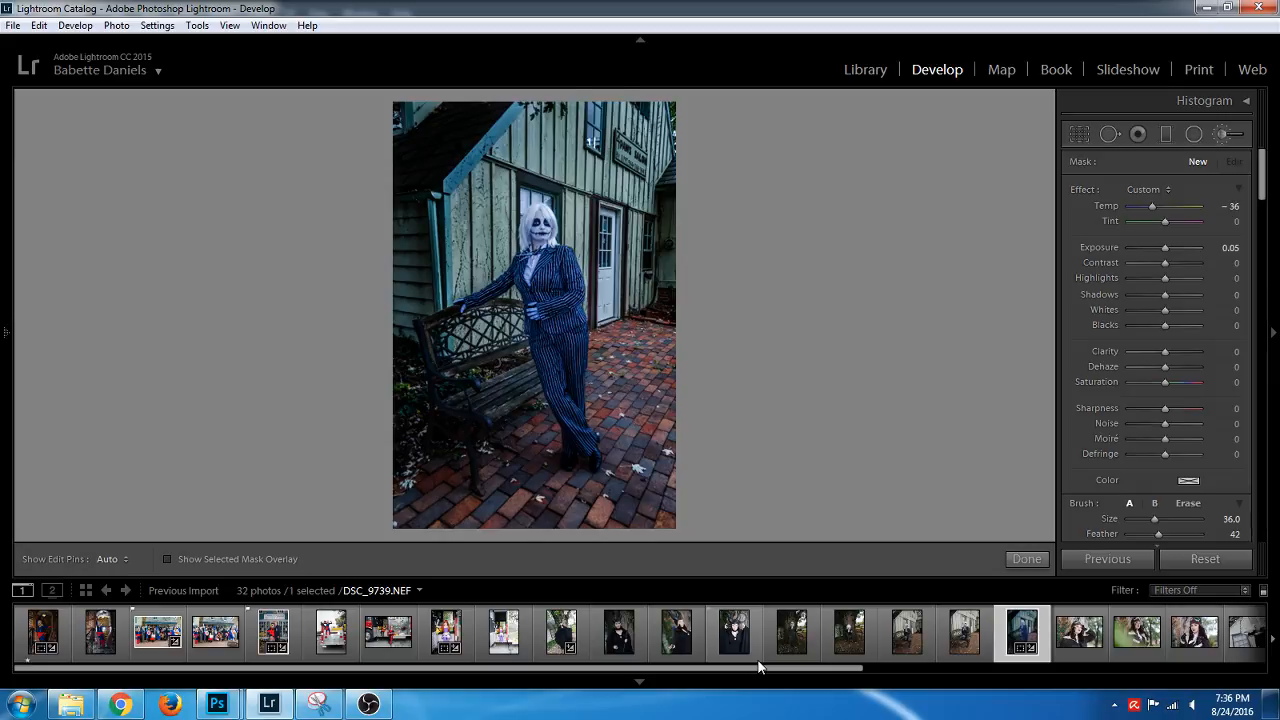
# Compare the photo's before and after versions side by side, and return to the single-image view
pyautogui.press('y')
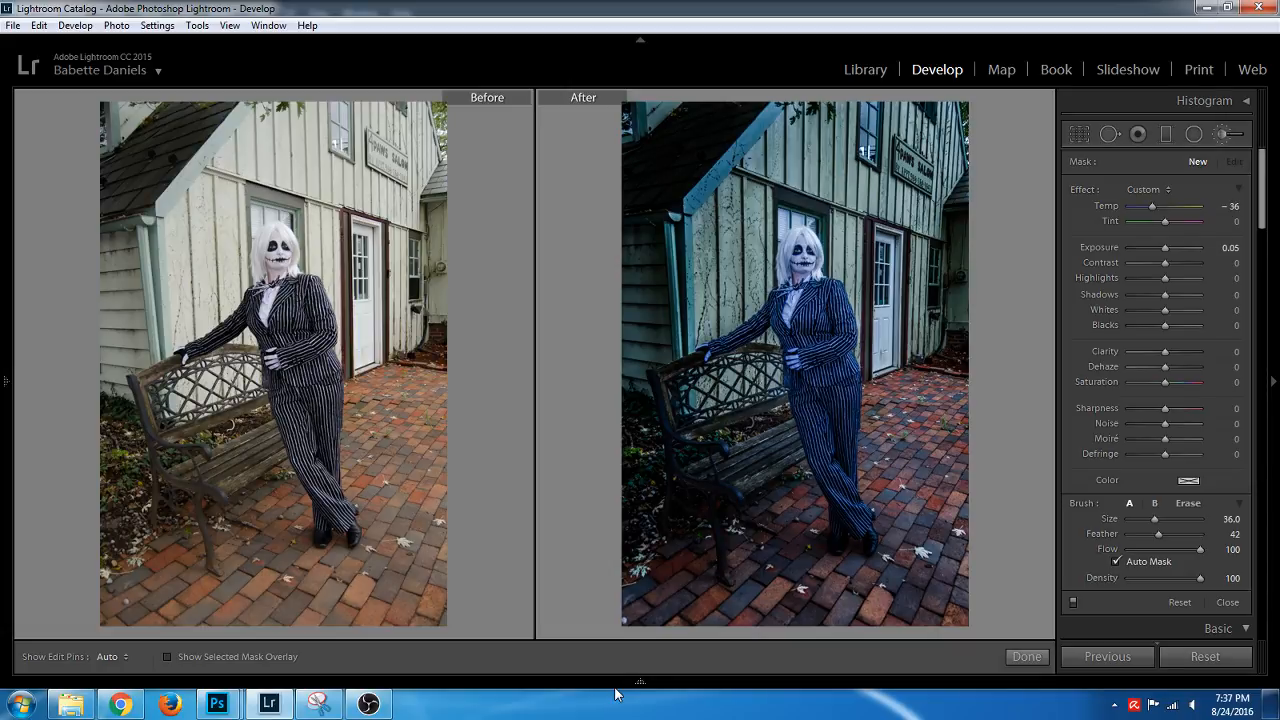
pyautogui.click(1232, 137)
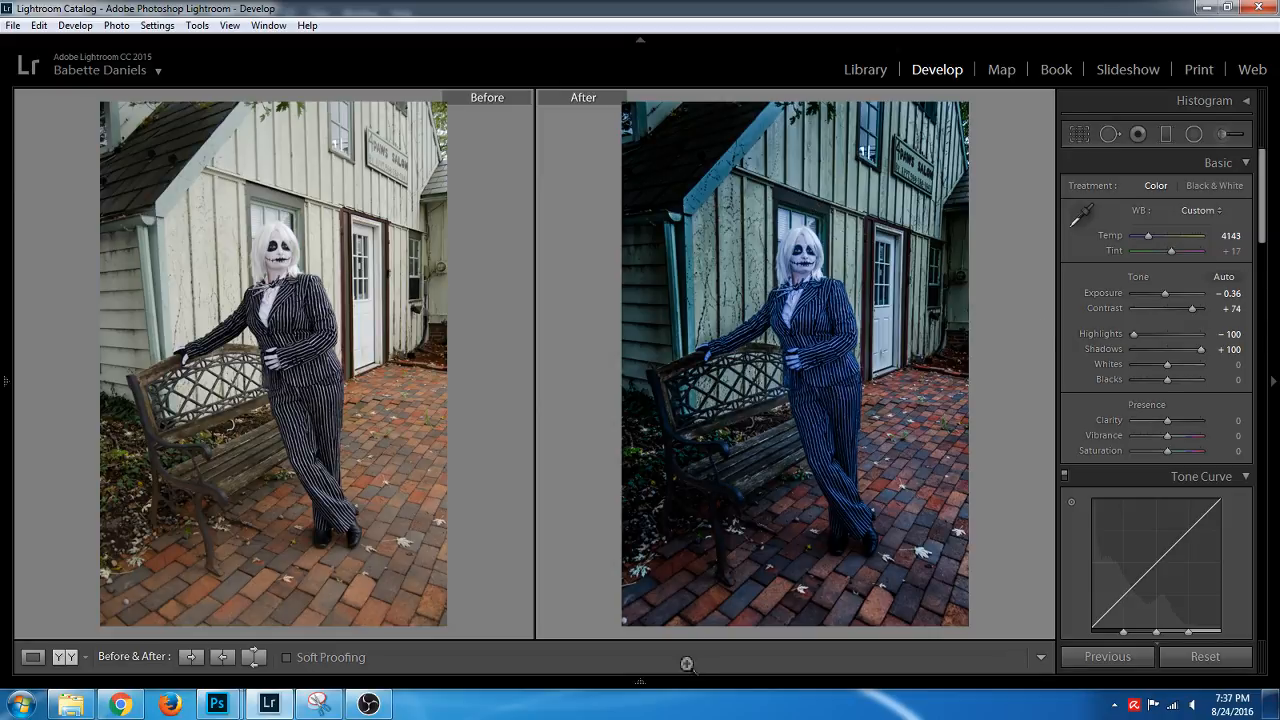
pyautogui.moveTo(689, 686)
pyautogui.click(1165, 140)
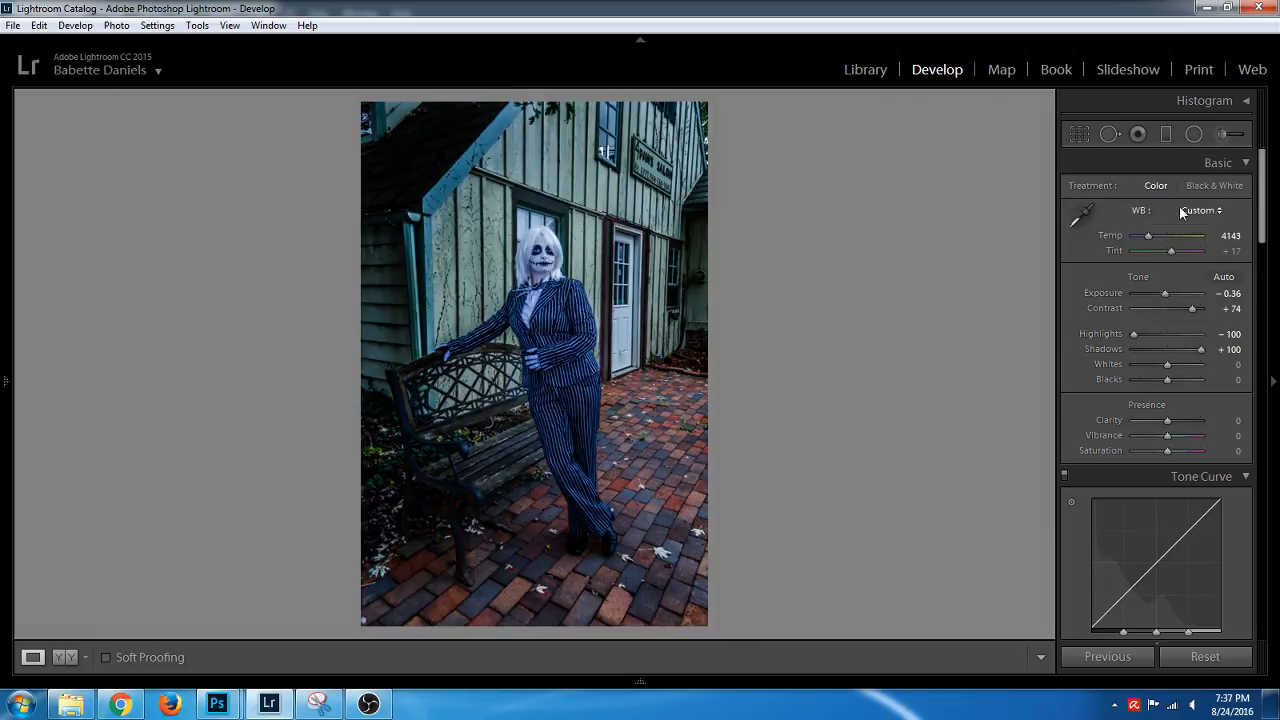
# Paint one side of the figure's white hair with a size 9 Adjustment Brush using Auto Mask, and show the mask overlay
pyautogui.click(1229, 134)
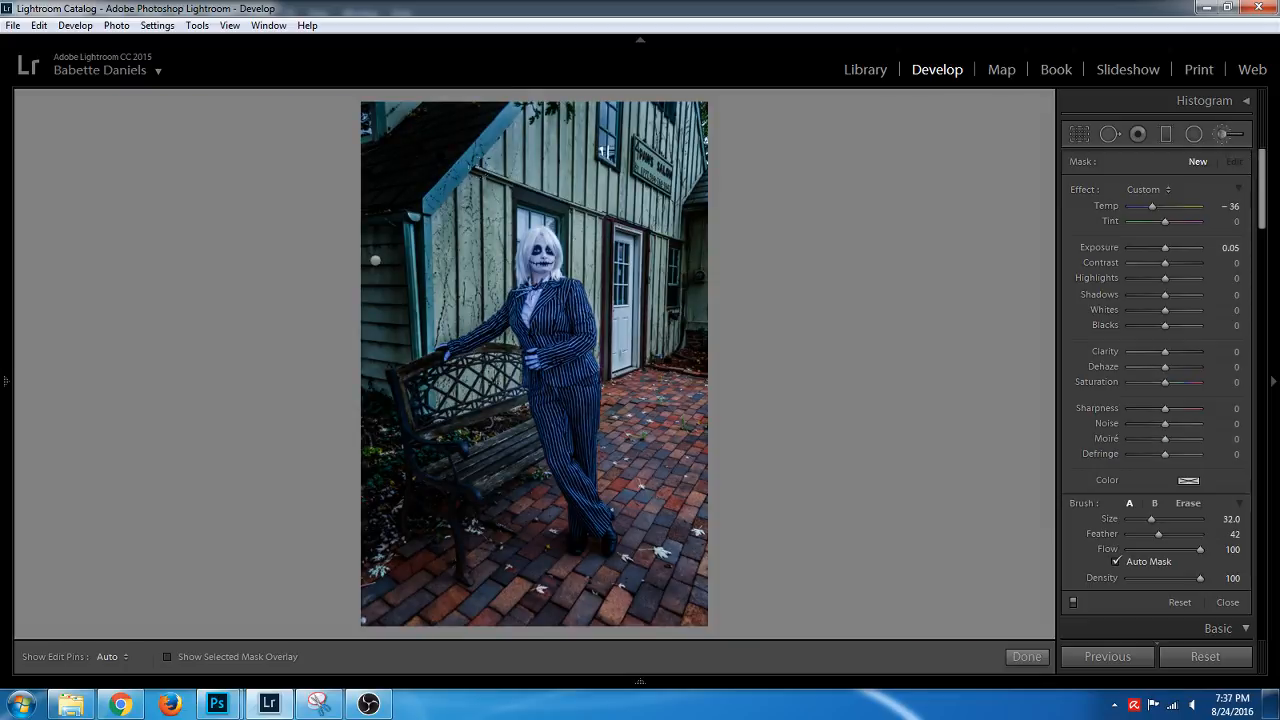
pyautogui.scroll(-3, 375, 260)
pyautogui.scroll(-8, 547, 246)
pyautogui.press('z')
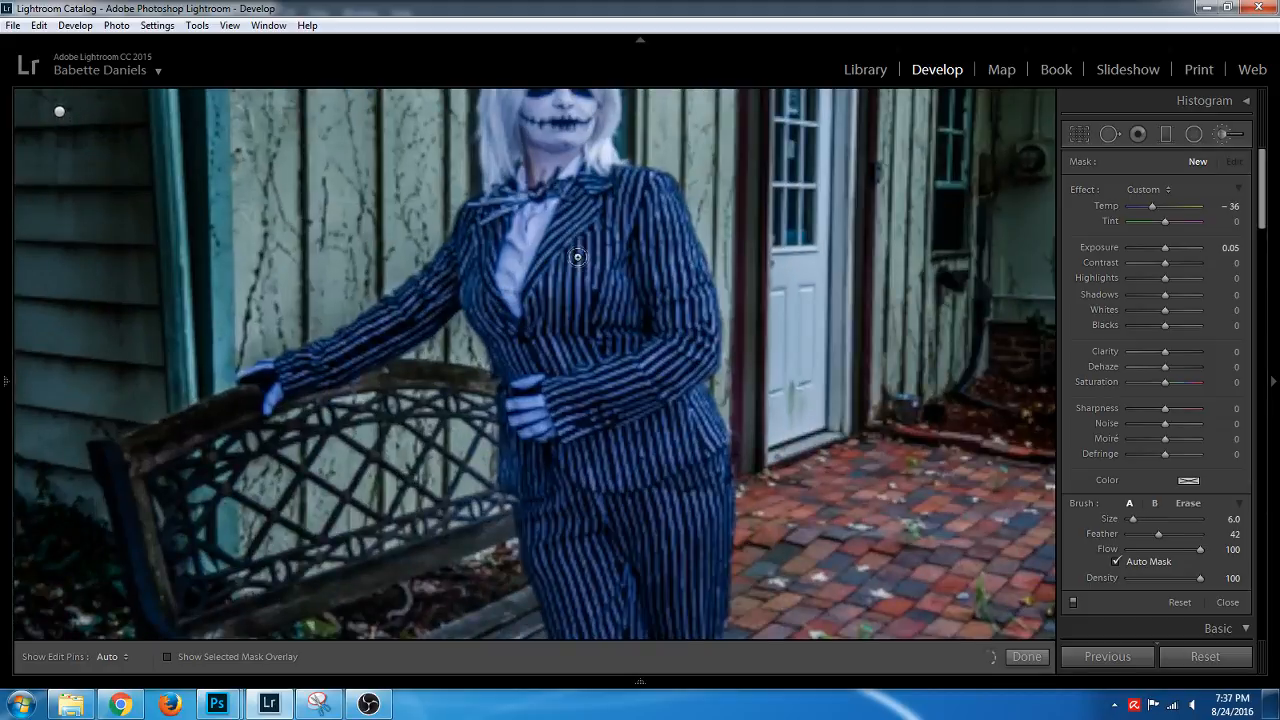
pyautogui.moveTo(652, 206); pyautogui.dragTo(652, 374)
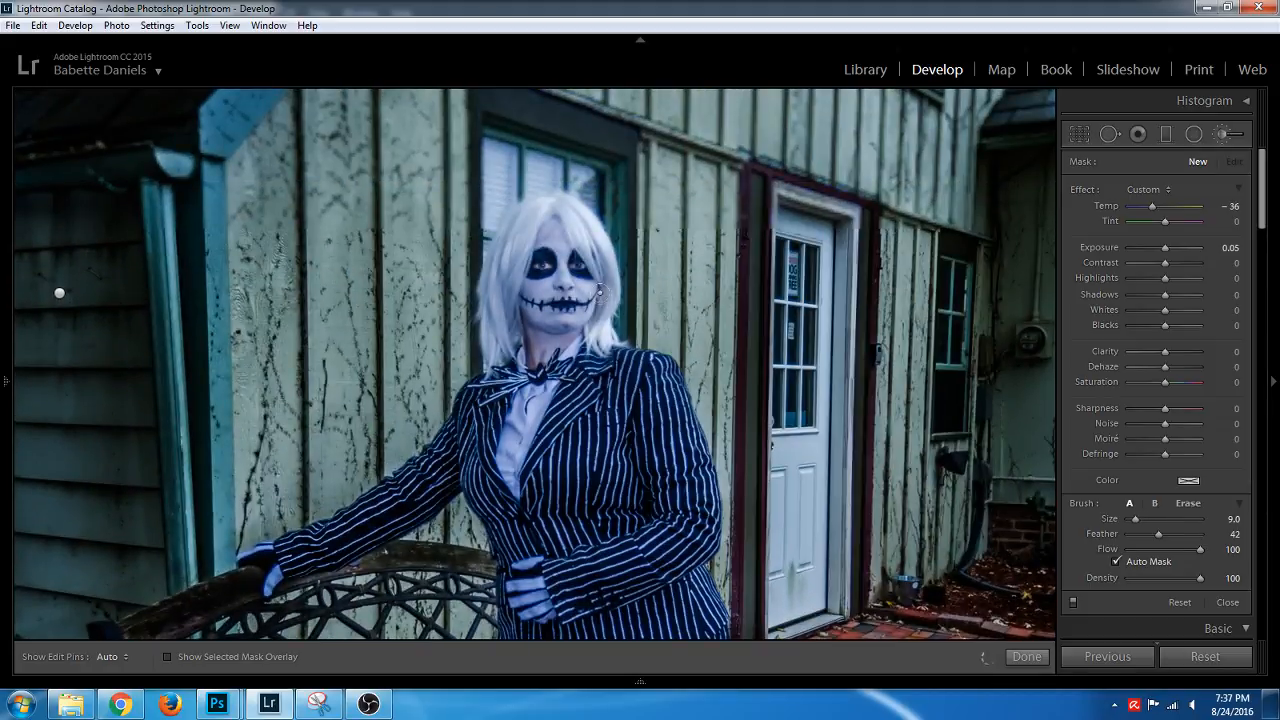
pyautogui.scroll(3, 584, 274)
pyautogui.press('h')
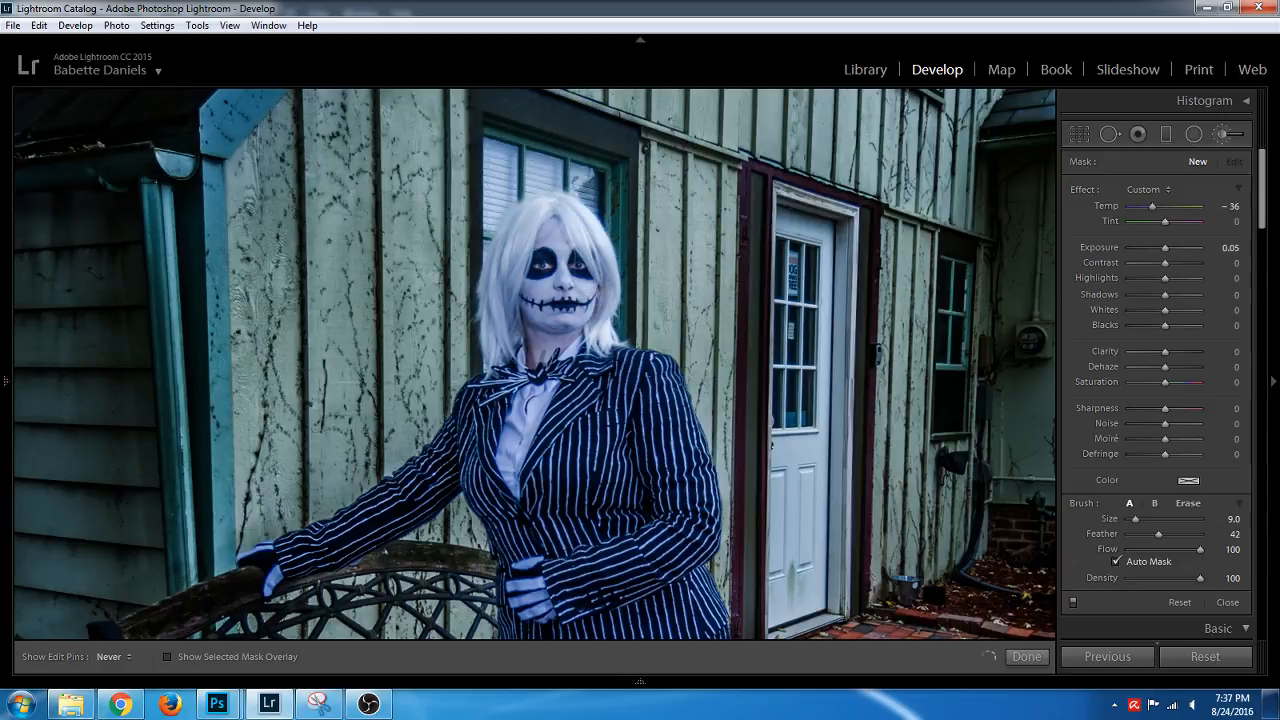
pyautogui.press('h')
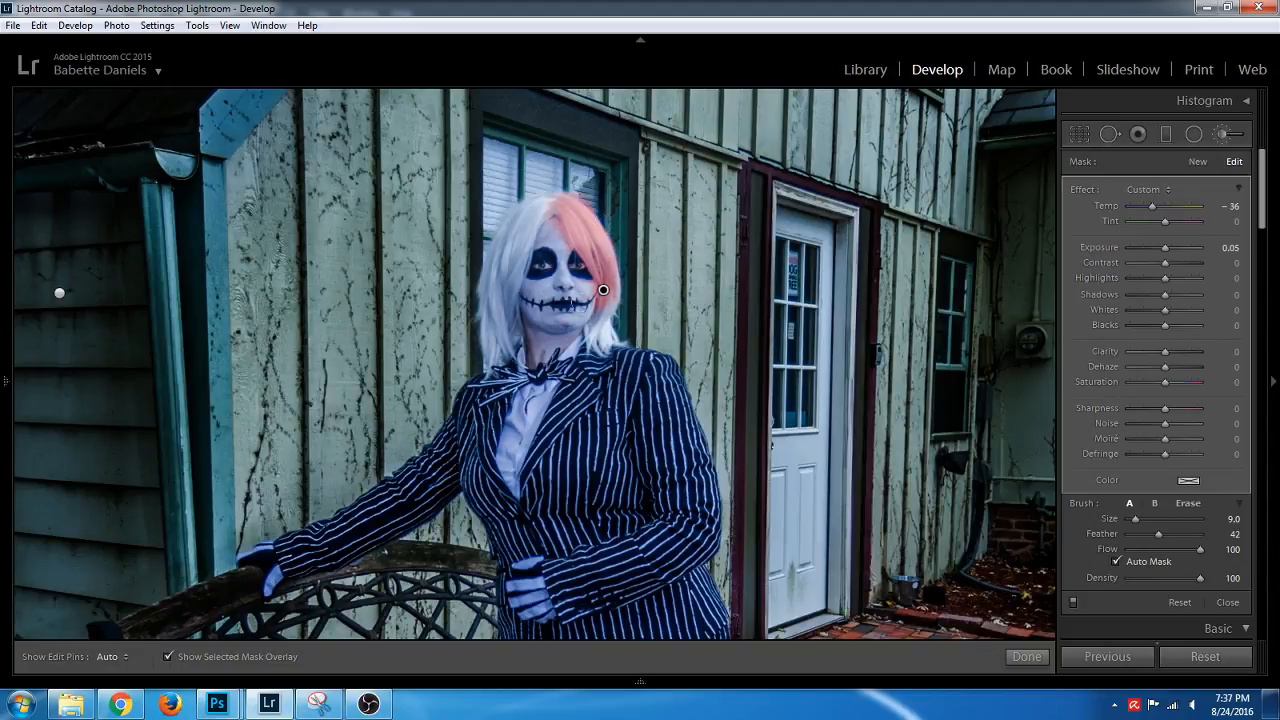
# Extend the brush mask from the hair over the jacket shoulder and along the outer edge of the sleeve
pyautogui.press('h')
pyautogui.moveTo(629, 344)
pyautogui.mouseDown()
pyautogui.moveTo(666, 363)
pyautogui.moveTo(639, 338)
pyautogui.moveTo(678, 385)
pyautogui.mouseUp()
pyautogui.moveTo(812, 486); pyautogui.dragTo(809, 284)
pyautogui.press('h')
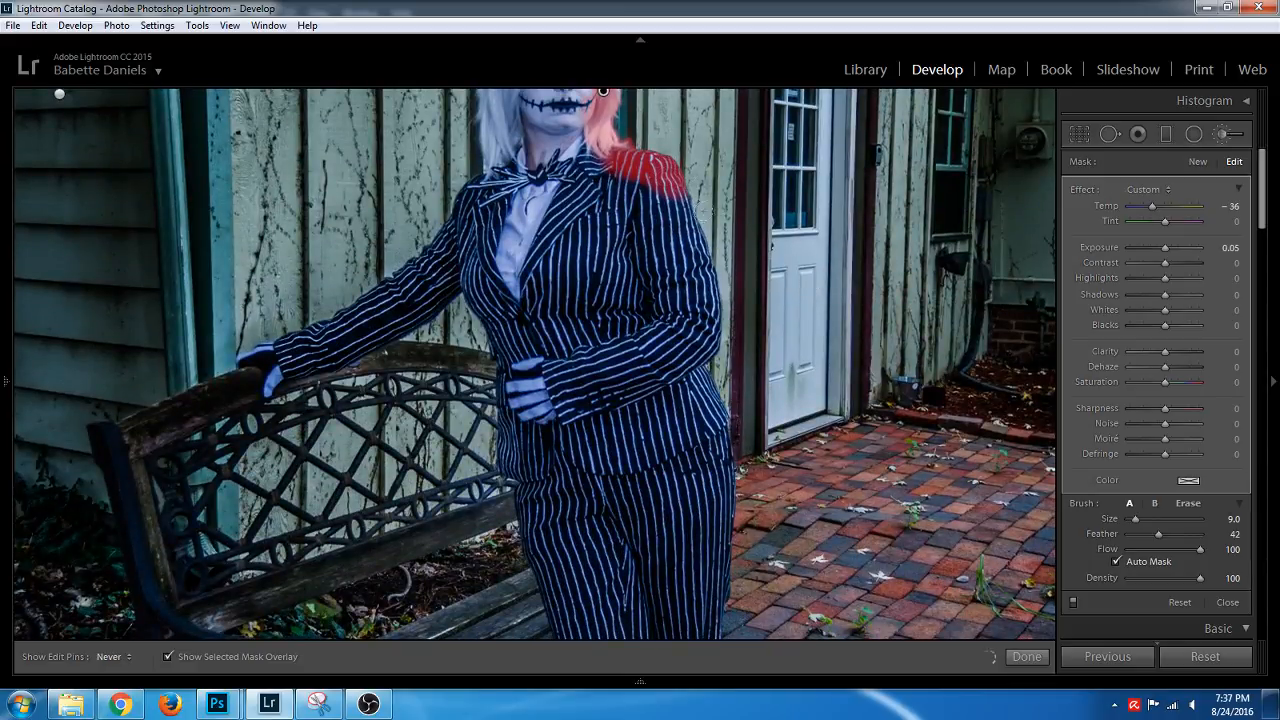
pyautogui.press('h')
pyautogui.moveTo(675, 185); pyautogui.dragTo(720, 255)
pyautogui.press('h')
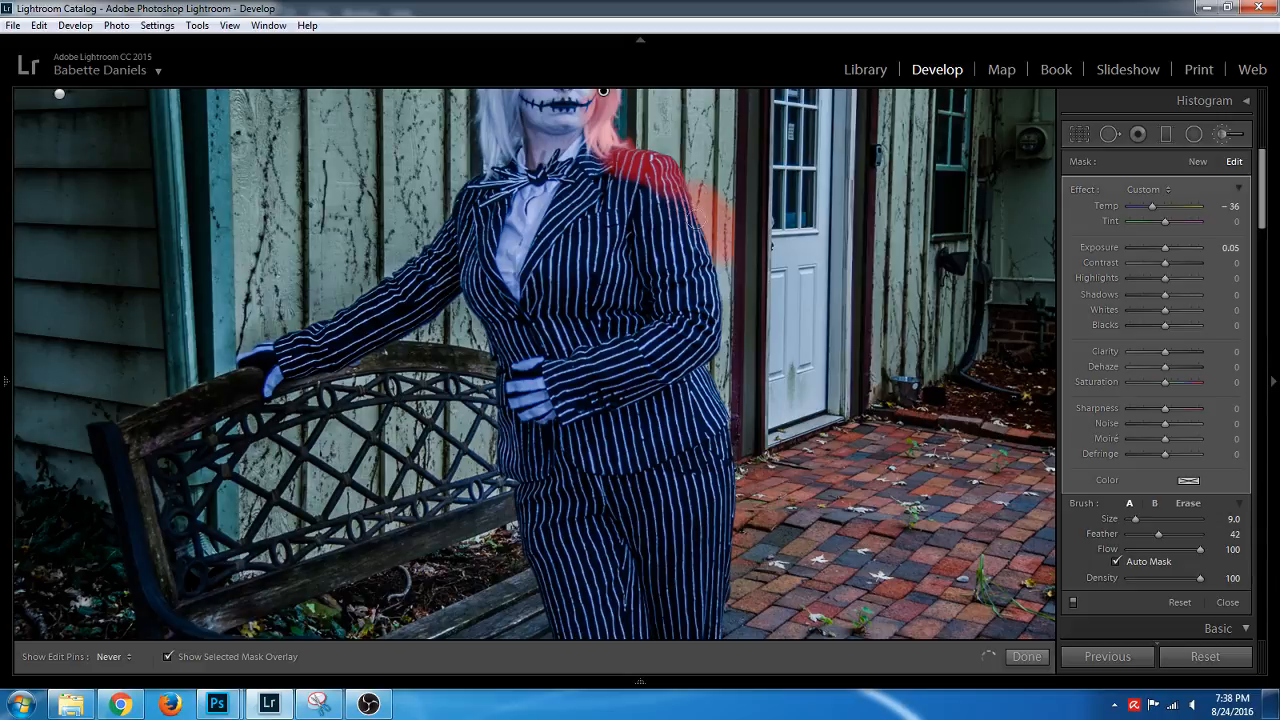
# Erase the part of the brush mask that spills onto the wall beside the sleeve
pyautogui.press('h')
pyautogui.click(1188, 503)
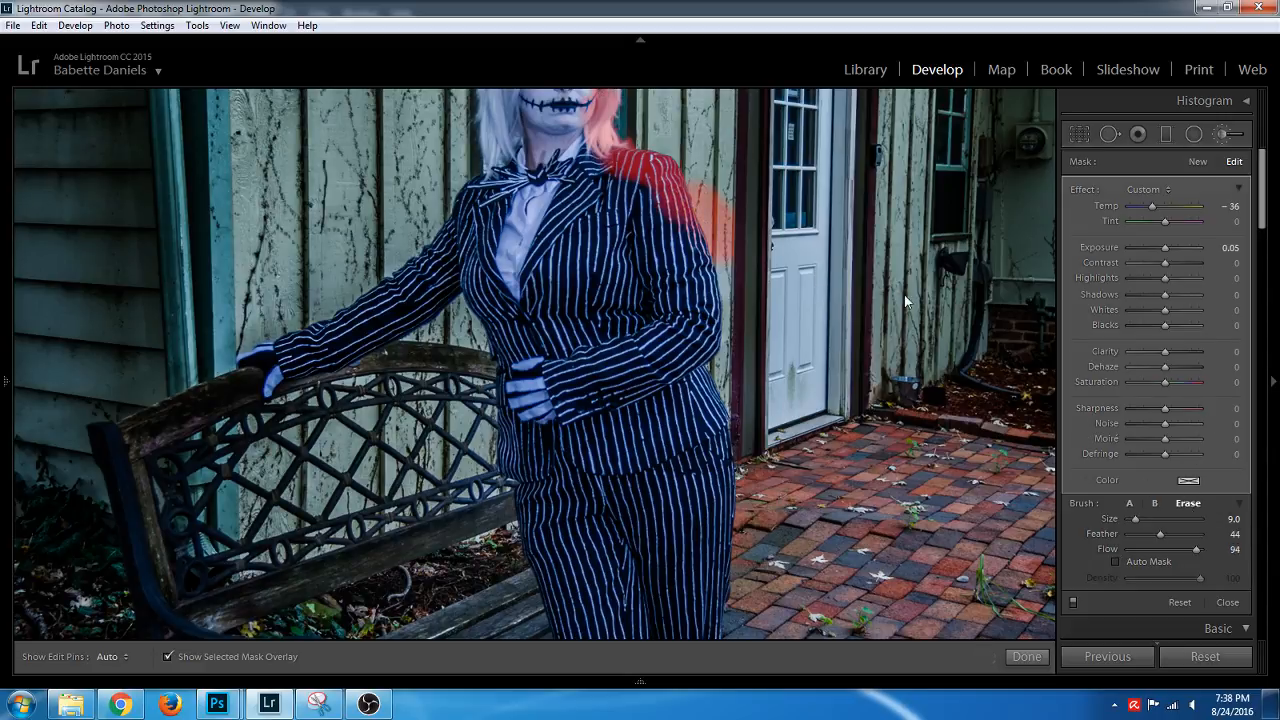
pyautogui.moveTo(828, 304); pyautogui.dragTo(828, 460)
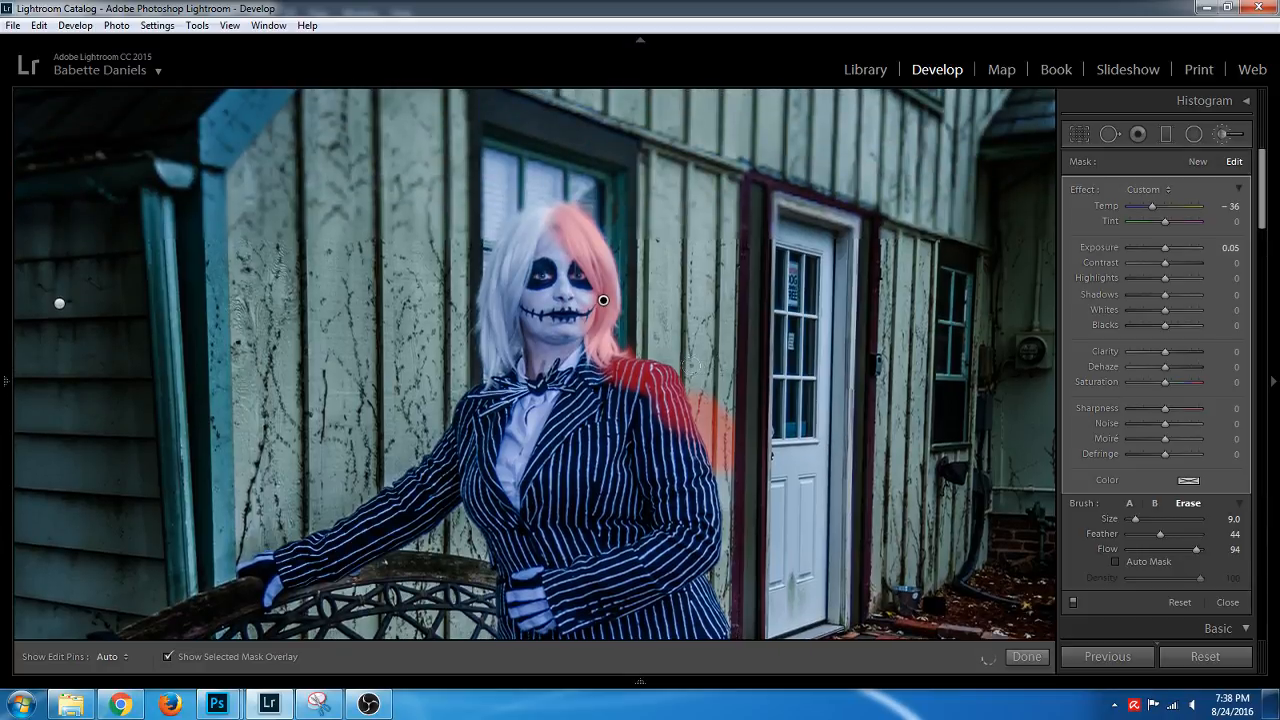
pyautogui.press('h')
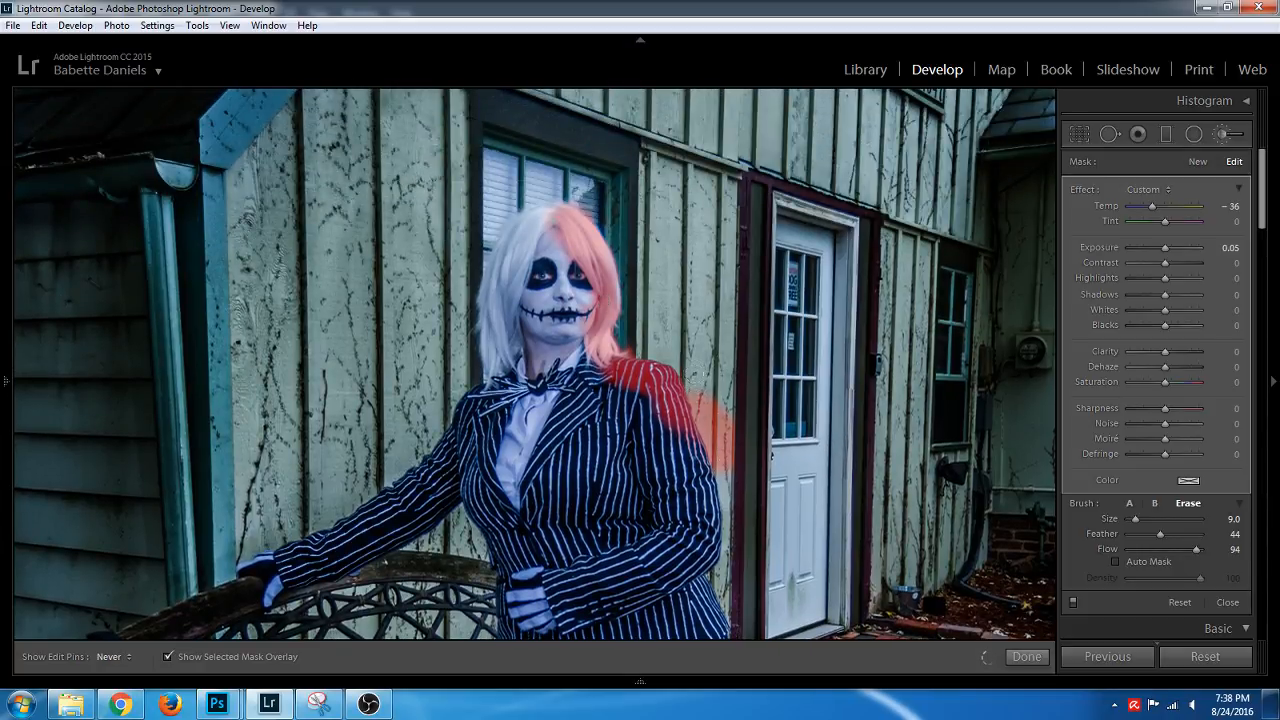
pyautogui.press('h')
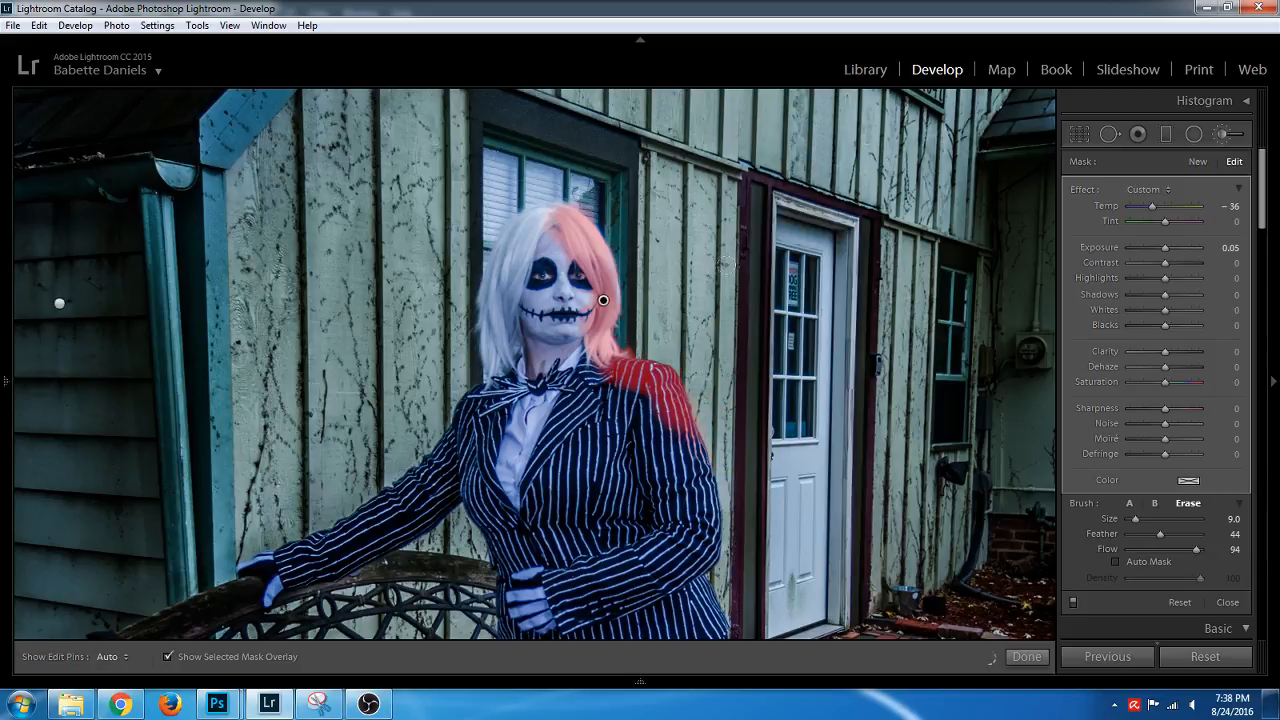
# Enlarge the eraser to size 13 with Feather 66 and trim the mask's edges along the shoulder and hair
pyautogui.scroll(4, 1015, 505)
pyautogui.hotkey('shift', ']')
pyautogui.hotkey('shift', ']')
pyautogui.hotkey('shift', ']')
pyautogui.press('h')
pyautogui.press('h')
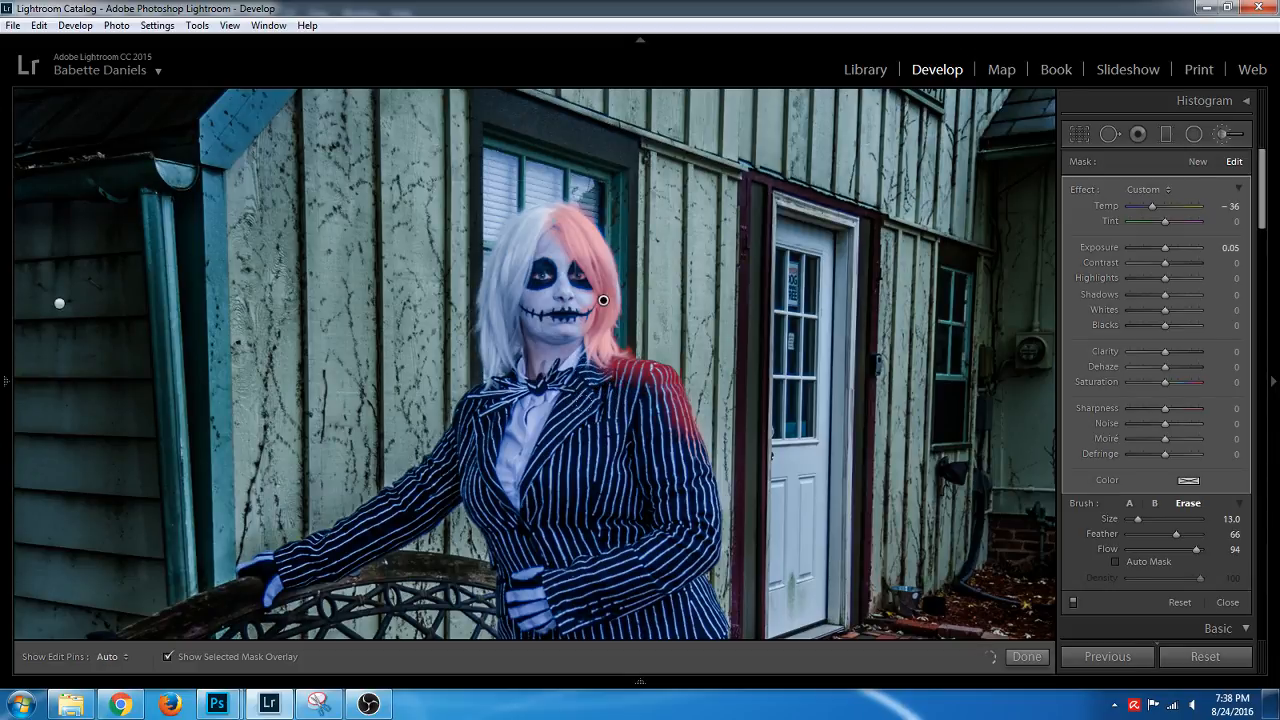
pyautogui.press('h')
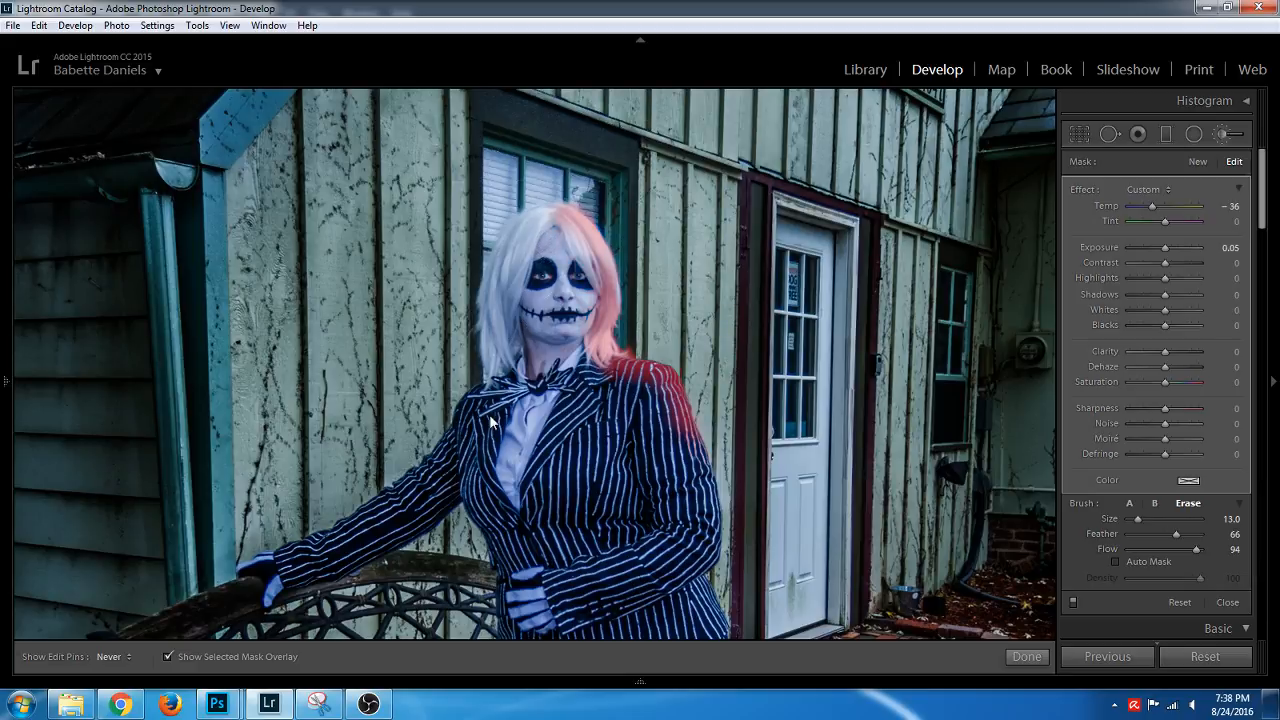
pyautogui.press('h')
# Hide the mask overlay and set the brushed area's Temp to 0, Contrast 40, Highlights 61 and Shadows 72
pyautogui.press('z')
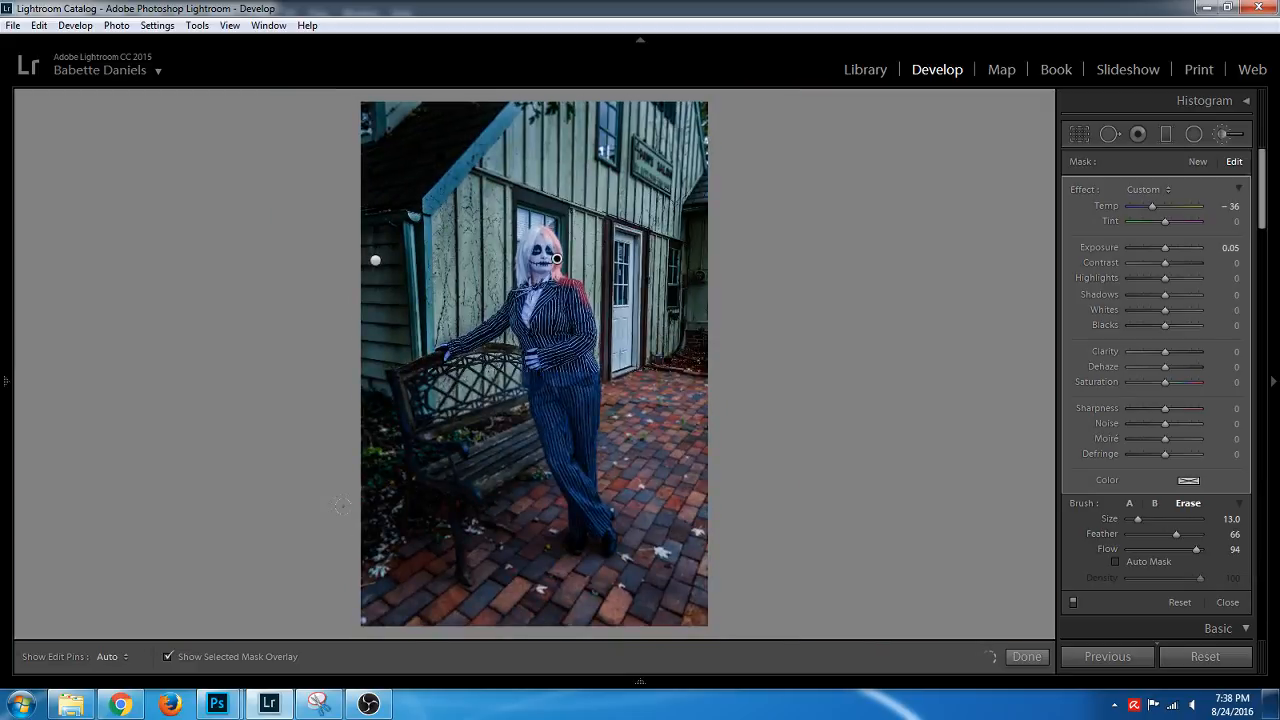
pyautogui.click(167, 657)
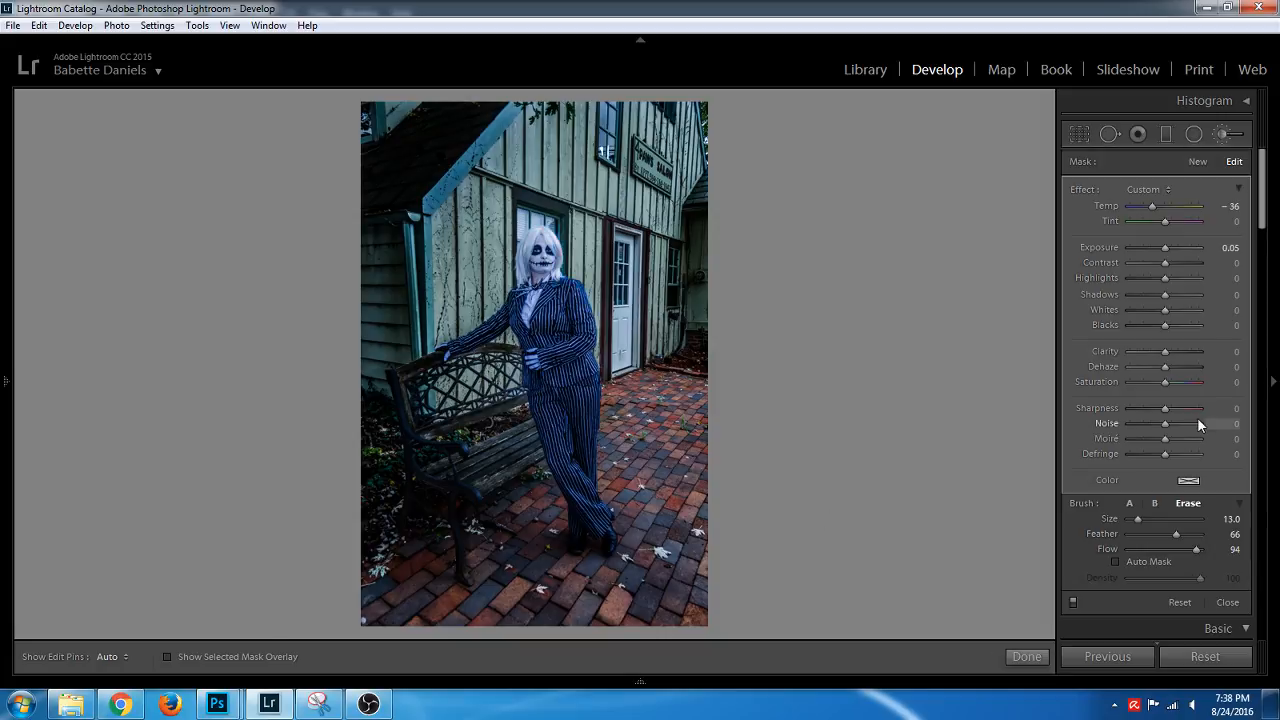
pyautogui.click(1228, 206)
pyautogui.write('0')
pyautogui.moveTo(1181, 281)
pyautogui.mouseDown()
pyautogui.moveTo(1185, 295)
pyautogui.moveTo(1179, 265)
pyautogui.mouseUp()
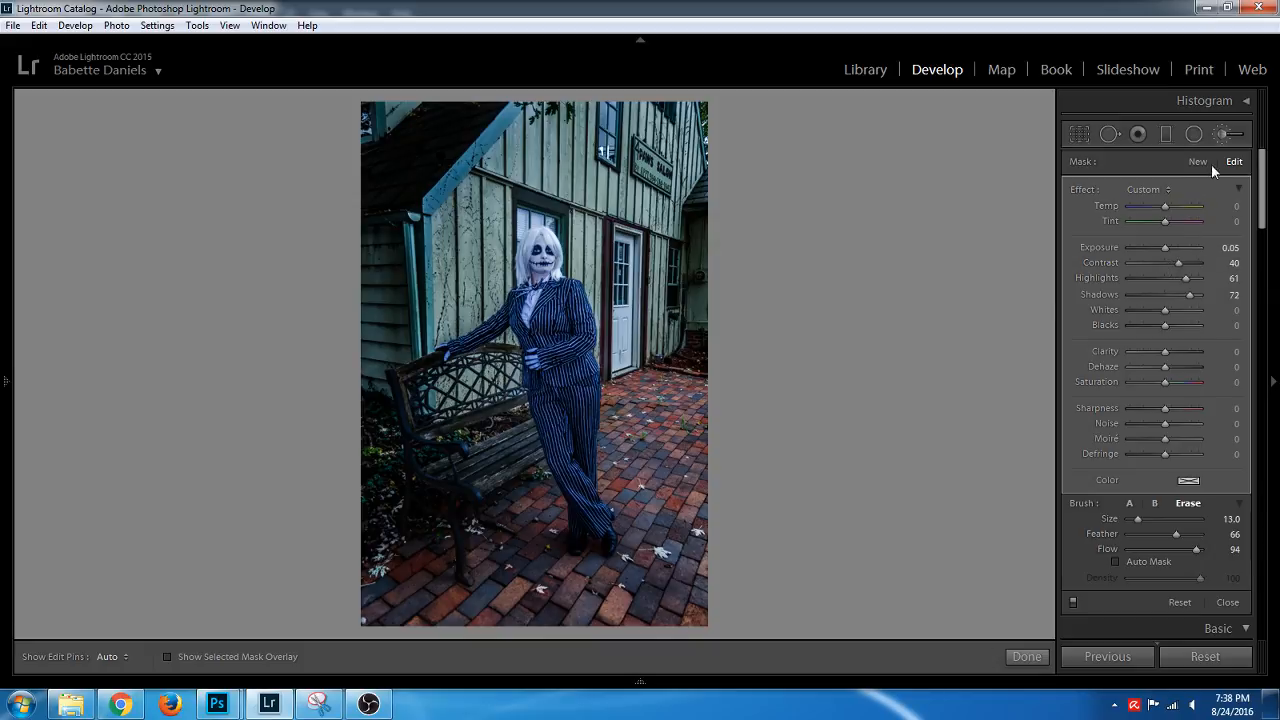
pyautogui.click(1221, 133)
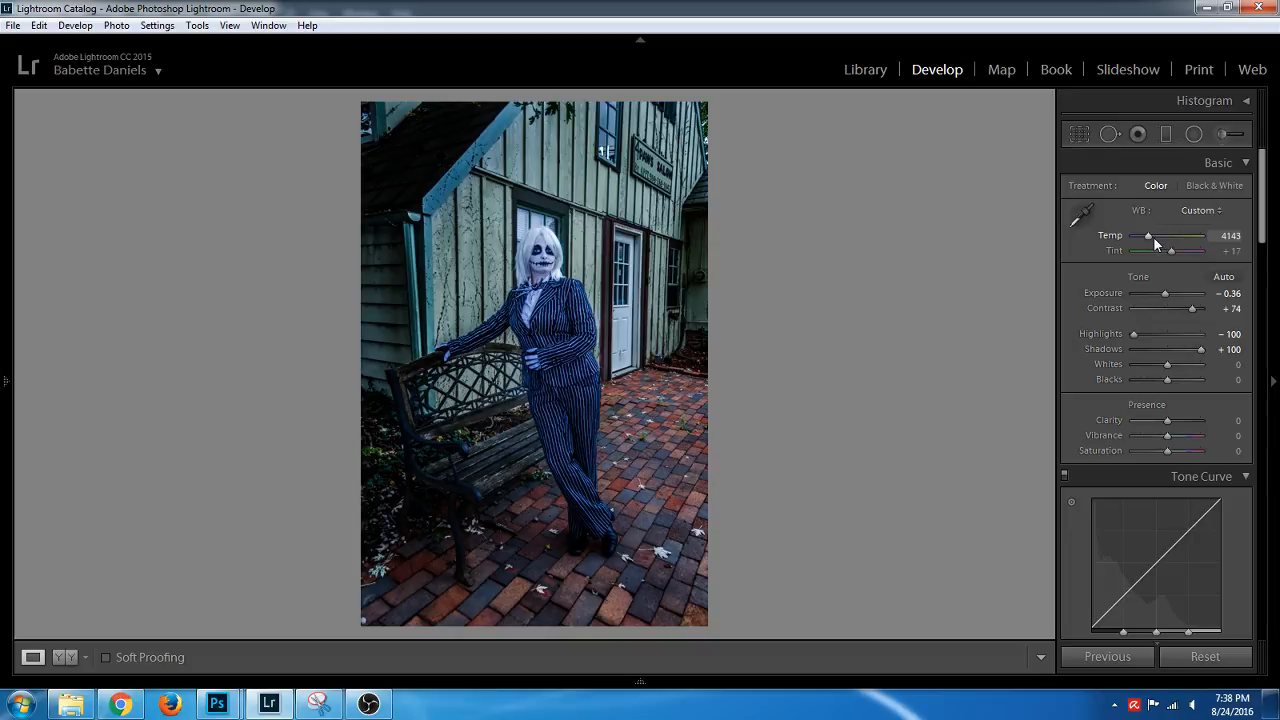
# Warm the photo's white balance temperature to 4619
pyautogui.moveTo(1152, 237); pyautogui.dragTo(1158, 235)
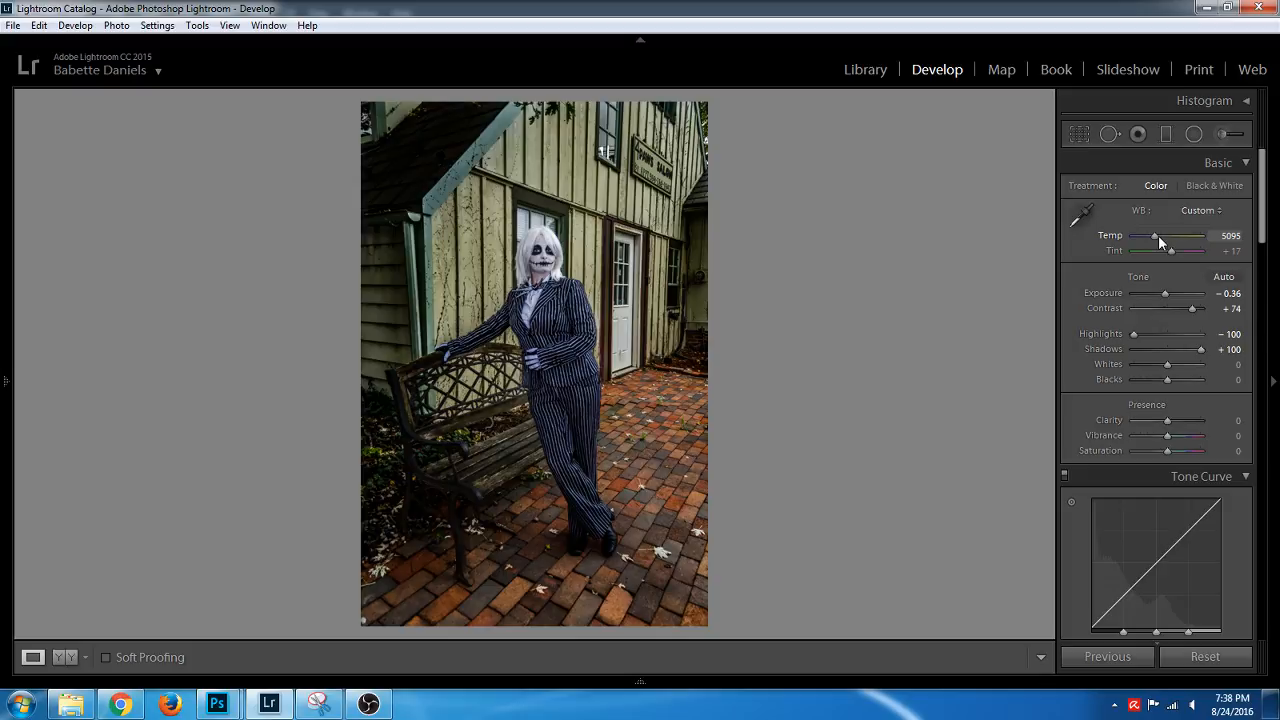
pyautogui.moveTo(1158, 235); pyautogui.dragTo(1157, 235)
pyautogui.moveTo(1153, 238); pyautogui.dragTo(1150, 236)
# Paint a new Adjustment Brush mask over the bench and the shaded area around it with brush size 33 and Auto Mask
pyautogui.click(1217, 136)
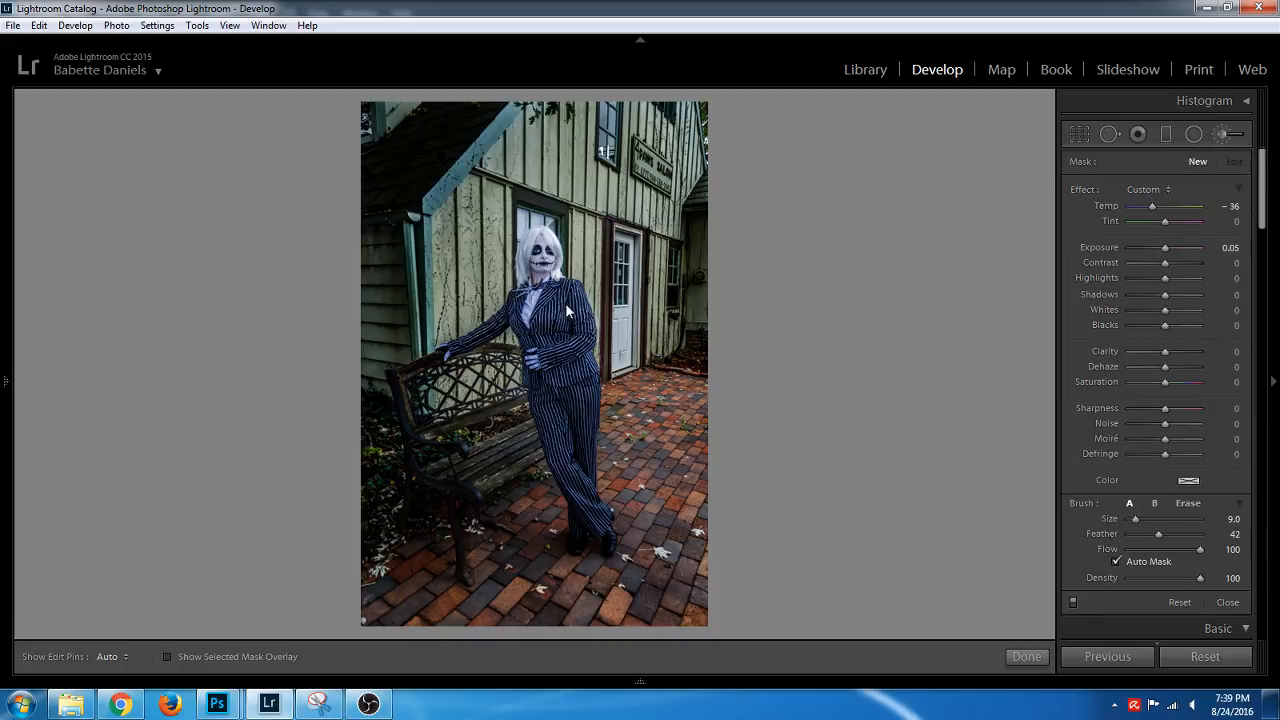
pyautogui.scroll(5, 430, 389)
pyautogui.scroll(3, 378, 368)
pyautogui.scroll(4, 449, 492)
pyautogui.press('h')
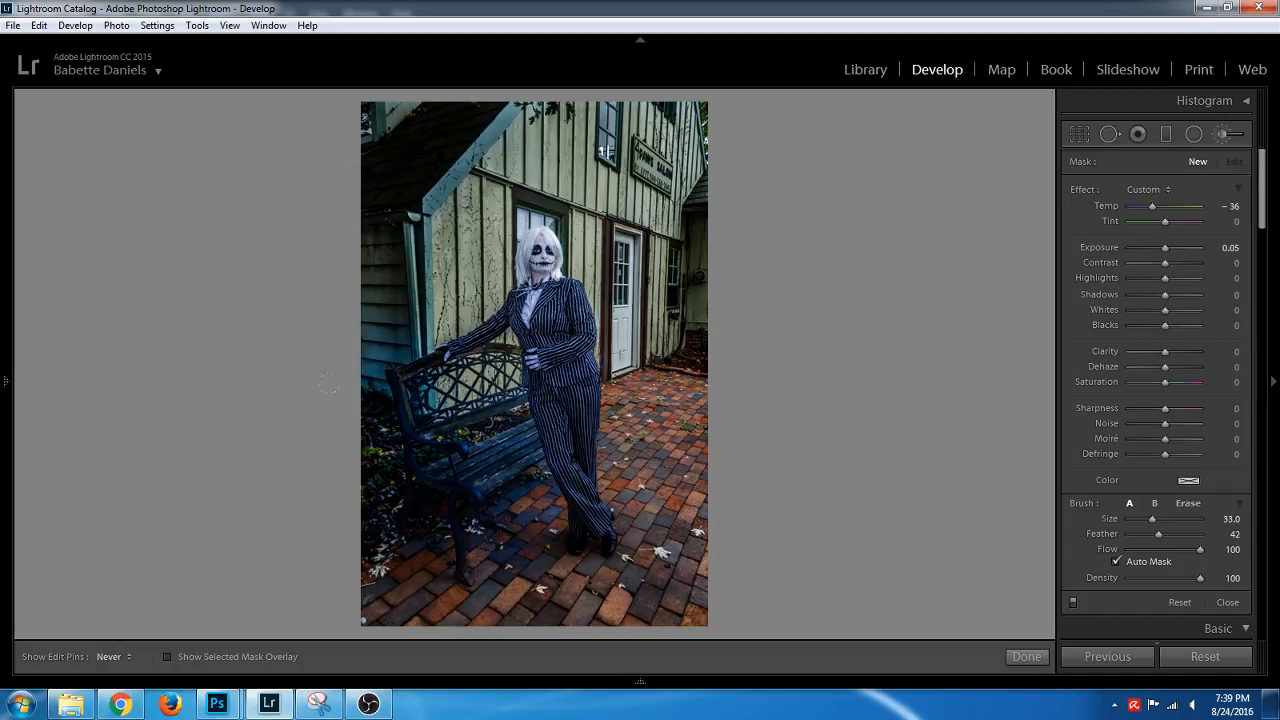
pyautogui.press('h')
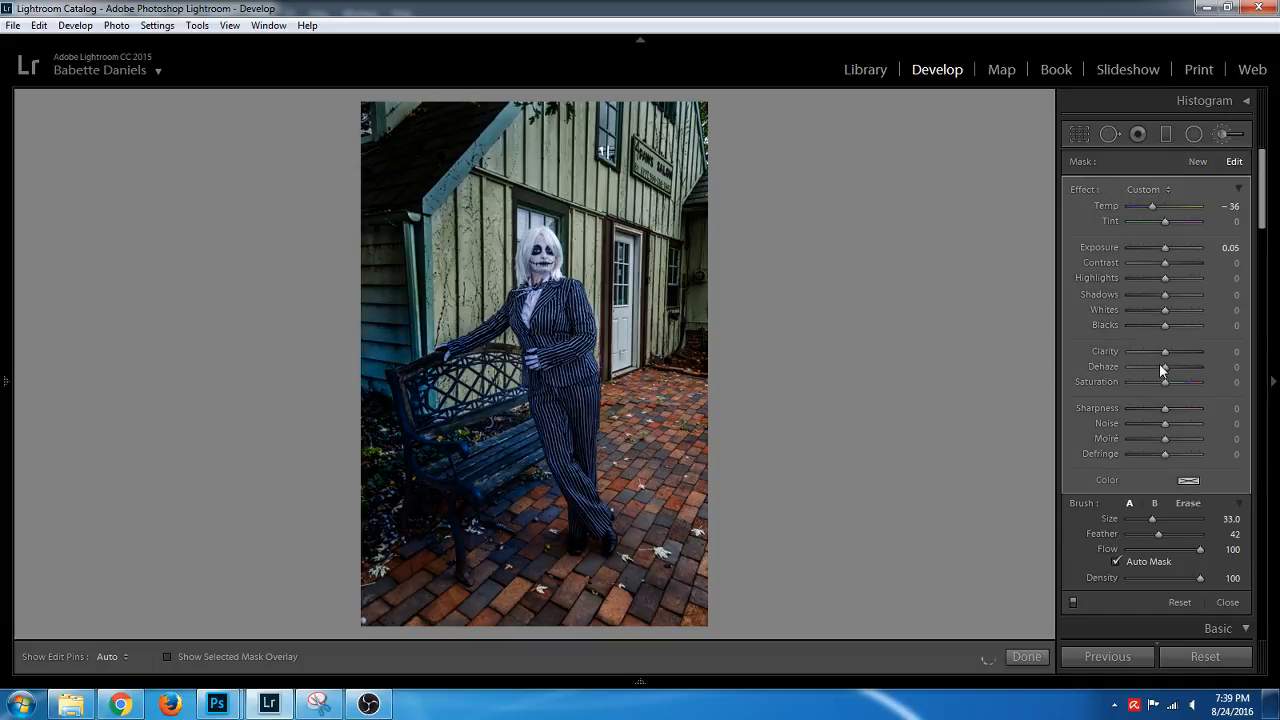
# Set the bench mask to Temp 0, Exposure 0.60, Contrast 17, Highlights 70, Shadows 100 and Clarity 63, and close the brush
pyautogui.moveTo(1182, 296)
pyautogui.mouseDown()
pyautogui.moveTo(1198, 283)
pyautogui.moveTo(1188, 279)
pyautogui.mouseUp()
pyautogui.click(1230, 206)
pyautogui.write('0')
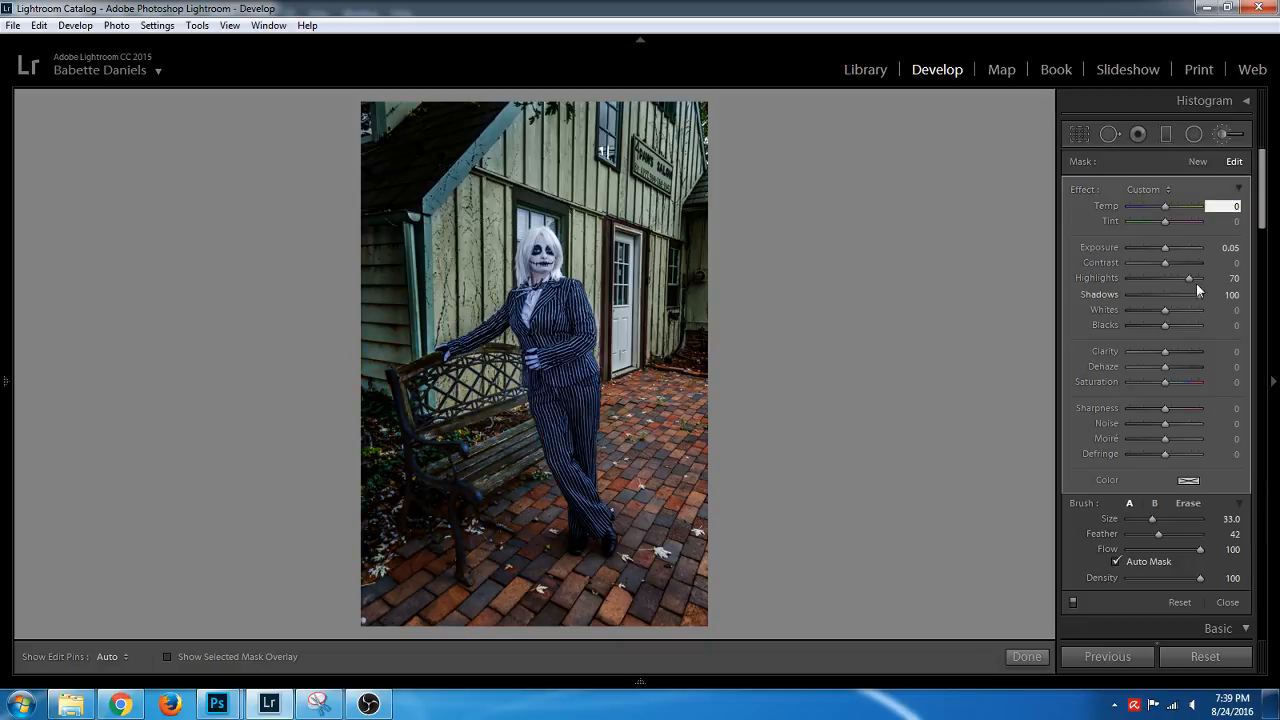
pyautogui.moveTo(1166, 248)
pyautogui.mouseDown()
pyautogui.moveTo(1171, 266)
pyautogui.moveTo(1172, 249)
pyautogui.mouseUp()
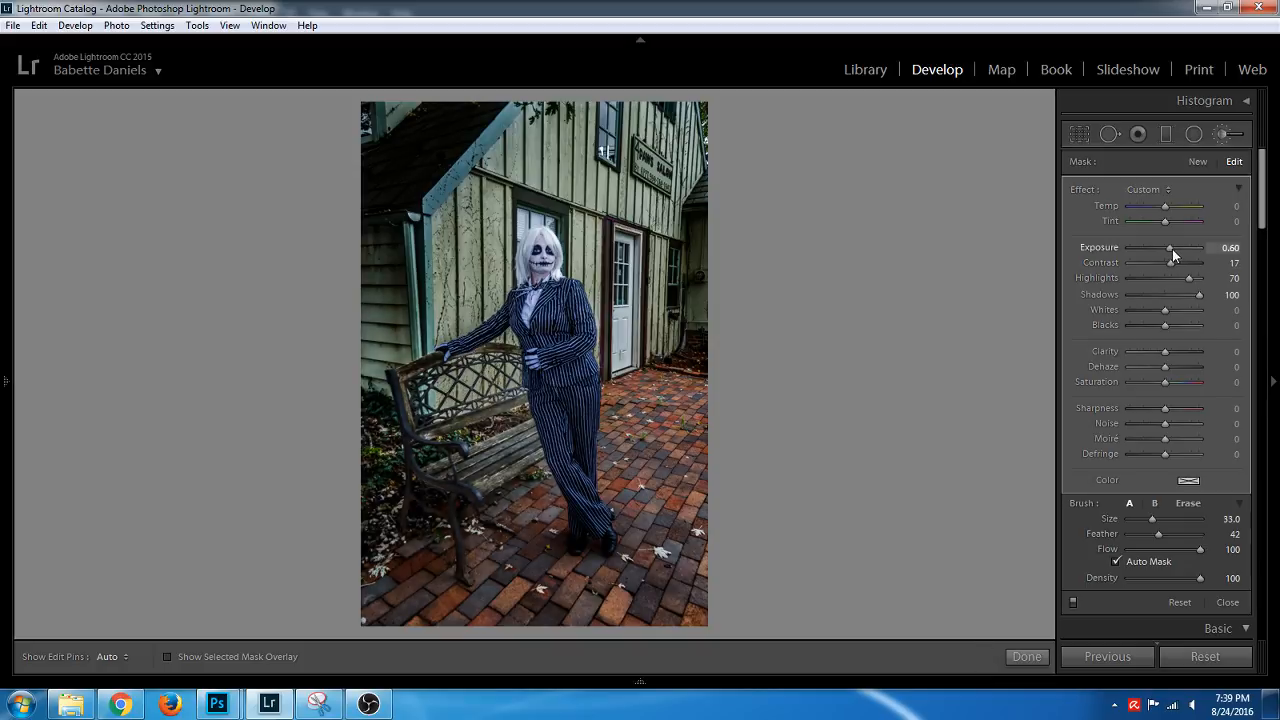
pyautogui.moveTo(1165, 351); pyautogui.dragTo(1186, 352)
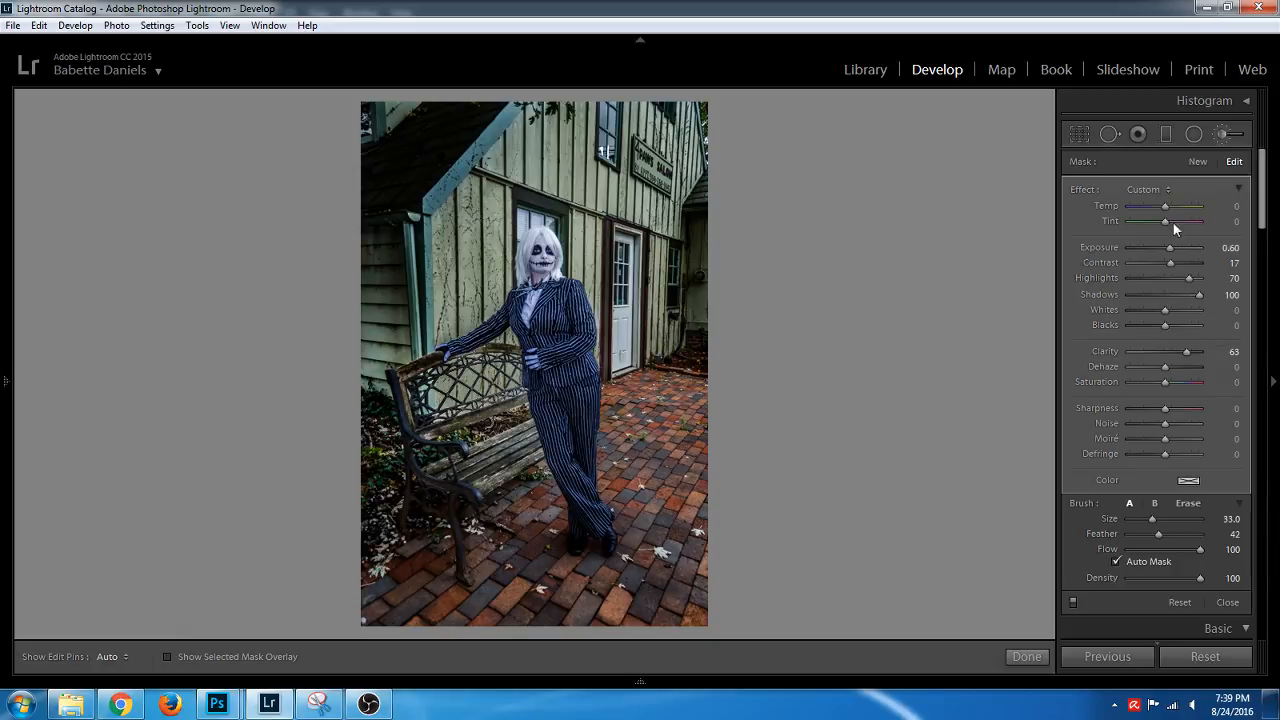
pyautogui.click(1220, 134)
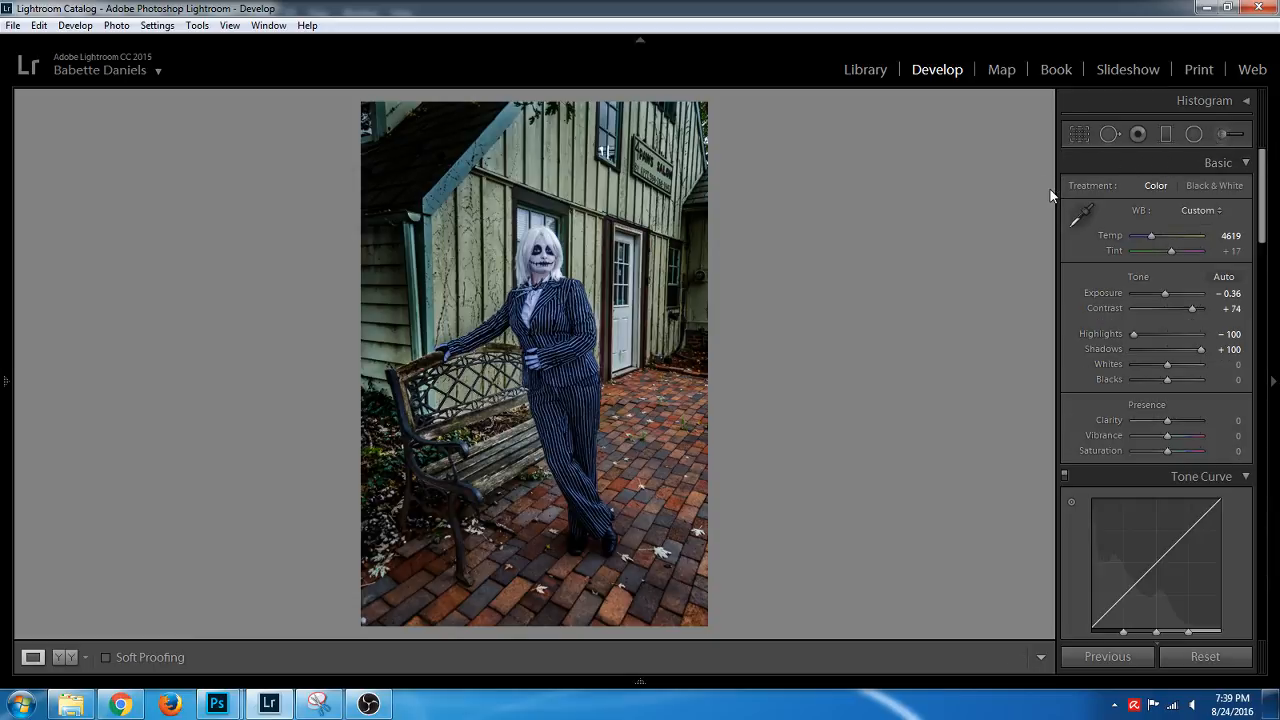
# Show the before and after views side by side and cool the photo's white balance temperature slightly
pyautogui.press('y')
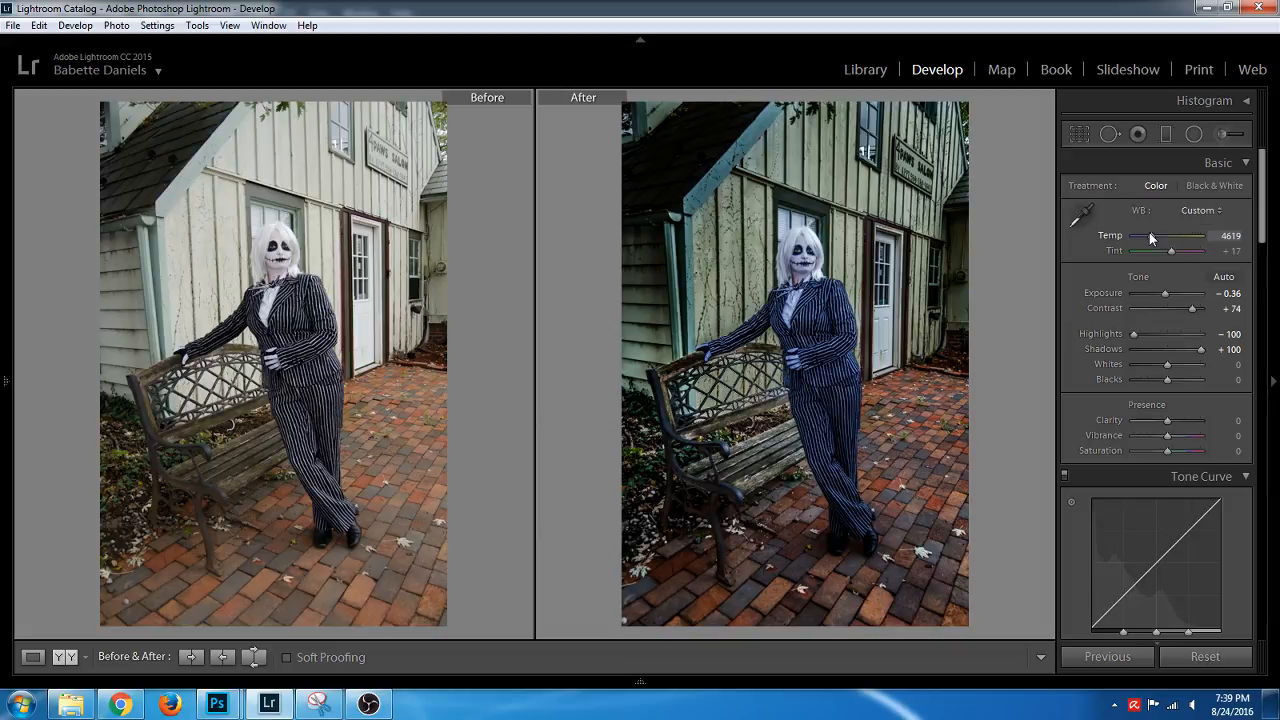
pyautogui.moveTo(1149, 232); pyautogui.dragTo(1147, 231)
# Draw a tall Radial Filter around the figure with Temp -36 and Exposure 0.05, and tilt it to take in the bench
pyautogui.click(1190, 135)
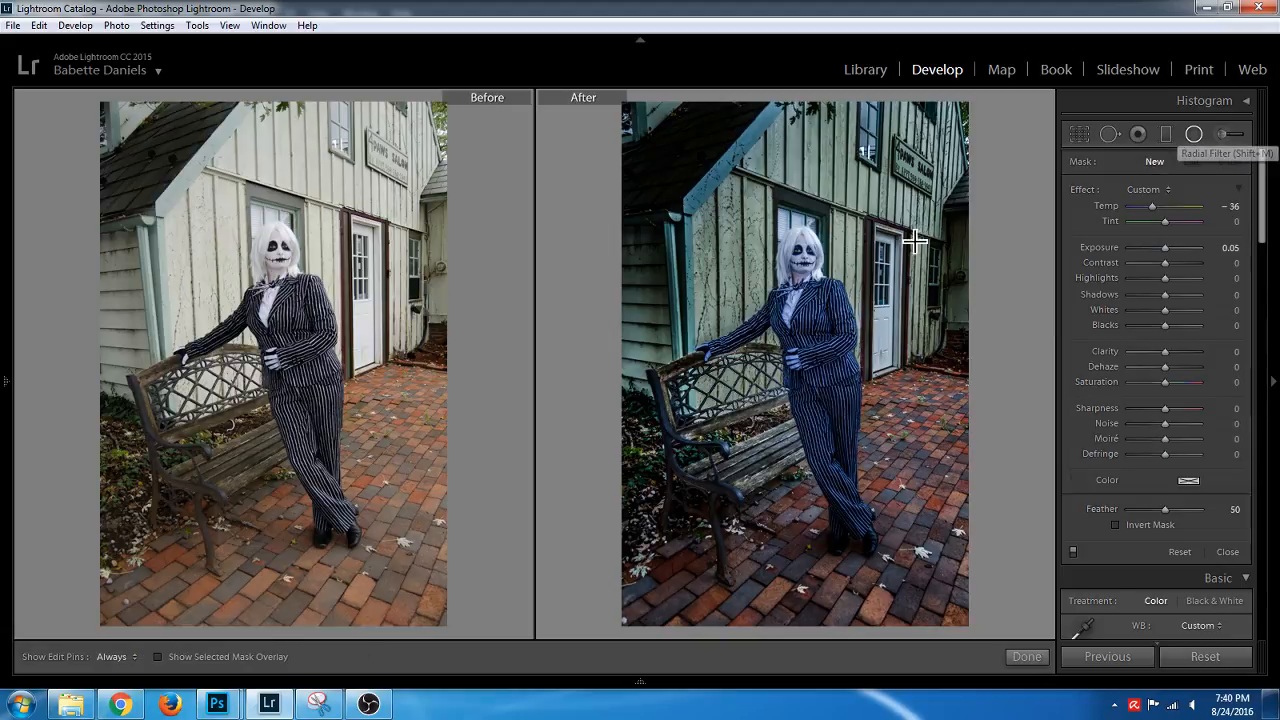
pyautogui.moveTo(797, 364); pyautogui.dragTo(897, 560)
pyautogui.moveTo(973, 592); pyautogui.dragTo(936, 610)
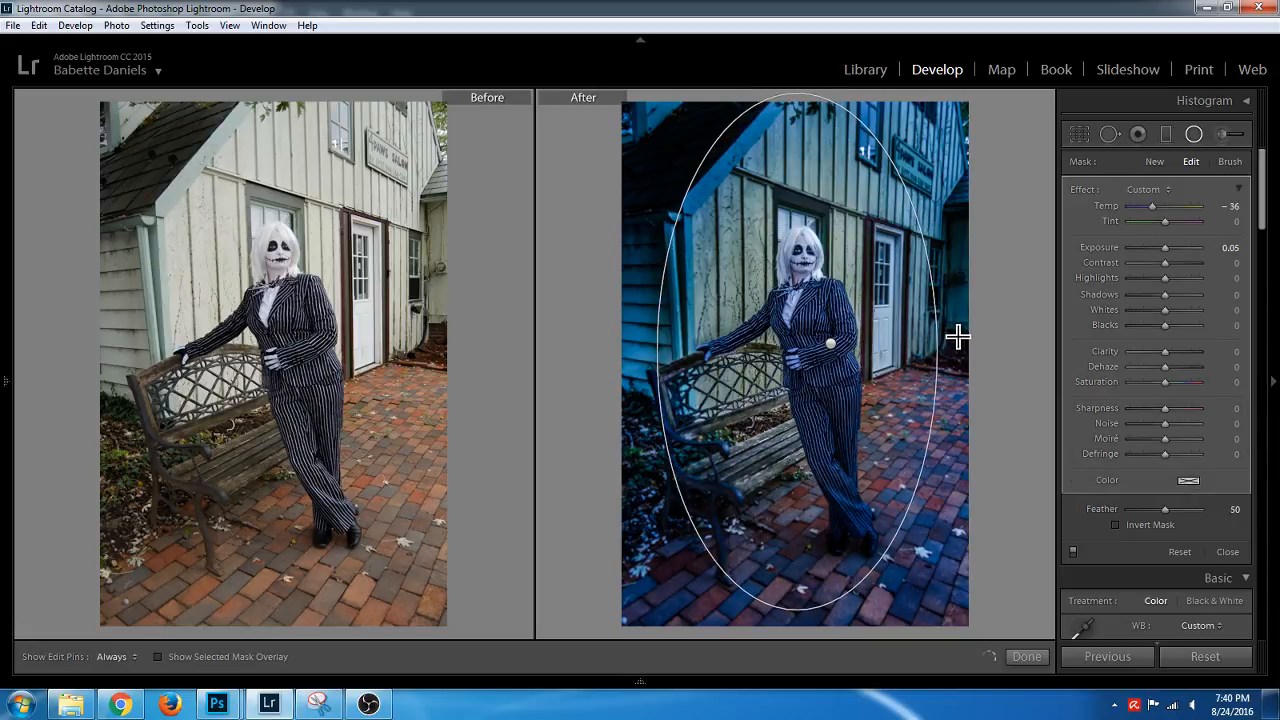
pyautogui.moveTo(951, 334); pyautogui.dragTo(964, 388)
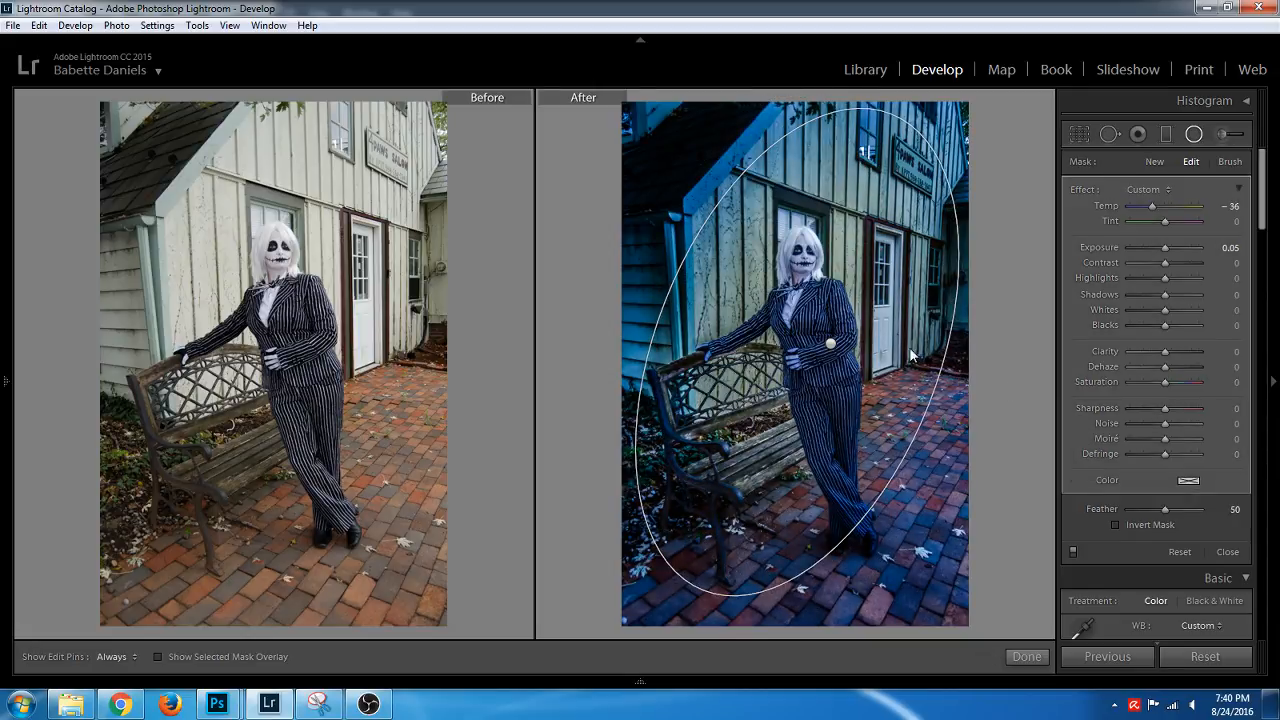
# Delete the older Radial Filter centred on the jacket and select the newly drawn one around the figure
pyautogui.click(830, 344)
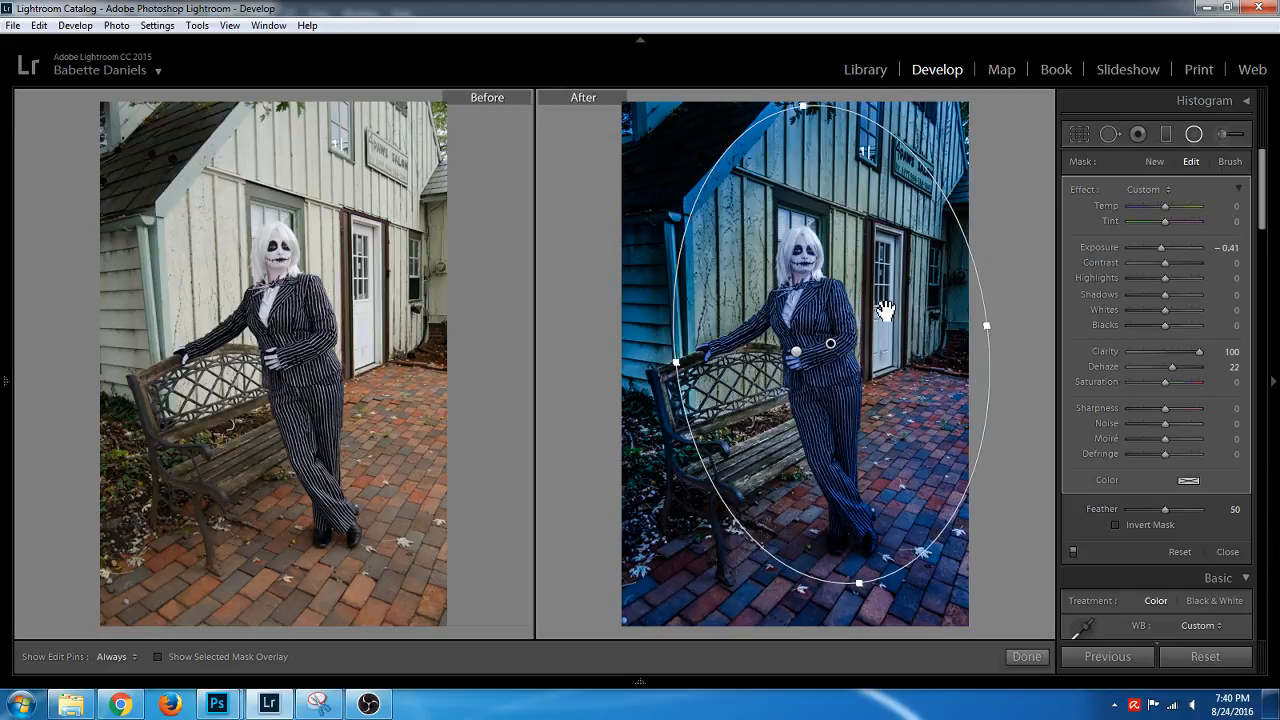
pyautogui.click(810, 352)
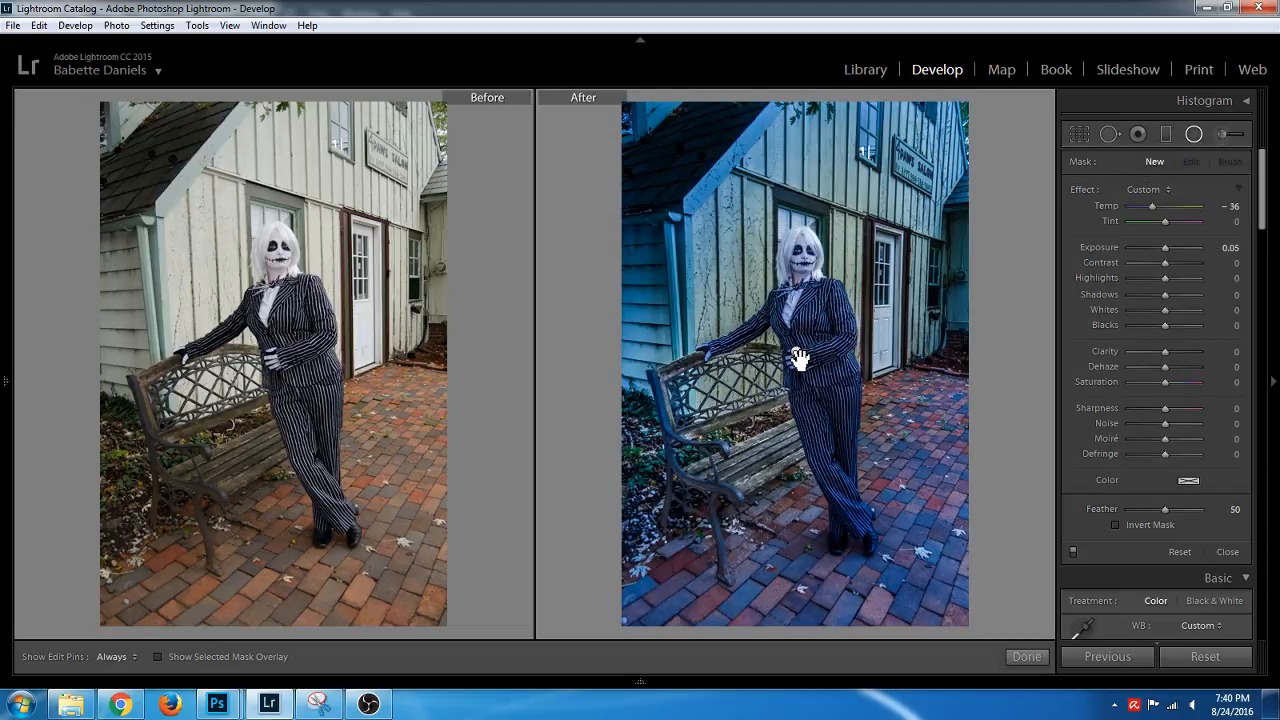
pyautogui.click(800, 354)
pyautogui.moveTo(793, 352)
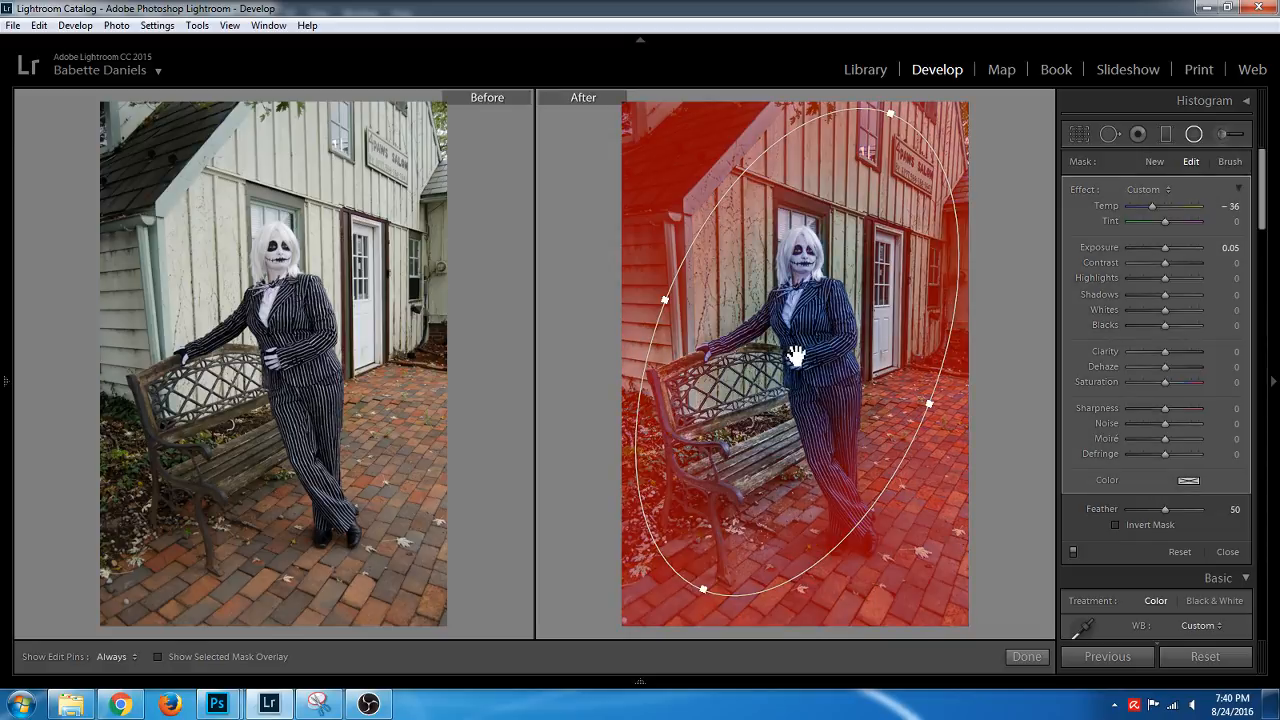
# Move the Radial Filter slightly up and right over the jacket, set its Exposure to -0.69 and Temp to -31, and close it
pyautogui.moveTo(793, 352); pyautogui.dragTo(832, 316)
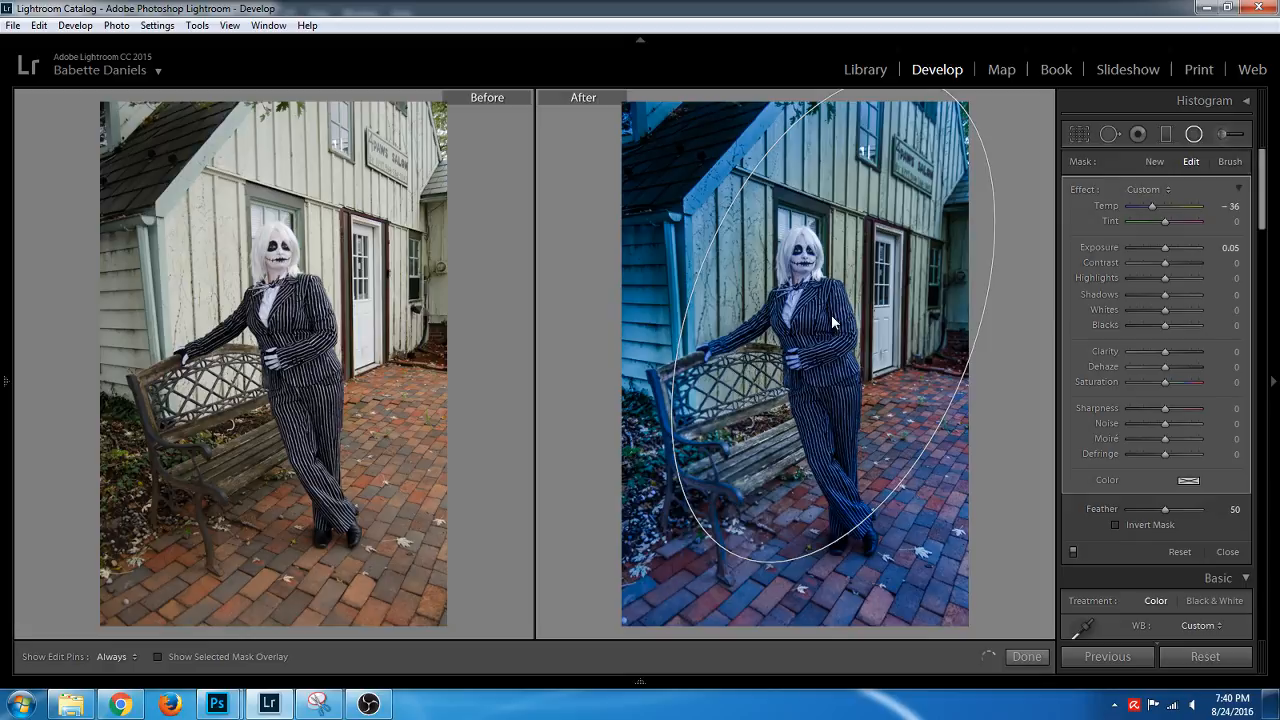
pyautogui.click(1159, 247)
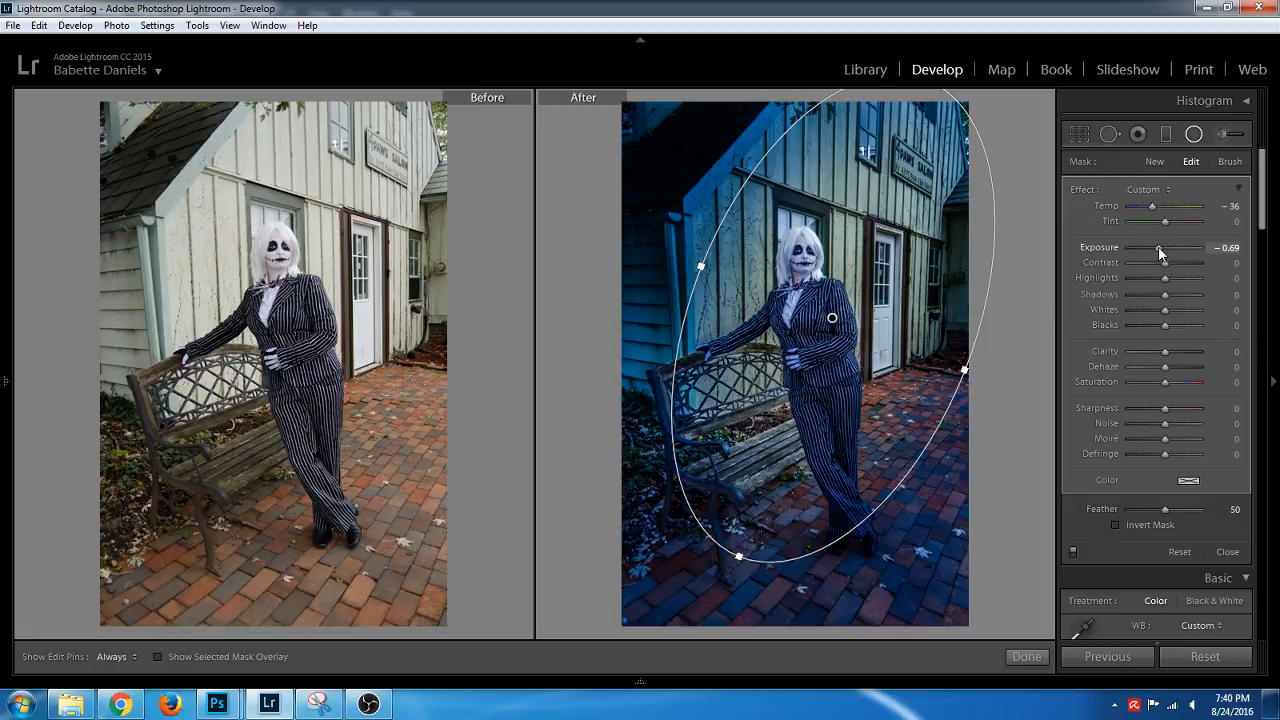
pyautogui.click(1156, 206)
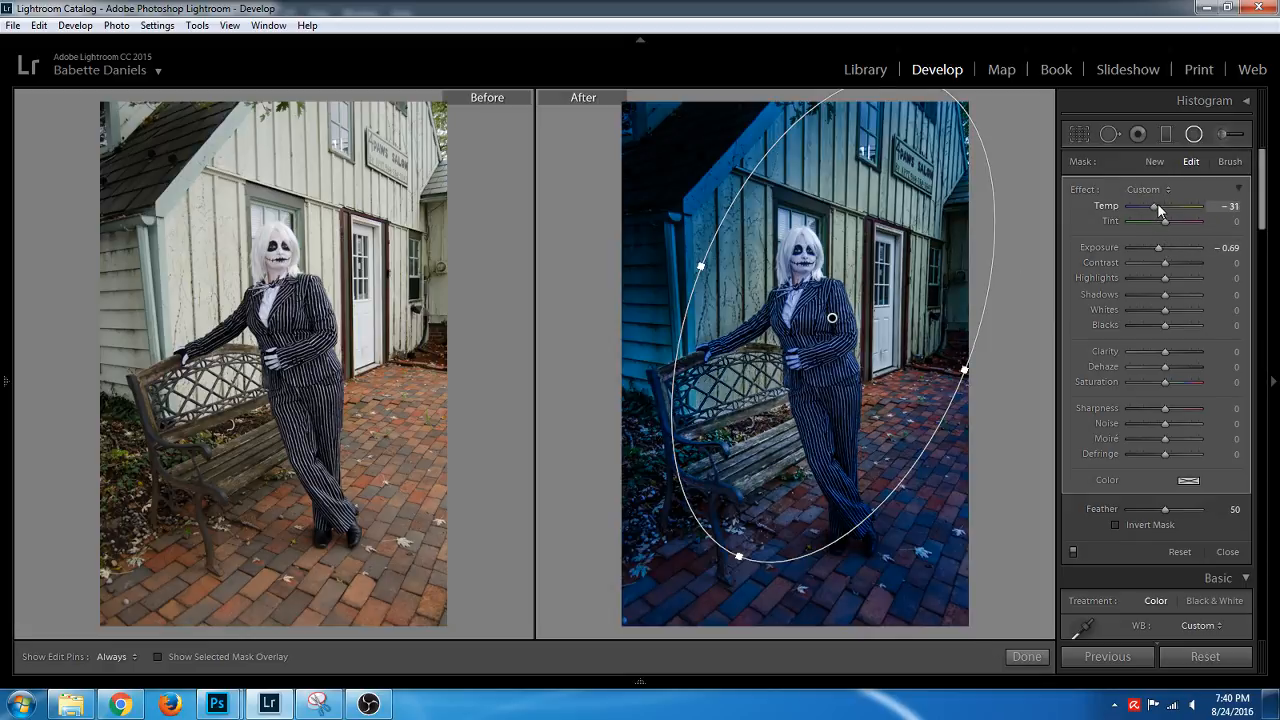
pyautogui.moveTo(1157, 203); pyautogui.dragTo(1158, 203)
pyautogui.click(1192, 135)
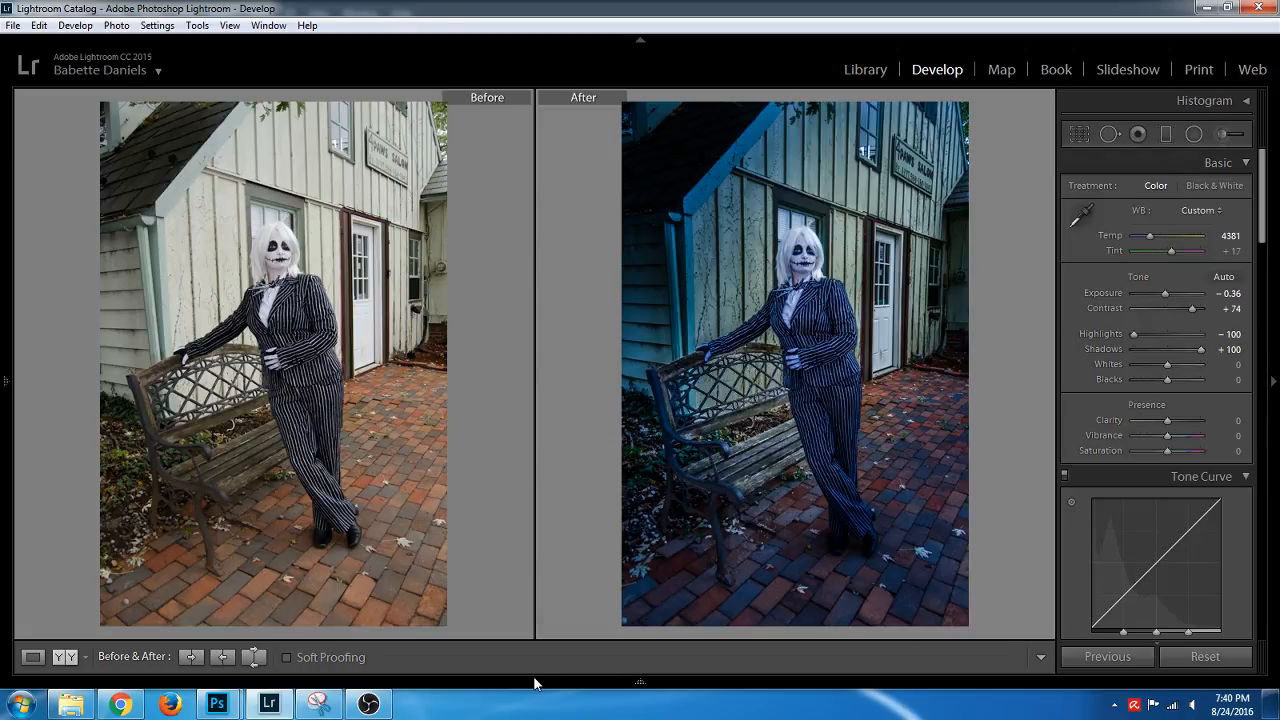
# Open DSC_9734-Edit.tif, the horned portrait with the blue glowing staff, and enlarge the comparison view by hiding the thumbnails
pyautogui.moveTo(534, 683)
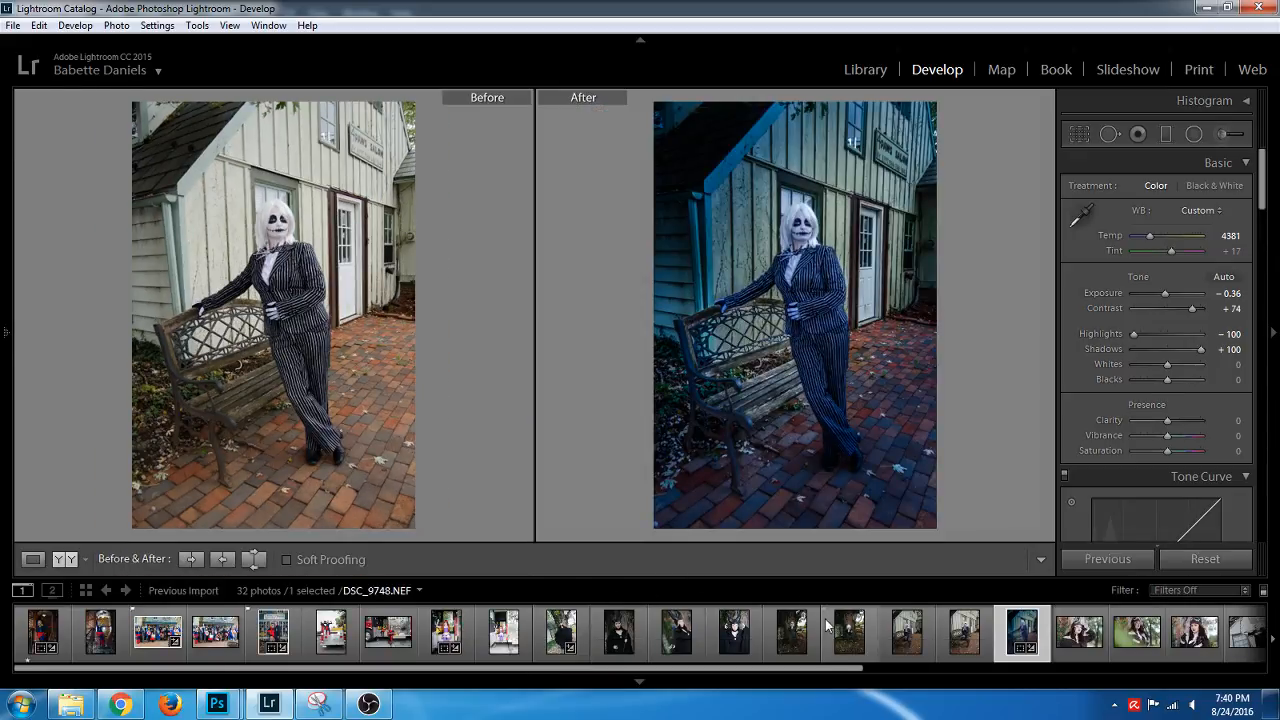
pyautogui.scroll(-5, 826, 647)
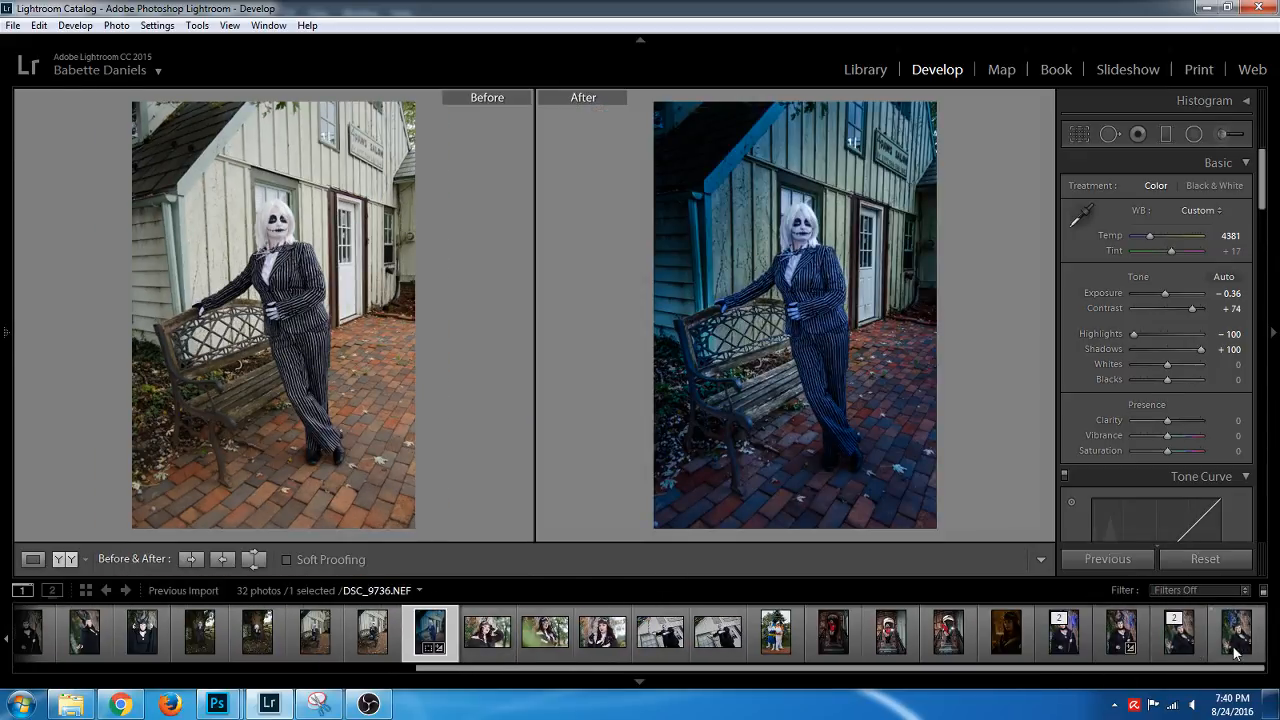
pyautogui.click(1236, 640)
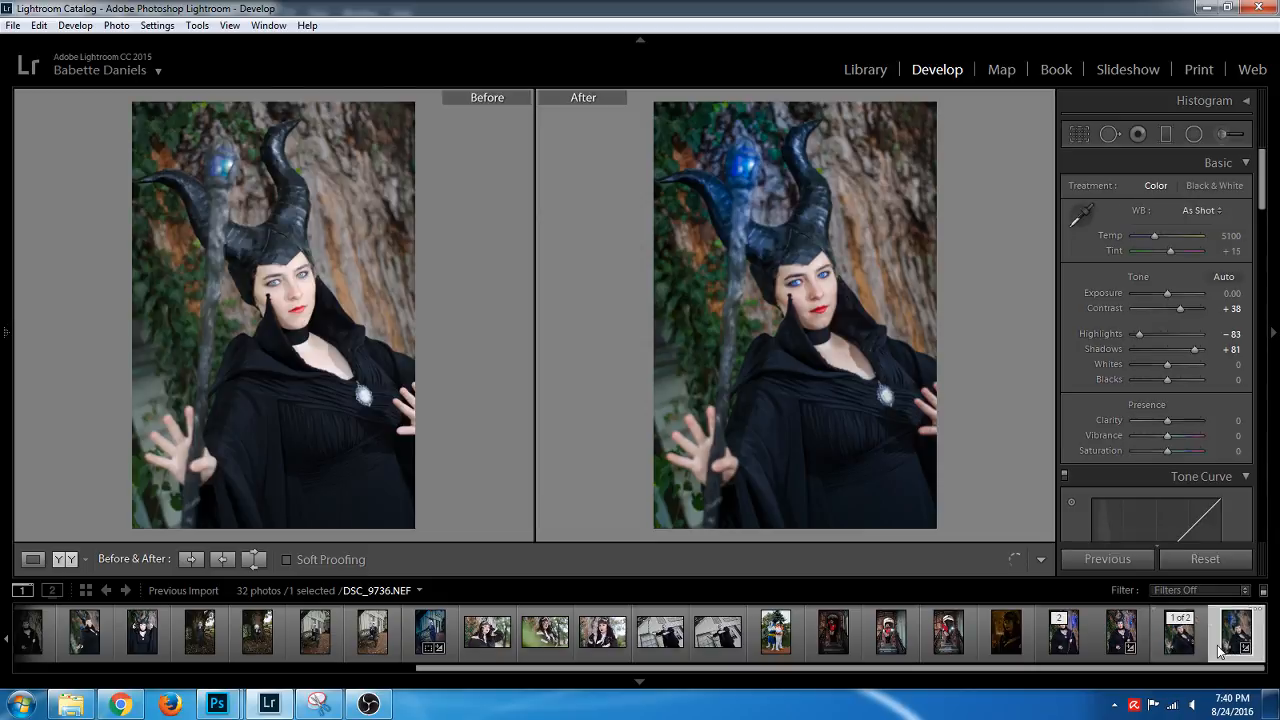
pyautogui.click(1066, 640)
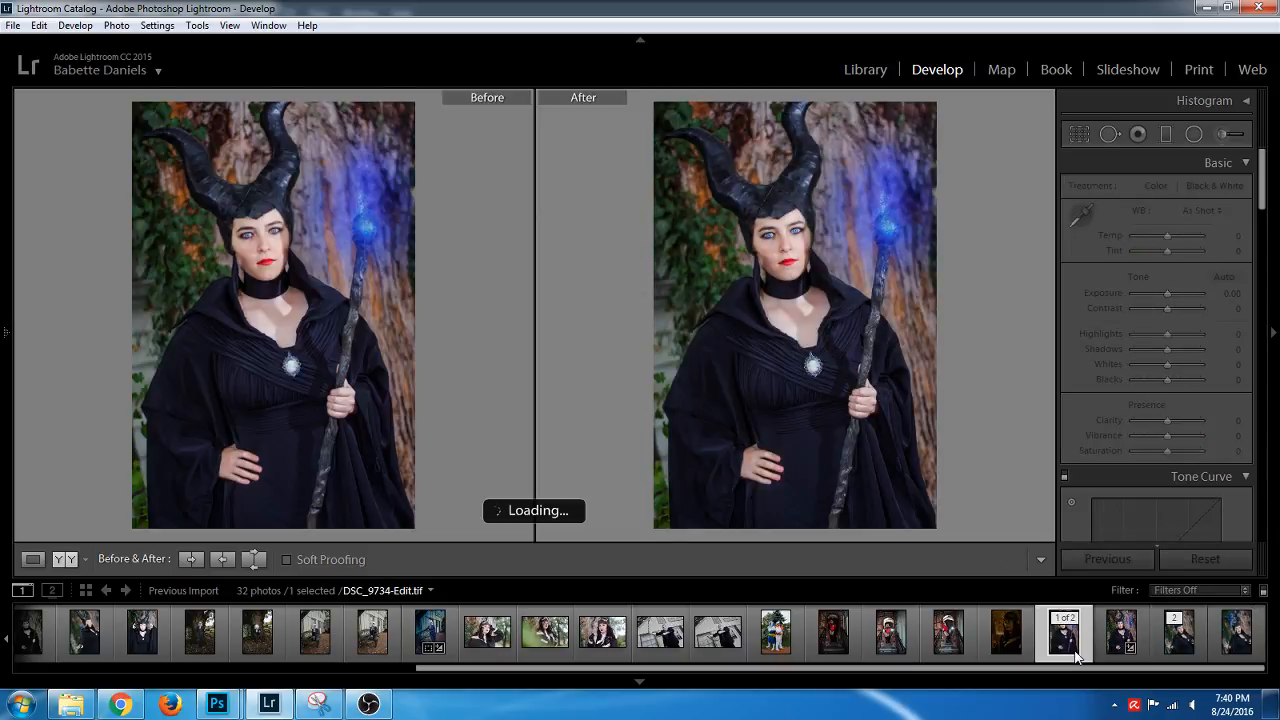
pyautogui.press('F6')
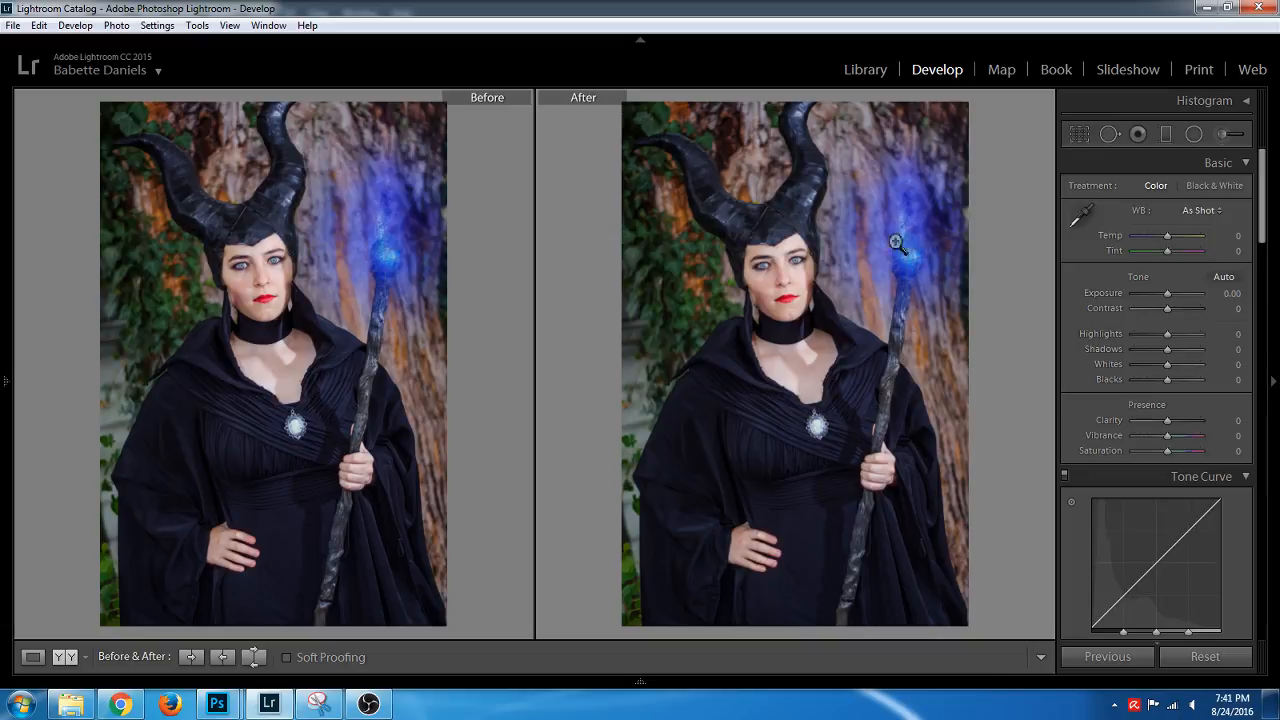
# Start an Adjustment Brush mask with Temp -36, Exposure 0.05 and size 15, painting the horn and cloak nearest the glowing staff
pyautogui.click(1220, 135)
pyautogui.scroll(-2, 768, 178)
pyautogui.scroll(-2, 775, 213)
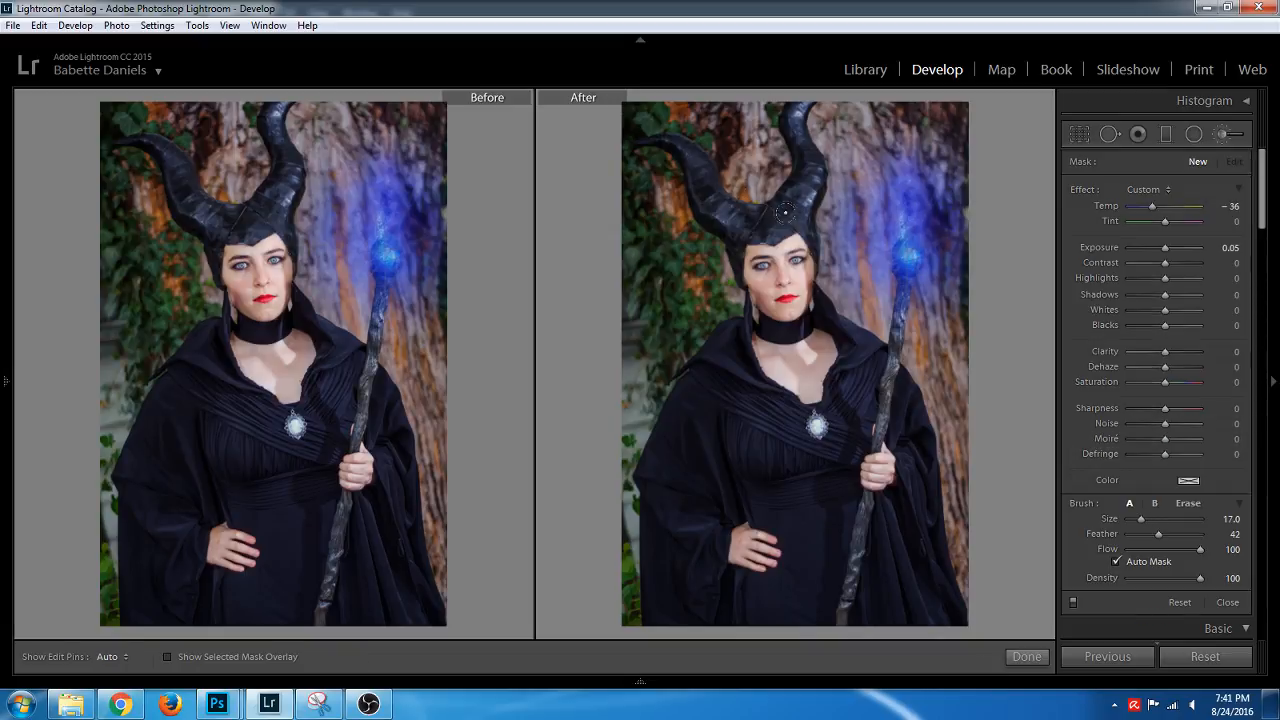
pyautogui.scroll(-1, 799, 214)
pyautogui.press('h')
pyautogui.moveTo(812, 106)
pyautogui.mouseDown()
pyautogui.moveTo(830, 162)
pyautogui.moveTo(812, 236)
pyautogui.moveTo(828, 318)
pyautogui.moveTo(894, 352)
pyautogui.moveTo(955, 428)
pyautogui.mouseUp()
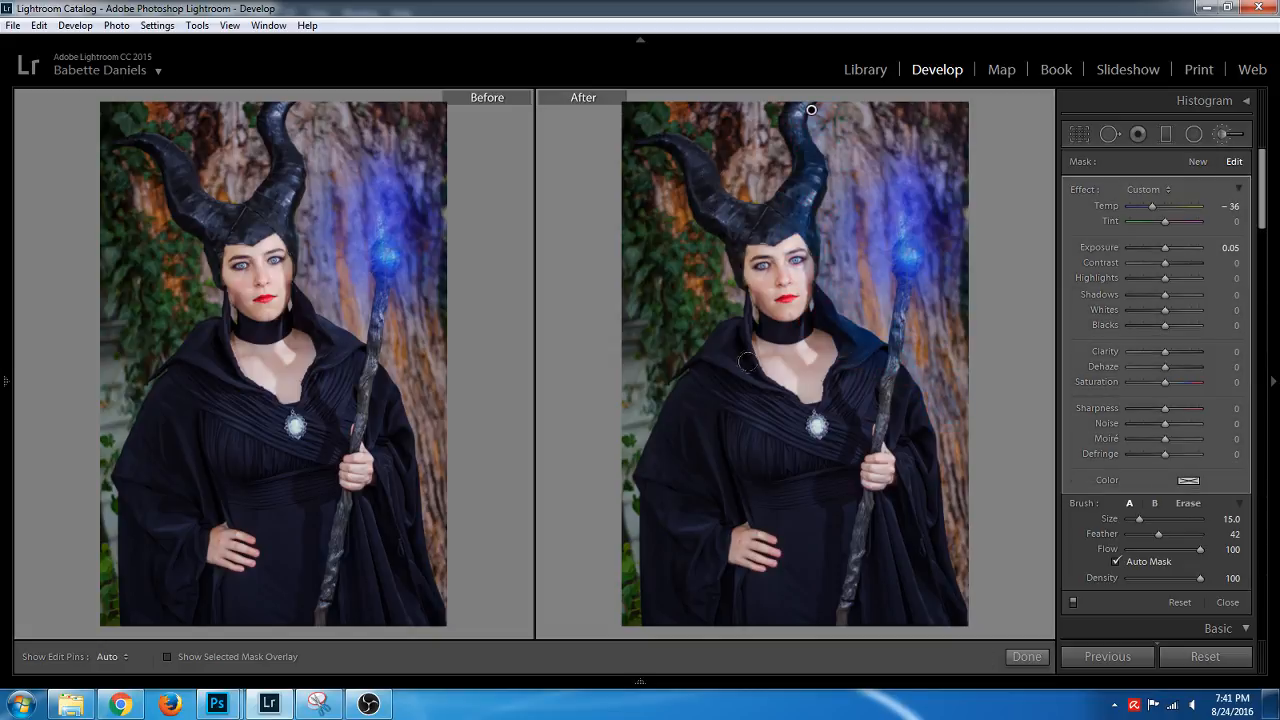
# Set the brush Feather to 84 and size to 11, and extend the mask over the cloak front, chest and hands
pyautogui.scroll(-1, 811, 110)
pyautogui.scroll(5, 811, 110)
pyautogui.moveTo(1170, 537)
pyautogui.mouseDown()
pyautogui.moveTo(1142, 535)
pyautogui.moveTo(1189, 539)
pyautogui.mouseUp()
pyautogui.press('h')
pyautogui.press('h')
pyautogui.scroll(-1, 811, 110)
pyautogui.press('h')
pyautogui.press('h')
pyautogui.press('[')
pyautogui.press('[')
pyautogui.press('h')
pyautogui.press('h')
pyautogui.press('h')
pyautogui.press('h')
# Set the brush mask's Temp to -61, extend it along the staff, and reset its Exposure to 0.00
pyautogui.moveTo(1145, 204); pyautogui.dragTo(1137, 205)
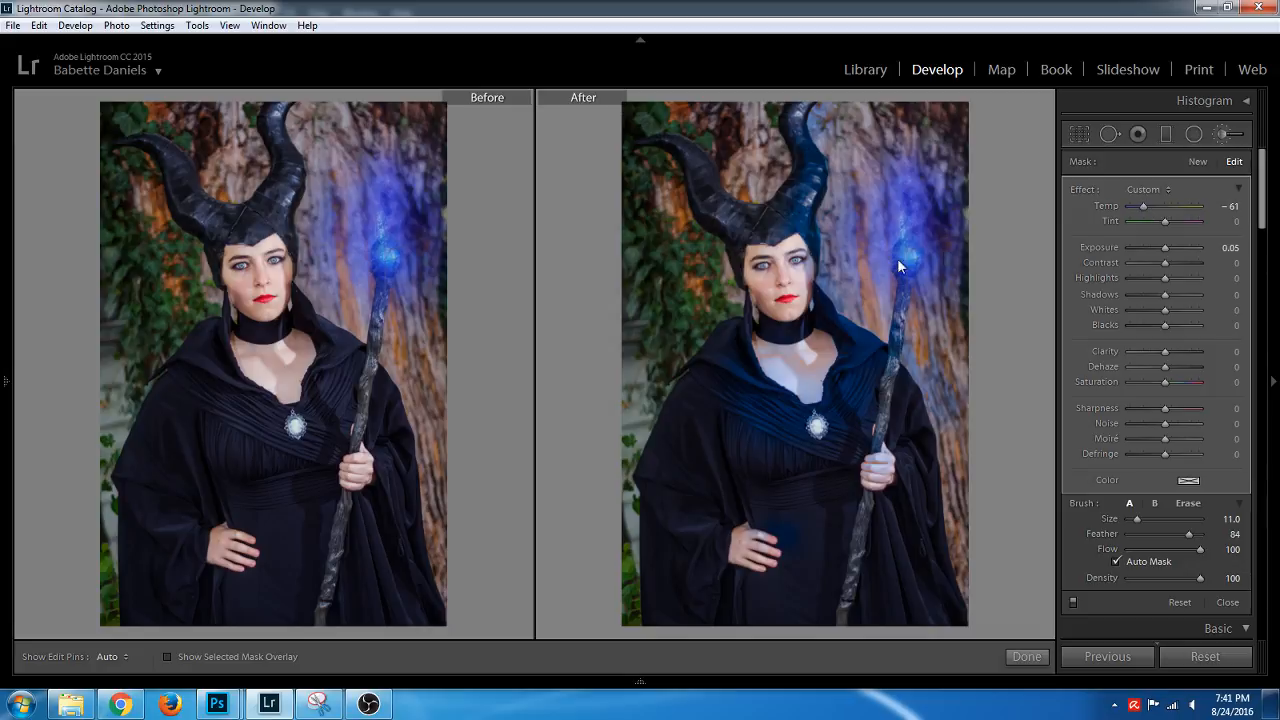
pyautogui.press('h')
pyautogui.press('h')
pyautogui.press('h')
pyautogui.press('h')
pyautogui.moveTo(1162, 249); pyautogui.dragTo(1160, 249)
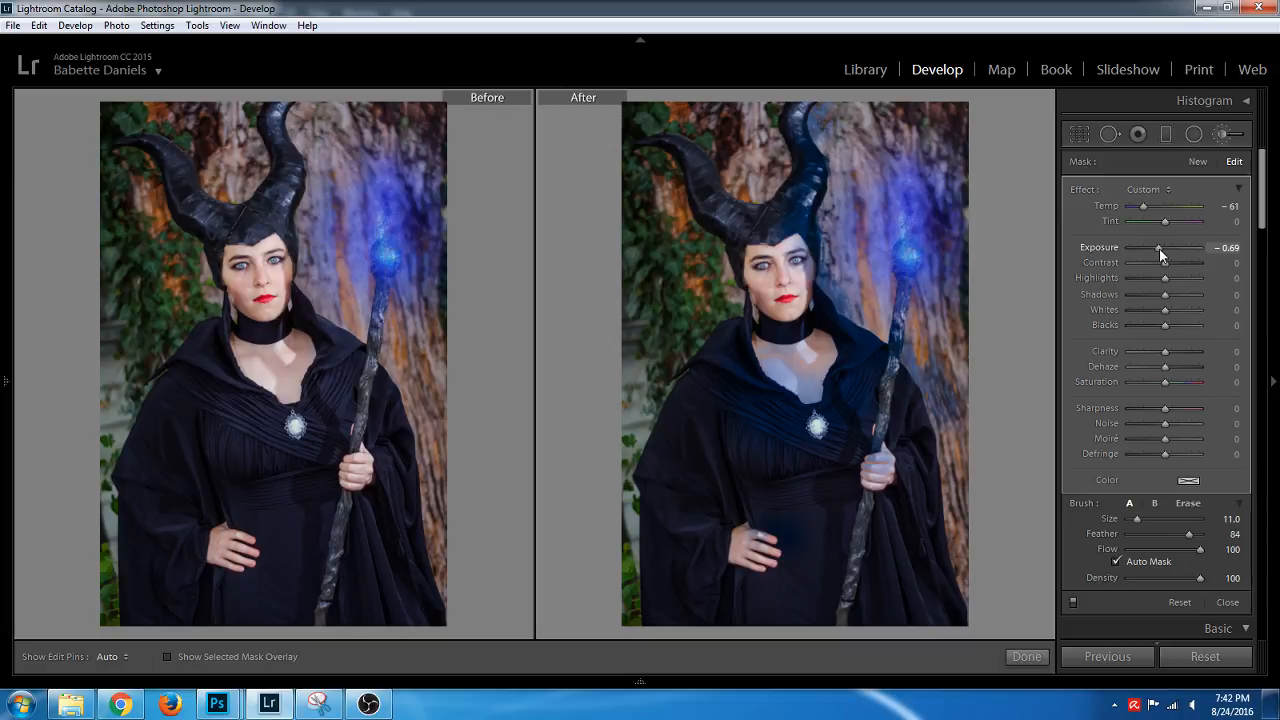
pyautogui.doubleClick(1159, 248)
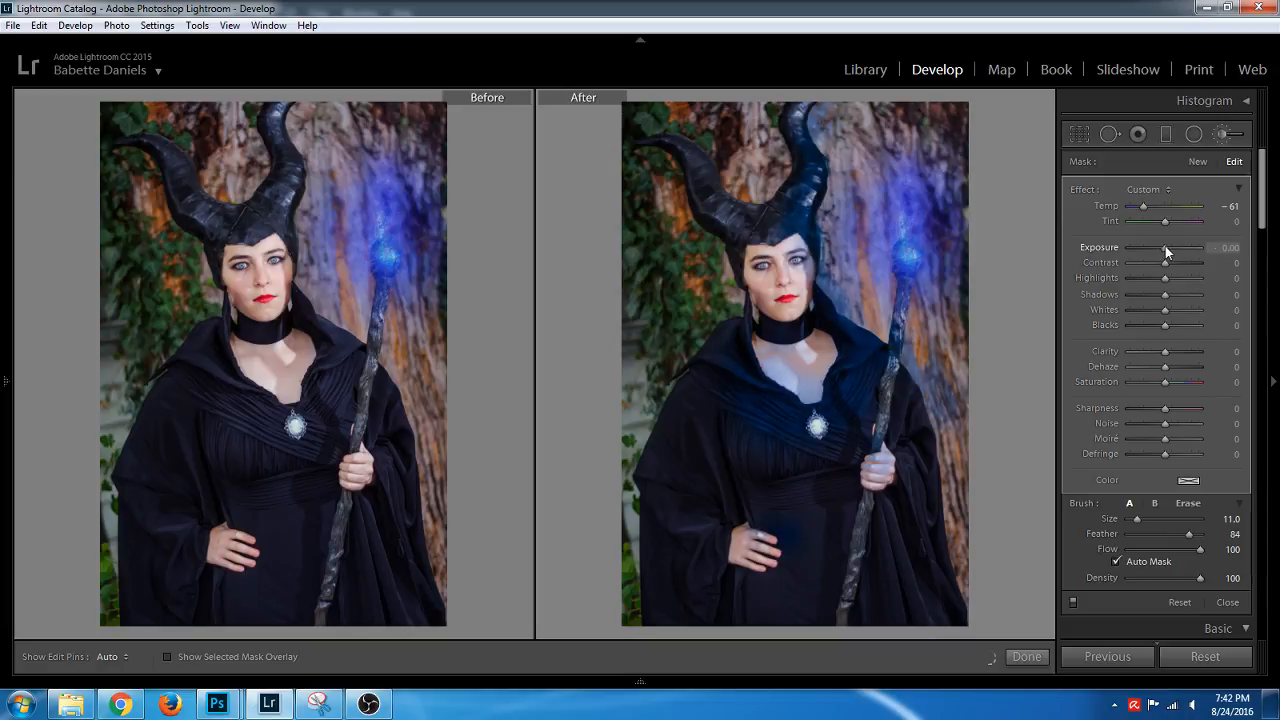
# Switch the brush to Erase, zoom in on a single view of the edited photo, and show the selected mask overlay
pyautogui.click(1190, 505)
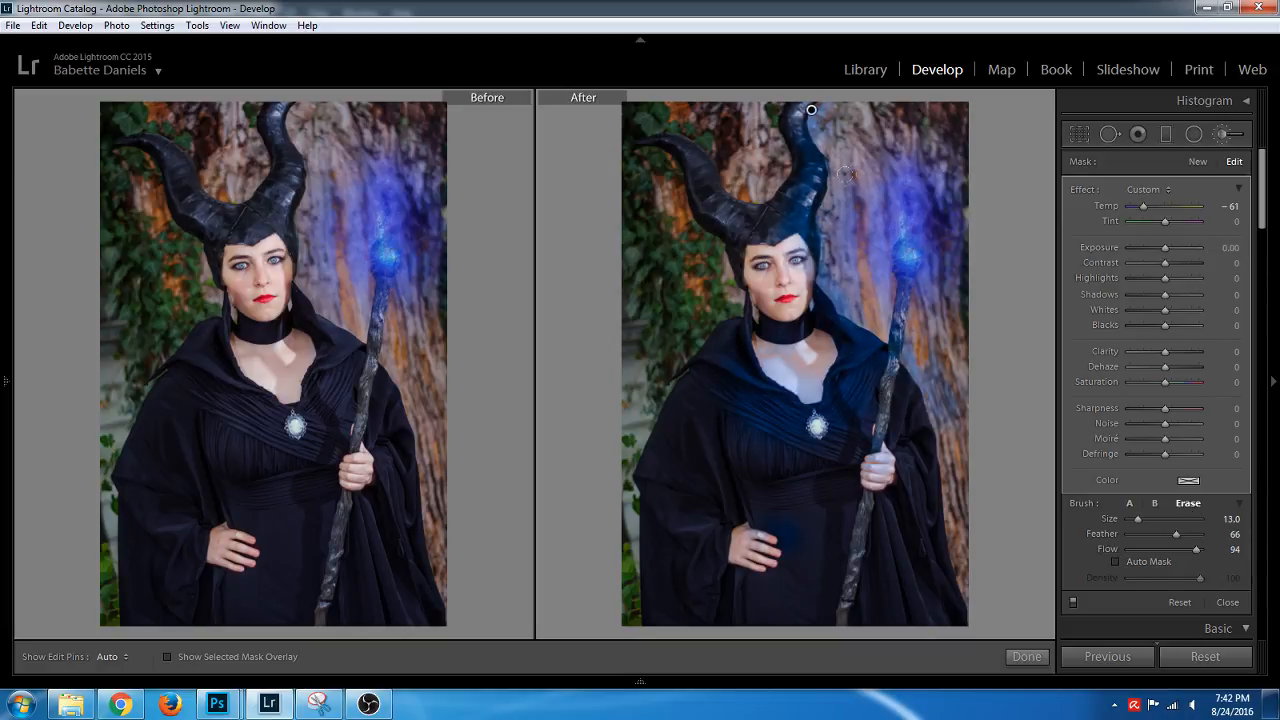
pyautogui.press('z')
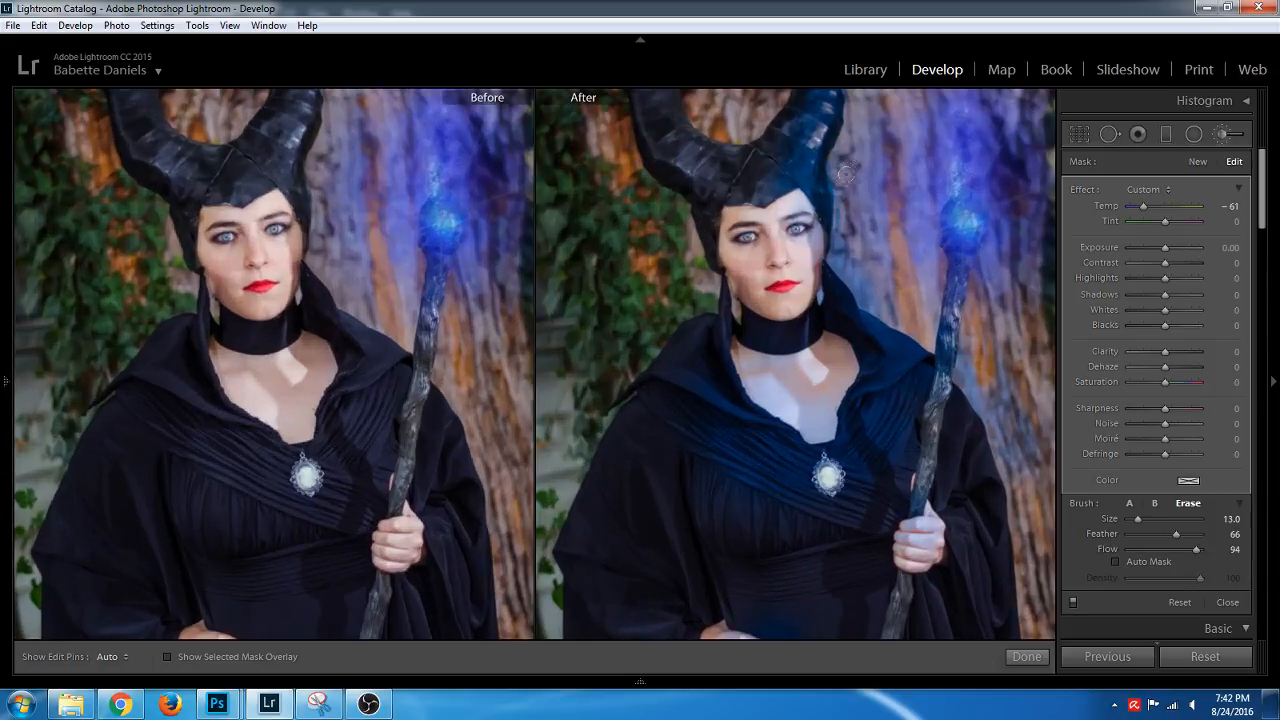
pyautogui.press('y')
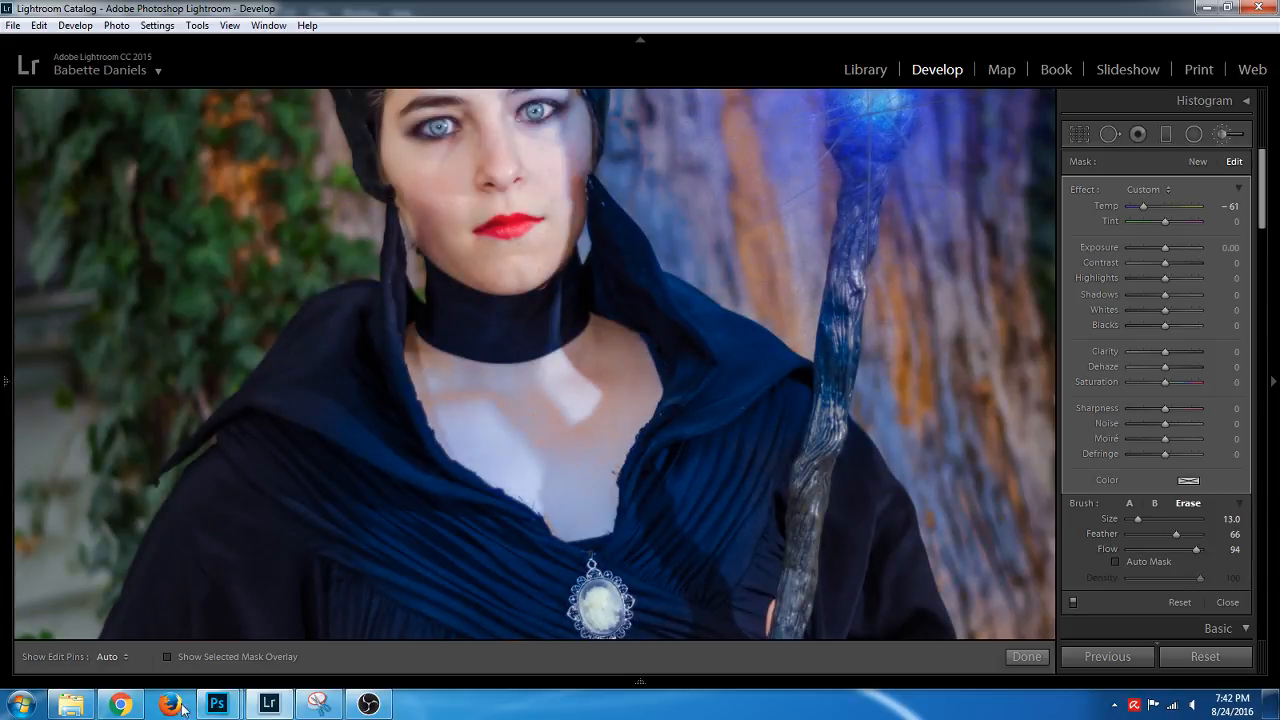
pyautogui.click(168, 657)
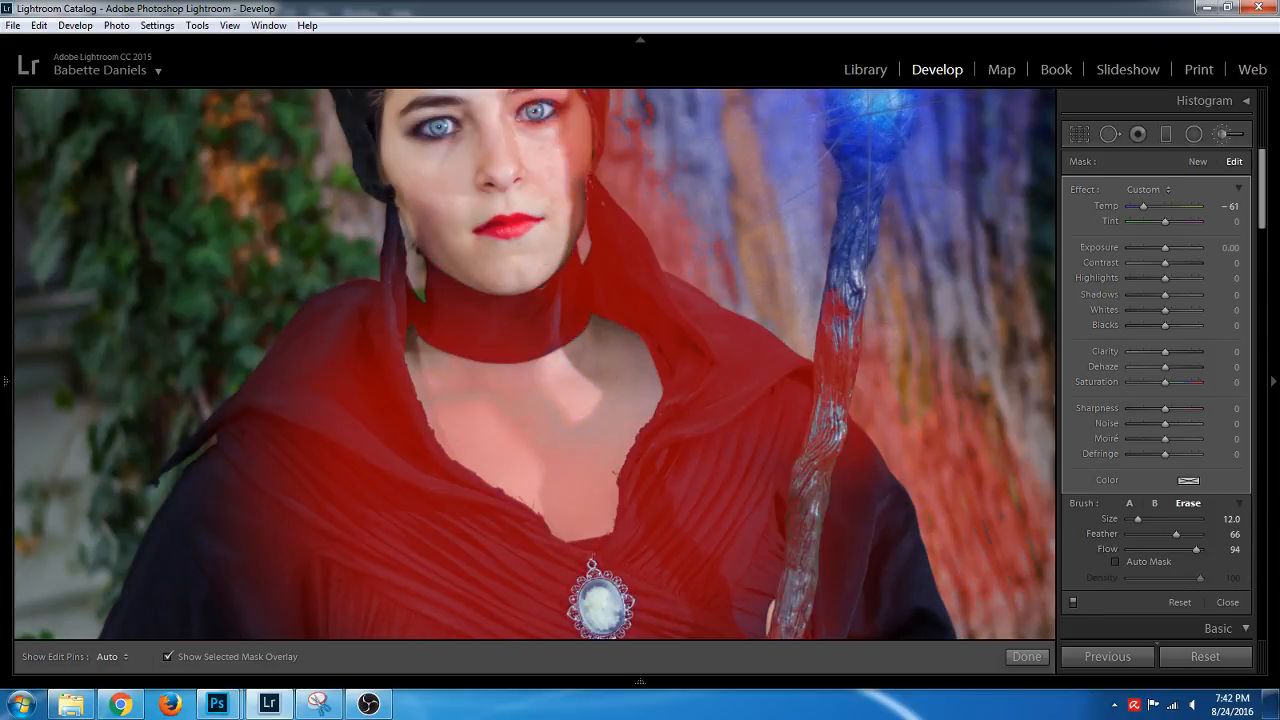
# Erase the mask spill from the bark beside the hood and headpiece, reducing the eraser size to 7
pyautogui.press('h')
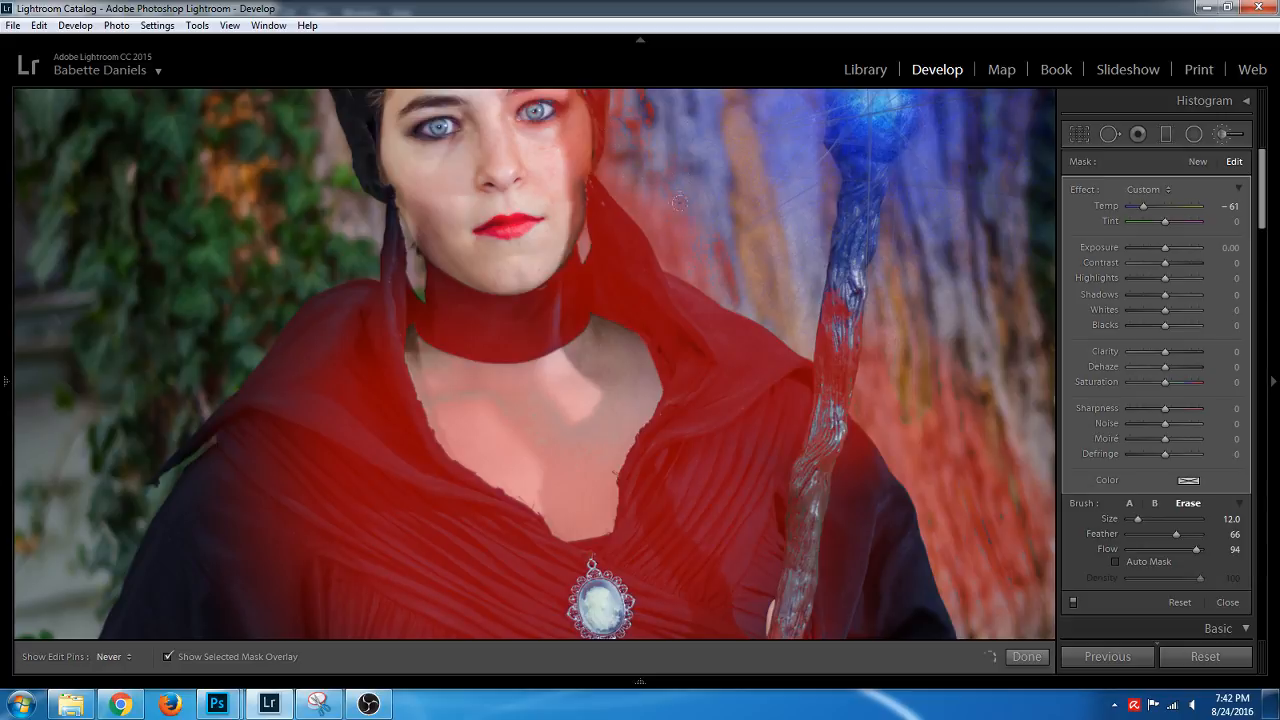
pyautogui.press('h')
pyautogui.moveTo(737, 191); pyautogui.dragTo(752, 451)
pyautogui.press('h')
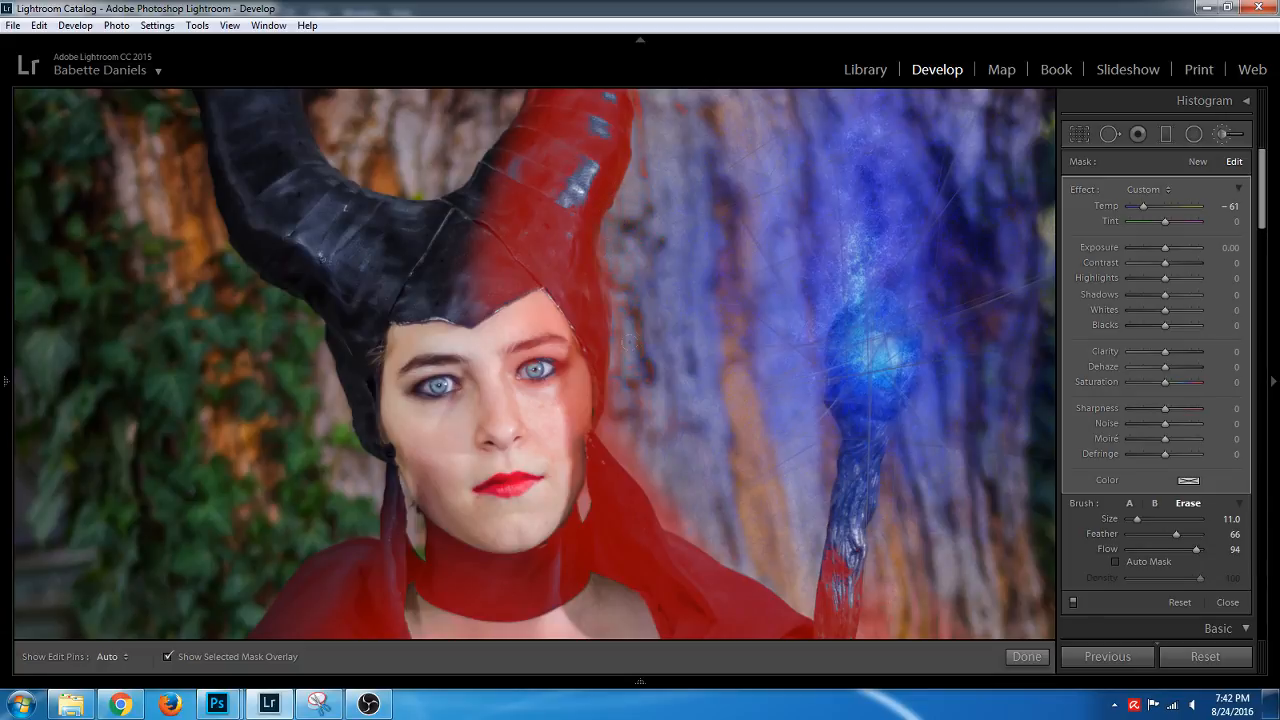
pyautogui.press('h')
pyautogui.press('h')
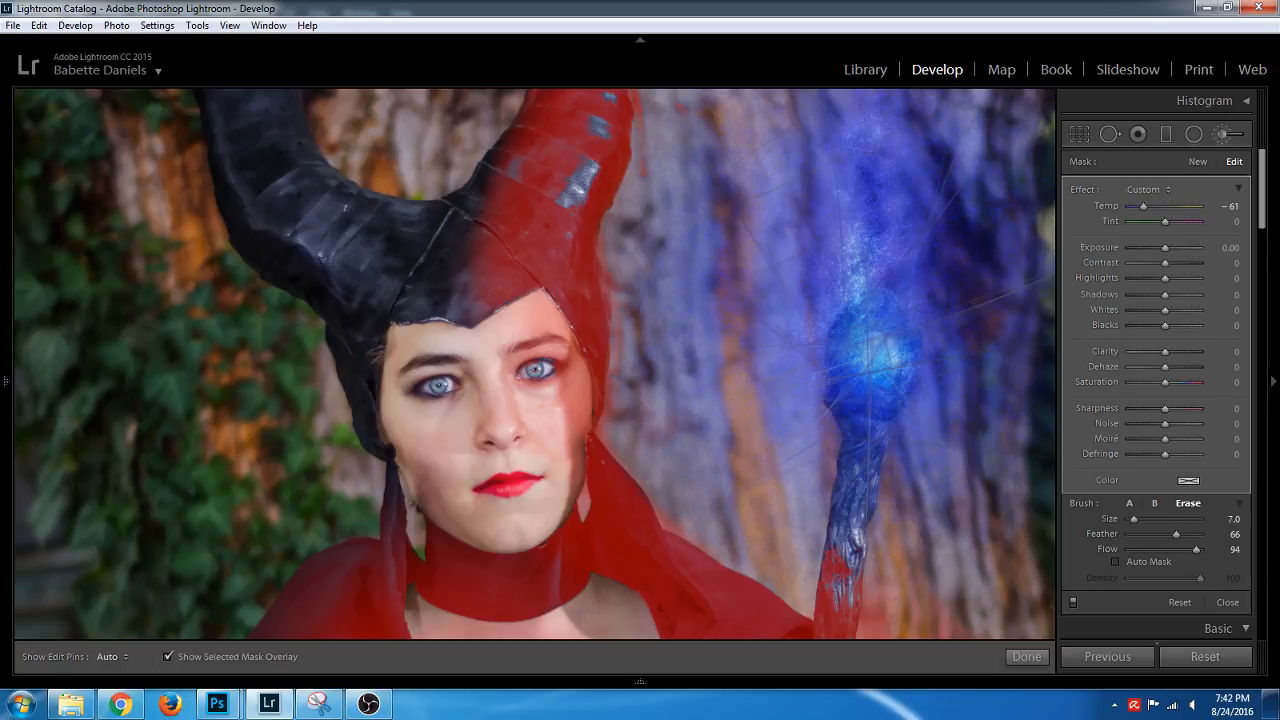
# Erase the mask from the shaft of the staff between the glowing orb and the hand, using eraser size 7
pyautogui.moveTo(880, 551); pyautogui.dragTo(737, 224)
pyautogui.press('h')
pyautogui.moveTo(830, 276)
pyautogui.mouseDown()
pyautogui.moveTo(821, 210)
pyautogui.moveTo(819, 296)
pyautogui.moveTo(835, 189)
pyautogui.moveTo(765, 595)
pyautogui.mouseUp()
pyautogui.press('h')
pyautogui.press('h')
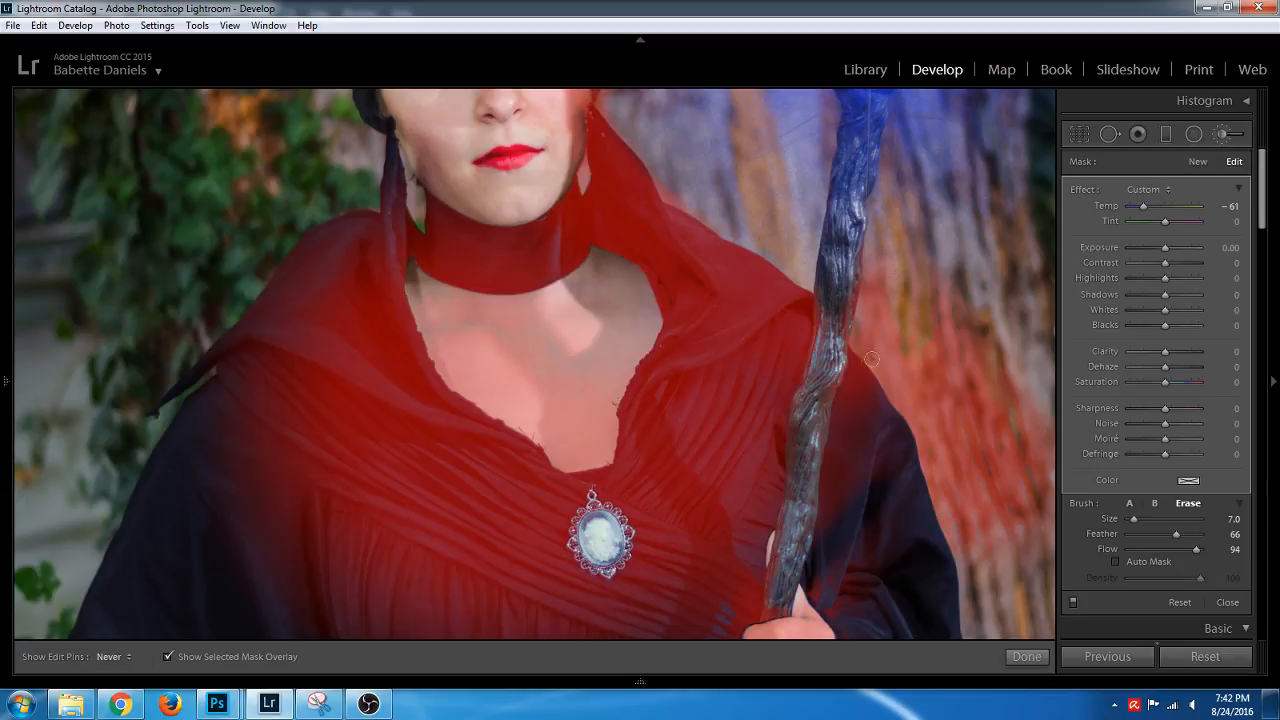
# Erase the mask spill from the tree bark beyond the staff and cloaked shoulder, using eraser sizes 15 and 12
pyautogui.moveTo(862, 310)
pyautogui.mouseDown()
pyautogui.moveTo(842, 225)
pyautogui.moveTo(884, 291)
pyautogui.moveTo(968, 360)
pyautogui.mouseUp()
pyautogui.scroll(3, 914, 285)
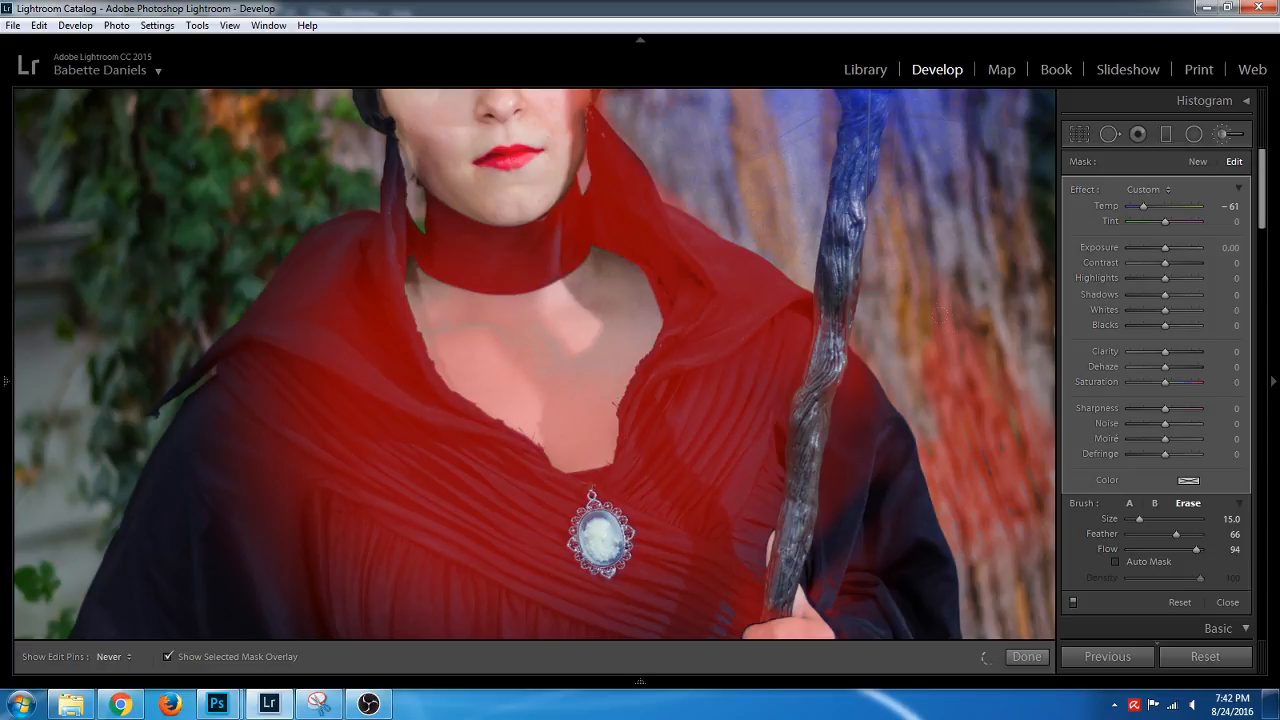
pyautogui.press('h')
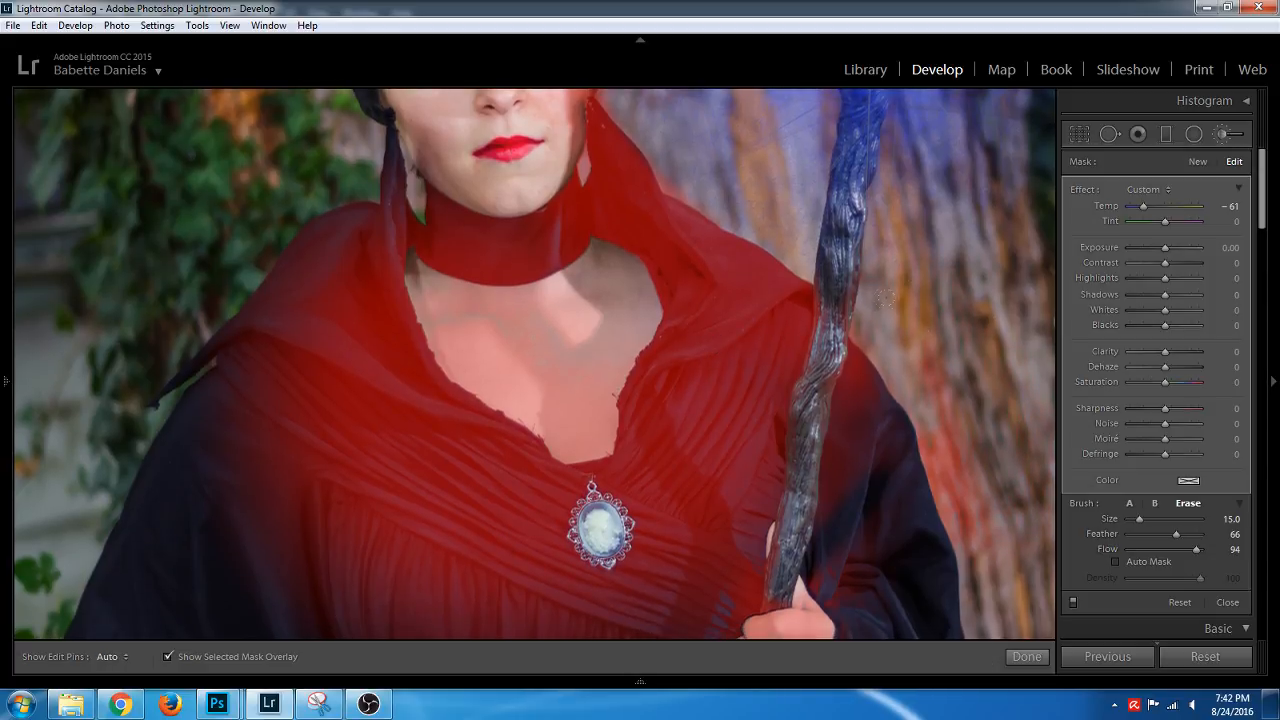
pyautogui.press('h')
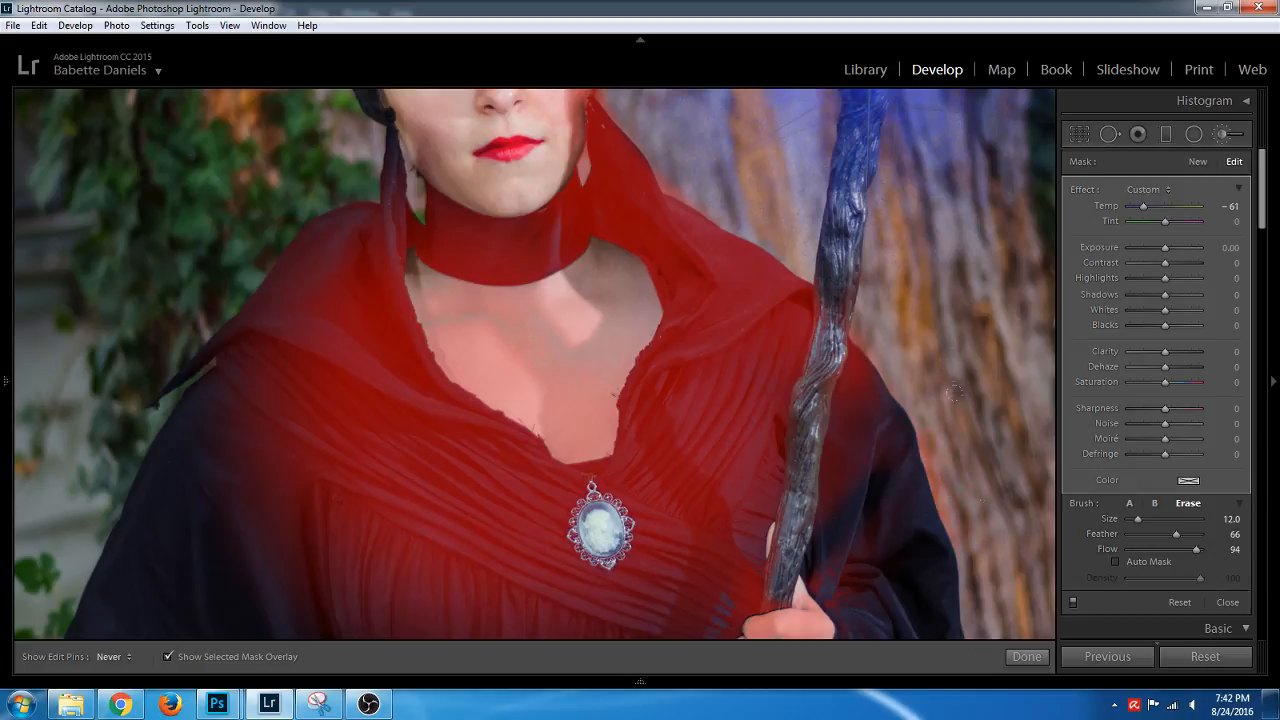
# Erase the stray mask patch on the dress beside the hand on the hip, using eraser sizes 7 and 13
pyautogui.moveTo(766, 391); pyautogui.dragTo(869, 260)
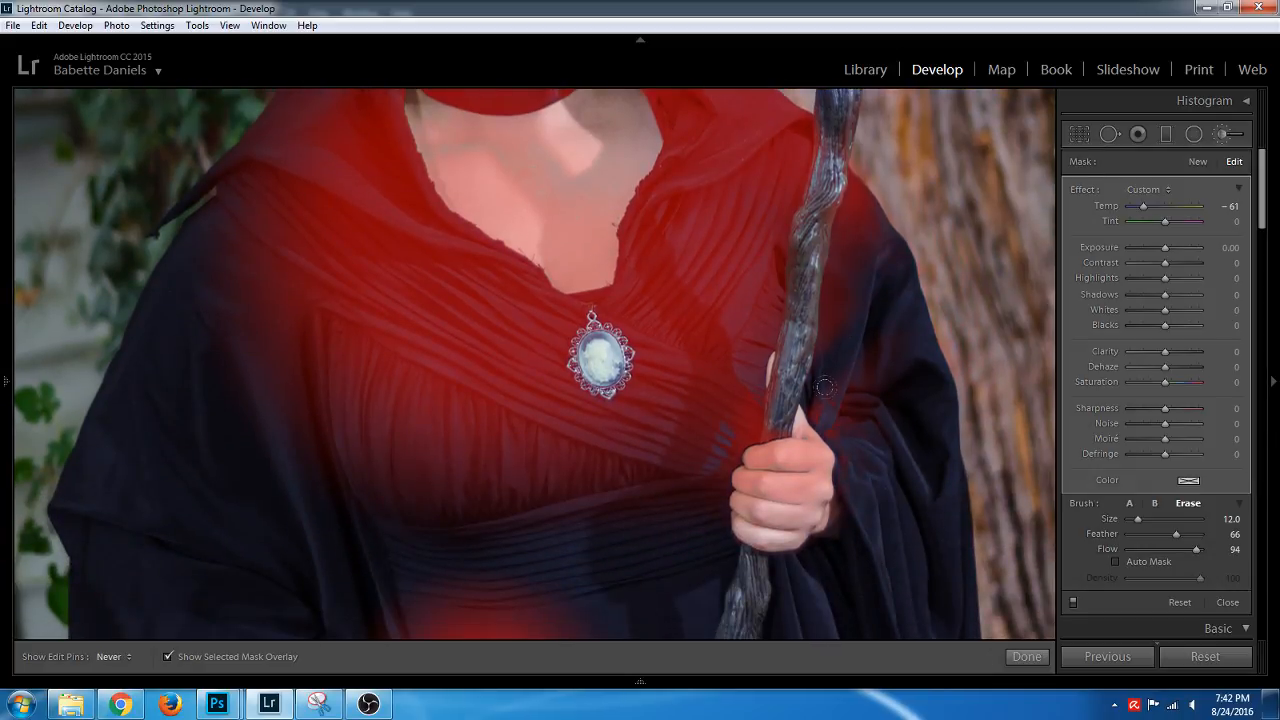
pyautogui.moveTo(714, 586); pyautogui.dragTo(766, 335)
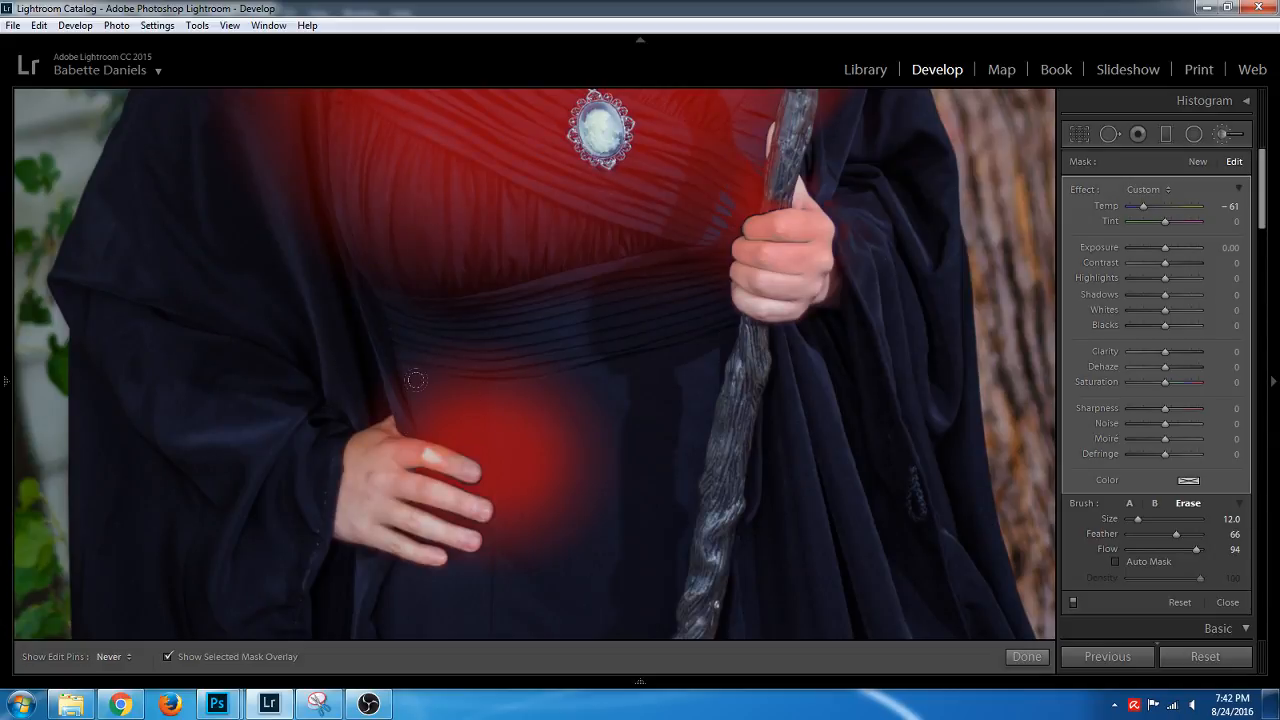
pyautogui.scroll(-5, 431, 387)
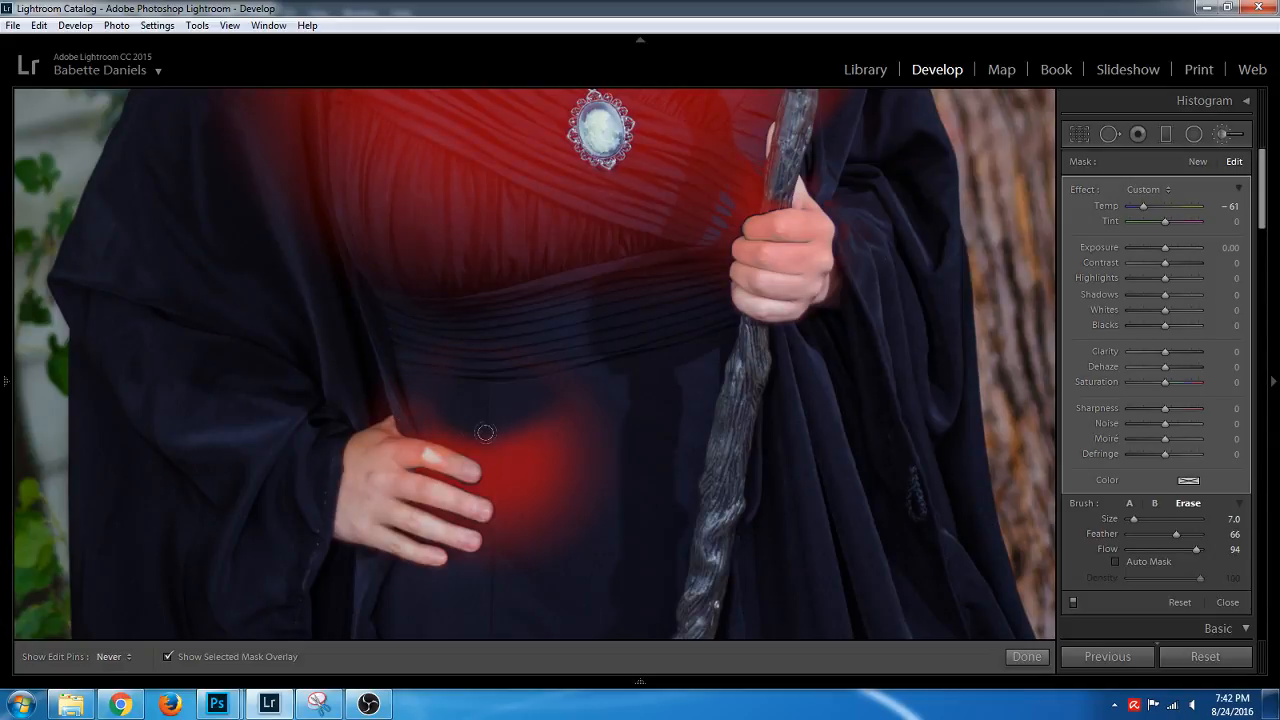
pyautogui.moveTo(485, 432)
pyautogui.mouseDown()
pyautogui.moveTo(398, 396)
pyautogui.moveTo(455, 423)
pyautogui.moveTo(390, 379)
pyautogui.moveTo(405, 358)
pyautogui.moveTo(509, 408)
pyautogui.mouseUp()
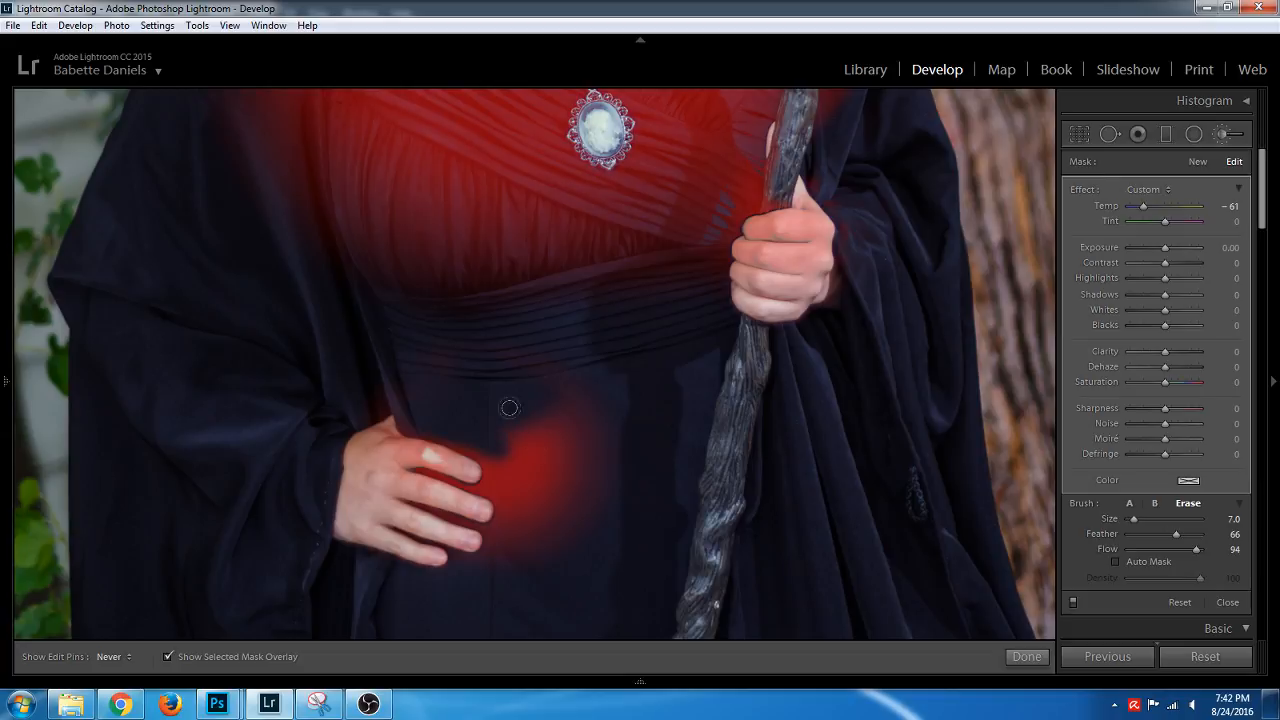
pyautogui.scroll(6, 509, 366)
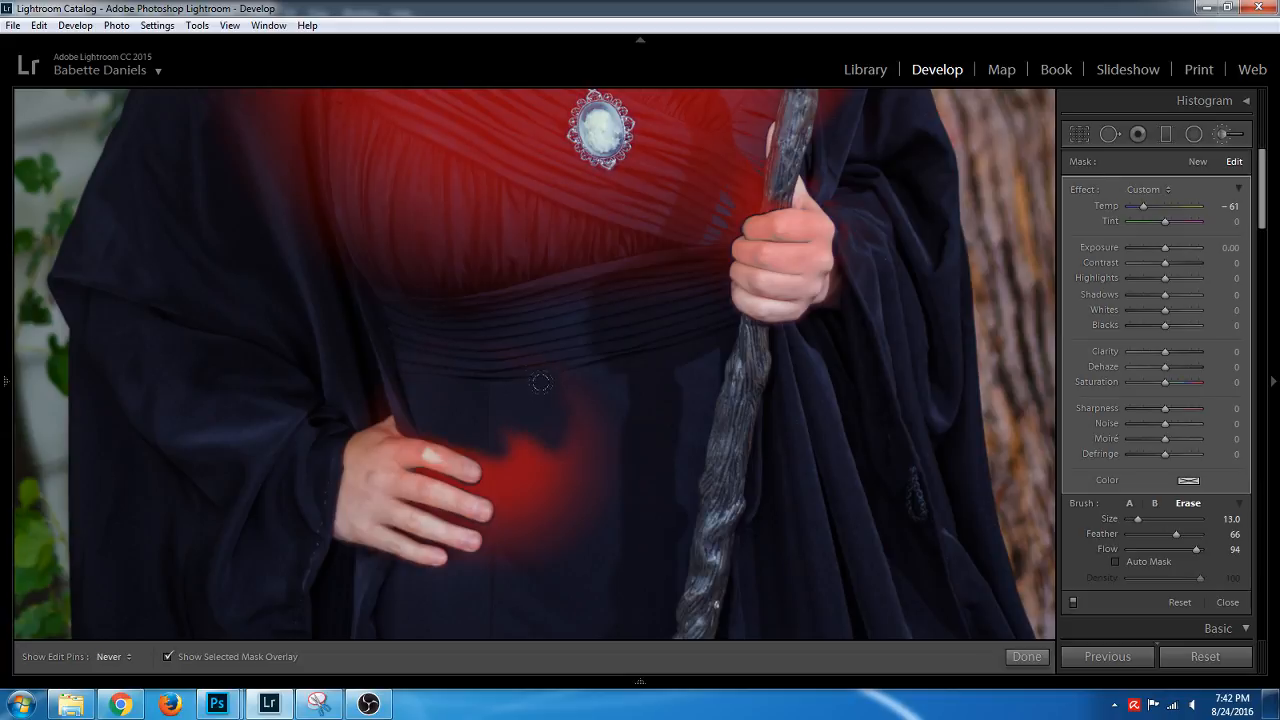
pyautogui.moveTo(492, 500)
pyautogui.mouseDown()
pyautogui.moveTo(464, 520)
pyautogui.moveTo(500, 494)
pyautogui.moveTo(478, 485)
pyautogui.mouseUp()
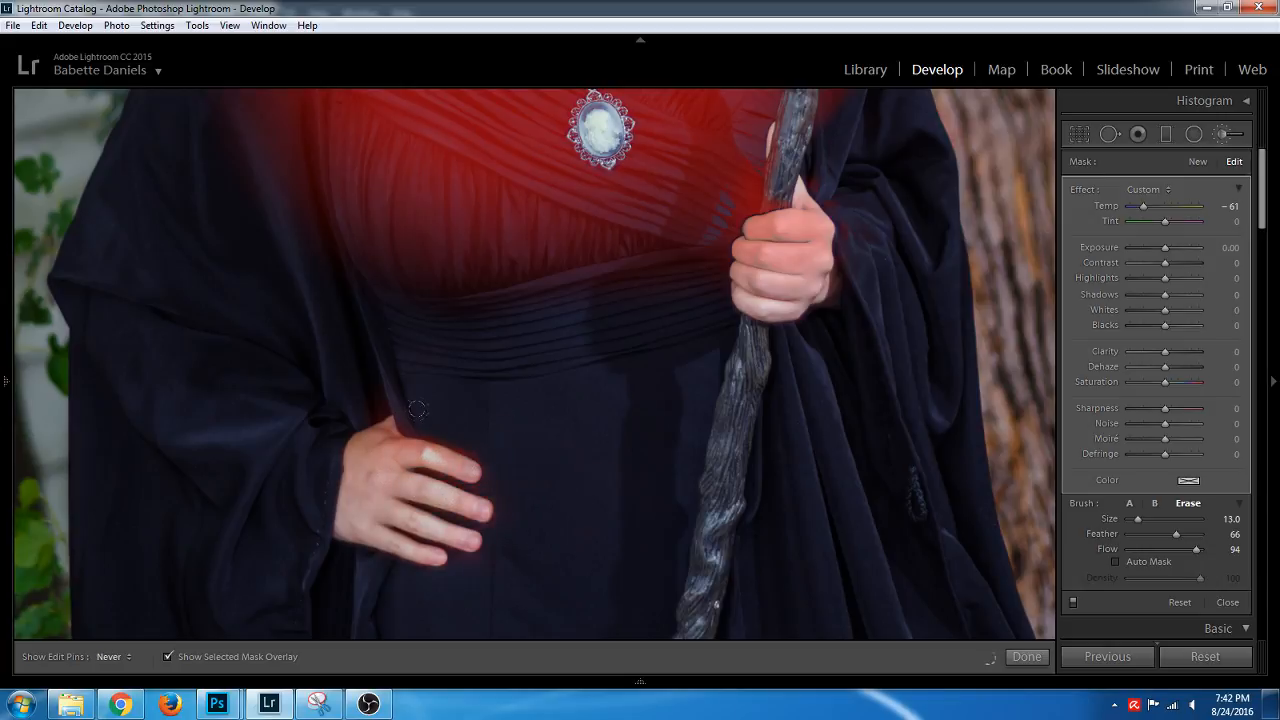
# Check the mask over the dress, neck and headpiece, and erase the spill along the masked horn's edge with eraser size 16
pyautogui.moveTo(417, 409); pyautogui.dragTo(606, 620)
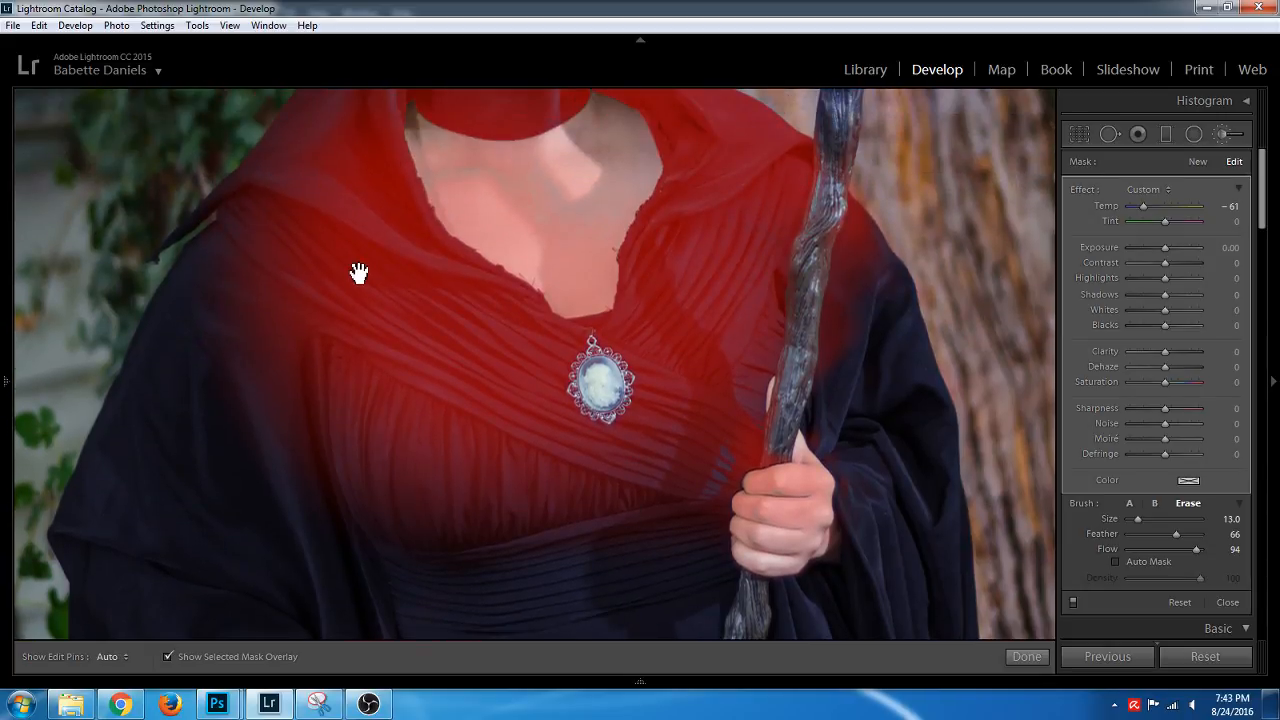
pyautogui.moveTo(359, 273); pyautogui.dragTo(380, 510)
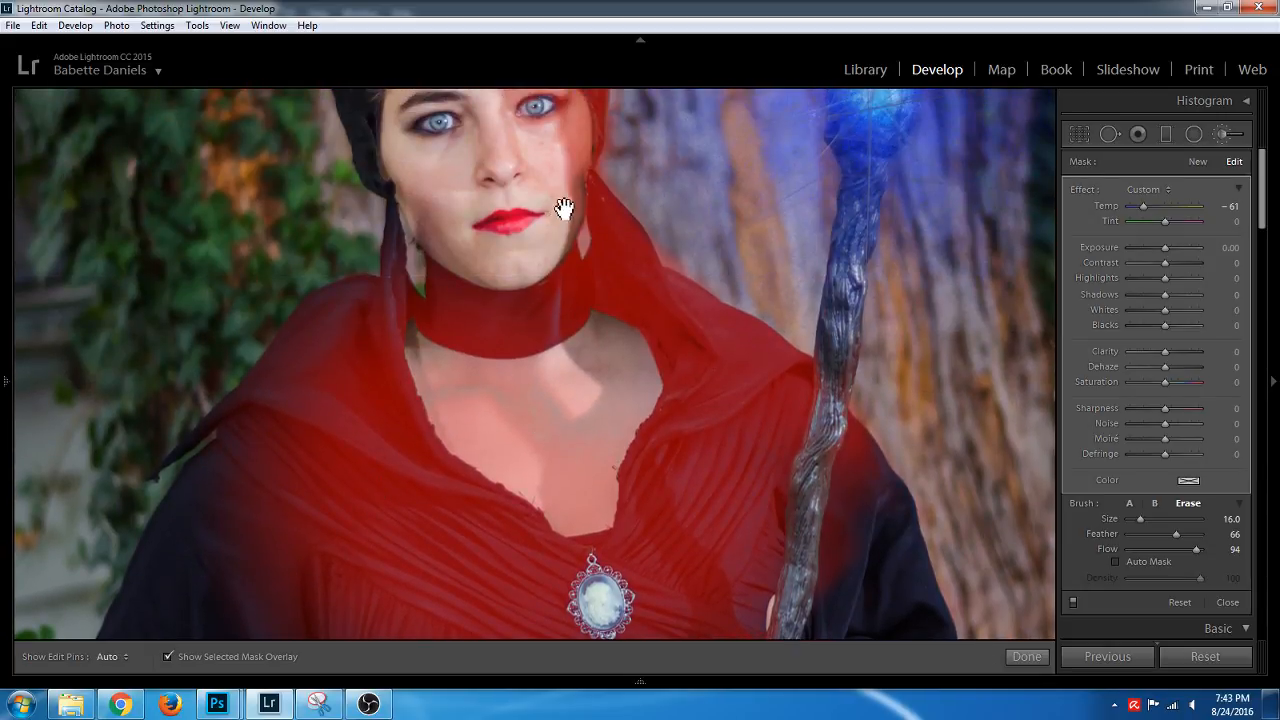
pyautogui.moveTo(566, 206); pyautogui.dragTo(563, 491)
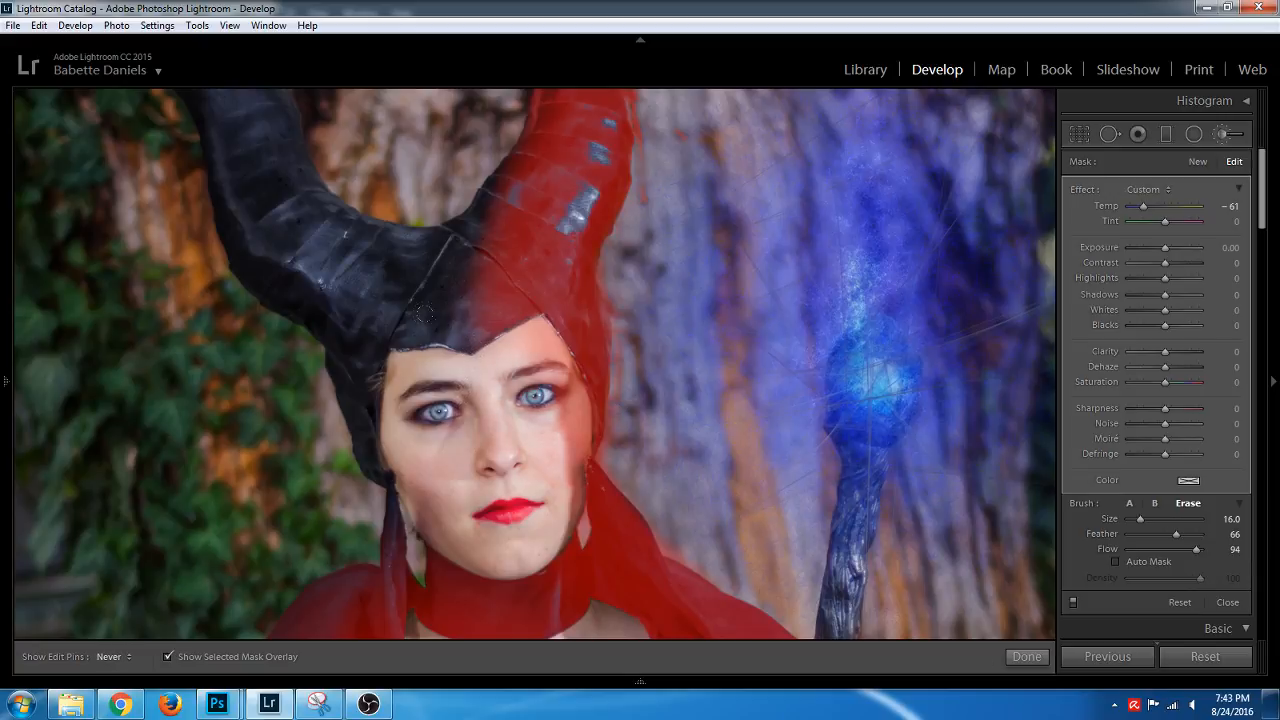
pyautogui.moveTo(442, 245); pyautogui.dragTo(425, 477)
pyautogui.moveTo(666, 162); pyautogui.dragTo(669, 220)
pyautogui.press('h')
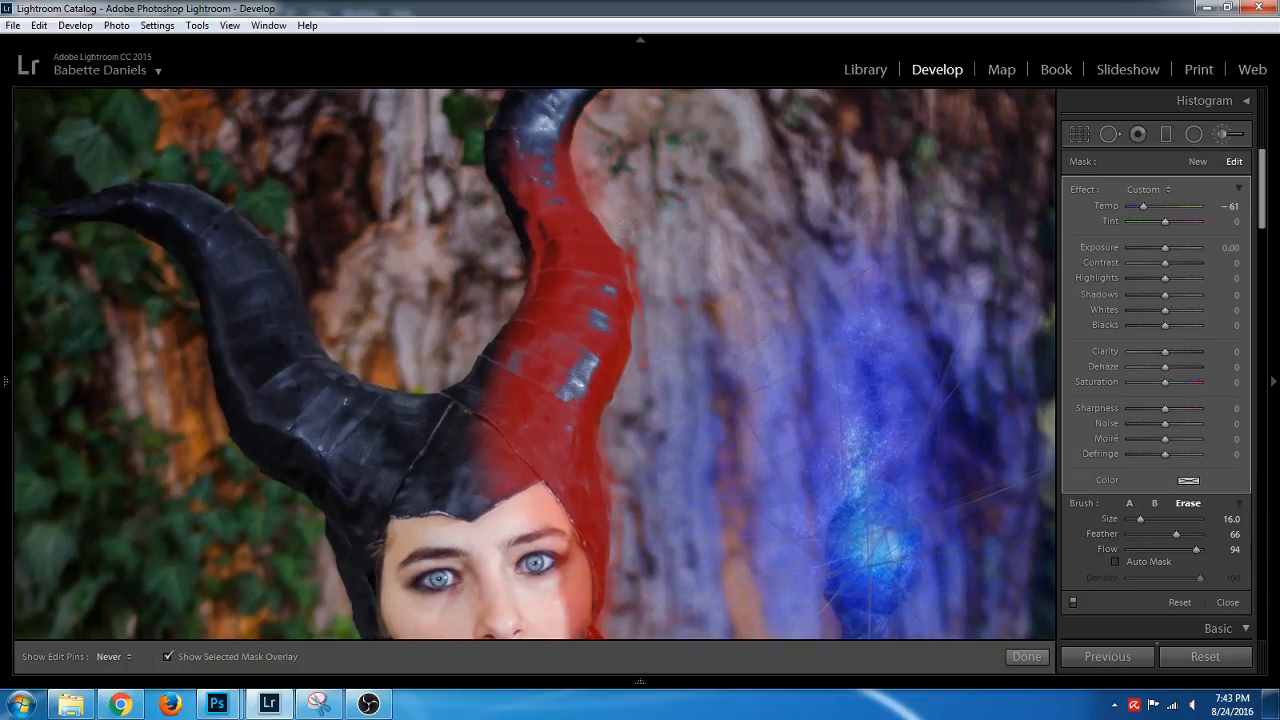
pyautogui.press('h')
pyautogui.press('h')
pyautogui.press('h')
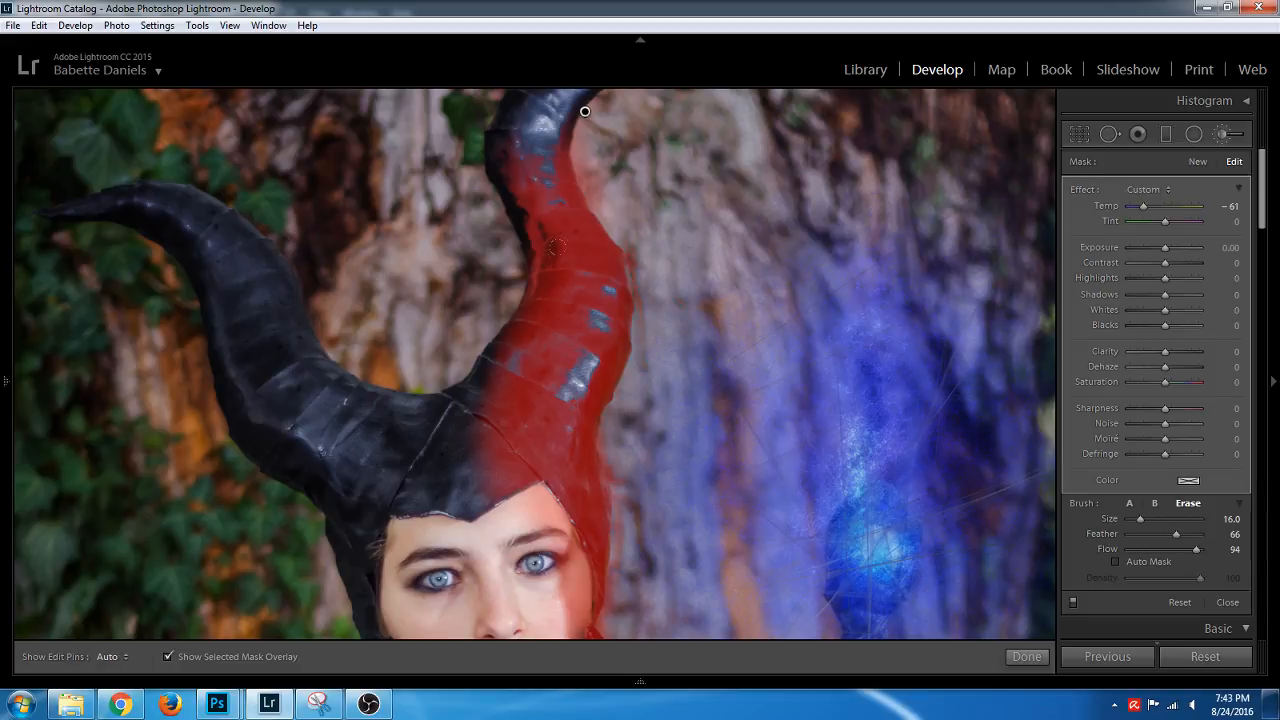
pyautogui.press('h')
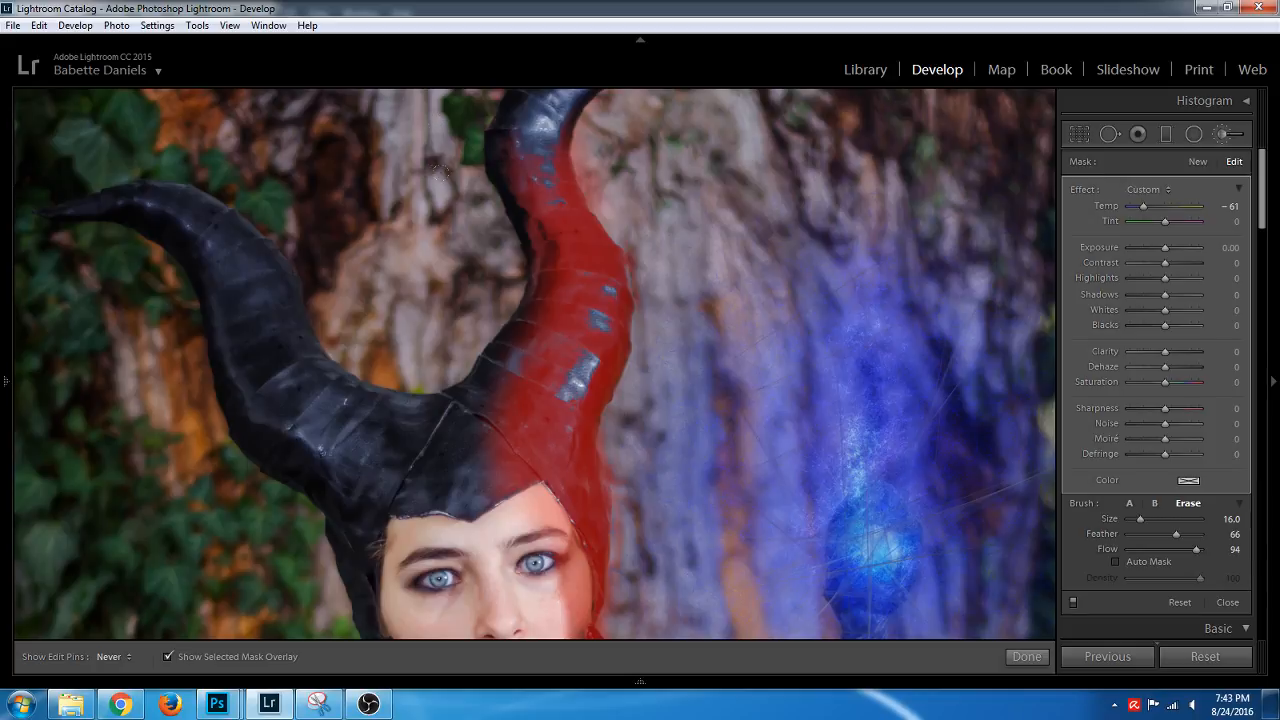
# Show the edit pins automatically, hide the selected mask overlay and fit the whole portrait in view
pyautogui.press('h')
pyautogui.click(170, 657)
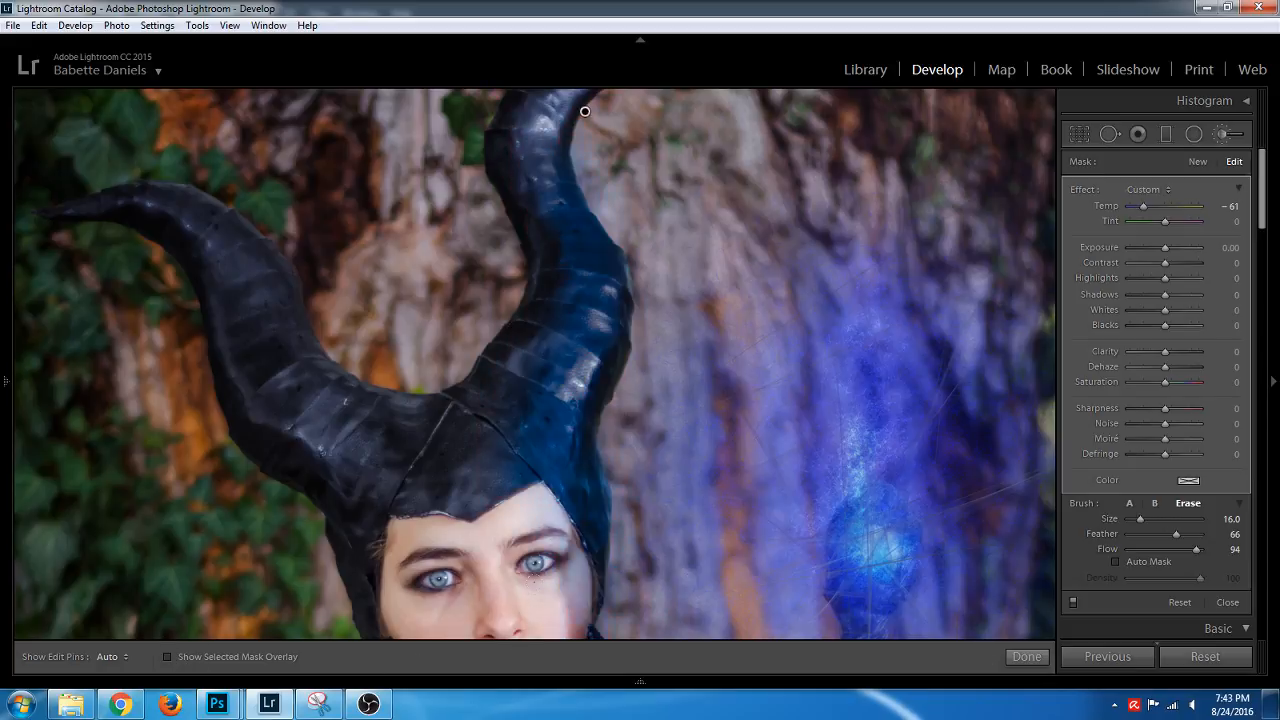
pyautogui.press('z')
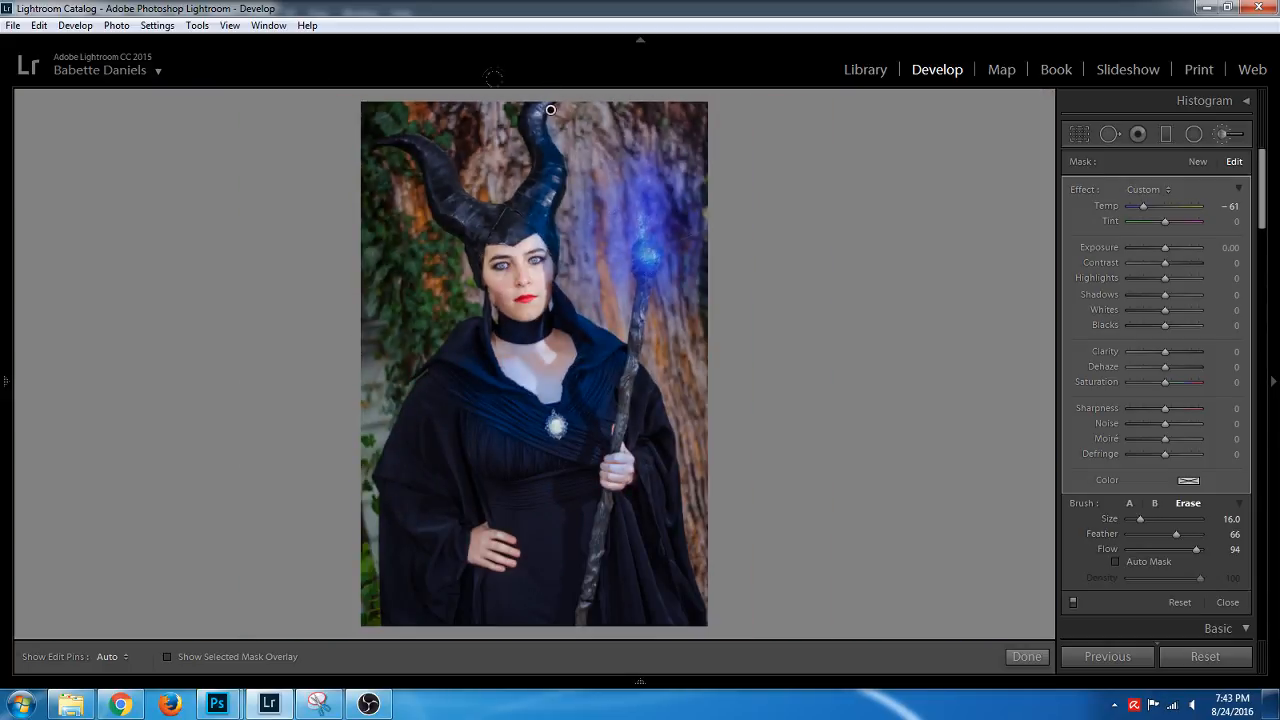
# Try to intensify the blue light by duplicating the brush adjustment with Temp -61
pyautogui.rightClick(551, 110)
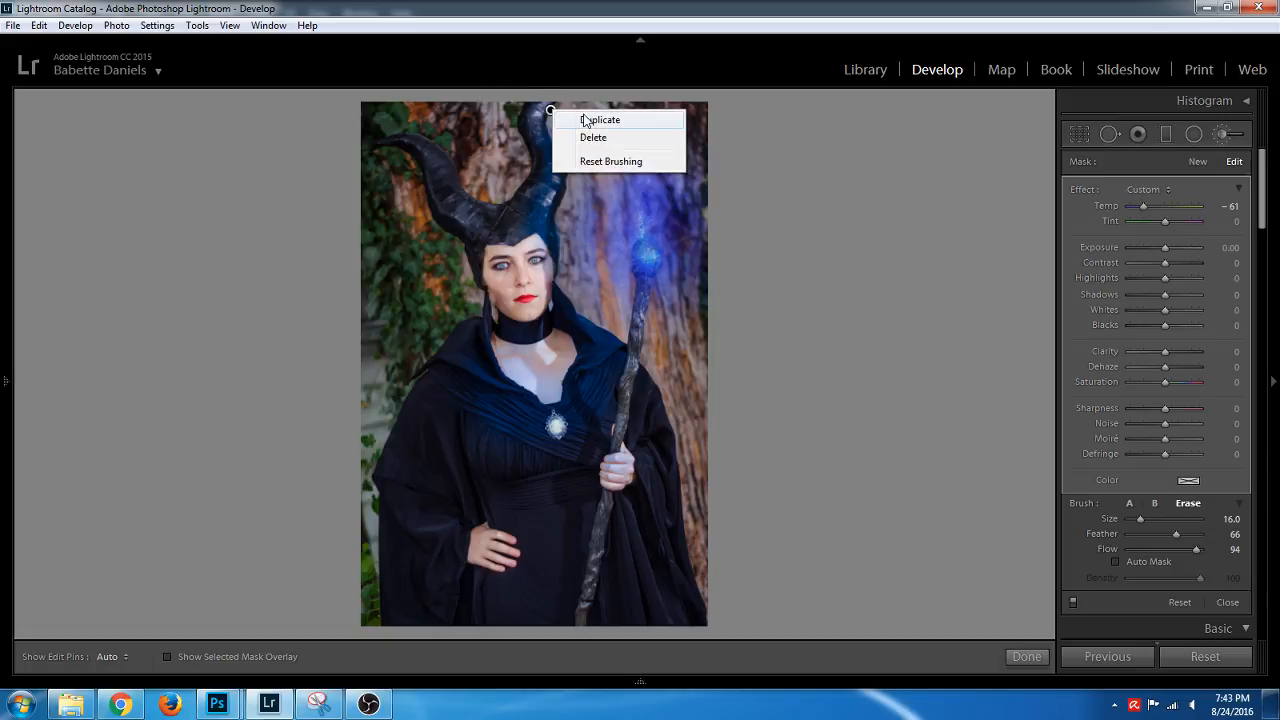
pyautogui.click(590, 121)
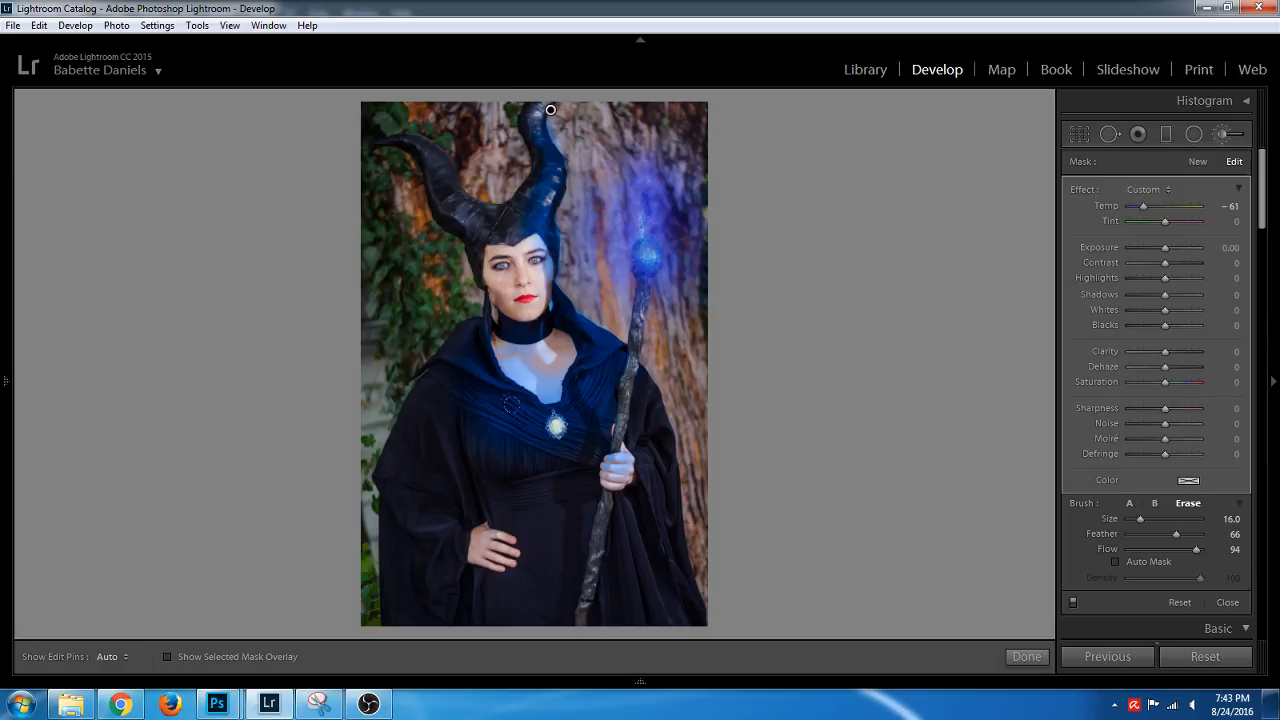
pyautogui.press('h')
pyautogui.press('h')
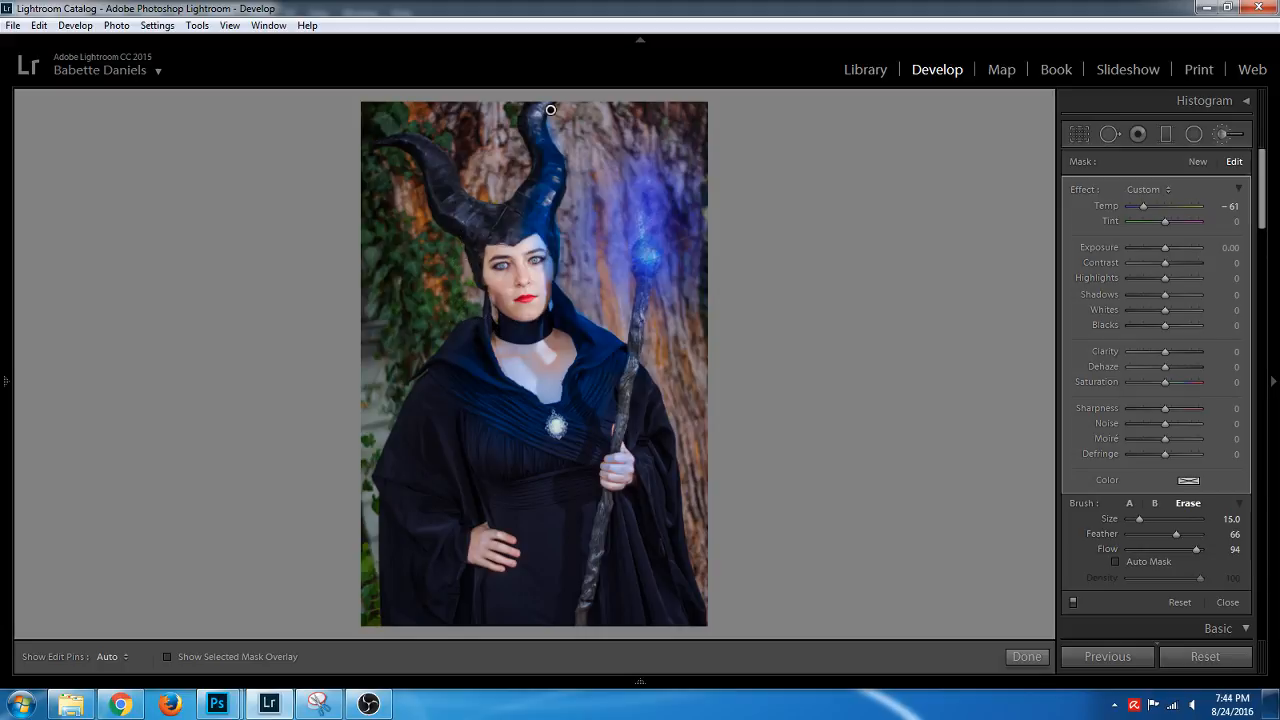
# Compare the portrait's before and after versions side by side, and return to the single view
pyautogui.scroll(-3, 452, 297)
pyautogui.press('y')
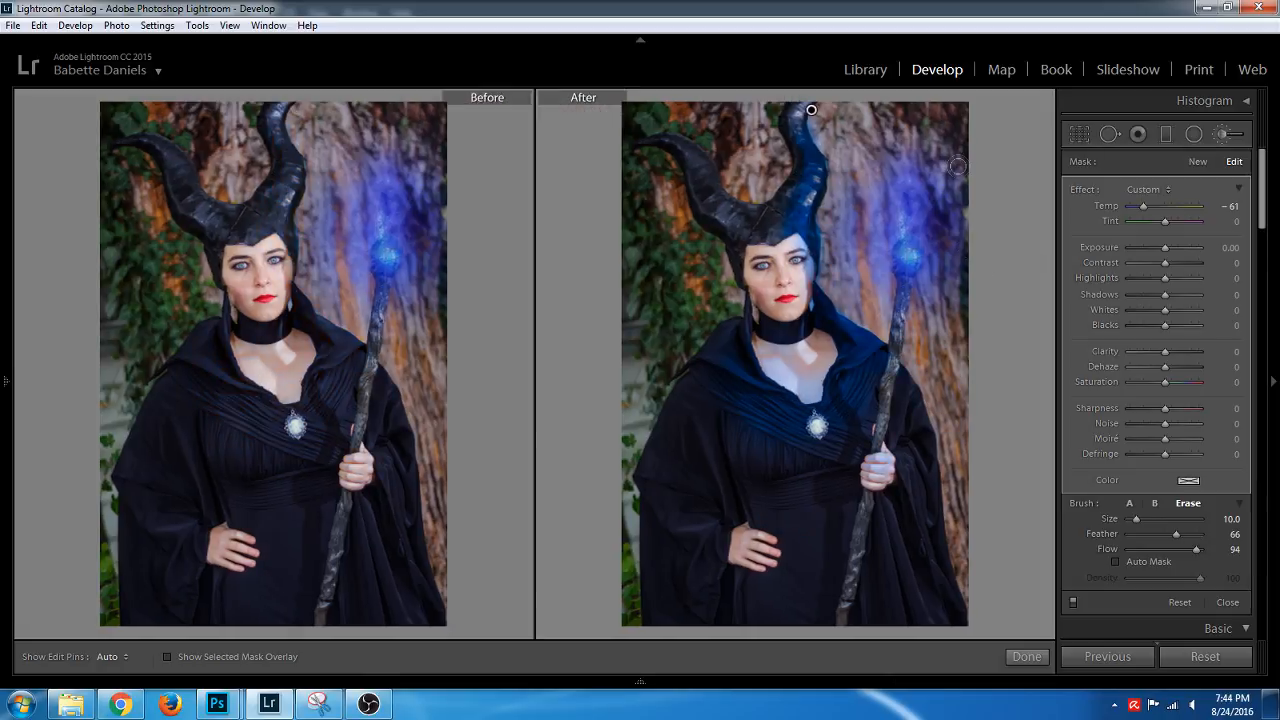
pyautogui.press('y')
# Compare the edited staff portrait with DSC_9735.NEF and DSC_9734.NEF, and return to DSC_9734-Edit.tif
pyautogui.click(957, 680)
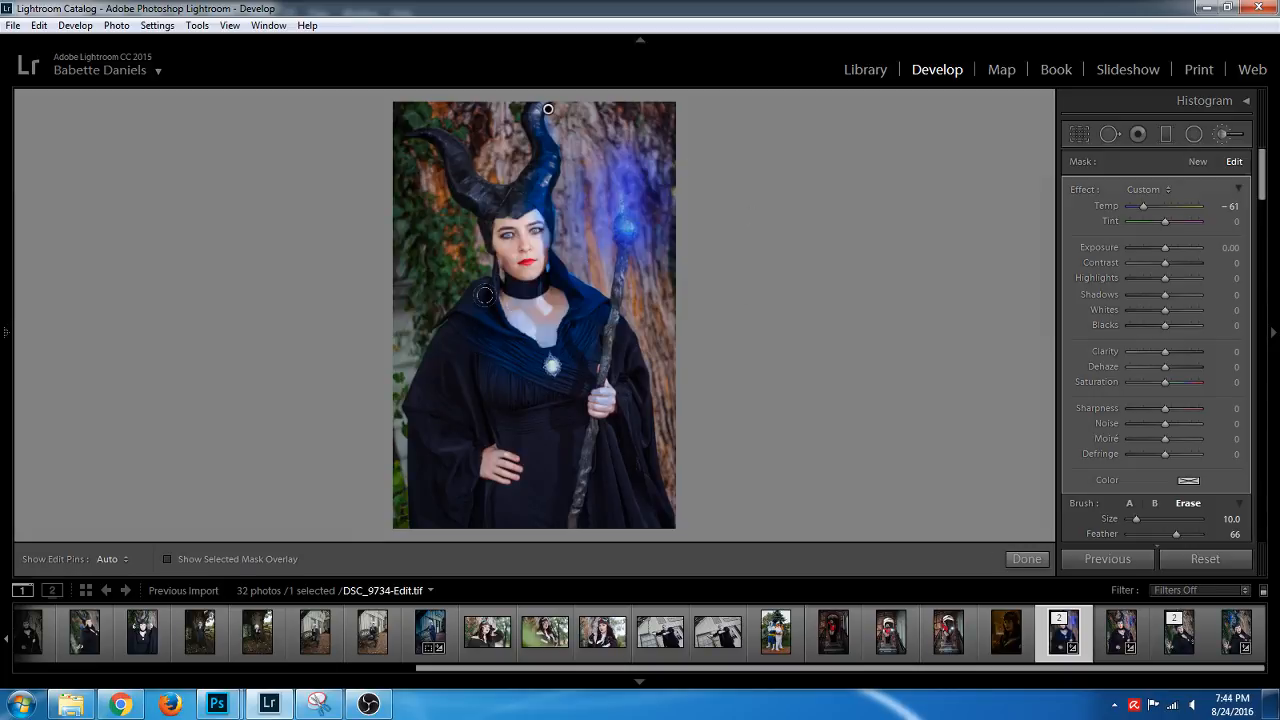
pyautogui.scroll(5, 510, 640)
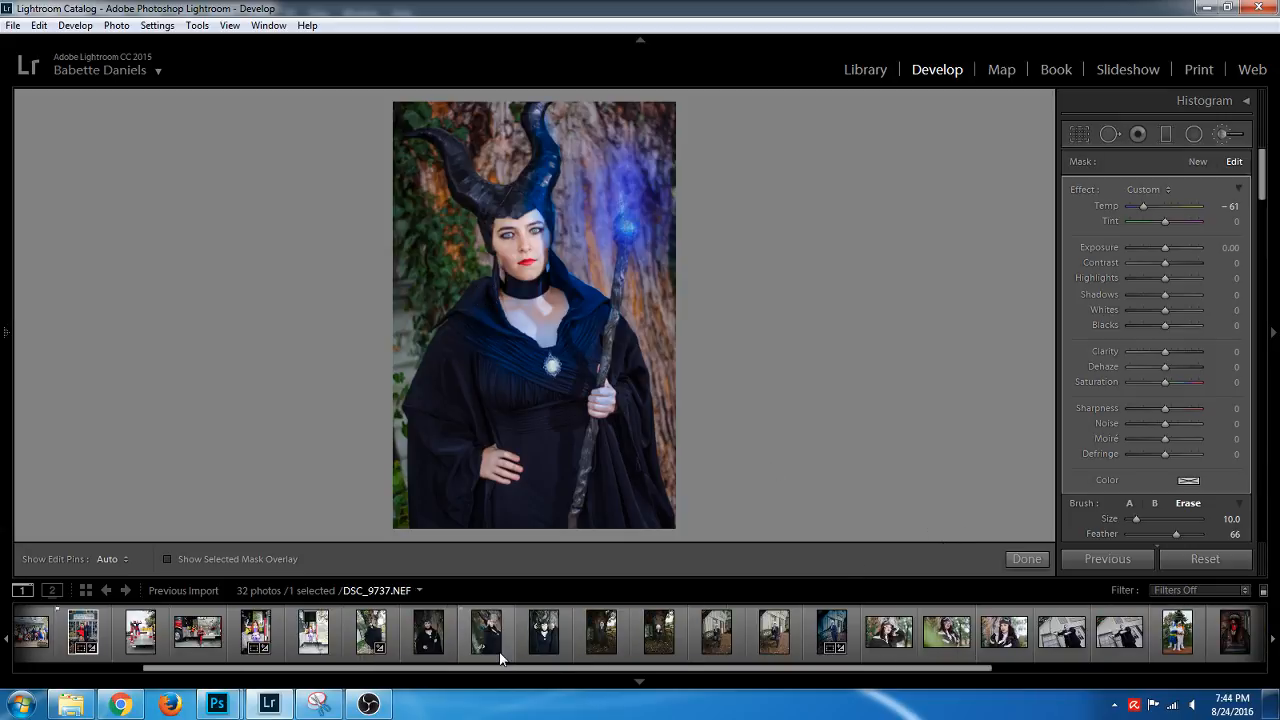
pyautogui.click(434, 656)
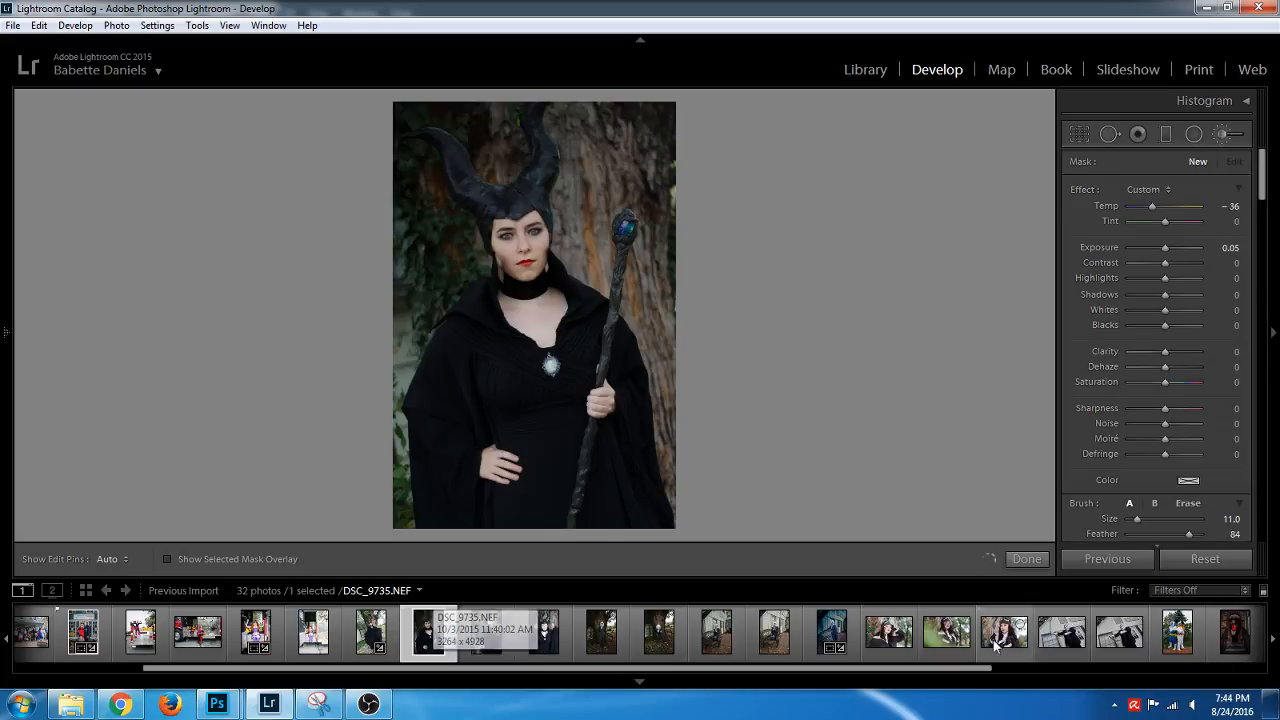
pyautogui.scroll(-5, 993, 630)
pyautogui.click(1076, 648)
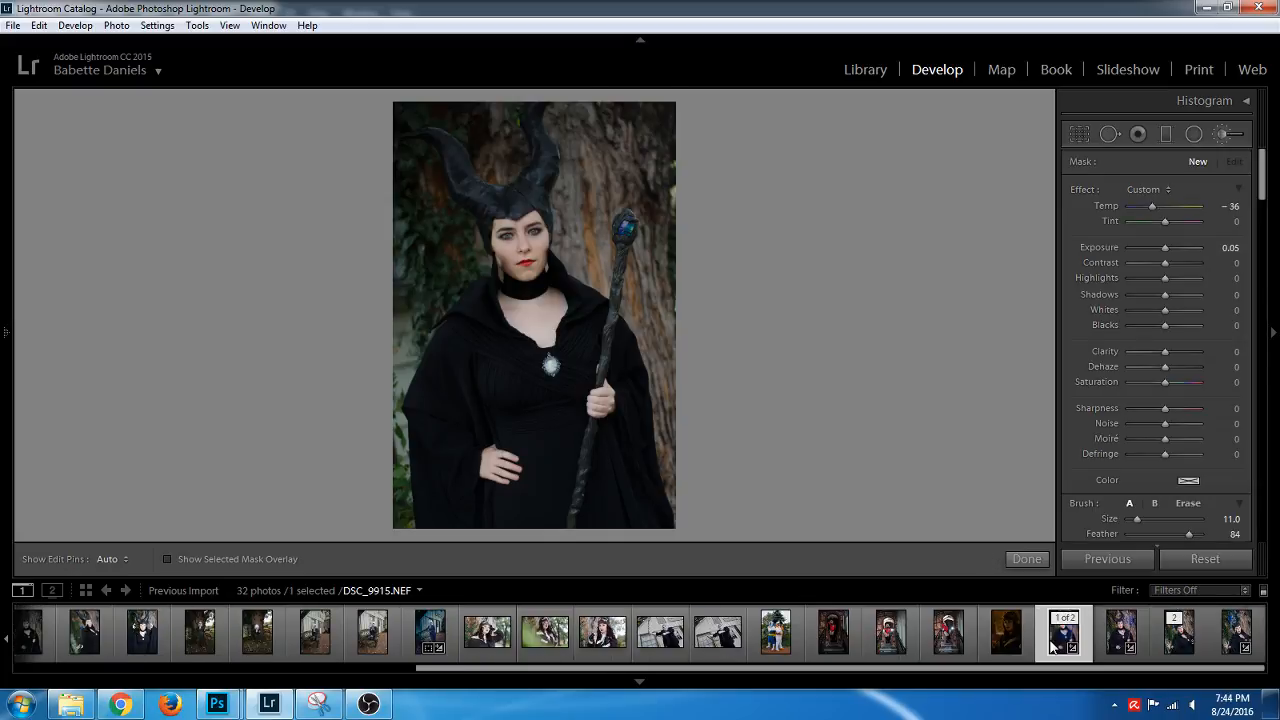
pyautogui.click(1120, 638)
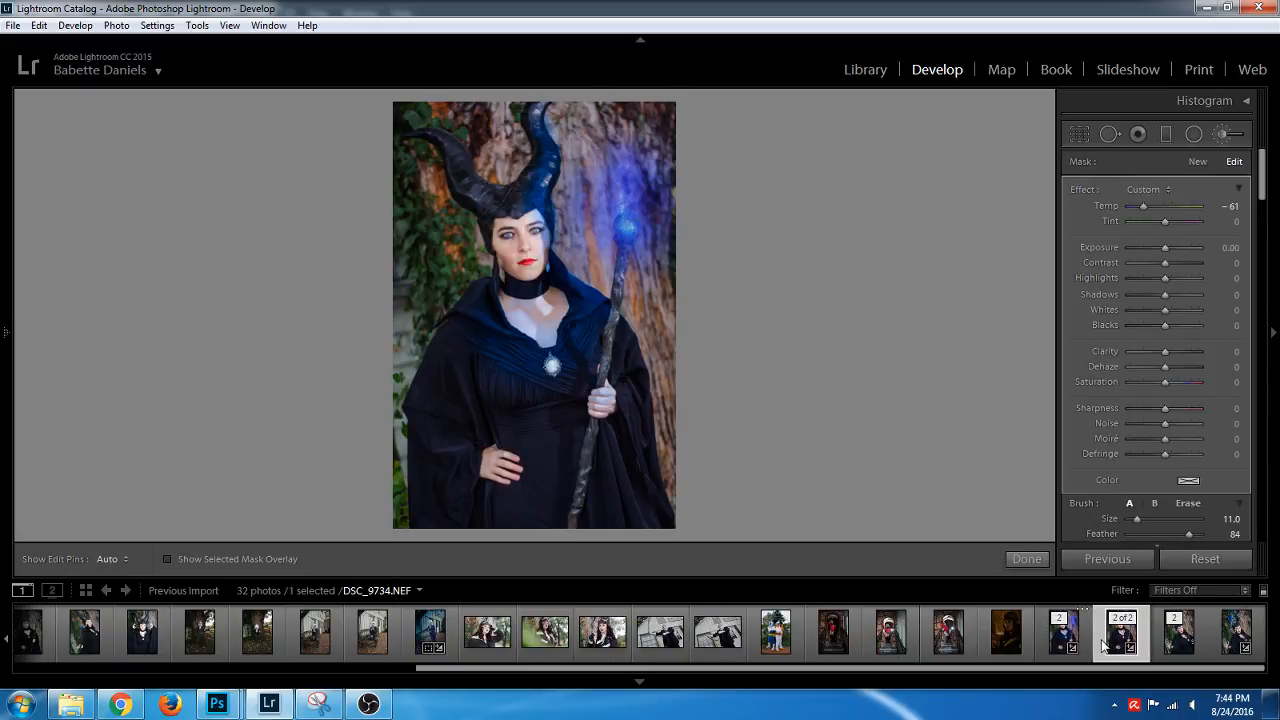
pyautogui.click(698, 682)
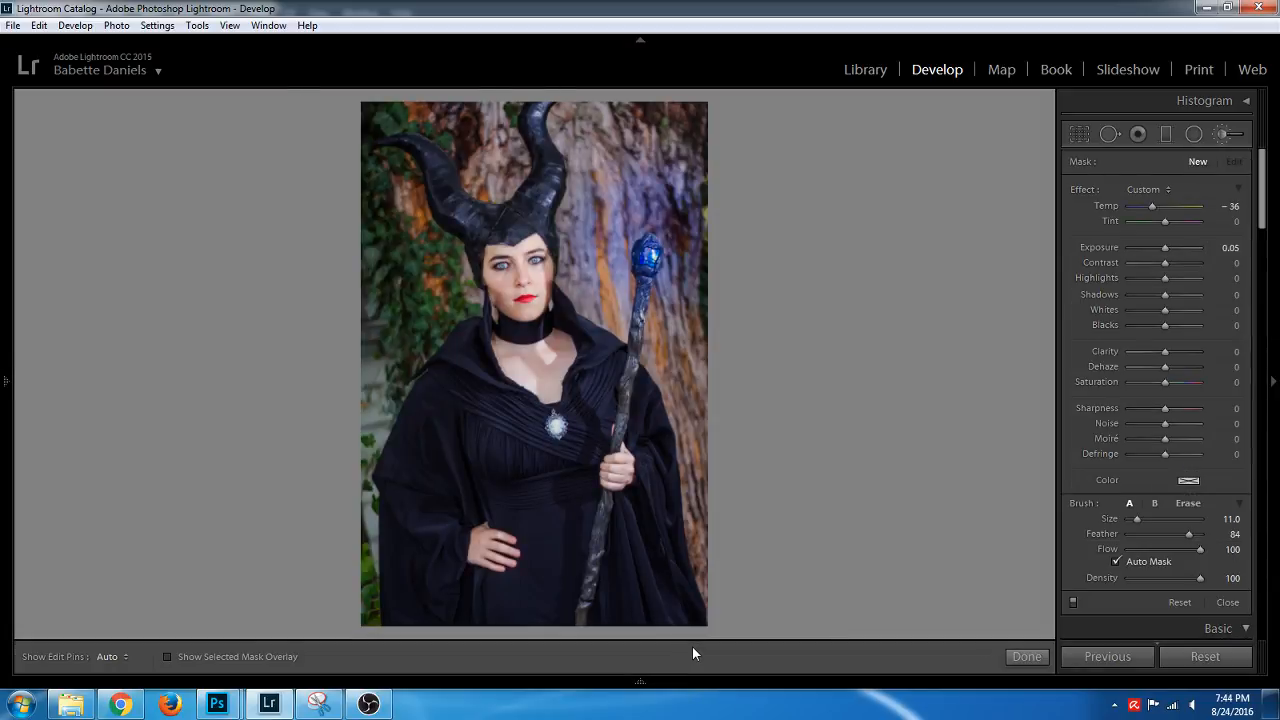
pyautogui.click(678, 682)
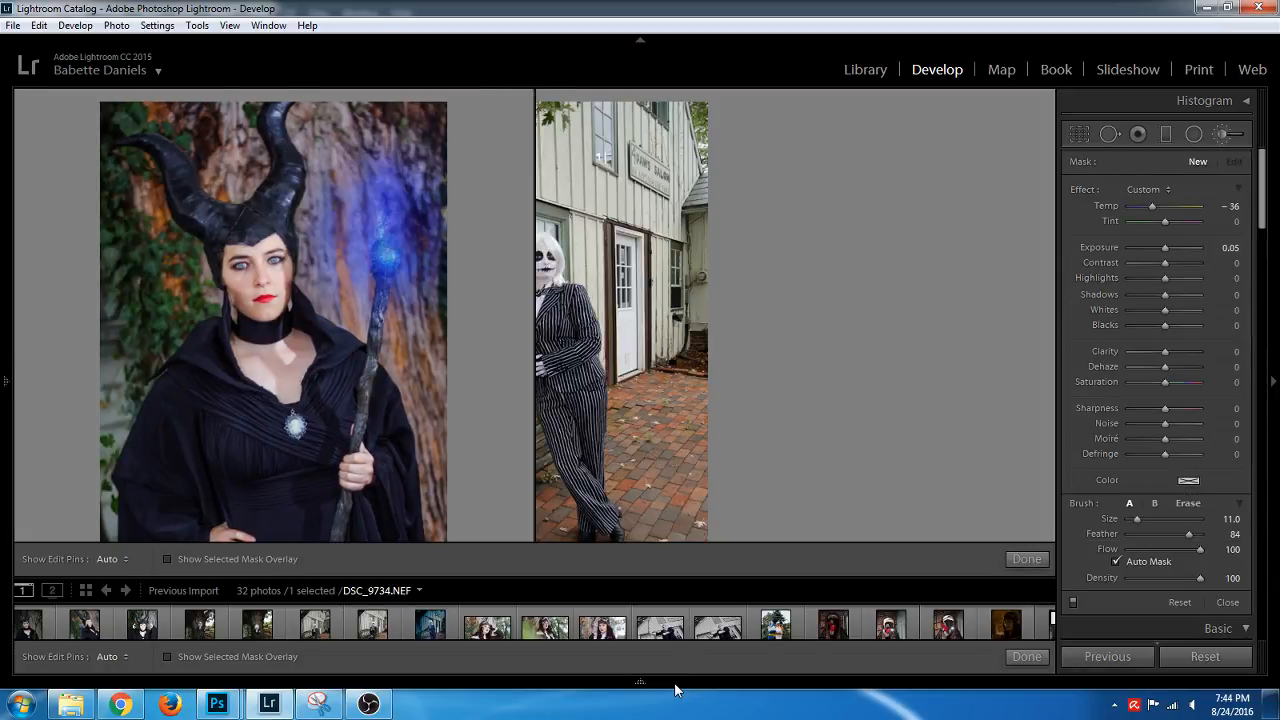
pyautogui.click(1052, 636)
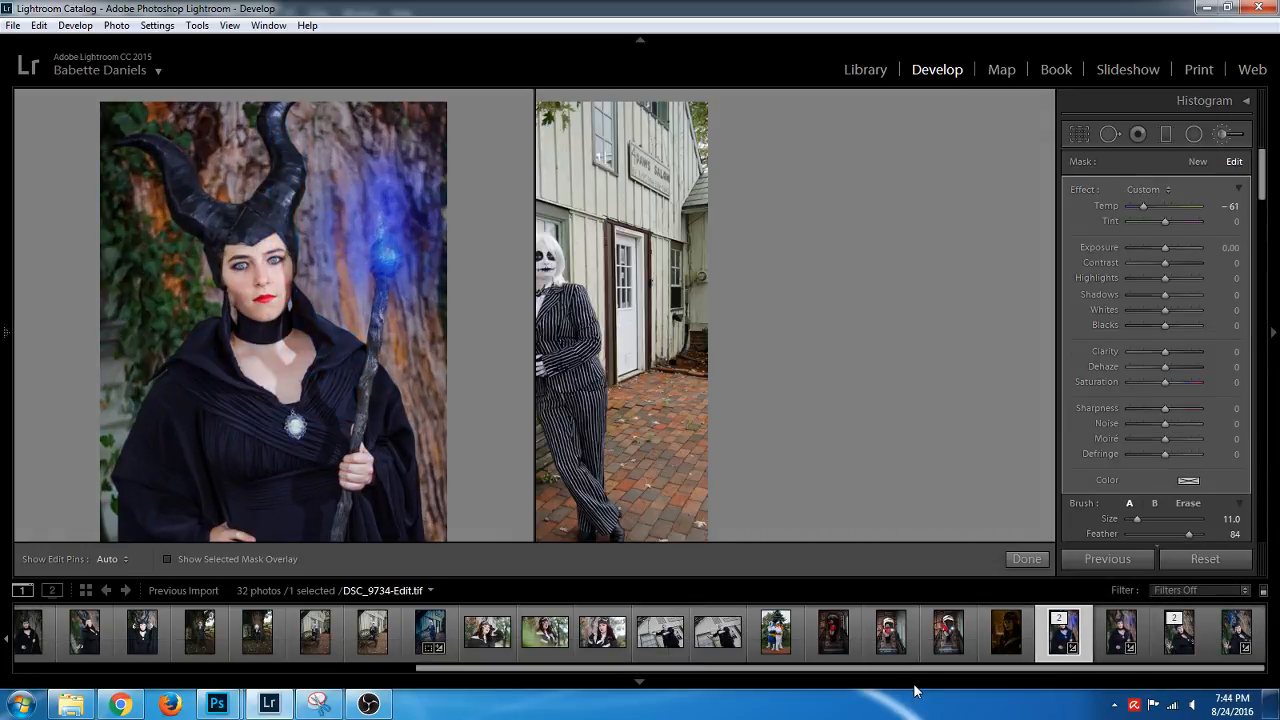
# Enable chromatic aberration removal and lens profile corrections, and set the post-crop vignetting amount to -26
pyautogui.scroll(-5, 1183, 501)
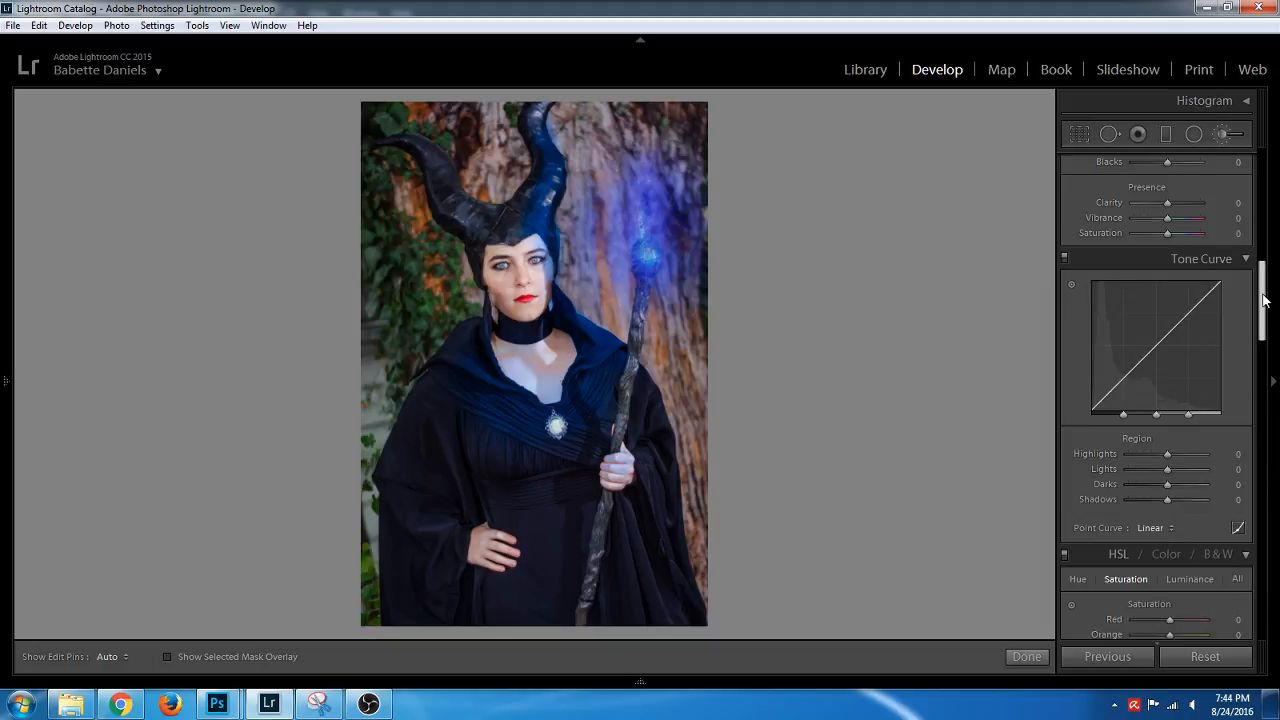
pyautogui.moveTo(1261, 300); pyautogui.dragTo(1259, 462)
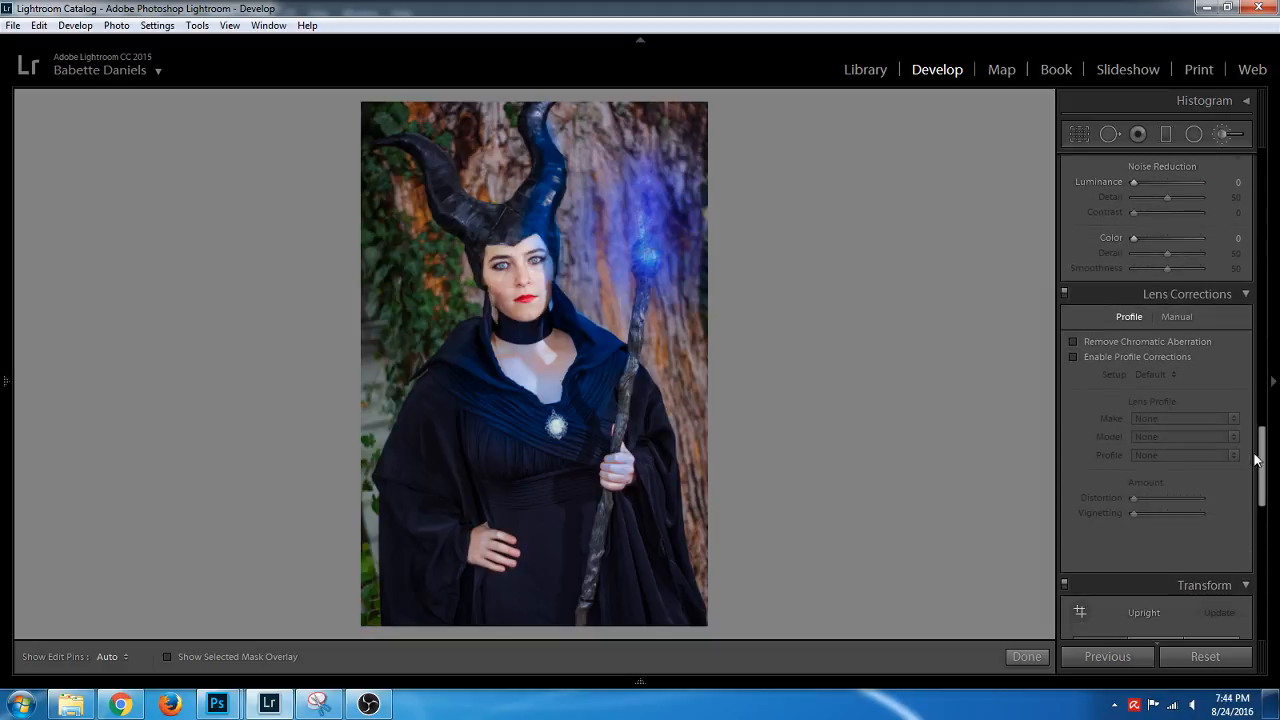
pyautogui.click(1164, 342)
pyautogui.click(1152, 357)
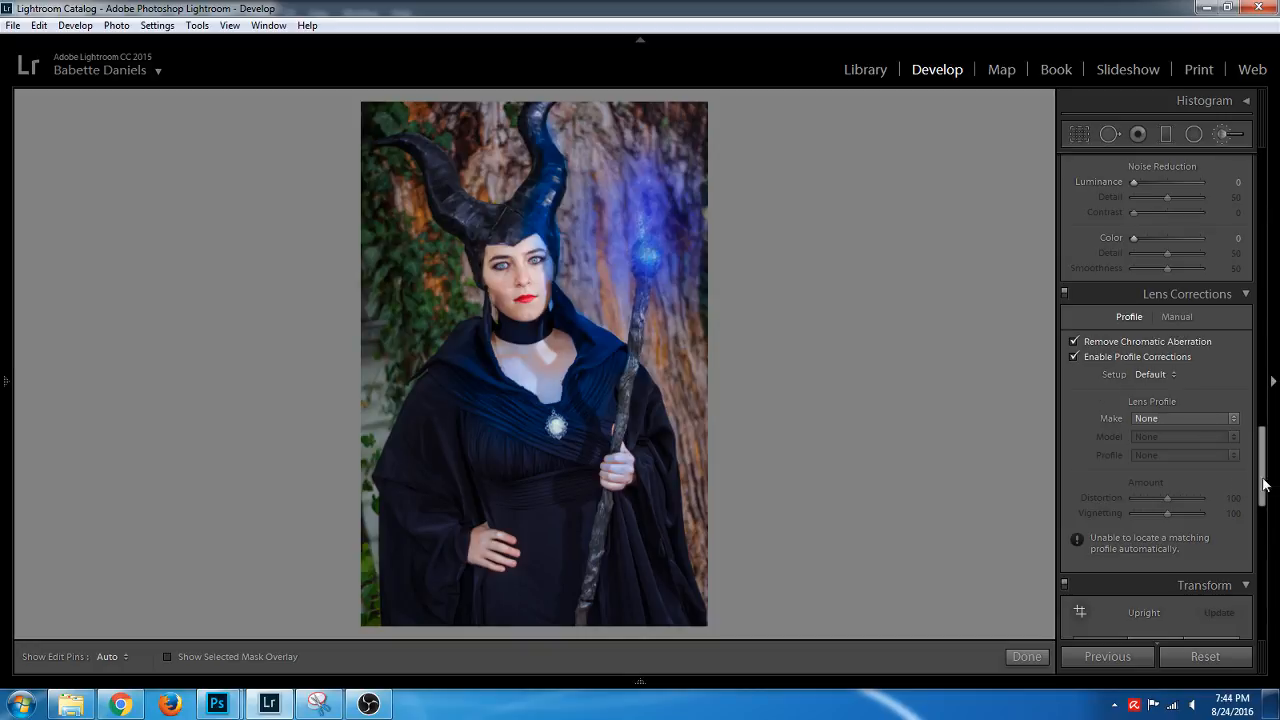
pyautogui.moveTo(1263, 484); pyautogui.dragTo(1263, 552)
pyautogui.click(1158, 491)
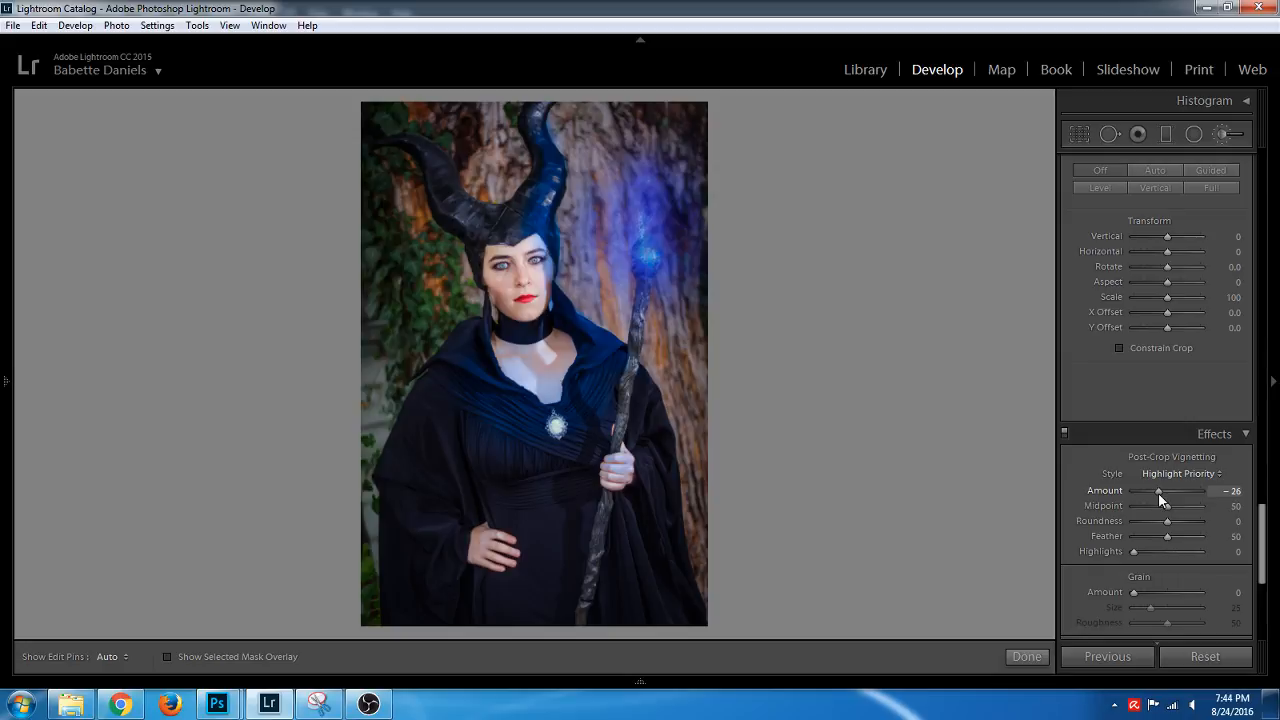
# Open the dark portrait of the woman in the aviator cap and goggles, and close the adjustment brush
pyautogui.moveTo(668, 679)
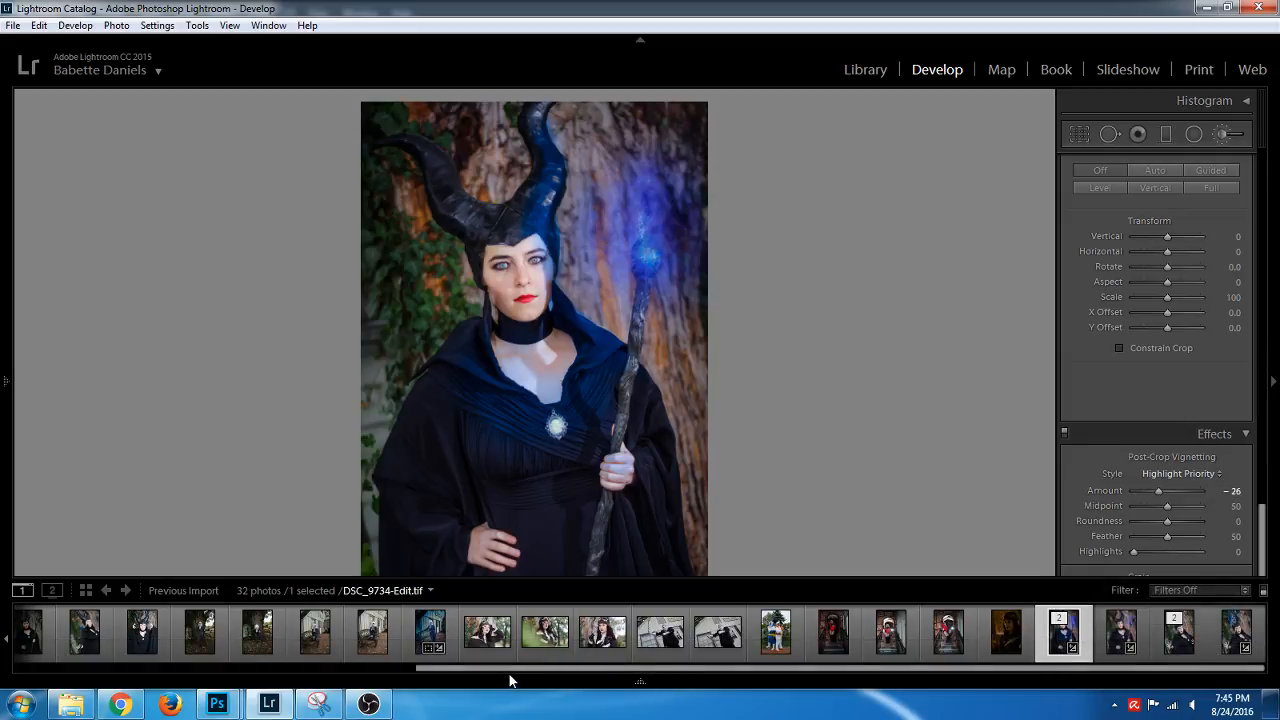
pyautogui.moveTo(509, 676); pyautogui.dragTo(535, 686)
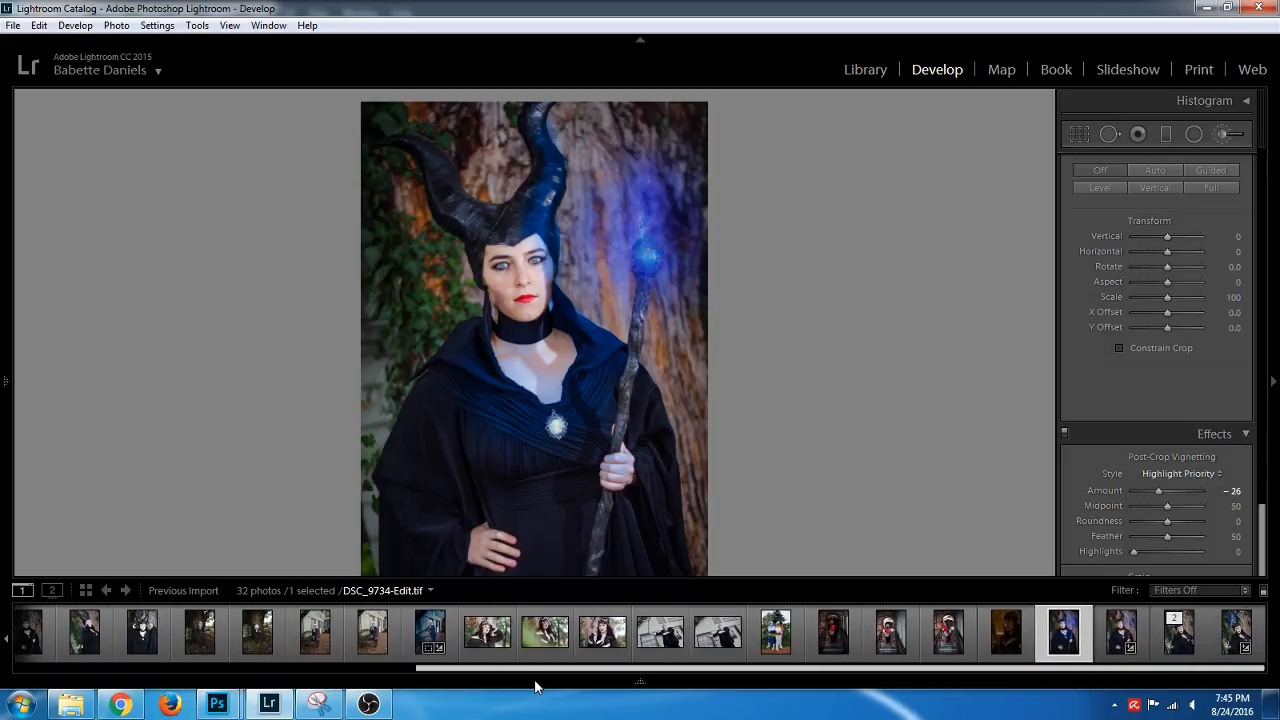
pyautogui.click(1003, 640)
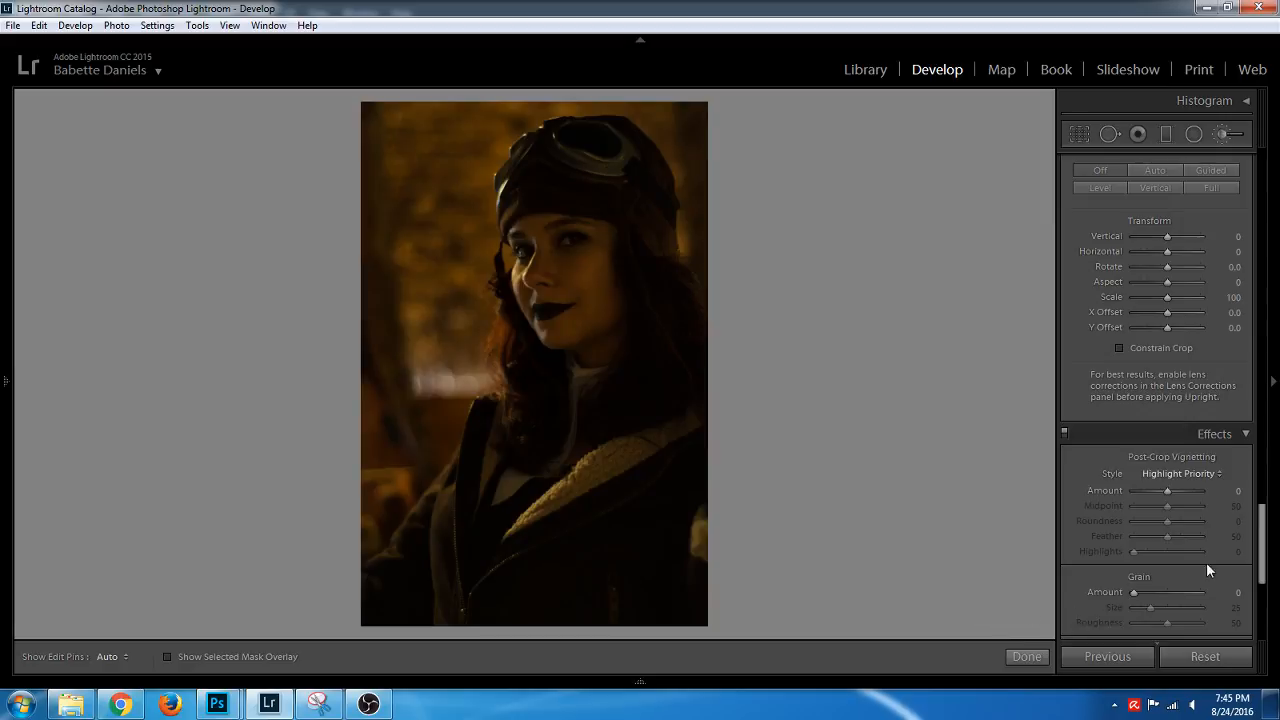
pyautogui.moveTo(1262, 516); pyautogui.dragTo(1263, 152)
pyautogui.click(1222, 134)
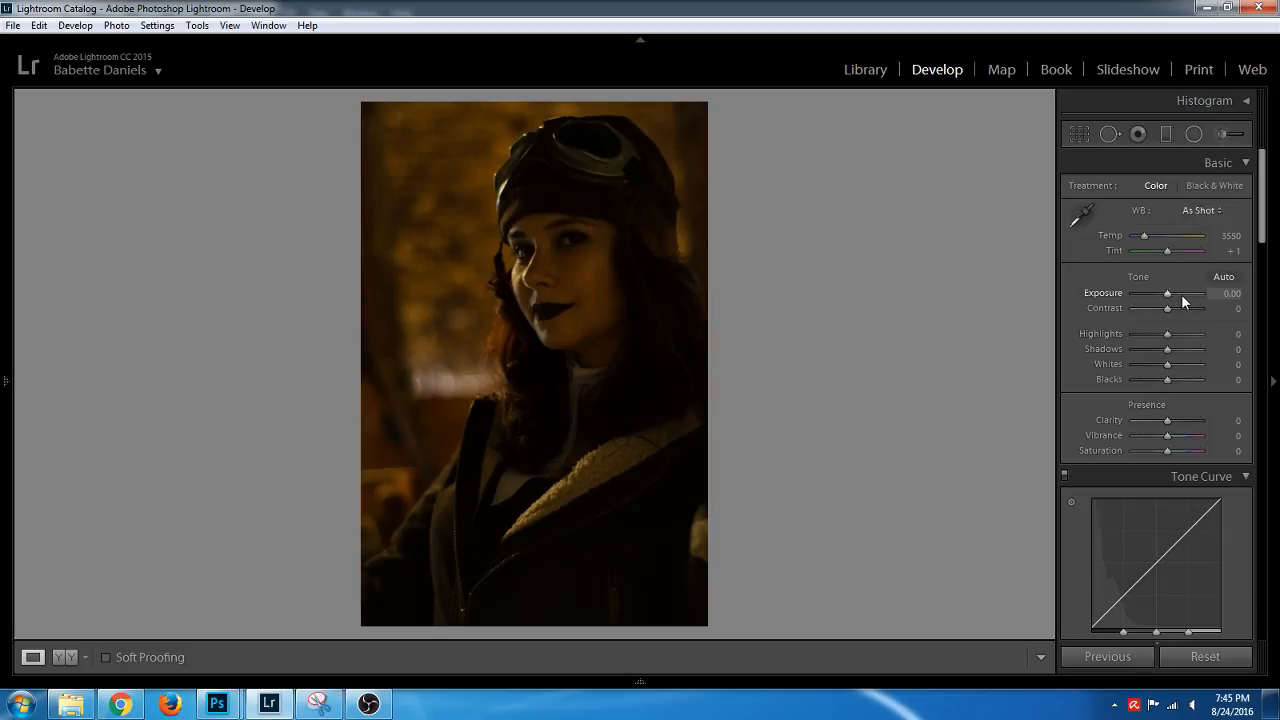
# Set the aviator portrait's exposure to +2.14 and its white balance temperature to 2357
pyautogui.click(1181, 294)
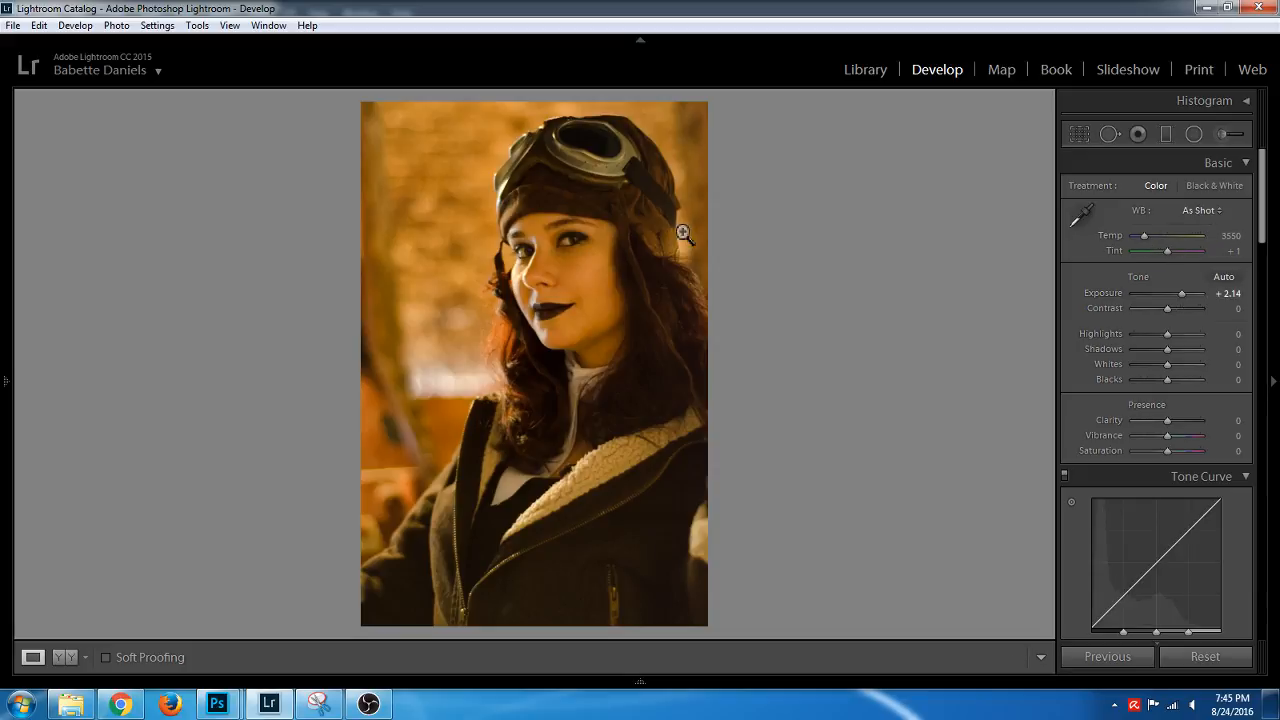
pyautogui.click(1139, 235)
pyautogui.moveTo(1138, 237); pyautogui.dragTo(1134, 240)
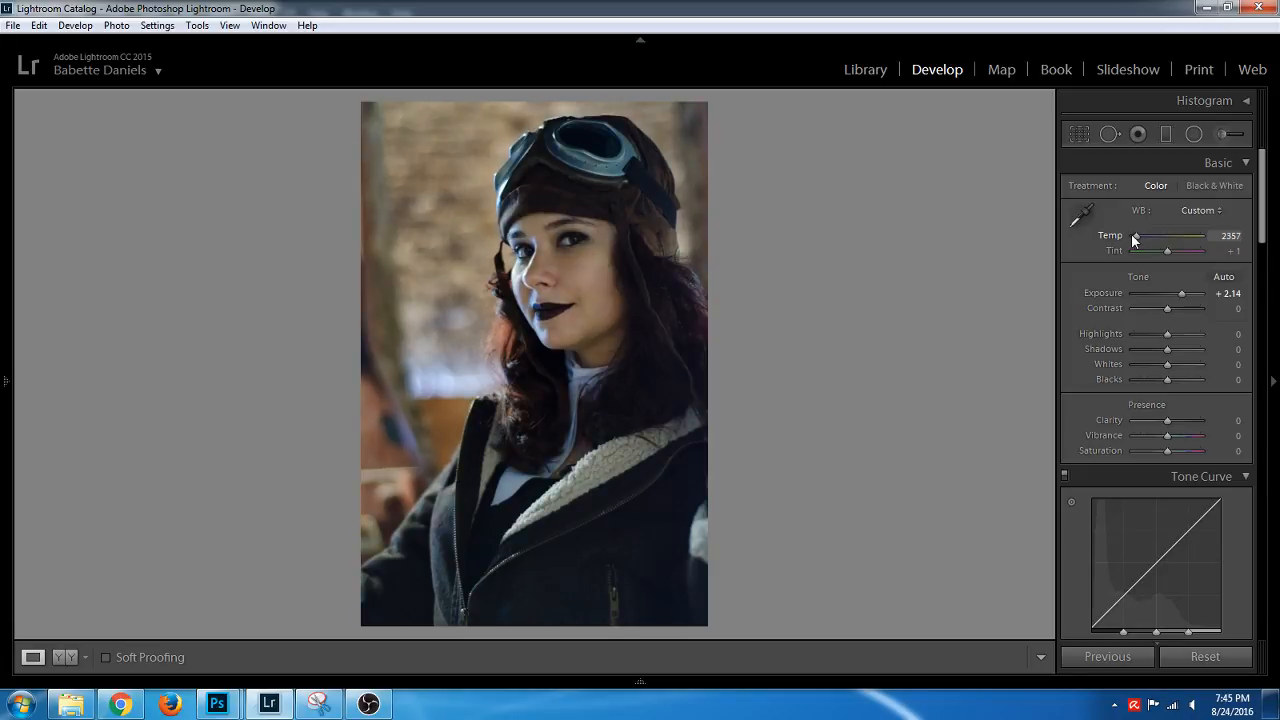
# Set the aviator portrait's luminance noise reduction to 19 and raise the sharpening amount slightly
pyautogui.scroll(-1, 1262, 228)
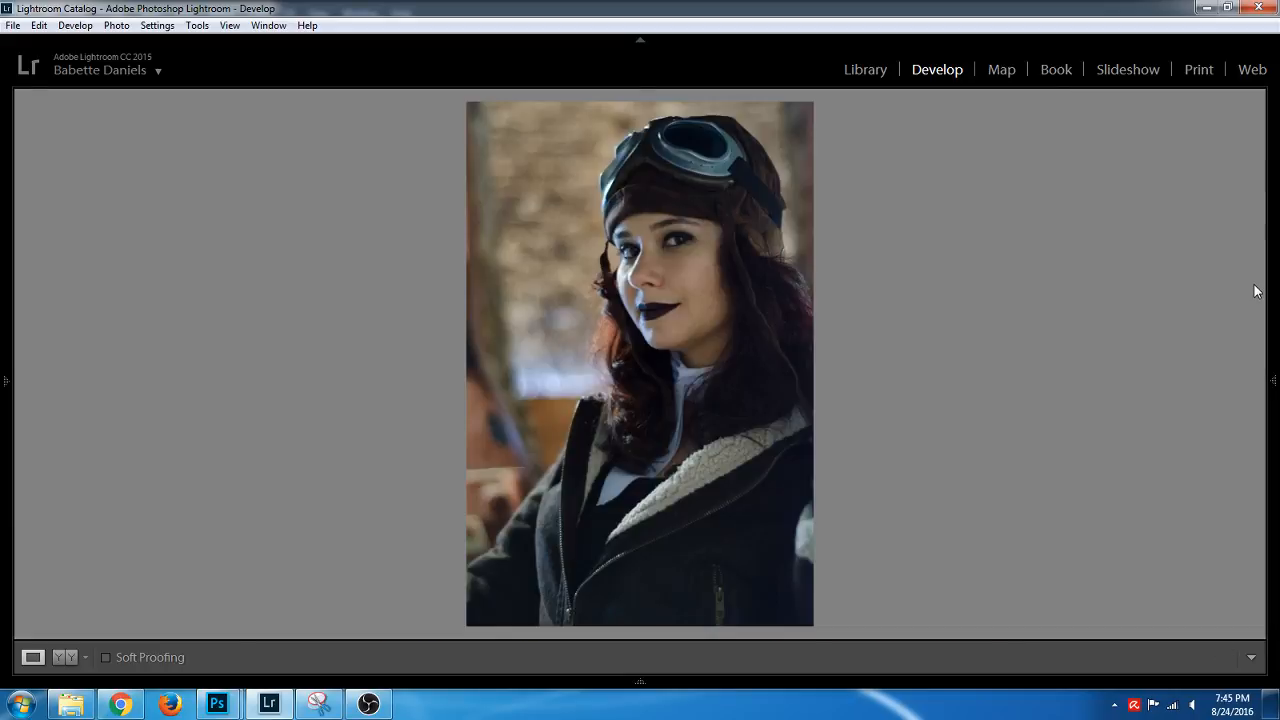
pyautogui.click(1269, 268)
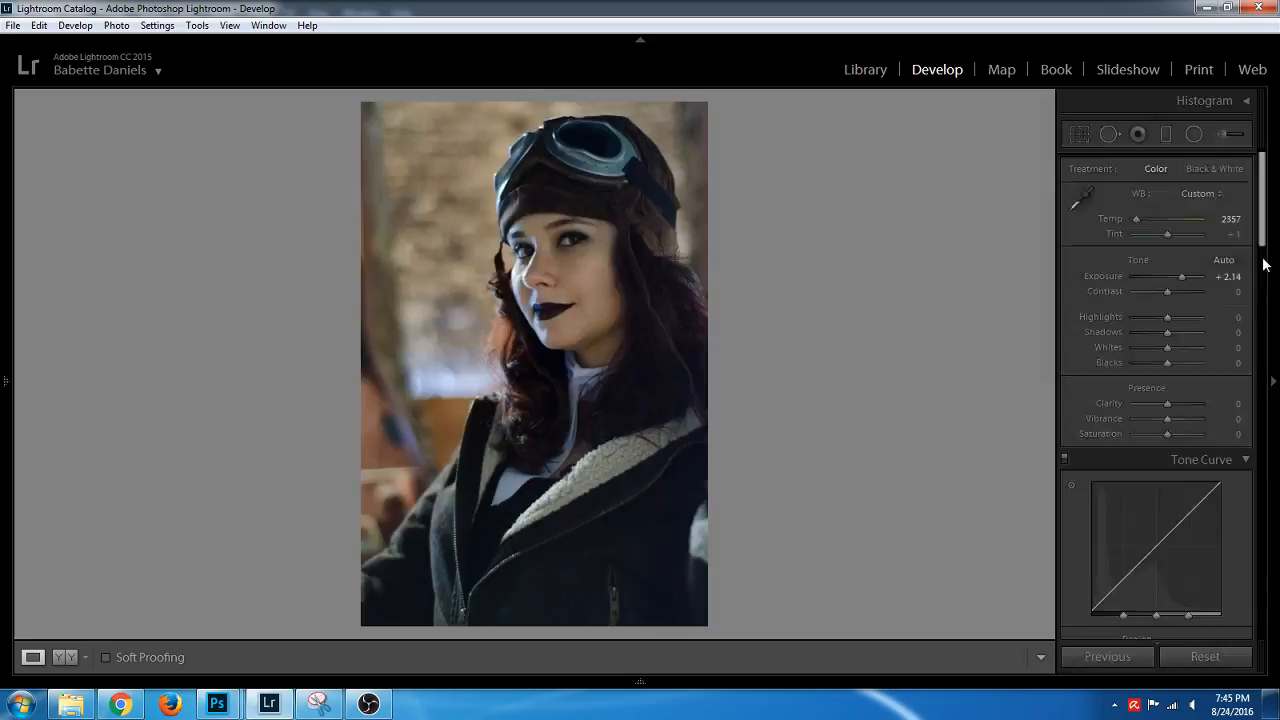
pyautogui.moveTo(1264, 234); pyautogui.dragTo(1259, 418)
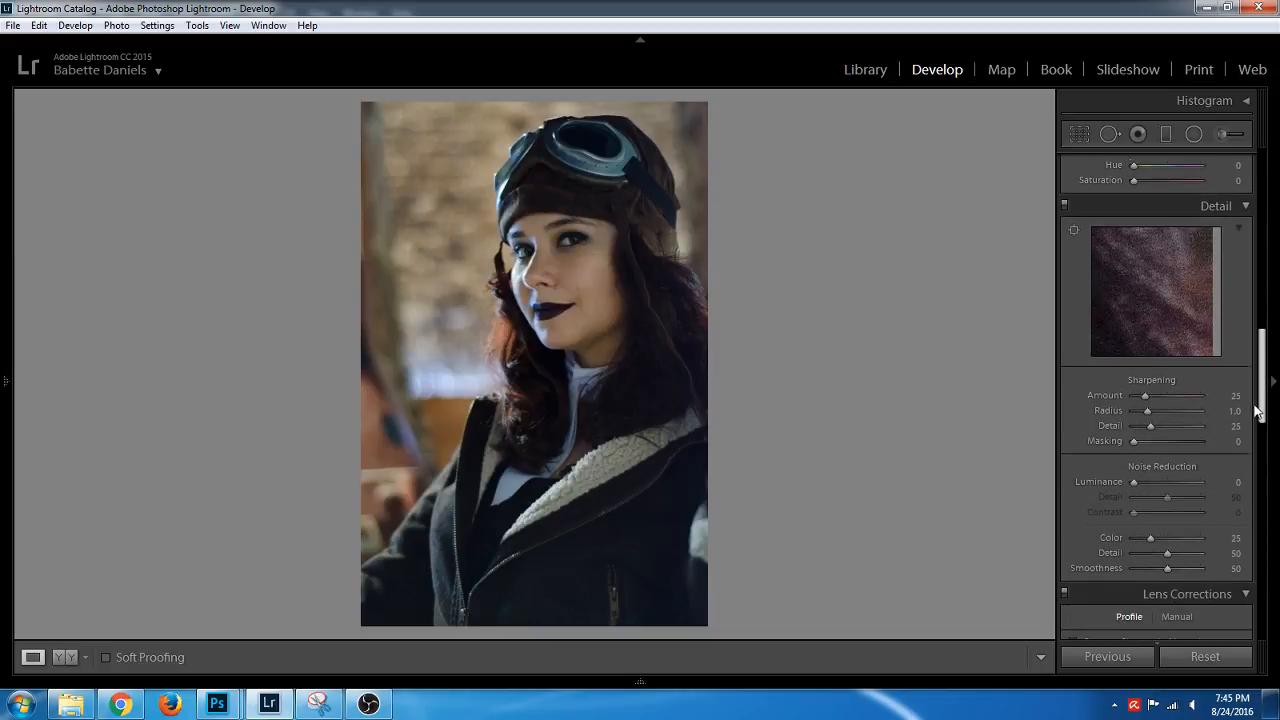
pyautogui.click(1146, 482)
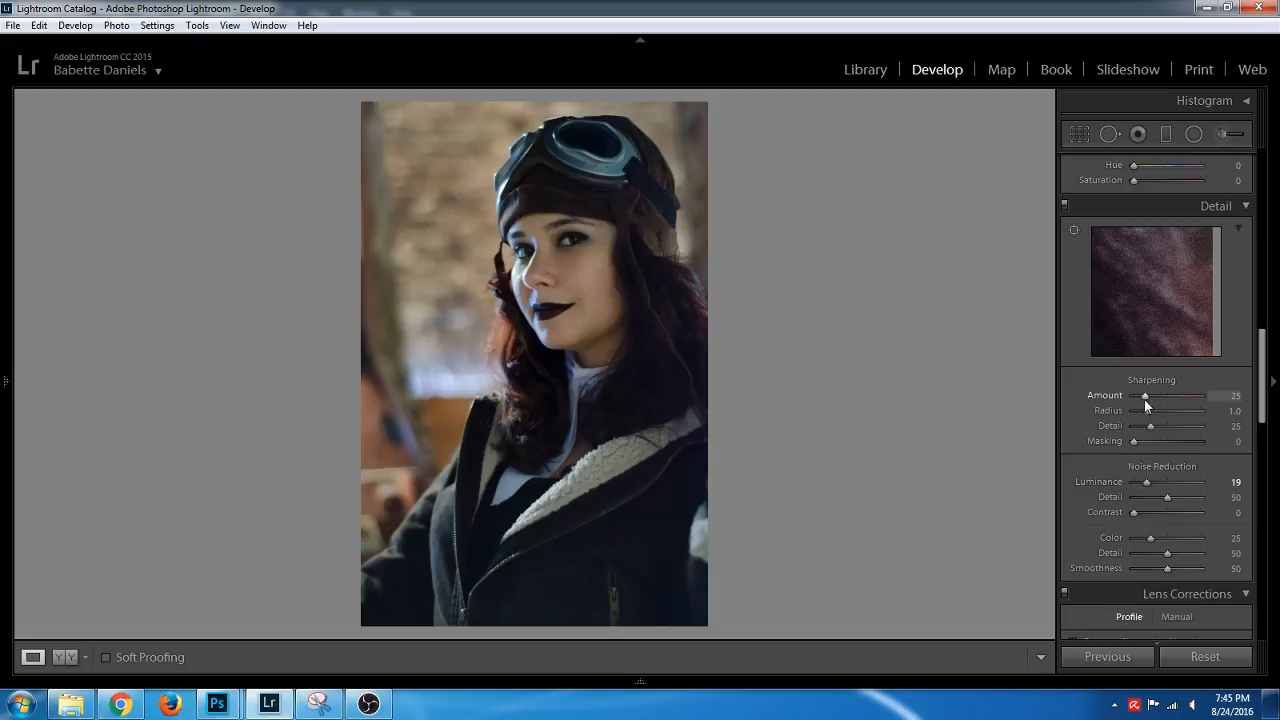
pyautogui.moveTo(1149, 394); pyautogui.dragTo(1152, 396)
pyautogui.moveTo(1265, 387); pyautogui.dragTo(1246, 163)
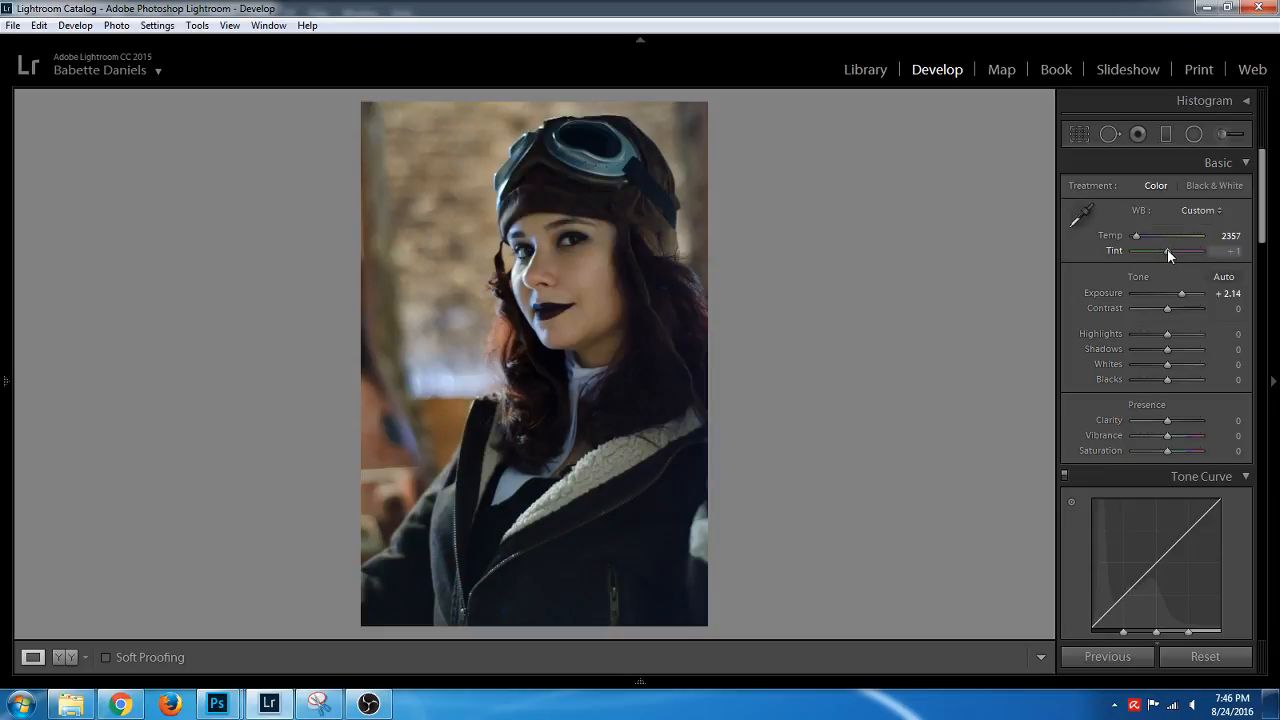
# Set the aviator portrait's tint to +4, shadows to +81 and contrast to +19 while comparing before and after
pyautogui.moveTo(1168, 250); pyautogui.dragTo(1168, 250)
pyautogui.press('y')
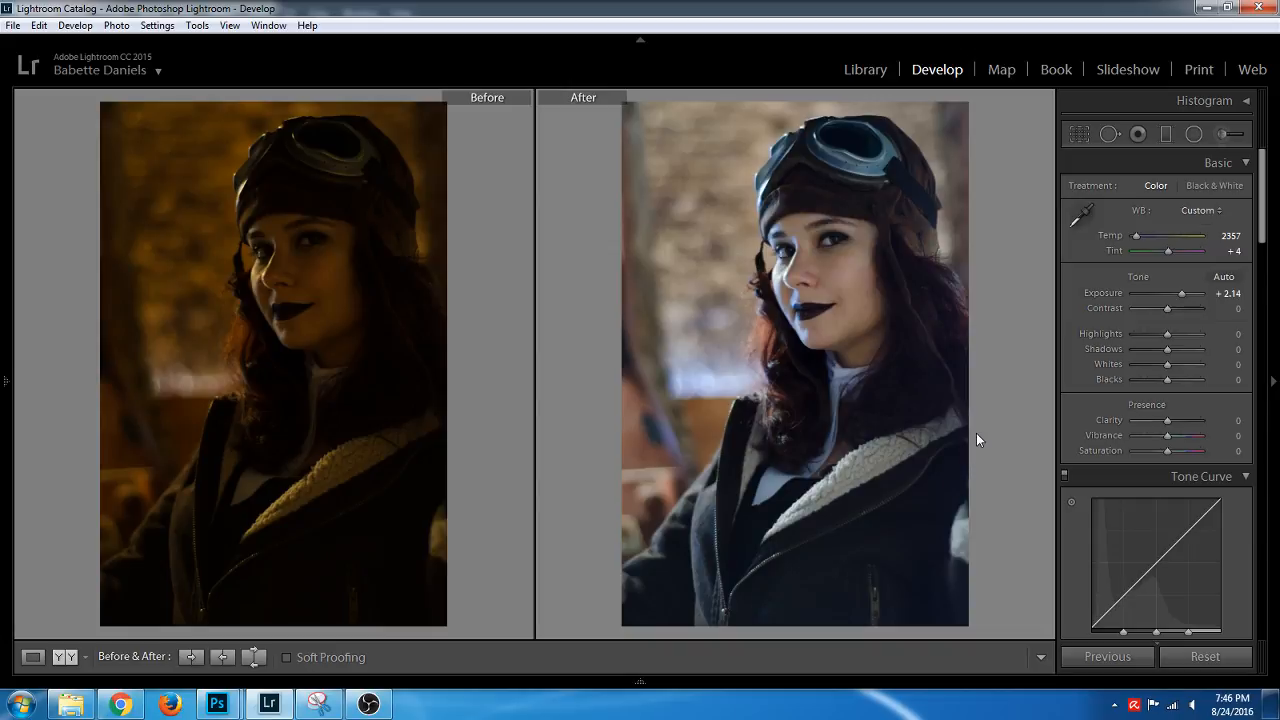
pyautogui.moveTo(1167, 349); pyautogui.dragTo(1211, 351)
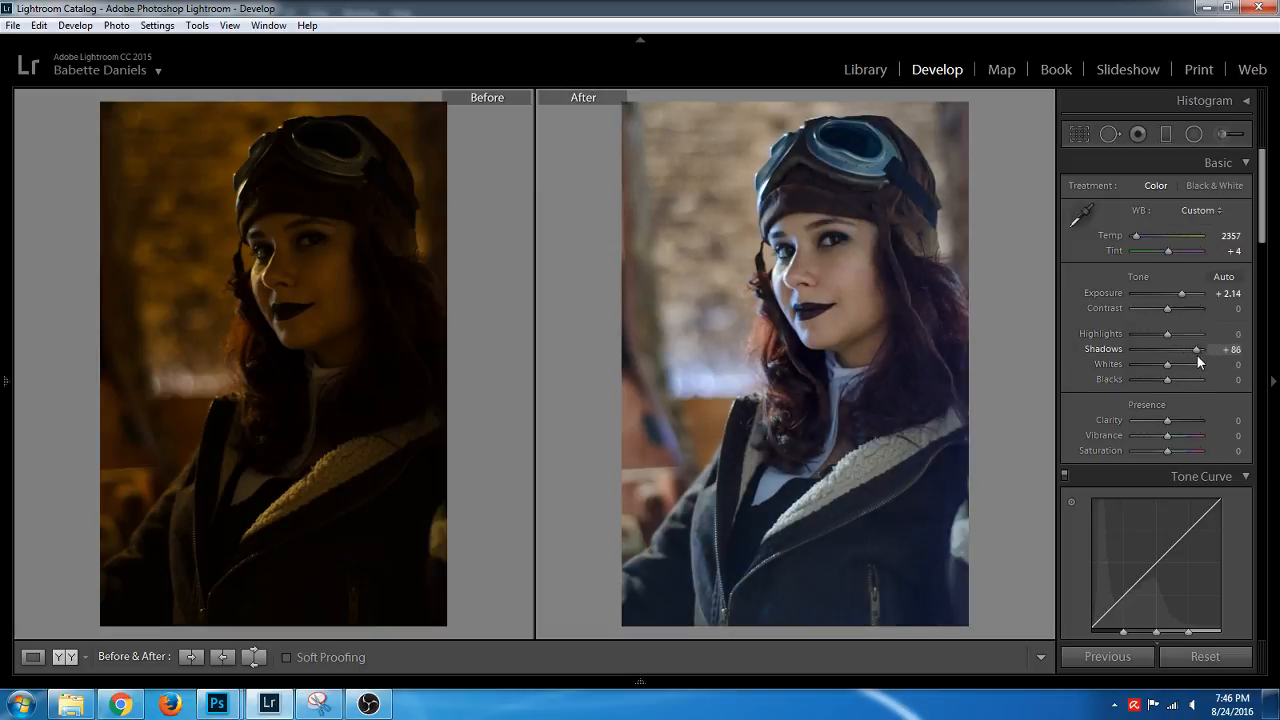
pyautogui.moveTo(1167, 308); pyautogui.dragTo(1173, 305)
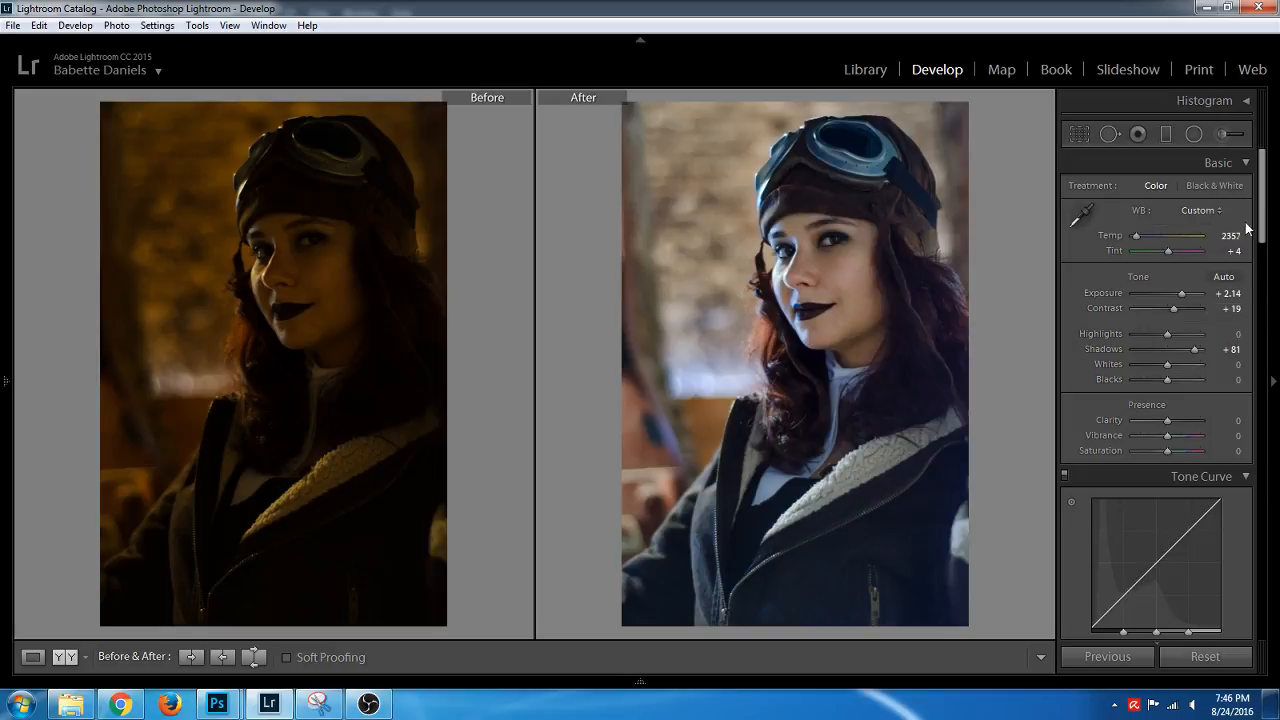
# Set the aviator portrait's clarity to +29, and its tone curve darks to +44 and shadows to -5
pyautogui.moveTo(1262, 222); pyautogui.dragTo(1262, 245)
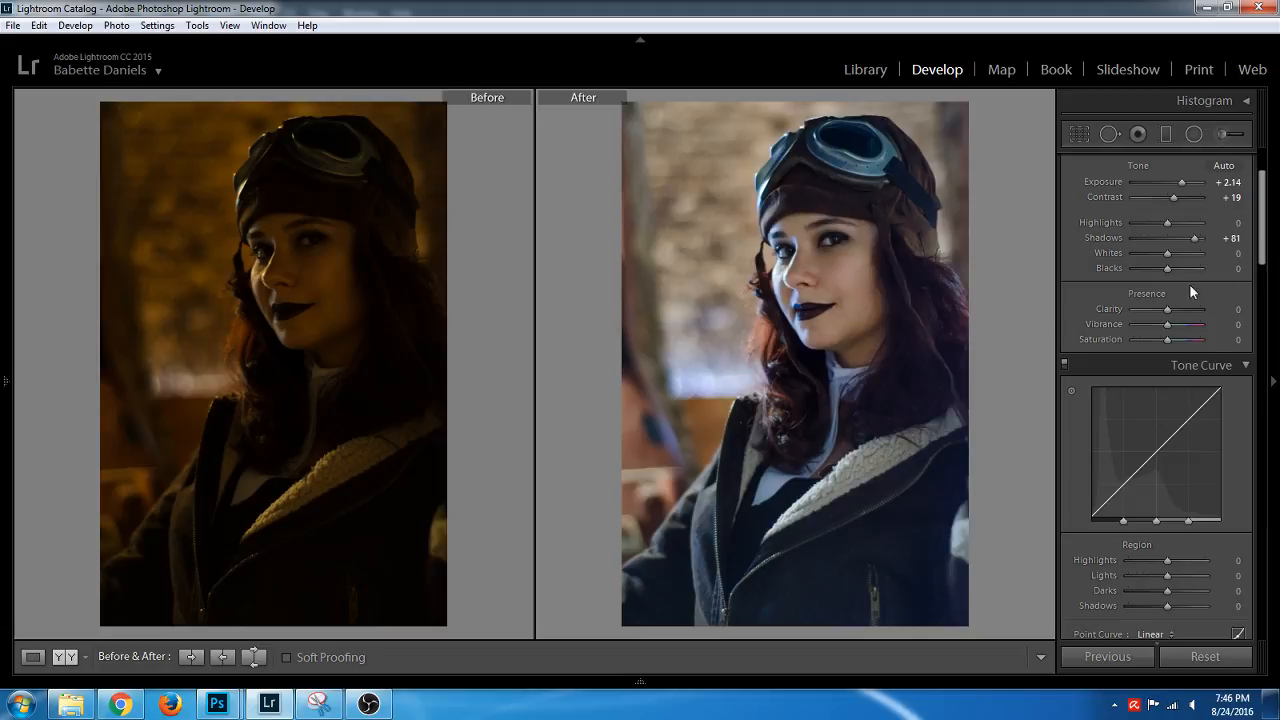
pyautogui.click(1176, 310)
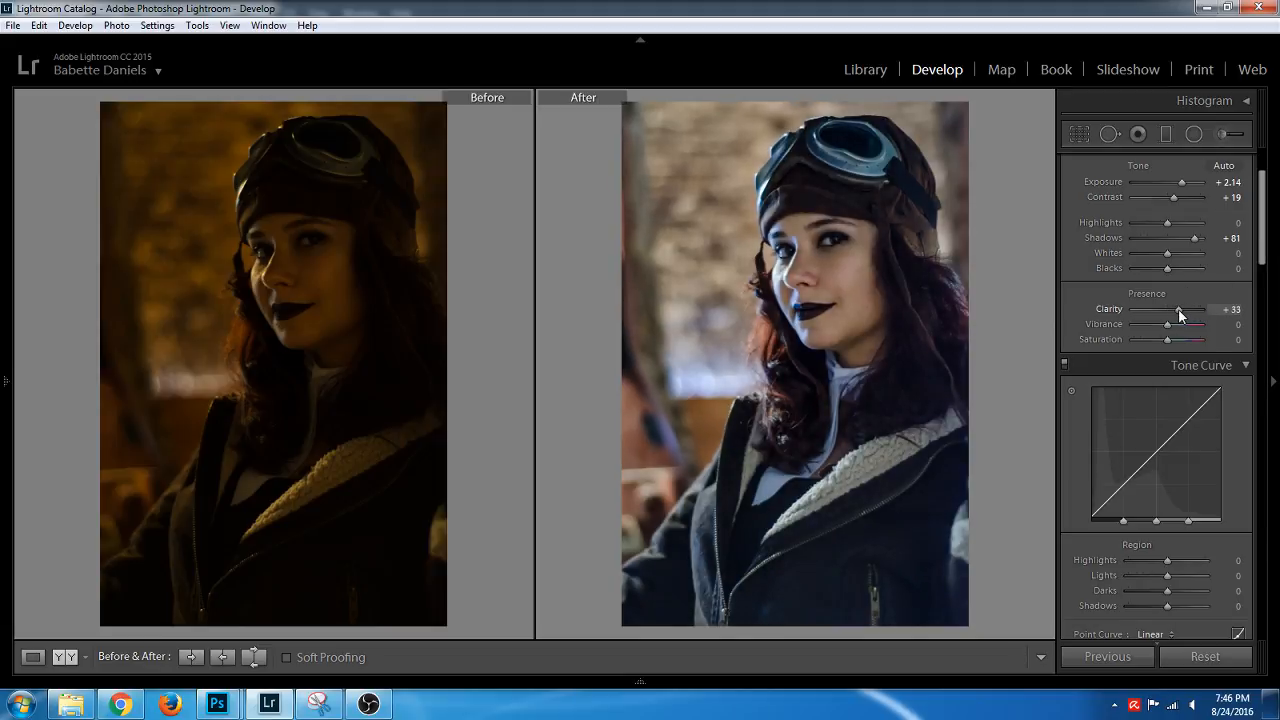
pyautogui.click(1177, 310)
pyautogui.moveTo(1262, 204); pyautogui.dragTo(1267, 256)
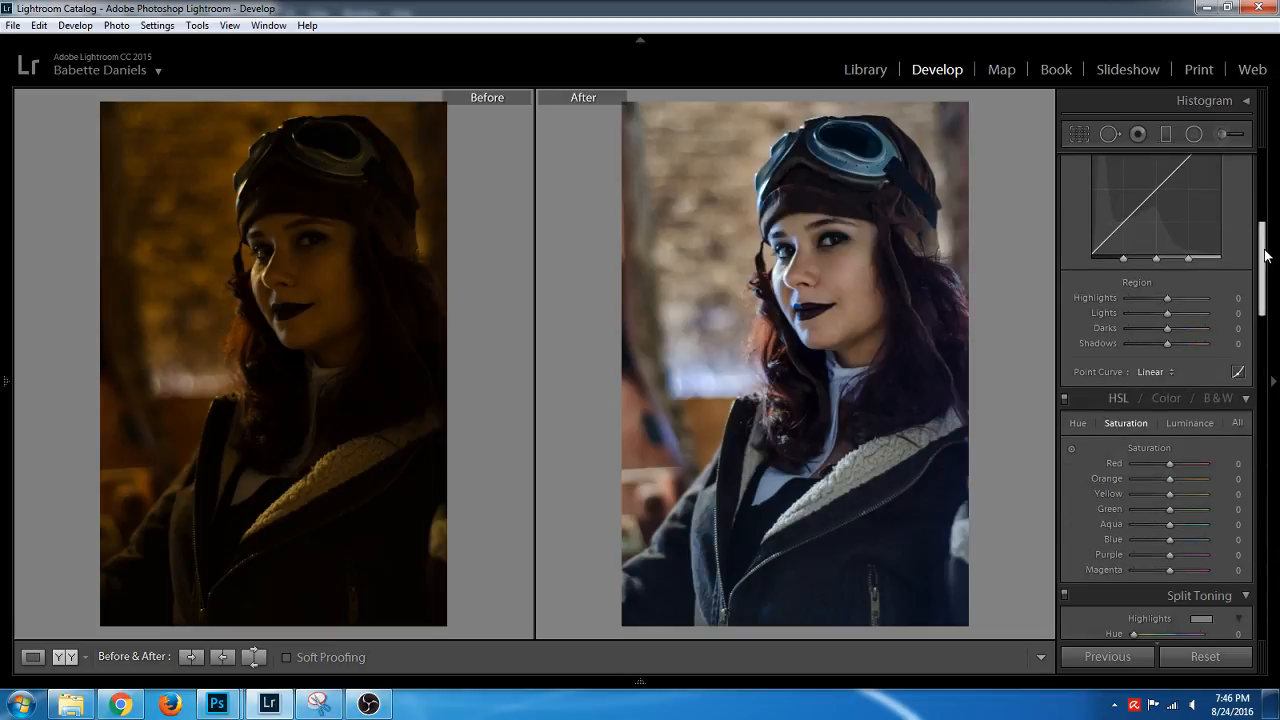
pyautogui.click(1187, 329)
pyautogui.moveTo(1182, 330); pyautogui.dragTo(1164, 346)
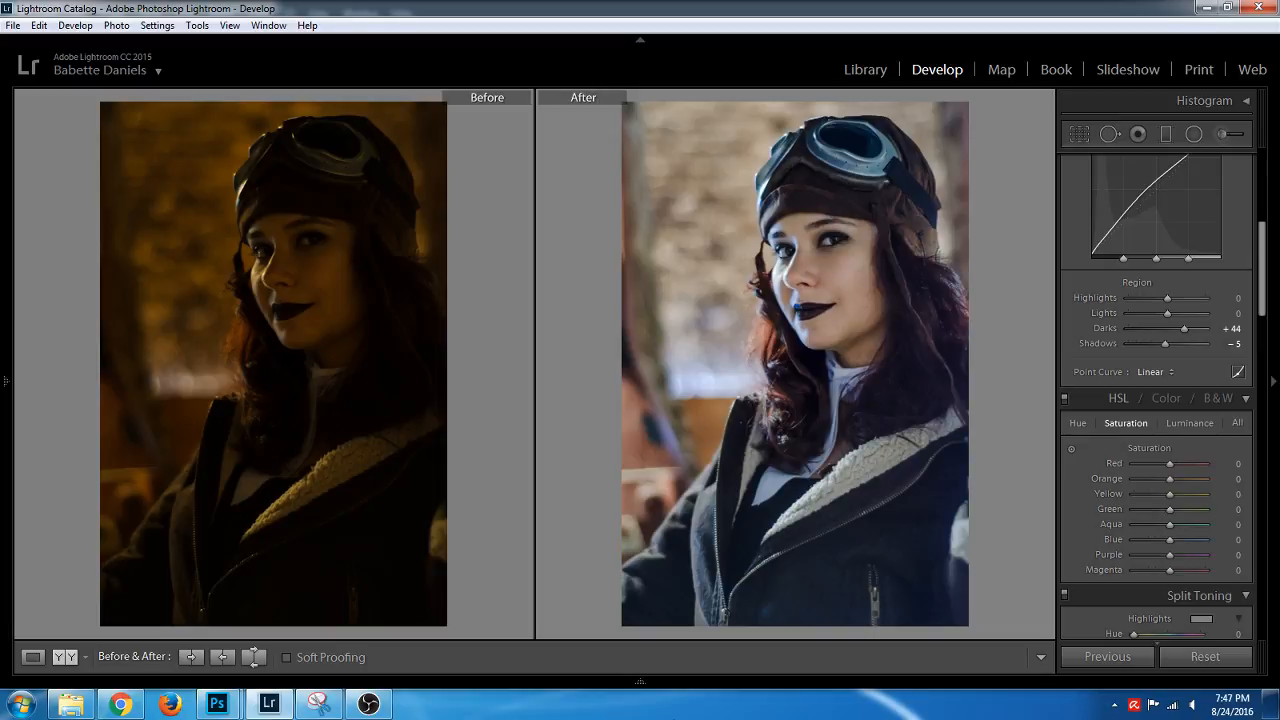
# Create a virtual copy of the edited aviator portrait and reset the copy's develop settings
pyautogui.moveTo(730, 686)
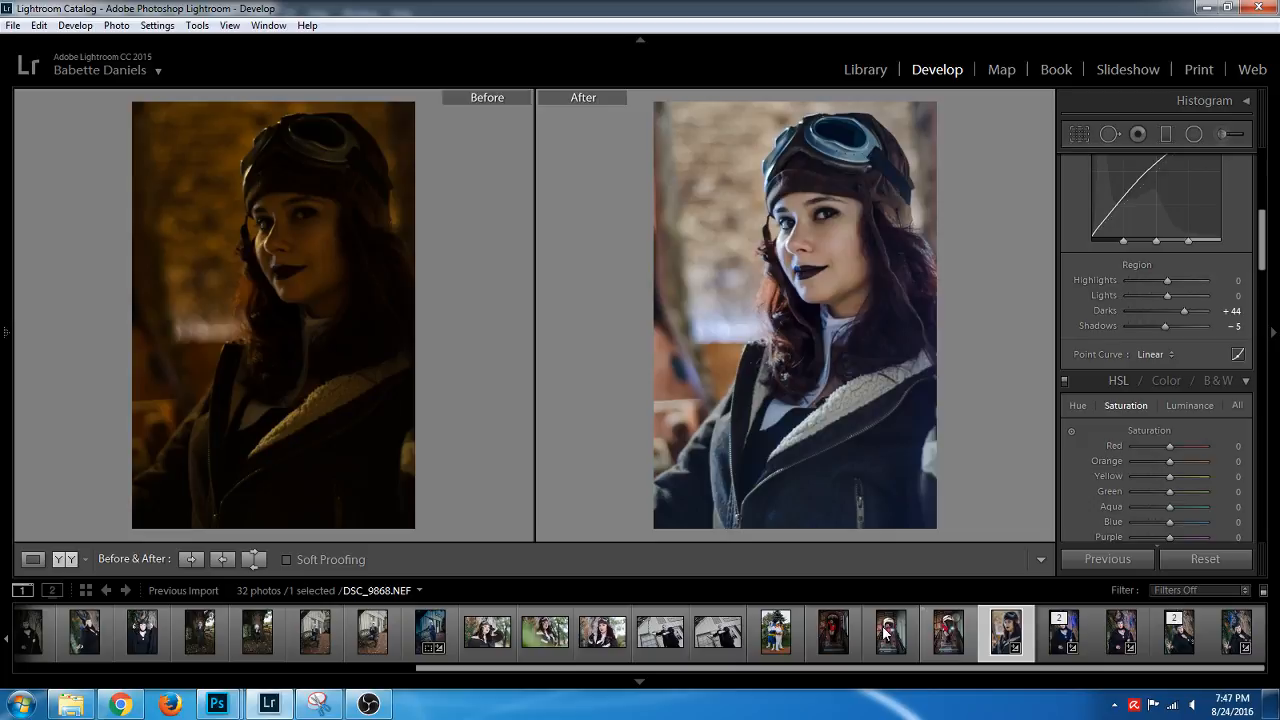
pyautogui.rightClick(1002, 638)
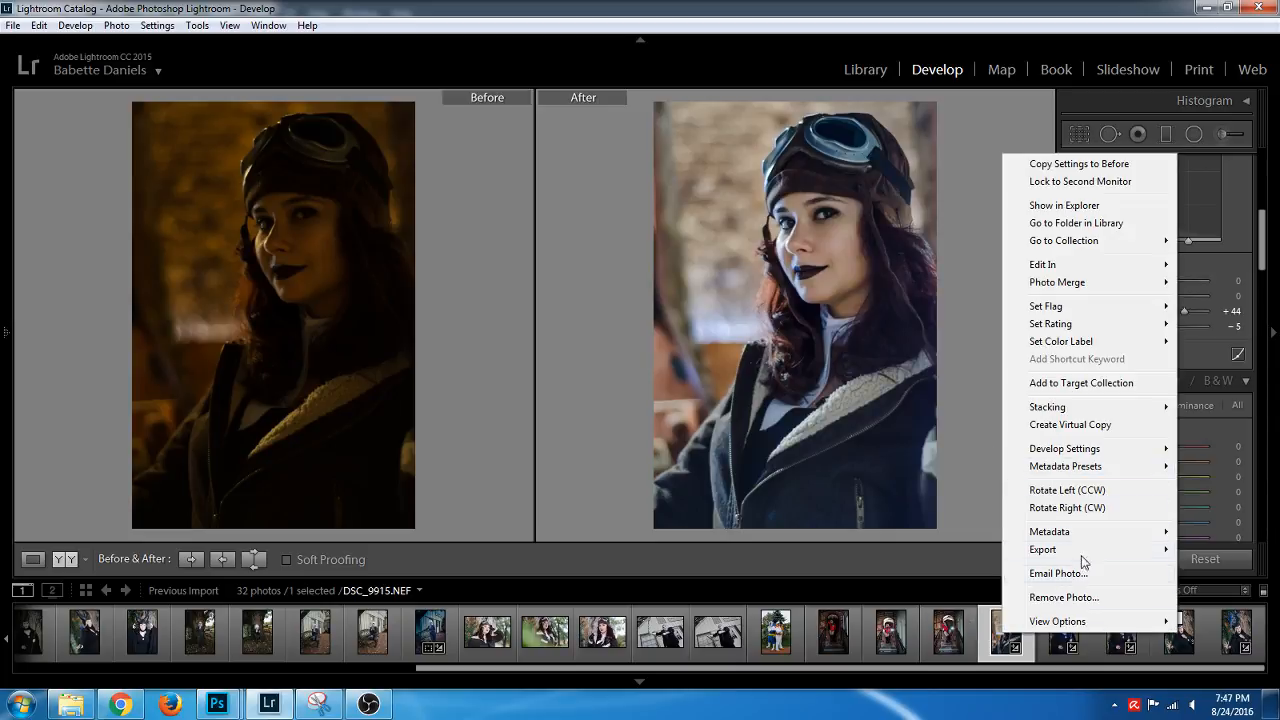
pyautogui.click(1087, 424)
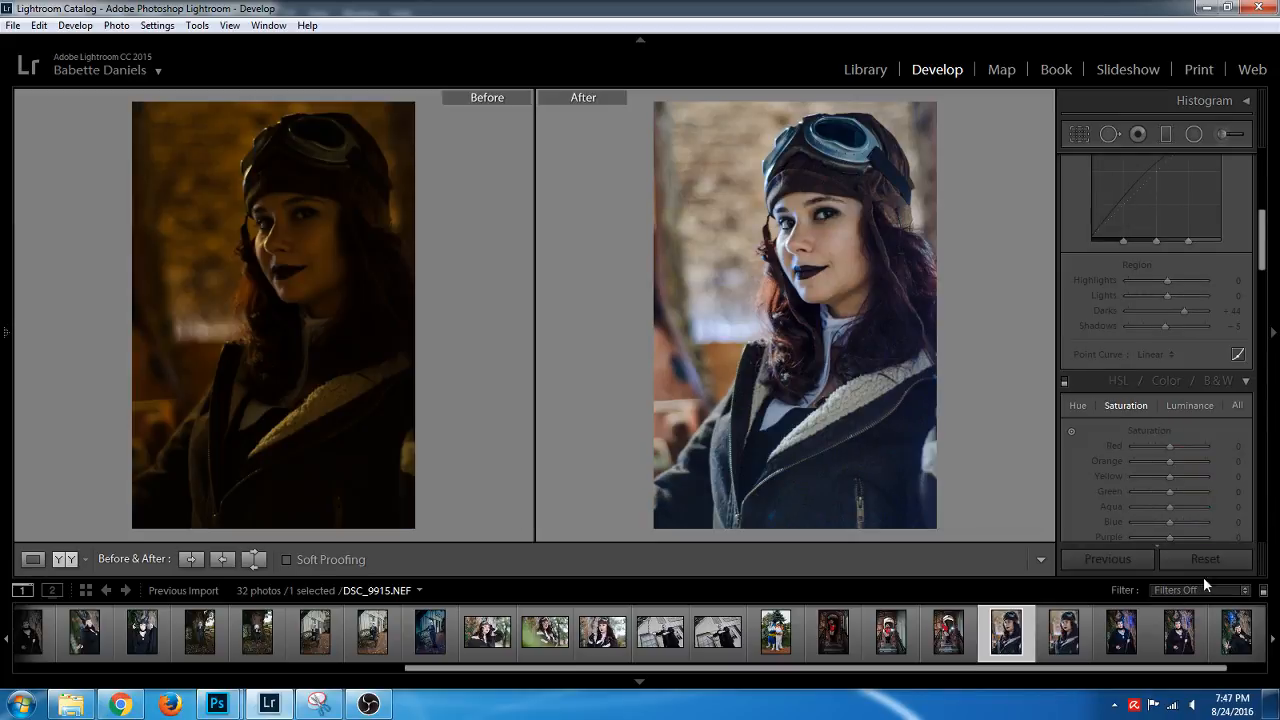
pyautogui.click(5, 366)
pyautogui.click(1007, 640)
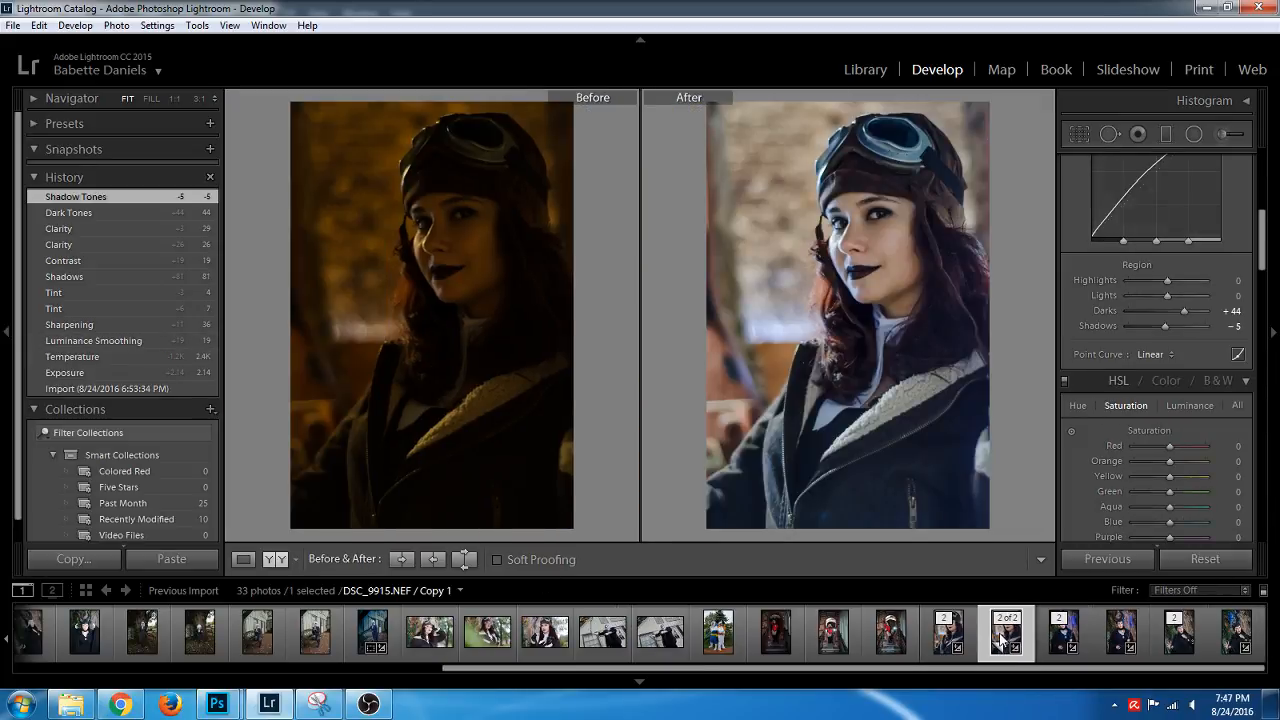
pyautogui.click(1190, 559)
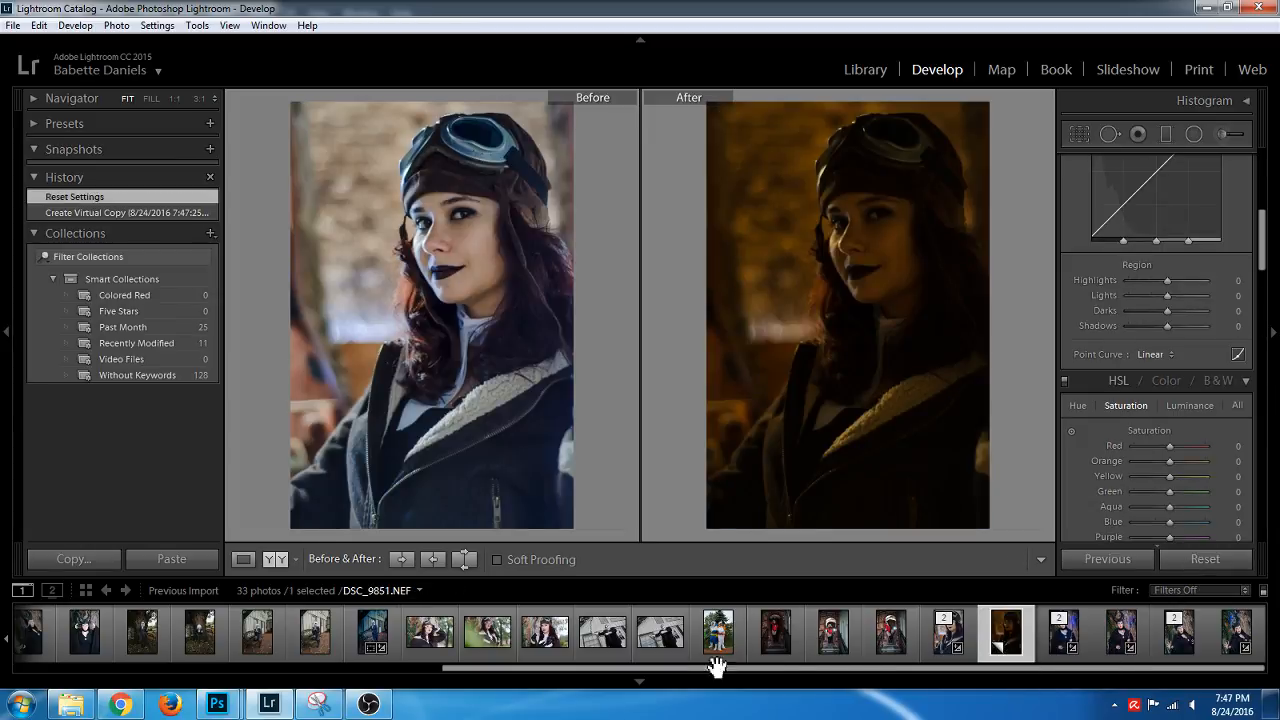
# Hide the filmstrip and the history panel, and leave the before/after comparison for a single view of the copy
pyautogui.click(591, 680)
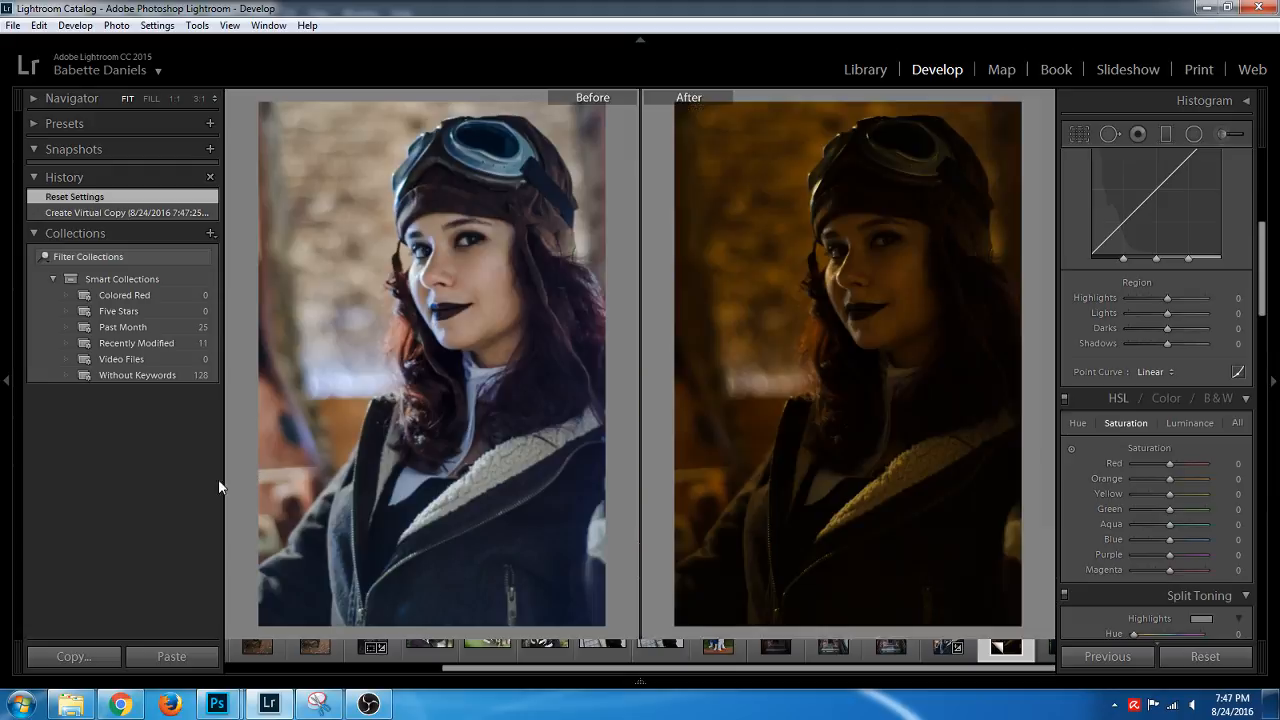
pyautogui.click(5, 380)
pyautogui.press('y')
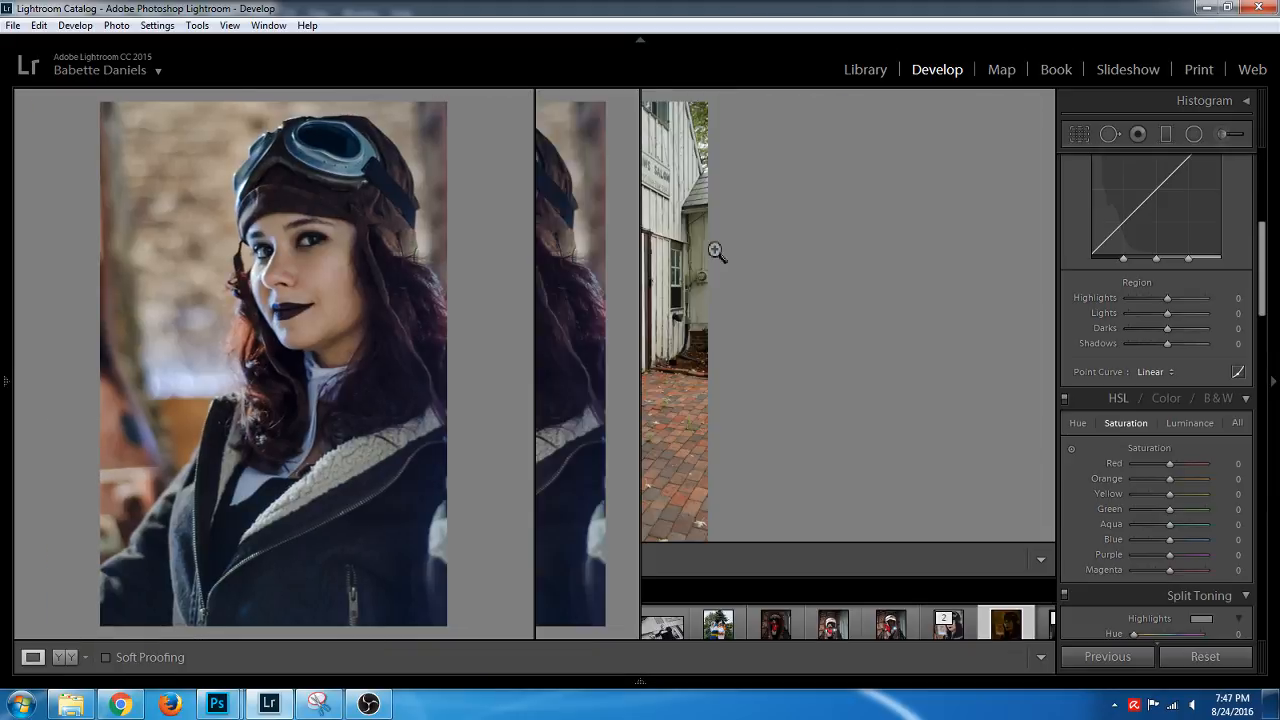
# Set the copy's exposure to +2.26, contrast to +21, highlights to -100, shadows to +86, and vibrance and saturation to -100
pyautogui.click(1268, 251)
pyautogui.click(1274, 345)
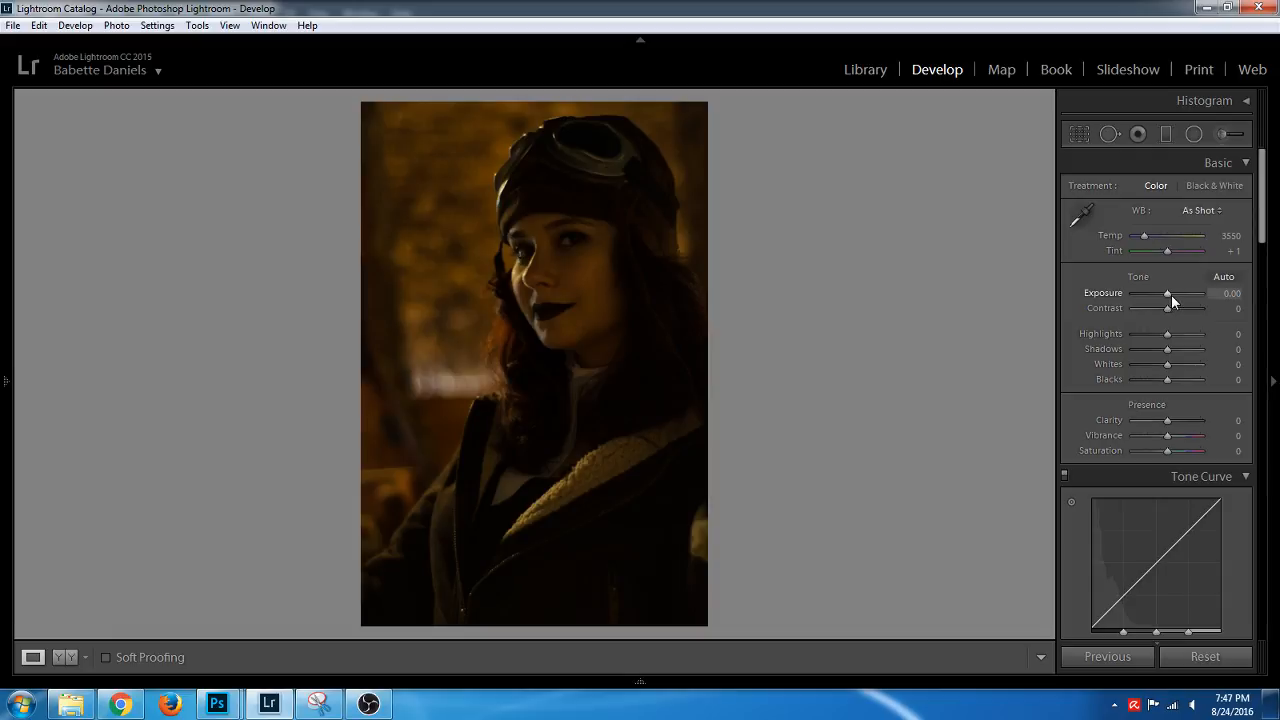
pyautogui.moveTo(1171, 294); pyautogui.dragTo(1188, 298)
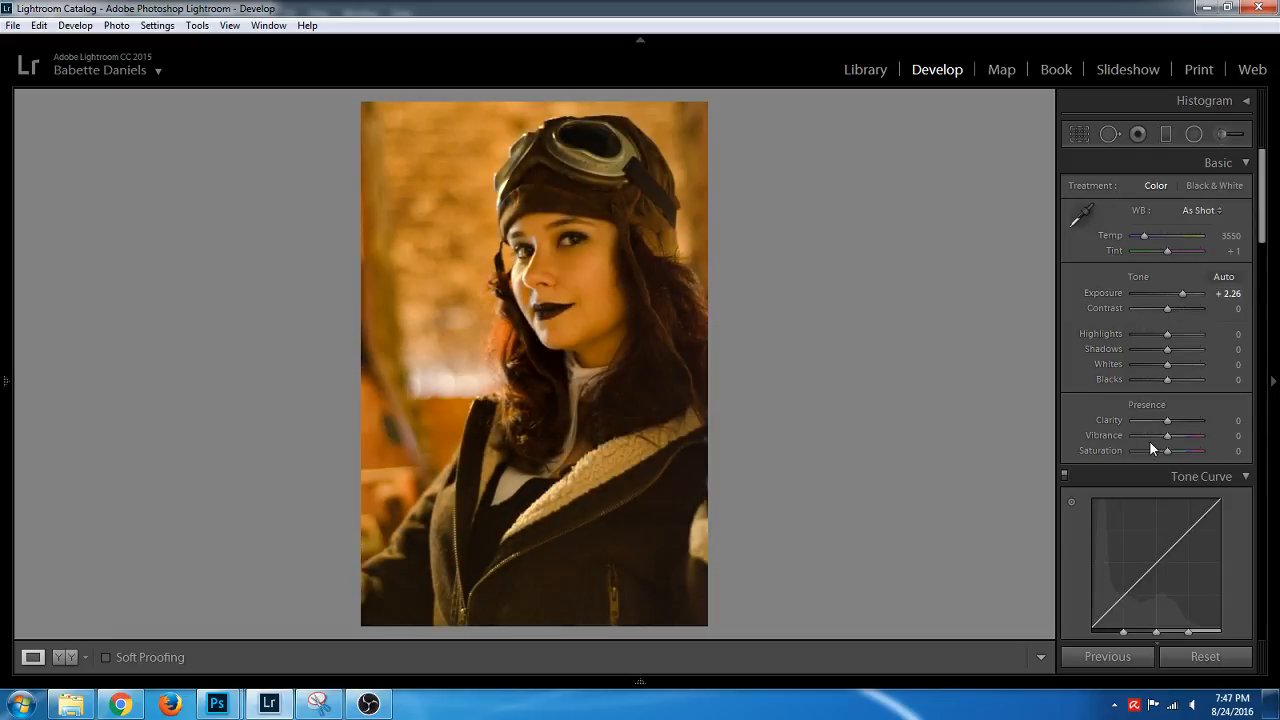
pyautogui.moveTo(1149, 440); pyautogui.dragTo(1120, 454)
pyautogui.moveTo(1153, 334); pyautogui.dragTo(1190, 351)
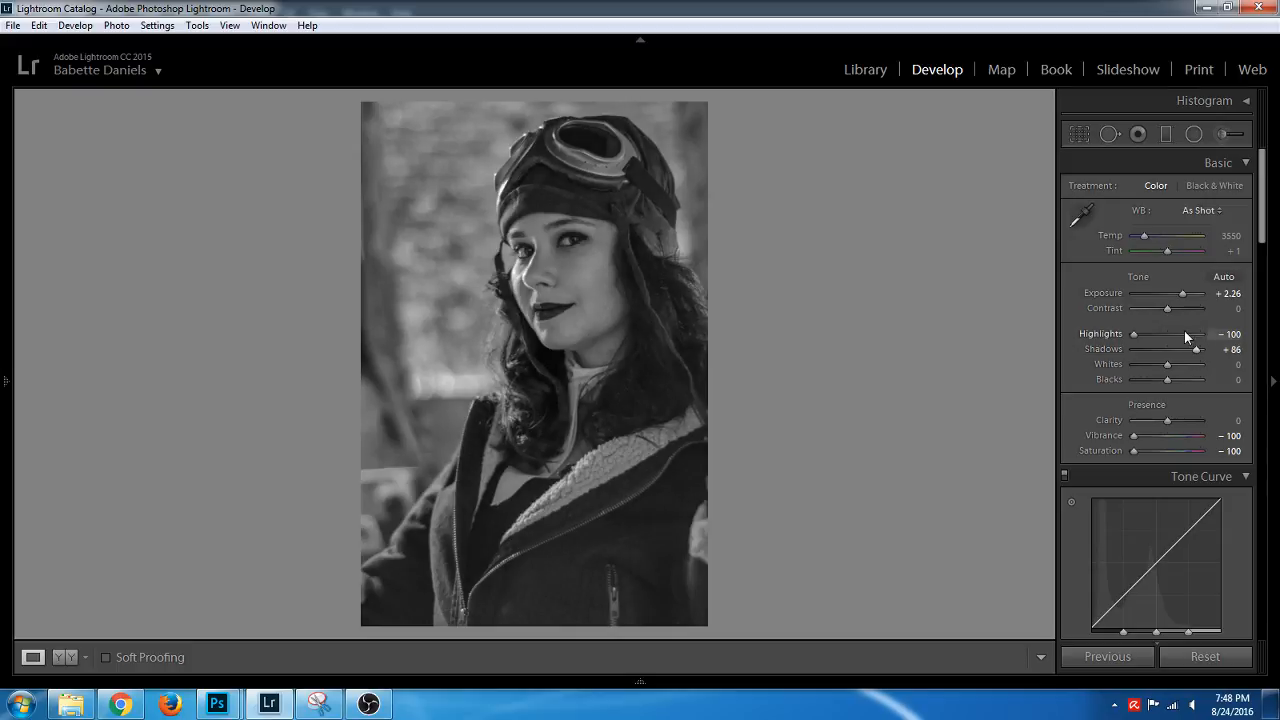
pyautogui.click(1174, 312)
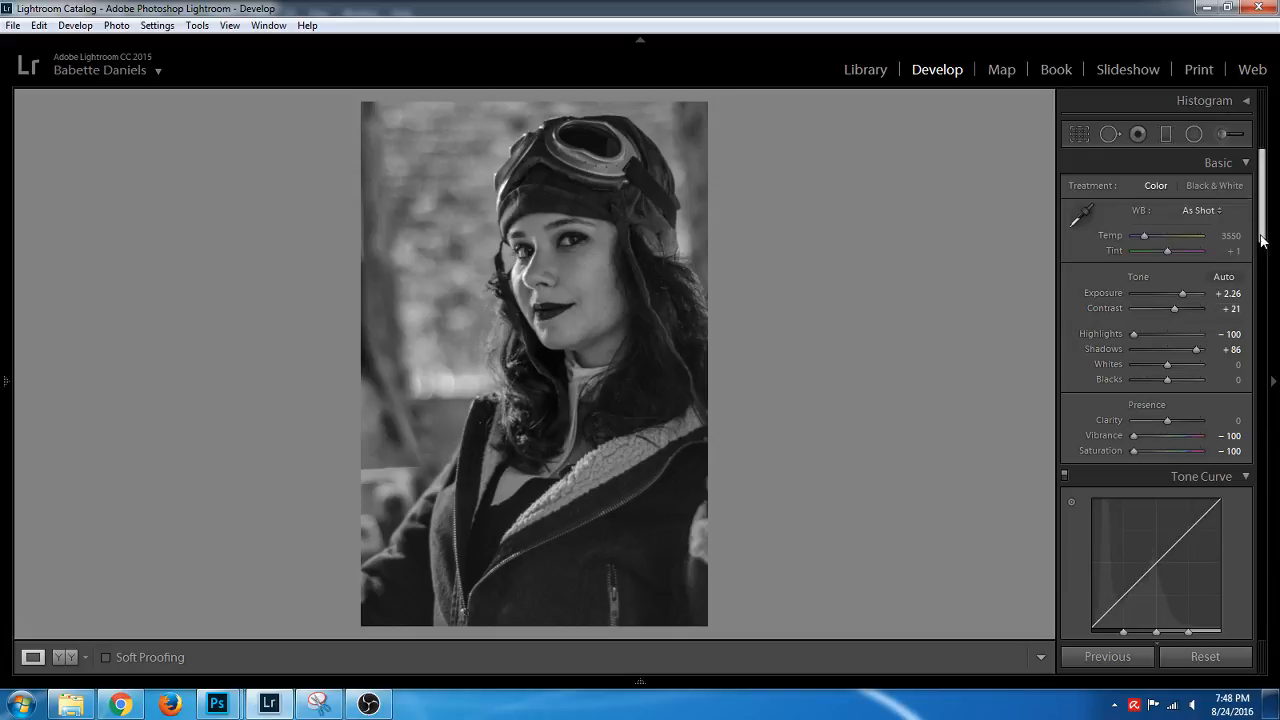
# Set the copy's tone curve regions to highlights +36, lights +22, darks +22 and shadows +61
pyautogui.scroll(-1, 1262, 244)
pyautogui.moveTo(1262, 244); pyautogui.dragTo(1262, 259)
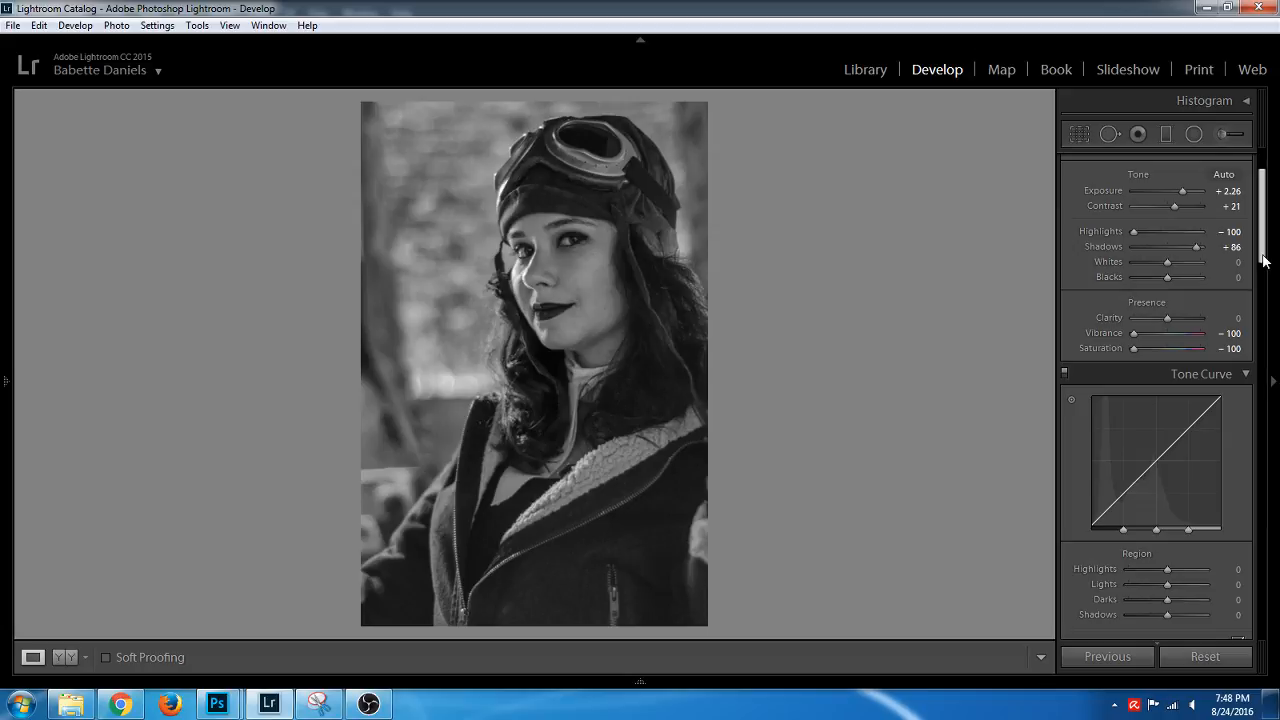
pyautogui.moveTo(1263, 260); pyautogui.dragTo(1263, 278)
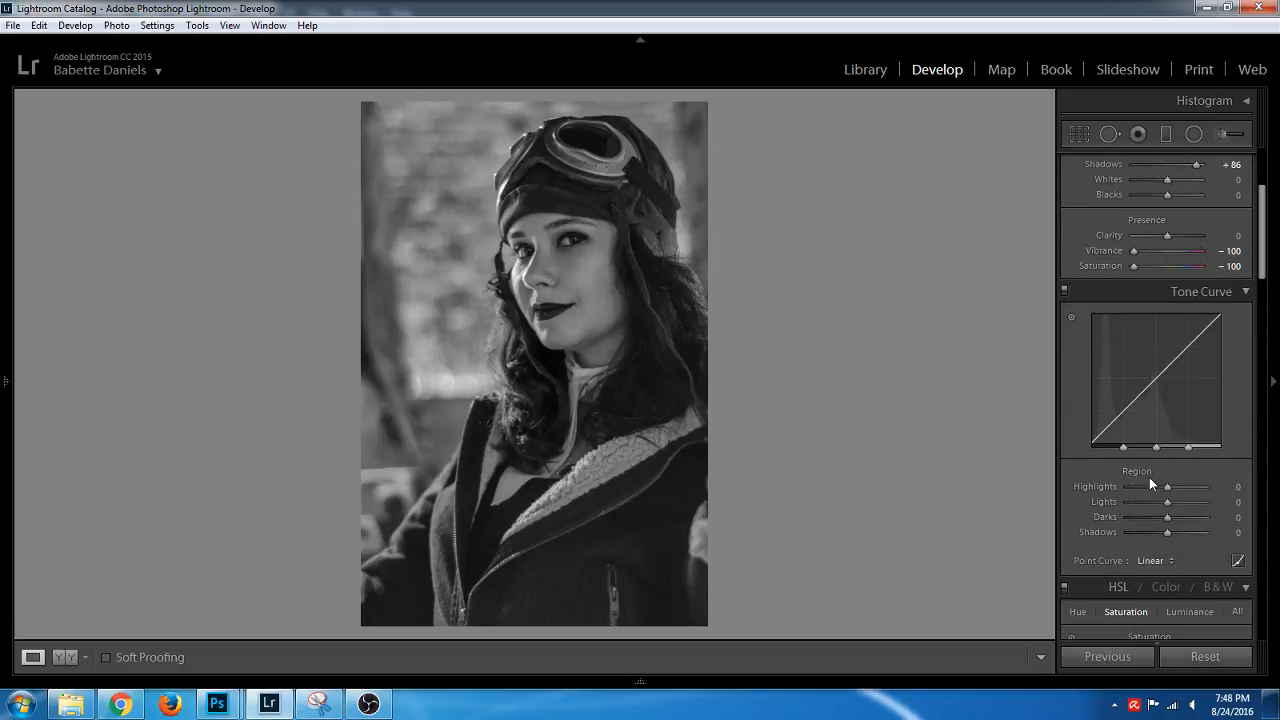
pyautogui.moveTo(1150, 486); pyautogui.dragTo(1167, 533)
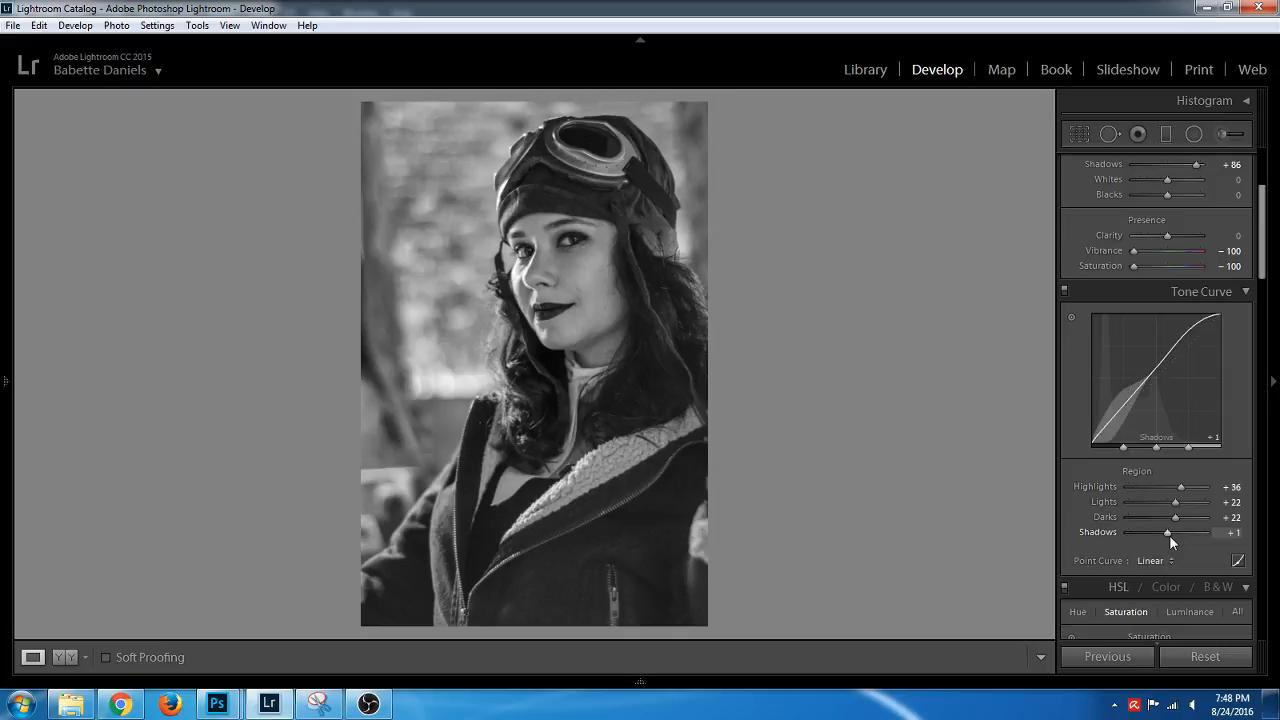
pyautogui.moveTo(1169, 535); pyautogui.dragTo(1193, 531)
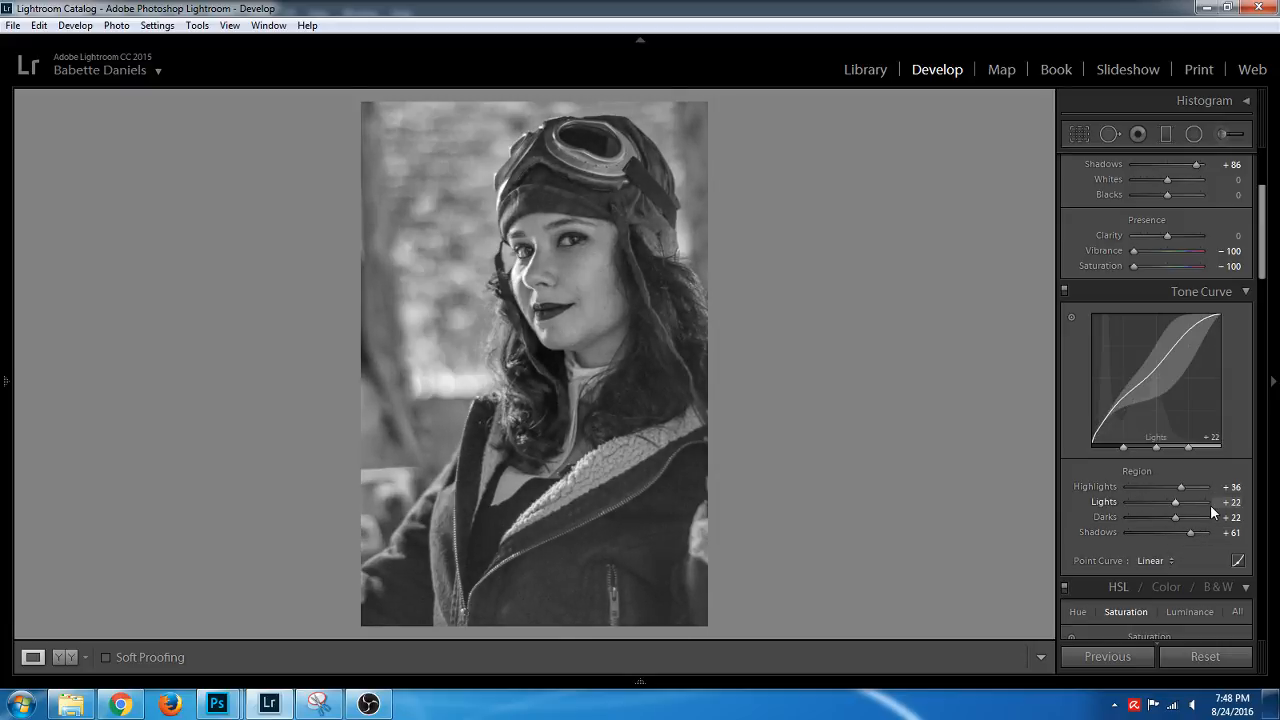
# Set the monochrome copy's luminance noise reduction to 14
pyautogui.scroll(4, 1150, 428)
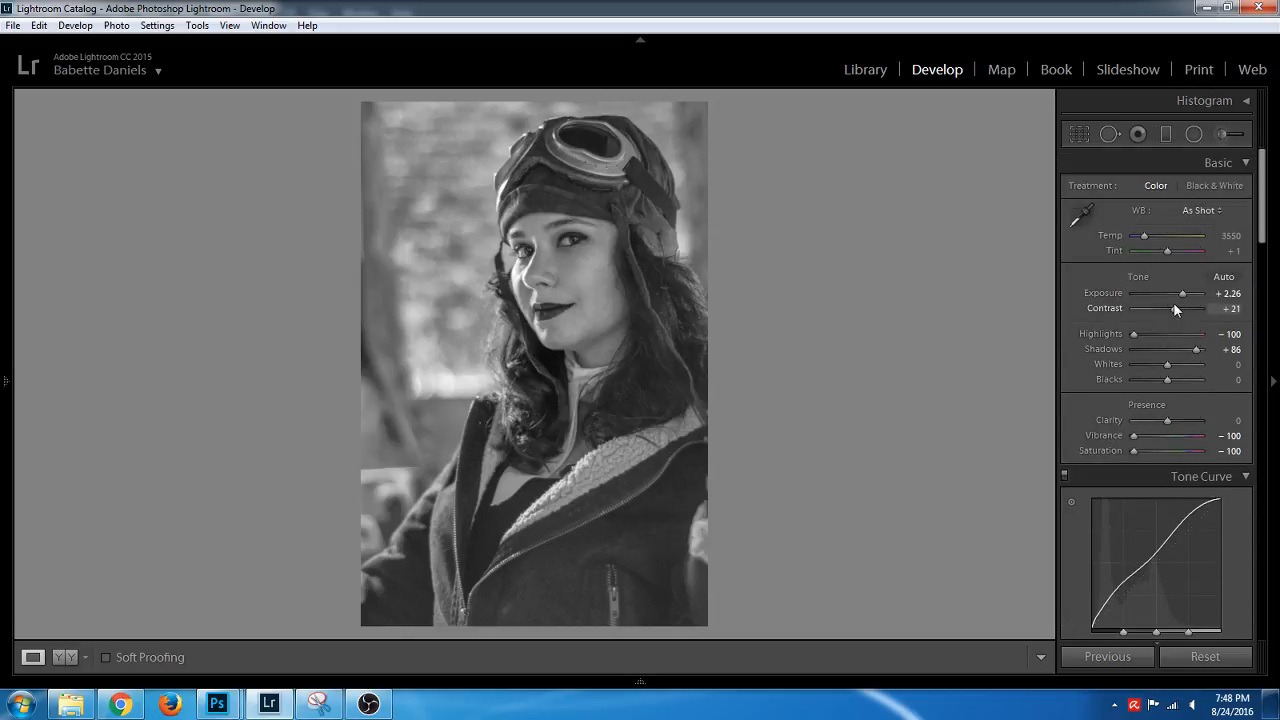
pyautogui.moveTo(1260, 218); pyautogui.dragTo(1257, 398)
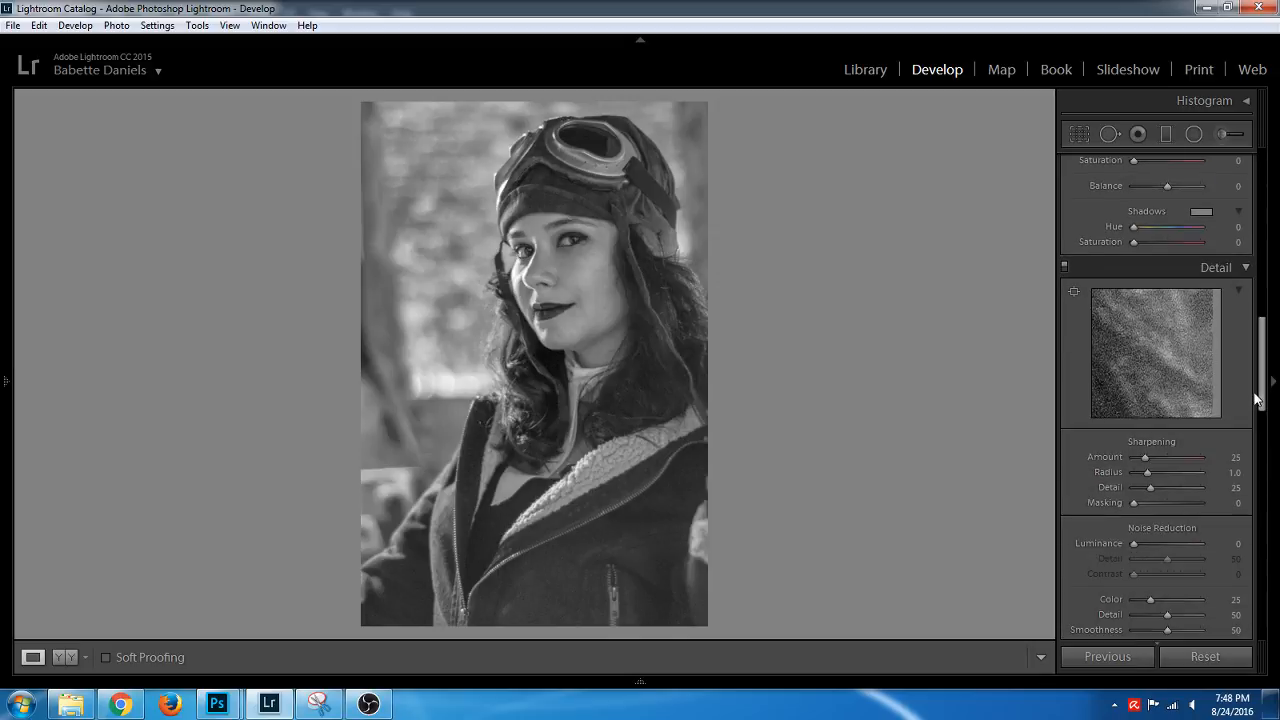
pyautogui.click(1144, 547)
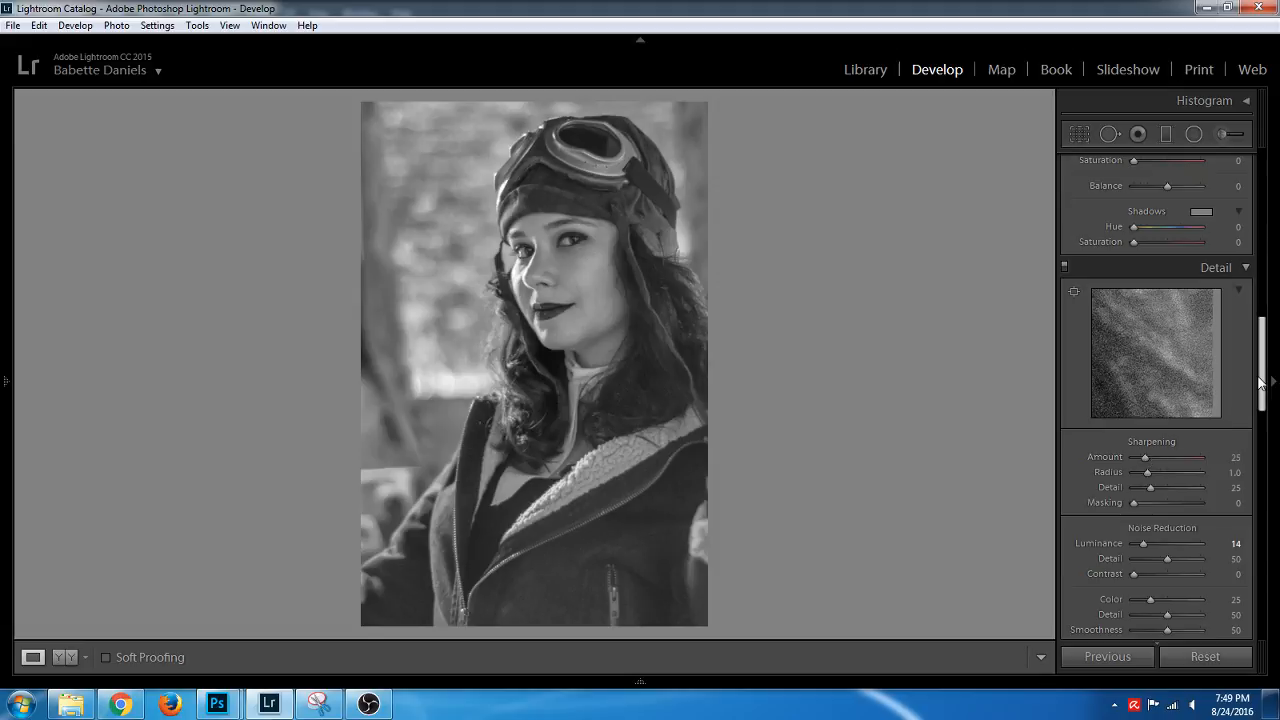
# Try a white rounded vignette border with amount +43, midpoint 0, roundness -100 and feather 25
pyautogui.moveTo(1262, 372); pyautogui.dragTo(1272, 638)
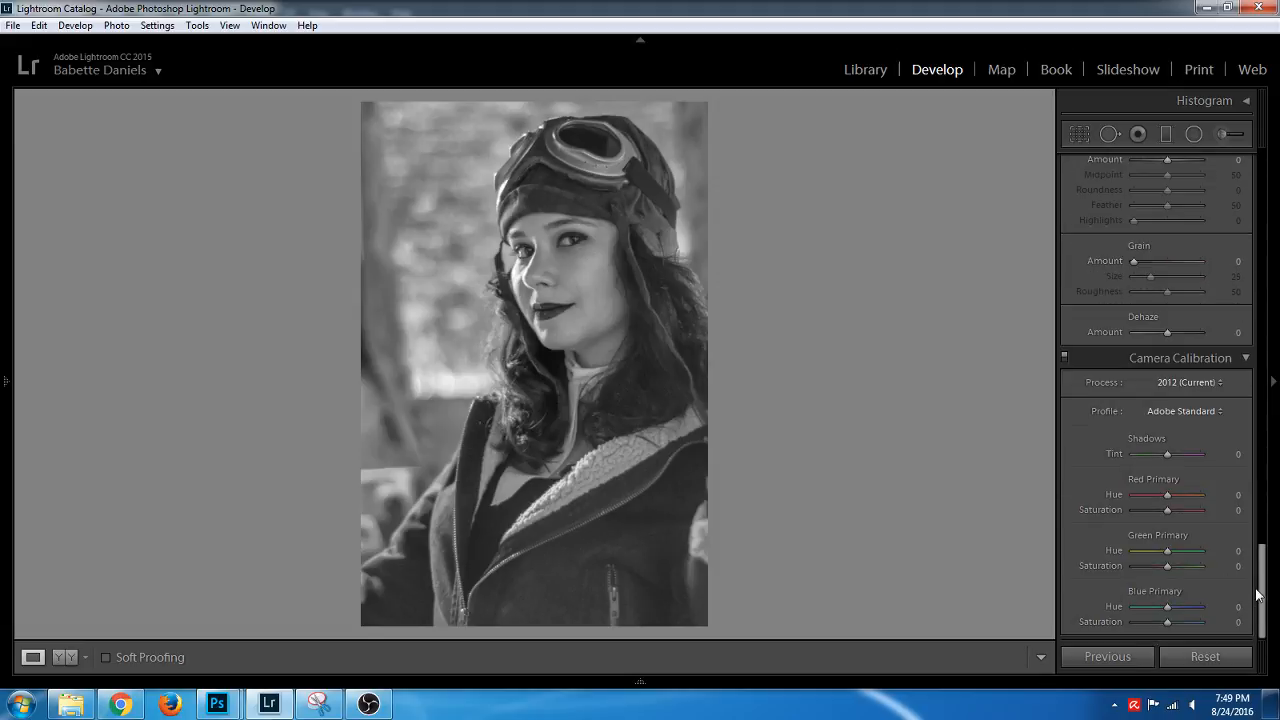
pyautogui.moveTo(1260, 574); pyautogui.dragTo(1261, 548)
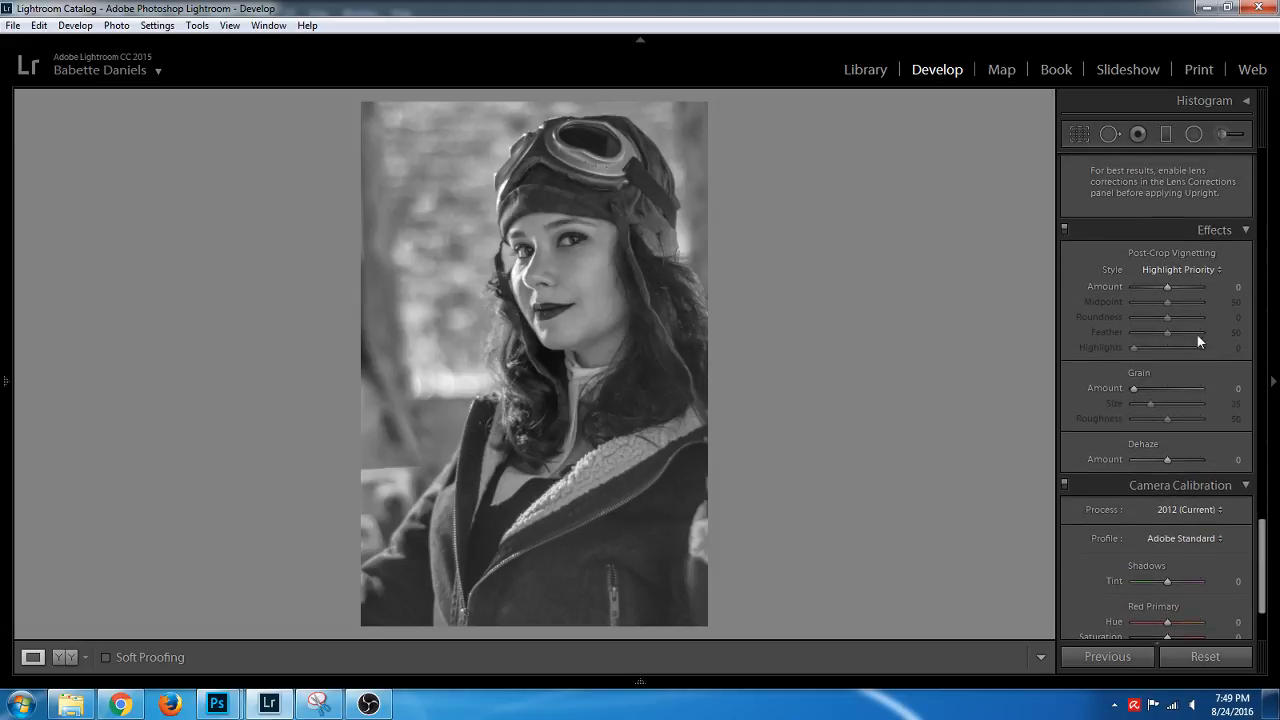
pyautogui.click(1160, 289)
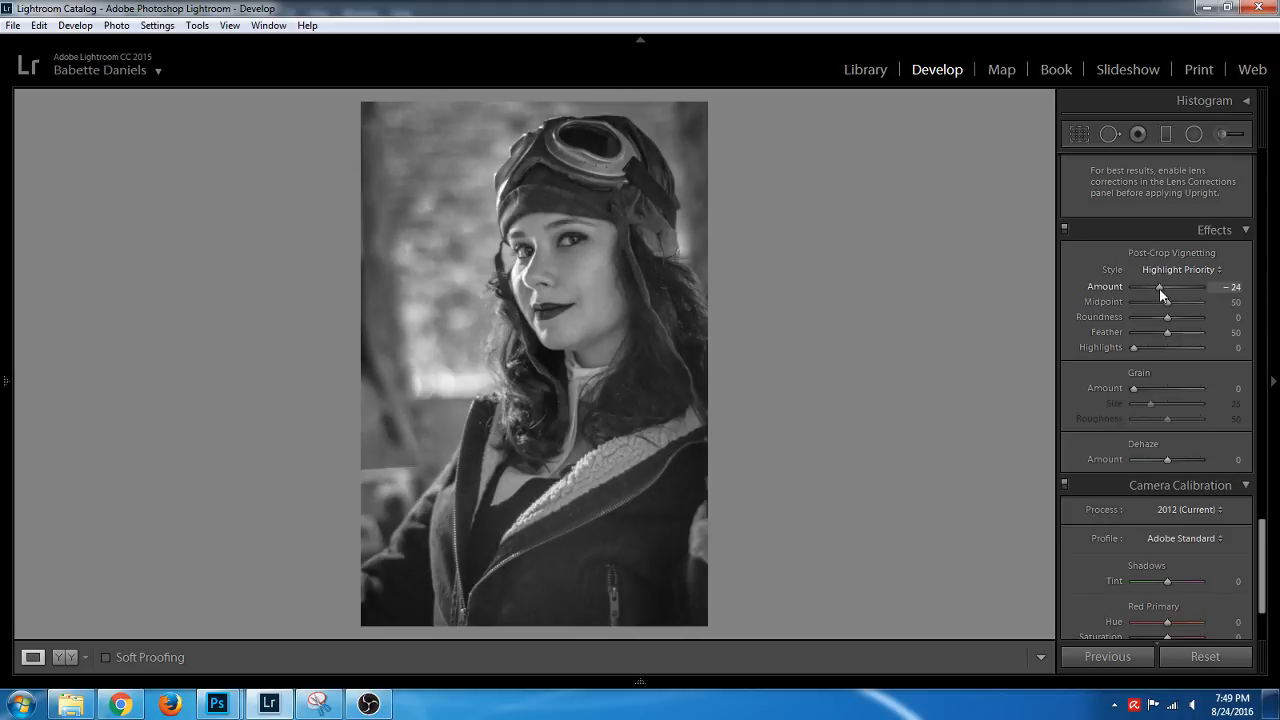
pyautogui.moveTo(1159, 288); pyautogui.dragTo(1111, 331)
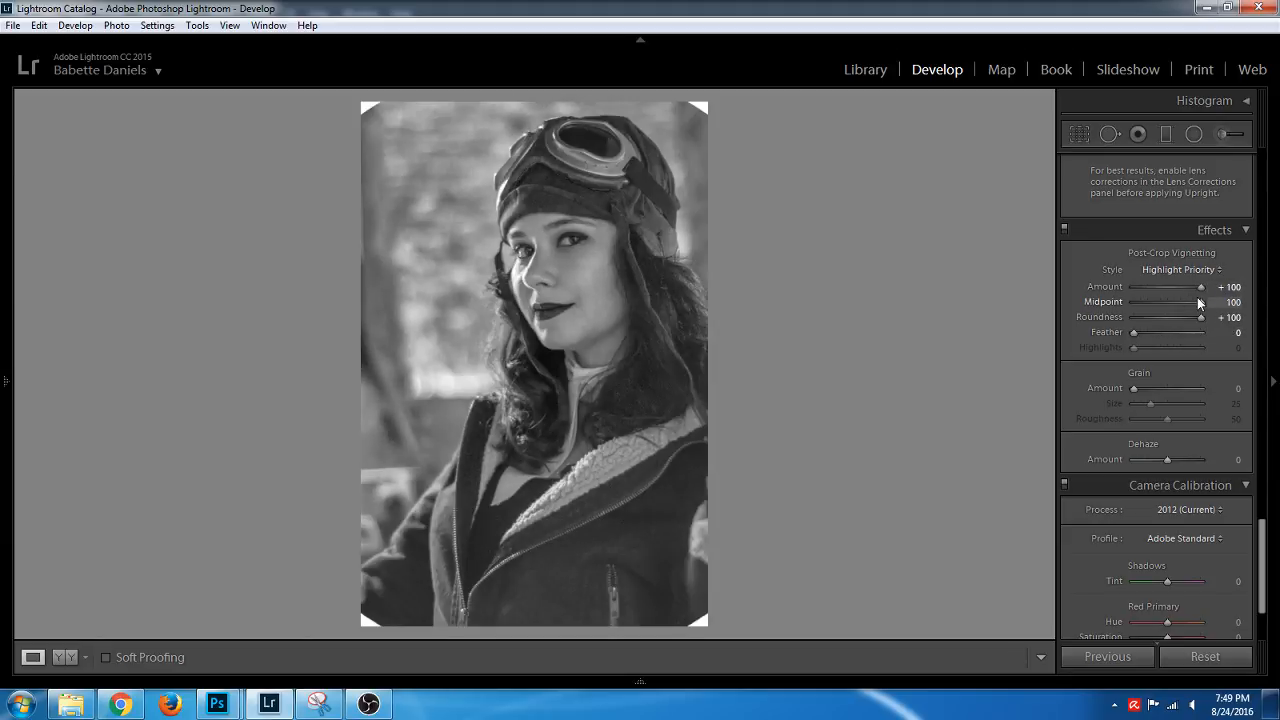
pyautogui.moveTo(1197, 297); pyautogui.dragTo(1154, 328)
pyautogui.click(1139, 302)
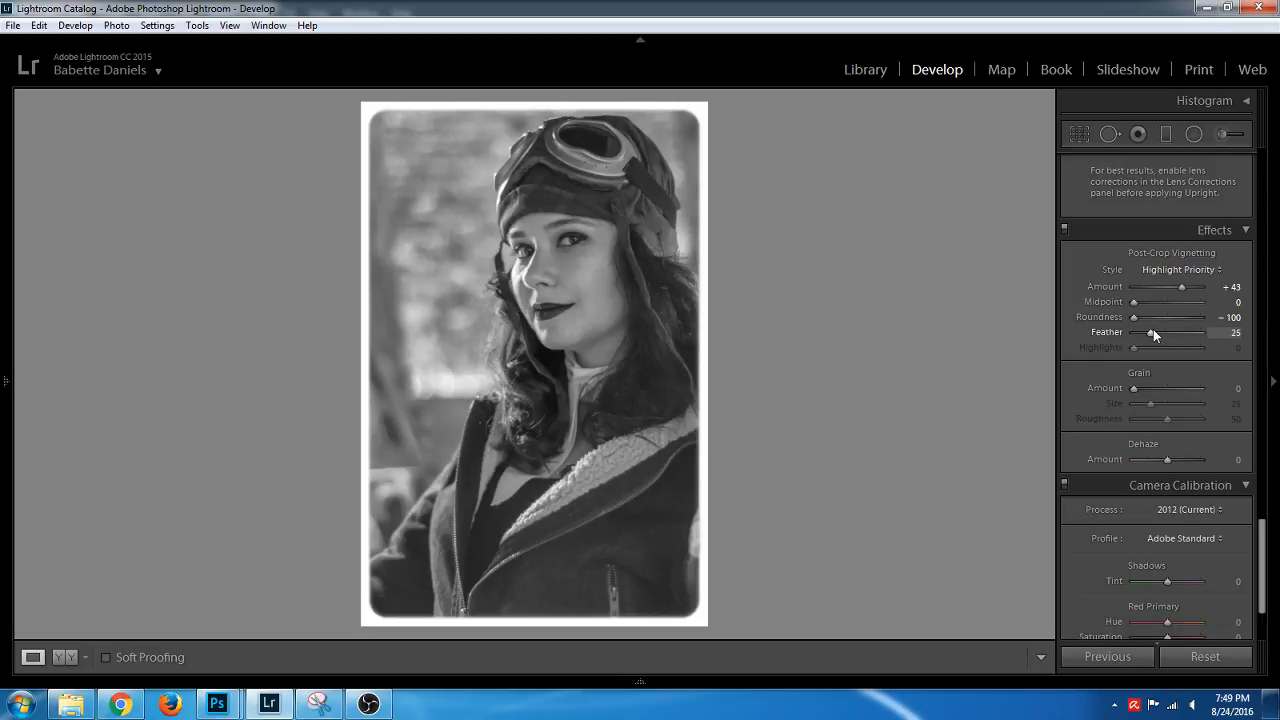
# Set the post-crop vignetting amount to 0 to remove the white border
pyautogui.click(1229, 287)
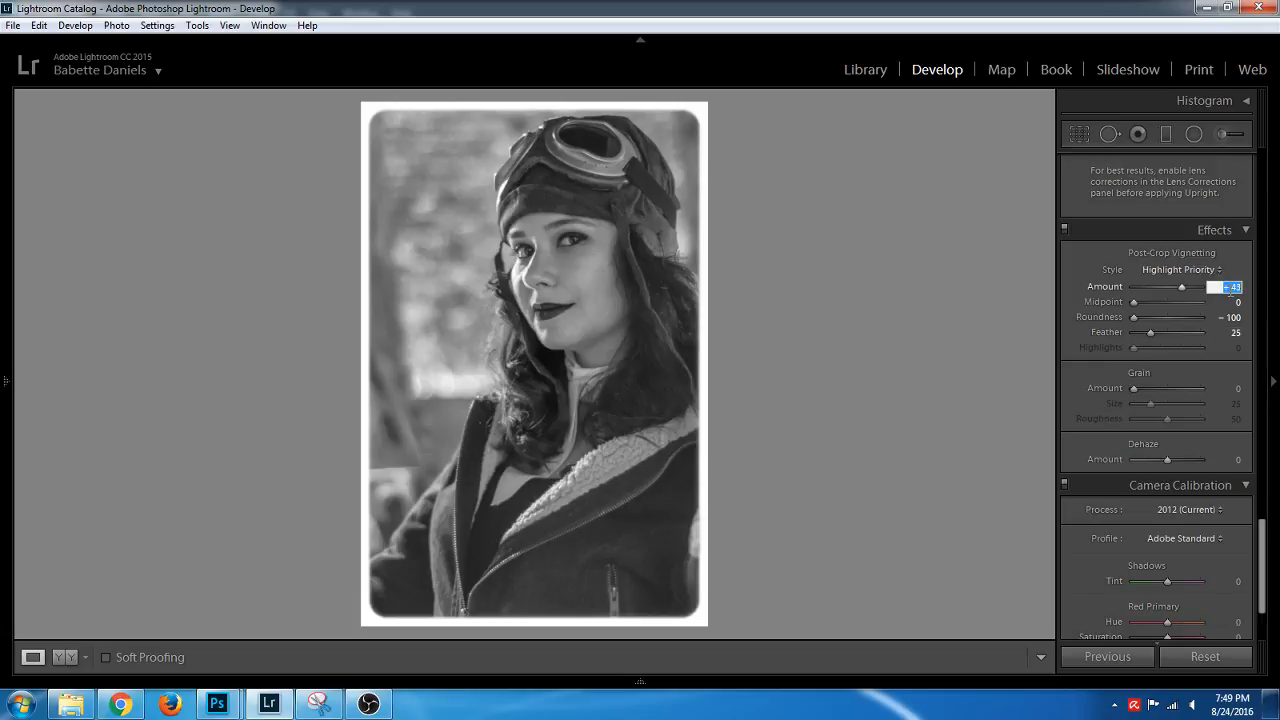
pyautogui.write('0')
pyautogui.press('Return')
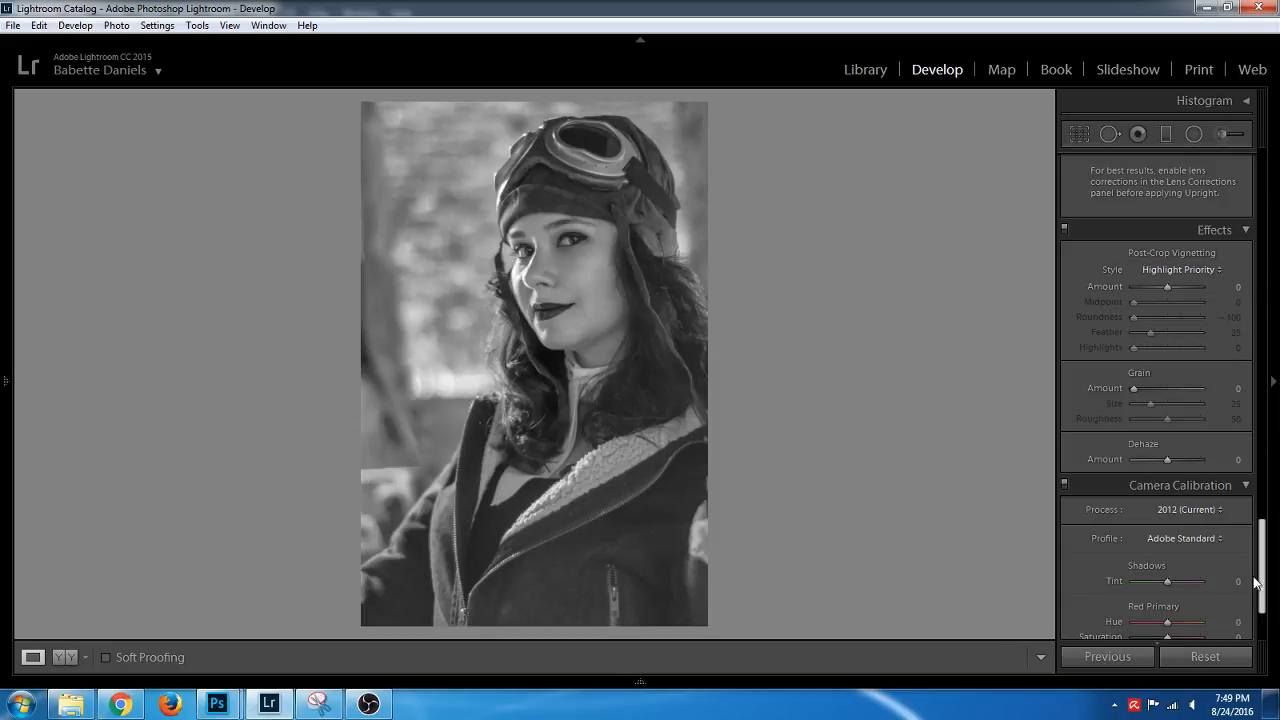
# Draw a radial filter around the aviator's head and torso, then tilt, enlarge and move the ellipse down to her chin
pyautogui.scroll(5, 1230, 300)
pyautogui.click(1194, 134)
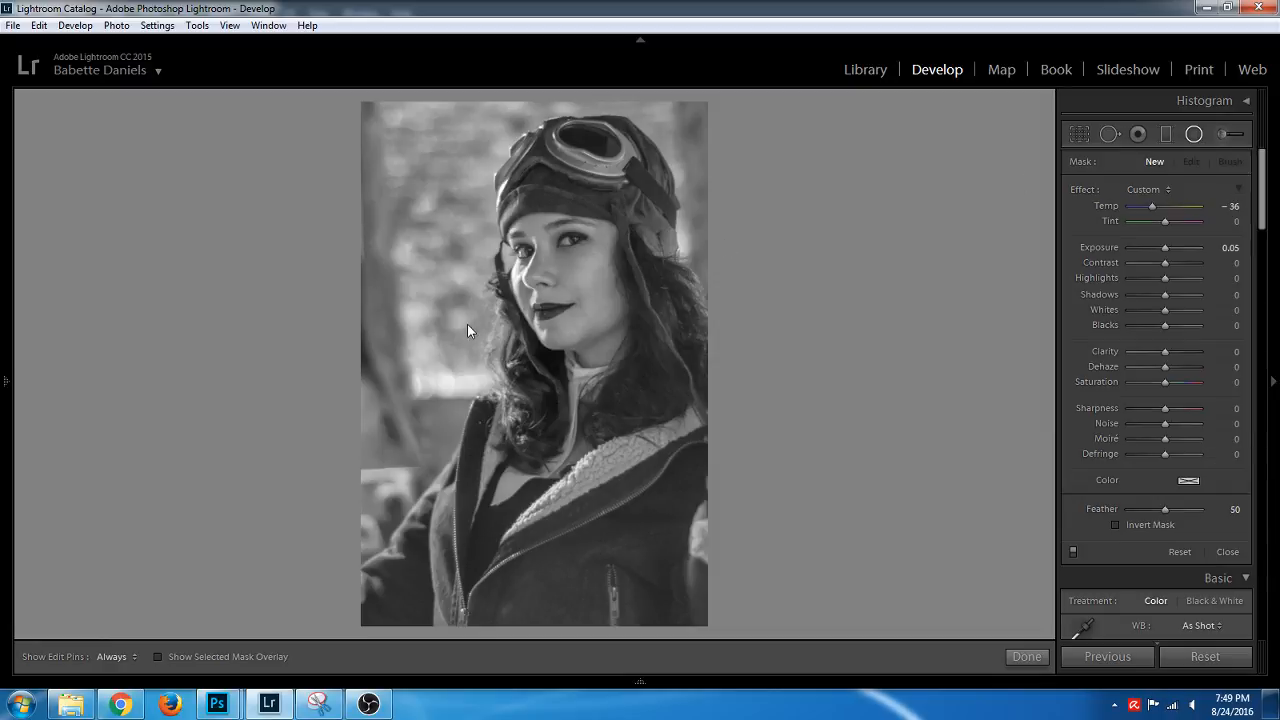
pyautogui.moveTo(540, 282); pyautogui.dragTo(721, 519)
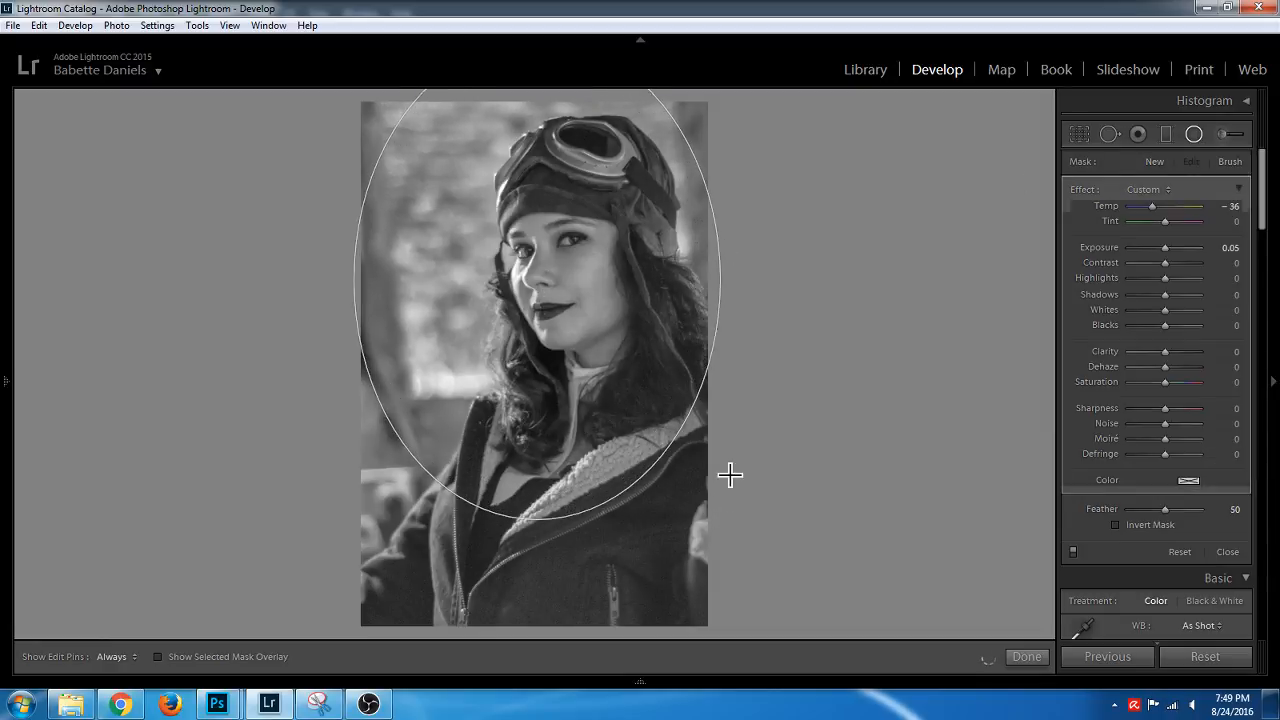
pyautogui.moveTo(732, 347); pyautogui.dragTo(688, 405)
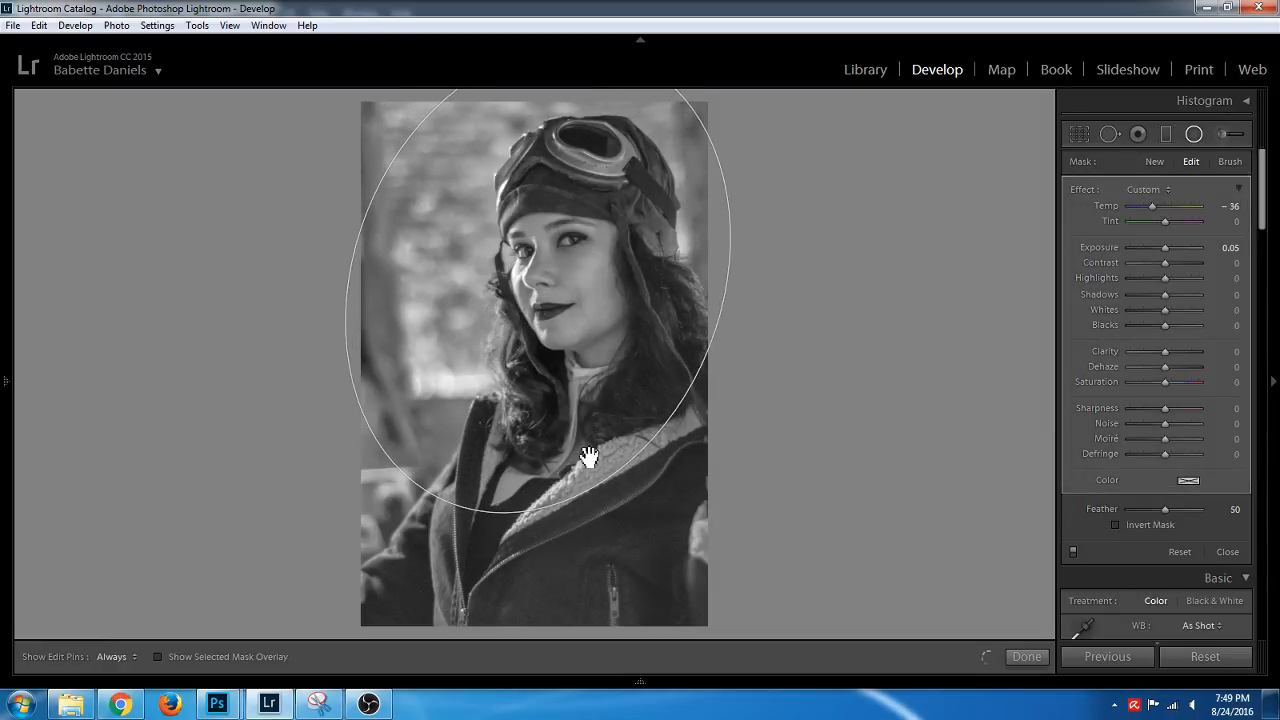
pyautogui.moveTo(455, 510); pyautogui.dragTo(414, 588)
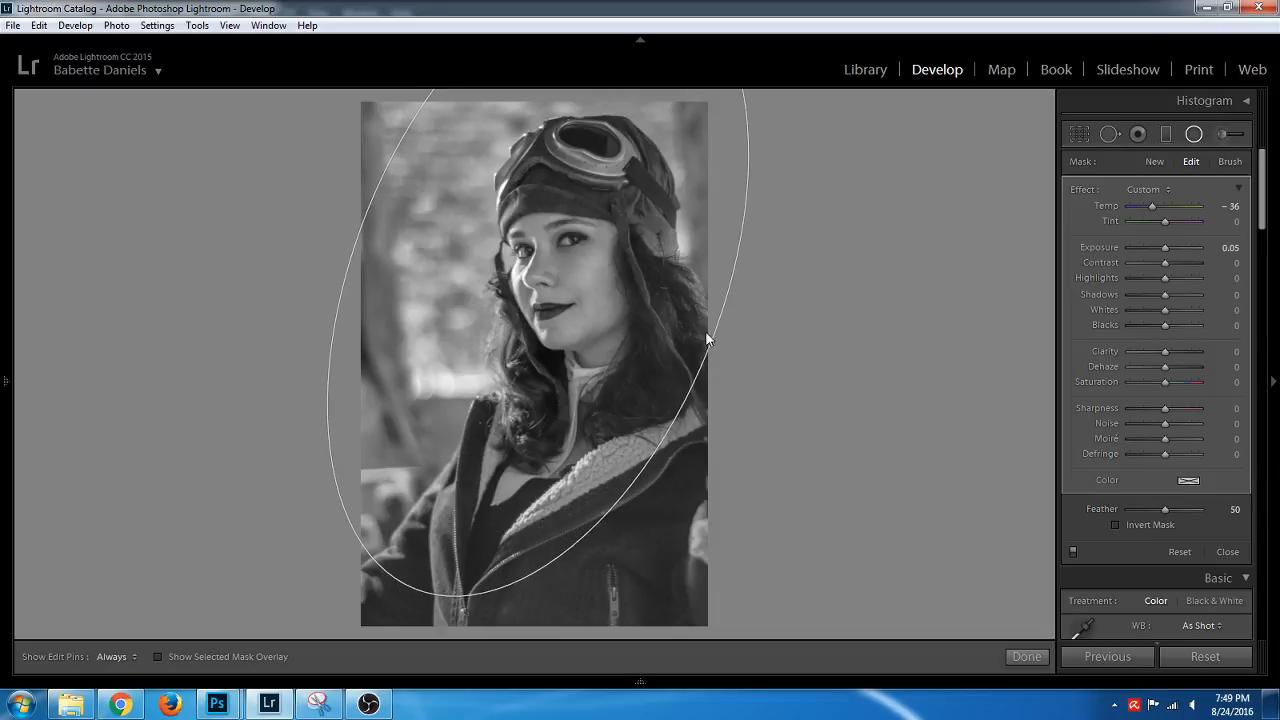
pyautogui.moveTo(718, 330); pyautogui.dragTo(747, 362)
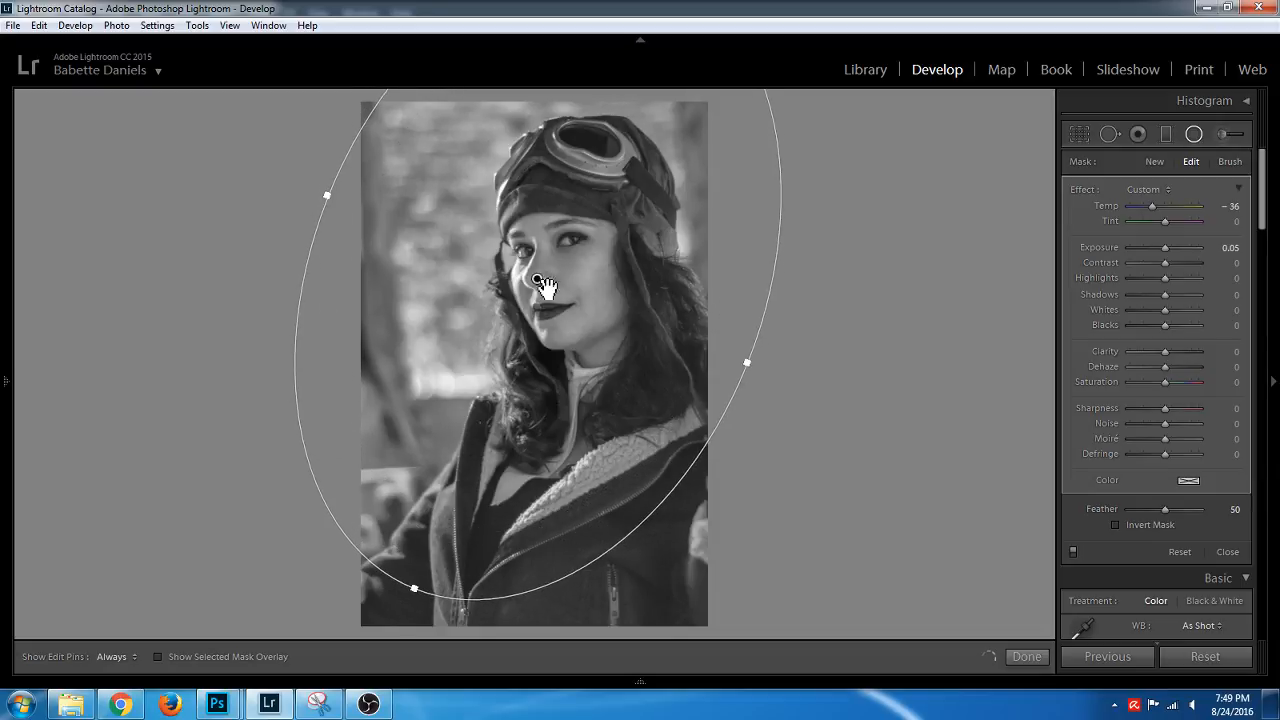
pyautogui.moveTo(549, 318); pyautogui.dragTo(544, 372)
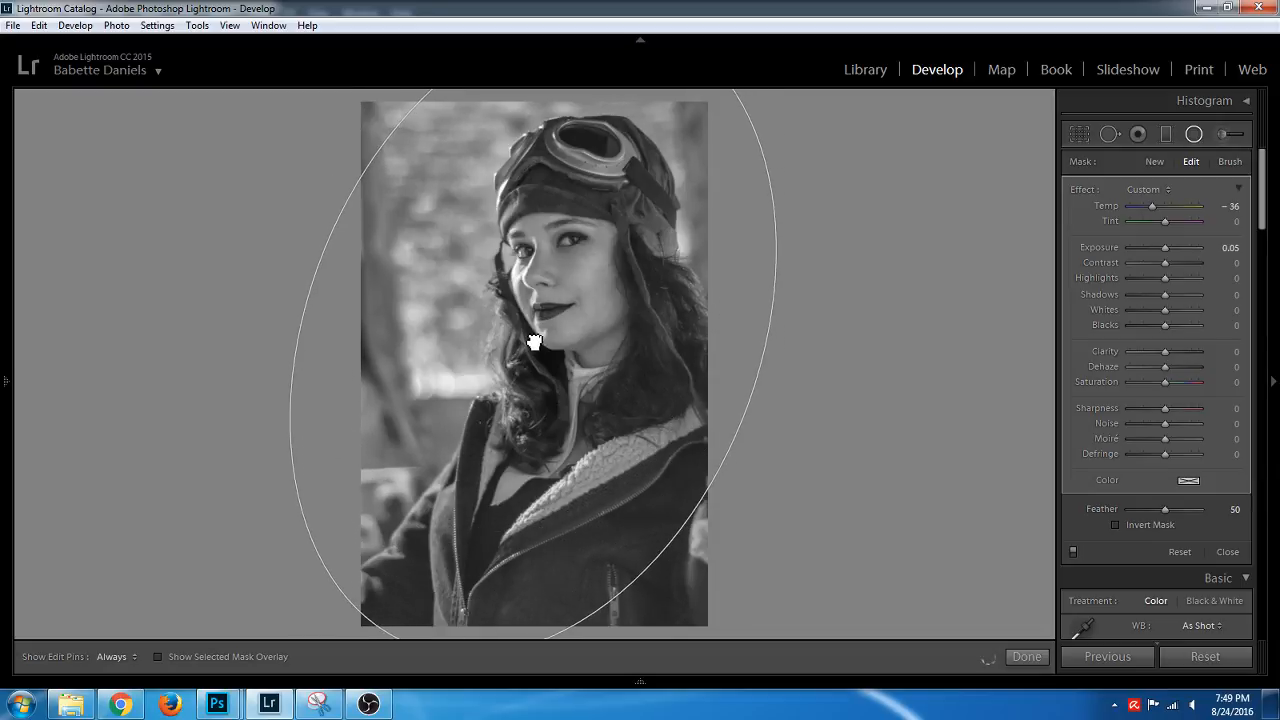
# Set the radial filter's exposure to -1.42 and highlights to -17 to darken the surroundings, and close the filter
pyautogui.click(1157, 251)
pyautogui.moveTo(1157, 251); pyautogui.dragTo(1160, 281)
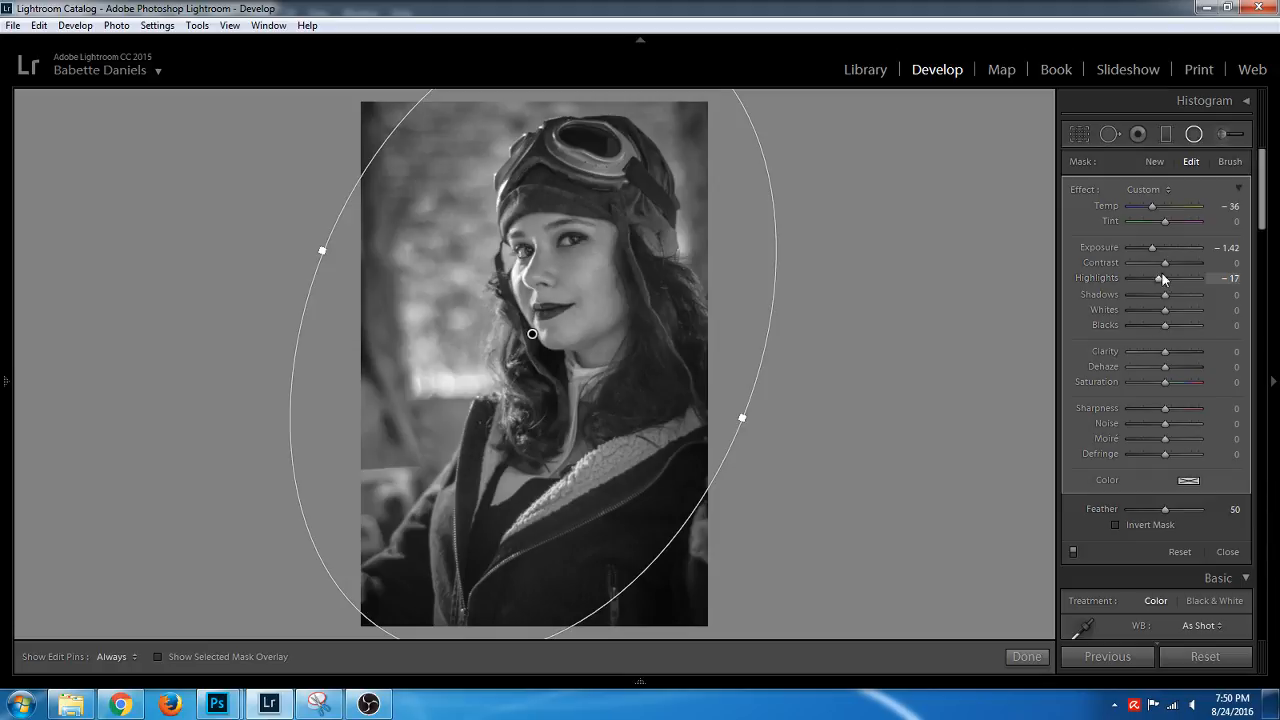
pyautogui.click(1194, 134)
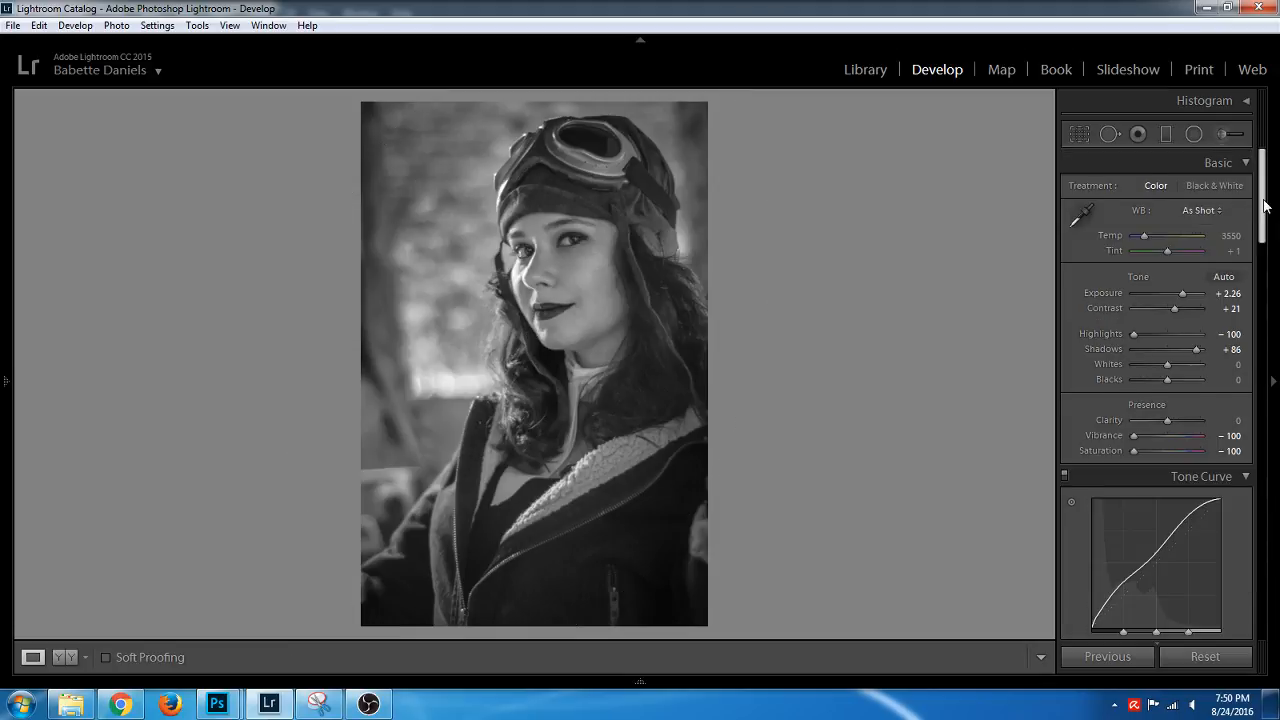
# Split tone the highlights with hue 60 and saturation 4, and compare the copy before and after
pyautogui.moveTo(1263, 166); pyautogui.dragTo(1264, 336)
pyautogui.click(1145, 346)
pyautogui.moveTo(1144, 362); pyautogui.dragTo(1138, 361)
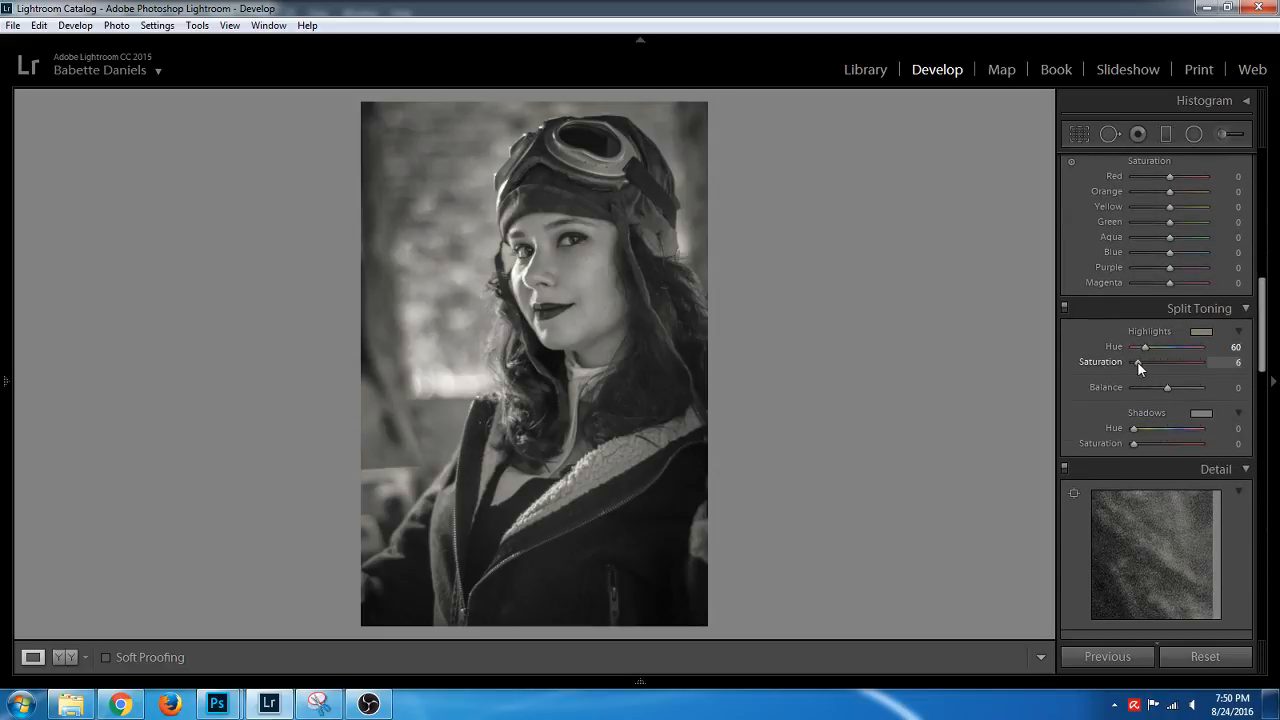
pyautogui.moveTo(1137, 361); pyautogui.dragTo(1136, 361)
pyautogui.press('y')
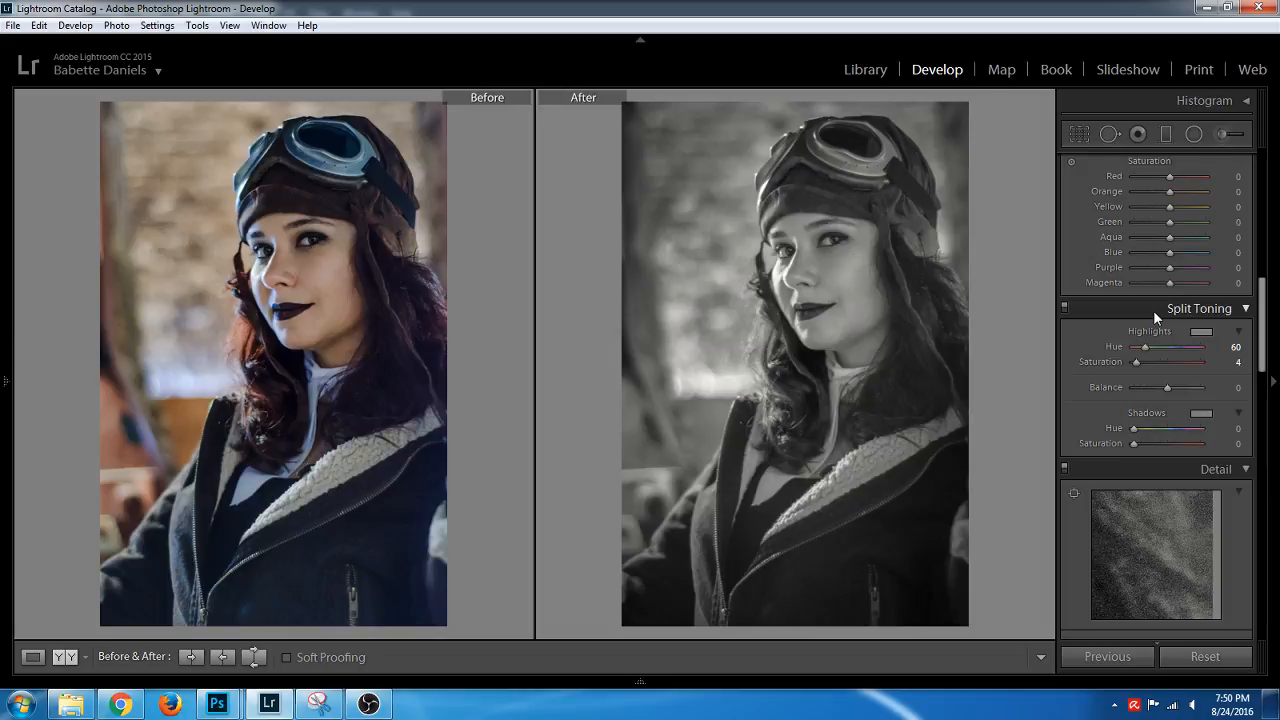
pyautogui.press('y')
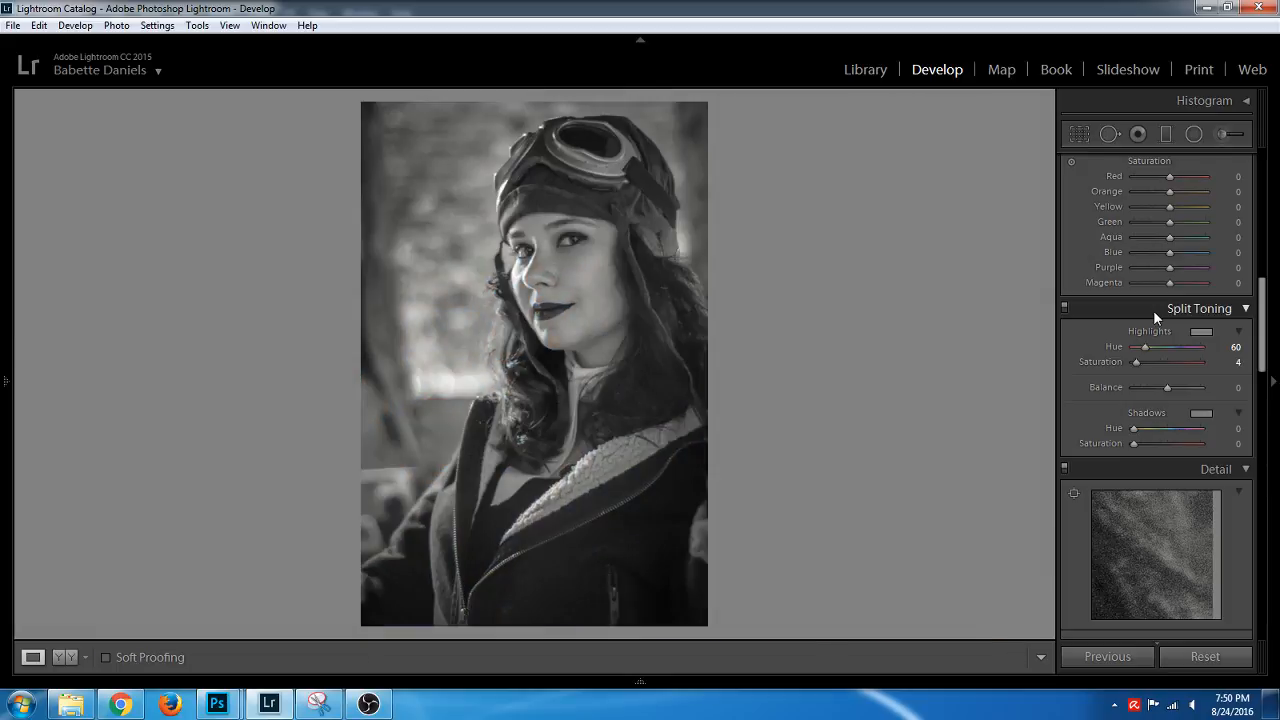
# Paint an adjustment brush mask over both of the woman's eyes with auto mask on and the mask overlay shown
pyautogui.click(563, 244)
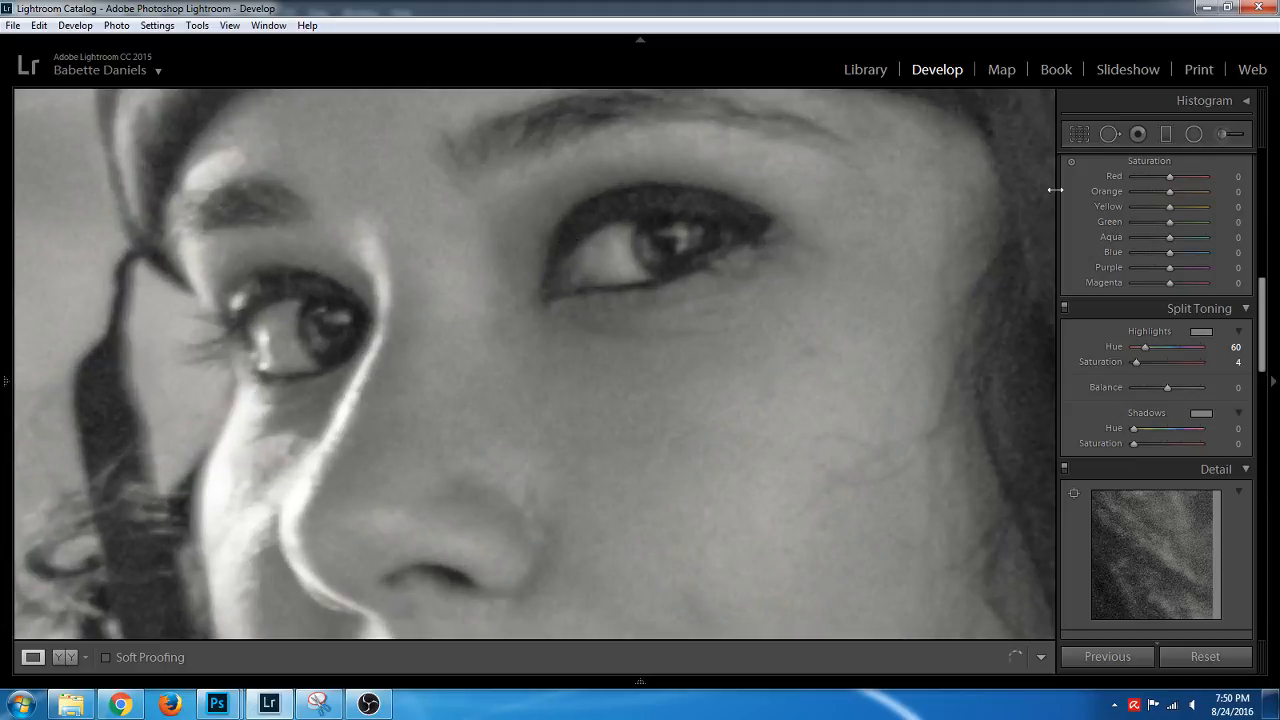
pyautogui.click(1224, 133)
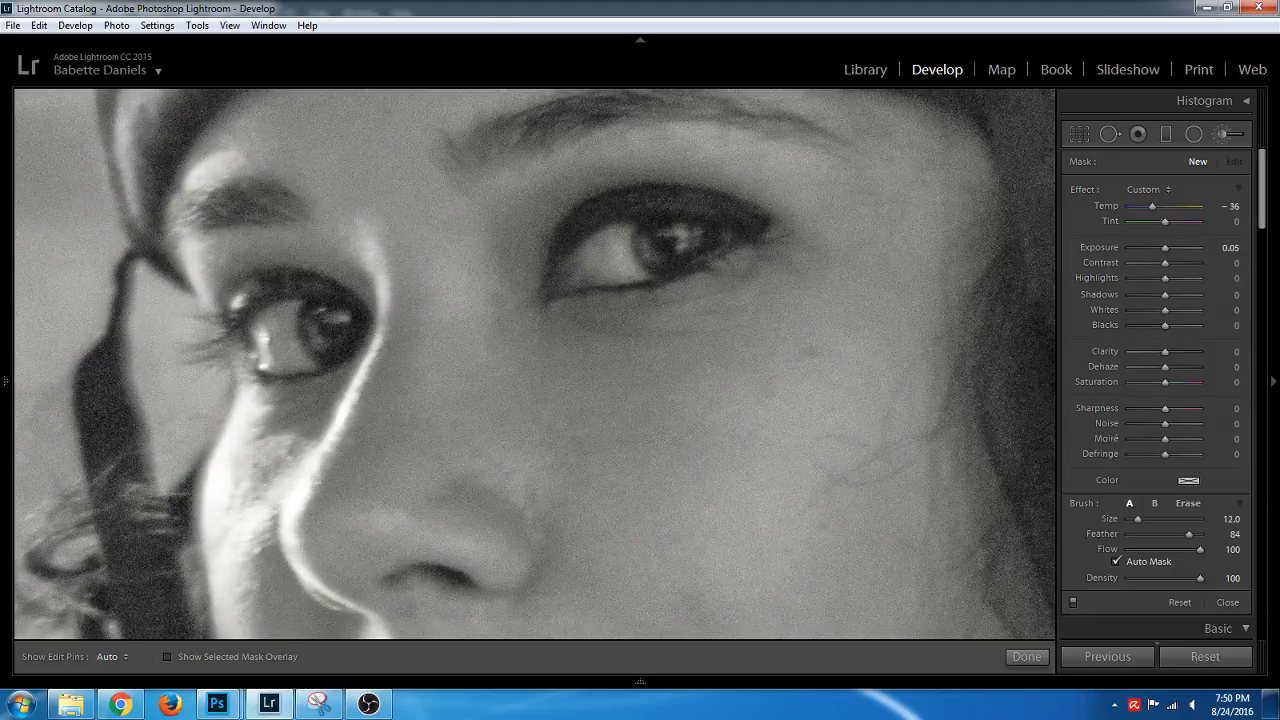
pyautogui.press('h')
pyautogui.press('h')
pyautogui.click(168, 656)
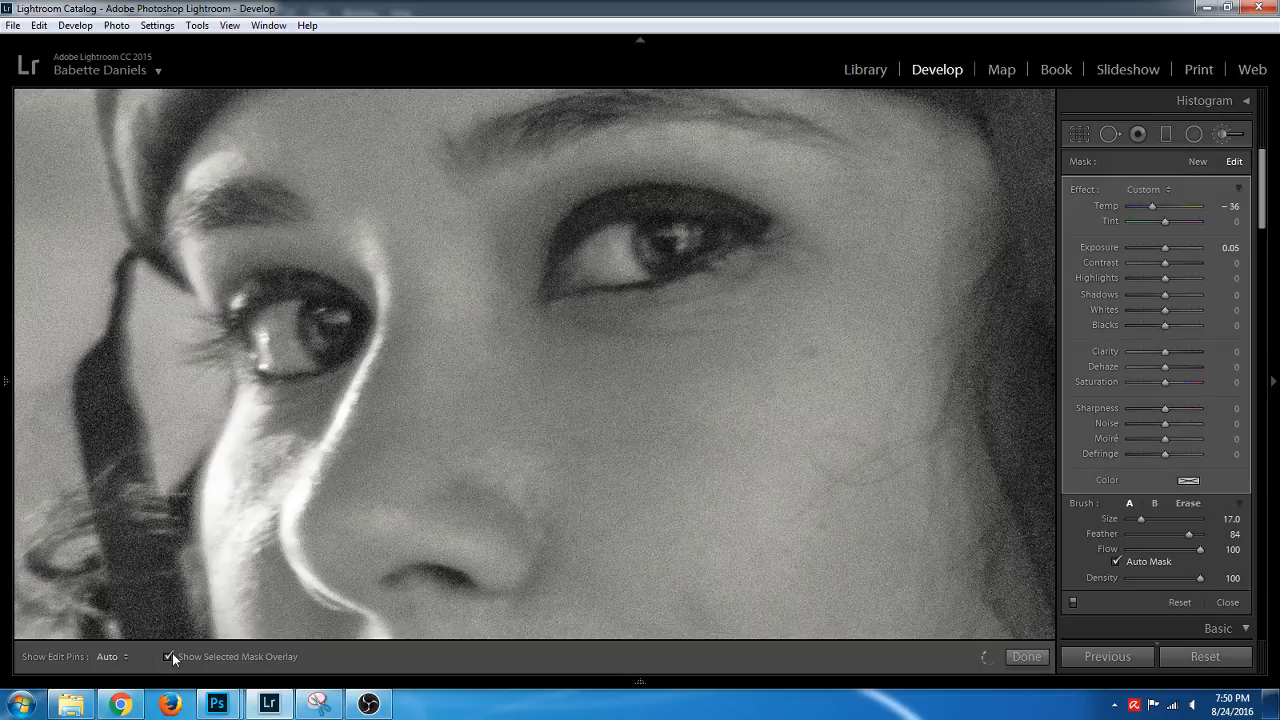
pyautogui.moveTo(652, 251)
pyautogui.mouseDown()
pyautogui.moveTo(669, 237)
pyautogui.moveTo(654, 245)
pyautogui.mouseUp()
pyautogui.click(653, 247)
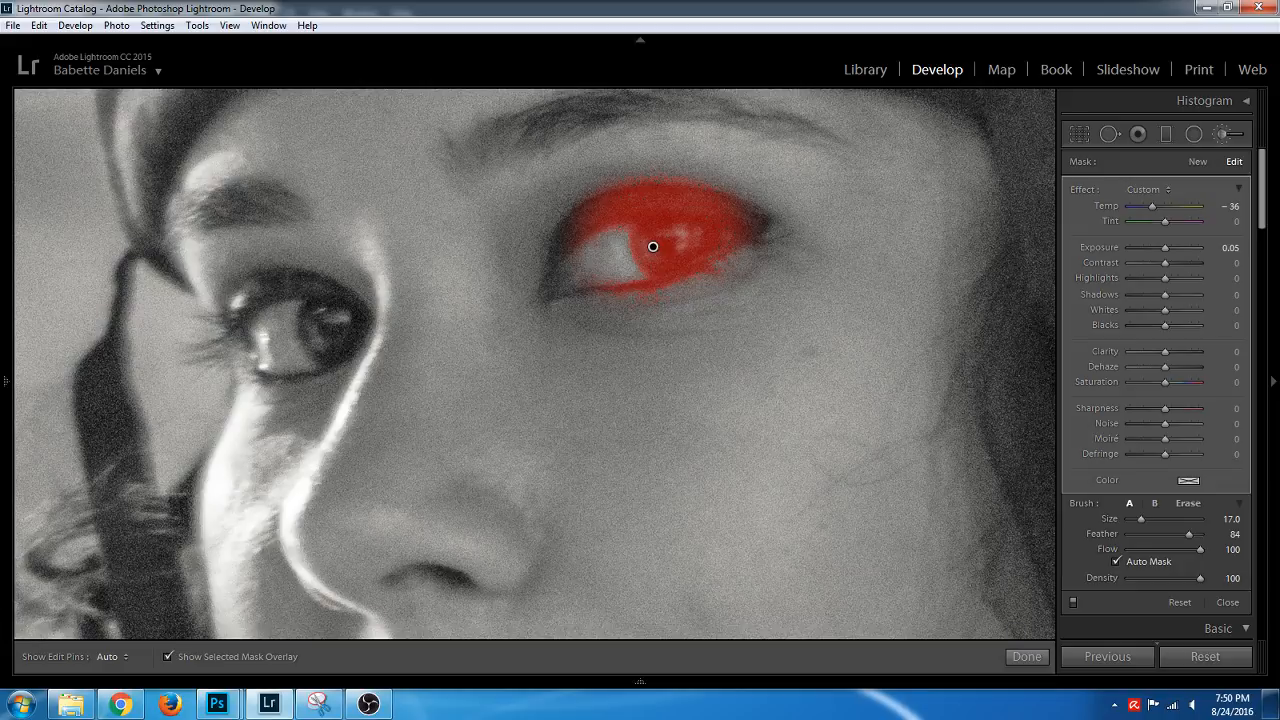
pyautogui.press('h')
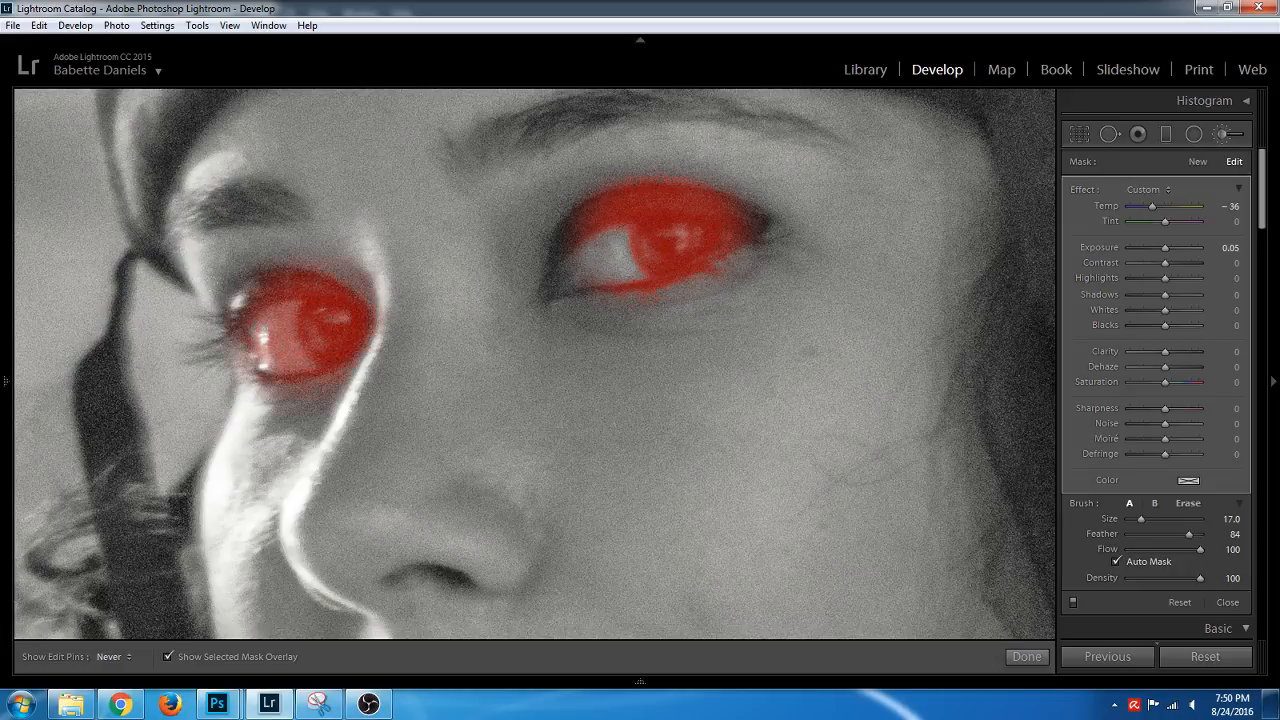
pyautogui.press('h')
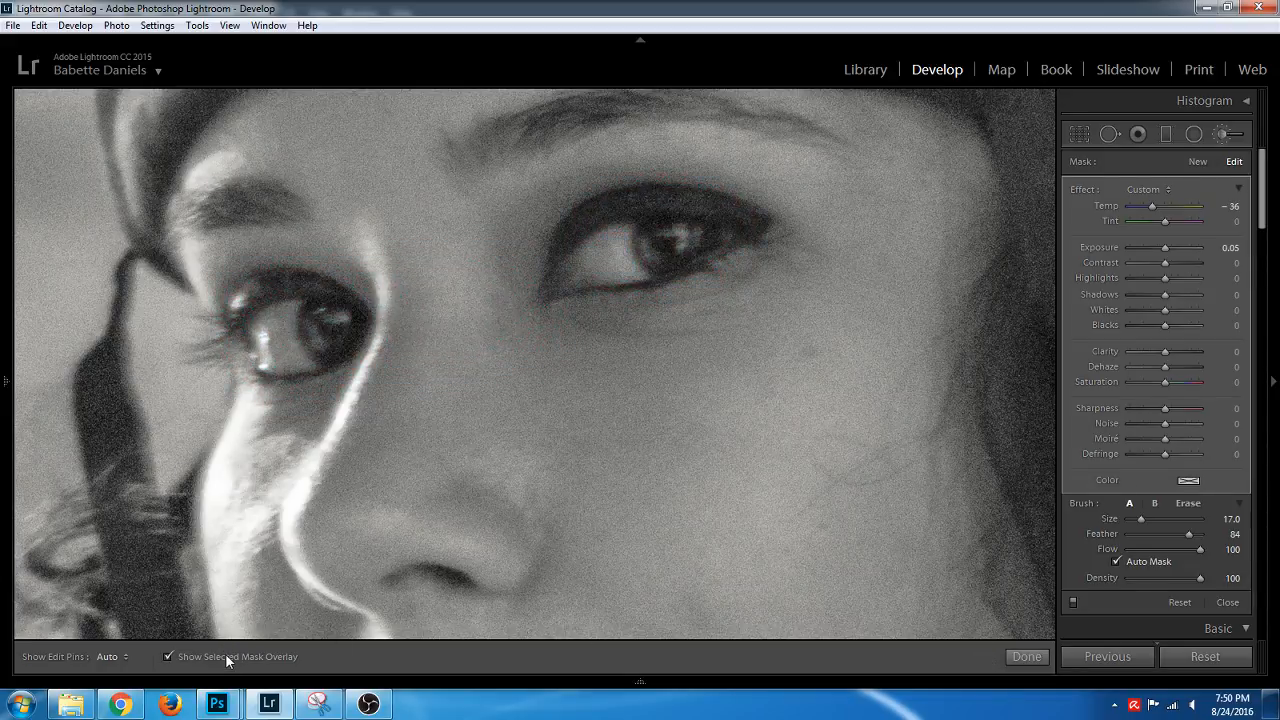
# Erase the brush mask that spilled across the bridge of the nose and hide the mask overlay
pyautogui.press('alt')
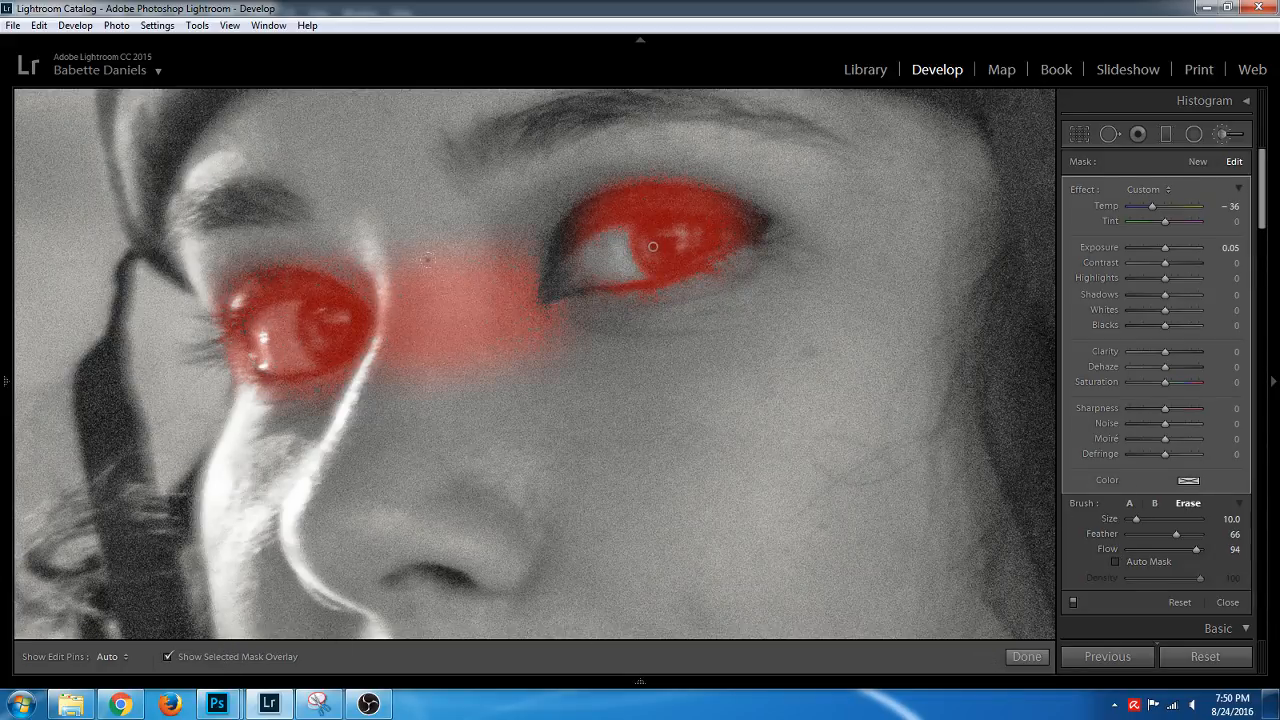
pyautogui.press('h')
pyautogui.moveTo(362, 334); pyautogui.dragTo(404, 270)
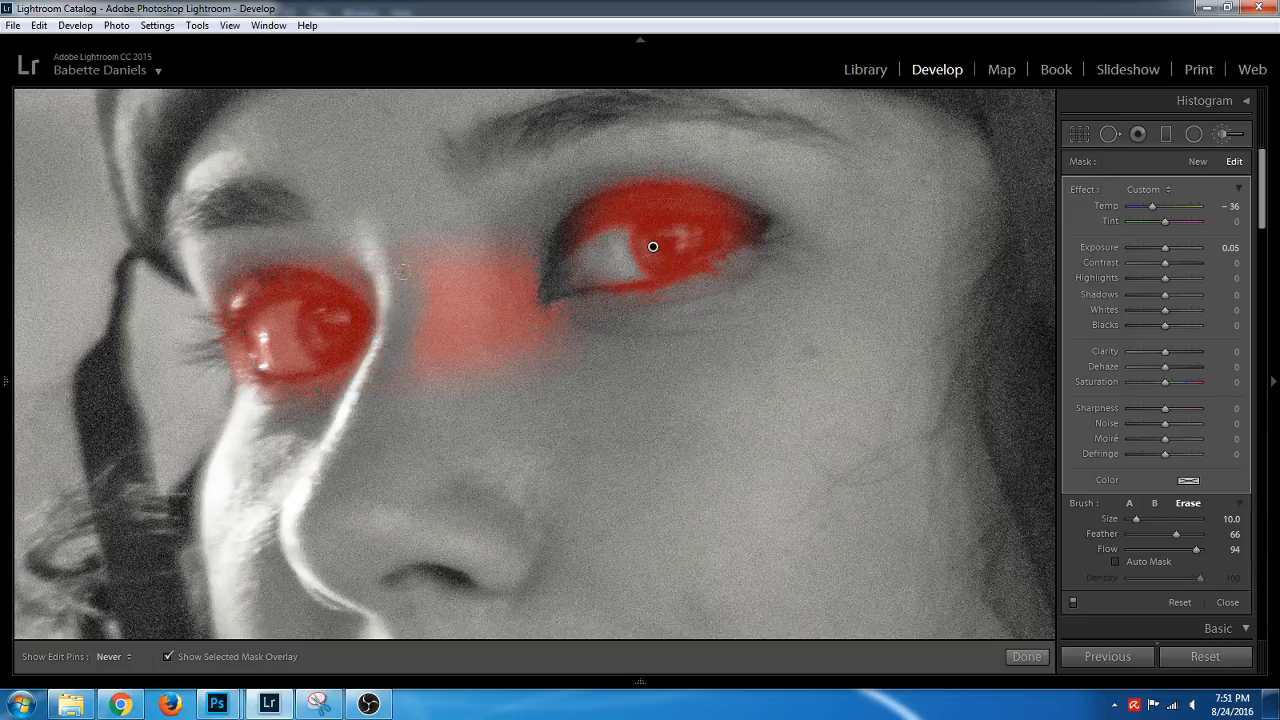
pyautogui.moveTo(512, 296); pyautogui.dragTo(435, 305)
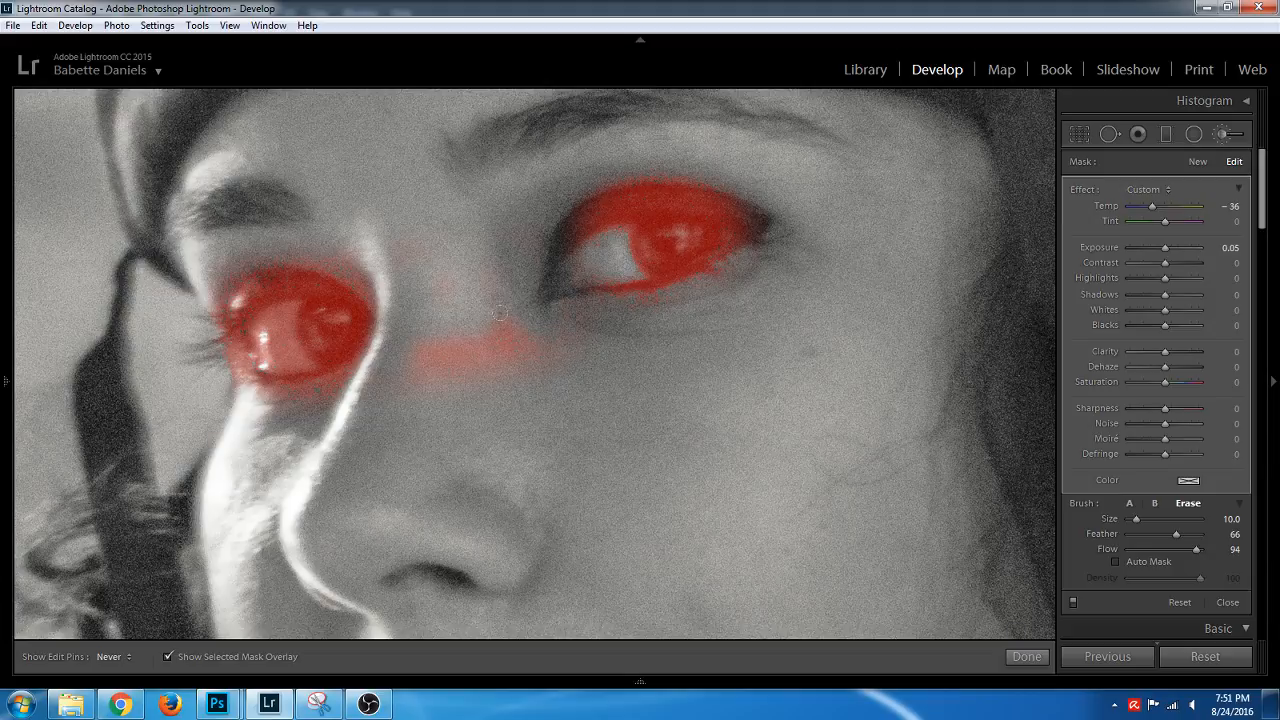
pyautogui.moveTo(499, 334); pyautogui.dragTo(429, 343)
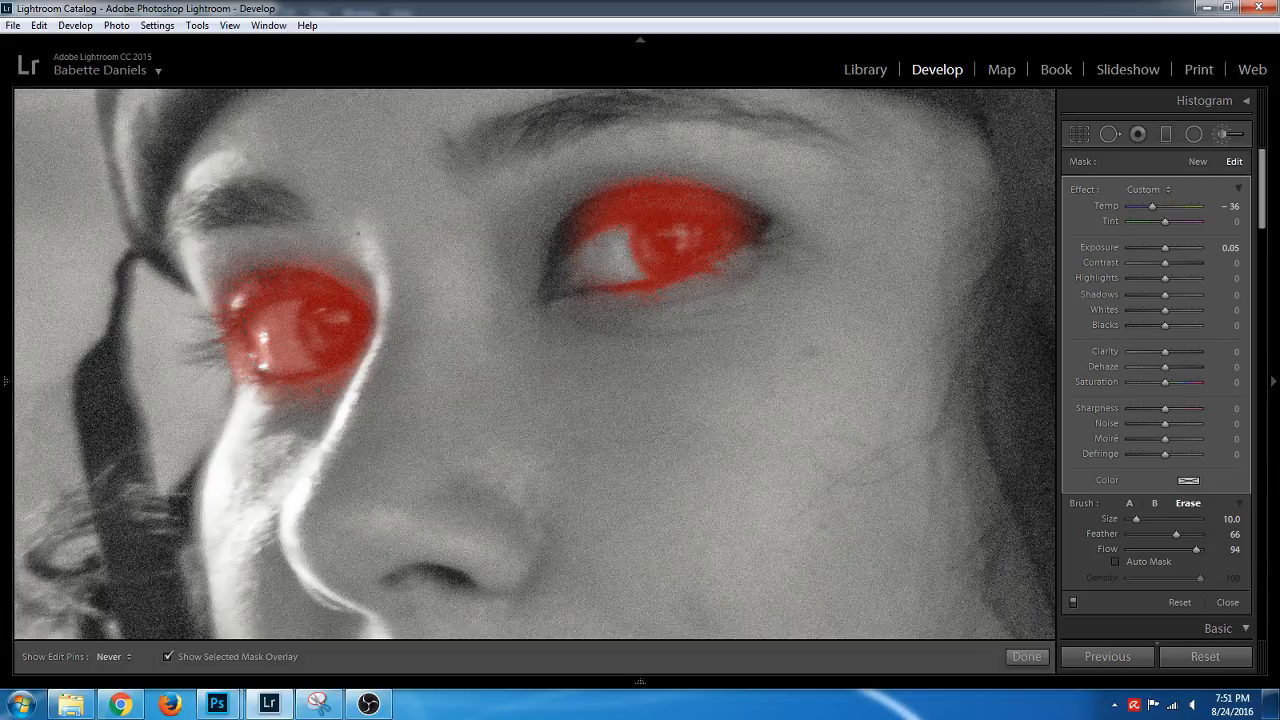
pyautogui.press('h')
pyautogui.press('o')
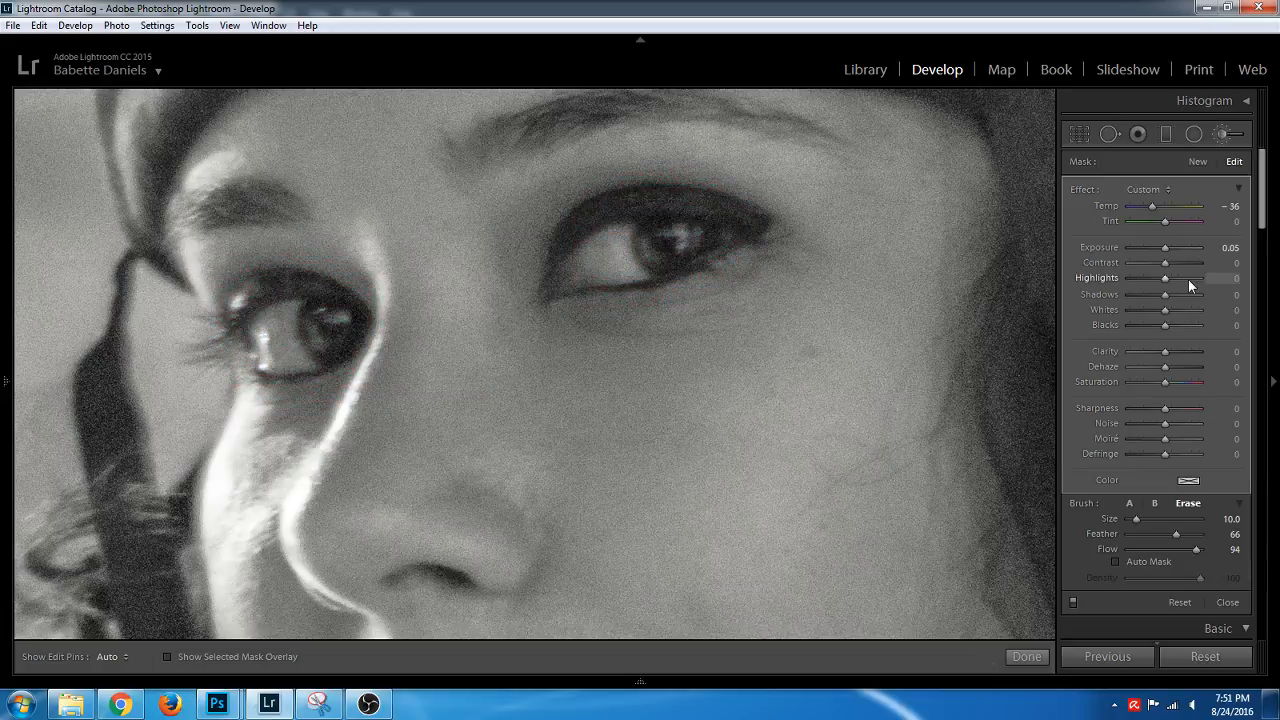
# Set the eye brush adjustment to contrast 56, highlights 54 and shadows 100, and return to the full image
pyautogui.click(1188, 279)
pyautogui.moveTo(1186, 278); pyautogui.dragTo(1182, 285)
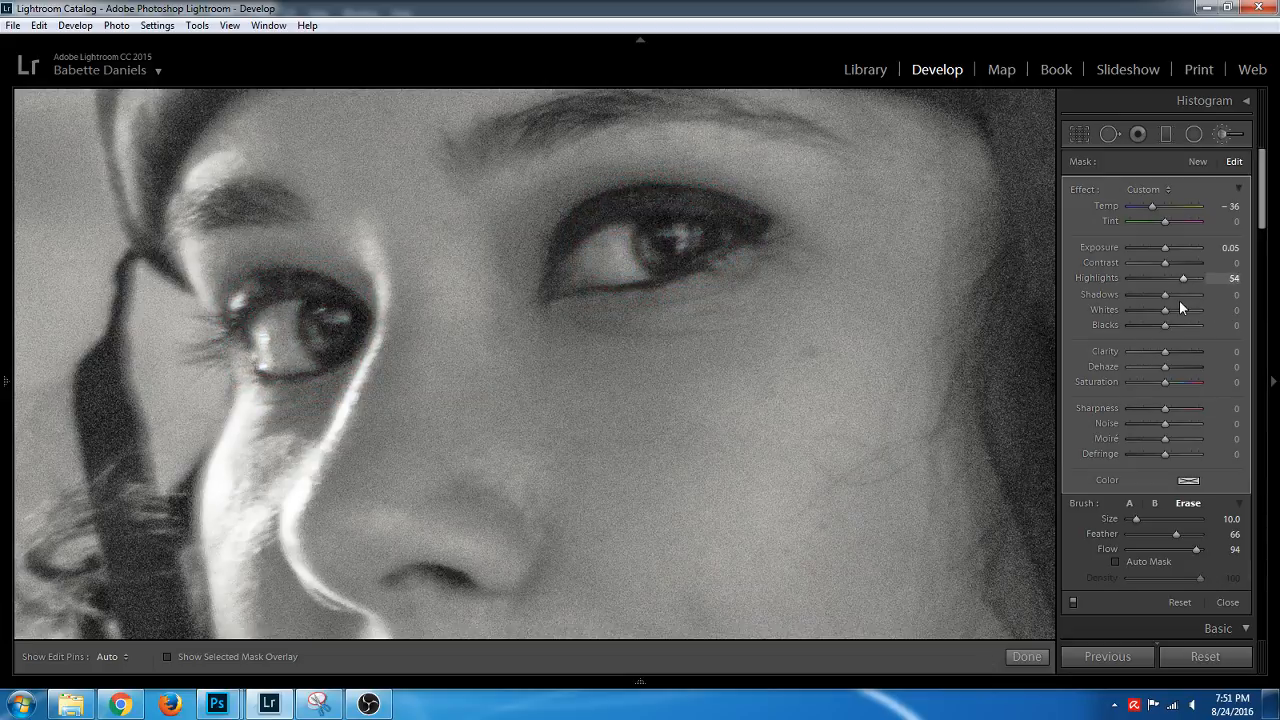
pyautogui.click(1177, 262)
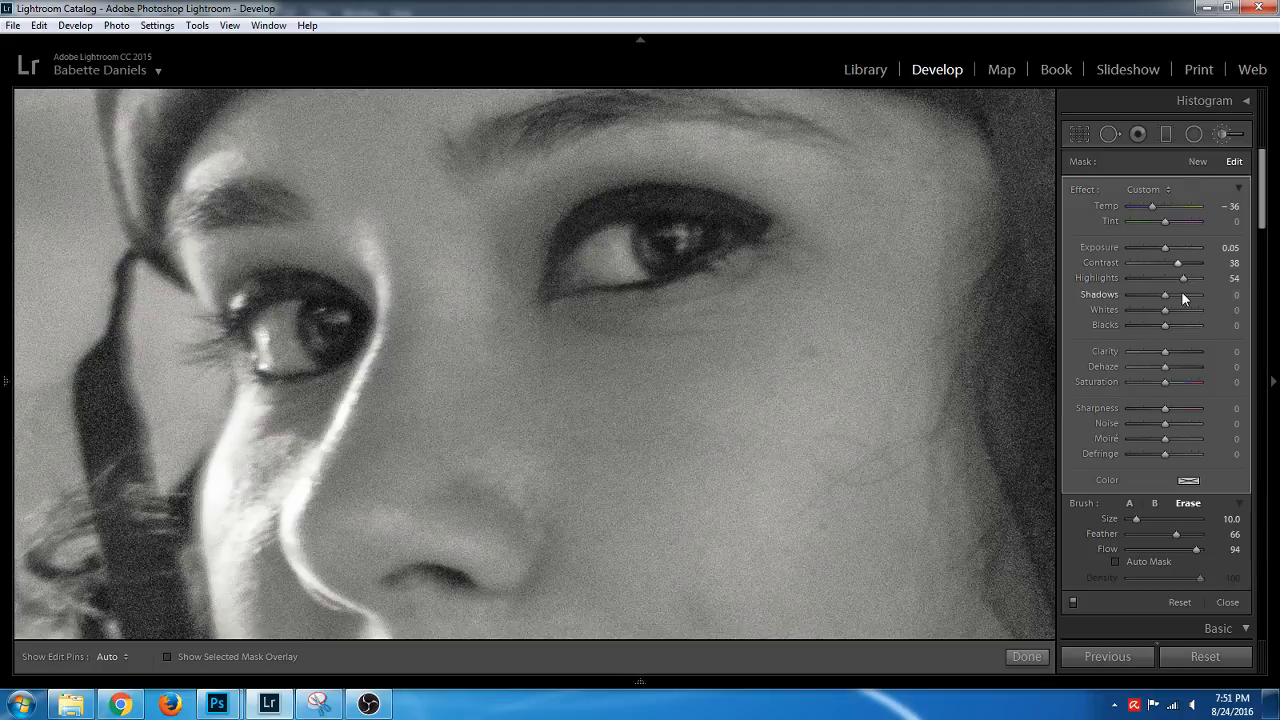
pyautogui.click(1189, 295)
pyautogui.moveTo(1197, 296); pyautogui.dragTo(1200, 296)
pyautogui.click(1184, 264)
pyautogui.press('z')
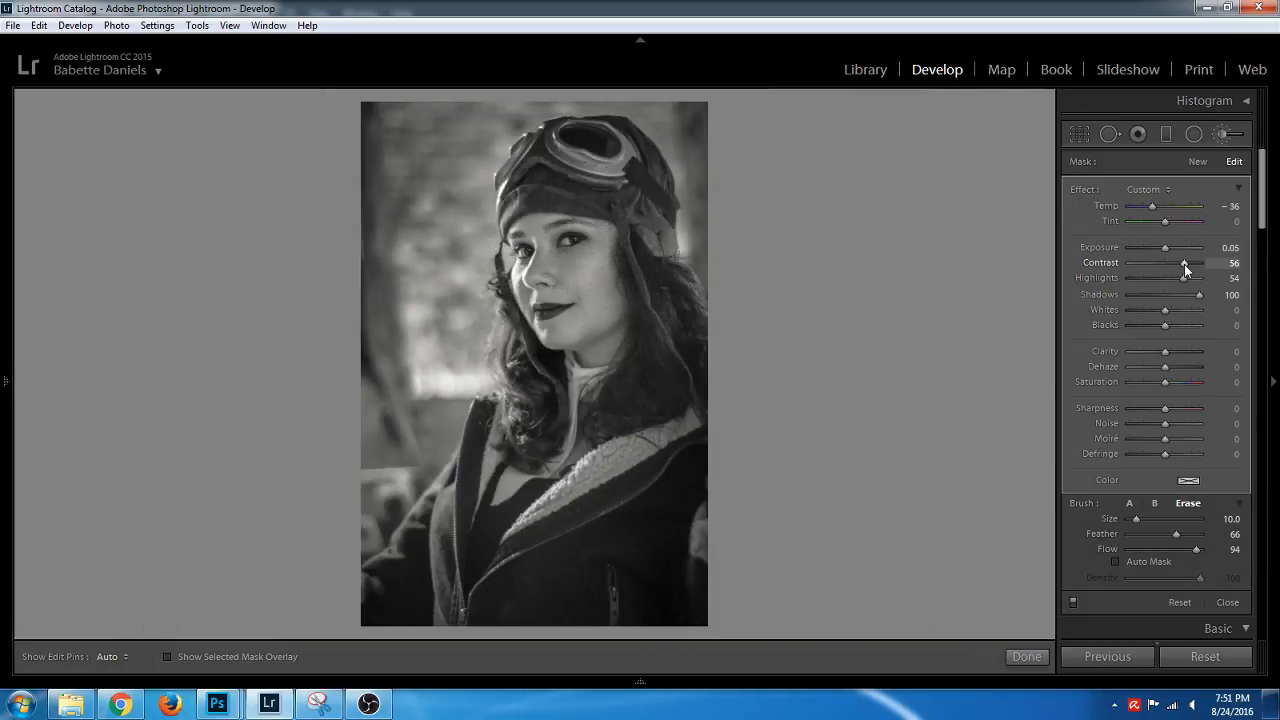
# Compare the Move Adjustment Brush history state with the latest contrast adjustment to judge the change to the eyes
pyautogui.moveTo(4, 230)
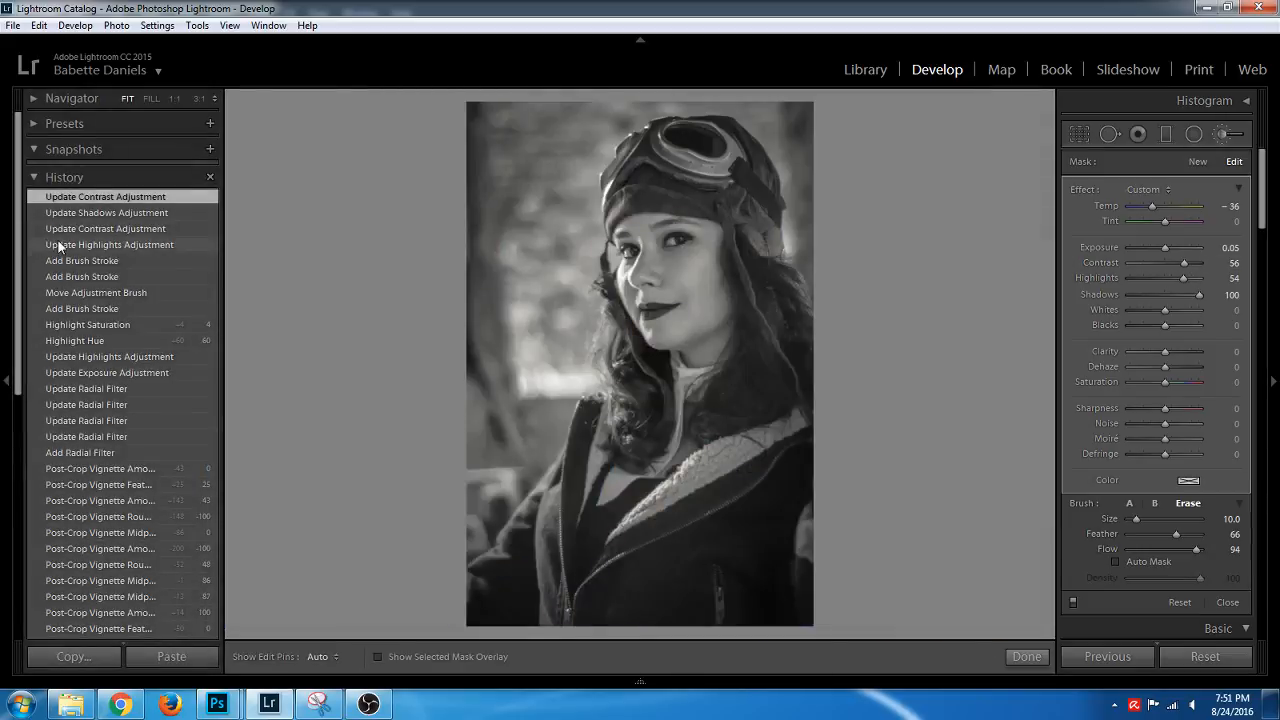
pyautogui.click(138, 294)
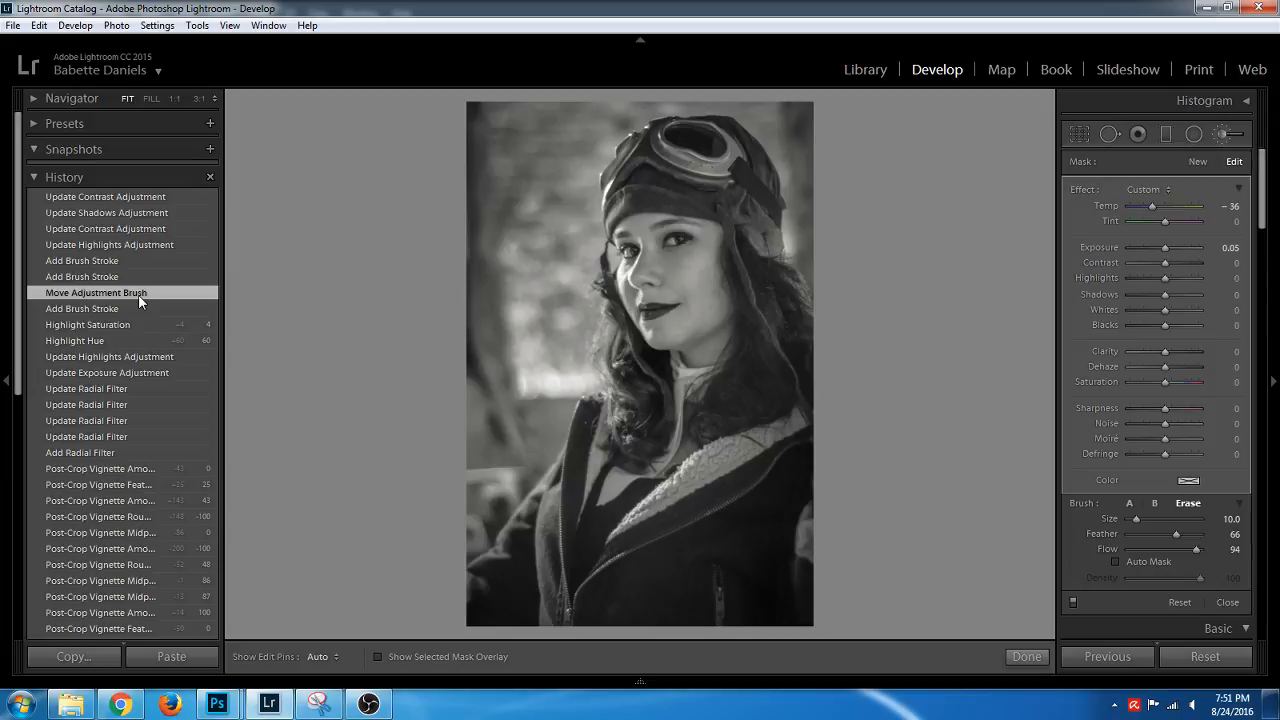
pyautogui.click(133, 197)
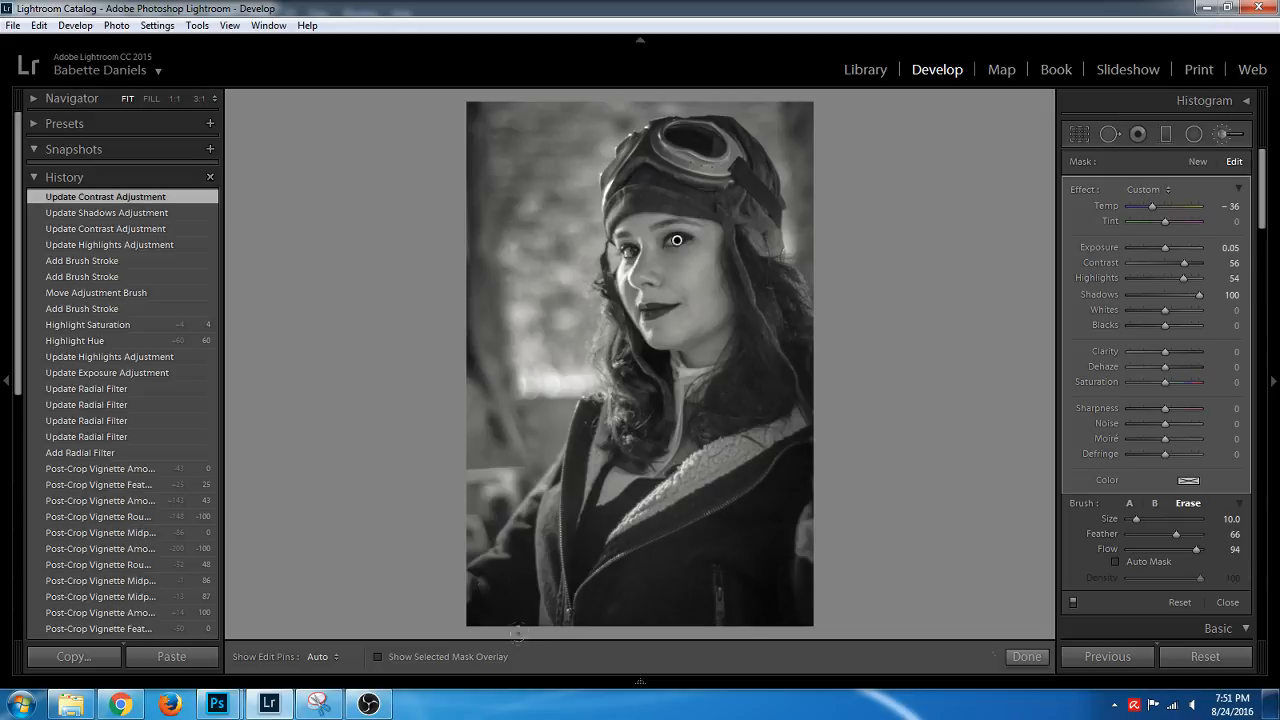
# Select the color version of the aviator portrait in the filmstrip and flag it as a pick
pyautogui.click(537, 683)
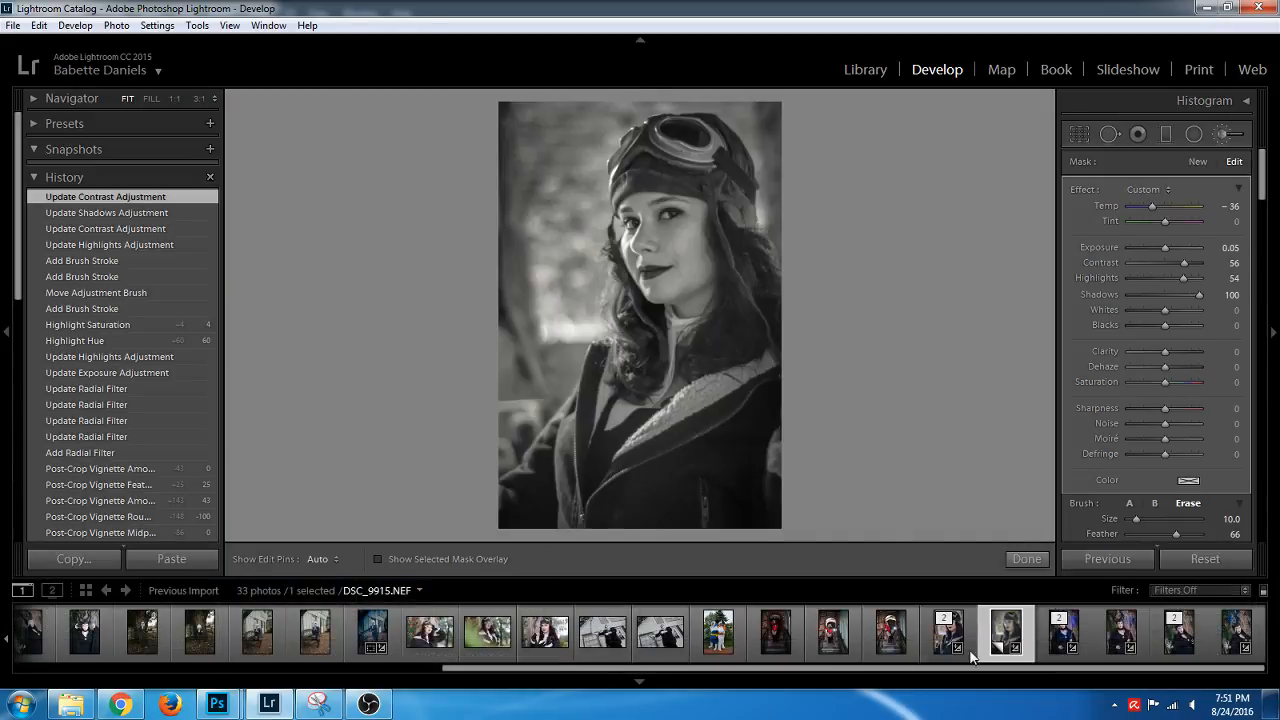
pyautogui.click(943, 645)
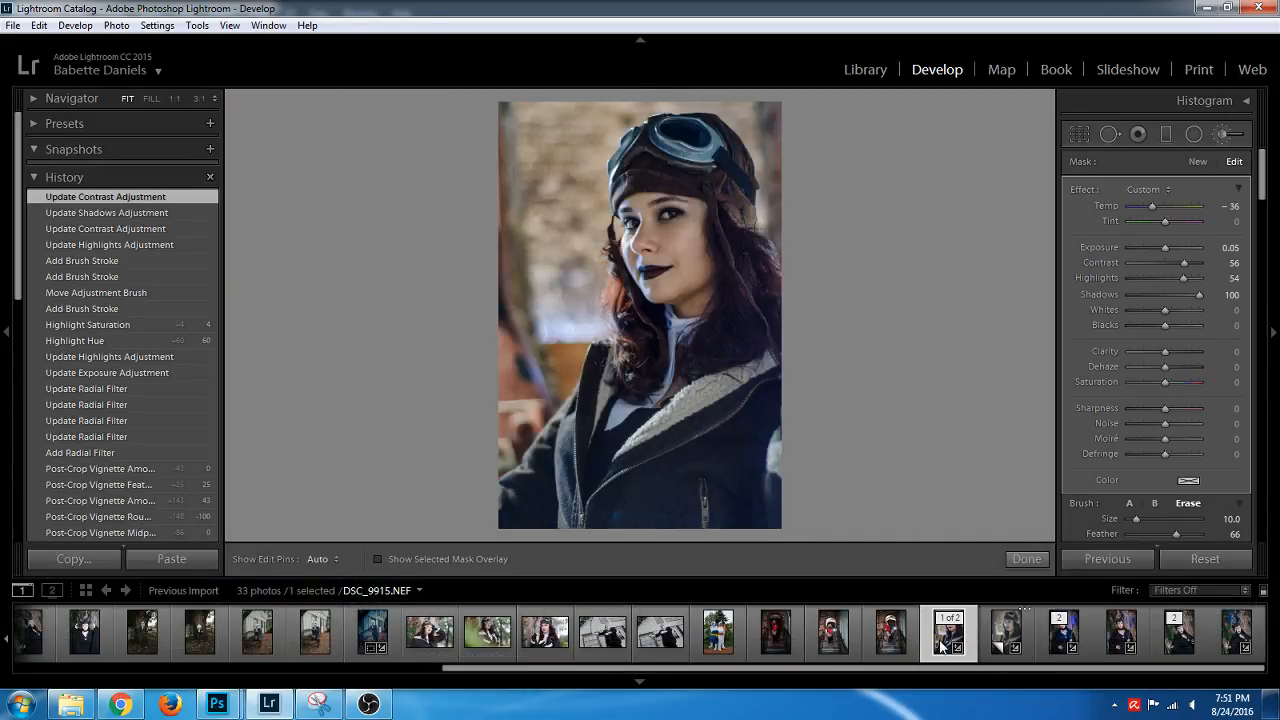
pyautogui.rightClick(943, 645)
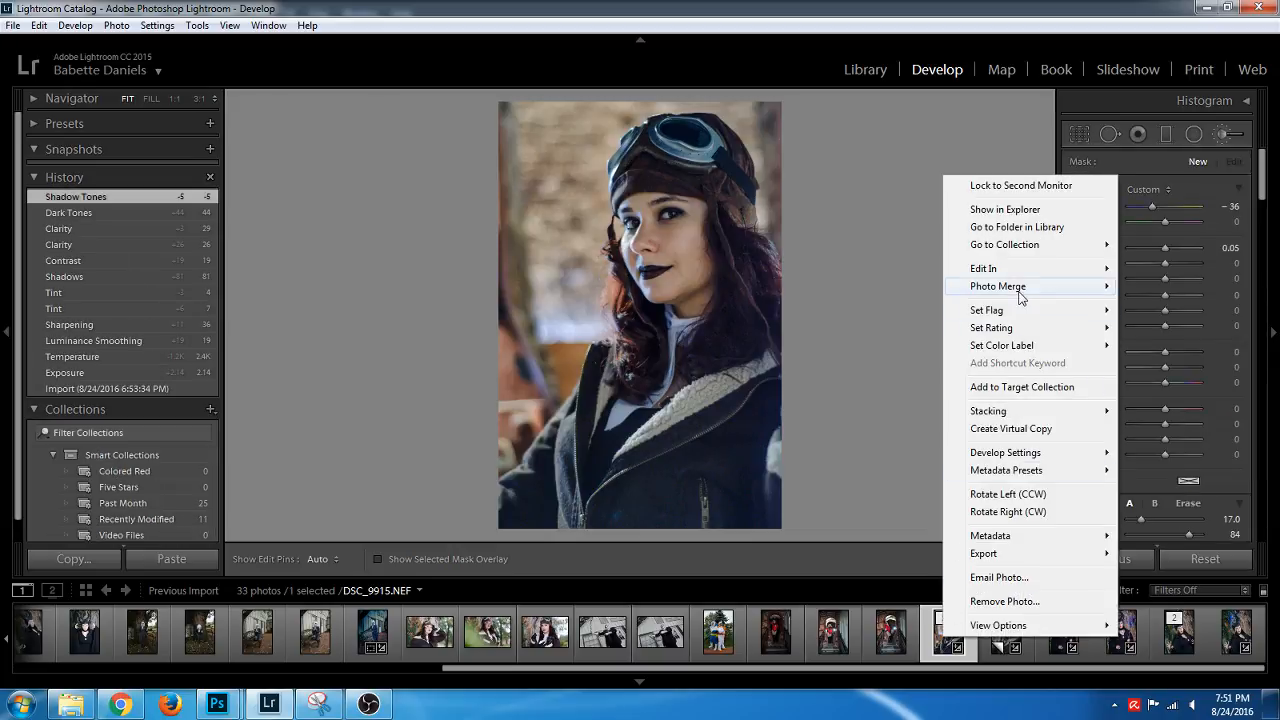
pyautogui.moveTo(1017, 316)
pyautogui.click(1157, 310)
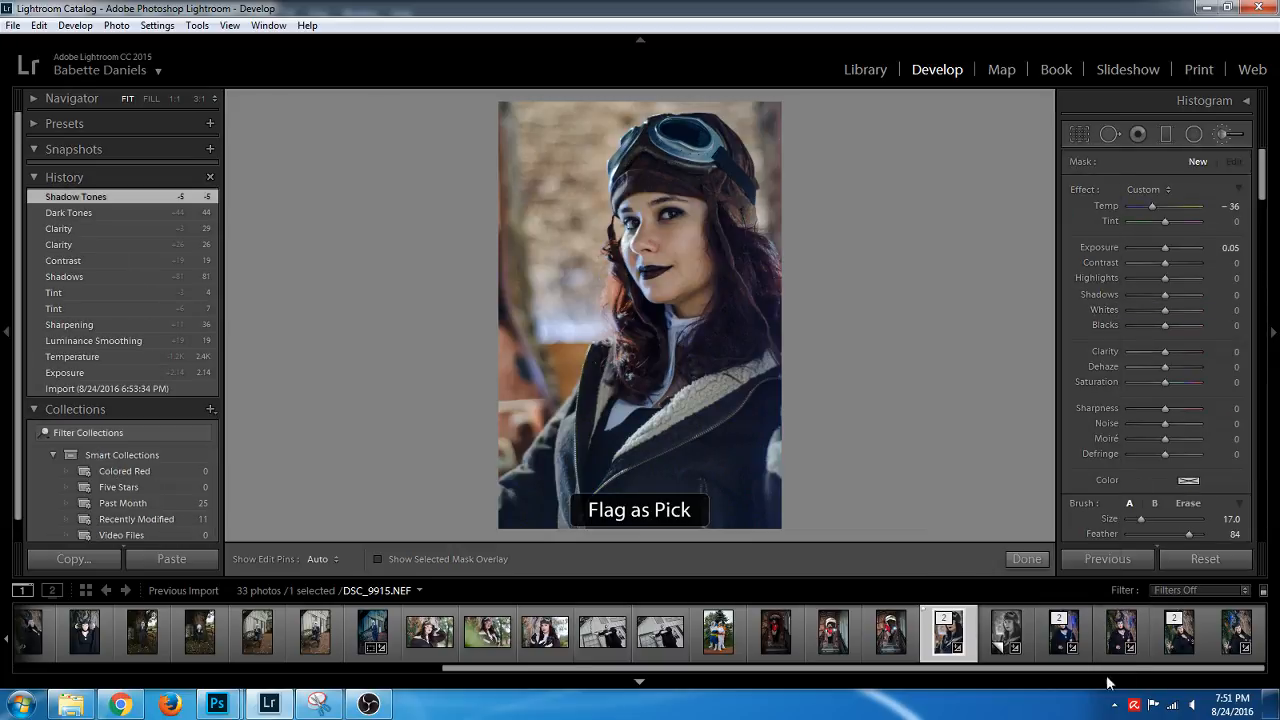
# Select the photo of the couple outside the Comic Fusion shop and reset all of its develop settings
pyautogui.moveTo(1072, 670); pyautogui.dragTo(950, 692)
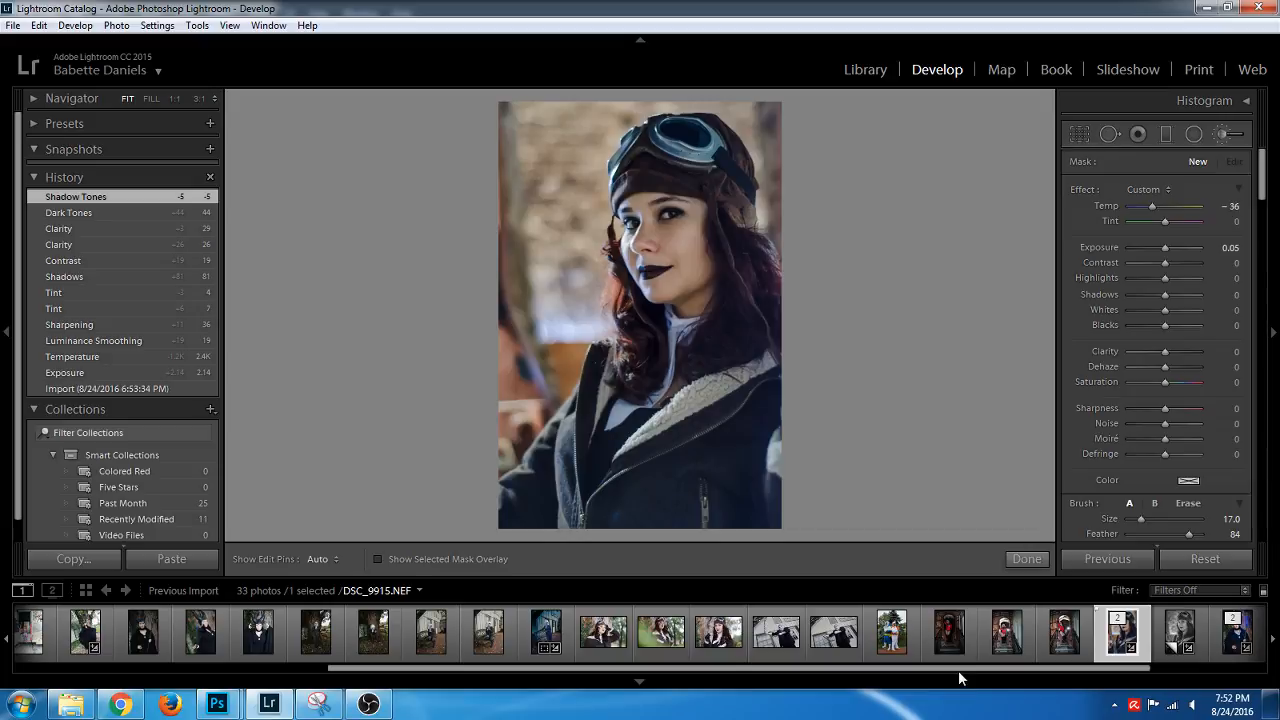
pyautogui.moveTo(958, 670); pyautogui.dragTo(533, 685)
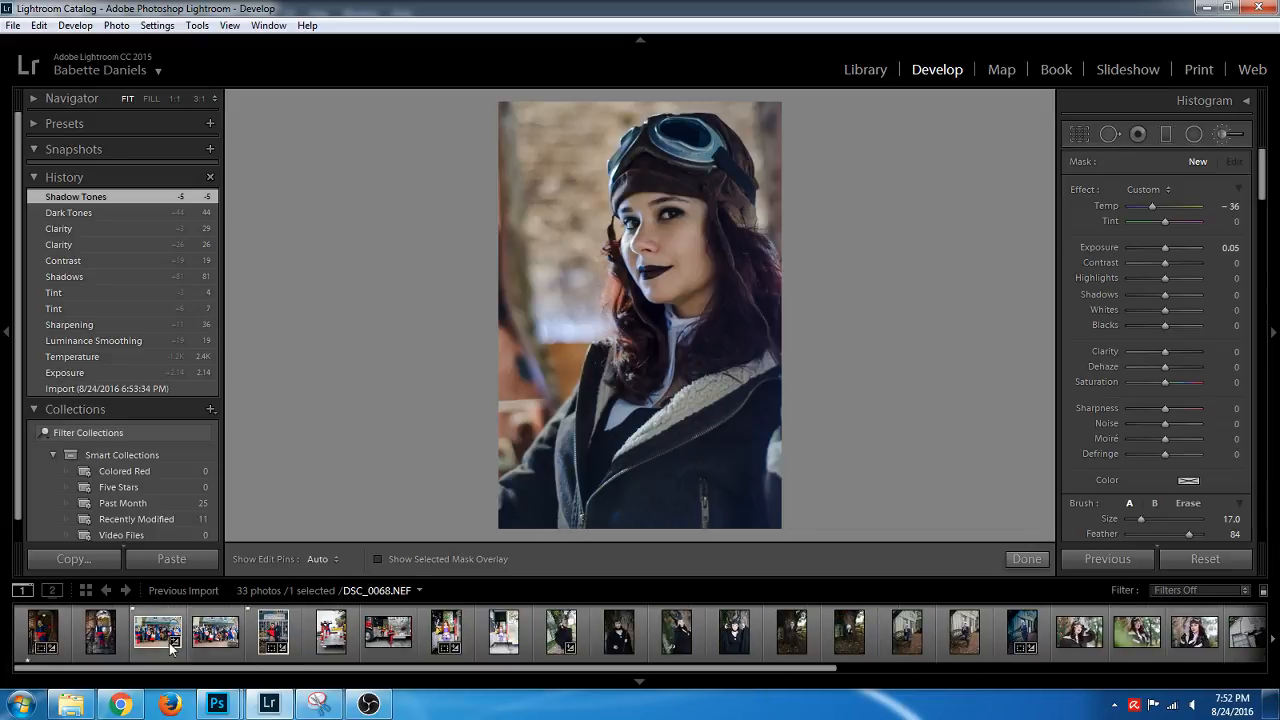
pyautogui.click(263, 633)
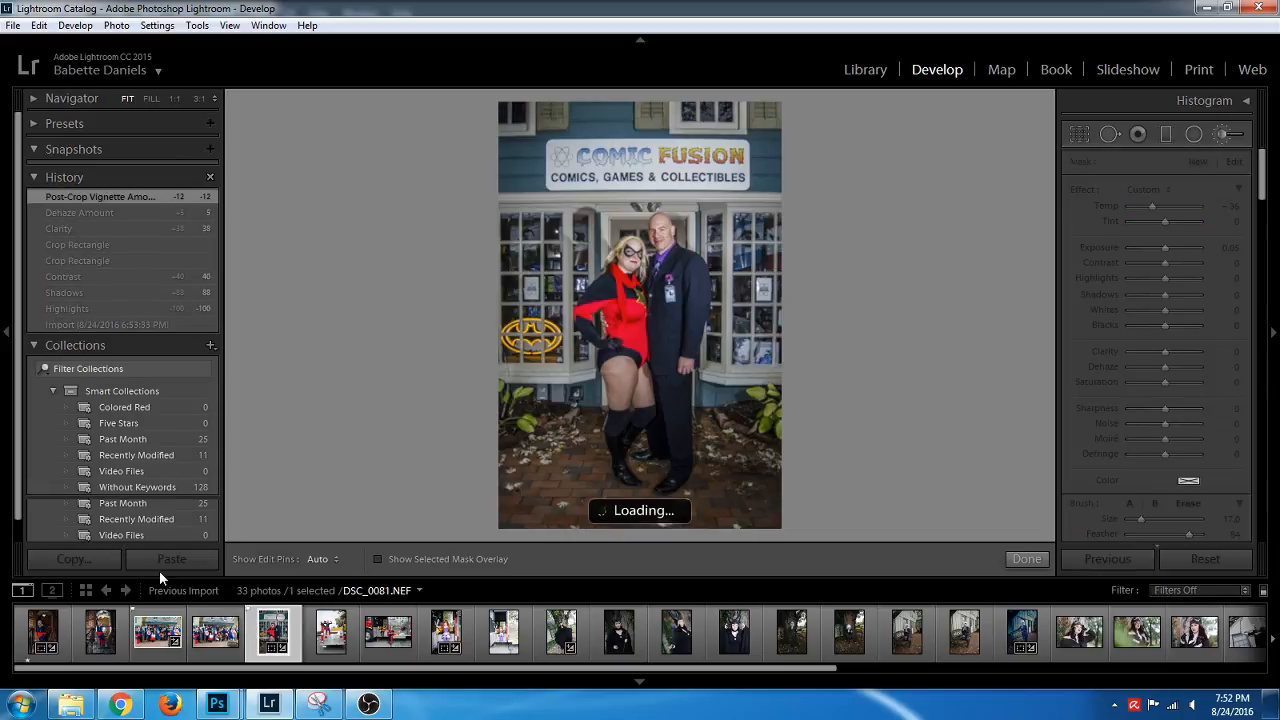
pyautogui.click(1186, 556)
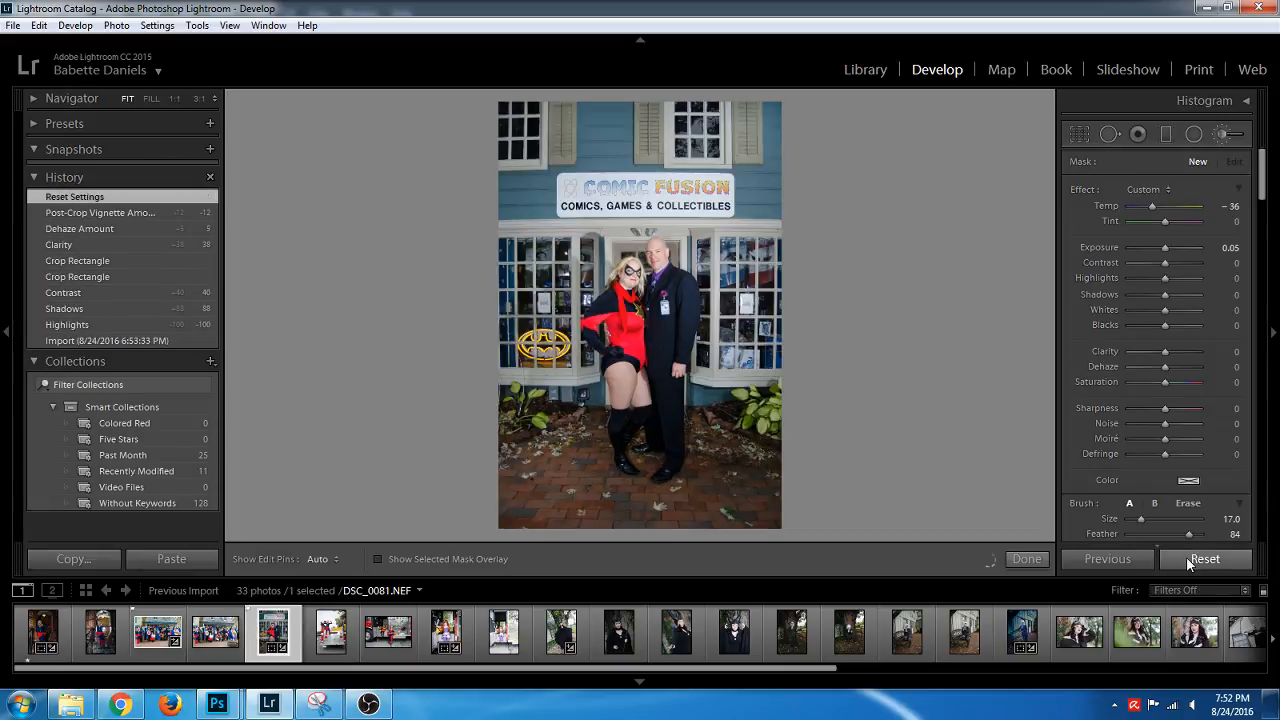
# Hide the filmstrip, then remove chromatic aberration and enable lens profile corrections on the couple's photo
pyautogui.click(792, 681)
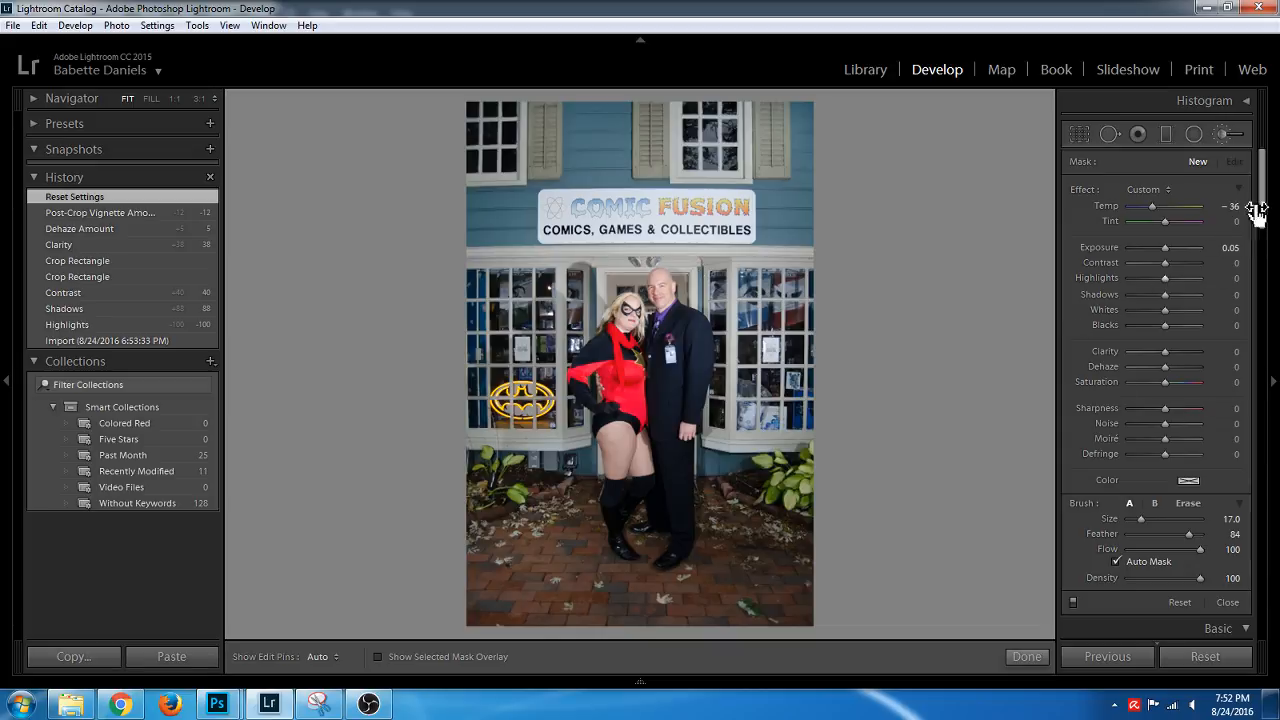
pyautogui.moveTo(1259, 205)
pyautogui.mouseDown()
pyautogui.moveTo(1240, 611)
pyautogui.moveTo(1240, 535)
pyautogui.moveTo(1236, 549)
pyautogui.mouseUp()
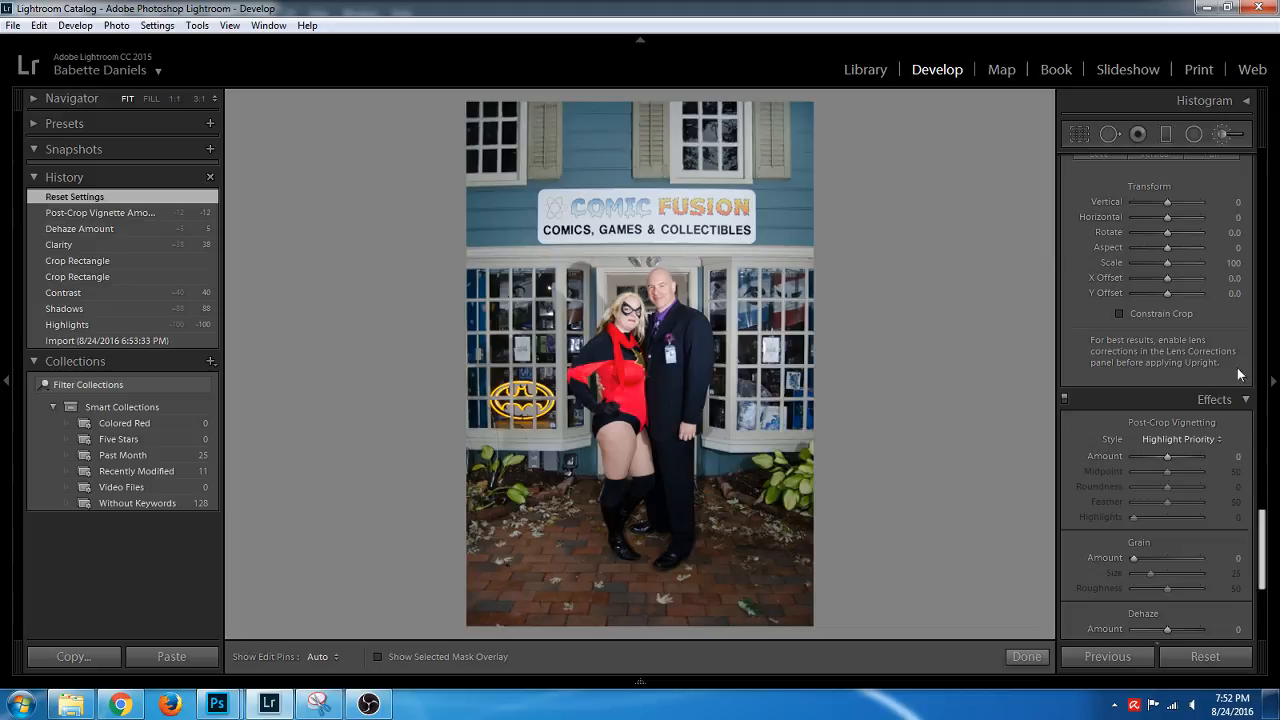
pyautogui.scroll(10, 1158, 455)
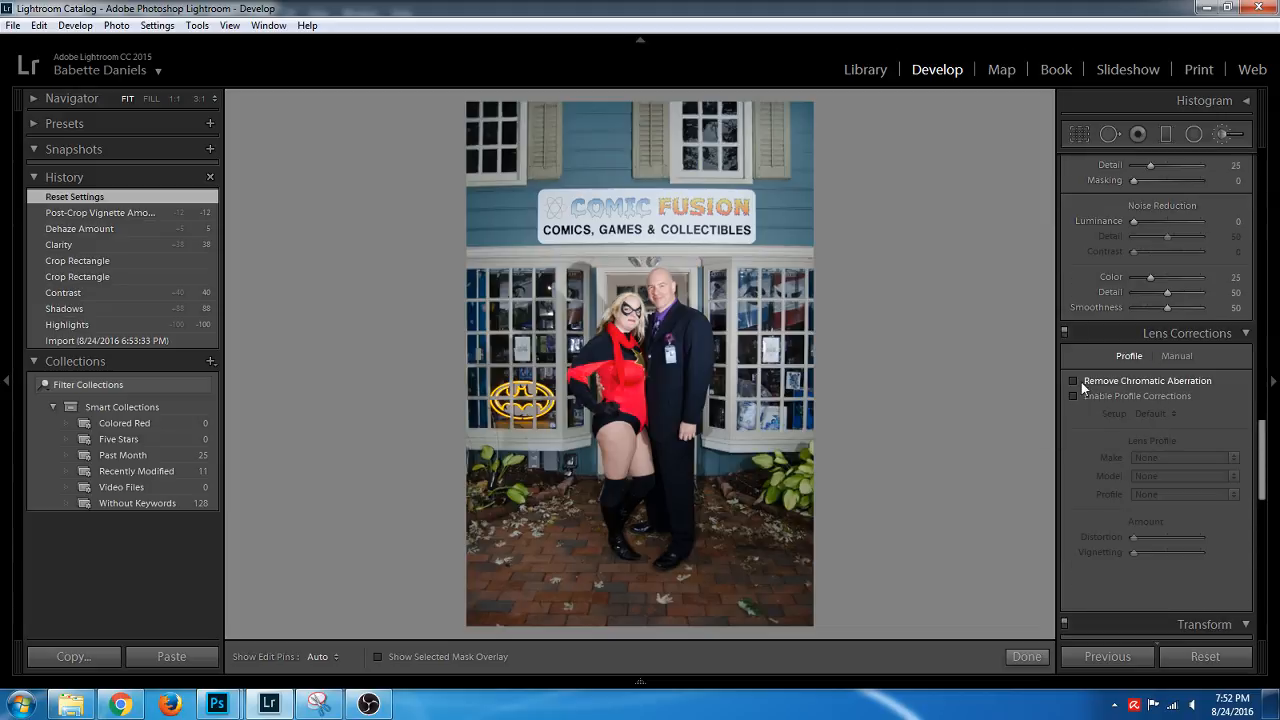
pyautogui.click(1074, 381)
pyautogui.click(1073, 396)
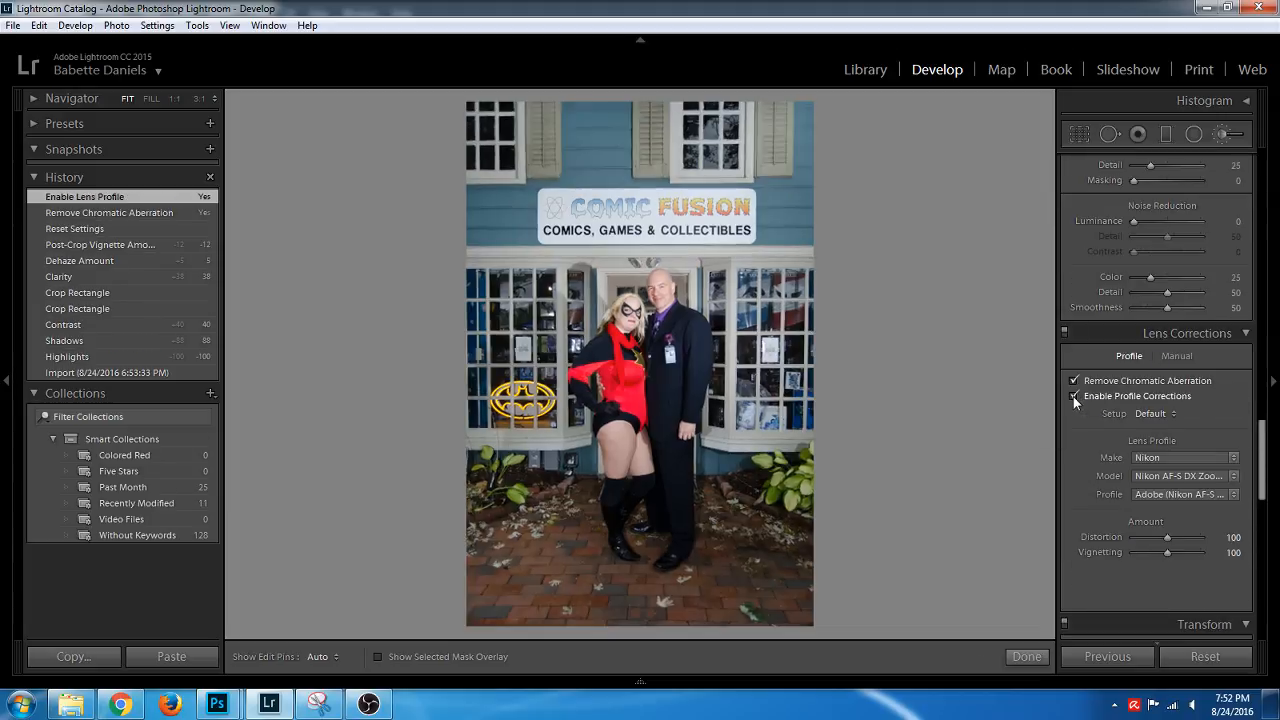
# Crop the photo more tightly around the couple at the original aspect ratio, keeping the shop sign in frame
pyautogui.click(1079, 134)
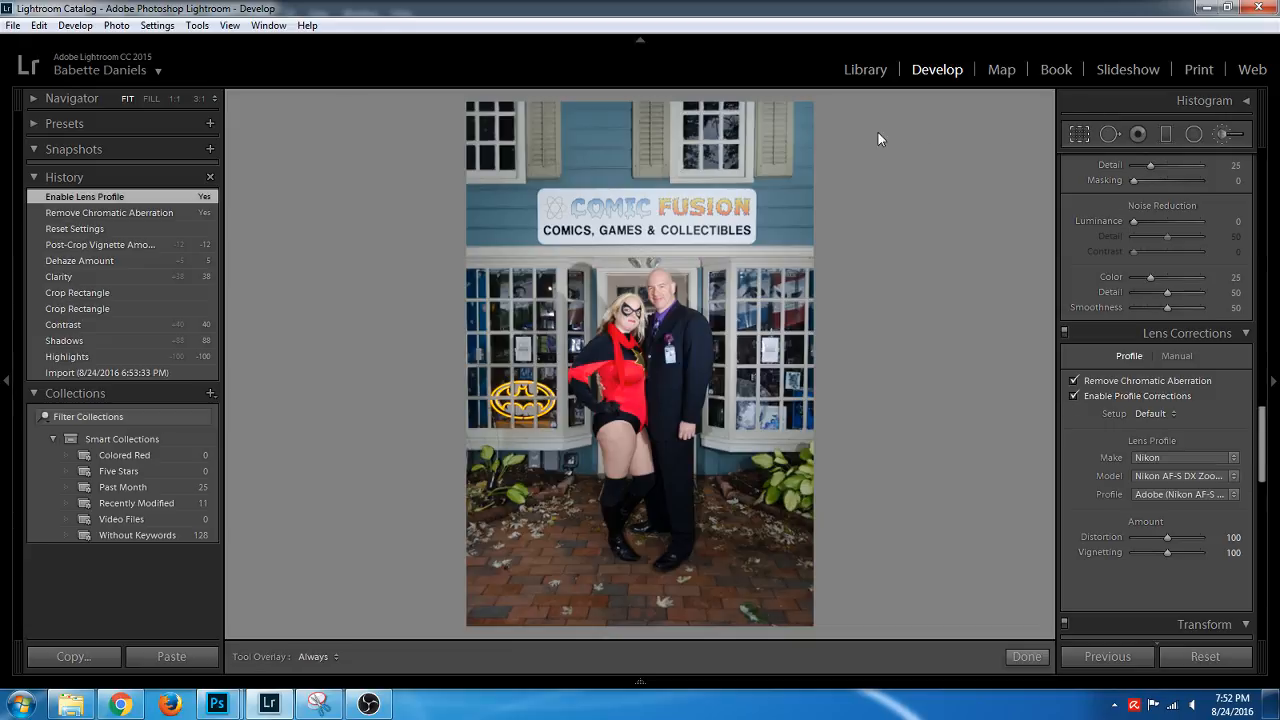
pyautogui.moveTo(807, 116)
pyautogui.mouseDown()
pyautogui.moveTo(817, 103)
pyautogui.moveTo(797, 134)
pyautogui.mouseUp()
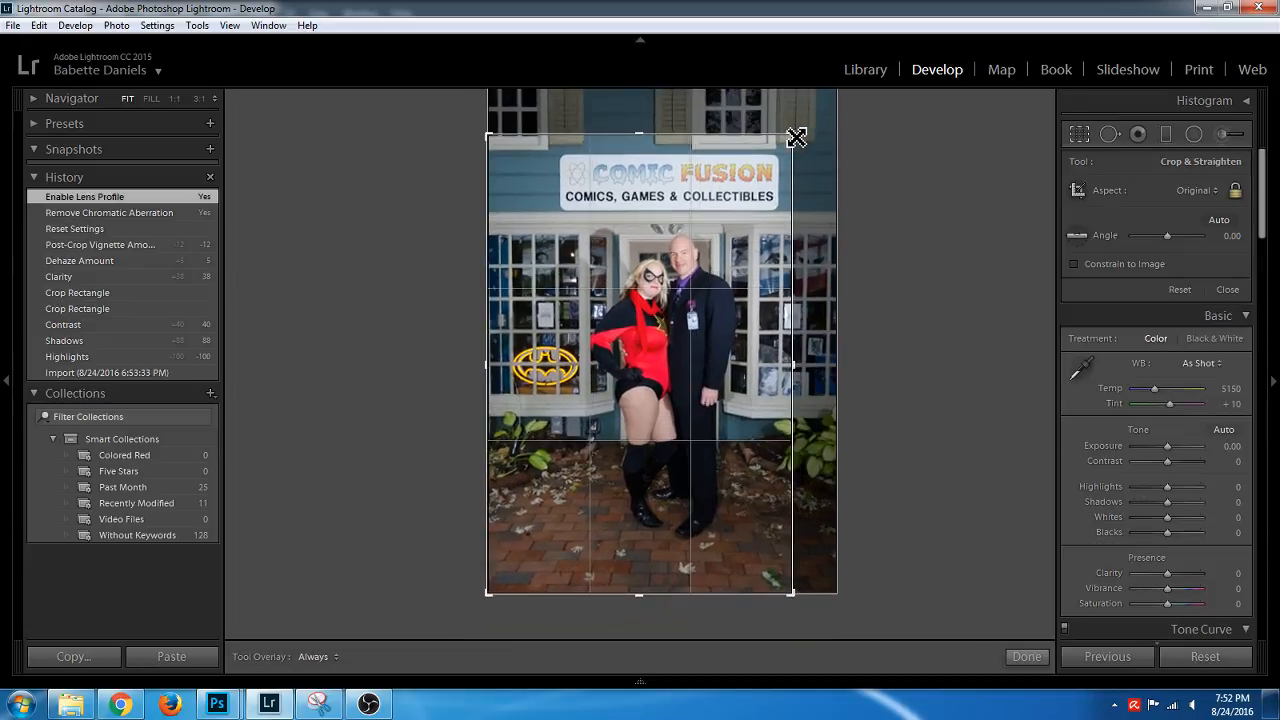
pyautogui.moveTo(732, 236); pyautogui.dragTo(690, 268)
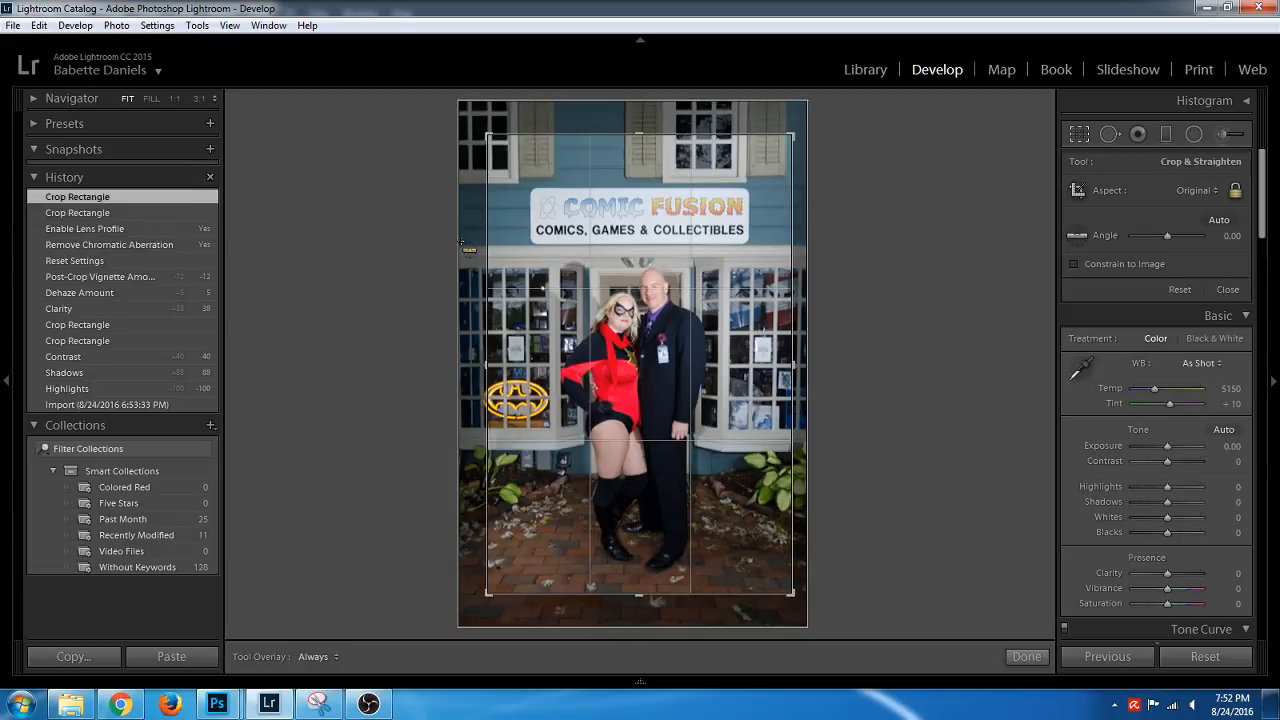
pyautogui.moveTo(464, 245); pyautogui.dragTo(808, 250)
pyautogui.press('r')
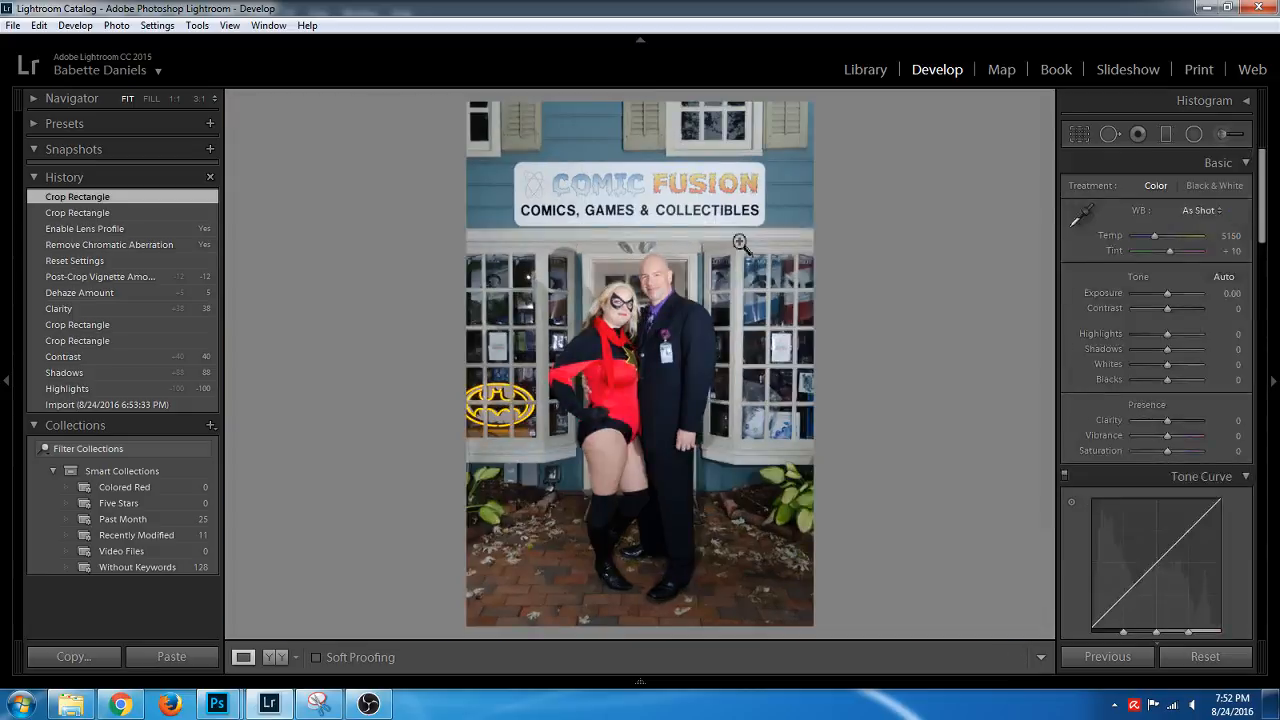
# Set the couple's photo to highlights -100, shadows +48 and contrast +48
pyautogui.click(1139, 334)
pyautogui.moveTo(1139, 334); pyautogui.dragTo(1184, 352)
pyautogui.moveTo(1178, 308); pyautogui.dragTo(1184, 311)
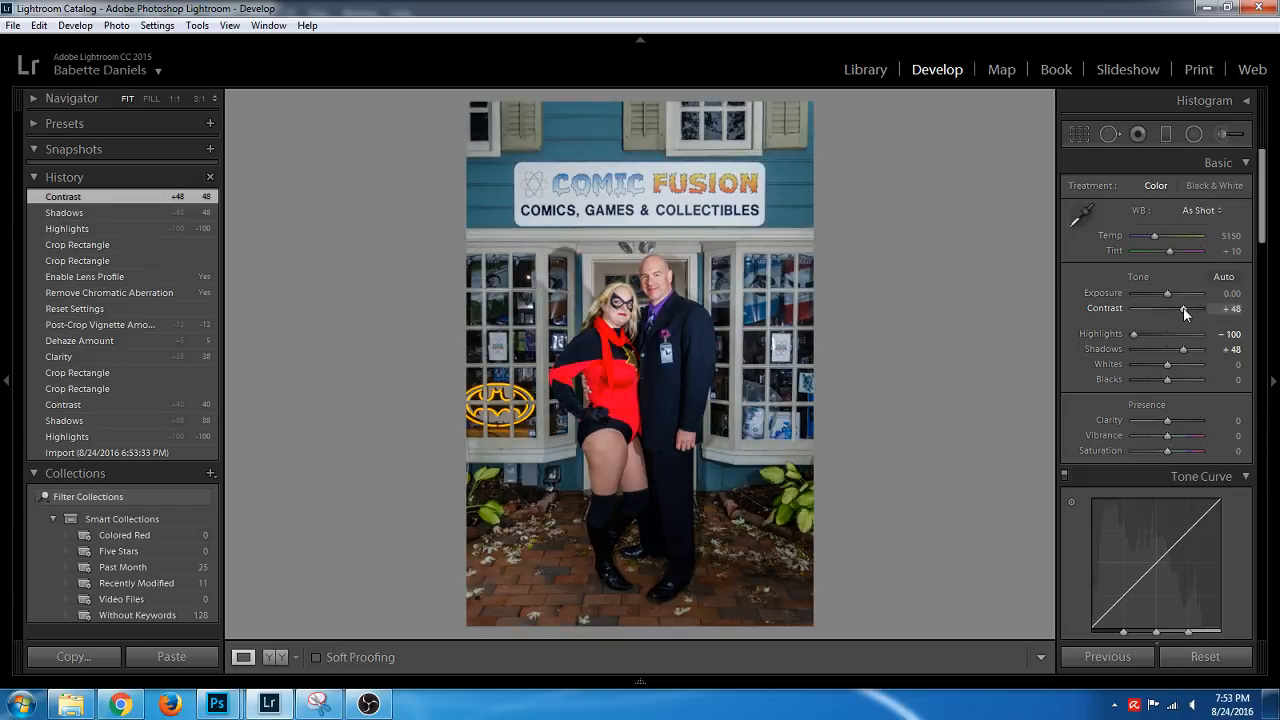
# In a side-by-side before/after view, set the couple's photo to post-crop vignette amount -14 and clarity +17
pyautogui.press('y')
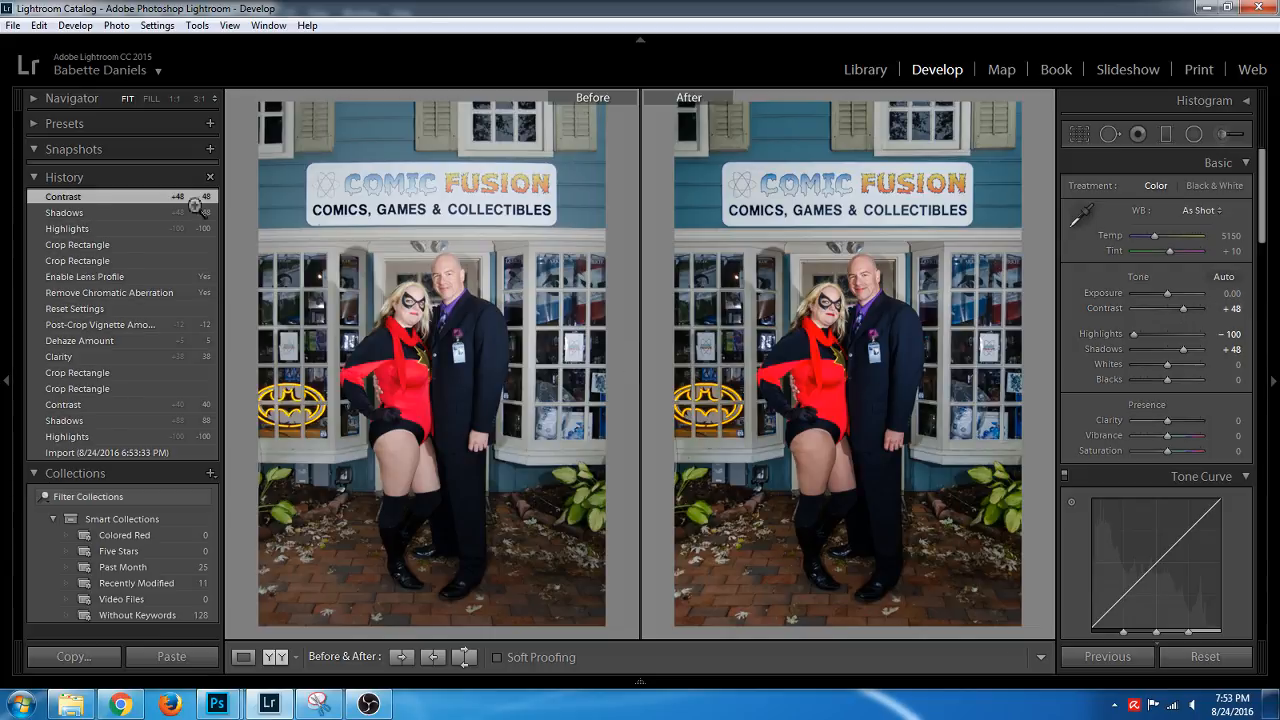
pyautogui.click(6, 262)
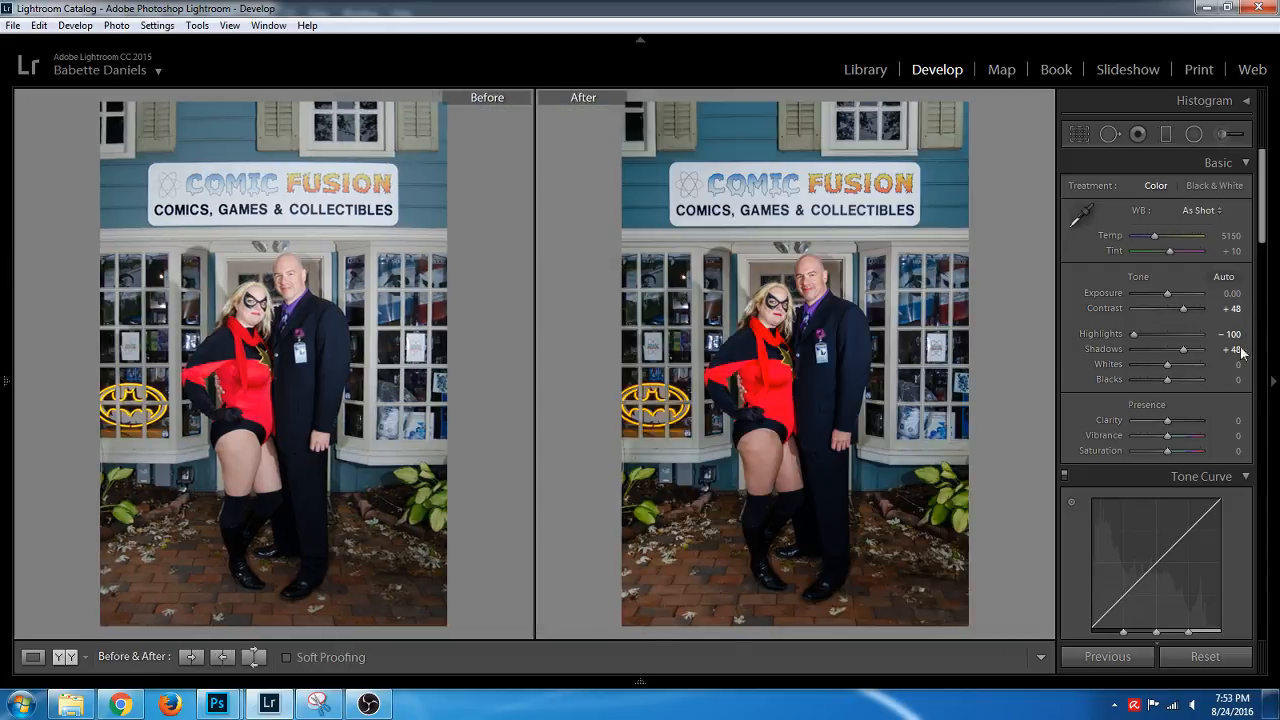
pyautogui.moveTo(1262, 230); pyautogui.dragTo(1261, 580)
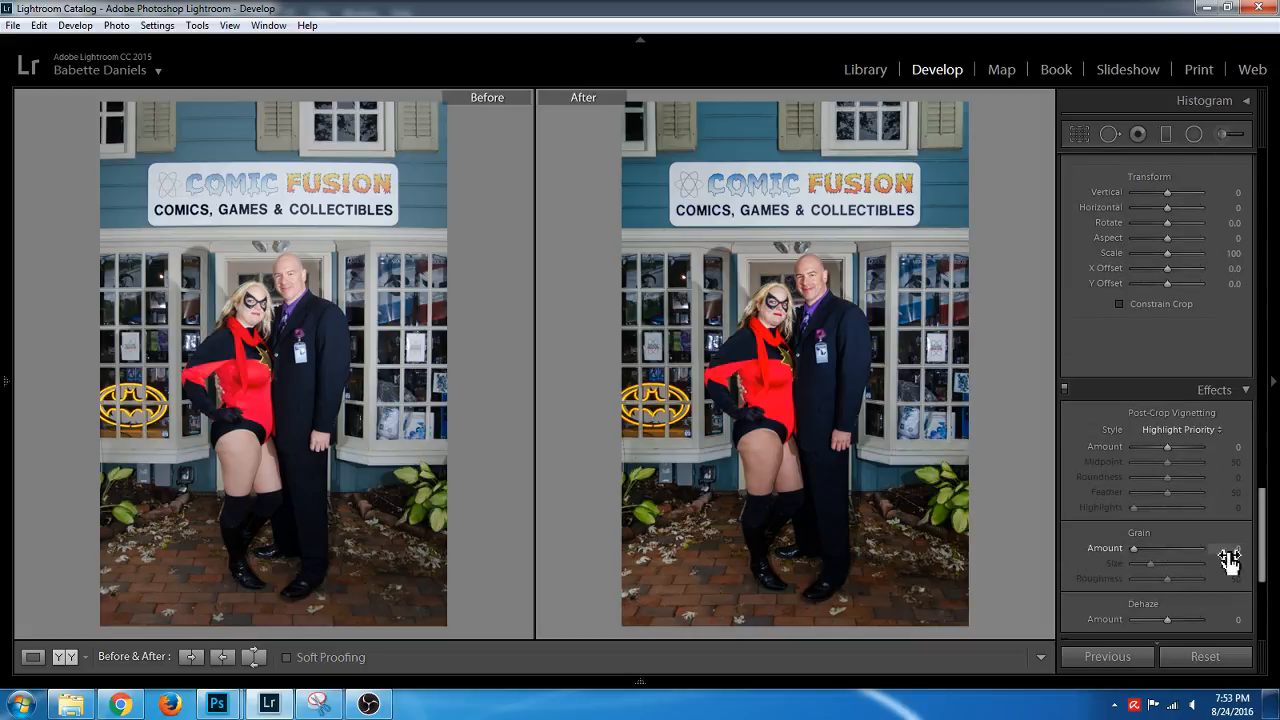
pyautogui.moveTo(1157, 448); pyautogui.dragTo(1162, 447)
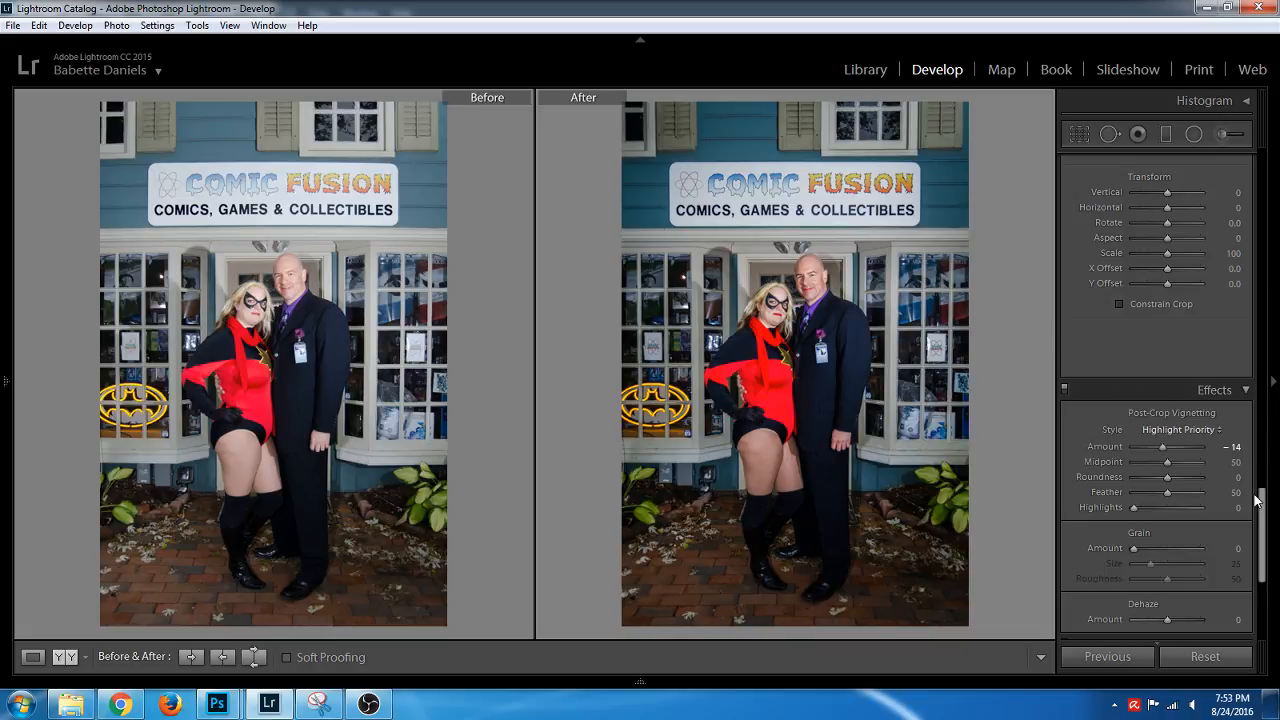
pyautogui.moveTo(1261, 508); pyautogui.dragTo(1266, 197)
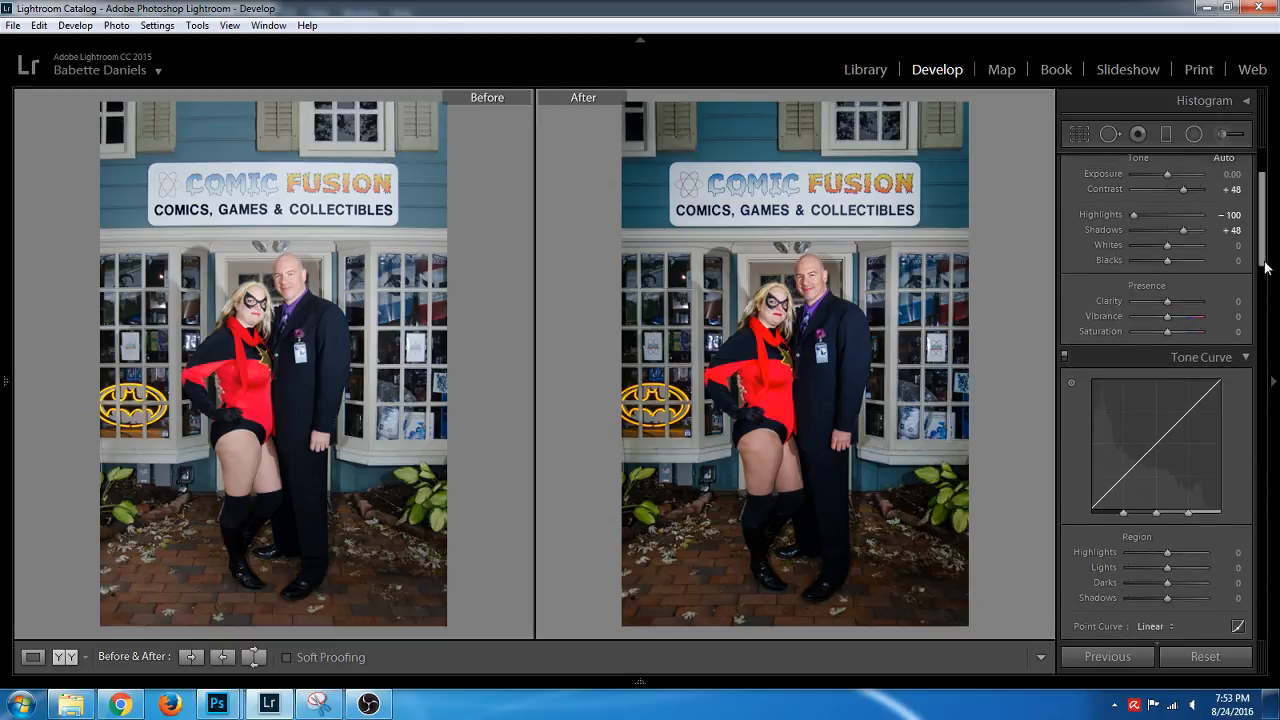
pyautogui.moveTo(1168, 302); pyautogui.dragTo(1174, 302)
# Compare the two white-faced chain-swinging photos in single-image view and open DSC_9811.NEF with the filmstrip hidden
pyautogui.click(640, 681)
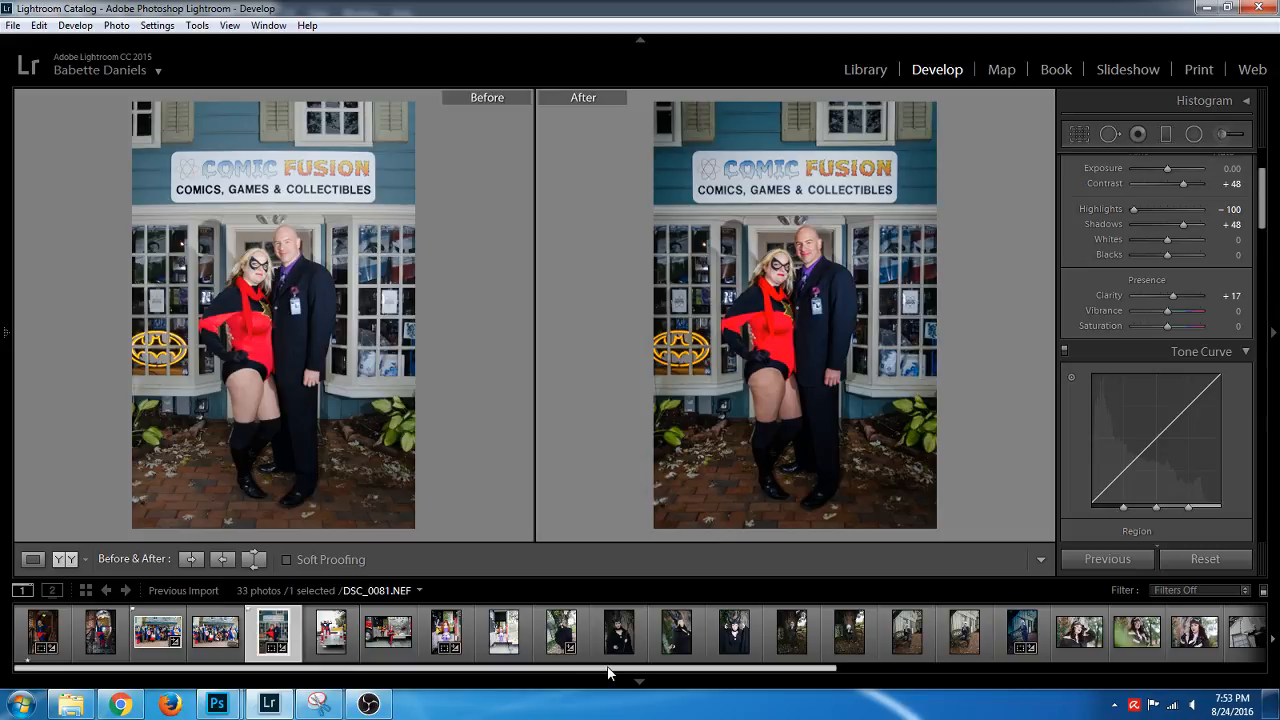
pyautogui.moveTo(612, 671); pyautogui.dragTo(917, 664)
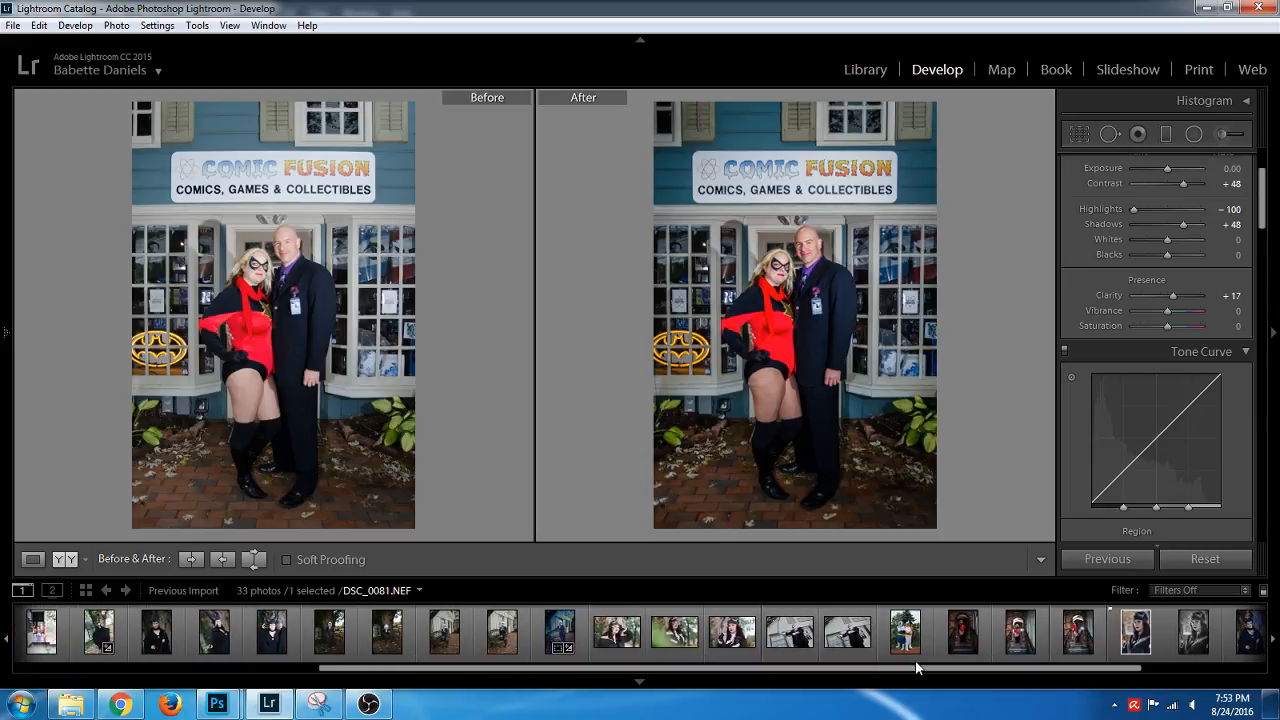
pyautogui.click(800, 646)
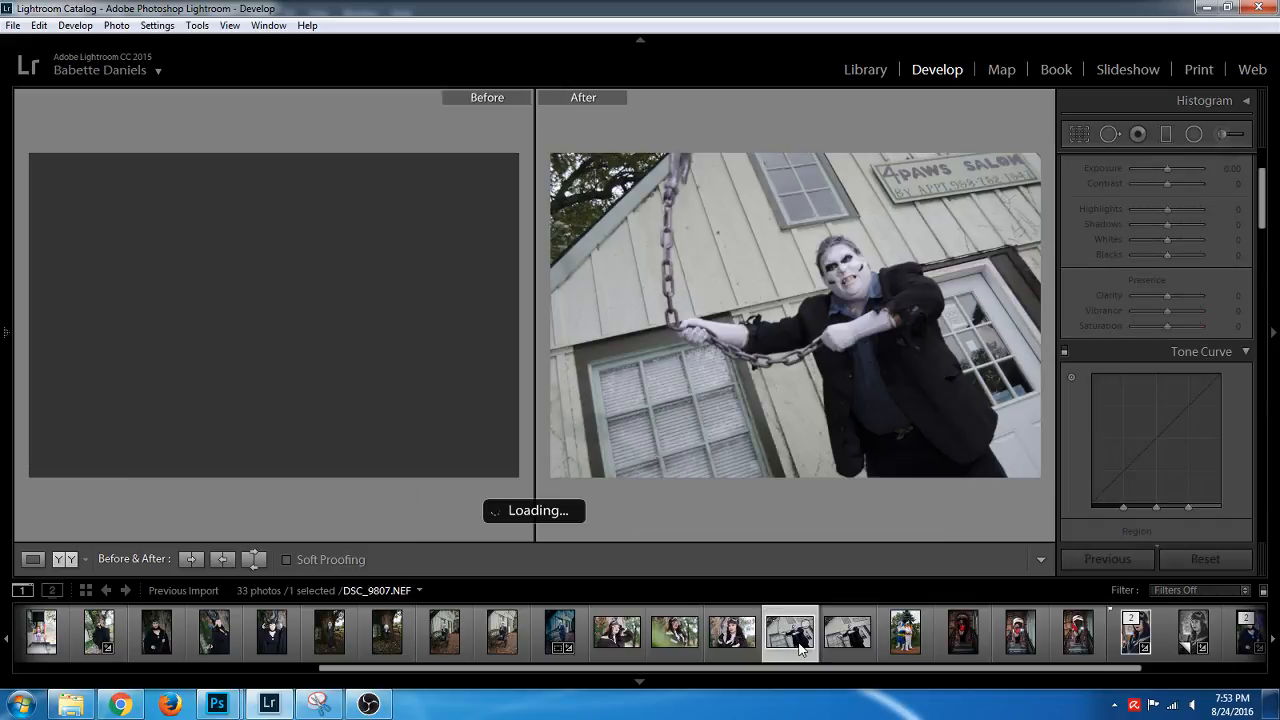
pyautogui.press('y')
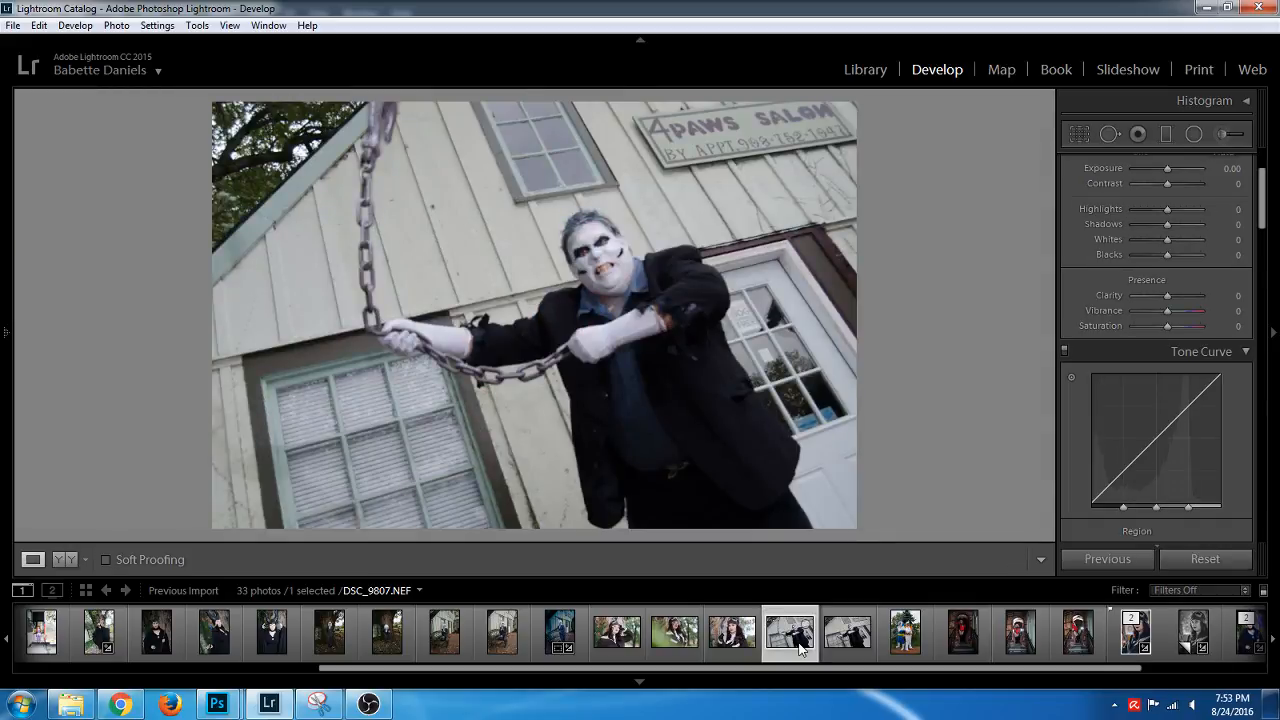
pyautogui.click(847, 643)
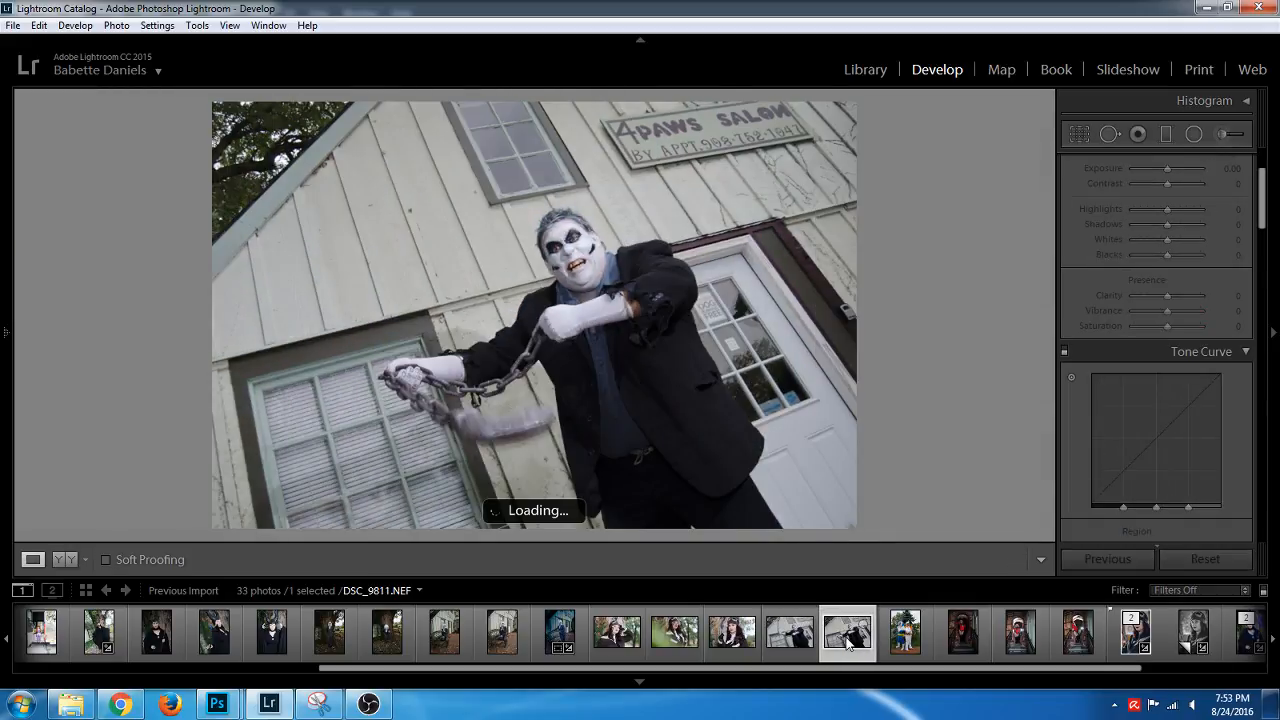
pyautogui.click(785, 647)
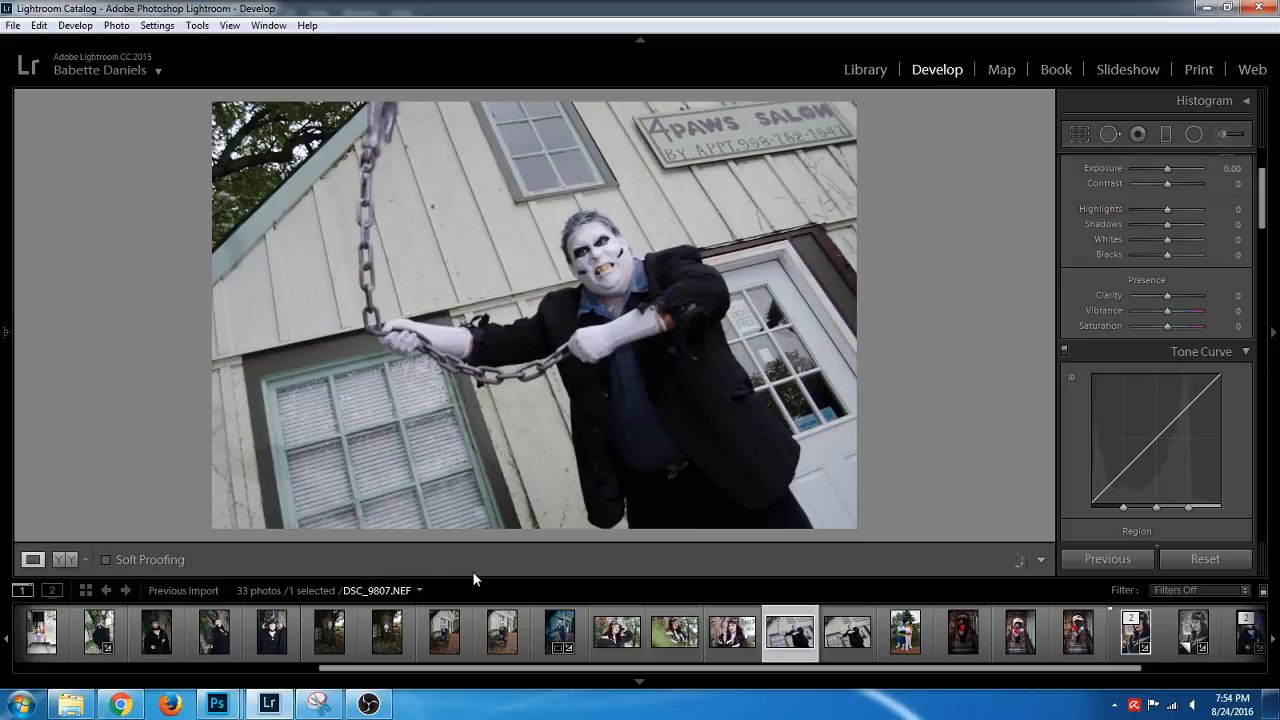
pyautogui.click(836, 637)
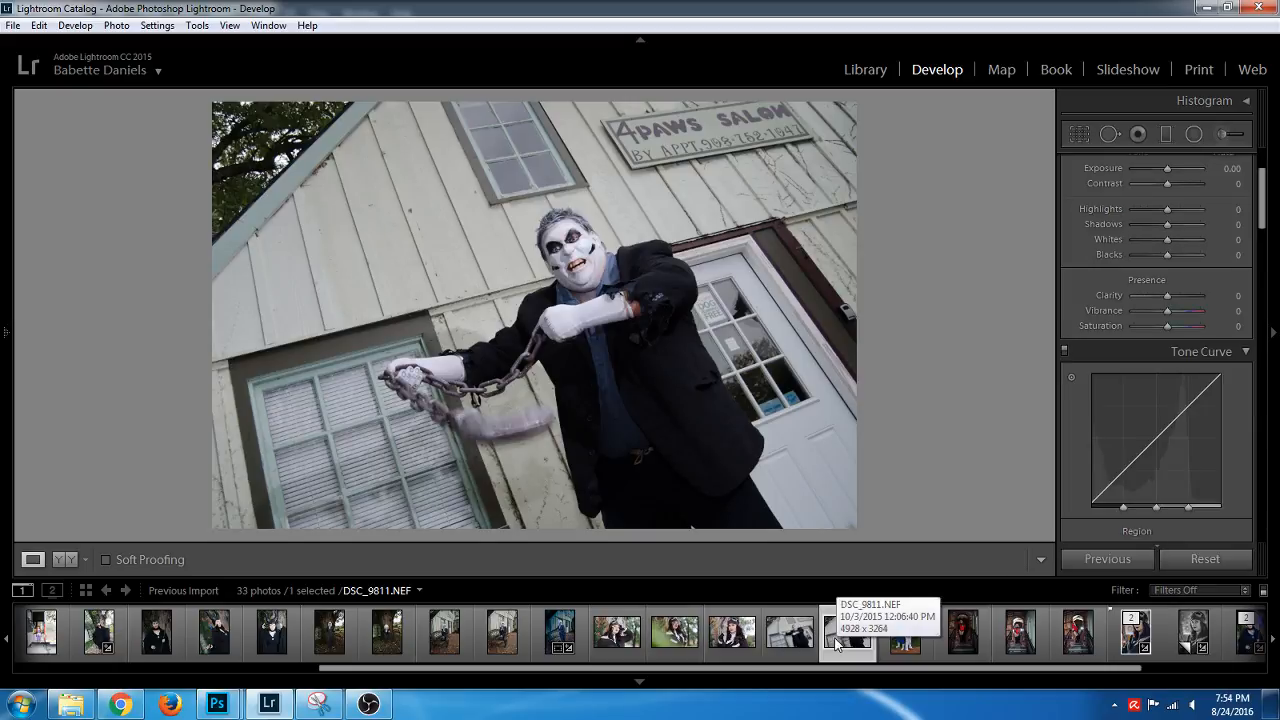
pyautogui.click(640, 681)
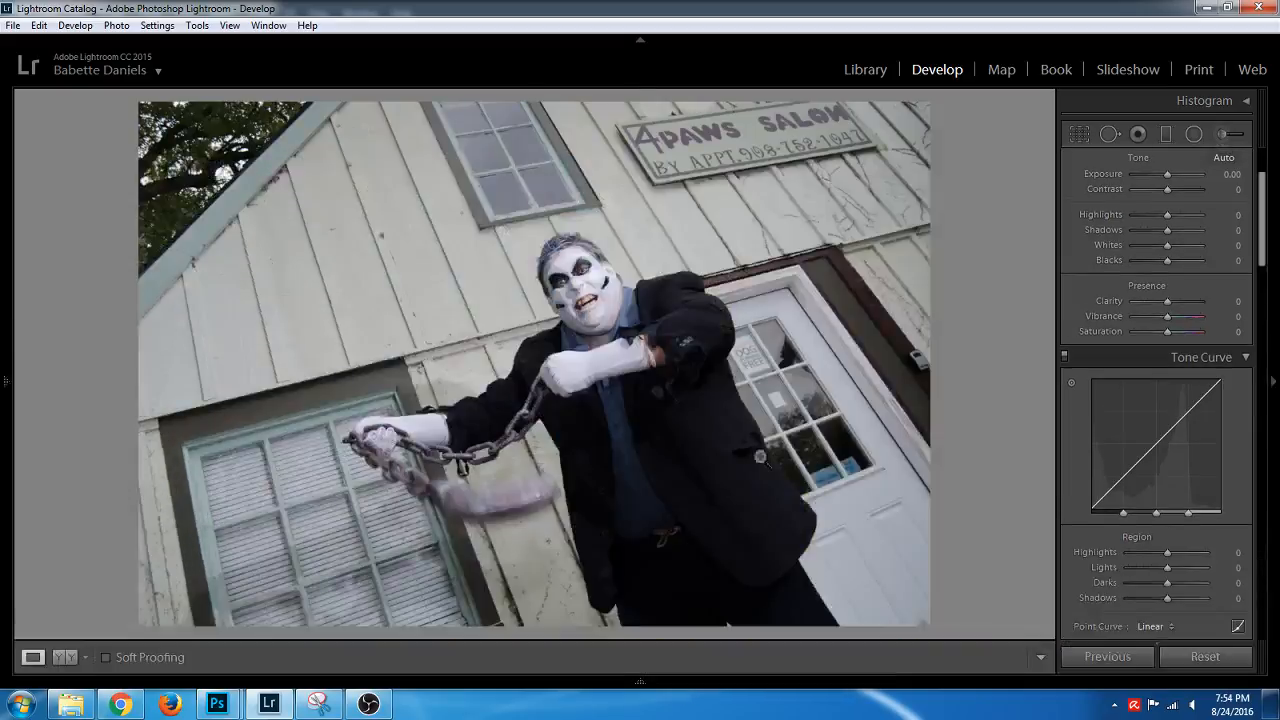
# Crop the chain photo from its upper-left corner at the original aspect ratio to tighten the framing on the man
pyautogui.click(1088, 132)
pyautogui.moveTo(149, 110); pyautogui.dragTo(179, 129)
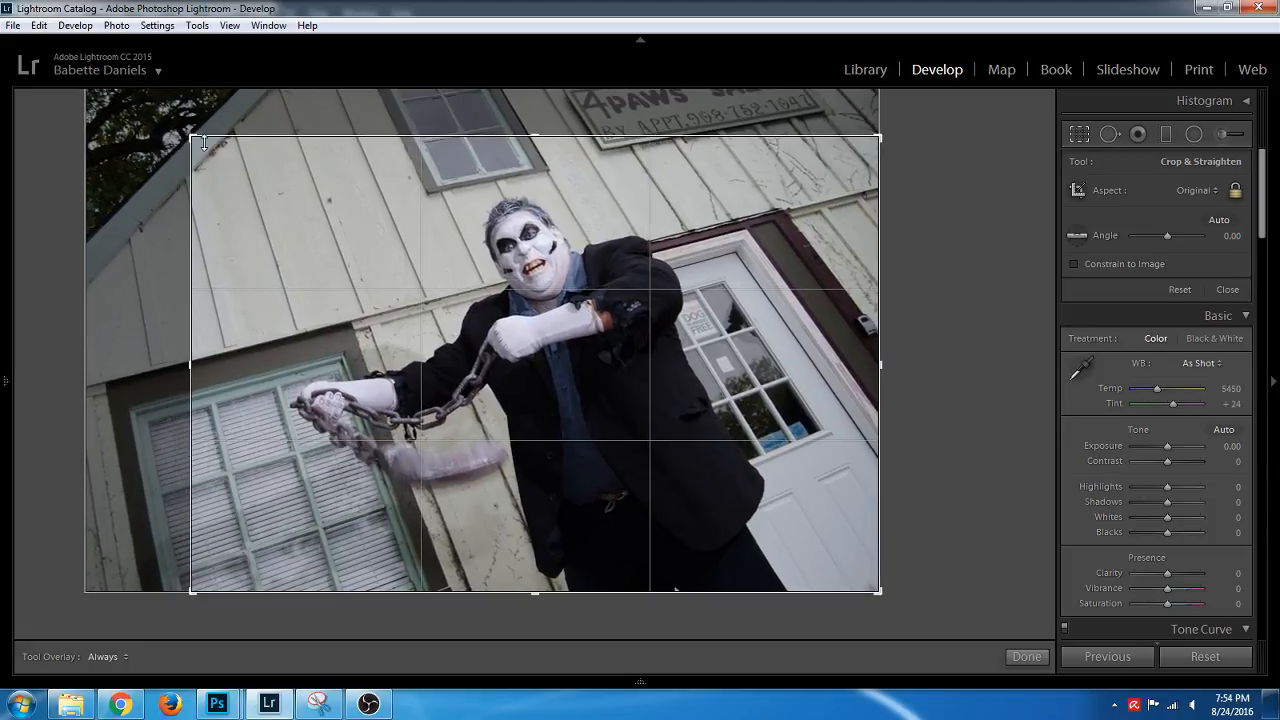
pyautogui.press('Return')
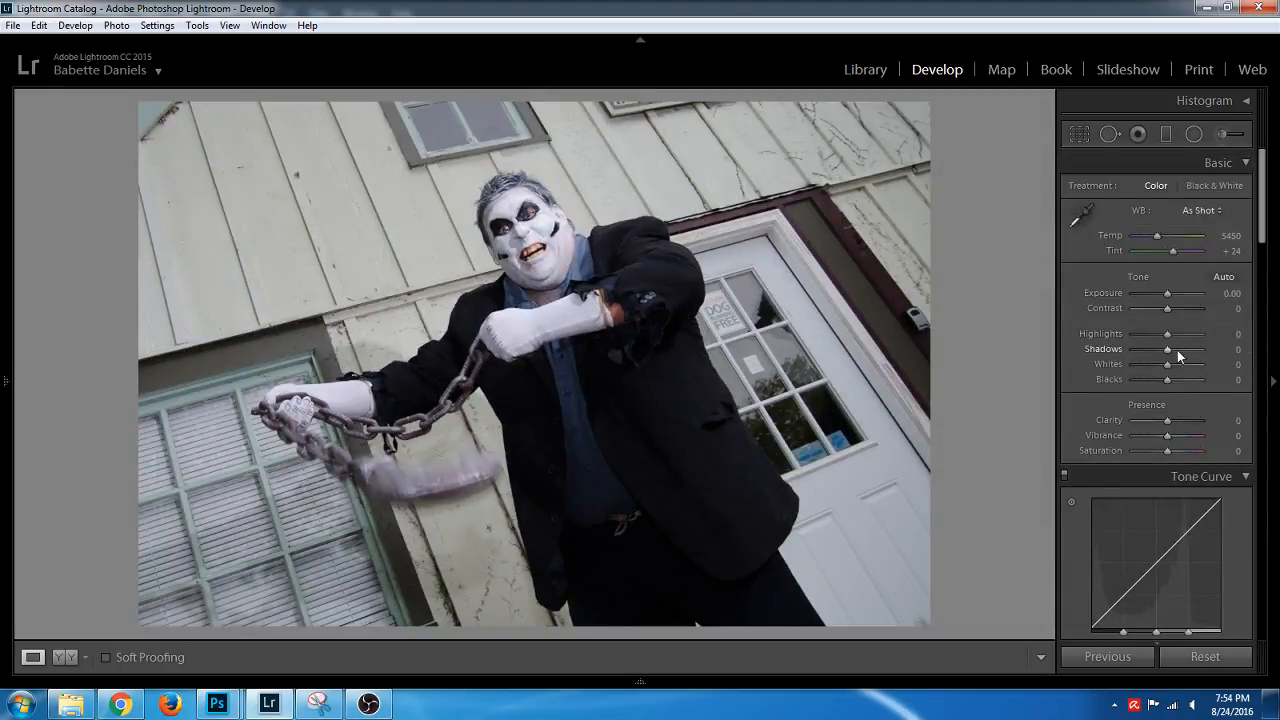
# Set the chain photo to highlights -67, shadows +55 and contrast +43
pyautogui.click(1145, 333)
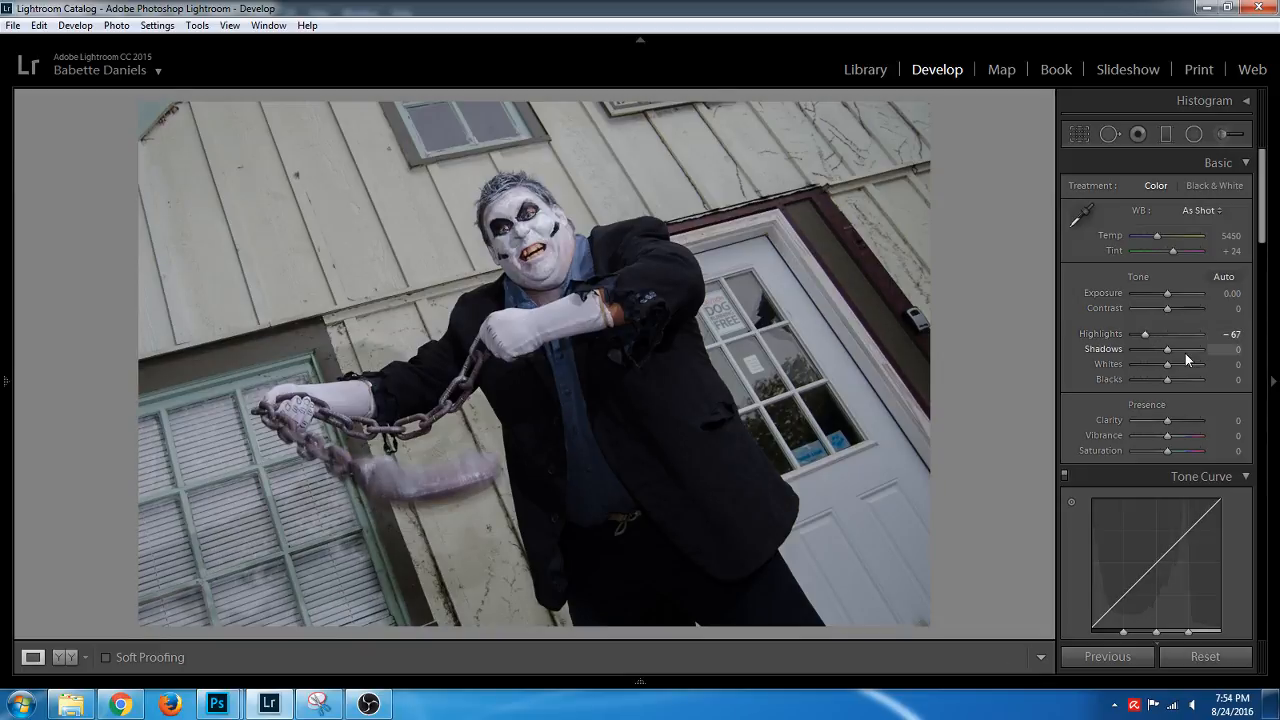
pyautogui.click(1185, 349)
pyautogui.click(1182, 310)
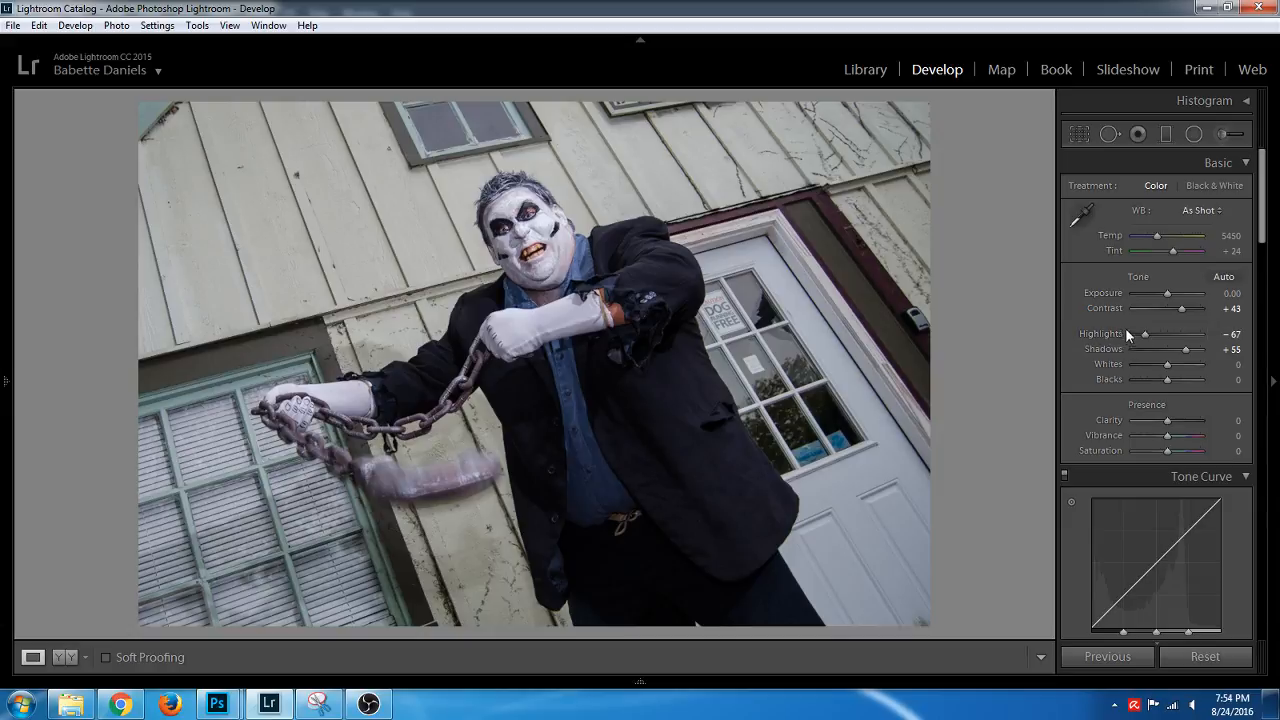
# Set the chain photo's dehaze amount to +19 and its post-crop vignette amount to about -19
pyautogui.moveTo(1267, 177); pyautogui.dragTo(1265, 571)
pyautogui.moveTo(1168, 338); pyautogui.dragTo(1174, 337)
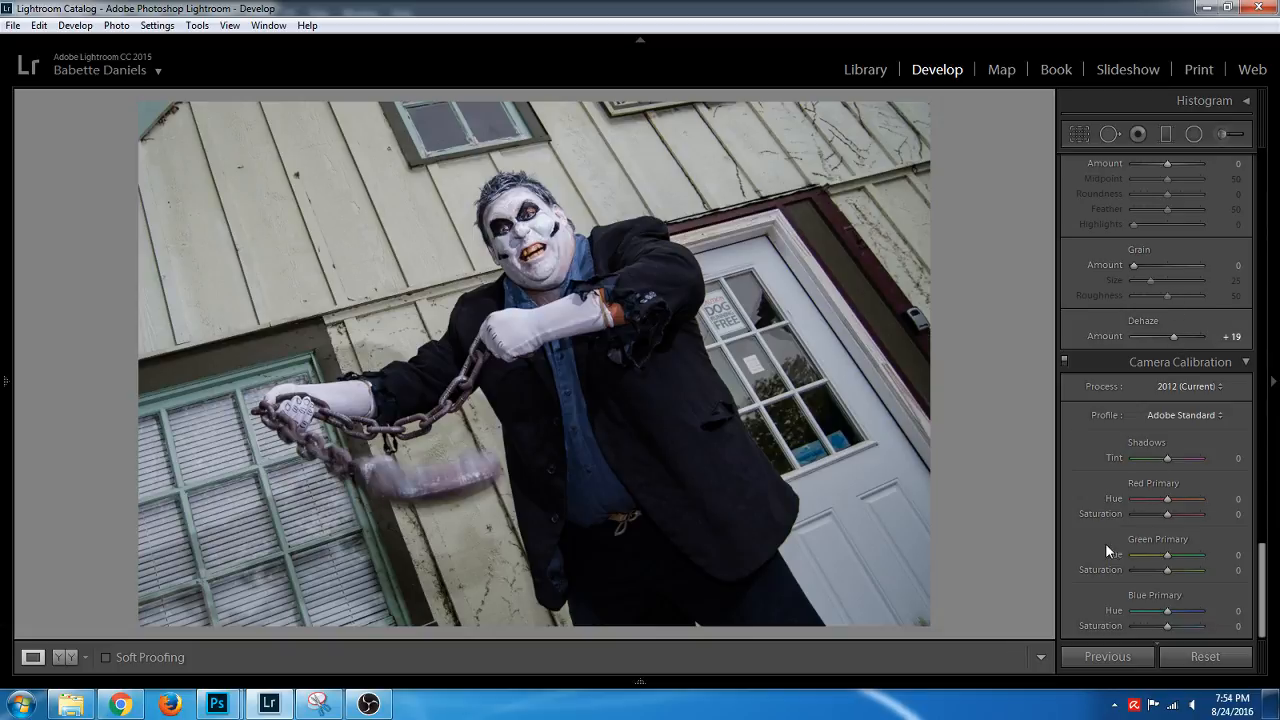
pyautogui.scroll(2, 1080, 550)
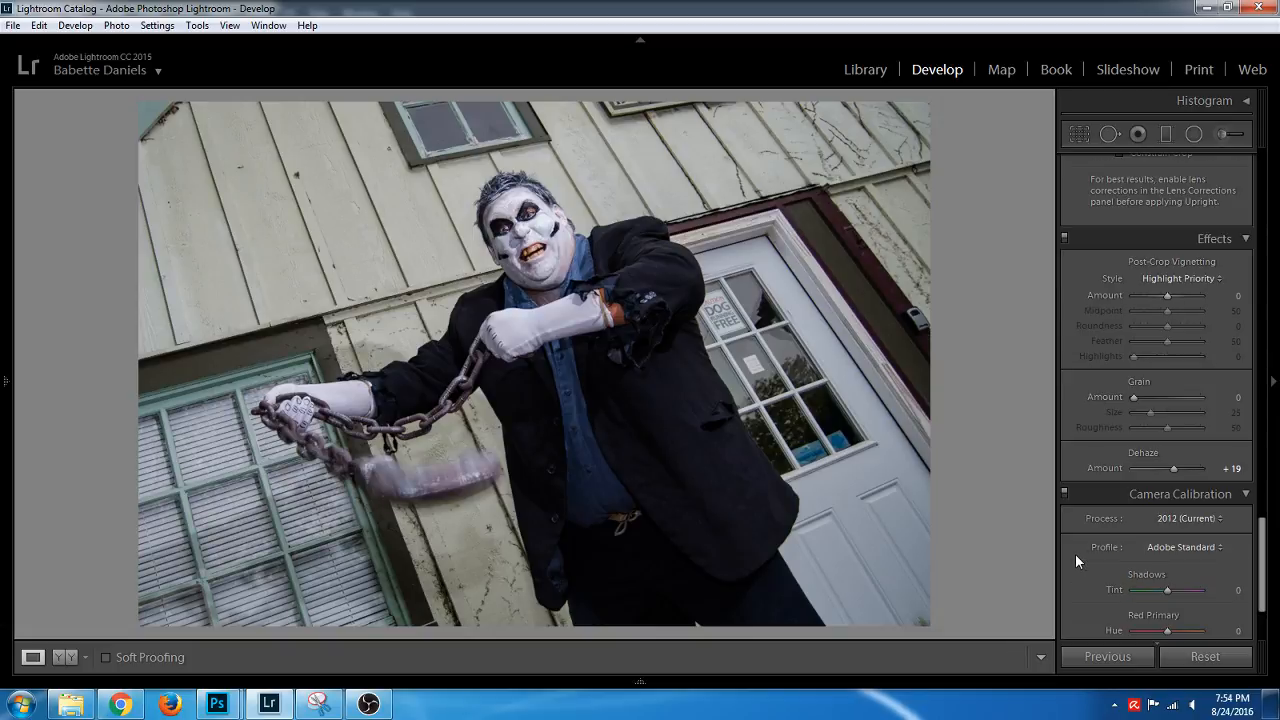
pyautogui.click(1159, 294)
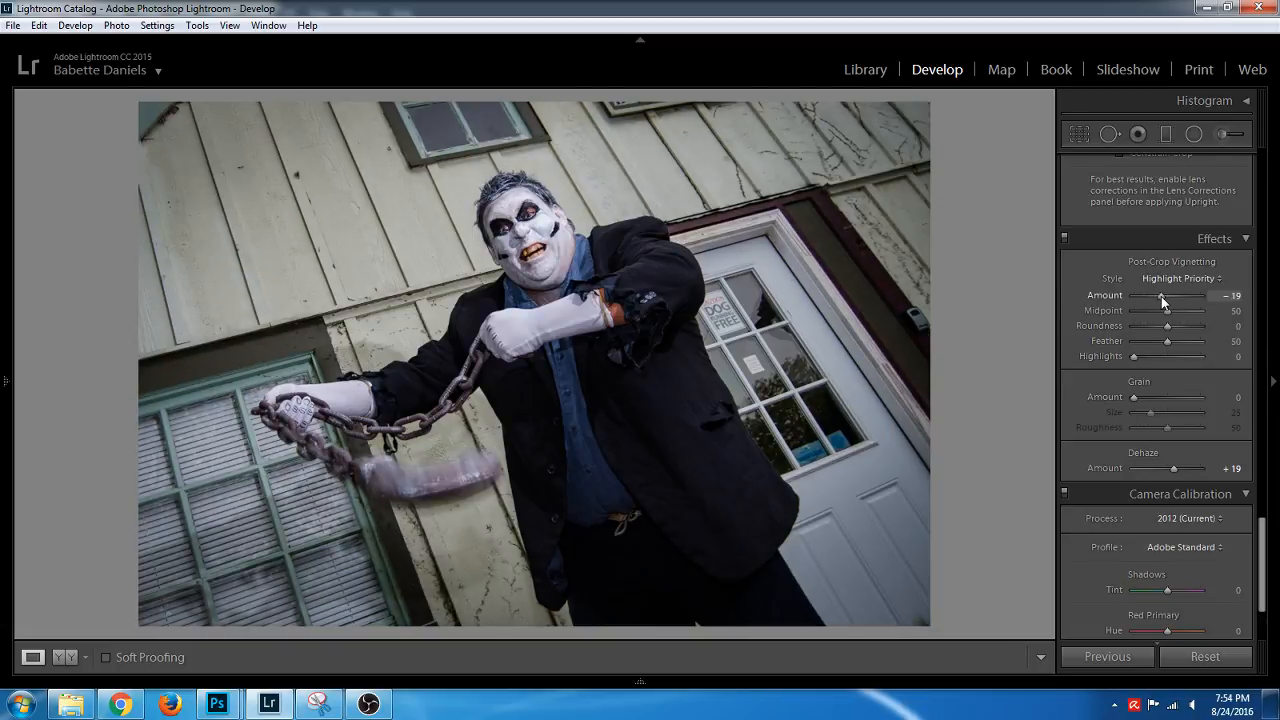
pyautogui.moveTo(1161, 296); pyautogui.dragTo(1160, 296)
# Remove chromatic aberration and enable lens profile corrections for the chain photo
pyautogui.moveTo(1269, 551); pyautogui.dragTo(1268, 473)
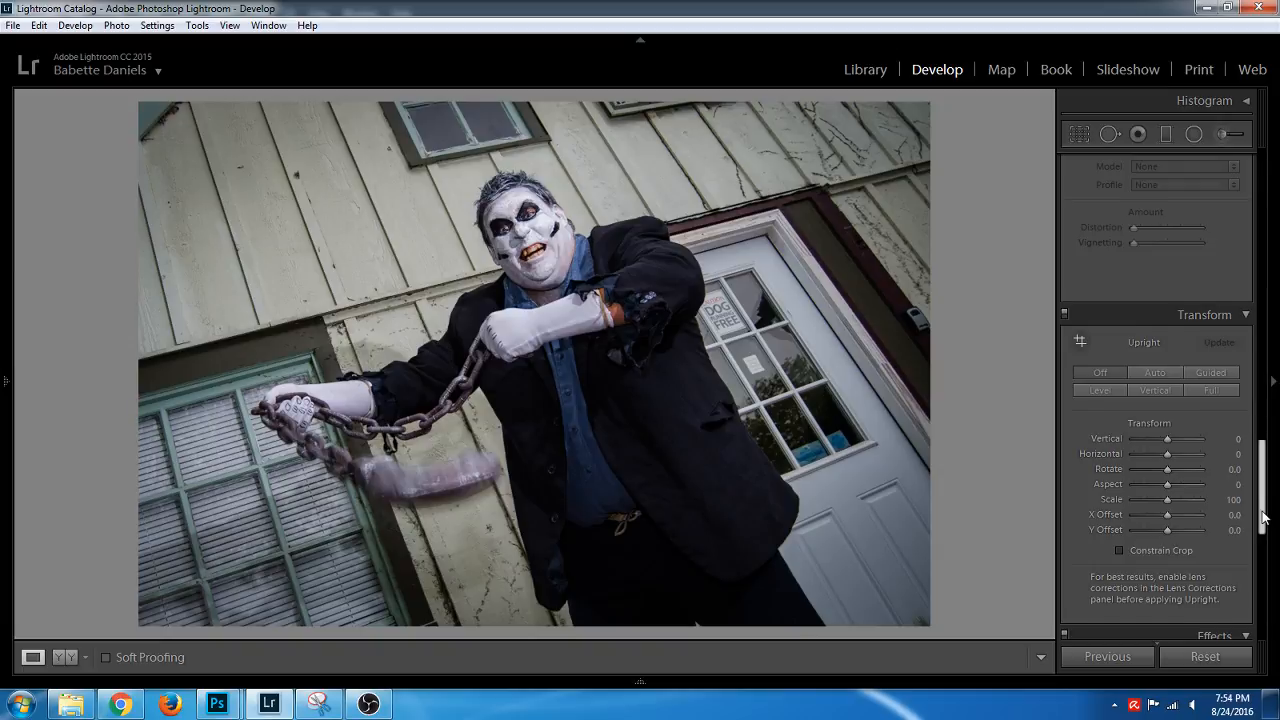
pyautogui.scroll(3, 1262, 505)
pyautogui.scroll(3, 1262, 505)
pyautogui.click(1145, 359)
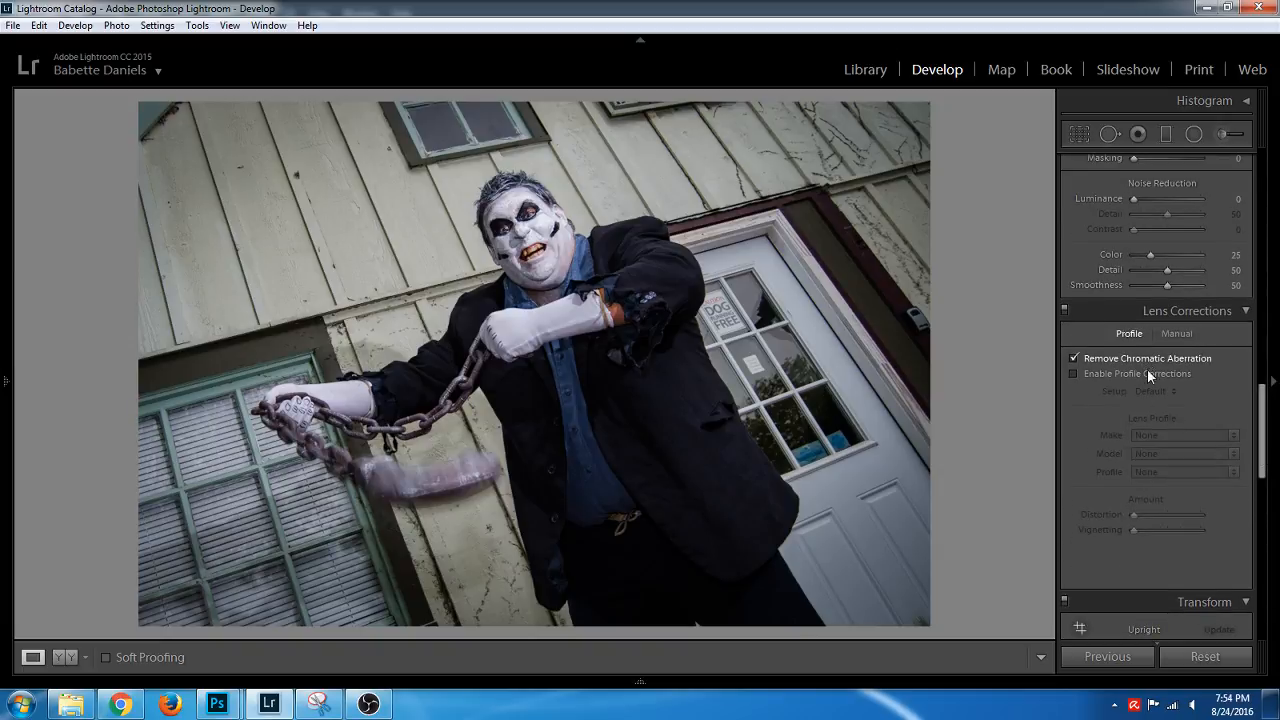
pyautogui.click(1145, 374)
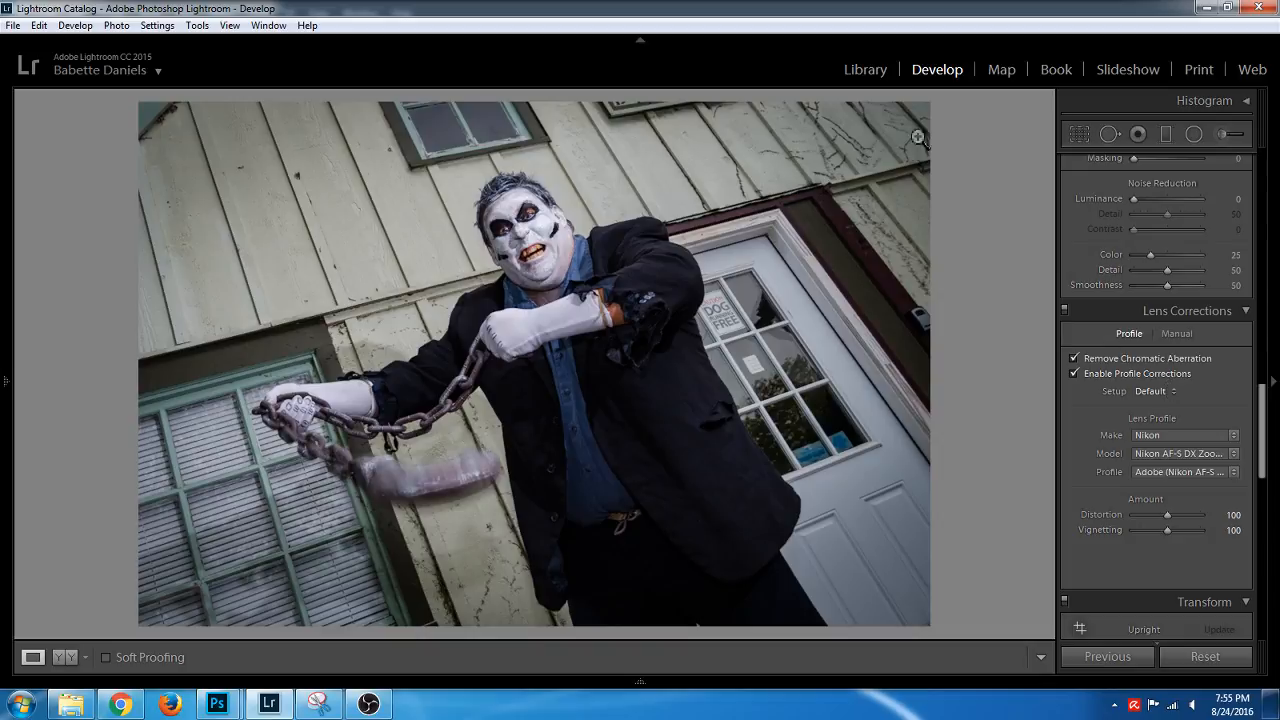
# Try to heal the dark roof corner at the photo's upper left using the siding as source, and undo the repair
pyautogui.click(1109, 134)
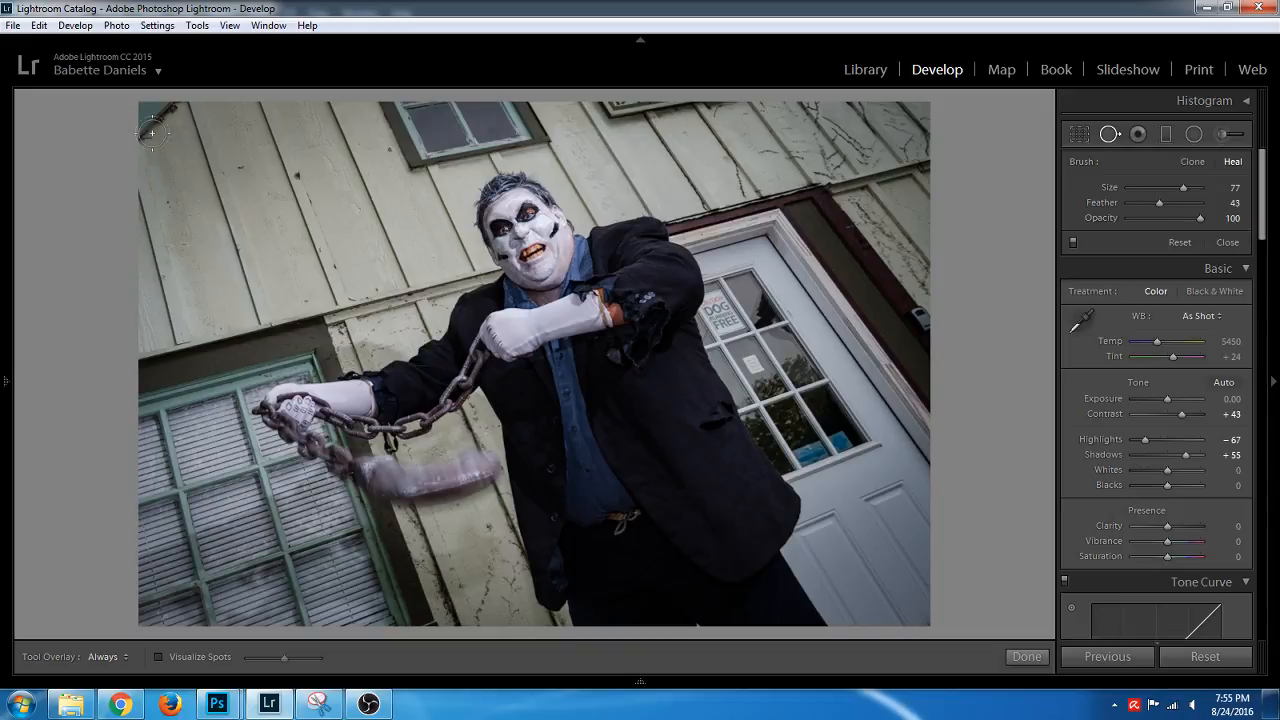
pyautogui.scroll(2, 152, 132)
pyautogui.click(138, 134)
pyautogui.moveTo(167, 112)
pyautogui.mouseDown()
pyautogui.moveTo(157, 123)
pyautogui.moveTo(165, 109)
pyautogui.moveTo(192, 110)
pyautogui.mouseUp()
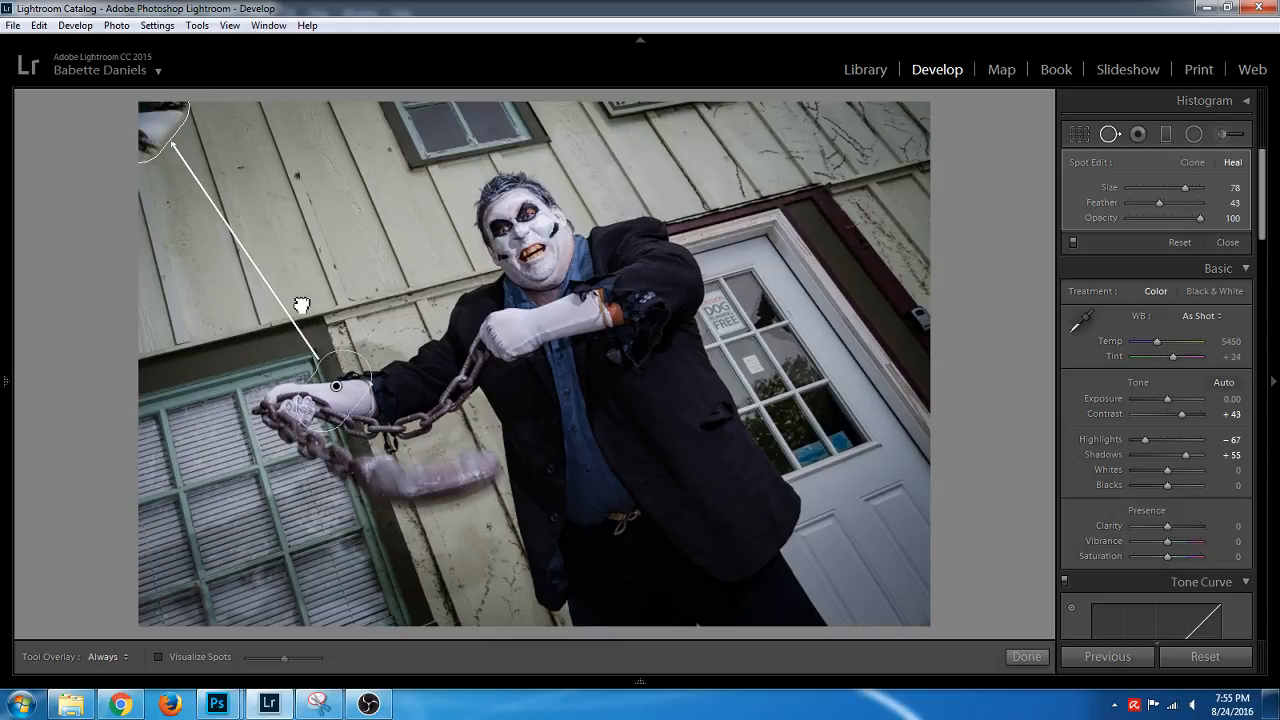
pyautogui.press('/')
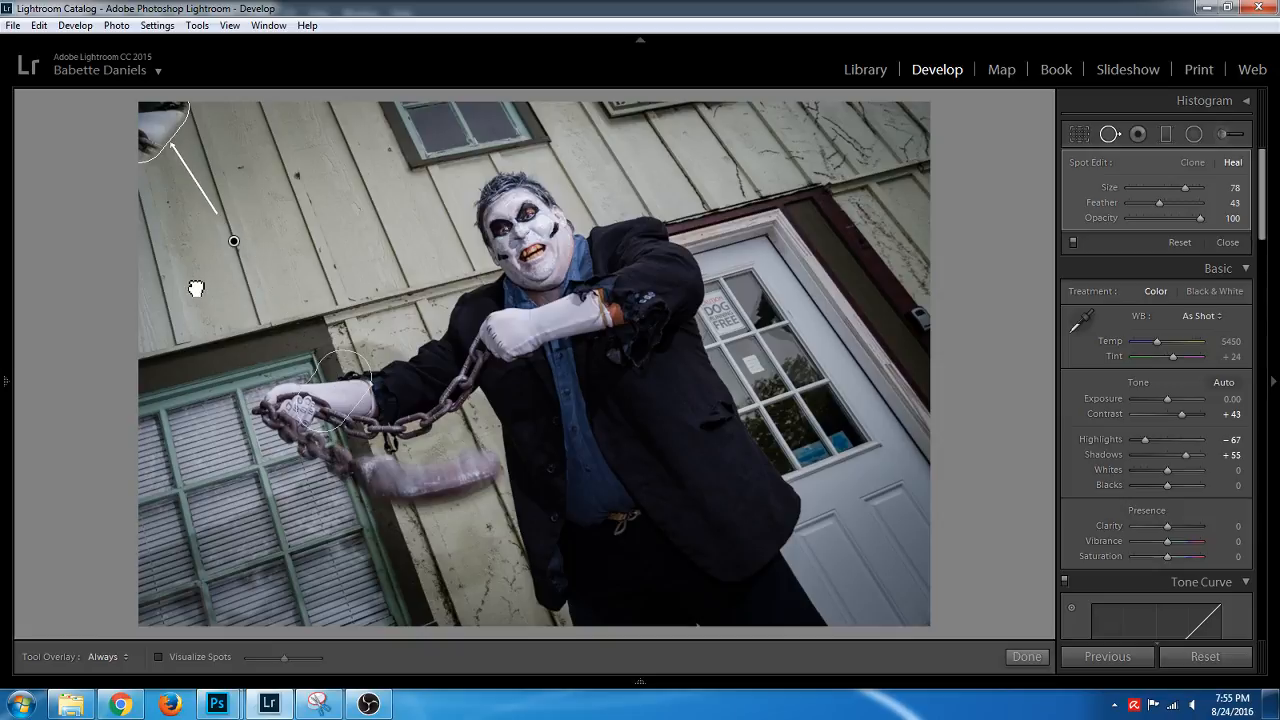
pyautogui.press('/')
pyautogui.moveTo(181, 291); pyautogui.dragTo(213, 288)
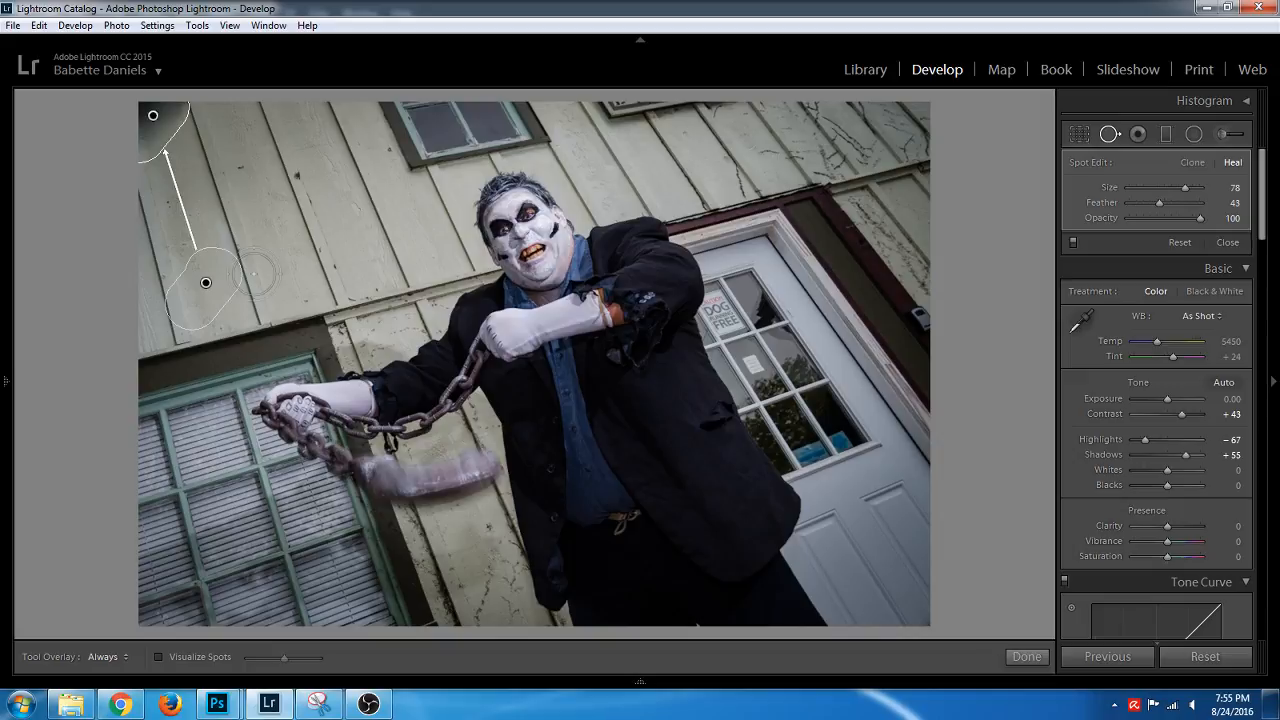
pyautogui.hotkey('ctrl', 'z')
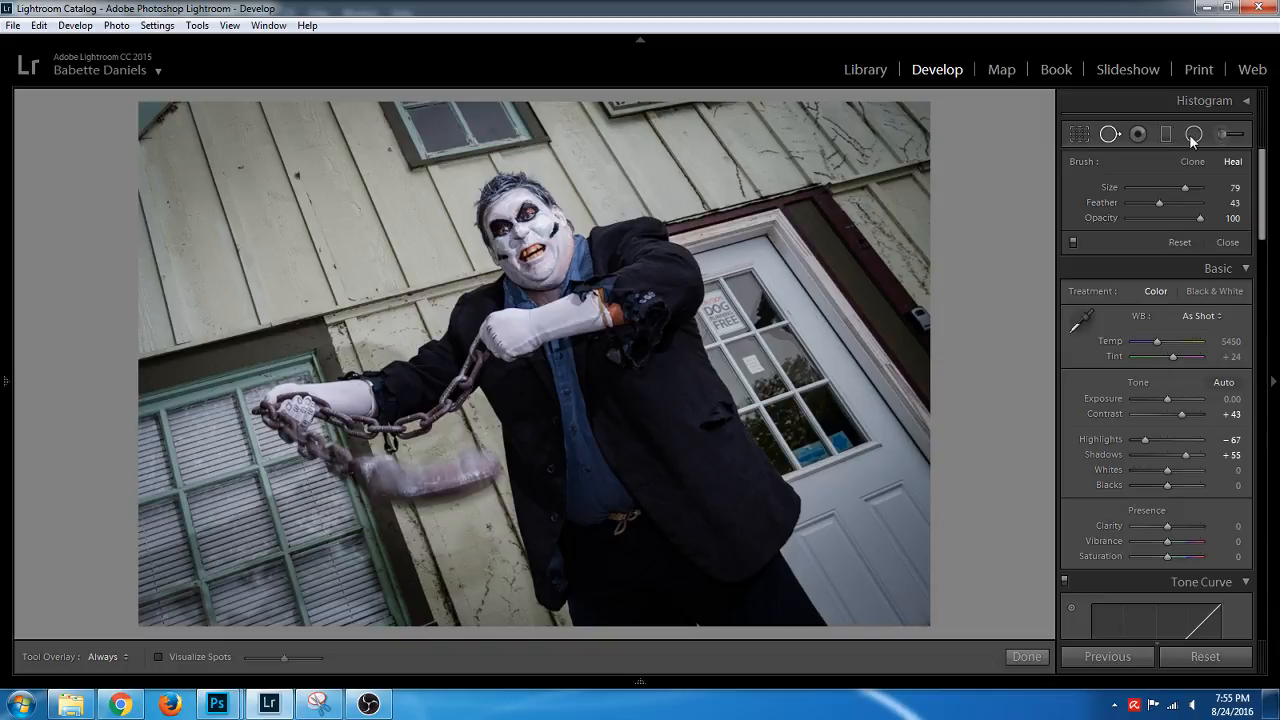
pyautogui.click(1109, 133)
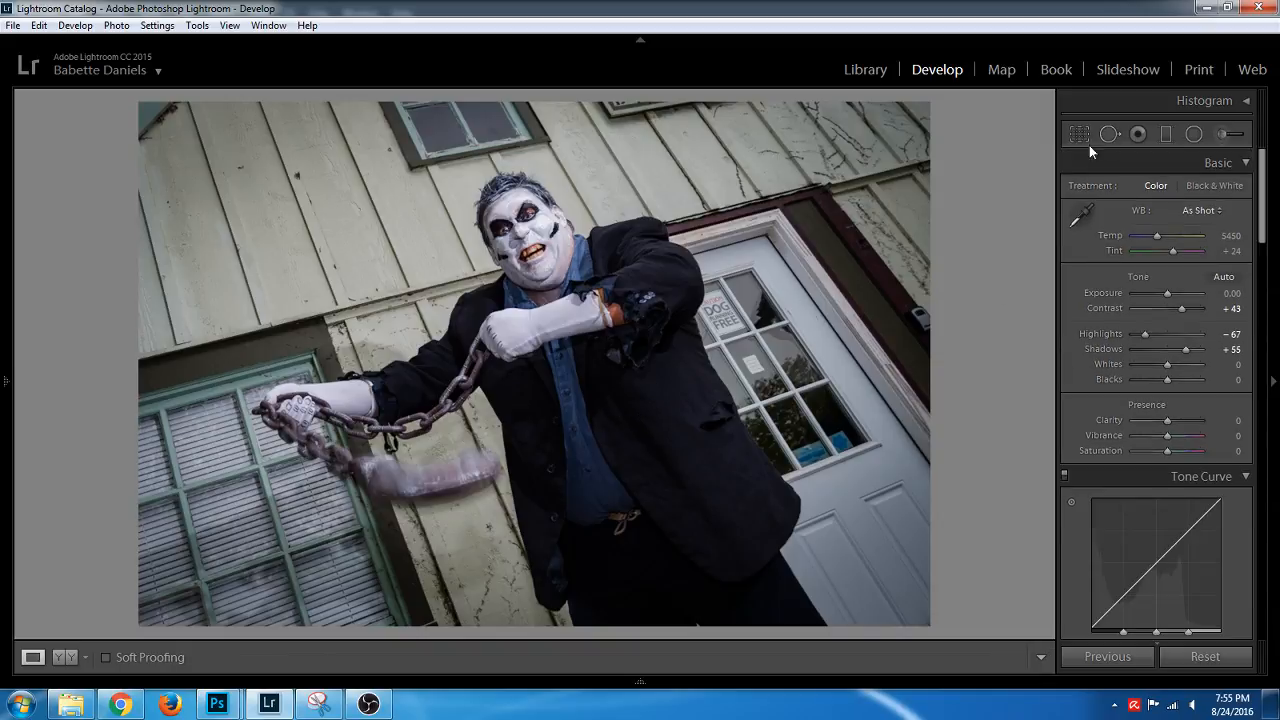
# Send DSC_9811.NEF to Color Efex Pro 4 as a 16-bit sRGB TIFF copy with Lightroom adjustments
pyautogui.click(618, 681)
pyautogui.rightClick(846, 630)
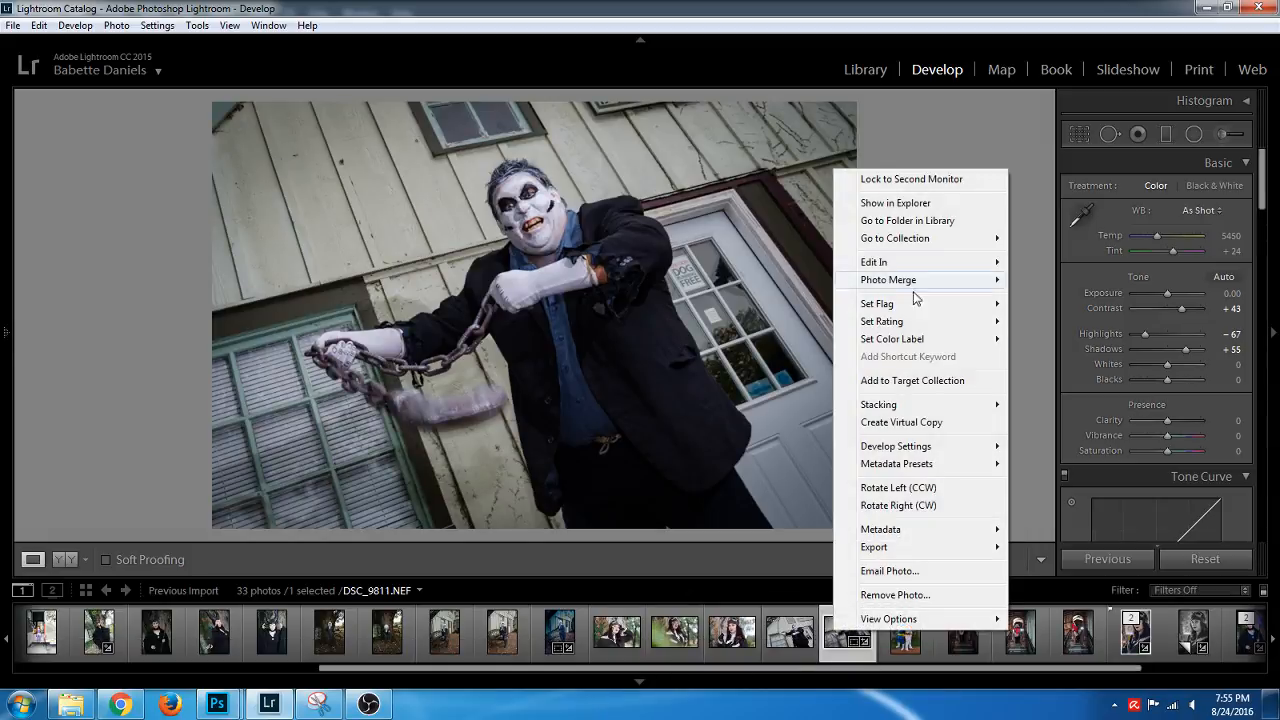
pyautogui.moveTo(970, 263)
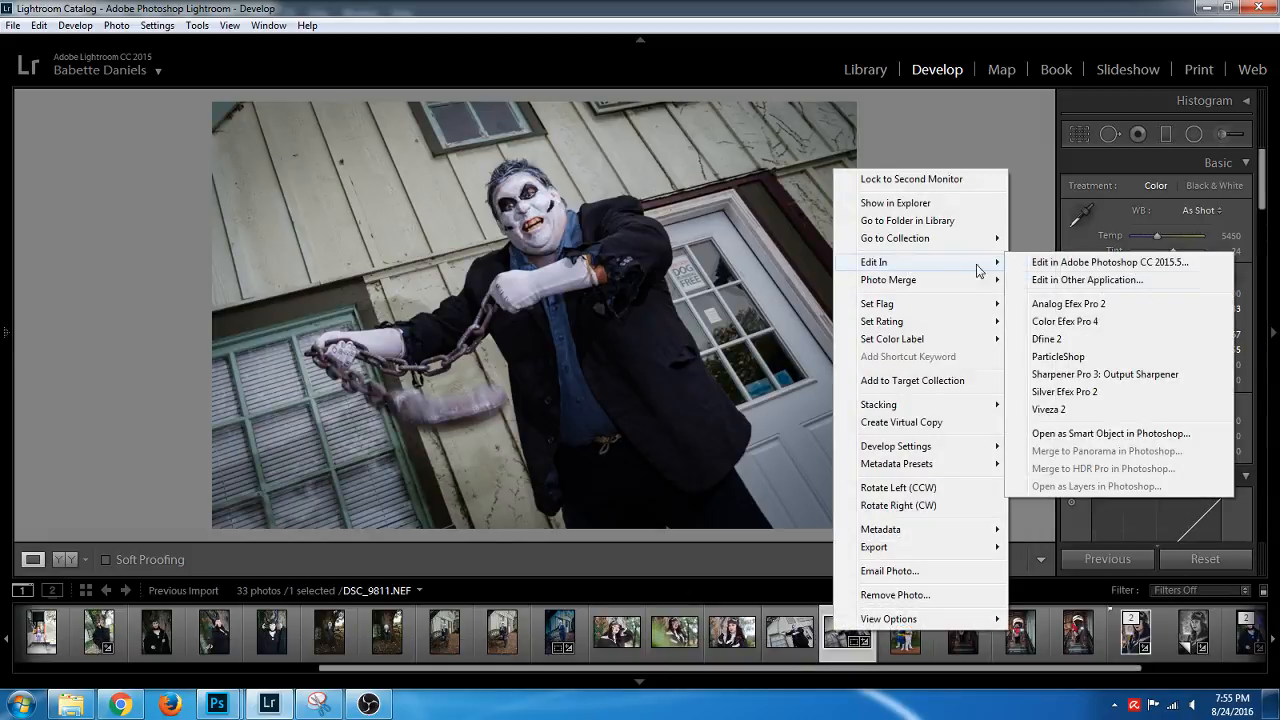
pyautogui.click(1085, 325)
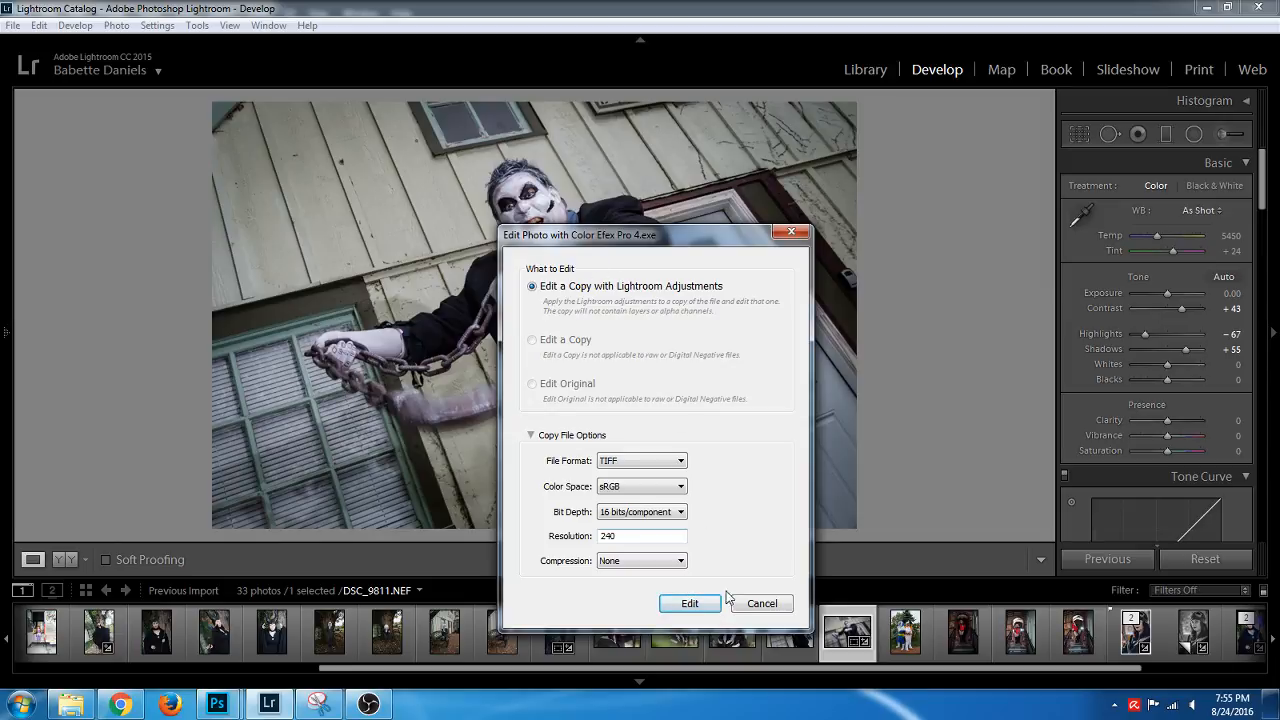
pyautogui.click(692, 604)
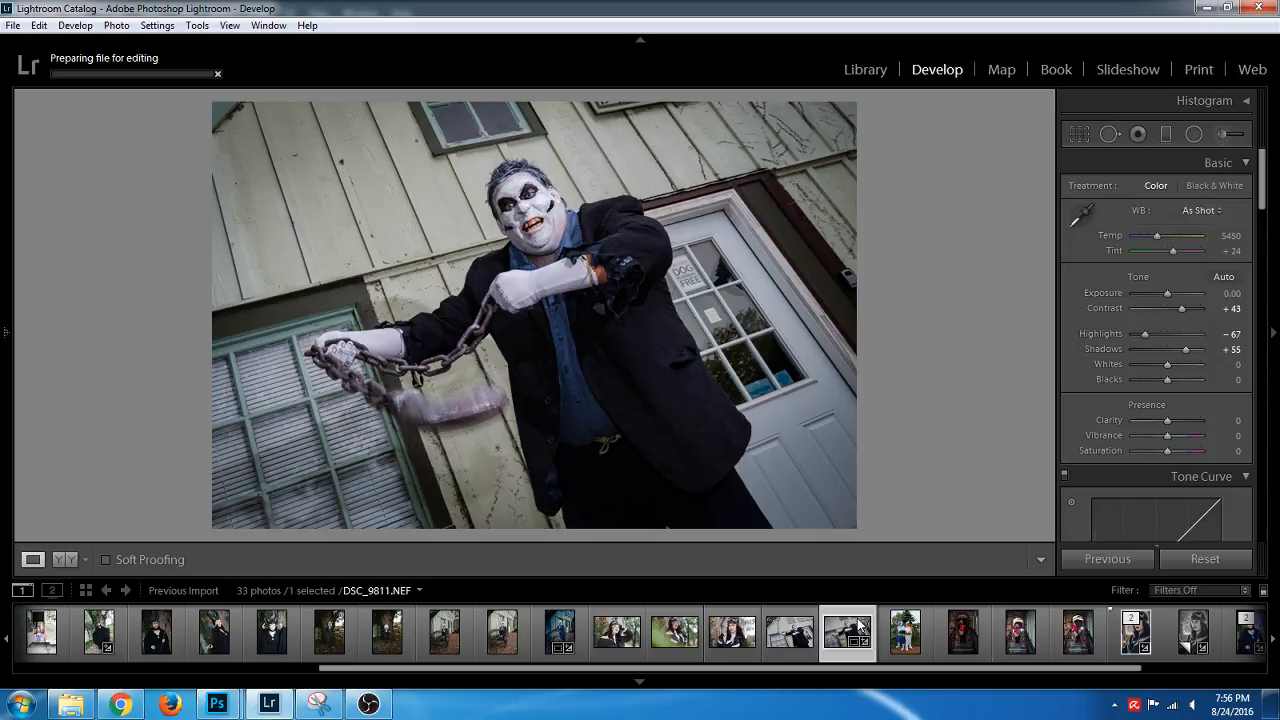
pyautogui.moveTo(370, 706)
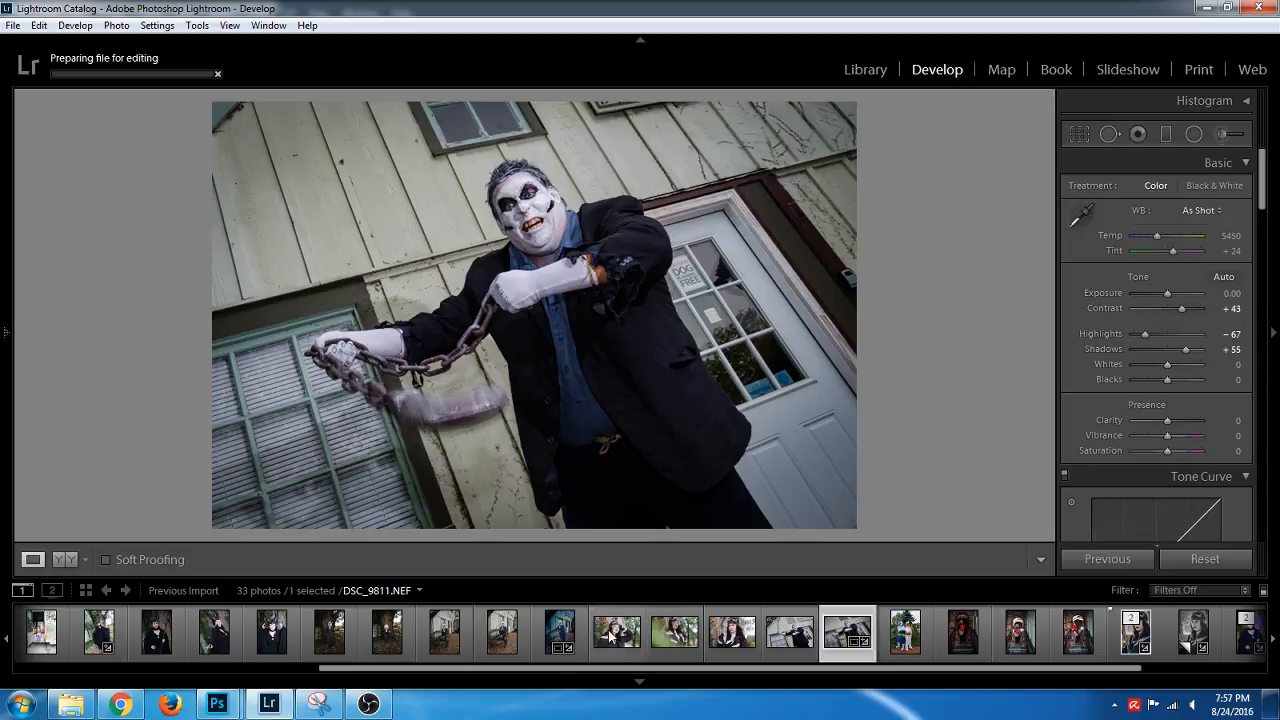
pyautogui.moveTo(573, 673)
pyautogui.mouseDown()
pyautogui.moveTo(437, 674)
pyautogui.moveTo(590, 674)
pyautogui.mouseUp()
pyautogui.click(1207, 7)
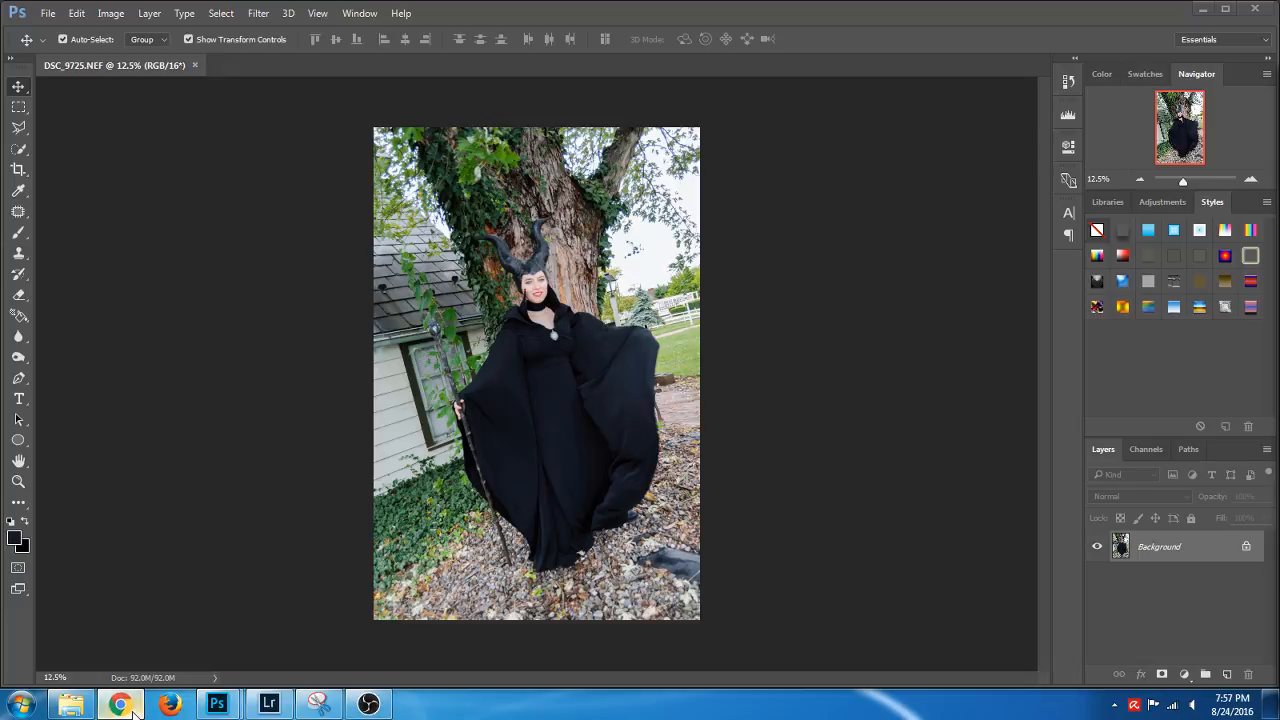
pyautogui.click(268, 704)
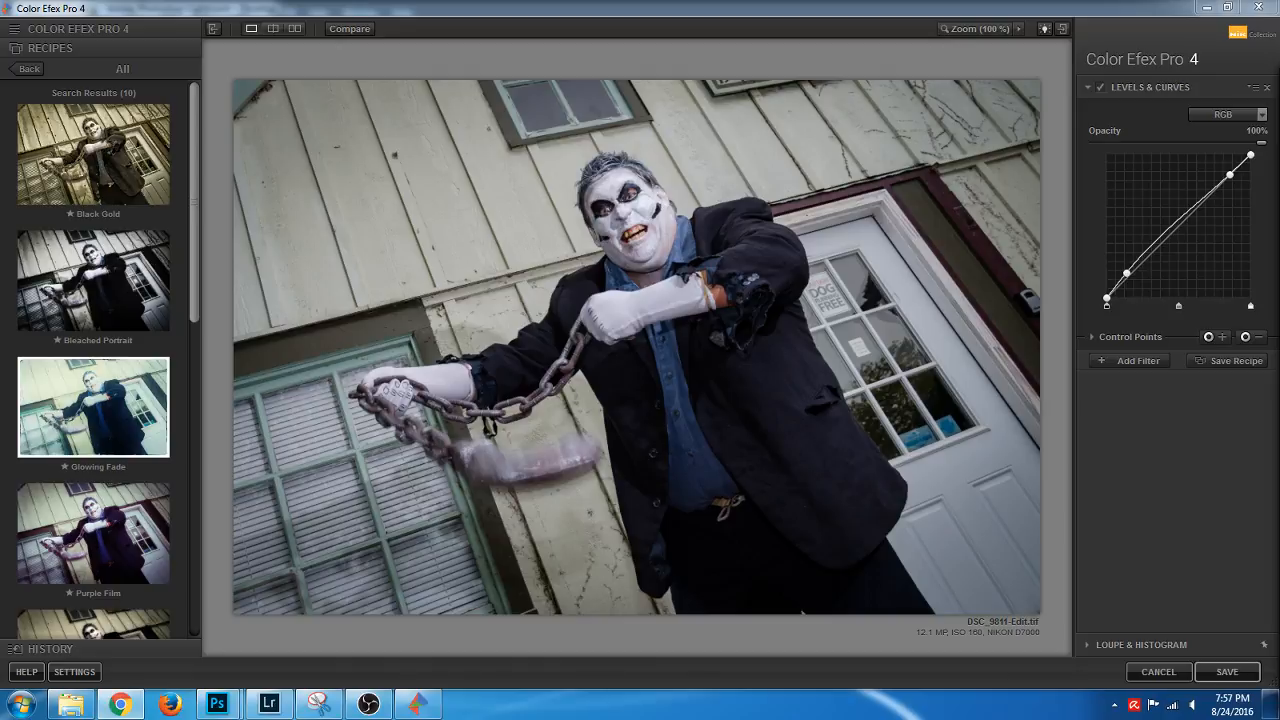
# Look through the available recipes and apply the Black Gold recipe to the chain photo
pyautogui.scroll(-5, 194, 118)
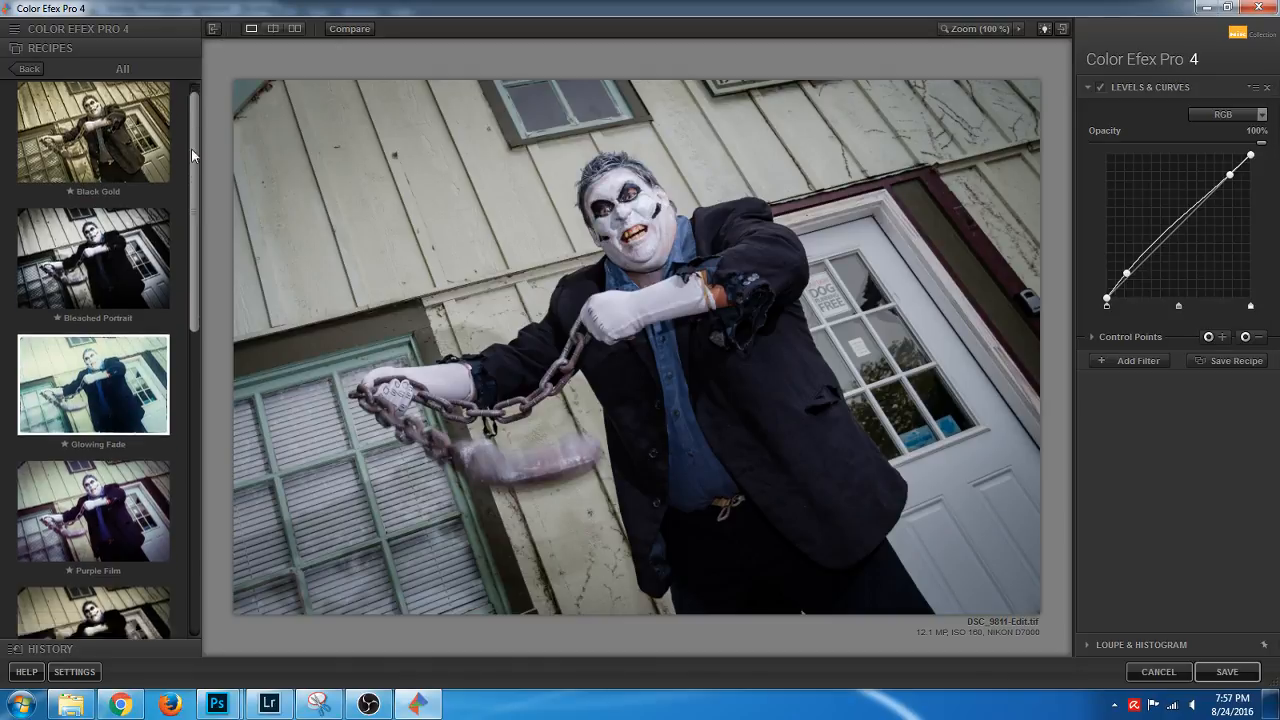
pyautogui.scroll(3, 184, 269)
pyautogui.scroll(-10, 160, 232)
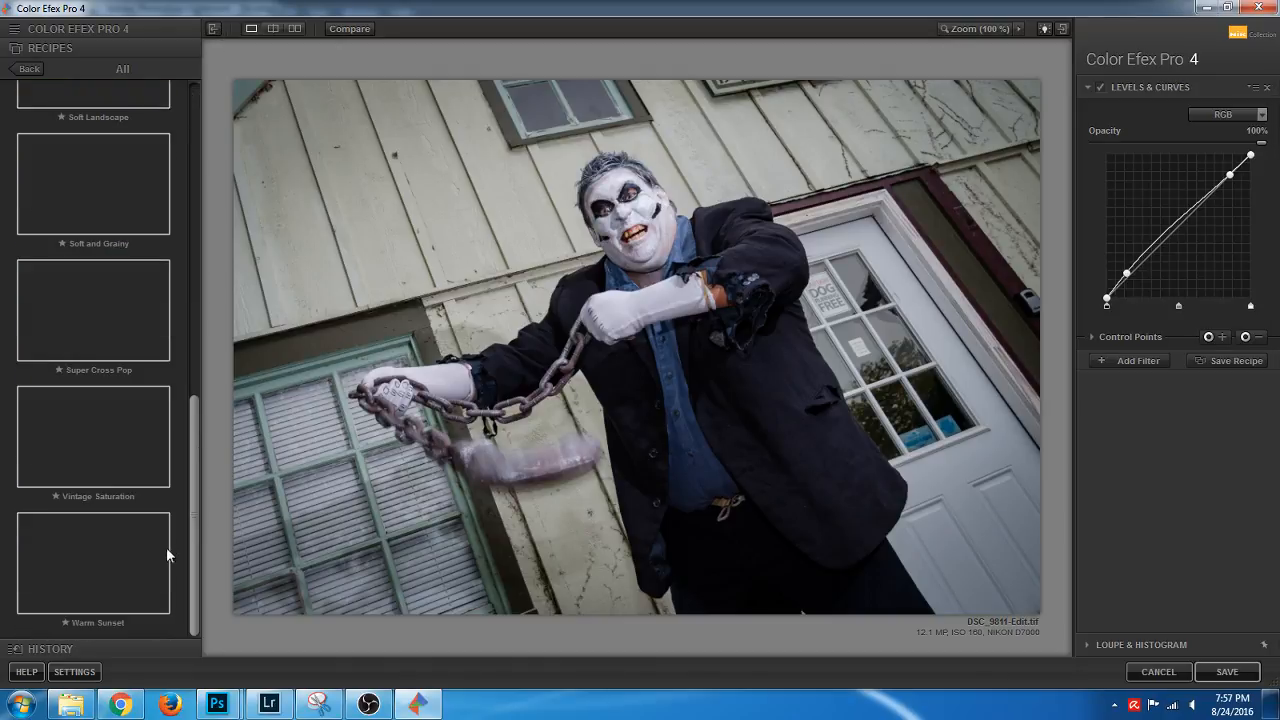
pyautogui.scroll(9, 178, 310)
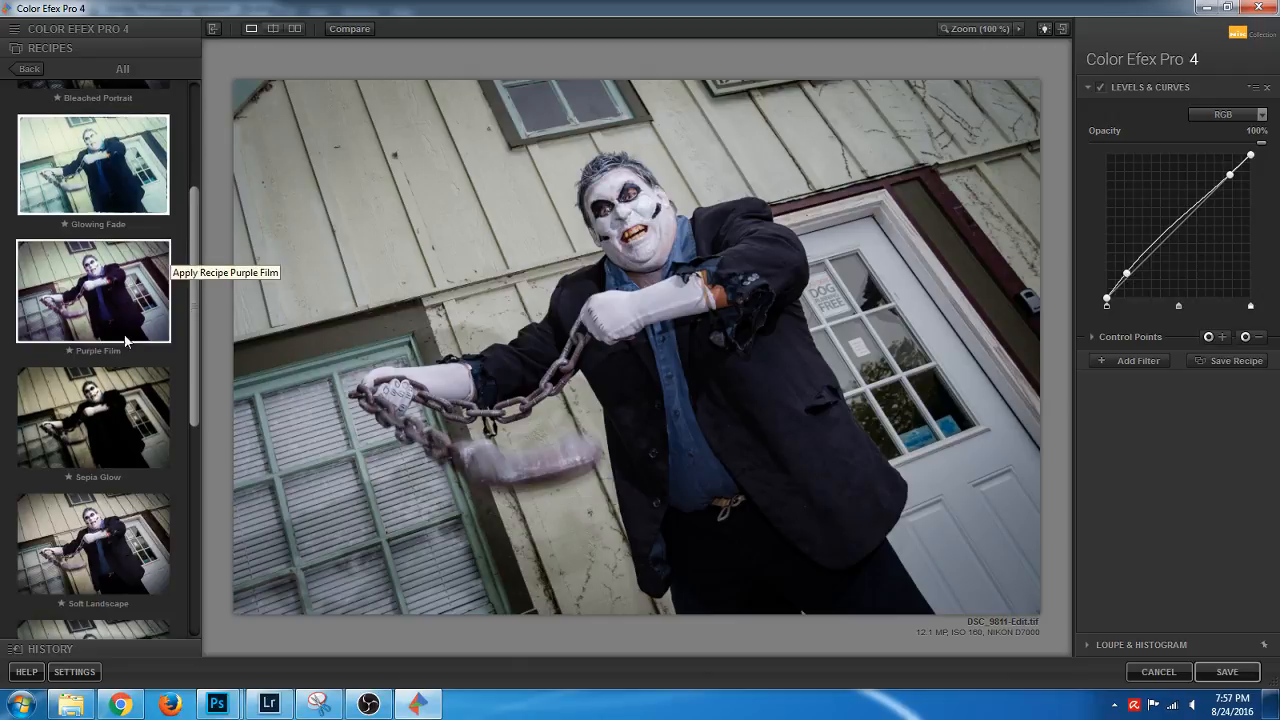
pyautogui.scroll(-2, 130, 330)
pyautogui.scroll(-3, 130, 362)
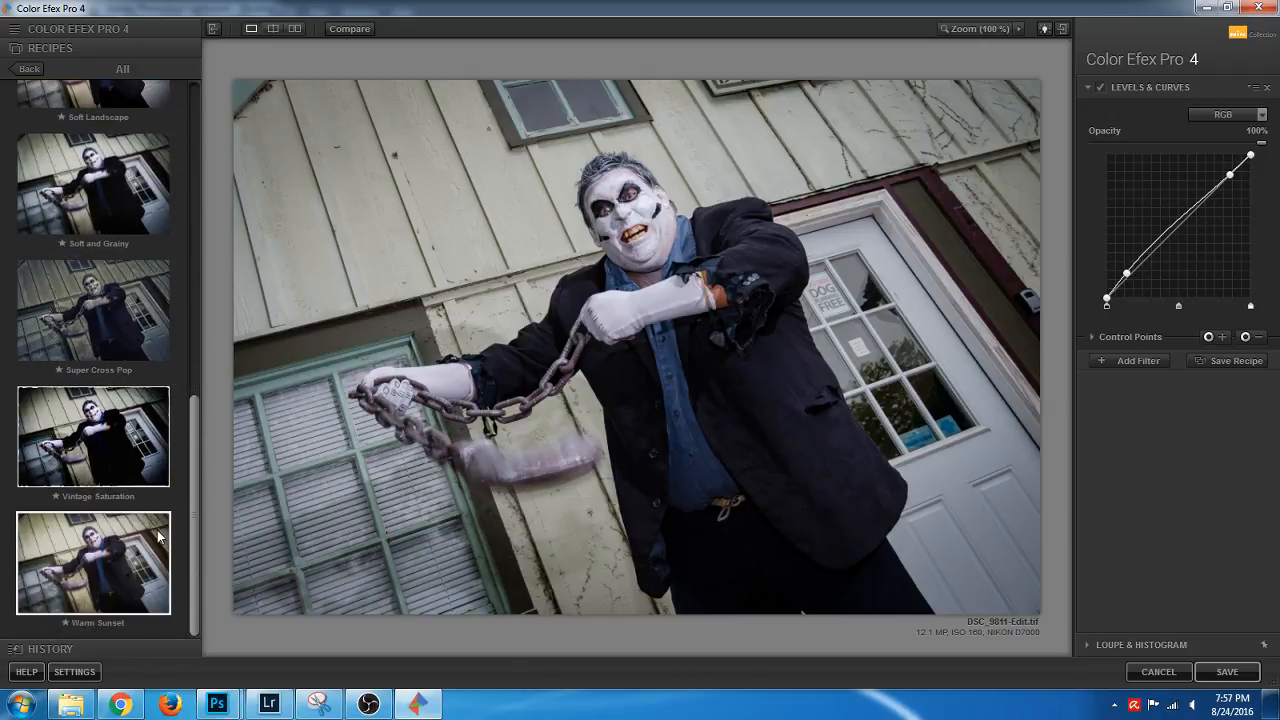
pyautogui.moveTo(192, 522); pyautogui.dragTo(201, 171)
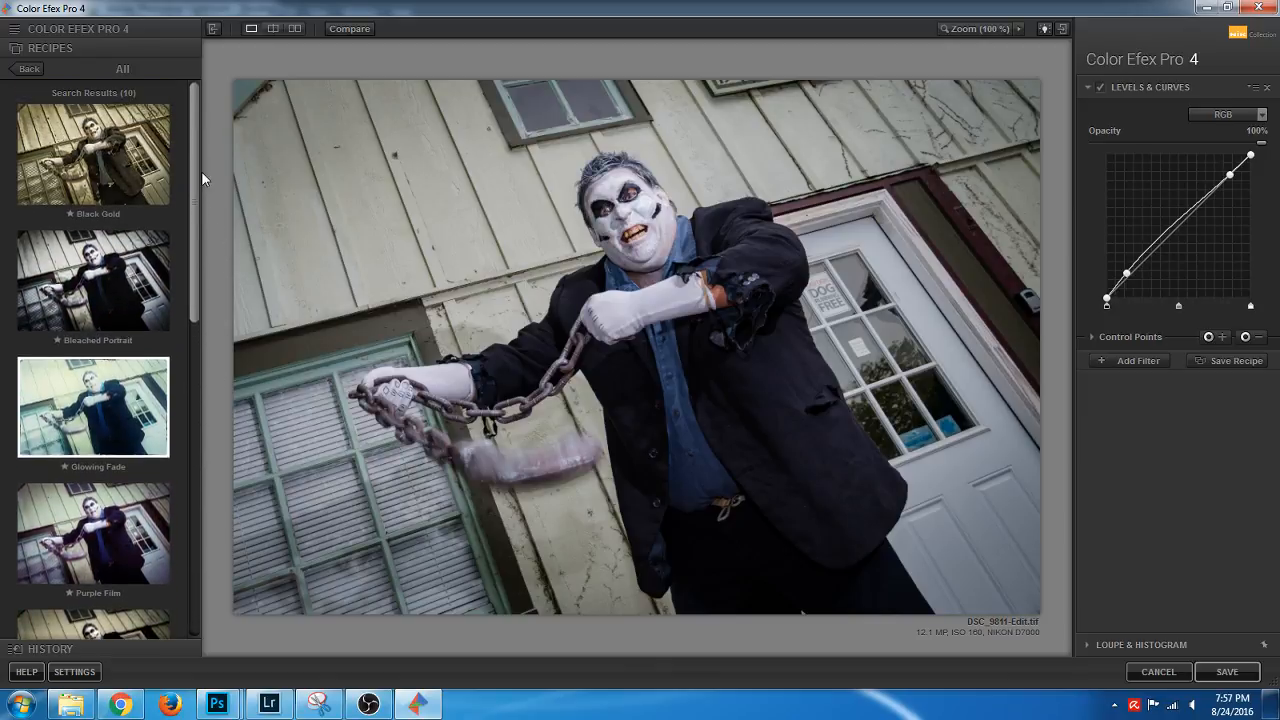
pyautogui.click(104, 150)
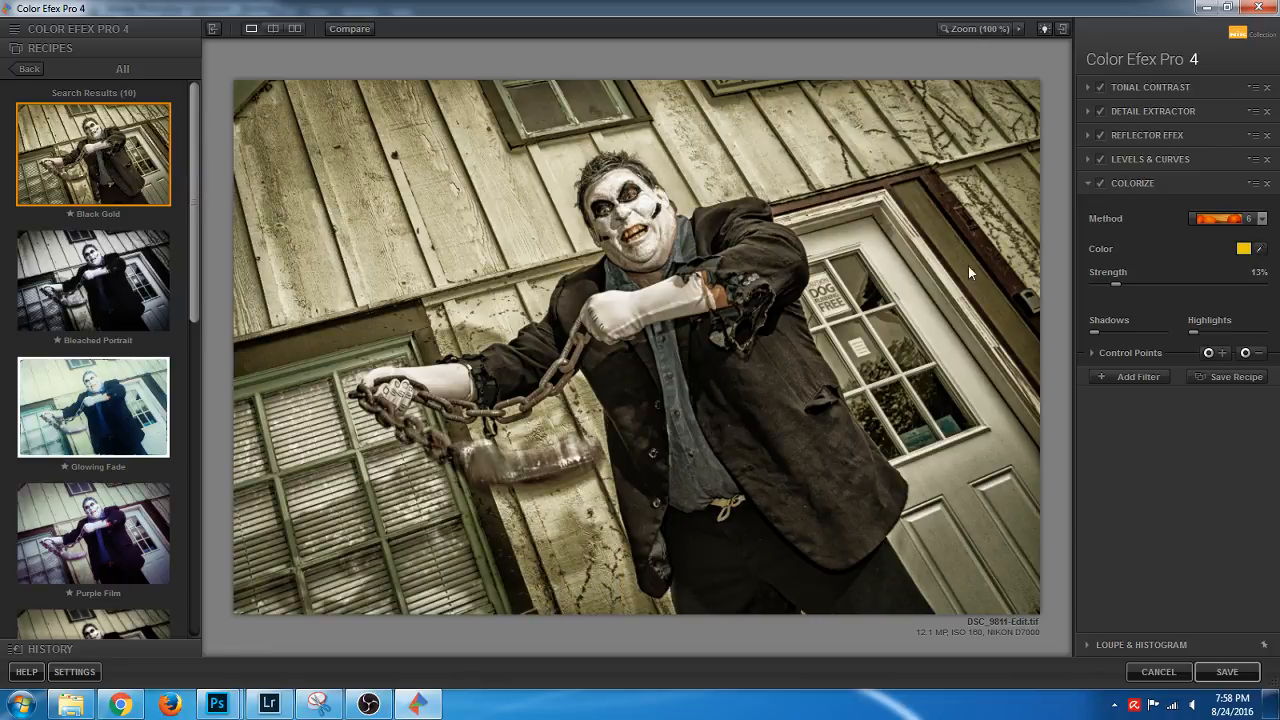
# Set the Colorize method to 2 and the Reflector Efex method to Silver, checking the reflector effect on and off
pyautogui.click(1221, 220)
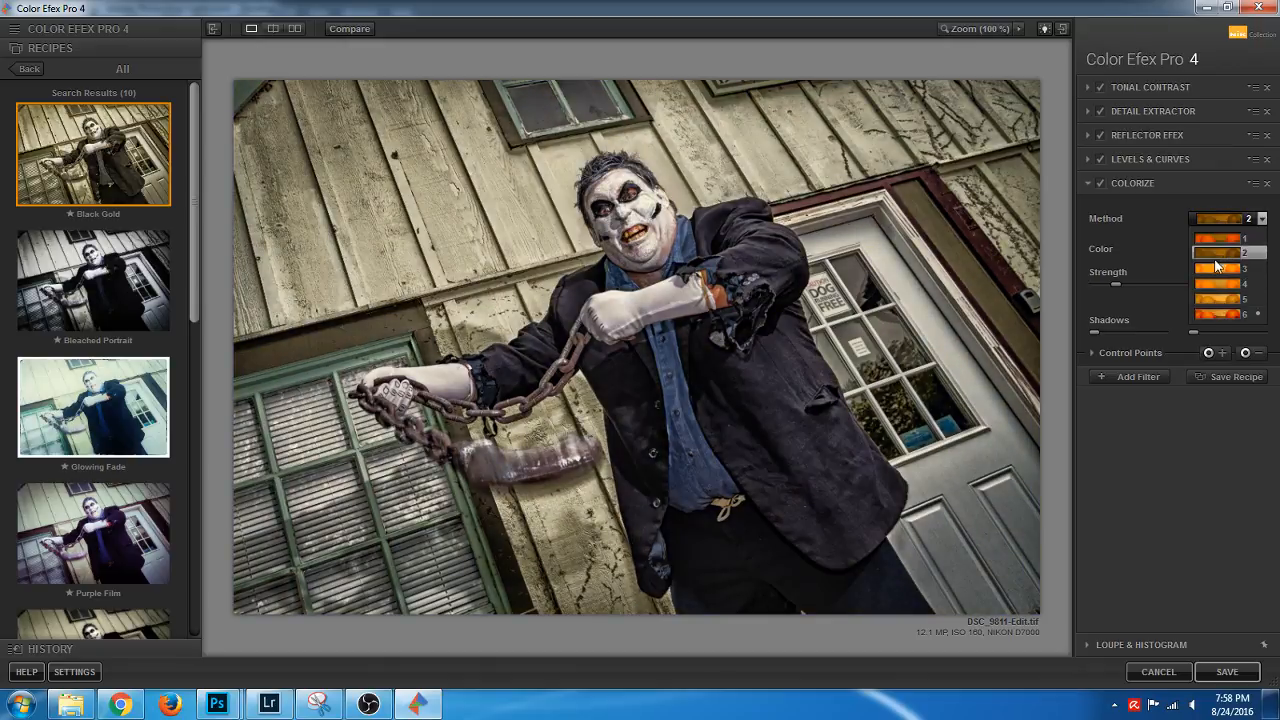
pyautogui.click(1216, 255)
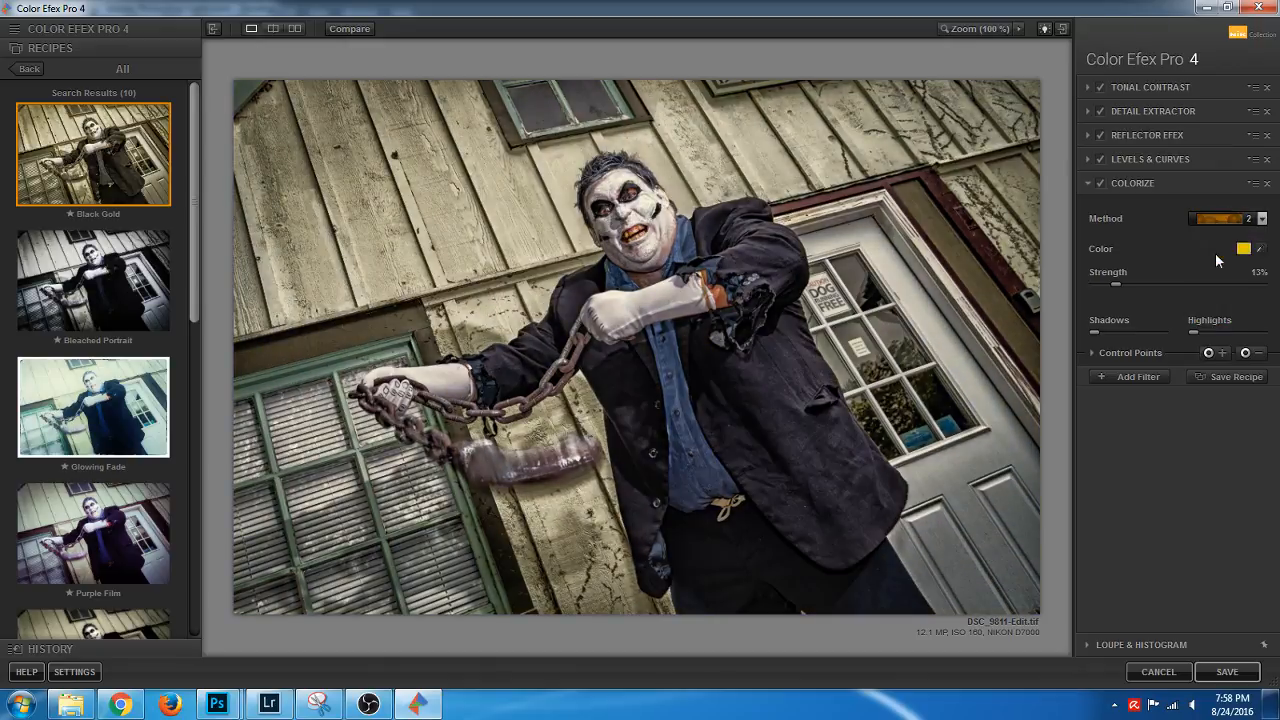
pyautogui.click(1099, 135)
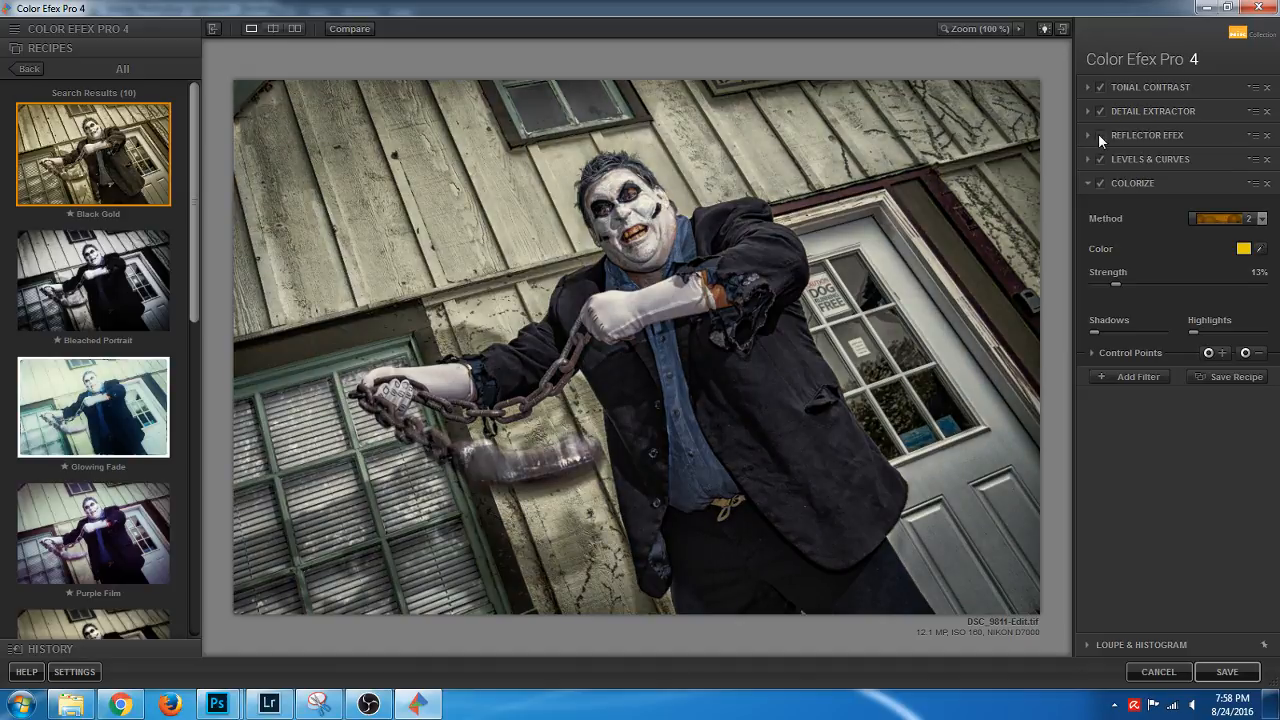
pyautogui.click(1099, 135)
pyautogui.click(1099, 135)
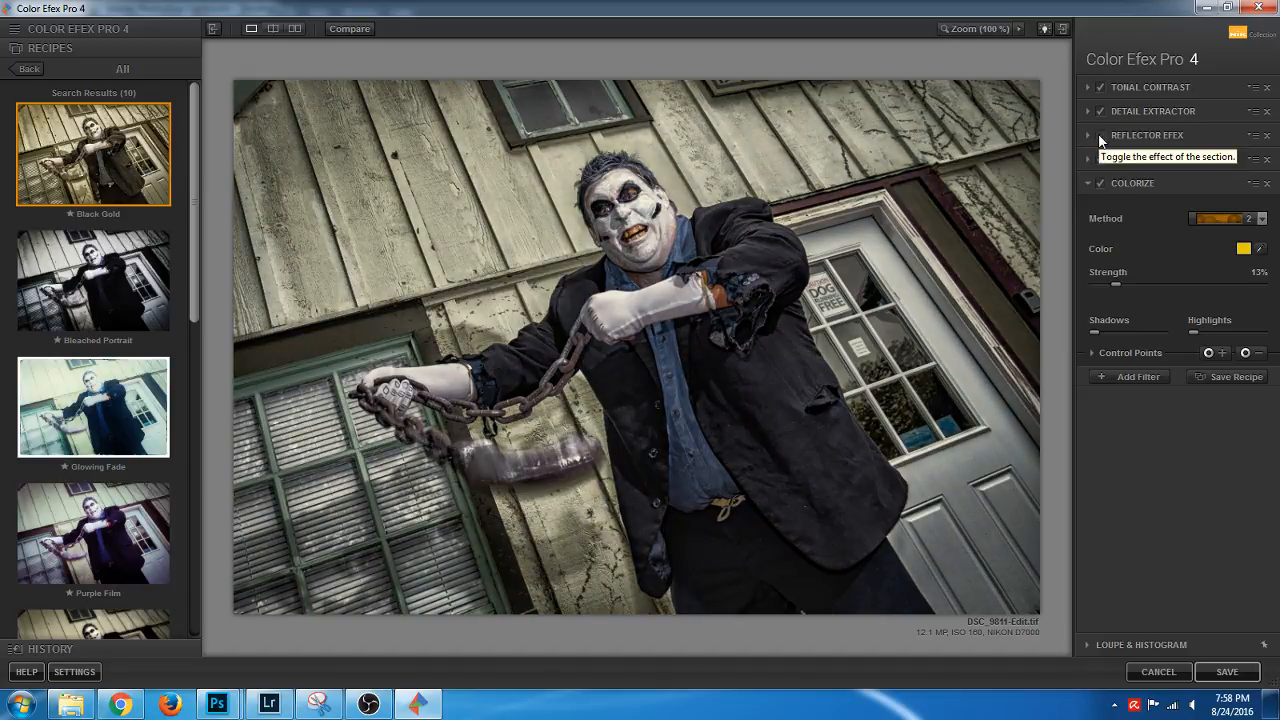
pyautogui.click(1099, 135)
pyautogui.click(1094, 135)
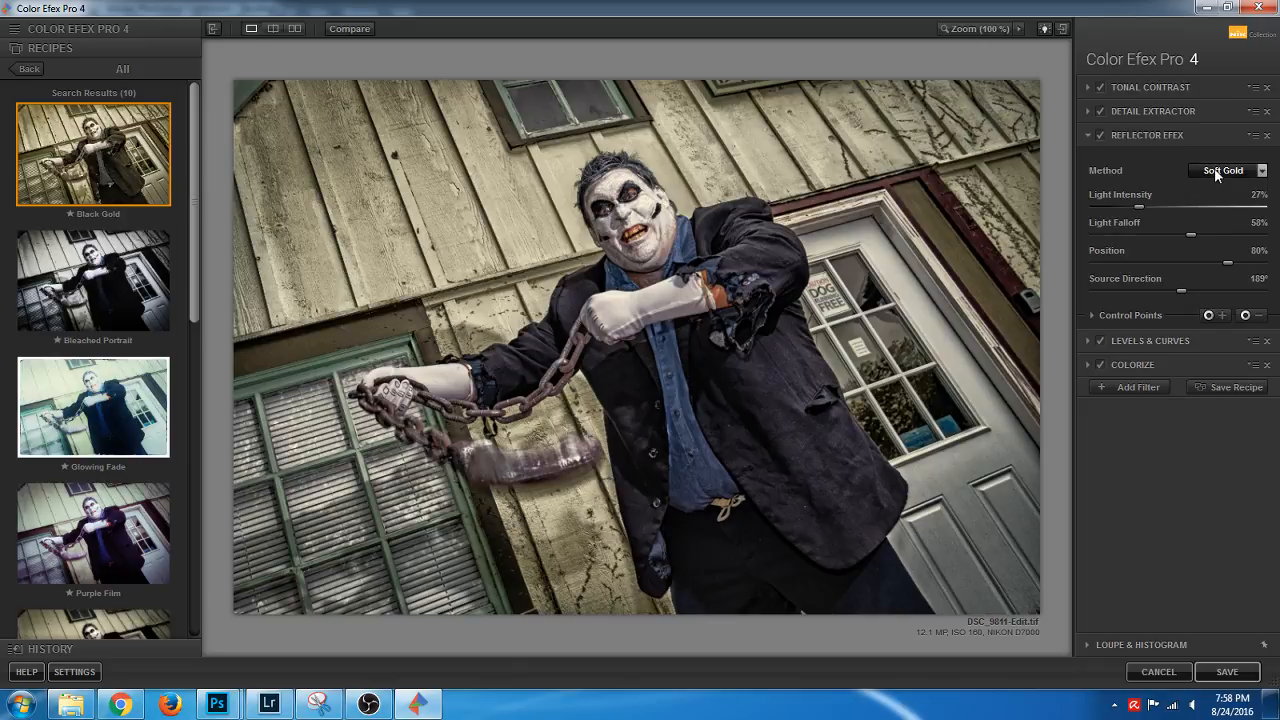
pyautogui.click(1214, 168)
pyautogui.click(1224, 214)
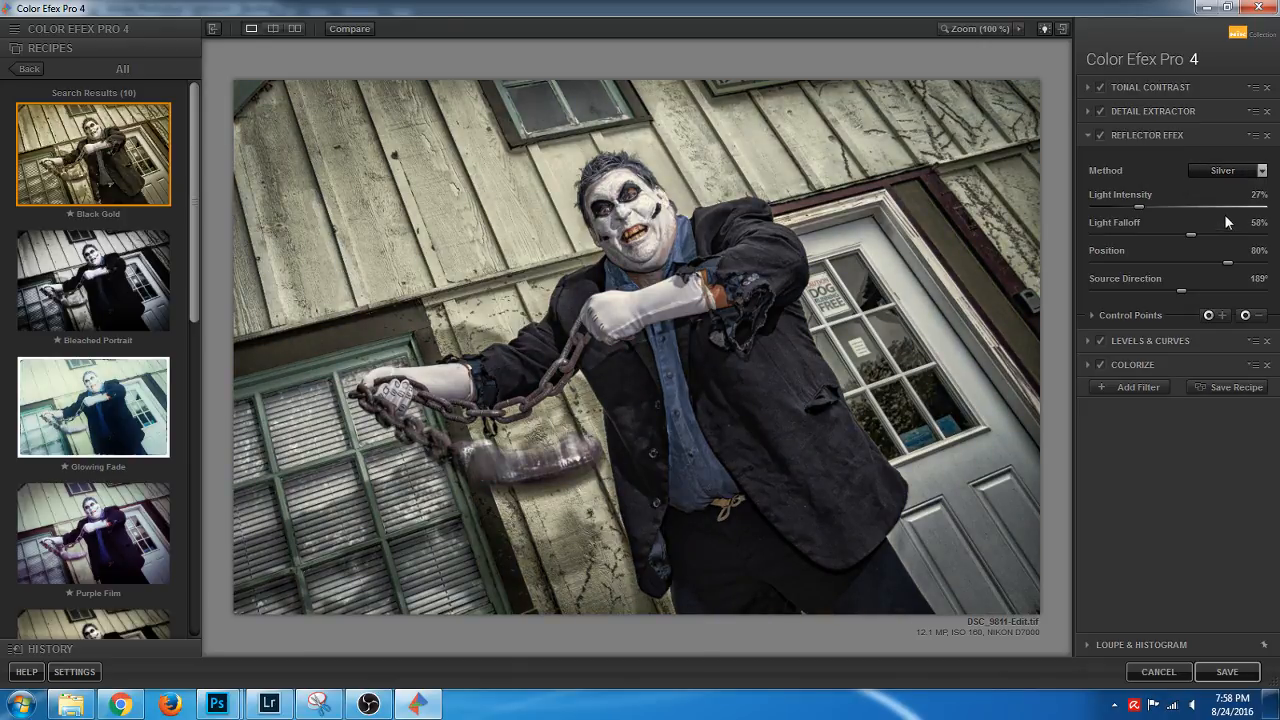
# Compare the photo with and without the Detail Extractor, Tonal Contrast, Colorize, and Levels & Curves effects
pyautogui.click(1135, 108)
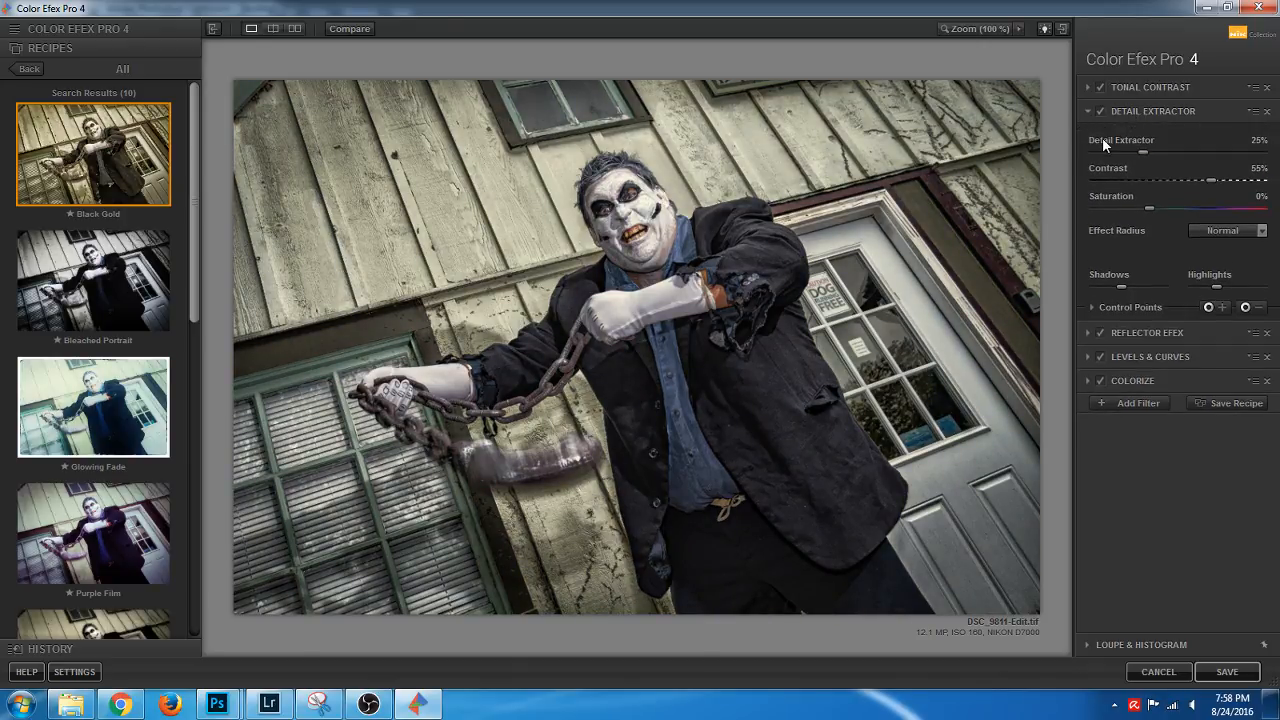
pyautogui.click(1100, 111)
pyautogui.click(1100, 111)
pyautogui.click(1100, 87)
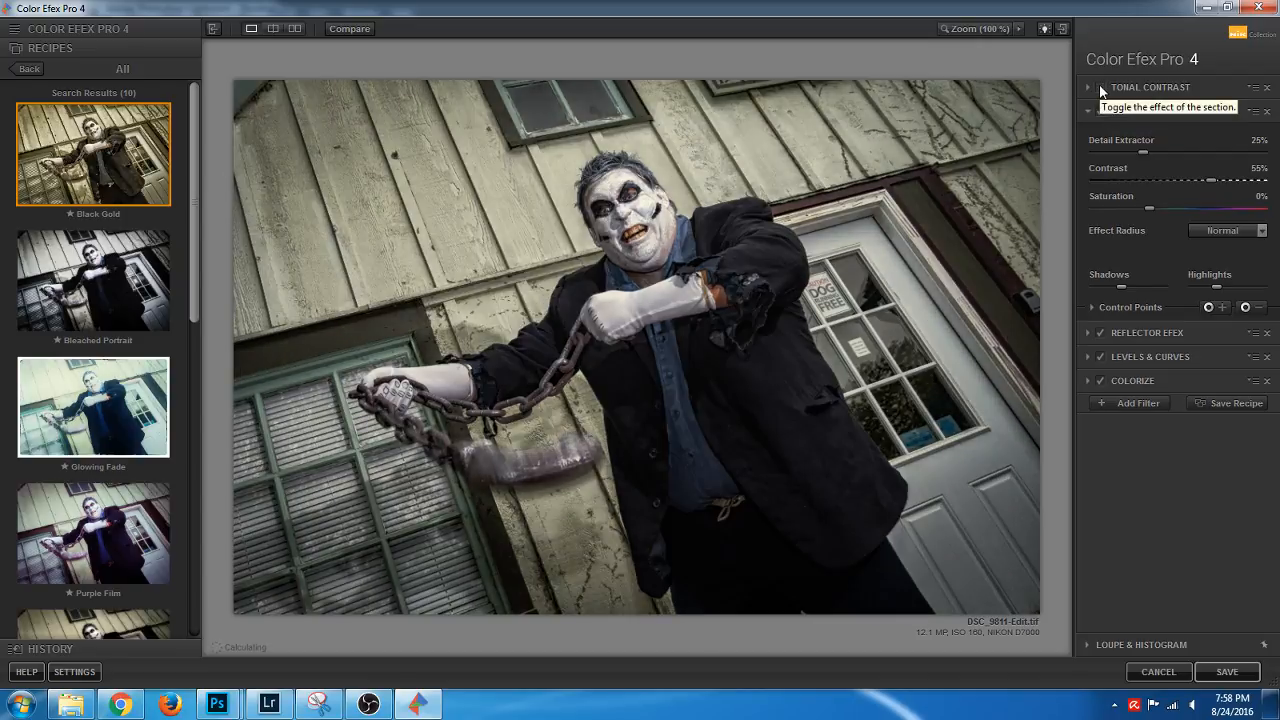
pyautogui.click(1100, 87)
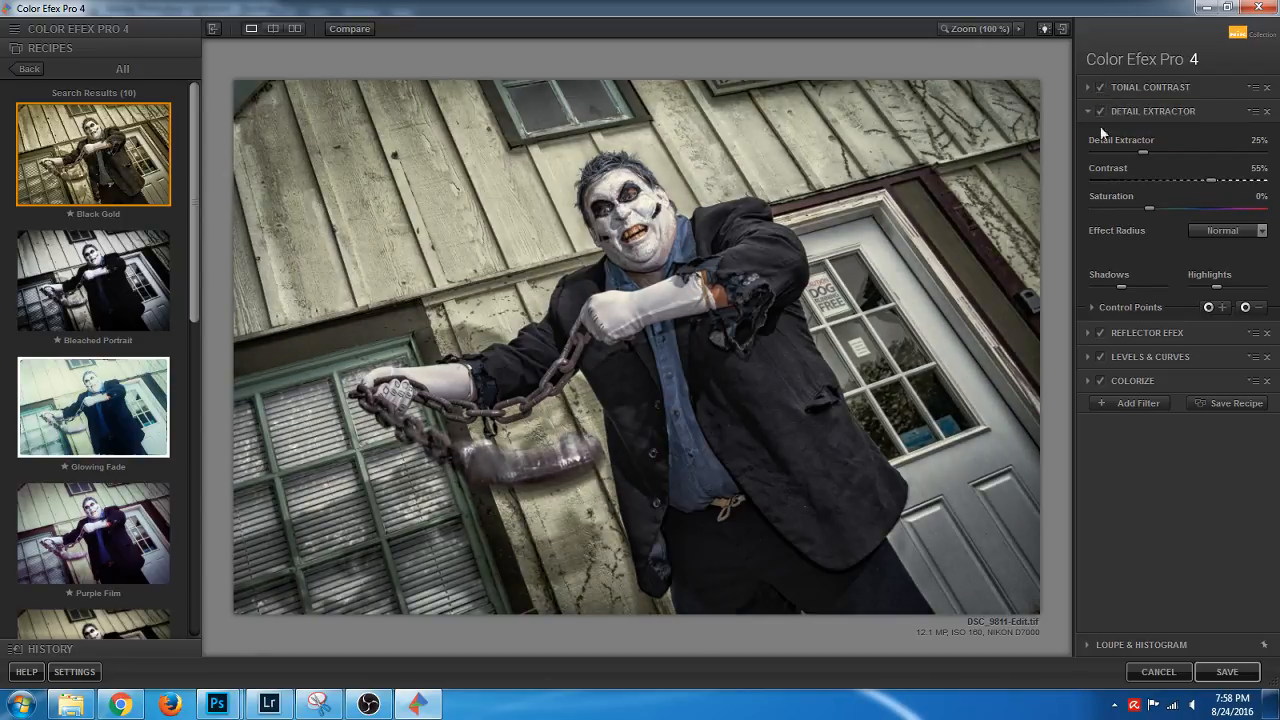
pyautogui.click(1101, 380)
pyautogui.click(1101, 357)
pyautogui.click(1102, 356)
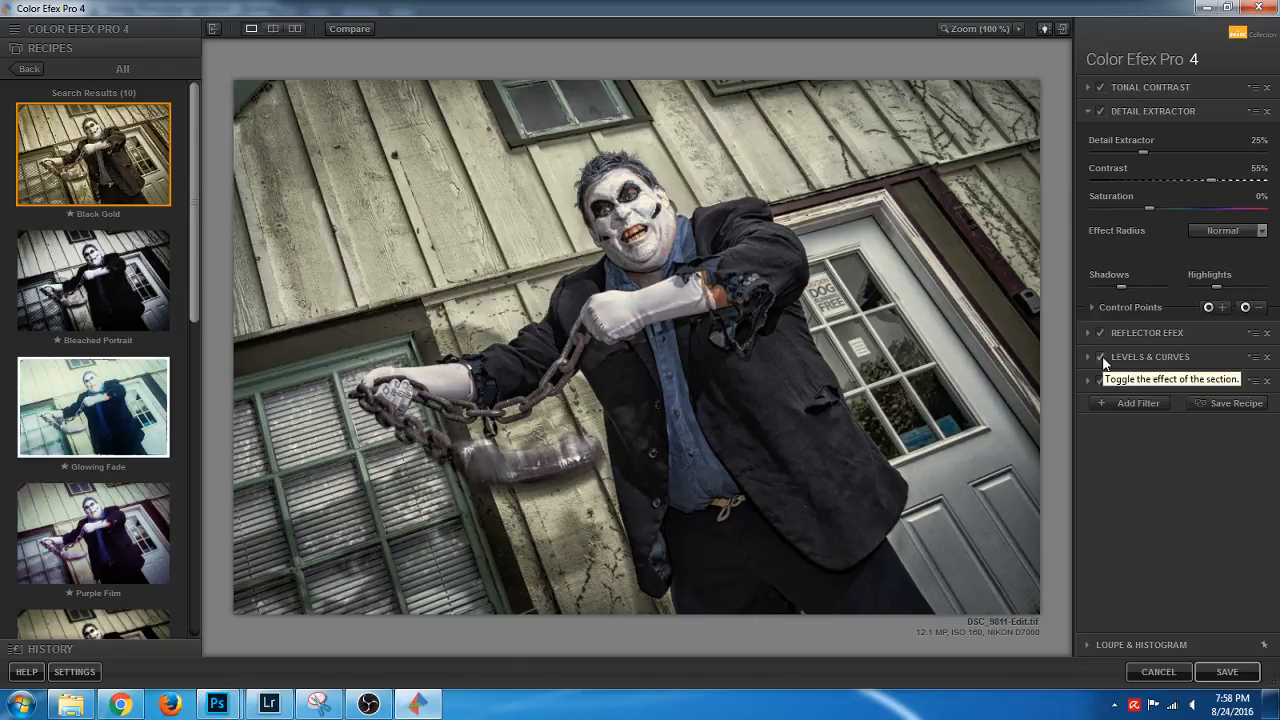
pyautogui.click(1102, 357)
pyautogui.click(1102, 357)
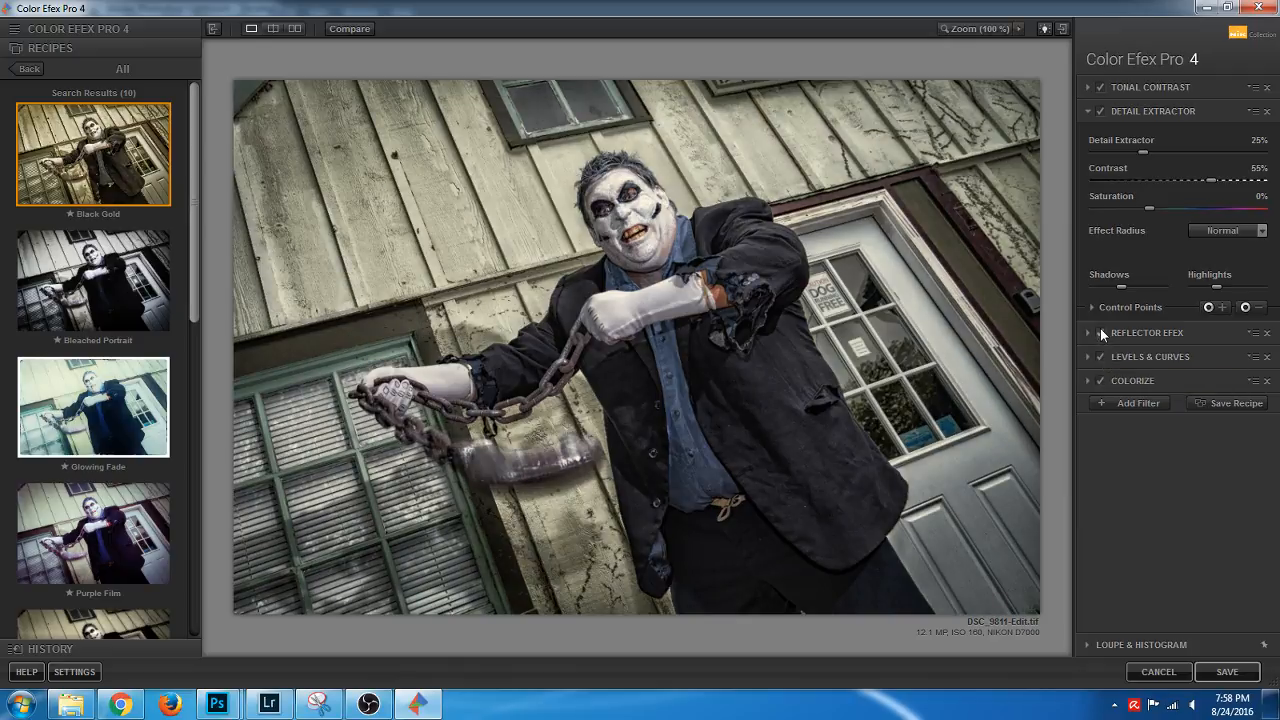
# Recheck the Reflector Efex and Detail Extractor effects on and off, and disable the Tonal Contrast filter
pyautogui.click(1101, 333)
pyautogui.click(1101, 333)
pyautogui.click(1100, 112)
pyautogui.click(1100, 112)
pyautogui.click(1100, 88)
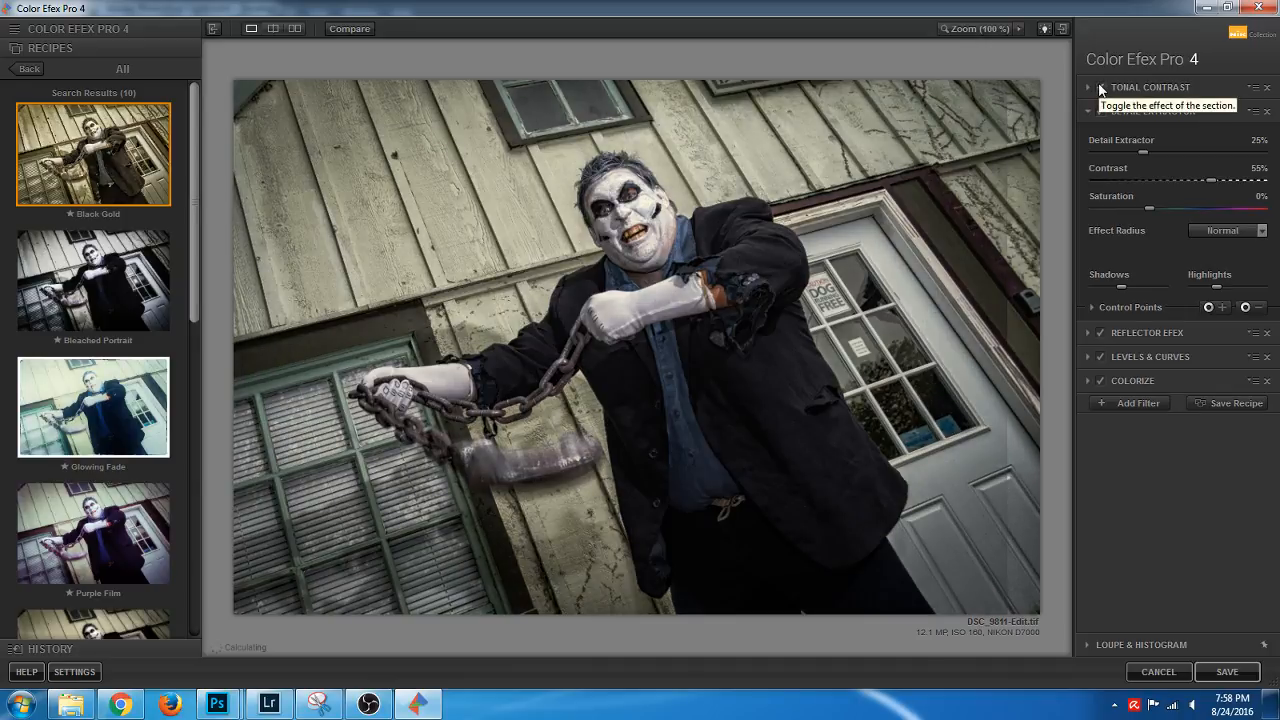
pyautogui.click(1099, 85)
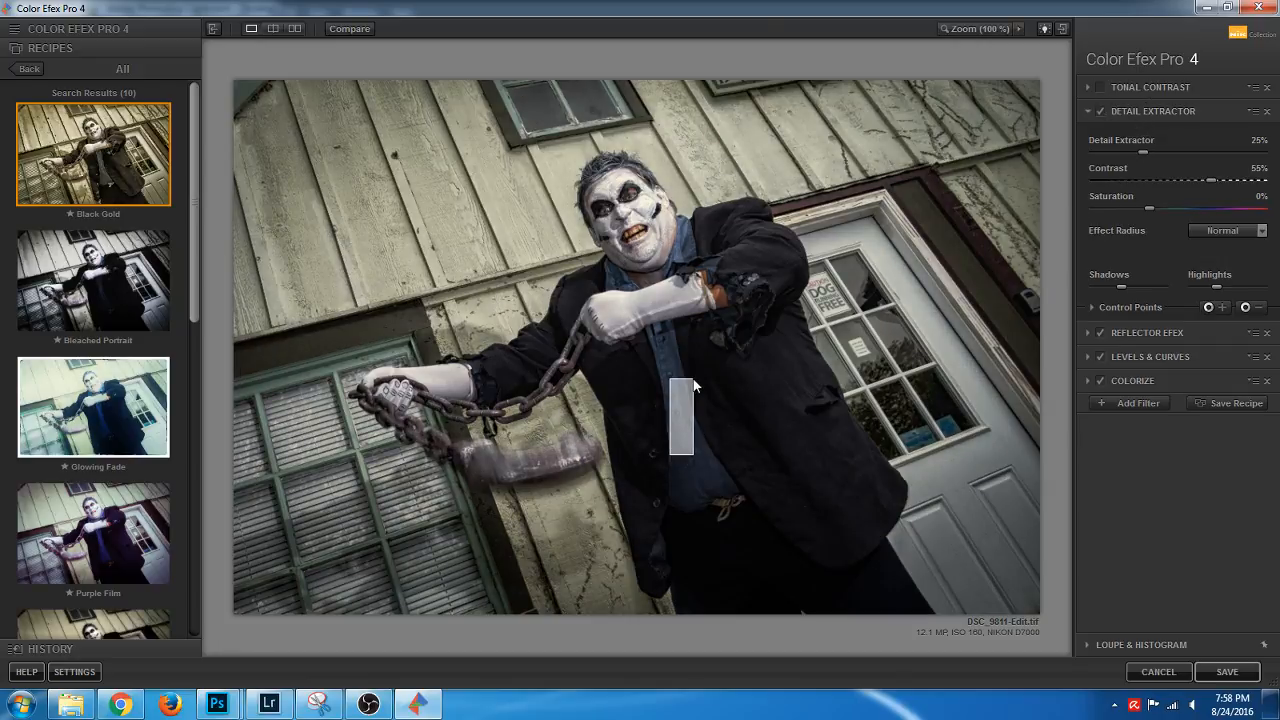
# Compare the chain photo before and after in split and side-by-side previews, and save the filtered image
pyautogui.click(276, 30)
pyautogui.moveTo(596, 319); pyautogui.dragTo(206, 283)
pyautogui.click(295, 28)
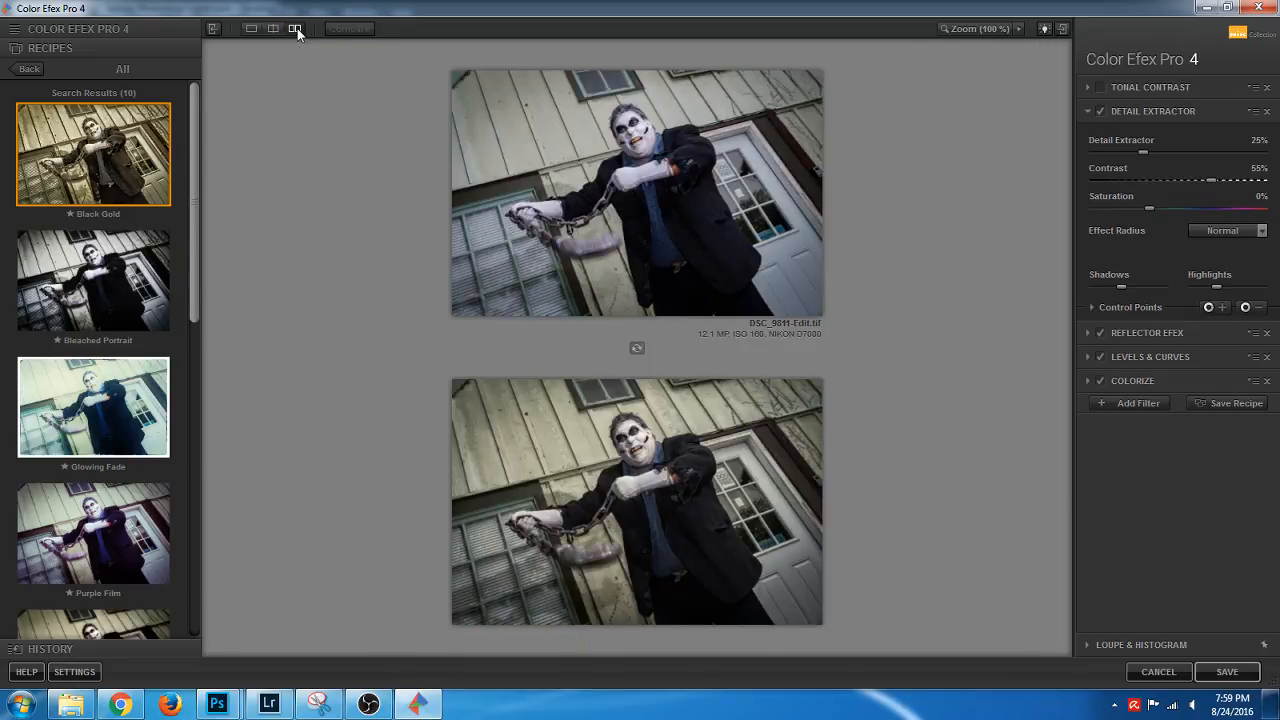
pyautogui.click(273, 28)
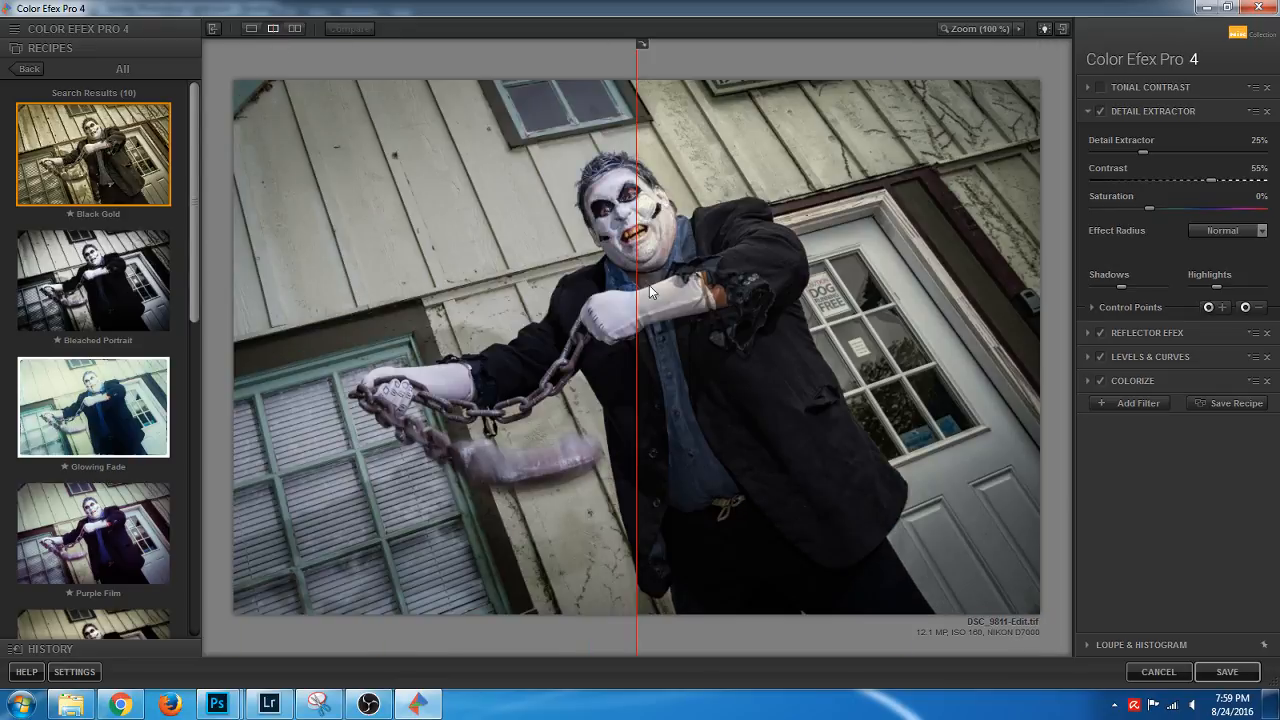
pyautogui.moveTo(636, 289); pyautogui.dragTo(215, 259)
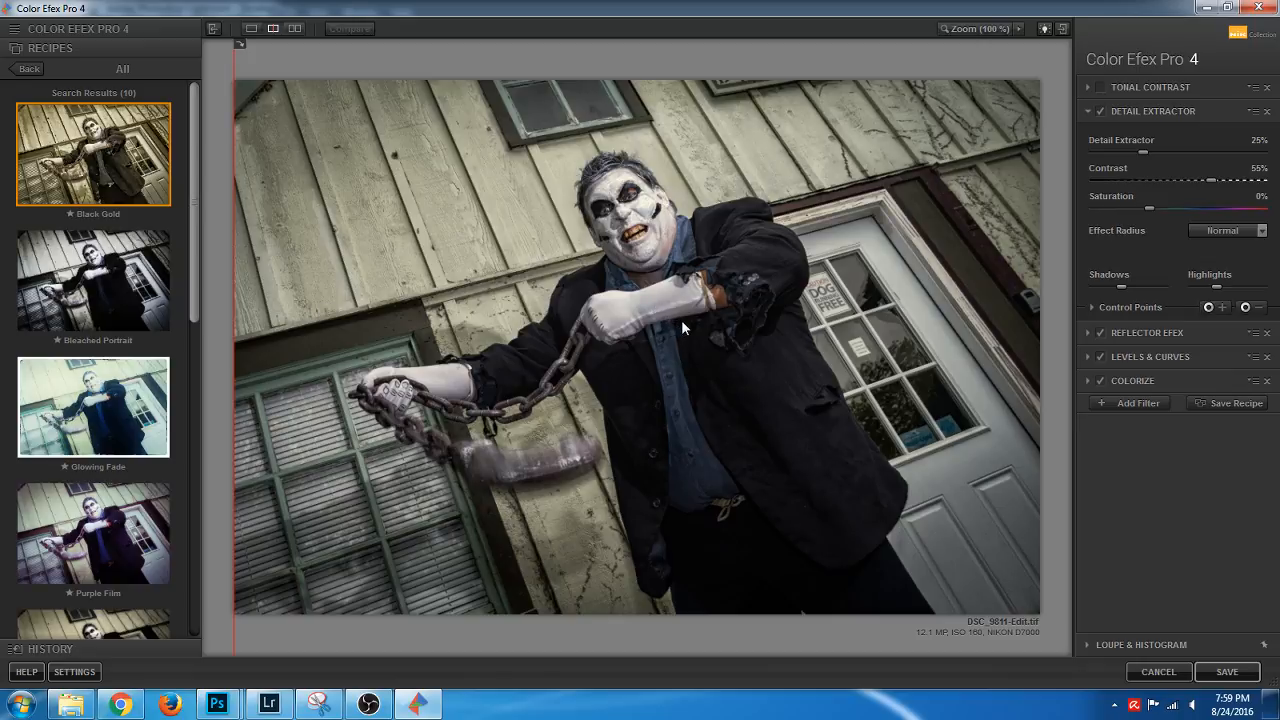
pyautogui.click(1221, 672)
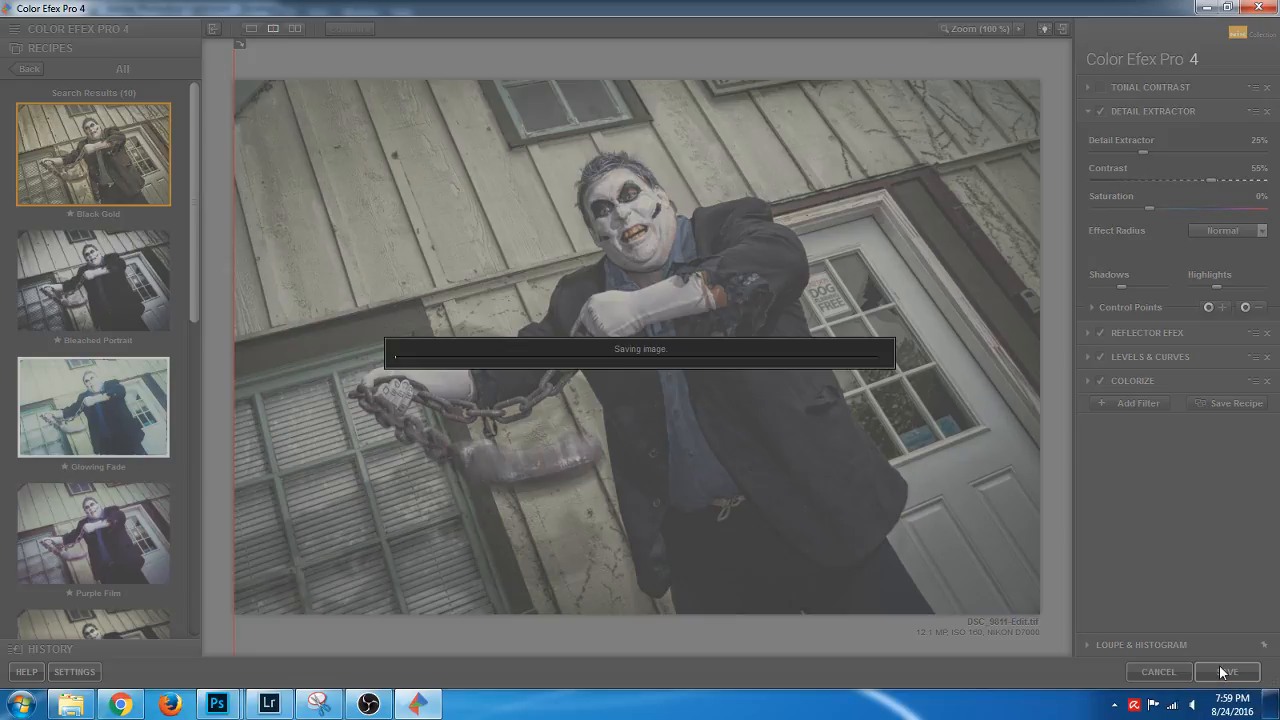
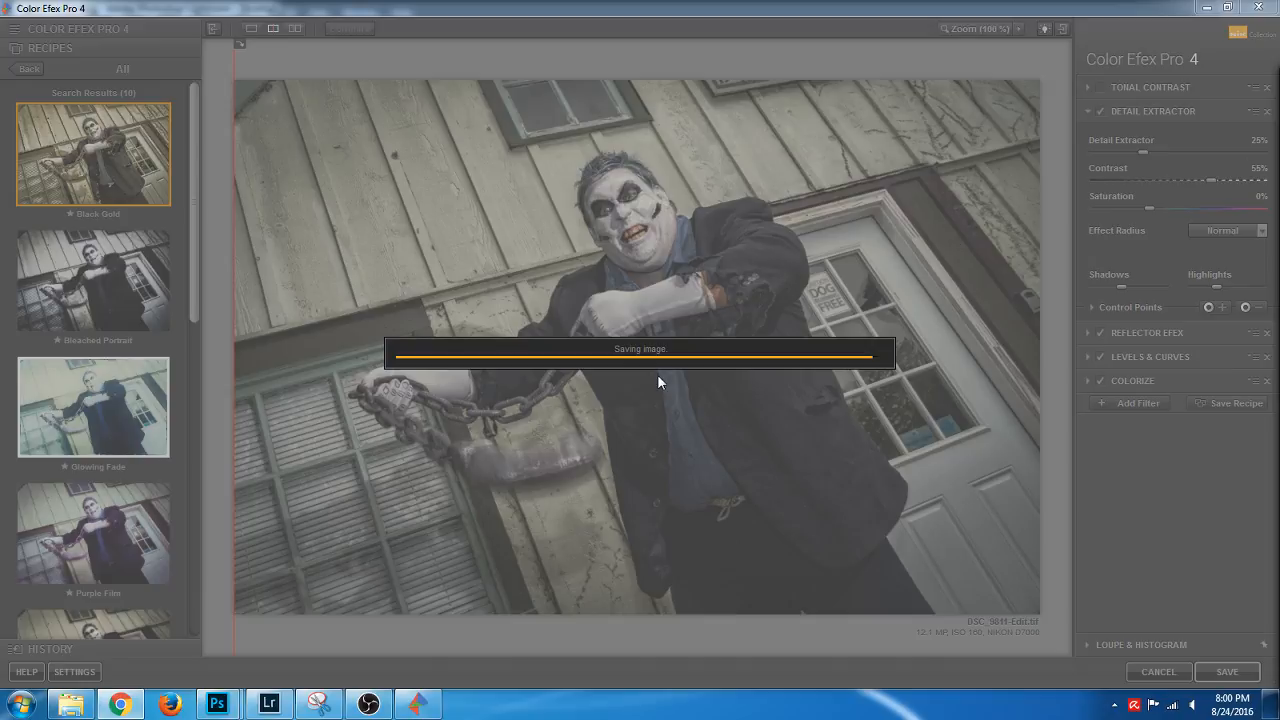
pyautogui.moveTo(229, 711)
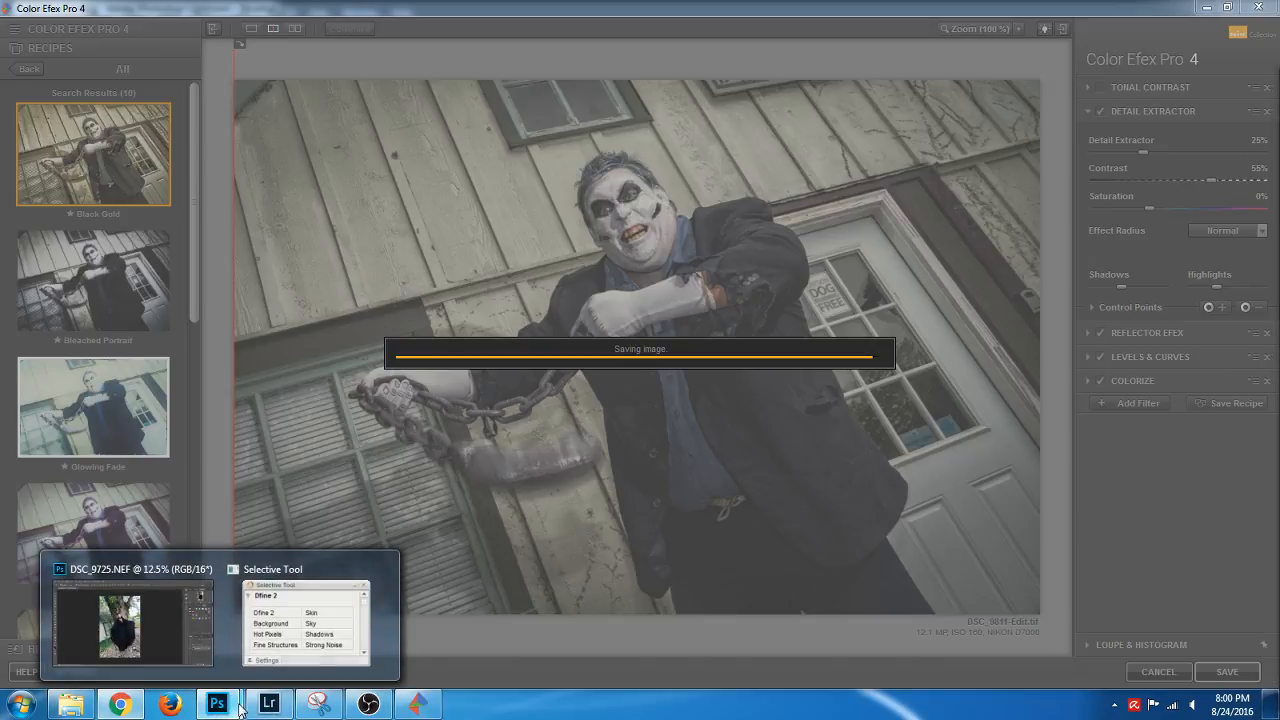
pyautogui.click(183, 648)
pyautogui.click(88, 712)
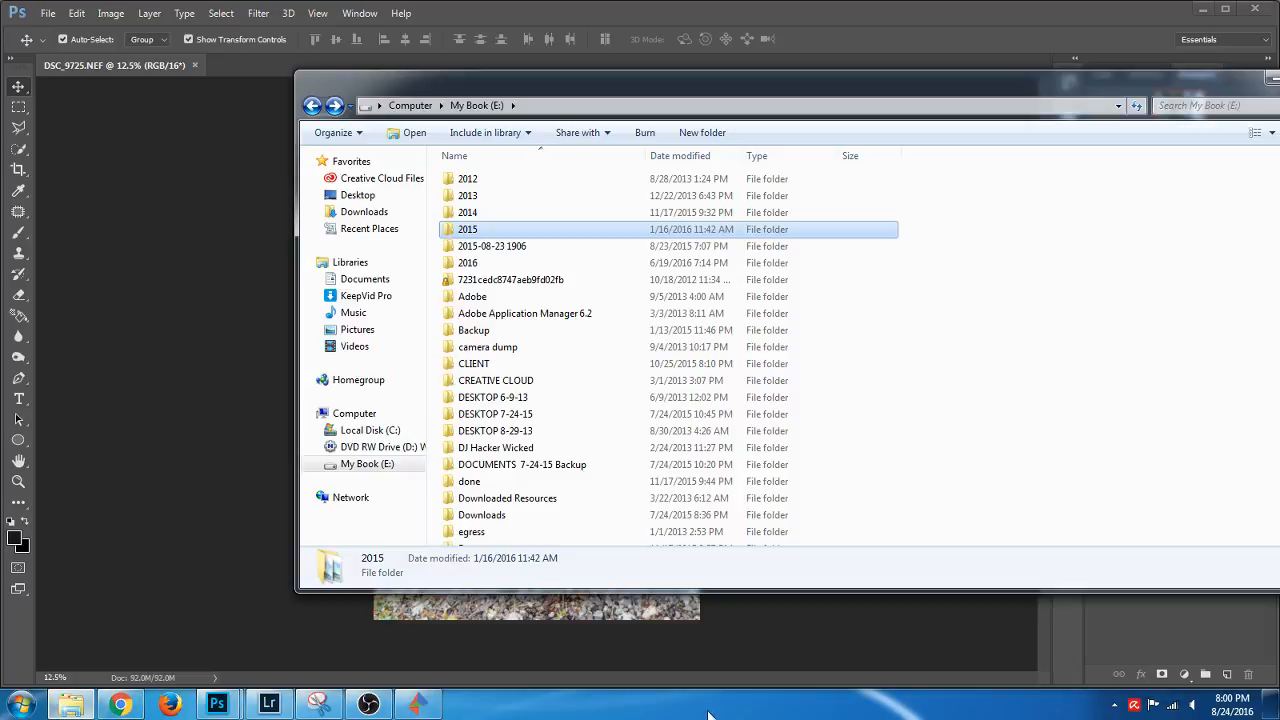
pyautogui.click(88, 712)
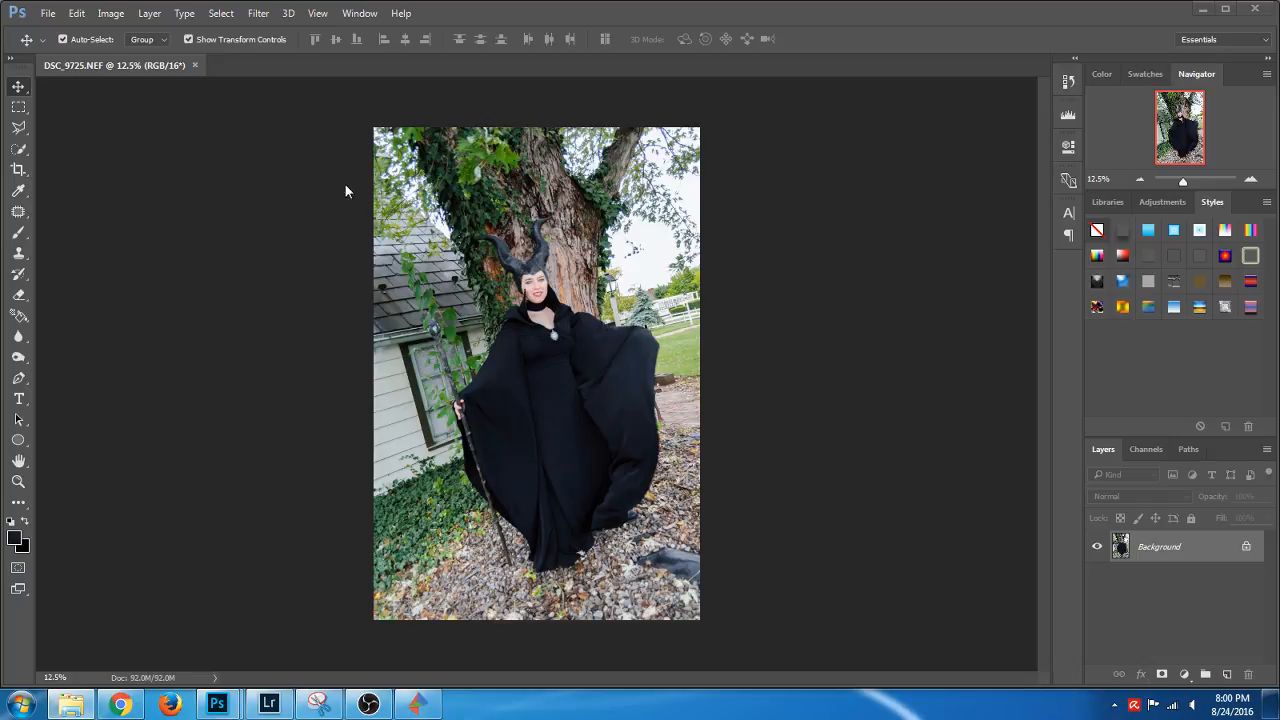
# Switch to Lightroom, compare DSC_9811.NEF with DSC_9811-Edit.tif, and hide the filmstrip with the edited photo selected
pyautogui.click(268, 704)
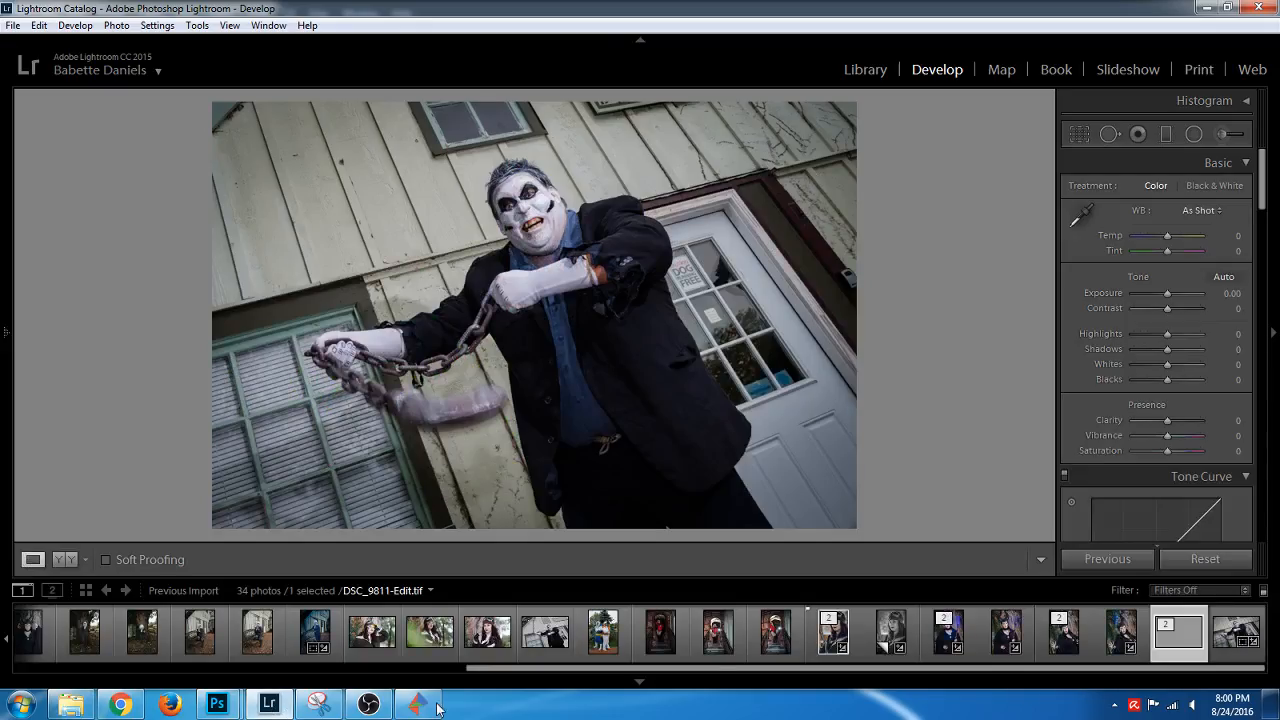
pyautogui.click(1224, 640)
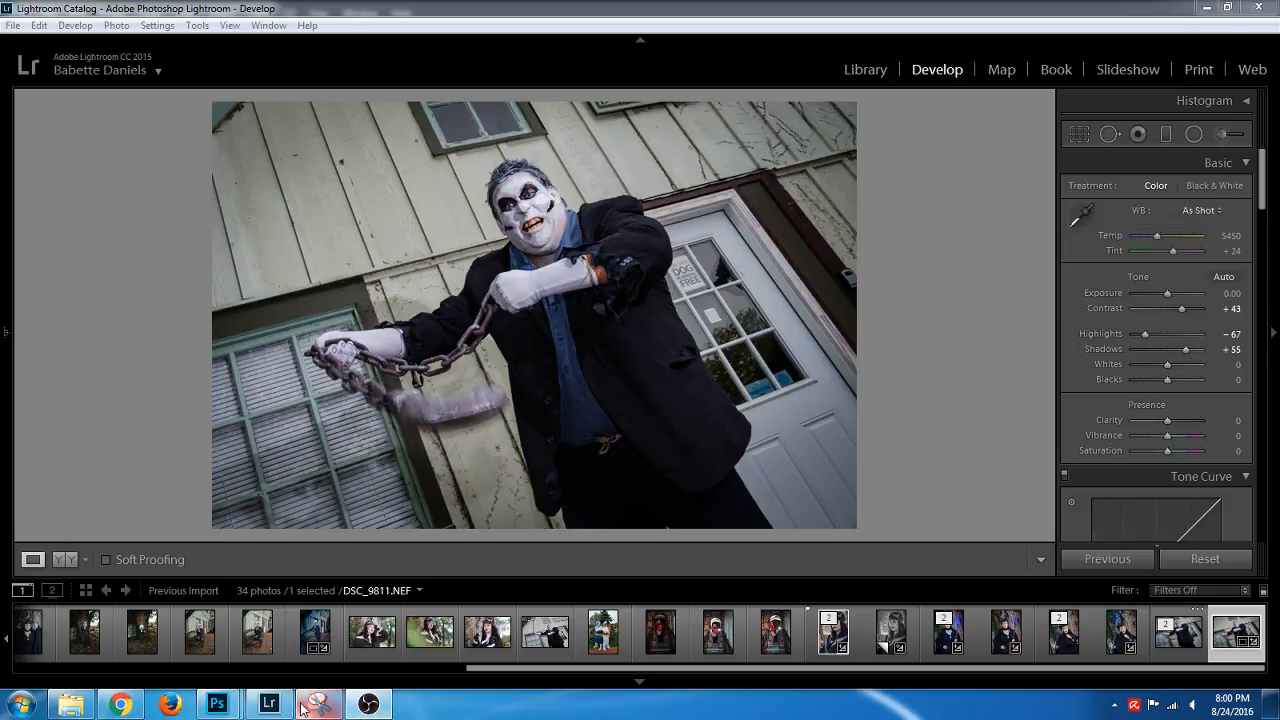
pyautogui.click(1172, 650)
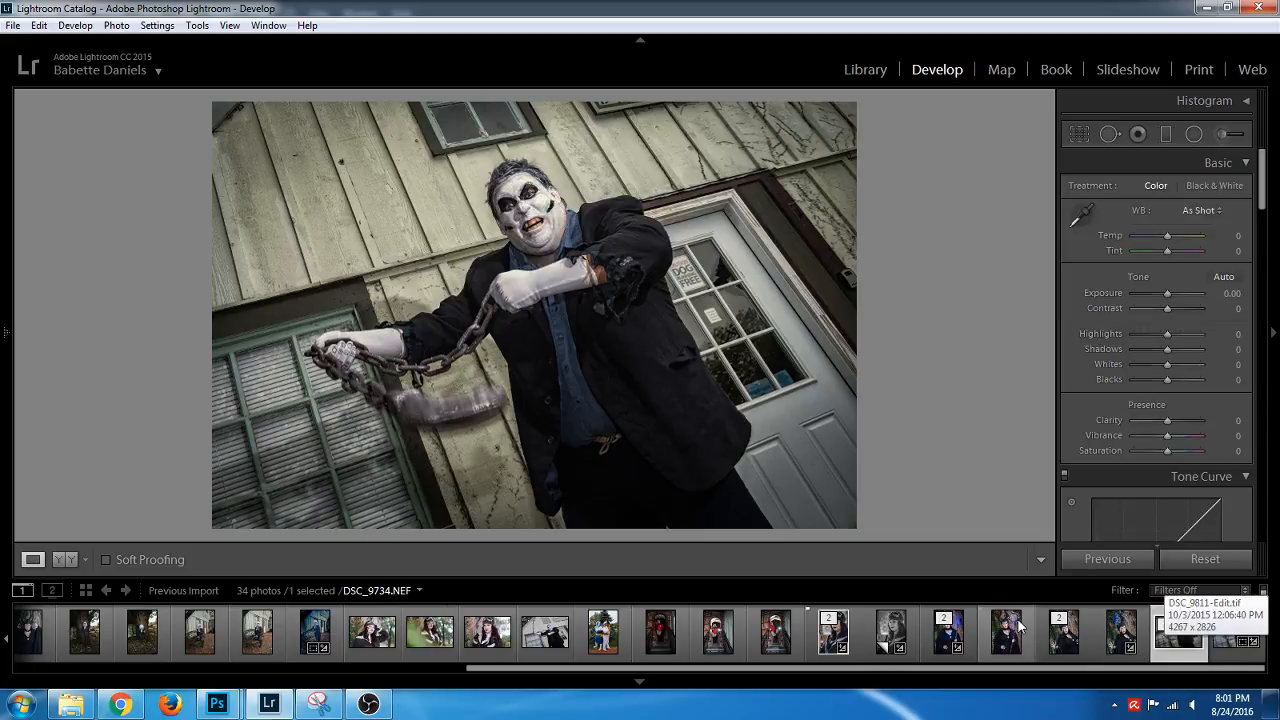
pyautogui.click(1005, 681)
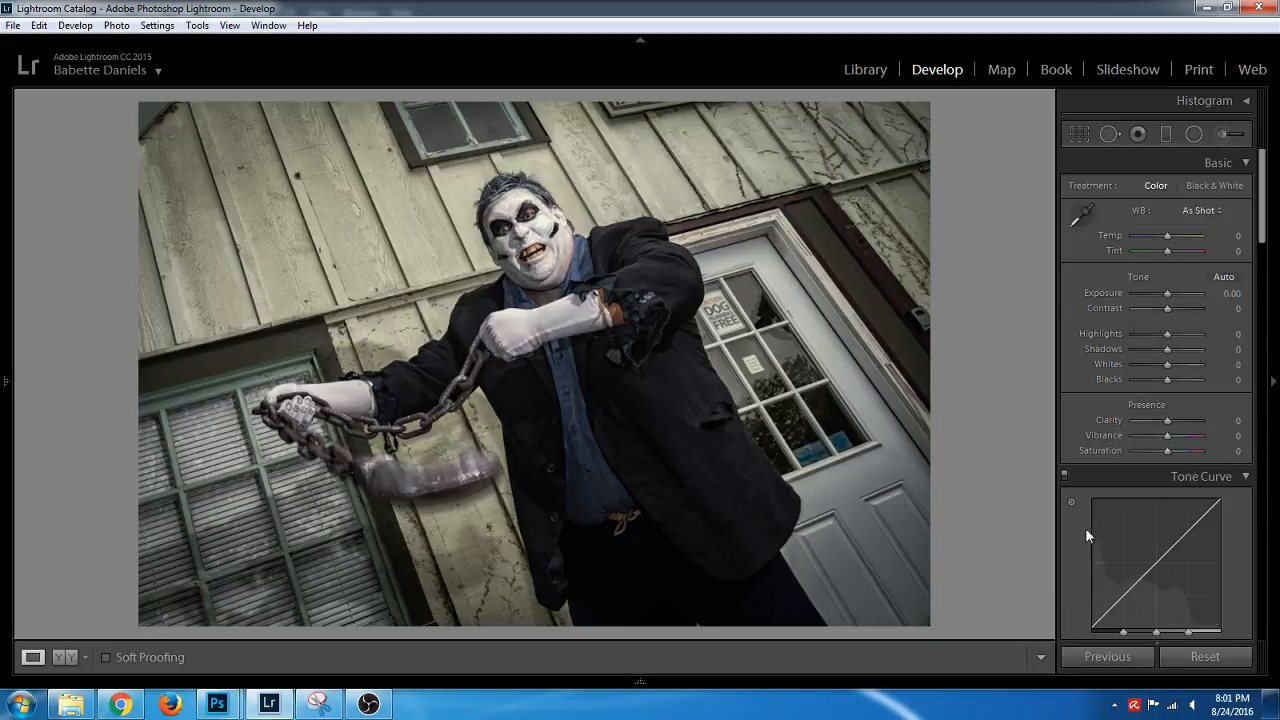
# Paint an Adjustment Brush mask over the man's face with Temp at 0 and Noise at 100
pyautogui.click(1220, 133)
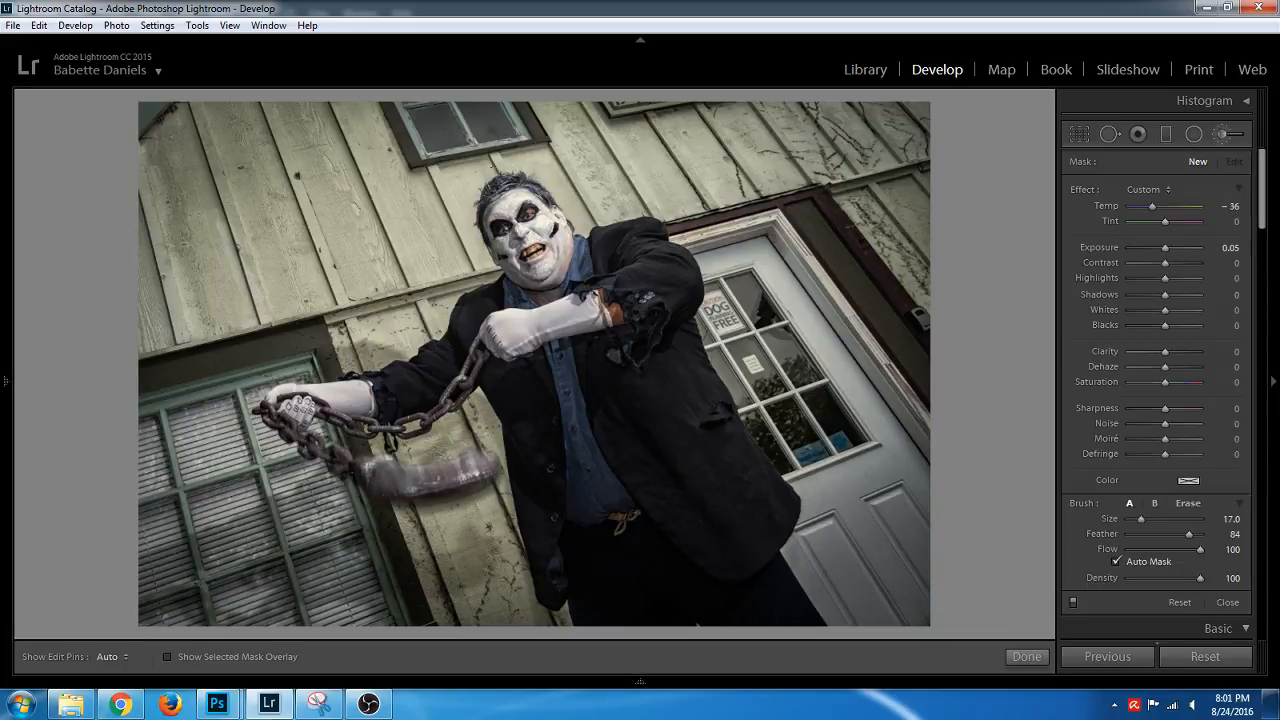
pyautogui.press('h')
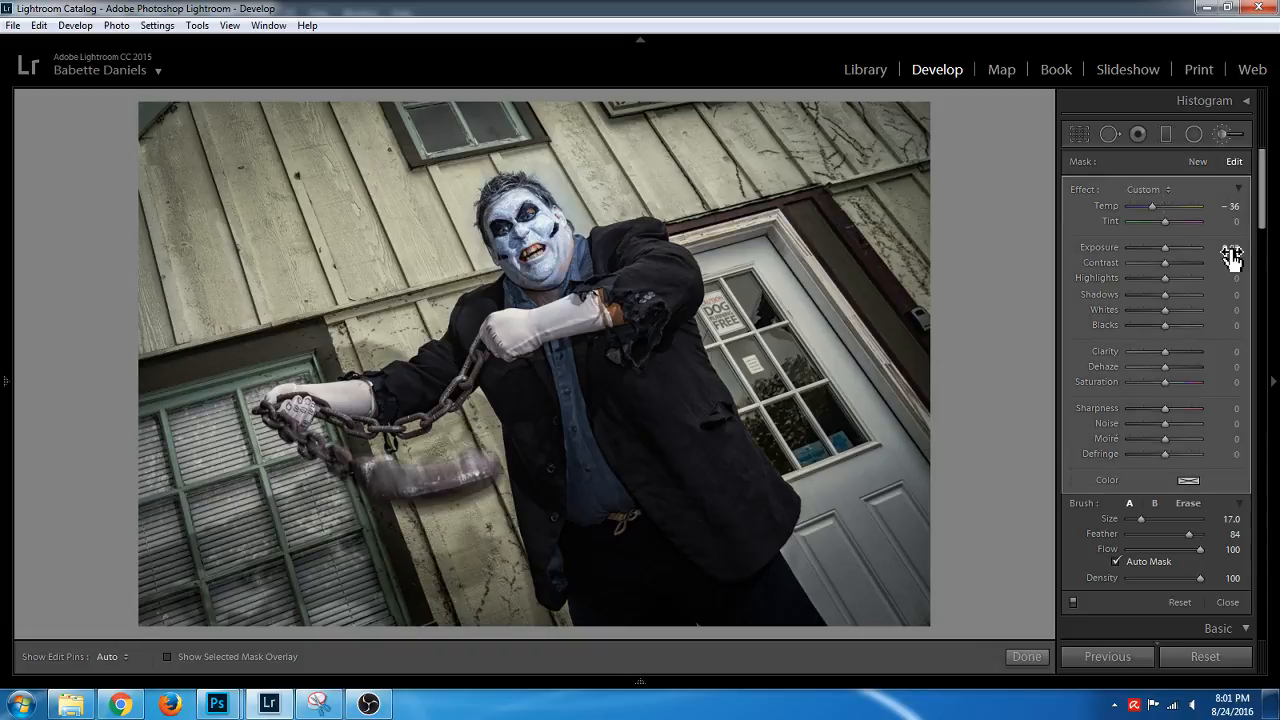
pyautogui.click(1232, 206)
pyautogui.write('0')
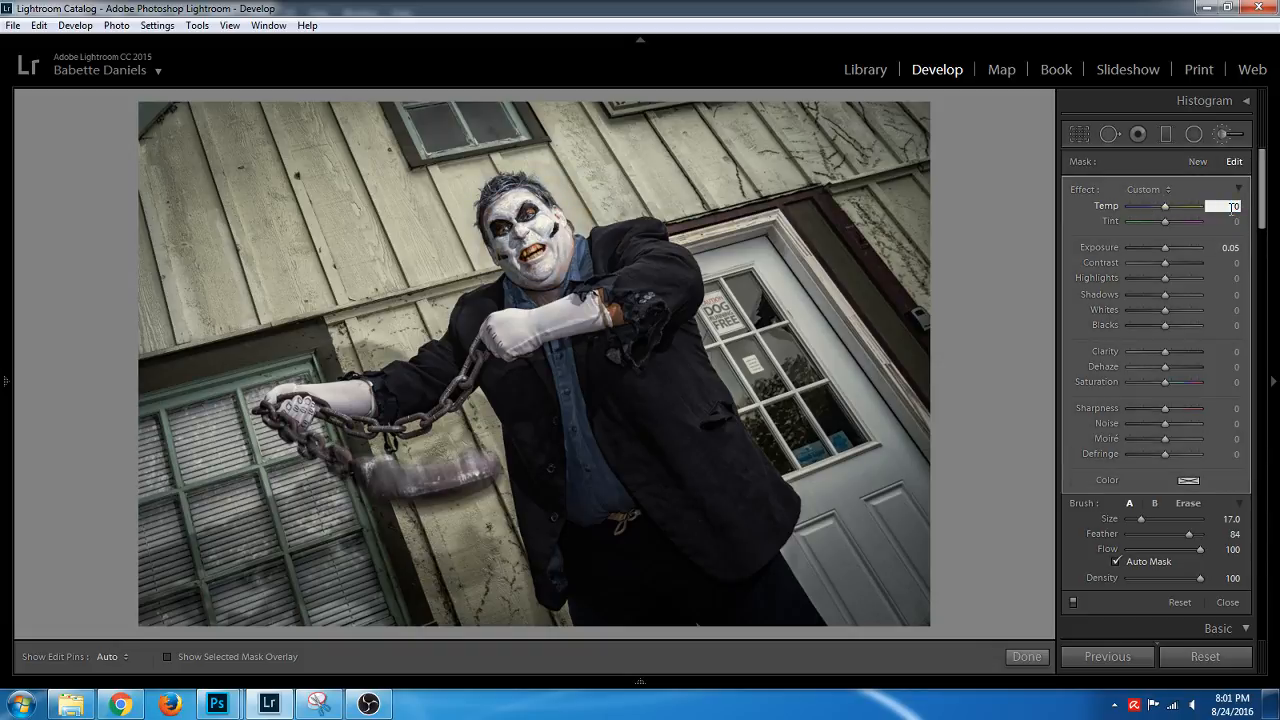
pyautogui.click(1178, 423)
pyautogui.moveTo(1198, 424); pyautogui.dragTo(1206, 424)
pyautogui.click(1221, 136)
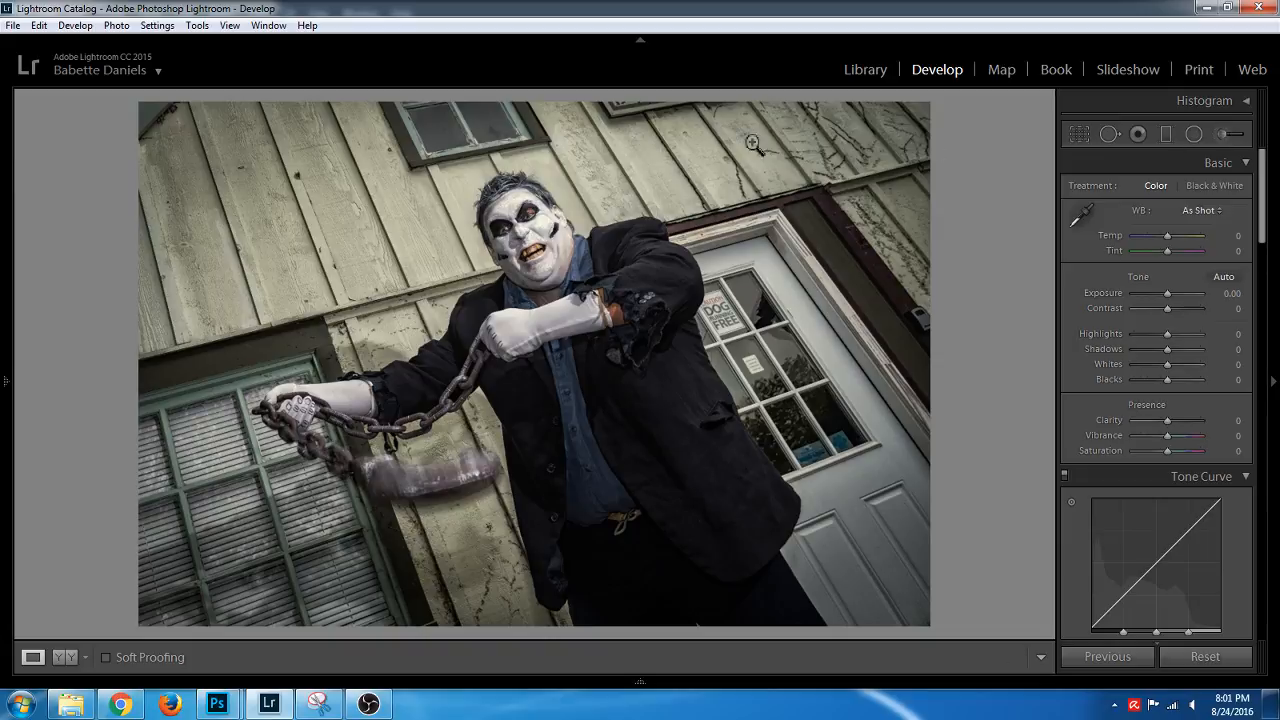
# Reselect the face's brush mask, set its Noise to 33, and close the Adjustment Brush
pyautogui.click(1222, 136)
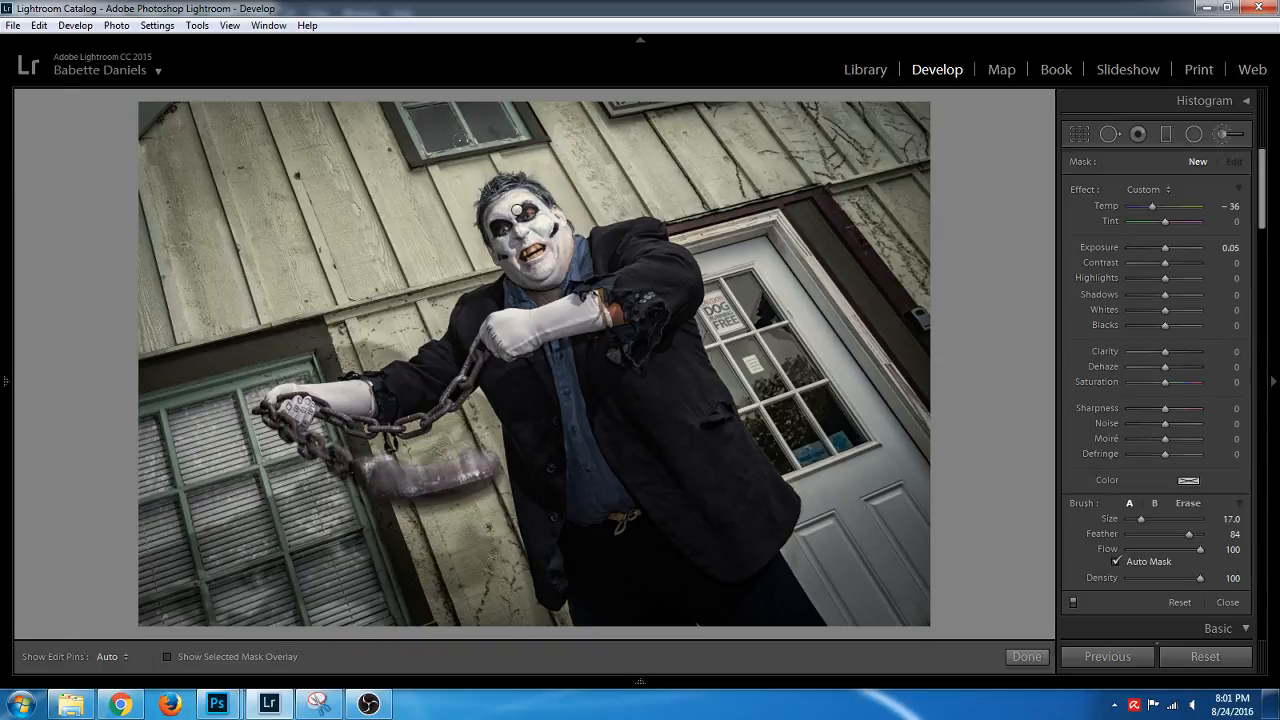
pyautogui.rightClick(512, 207)
pyautogui.click(632, 219)
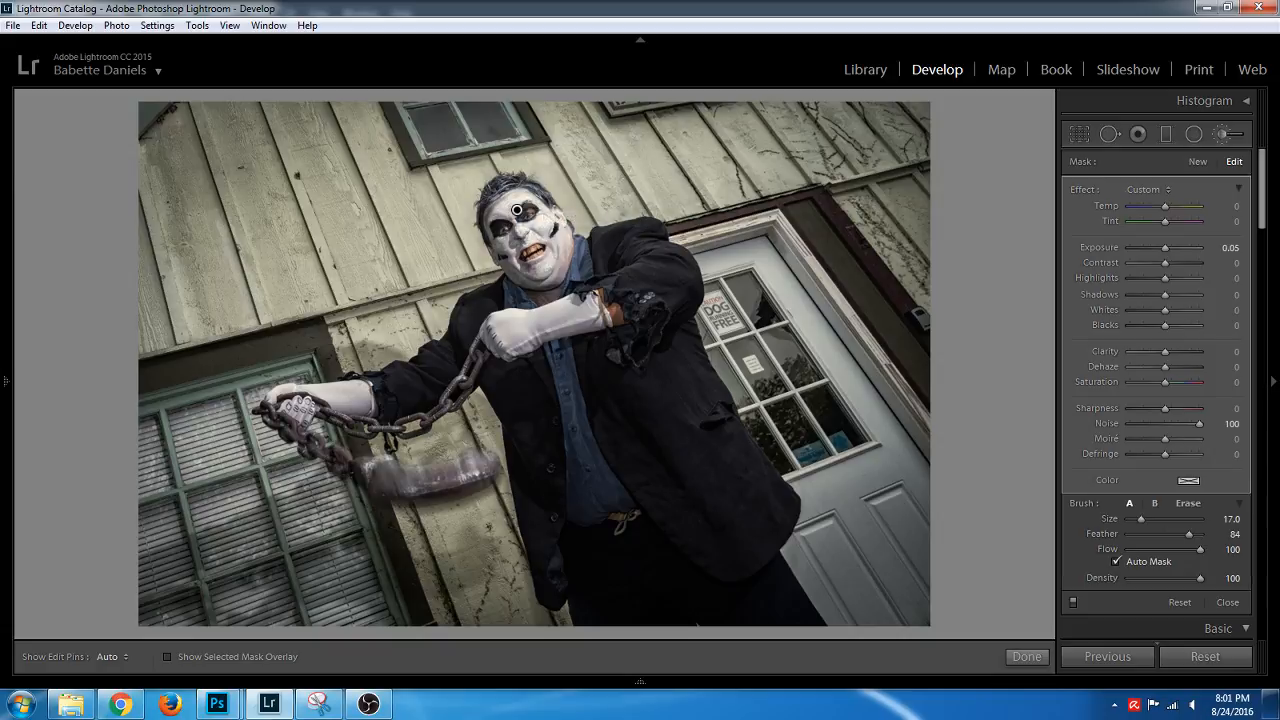
pyautogui.click(1224, 136)
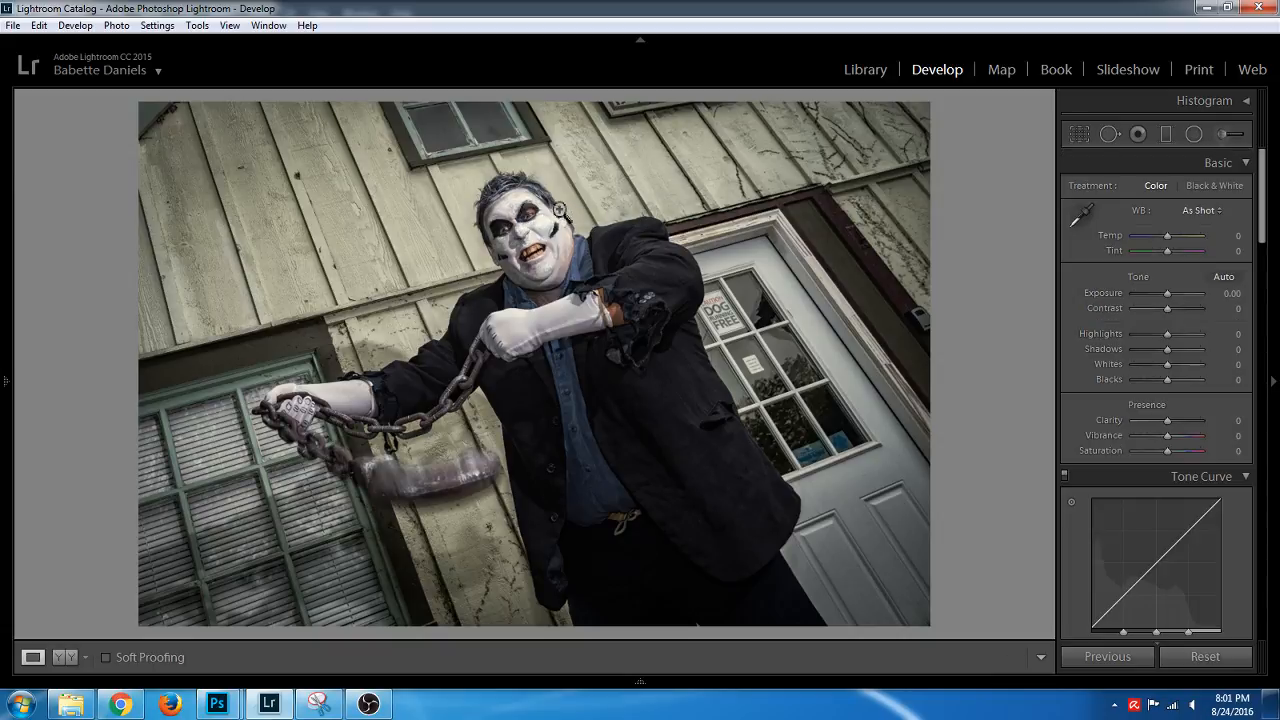
pyautogui.click(1222, 136)
pyautogui.click(517, 210)
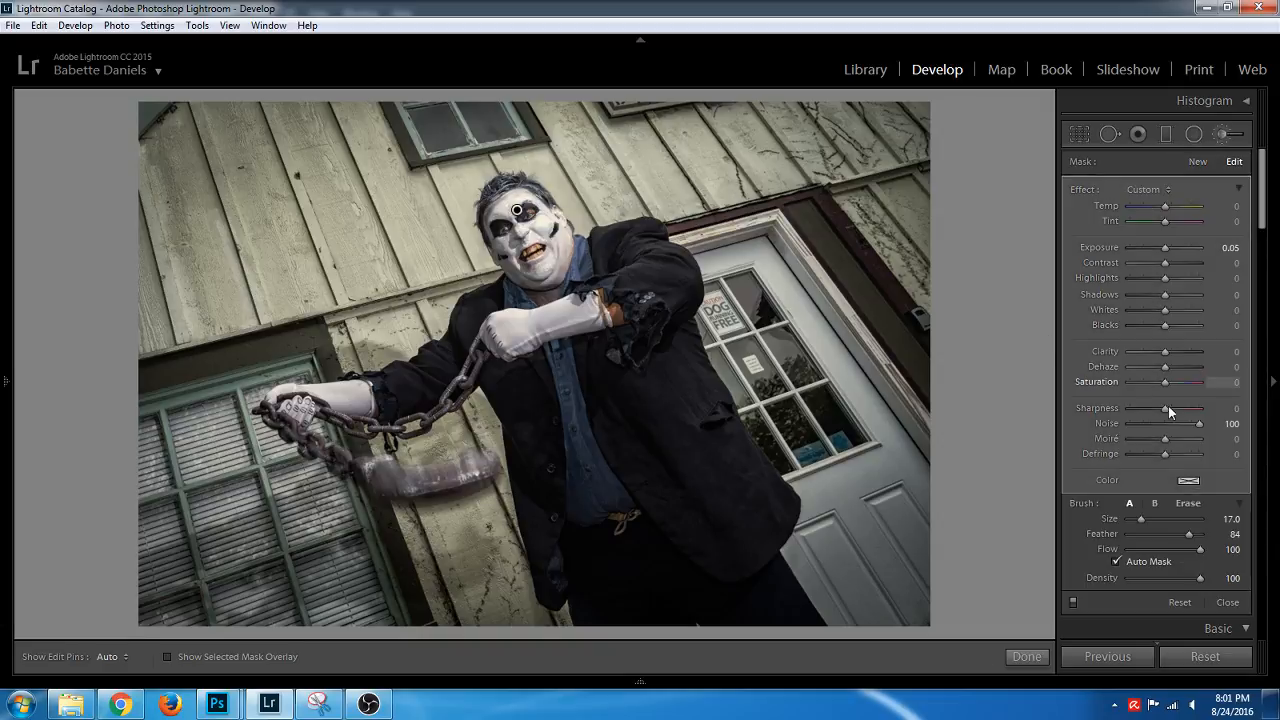
pyautogui.moveTo(1183, 424); pyautogui.dragTo(1177, 426)
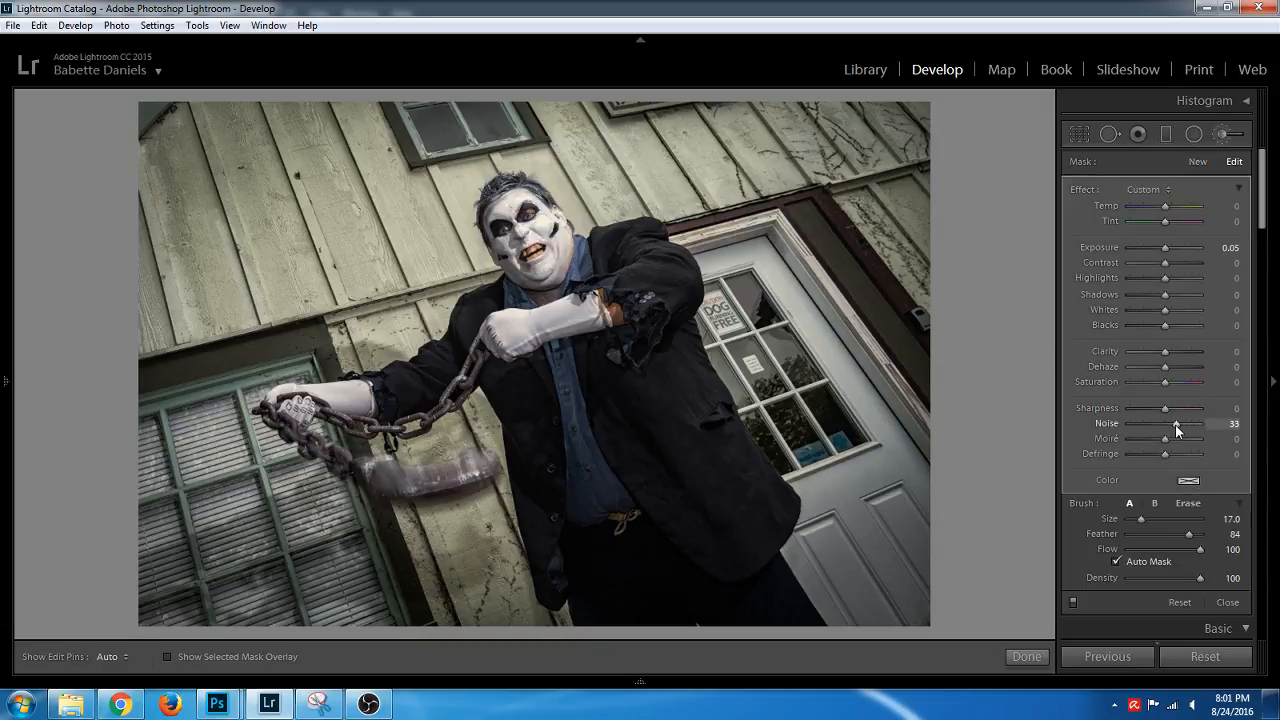
pyautogui.click(1224, 132)
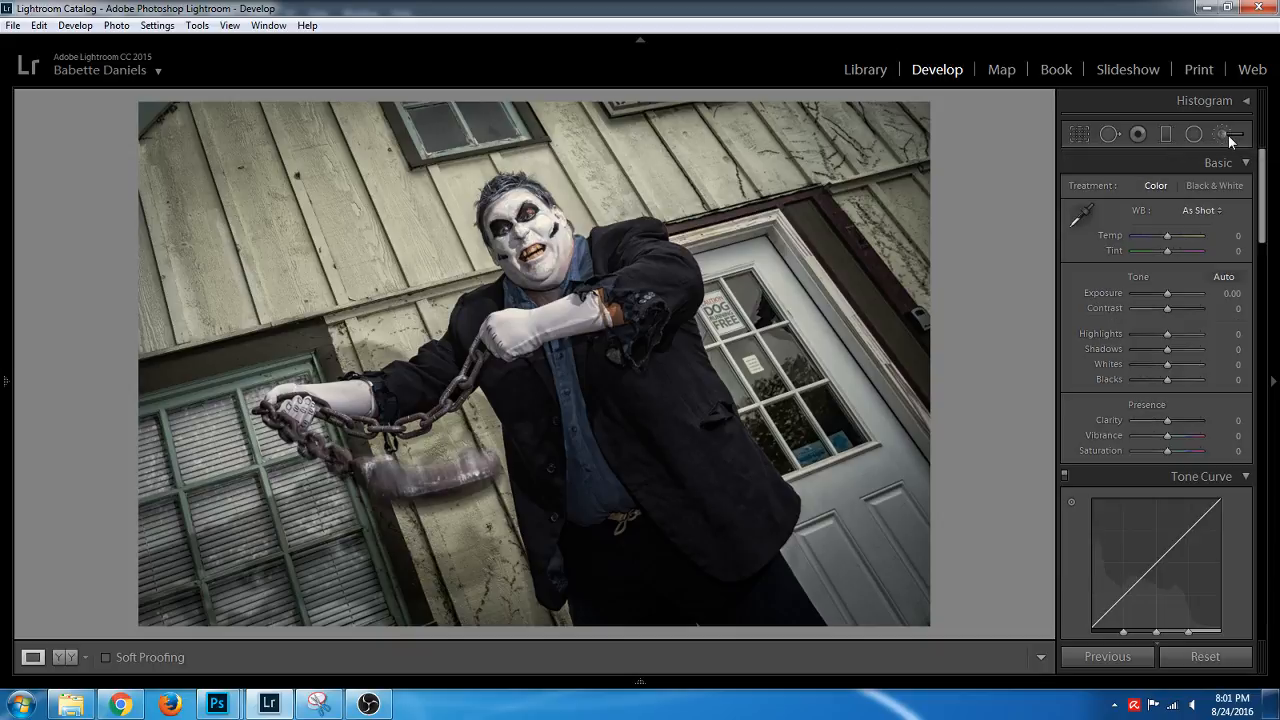
# Set the chain photo's overall Clarity to +38
pyautogui.hotkey('alt', 'Tab')
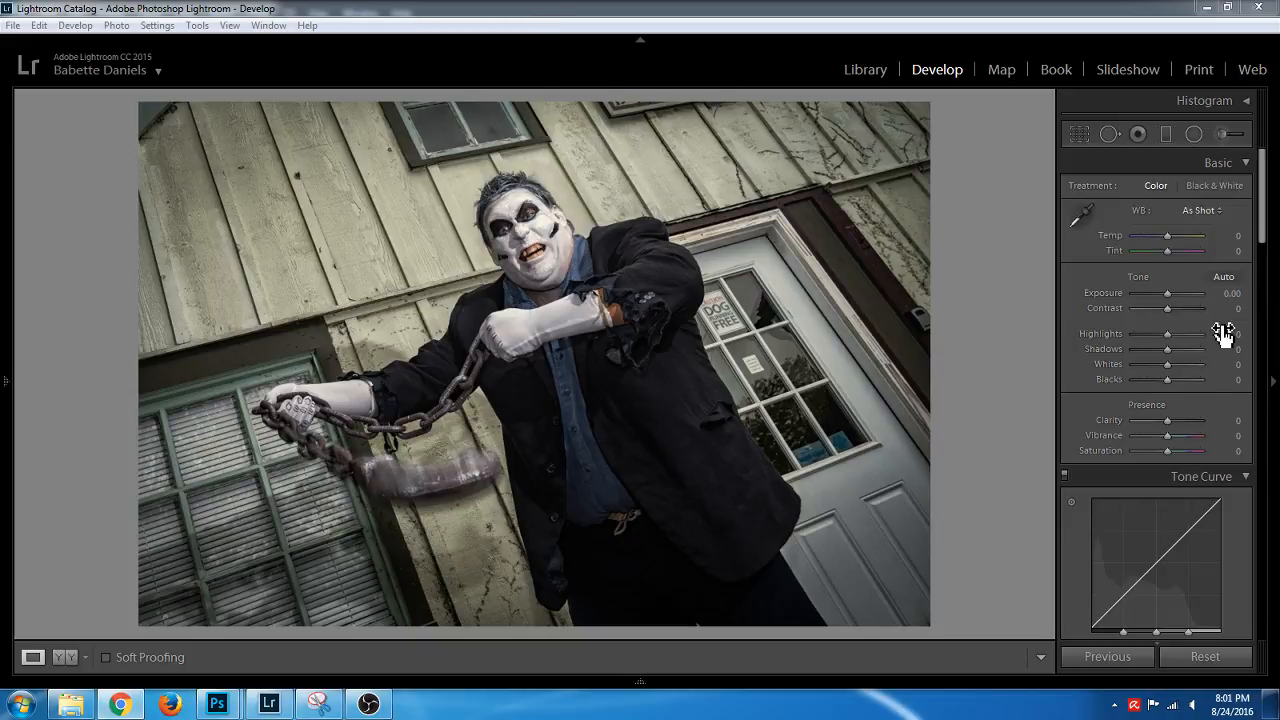
pyautogui.click(1186, 426)
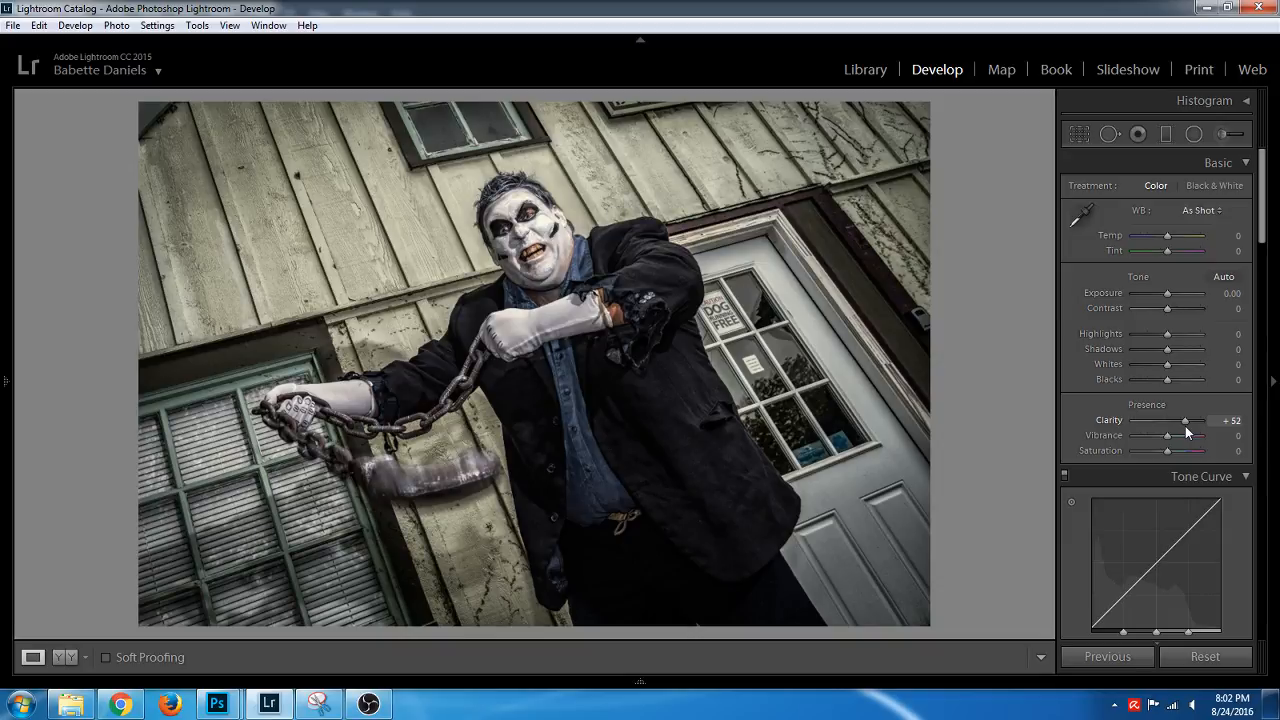
pyautogui.moveTo(1184, 426); pyautogui.dragTo(1181, 432)
# Add a large Radial Filter around the man with Temp 0 and Exposure -0.60, tilting the ellipse counterclockwise
pyautogui.click(1193, 133)
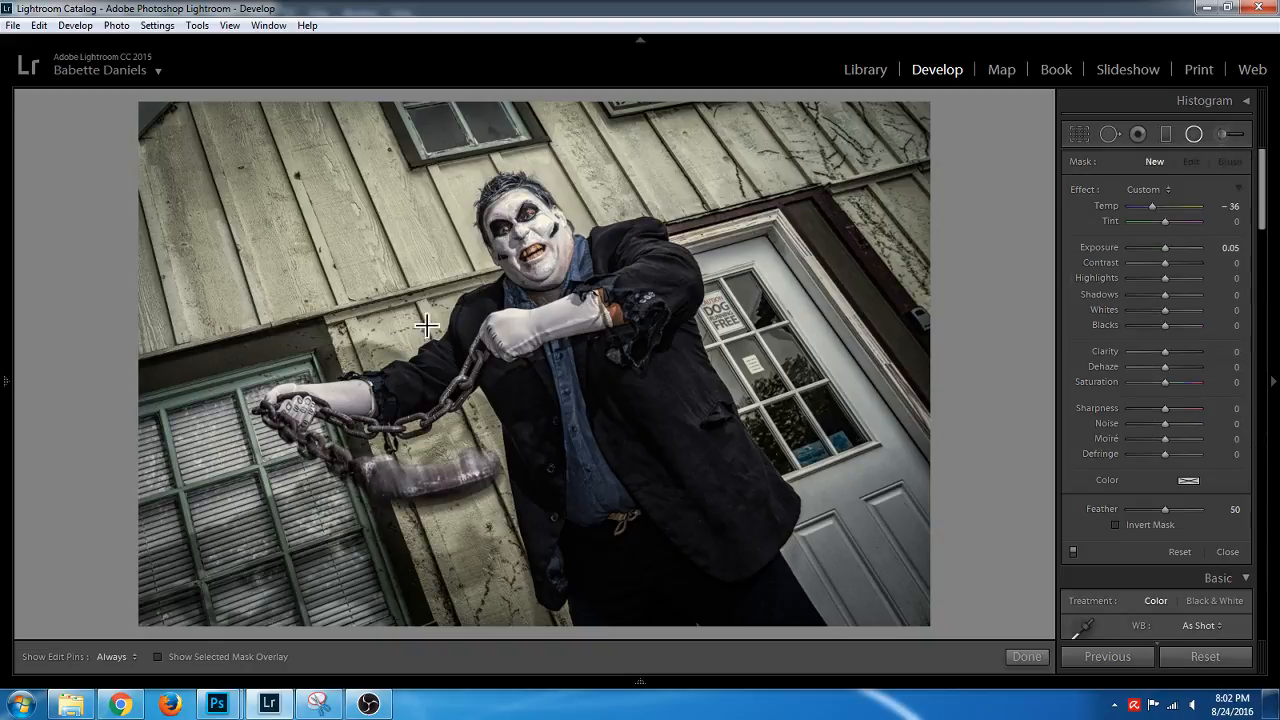
pyautogui.moveTo(530, 345); pyautogui.dragTo(861, 606)
pyautogui.click(1228, 207)
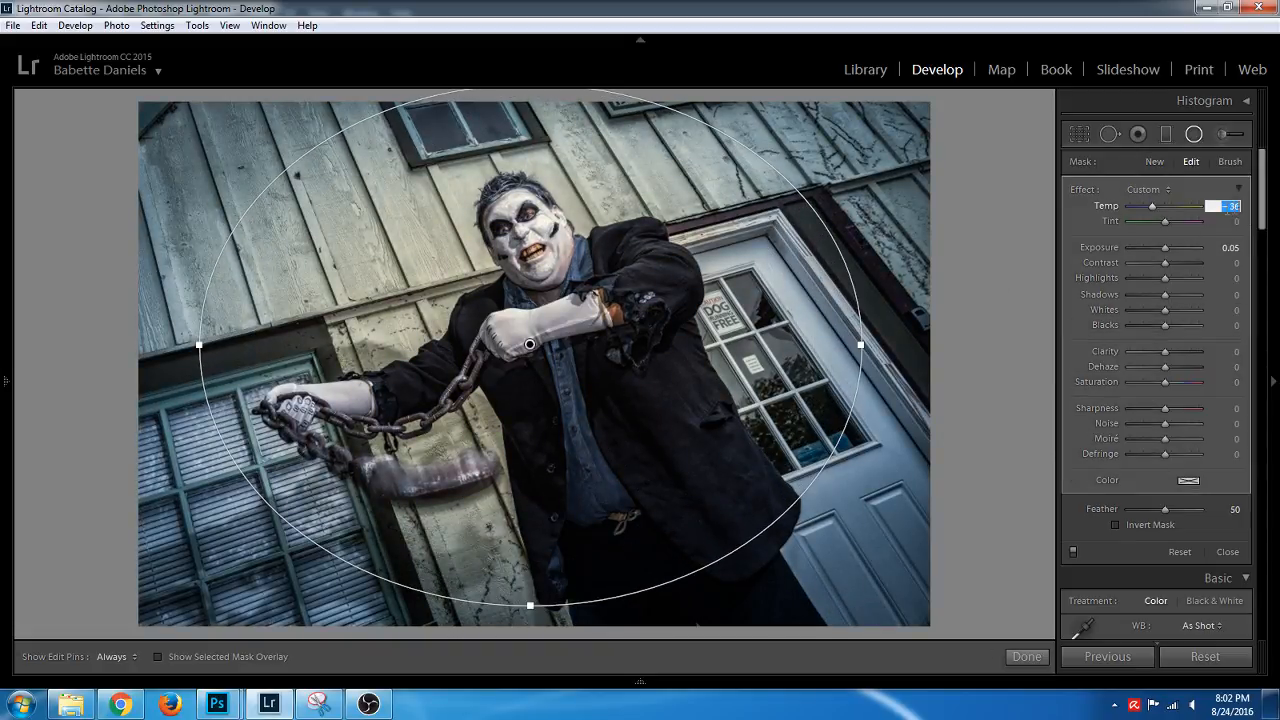
pyautogui.write('0')
pyautogui.press('Return')
pyautogui.click(1158, 255)
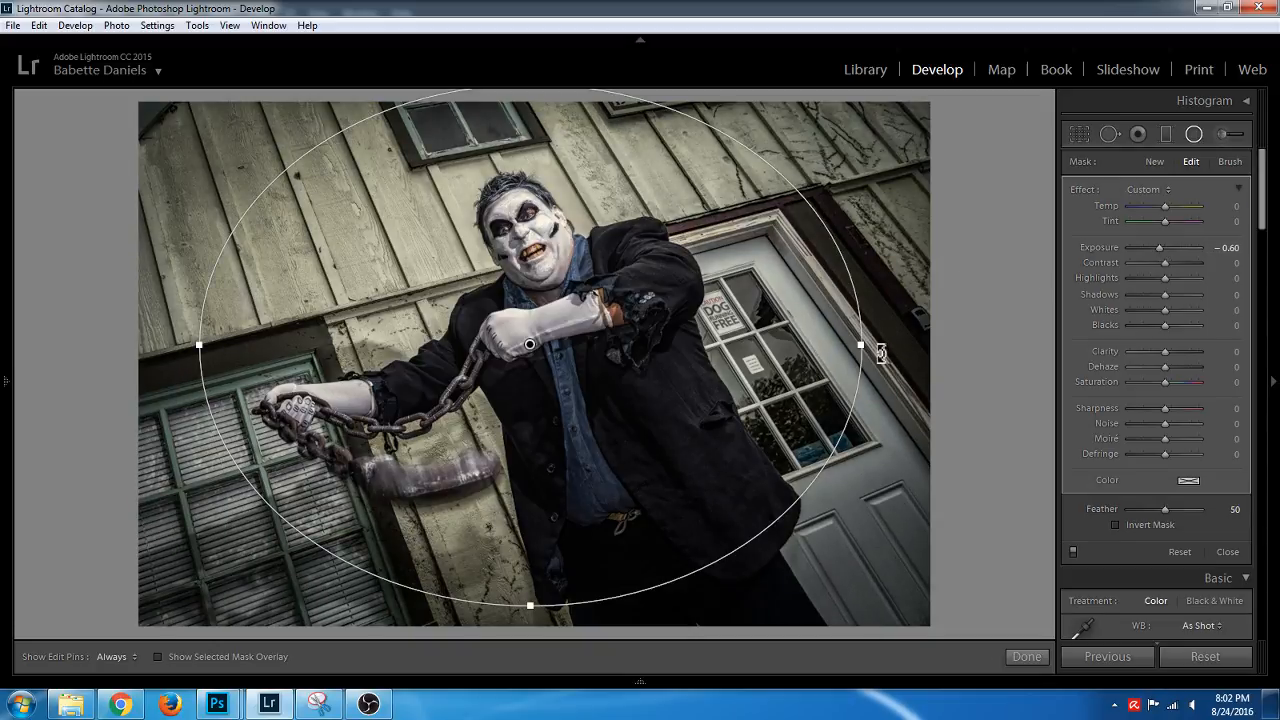
pyautogui.moveTo(877, 349); pyautogui.dragTo(906, 236)
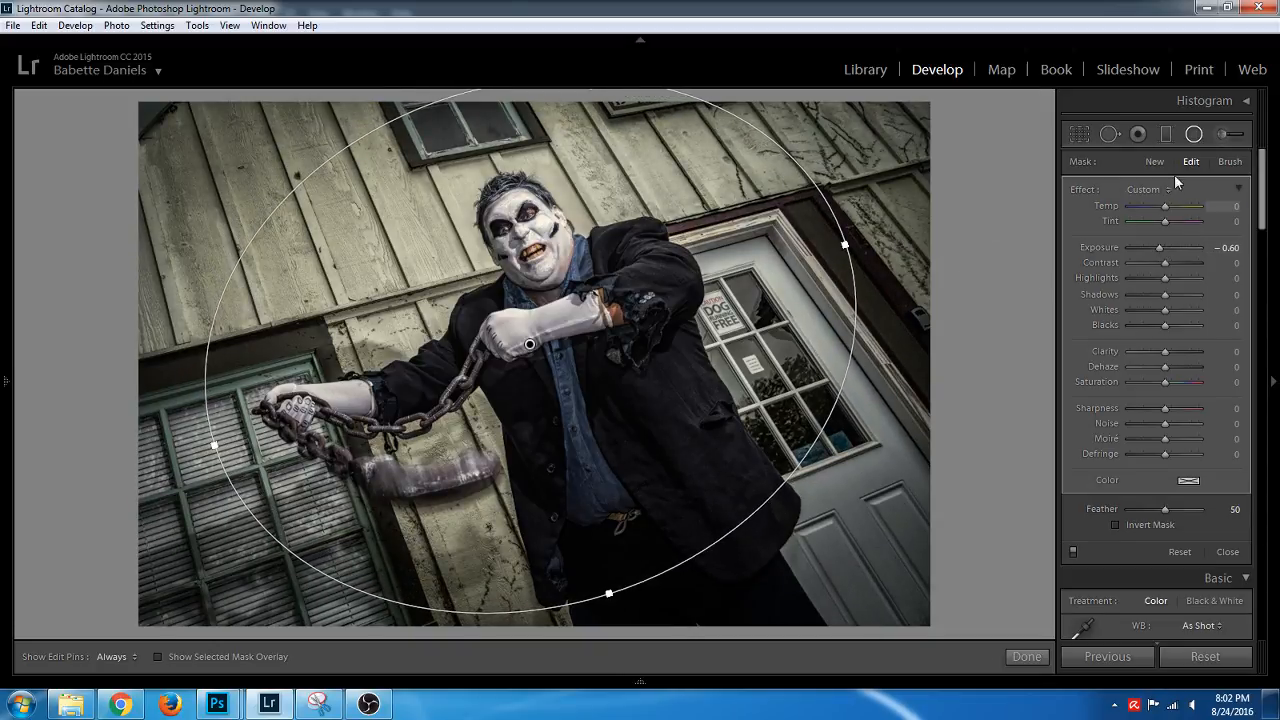
pyautogui.click(1194, 134)
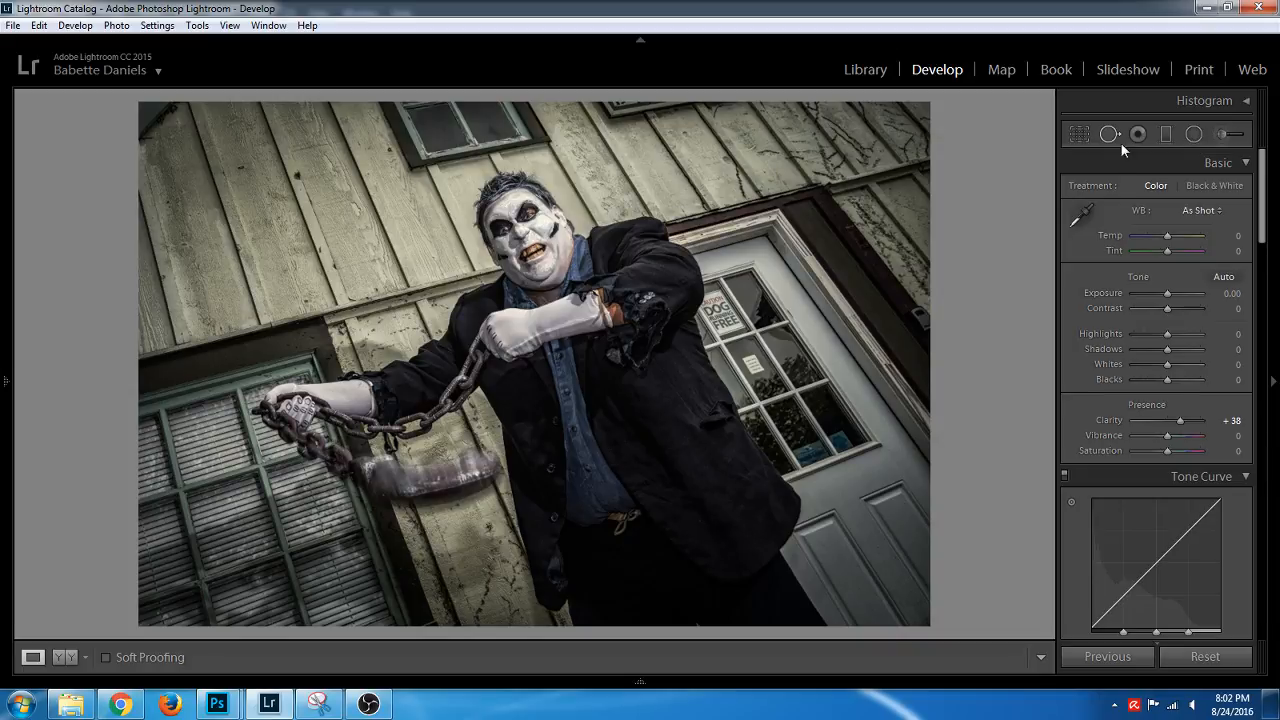
# Crop the photo slightly tighter around the man at the original aspect ratio, repositioning the image within the frame
pyautogui.click(1079, 134)
pyautogui.moveTo(929, 109); pyautogui.dragTo(921, 129)
pyautogui.moveTo(820, 208); pyautogui.dragTo(776, 220)
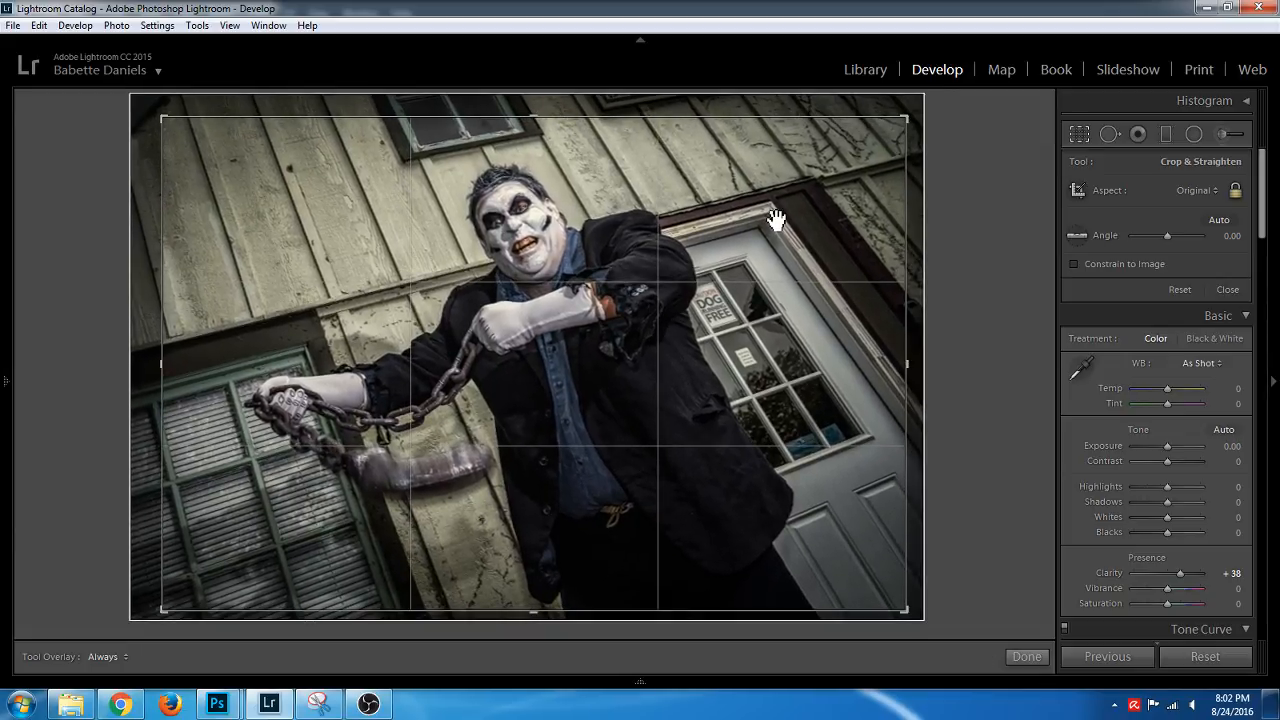
pyautogui.press('Return')
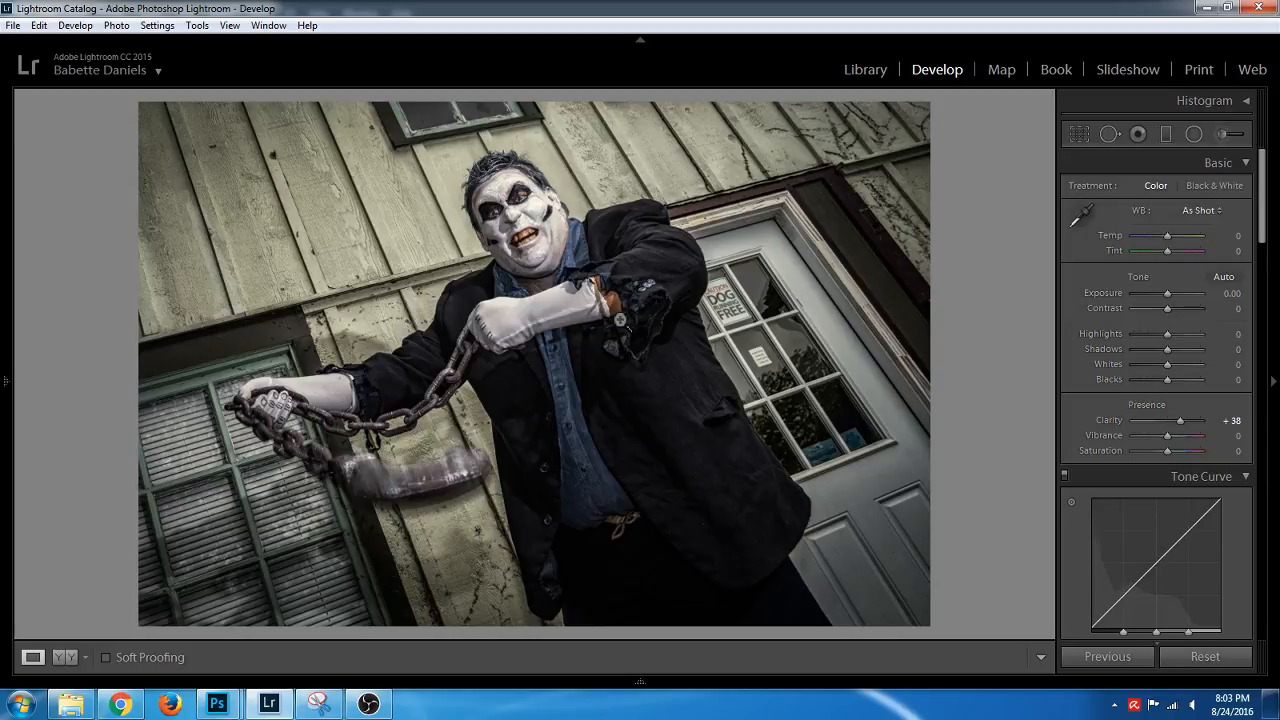
# Show the filmstrip and flag DSC_9811-Edit.tif as a pick
pyautogui.click(523, 682)
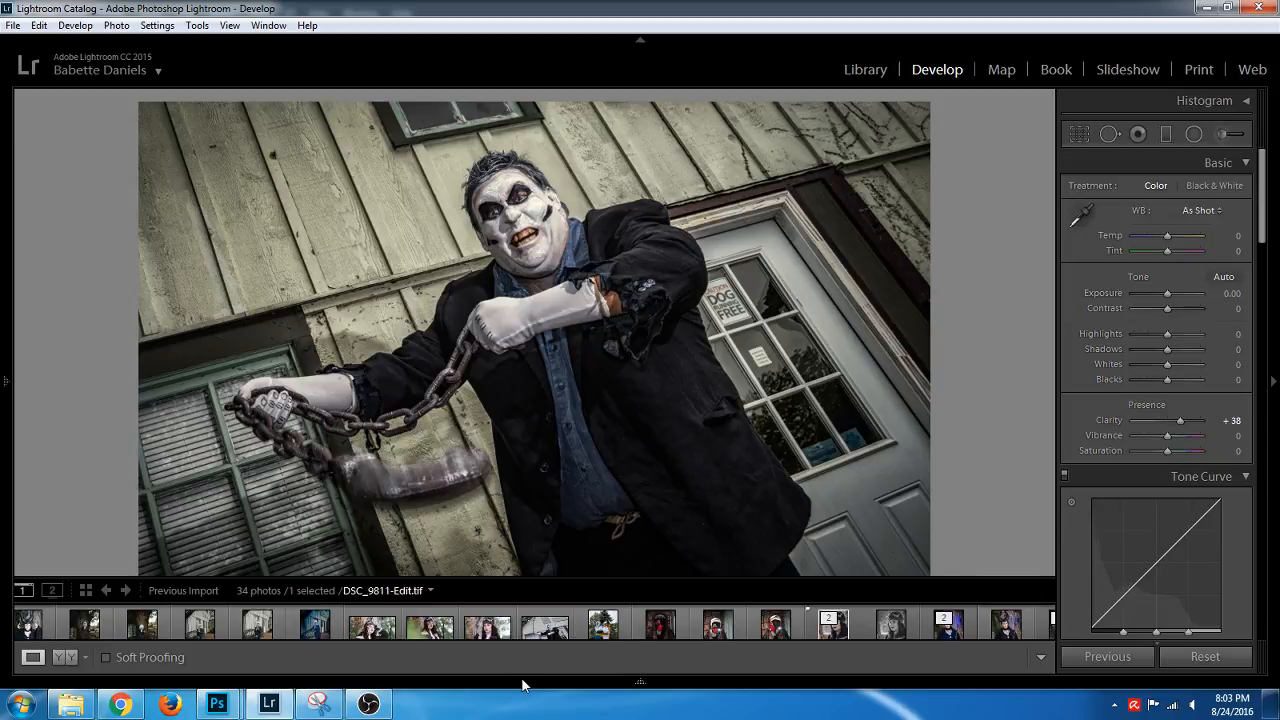
pyautogui.rightClick(1180, 646)
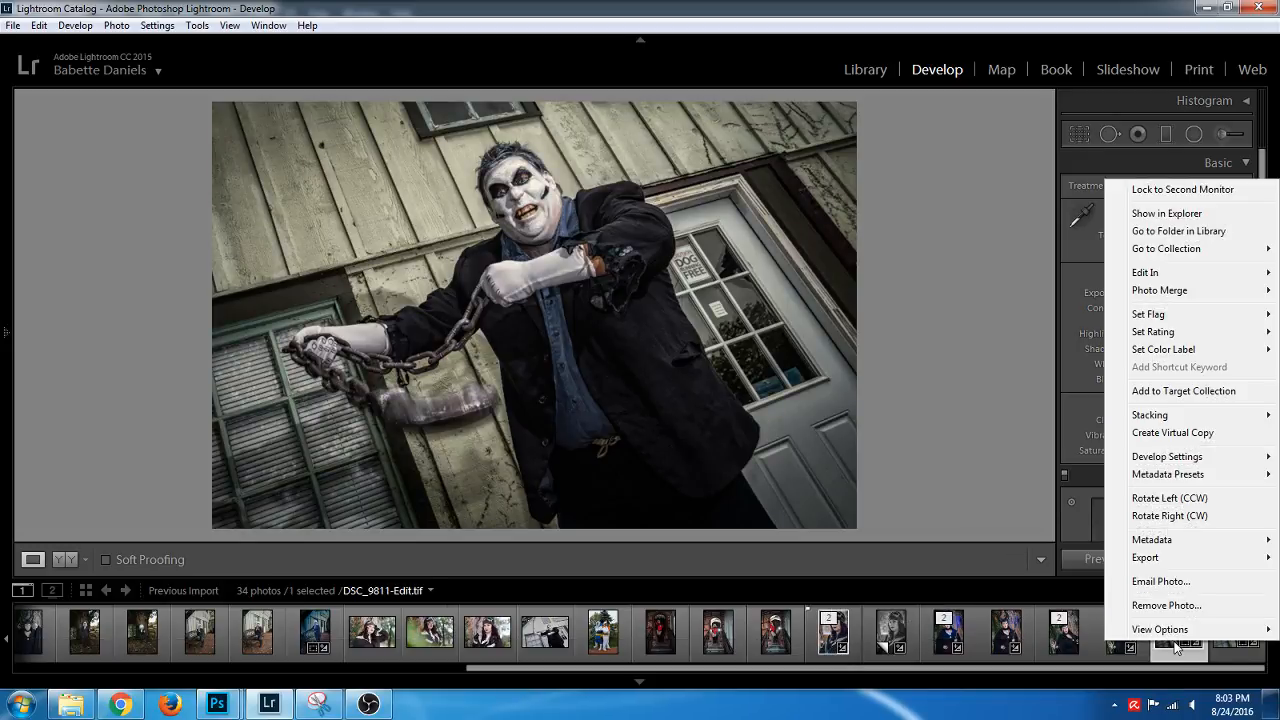
pyautogui.moveTo(1190, 315)
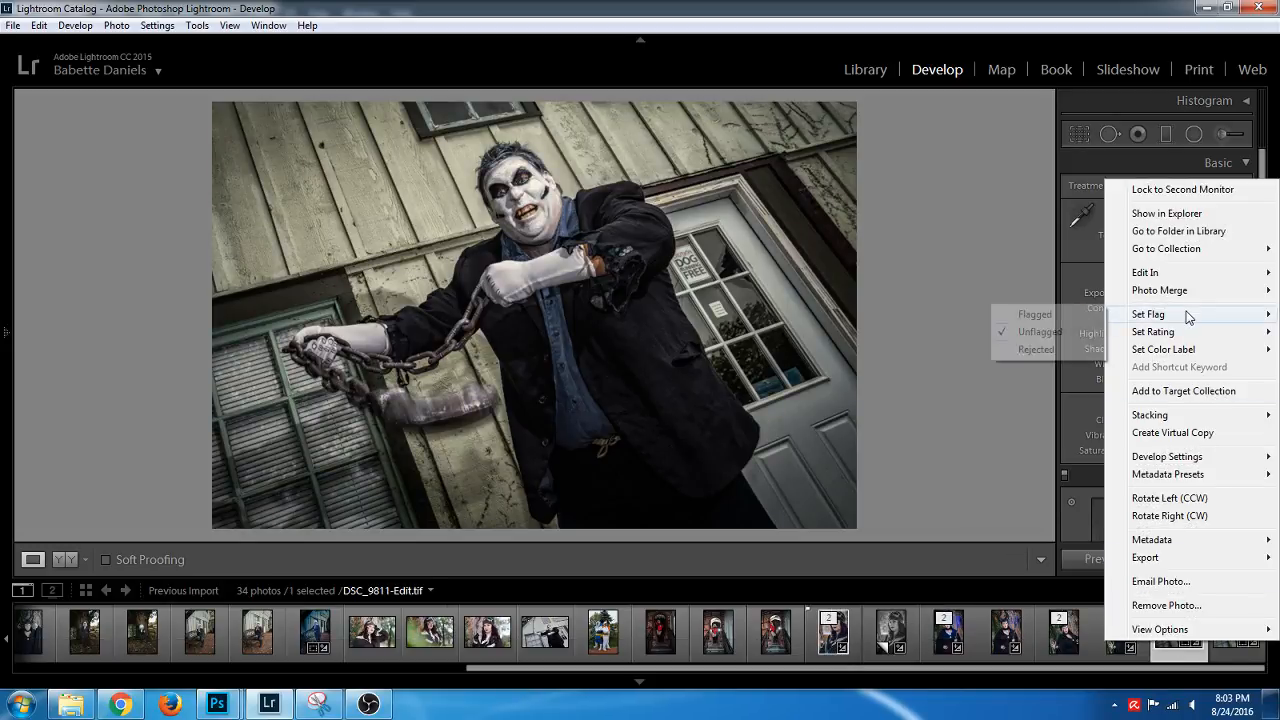
pyautogui.click(1070, 316)
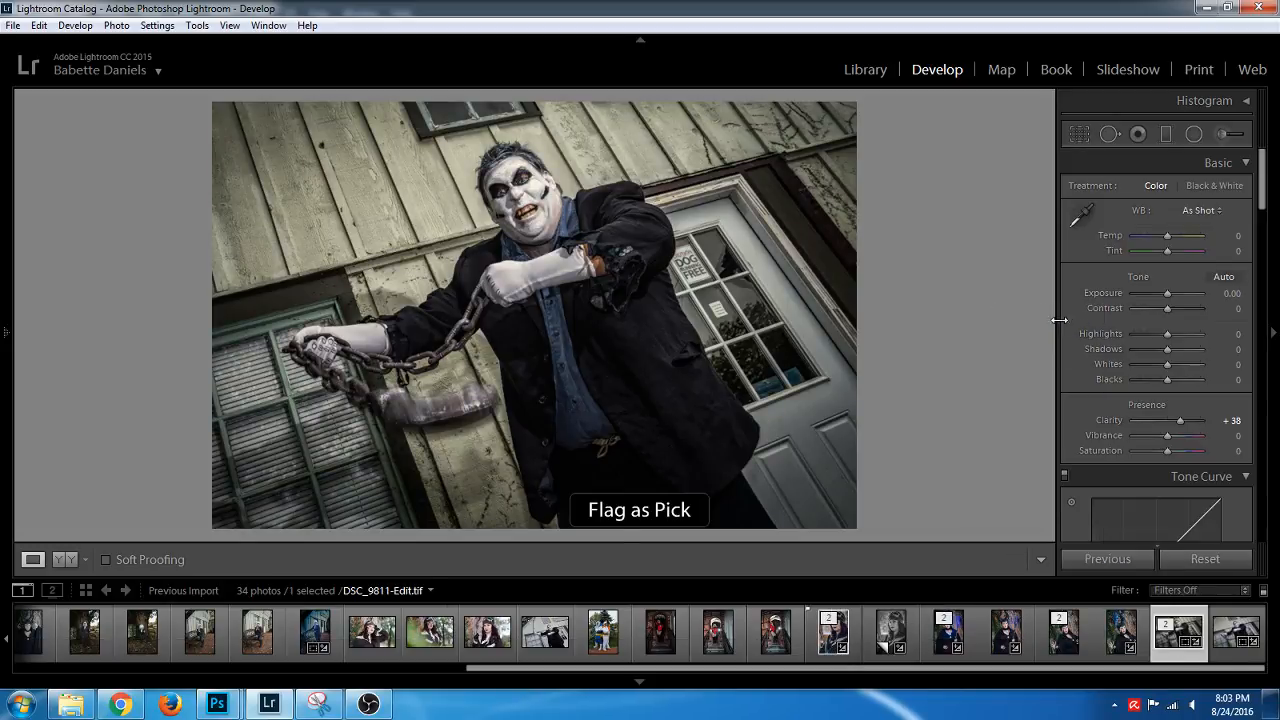
# Switch from Lightroom to the open DSC_9725.NEF document in Photoshop
pyautogui.click(767, 644)
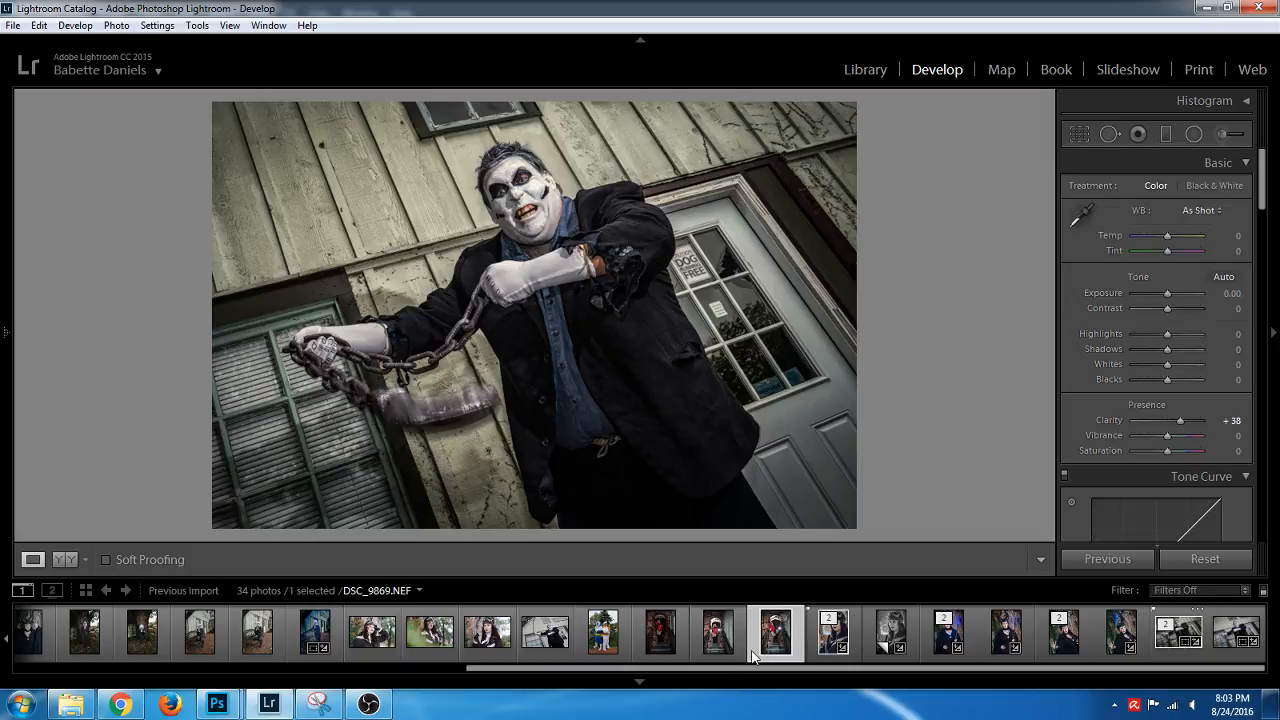
pyautogui.click(720, 650)
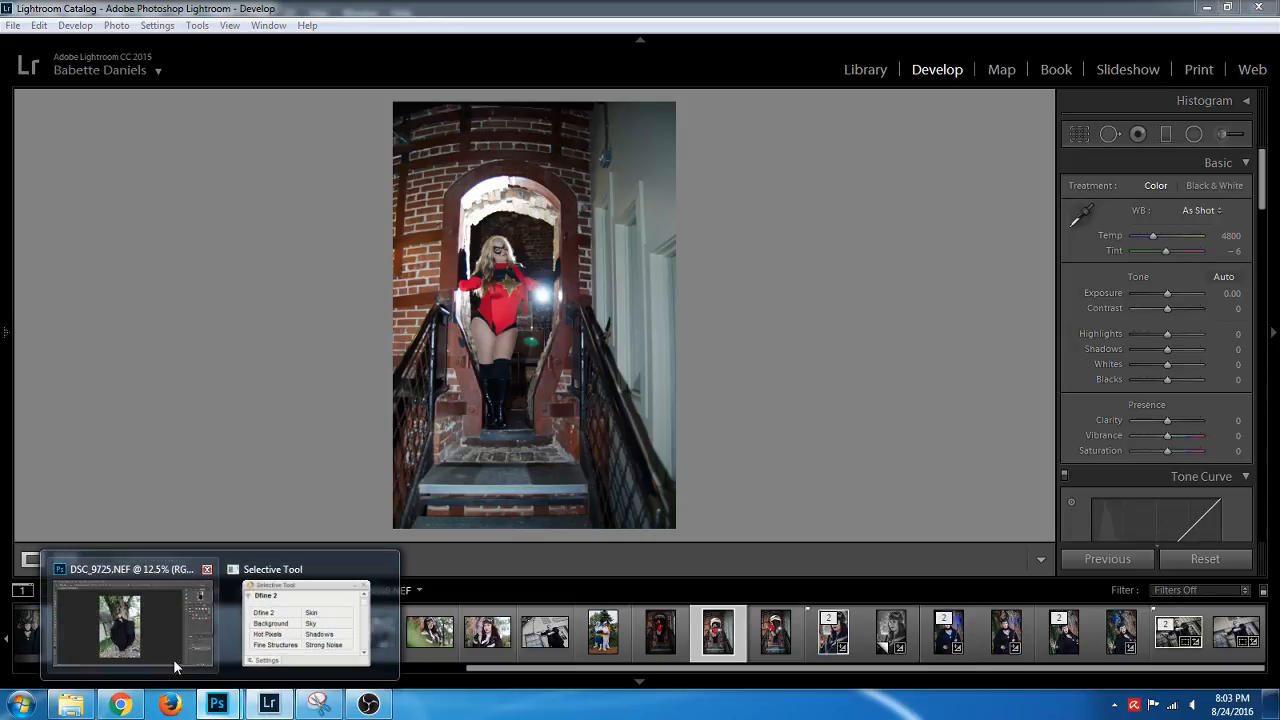
pyautogui.click(171, 656)
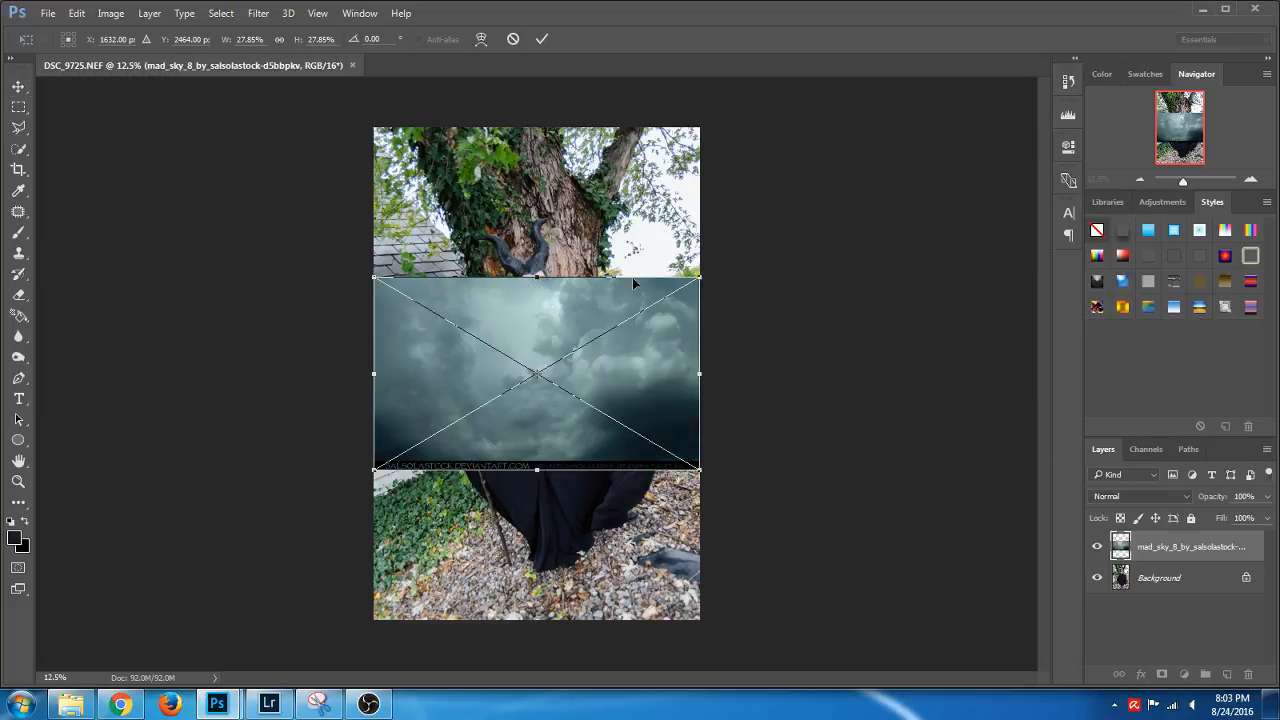
# Scale the placed stormy sky to about 47%, rotate it about -13°, and position it over the upper part of the photo
pyautogui.moveTo(717, 271); pyautogui.dragTo(800, 189)
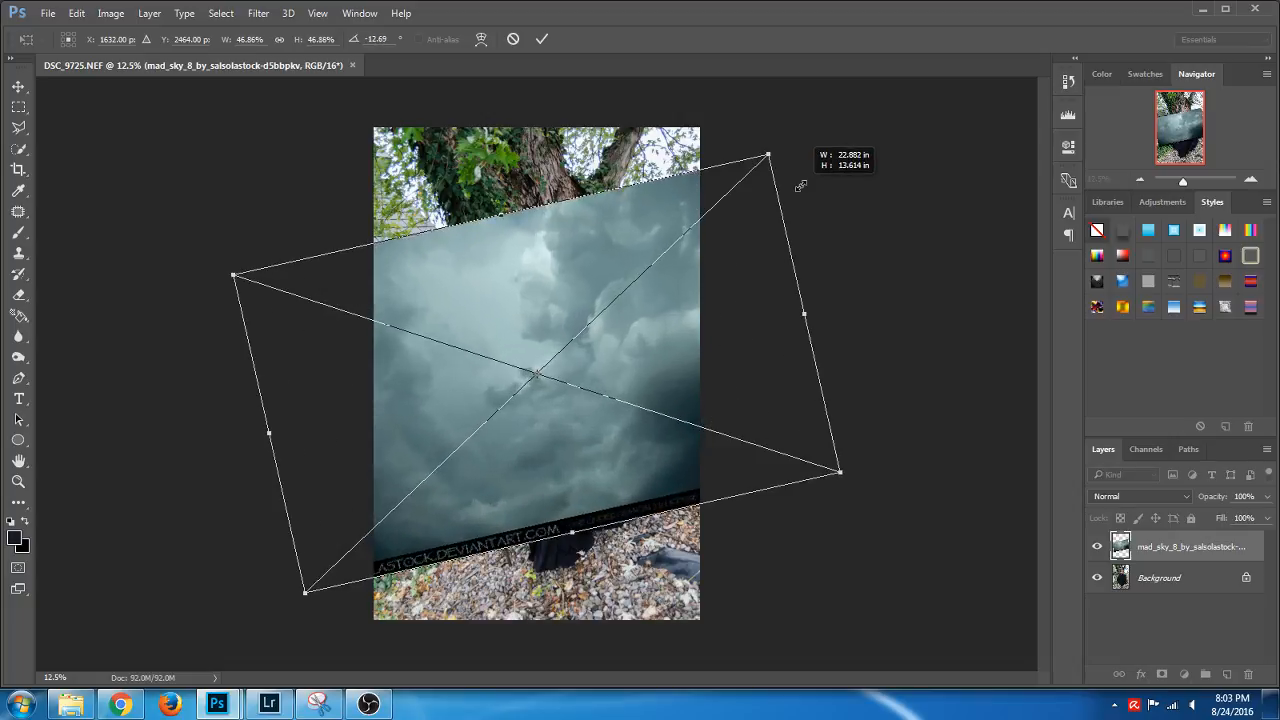
pyautogui.moveTo(594, 366); pyautogui.dragTo(579, 253)
pyautogui.press('Return')
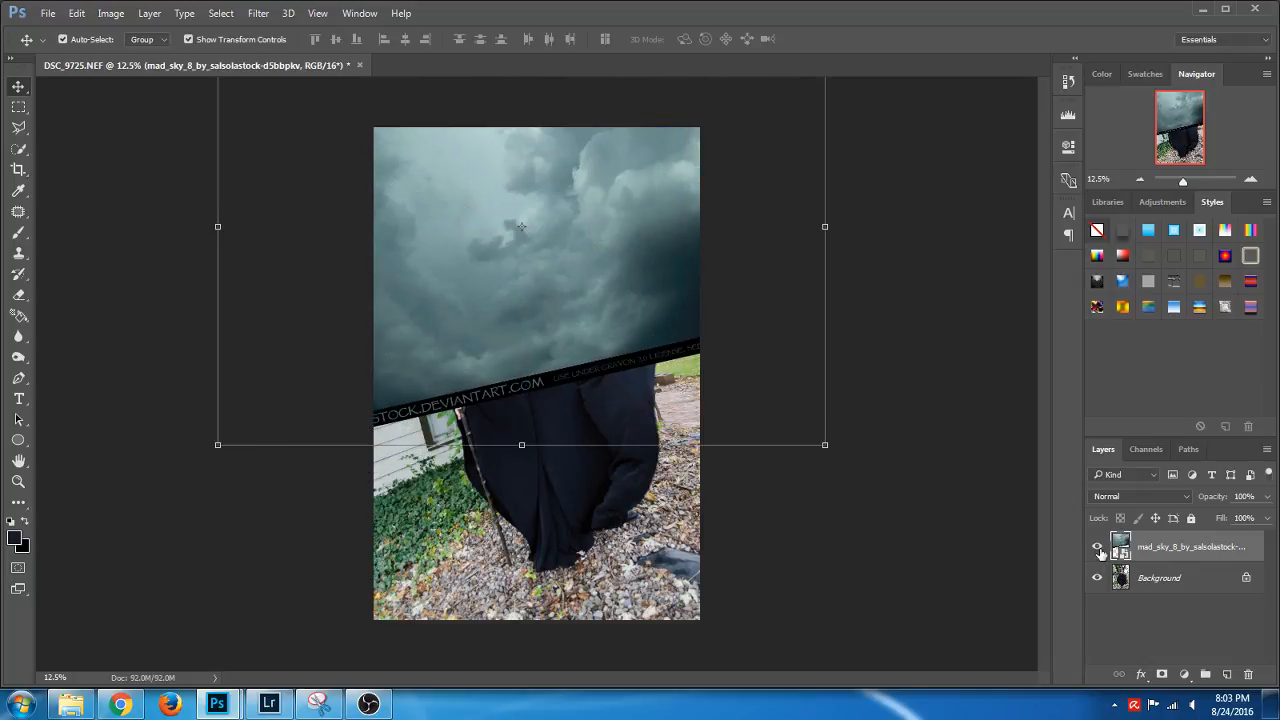
# Hide the sky layer and duplicate the Background layer
pyautogui.click(1097, 547)
pyautogui.click(1202, 585)
pyautogui.moveTo(1202, 585); pyautogui.dragTo(1227, 674)
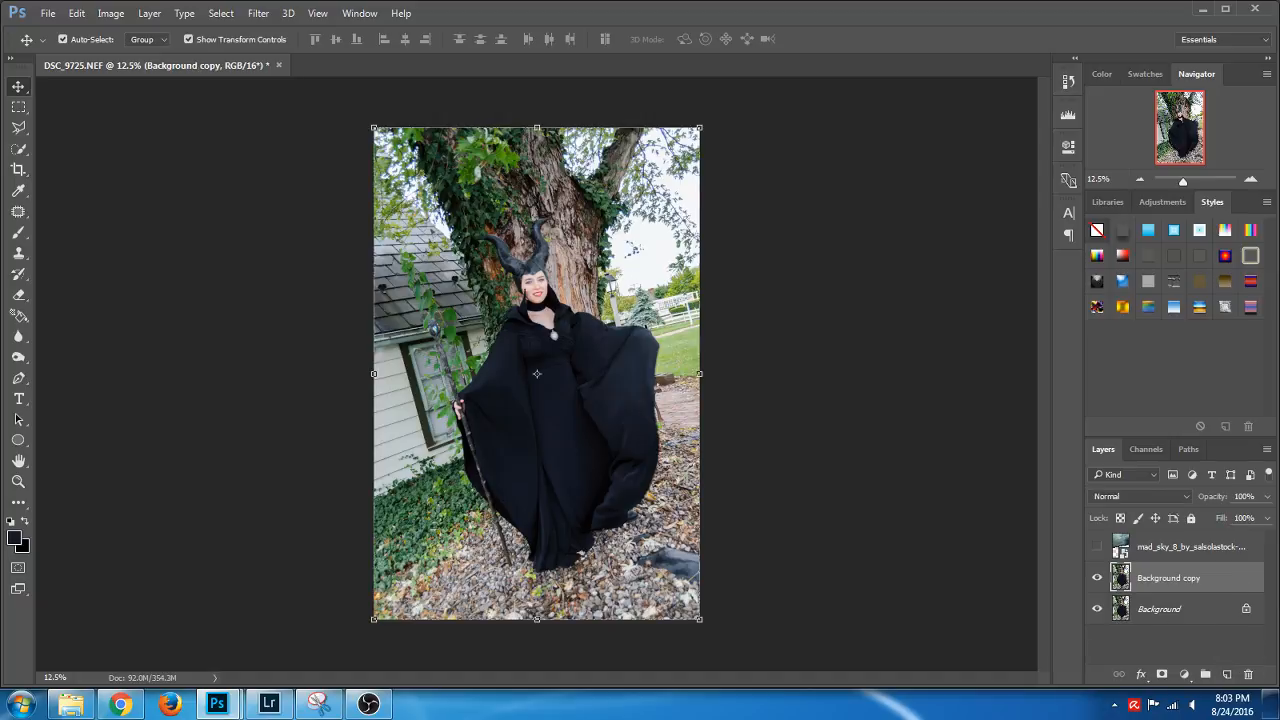
pyautogui.rightClick(1165, 578)
pyautogui.press('Escape')
# Show the sky layer again, duplicate it, rasterize the copy, and leave only the copy visible
pyautogui.click(1098, 548)
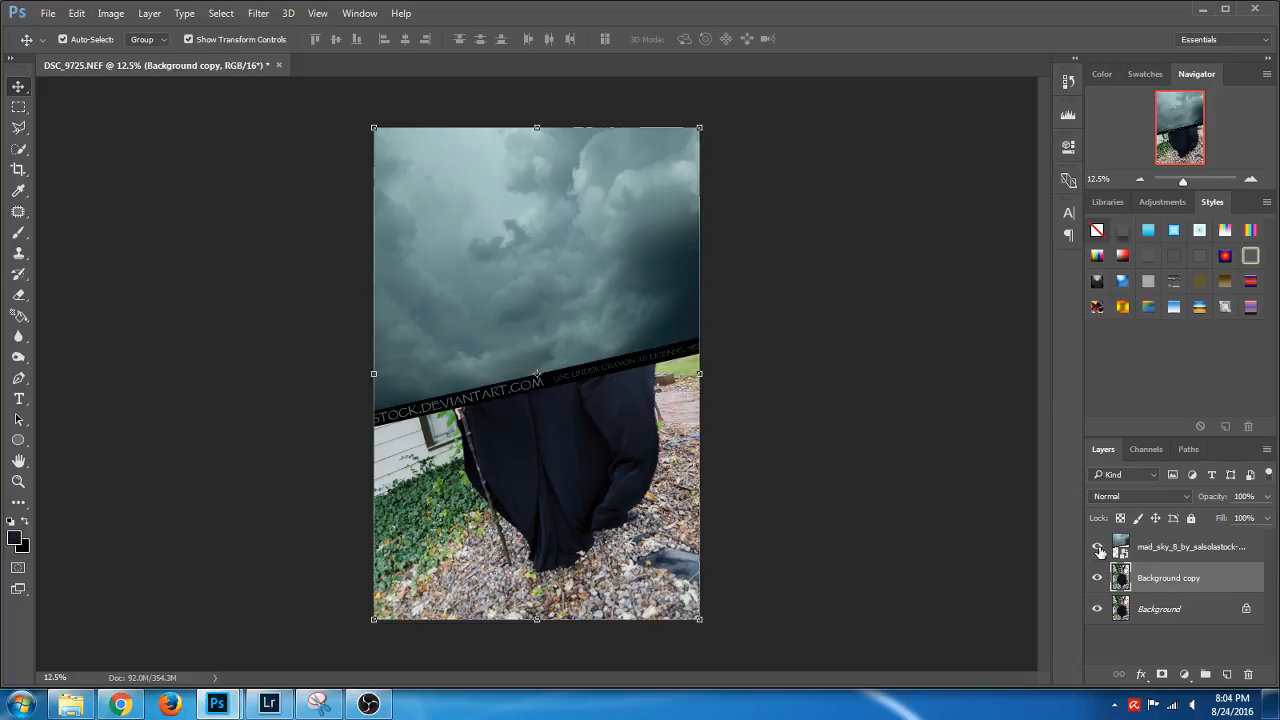
pyautogui.click(1128, 555)
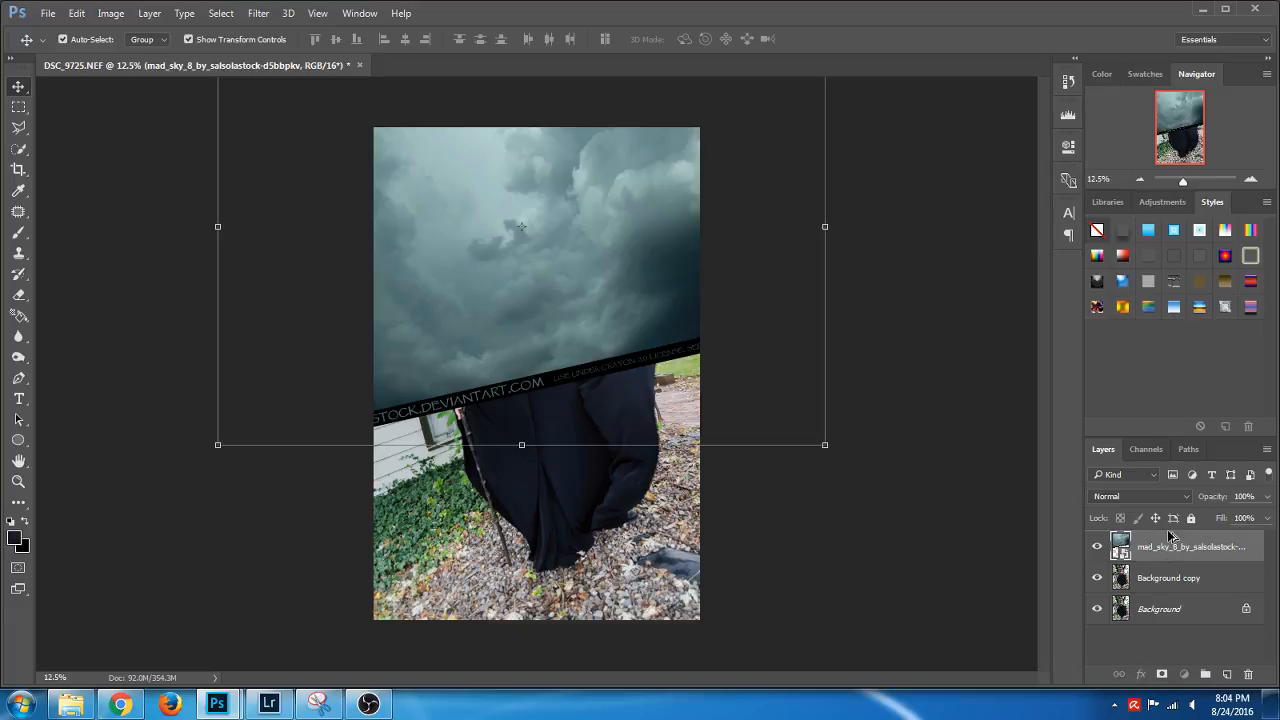
pyautogui.hotkey('ctrl', 'j')
pyautogui.rightClick(1157, 547)
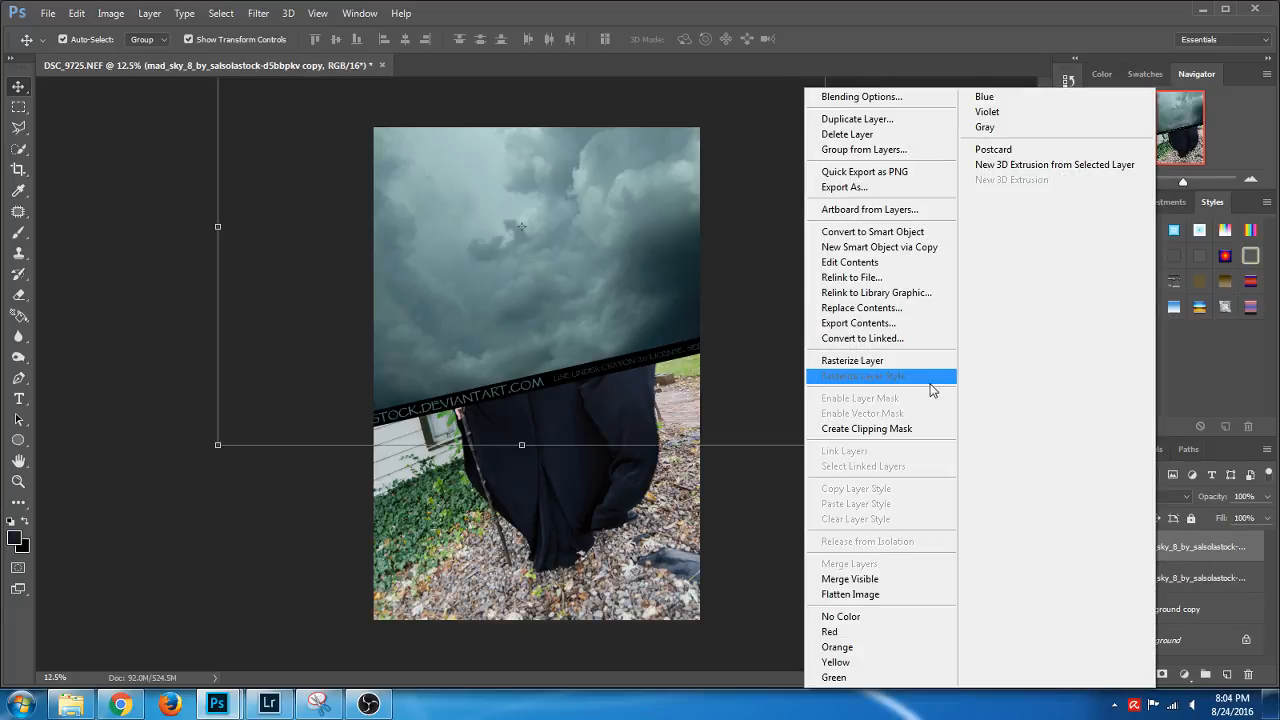
pyautogui.click(883, 366)
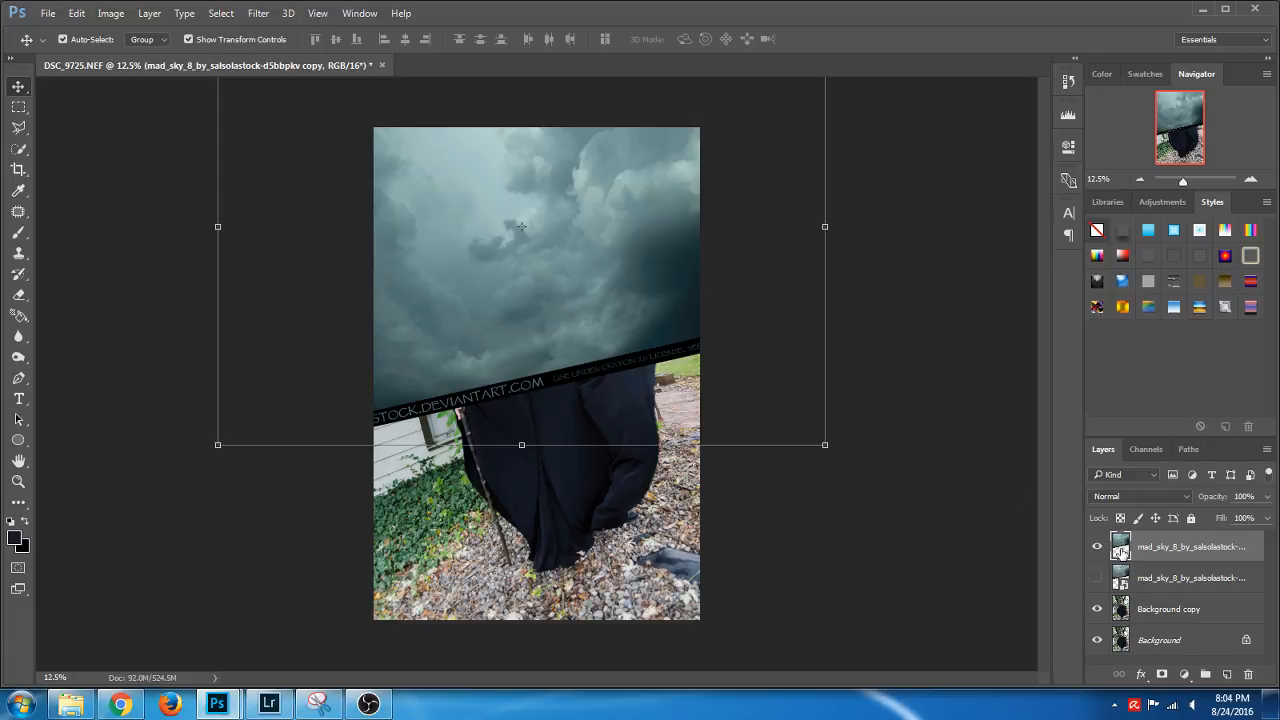
# In the rasterized sky's blending options, set the Underlying Layer black slider to 199 and Fill Opacity to 34%
pyautogui.press('space')
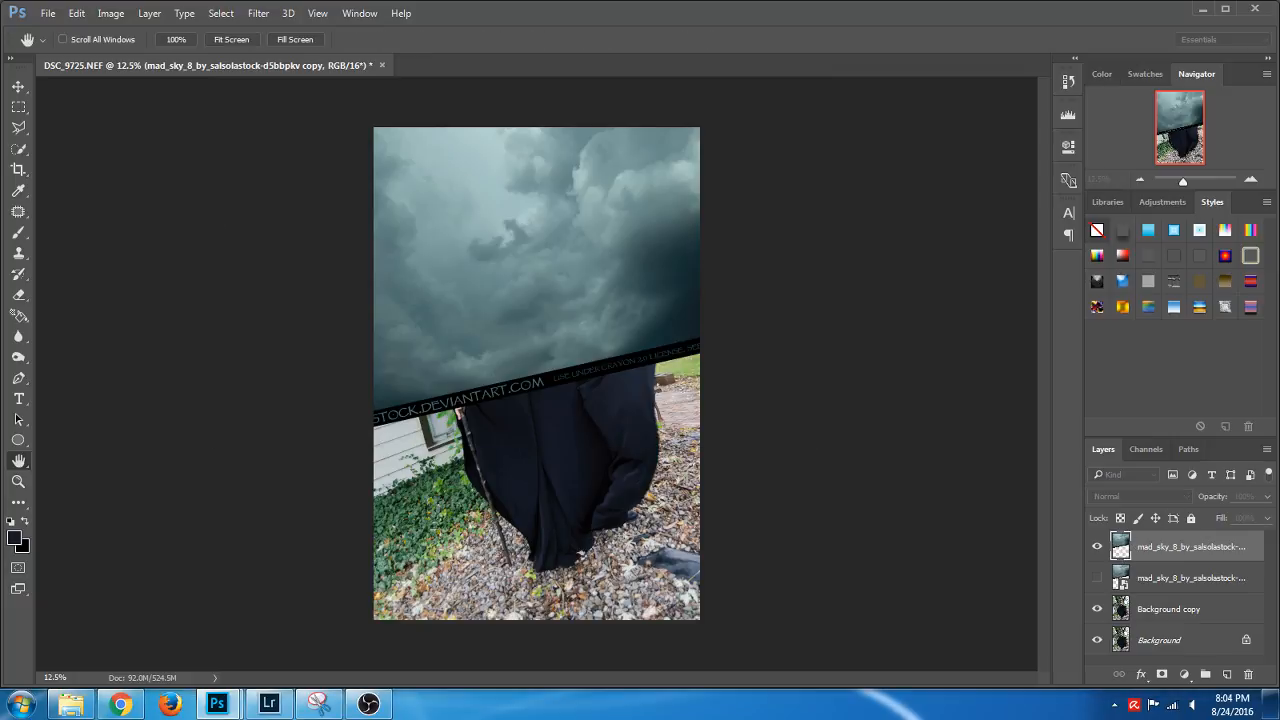
pyautogui.doubleClick(1120, 546)
pyautogui.moveTo(788, 274); pyautogui.dragTo(900, 254)
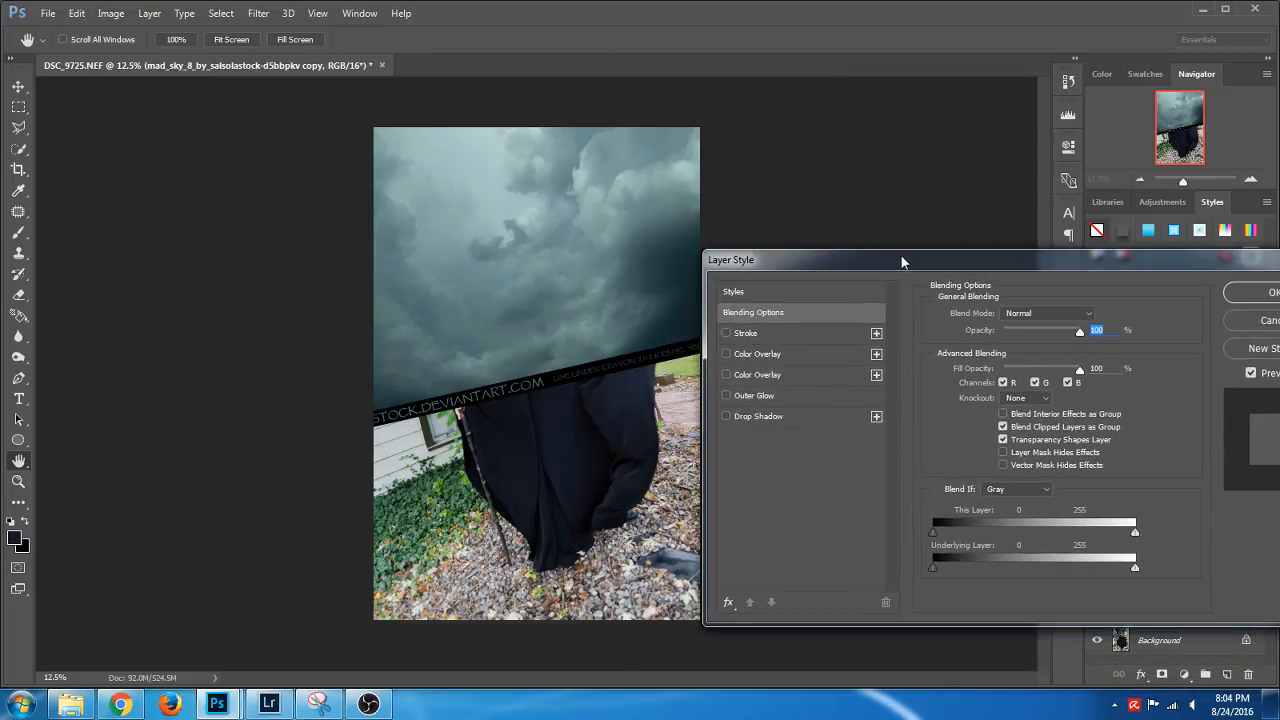
pyautogui.moveTo(938, 534); pyautogui.dragTo(874, 534)
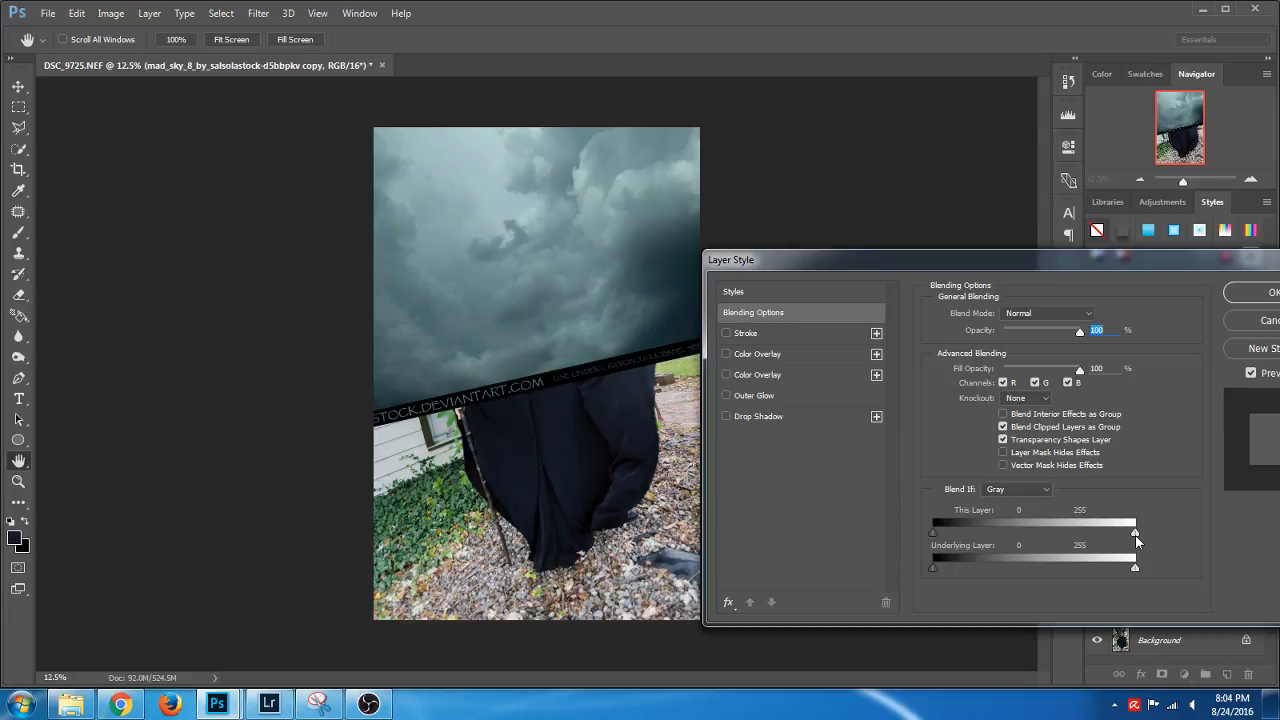
pyautogui.moveTo(1110, 534); pyautogui.dragTo(1158, 570)
pyautogui.moveTo(934, 570); pyautogui.dragTo(1088, 541)
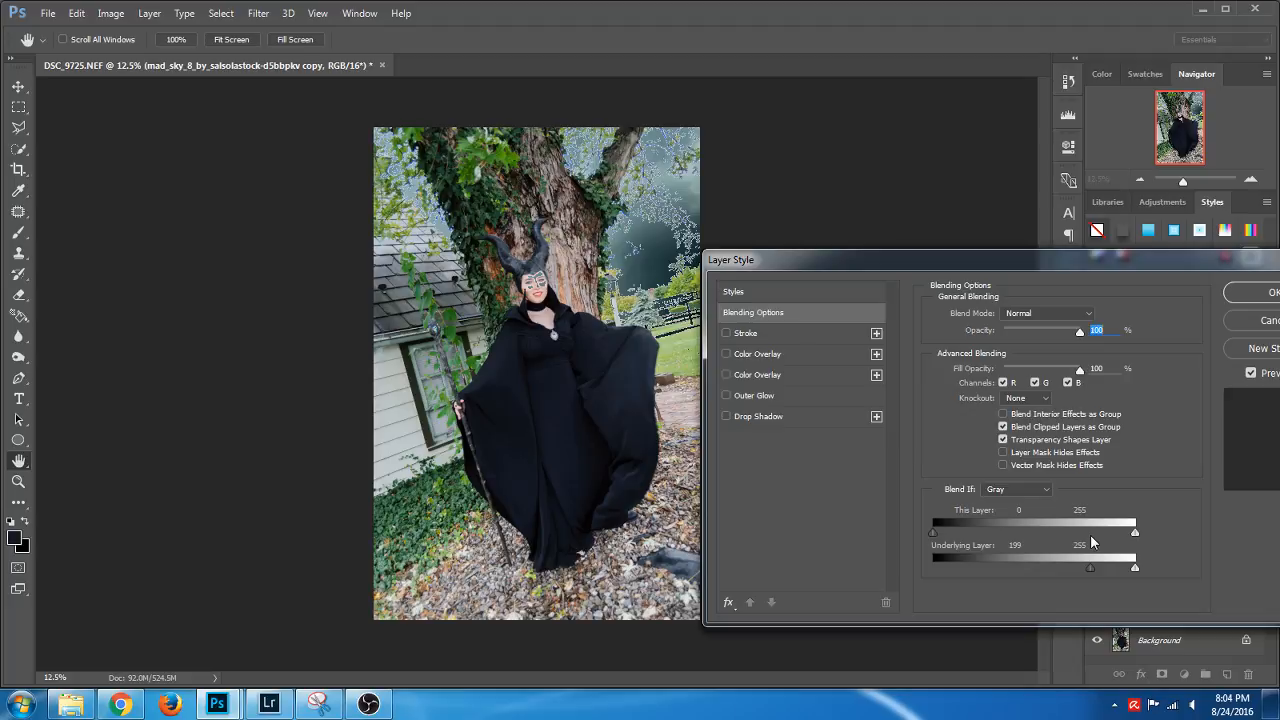
pyautogui.moveTo(1044, 370)
pyautogui.mouseDown()
pyautogui.moveTo(1055, 372)
pyautogui.moveTo(1033, 372)
pyautogui.mouseUp()
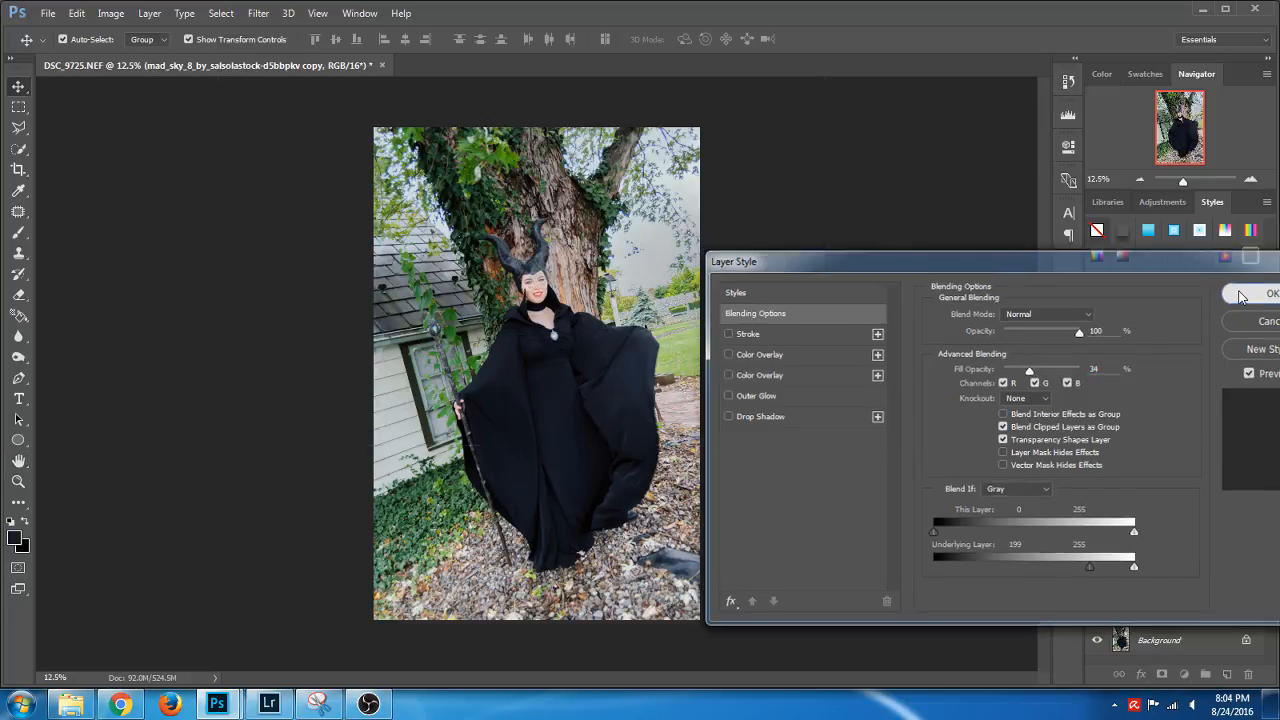
pyautogui.click(1255, 292)
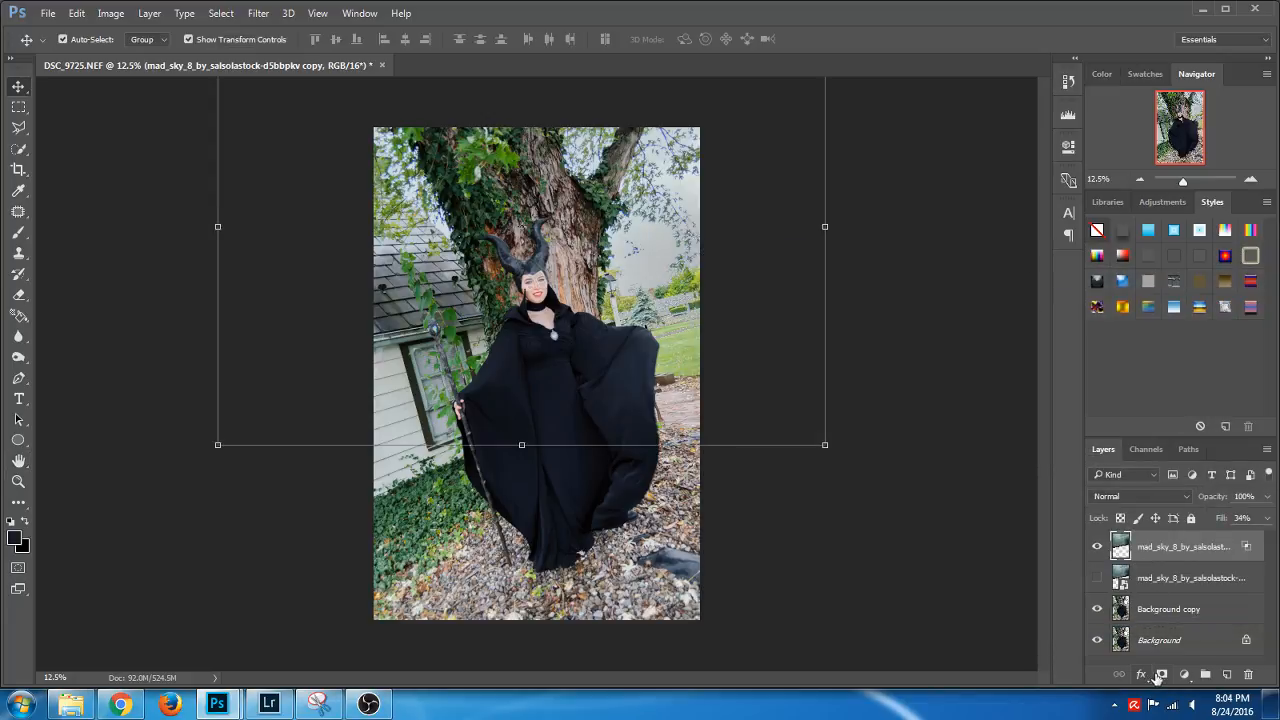
# Add a layer mask to the rasterized sky and paint black at 61% opacity over the woman's face and the lamp post
pyautogui.click(1162, 674)
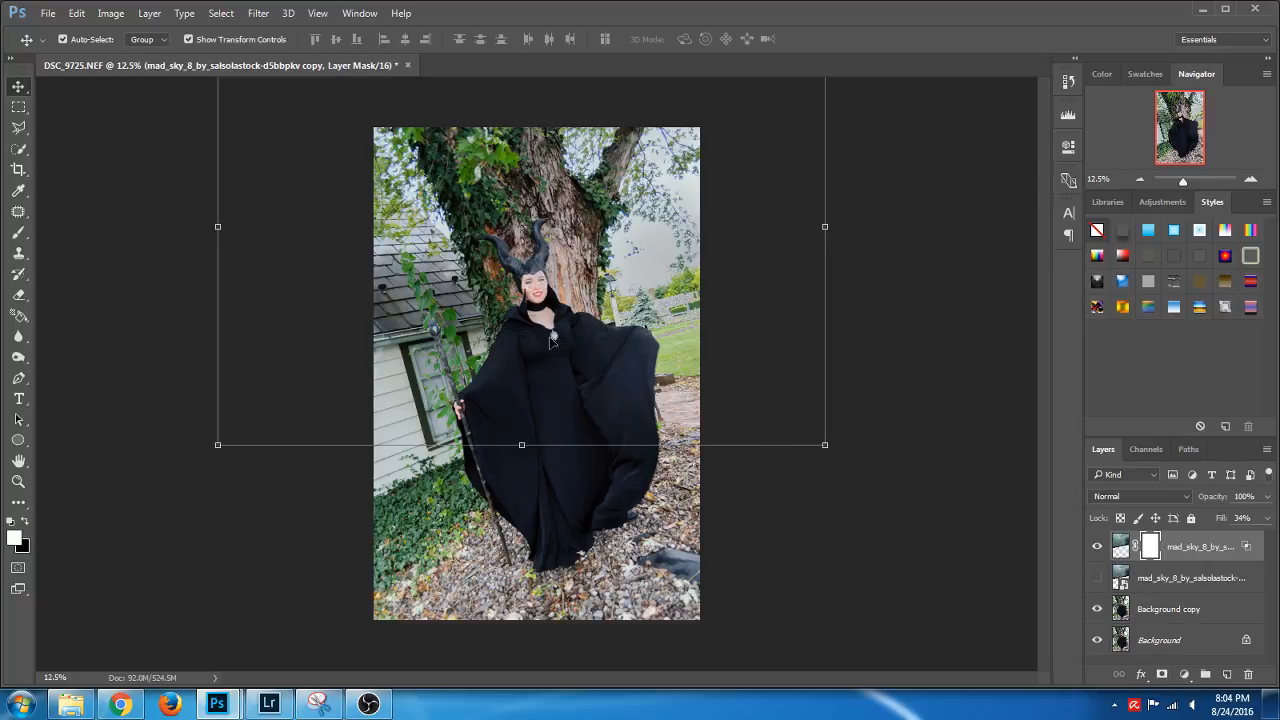
pyautogui.click(1250, 180)
pyautogui.click(1250, 180)
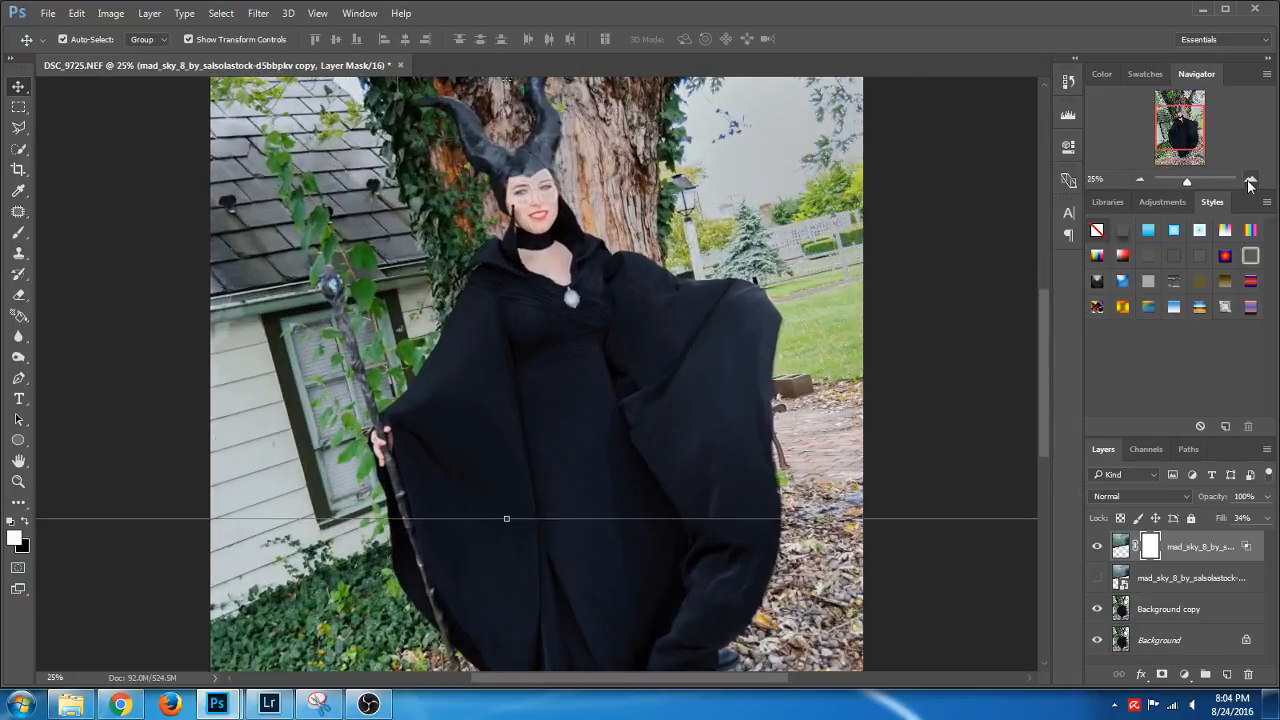
pyautogui.click(1250, 180)
pyautogui.moveTo(1181, 134); pyautogui.dragTo(1175, 101)
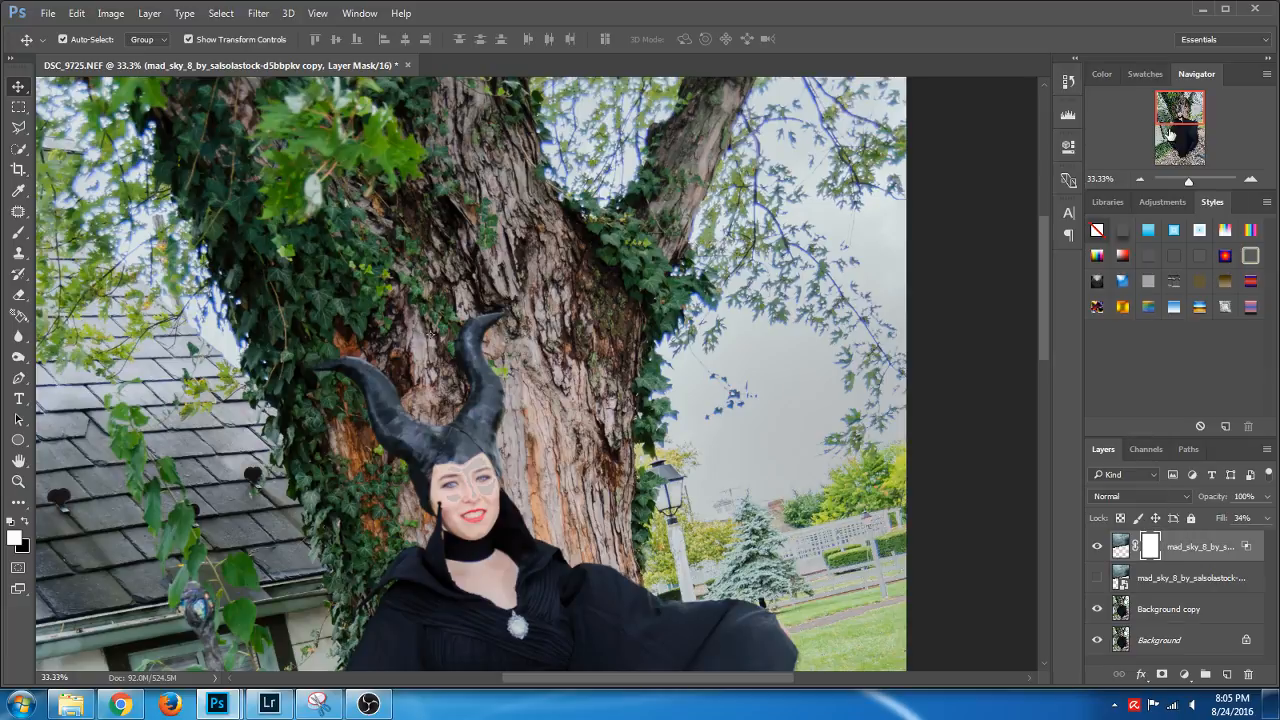
pyautogui.moveTo(1175, 116); pyautogui.dragTo(1178, 123)
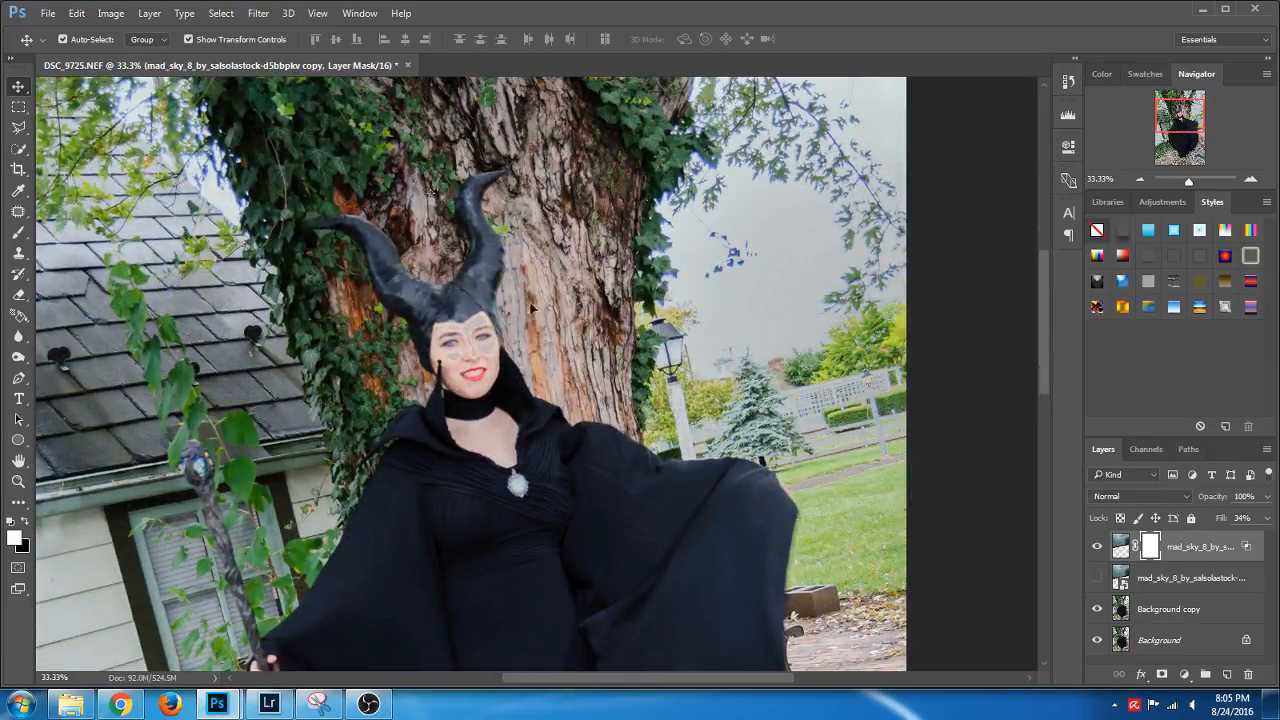
pyautogui.press('x')
pyautogui.press('b')
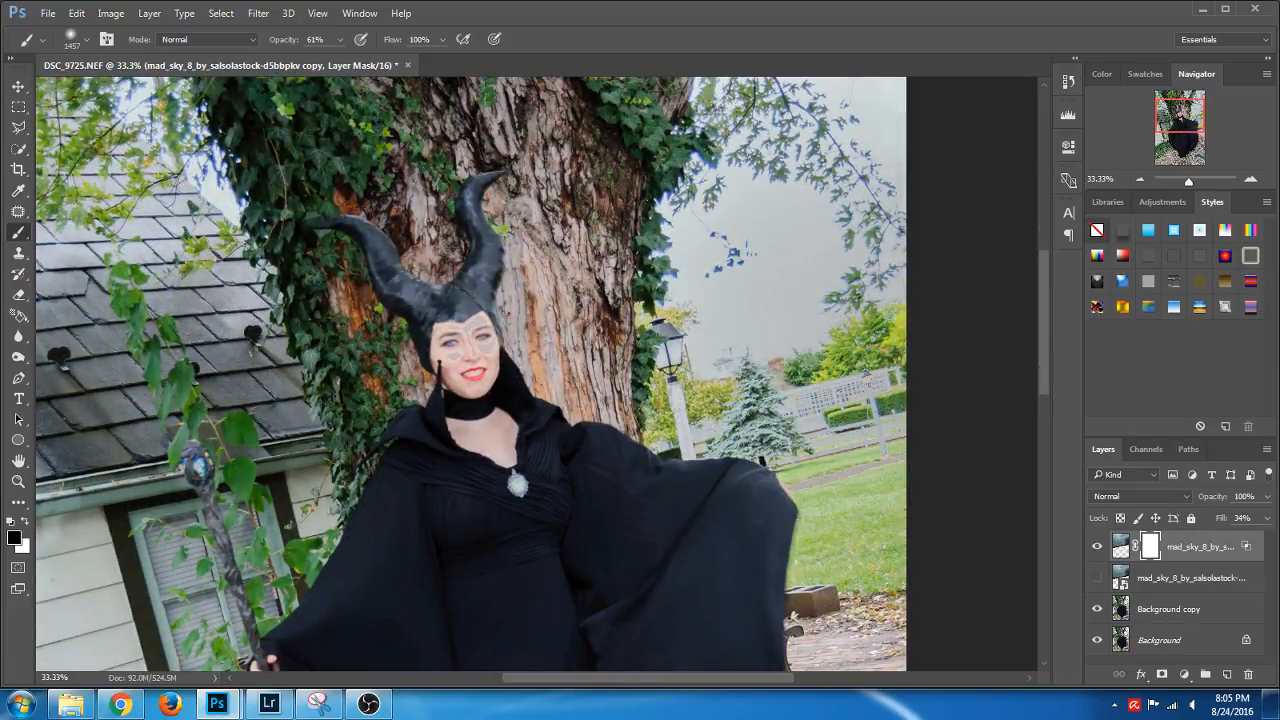
pyautogui.click(472, 340)
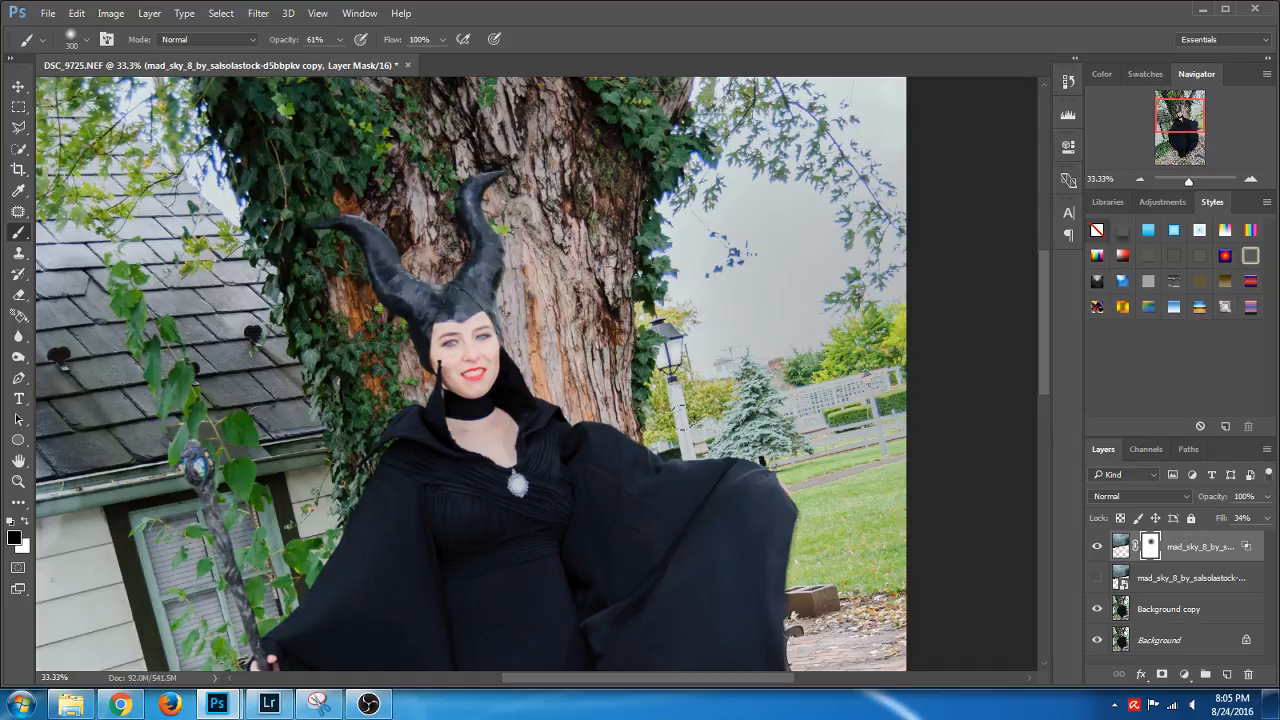
pyautogui.moveTo(656, 378)
pyautogui.mouseDown()
pyautogui.moveTo(676, 356)
pyautogui.moveTo(651, 380)
pyautogui.mouseUp()
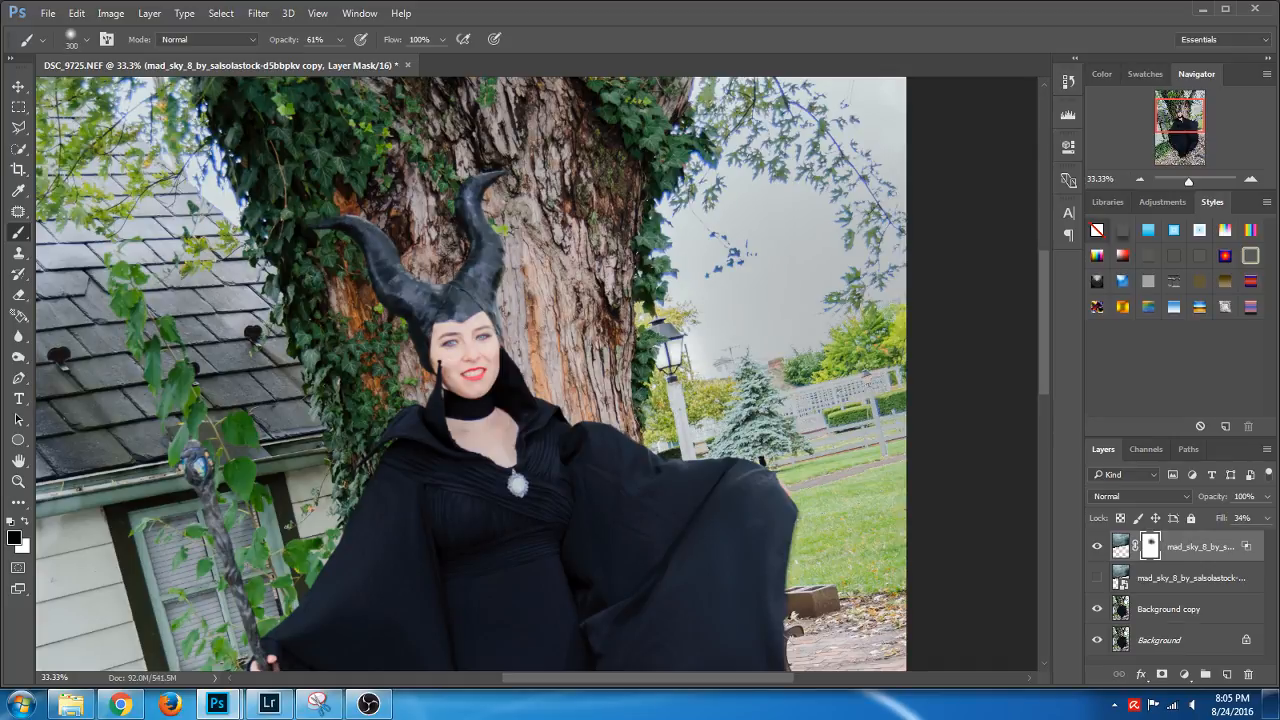
# Set the brush opacity to 100% and mask the sky off the white fence and evergreen, using a smaller brush for details
pyautogui.moveTo(340, 39); pyautogui.dragTo(369, 61)
pyautogui.moveTo(740, 385)
pyautogui.mouseDown()
pyautogui.moveTo(795, 410)
pyautogui.moveTo(840, 410)
pyautogui.moveTo(880, 380)
pyautogui.moveTo(827, 345)
pyautogui.mouseUp()
pyautogui.press('[')
pyautogui.press('[')
pyautogui.press('[')
pyautogui.press('[')
pyautogui.press('[')
pyautogui.press('[')
pyautogui.press('[')
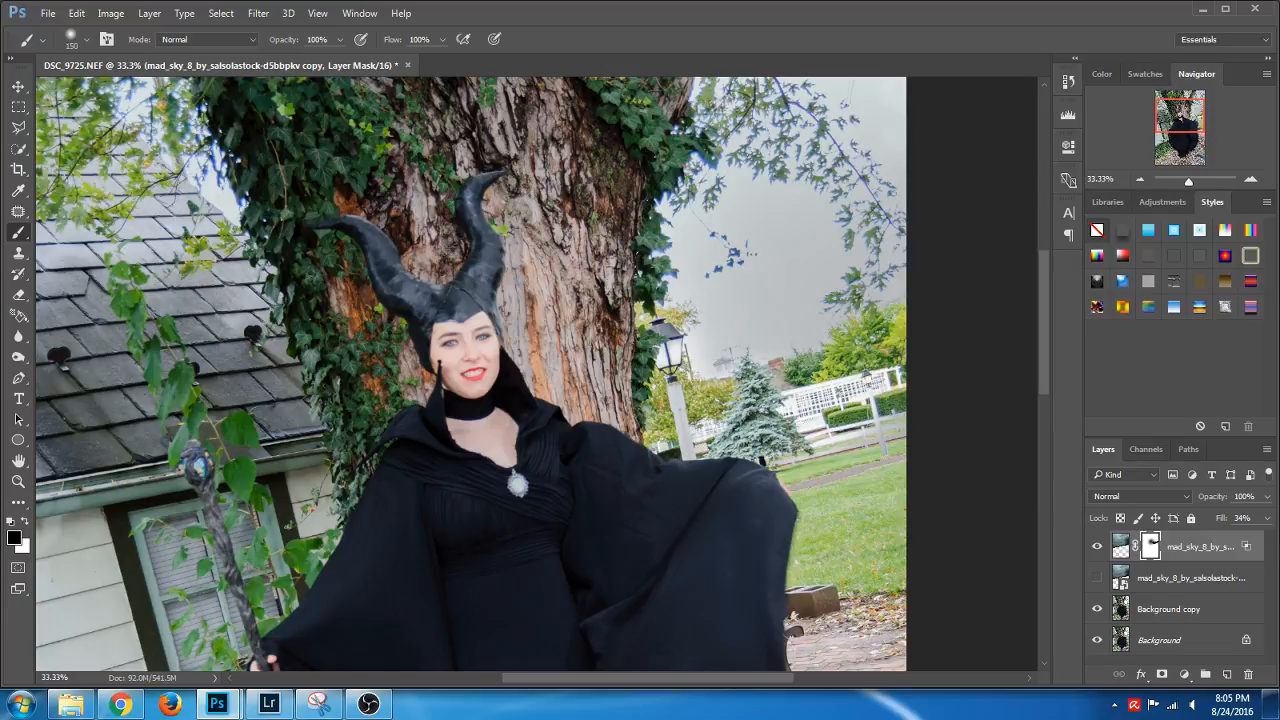
pyautogui.click(746, 371)
# Mask the sky overlay off the shingle roof and house, comparing the photo with the sky layer hidden and shown
pyautogui.moveTo(624, 209); pyautogui.dragTo(729, 297)
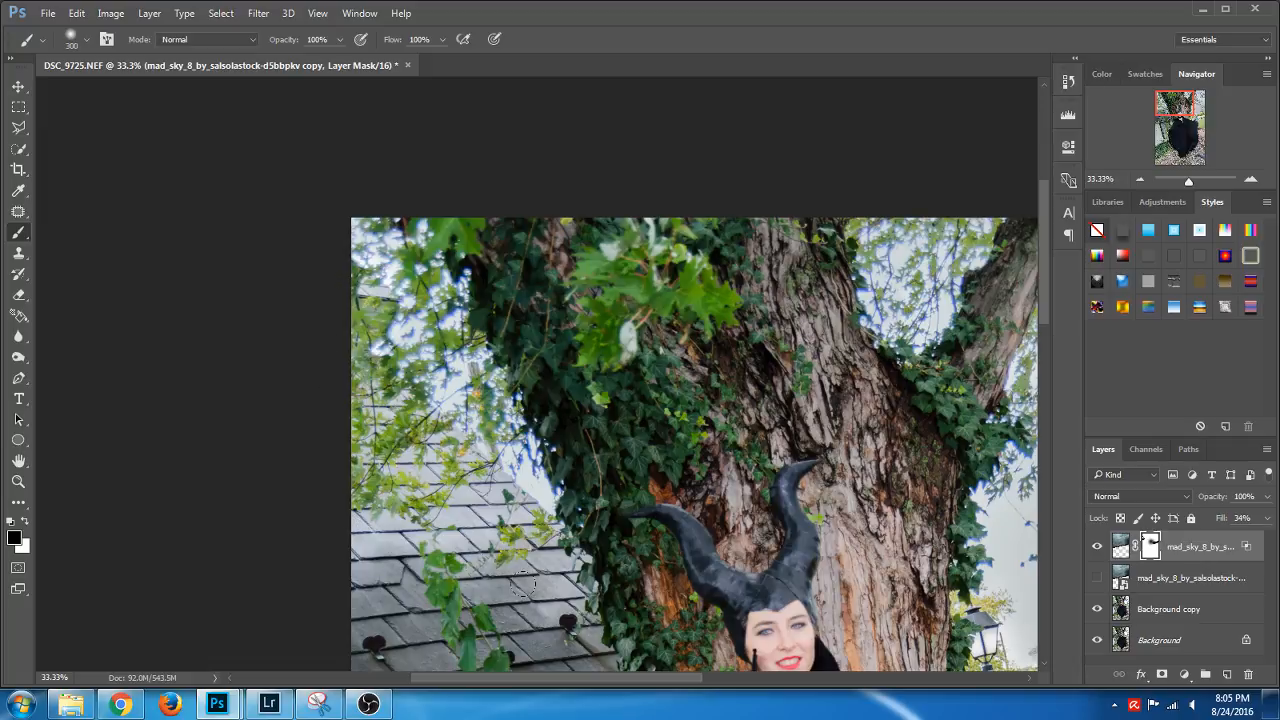
pyautogui.moveTo(649, 528)
pyautogui.mouseDown()
pyautogui.moveTo(625, 458)
pyautogui.moveTo(600, 432)
pyautogui.mouseUp()
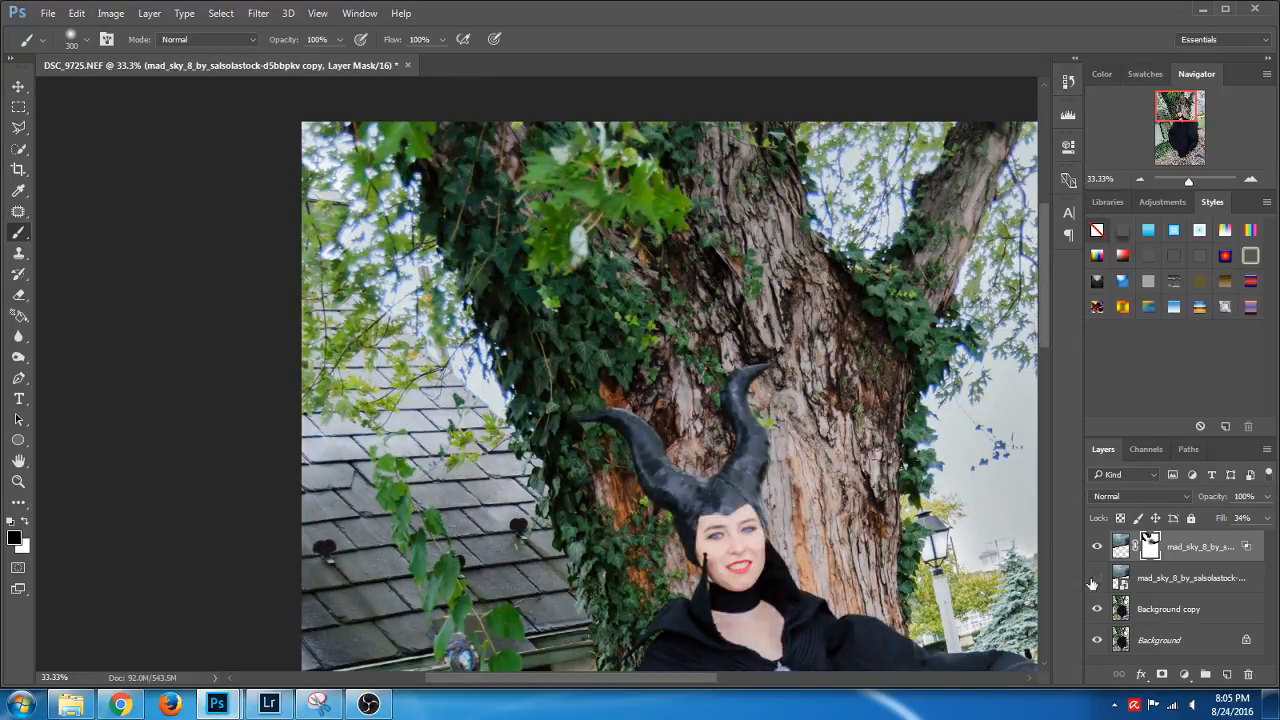
pyautogui.click(1096, 548)
pyautogui.click(1096, 548)
pyautogui.click(1096, 548)
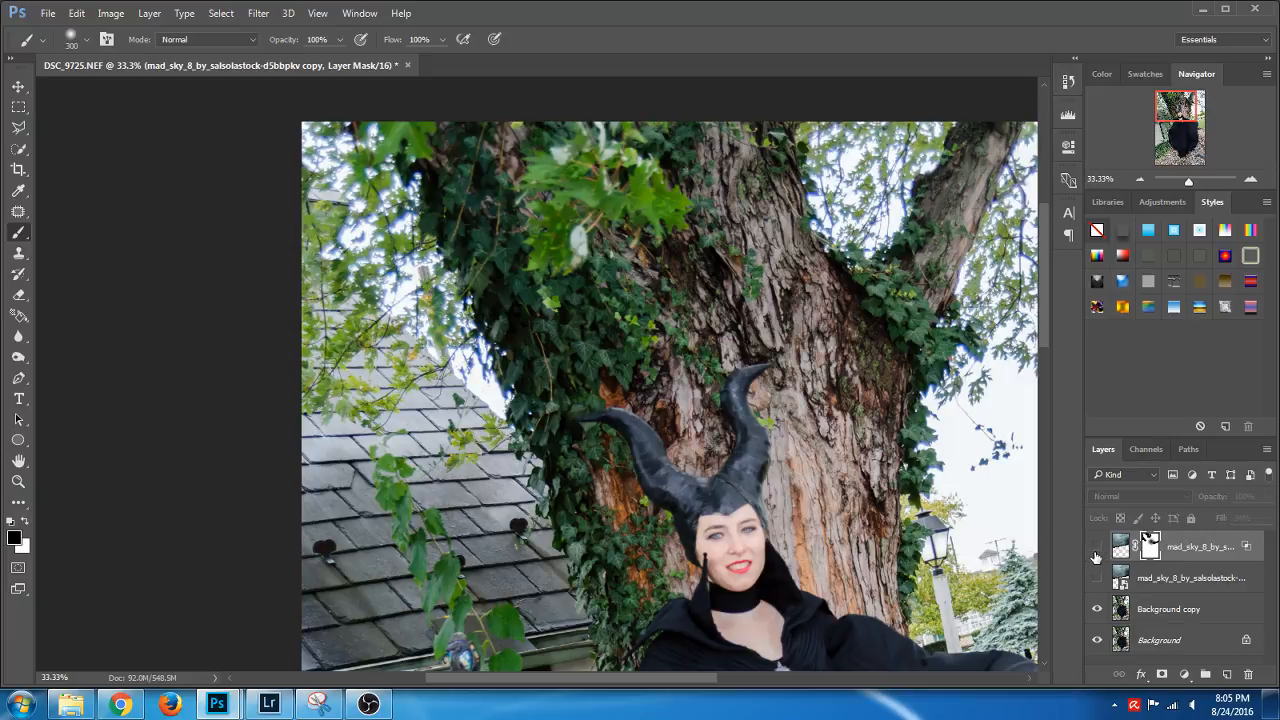
pyautogui.click(1096, 552)
pyautogui.moveTo(845, 555); pyautogui.dragTo(843, 343)
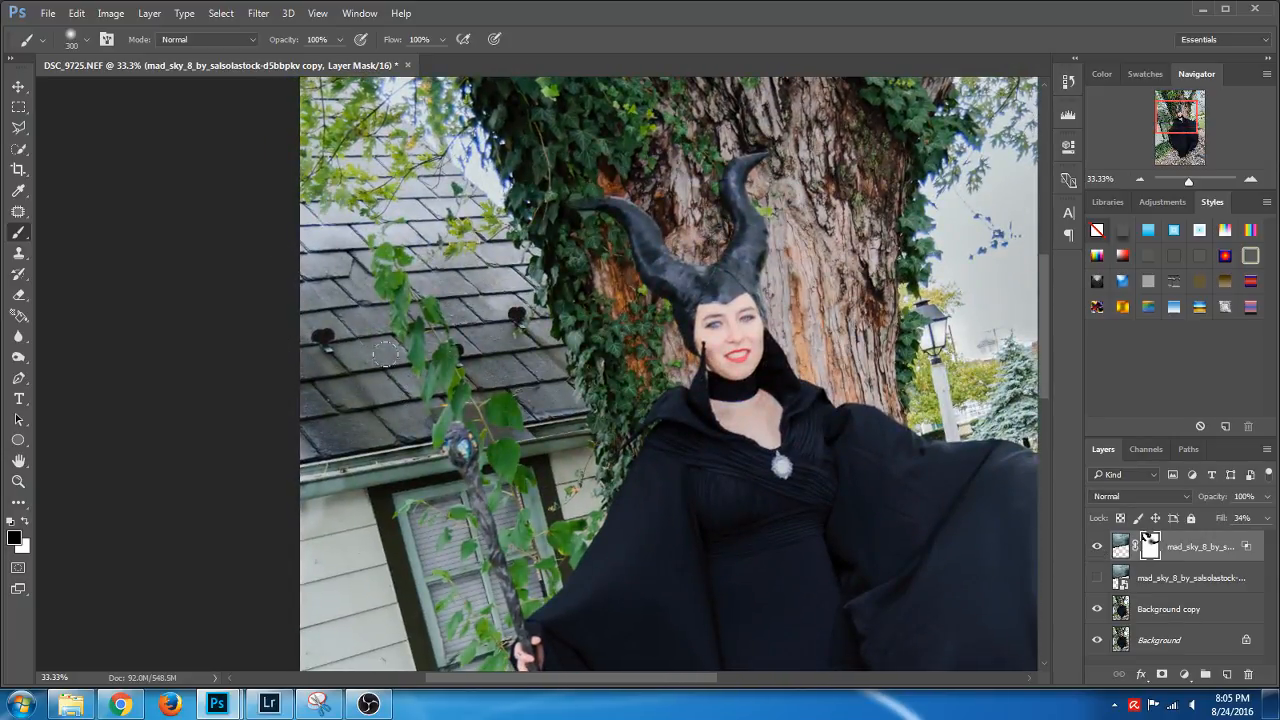
pyautogui.moveTo(860, 497); pyautogui.dragTo(742, 200)
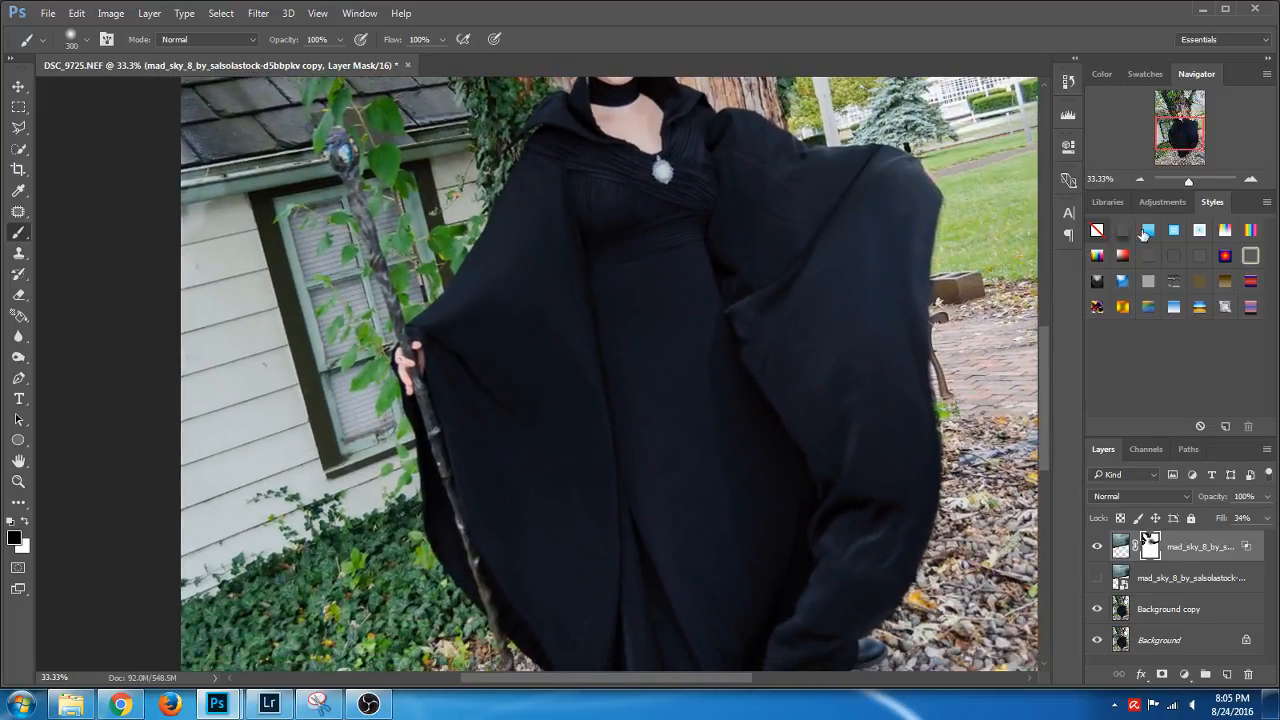
# Duplicate the masked sky layer
pyautogui.click(1140, 179)
pyautogui.click(1140, 179)
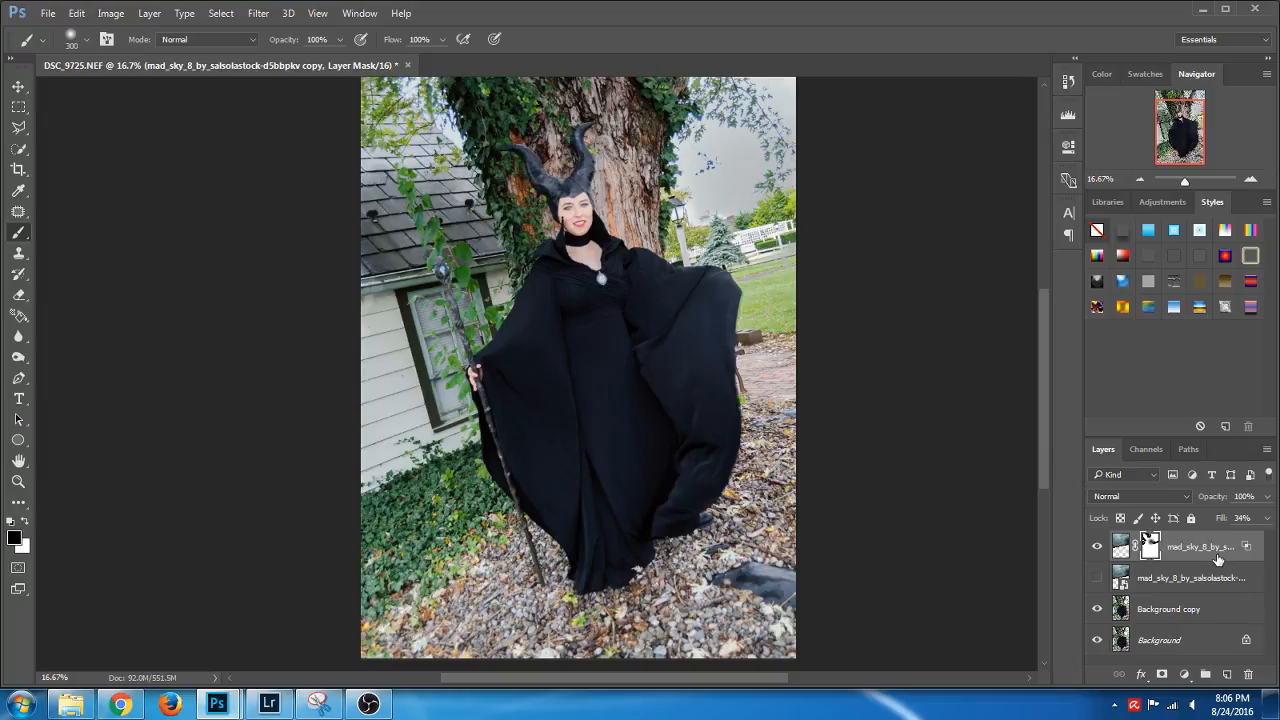
pyautogui.hotkey('ctrl', 'j')
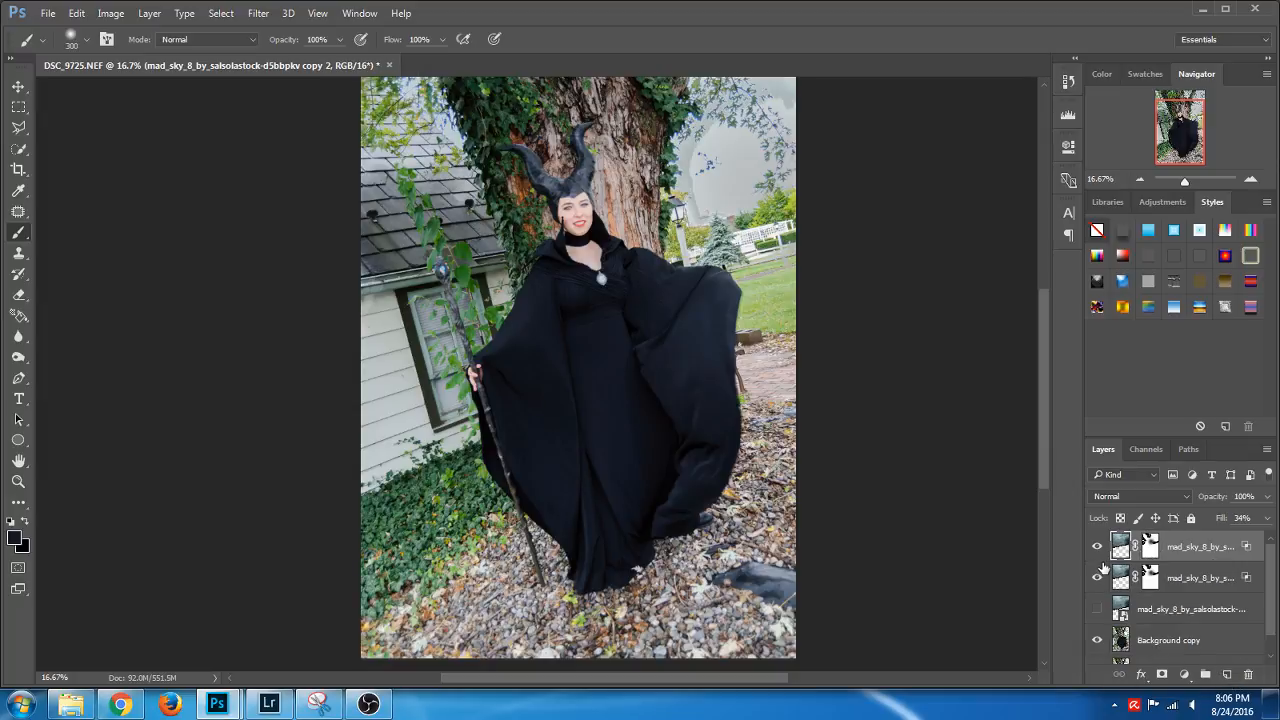
# Try blend modes such as Darker Color and Linear Dodge (Add) on the duplicated sky layer, and return it to Normal
pyautogui.click(1153, 495)
pyautogui.click(1153, 495)
pyautogui.press('Down')
pyautogui.press('Down')
pyautogui.press('Down')
pyautogui.press('Down')
pyautogui.press('Down')
pyautogui.press('Down')
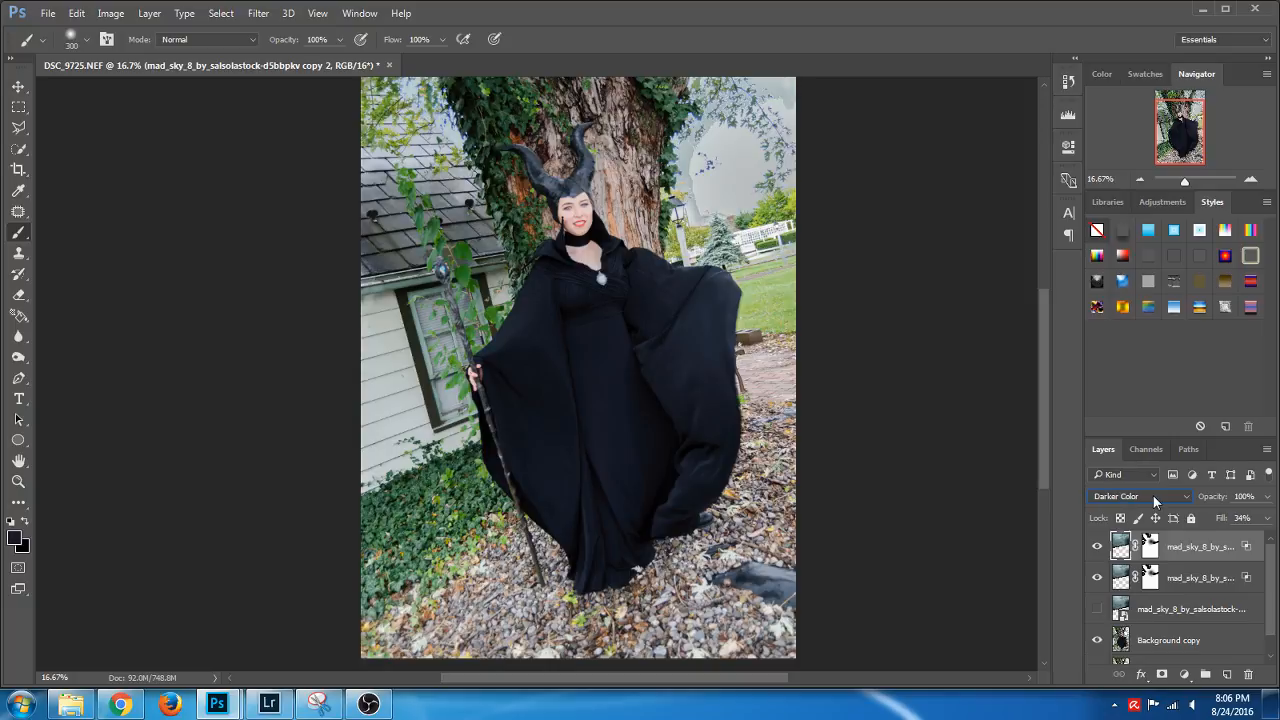
pyautogui.press('Down')
pyautogui.press('Down')
pyautogui.press('Down')
pyautogui.press('Down')
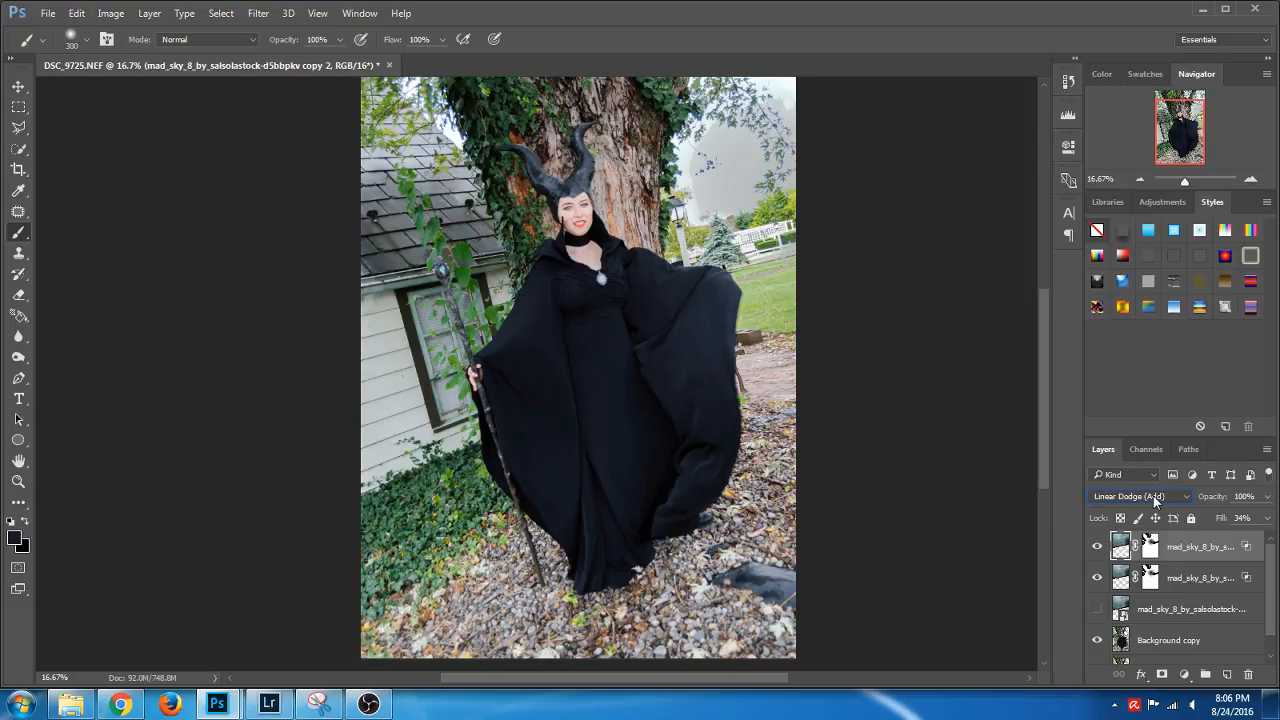
pyautogui.press('Up')
pyautogui.press('Up')
pyautogui.press('Up')
pyautogui.press('Up')
pyautogui.press('Up')
pyautogui.press('Up')
pyautogui.press('Up')
pyautogui.press('Up')
pyautogui.press('Up')
pyautogui.press('Up')
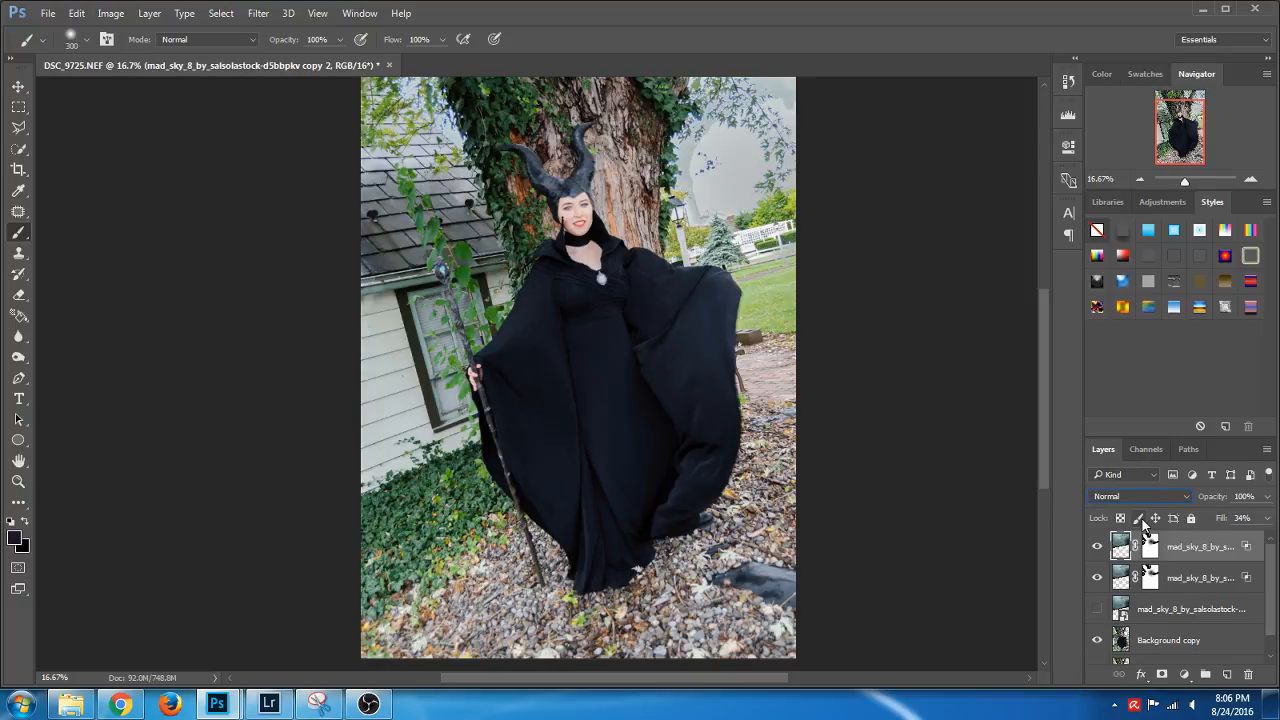
# Delete the topmost duplicate of the masked sky layer, keeping the masked sky layer beneath it
pyautogui.click(1177, 589)
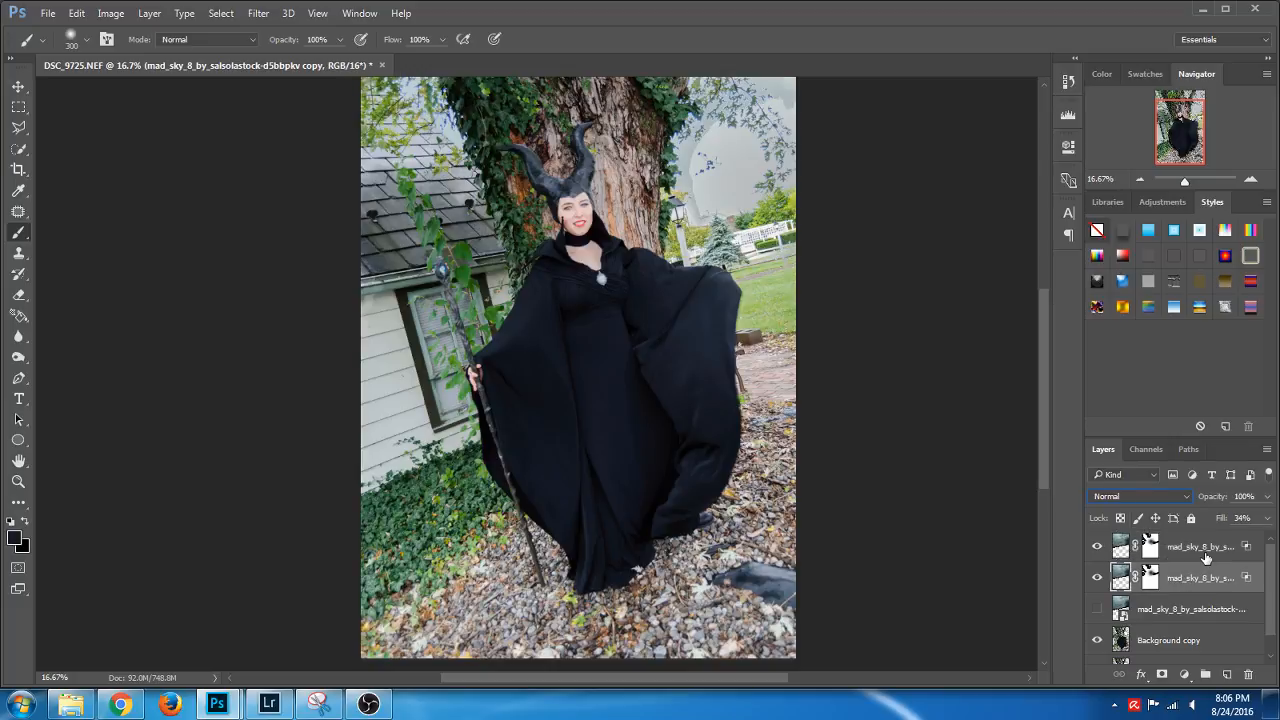
pyautogui.click(1203, 554)
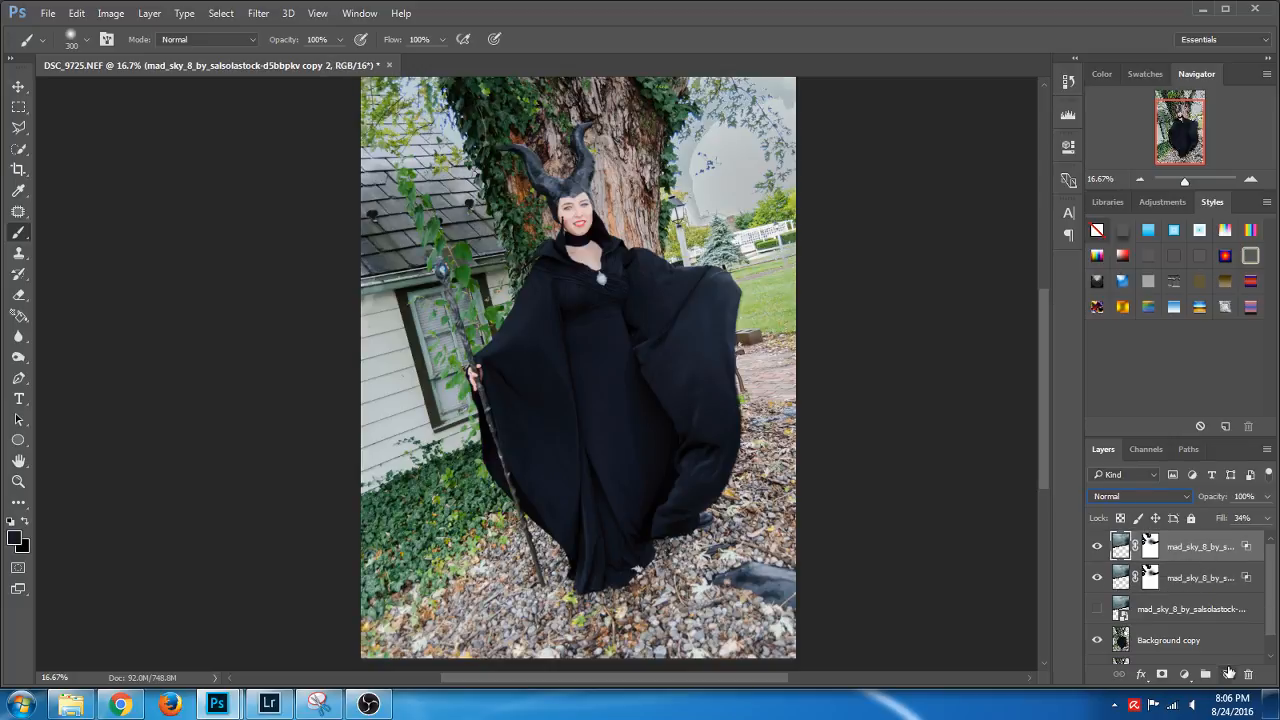
pyautogui.click(1248, 675)
pyautogui.click(614, 262)
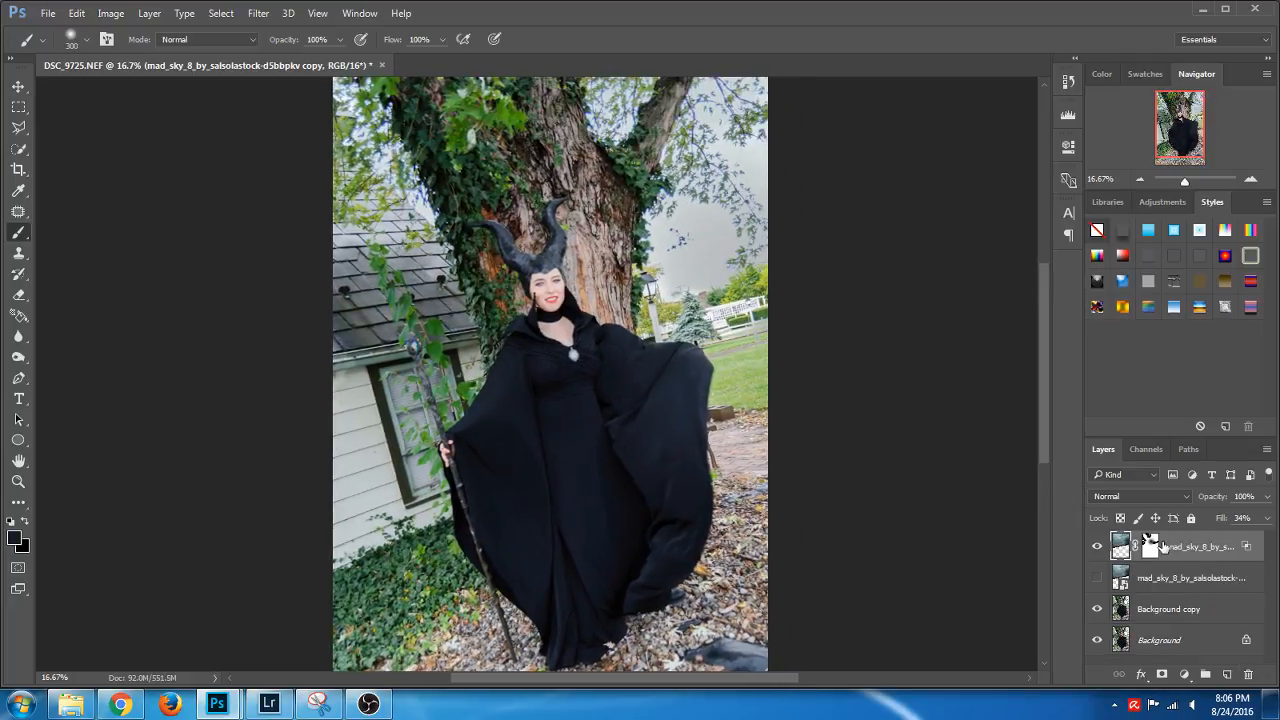
# Try Shadows/Highlights on the masked sky layer with shadows amount 27%, tone 84%, radius 60 px and highlights amount 29%, and cancel it
pyautogui.click(110, 13)
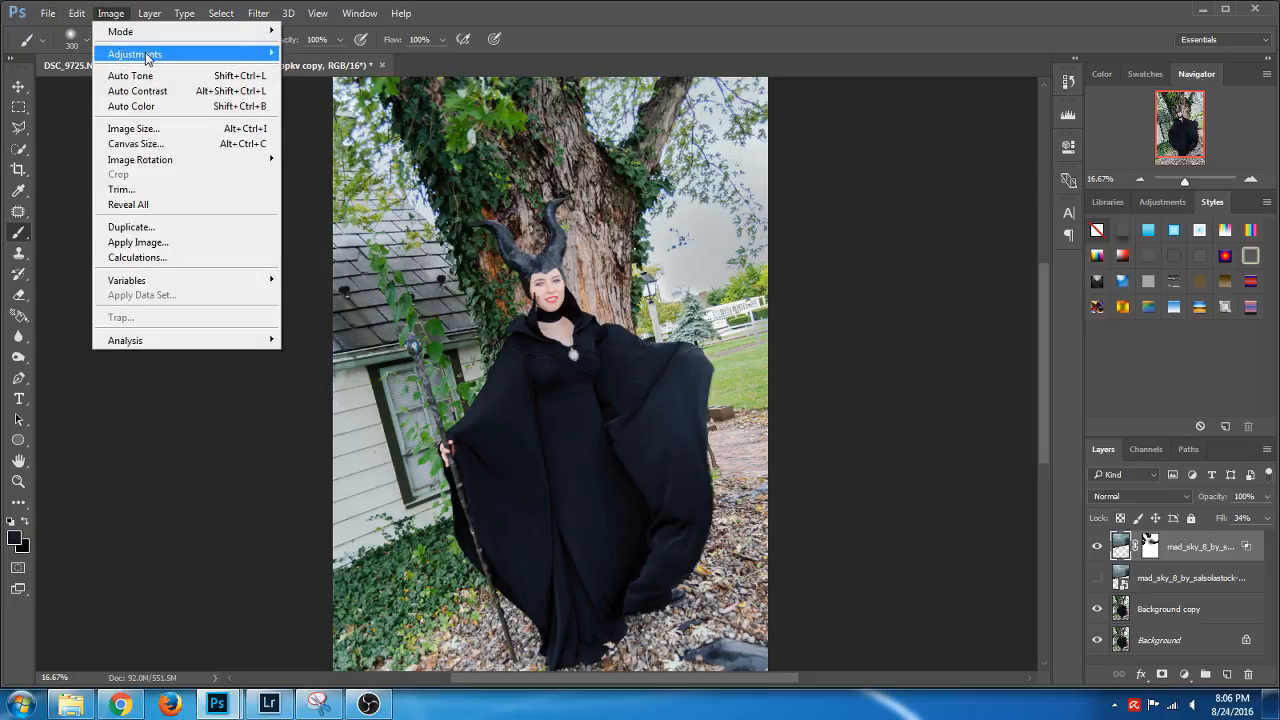
pyautogui.moveTo(146, 56)
pyautogui.click(423, 318)
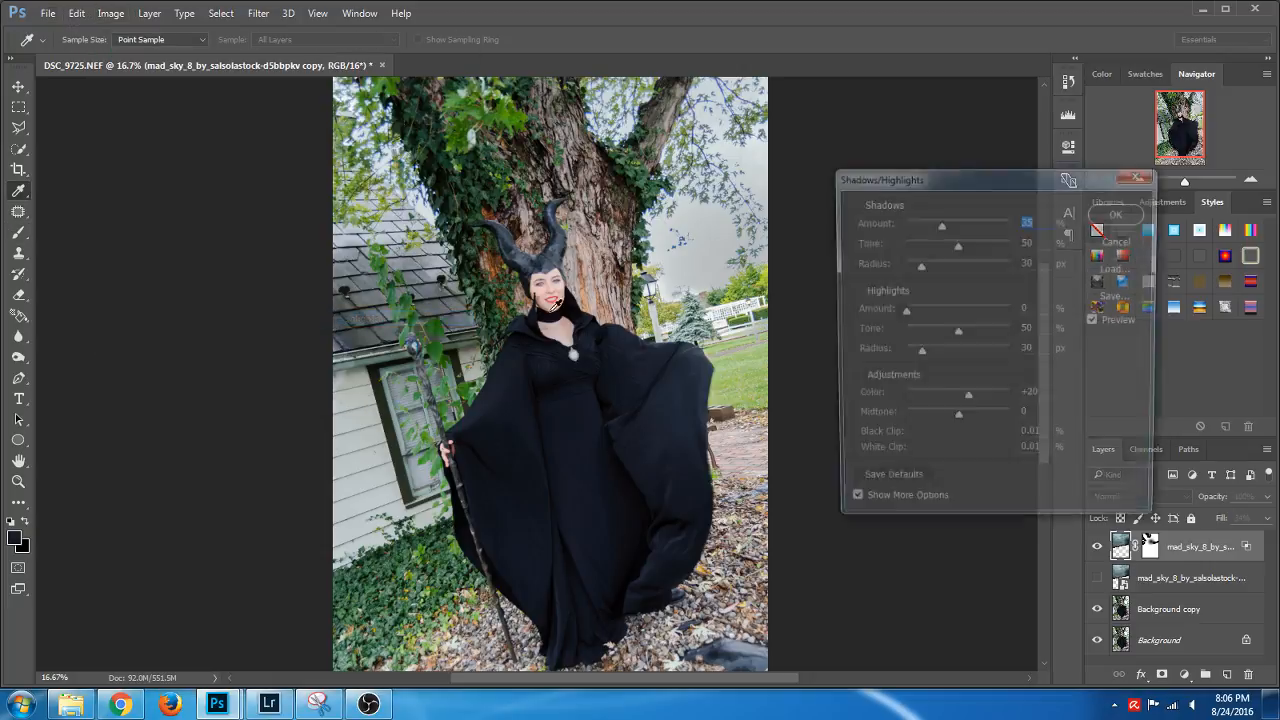
pyautogui.moveTo(919, 311)
pyautogui.mouseDown()
pyautogui.moveTo(995, 314)
pyautogui.moveTo(900, 312)
pyautogui.mouseUp()
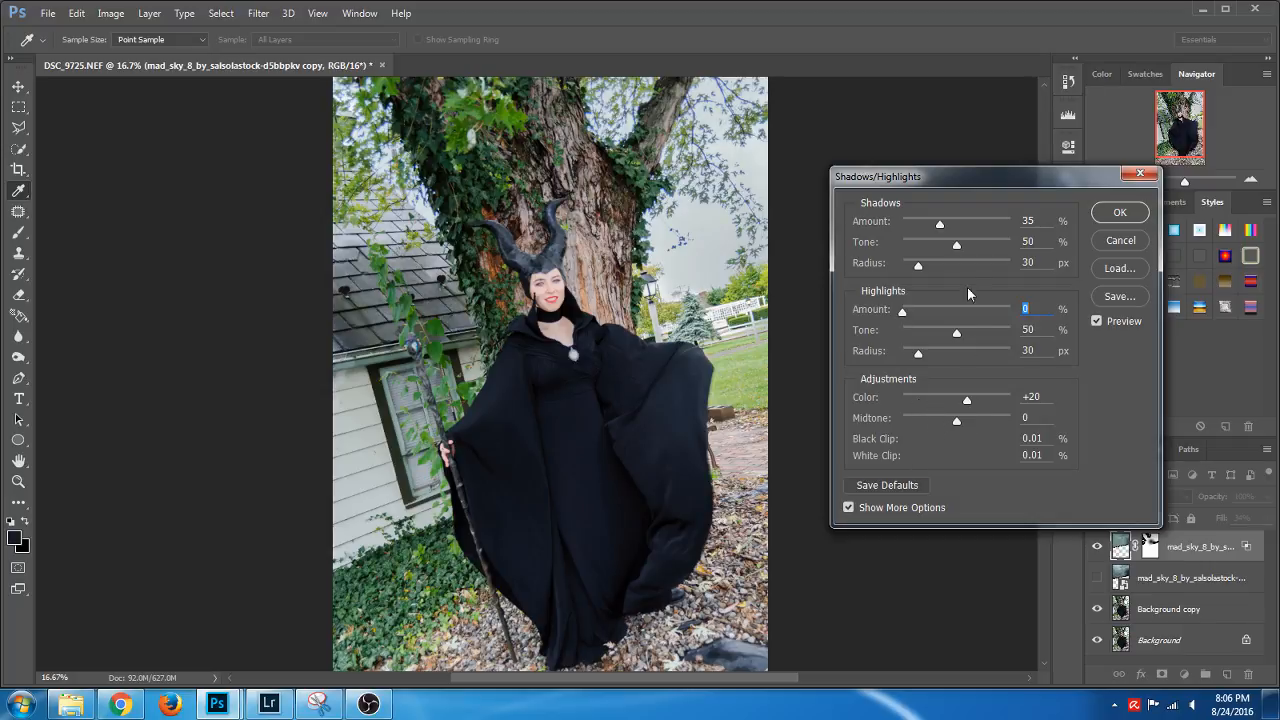
pyautogui.moveTo(940, 224); pyautogui.dragTo(1010, 229)
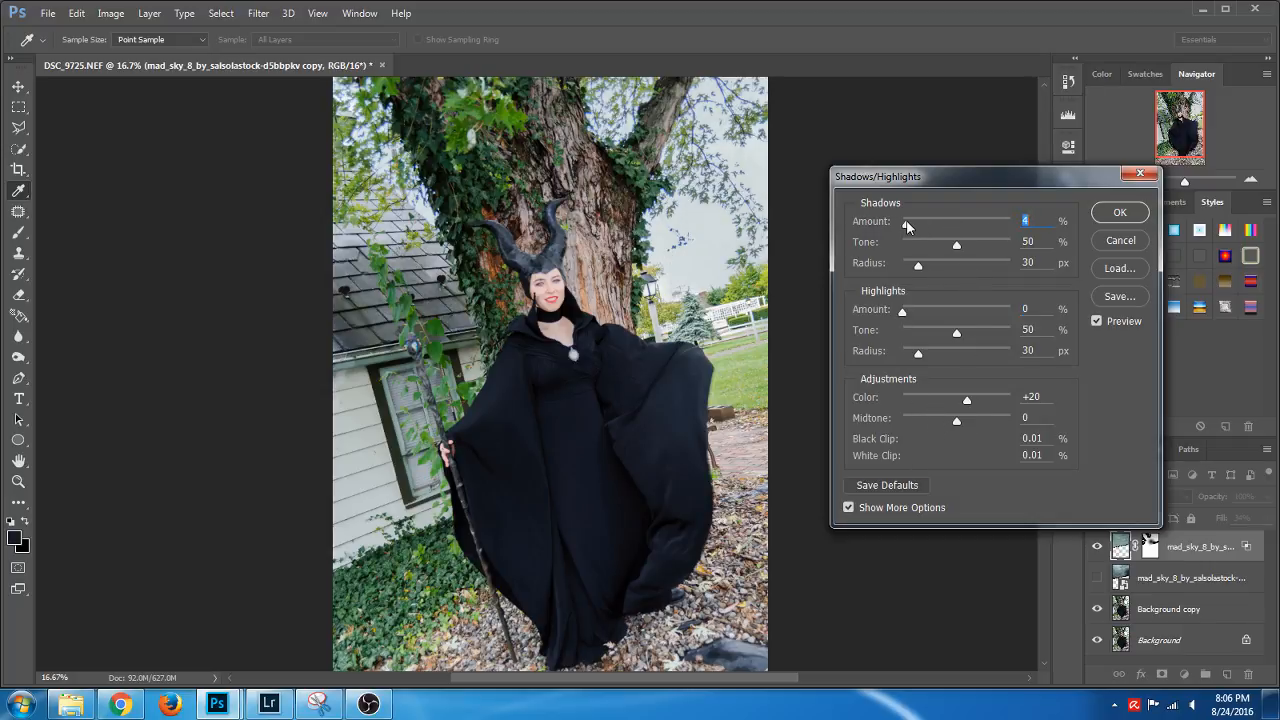
pyautogui.moveTo(932, 227); pyautogui.dragTo(979, 267)
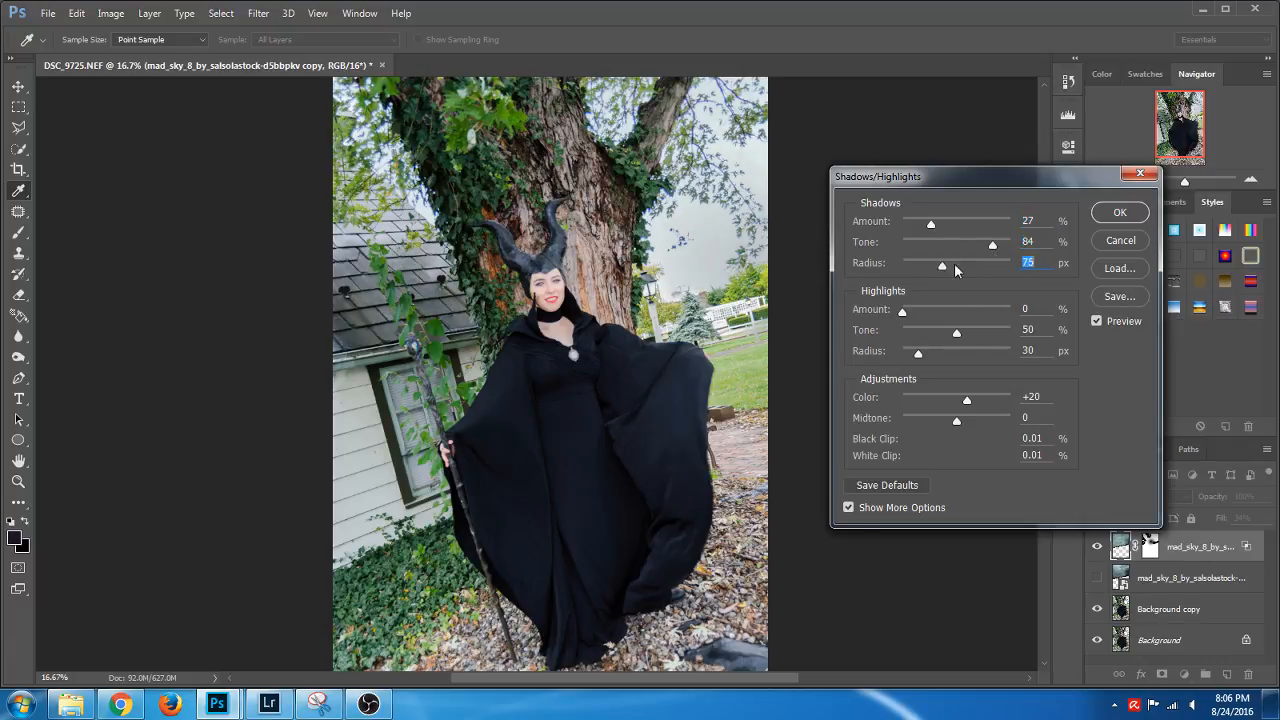
pyautogui.moveTo(902, 311); pyautogui.dragTo(970, 318)
pyautogui.moveTo(917, 356); pyautogui.dragTo(971, 354)
pyautogui.click(1116, 242)
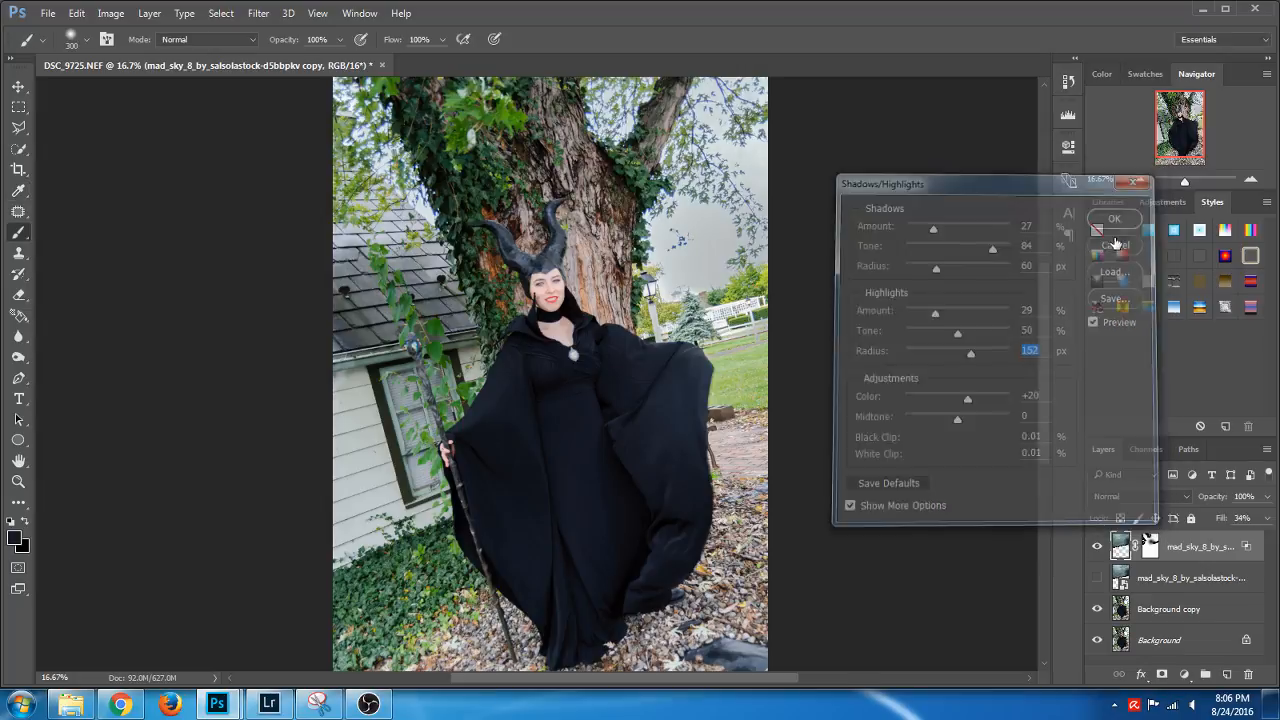
# Try a Levels adjustment of the midtones and black point on the masked sky layer, and cancel it
pyautogui.hotkey('ctrl', 'l')
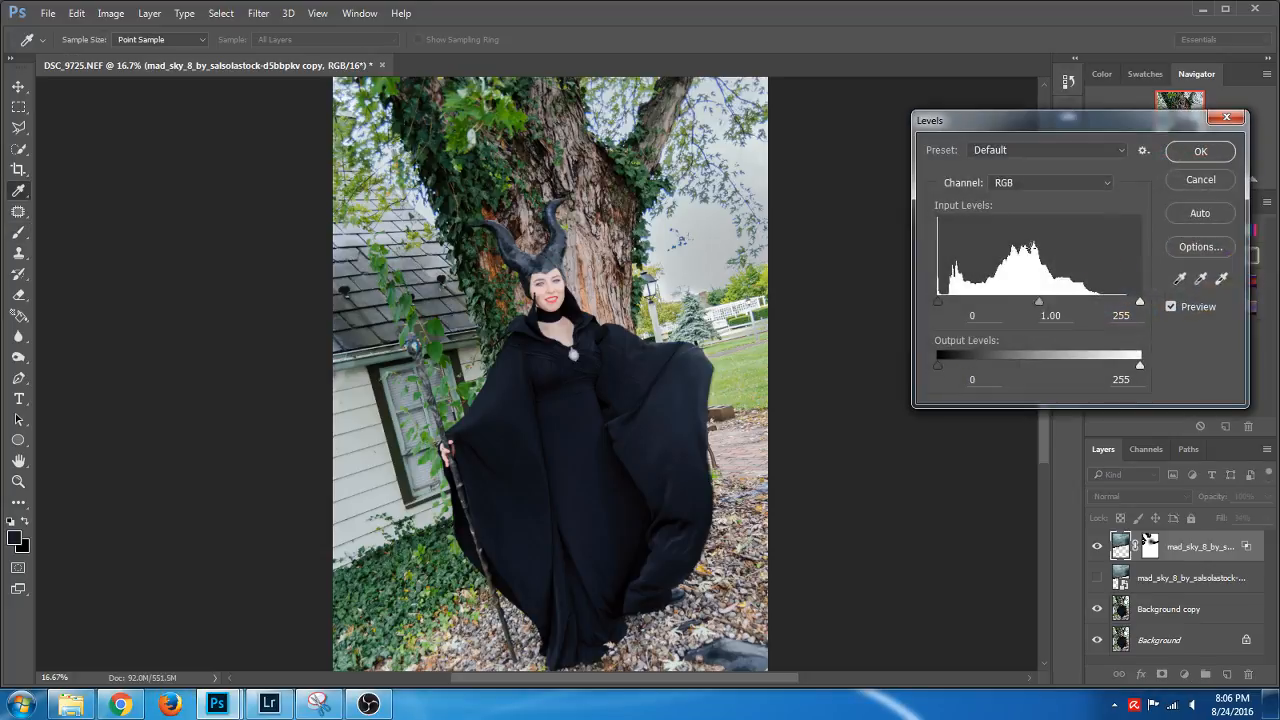
pyautogui.moveTo(1036, 300)
pyautogui.mouseDown()
pyautogui.moveTo(1077, 299)
pyautogui.moveTo(1002, 303)
pyautogui.moveTo(1046, 301)
pyautogui.mouseUp()
pyautogui.moveTo(939, 302)
pyautogui.mouseDown()
pyautogui.moveTo(975, 306)
pyautogui.moveTo(937, 304)
pyautogui.mouseUp()
pyautogui.click(1198, 183)
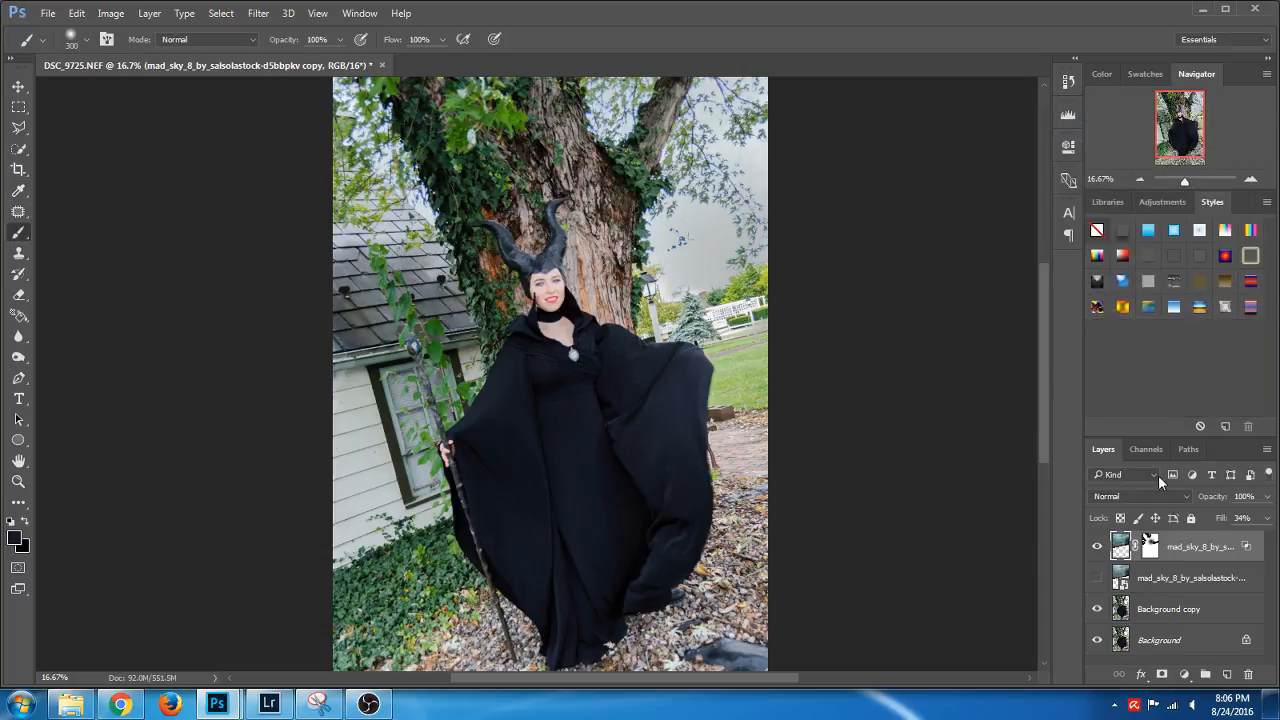
# Scale the masked sky layer down proportionally to about 78%, keeping its lower-right corner in place
pyautogui.click(1141, 179)
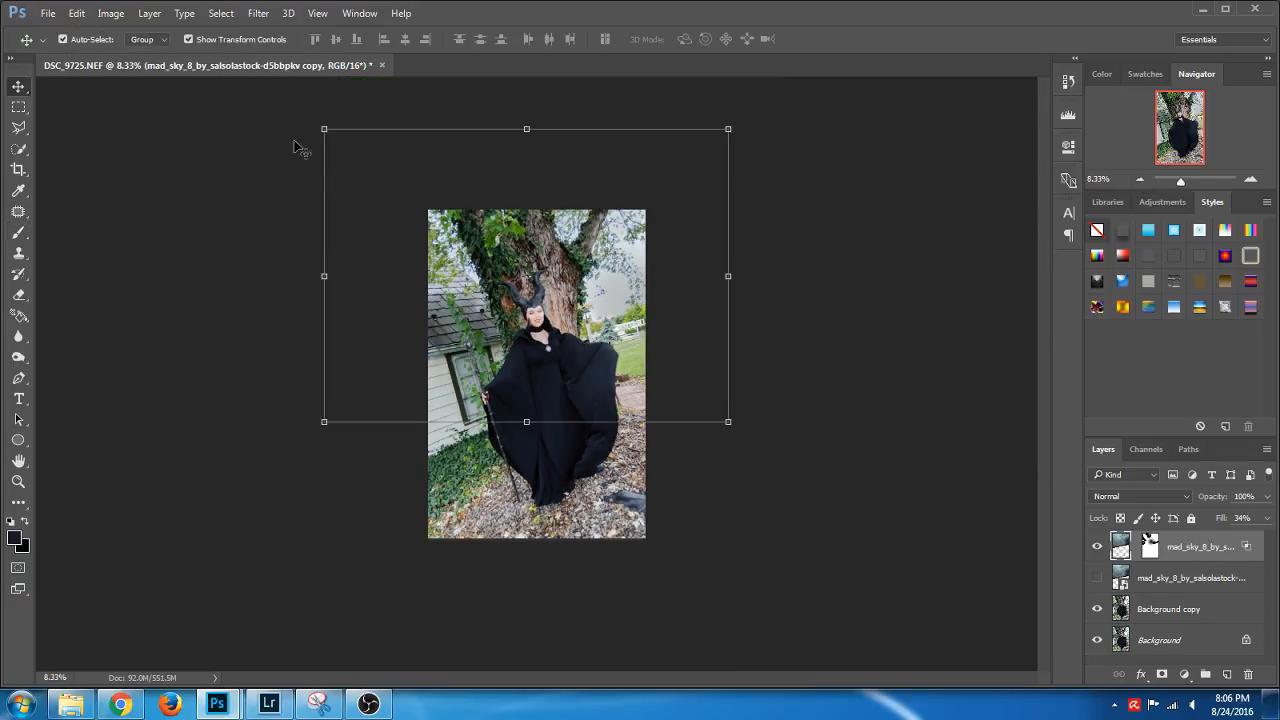
pyautogui.moveTo(324, 129); pyautogui.dragTo(404, 193)
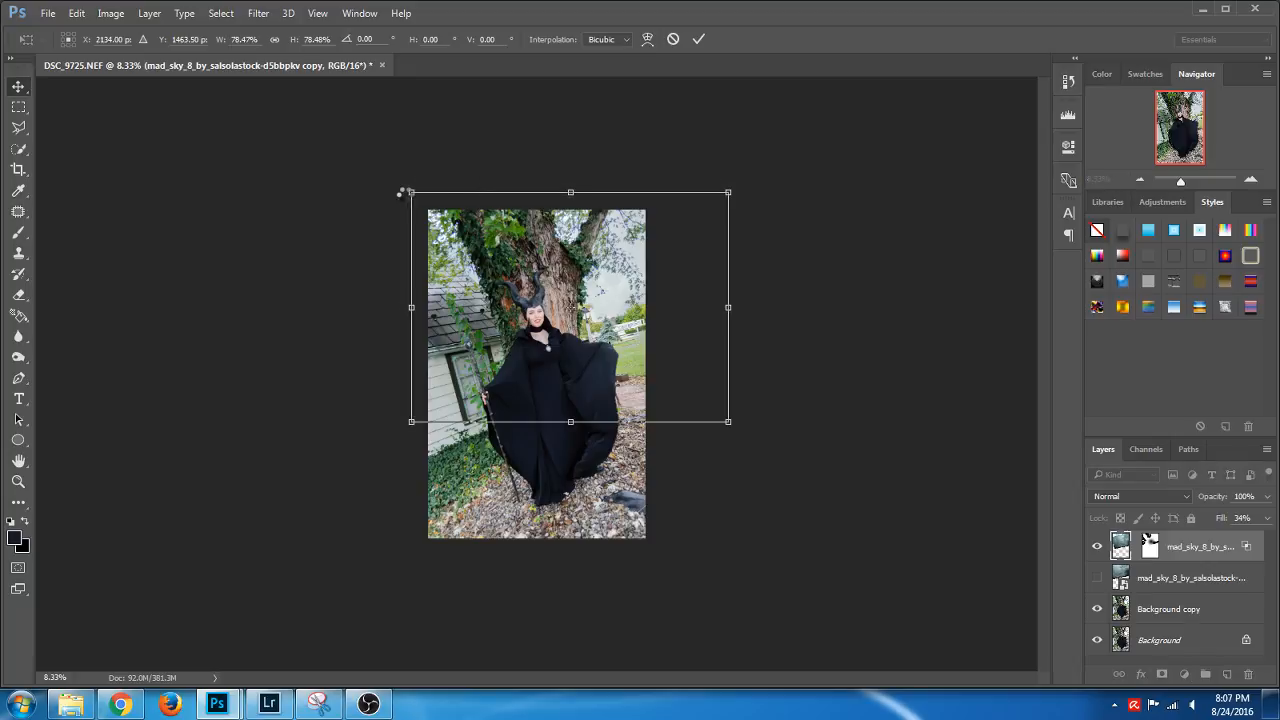
pyautogui.press('Return')
pyautogui.click(1251, 183)
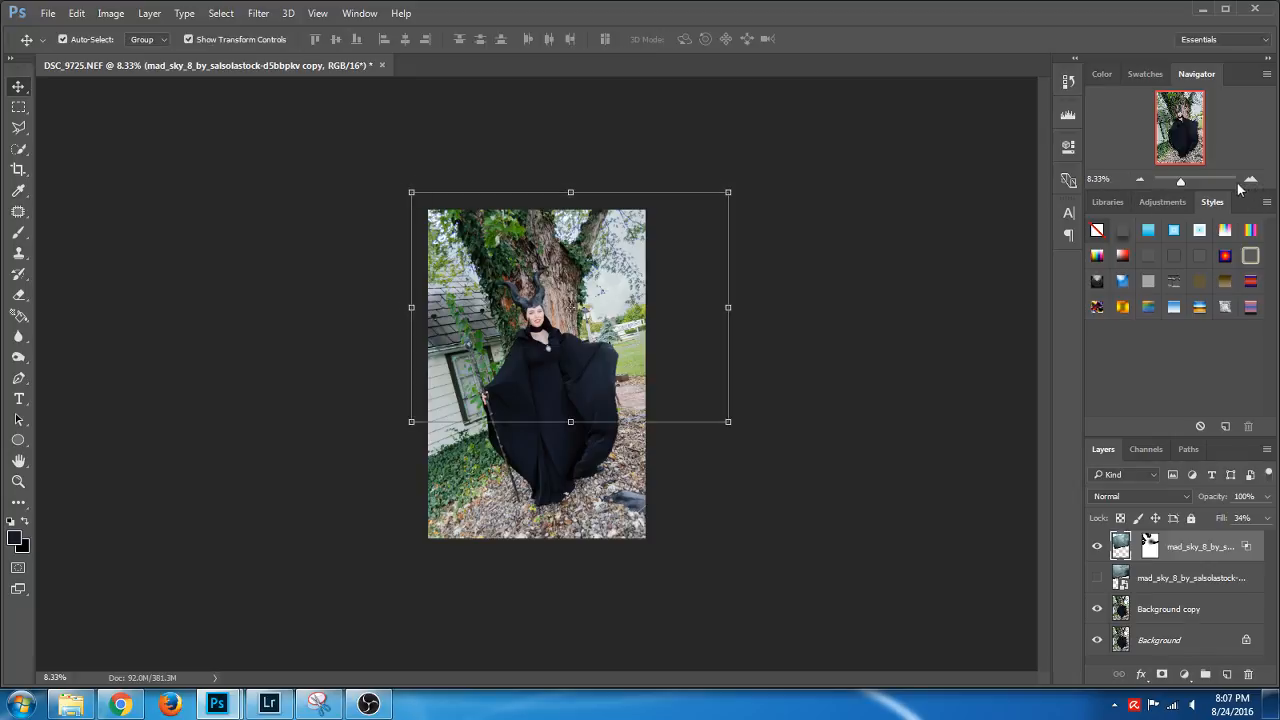
pyautogui.click(1144, 185)
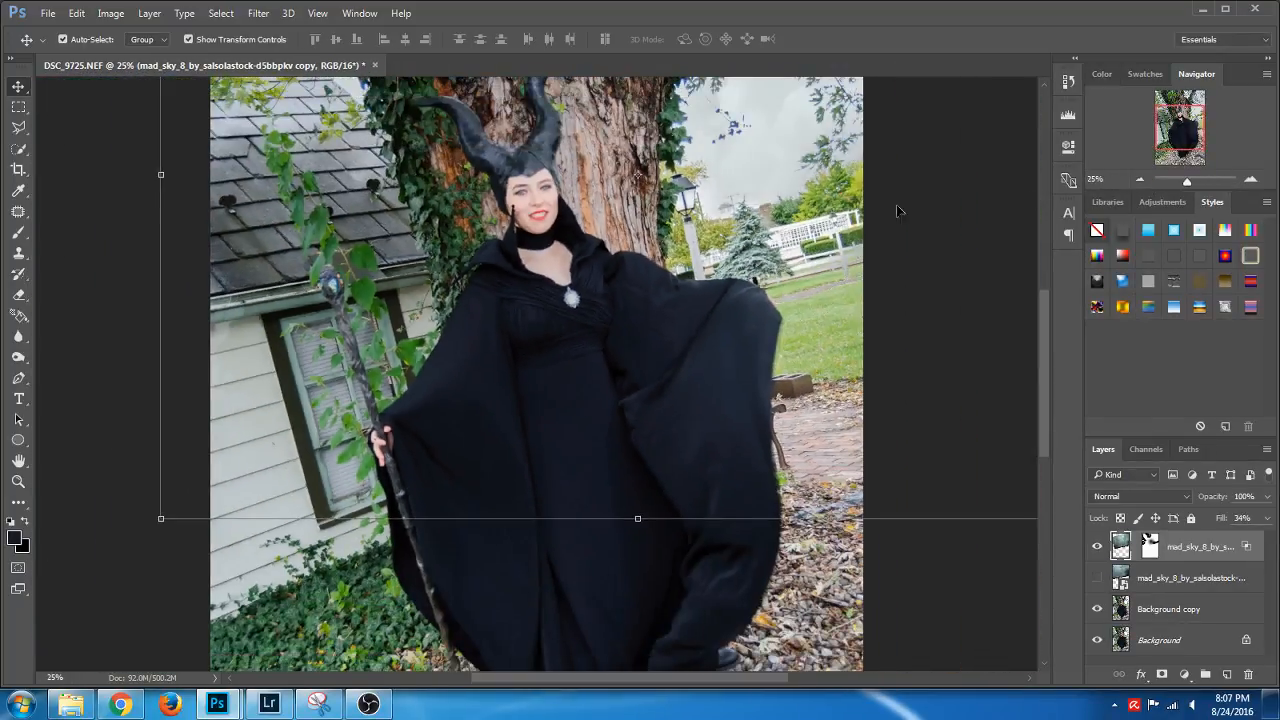
# Delete the hidden, unmasked original sky layer
pyautogui.moveTo(1164, 137); pyautogui.dragTo(1169, 123)
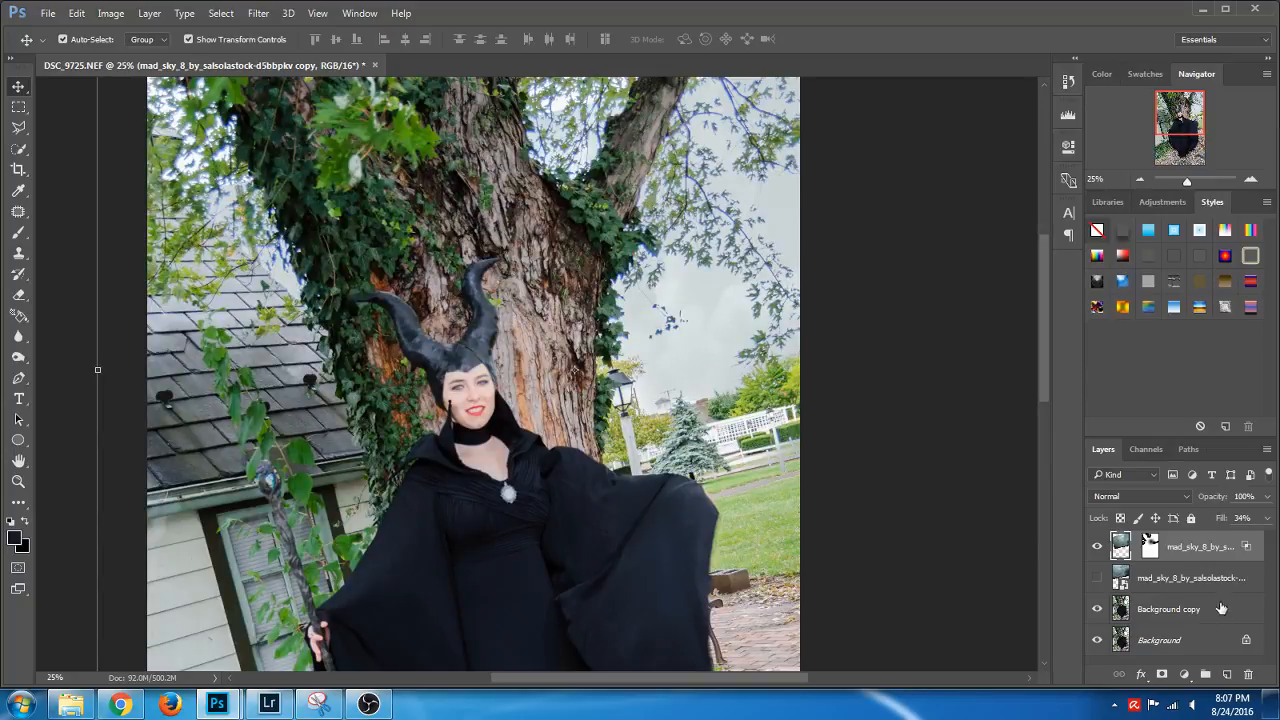
pyautogui.click(1153, 574)
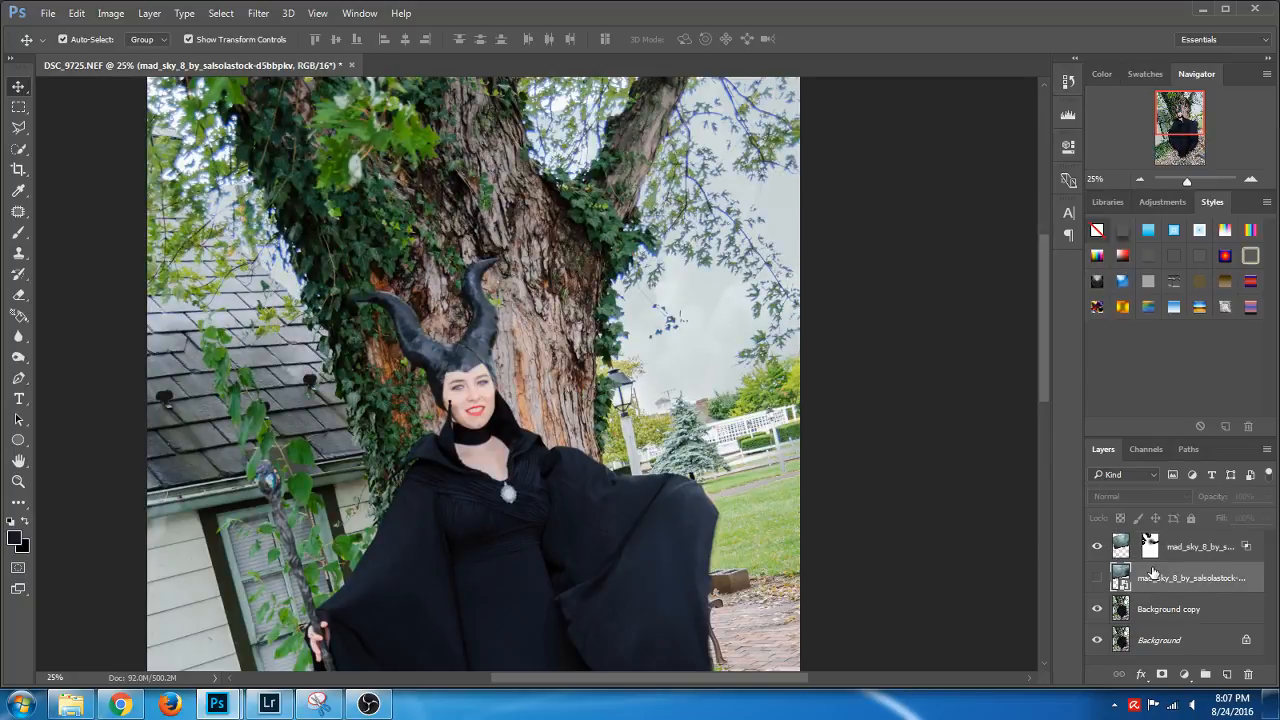
pyautogui.press('Delete')
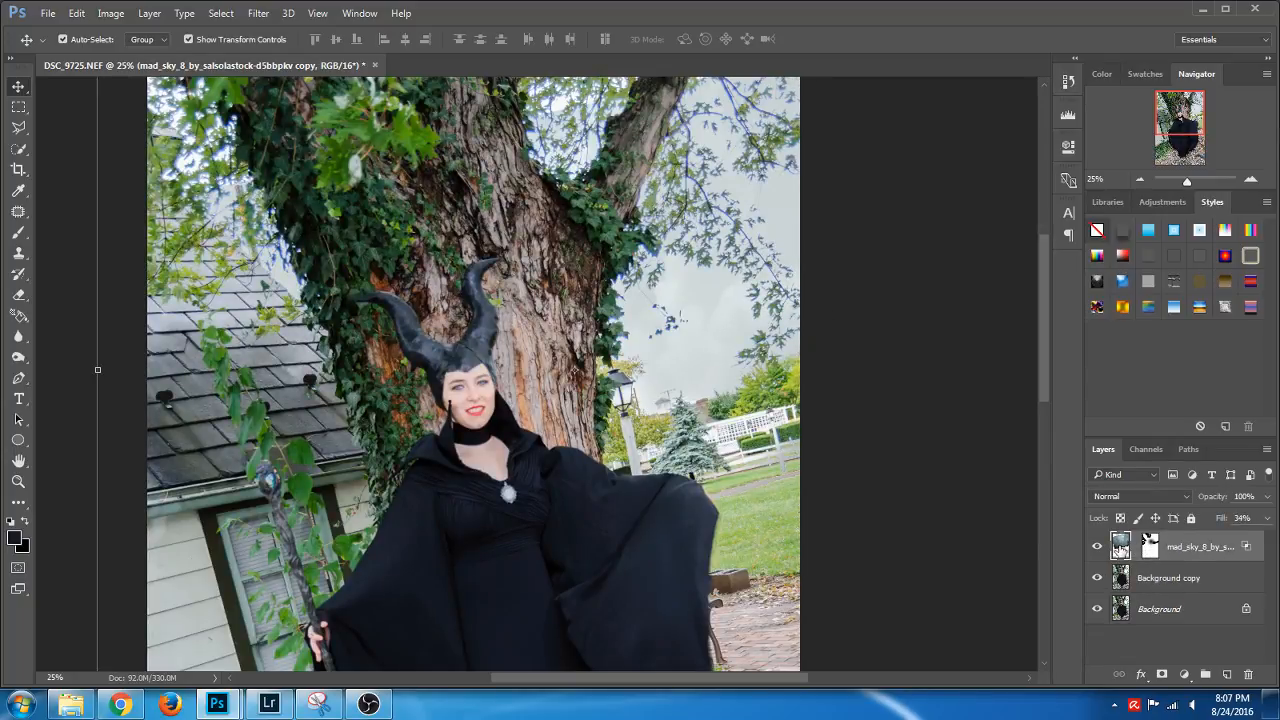
# Scale the masked sky layer down further to about 95.5%, keeping its upper-left corner in place, and save the document
pyautogui.click(1140, 180)
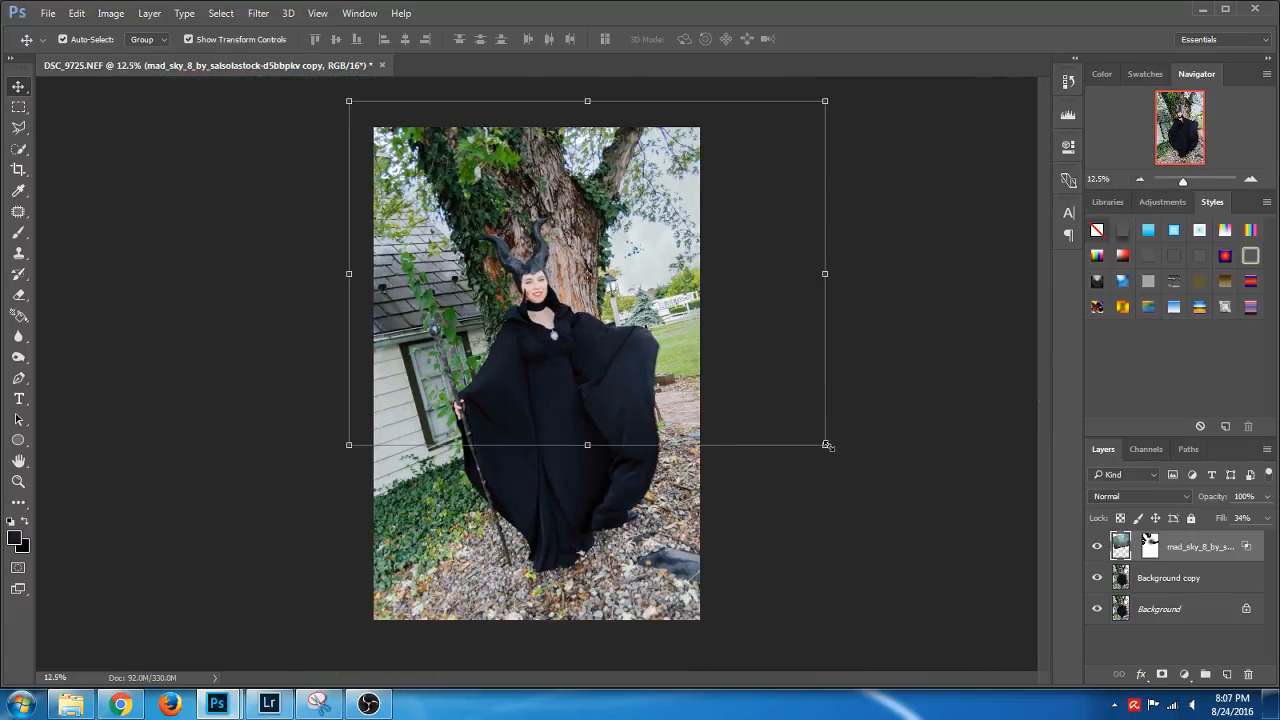
pyautogui.moveTo(826, 445); pyautogui.dragTo(810, 430)
pyautogui.press('Return')
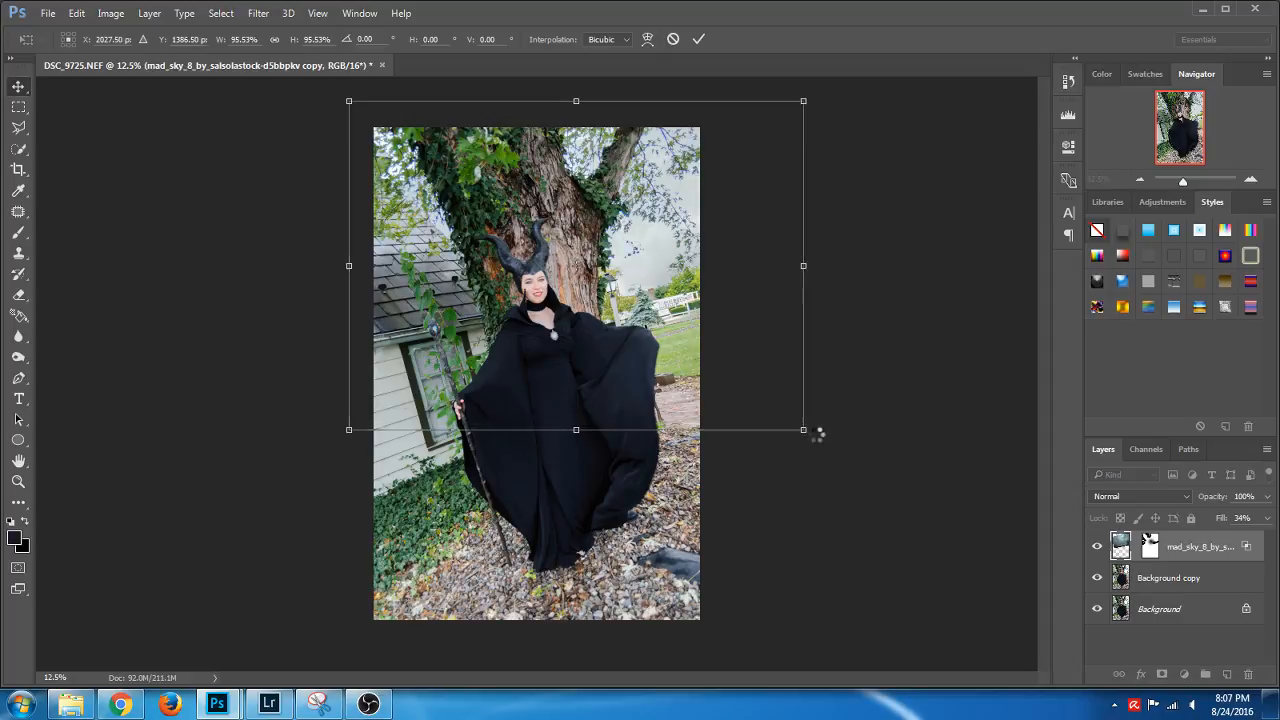
pyautogui.hotkey('ctrl', 's')
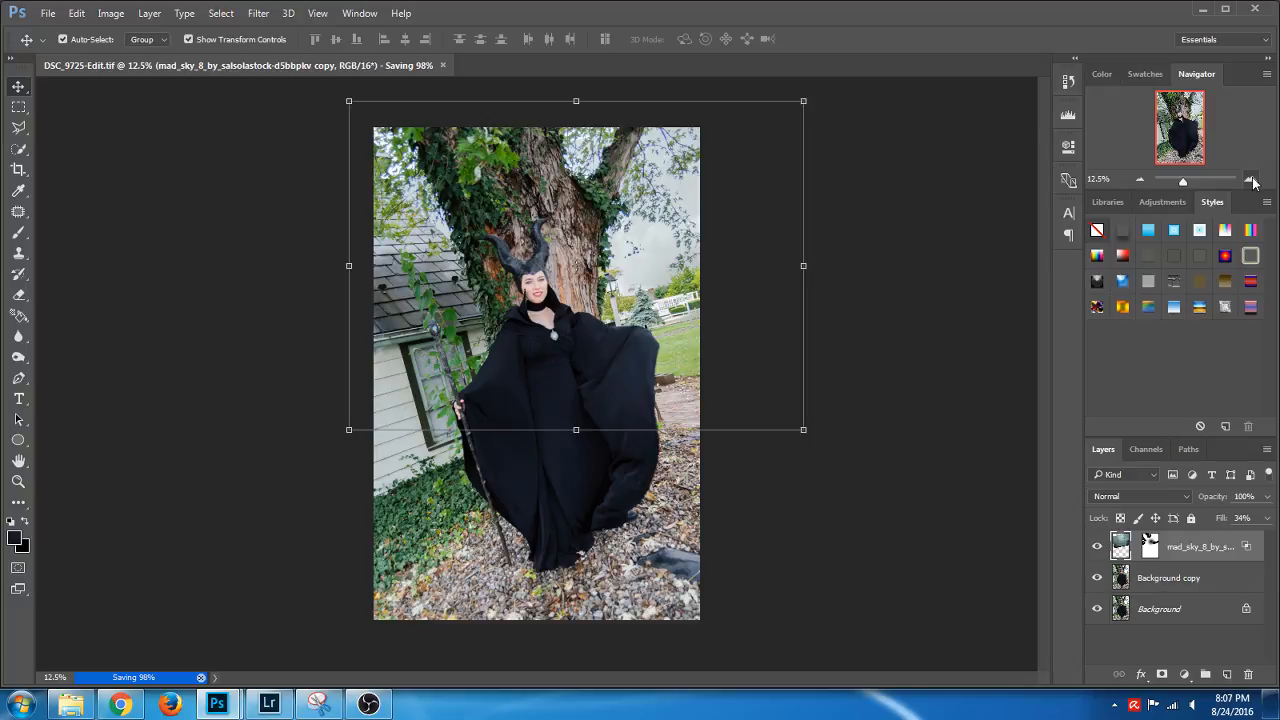
# Paint black on the sky layer's mask to clear the sky overlay around the white fence, evergreen and lamp post
pyautogui.click(1251, 180)
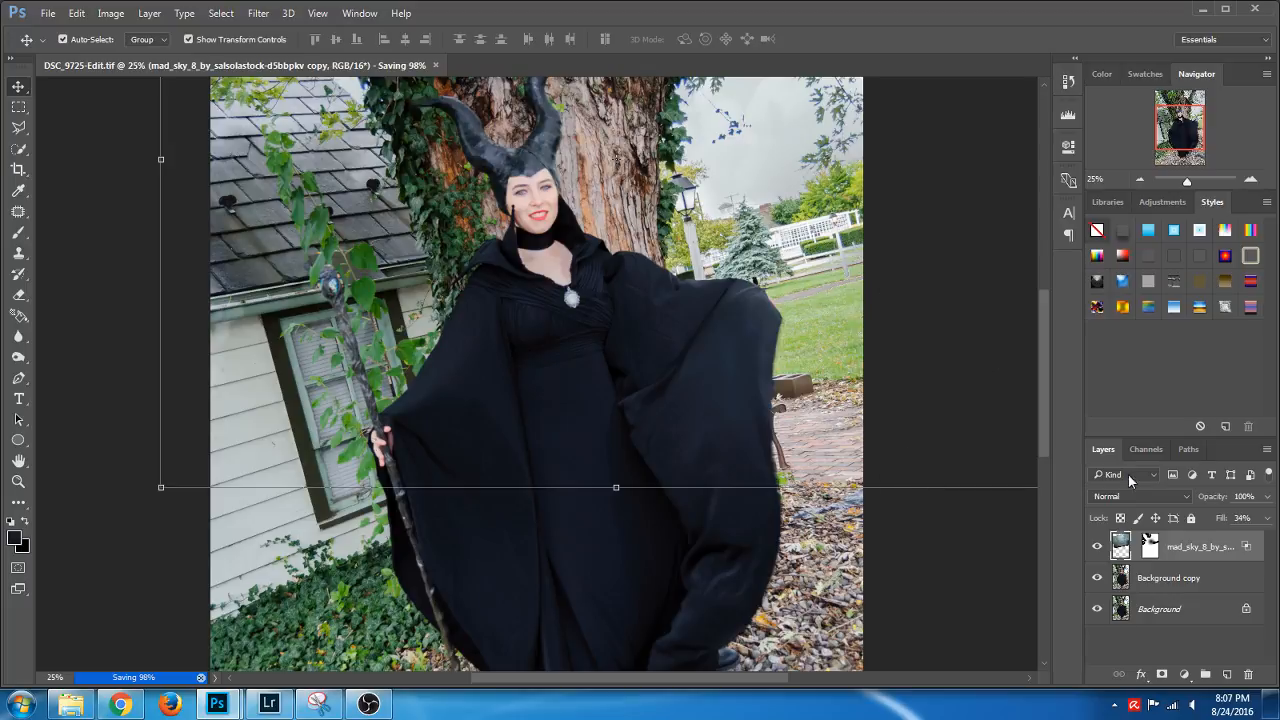
pyautogui.click(1148, 547)
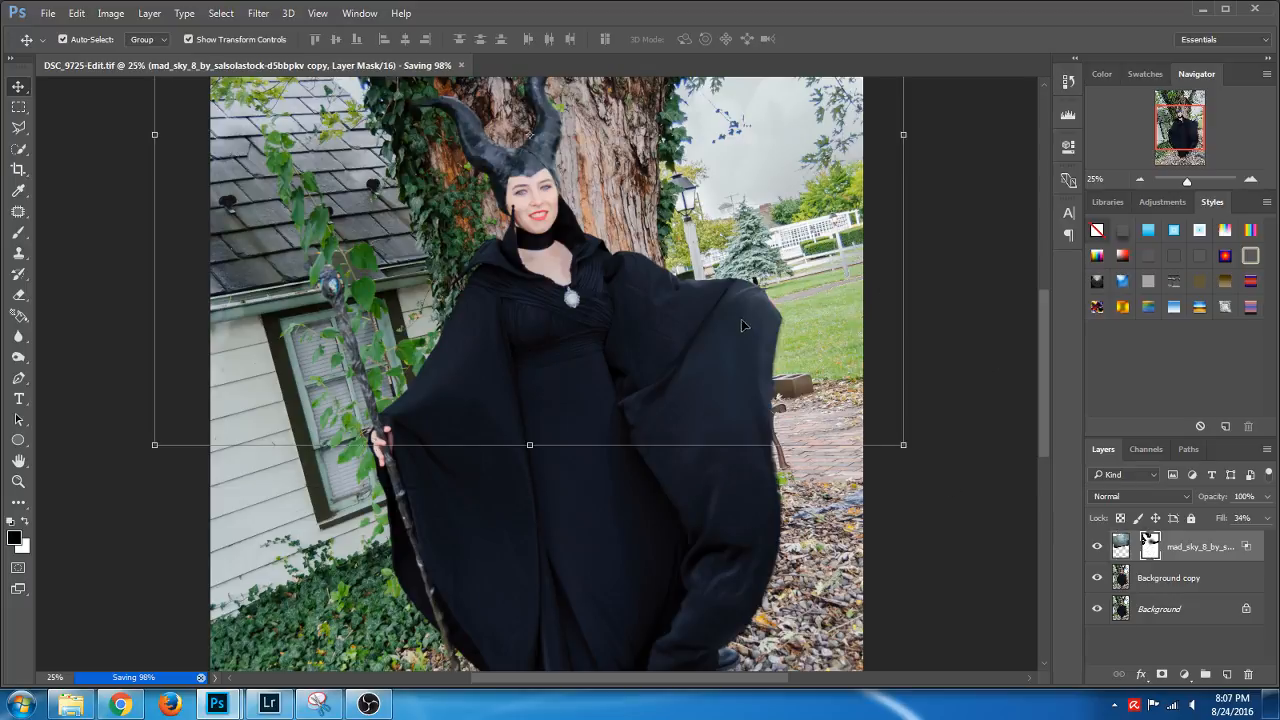
pyautogui.press('b')
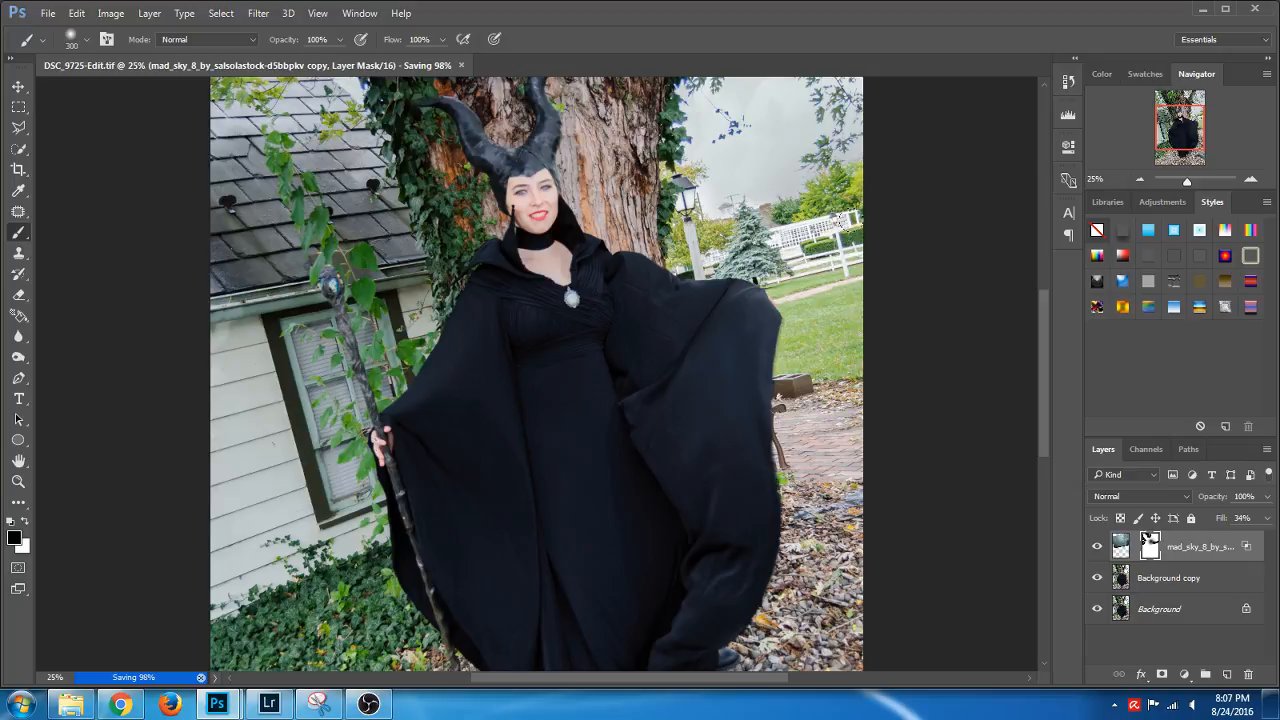
pyautogui.moveTo(692, 242); pyautogui.dragTo(648, 212)
pyautogui.moveTo(1175, 150); pyautogui.dragTo(1177, 136)
# Compare the photo with the sky layer hidden and shown, and flatten the image
pyautogui.click(1096, 546)
pyautogui.click(1096, 547)
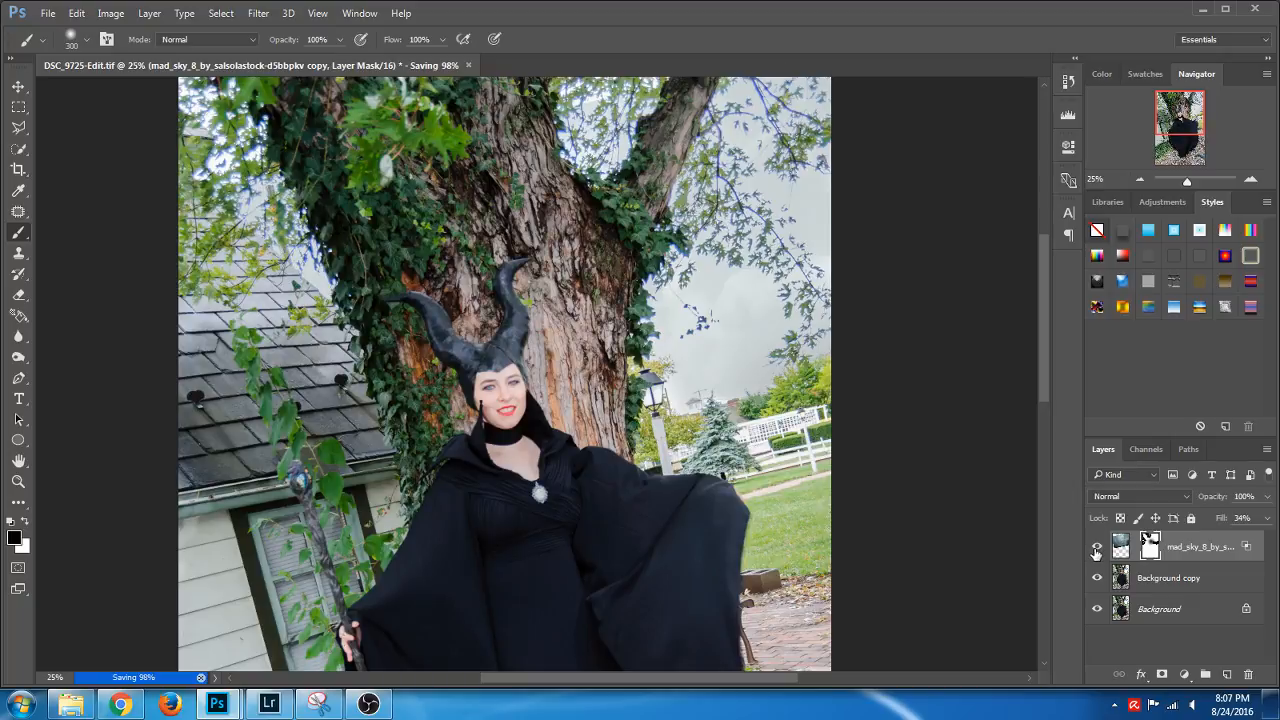
pyautogui.click(1096, 548)
pyautogui.click(1096, 550)
pyautogui.click(1096, 550)
pyautogui.click(1096, 551)
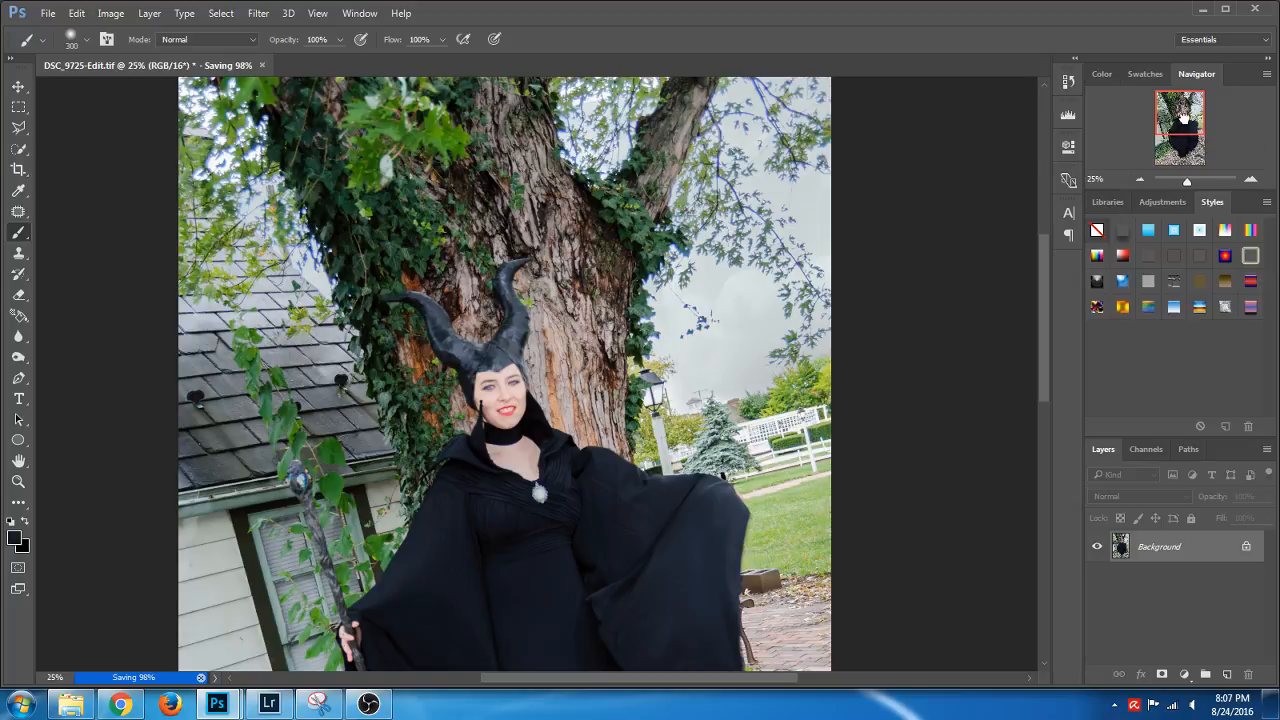
# Undo the flattening, mask painting, layer deletion and sky scaling to bring back the separate layers, and select the sky layer's mask
pyautogui.moveTo(1186, 118); pyautogui.dragTo(1180, 111)
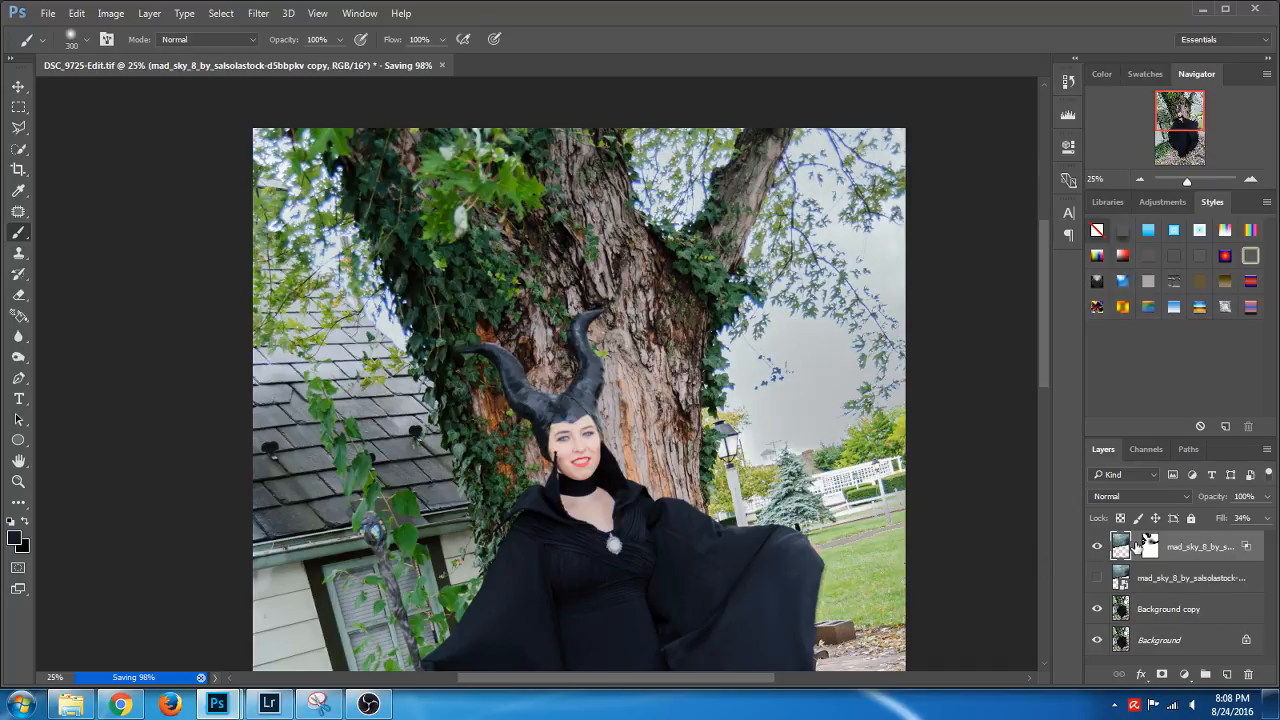
pyautogui.click(1148, 545)
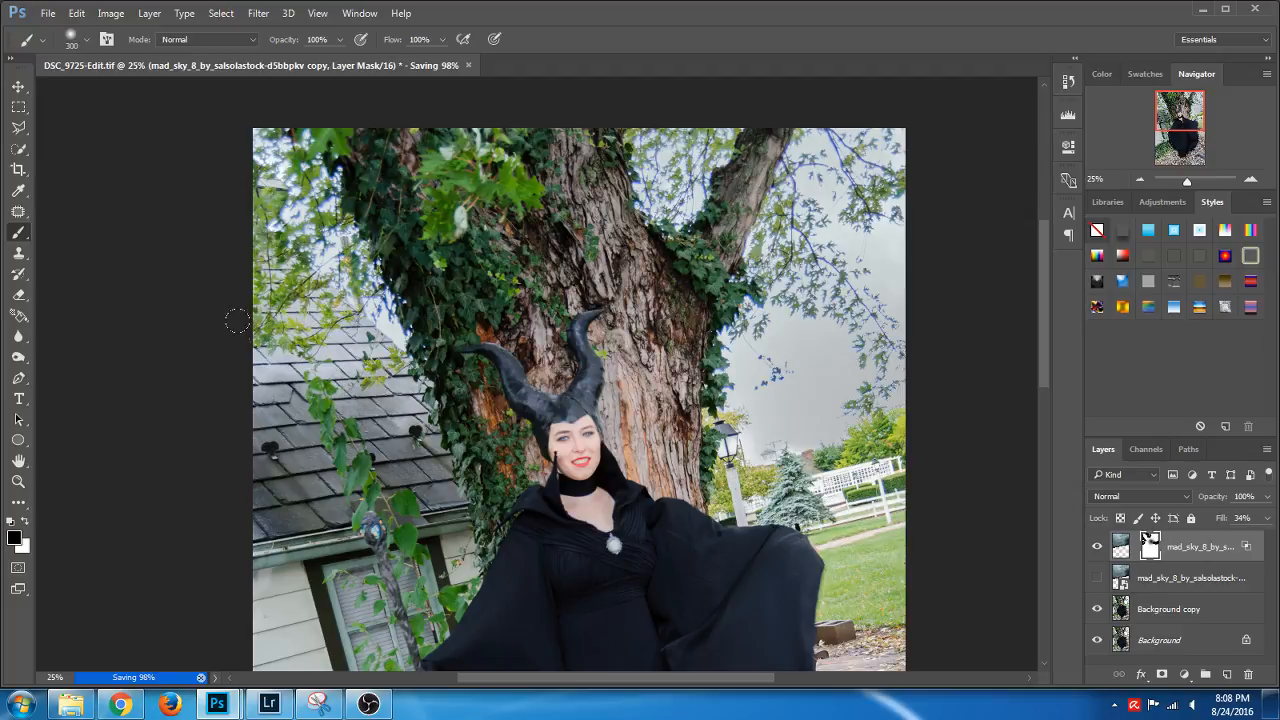
# Delete the hidden, unmasked sky layer and merge all visible layers into the Background
pyautogui.click(1166, 580)
pyautogui.press('Delete')
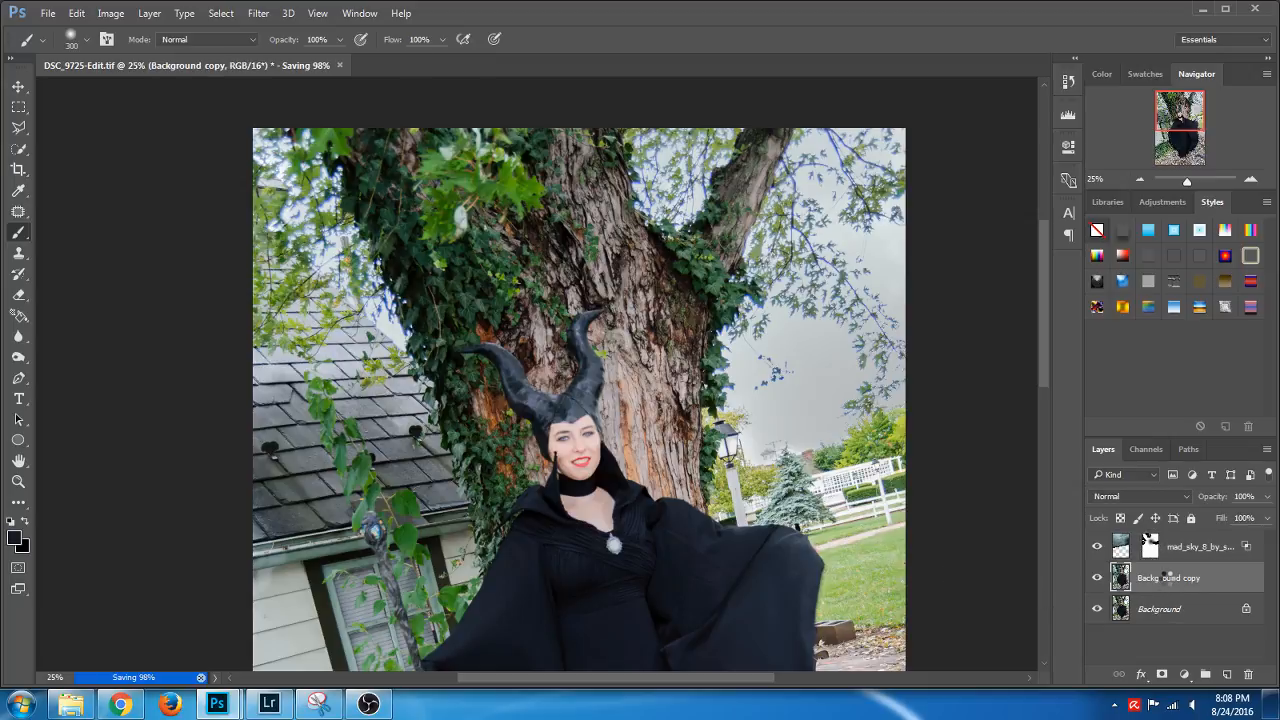
pyautogui.hotkey('ctrl', 'shift', 'e')
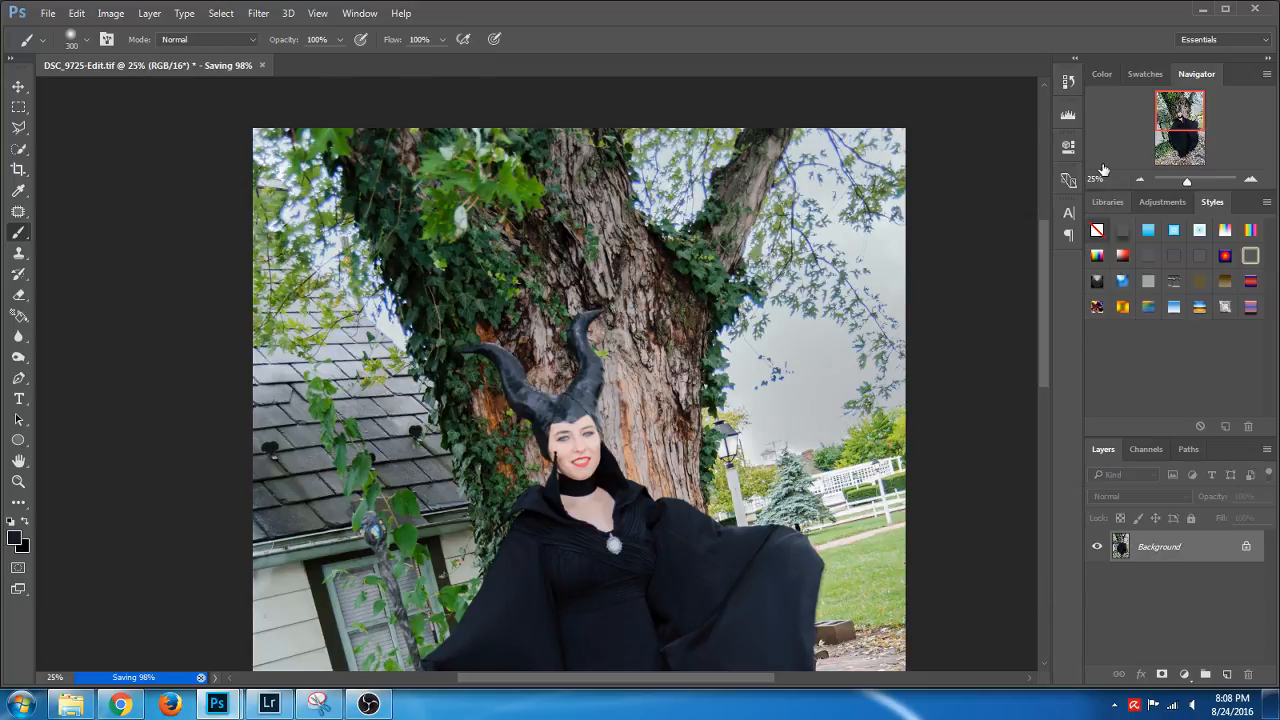
# Duplicate the merged Background layer
pyautogui.click(1141, 180)
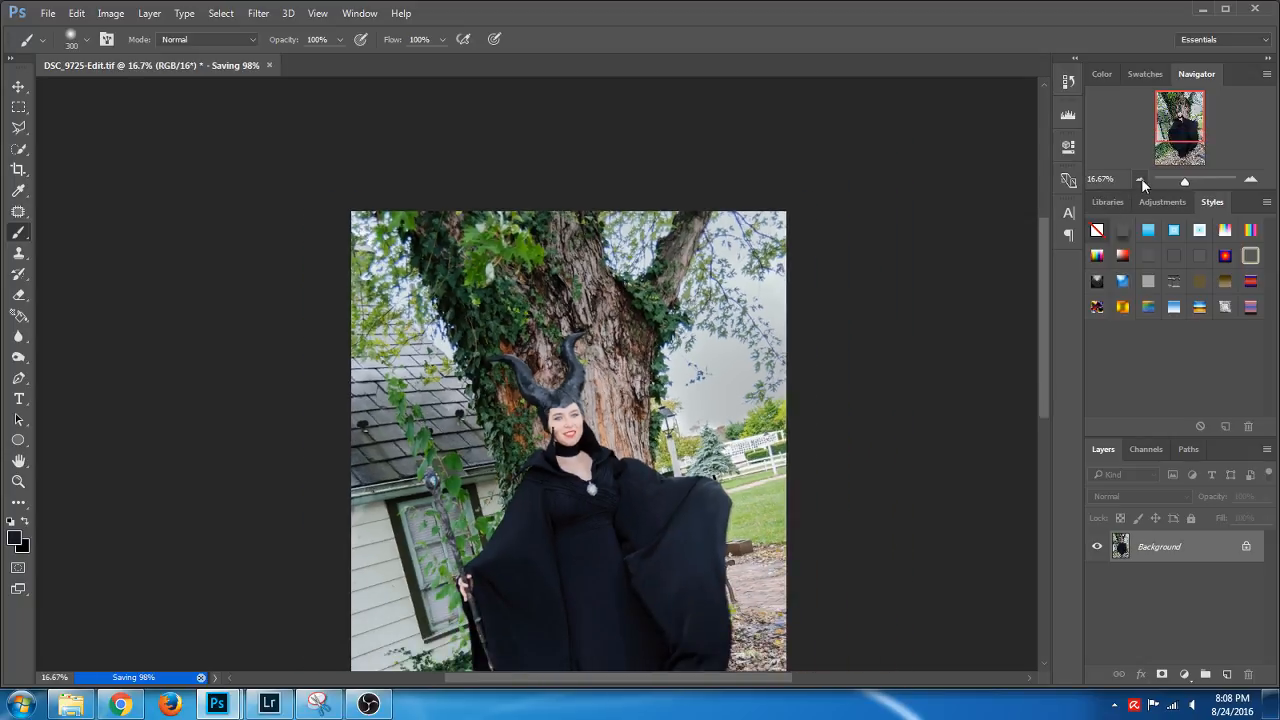
pyautogui.click(1141, 178)
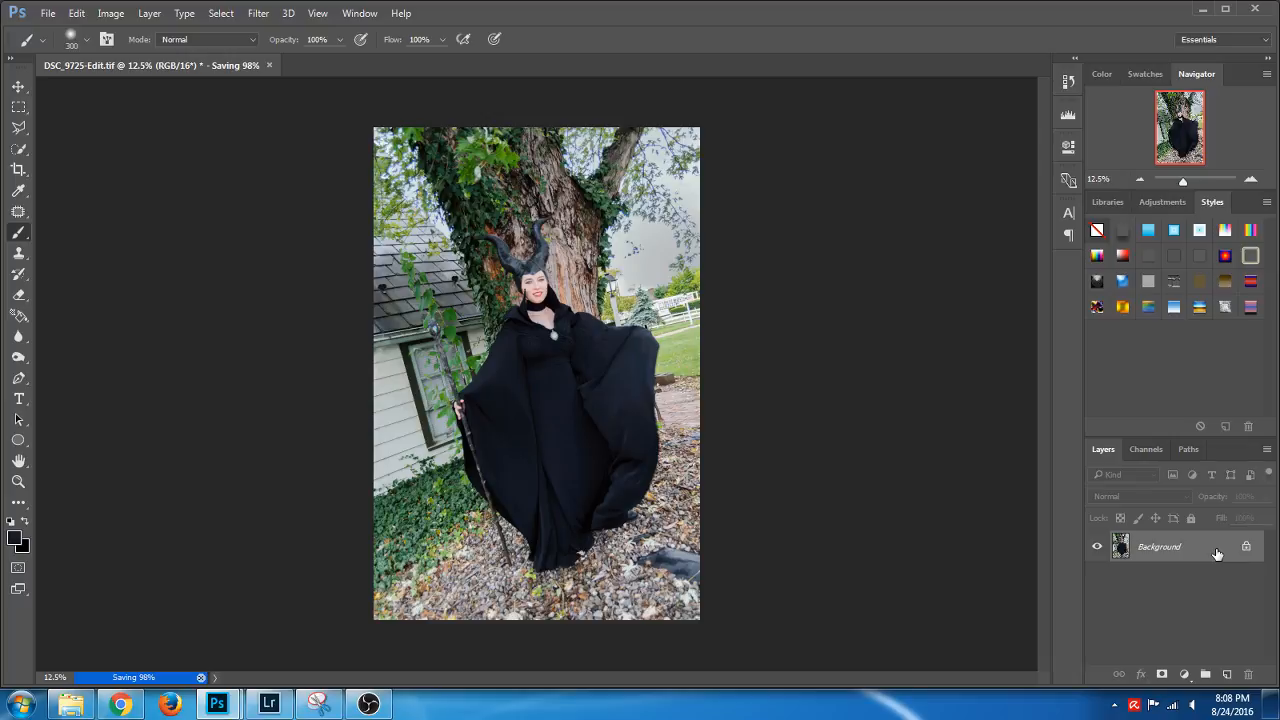
pyautogui.moveTo(1216, 553); pyautogui.dragTo(1226, 674)
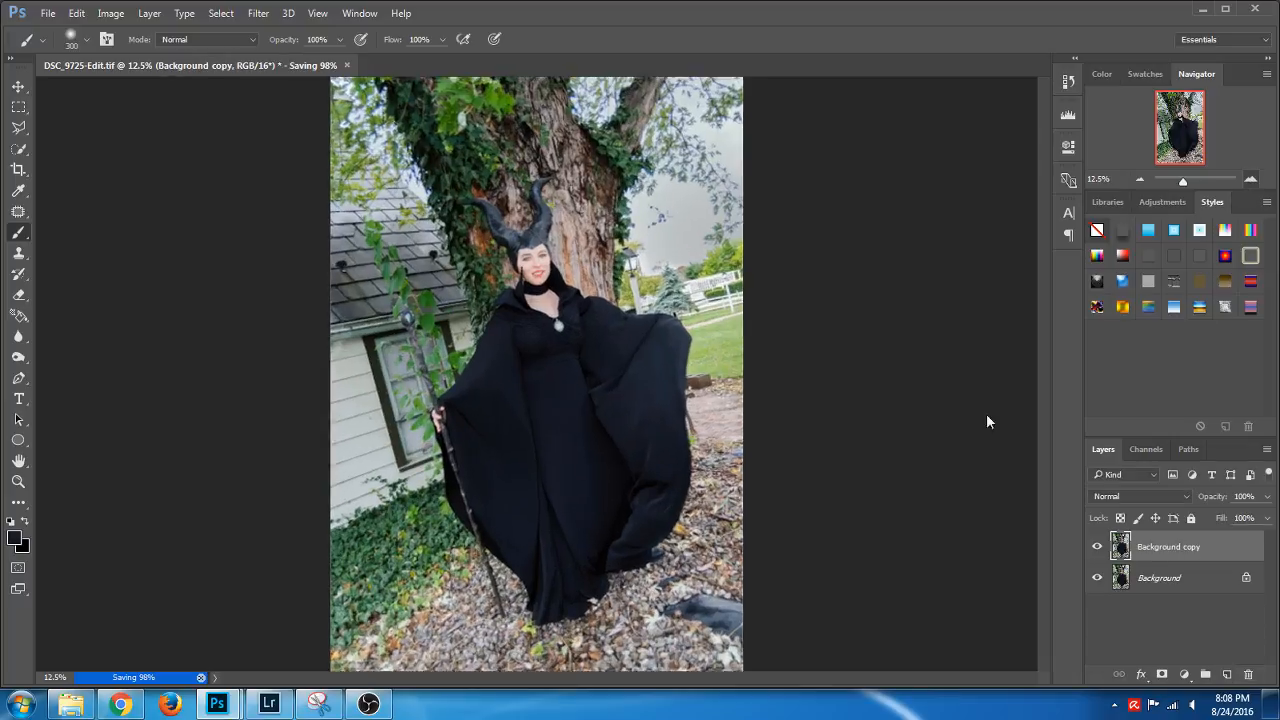
# Outline the dark stone slab in the gravel beside the cloak with the Polygonal Lasso, and replace it with a Content-Aware fill
pyautogui.scroll(-3, 755, 551)
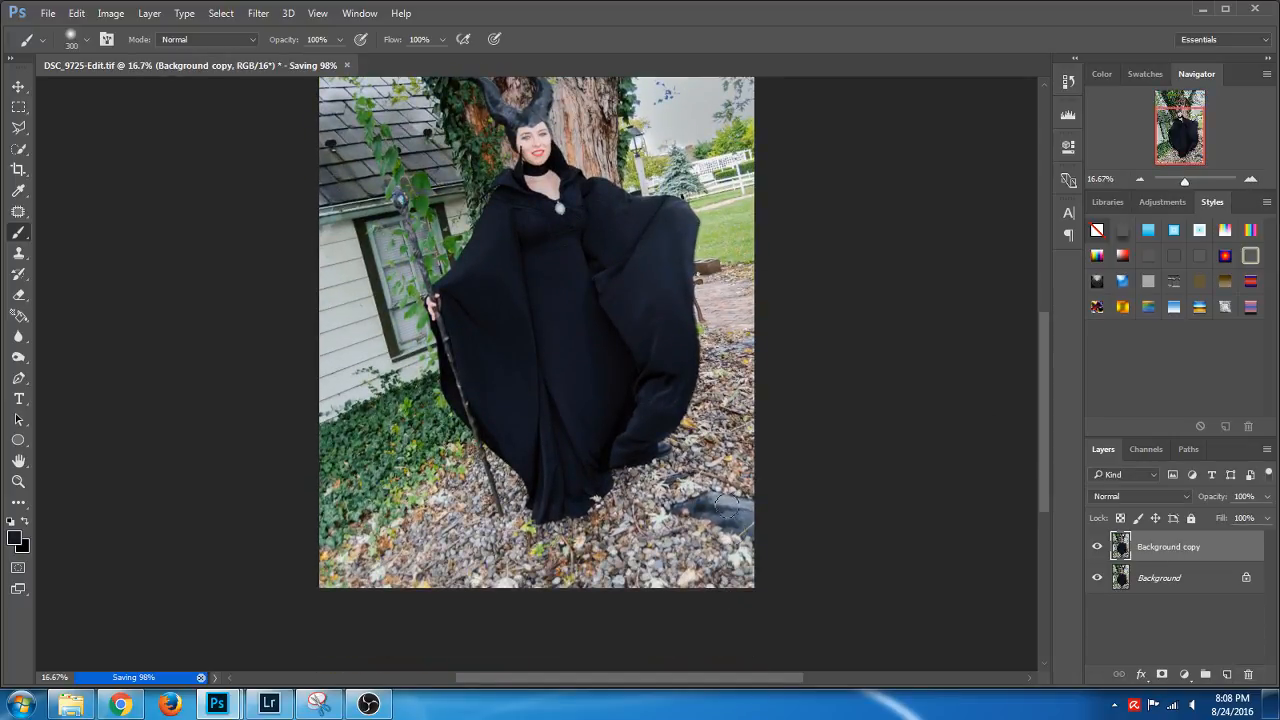
pyautogui.press('p')
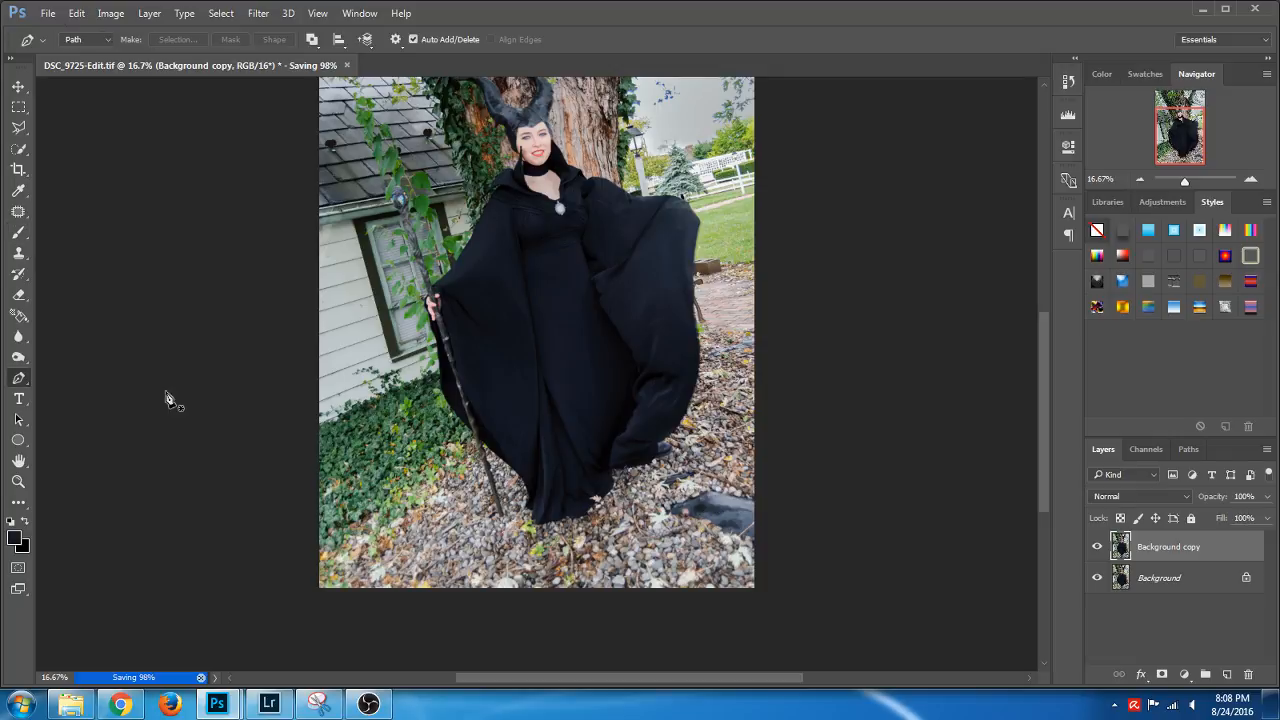
pyautogui.rightClick(17, 130)
pyautogui.click(88, 141)
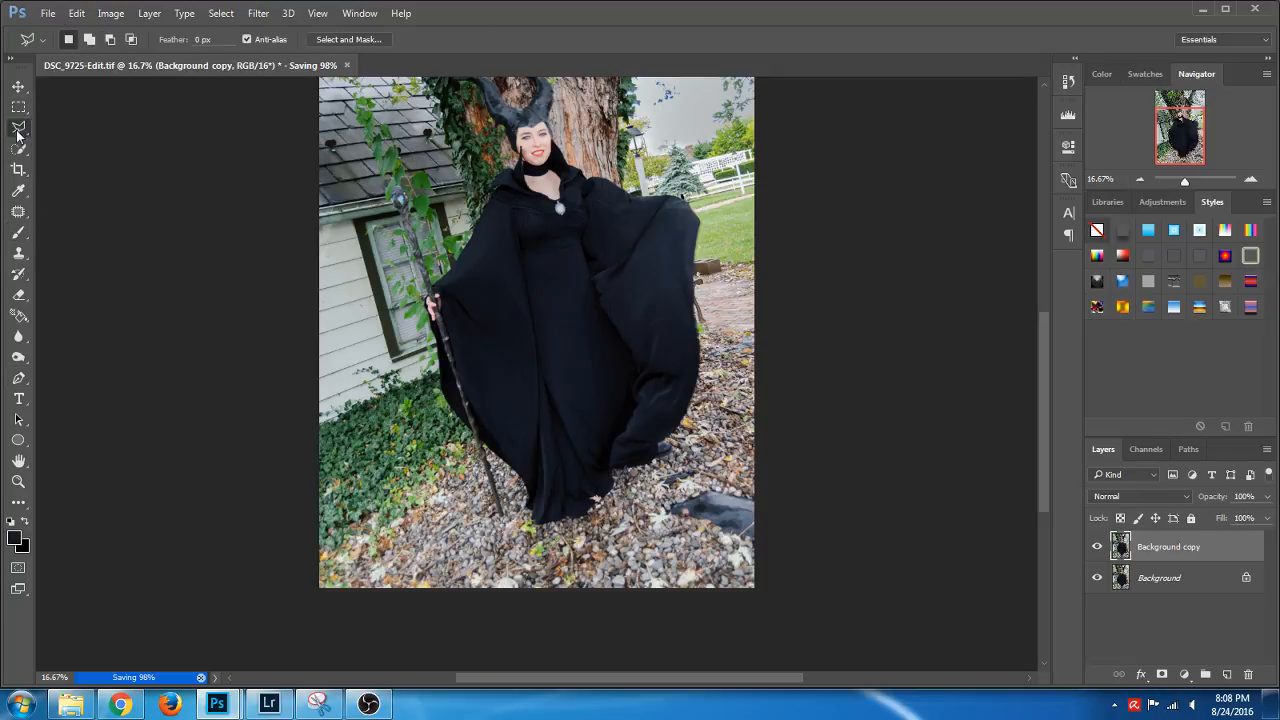
pyautogui.click(757, 496)
pyautogui.click(710, 482)
pyautogui.click(650, 504)
pyautogui.click(657, 528)
pyautogui.doubleClick(772, 560)
pyautogui.hotkey('shift', 'BackSpace')
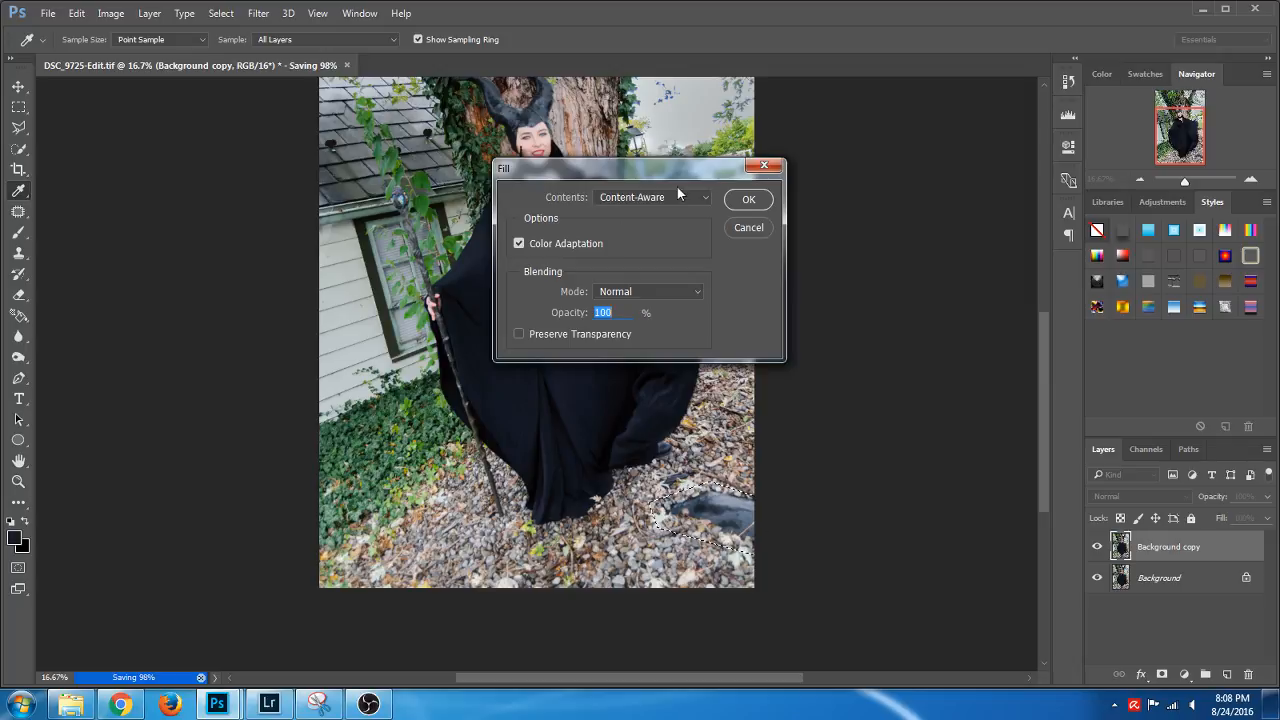
pyautogui.click(749, 201)
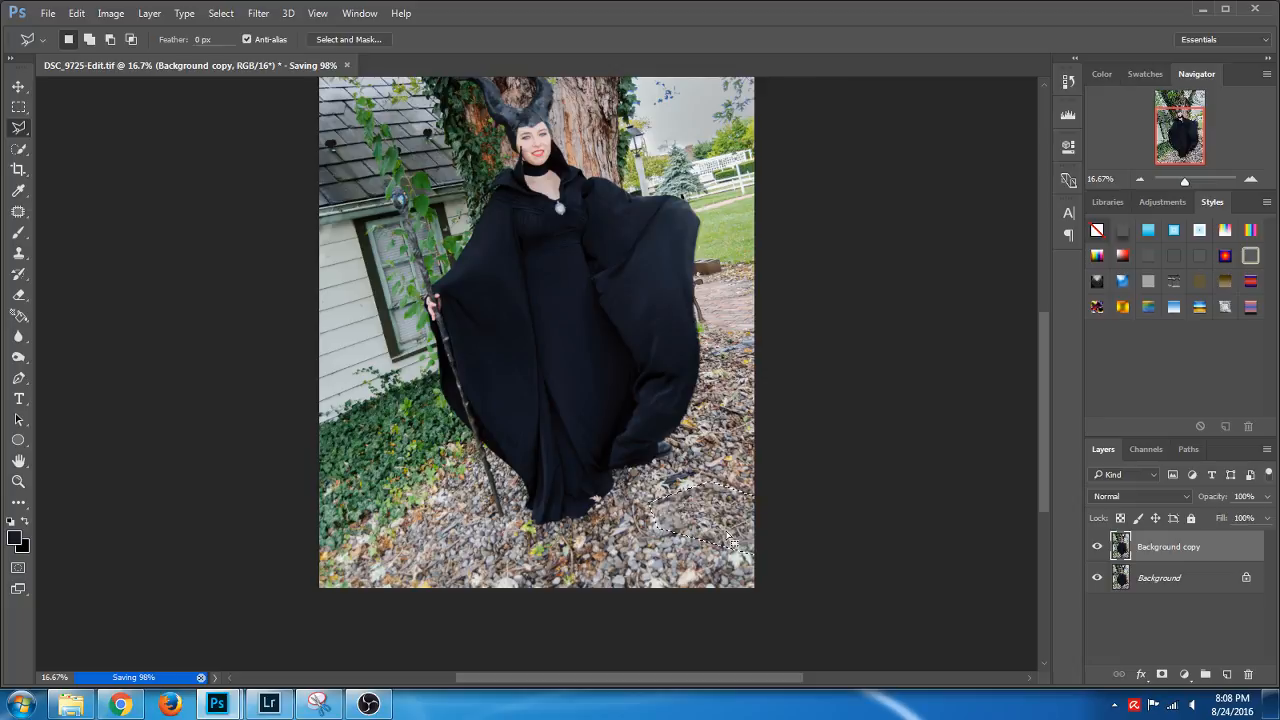
pyautogui.hotkey('ctrl', 'd')
# Outline the leftover dark fragment in the gravel near the shoe and remove it with a Content-Aware fill
pyautogui.click(1249, 181)
pyautogui.click(1249, 181)
pyautogui.click(1246, 182)
pyautogui.moveTo(903, 466); pyautogui.dragTo(630, 164)
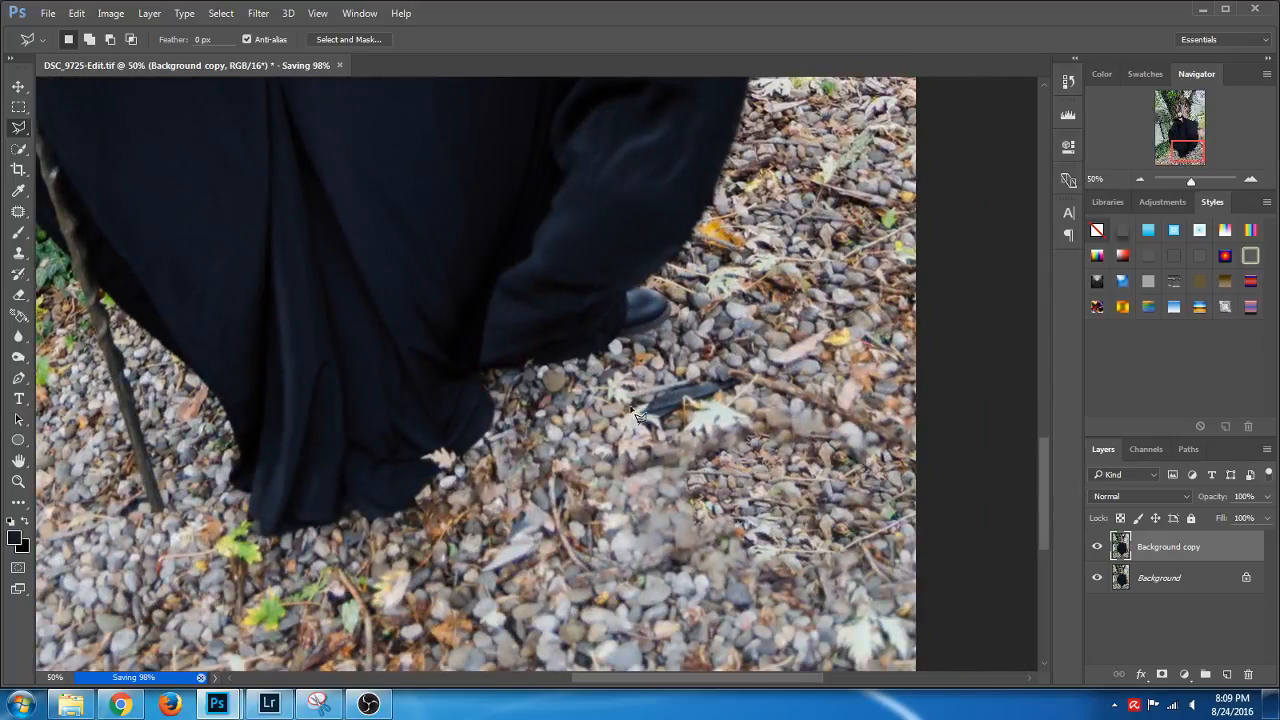
pyautogui.moveTo(630, 404)
pyautogui.mouseDown()
pyautogui.moveTo(729, 365)
pyautogui.moveTo(766, 377)
pyautogui.moveTo(759, 395)
pyautogui.moveTo(657, 437)
pyautogui.moveTo(622, 436)
pyautogui.mouseUp()
pyautogui.hotkey('shift', 'BackSpace')
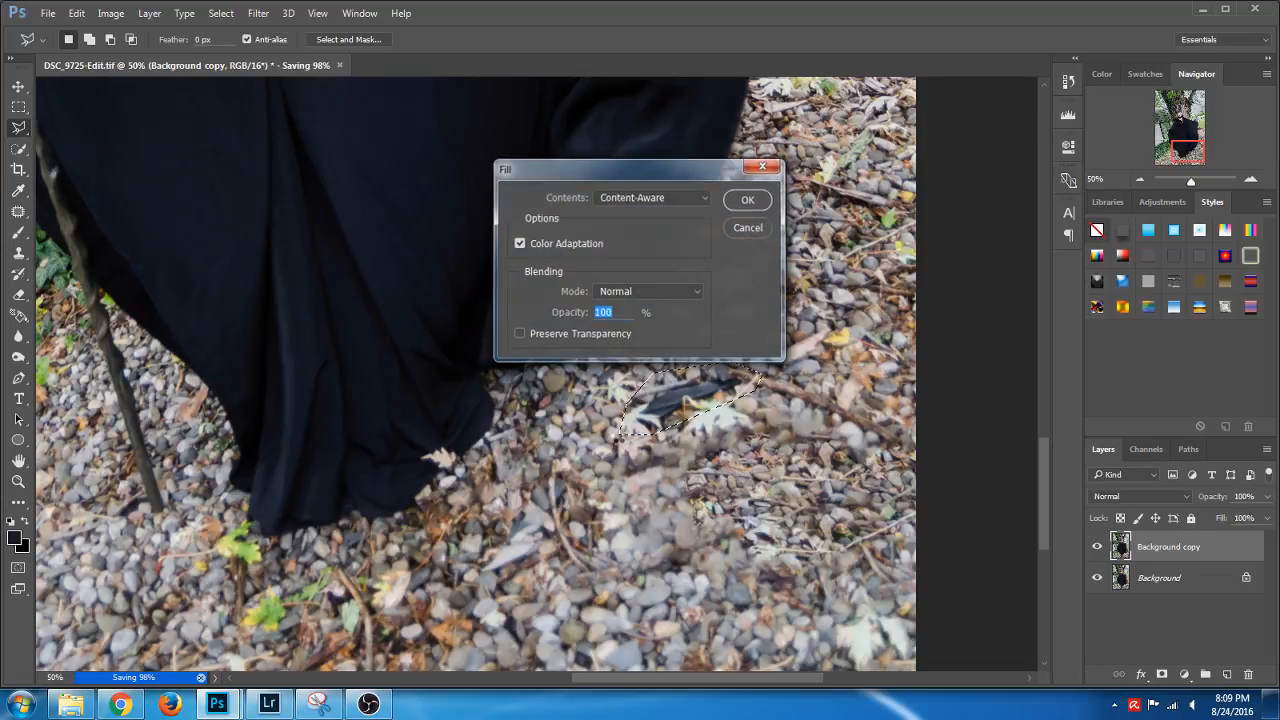
pyautogui.press('Return')
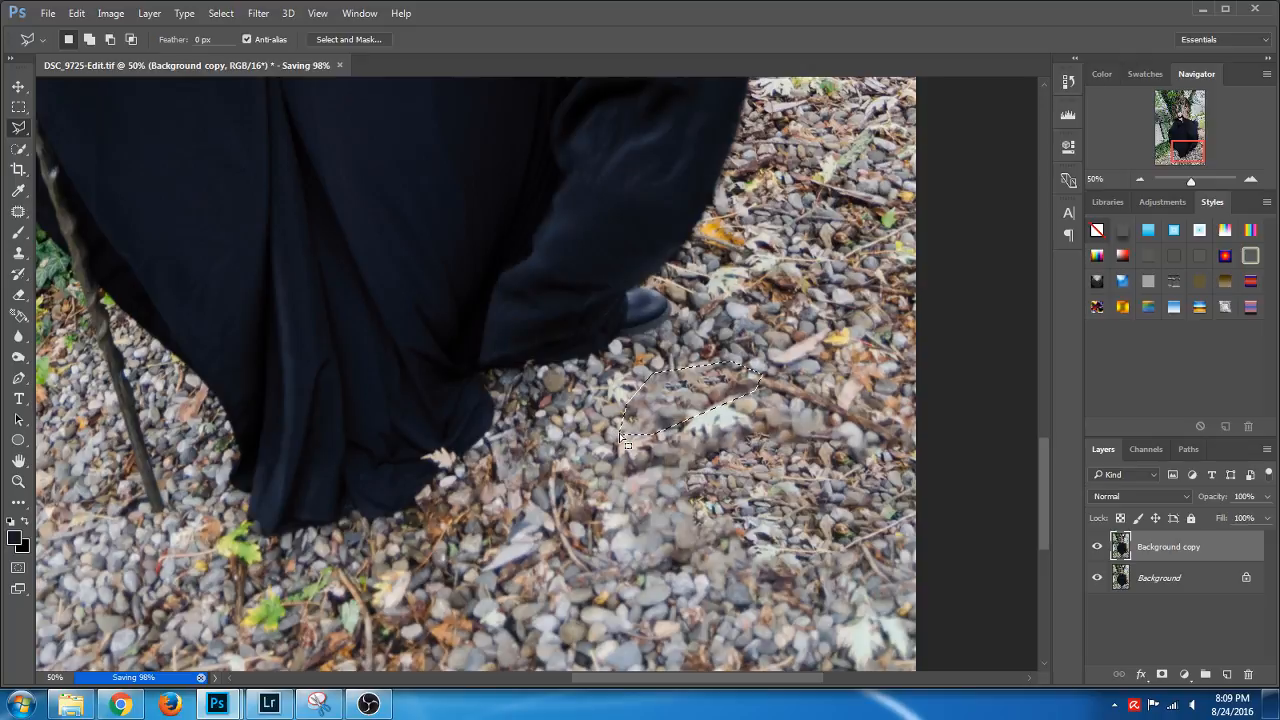
pyautogui.hotkey('ctrl', 'd')
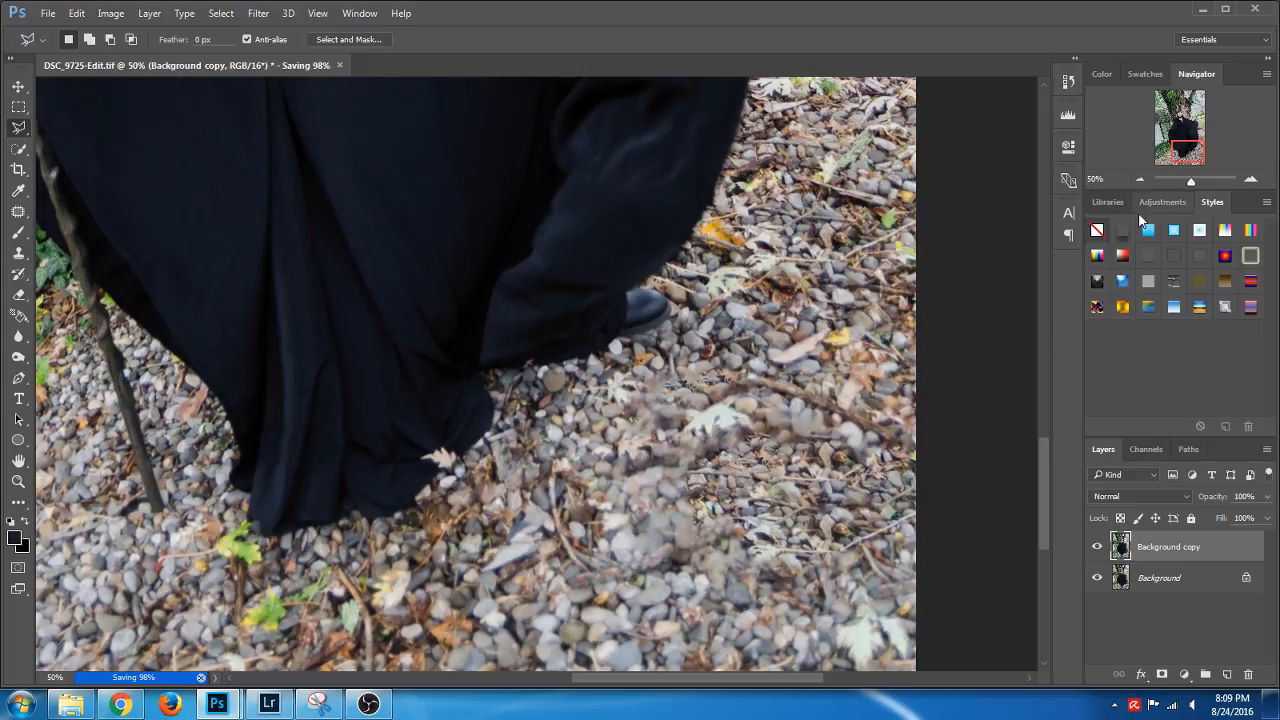
# Compare the whole photo with the retouched Background copy layer hidden and shown
pyautogui.click(1141, 180)
pyautogui.click(1141, 180)
pyautogui.click(1141, 180)
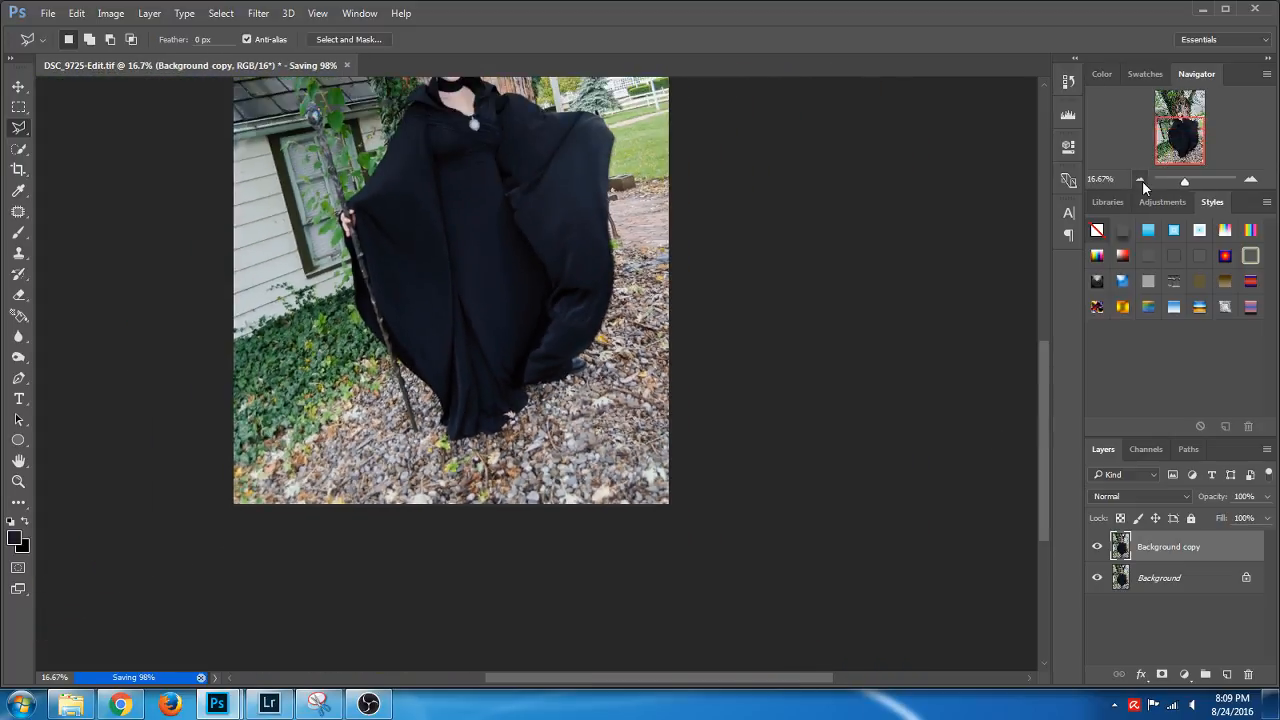
pyautogui.click(1141, 180)
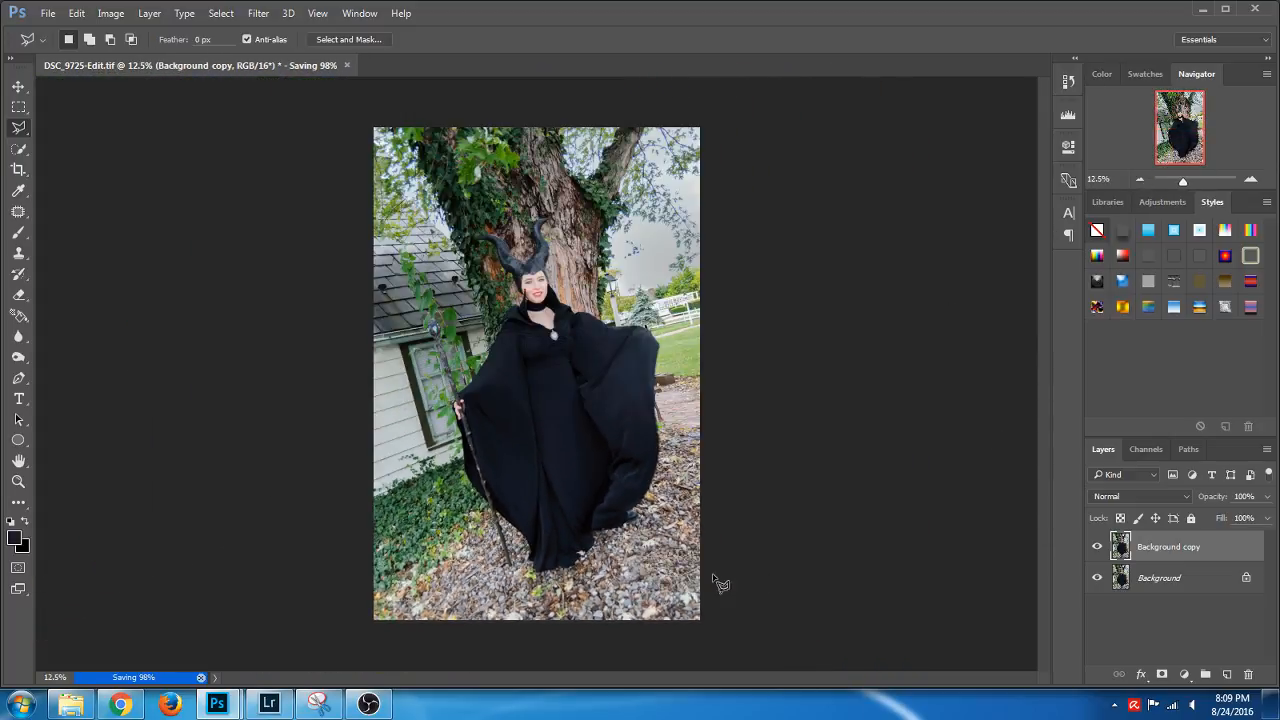
pyautogui.click(1097, 547)
pyautogui.click(1097, 547)
# Merge the retouched layer into the Background and try to save the photo
pyautogui.press('Delete')
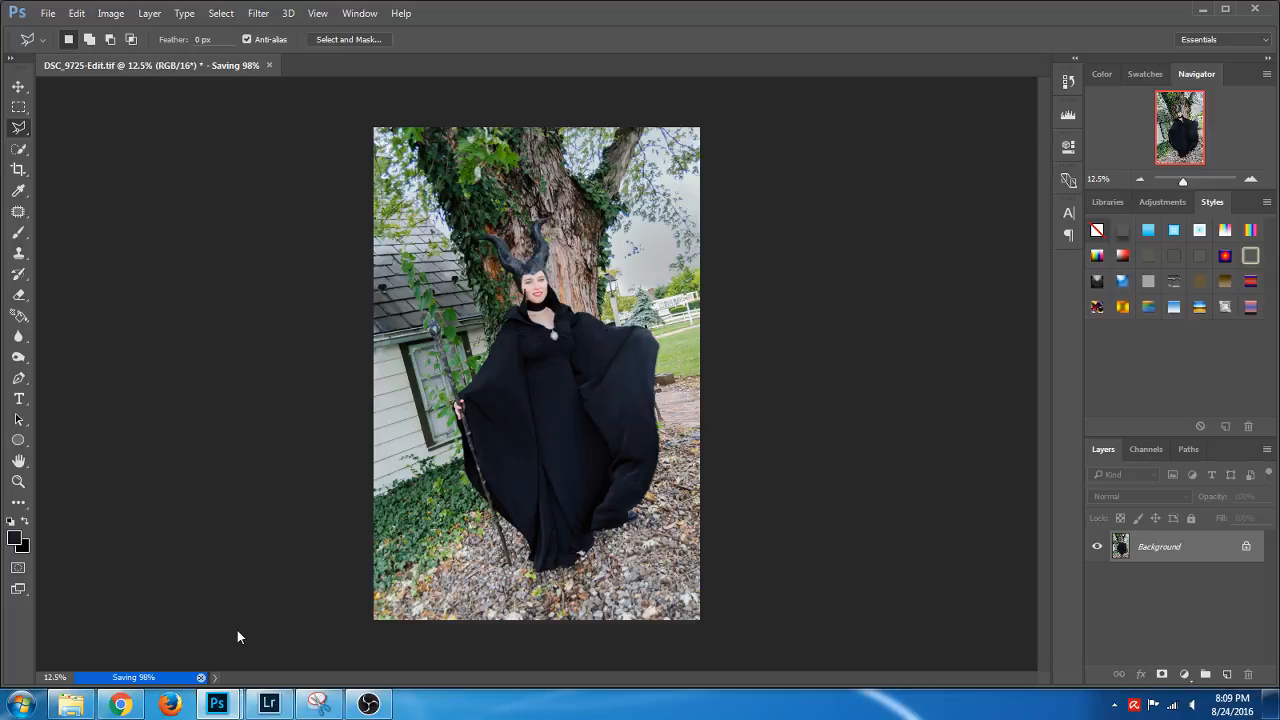
pyautogui.hotkey('ctrl', 's')
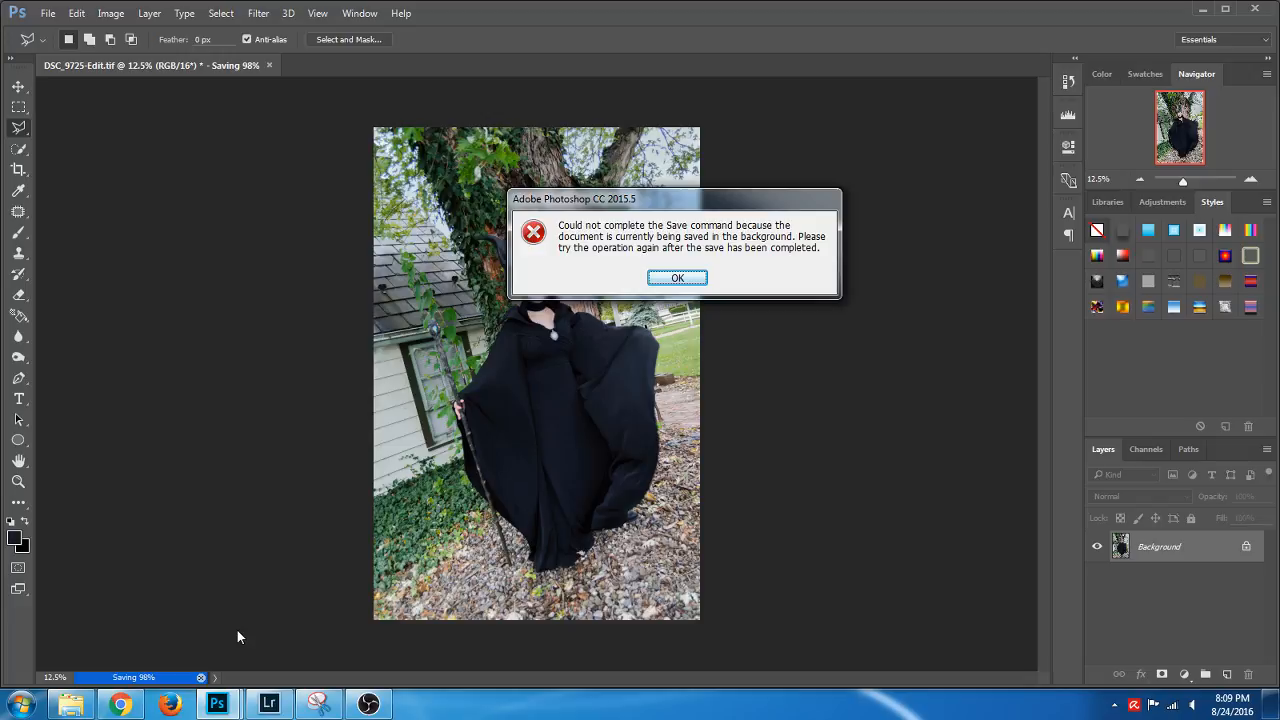
pyautogui.click(677, 277)
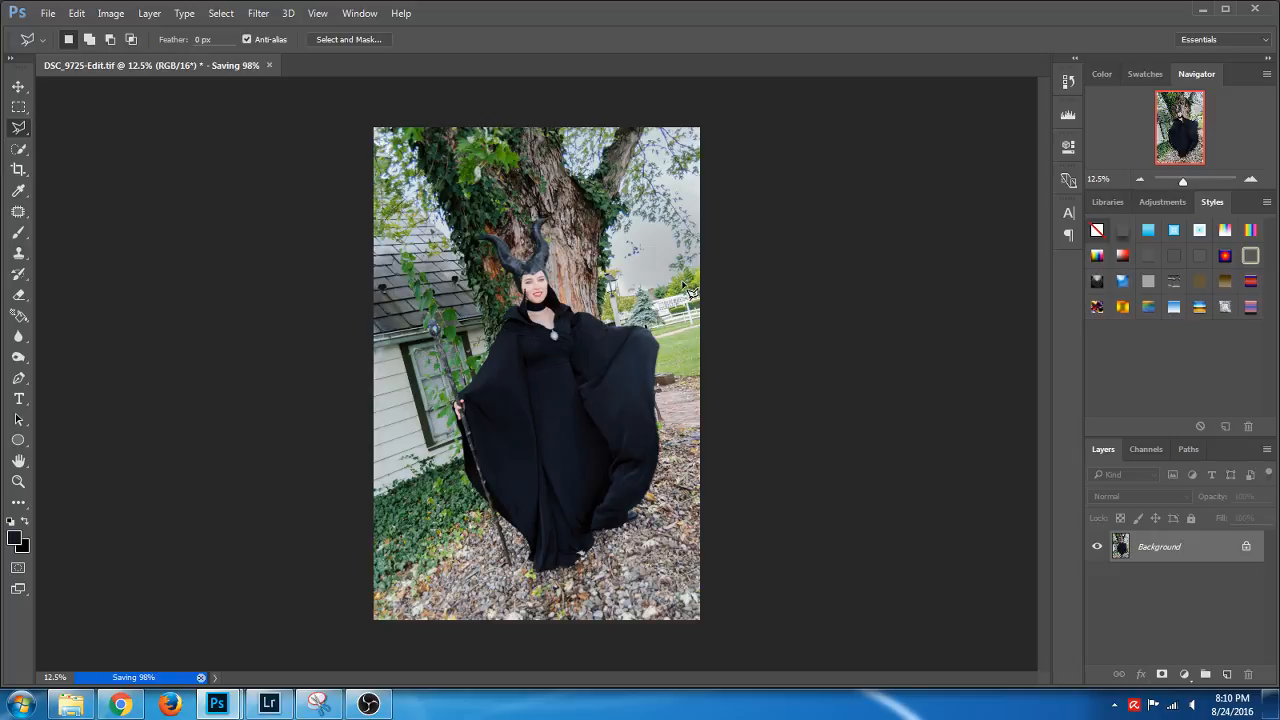
# Switch to Lightroom and open the horned-headdress close-up DSC_9739.NEF for developing
pyautogui.click(260, 705)
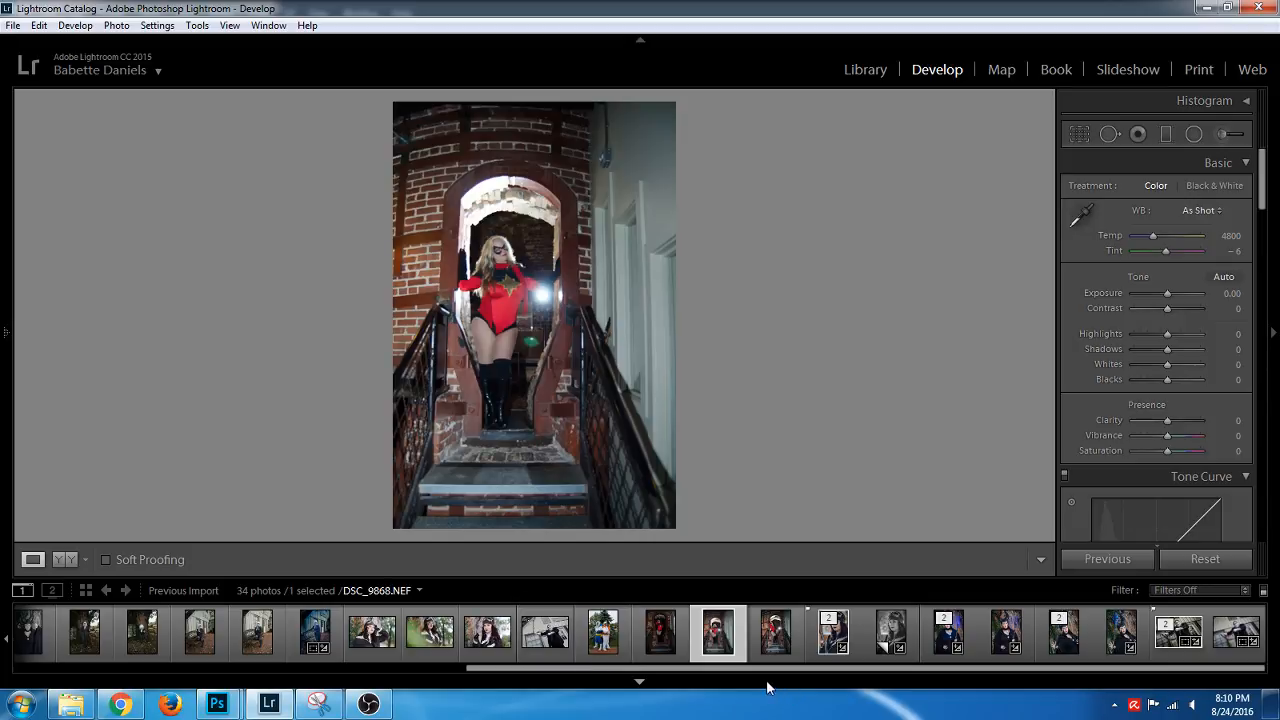
pyautogui.moveTo(765, 682); pyautogui.dragTo(505, 690)
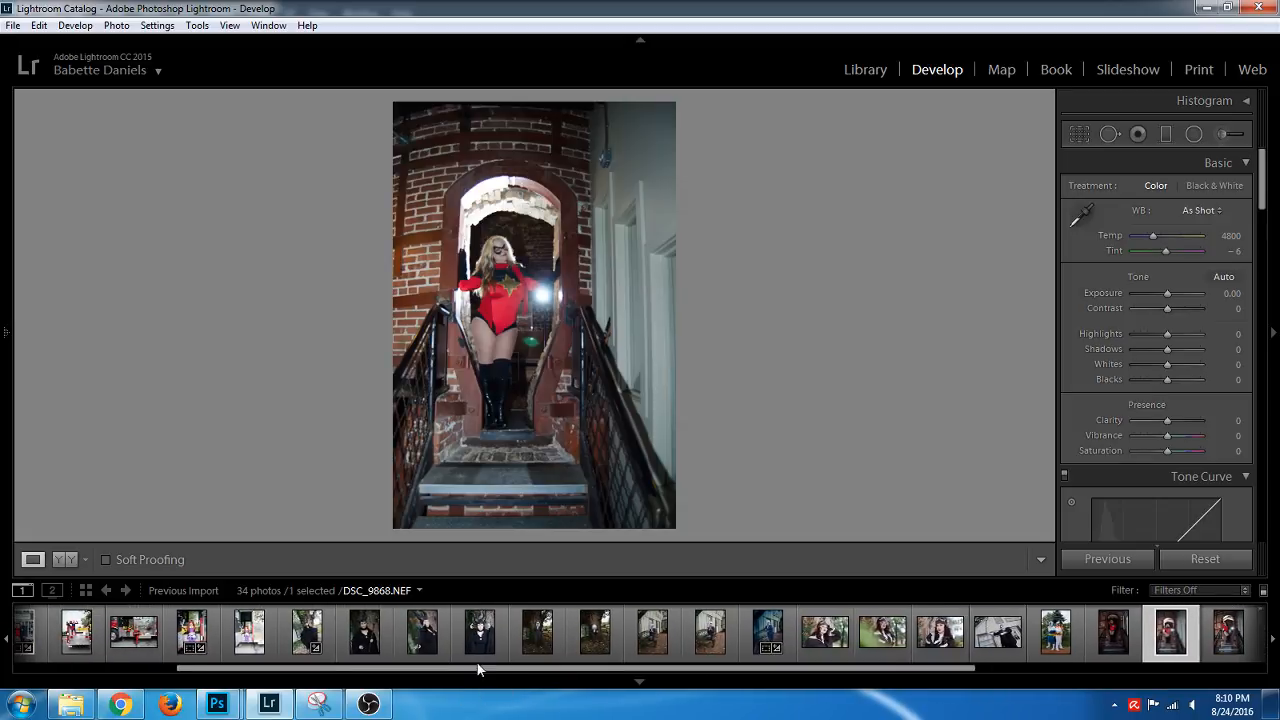
pyautogui.click(463, 655)
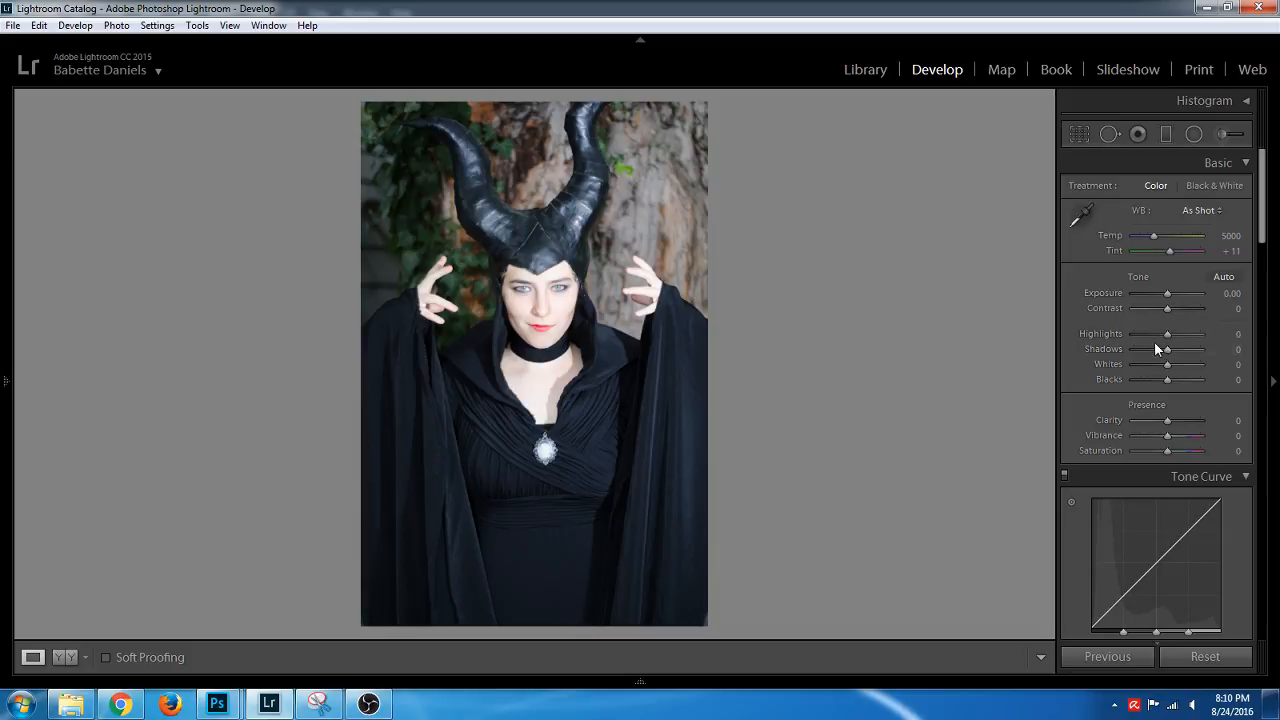
pyautogui.moveTo(1153, 337); pyautogui.dragTo(1184, 355)
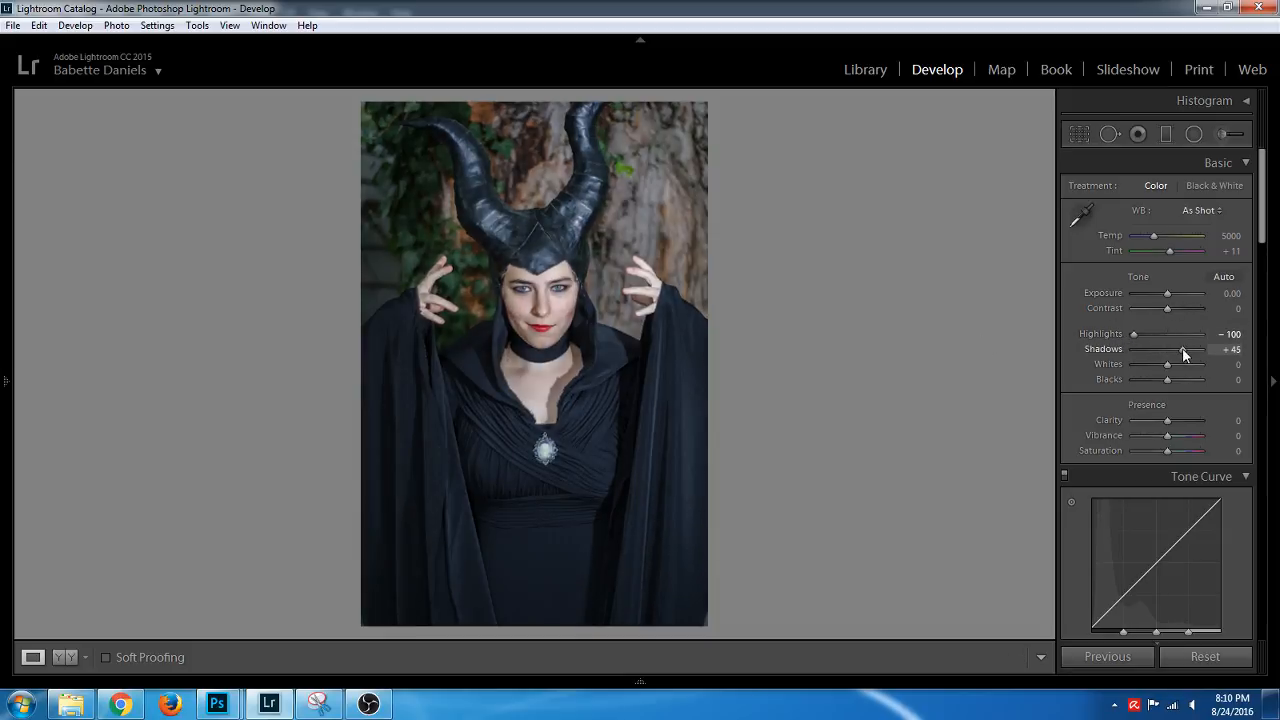
pyautogui.click(1178, 309)
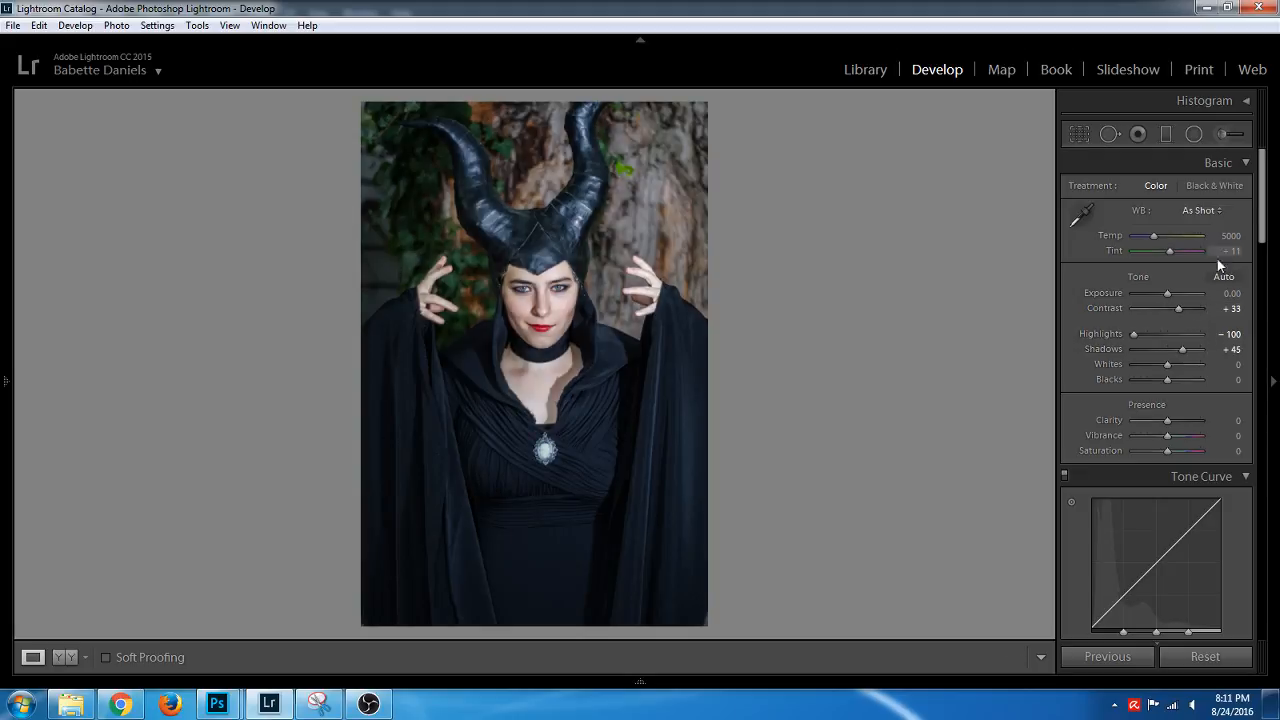
pyautogui.moveTo(1264, 200)
pyautogui.mouseDown()
pyautogui.moveTo(1266, 598)
pyautogui.moveTo(1264, 272)
pyautogui.moveTo(1262, 530)
pyautogui.moveTo(1247, 210)
pyautogui.mouseUp()
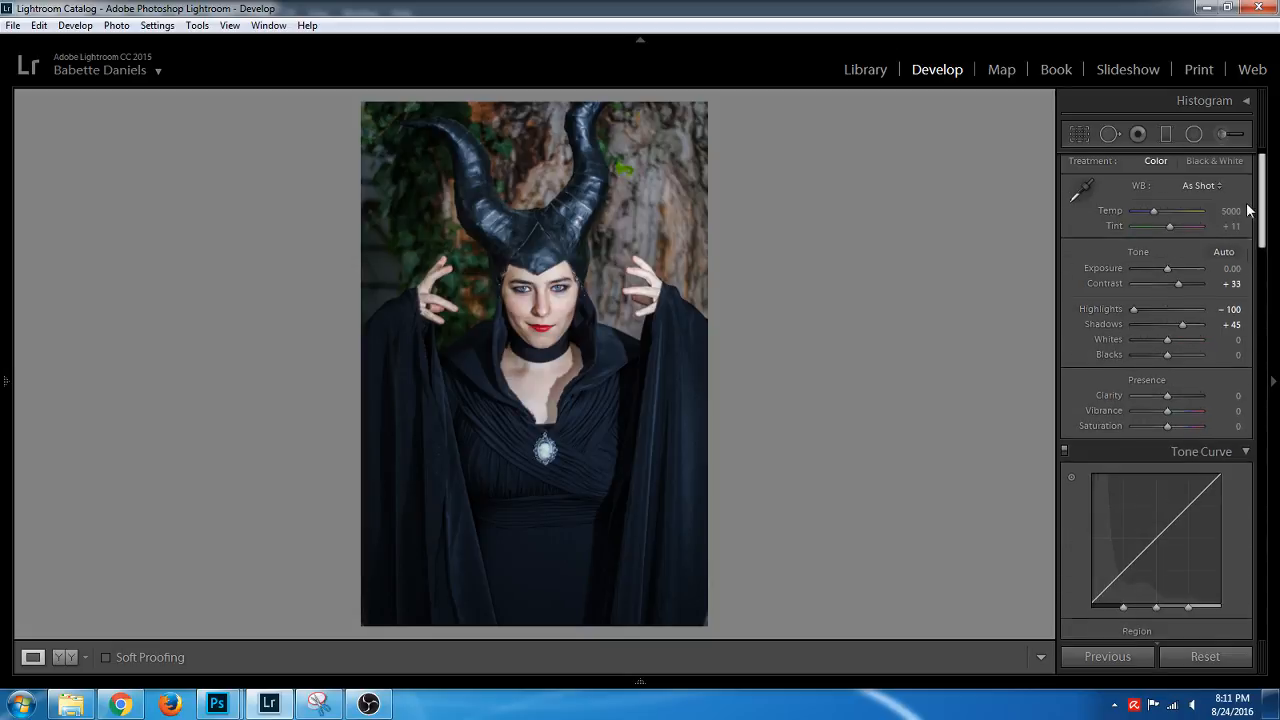
pyautogui.click(1205, 656)
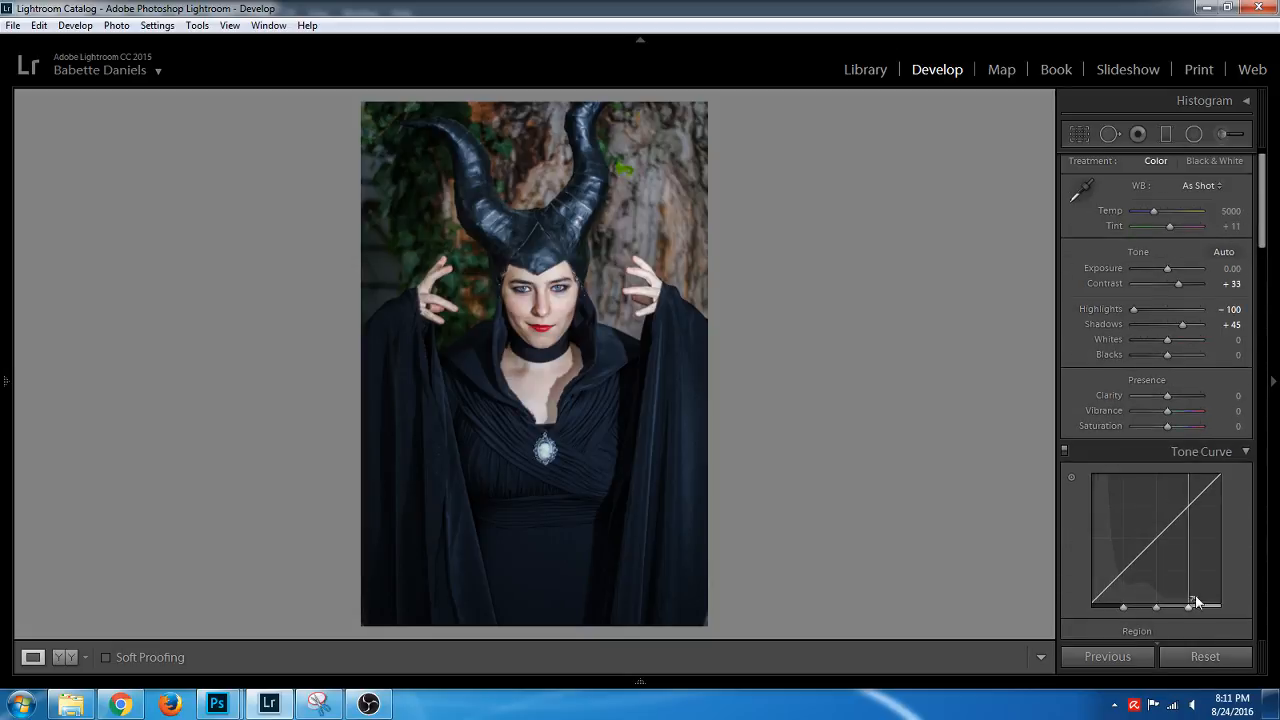
# Set the portrait's contrast to +50 and its highlights to −67
pyautogui.click(1184, 286)
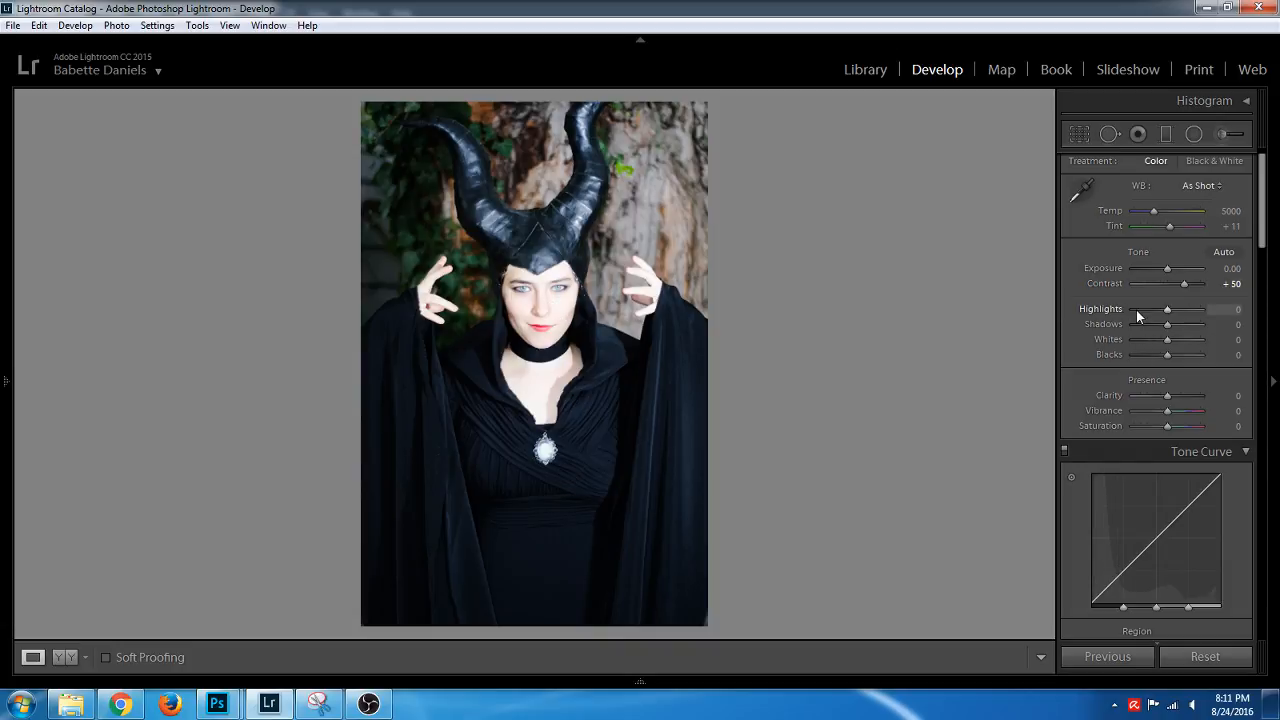
pyautogui.moveTo(1136, 310); pyautogui.dragTo(1145, 308)
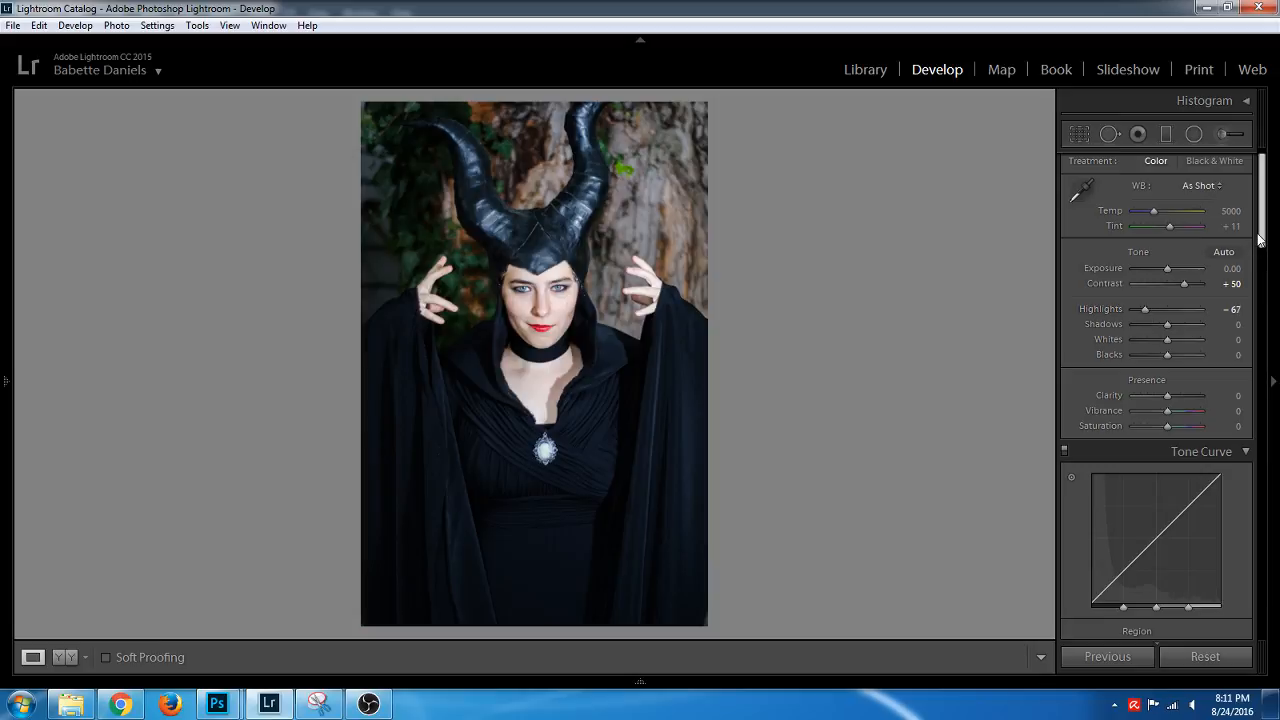
# Remove chromatic aberration and enable the lens profile corrections for the portrait, comparing it with the profile off and on
pyautogui.moveTo(1262, 240); pyautogui.dragTo(1258, 626)
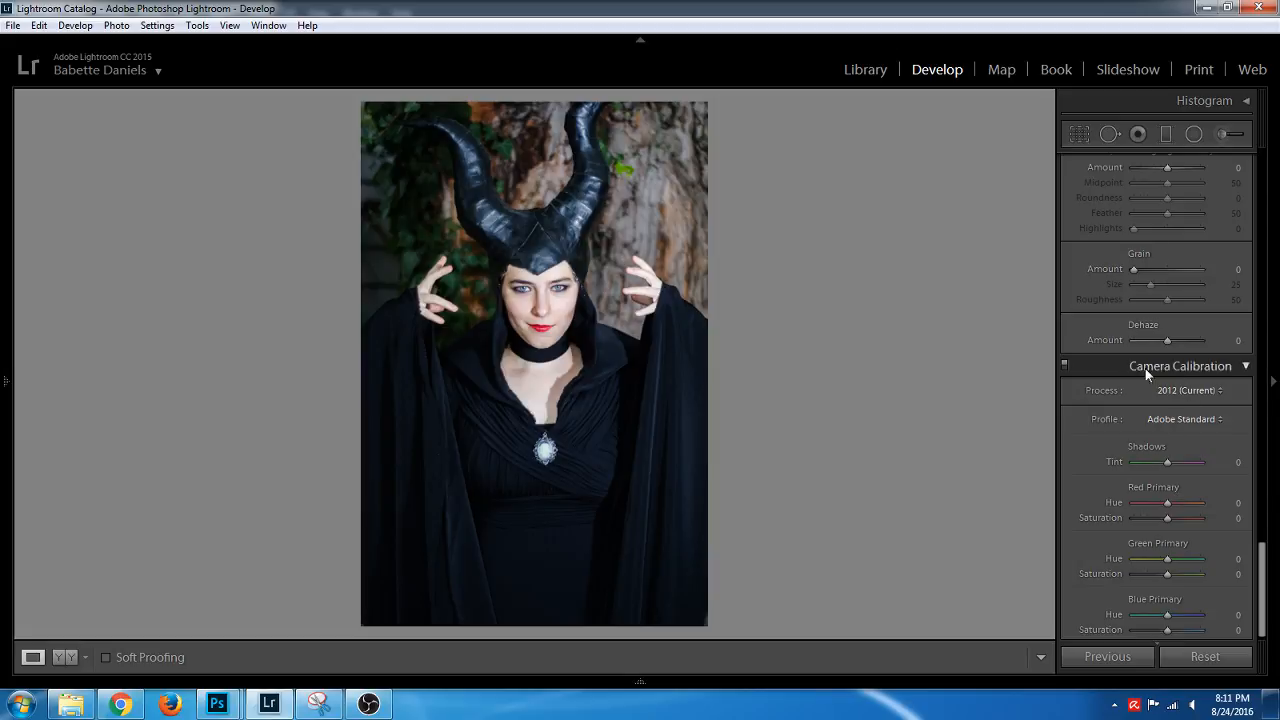
pyautogui.scroll(5, 1116, 450)
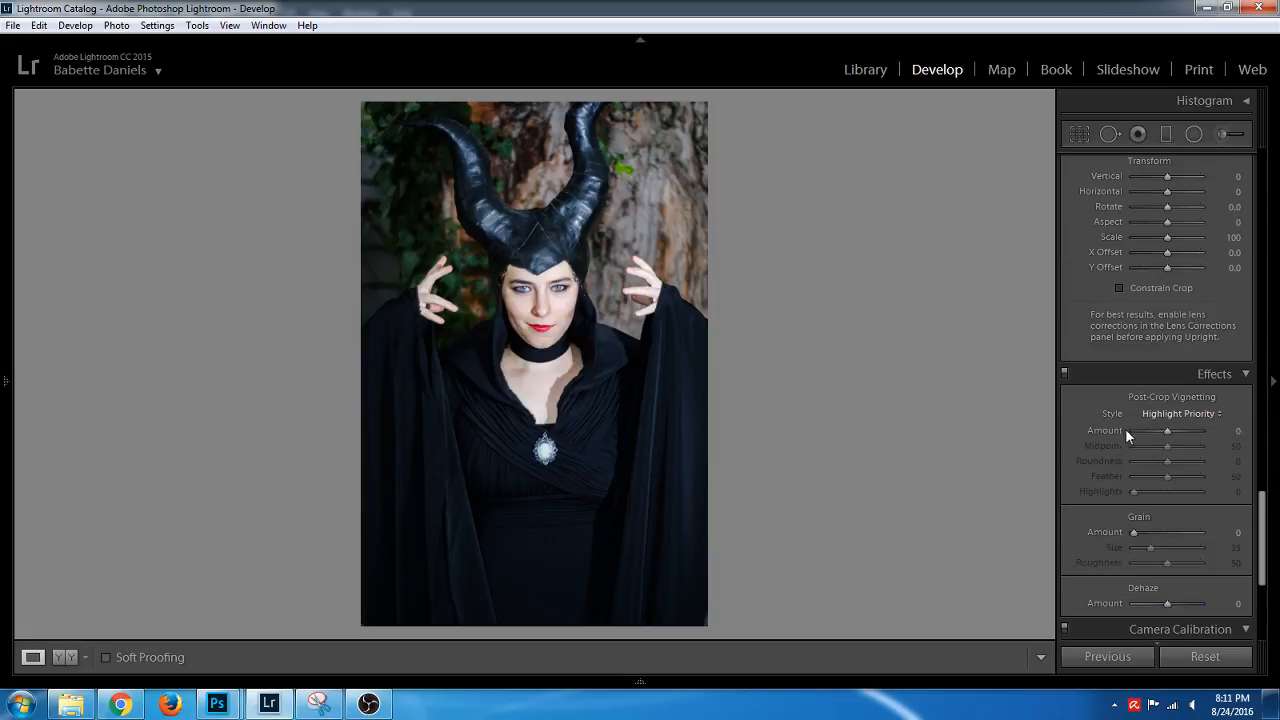
pyautogui.scroll(4, 1101, 400)
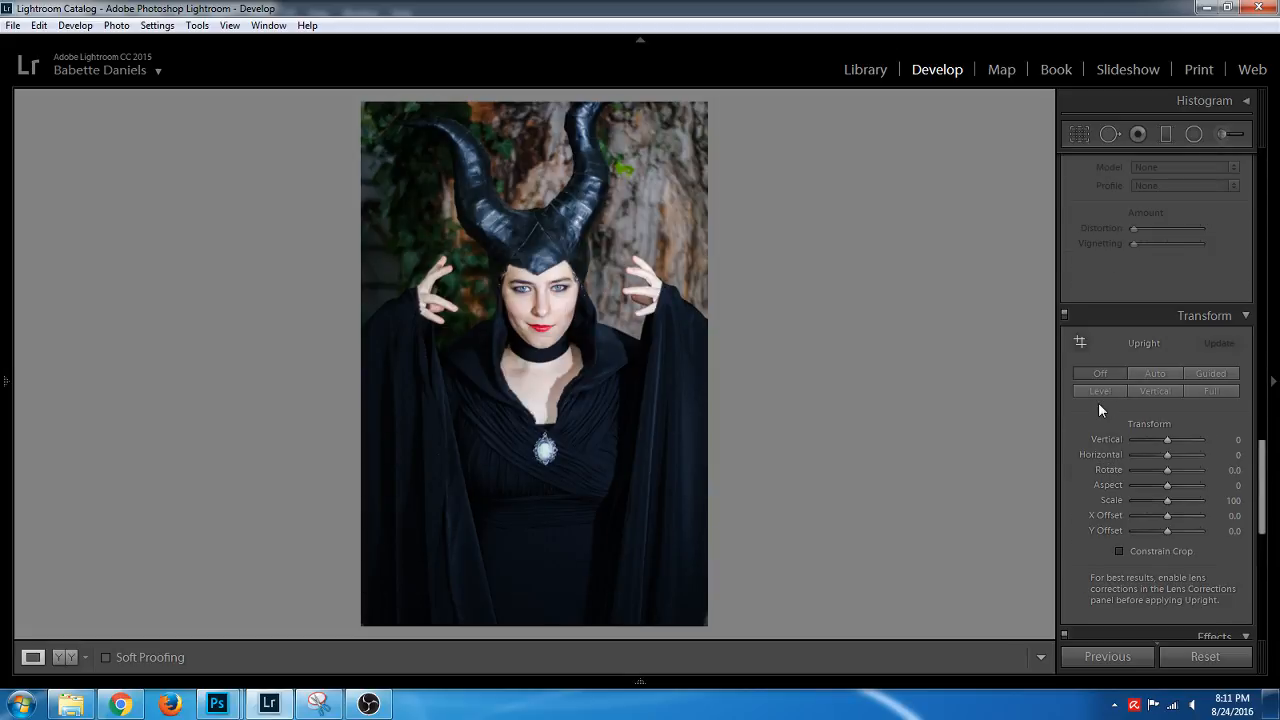
pyautogui.click(1076, 338)
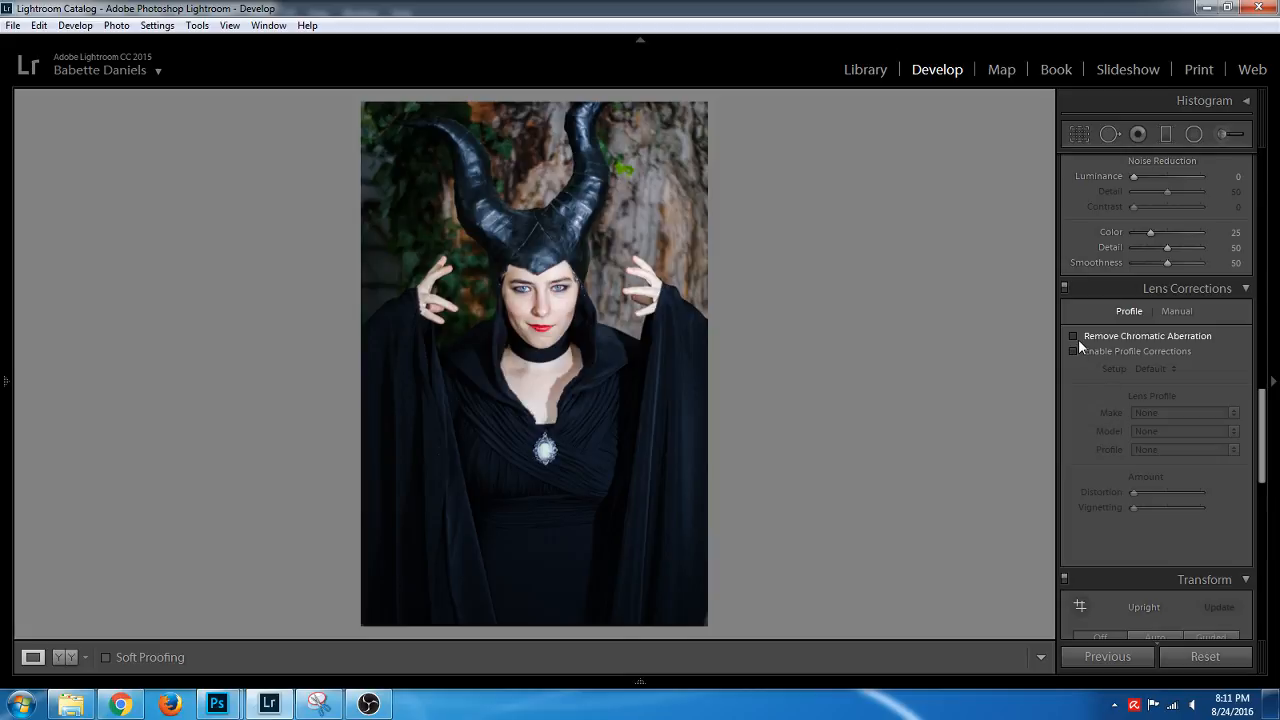
pyautogui.click(1076, 352)
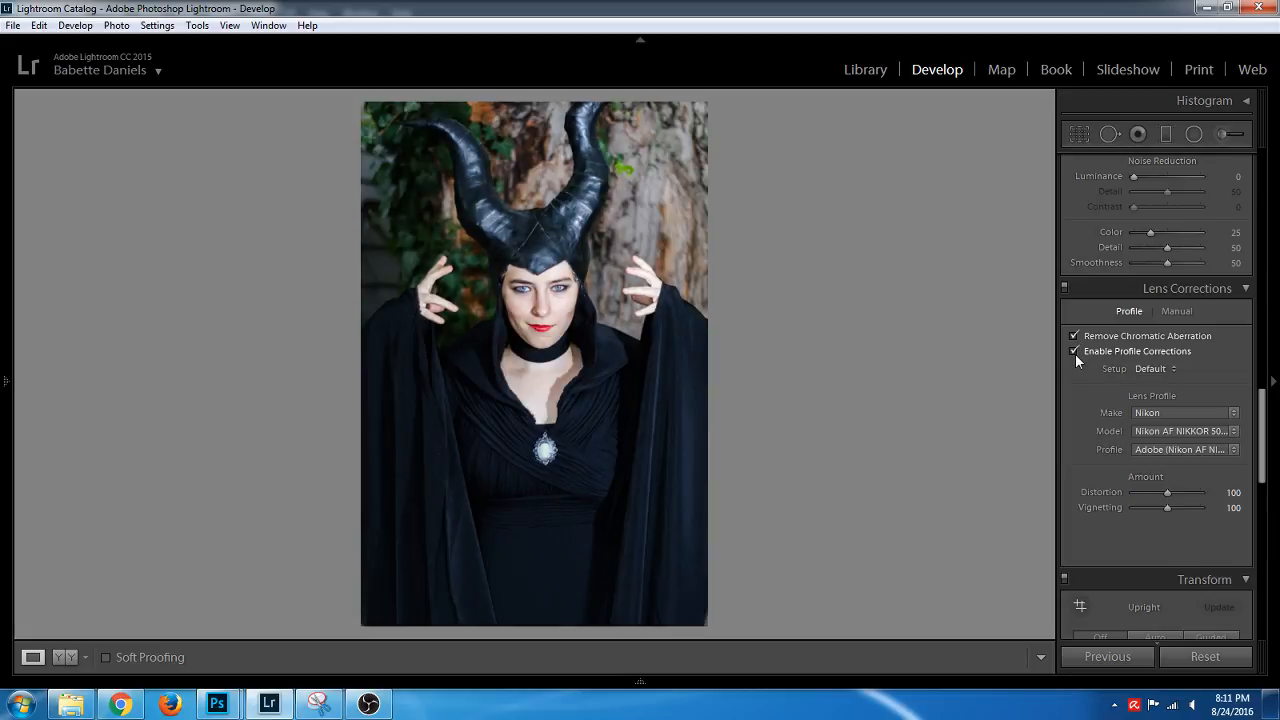
pyautogui.click(1075, 352)
pyautogui.click(1075, 352)
pyautogui.moveTo(1262, 445); pyautogui.dragTo(1237, 208)
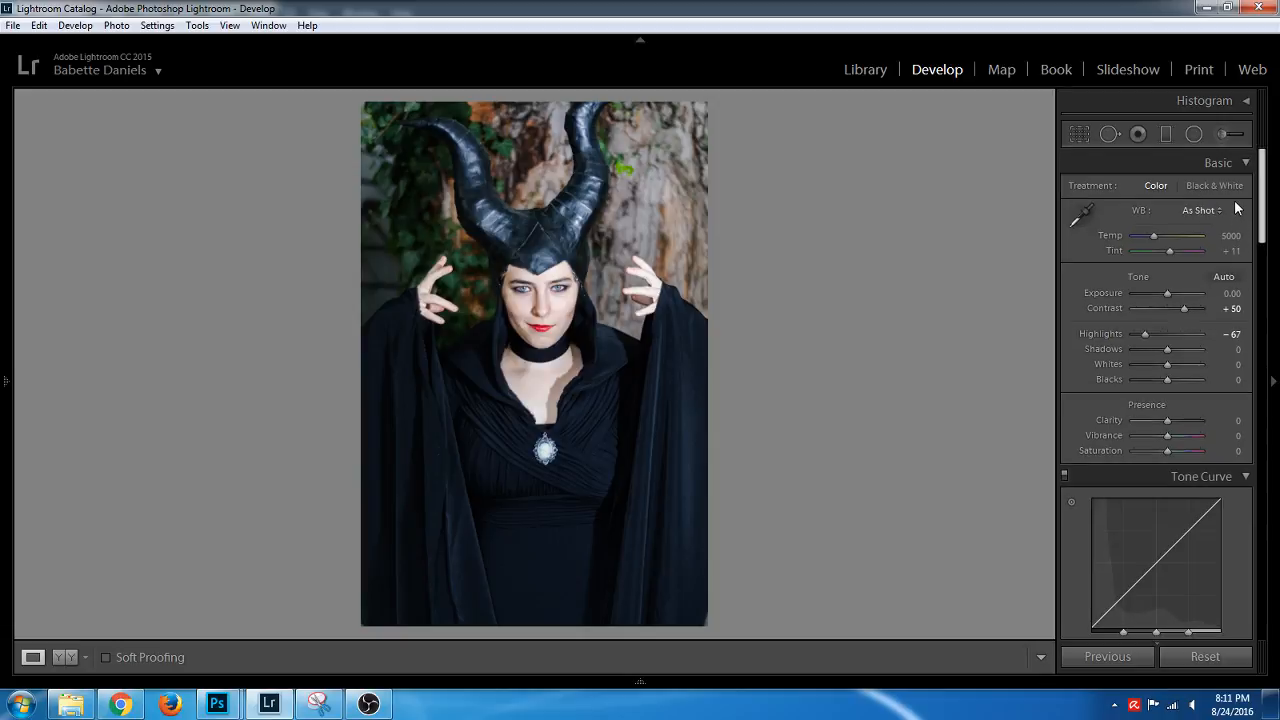
# Switch to Photoshop to check the save progress of DSC_9725-Edit.tif, and return to Lightroom
pyautogui.moveTo(657, 687)
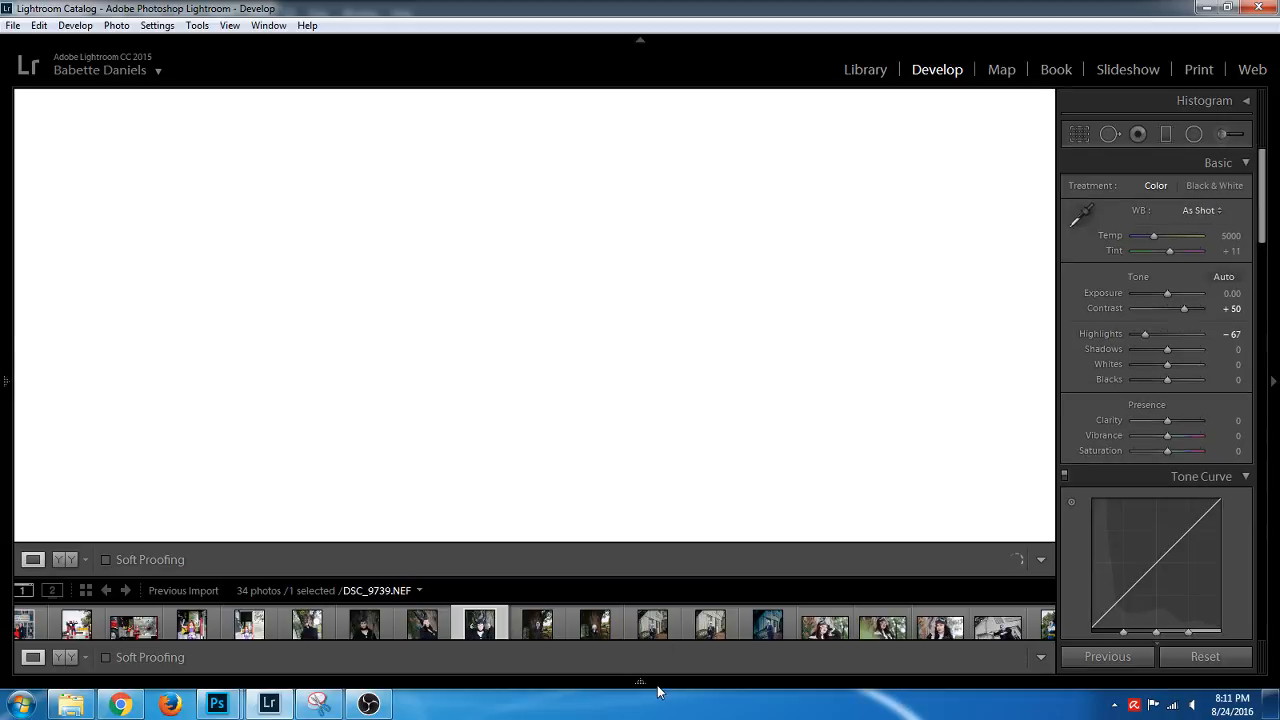
pyautogui.rightClick(464, 645)
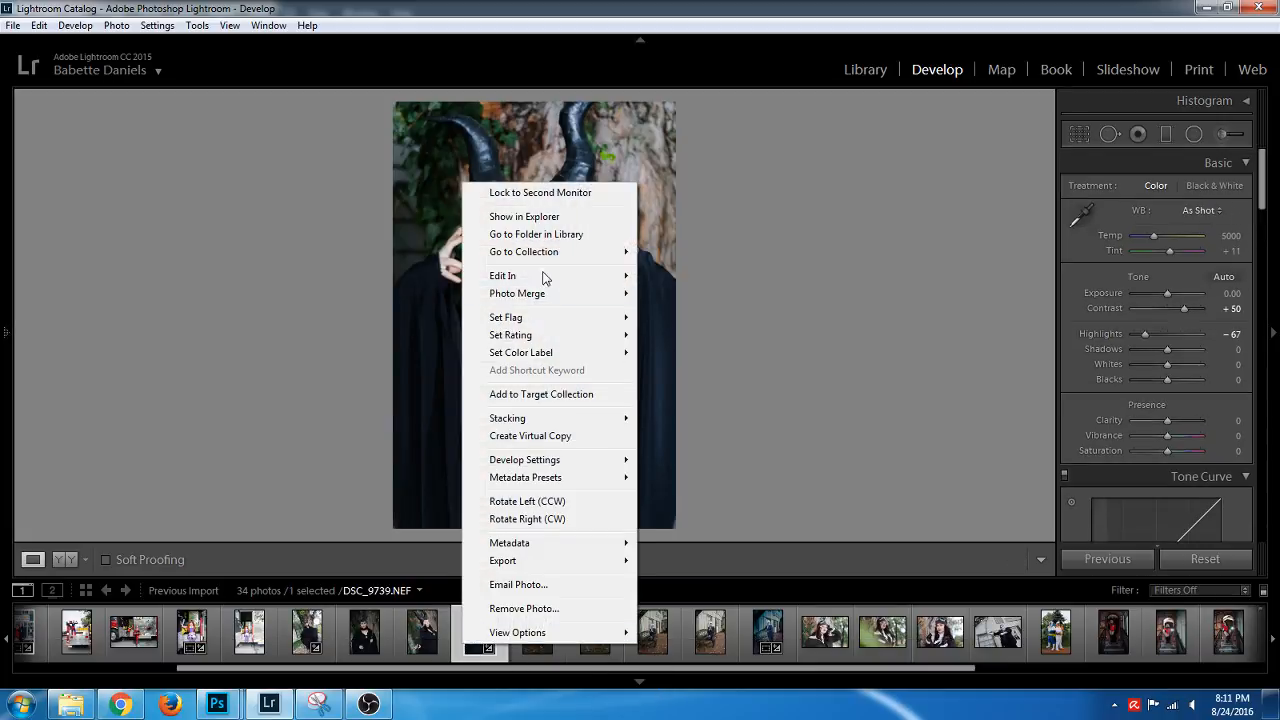
pyautogui.click(217, 704)
pyautogui.click(190, 665)
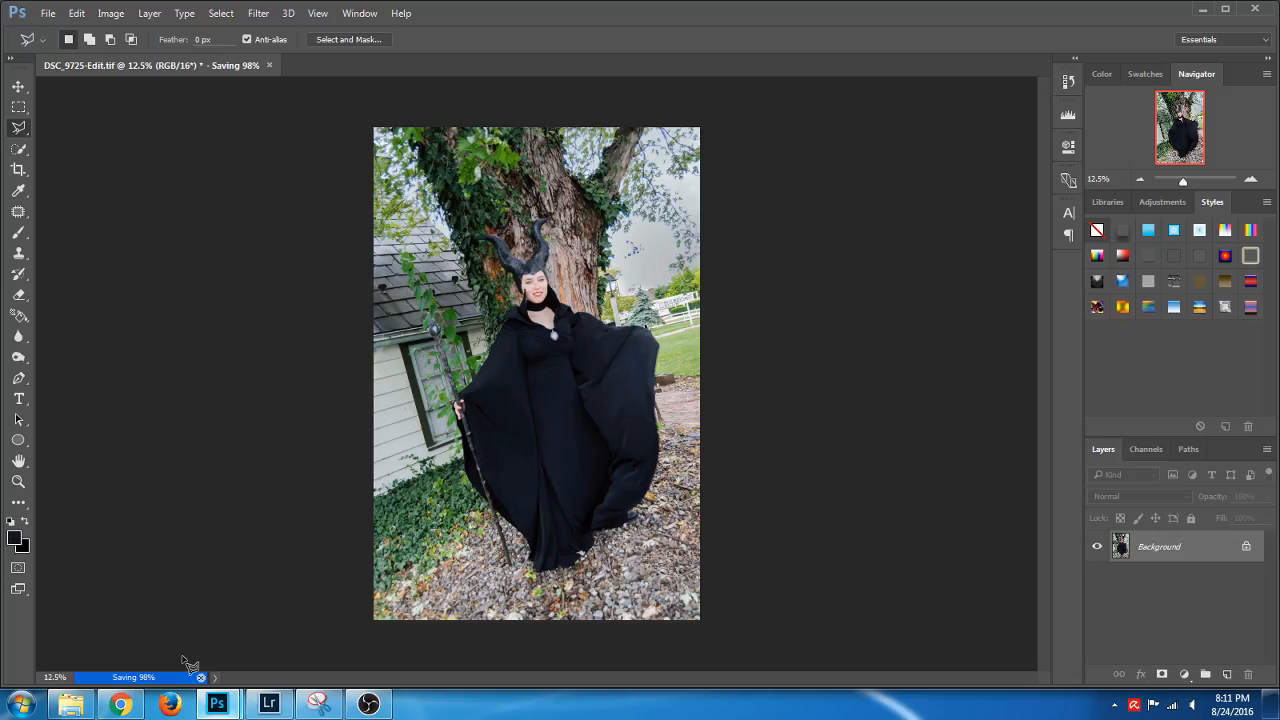
pyautogui.click(268, 704)
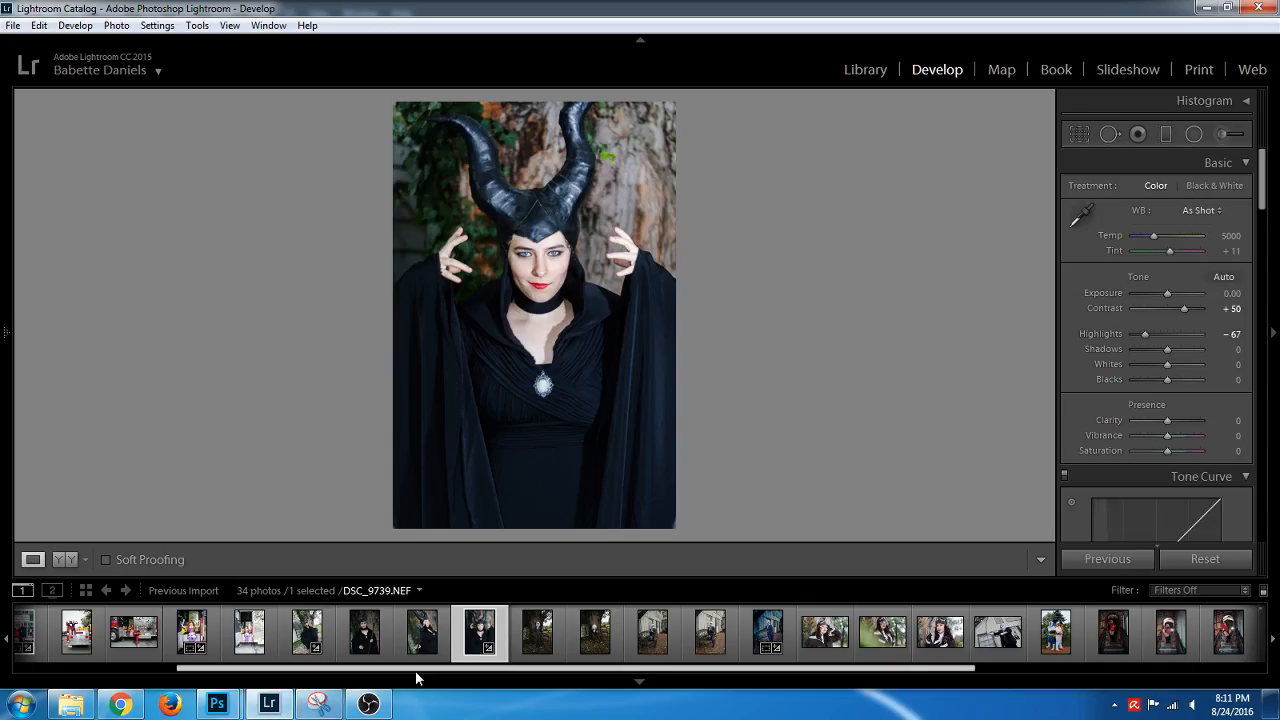
# Send DSC_9739.NEF to ParticleShop as a copy with Lightroom adjustments, using TIFF, sRGB, 8 bits/component, resolution 240 and LZW compression
pyautogui.rightClick(476, 655)
pyautogui.moveTo(585, 278)
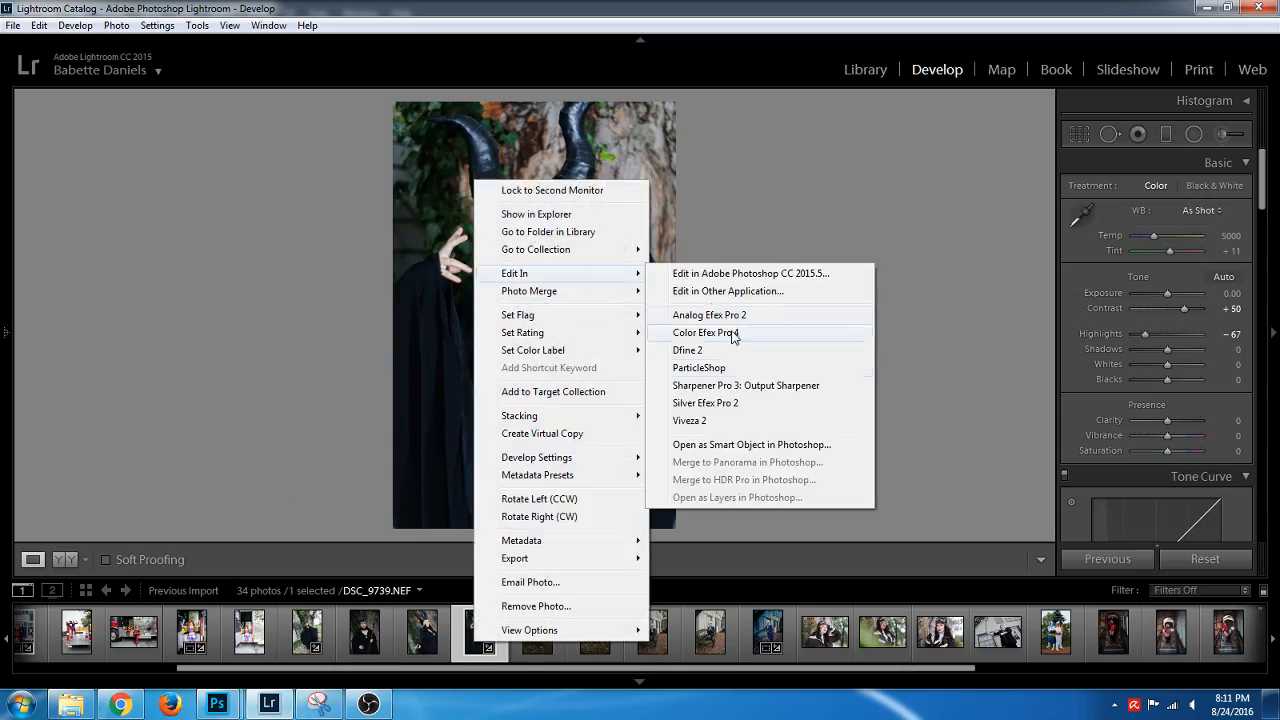
pyautogui.click(762, 368)
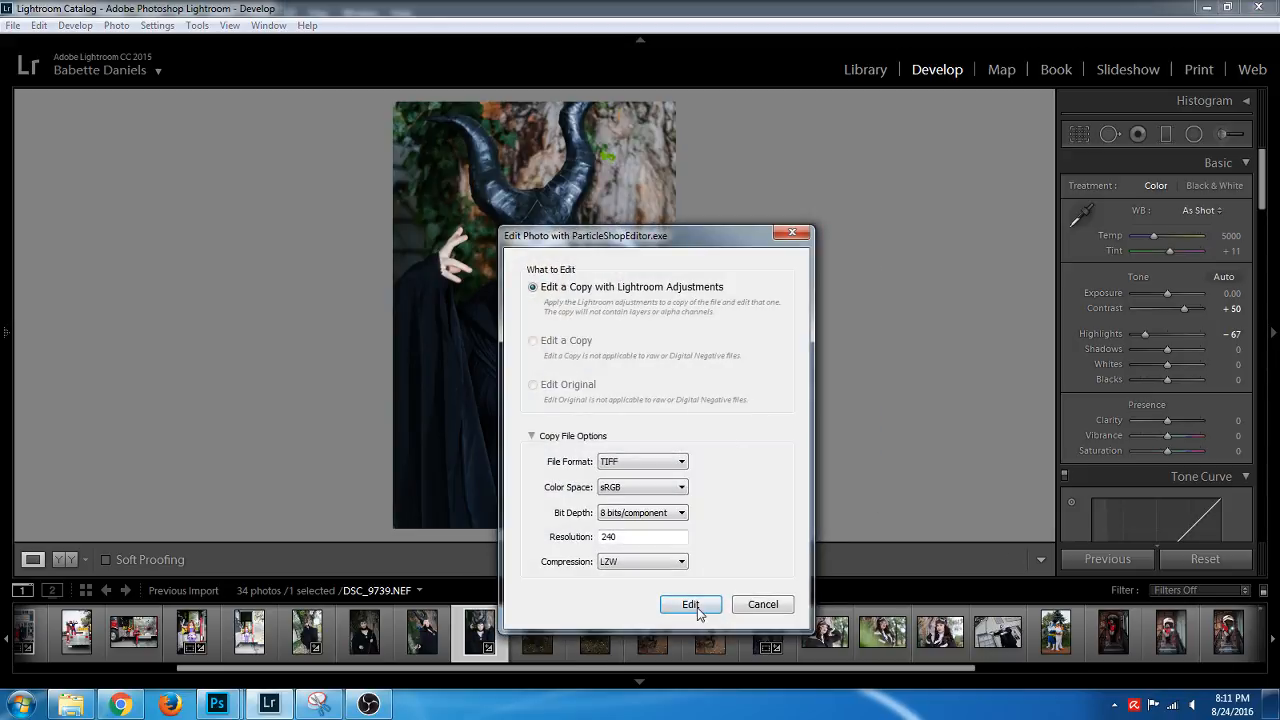
pyautogui.click(691, 604)
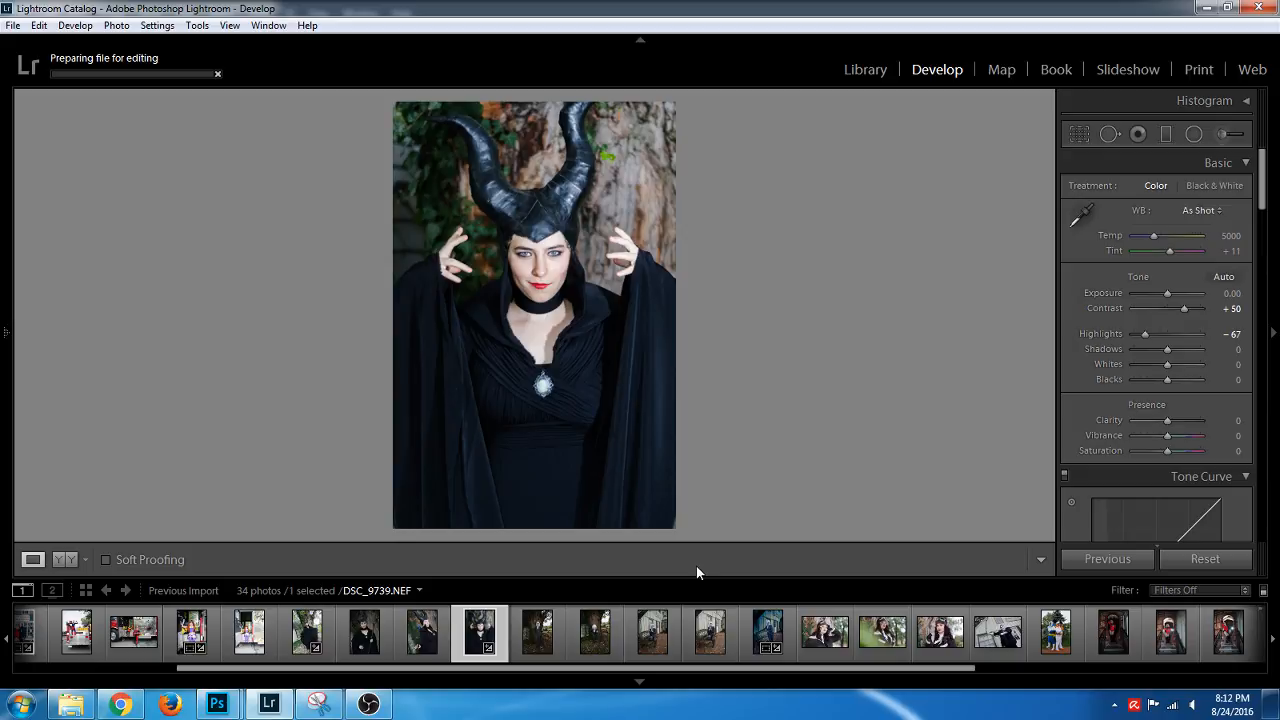
# Switch to Photoshop to check the save progress of DSC_9725-Edit.tif, and return to Lightroom while the ParticleShop copy is prepared
pyautogui.click(380, 703)
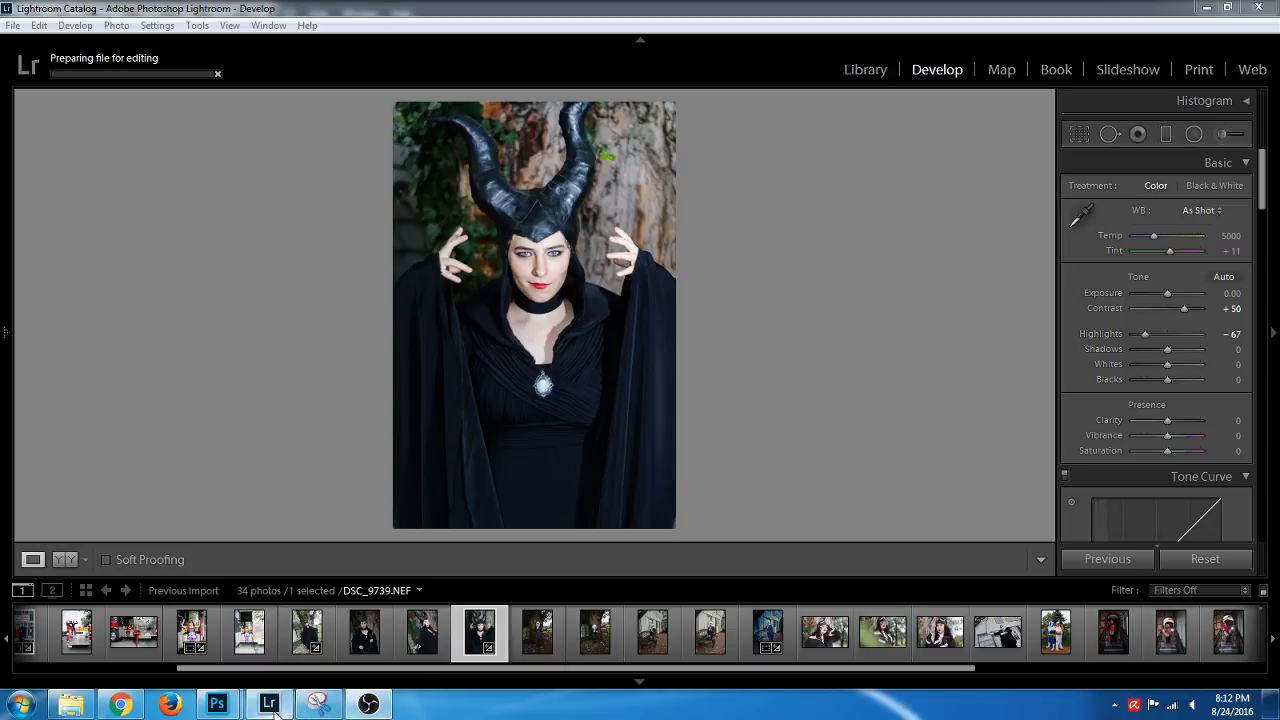
pyautogui.moveTo(272, 708)
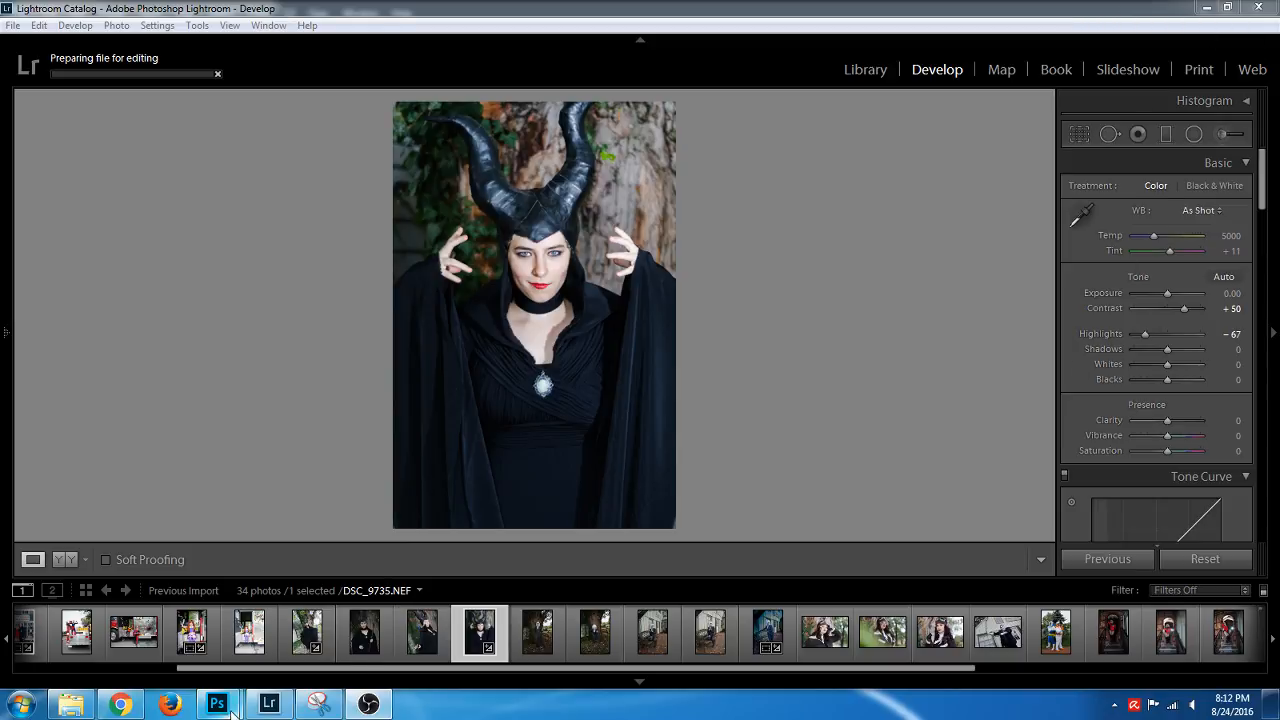
pyautogui.moveTo(217, 704)
pyautogui.moveTo(188, 653)
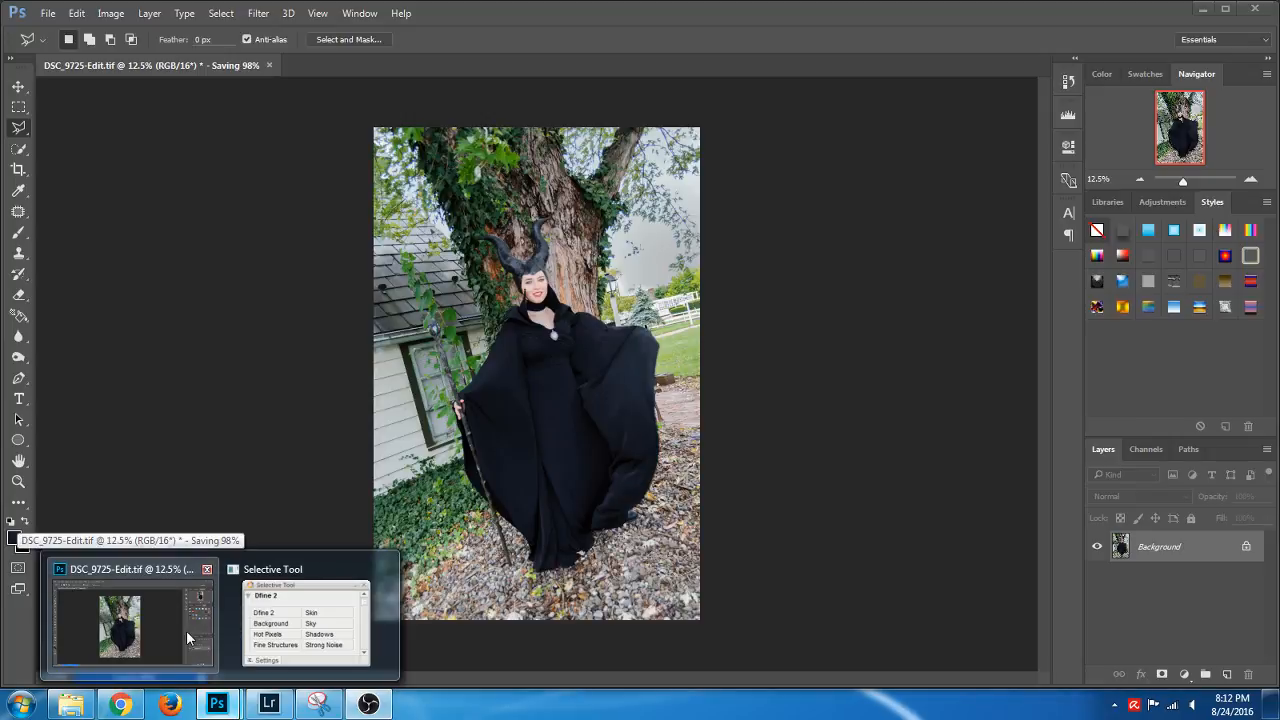
pyautogui.click(186, 630)
pyautogui.click(268, 704)
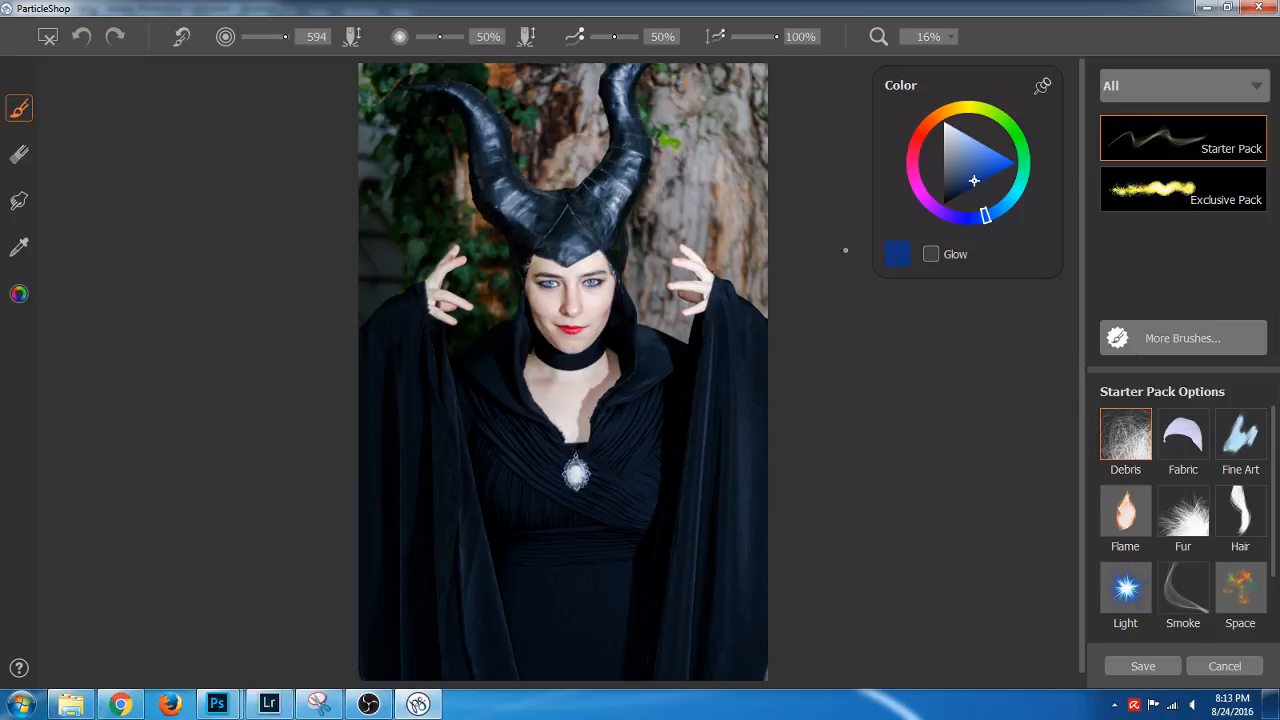
# In ParticleShop, set the brush color to green, try a Debris stroke by the raised hand near the tree trunk, and undo it
pyautogui.click(1018, 136)
pyautogui.click(985, 178)
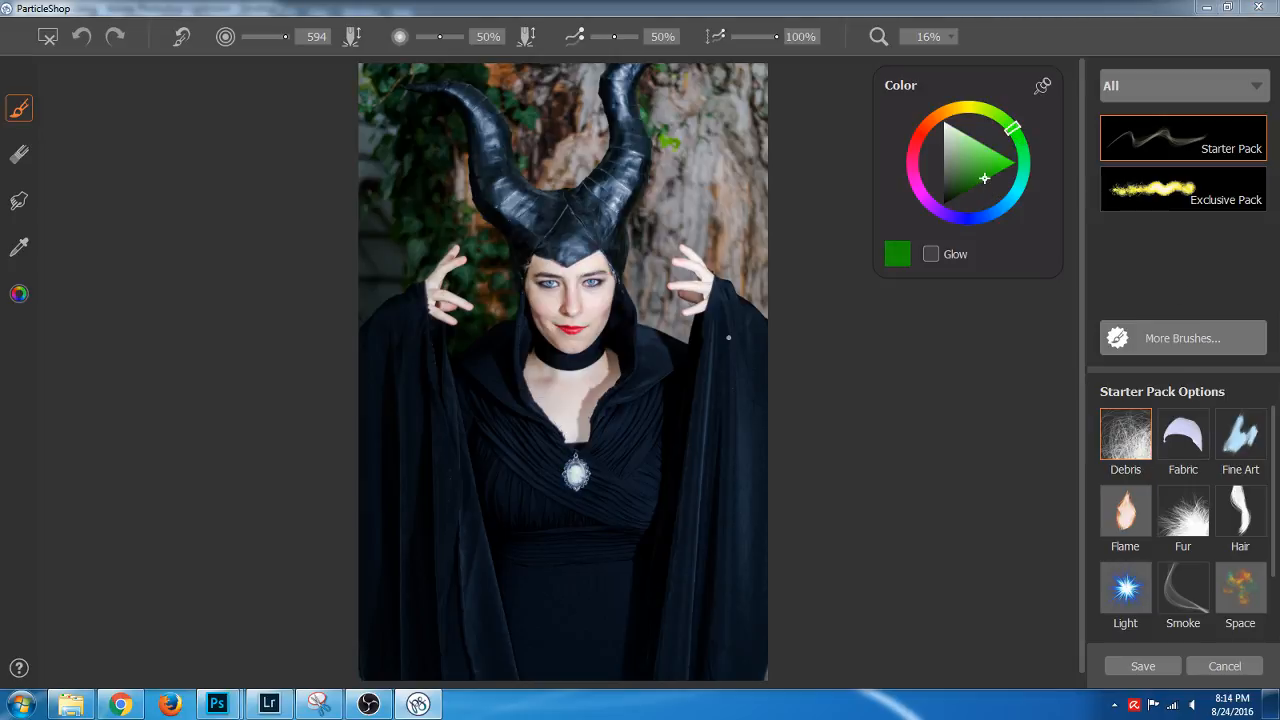
pyautogui.moveTo(662, 278)
pyautogui.mouseDown()
pyautogui.moveTo(690, 292)
pyautogui.moveTo(706, 272)
pyautogui.mouseUp()
pyautogui.hotkey('ctrl', 'z')
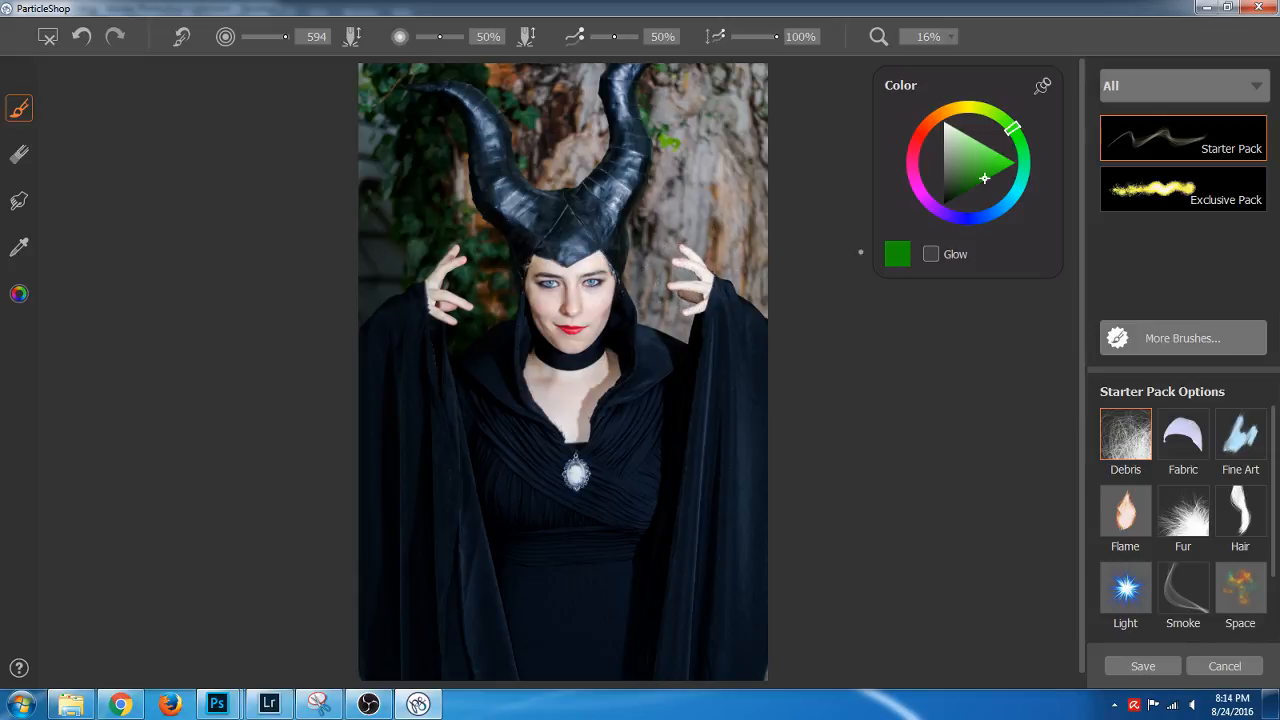
# Enable Glow and paint green Debris particles around and above the raised hand in front of the tree trunk
pyautogui.click(931, 255)
pyautogui.moveTo(676, 260)
pyautogui.mouseDown()
pyautogui.moveTo(694, 290)
pyautogui.moveTo(700, 258)
pyautogui.moveTo(690, 292)
pyautogui.moveTo(655, 302)
pyautogui.moveTo(690, 280)
pyautogui.moveTo(650, 290)
pyautogui.moveTo(655, 300)
pyautogui.moveTo(660, 215)
pyautogui.moveTo(658, 272)
pyautogui.moveTo(692, 288)
pyautogui.moveTo(676, 292)
pyautogui.moveTo(675, 240)
pyautogui.mouseUp()
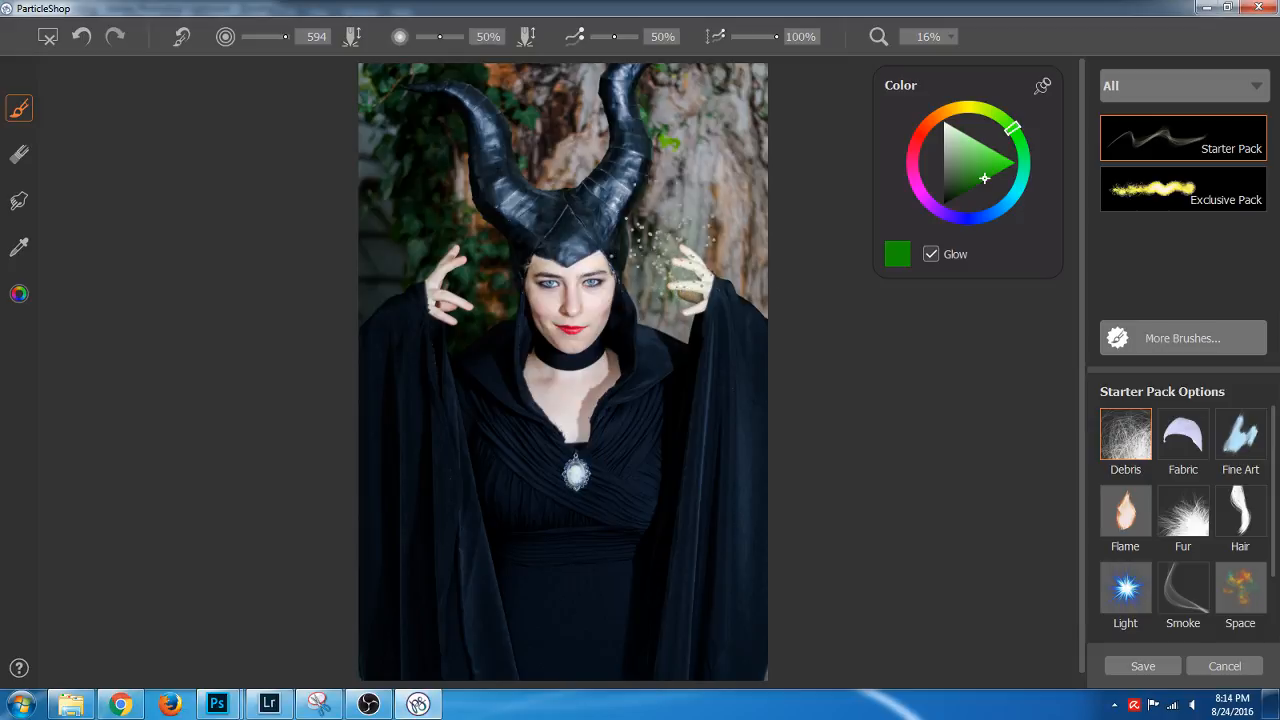
pyautogui.moveTo(683, 170)
pyautogui.mouseDown()
pyautogui.moveTo(640, 240)
pyautogui.moveTo(705, 322)
pyautogui.moveTo(648, 262)
pyautogui.moveTo(665, 295)
pyautogui.mouseUp()
pyautogui.moveTo(680, 232)
pyautogui.mouseDown()
pyautogui.moveTo(662, 172)
pyautogui.moveTo(648, 225)
pyautogui.moveTo(700, 305)
pyautogui.moveTo(672, 332)
pyautogui.moveTo(695, 305)
pyautogui.mouseUp()
pyautogui.moveTo(670, 175)
pyautogui.mouseDown()
pyautogui.moveTo(655, 135)
pyautogui.moveTo(655, 250)
pyautogui.moveTo(700, 290)
pyautogui.moveTo(685, 262)
pyautogui.moveTo(640, 318)
pyautogui.moveTo(650, 300)
pyautogui.mouseUp()
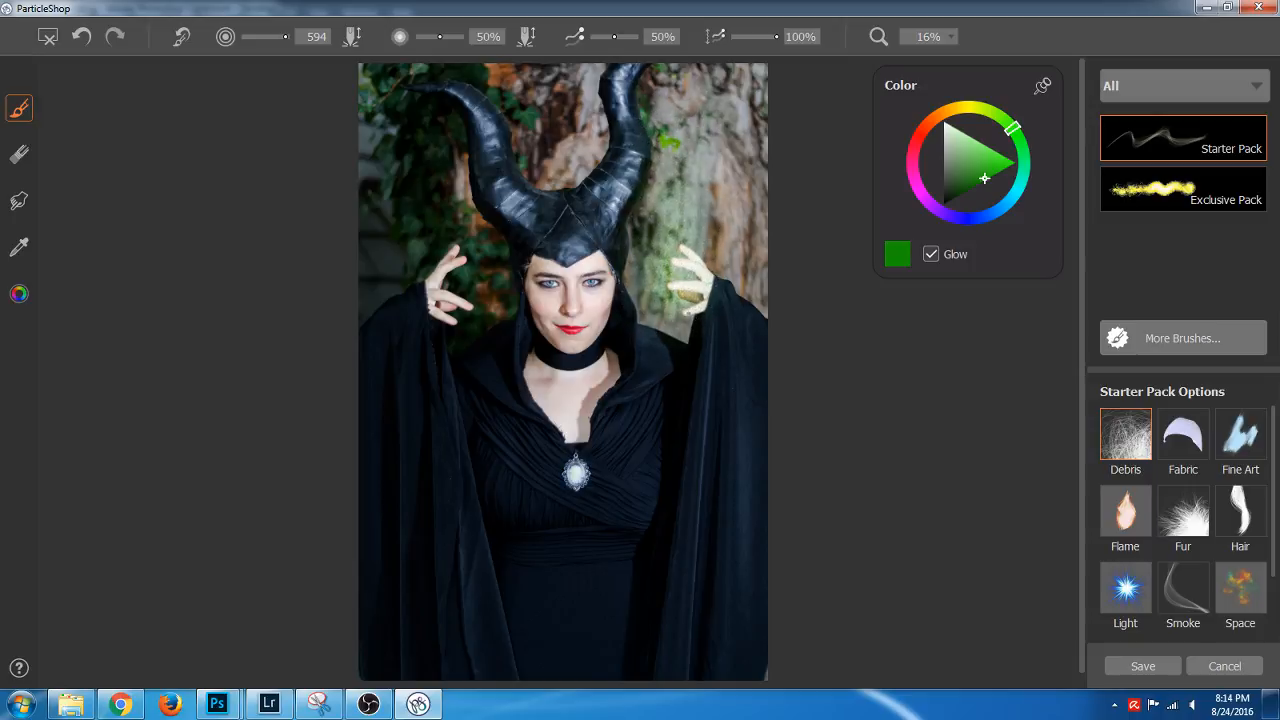
# Paint glowing green Debris particles around and above the other raised hand, in front of the ivy
pyautogui.moveTo(452, 235)
pyautogui.mouseDown()
pyautogui.moveTo(446, 165)
pyautogui.moveTo(449, 204)
pyautogui.mouseUp()
pyautogui.moveTo(470, 155)
pyautogui.mouseDown()
pyautogui.moveTo(472, 240)
pyautogui.moveTo(452, 290)
pyautogui.moveTo(460, 250)
pyautogui.mouseUp()
pyautogui.moveTo(465, 185)
pyautogui.mouseDown()
pyautogui.moveTo(450, 305)
pyautogui.moveTo(480, 165)
pyautogui.moveTo(475, 215)
pyautogui.moveTo(475, 180)
pyautogui.moveTo(500, 250)
pyautogui.moveTo(482, 220)
pyautogui.moveTo(465, 245)
pyautogui.moveTo(470, 285)
pyautogui.moveTo(425, 265)
pyautogui.moveTo(462, 312)
pyautogui.moveTo(455, 295)
pyautogui.mouseUp()
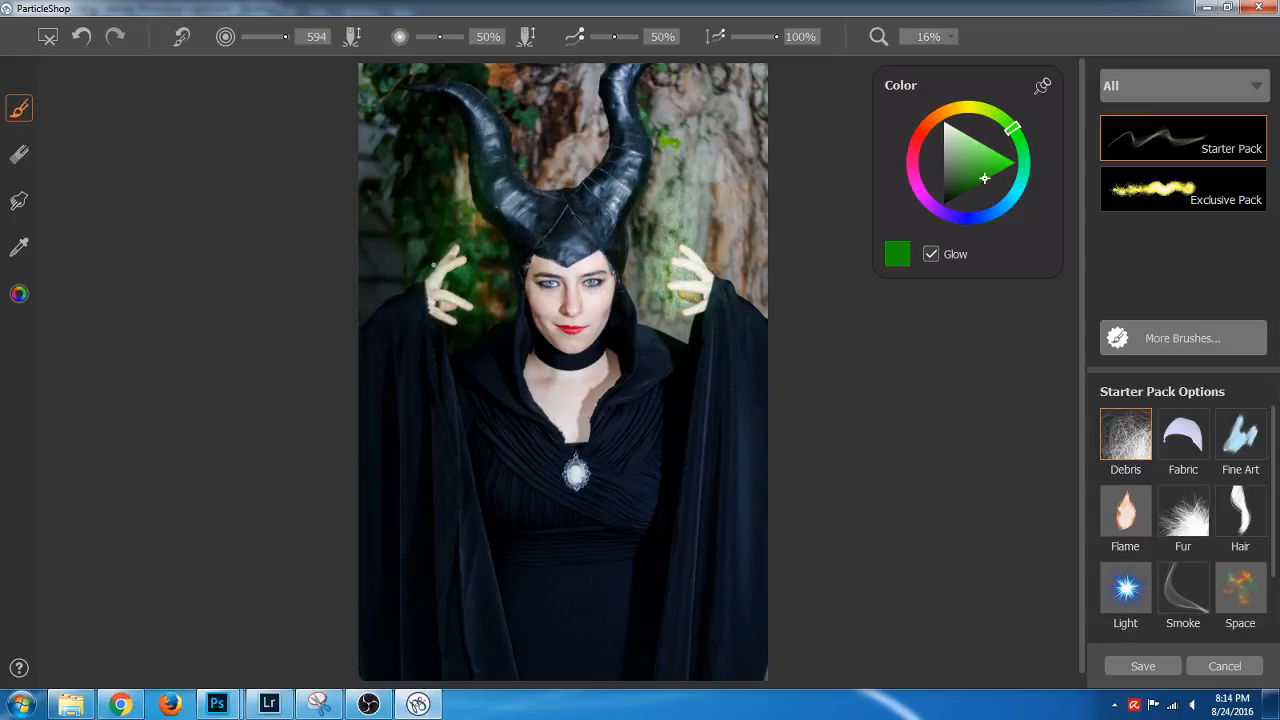
pyautogui.moveTo(462, 280)
pyautogui.mouseDown()
pyautogui.moveTo(436, 320)
pyautogui.moveTo(446, 280)
pyautogui.moveTo(431, 255)
pyautogui.moveTo(445, 190)
pyautogui.mouseUp()
pyautogui.moveTo(452, 113)
pyautogui.mouseDown()
pyautogui.moveTo(455, 100)
pyautogui.moveTo(442, 272)
pyautogui.moveTo(466, 290)
pyautogui.mouseUp()
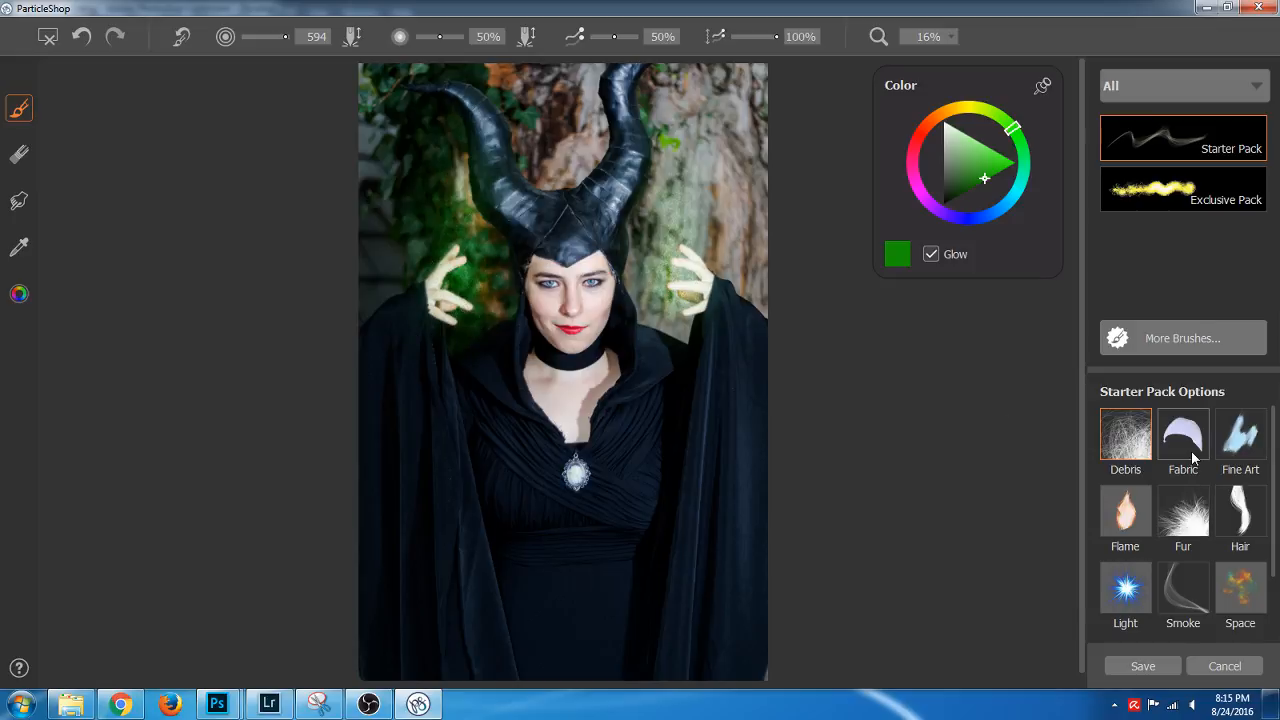
# Choose the Space brush with a green glowing color and paint upward strokes over the hand in front of the tree trunk
pyautogui.click(1242, 440)
pyautogui.scroll(-1, 1231, 578)
pyautogui.click(1240, 512)
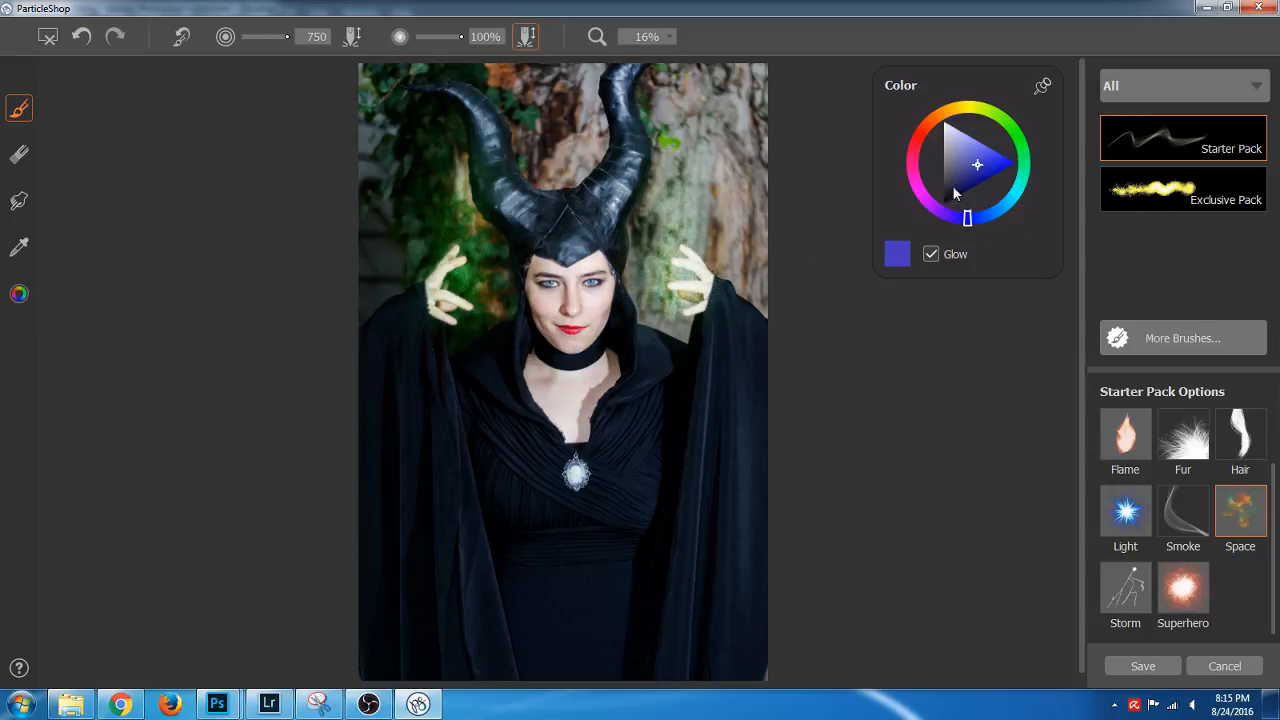
pyautogui.click(1014, 131)
pyautogui.click(980, 178)
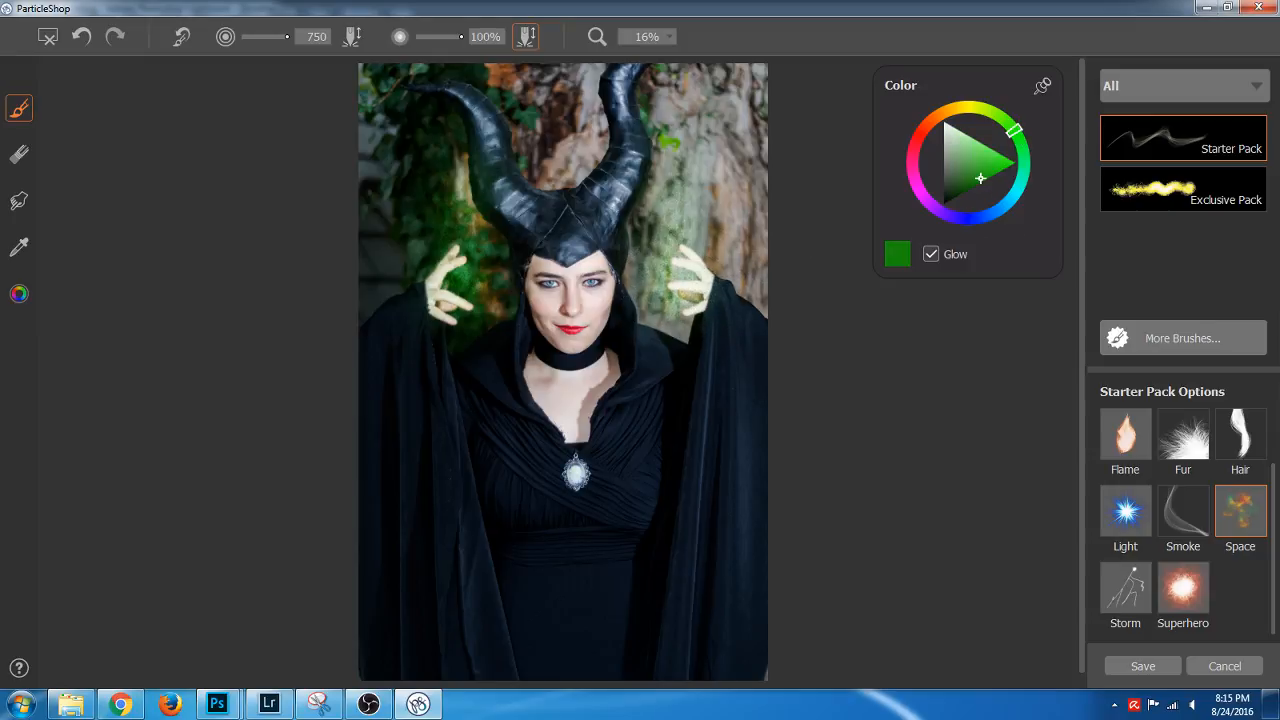
pyautogui.moveTo(683, 330); pyautogui.dragTo(684, 68)
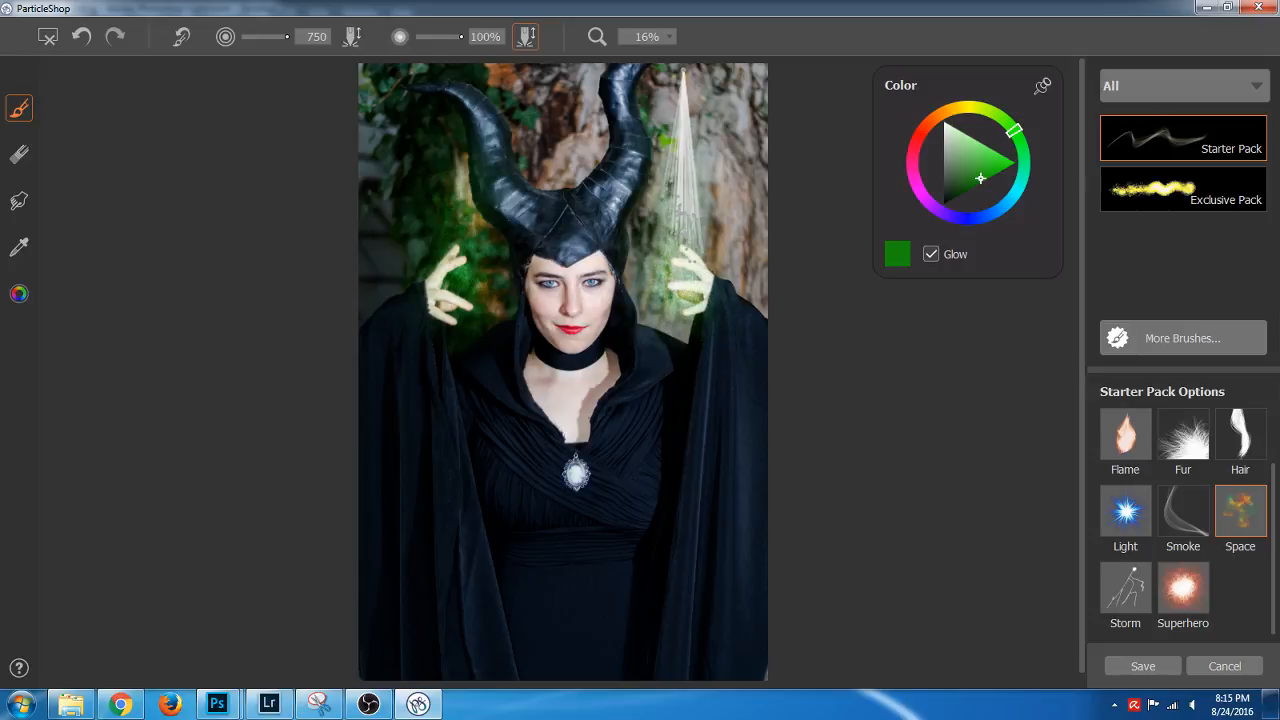
pyautogui.moveTo(686, 335); pyautogui.dragTo(692, 72)
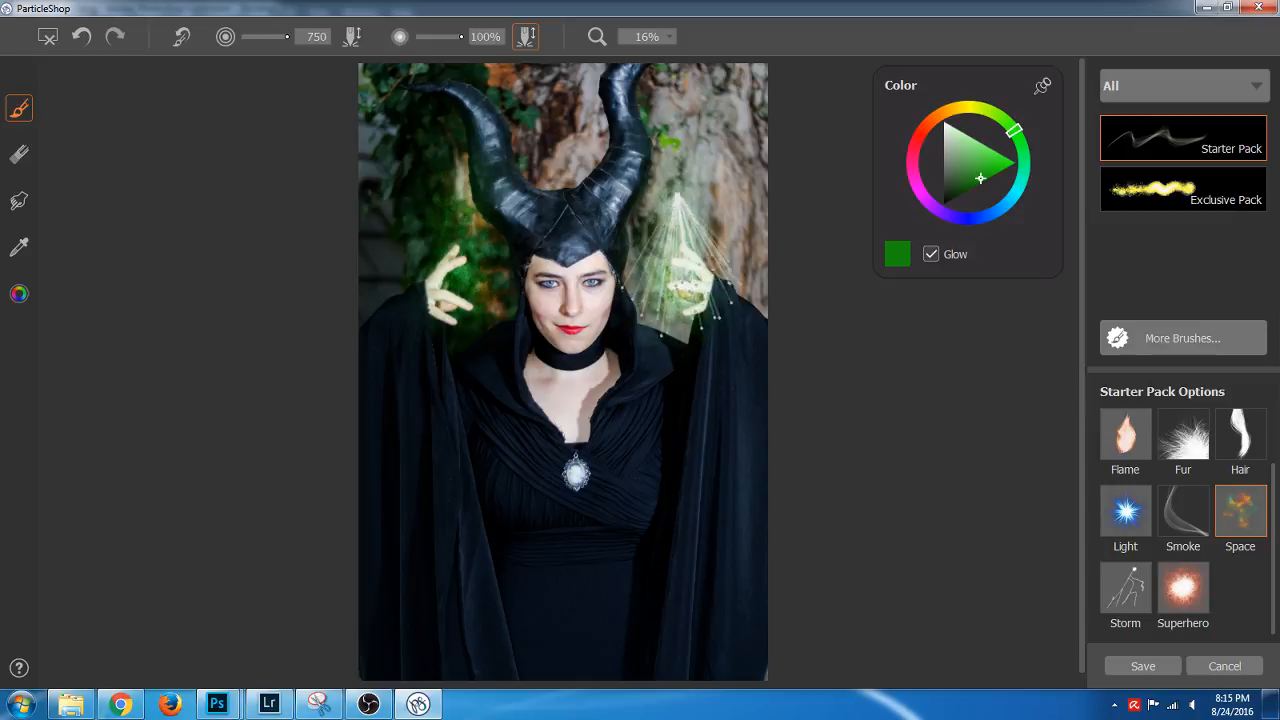
# Paint green Space strokes upward over the raised hand in front of the ivy
pyautogui.moveTo(463, 335)
pyautogui.mouseDown()
pyautogui.moveTo(449, 283)
pyautogui.moveTo(469, 210)
pyautogui.moveTo(454, 108)
pyautogui.moveTo(438, 97)
pyautogui.moveTo(462, 18)
pyautogui.mouseUp()
pyautogui.moveTo(455, 335)
pyautogui.mouseDown()
pyautogui.moveTo(464, 303)
pyautogui.moveTo(447, 240)
pyautogui.moveTo(432, 243)
pyautogui.moveTo(434, 118)
pyautogui.mouseUp()
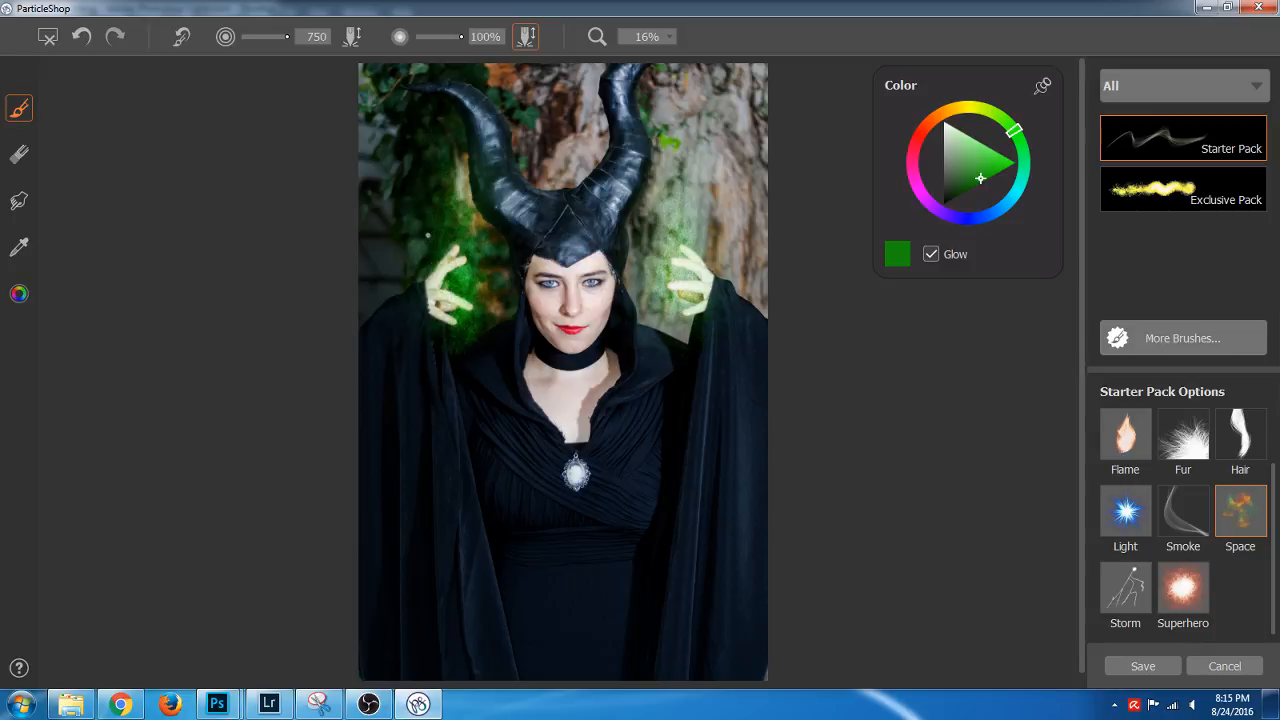
pyautogui.moveTo(428, 236)
pyautogui.mouseDown()
pyautogui.moveTo(458, 72)
pyautogui.moveTo(478, 75)
pyautogui.mouseUp()
# Darken the green, choose the Flame brush, and paint flame strokes over both raised hands
pyautogui.moveTo(979, 183); pyautogui.dragTo(963, 188)
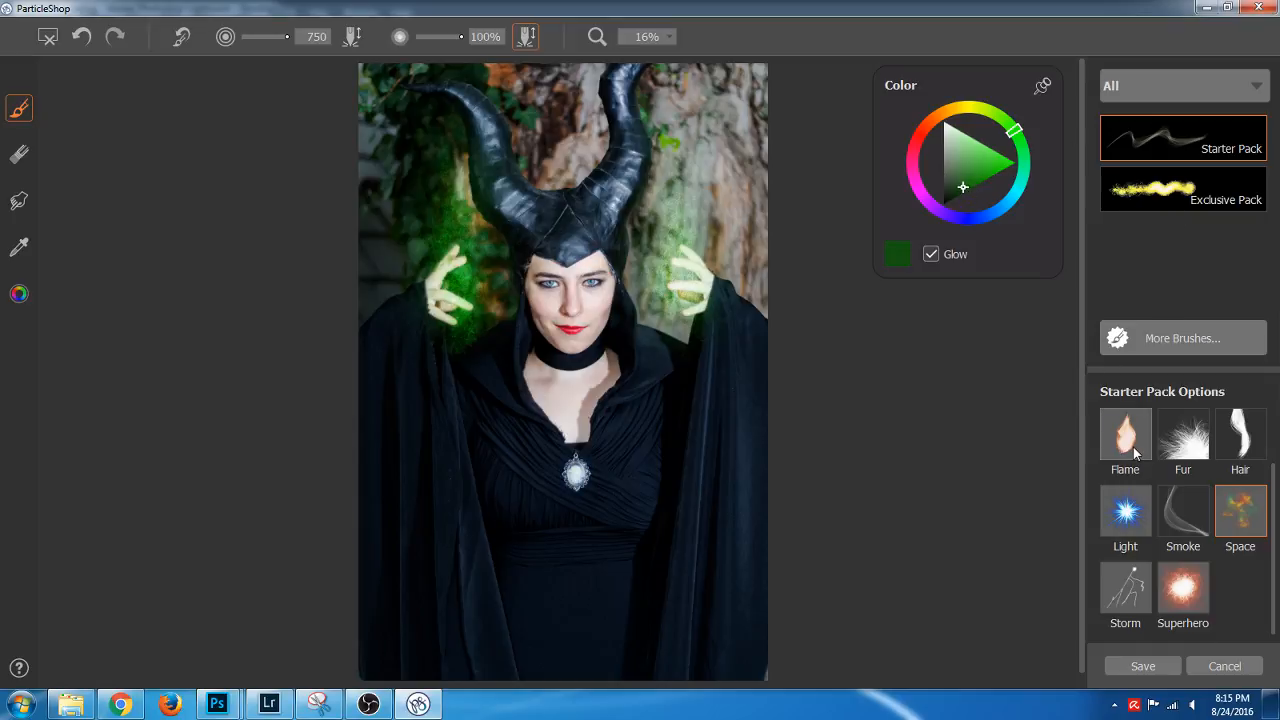
pyautogui.click(1131, 443)
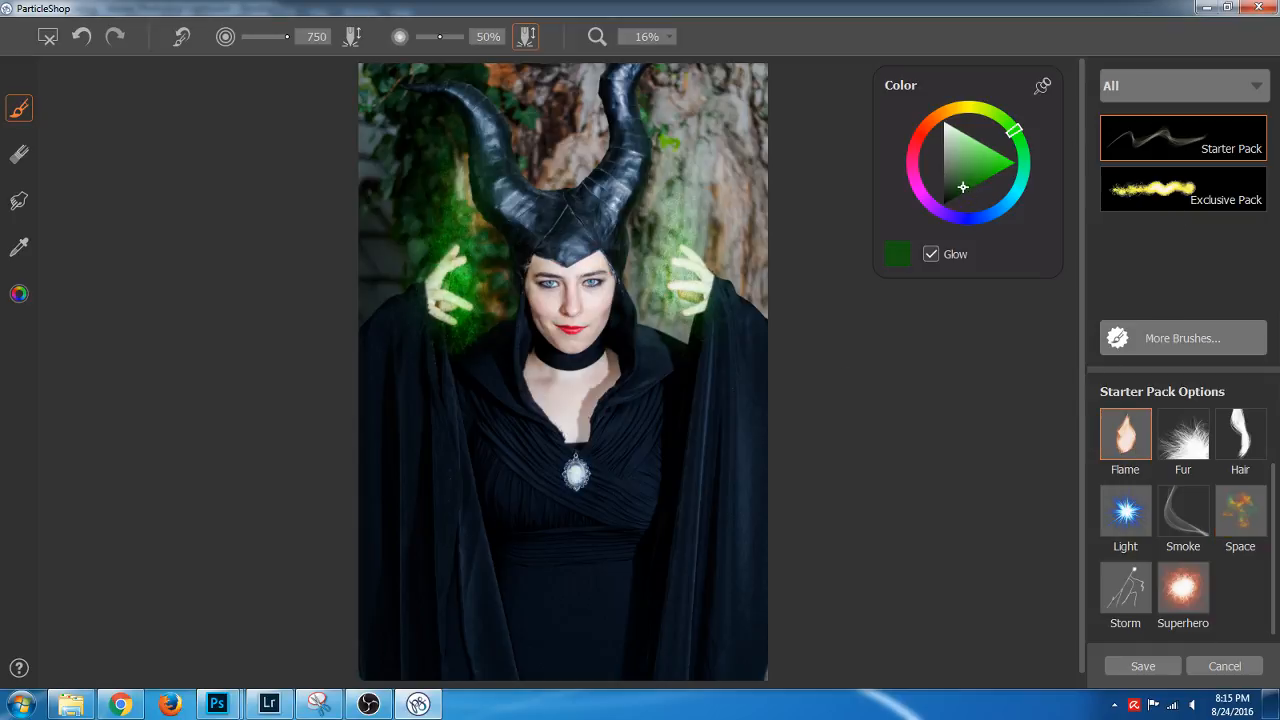
pyautogui.moveTo(428, 326); pyautogui.dragTo(468, 172)
pyautogui.moveTo(688, 262)
pyautogui.mouseDown()
pyautogui.moveTo(690, 246)
pyautogui.moveTo(668, 238)
pyautogui.mouseUp()
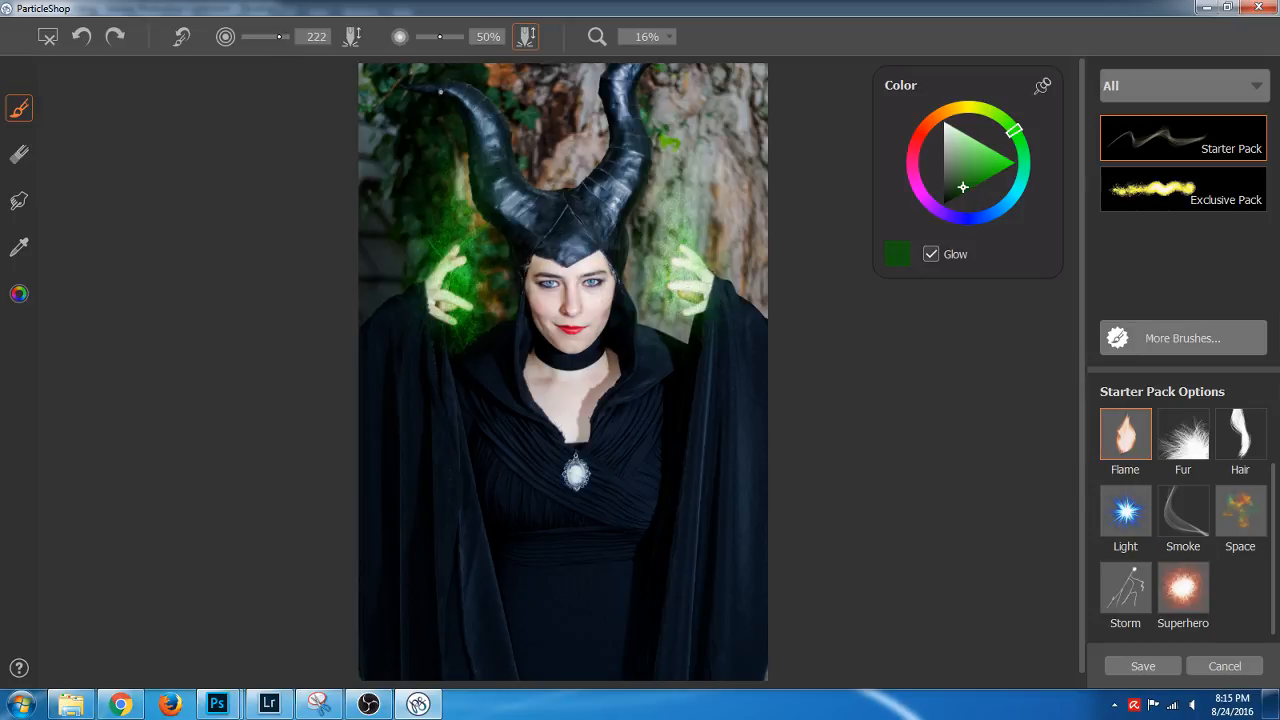
# Set the Flame brush to size 750 and 30% opacity, and paint flames rising from the hand by the tree trunk, undoing a stray stroke
pyautogui.moveTo(292, 37); pyautogui.dragTo(314, 58)
pyautogui.click(431, 38)
pyautogui.moveTo(693, 286)
pyautogui.mouseDown()
pyautogui.moveTo(680, 128)
pyautogui.moveTo(662, 100)
pyautogui.moveTo(692, 300)
pyautogui.mouseUp()
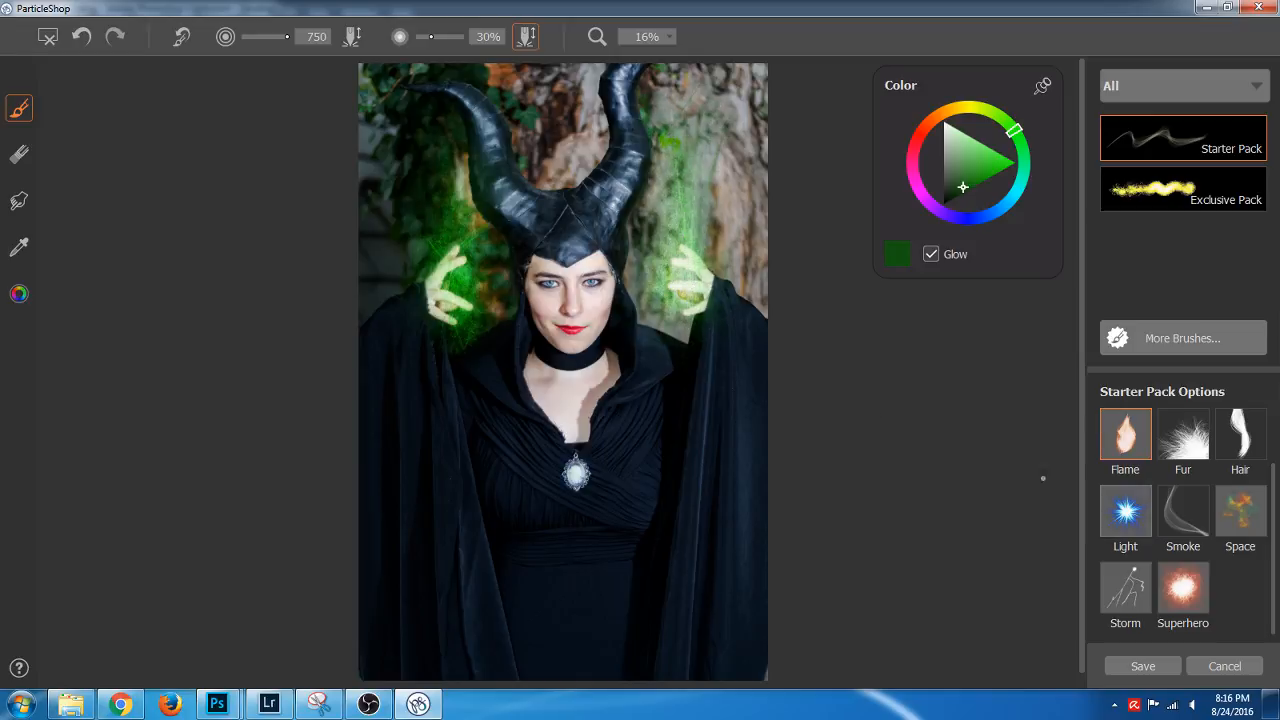
pyautogui.moveTo(670, 126); pyautogui.dragTo(694, 236)
pyautogui.hotkey('ctrl', 'z')
pyautogui.moveTo(686, 308)
pyautogui.mouseDown()
pyautogui.moveTo(660, 270)
pyautogui.moveTo(689, 165)
pyautogui.moveTo(683, 122)
pyautogui.mouseUp()
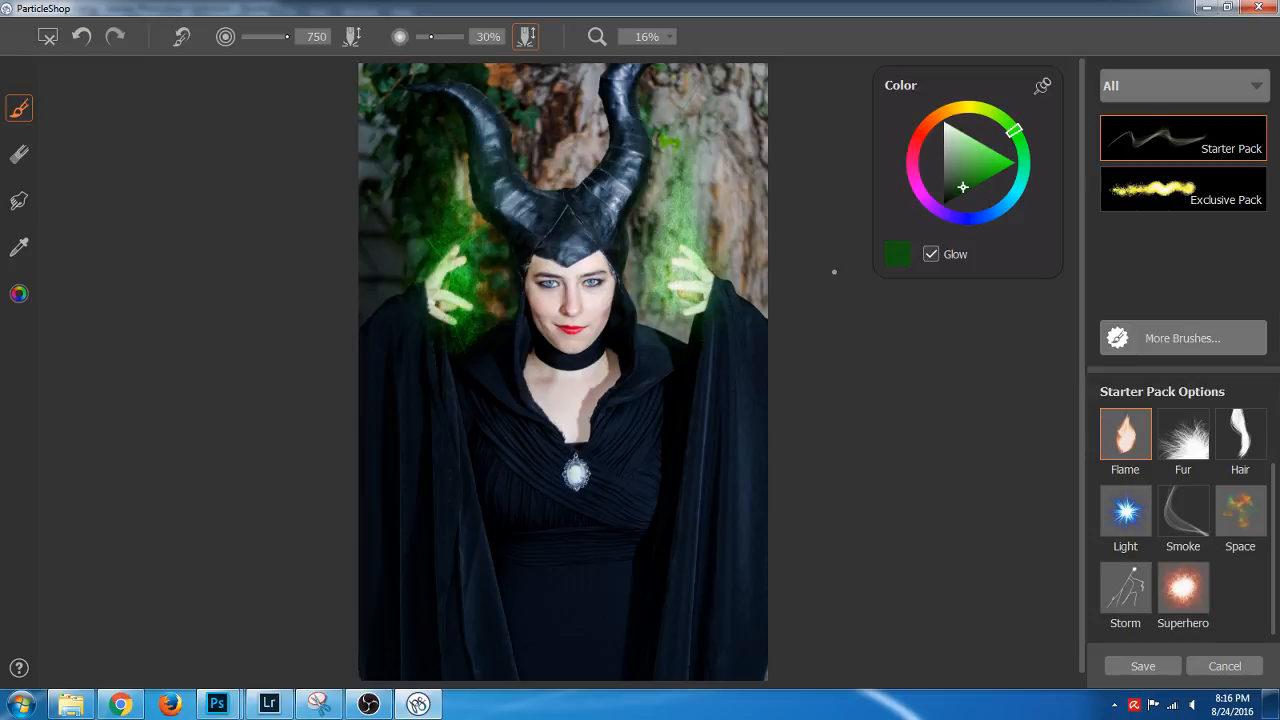
# Choose the Exclusive Pack's Blender brush, undo the oversized attempt, set its size to 247, and blend the green glow around the hands
pyautogui.click(1150, 190)
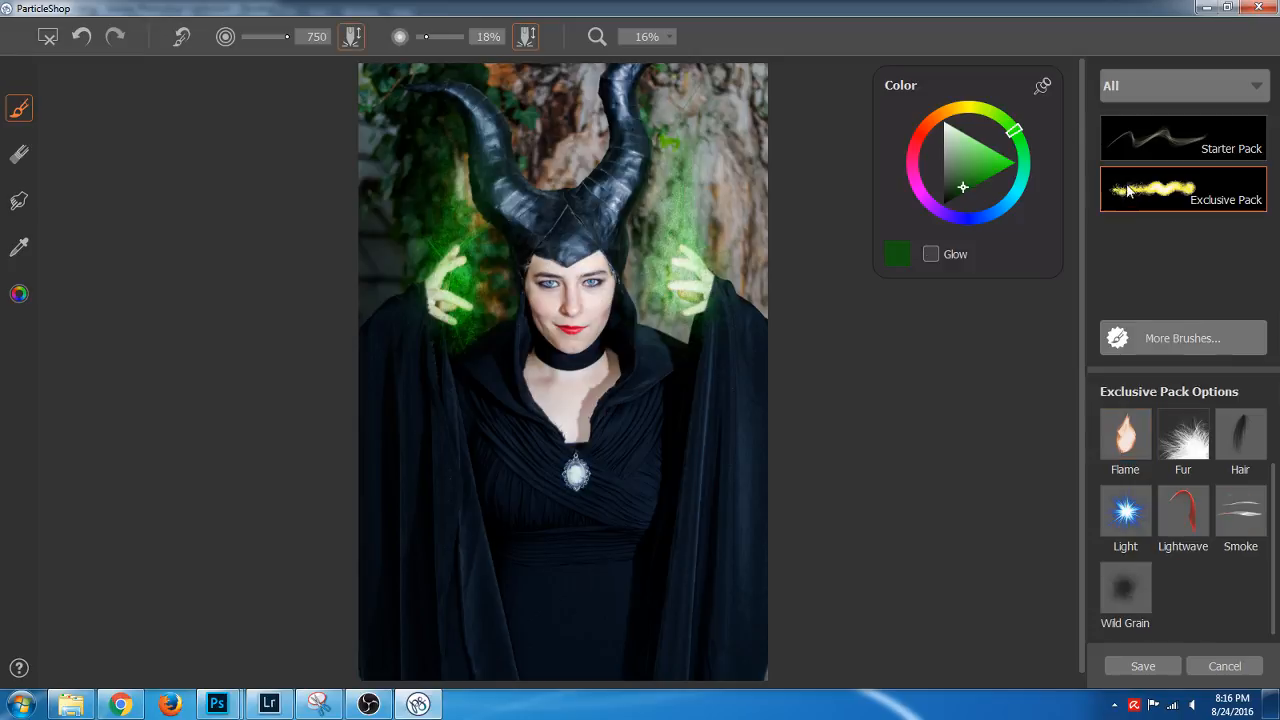
pyautogui.scroll(2, 1190, 547)
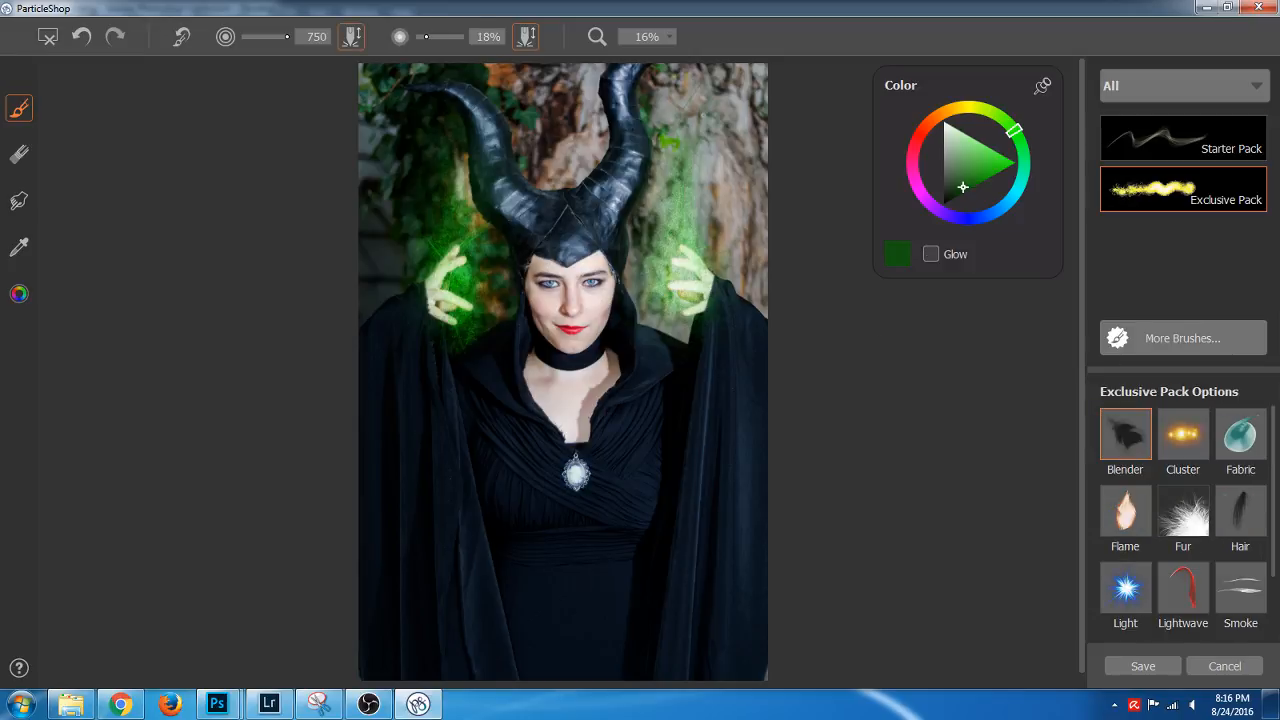
pyautogui.hotkey('ctrl', 'z')
pyautogui.click(277, 40)
pyautogui.click(280, 40)
pyautogui.moveTo(690, 295); pyautogui.dragTo(670, 245)
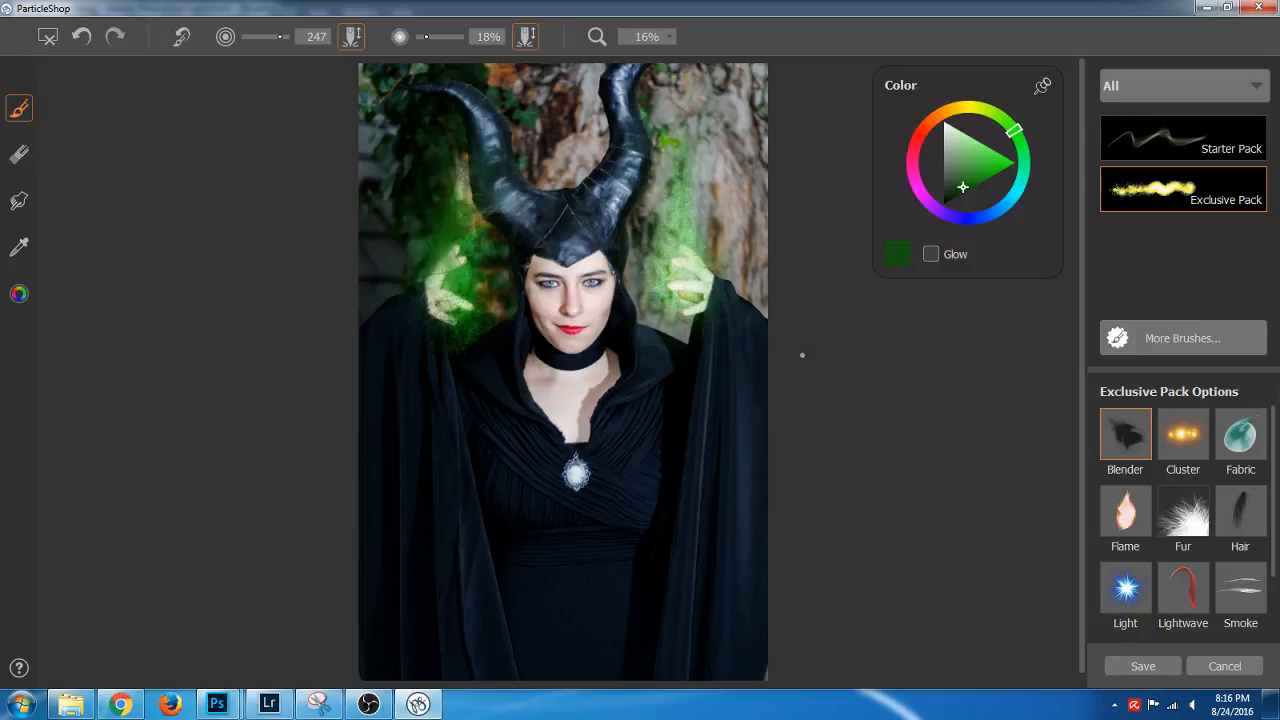
# Save the ParticleShop edit with the brushstrokes merged with the source content
pyautogui.click(1144, 667)
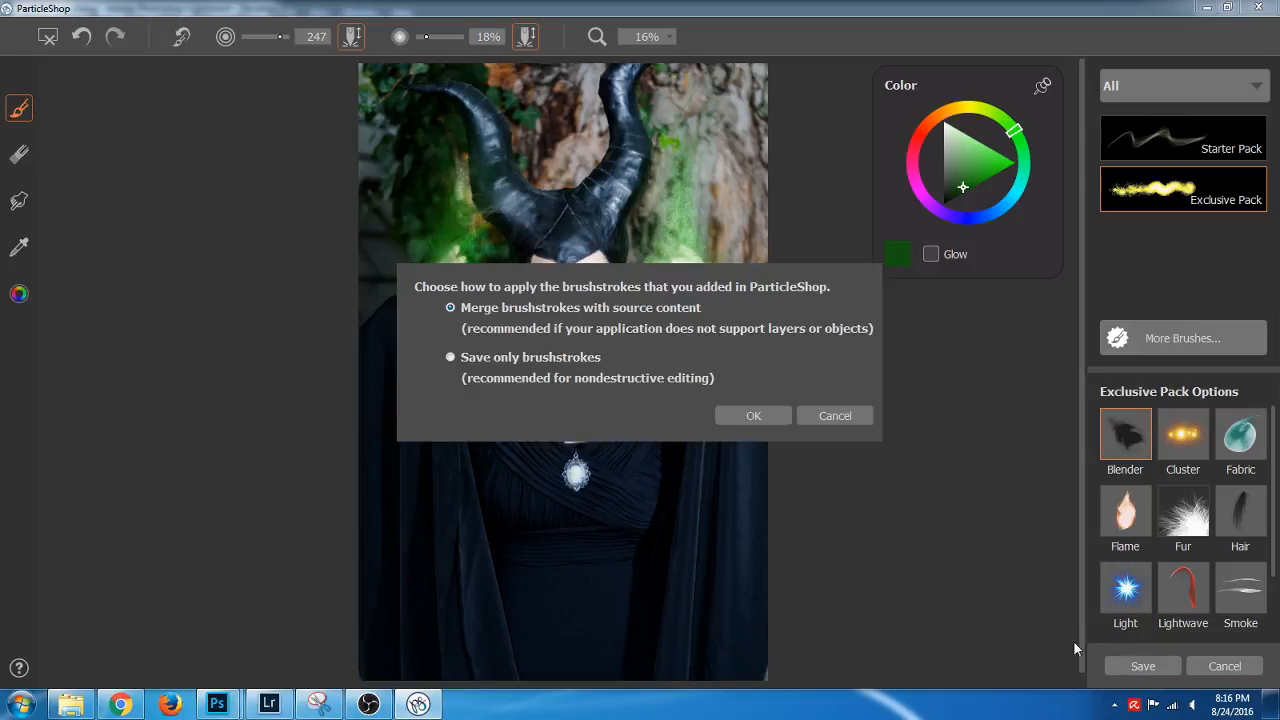
pyautogui.click(753, 416)
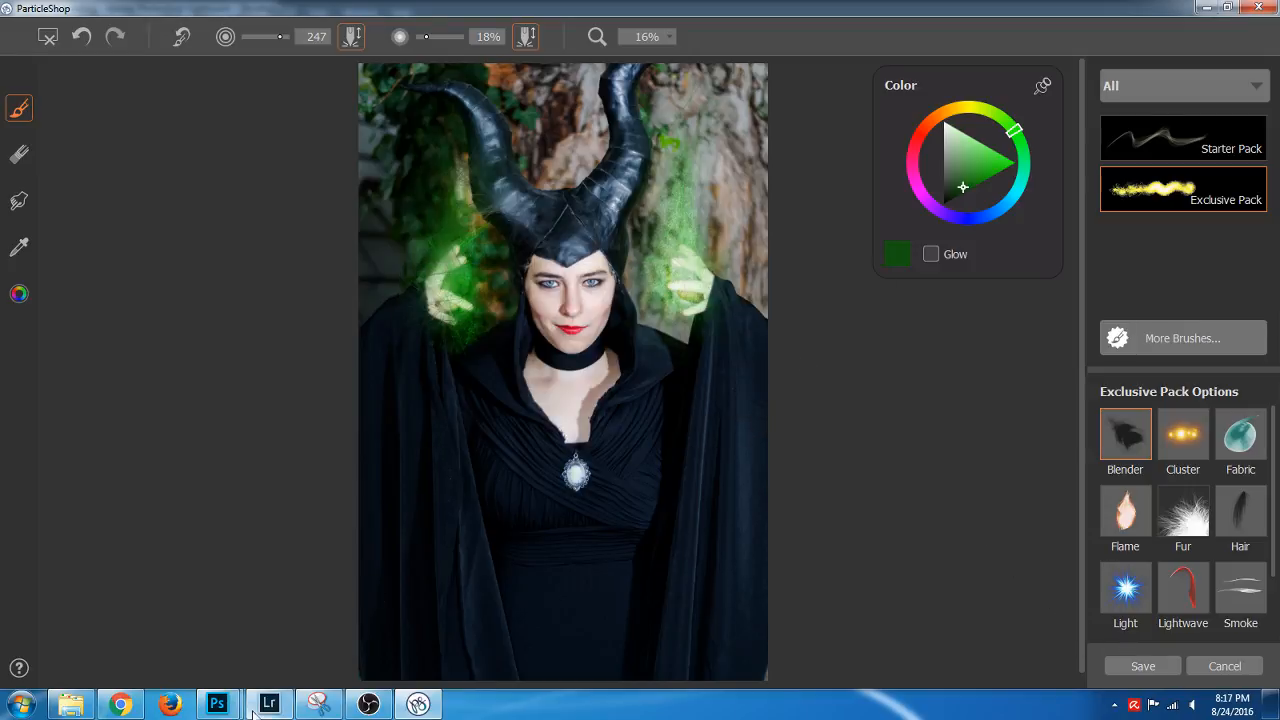
# Switch to Photoshop to check whether DSC_9725-Edit.tif has finished saving, and go back to Lightroom
pyautogui.moveTo(228, 712)
pyautogui.click(155, 640)
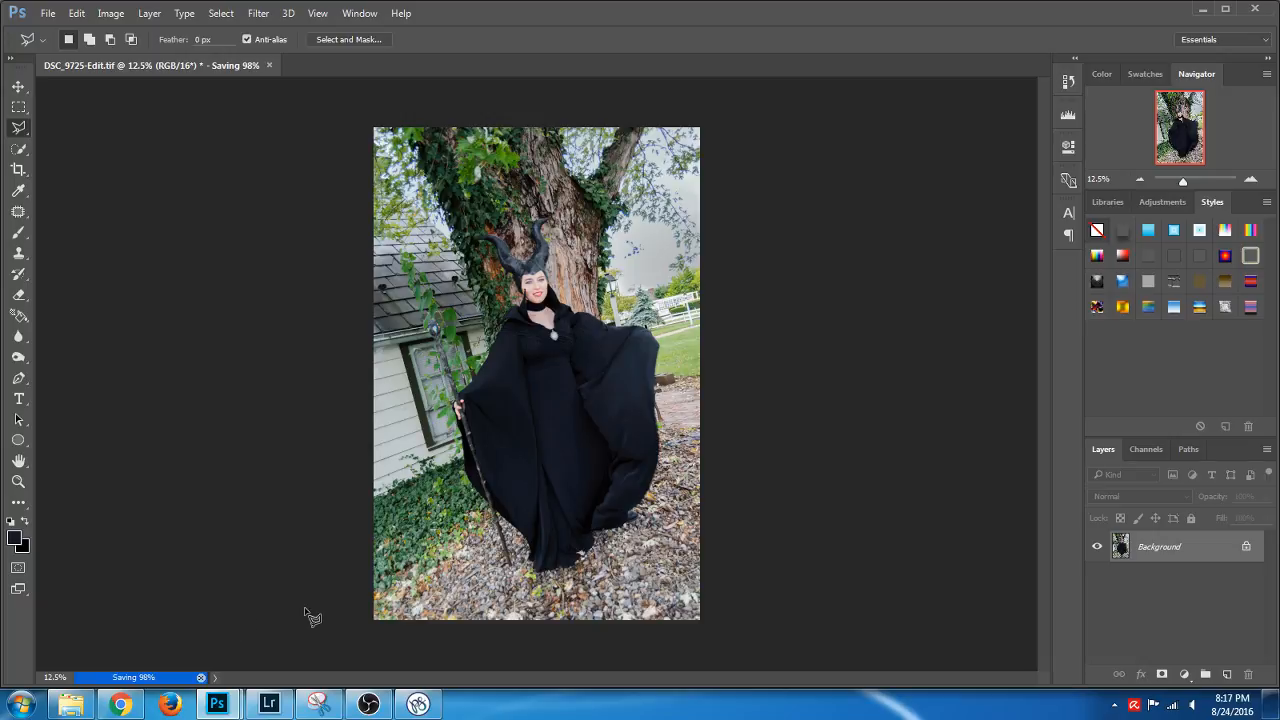
pyautogui.moveTo(224, 688)
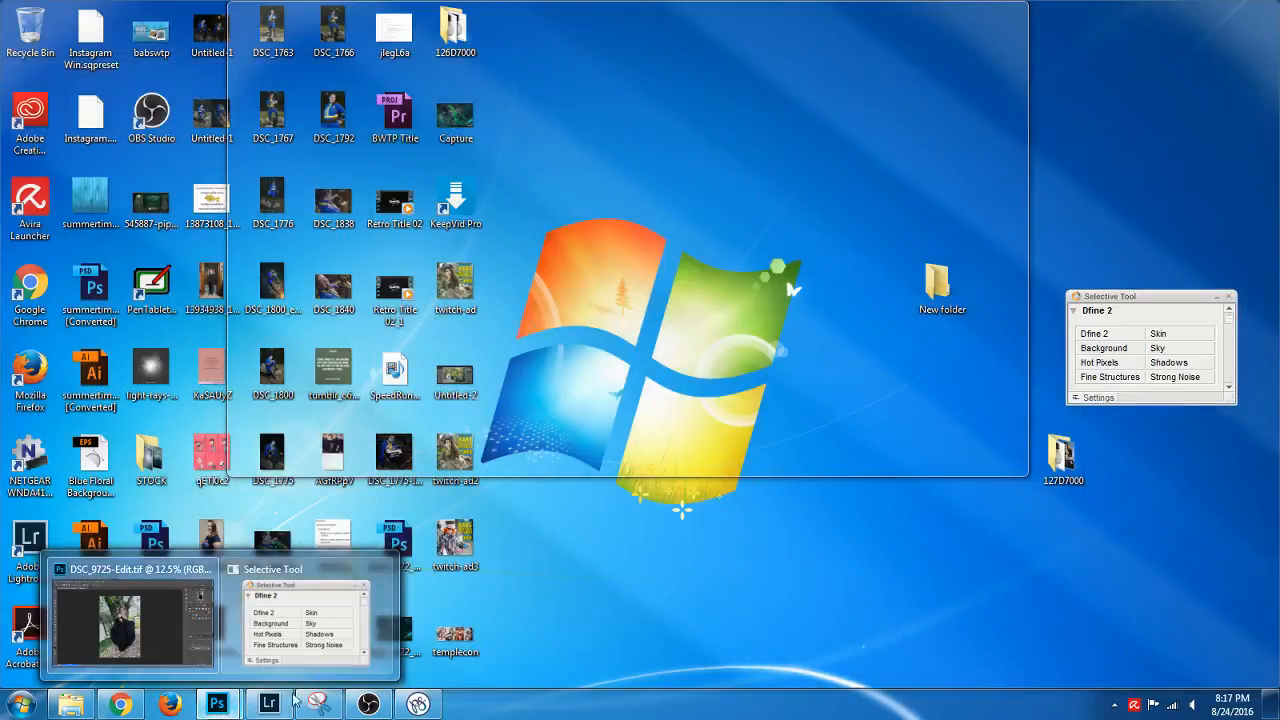
pyautogui.click(269, 702)
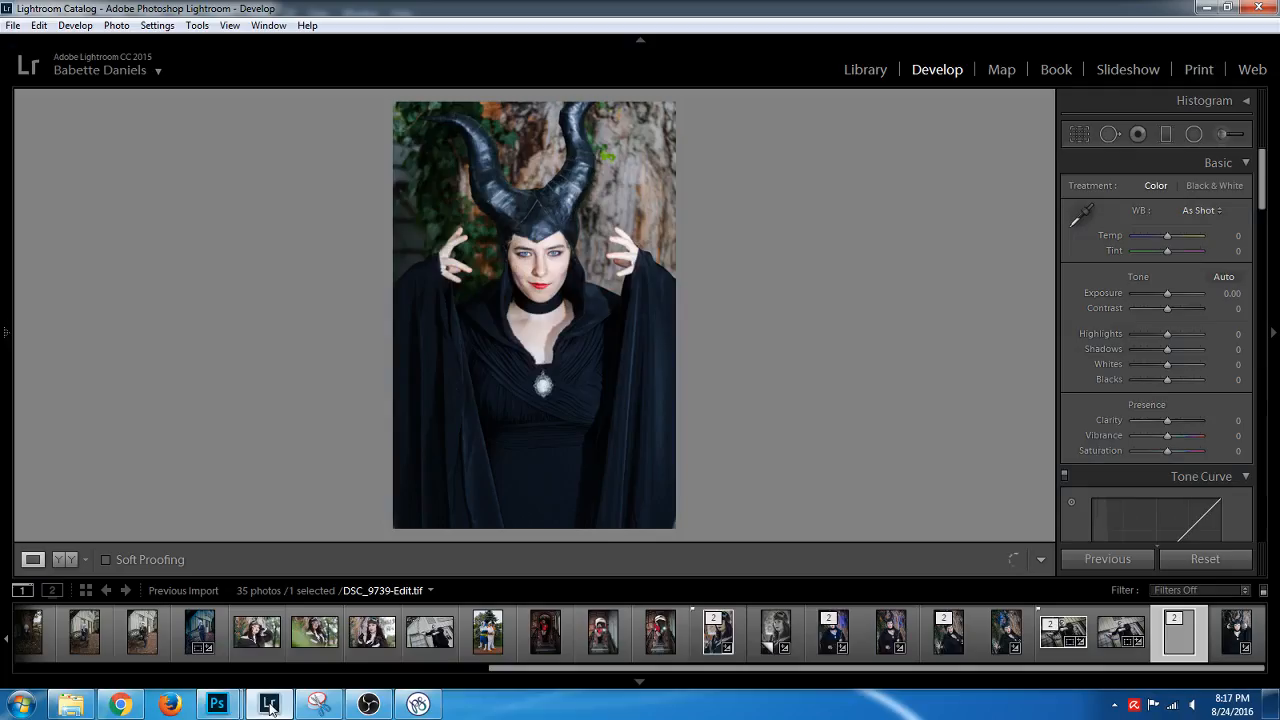
# Compare the two stacked DSC_9739 versions in Lightroom to check for the ParticleShop edit, and check the ParticleShop window
pyautogui.click(1237, 640)
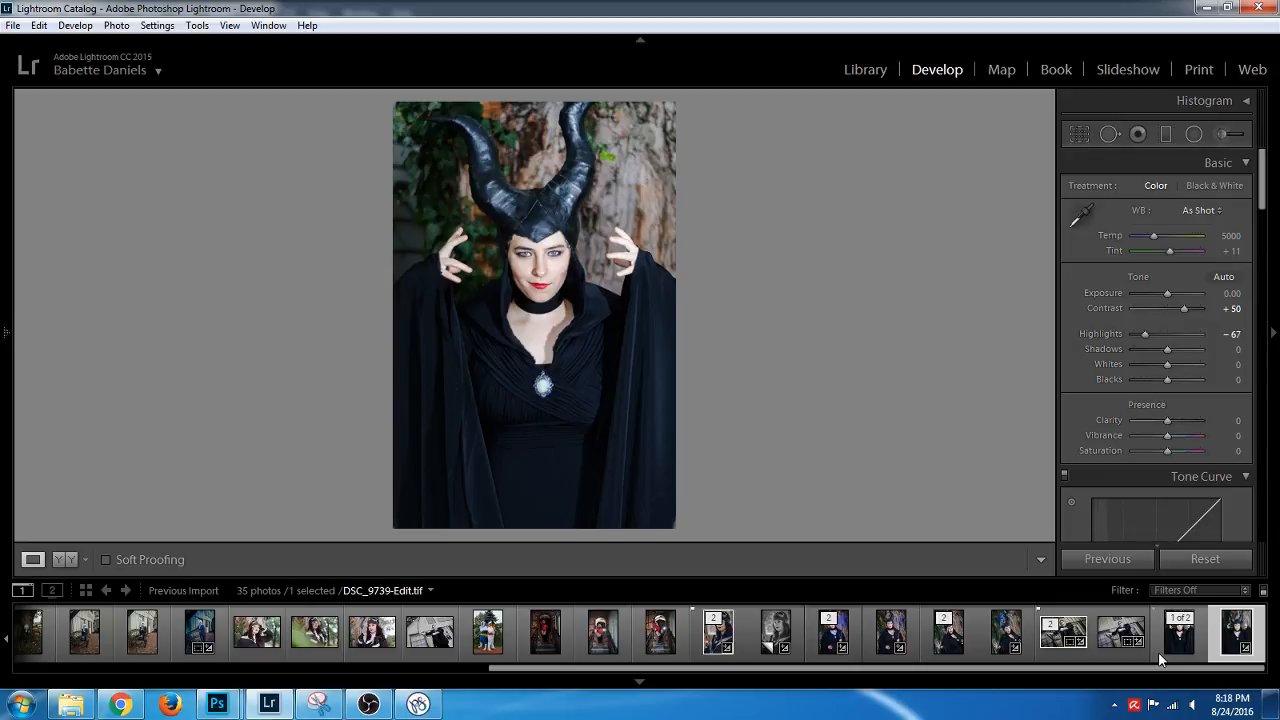
pyautogui.click(1180, 652)
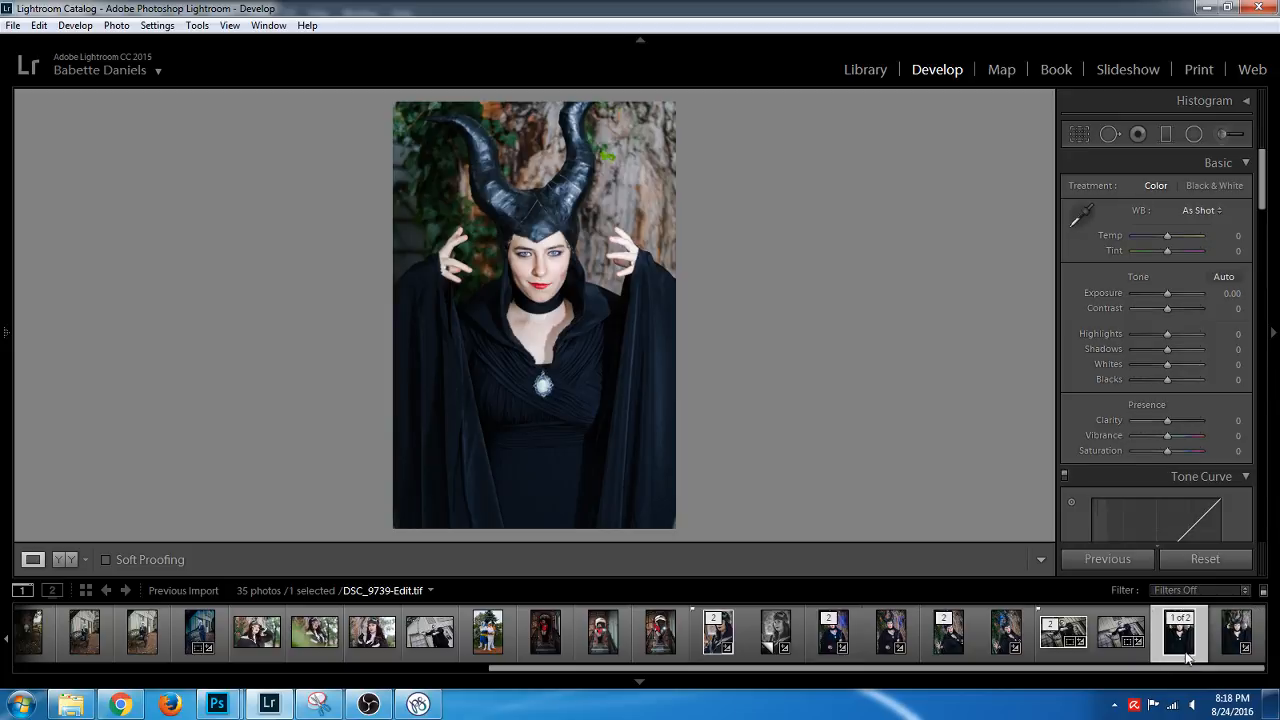
pyautogui.moveTo(425, 703)
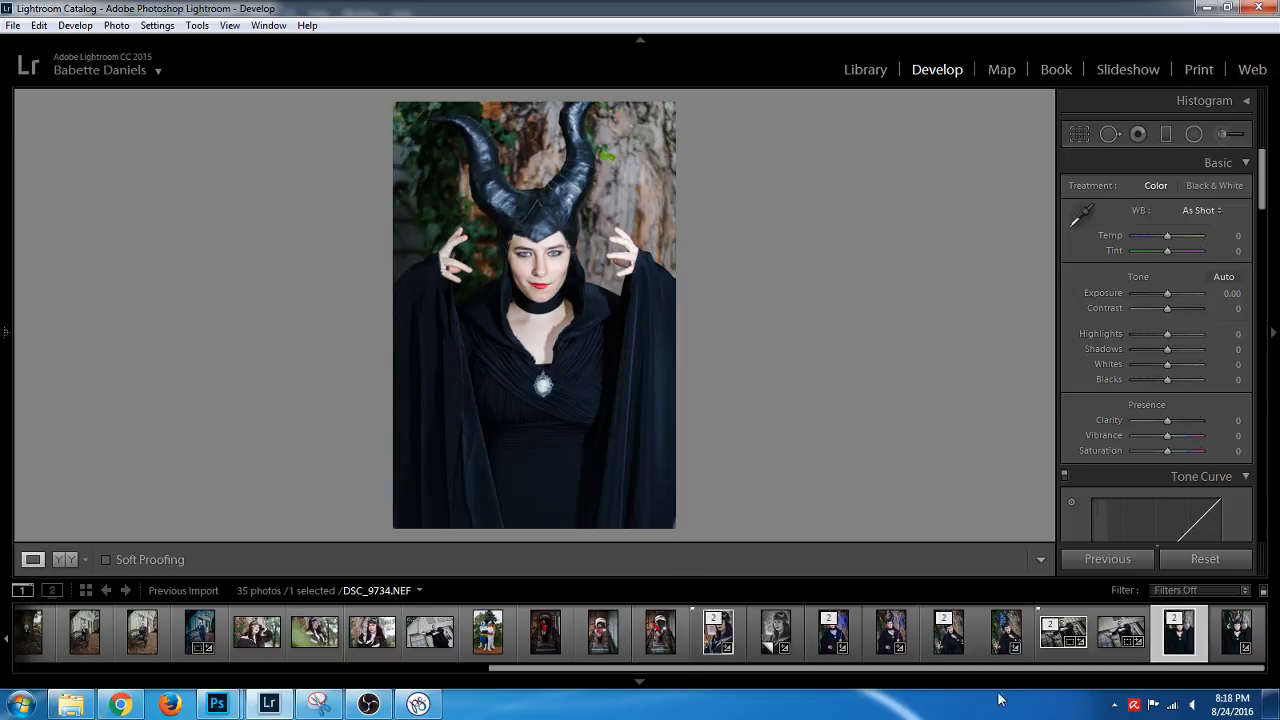
pyautogui.click(432, 710)
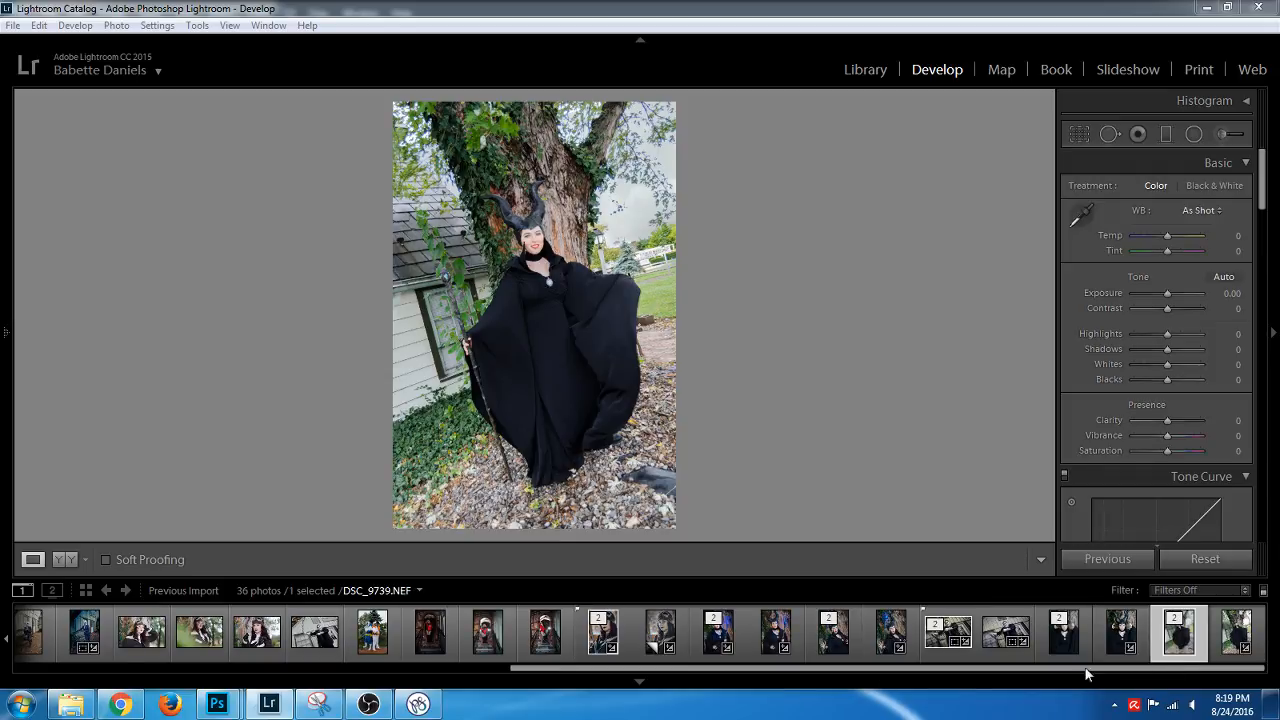
# Compare the two stacked DSC_9725 versions in Lightroom to check whether the Photoshop edit has come back
pyautogui.click(1207, 646)
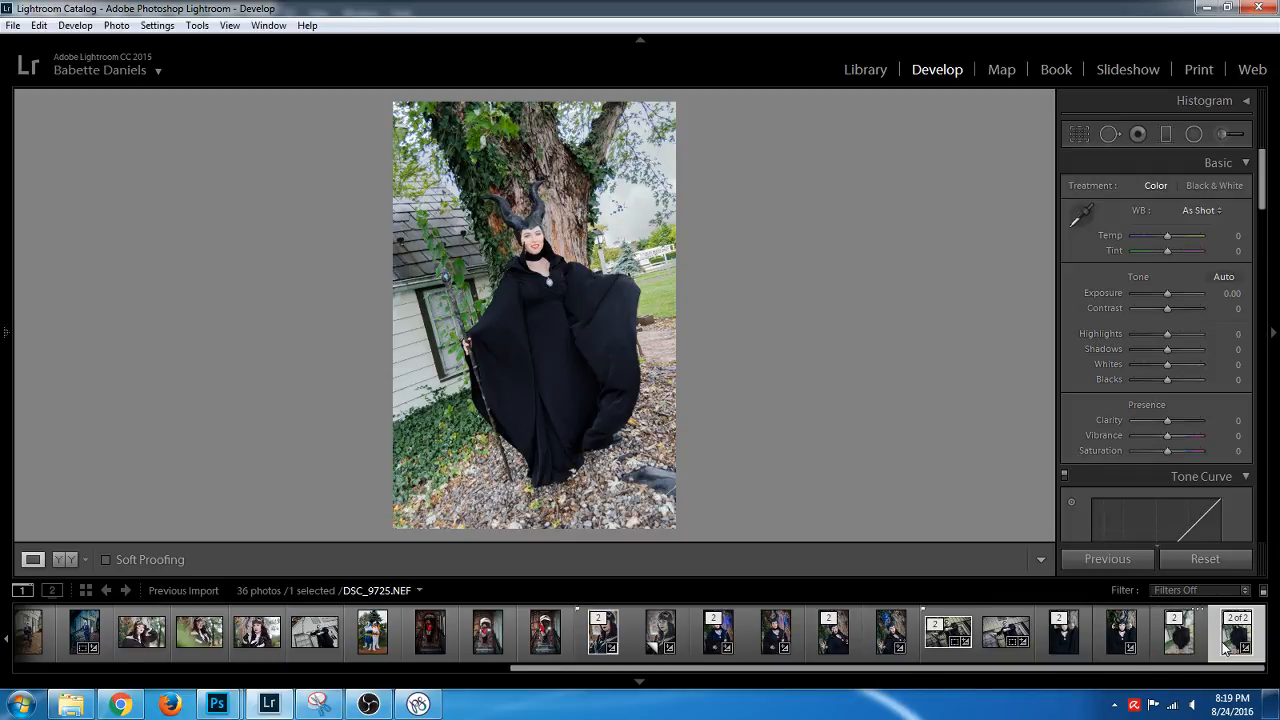
pyautogui.click(1202, 650)
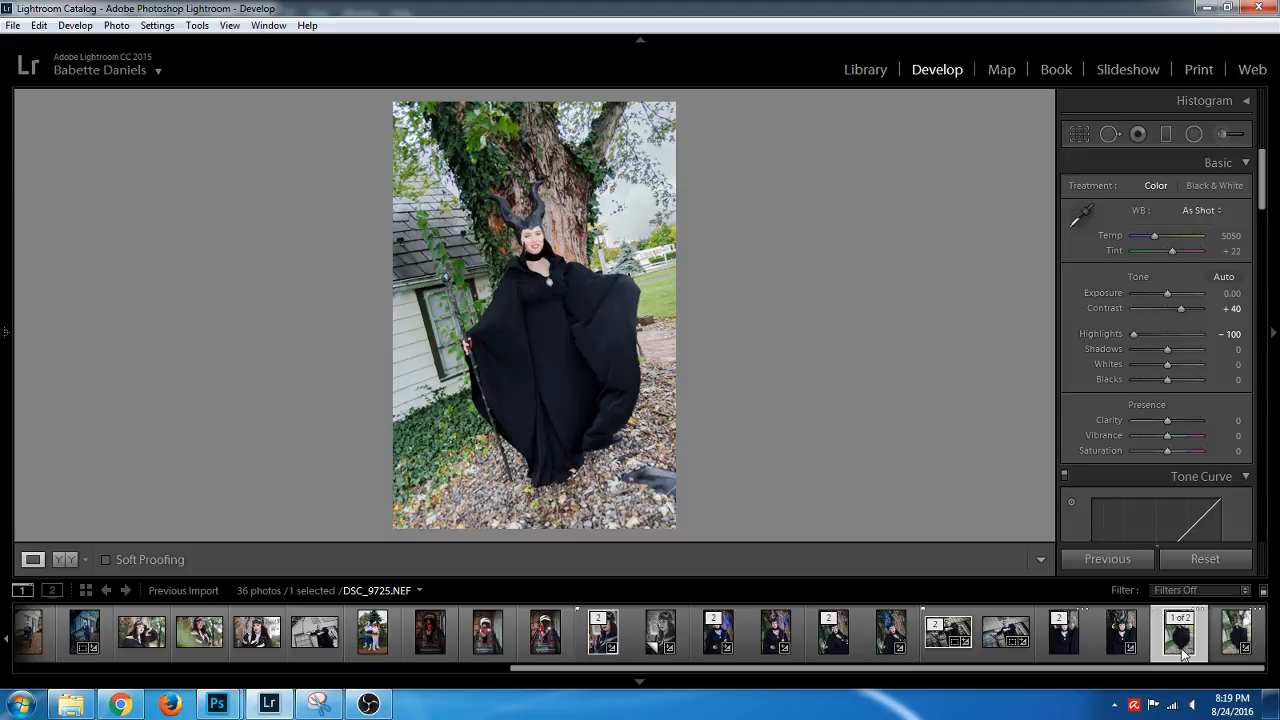
pyautogui.click(1215, 645)
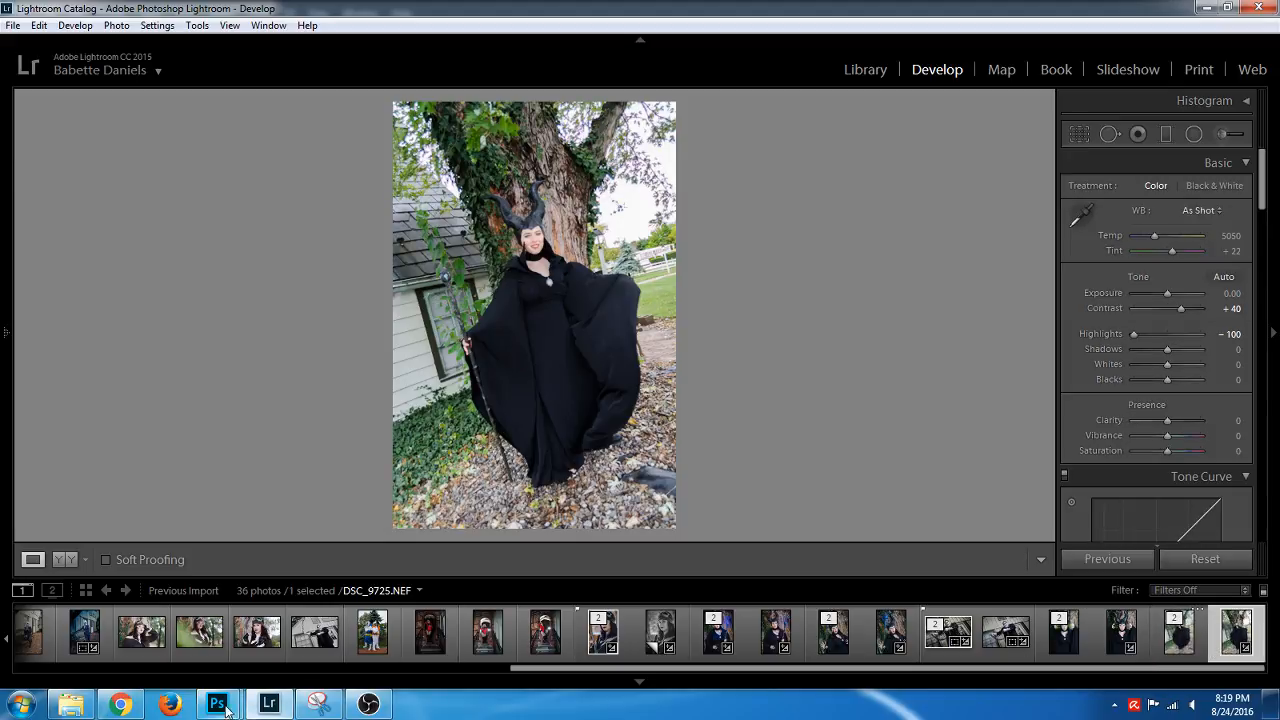
# Switch to Photoshop, choose the Move tool, and save DSC_9725-Edit.tif
pyautogui.moveTo(222, 708)
pyautogui.click(190, 655)
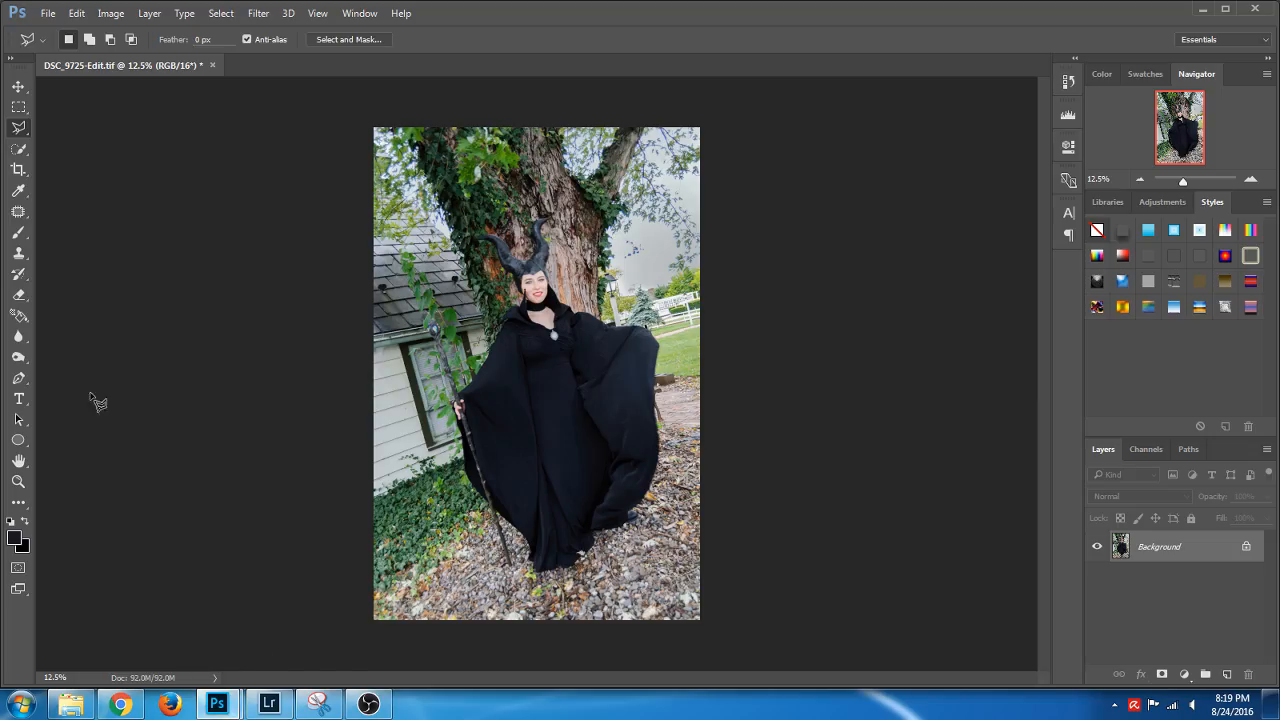
pyautogui.click(17, 90)
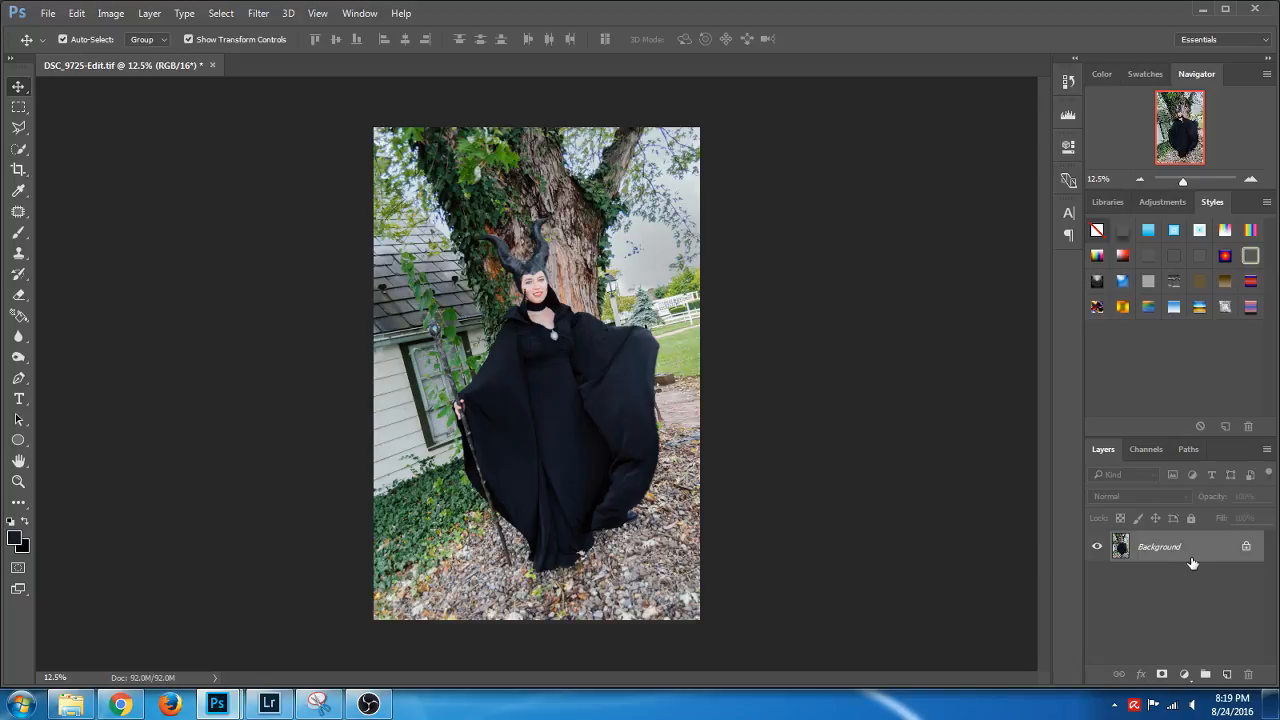
pyautogui.hotkey('ctrl', 's')
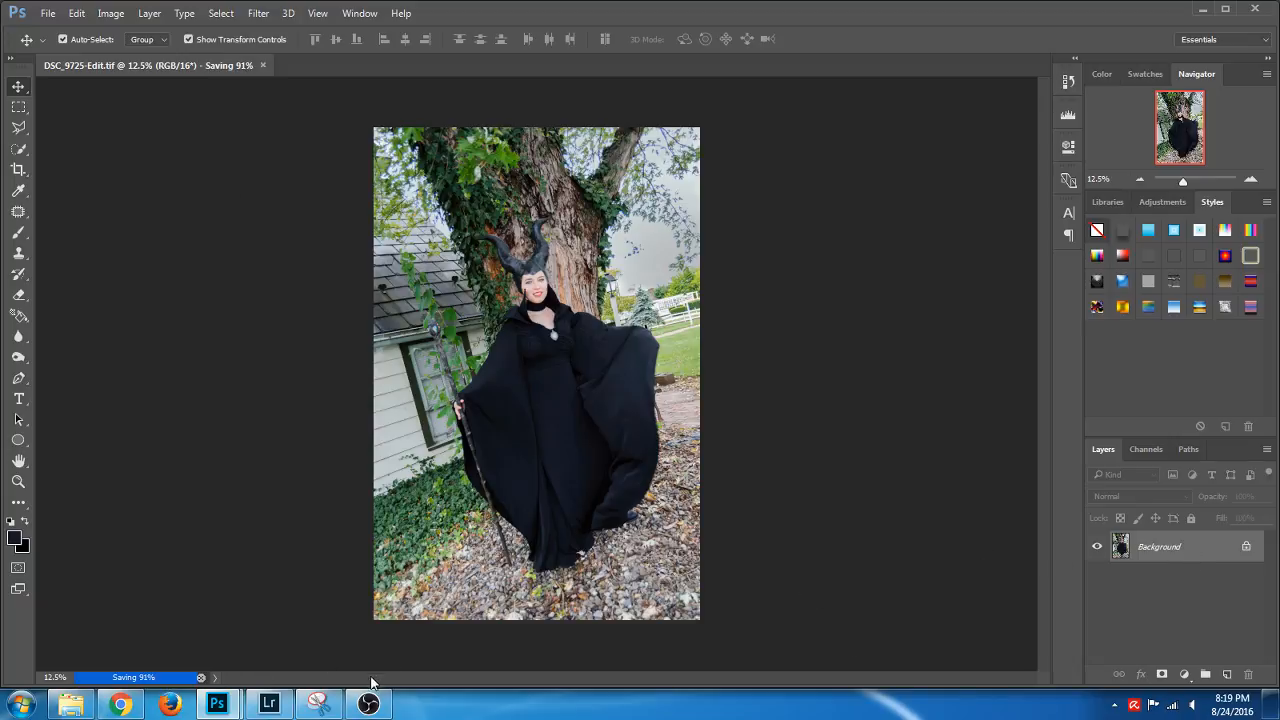
# Switch back to Lightroom, open DSC_9739-Edit.tif in Develop, and hide the filmstrip
pyautogui.click(269, 704)
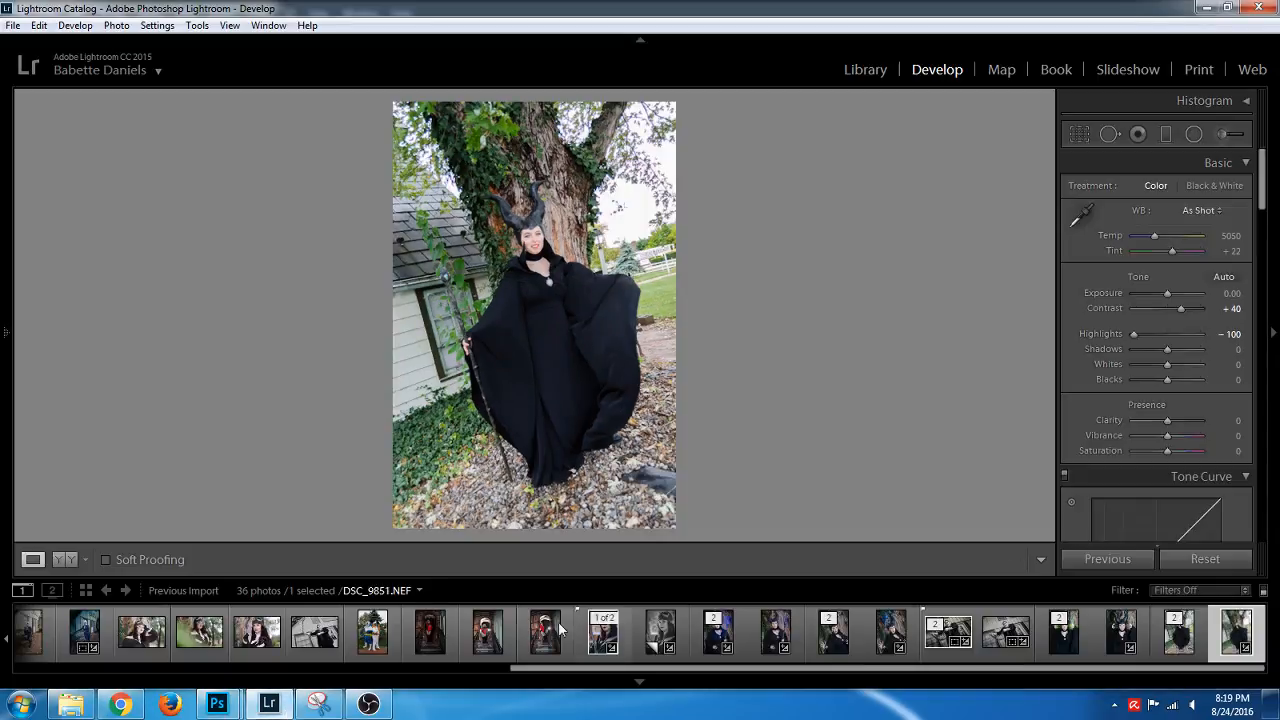
pyautogui.click(1188, 636)
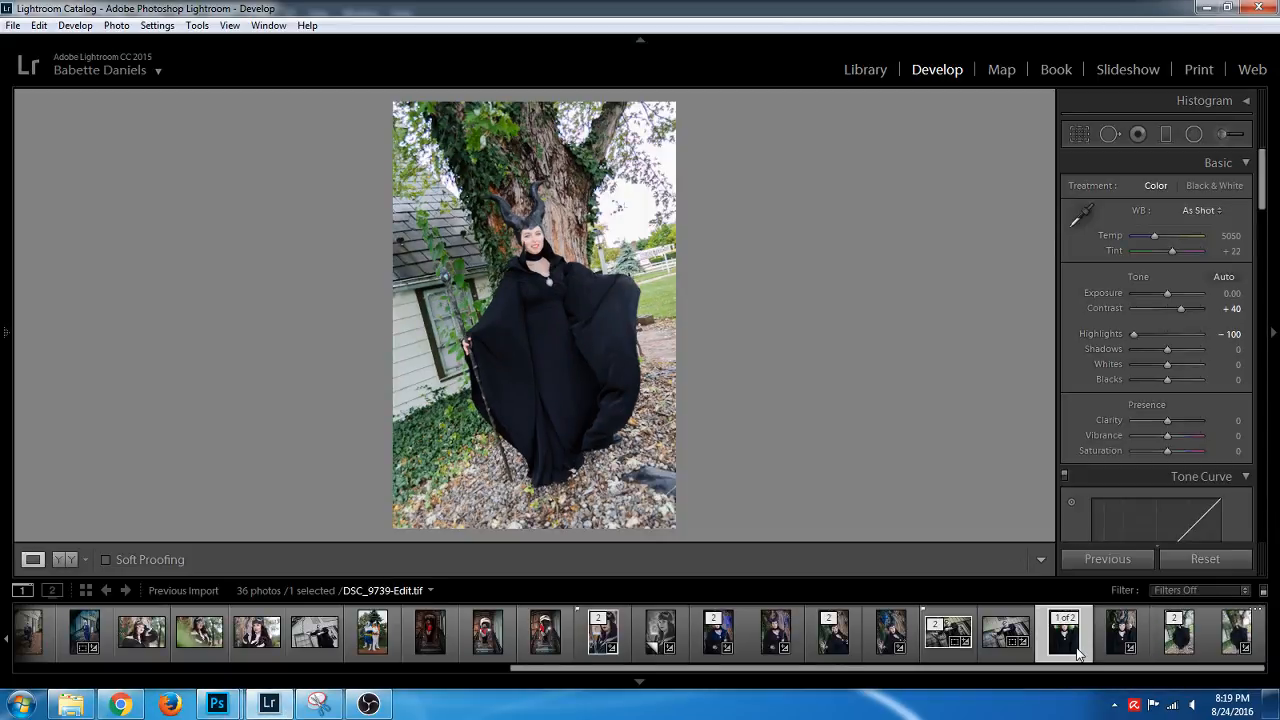
pyautogui.click(688, 681)
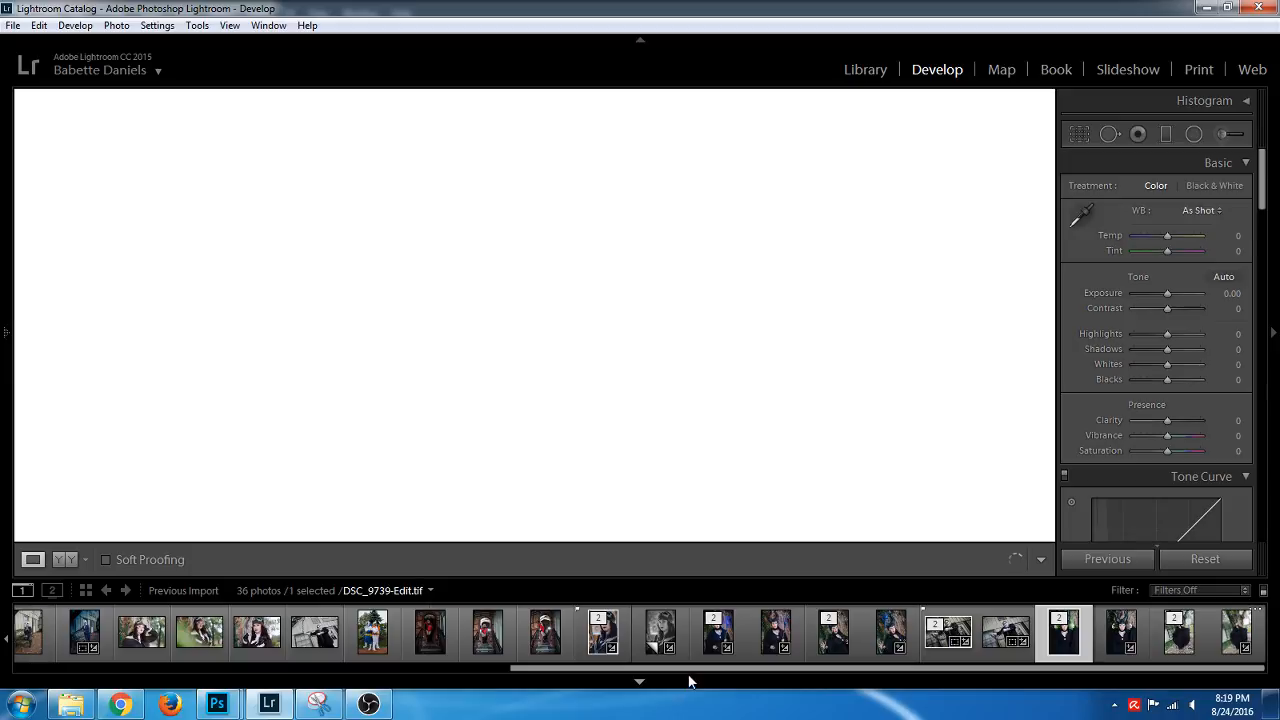
# Paint an Adjustment Brush mask over the green magic streak rising above the raised hand on the image's right side
pyautogui.click(1217, 134)
pyautogui.click(1196, 133)
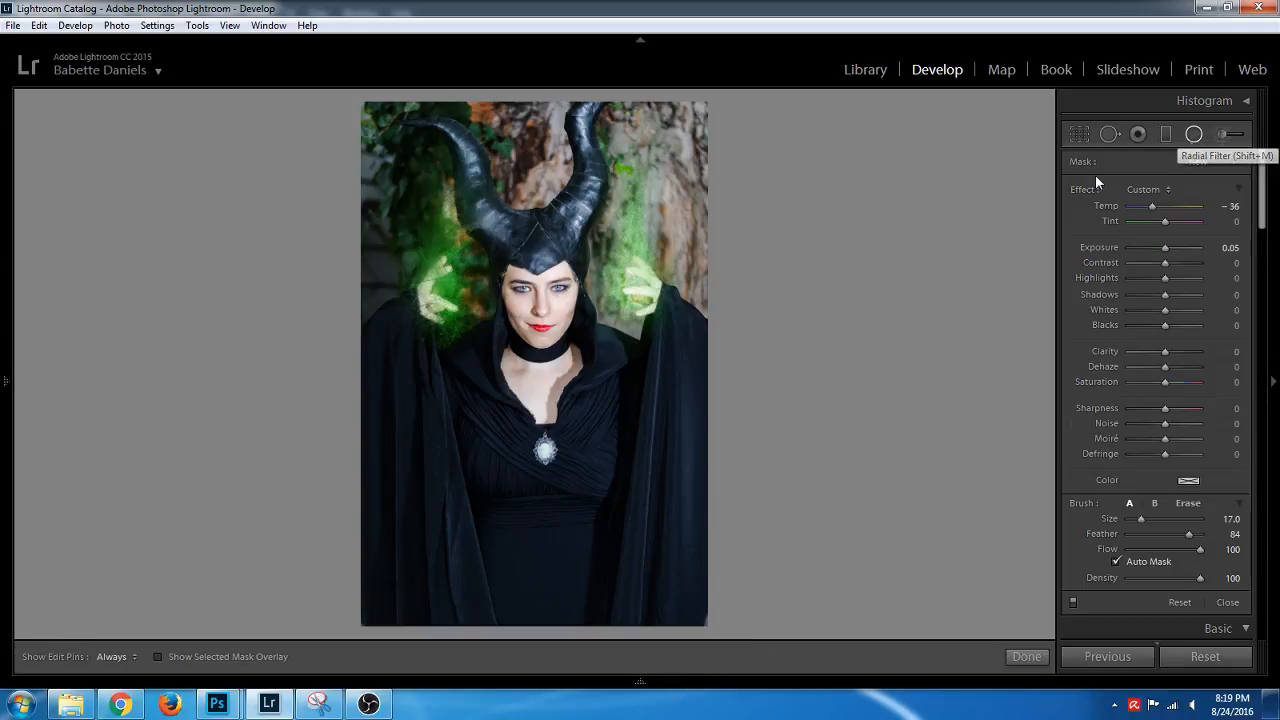
pyautogui.click(1222, 134)
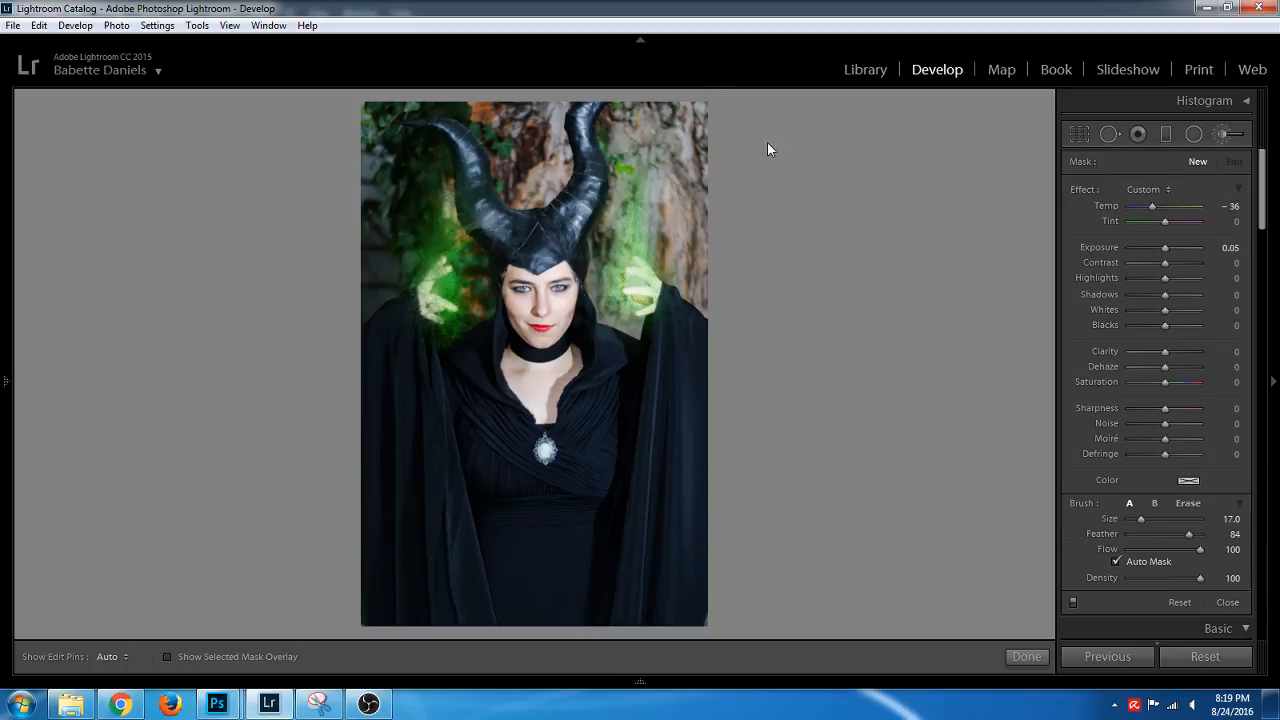
pyautogui.press('h')
pyautogui.press('h')
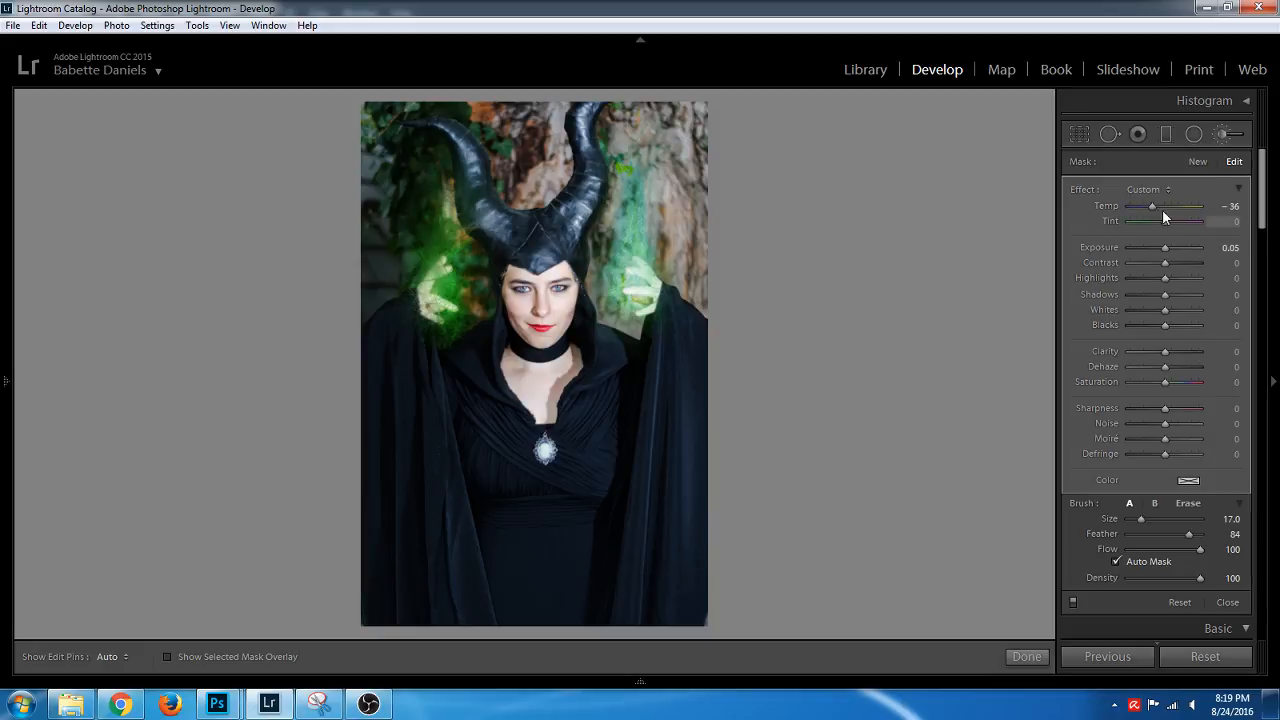
# Set the green streak mask to Temp 0, Shadows 100, Clarity 75, Dehaze 47 and Noise 100
pyautogui.moveTo(1154, 207); pyautogui.dragTo(1160, 208)
pyautogui.click(1180, 366)
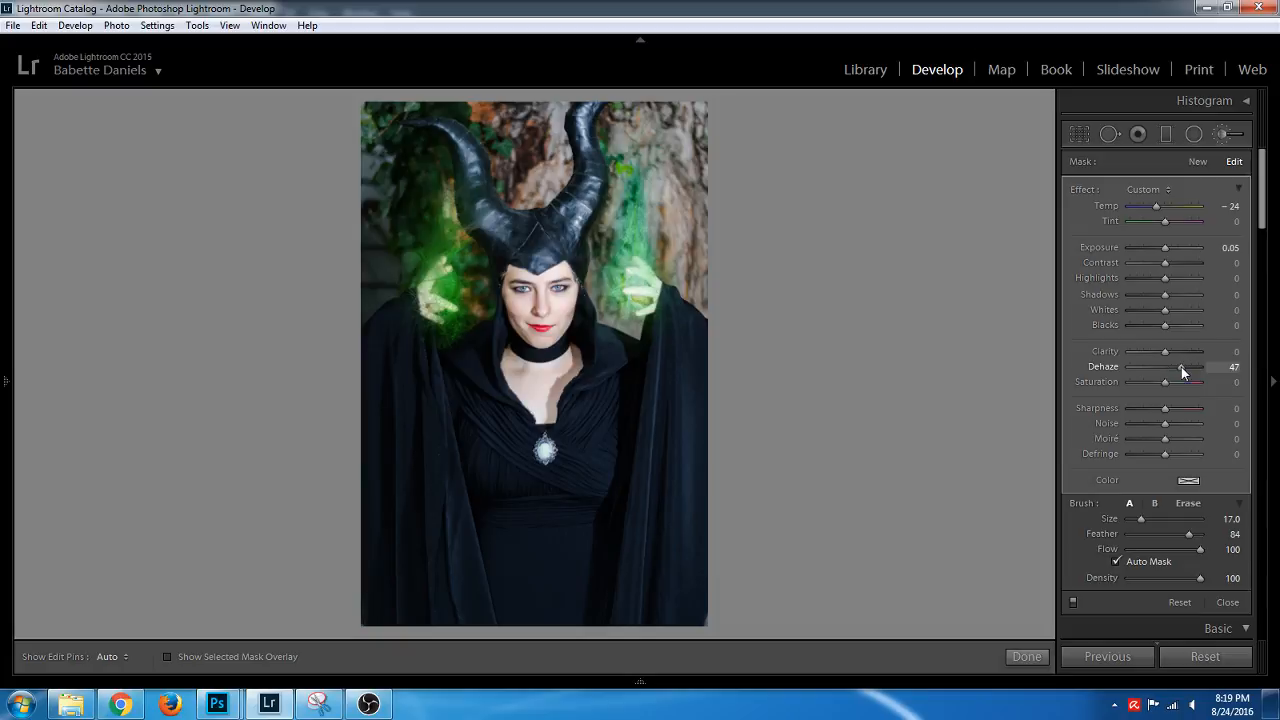
pyautogui.click(1189, 296)
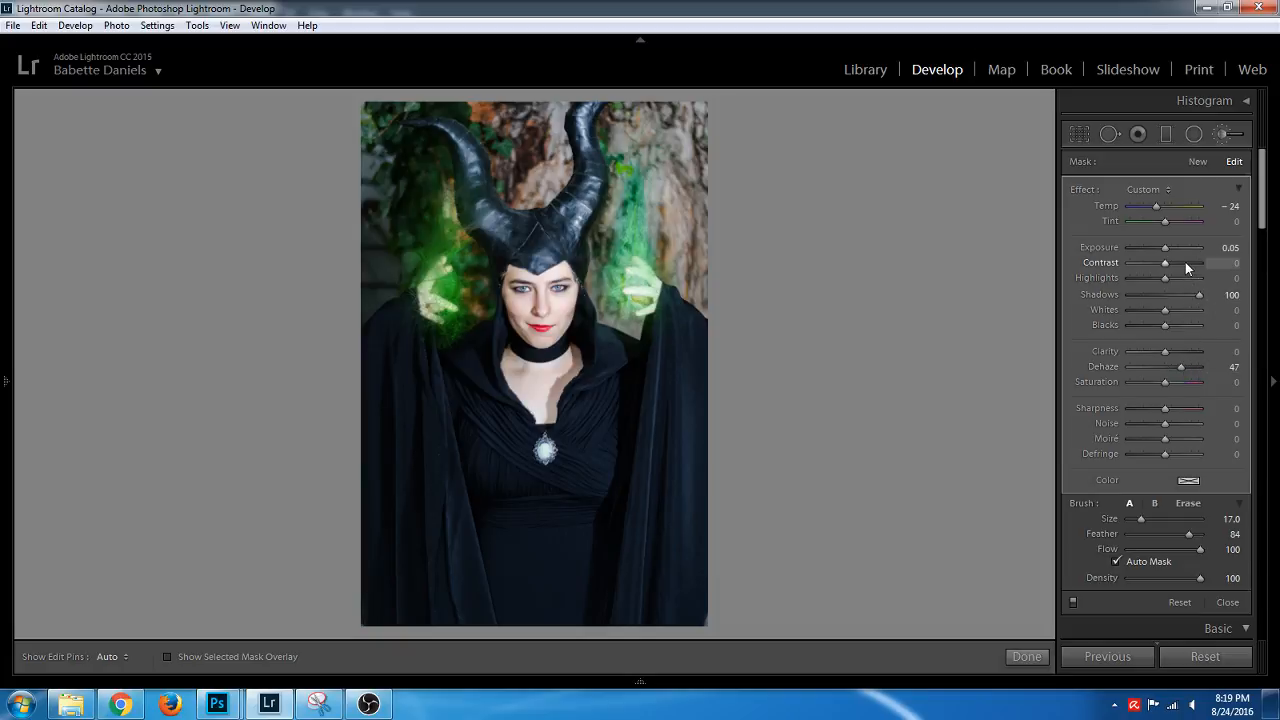
pyautogui.click(1230, 206)
pyautogui.write('0')
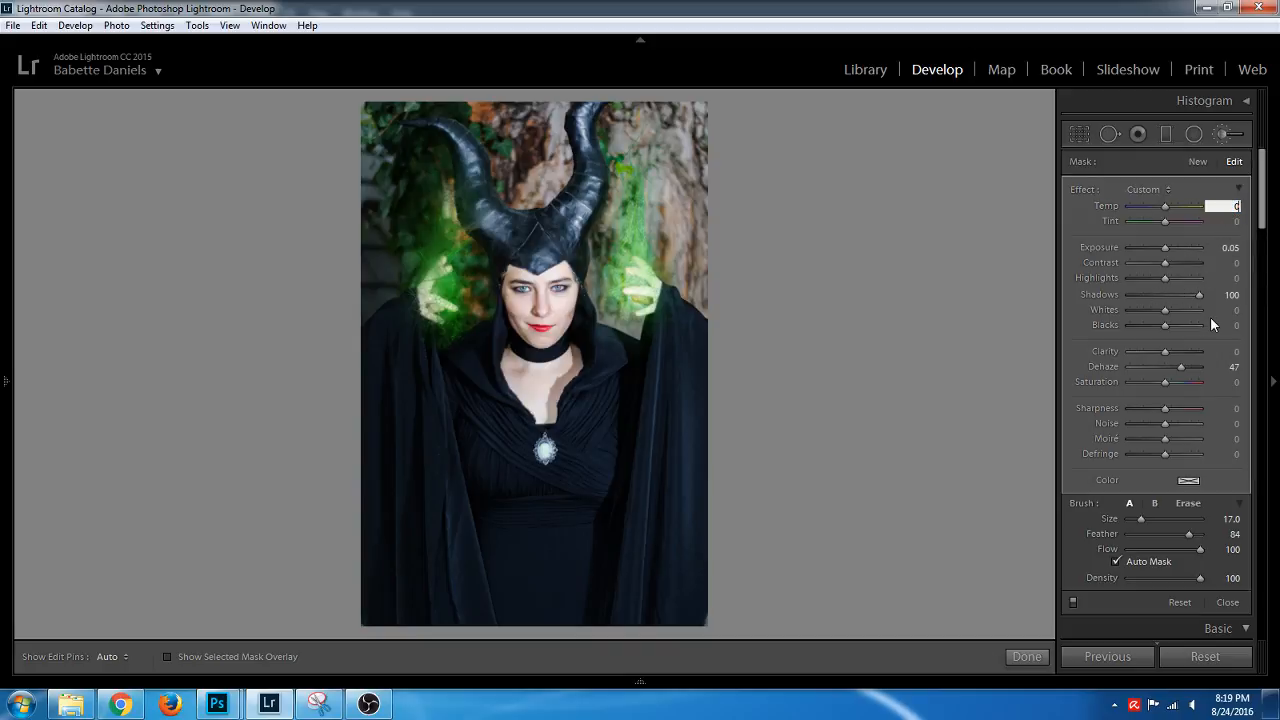
pyautogui.click(1190, 352)
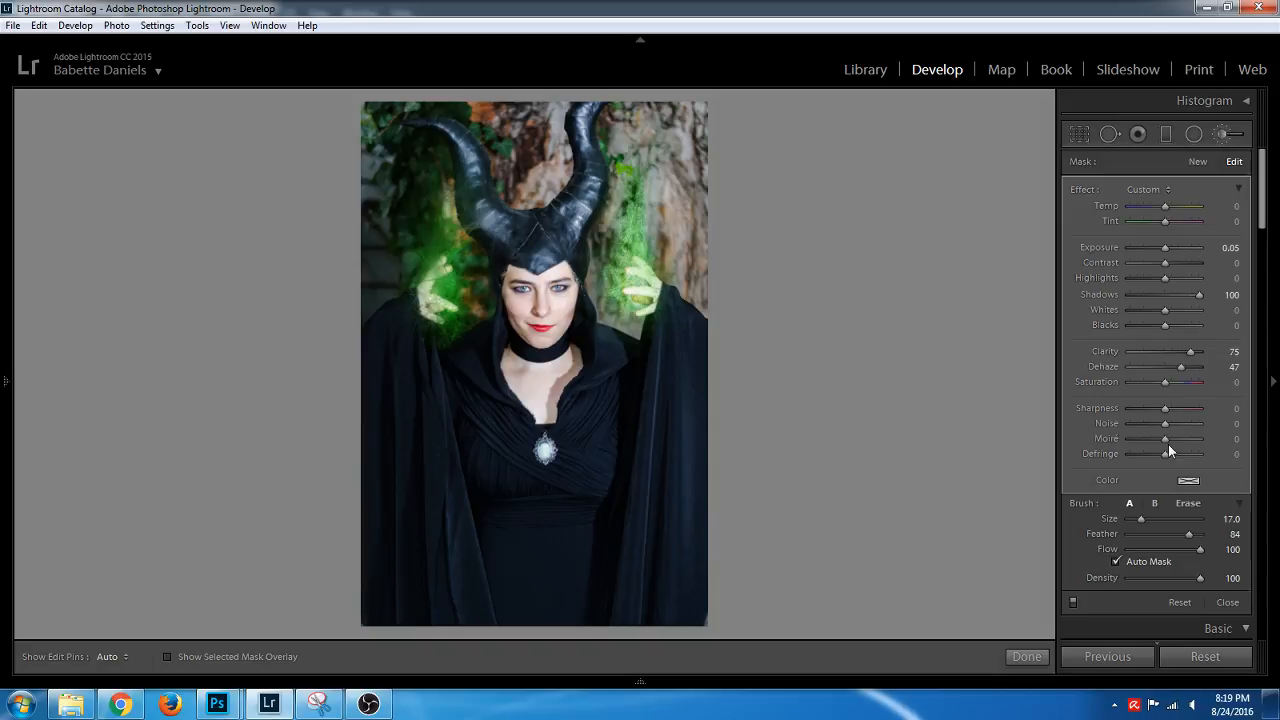
pyautogui.click(1192, 424)
pyautogui.moveTo(1192, 426); pyautogui.dragTo(1204, 425)
# Reselect the green streak mask at close zoom and fine-tune its Dehaze and Contrast
pyautogui.click(1224, 134)
pyautogui.press('z')
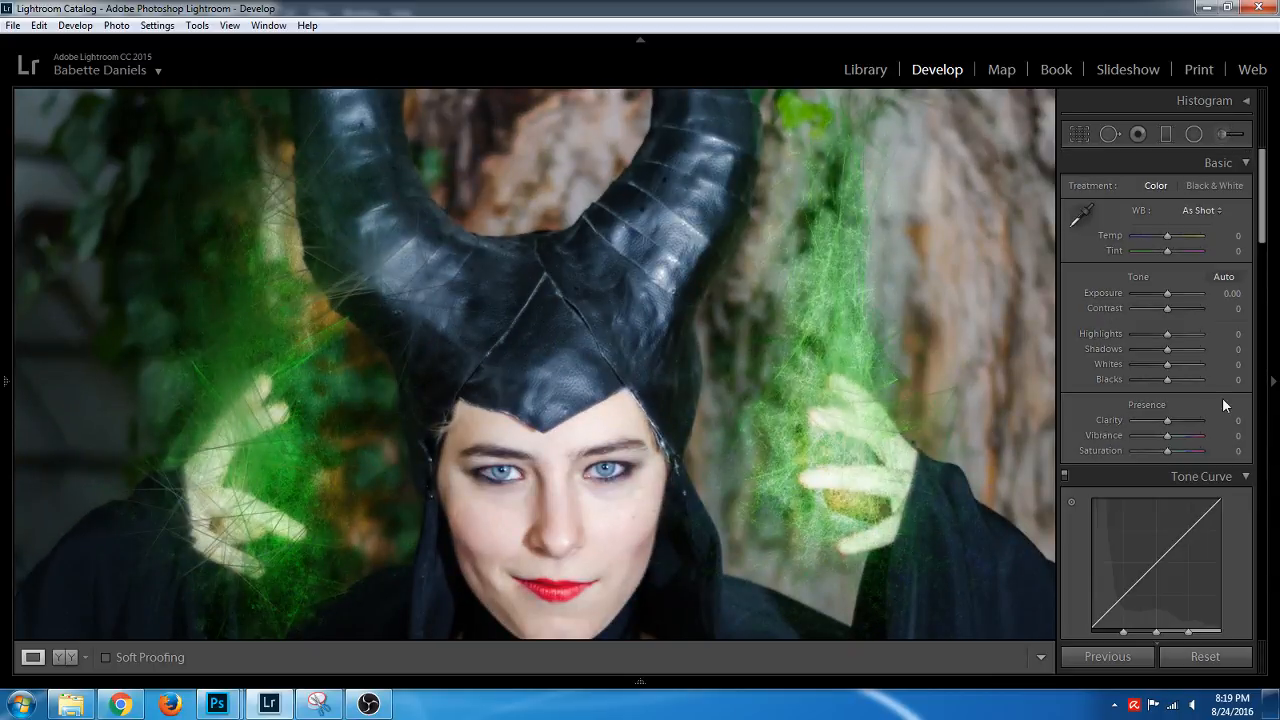
pyautogui.click(1222, 134)
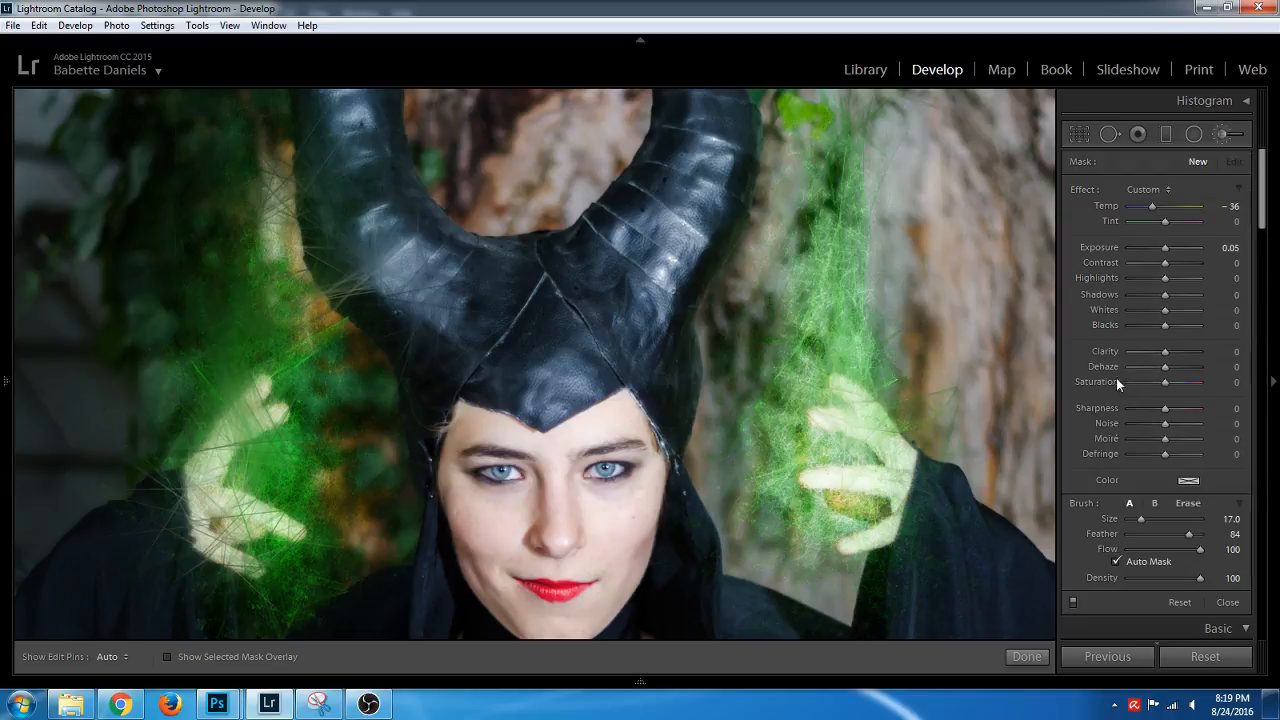
pyautogui.click(803, 101)
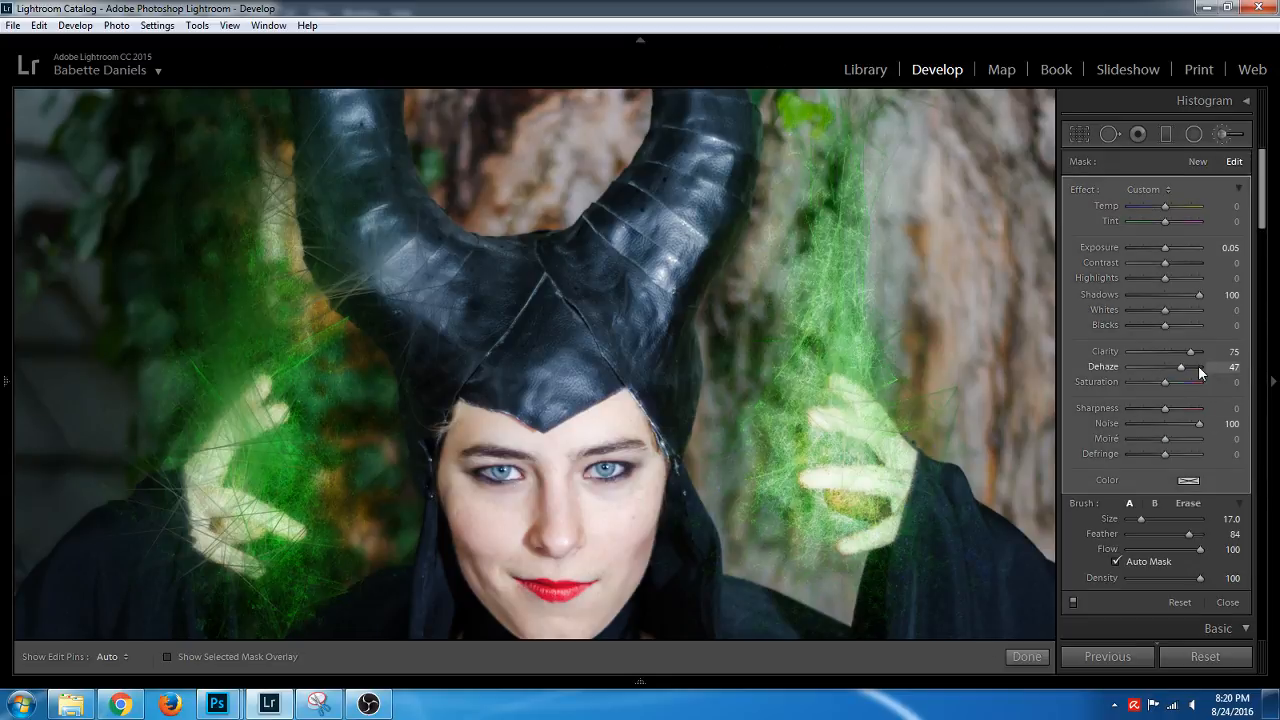
pyautogui.moveTo(1198, 365)
pyautogui.mouseDown()
pyautogui.moveTo(1160, 368)
pyautogui.moveTo(1182, 367)
pyautogui.mouseUp()
pyautogui.moveTo(1187, 266); pyautogui.dragTo(1180, 266)
# Start a new Adjustment Brush mask along the hood's edge beside the face and show the selected mask overlay
pyautogui.click(1198, 161)
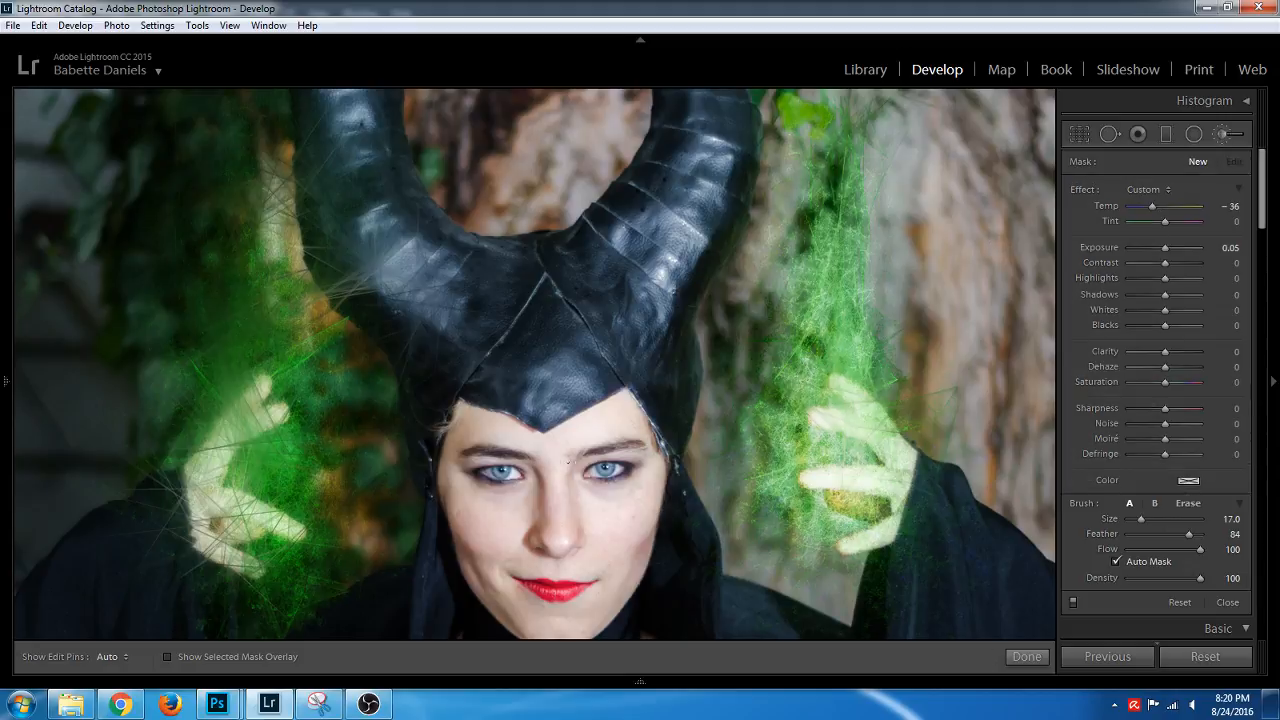
pyautogui.moveTo(577, 517); pyautogui.dragTo(818, 386)
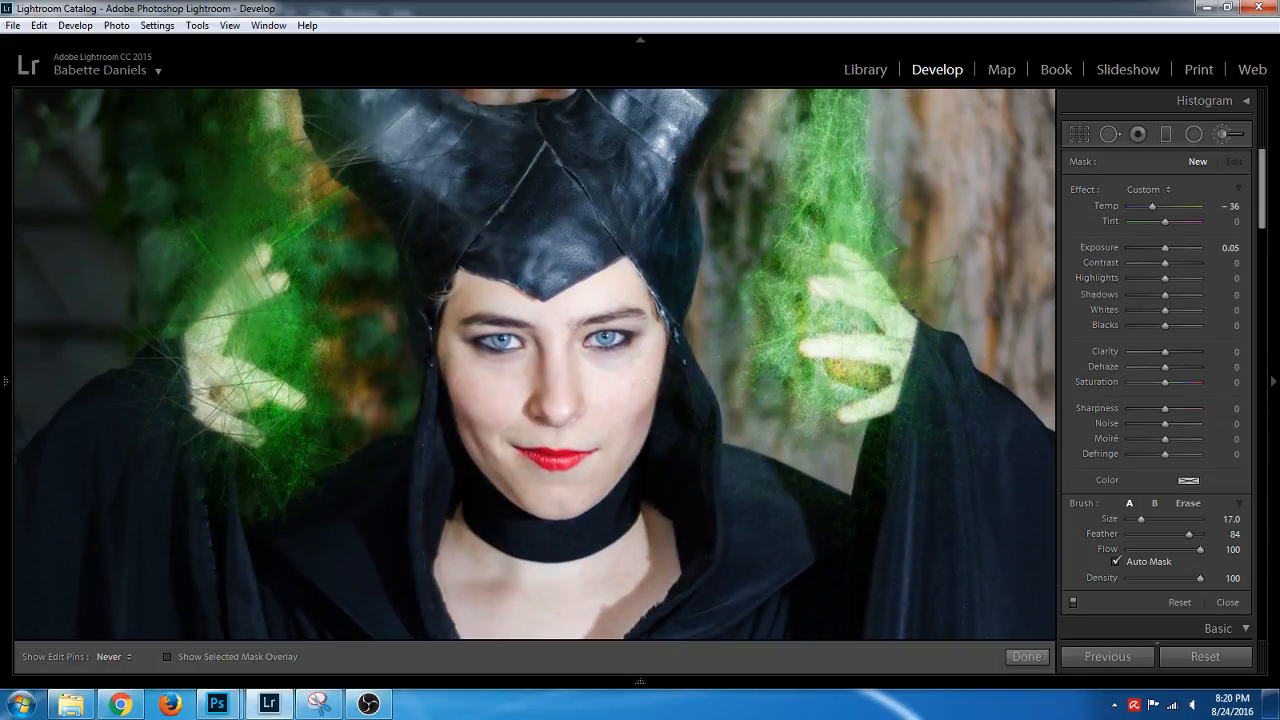
pyautogui.click(174, 569)
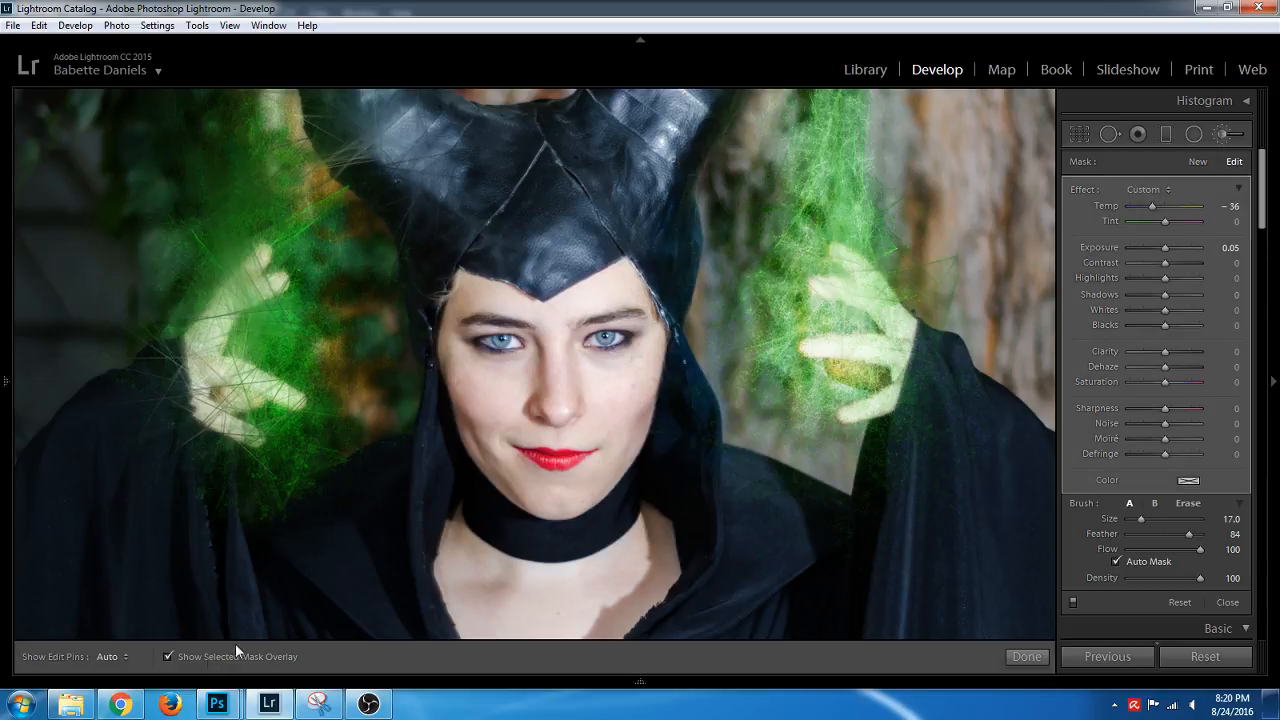
pyautogui.press('z')
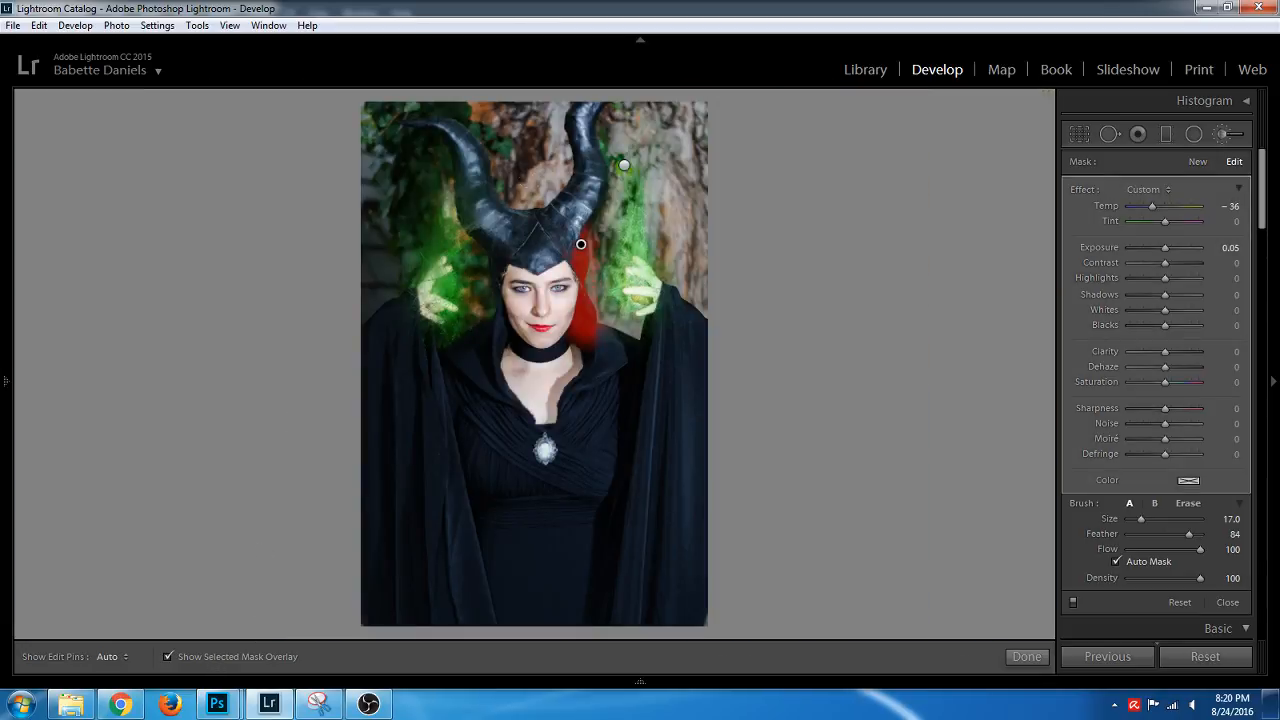
# Extend the mask along the outer edges of both horns with a size 8 brush
pyautogui.scroll(-3, 572, 200)
pyautogui.press('h')
pyautogui.moveTo(568, 206)
pyautogui.mouseDown()
pyautogui.moveTo(598, 162)
pyautogui.moveTo(585, 145)
pyautogui.moveTo(582, 163)
pyautogui.moveTo(592, 84)
pyautogui.mouseUp()
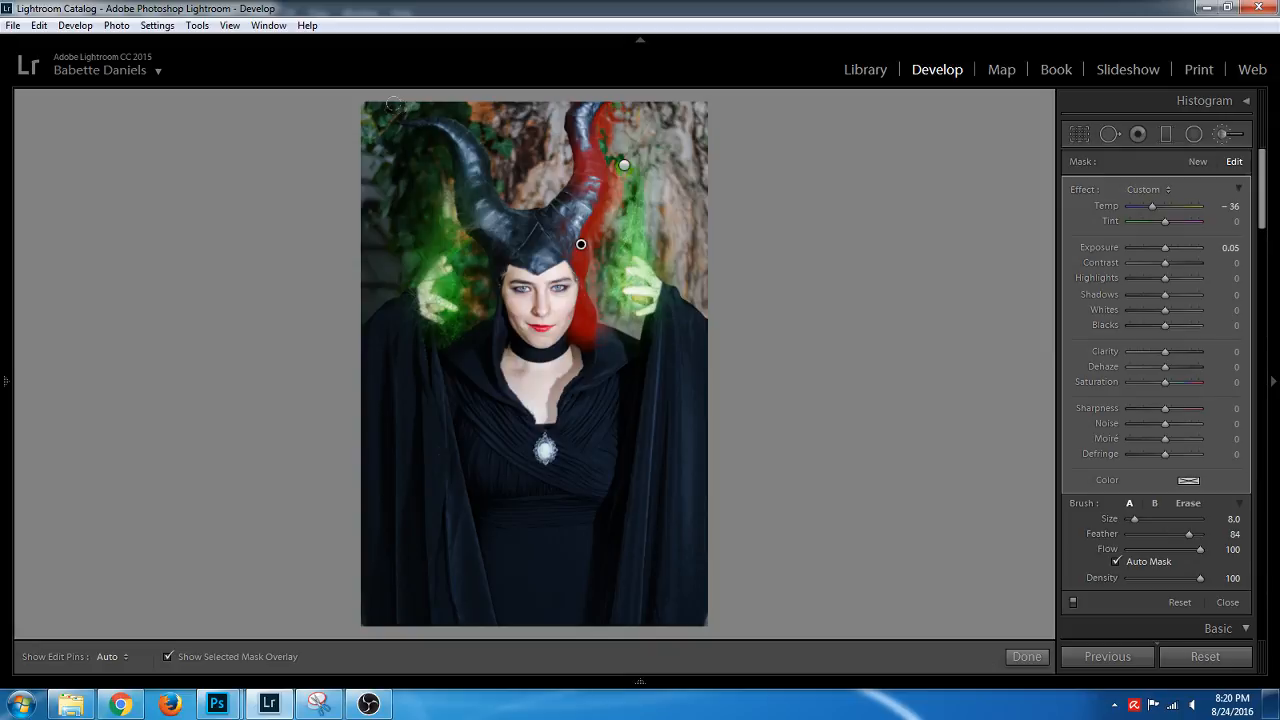
pyautogui.press('h')
pyautogui.moveTo(469, 225)
pyautogui.mouseDown()
pyautogui.moveTo(437, 199)
pyautogui.moveTo(450, 172)
pyautogui.moveTo(424, 131)
pyautogui.moveTo(382, 112)
pyautogui.mouseUp()
pyautogui.press('h')
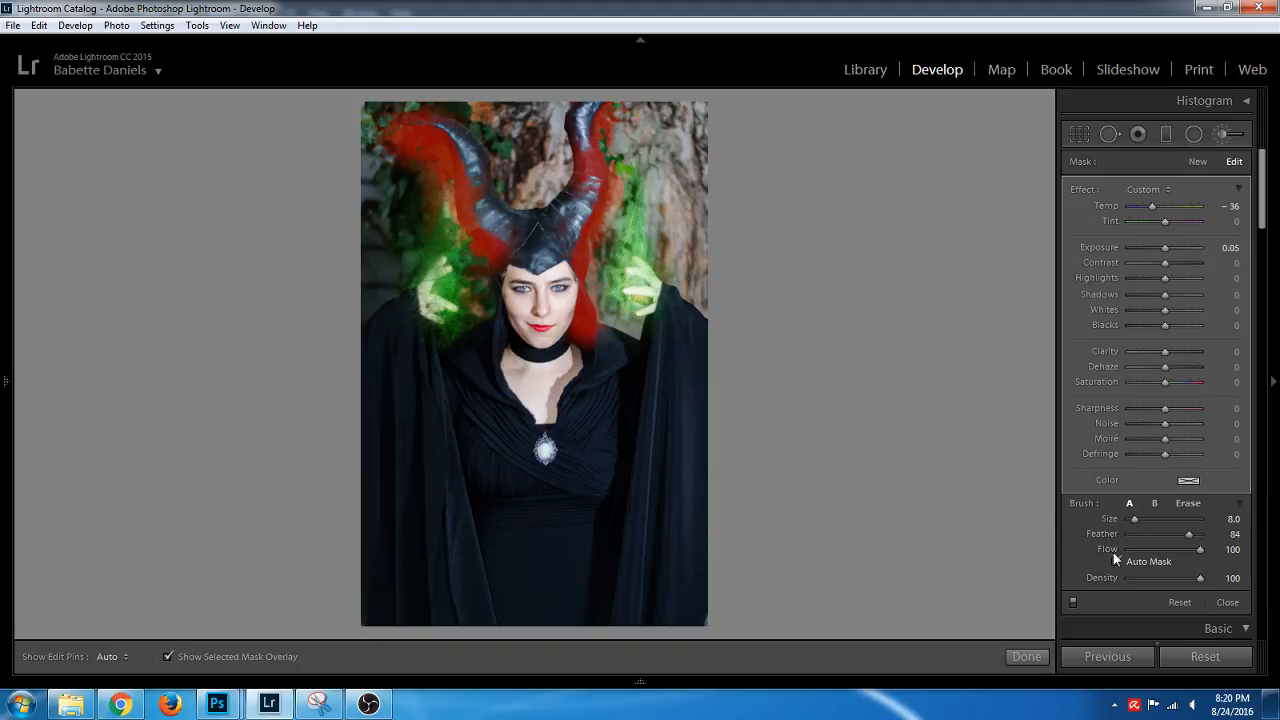
# Erase the mask's overspill around the horns and hood with brush sizes 6 and 10, and hide the mask overlay
pyautogui.press('alt')
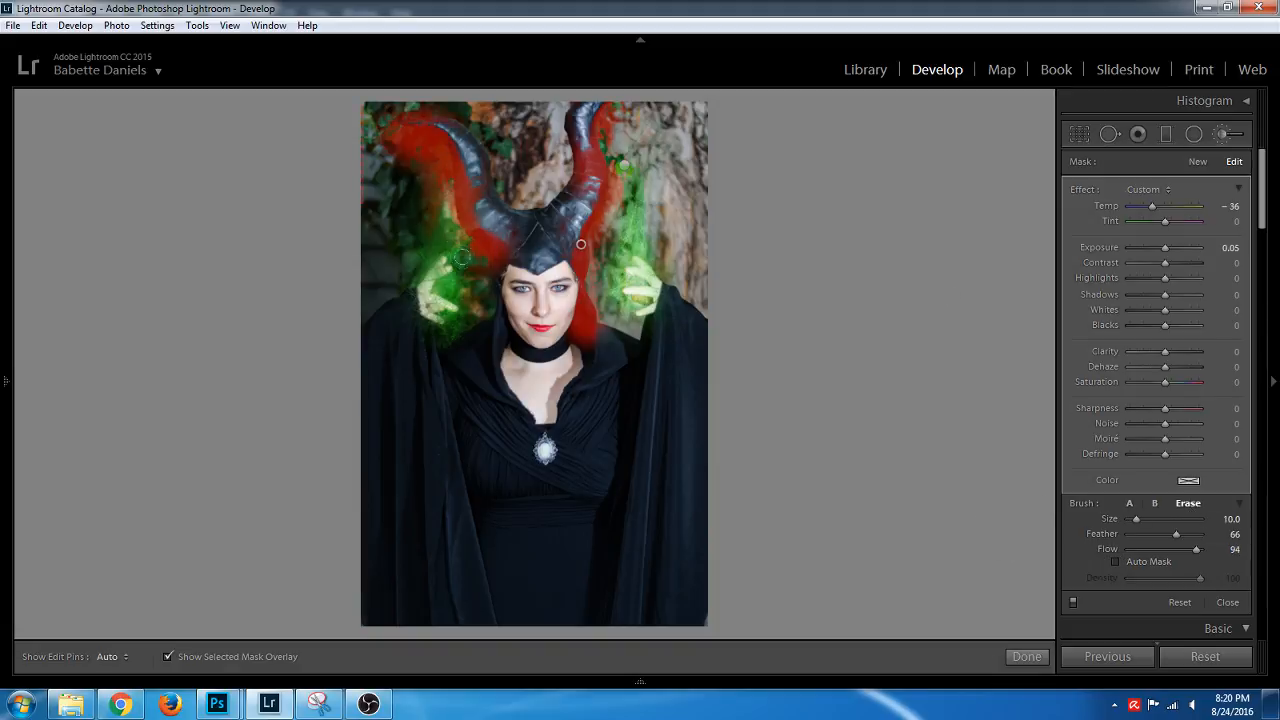
pyautogui.scroll(-2, 432, 190)
pyautogui.press('h')
pyautogui.moveTo(429, 172)
pyautogui.mouseDown()
pyautogui.moveTo(419, 137)
pyautogui.moveTo(392, 132)
pyautogui.moveTo(428, 142)
pyautogui.moveTo(429, 164)
pyautogui.moveTo(414, 130)
pyautogui.moveTo(428, 207)
pyautogui.mouseUp()
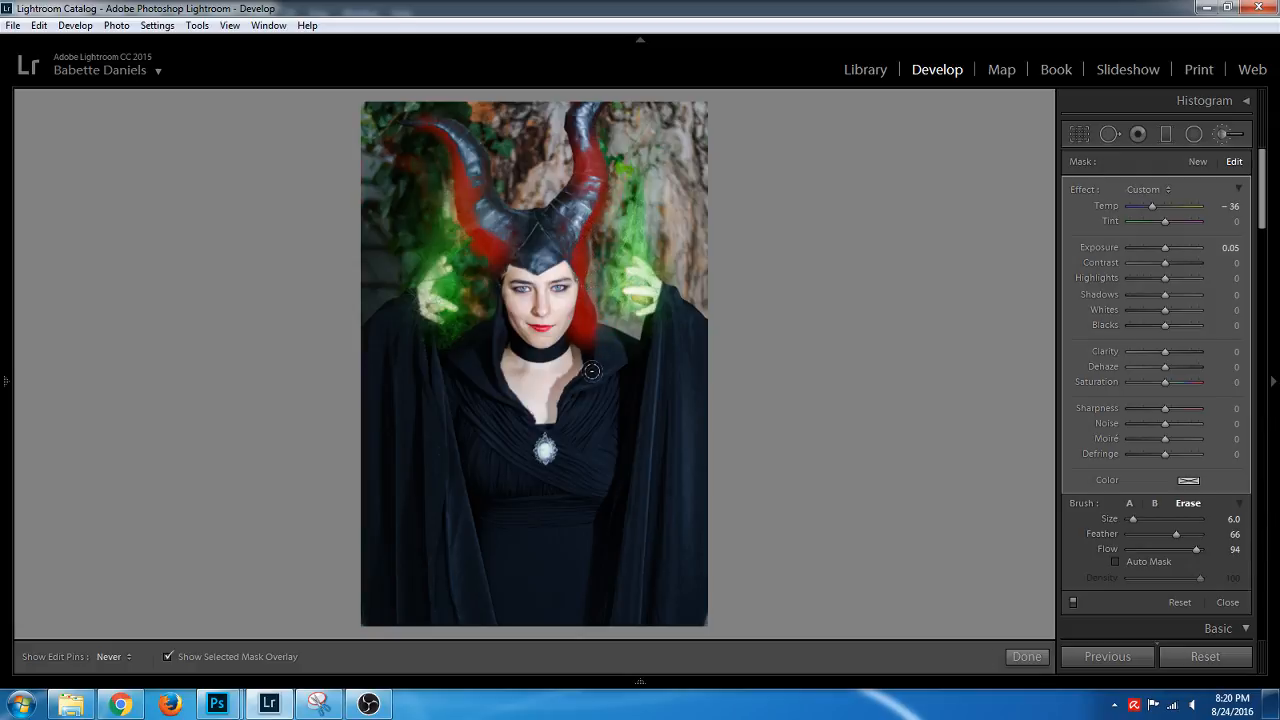
pyautogui.press('h')
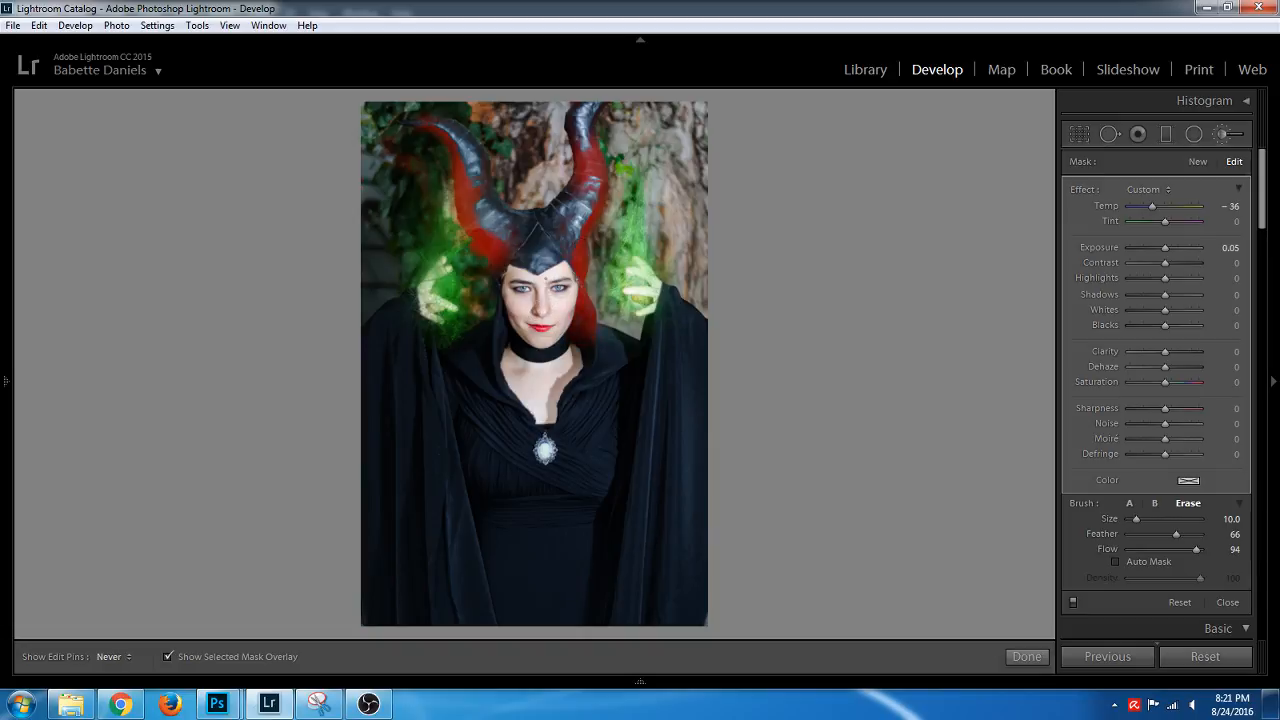
pyautogui.moveTo(558, 290); pyautogui.dragTo(582, 336)
pyautogui.press('h')
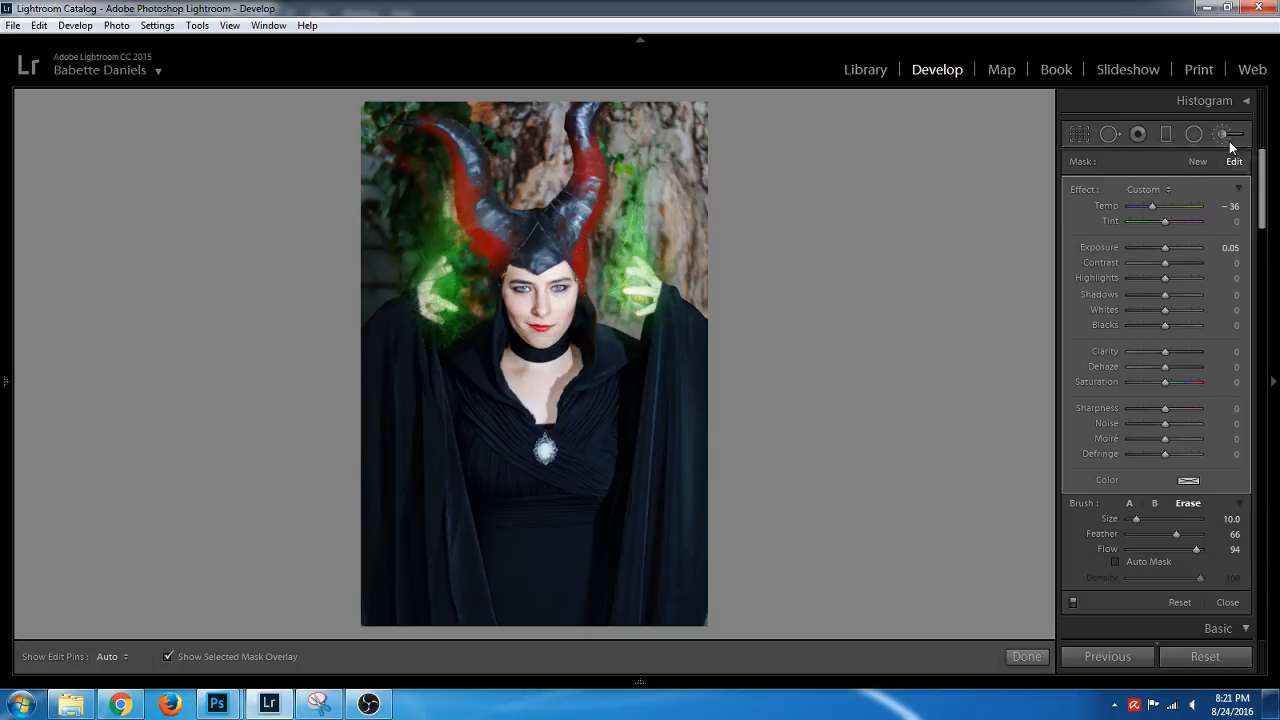
pyautogui.click(222, 656)
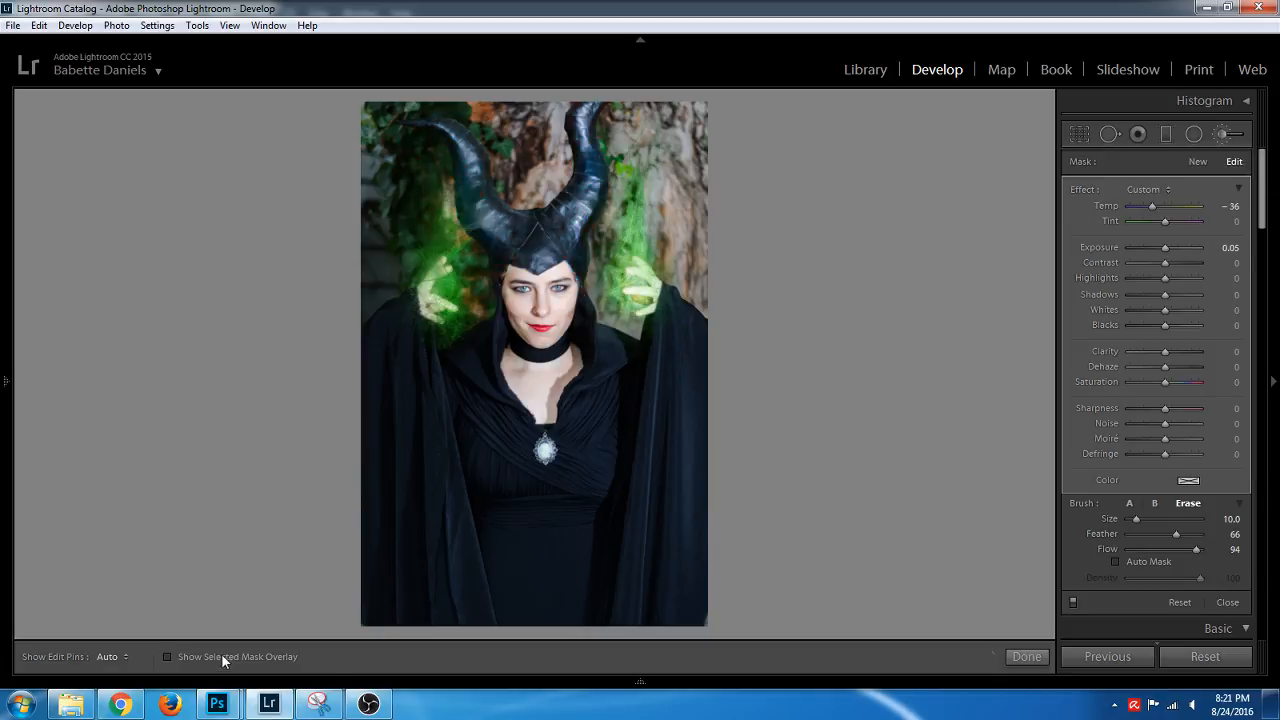
# Set the horn-edge mask to Temp -40, Tint -100, Exposure 0.69, Contrast 45 and Shadows 70
pyautogui.moveTo(1161, 222); pyautogui.dragTo(1109, 229)
pyautogui.click(1189, 296)
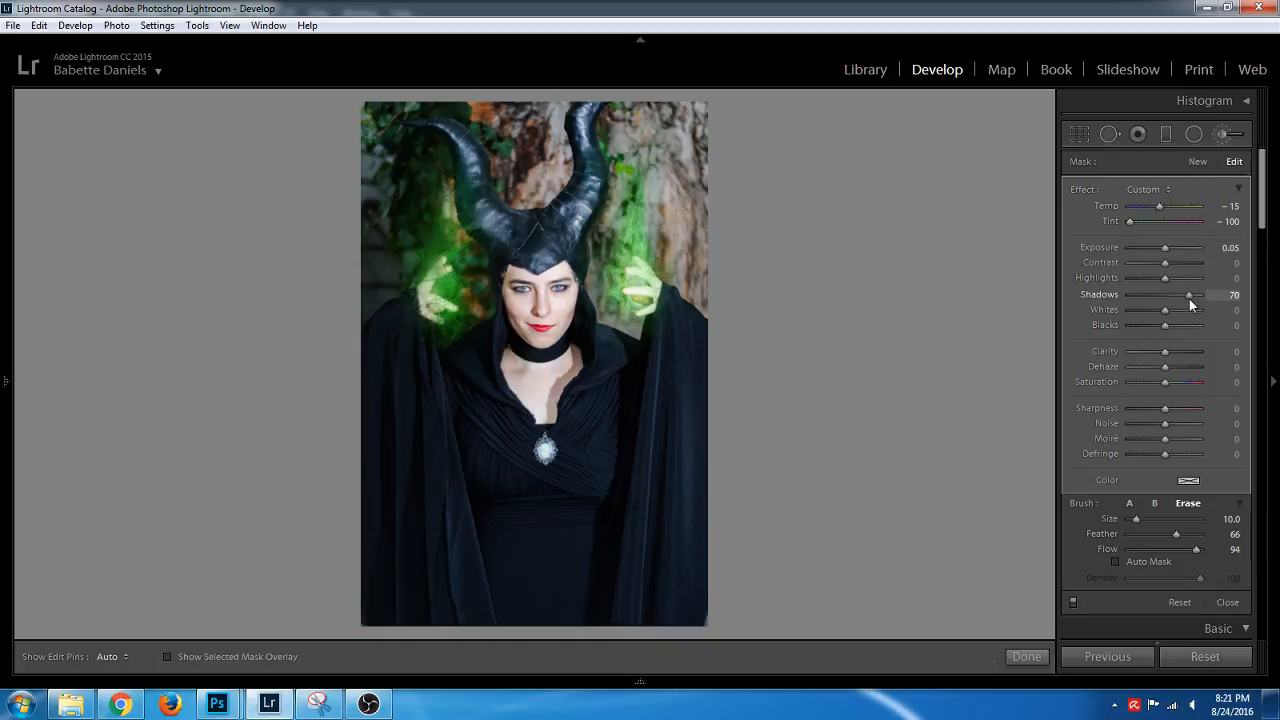
pyautogui.click(1180, 262)
pyautogui.moveTo(1170, 245); pyautogui.dragTo(1150, 204)
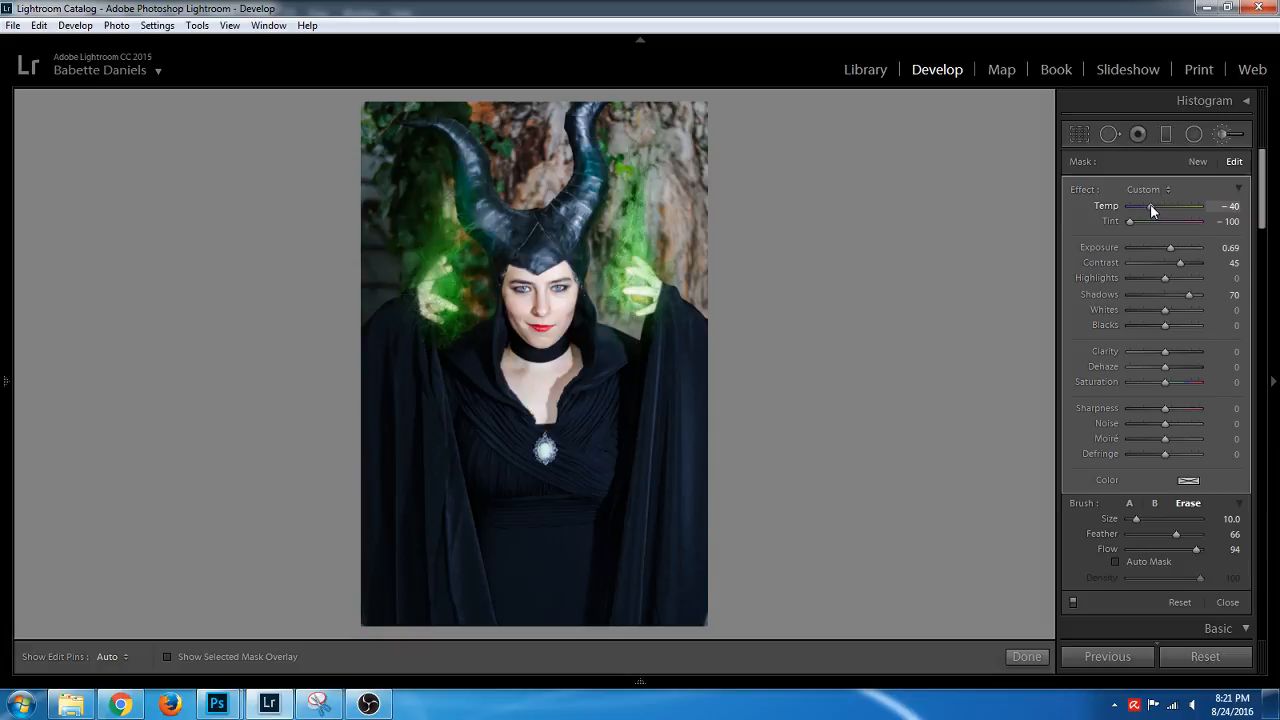
# Duplicate the horn-edge brush adjustment, and set its Exposure to 0.14 and Dehaze to 63
pyautogui.rightClick(583, 249)
pyautogui.click(606, 256)
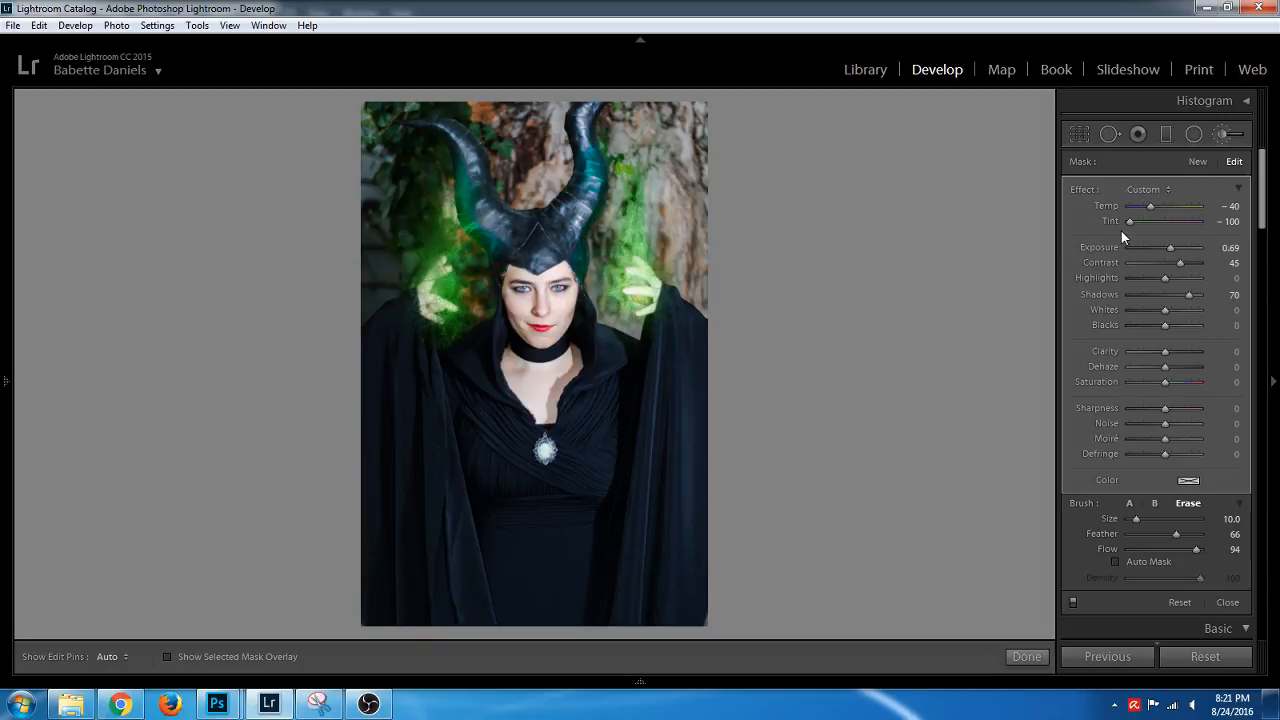
pyautogui.moveTo(1165, 246); pyautogui.dragTo(1162, 246)
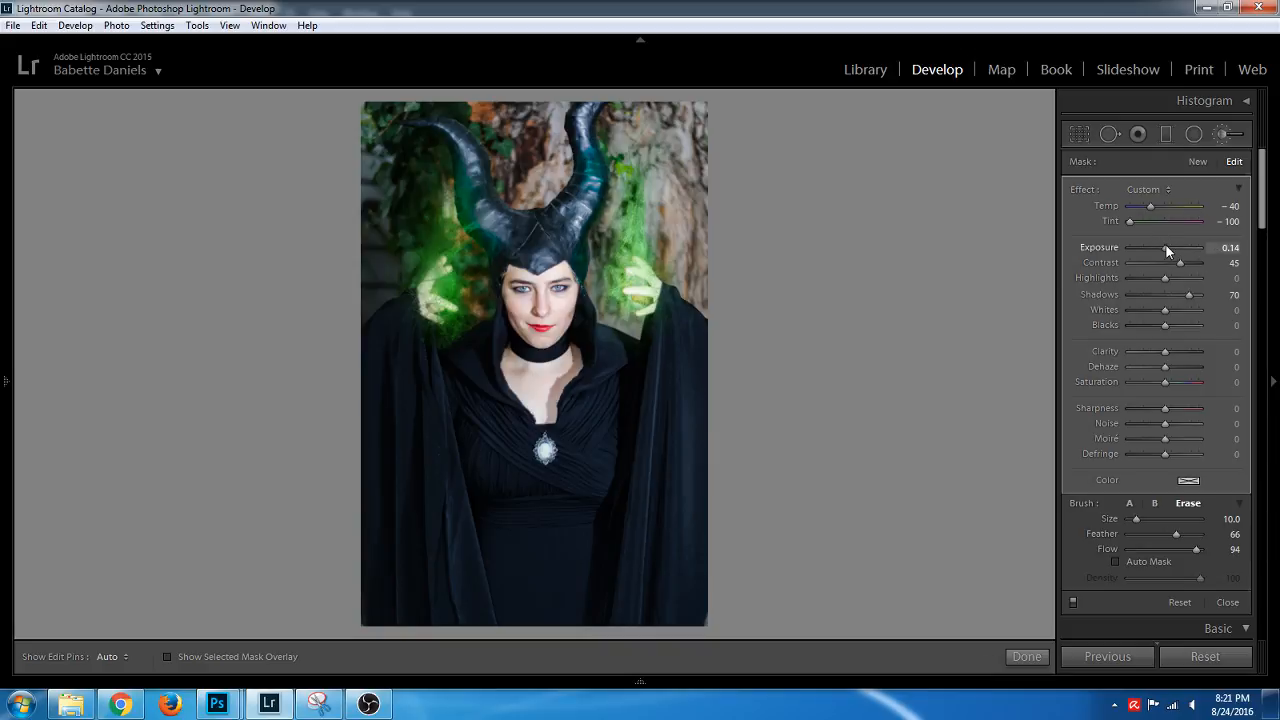
pyautogui.click(1186, 365)
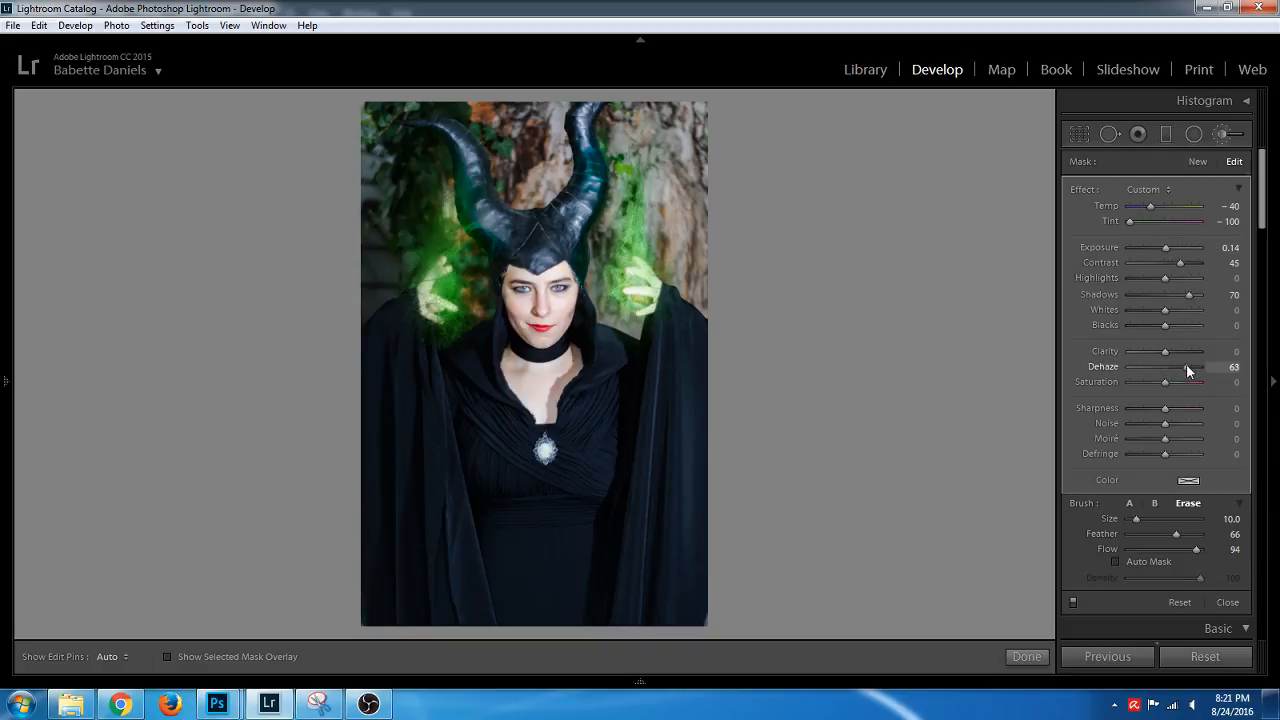
# Set the duplicated horn-edge mask's Clarity to 56, Dehaze to 3 and Temp to -26
pyautogui.click(1184, 351)
pyautogui.click(1166, 368)
pyautogui.click(1166, 369)
pyautogui.moveTo(1155, 207); pyautogui.dragTo(1158, 206)
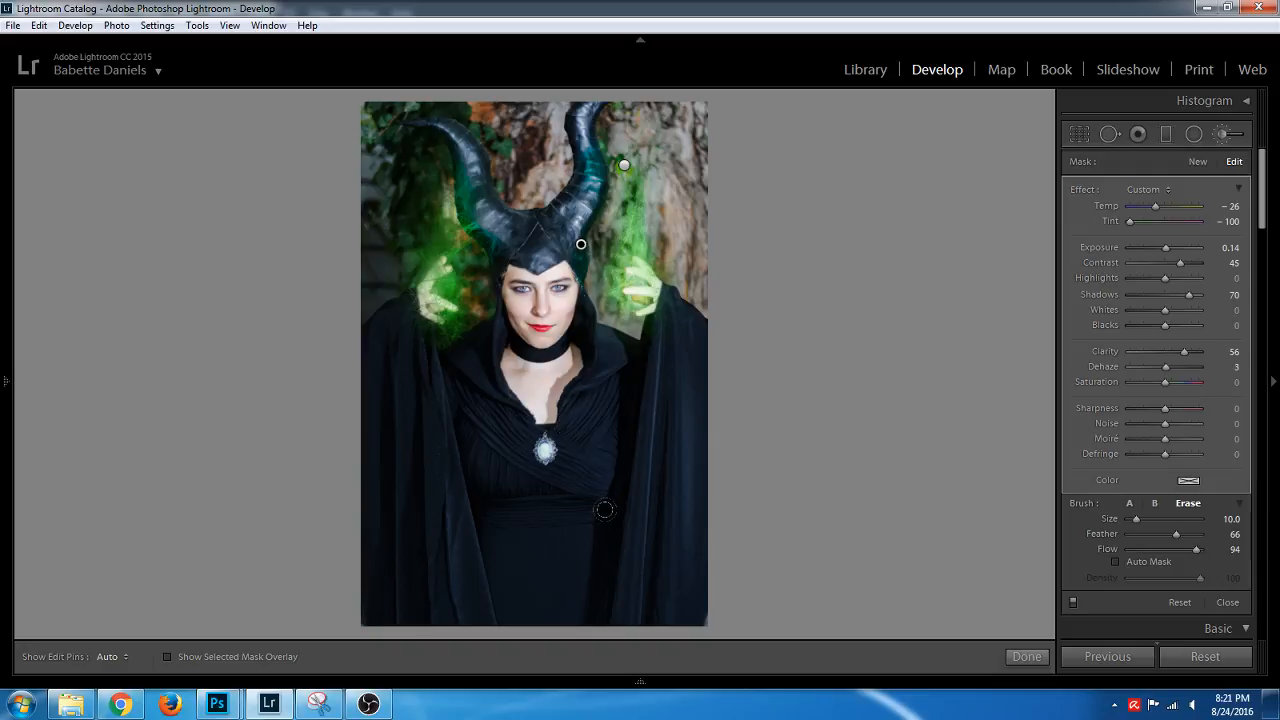
# Open DSC_9739-Edit.tif and DSC_9739.NEF together as layers in Photoshop
pyautogui.moveTo(645, 684)
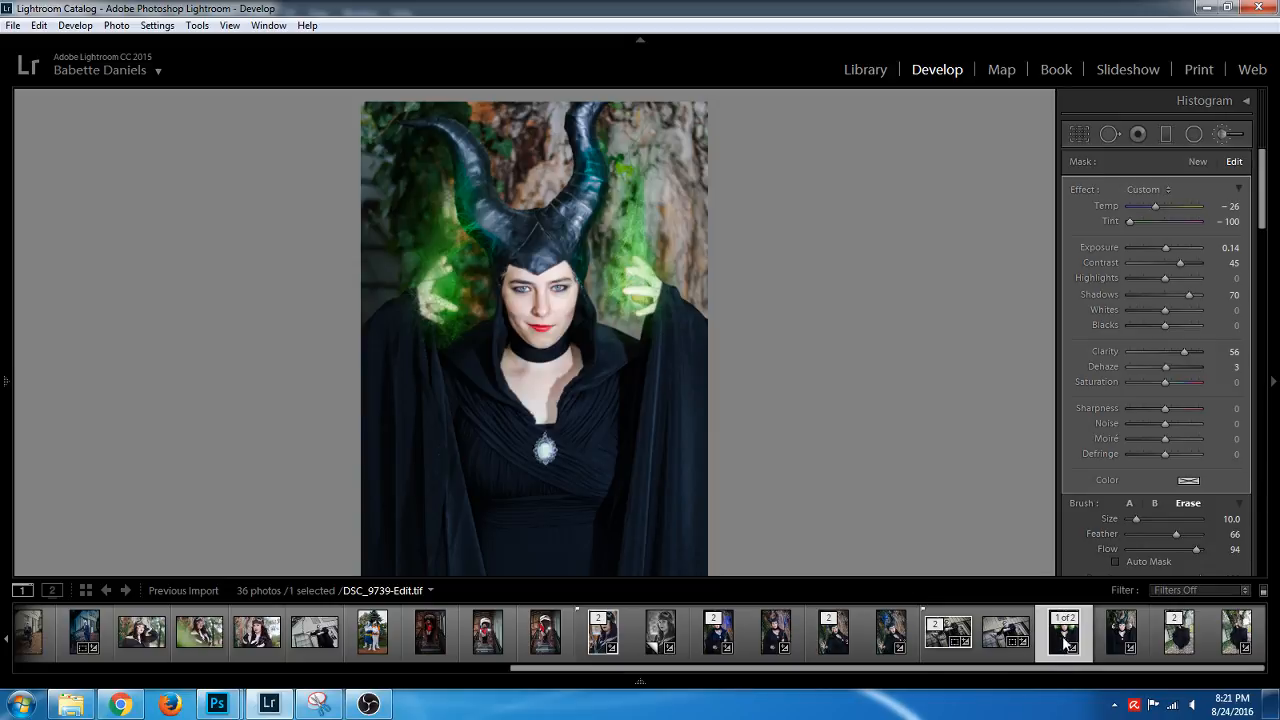
pyautogui.rightClick(1121, 638)
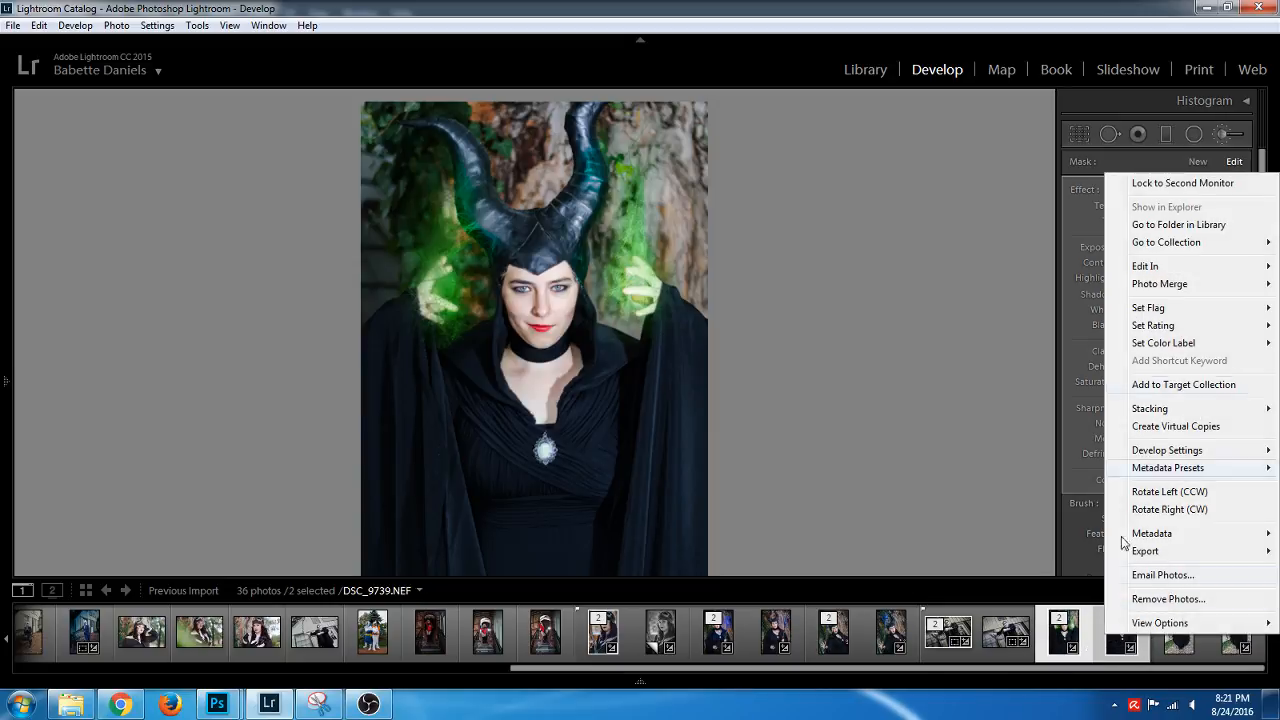
pyautogui.moveTo(1179, 270)
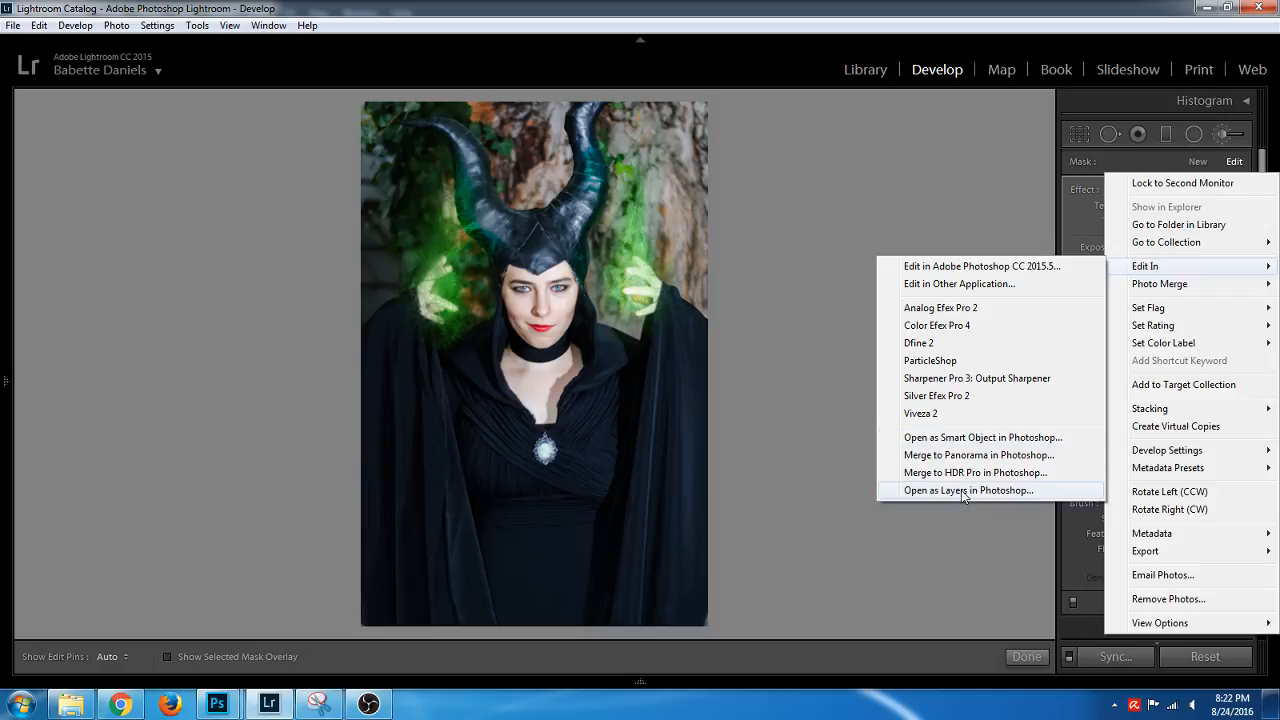
pyautogui.click(962, 490)
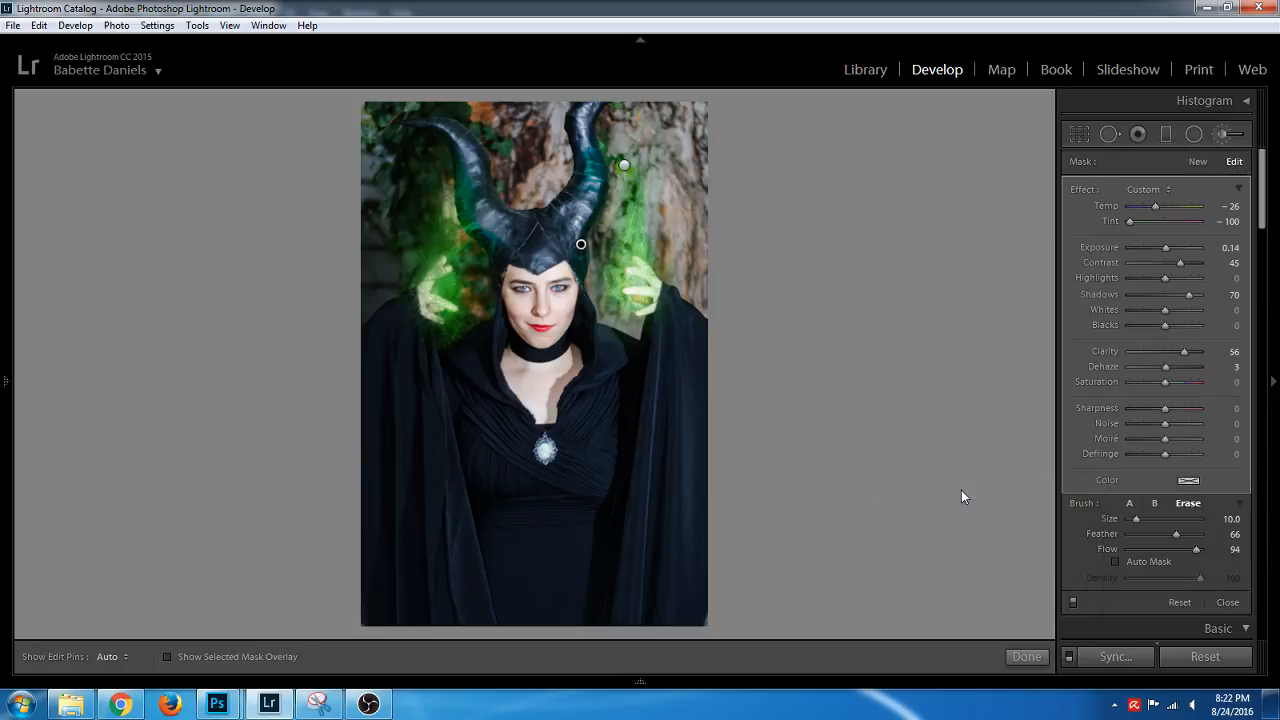
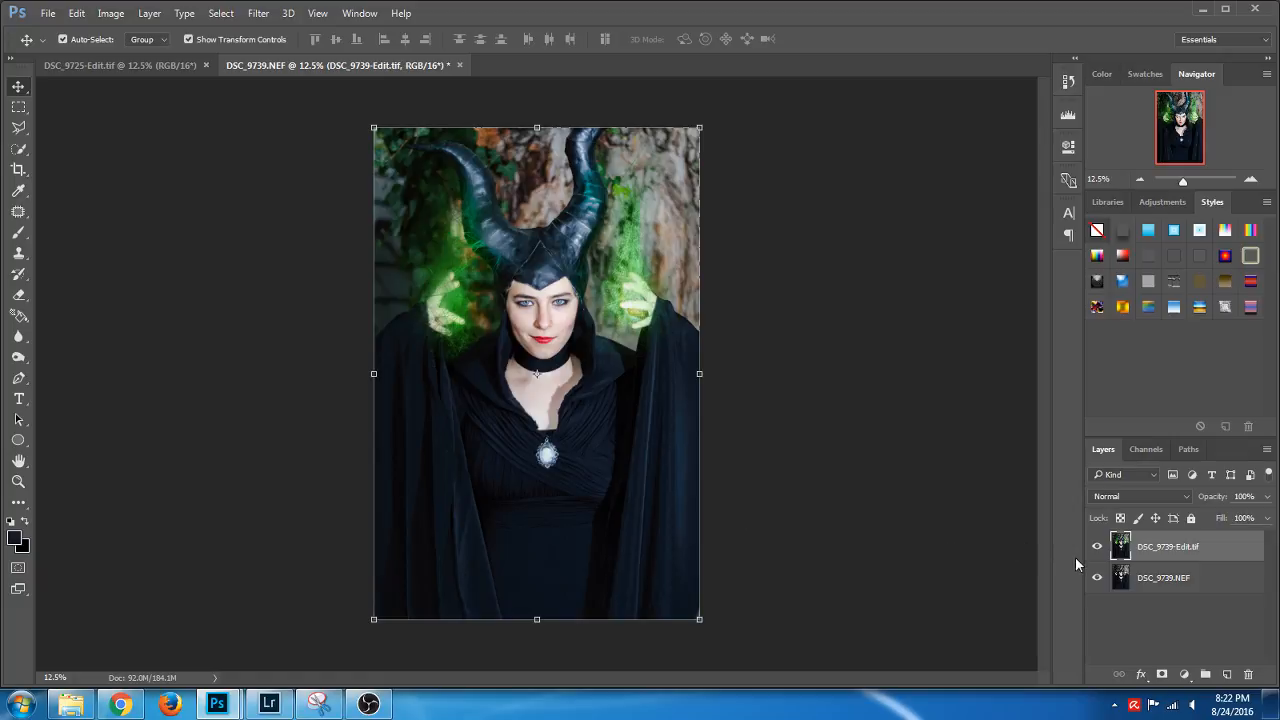
# Add a white layer mask to the DSC_9739-Edit.tif layer
pyautogui.click(1254, 182)
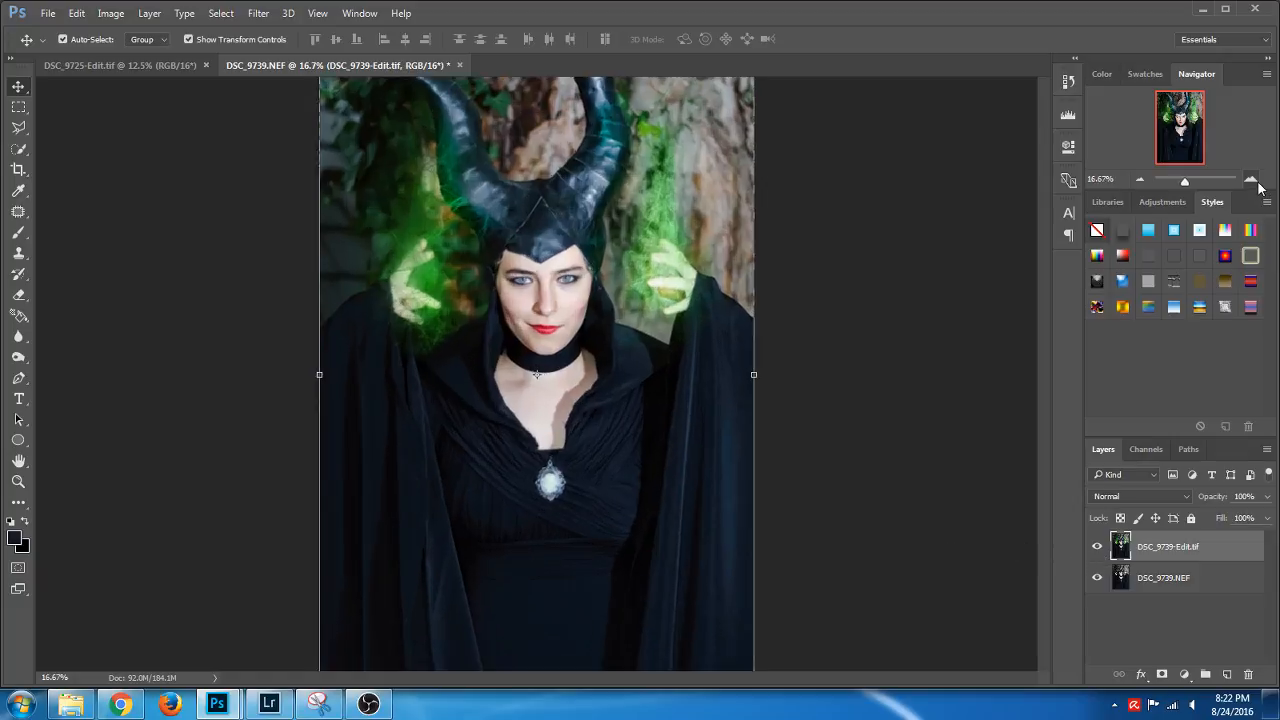
pyautogui.click(1255, 183)
pyautogui.moveTo(1186, 124); pyautogui.dragTo(1190, 96)
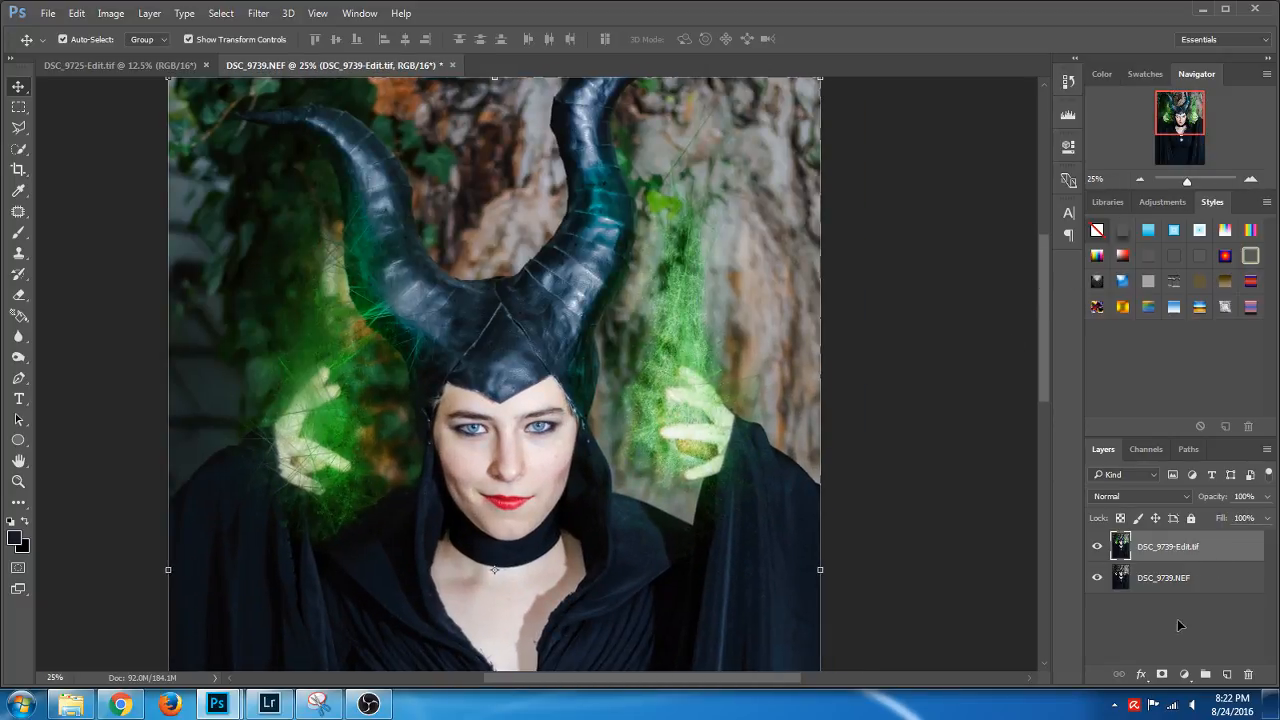
pyautogui.click(1162, 675)
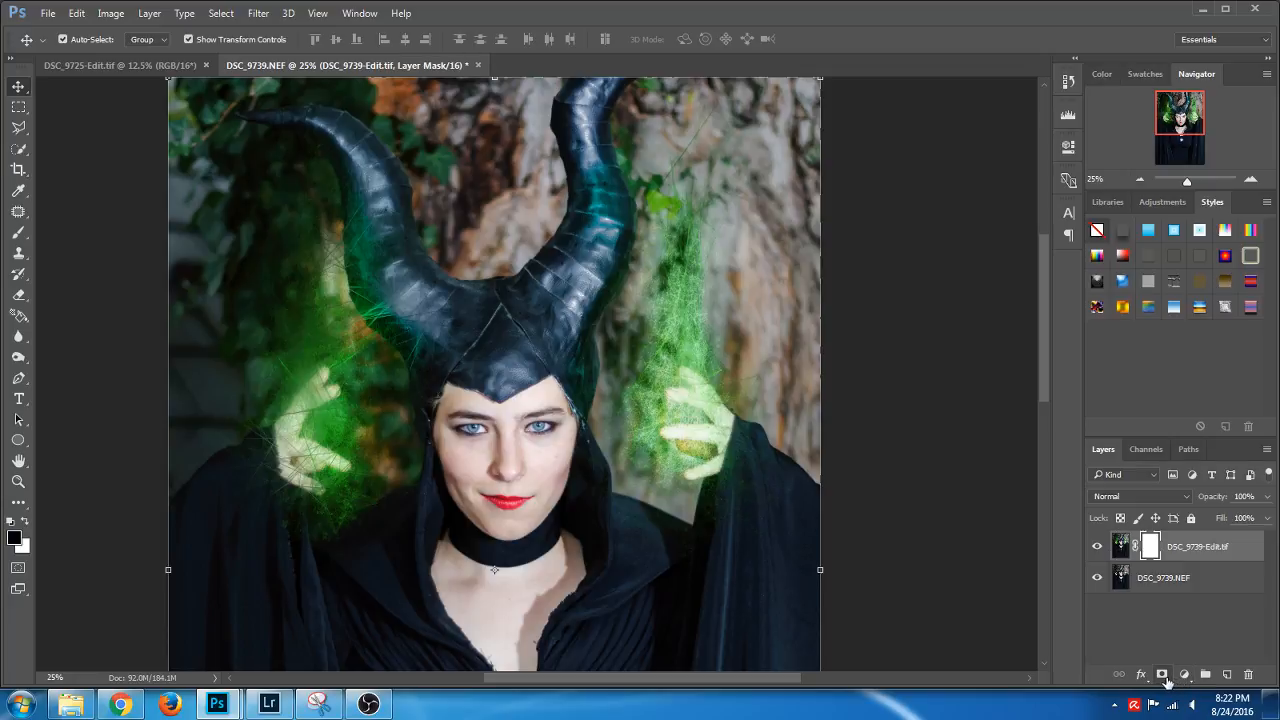
# Select rectangles around the green glow on both sides of the head, render Clouds into the layer mask there, and deselect
pyautogui.click(19, 108)
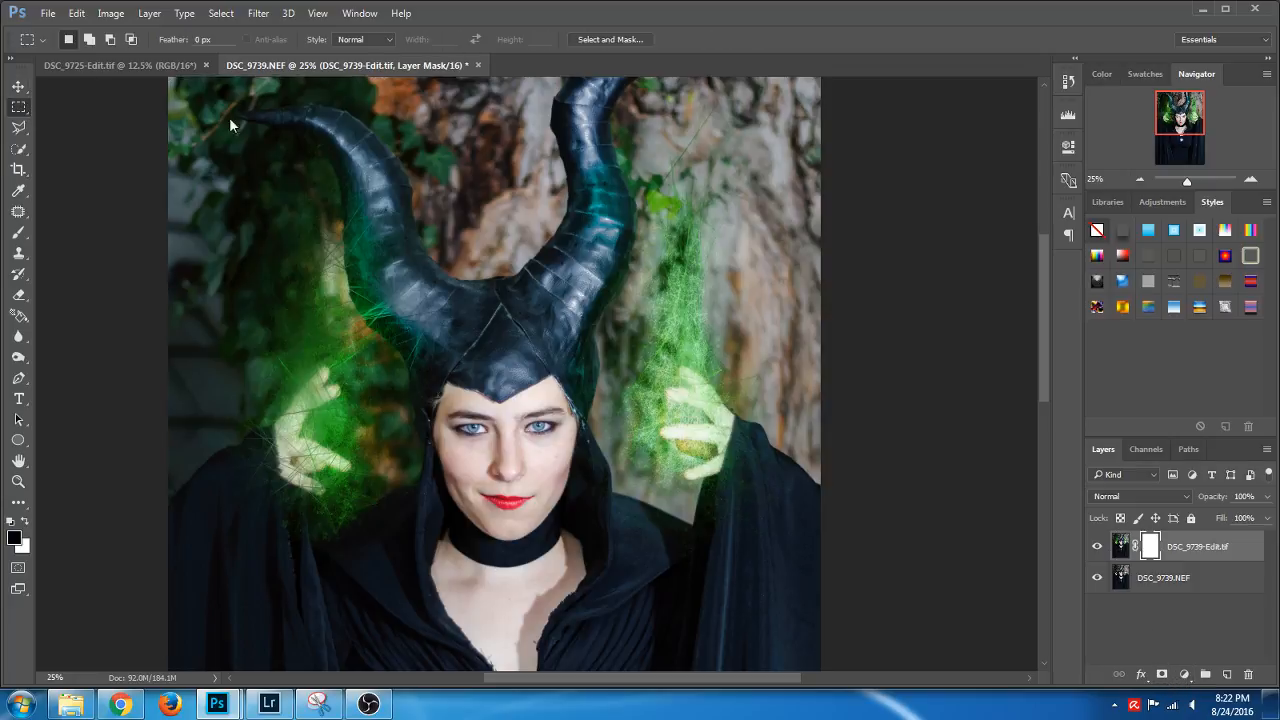
pyautogui.moveTo(197, 103); pyautogui.dragTo(487, 392)
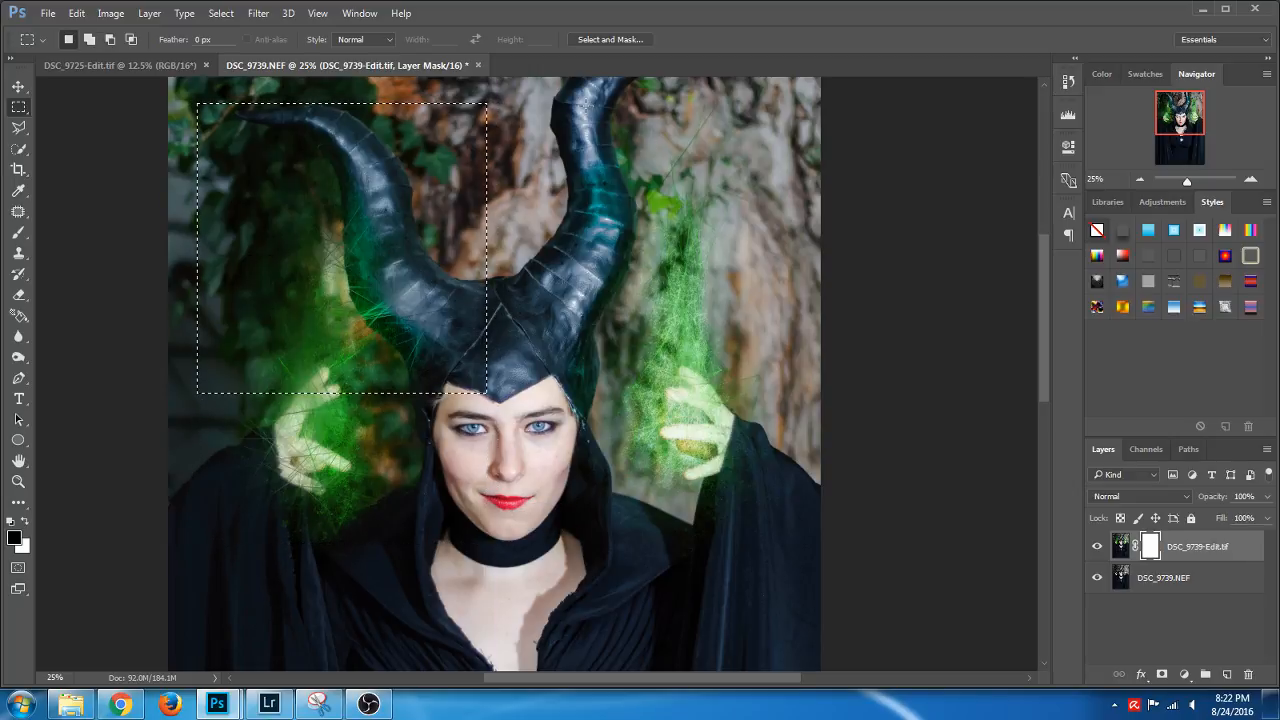
pyautogui.moveTo(585, 105); pyautogui.dragTo(776, 524)
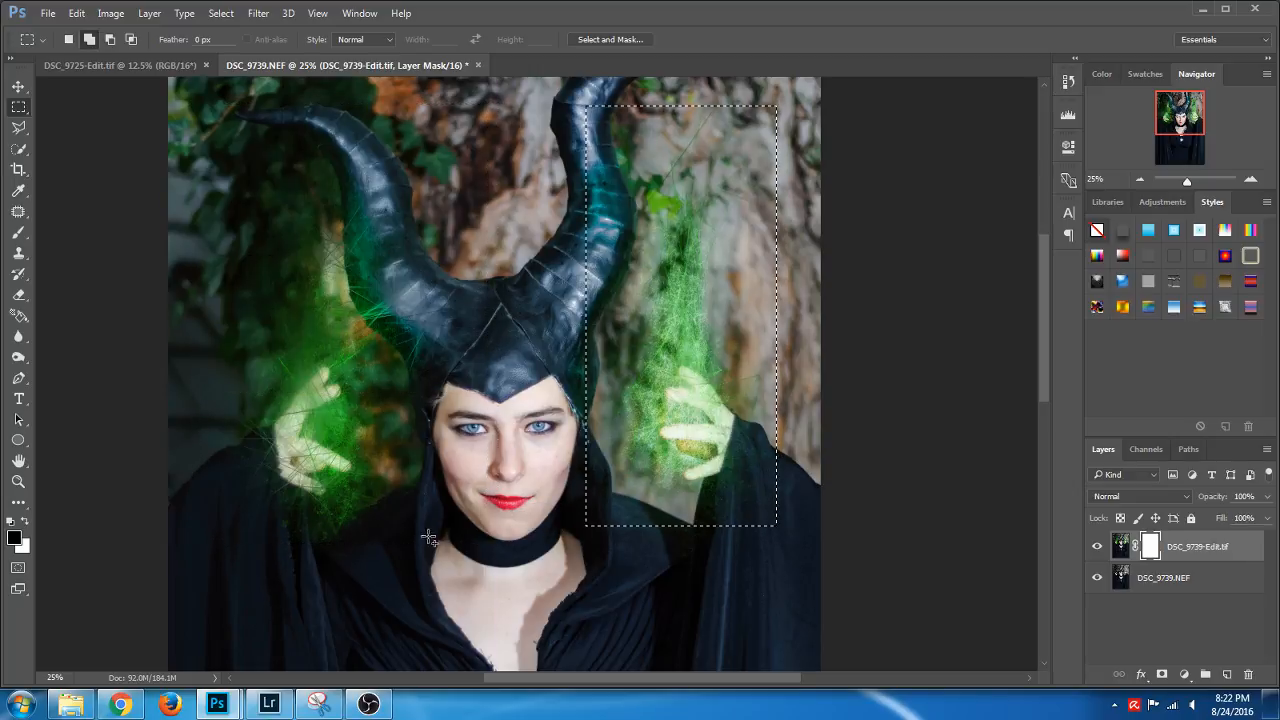
pyautogui.moveTo(422, 542); pyautogui.dragTo(188, 100)
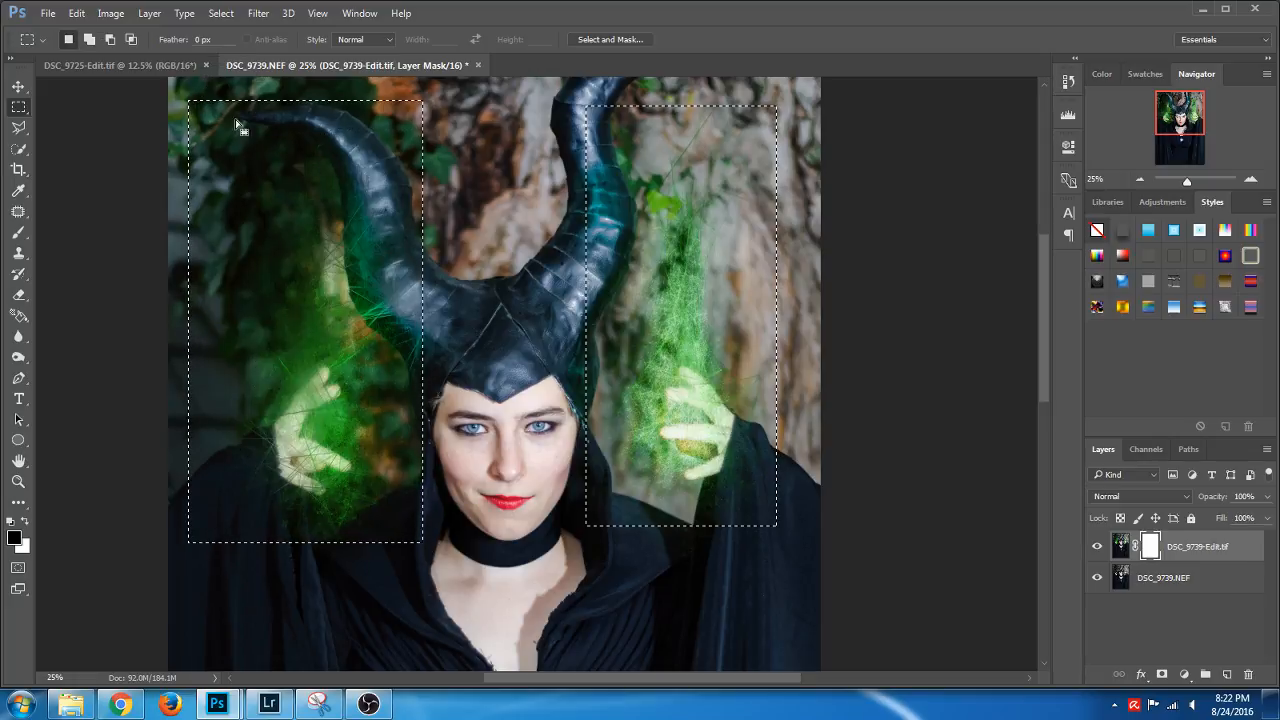
pyautogui.hotkey('alt', 't')
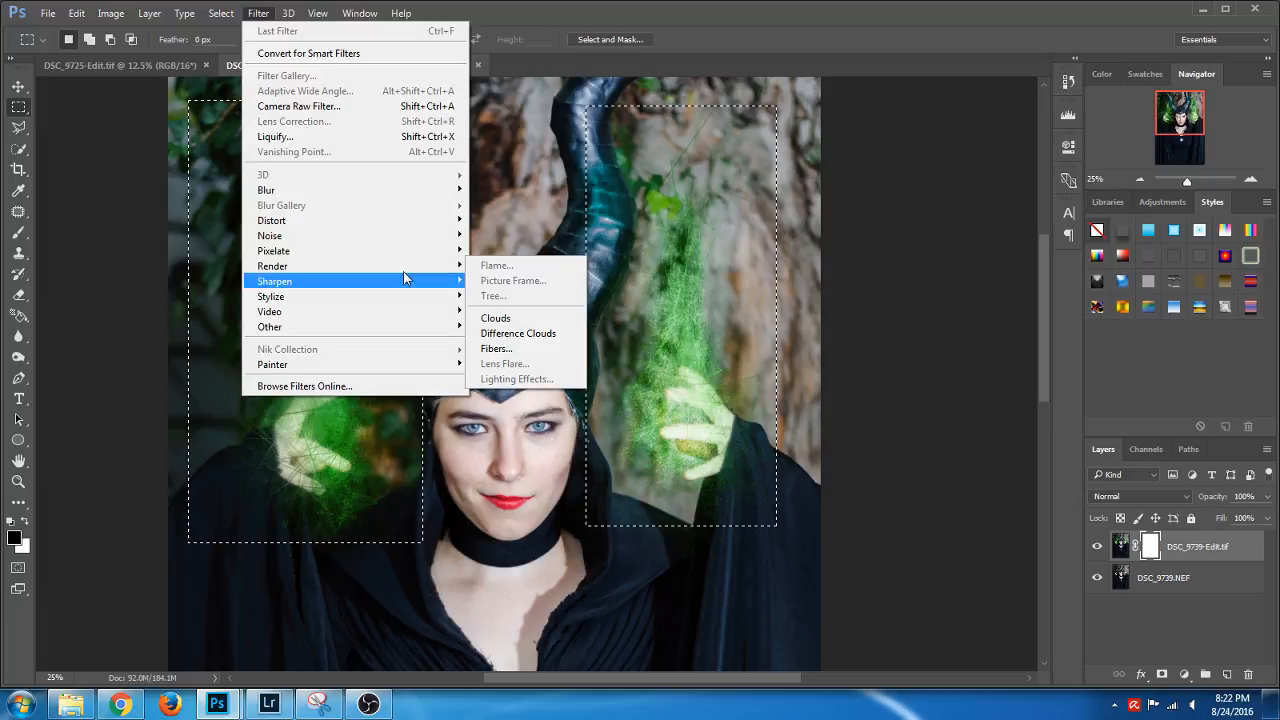
pyautogui.click(557, 316)
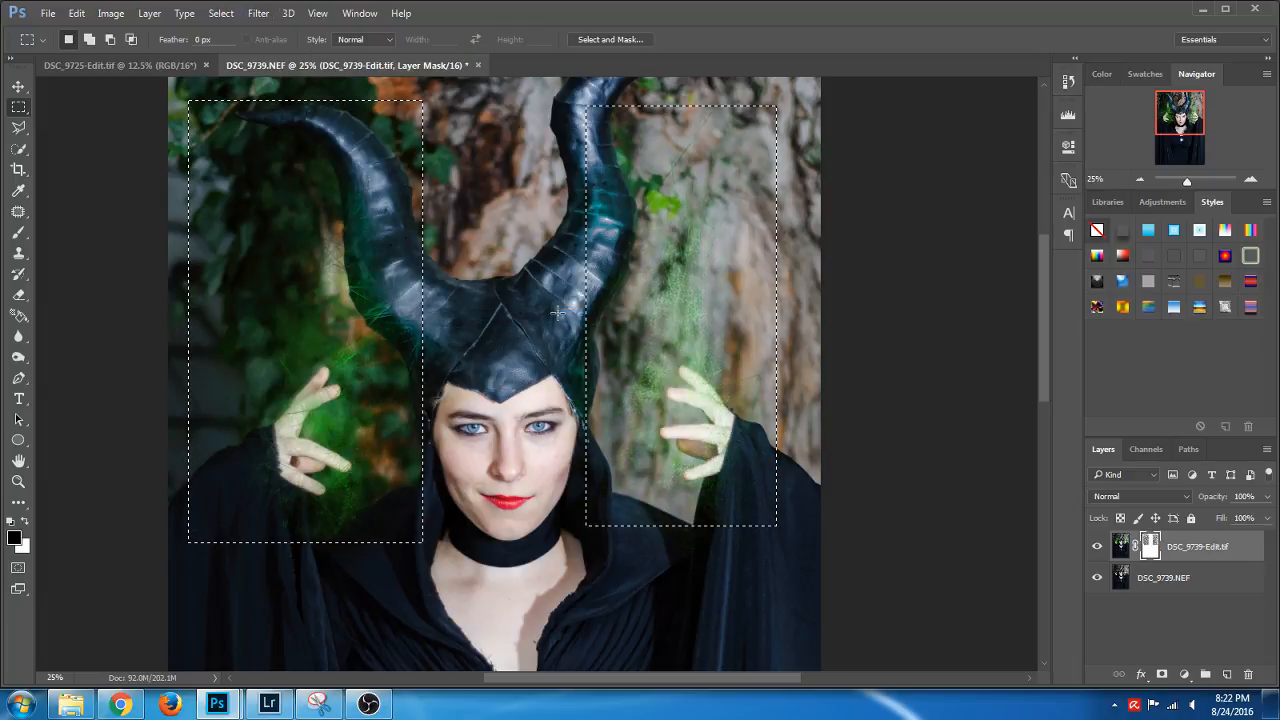
pyautogui.hotkey('ctrl', 'd')
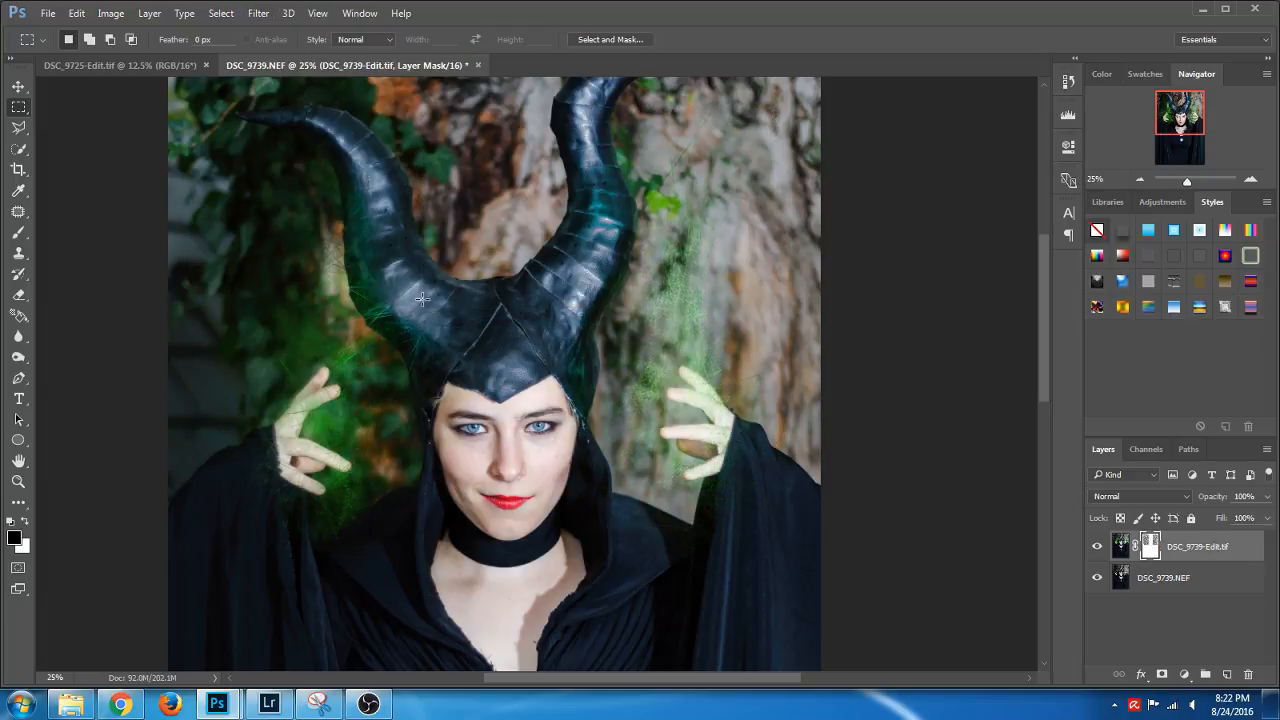
# Select the mask's cloud area over the glow beside the tree trunk, enlarge it to about 234% with Free Transform, and deselect
pyautogui.moveTo(793, 515); pyautogui.dragTo(546, 100)
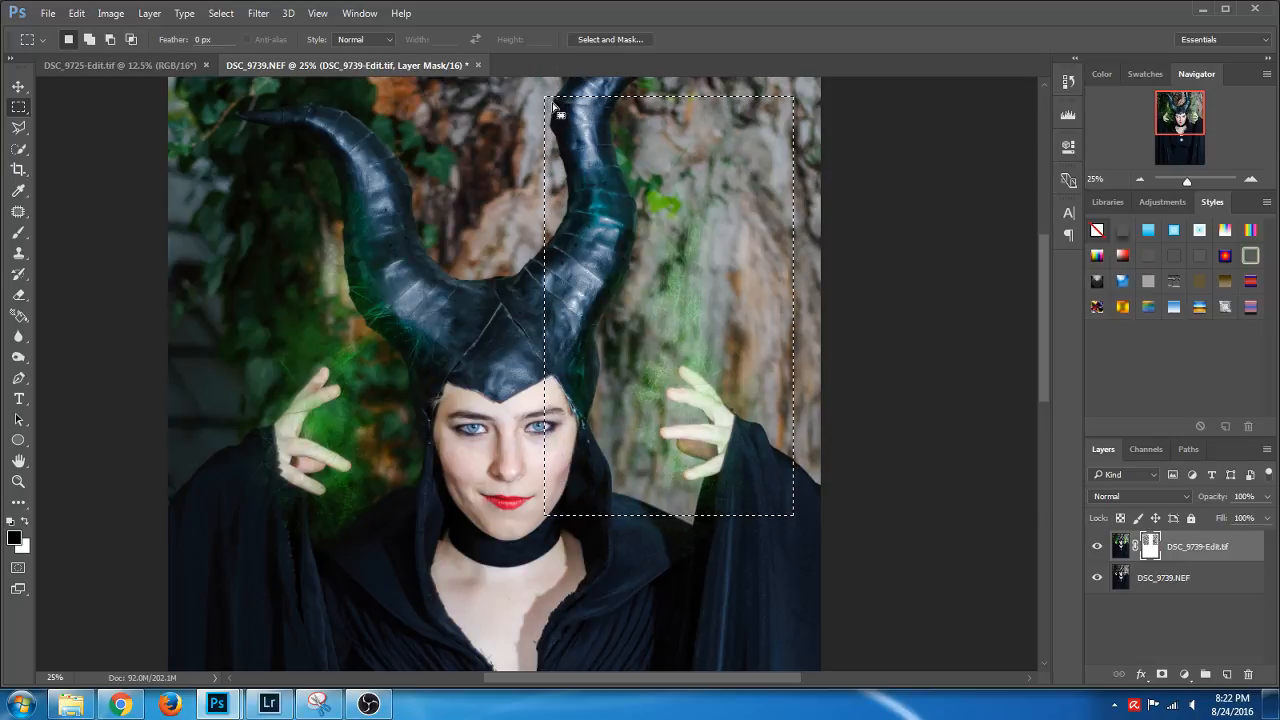
pyautogui.hotkey('ctrl', 't')
pyautogui.moveTo(546, 515); pyautogui.dragTo(432, 667)
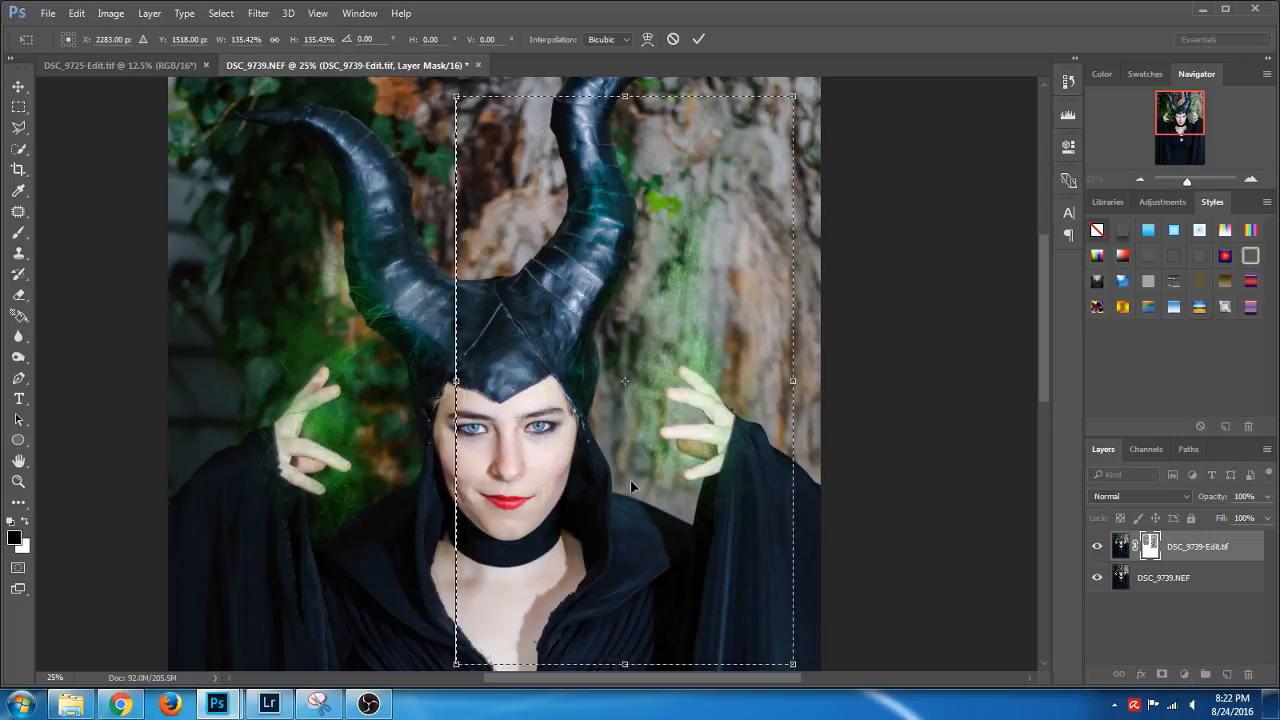
pyautogui.moveTo(793, 97); pyautogui.dragTo(925, 126)
pyautogui.click(1140, 179)
pyautogui.moveTo(1204, 163); pyautogui.dragTo(1174, 129)
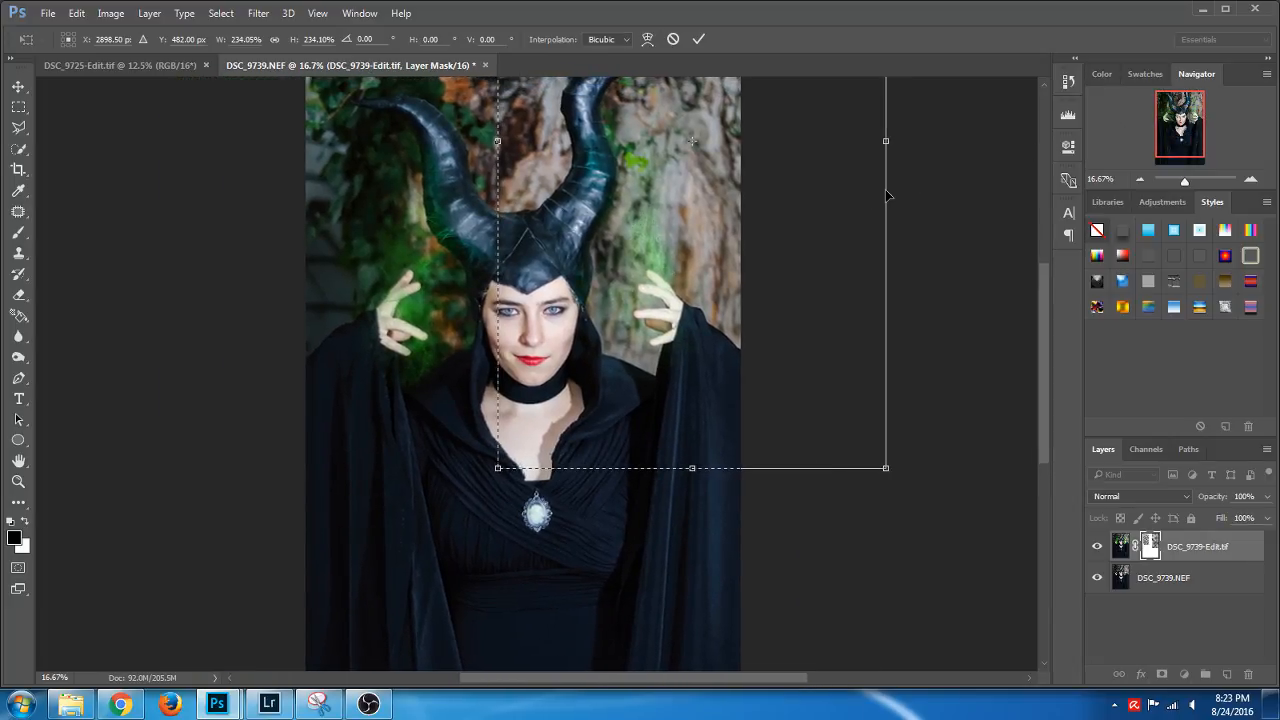
pyautogui.press('Return')
pyautogui.hotkey('ctrl', 'd')
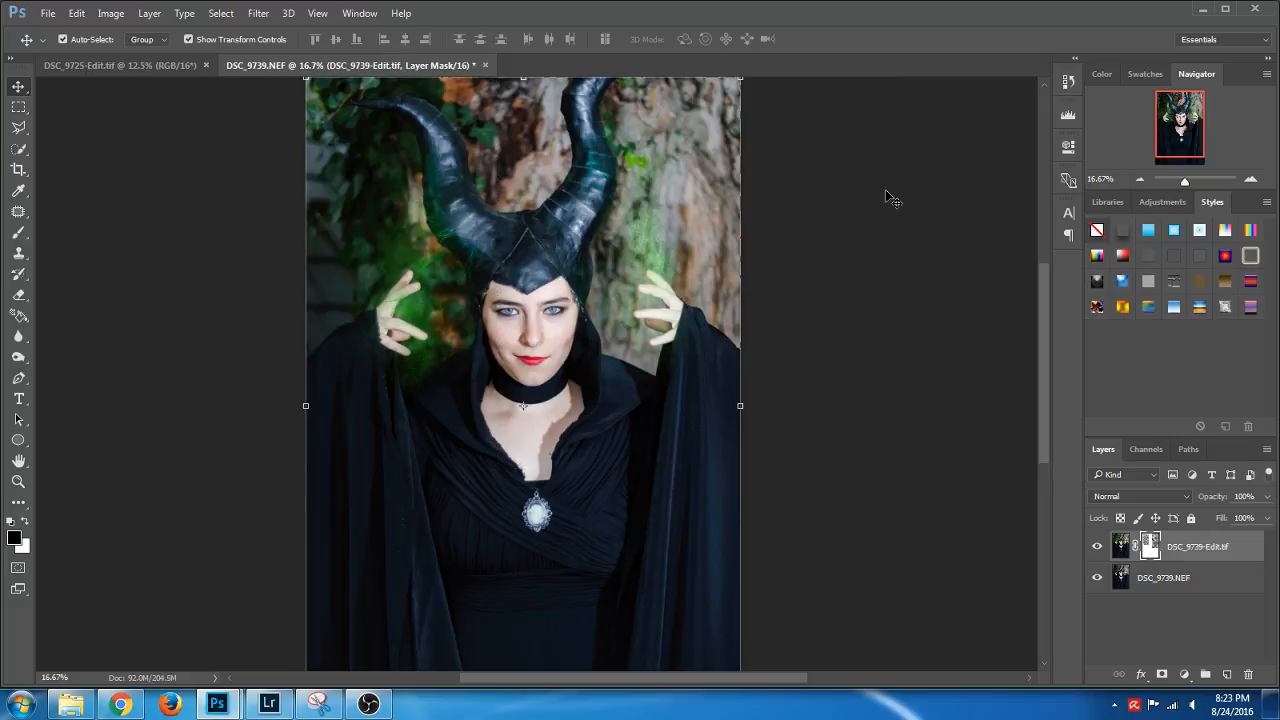
pyautogui.click(1251, 179)
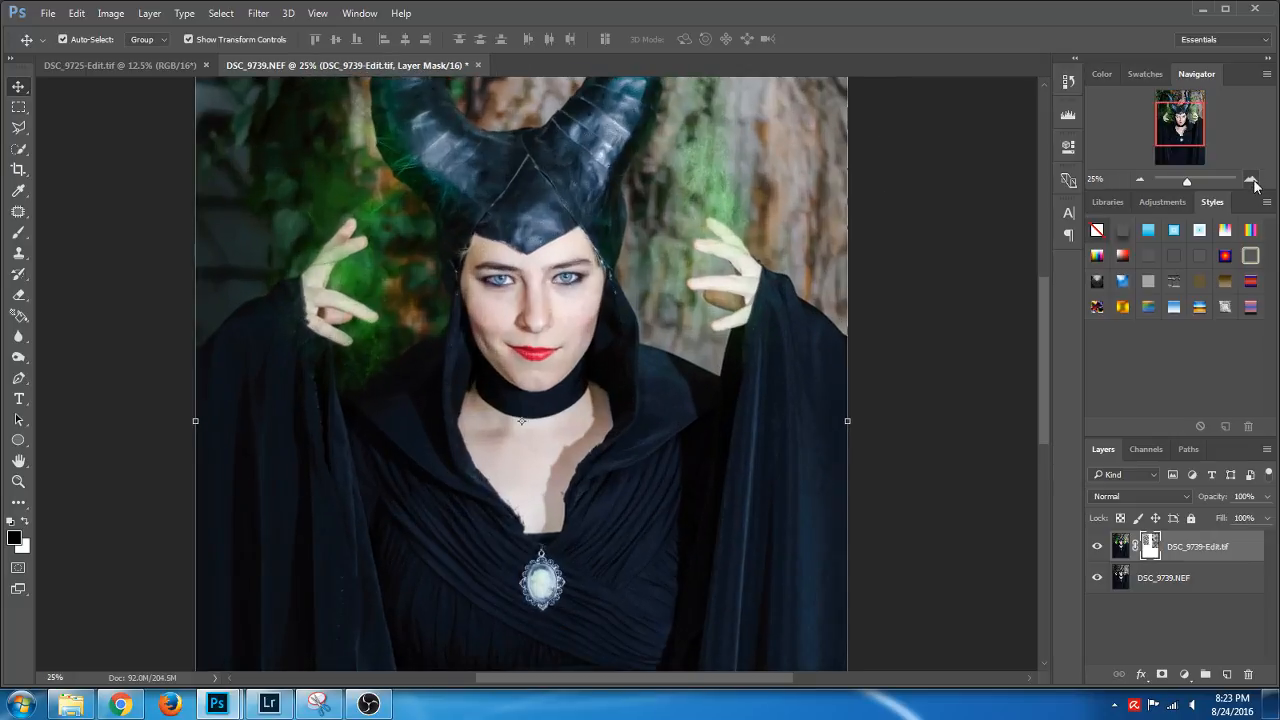
pyautogui.click(1251, 179)
pyautogui.moveTo(1190, 132); pyautogui.dragTo(1191, 118)
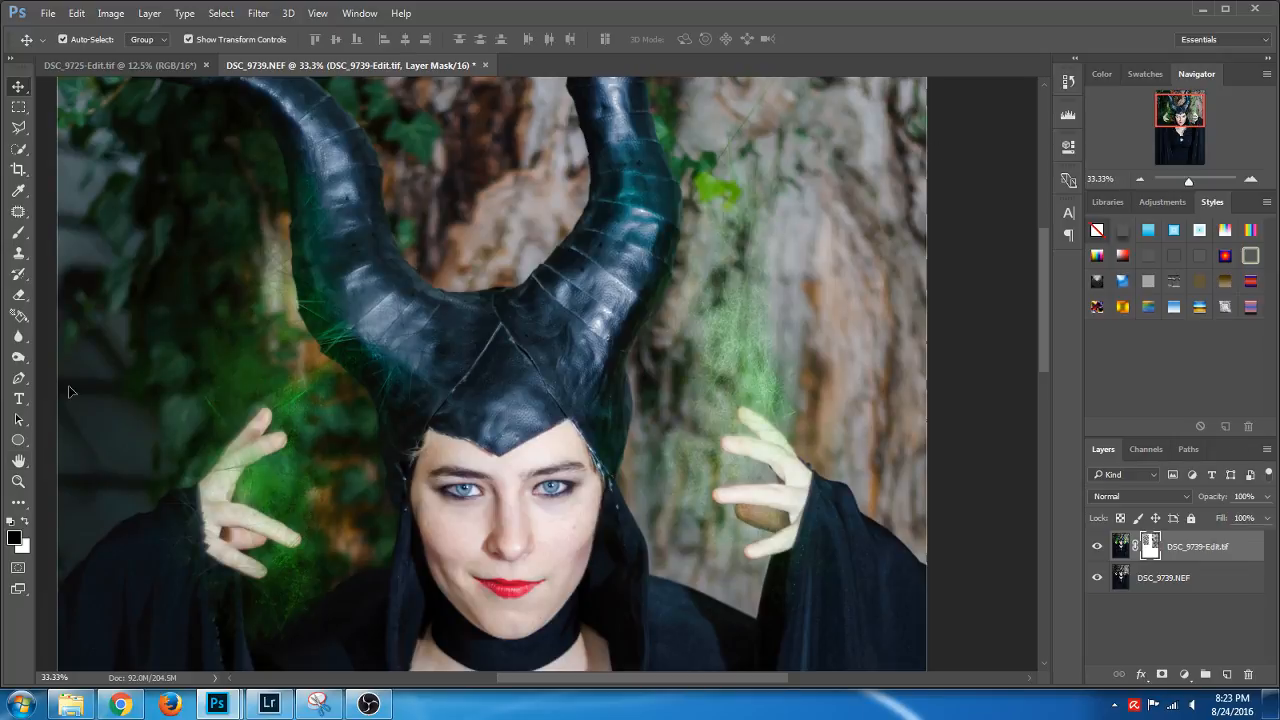
pyautogui.click(25, 521)
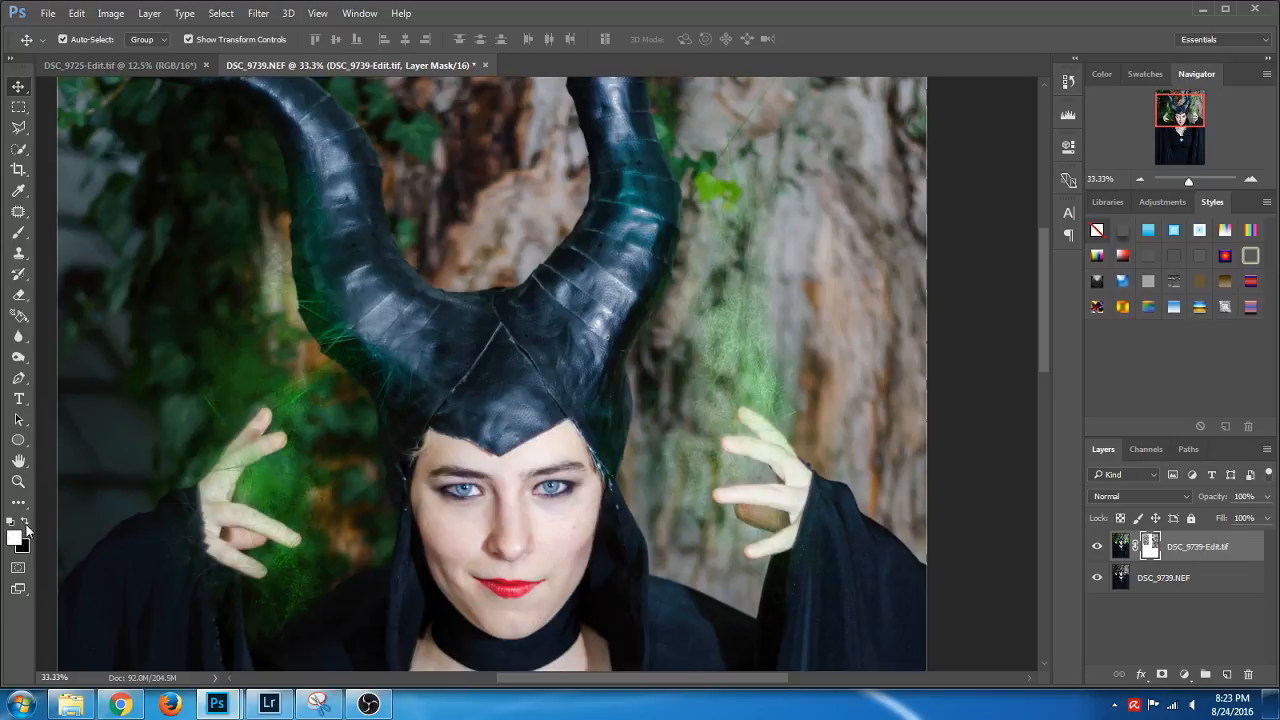
pyautogui.click(18, 232)
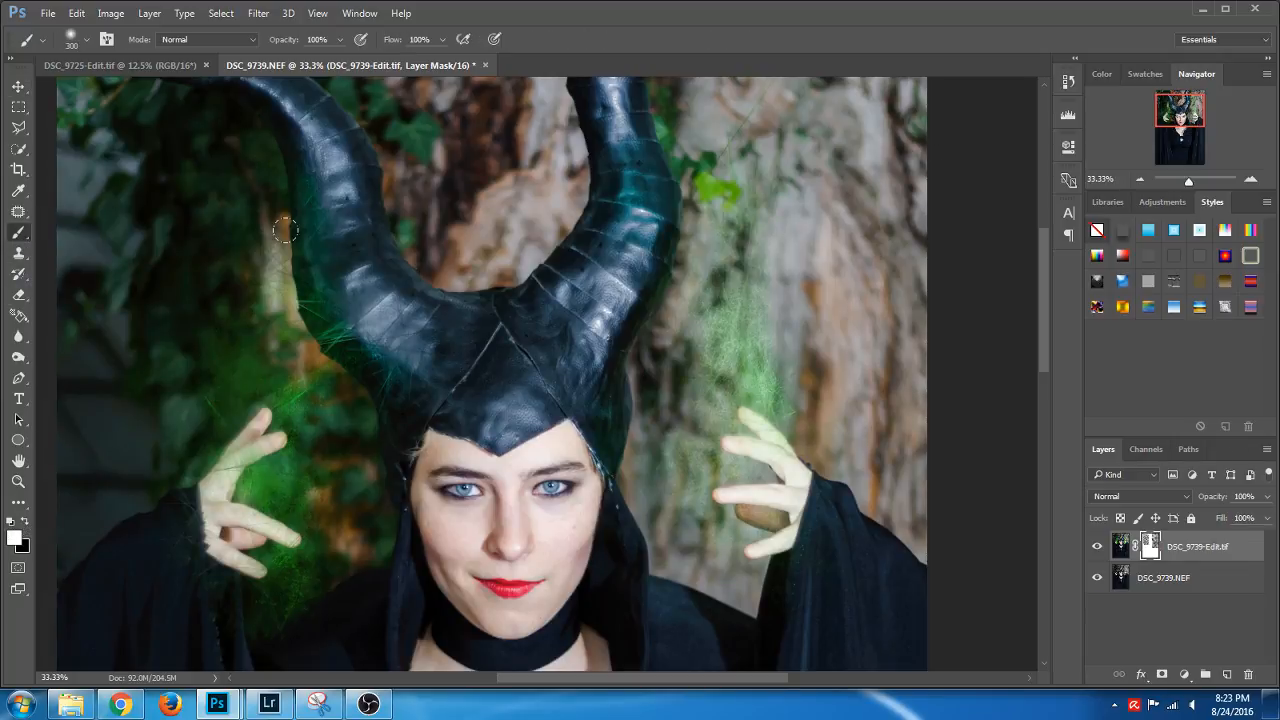
pyautogui.click(341, 40)
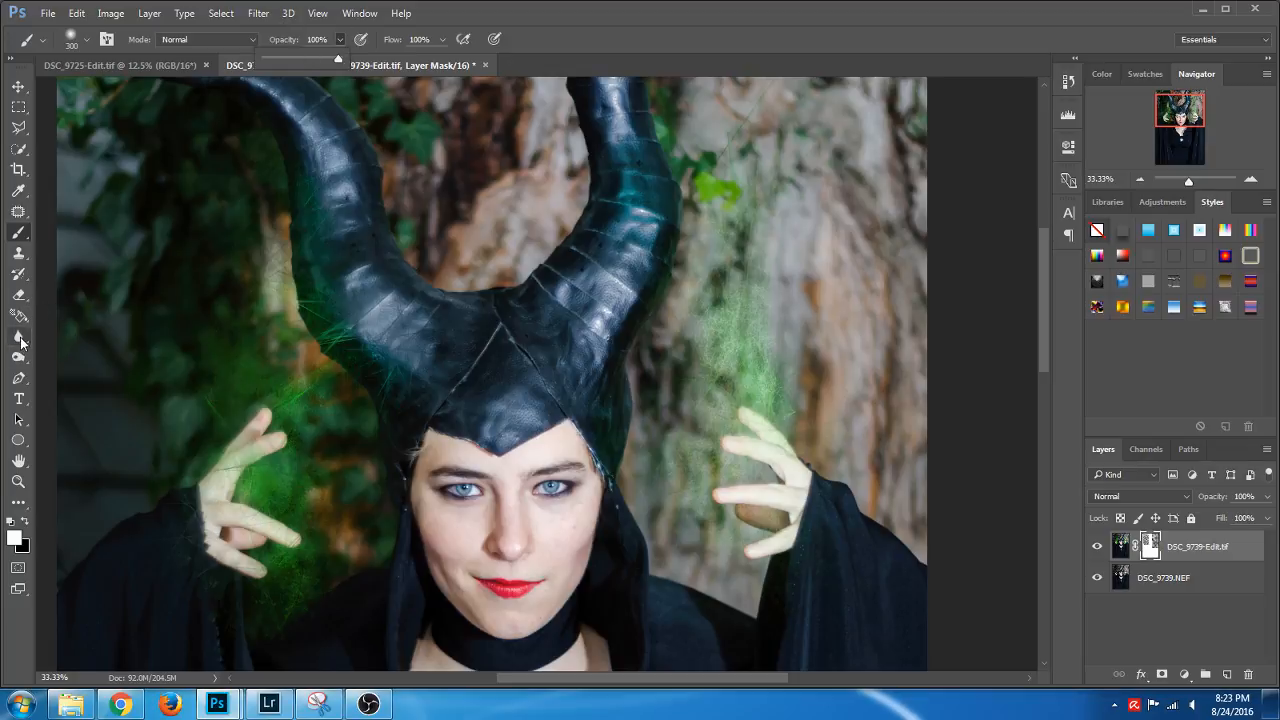
# Dodge the layer mask over the green glow around both hands with a 417 px brush, Midtones range and 50% exposure
pyautogui.moveTo(18, 357); pyautogui.dragTo(72, 362)
pyautogui.click(72, 360)
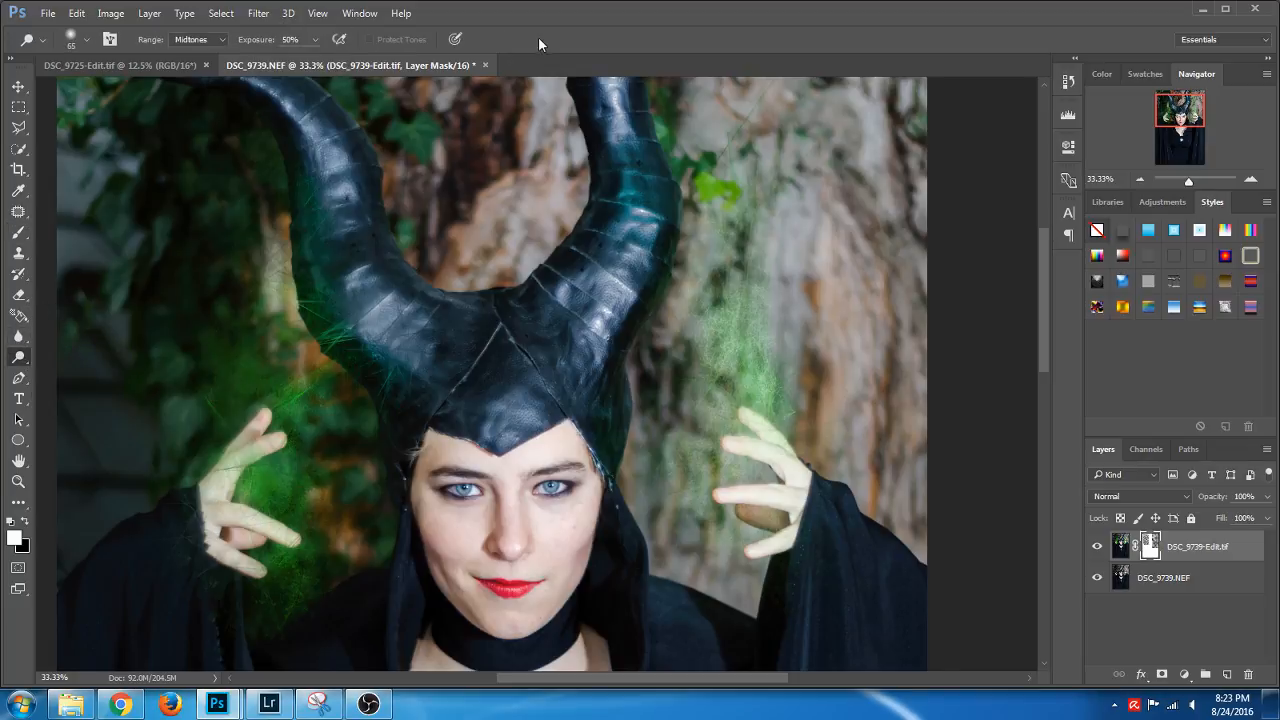
pyautogui.rightClick(666, 224)
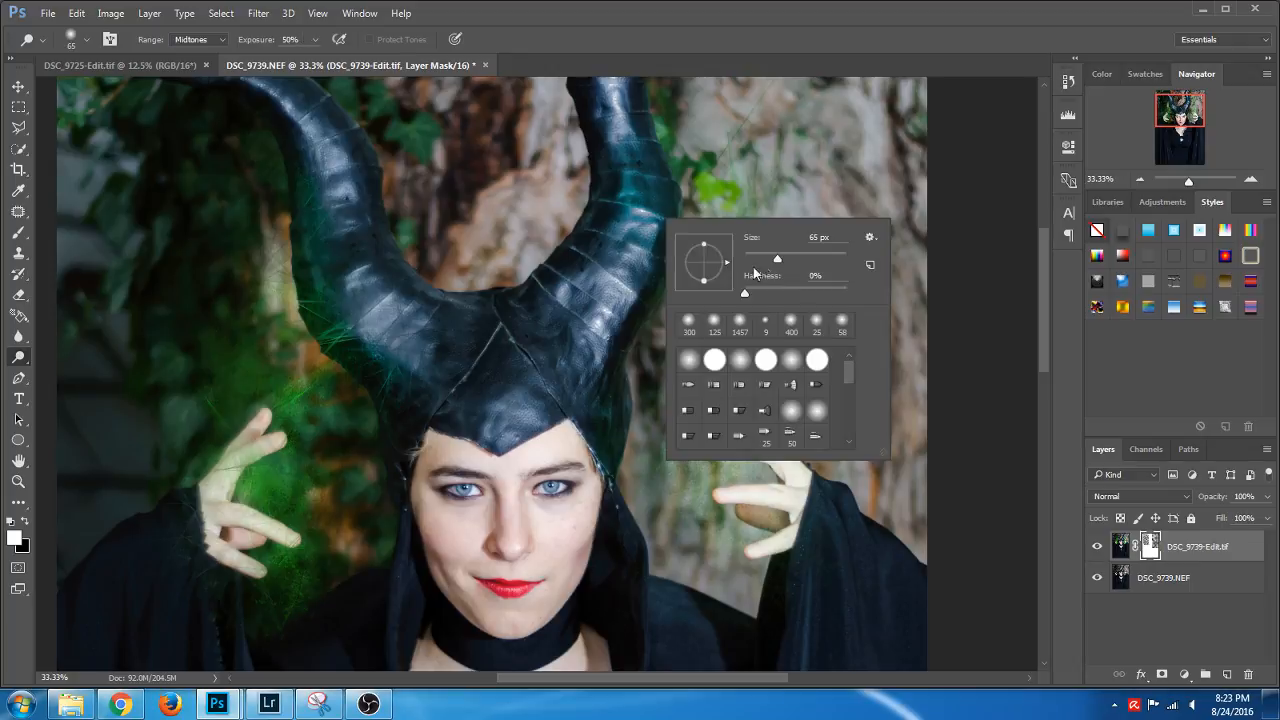
pyautogui.click(822, 258)
pyautogui.click(832, 258)
pyautogui.click(940, 258)
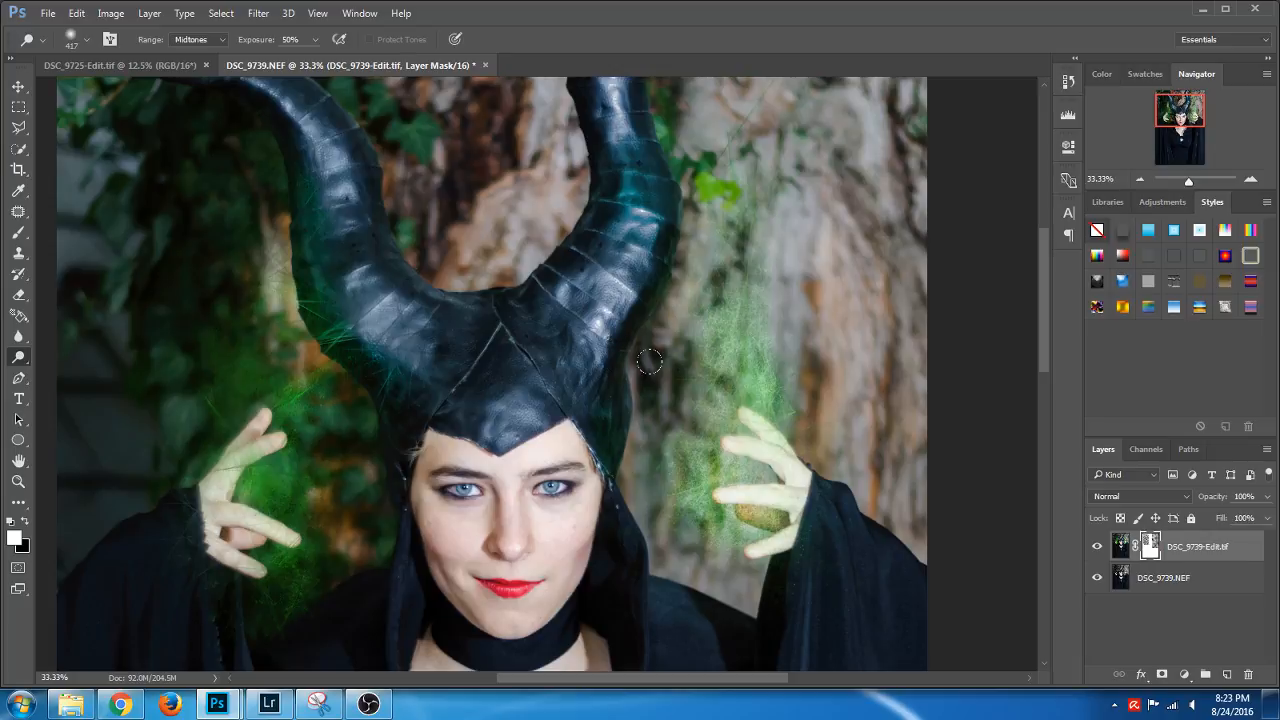
pyautogui.moveTo(334, 225); pyautogui.dragTo(691, 201)
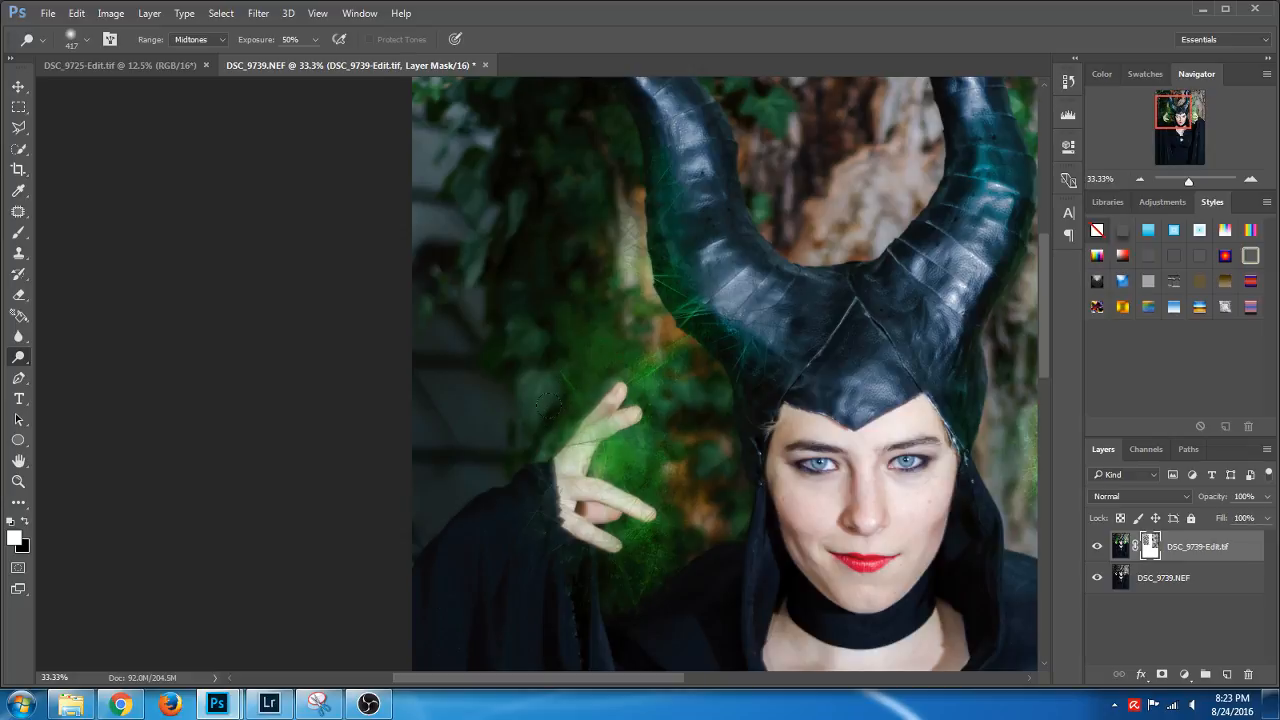
pyautogui.moveTo(586, 282); pyautogui.dragTo(598, 368)
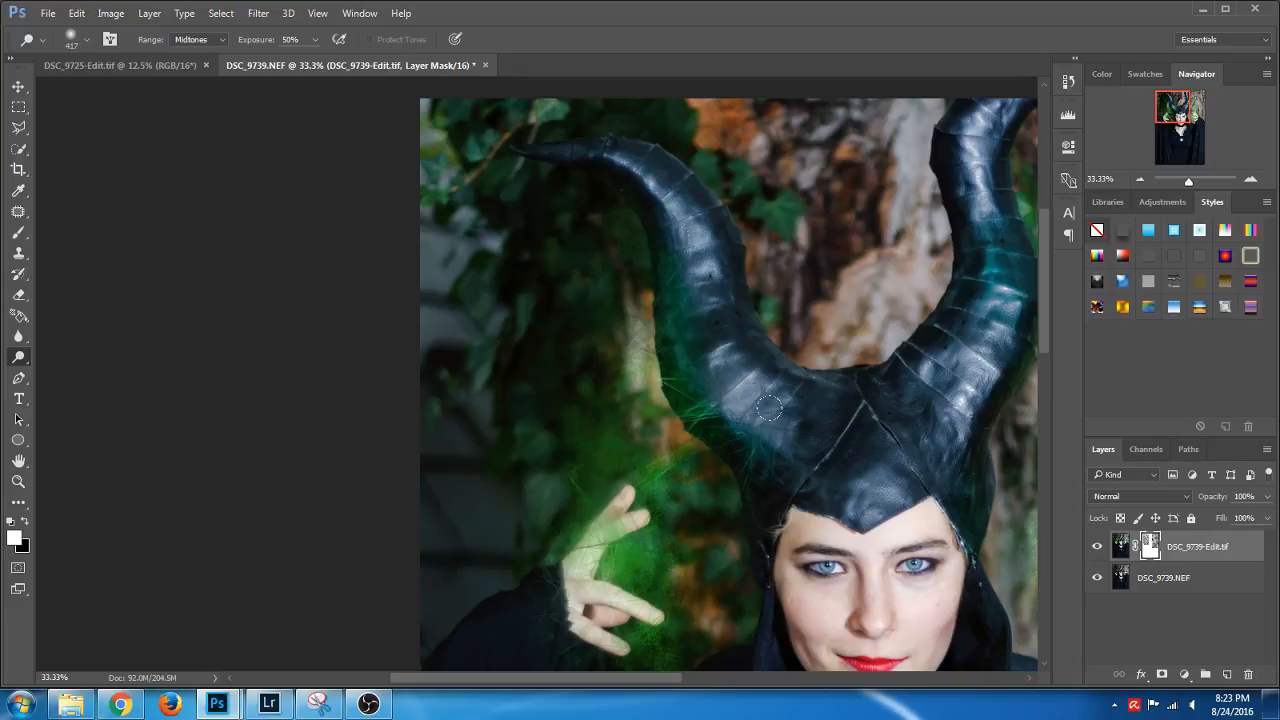
# Paint black on the layer mask over the horns with a soft 495 px brush to reduce their teal light
pyautogui.press('x')
pyautogui.press('b')
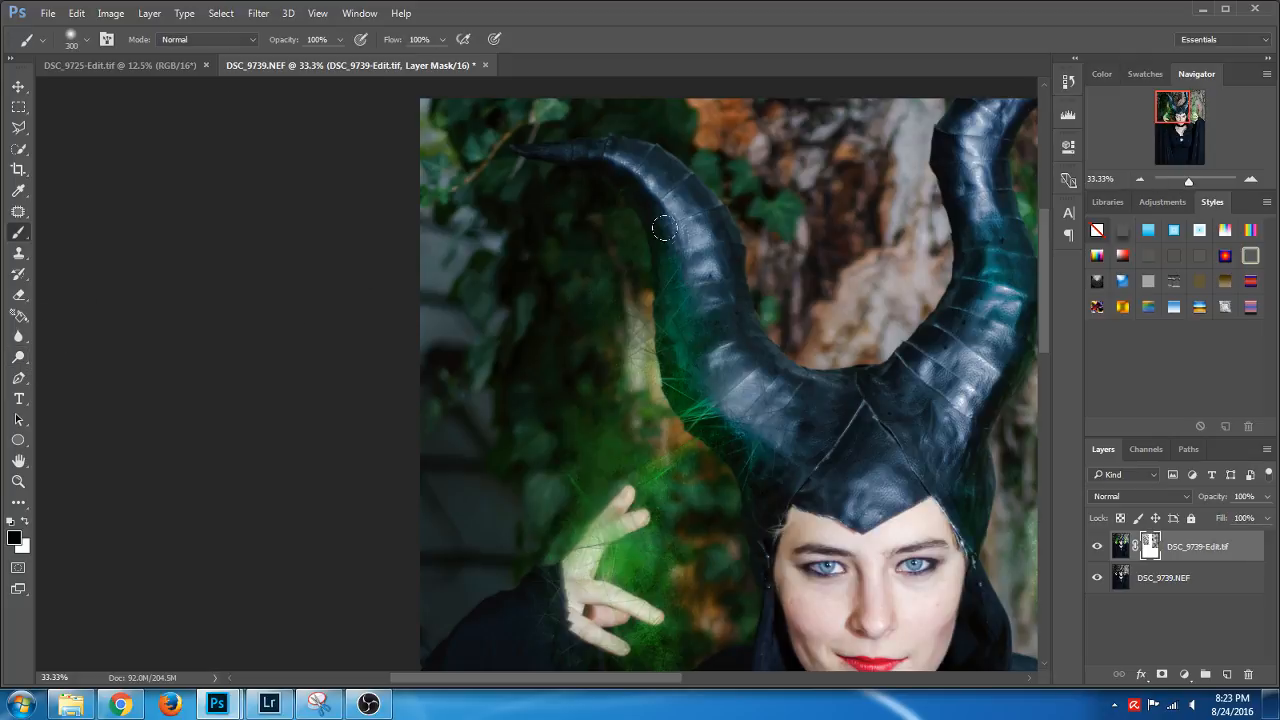
pyautogui.moveTo(664, 230)
pyautogui.mouseDown()
pyautogui.moveTo(689, 334)
pyautogui.moveTo(790, 440)
pyautogui.mouseUp()
pyautogui.rightClick(846, 423)
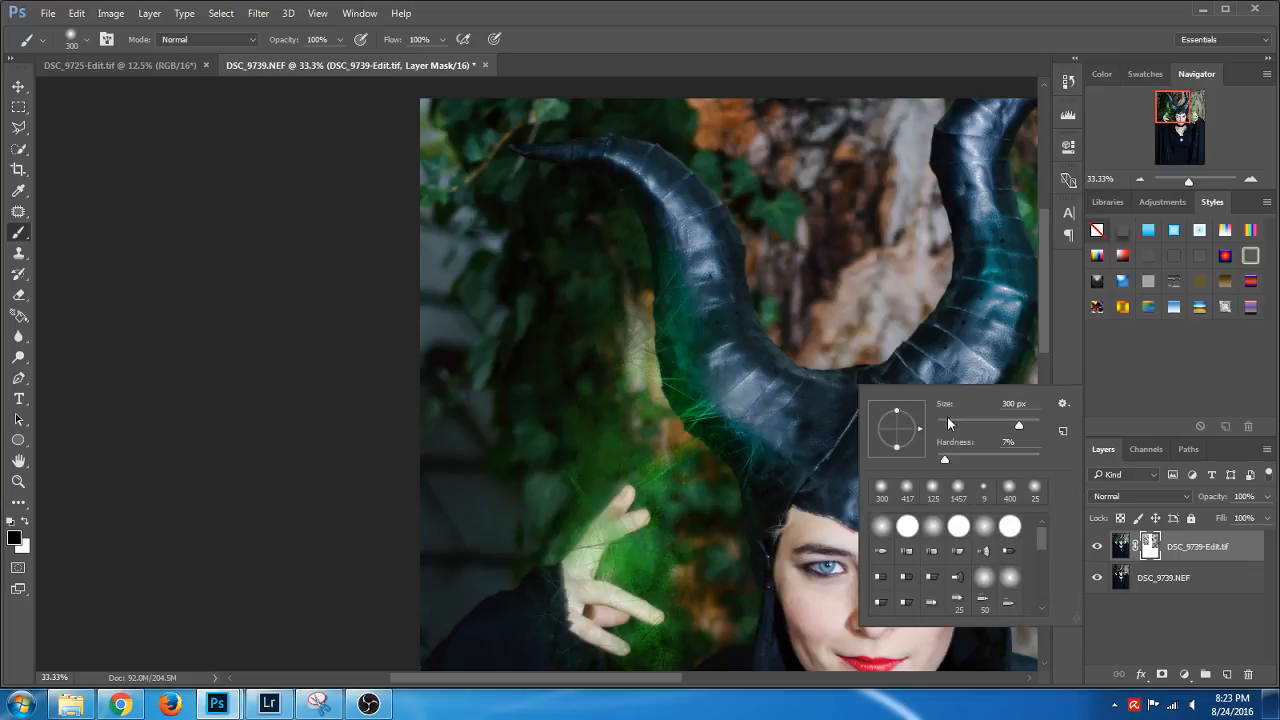
pyautogui.moveTo(944, 460); pyautogui.dragTo(951, 460)
pyautogui.press('Return')
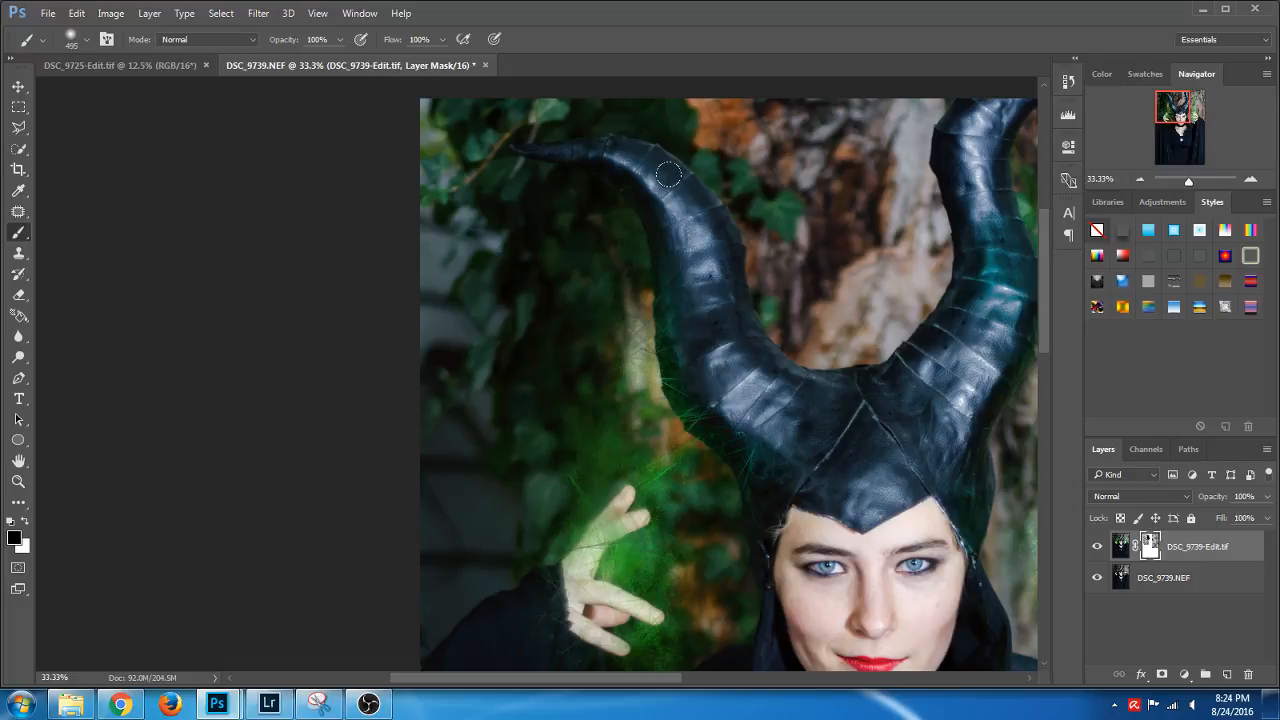
pyautogui.click(1180, 118)
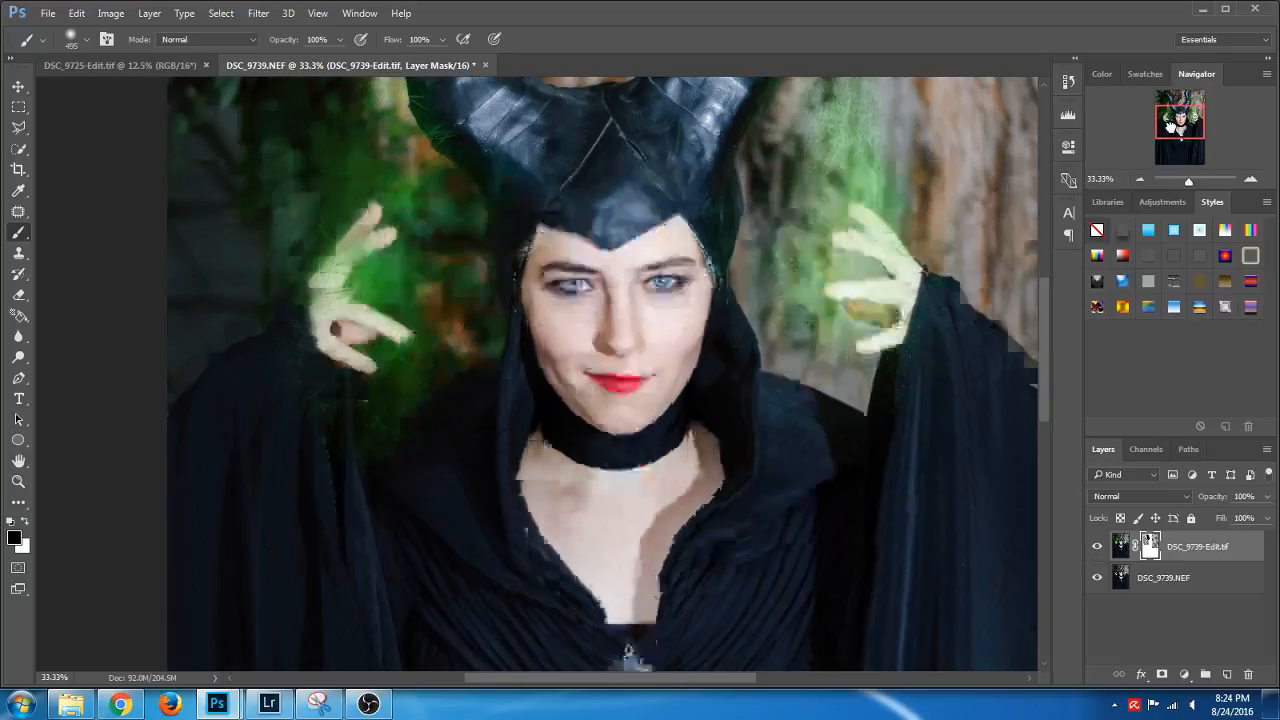
pyautogui.click(1145, 180)
pyautogui.click(1145, 180)
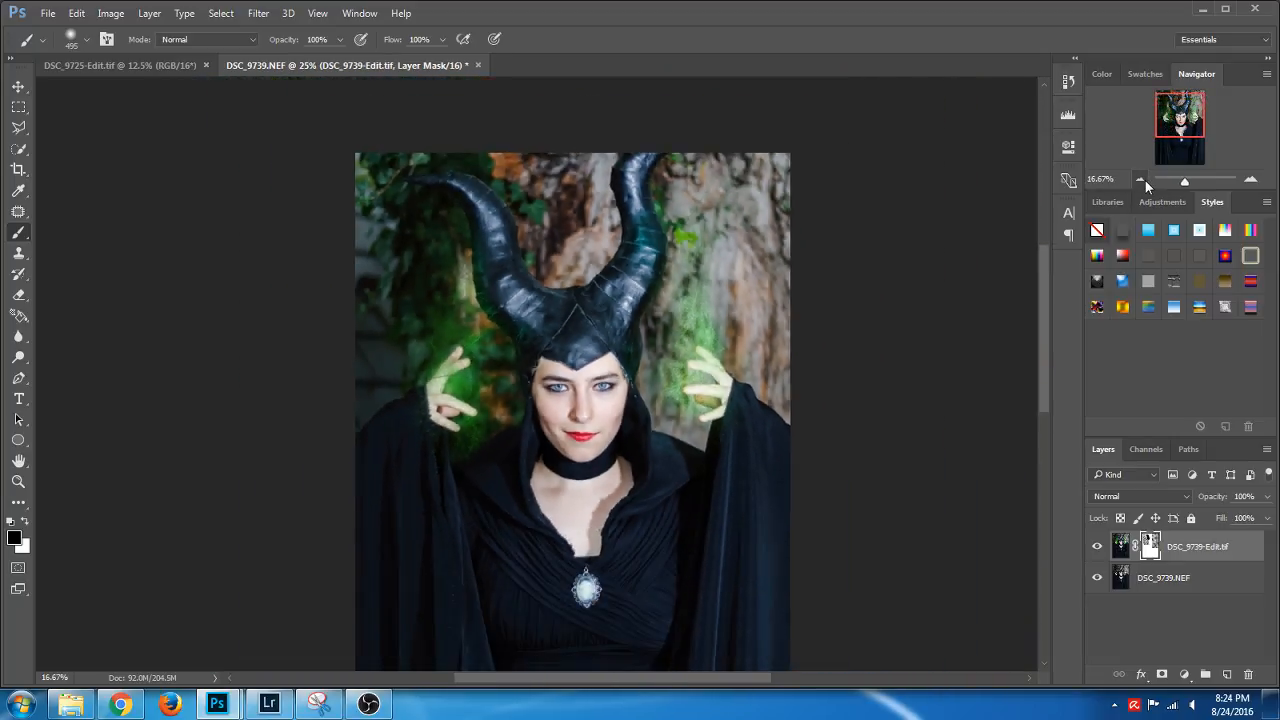
# Merge the masked DSC_9739-Edit.tif layer with the original photo layer and save the document
pyautogui.click(1145, 180)
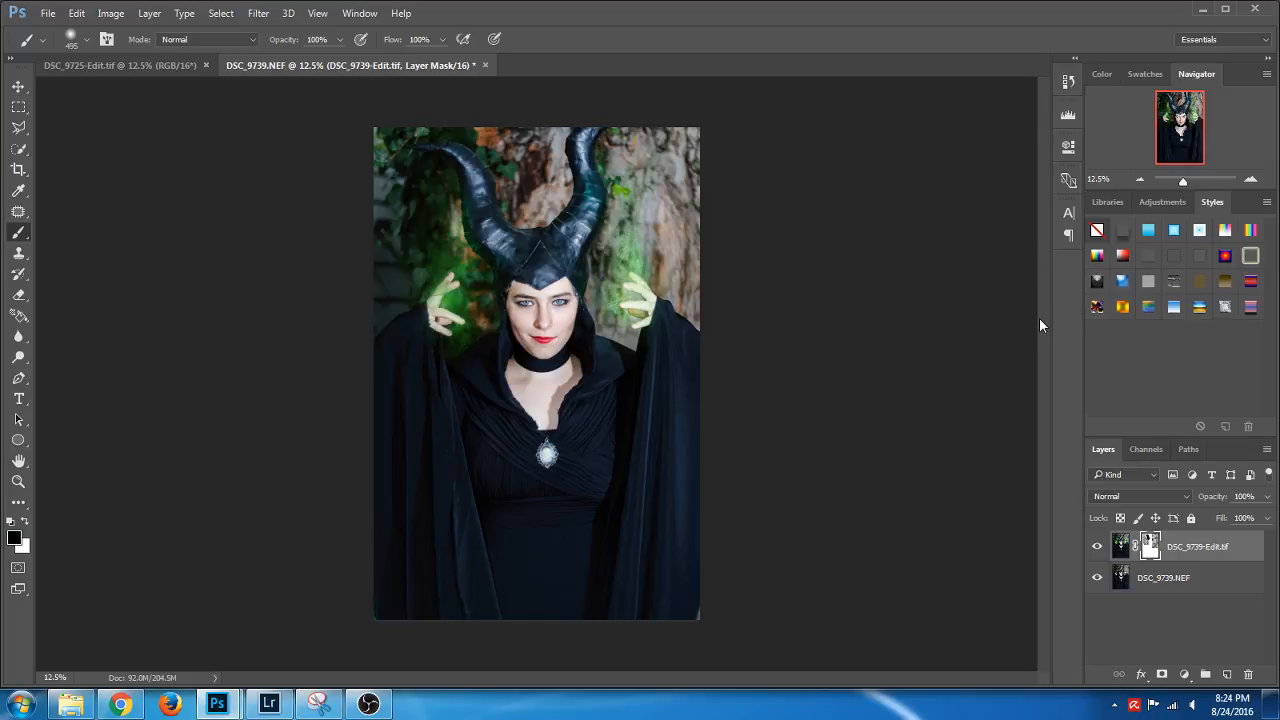
pyautogui.hotkey('ctrl', 'e')
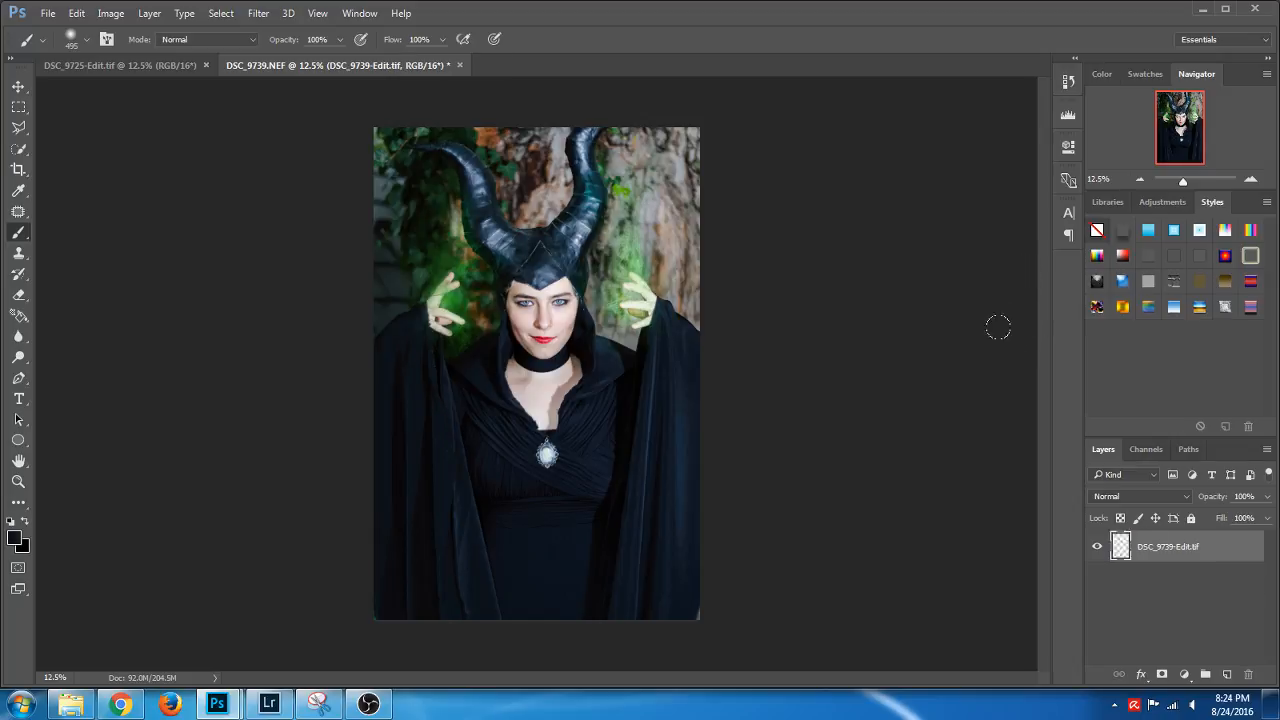
pyautogui.hotkey('ctrl', 's')
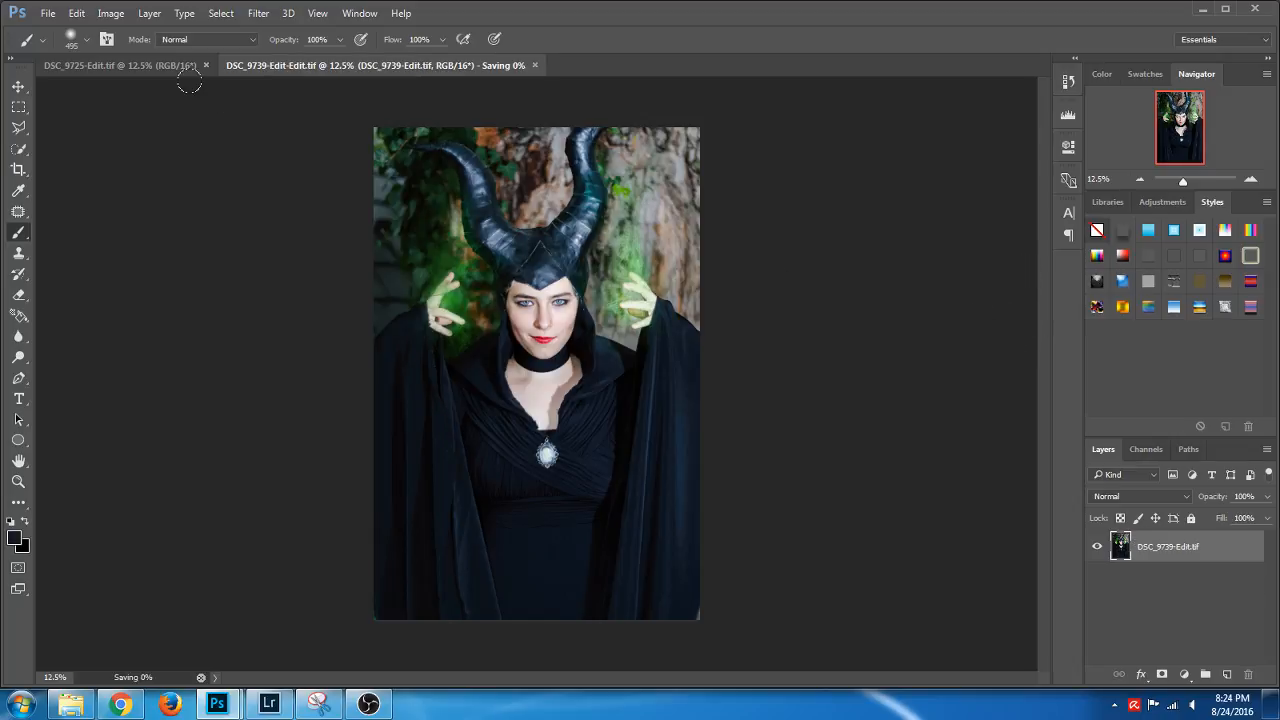
# Close DSC_9725-Edit.tif and switch to Lightroom, showing the full-length tree photo in Develop with the filmstrip hidden
pyautogui.click(175, 70)
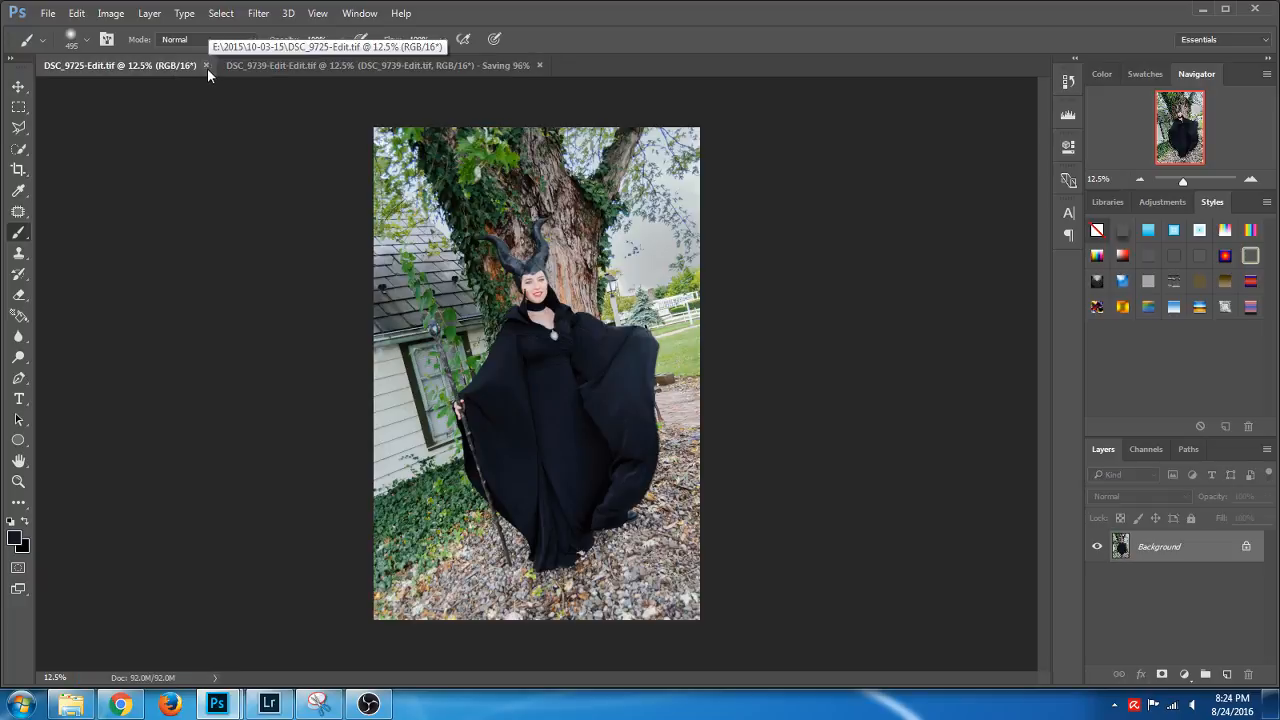
pyautogui.click(207, 64)
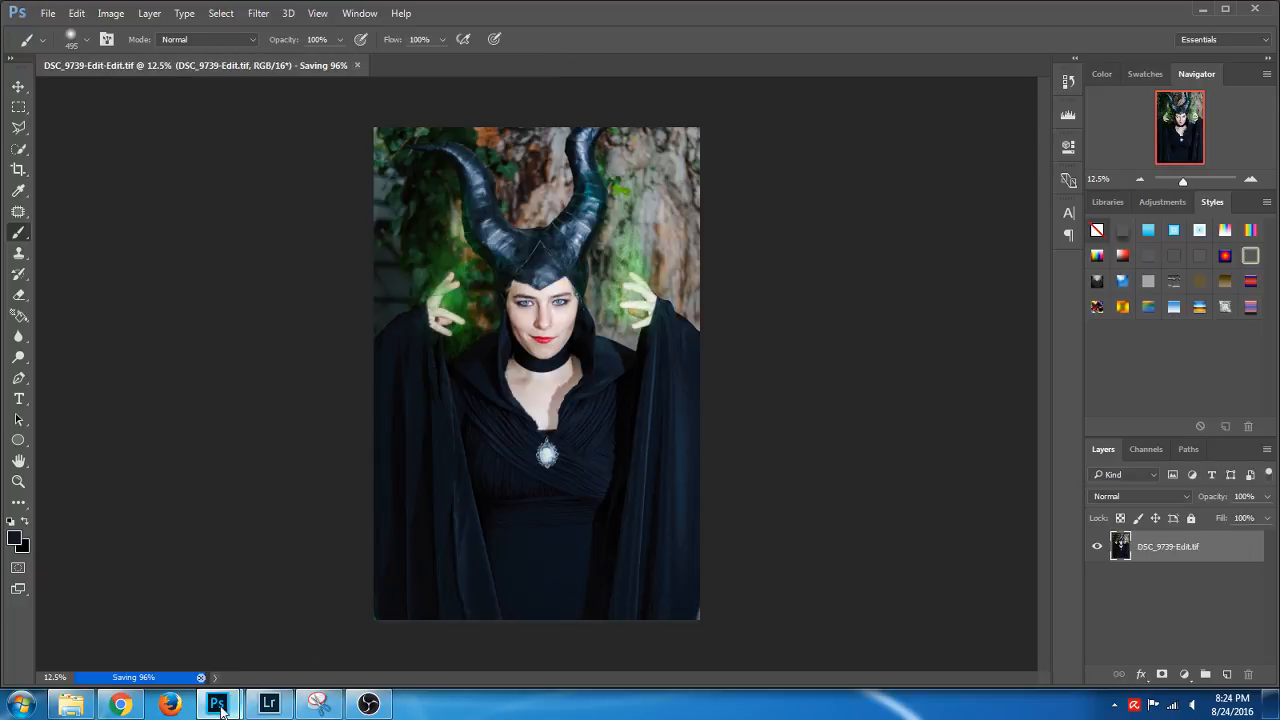
pyautogui.click(268, 704)
pyautogui.click(1007, 685)
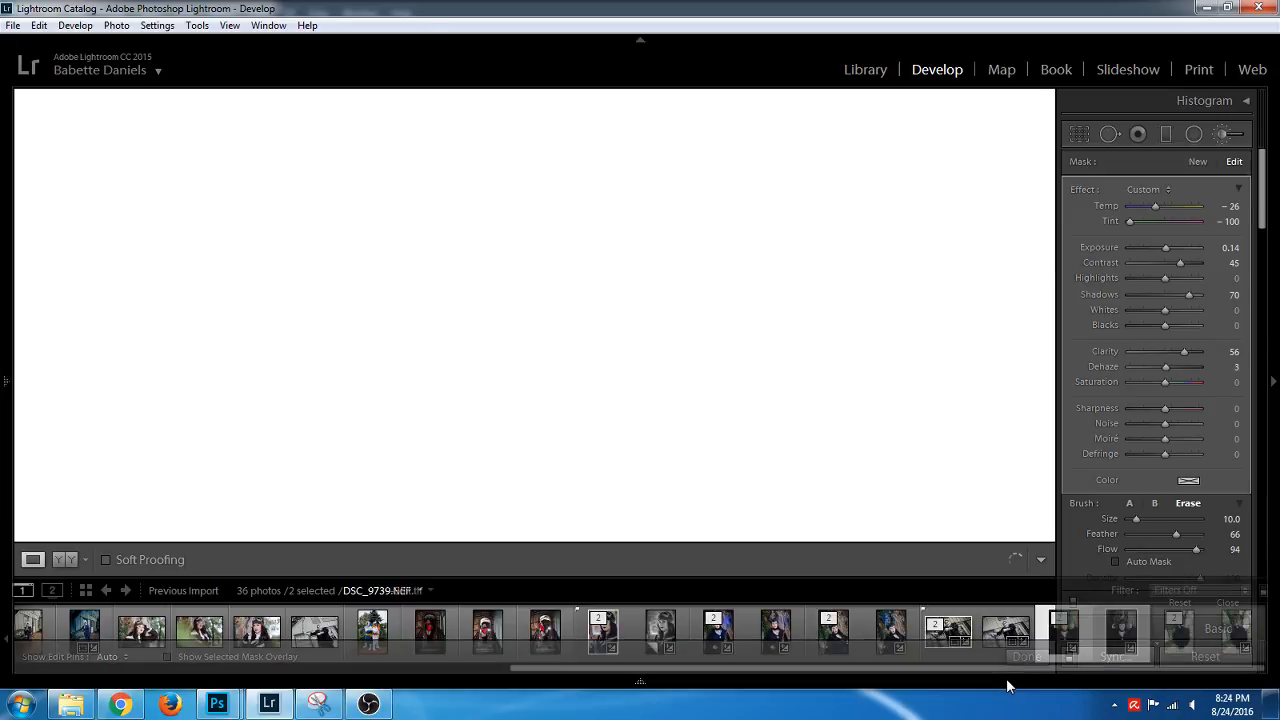
pyautogui.click(1183, 655)
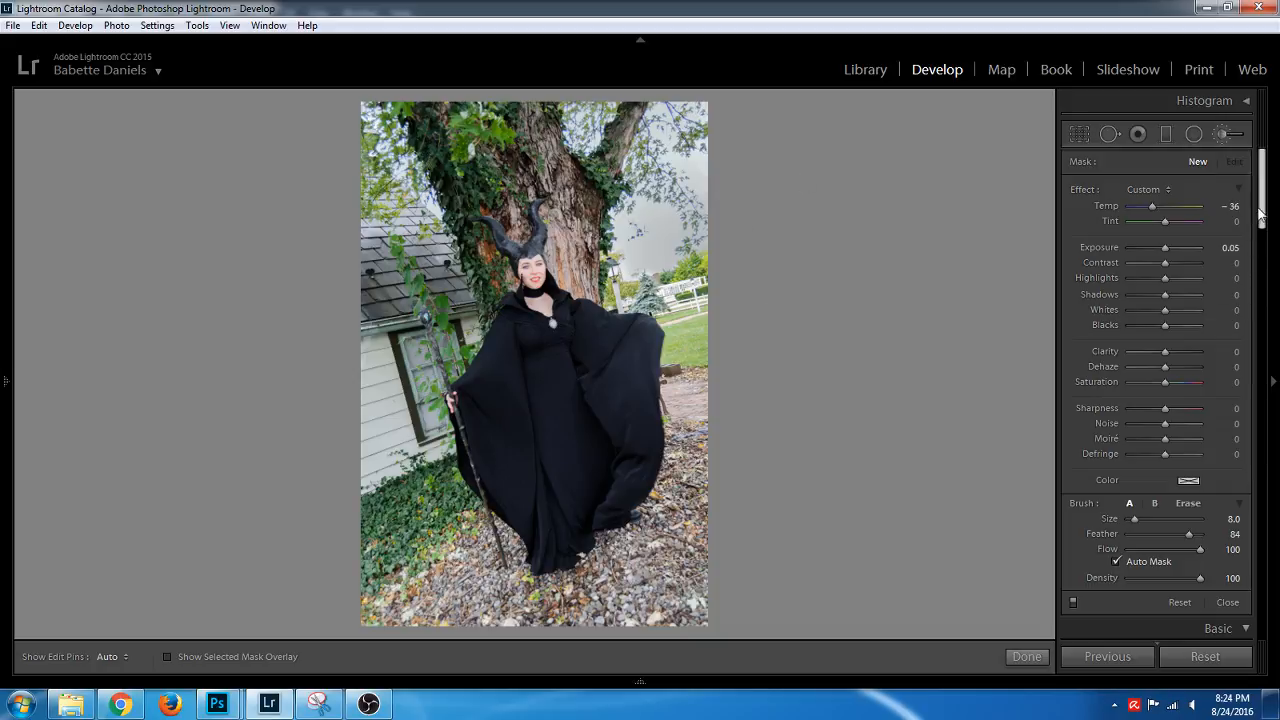
# Leave the adjustment brush and set the whole photo's Highlights to -100, Shadows to +50 and Contrast to +40
pyautogui.moveTo(1262, 203)
pyautogui.mouseDown()
pyautogui.moveTo(1266, 429)
pyautogui.moveTo(1262, 250)
pyautogui.moveTo(1229, 309)
pyautogui.mouseUp()
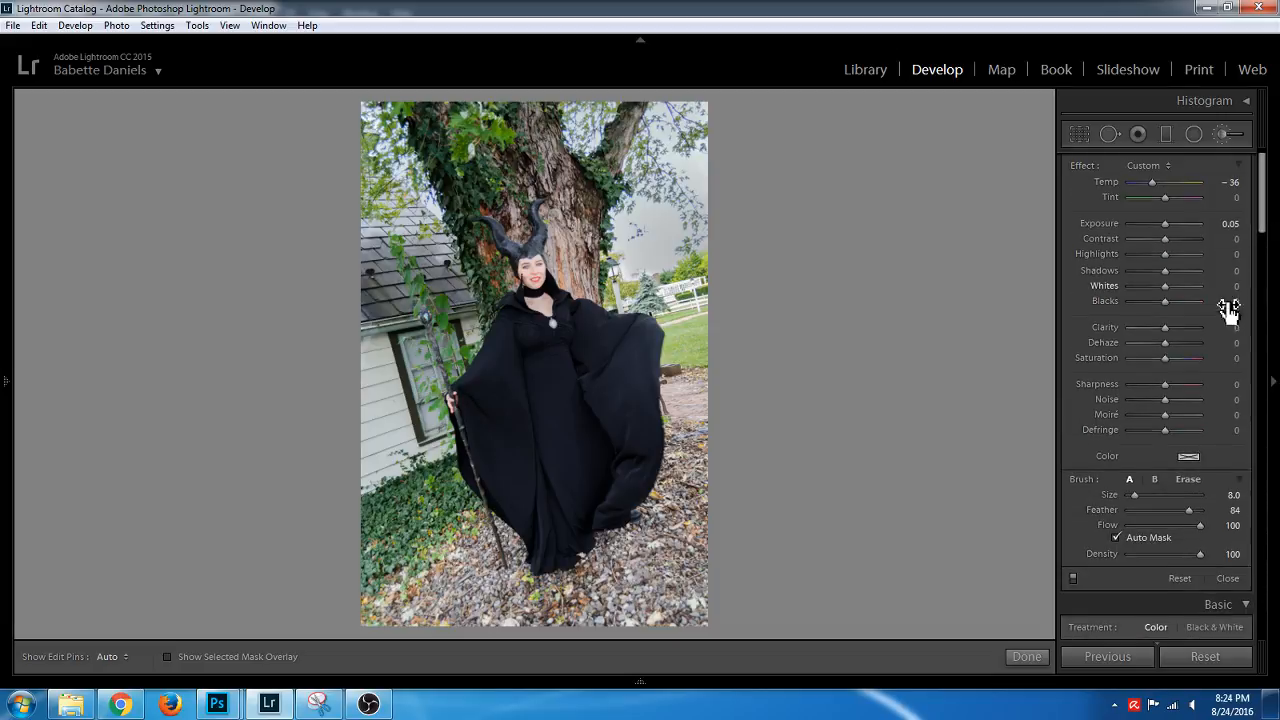
pyautogui.moveTo(1149, 281); pyautogui.dragTo(1205, 147)
pyautogui.click(1221, 136)
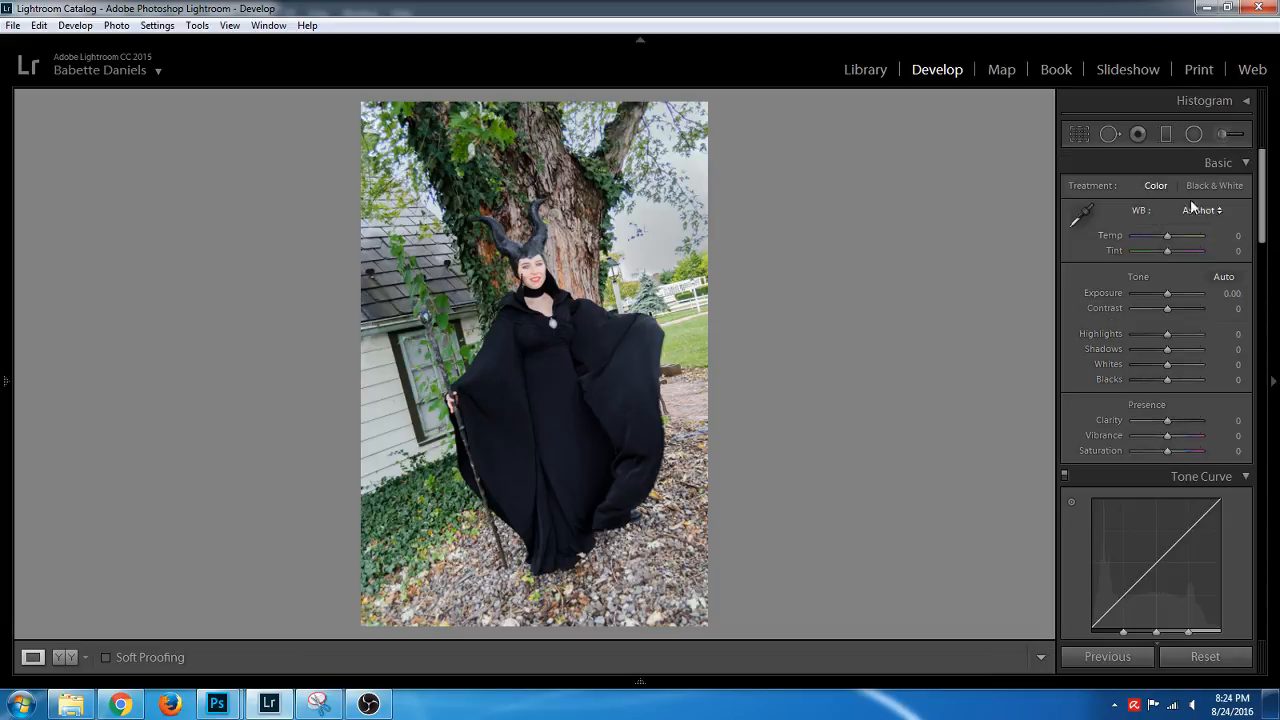
pyautogui.click(1134, 331)
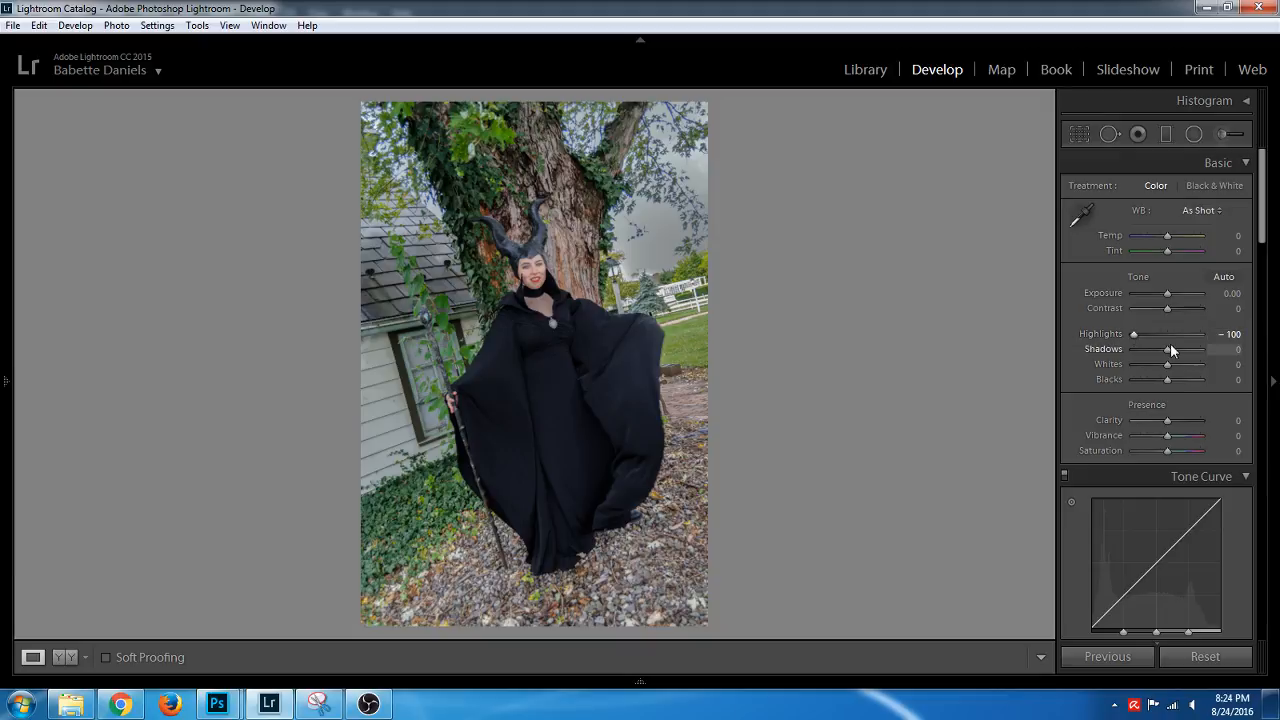
pyautogui.moveTo(1168, 349); pyautogui.dragTo(1186, 349)
pyautogui.click(1181, 307)
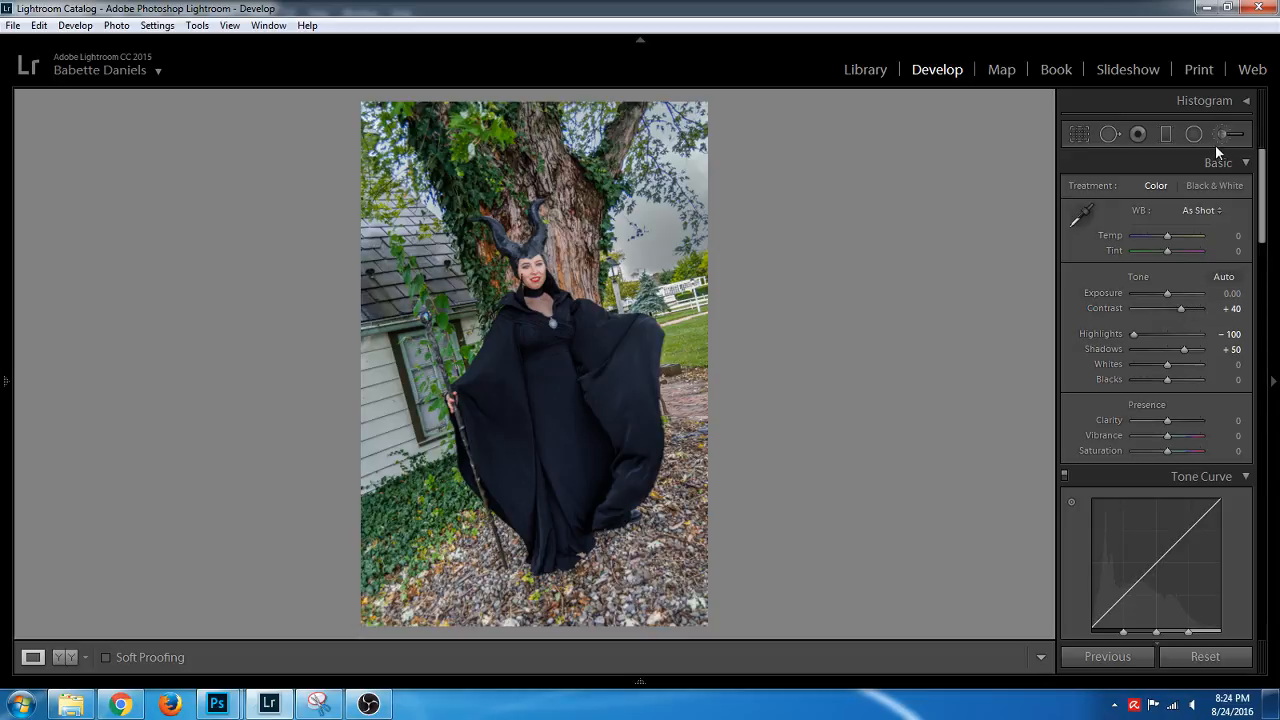
# Inspect the figure close up and reset the photo's Highlights to 0
pyautogui.click(652, 259)
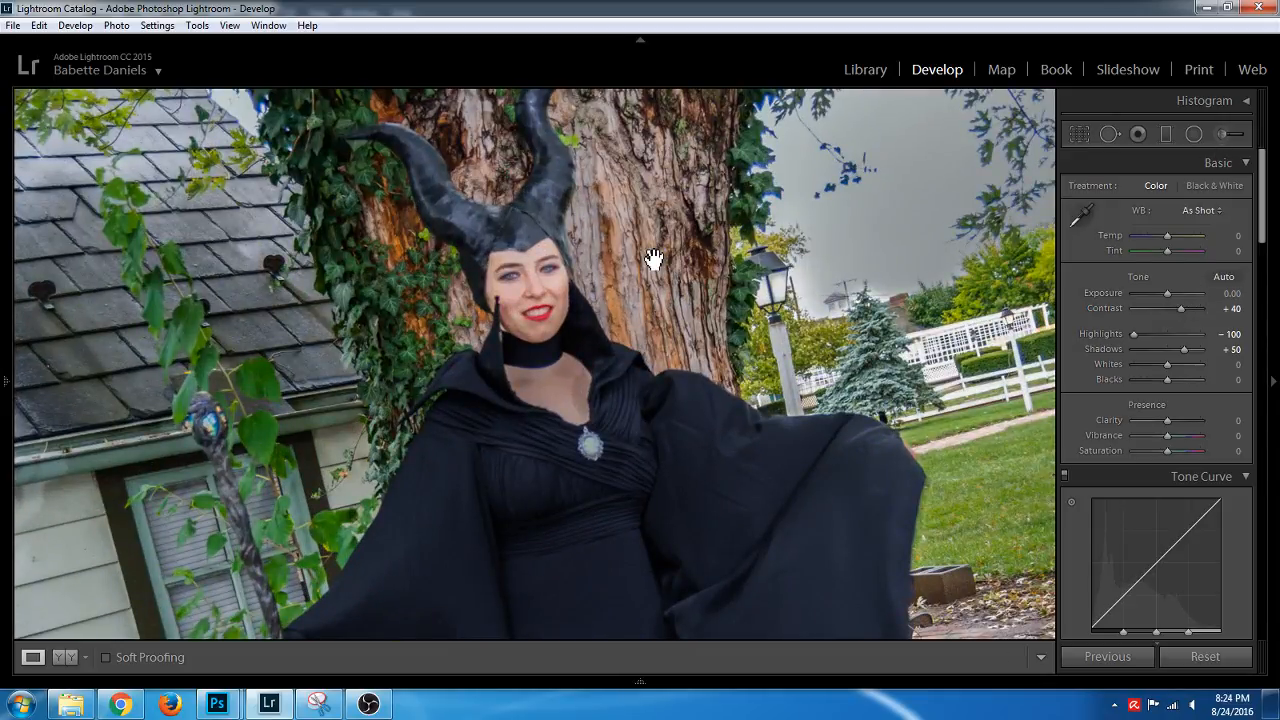
pyautogui.click(652, 259)
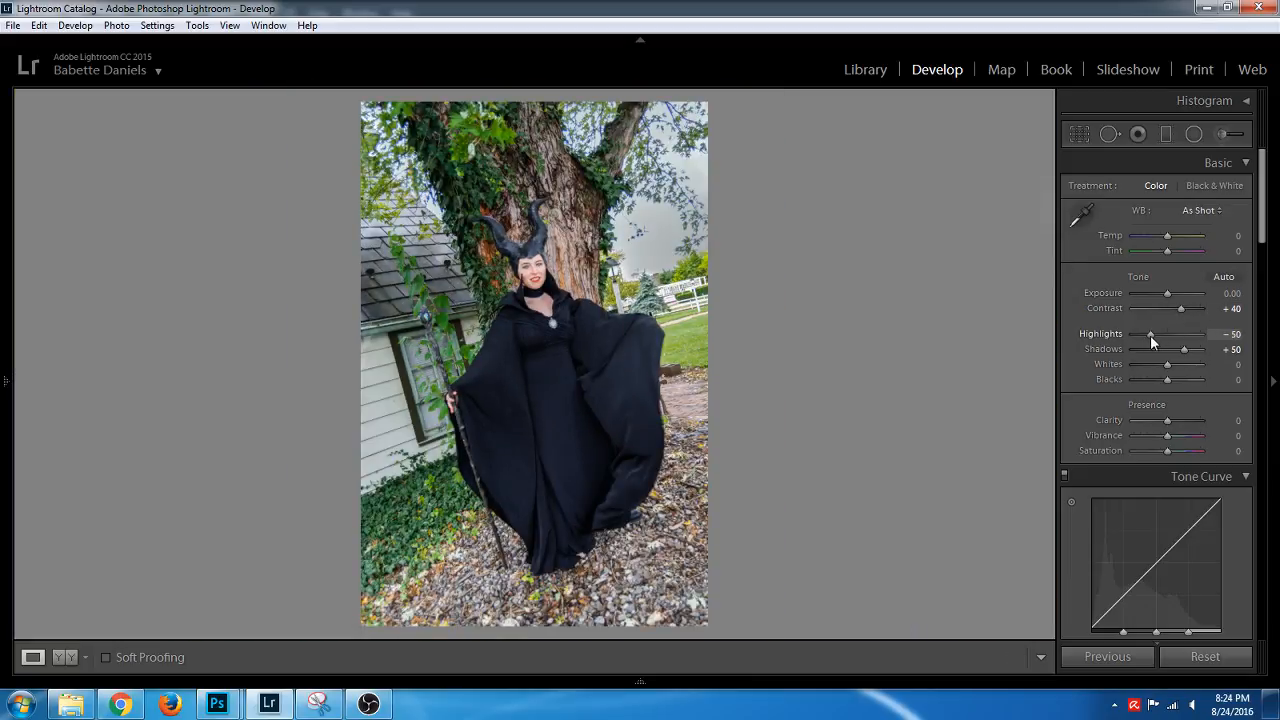
pyautogui.moveTo(1149, 335); pyautogui.dragTo(1156, 335)
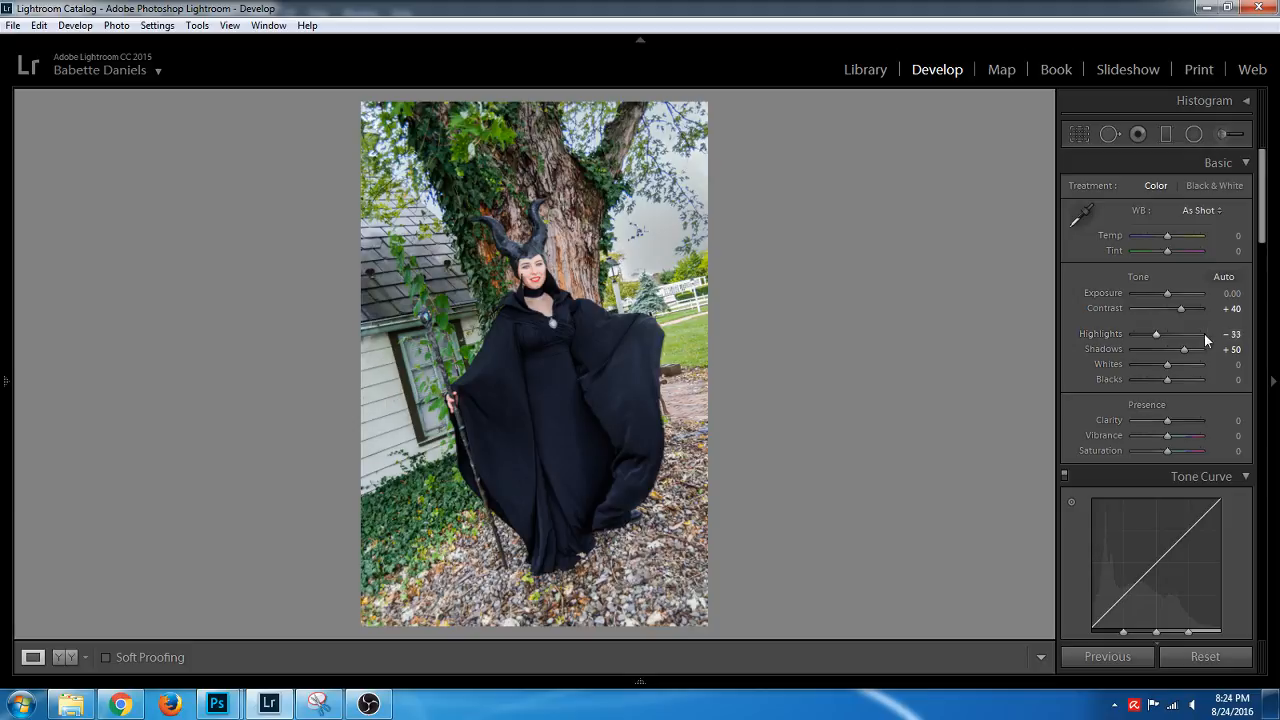
pyautogui.click(1225, 334)
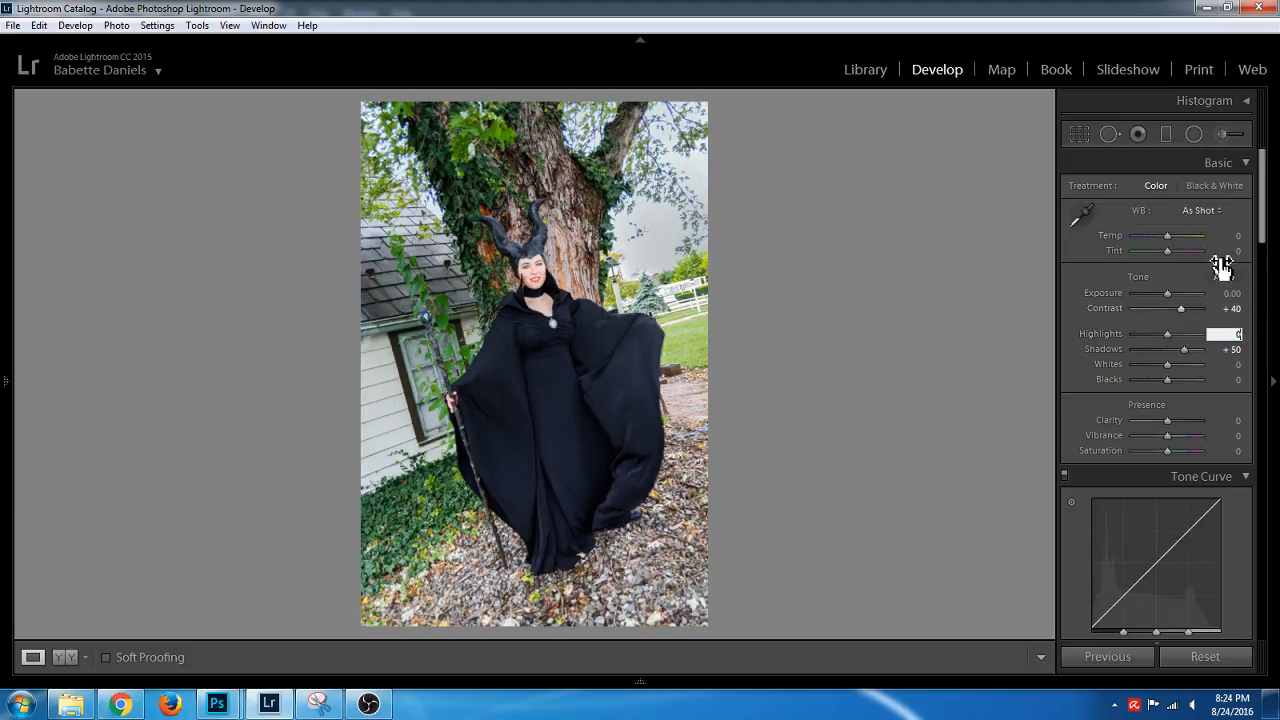
# Add a radial filter and fit its small, slightly tilted ellipse around the woman's face and neckline
pyautogui.click(1222, 134)
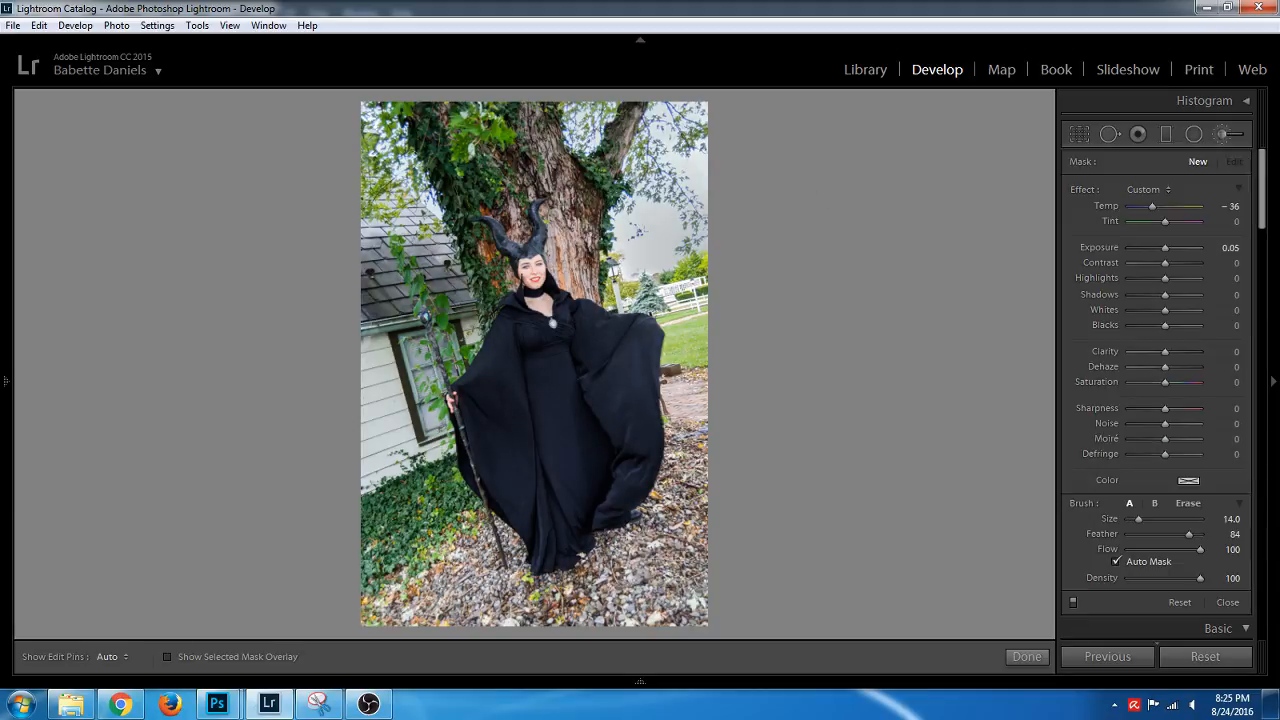
pyautogui.click(1190, 135)
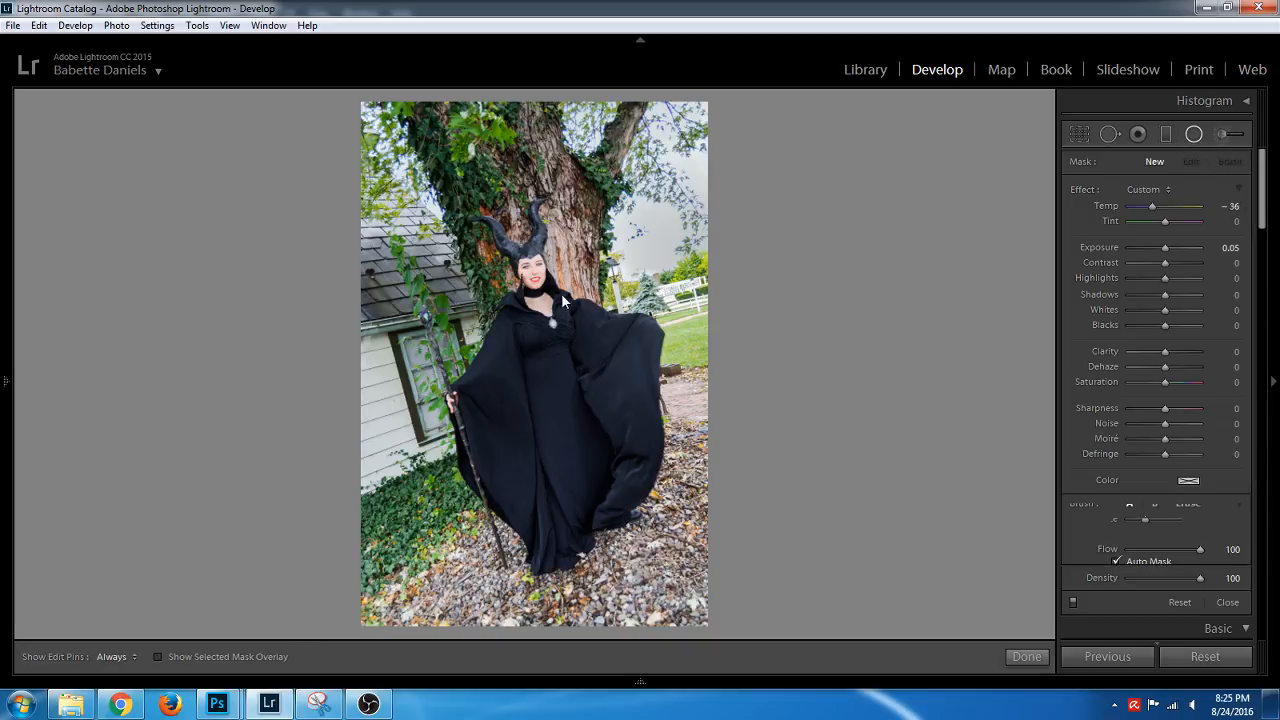
pyautogui.moveTo(530, 262); pyautogui.dragTo(571, 331)
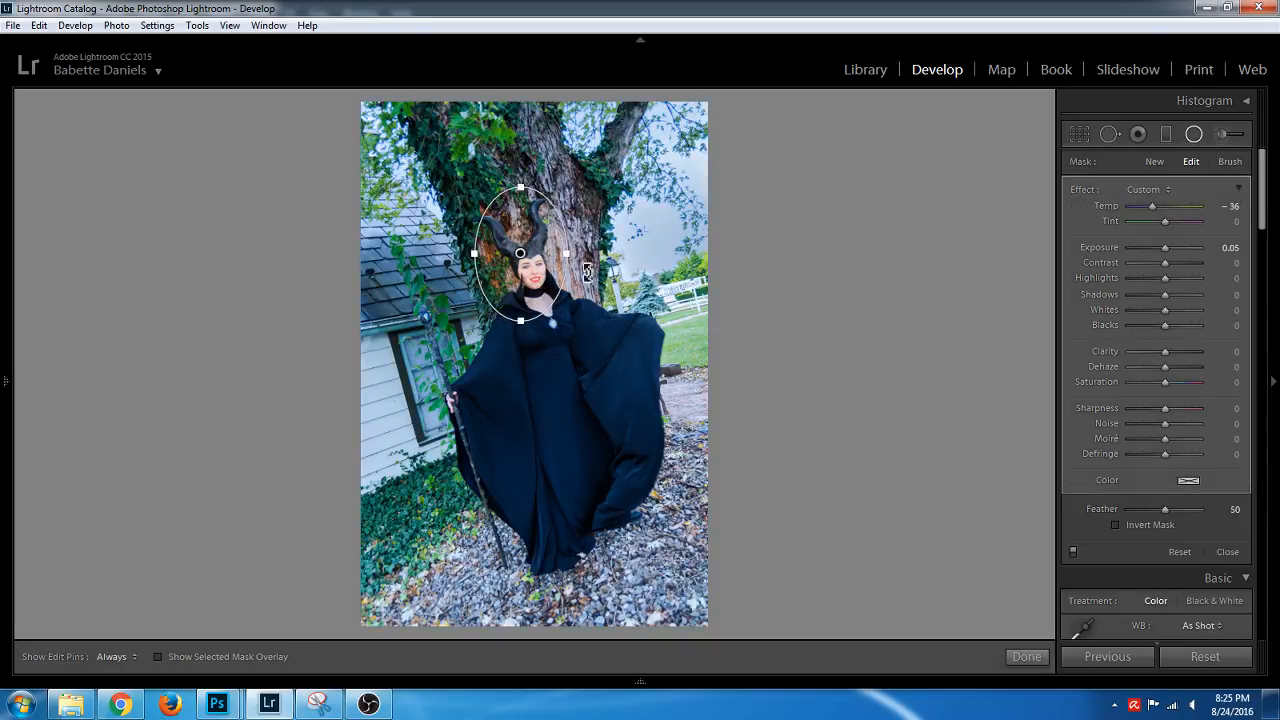
pyautogui.moveTo(514, 267); pyautogui.dragTo(542, 306)
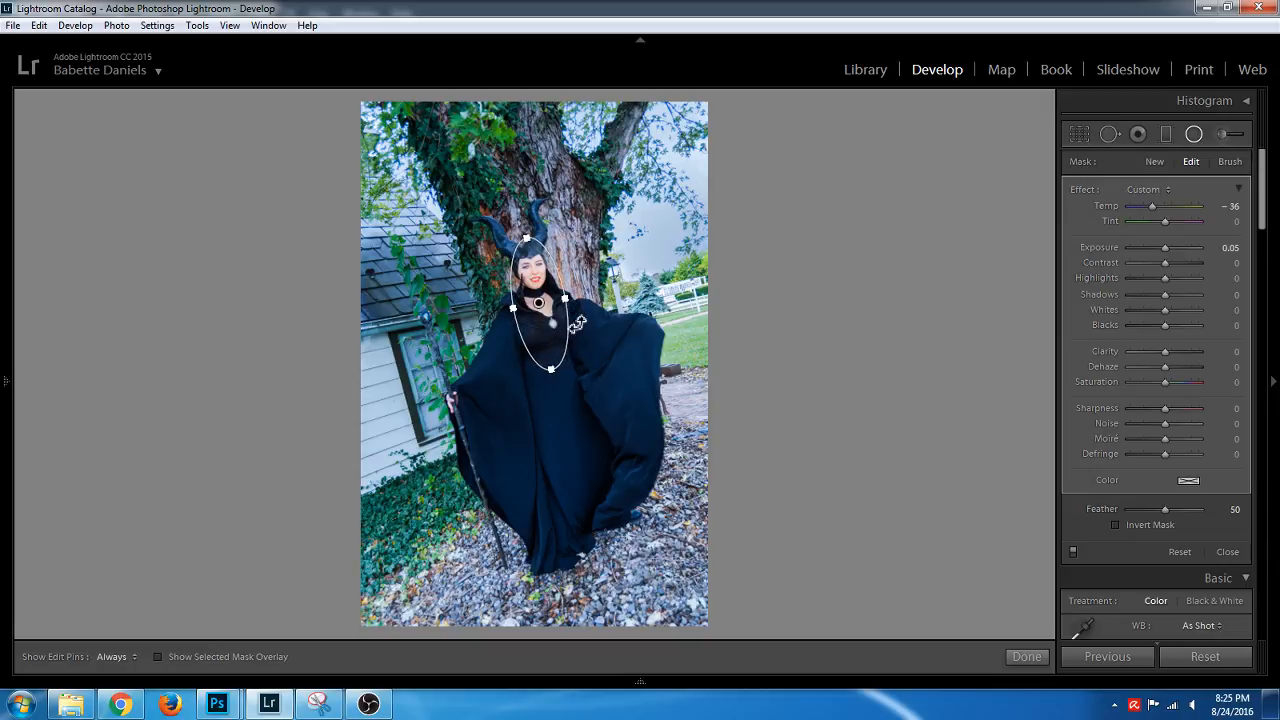
pyautogui.moveTo(548, 369); pyautogui.dragTo(543, 318)
pyautogui.moveTo(576, 273); pyautogui.dragTo(545, 292)
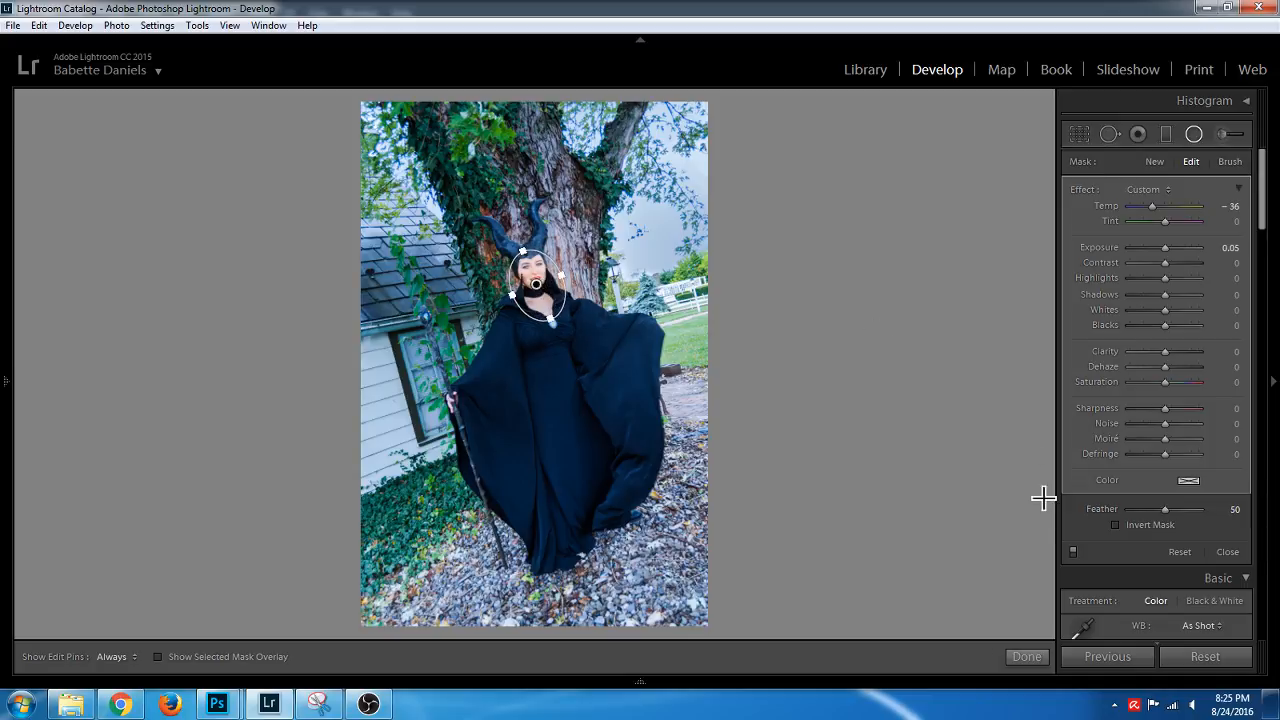
# Set the radial filter's Temp to 0 and its Highlights to -100
pyautogui.click(1228, 206)
pyautogui.write('0')
pyautogui.press('Return')
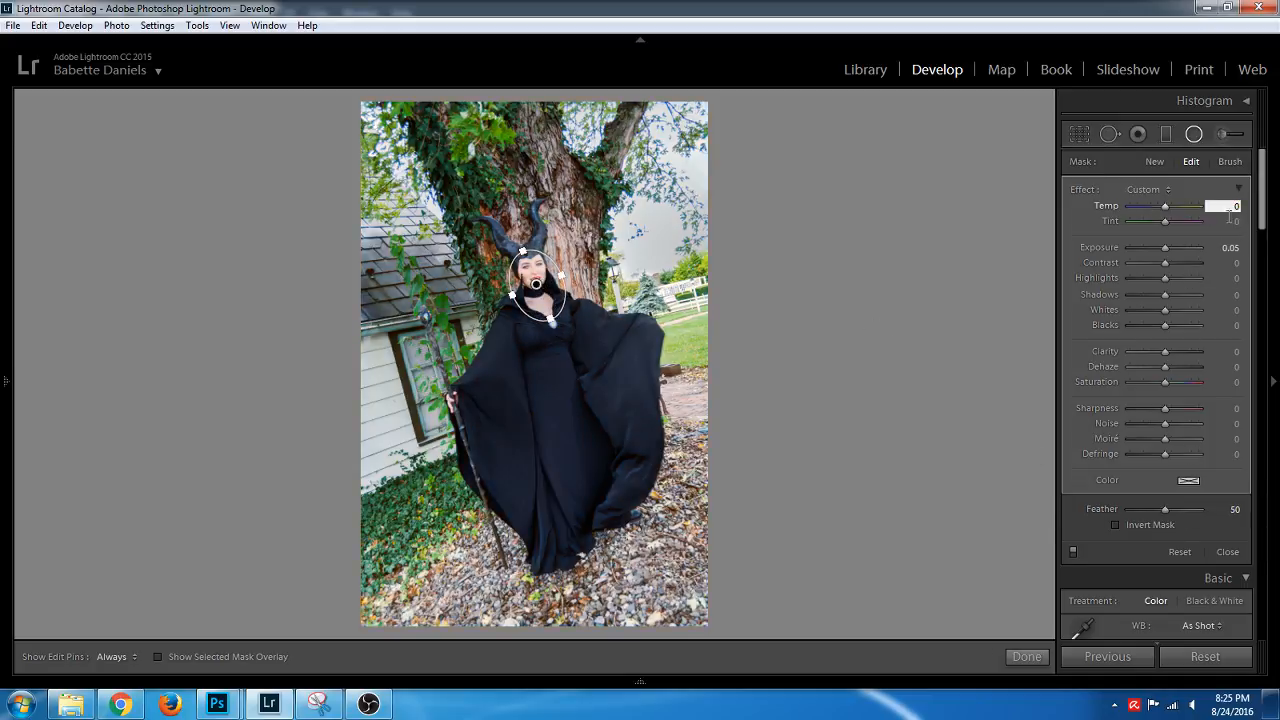
pyautogui.moveTo(1154, 277); pyautogui.dragTo(1129, 278)
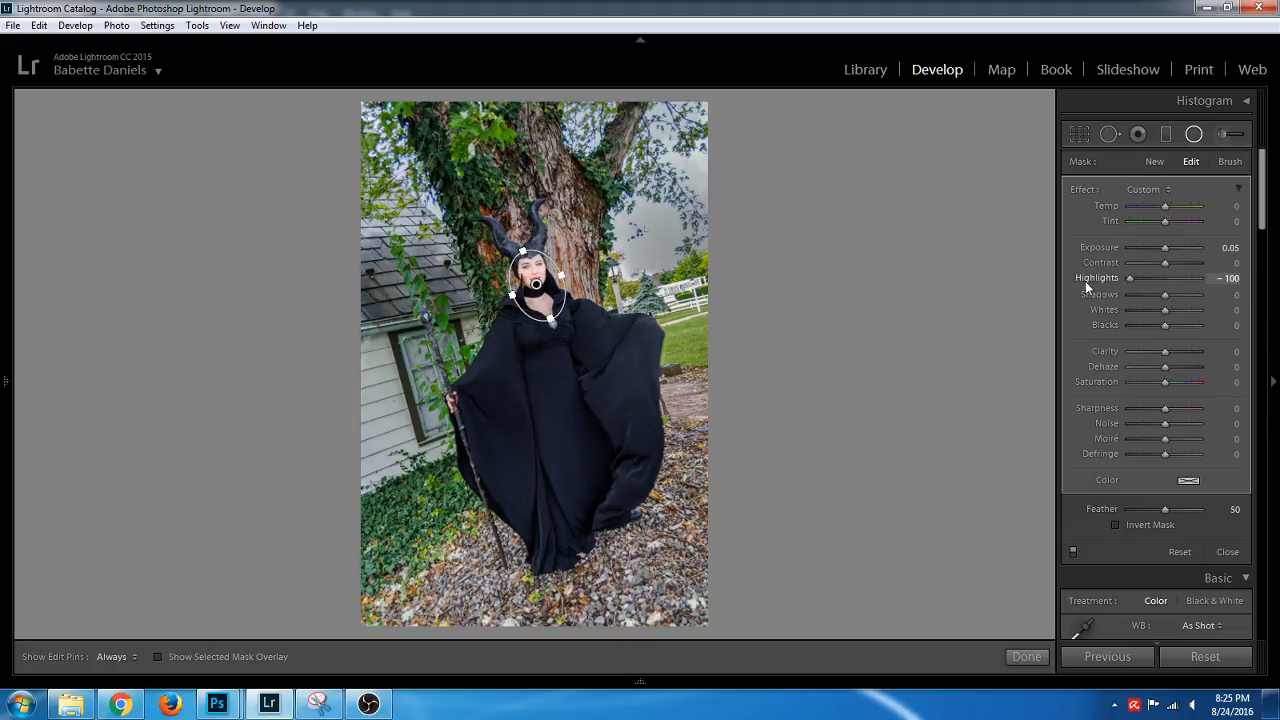
# Set the radial filter's Contrast to 40, Shadows to 6 and Exposure to 0.00
pyautogui.click(1177, 292)
pyautogui.click(1177, 263)
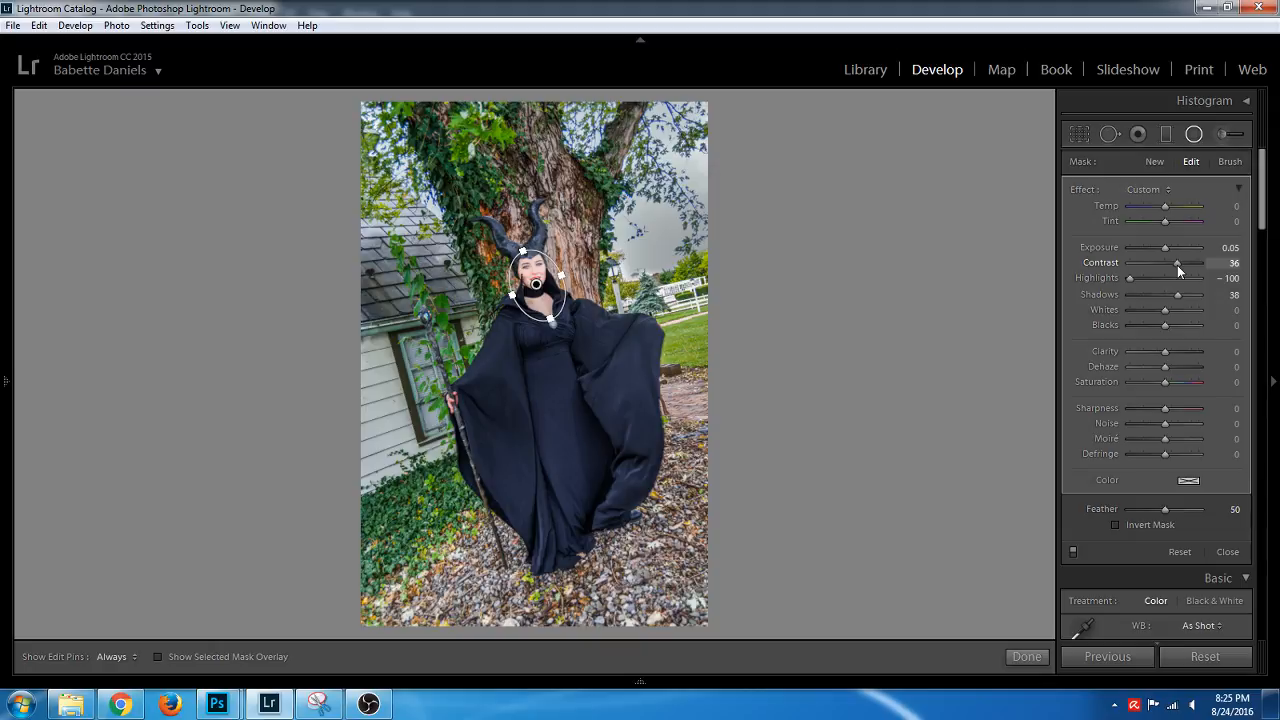
pyautogui.moveTo(1177, 265); pyautogui.dragTo(1178, 265)
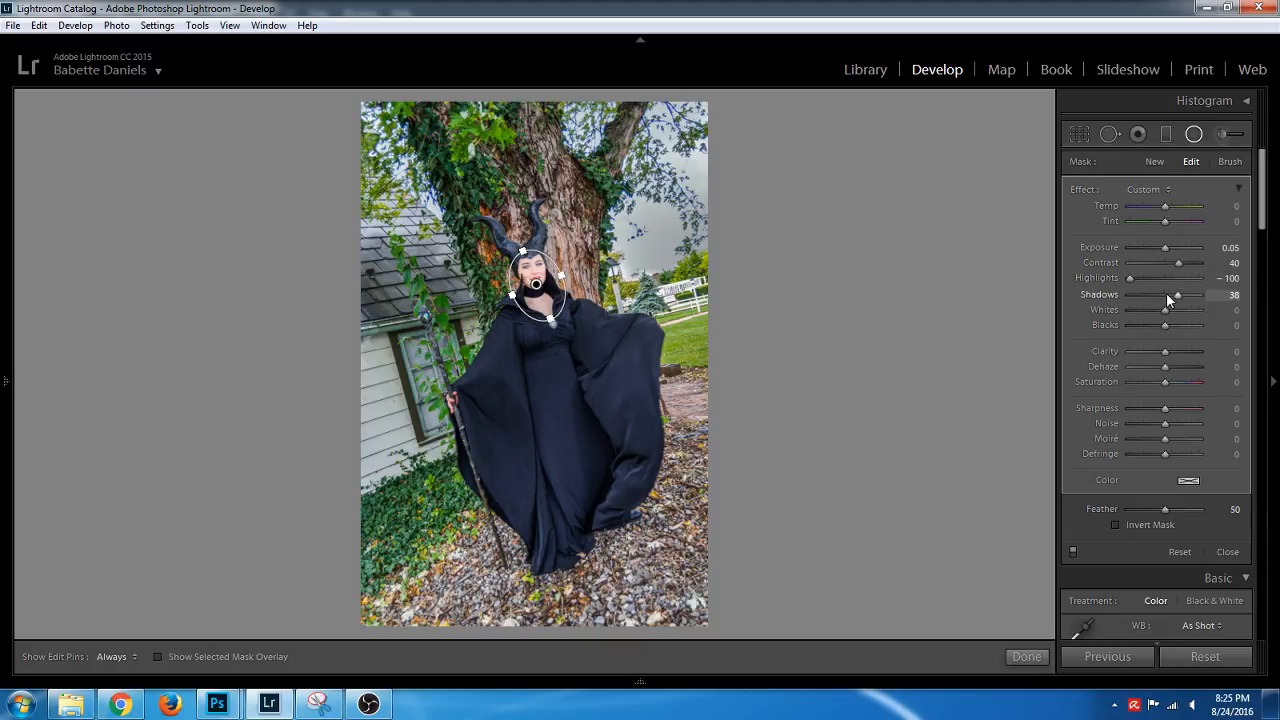
pyautogui.click(1166, 294)
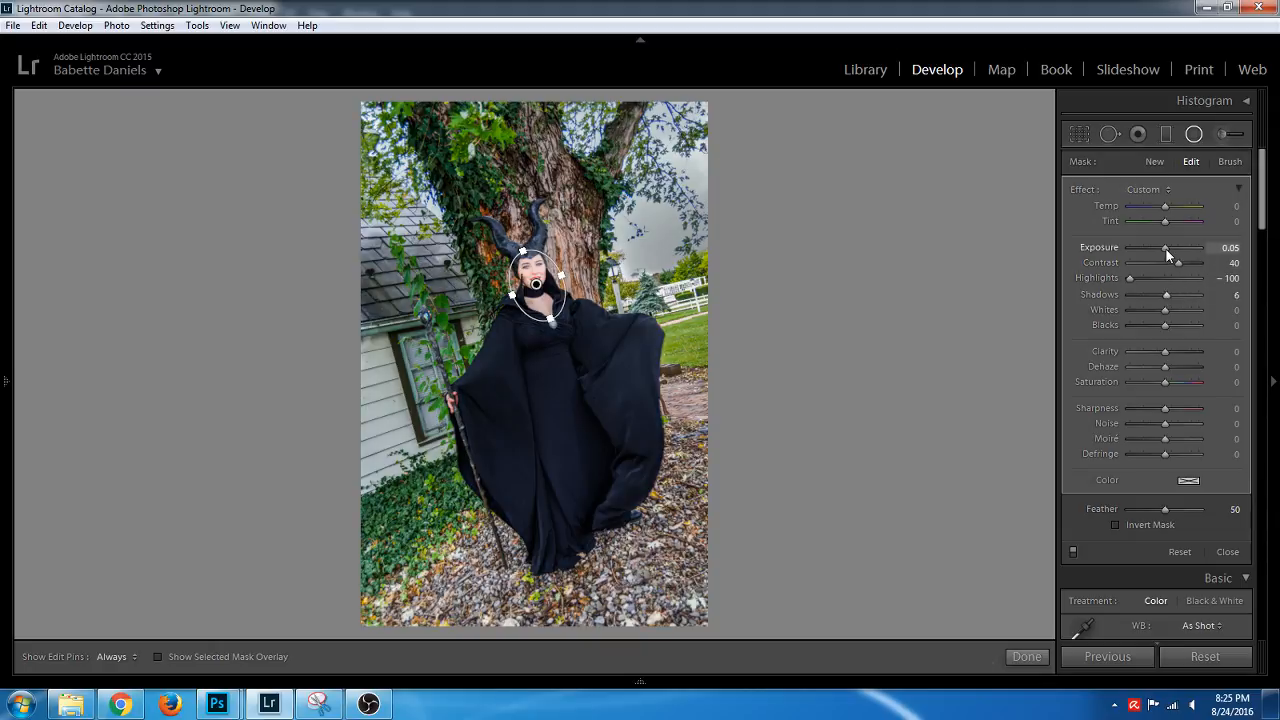
pyautogui.click(1165, 248)
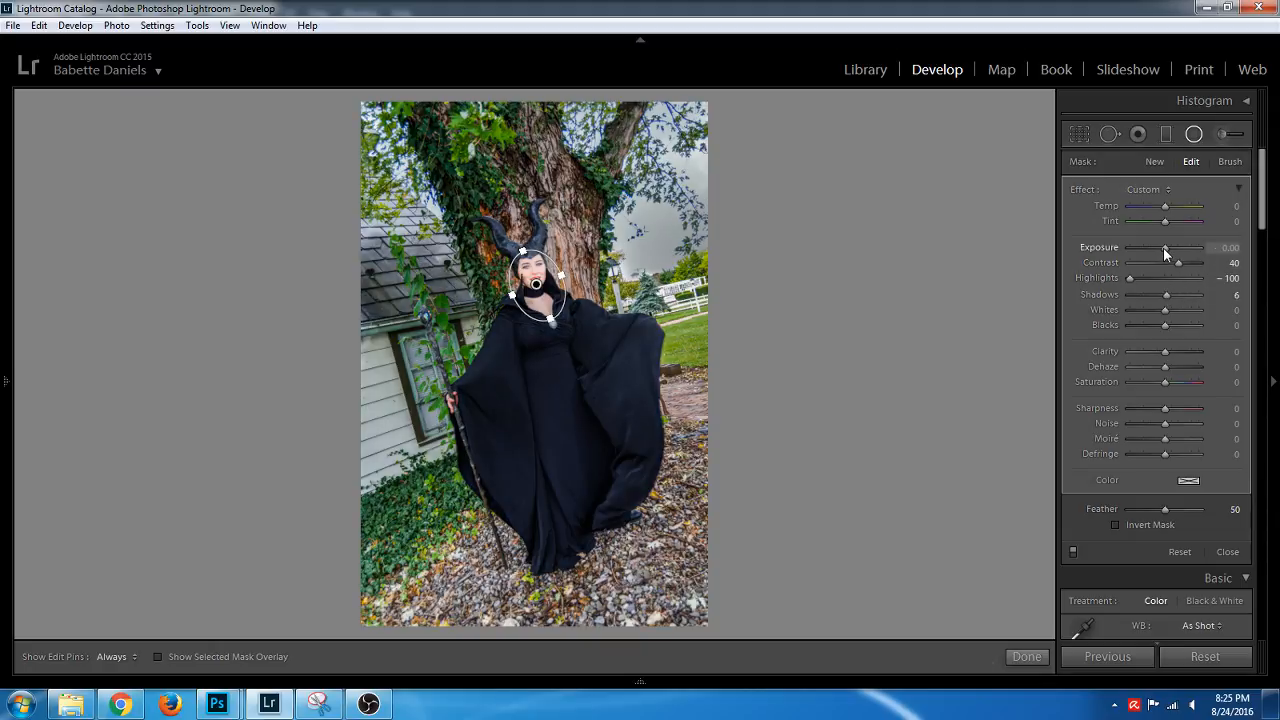
# Compare before and after side by side, and adjust the face's radial filter to Exposure -0.14, Contrast 38 and Temp -8
pyautogui.click(1221, 136)
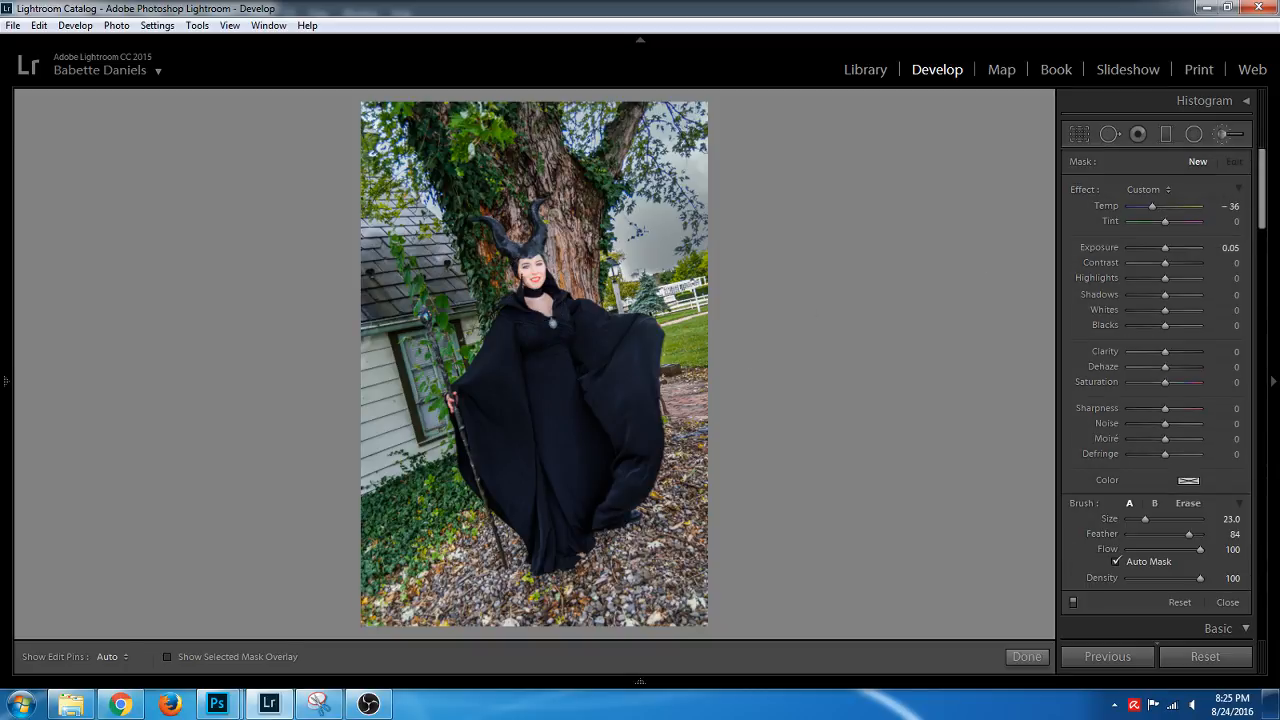
pyautogui.press('y')
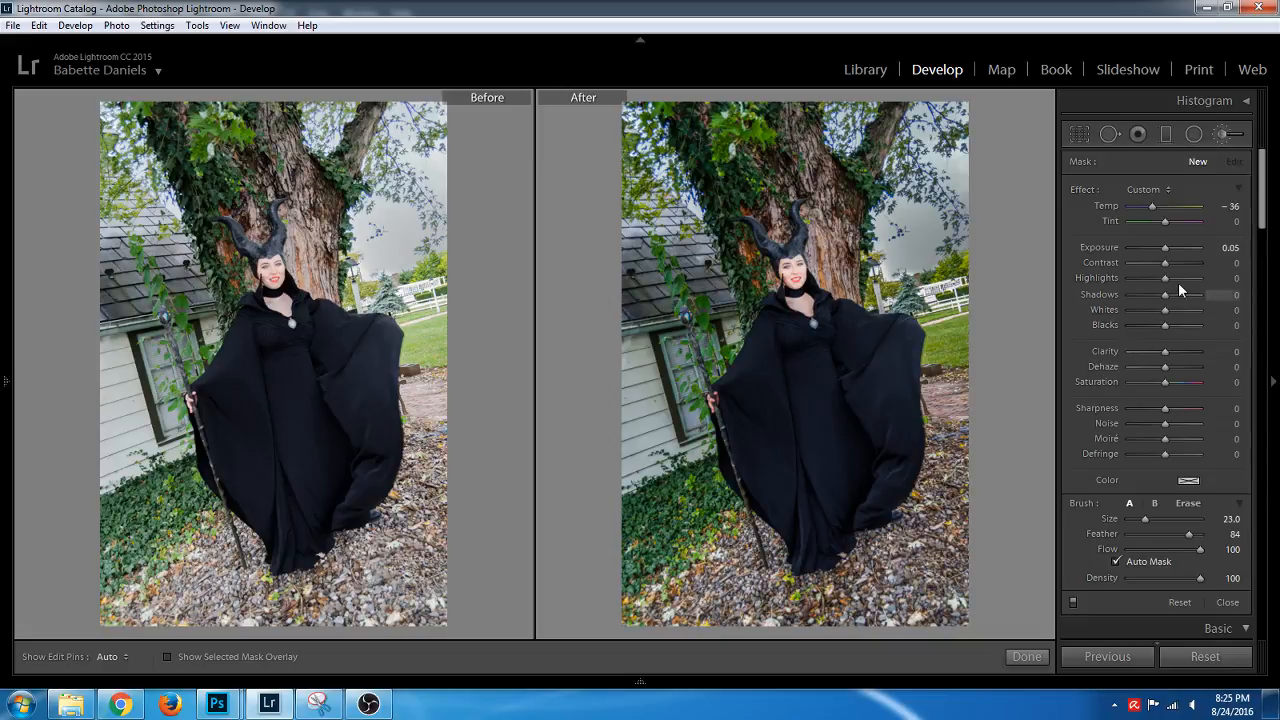
pyautogui.click(1194, 134)
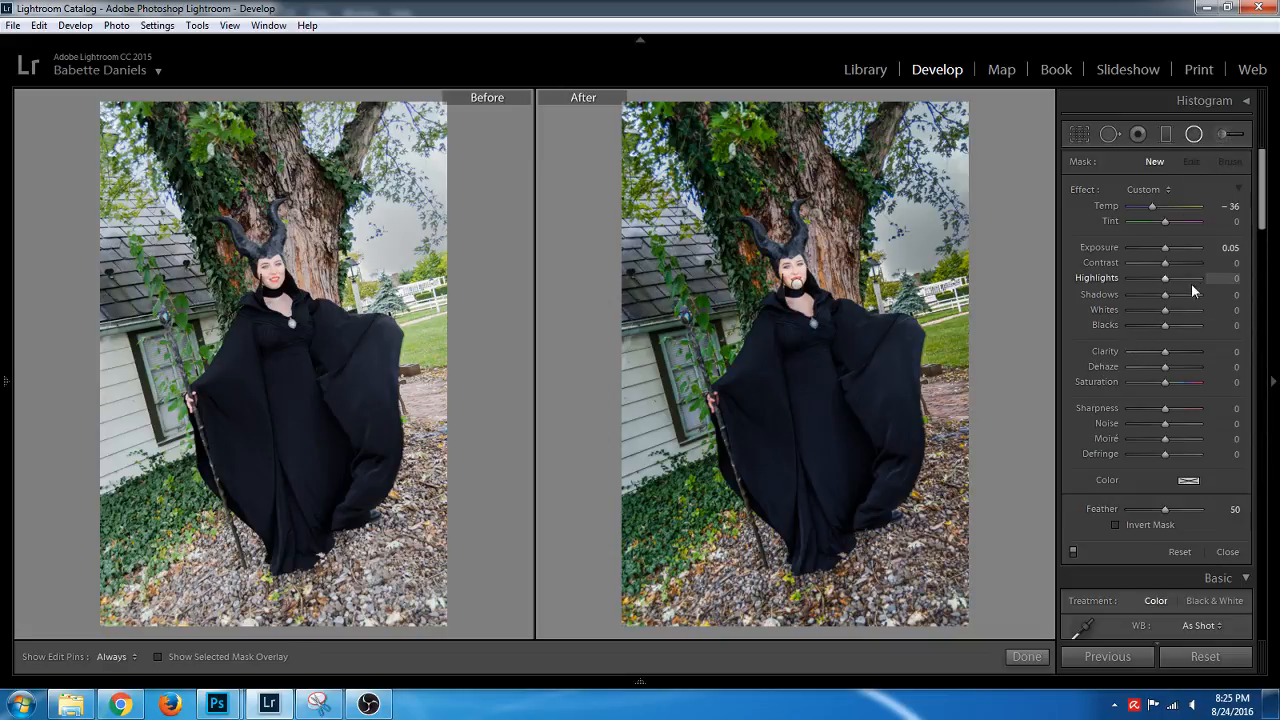
pyautogui.moveTo(797, 288); pyautogui.dragTo(822, 318)
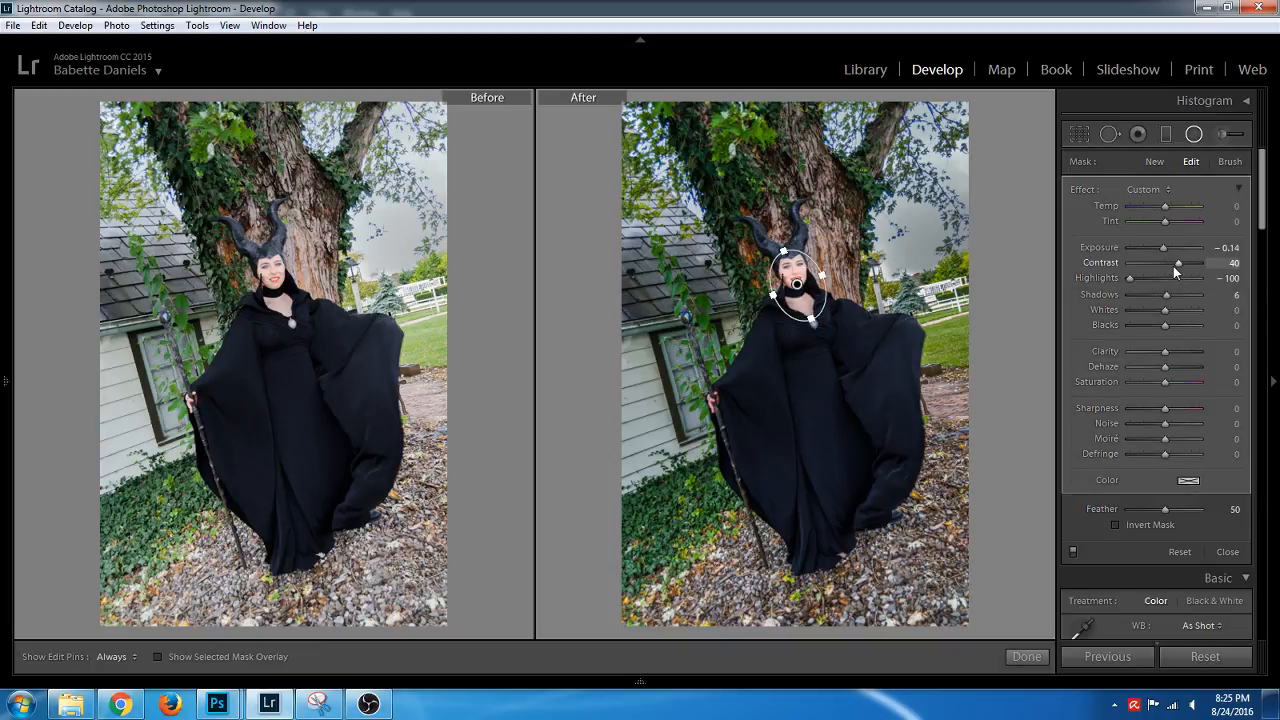
pyautogui.moveTo(1173, 266); pyautogui.dragTo(1172, 266)
pyautogui.moveTo(1262, 155); pyautogui.dragTo(1262, 139)
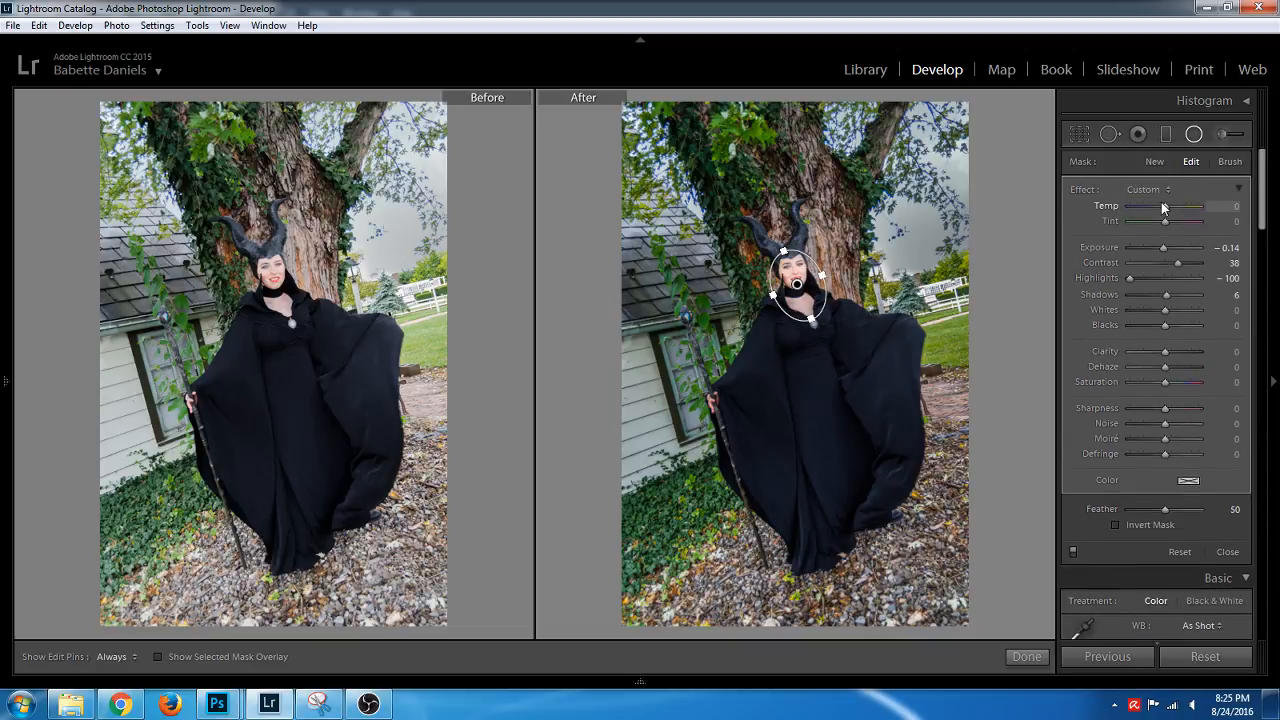
pyautogui.moveTo(1161, 202); pyautogui.dragTo(1161, 204)
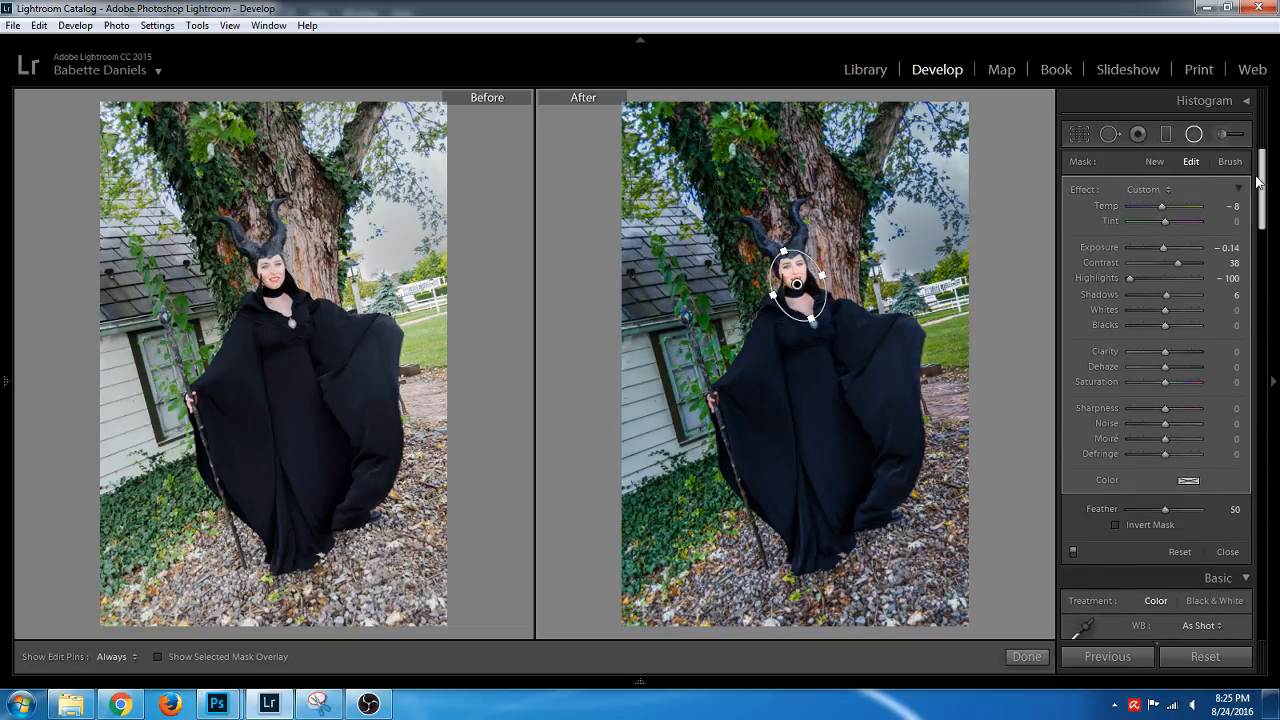
# Apply a post-crop vignette with an Amount of -19 and close the radial filter
pyautogui.moveTo(1262, 185); pyautogui.dragTo(1258, 550)
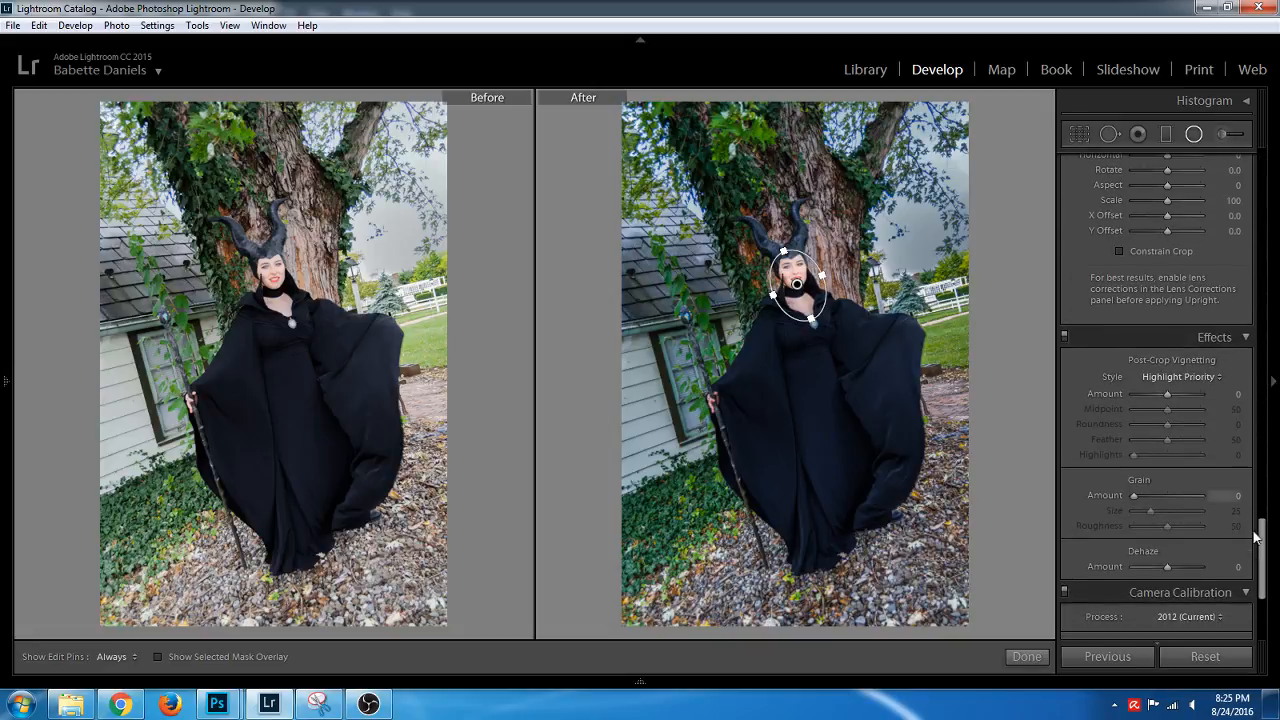
pyautogui.moveTo(1157, 394); pyautogui.dragTo(1162, 400)
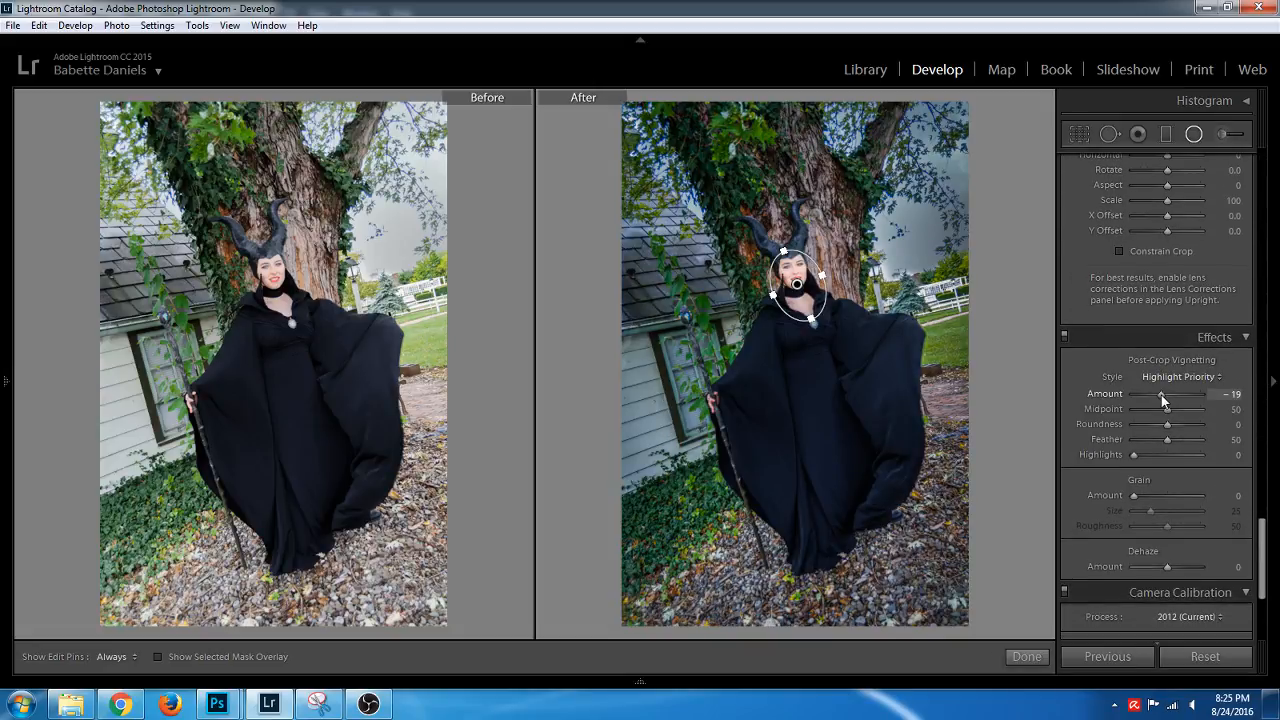
pyautogui.click(1193, 135)
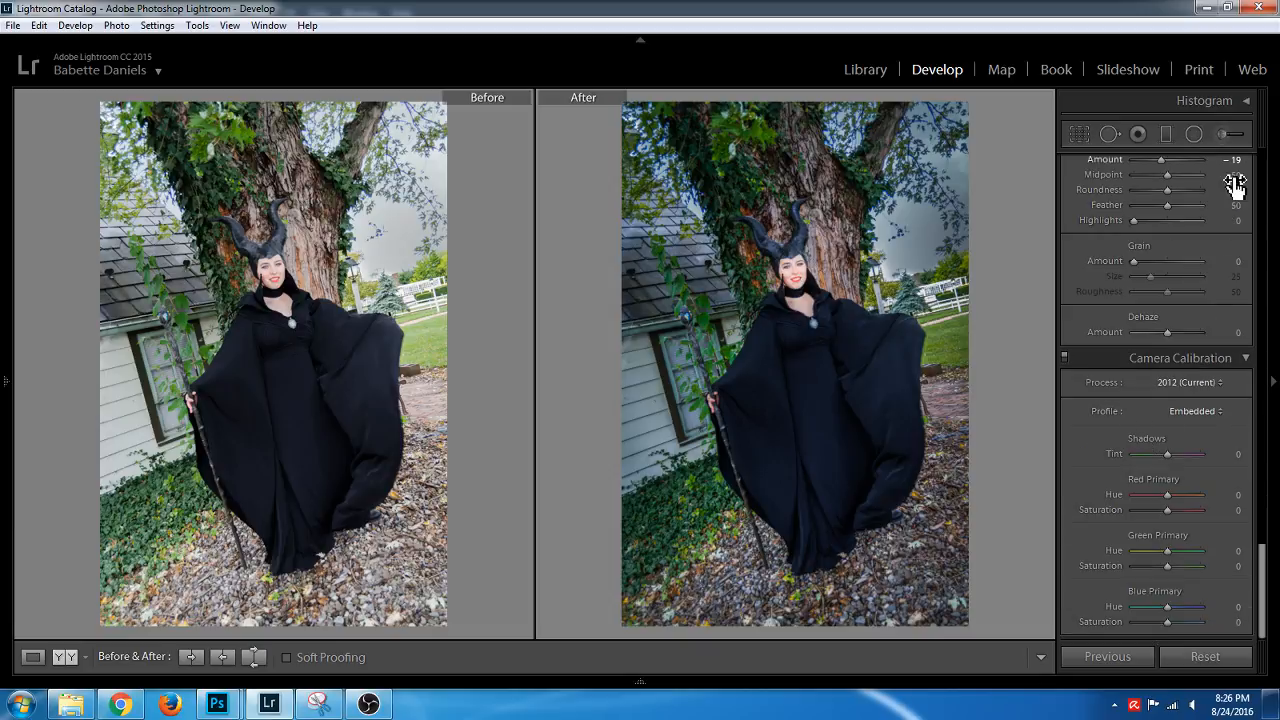
pyautogui.click(1222, 136)
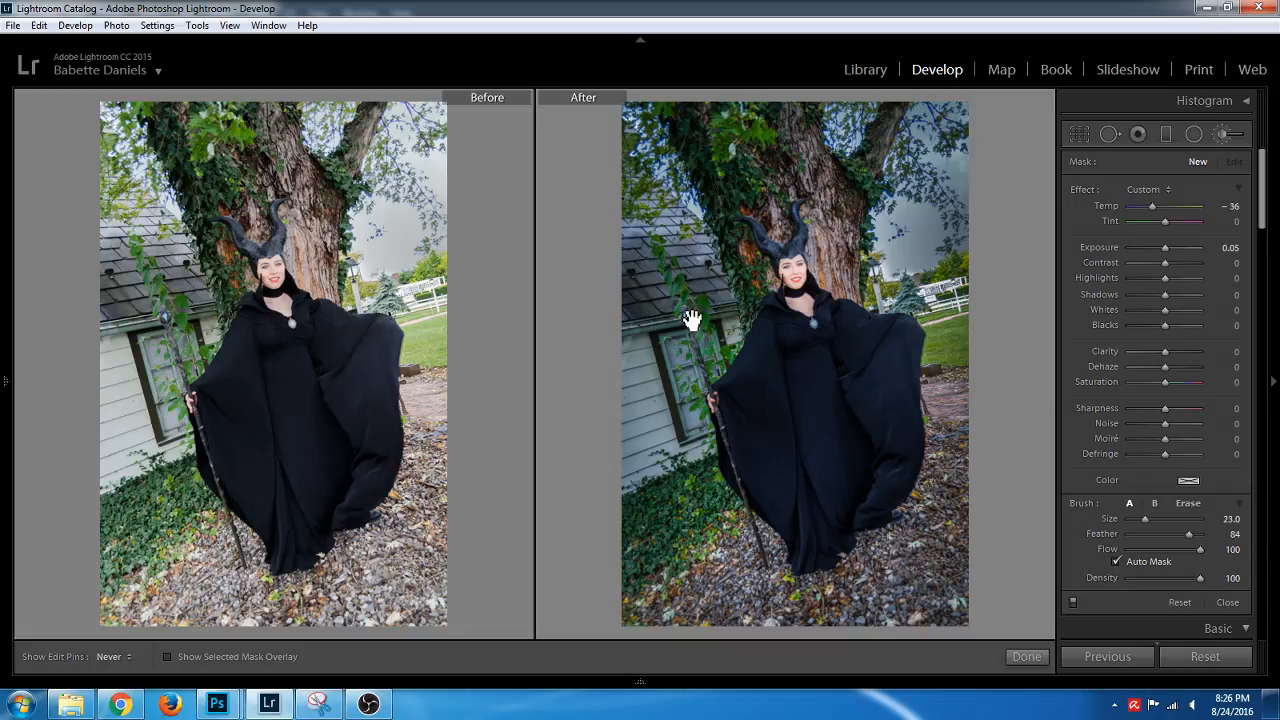
pyautogui.click(698, 252)
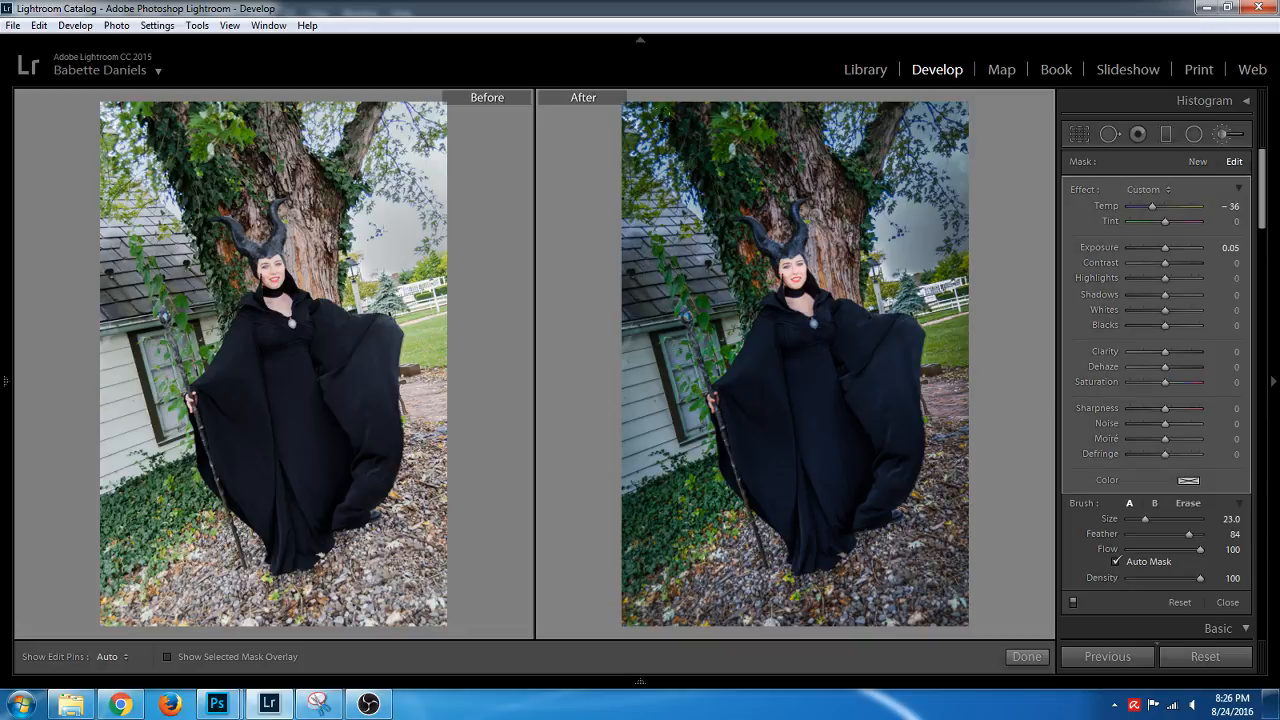
pyautogui.click(232, 656)
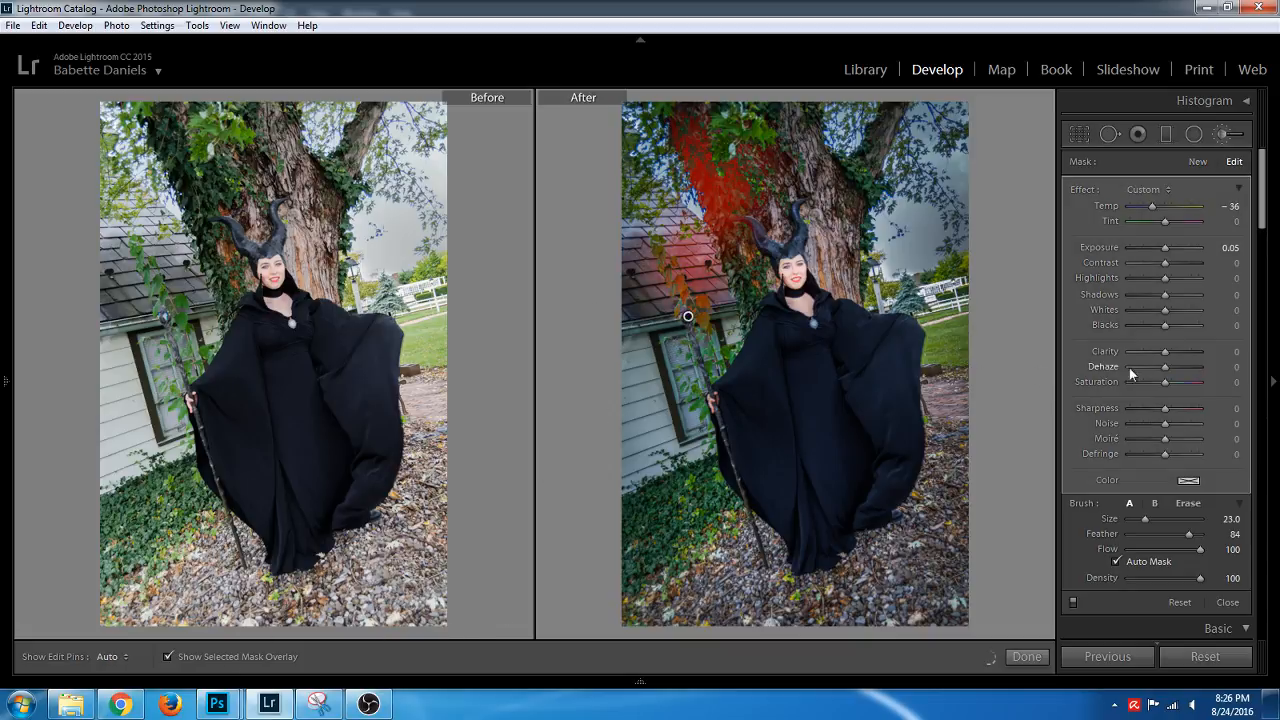
pyautogui.click(168, 657)
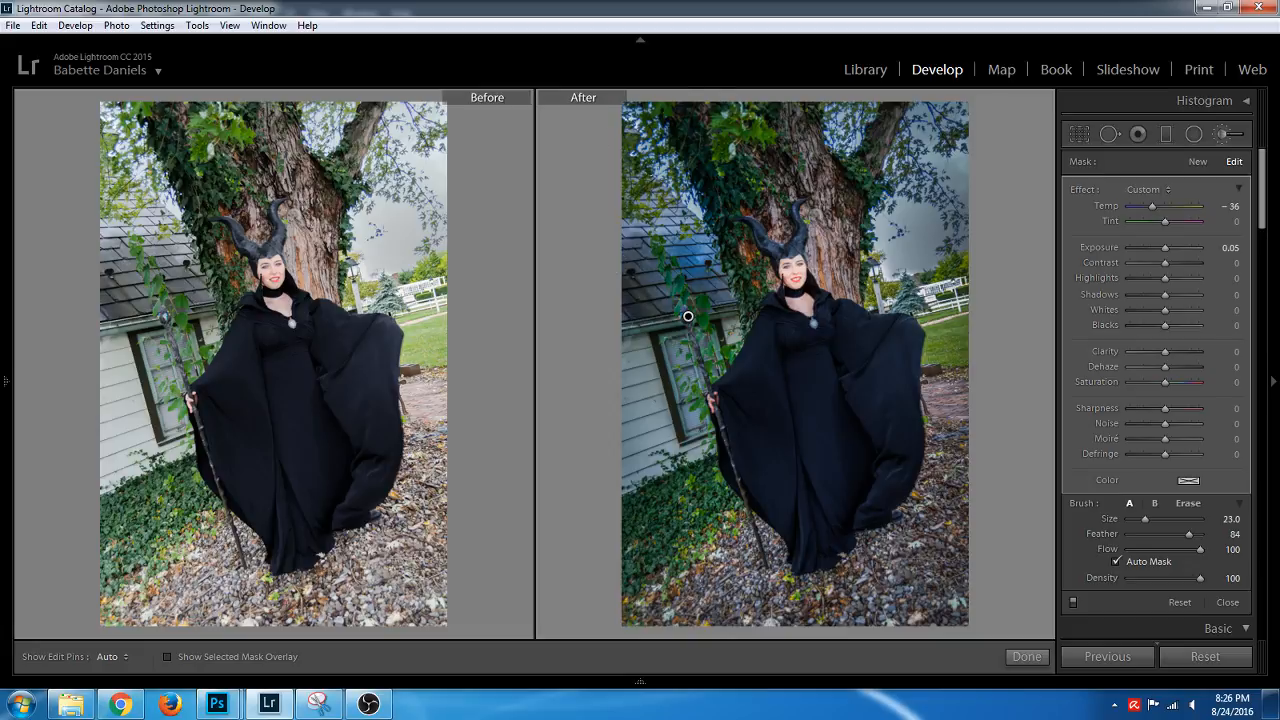
pyautogui.click(1174, 246)
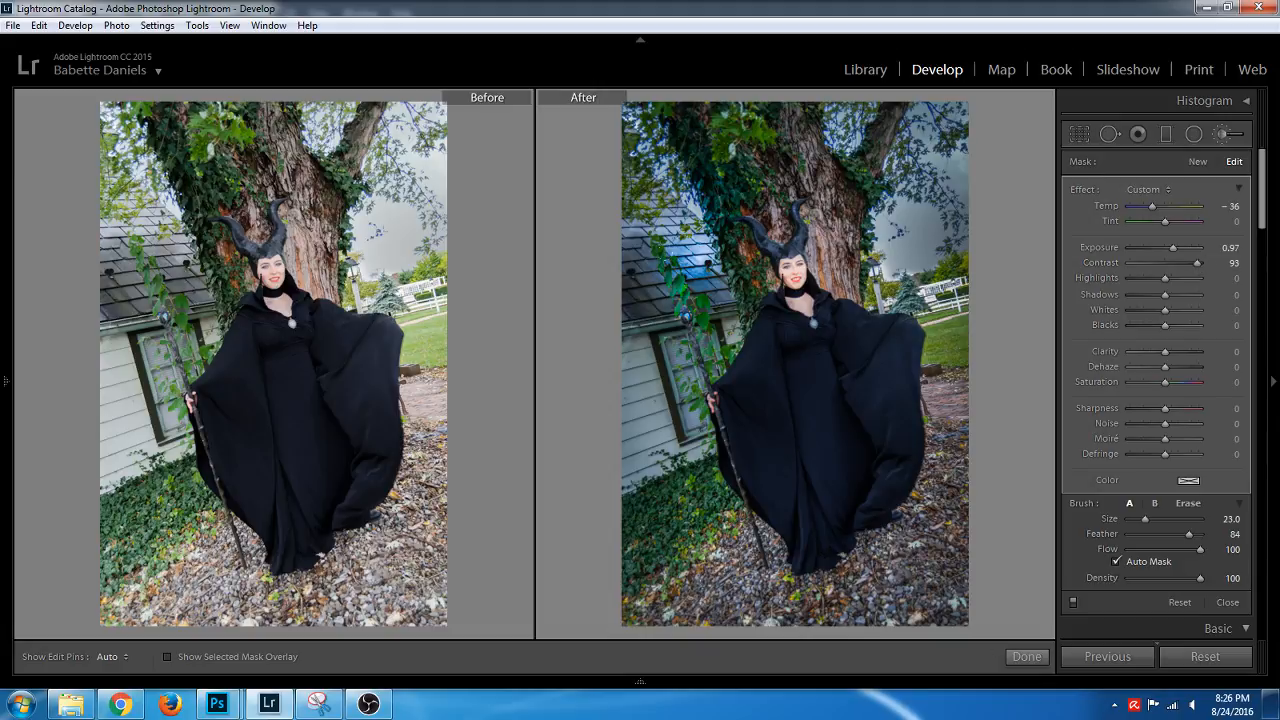
pyautogui.press('Delete')
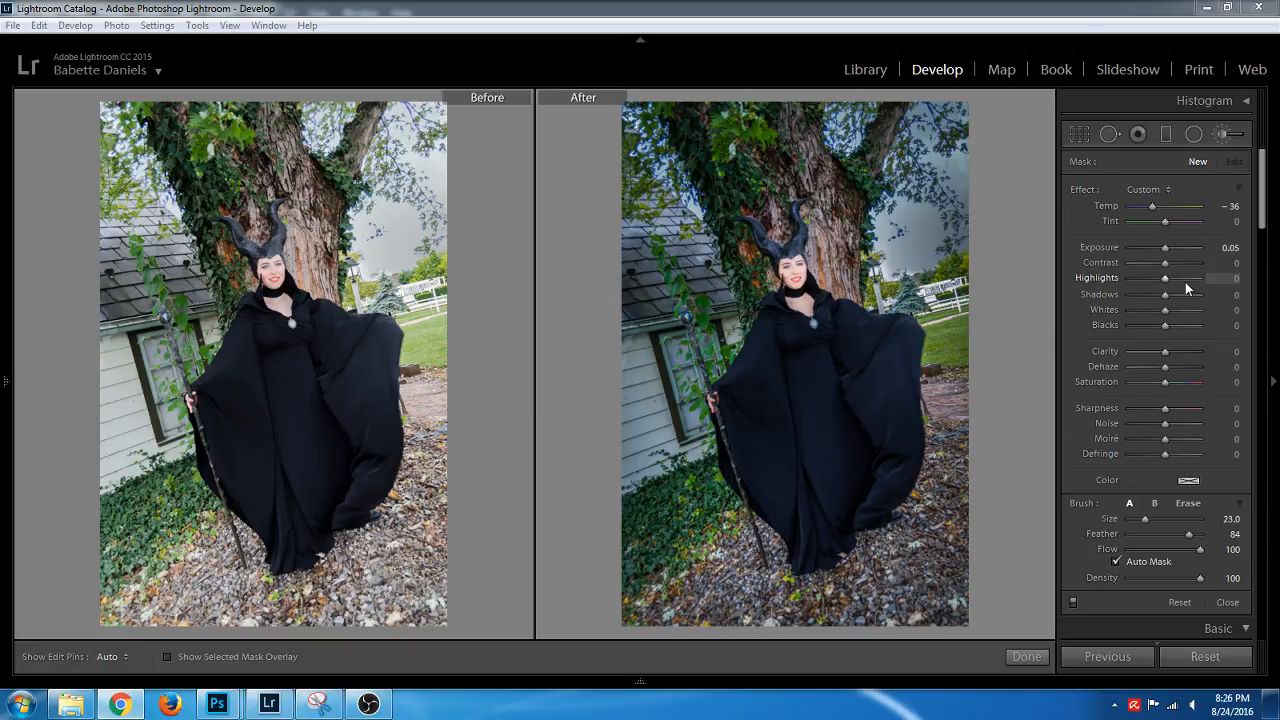
# Draw a large radial filter around the woman, centre it on her upper body and lower its Exposure to -1.15
pyautogui.click(1196, 134)
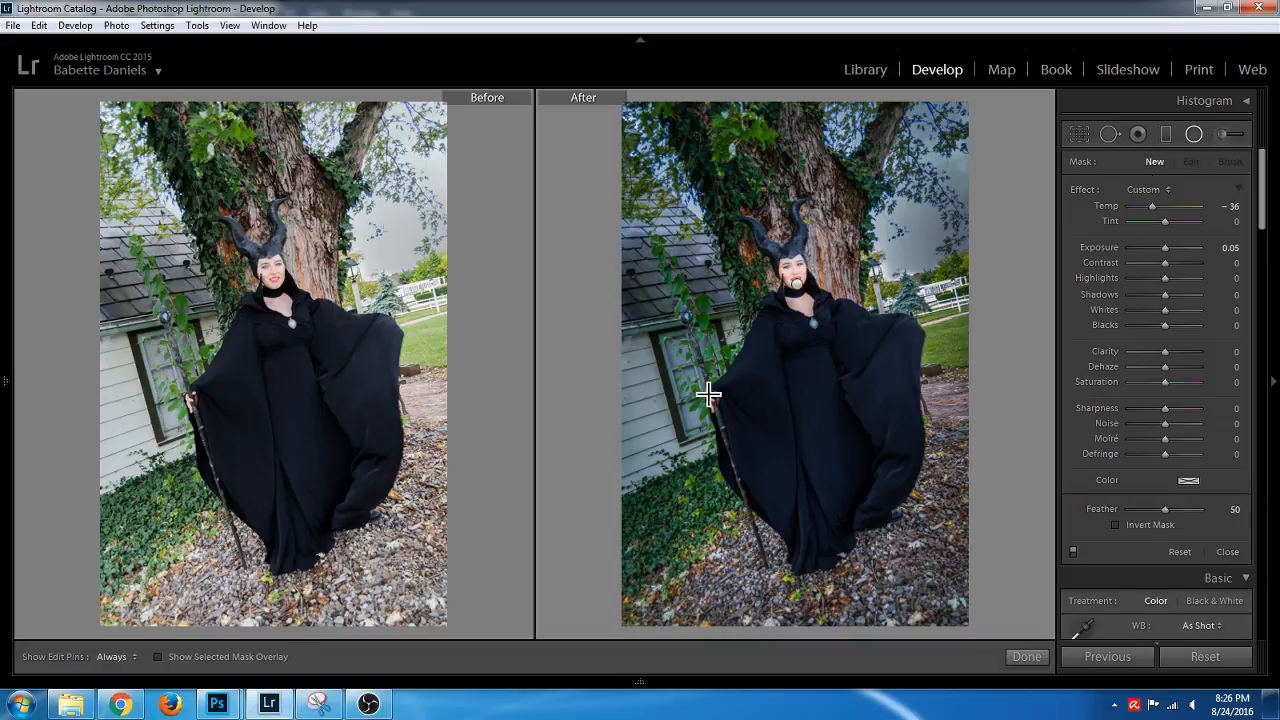
pyautogui.moveTo(710, 290); pyautogui.dragTo(966, 600)
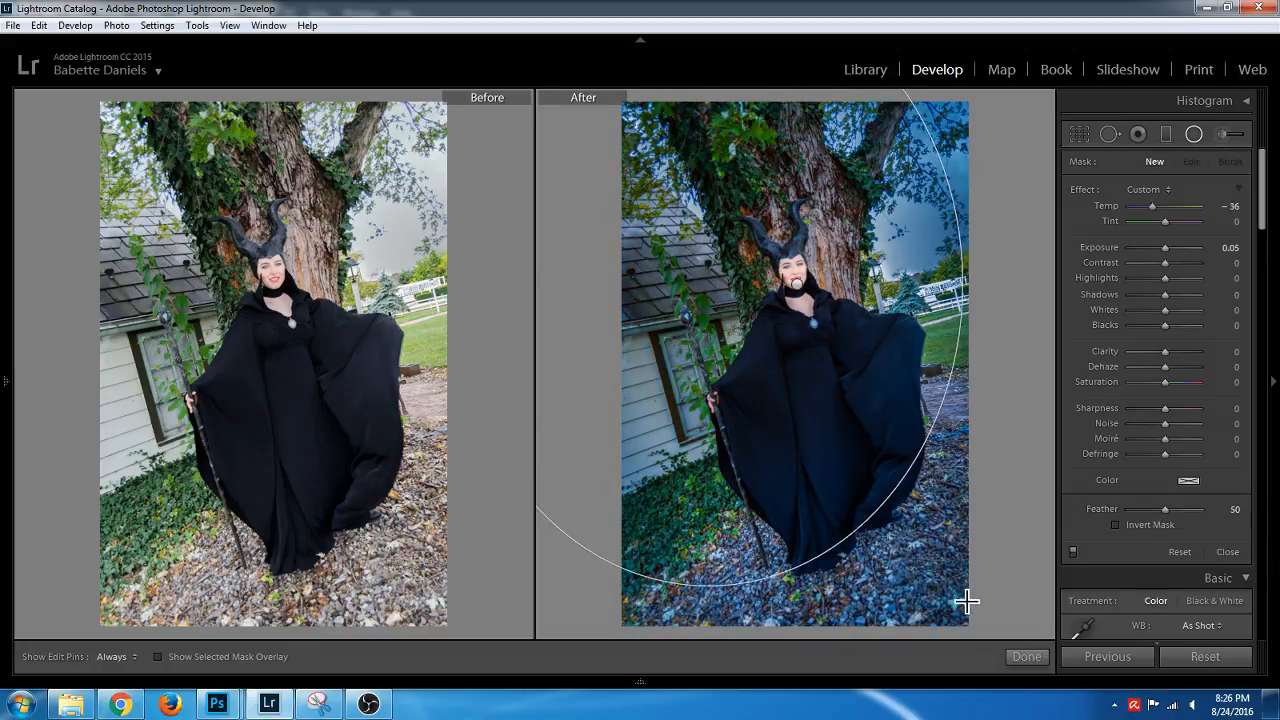
pyautogui.moveTo(717, 298); pyautogui.dragTo(808, 322)
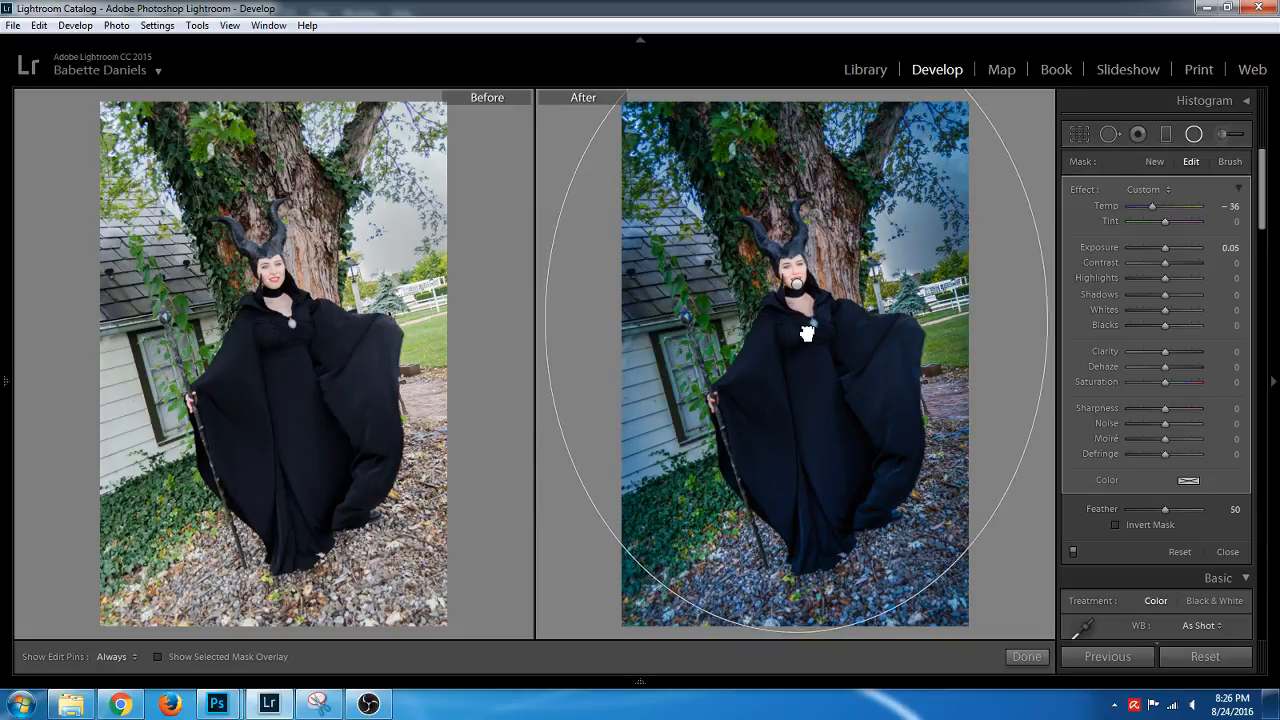
pyautogui.moveTo(1165, 248); pyautogui.dragTo(1157, 250)
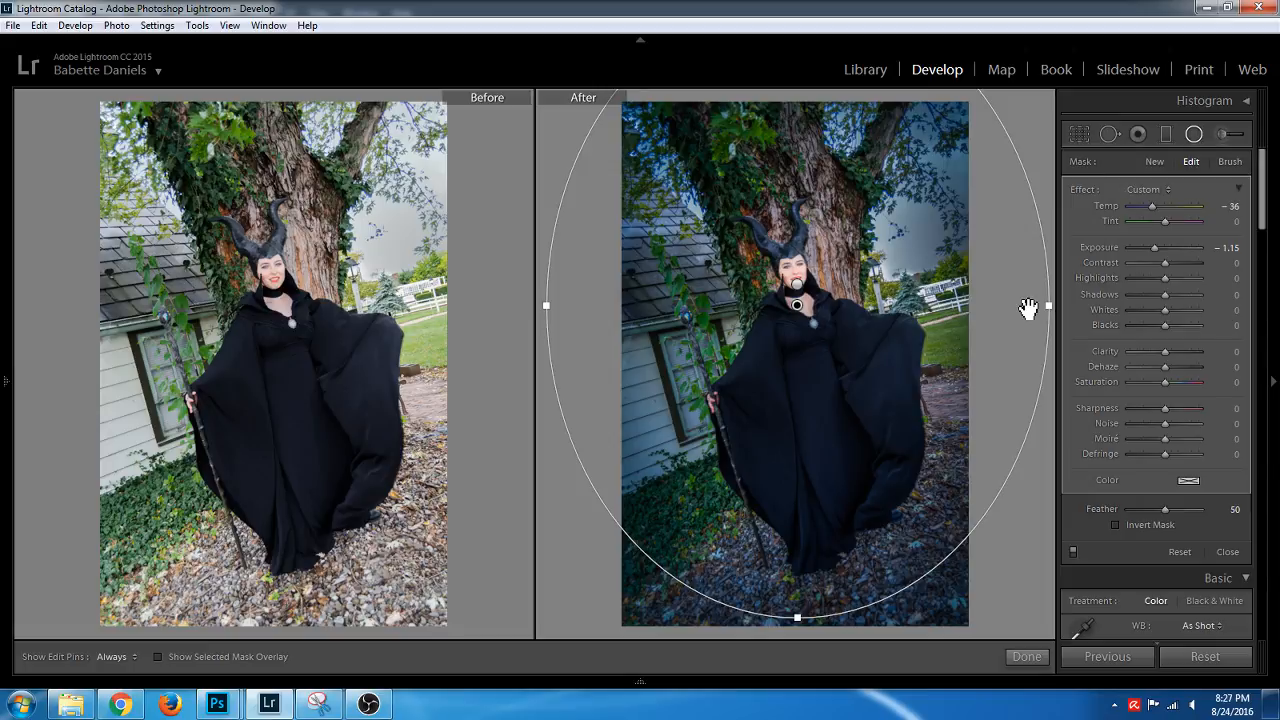
# Enlarge the new radial filter's ellipse and recentre it on the tree trunk above the horns
pyautogui.moveTo(546, 305); pyautogui.dragTo(461, 309)
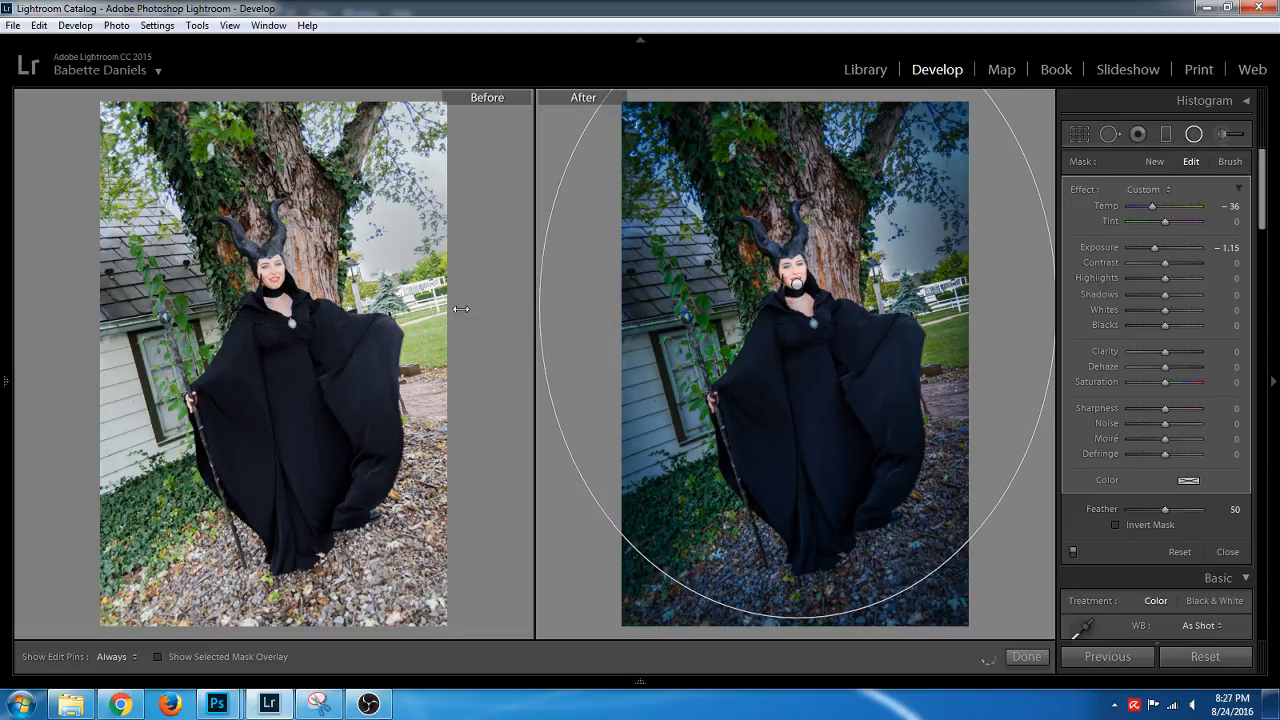
pyautogui.moveTo(800, 315); pyautogui.dragTo(872, 304)
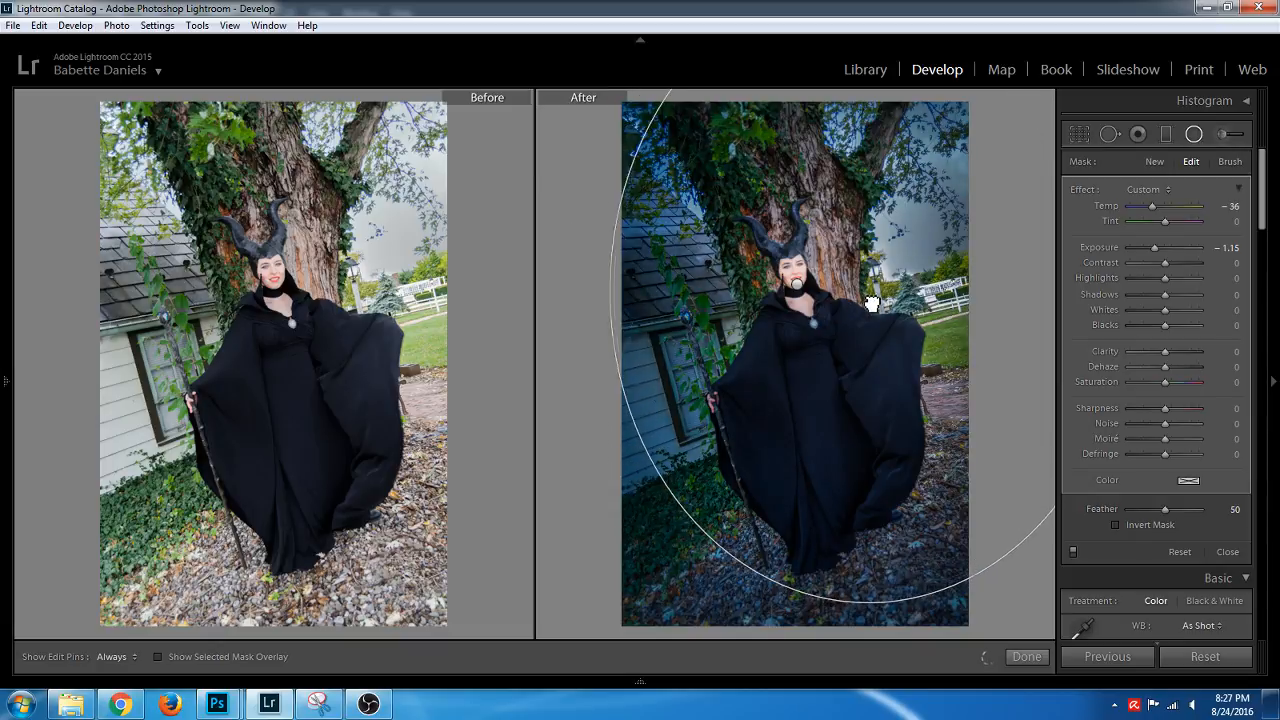
pyautogui.moveTo(612, 291); pyautogui.dragTo(537, 291)
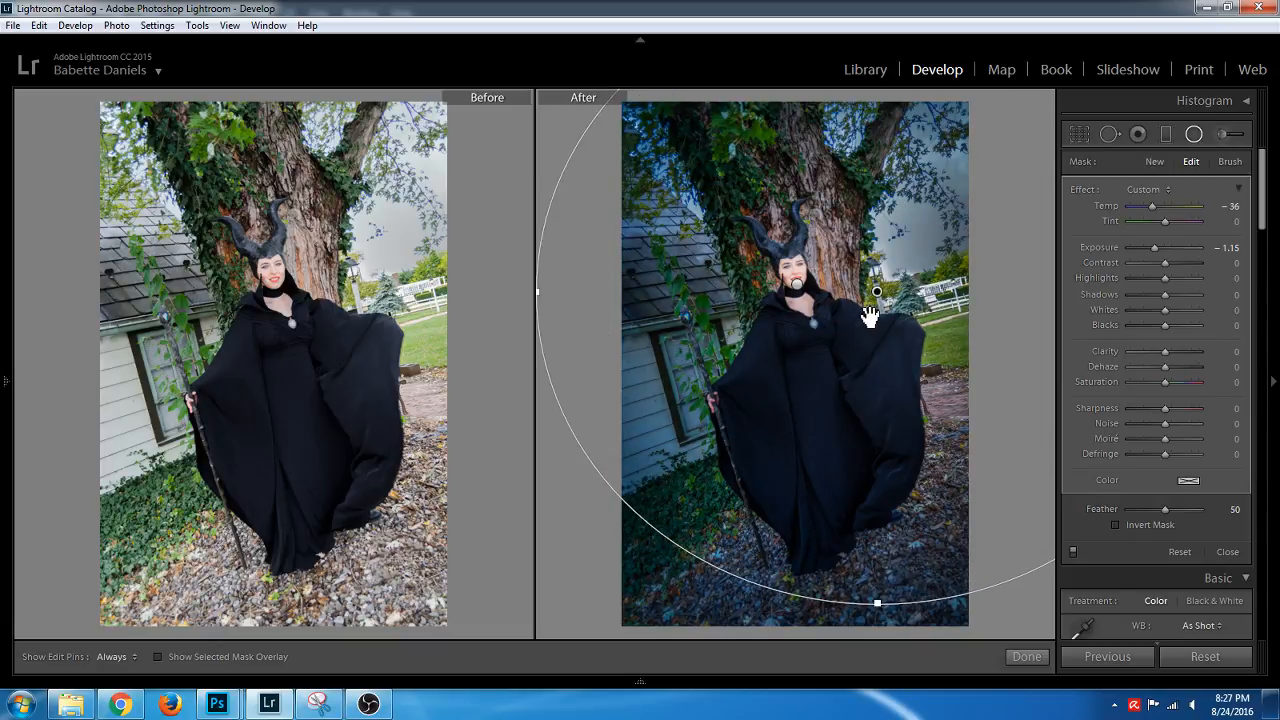
pyautogui.moveTo(876, 293); pyautogui.dragTo(789, 570)
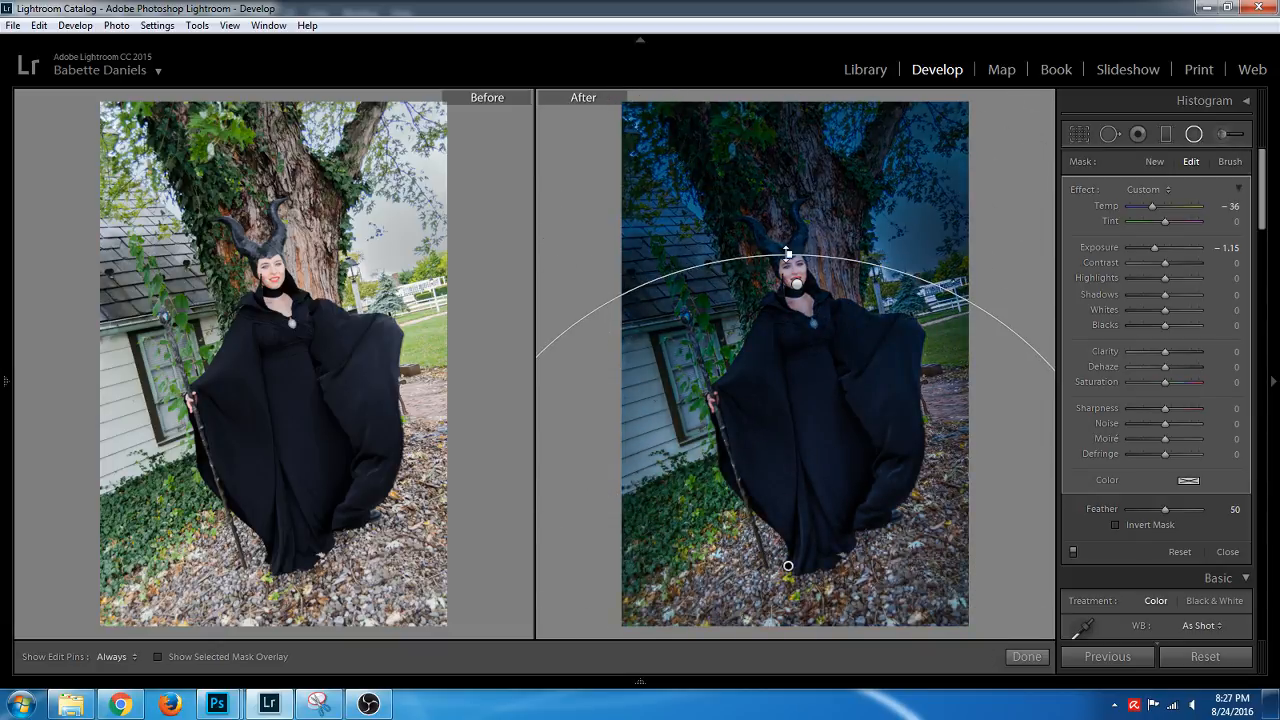
pyautogui.moveTo(788, 253); pyautogui.dragTo(789, 107)
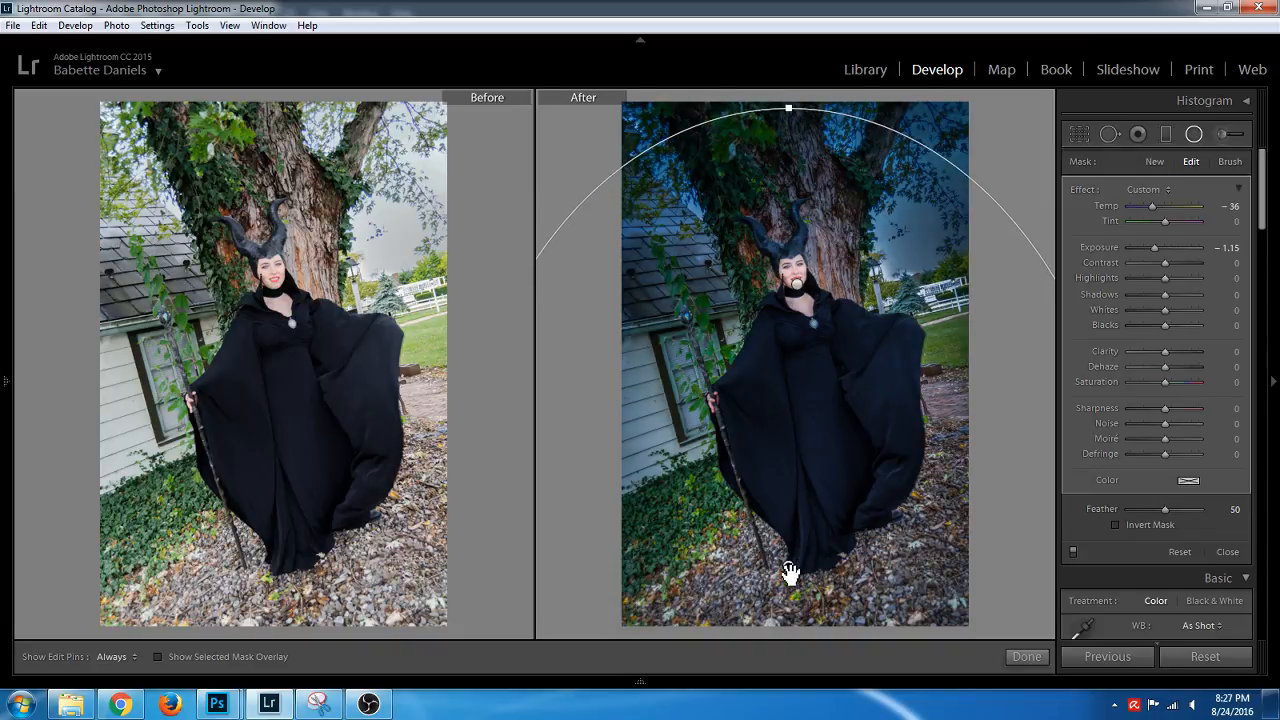
pyautogui.moveTo(790, 573); pyautogui.dragTo(818, 162)
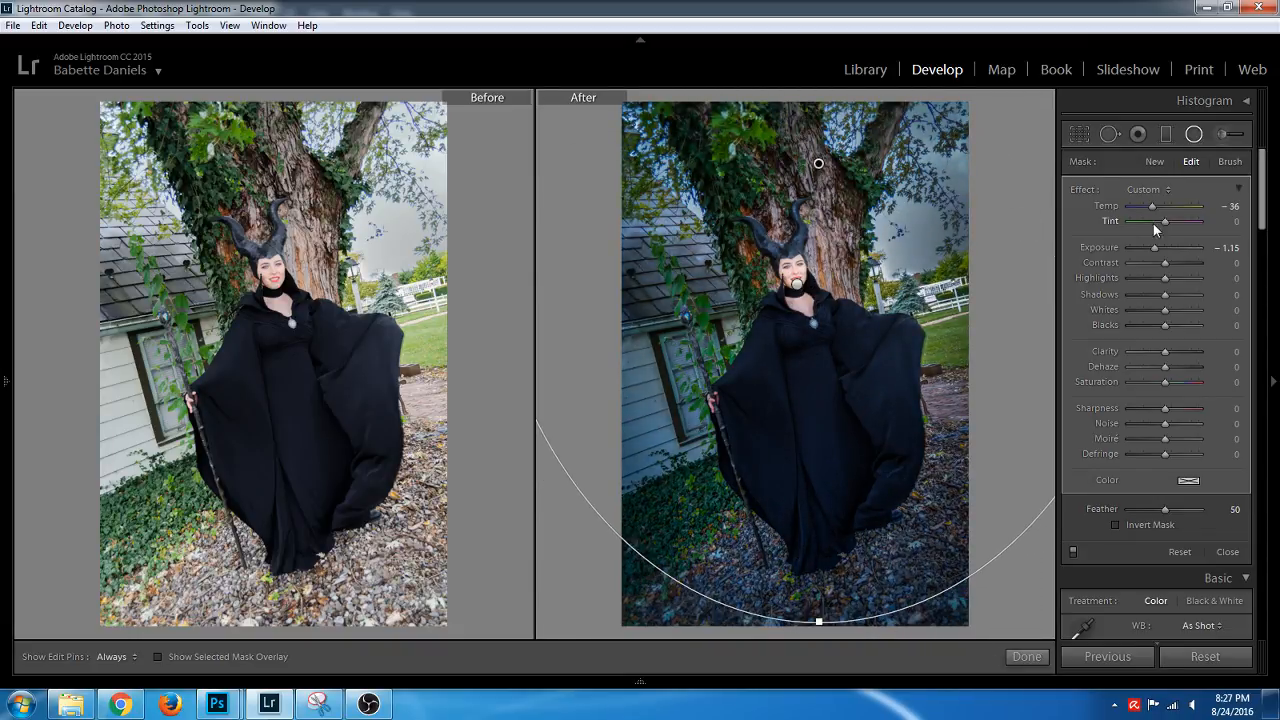
# Set the large radial filter's Temp to -13 and its Exposure to -1.70
pyautogui.click(1230, 206)
pyautogui.write('0')
pyautogui.press('Return')
pyautogui.moveTo(1160, 203); pyautogui.dragTo(1156, 203)
pyautogui.moveTo(1145, 251); pyautogui.dragTo(1149, 248)
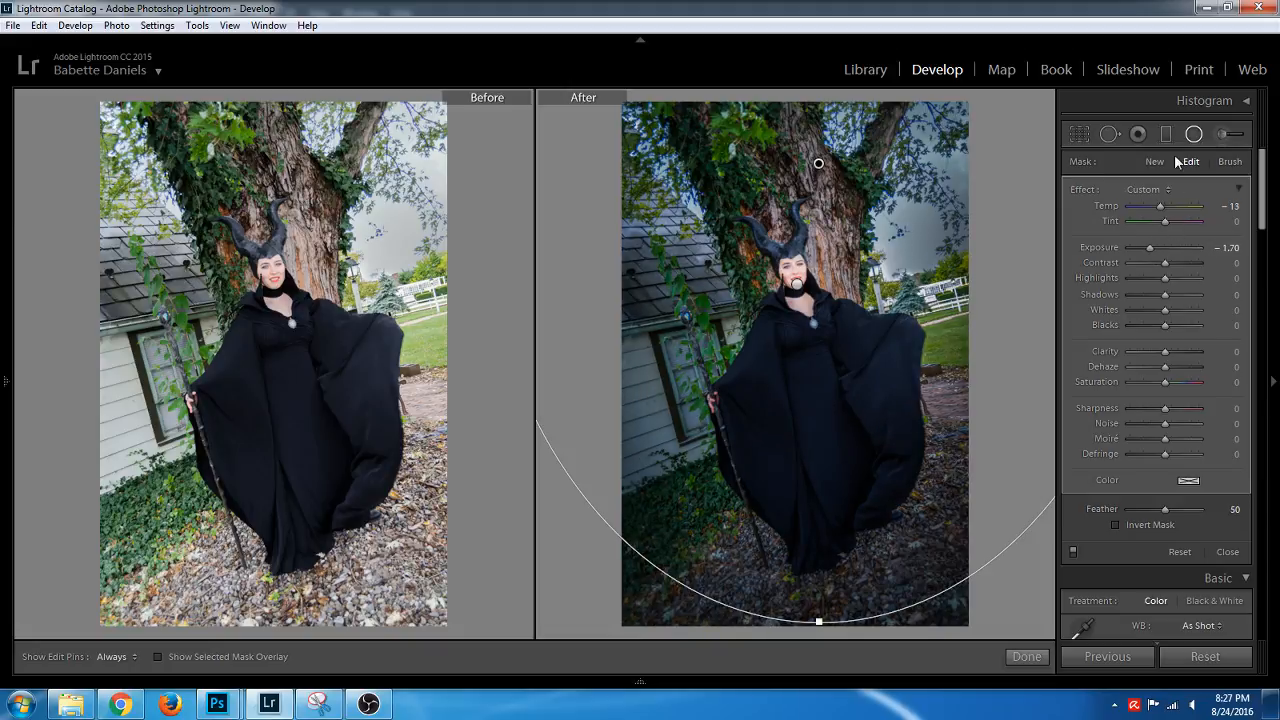
# Set the filter's Dehaze to 43, Clarity to -22, Noise to 100, Moiré to -100 and Defringe to 100, and close the radial filter
pyautogui.click(1175, 368)
pyautogui.moveTo(1176, 369); pyautogui.dragTo(1155, 350)
pyautogui.click(1220, 423)
pyautogui.write('100')
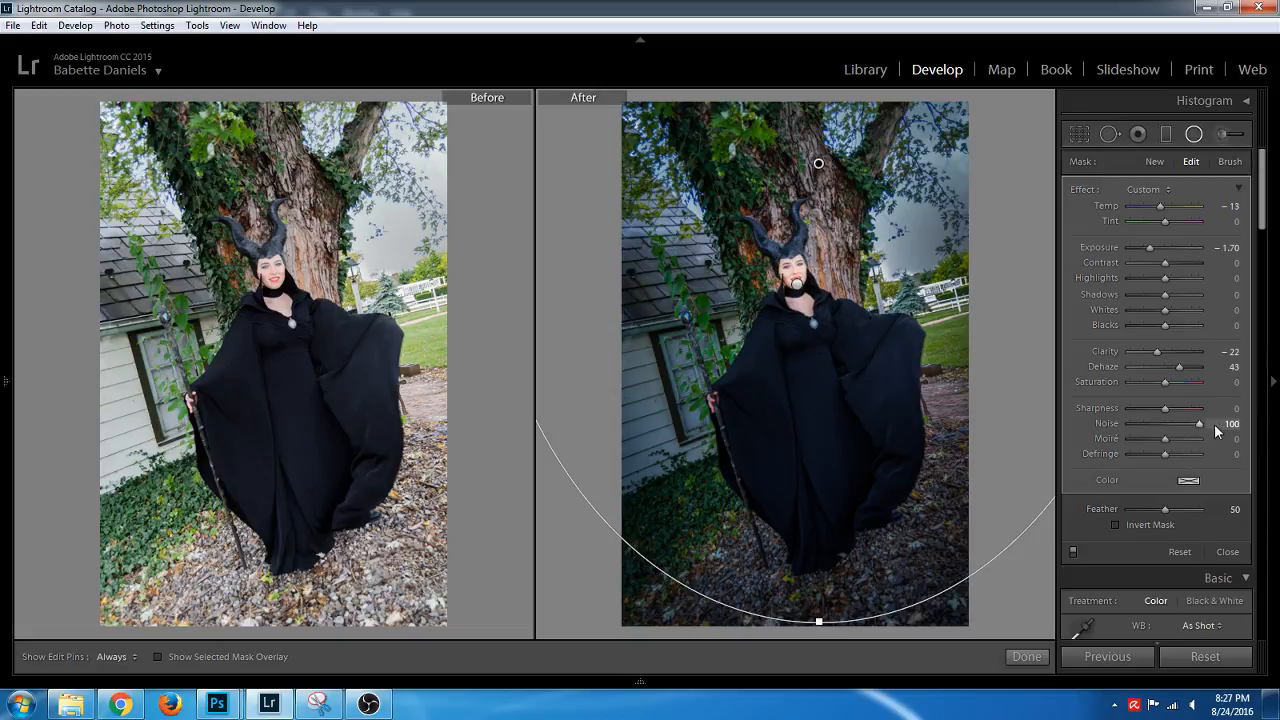
pyautogui.press('Return')
pyautogui.moveTo(1164, 438); pyautogui.dragTo(1262, 456)
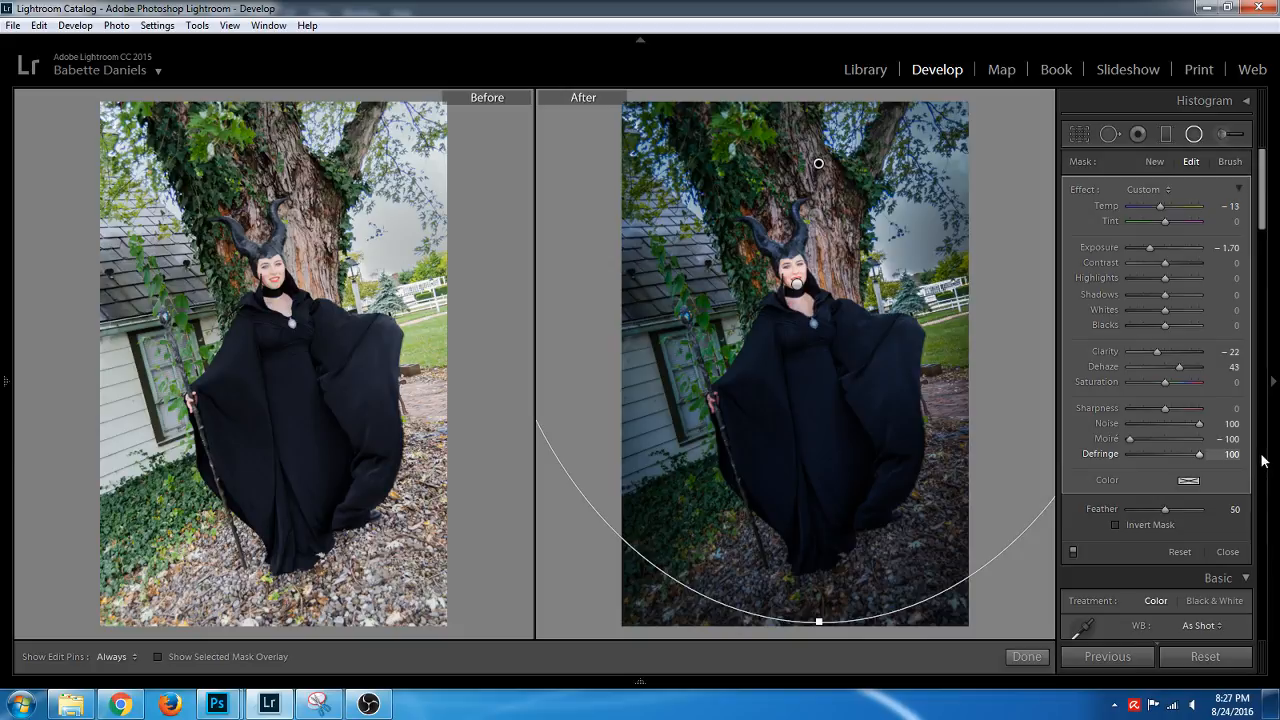
pyautogui.click(1188, 144)
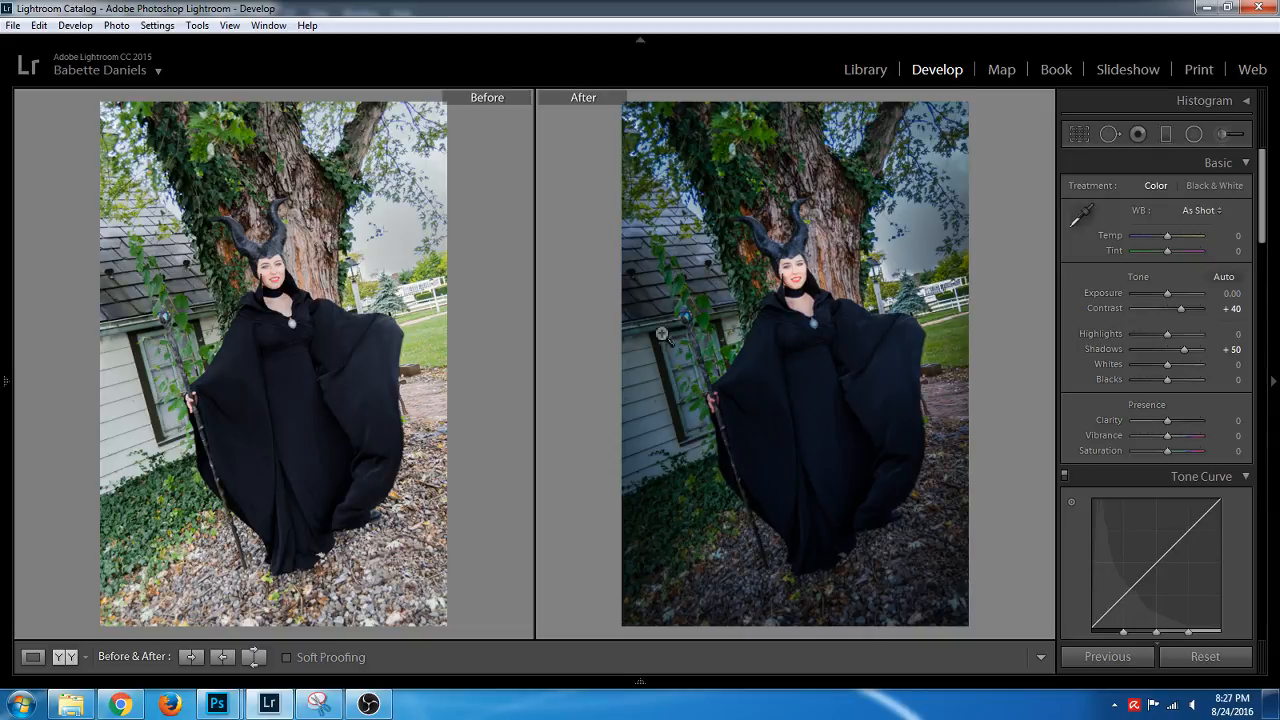
# Send DSC_9725-Edit.tif to ParticleShop as a TIFF copy with Lightroom adjustments
pyautogui.moveTo(883, 690)
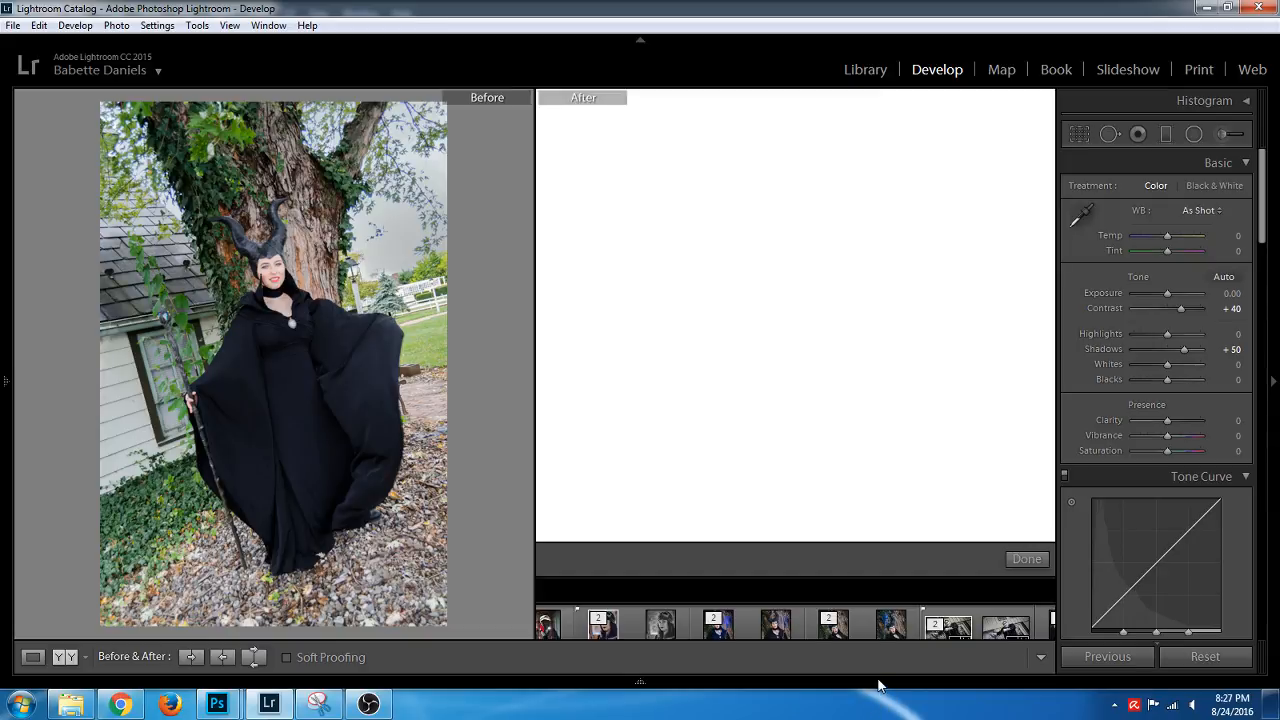
pyautogui.rightClick(1178, 642)
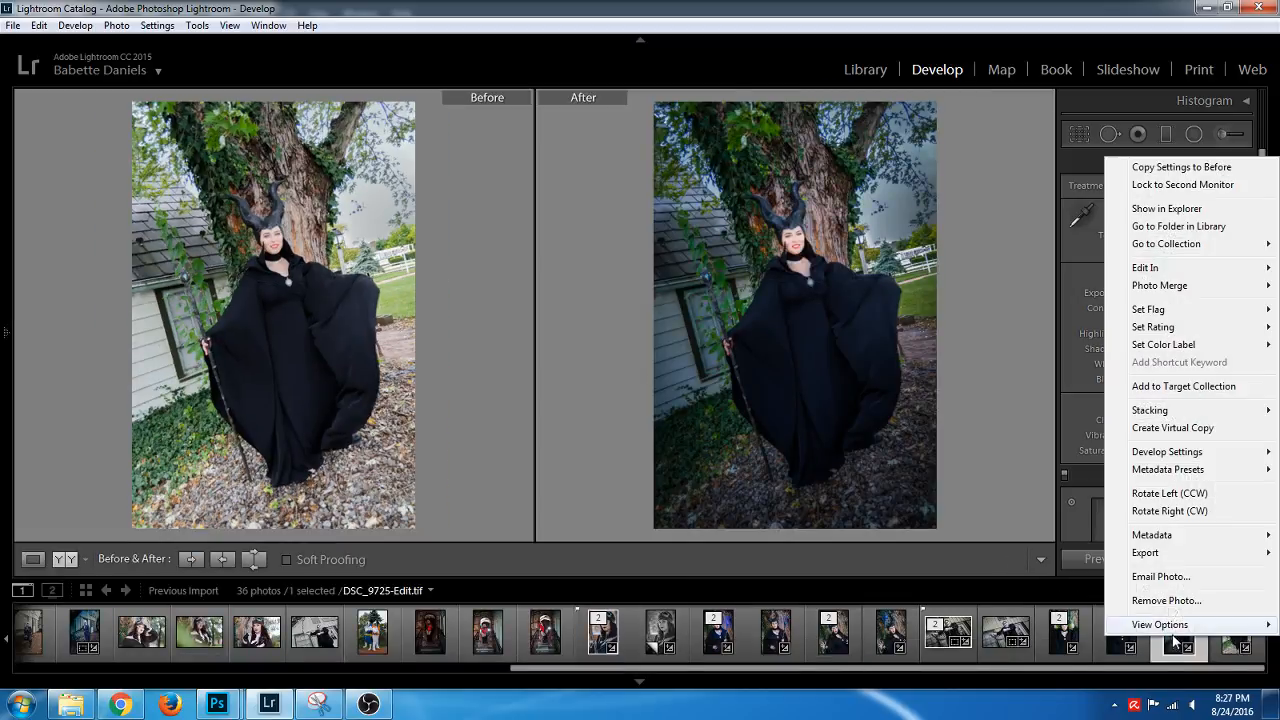
pyautogui.moveTo(1207, 270)
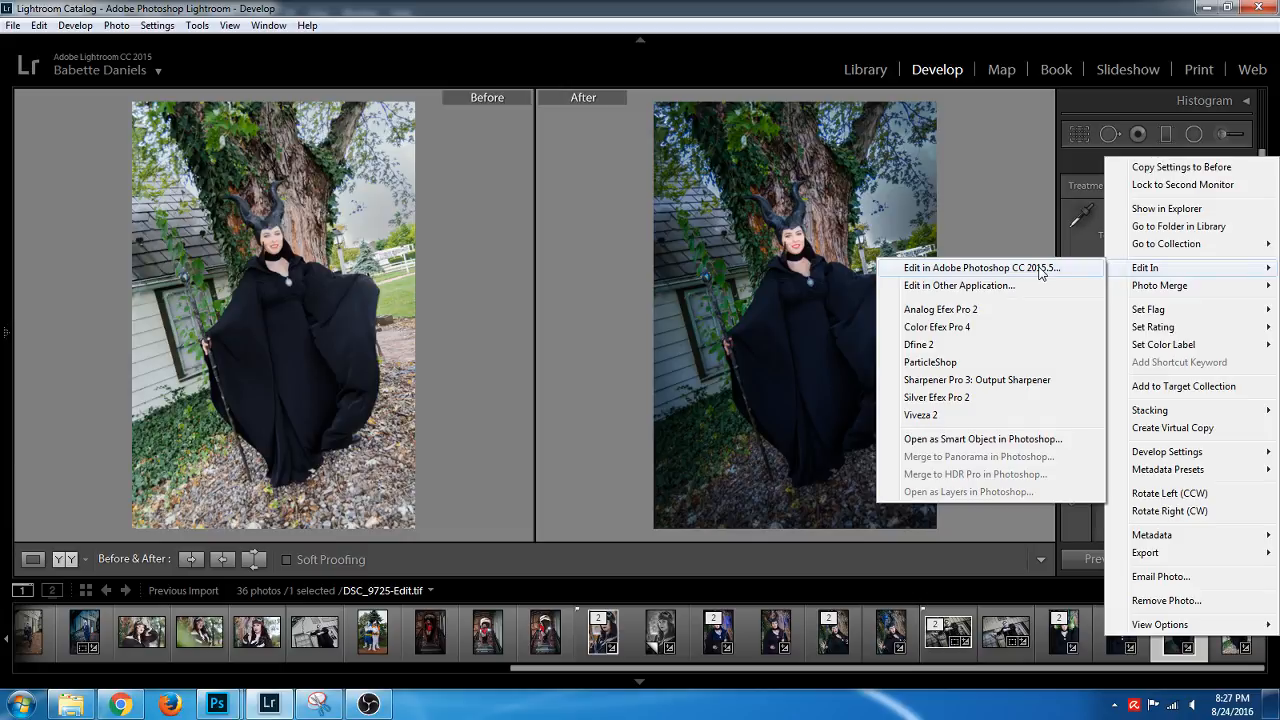
pyautogui.click(1018, 361)
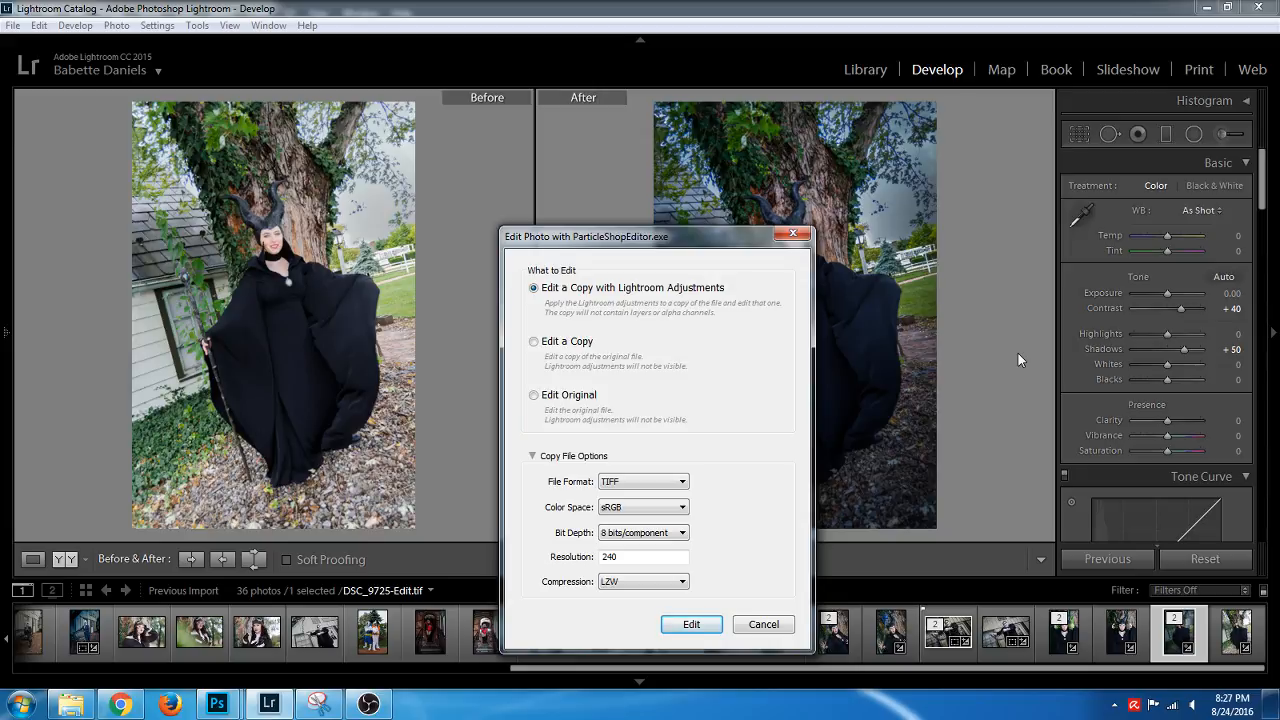
pyautogui.press('Return')
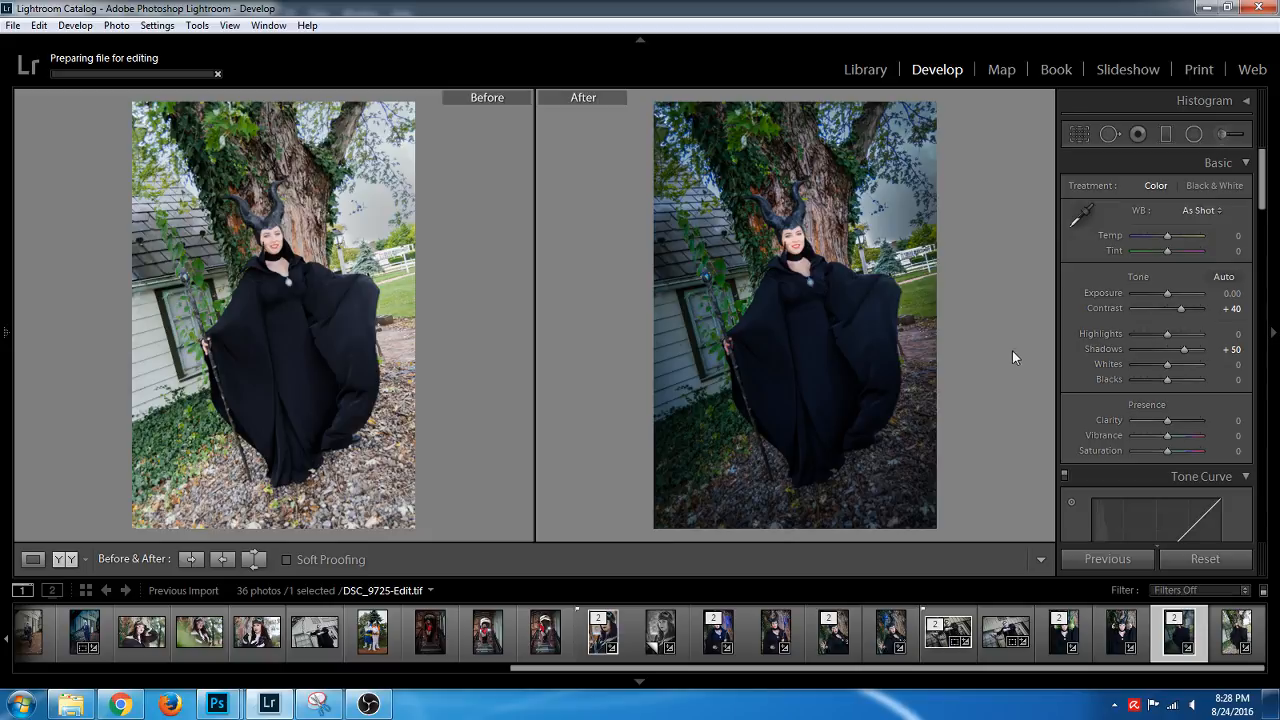
# Select the green-glow DSC_9739 photo, check the save progress of DSC_9739-Edit-Edit.tif in Photoshop and return to Lightroom
pyautogui.click(1062, 638)
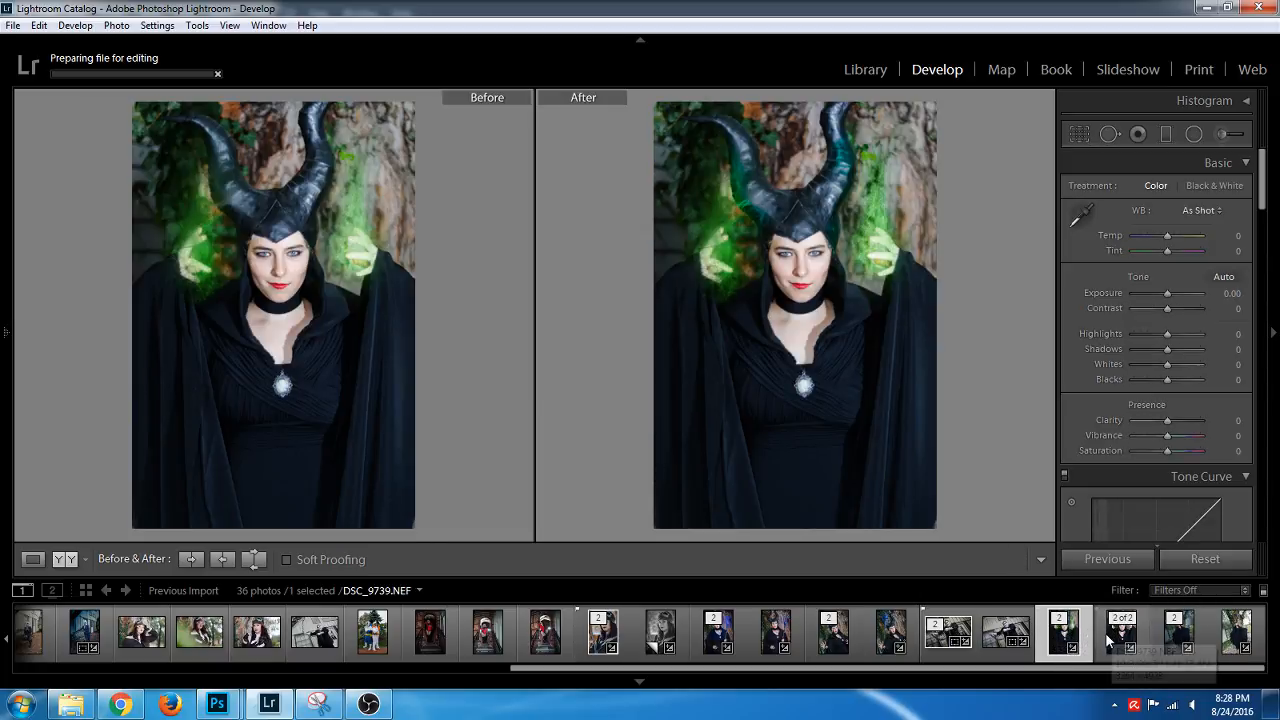
pyautogui.click(234, 709)
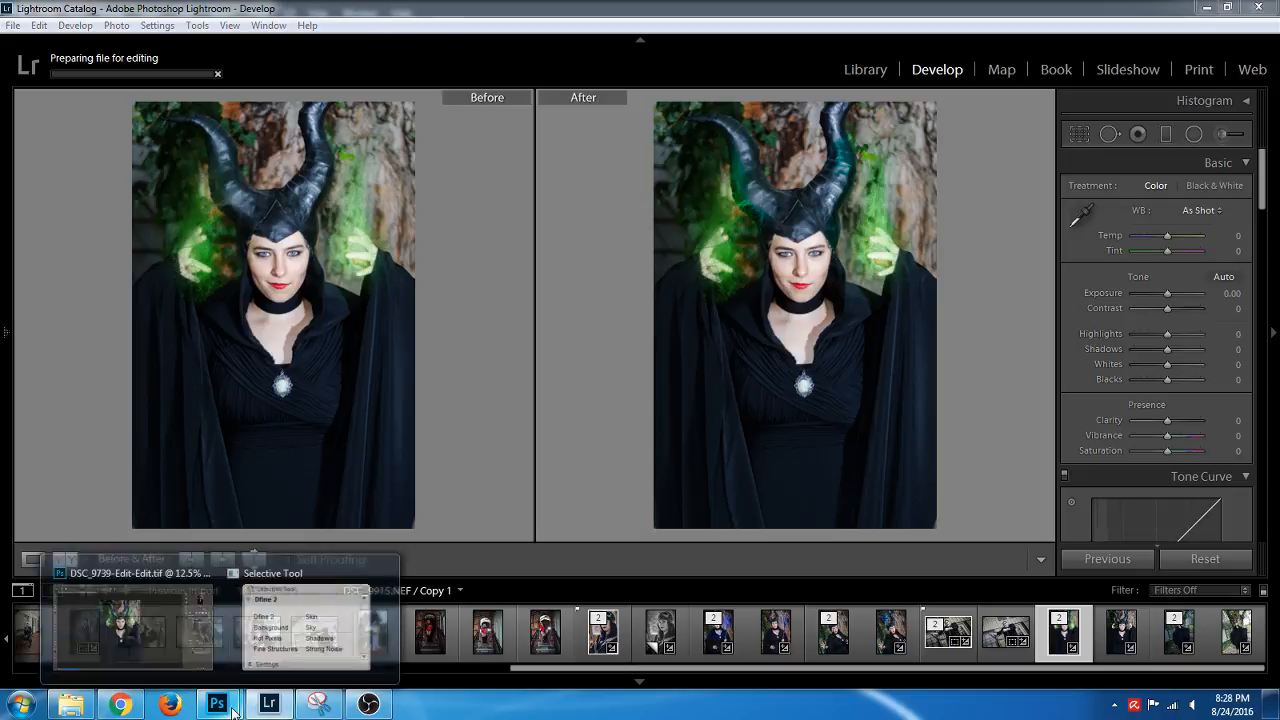
pyautogui.click(181, 660)
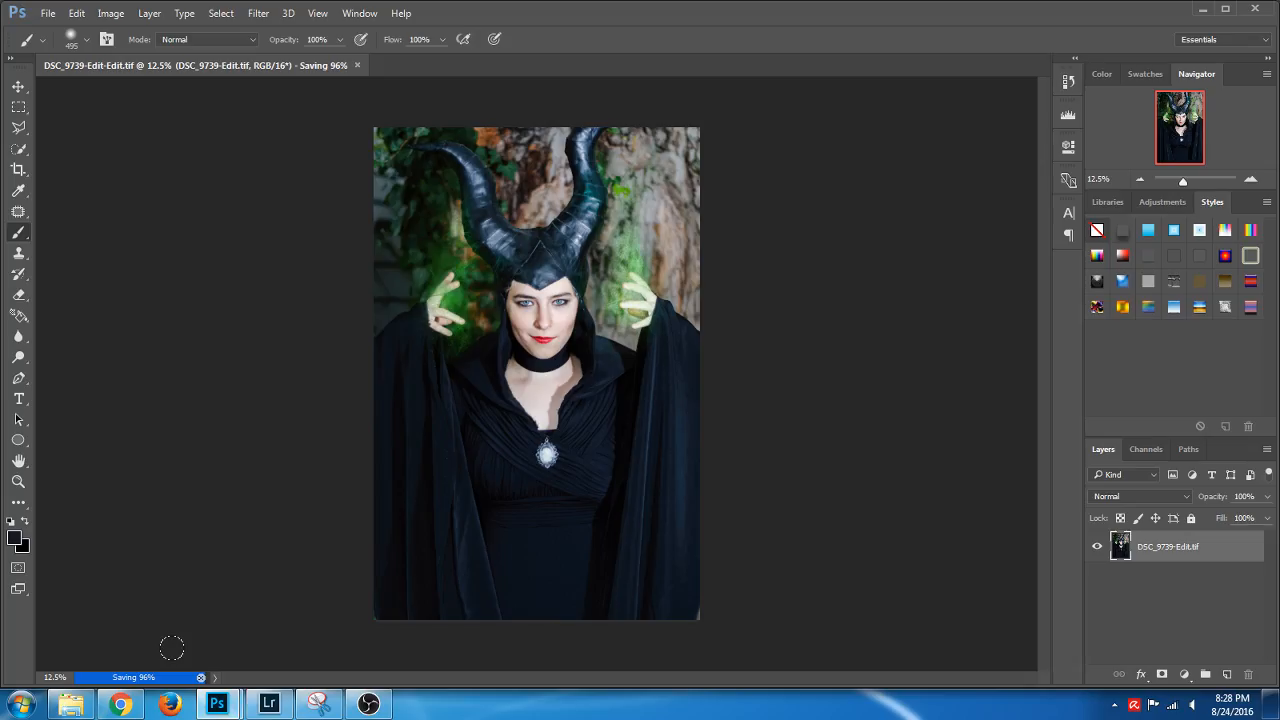
pyautogui.click(266, 706)
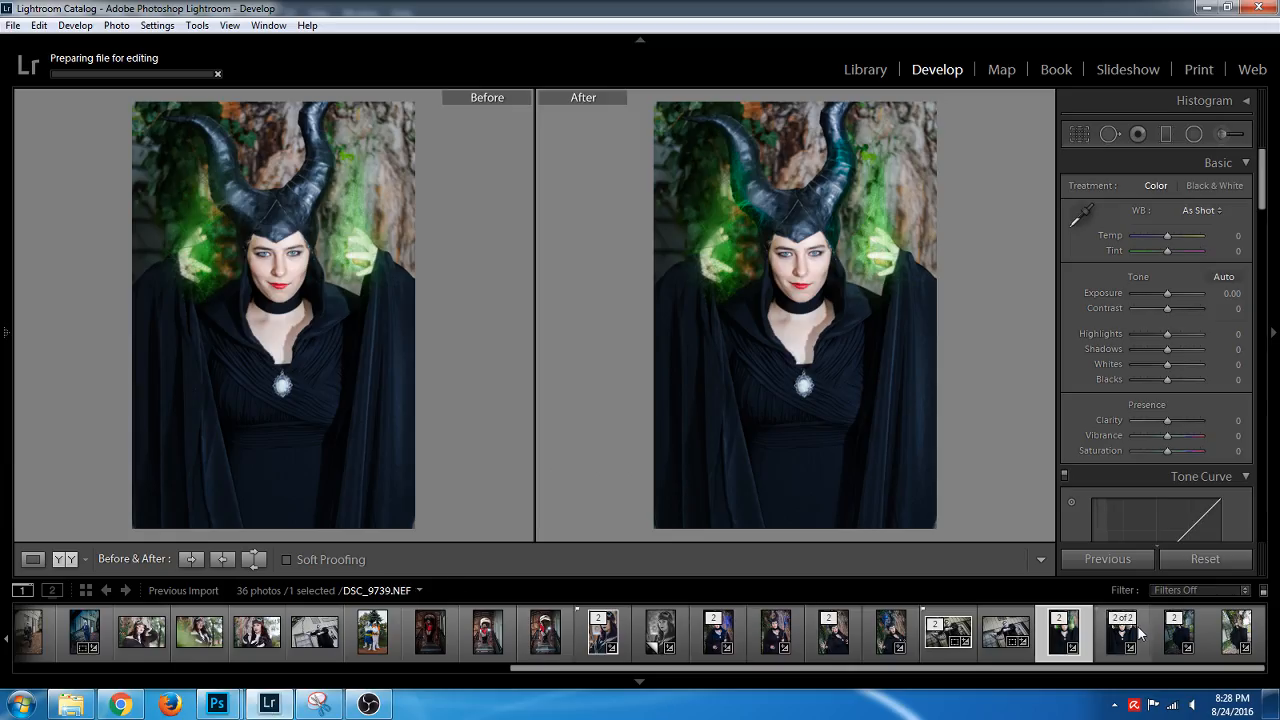
# Select the full-length photo with the staff, and in ParticleShop set the brush colour to dark blue with Glow enabled
pyautogui.click(1172, 645)
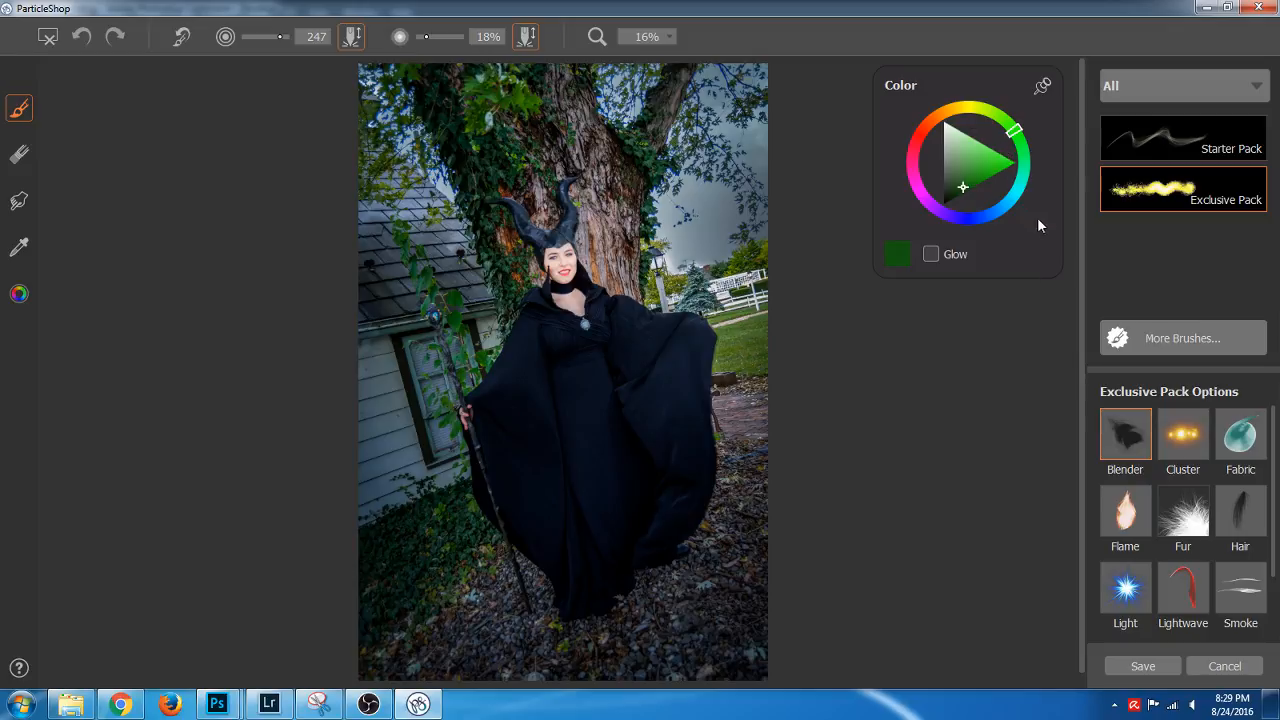
pyautogui.click(979, 216)
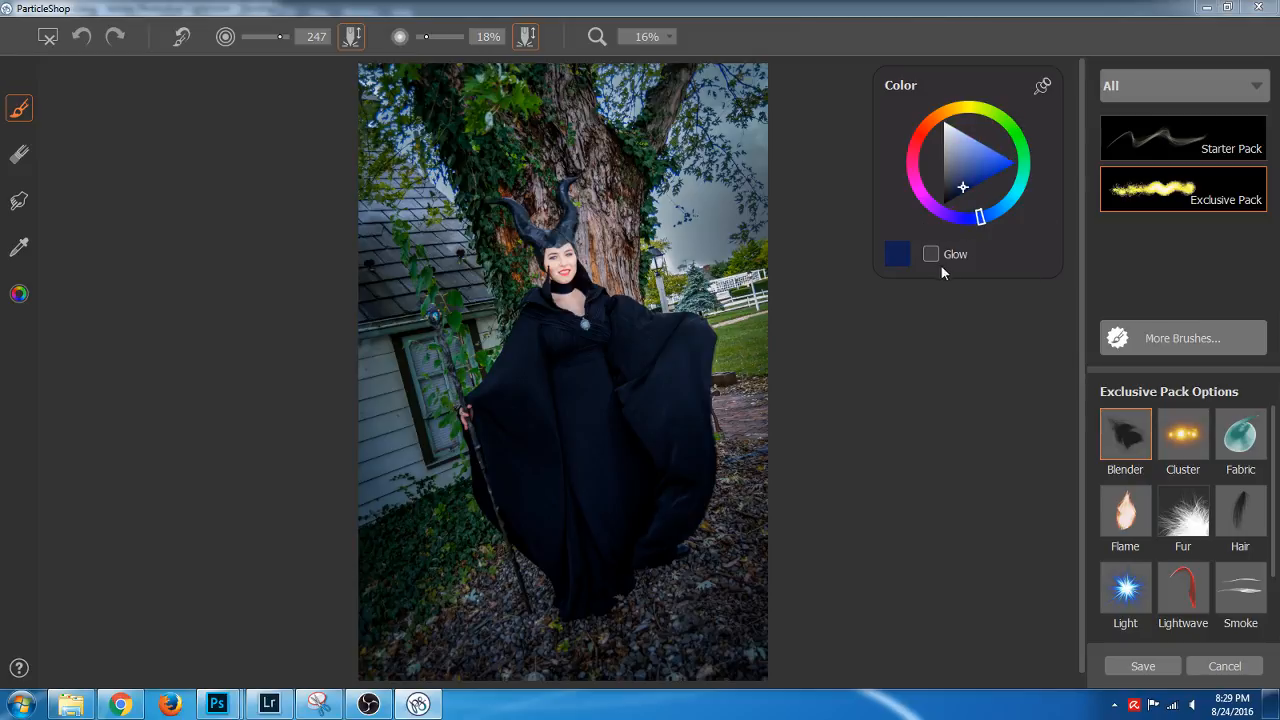
pyautogui.click(945, 257)
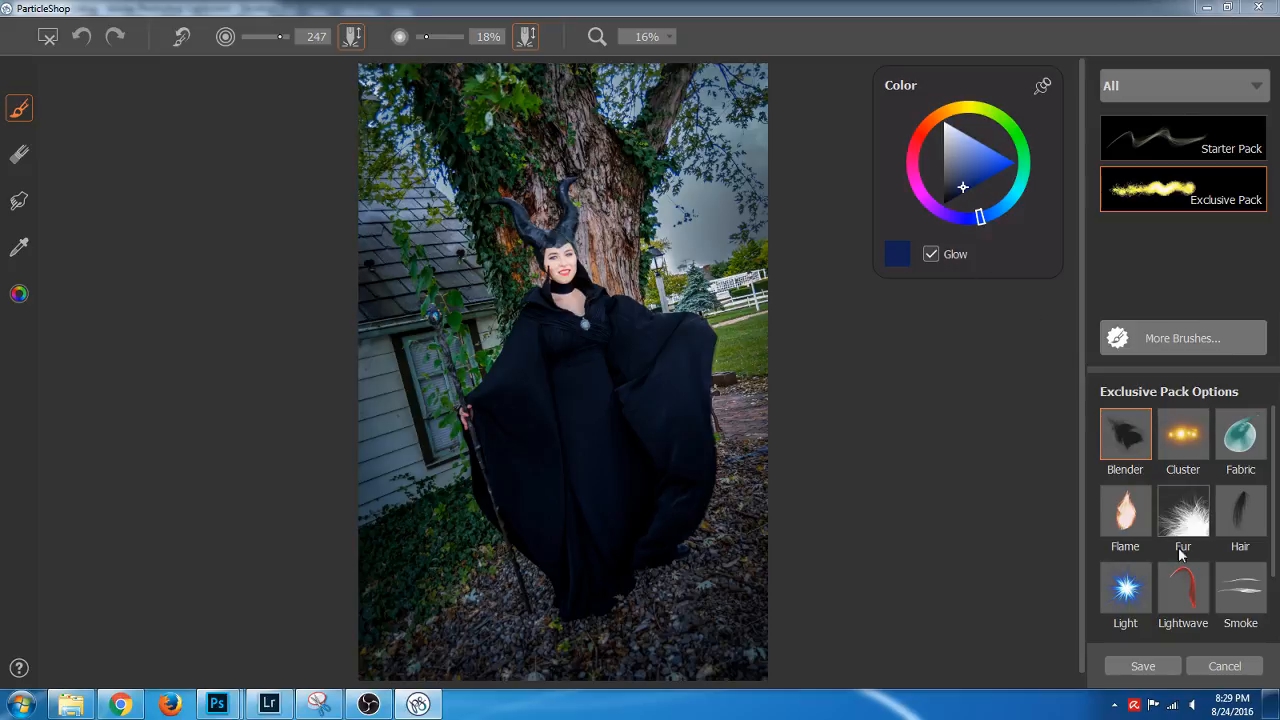
# Paint blue magic rising from the top of the staff with the Starter Pack's Space brush, shifting the hue toward a lighter blue
pyautogui.scroll(-1, 1206, 561)
pyautogui.click(1222, 160)
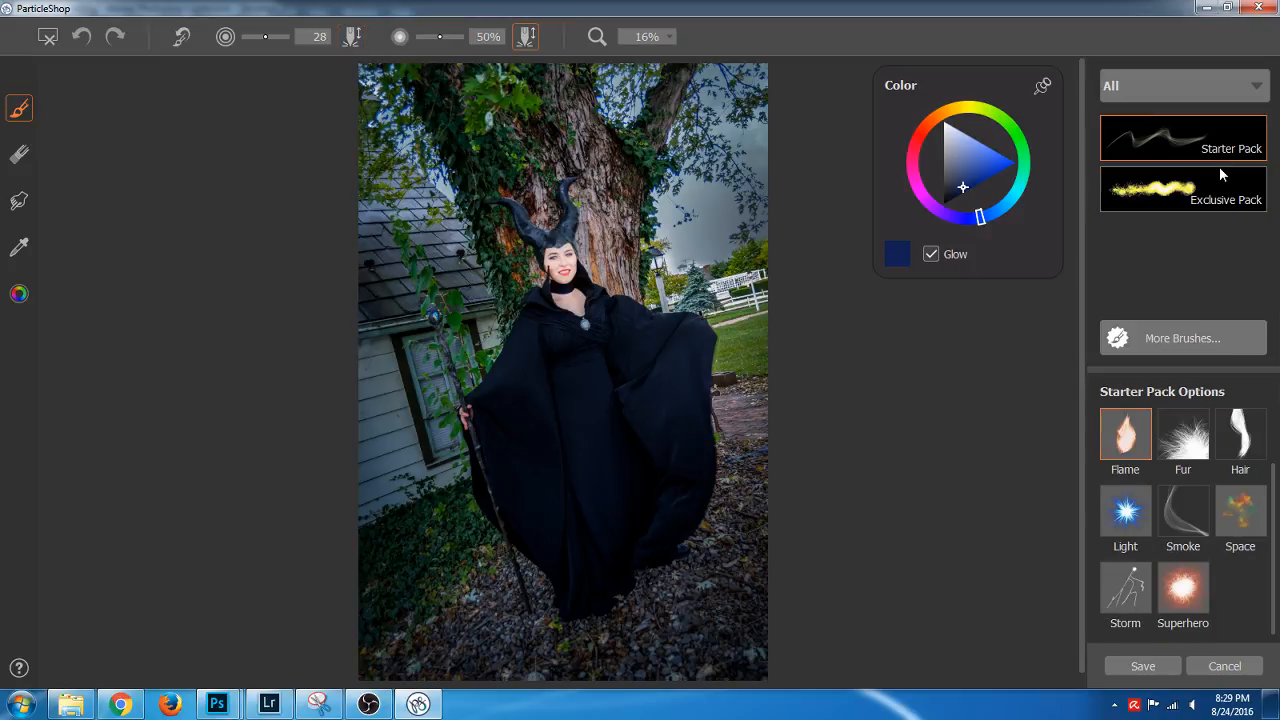
pyautogui.click(1240, 510)
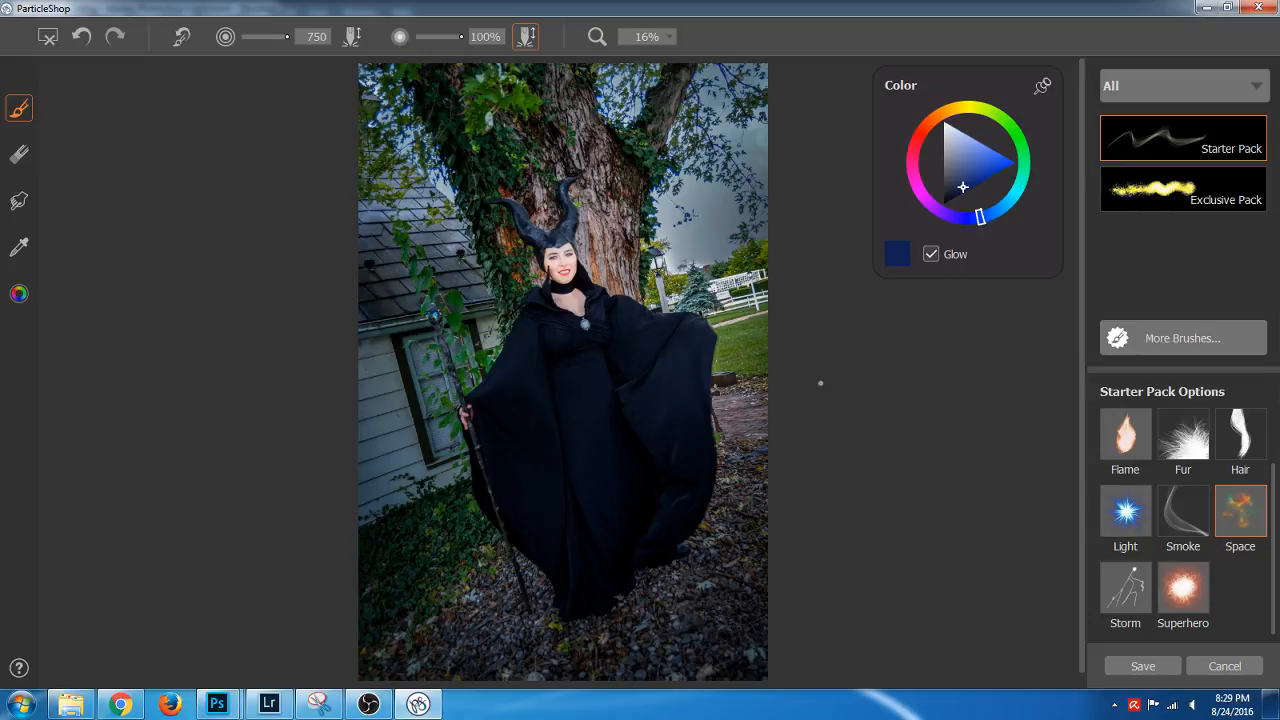
pyautogui.moveTo(440, 350)
pyautogui.mouseDown()
pyautogui.moveTo(460, 214)
pyautogui.moveTo(516, 69)
pyautogui.moveTo(530, 50)
pyautogui.moveTo(620, 31)
pyautogui.mouseUp()
pyautogui.click(1005, 217)
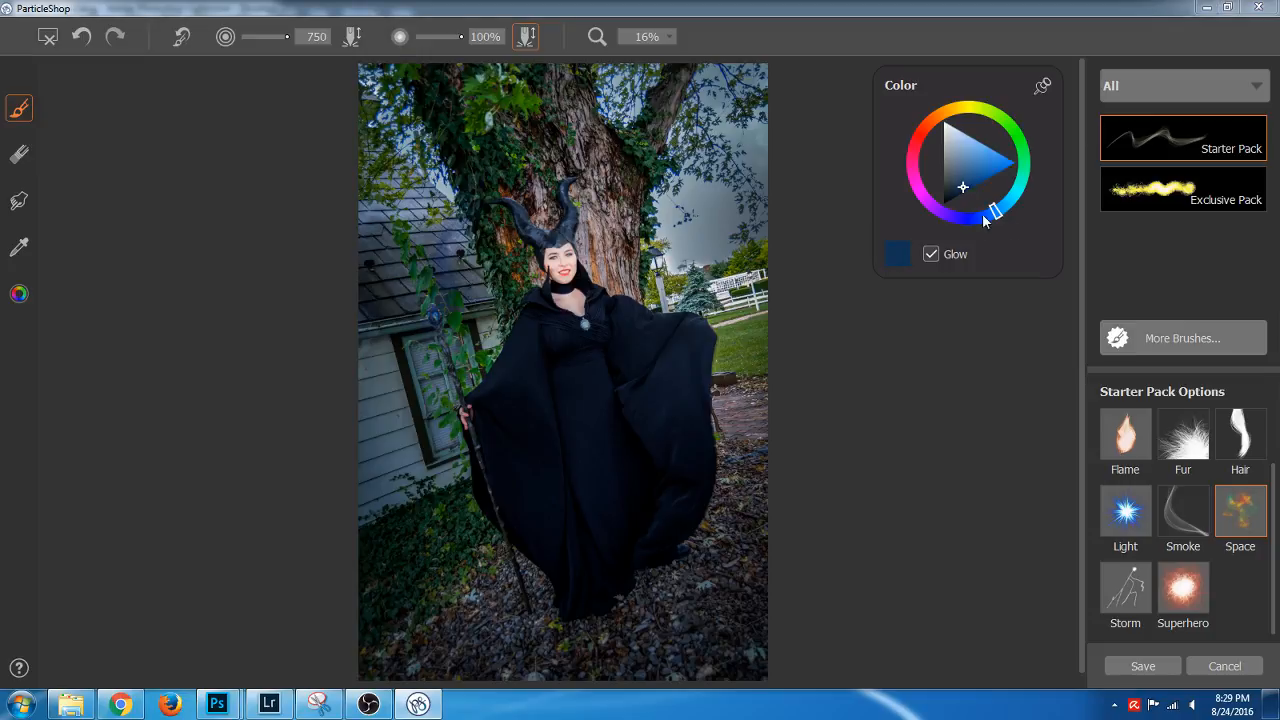
pyautogui.moveTo(439, 320)
pyautogui.mouseDown()
pyautogui.moveTo(467, 250)
pyautogui.moveTo(466, 120)
pyautogui.moveTo(476, 98)
pyautogui.moveTo(522, 85)
pyautogui.mouseUp()
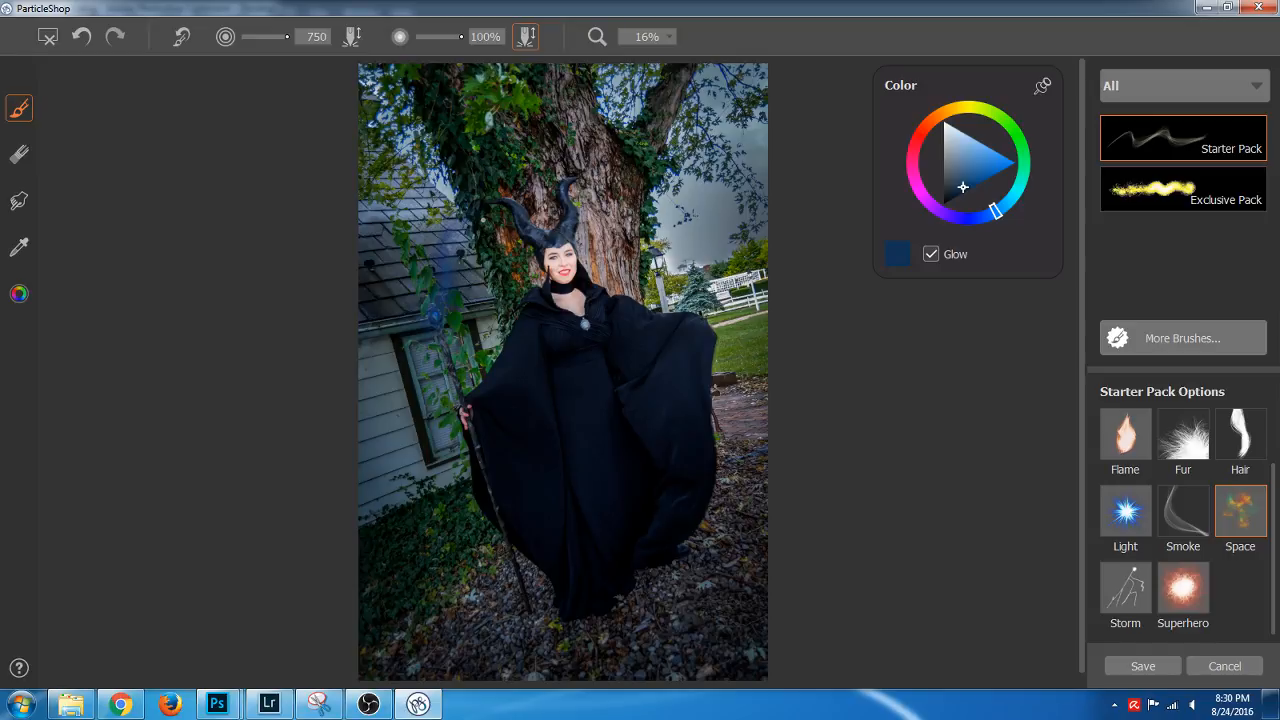
# Paint lighter blue particles over the magic at the staff's tip with the Starter Pack's Debris brush, at 33% zoom
pyautogui.hotkey('ctrl', '+')
pyautogui.hotkey('ctrl', '+')
pyautogui.moveTo(309, 254); pyautogui.dragTo(545, 497)
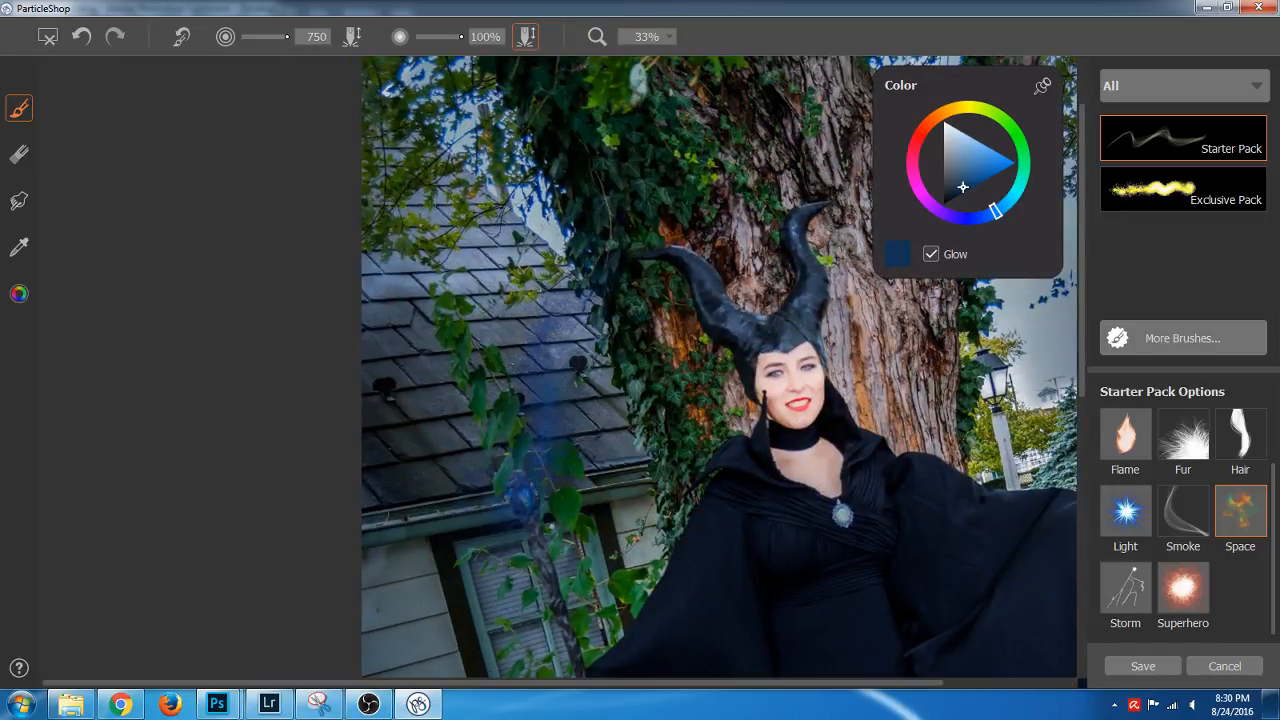
pyautogui.scroll(1, 1180, 590)
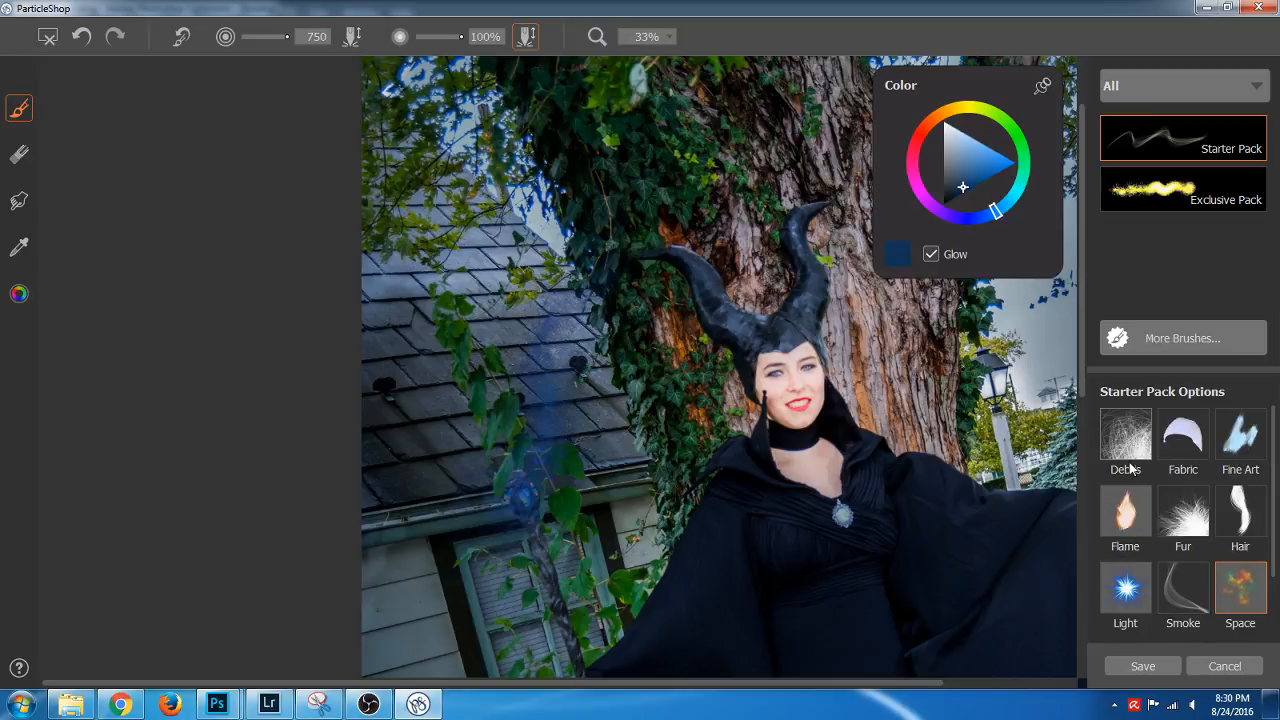
pyautogui.click(1130, 468)
pyautogui.click(974, 158)
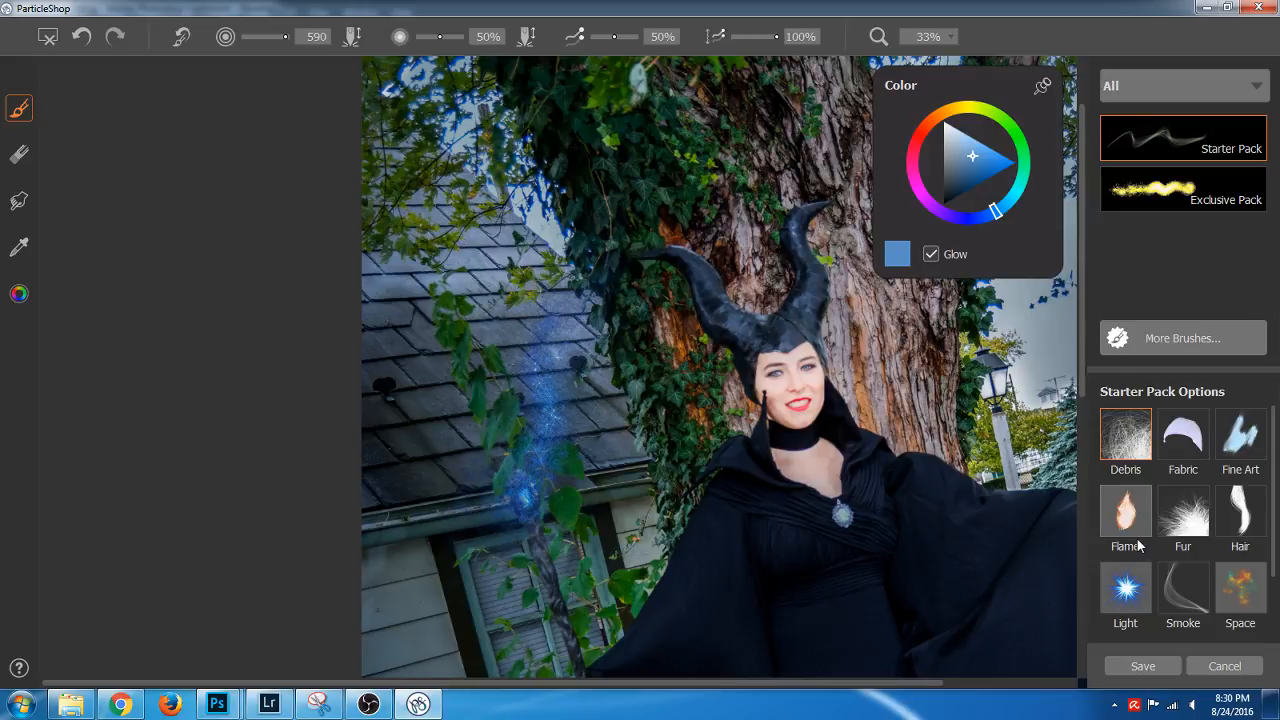
# Blend the blue magic above the staff with the Exclusive Pack's Blender brush, using a smaller brush size and lower opacity
pyautogui.click(1178, 184)
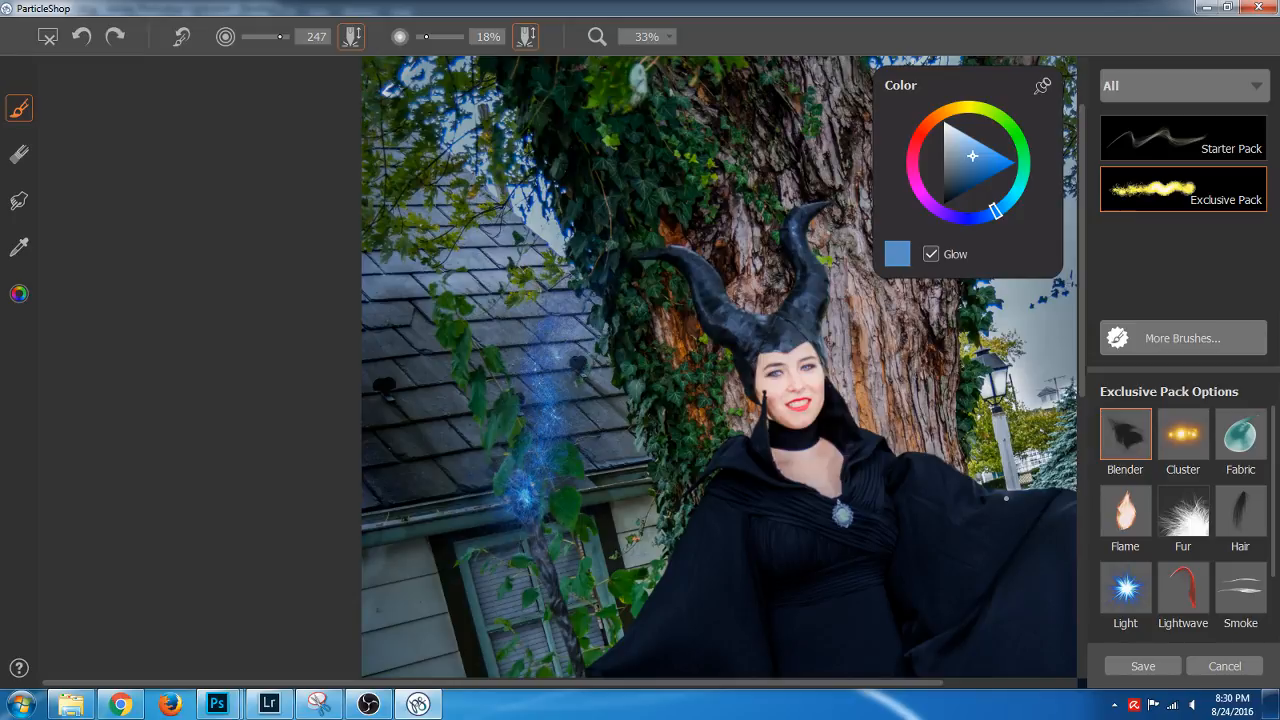
pyautogui.click(268, 37)
pyautogui.click(533, 374)
pyautogui.hotkey('ctrl', 'z')
pyautogui.click(543, 404)
pyautogui.moveTo(426, 37); pyautogui.dragTo(420, 37)
# Try teal strokes with the Exclusive Pack's Cluster brush across the figure and the staff's glow, and undo them
pyautogui.click(1182, 438)
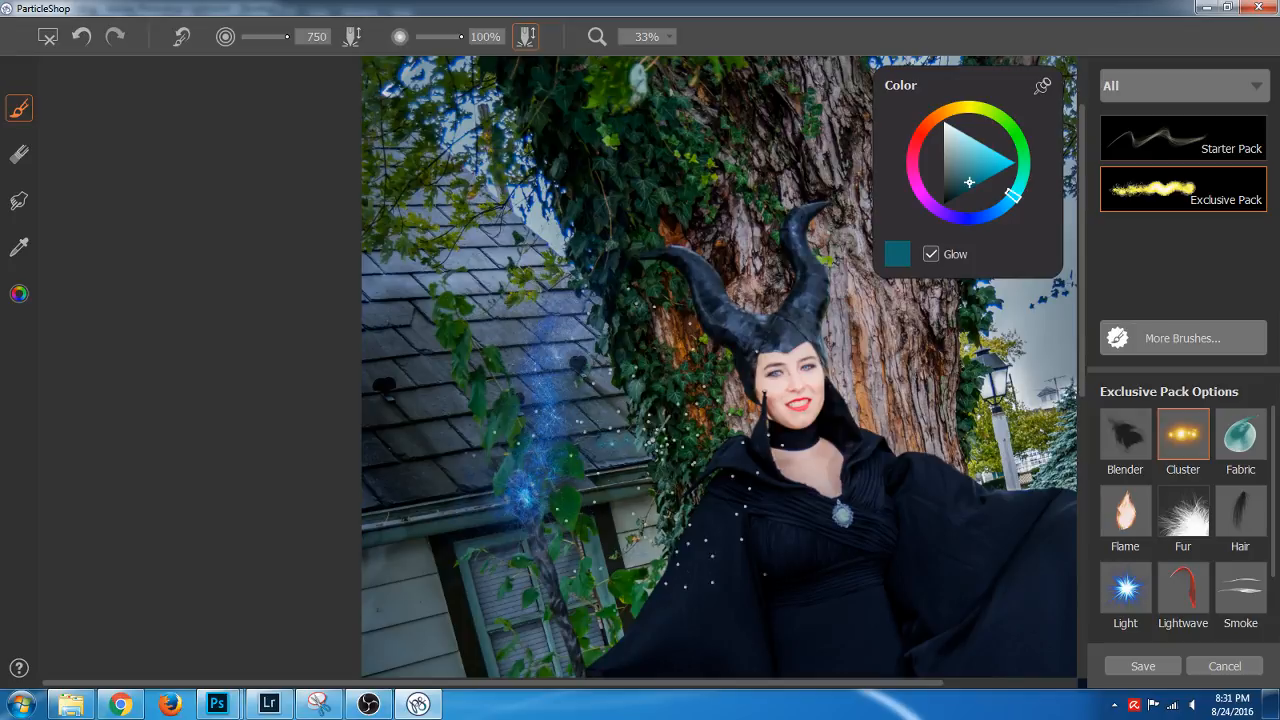
pyautogui.moveTo(650, 445); pyautogui.dragTo(700, 438)
pyautogui.moveTo(829, 473)
pyautogui.mouseDown()
pyautogui.moveTo(703, 551)
pyautogui.moveTo(873, 519)
pyautogui.mouseUp()
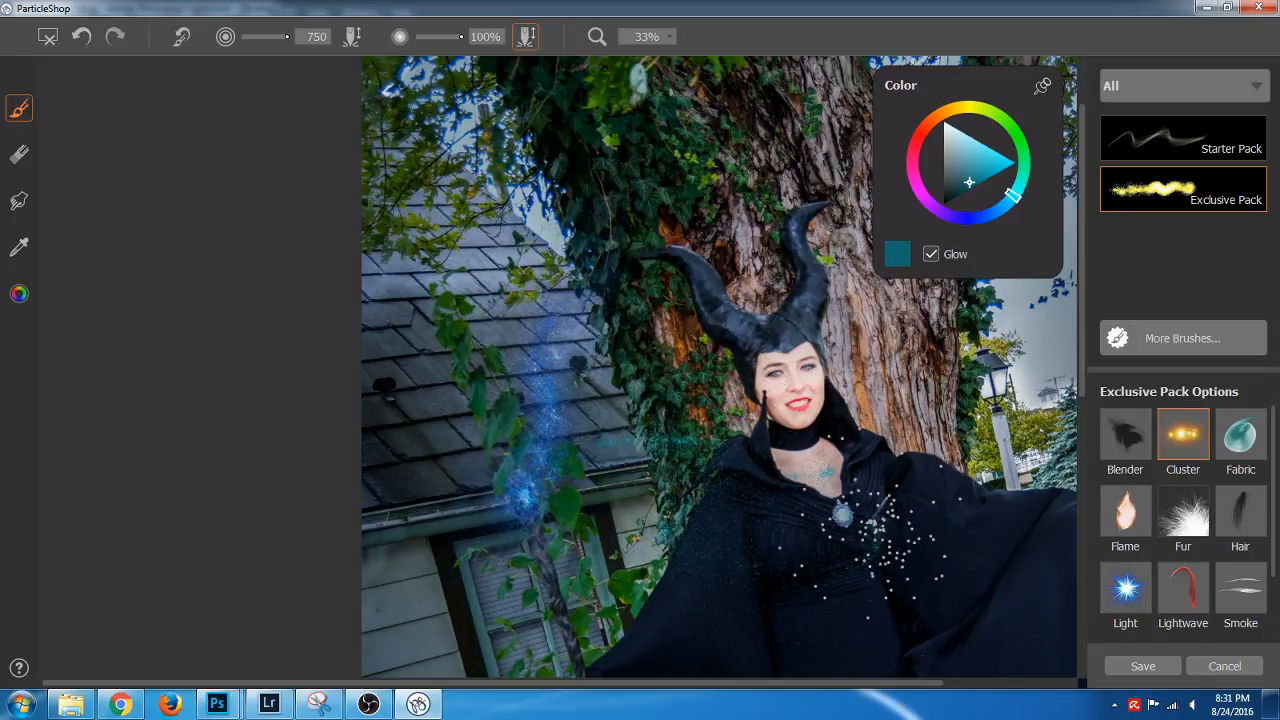
pyautogui.hotkey('ctrl', 'z')
pyautogui.hotkey('ctrl', 'z')
pyautogui.hotkey('ctrl', 'z')
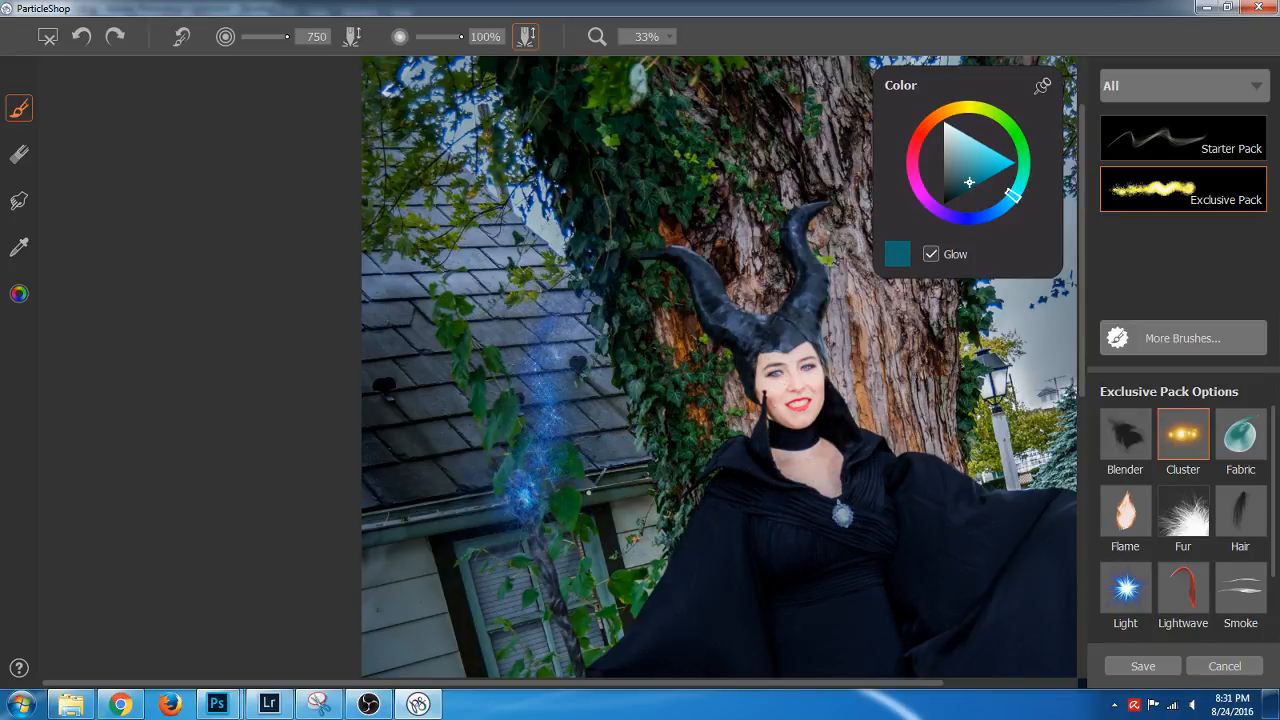
pyautogui.moveTo(545, 478); pyautogui.dragTo(527, 362)
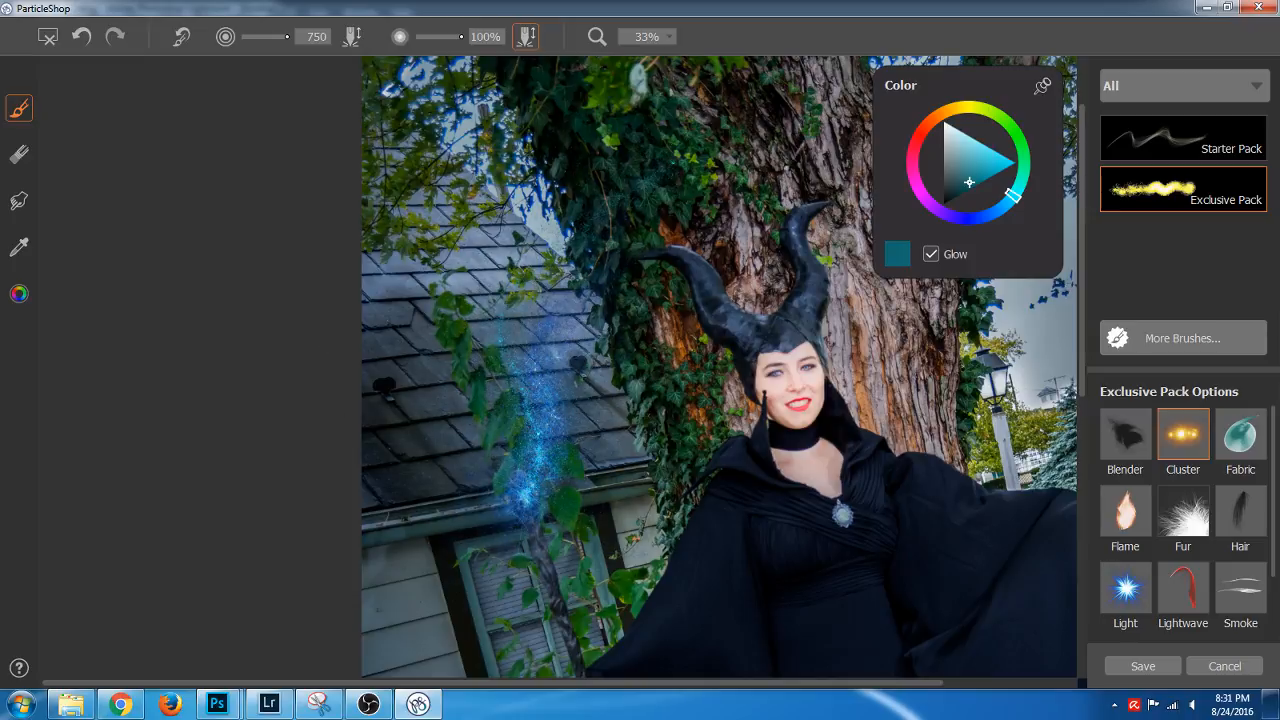
pyautogui.hotkey('ctrl', 'z')
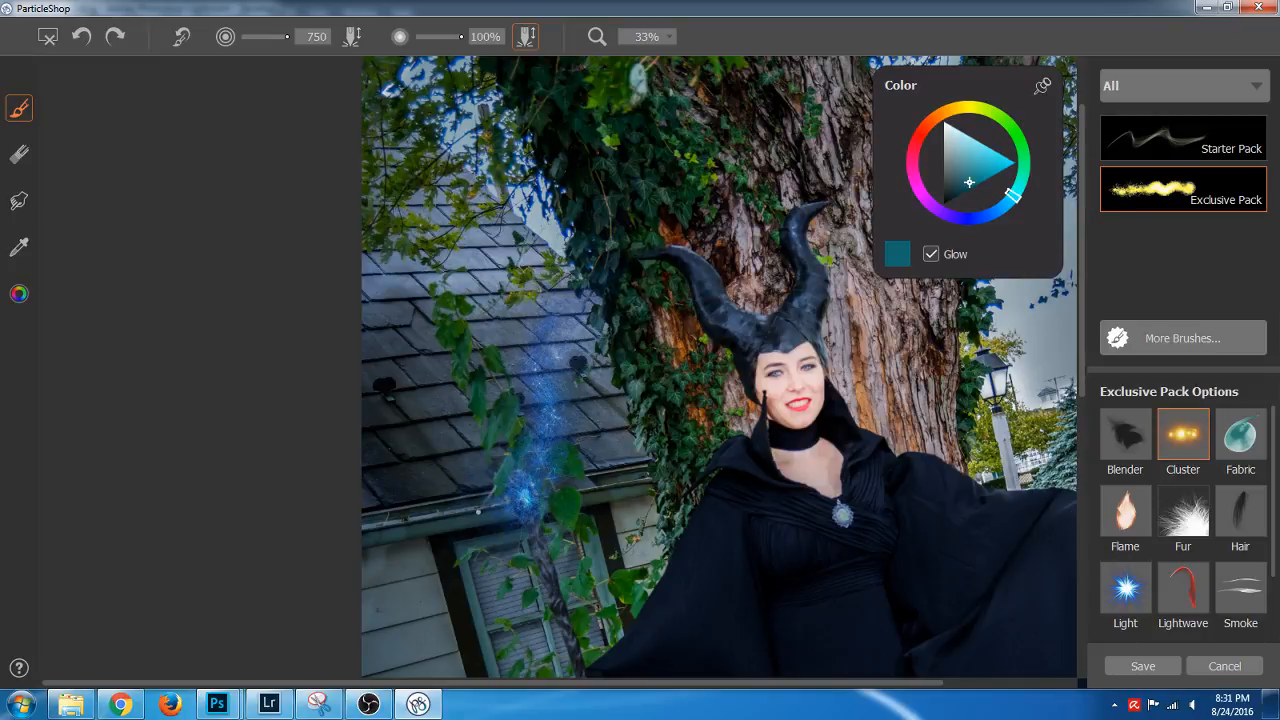
# Try a looping blue stroke with the Exclusive Pack's Light brush across the figure, and undo it
pyautogui.click(1143, 598)
pyautogui.scroll(-1, 1240, 510)
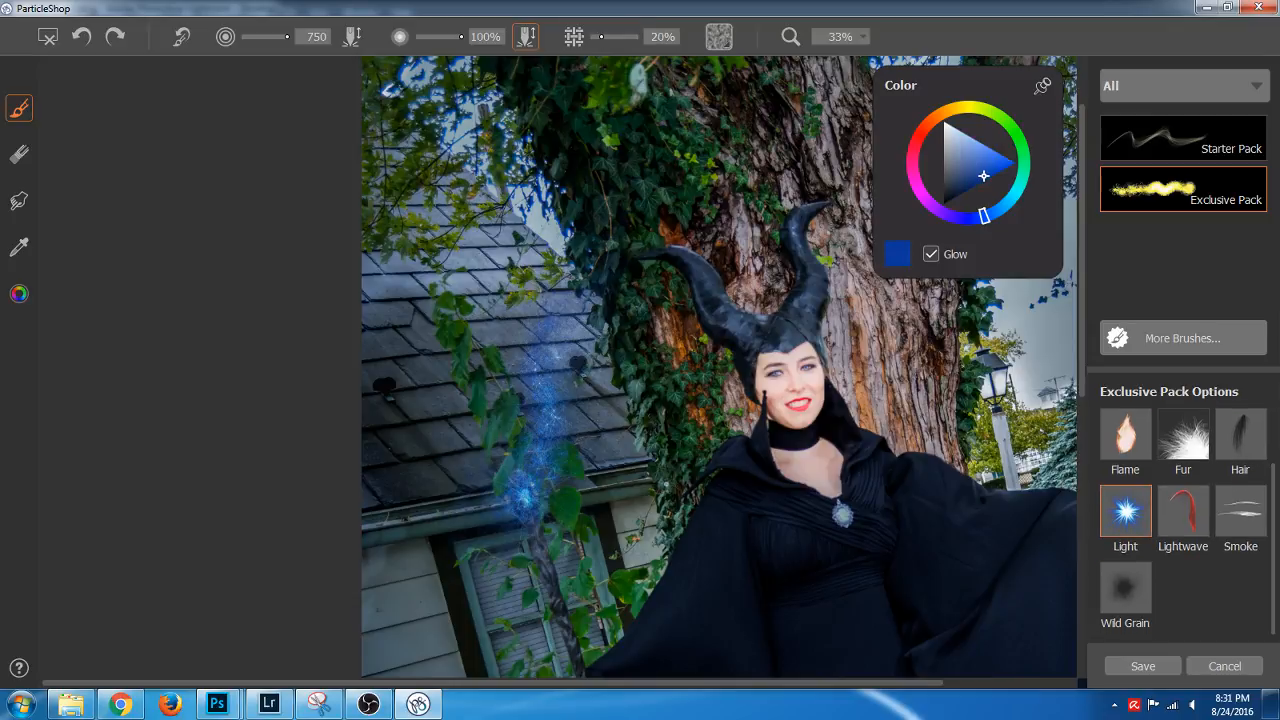
pyautogui.moveTo(640, 482)
pyautogui.mouseDown()
pyautogui.moveTo(675, 436)
pyautogui.moveTo(730, 438)
pyautogui.moveTo(840, 501)
pyautogui.moveTo(905, 448)
pyautogui.moveTo(780, 450)
pyautogui.mouseUp()
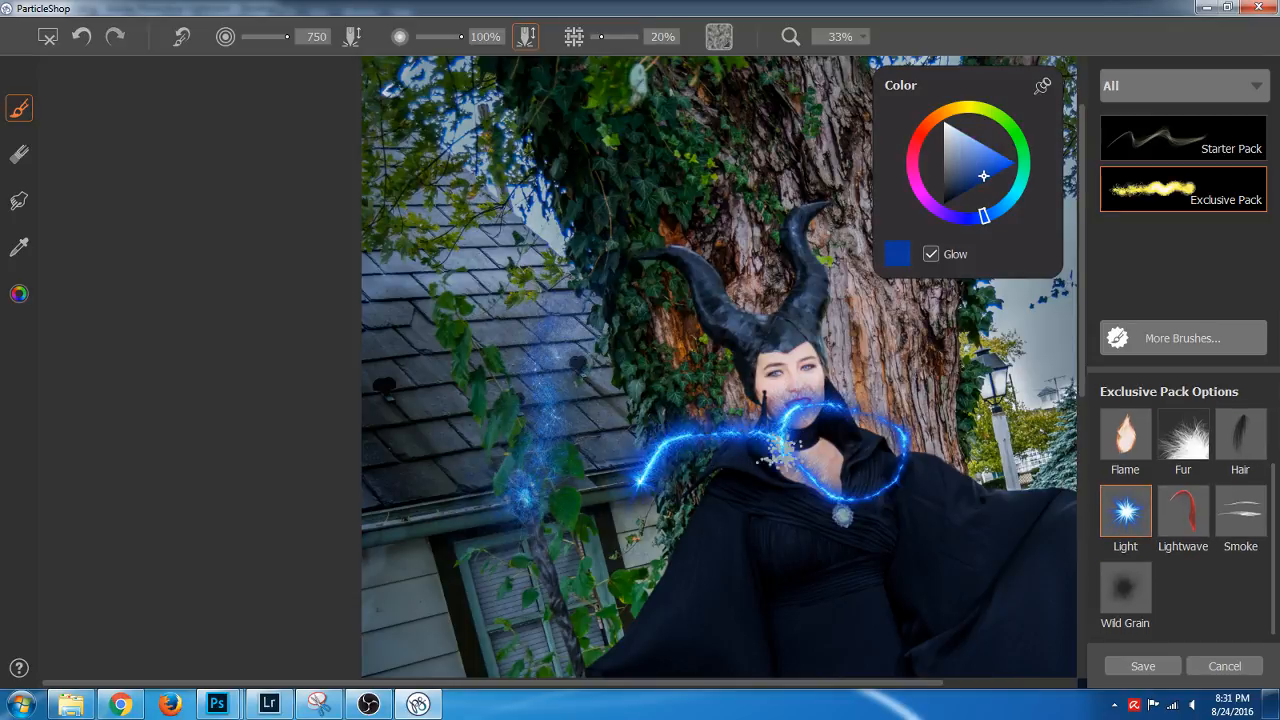
pyautogui.hotkey('ctrl', 'z')
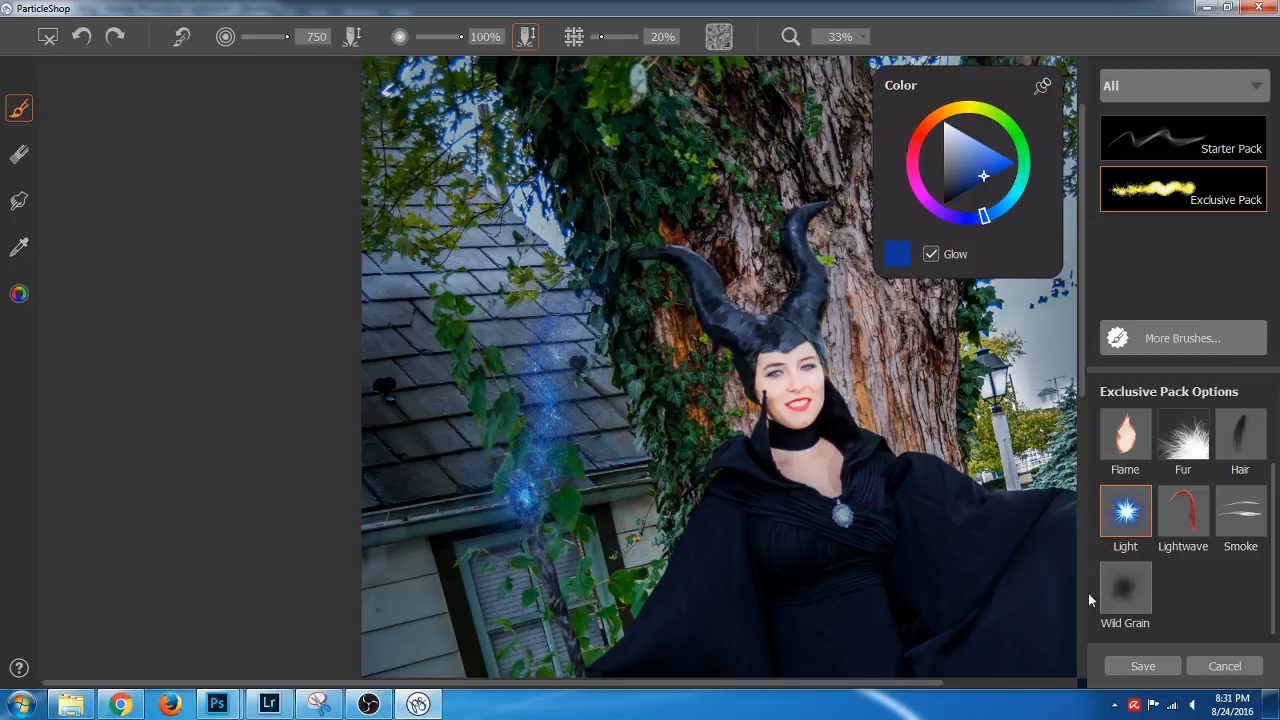
# Try a blue stroke with the Starter Pack's Superhero brush between the shoulder and the horns, and undo it
pyautogui.click(1125, 590)
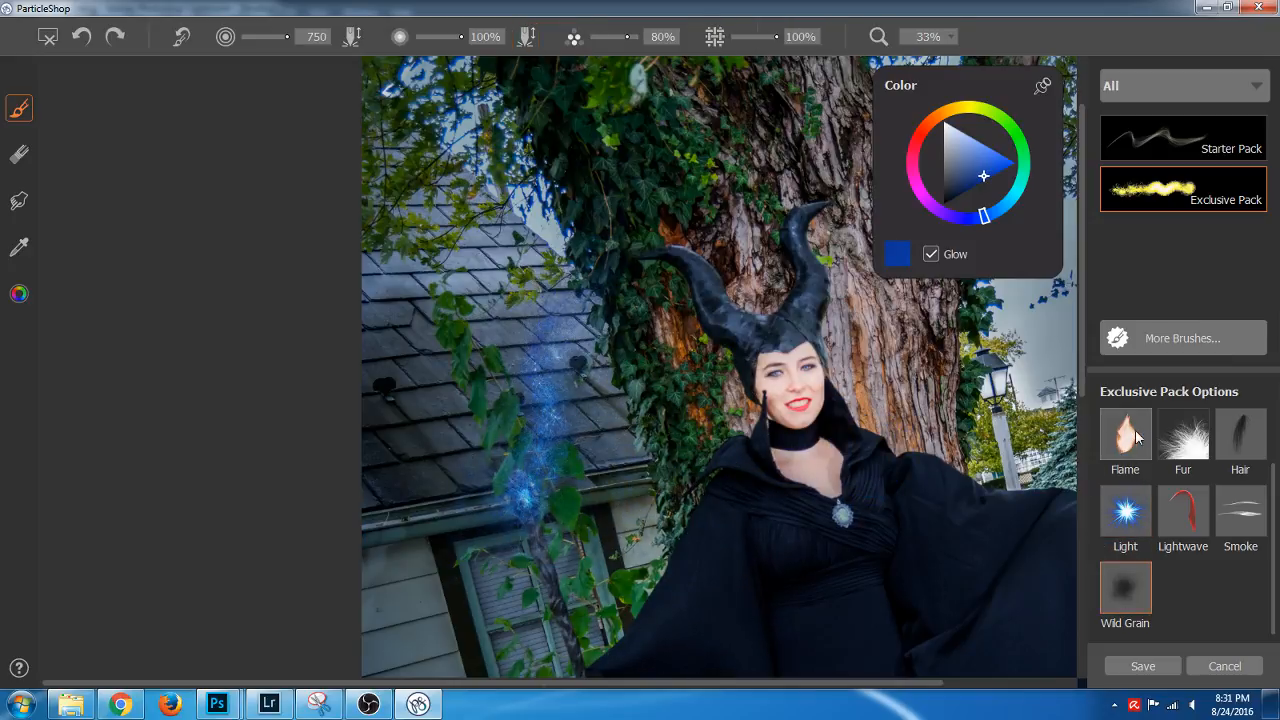
pyautogui.click(1185, 155)
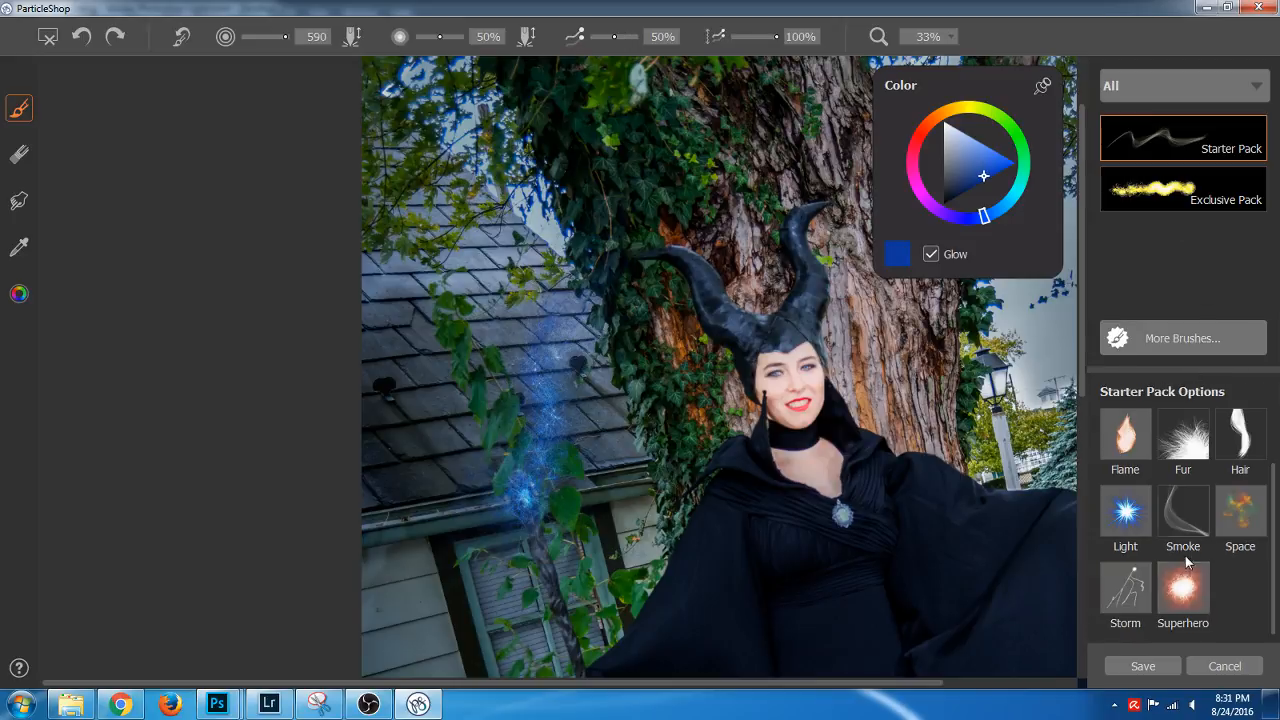
pyautogui.click(1183, 590)
pyautogui.moveTo(720, 452)
pyautogui.mouseDown()
pyautogui.moveTo(638, 531)
pyautogui.moveTo(572, 553)
pyautogui.moveTo(555, 586)
pyautogui.moveTo(571, 609)
pyautogui.moveTo(604, 603)
pyautogui.moveTo(610, 521)
pyautogui.moveTo(664, 409)
pyautogui.moveTo(652, 301)
pyautogui.moveTo(752, 296)
pyautogui.mouseUp()
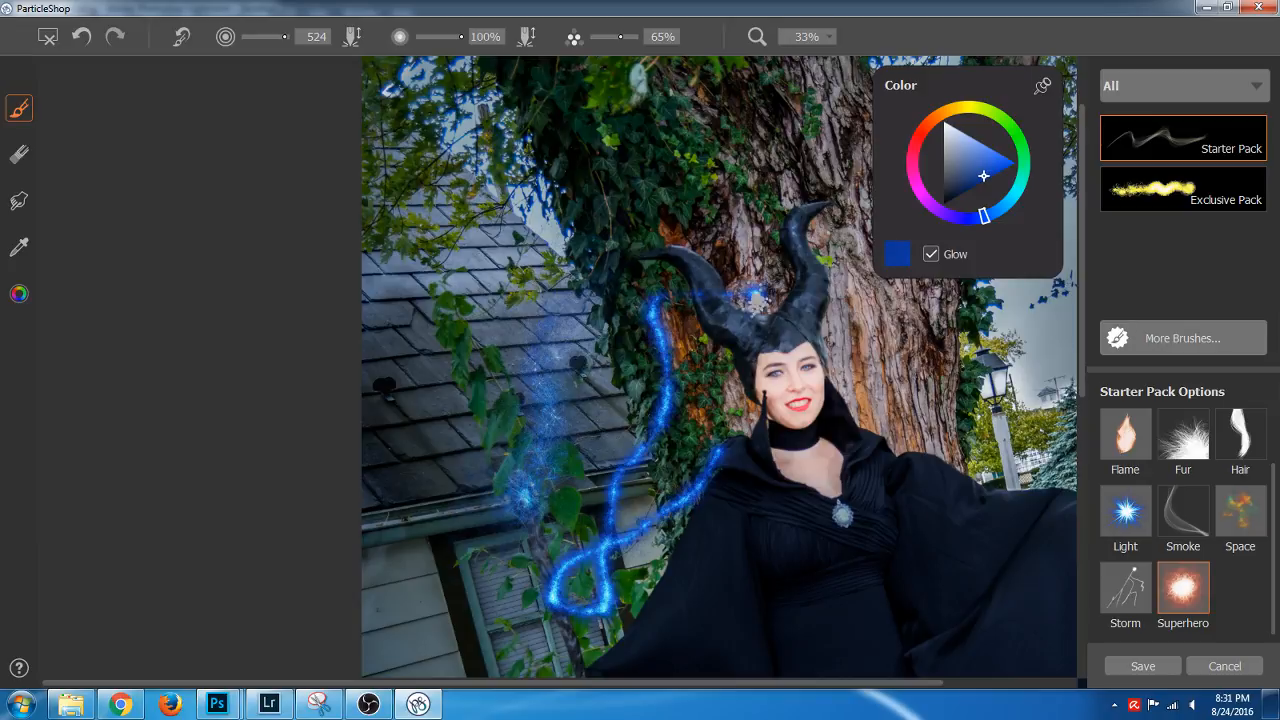
pyautogui.hotkey('ctrl', 'z')
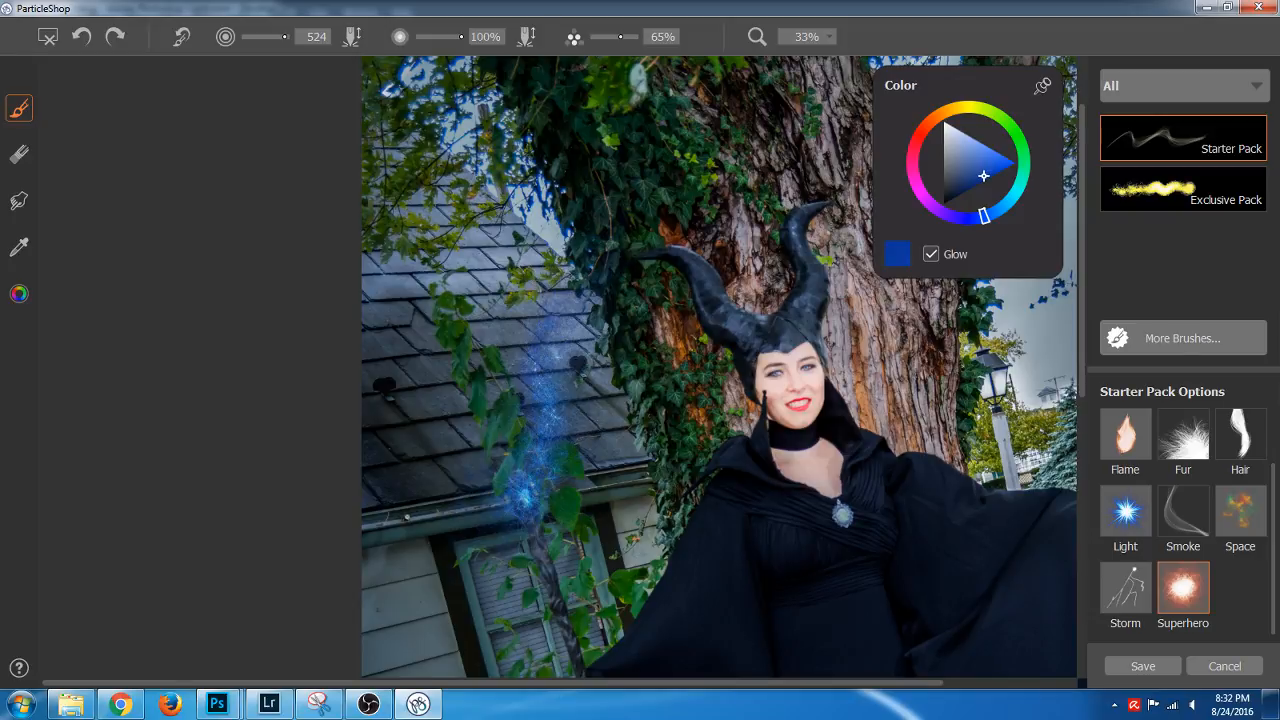
# Save the brushstrokes merged with the source content, and show the edited staff photo in Lightroom with the filmstrip hidden
pyautogui.click(1138, 666)
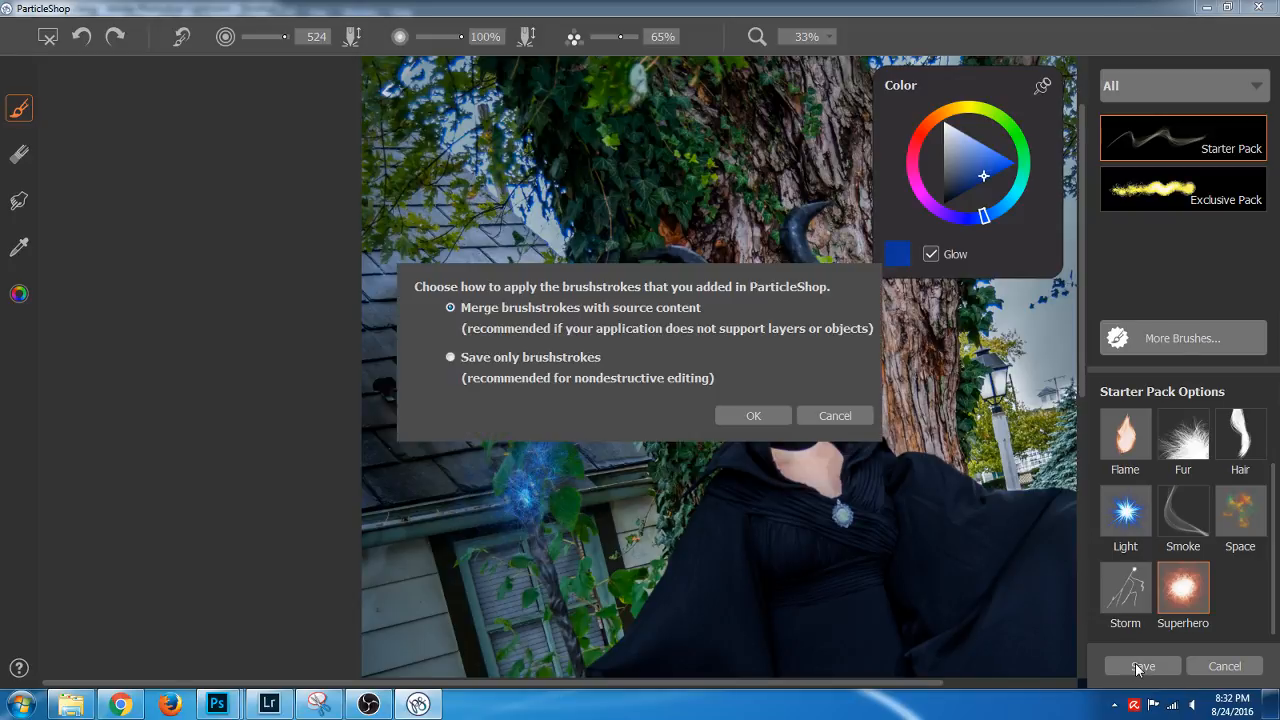
pyautogui.click(770, 419)
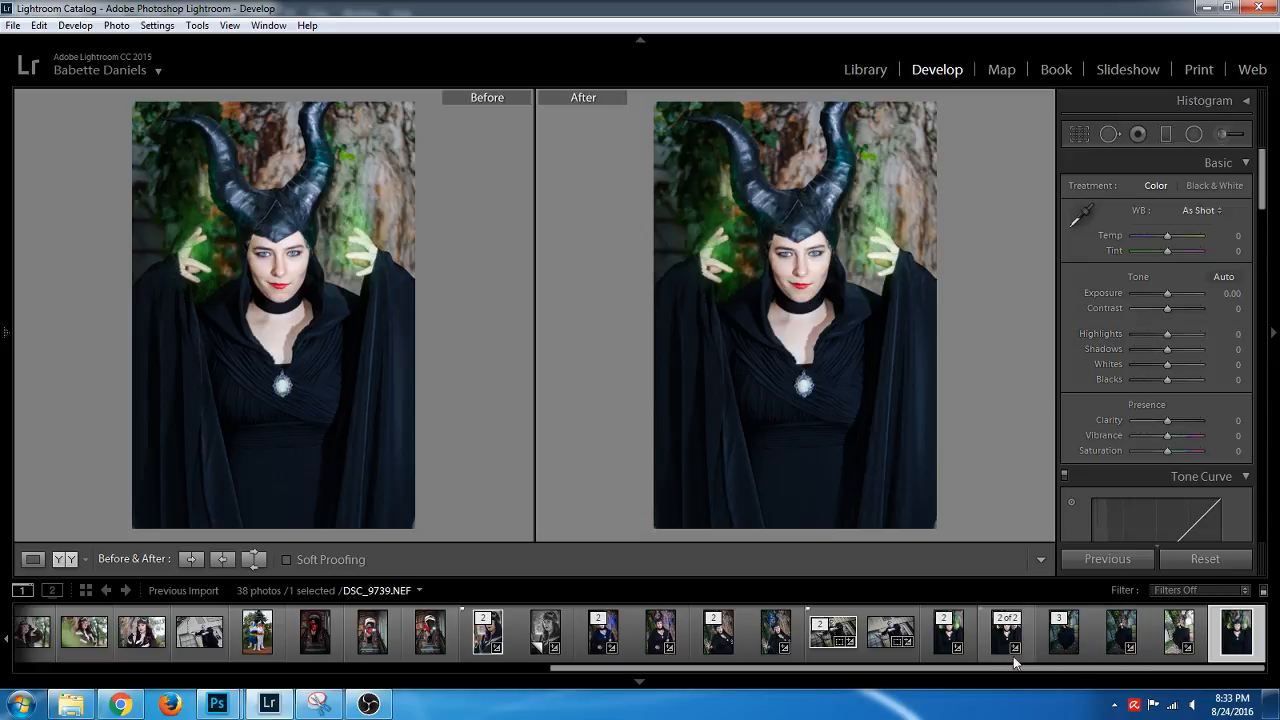
pyautogui.click(1062, 640)
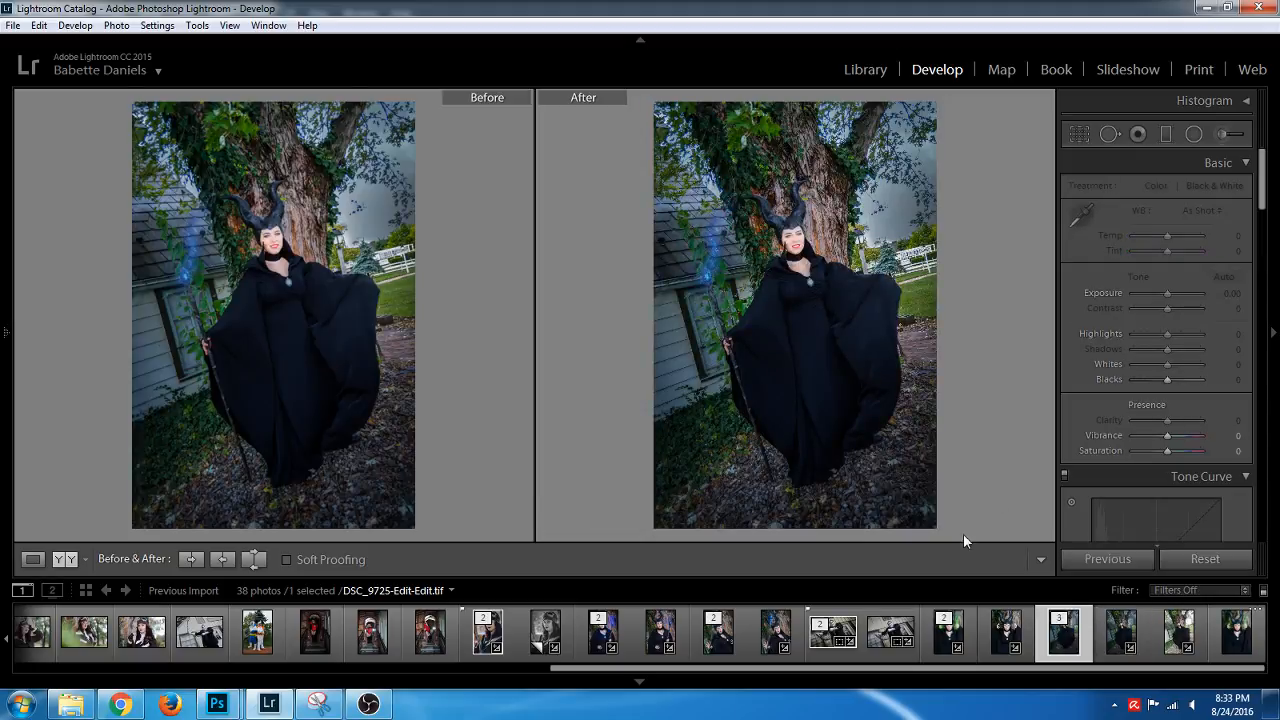
pyautogui.press('F6')
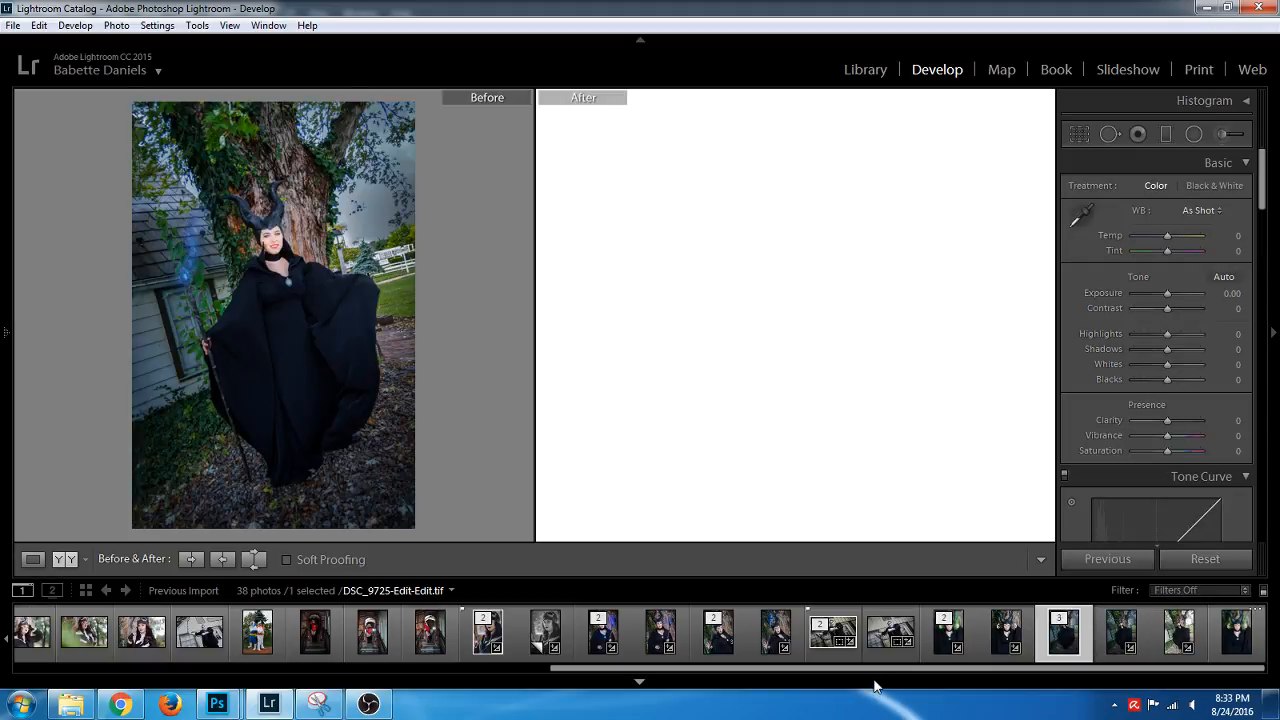
# Try an Adjustment Brush stroke with Temp -36 and Auto Mask on over the staff's glow, and undo it
pyautogui.click(1215, 133)
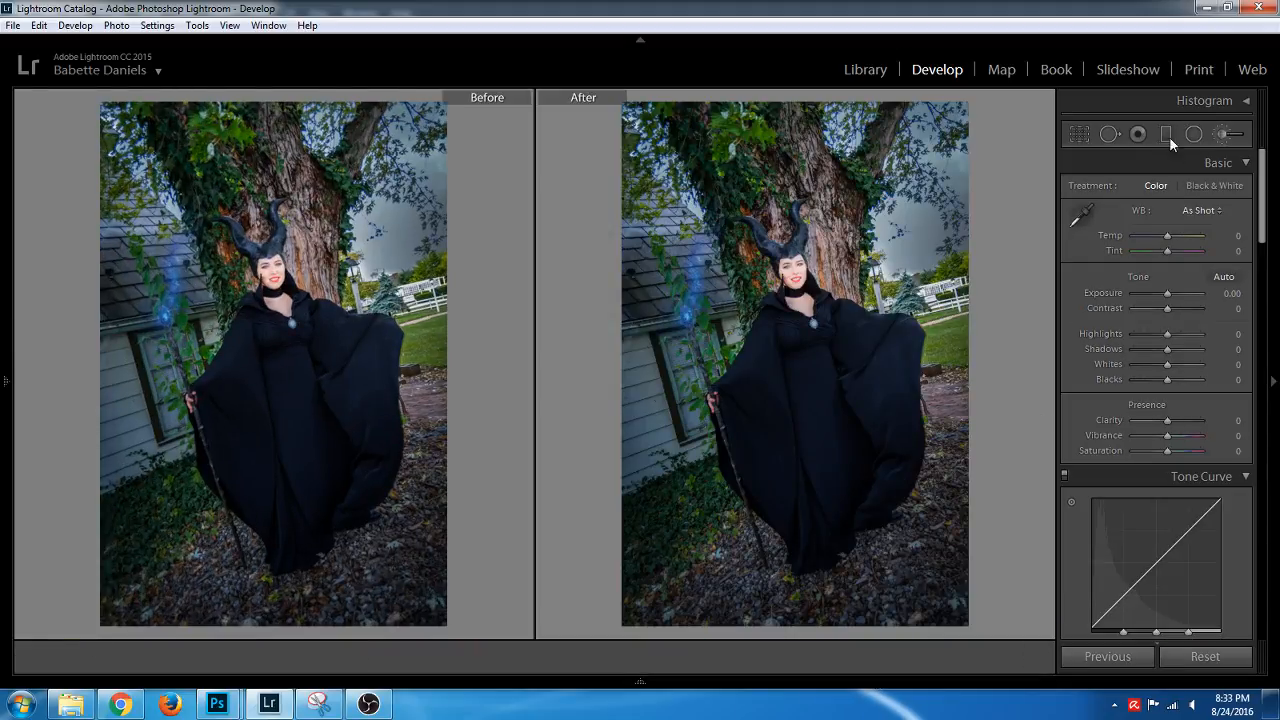
pyautogui.press('h')
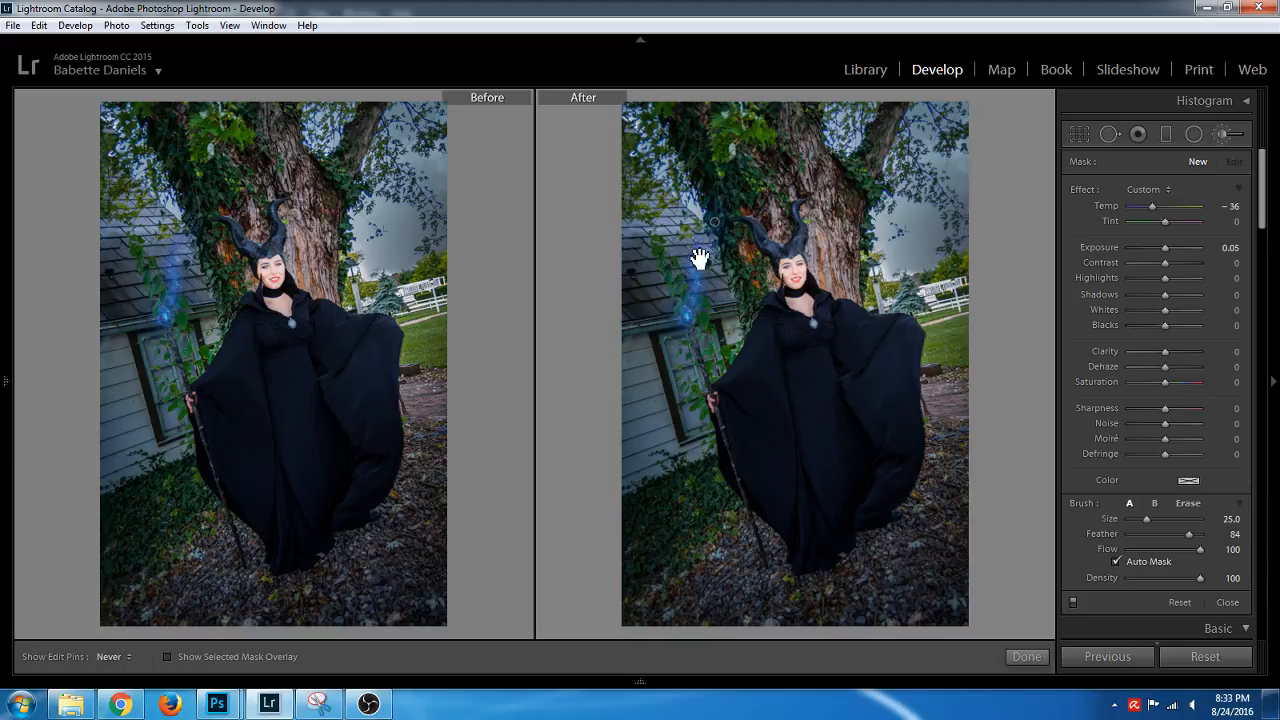
pyautogui.press('o')
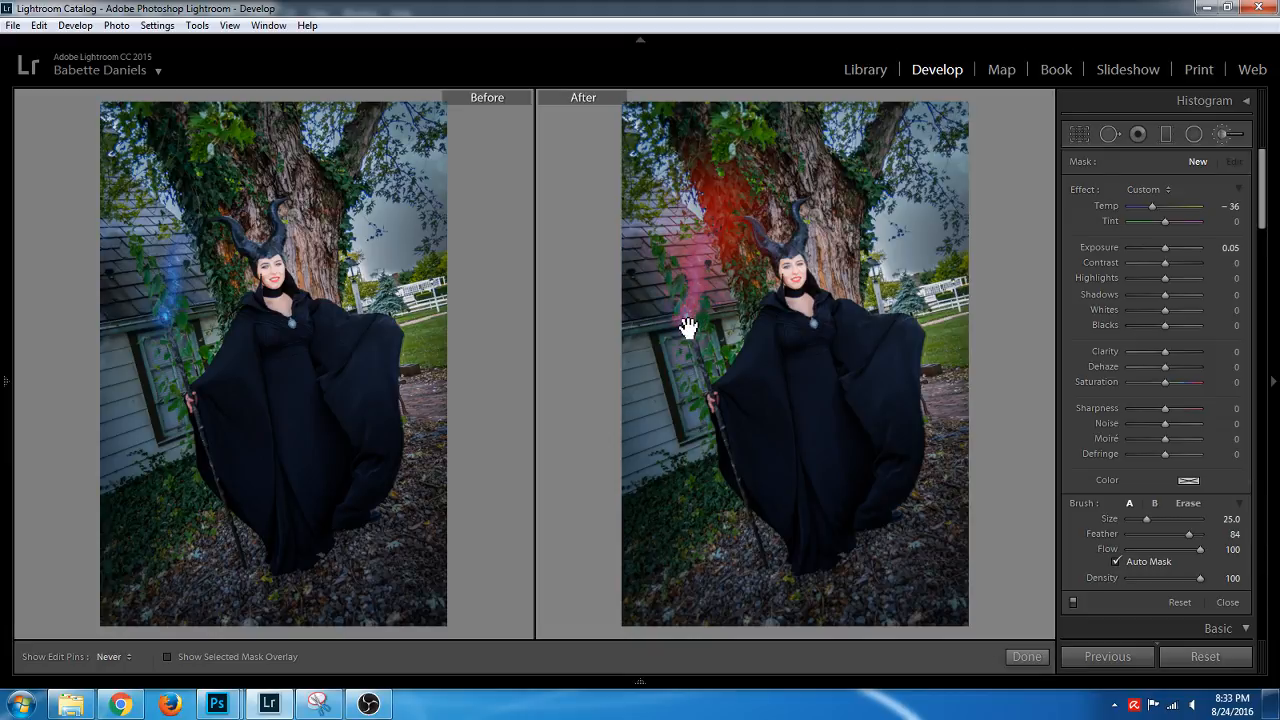
pyautogui.press('h')
pyautogui.press('o')
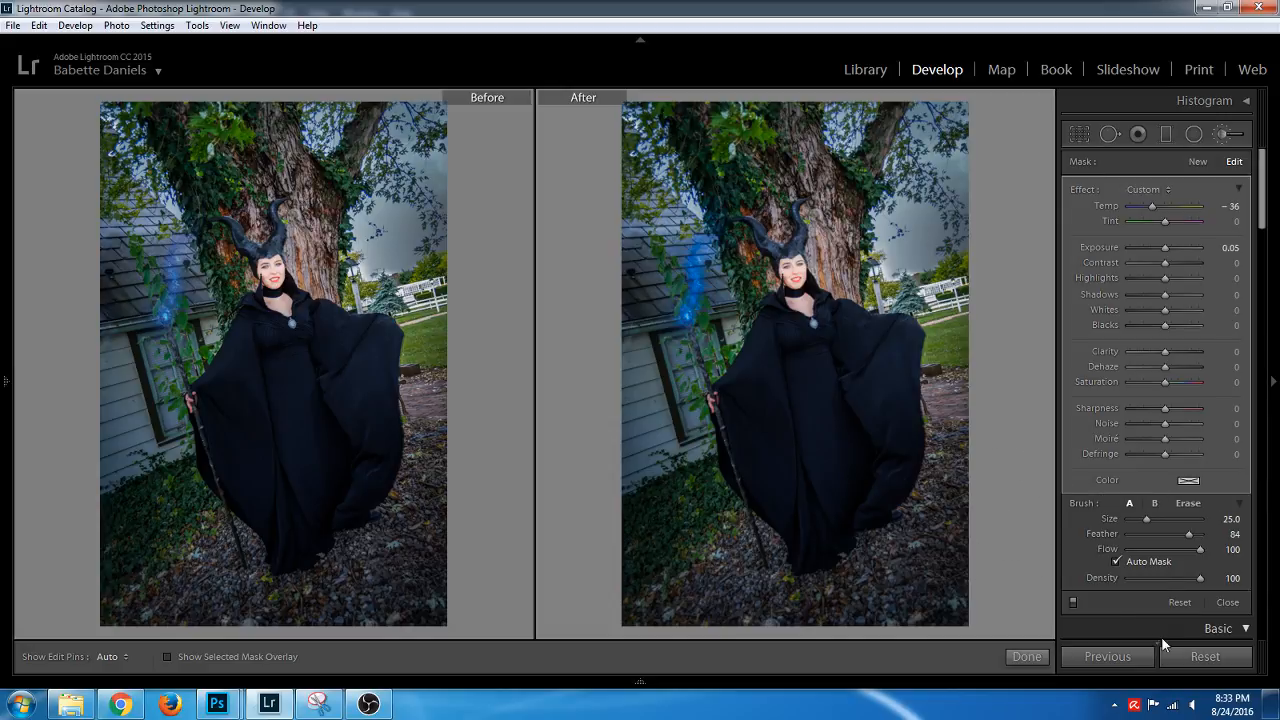
pyautogui.hotkey('ctrl', 'z')
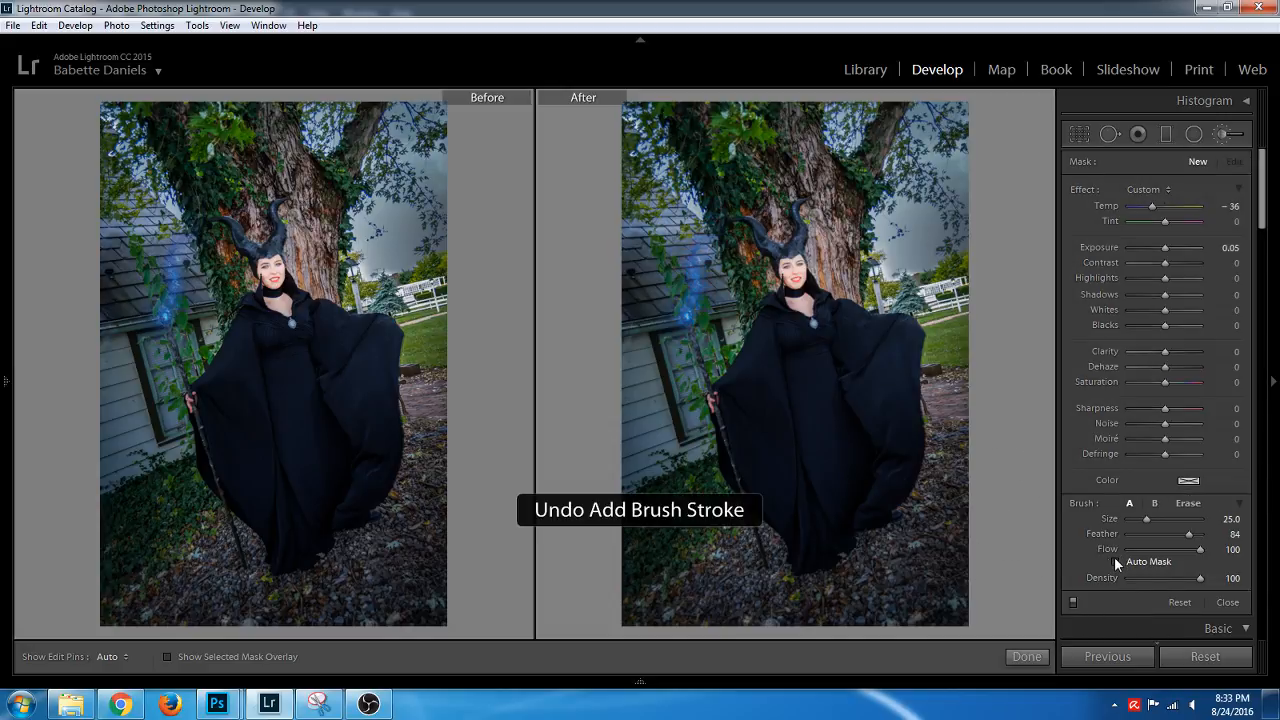
# Brush a cool glow around the staff's tip with Temp -36 and Auto Mask off, and set Highlights to 52 and Shadows to 89
pyautogui.moveTo(689, 316)
pyautogui.mouseDown()
pyautogui.moveTo(699, 266)
pyautogui.moveTo(726, 240)
pyautogui.mouseUp()
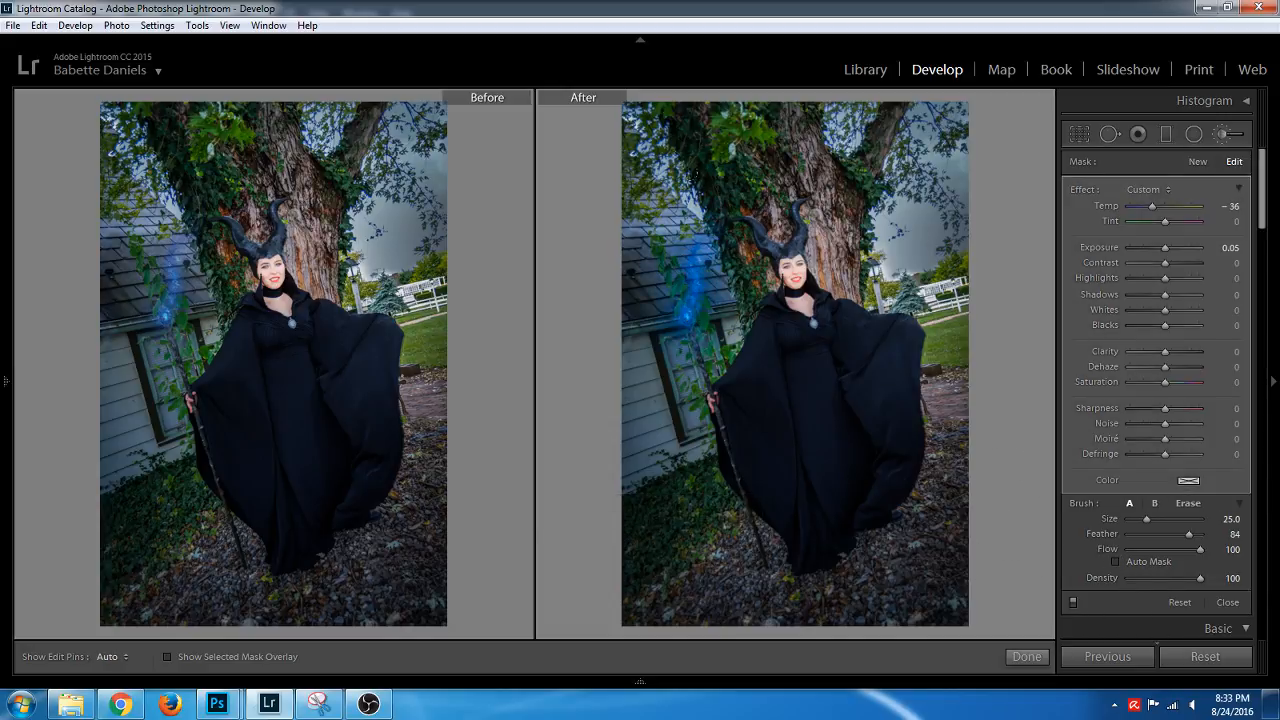
pyautogui.rightClick(688, 321)
pyautogui.click(730, 331)
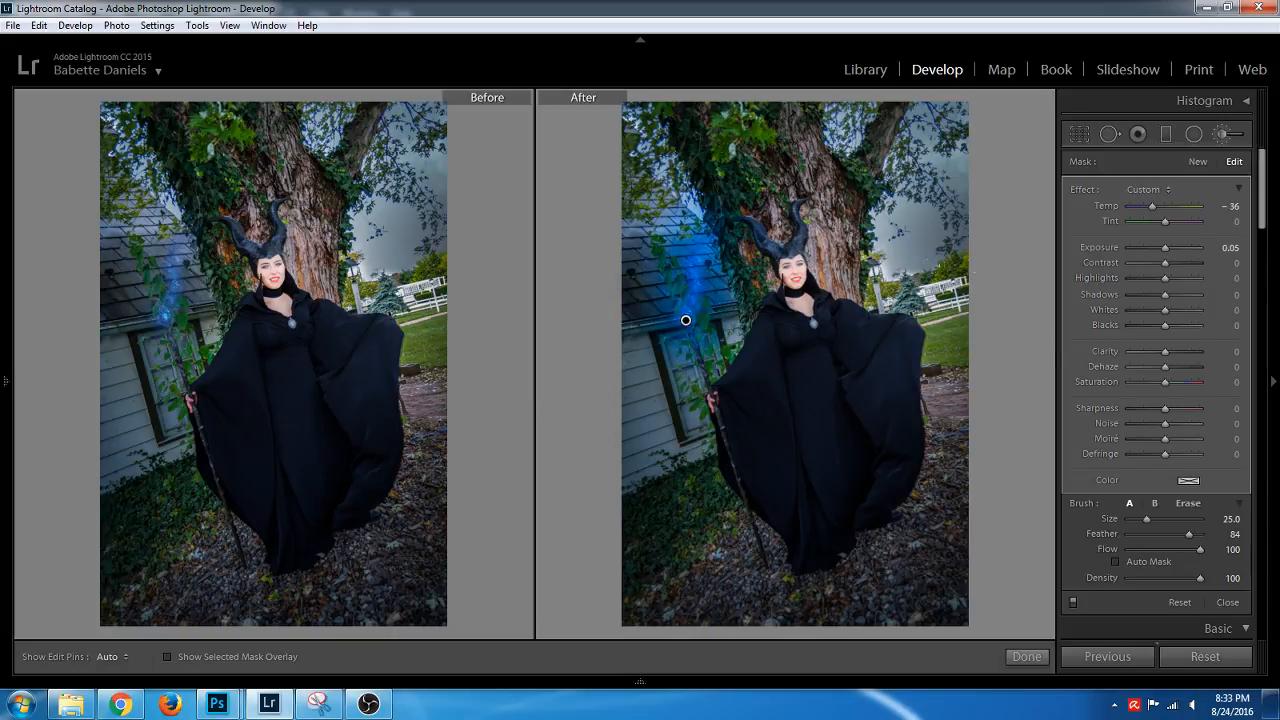
pyautogui.click(1182, 277)
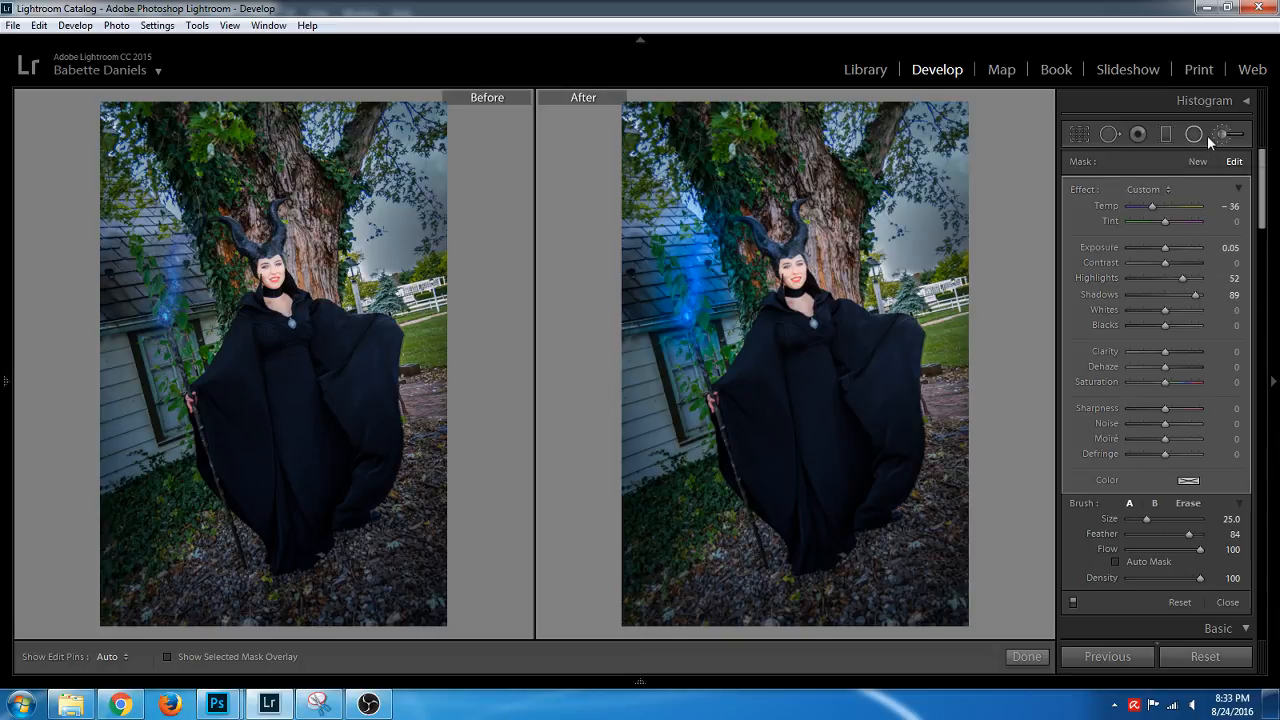
# Reduce the Adjustment Brush size to 6 and turn Auto Mask on for the glow mask
pyautogui.scroll(-3, 685, 320)
pyautogui.scroll(-5, 760, 255)
pyautogui.click(1117, 562)
# Show only the edited photo enlarged around the face and horns, and undo the last brush stroke of the glow mask
pyautogui.press('h')
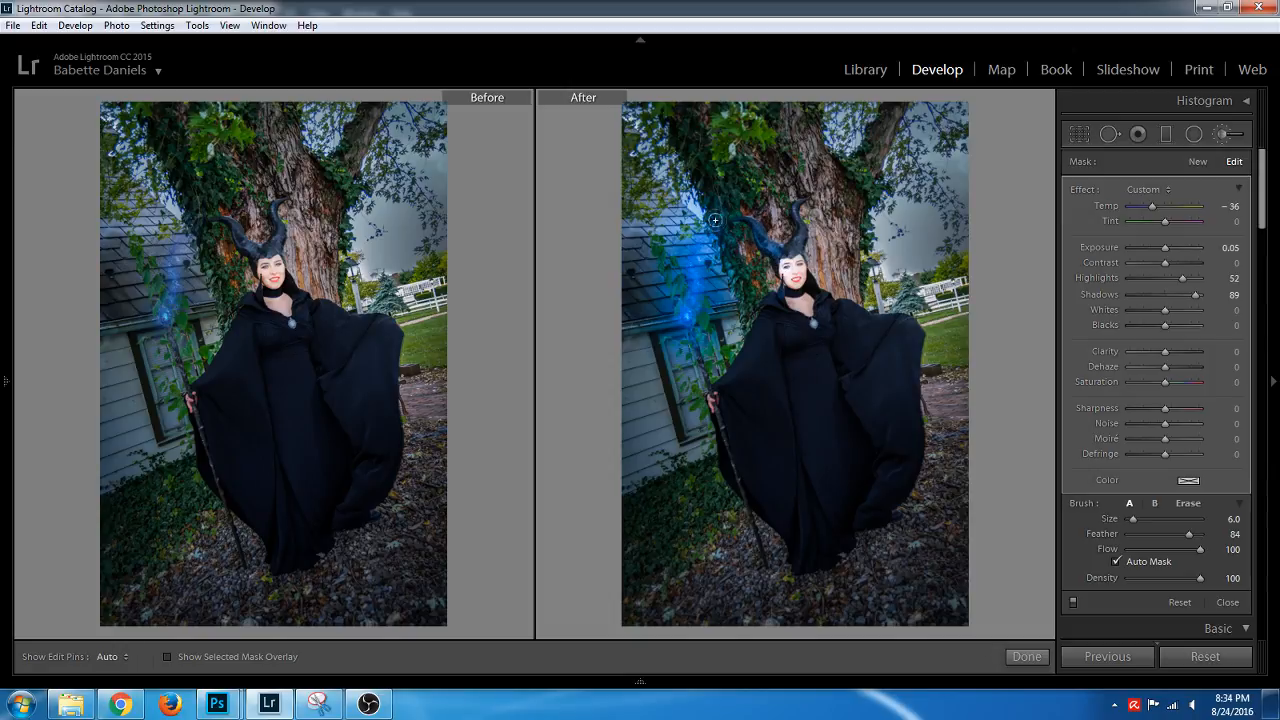
pyautogui.press('h')
pyautogui.hotkey('ctrl', '=')
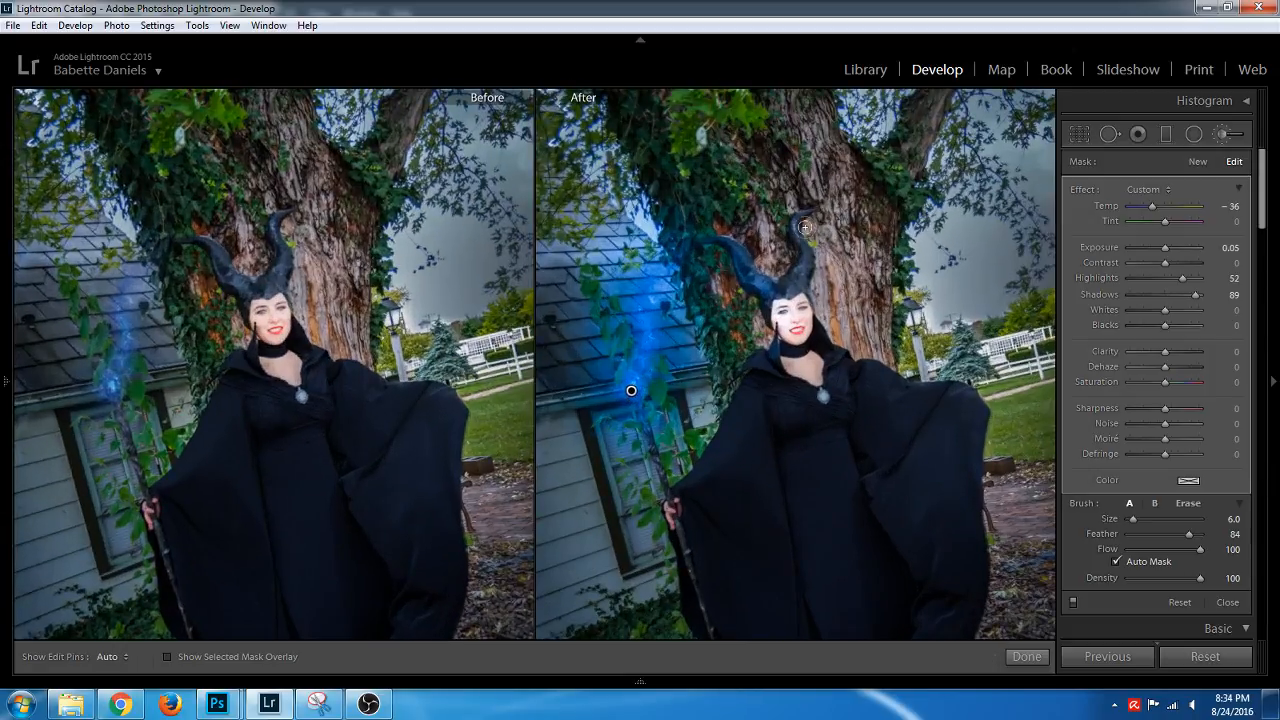
pyautogui.press('y')
pyautogui.hotkey('ctrl', '=')
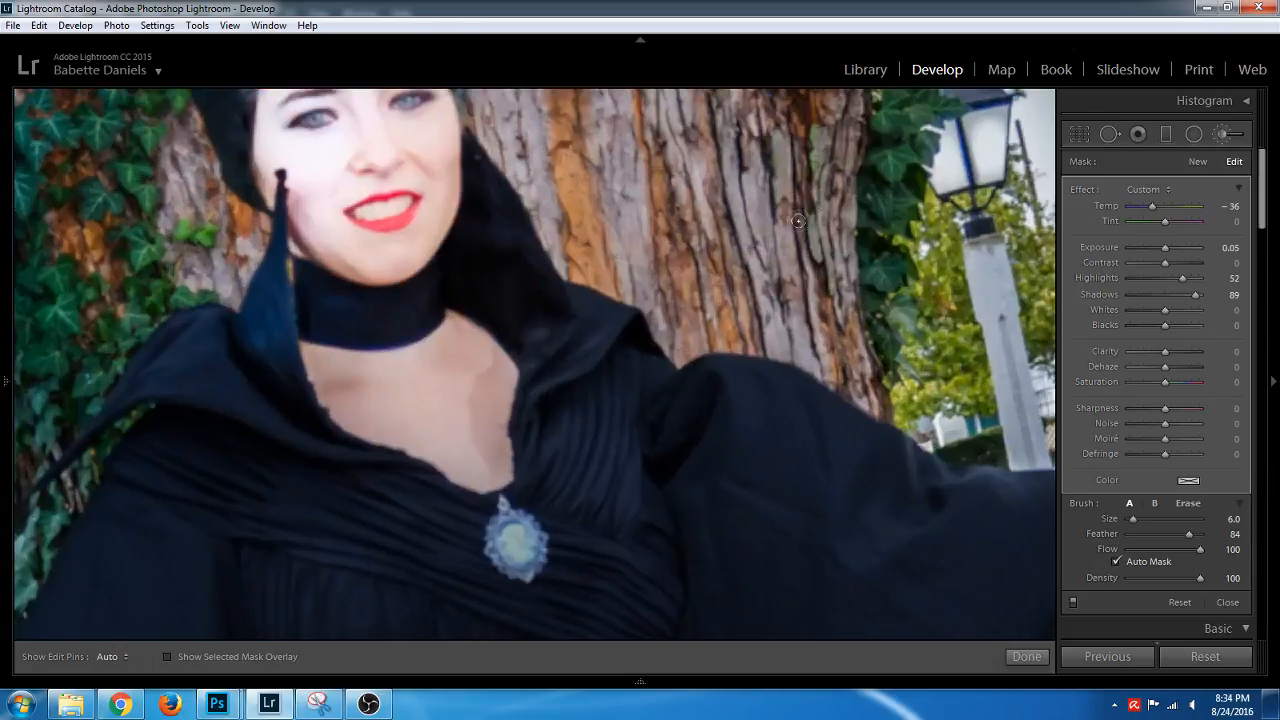
pyautogui.moveTo(412, 300)
pyautogui.mouseDown()
pyautogui.moveTo(543, 386)
pyautogui.moveTo(930, 539)
pyautogui.mouseUp()
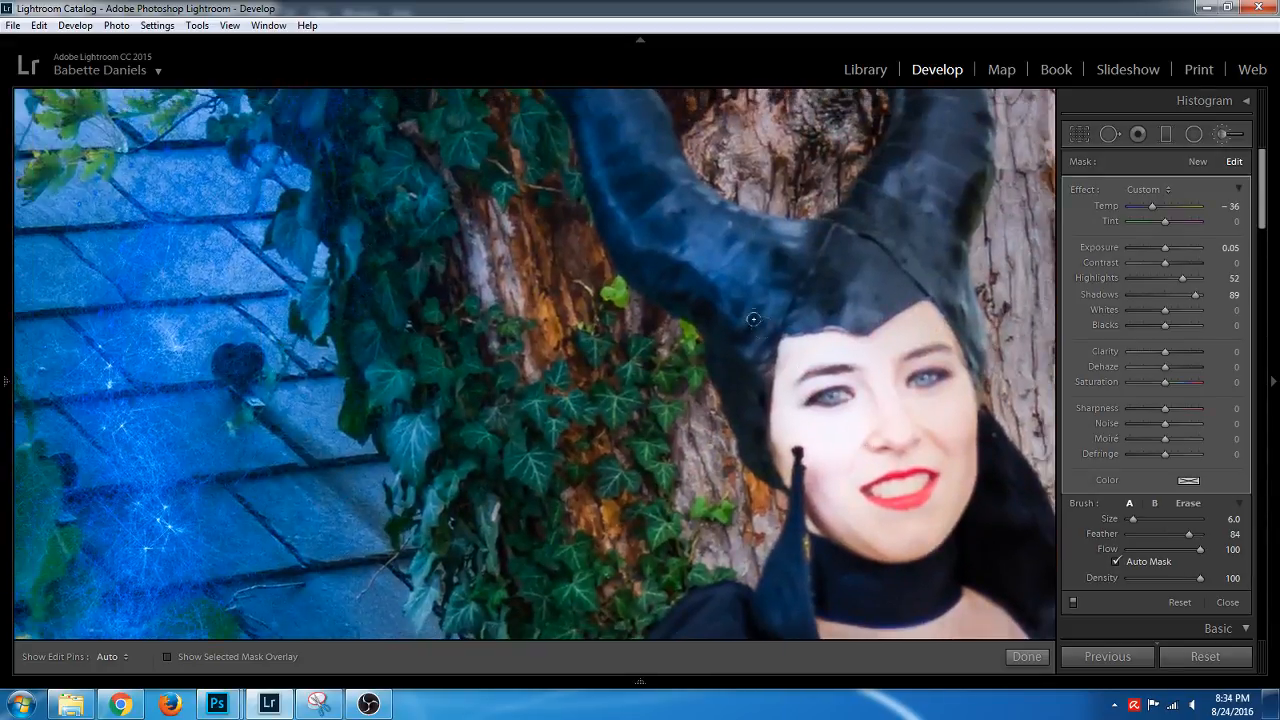
pyautogui.hotkey('ctrl', '-')
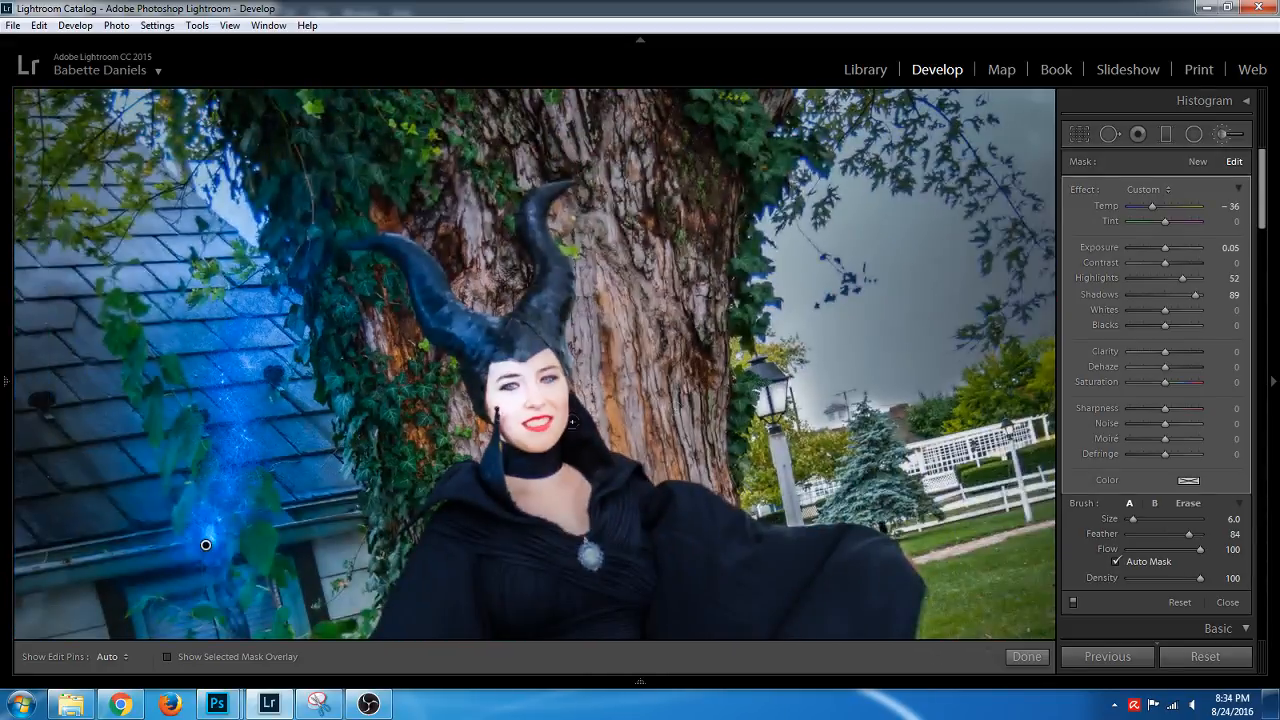
pyautogui.hotkey('ctrl', 'z')
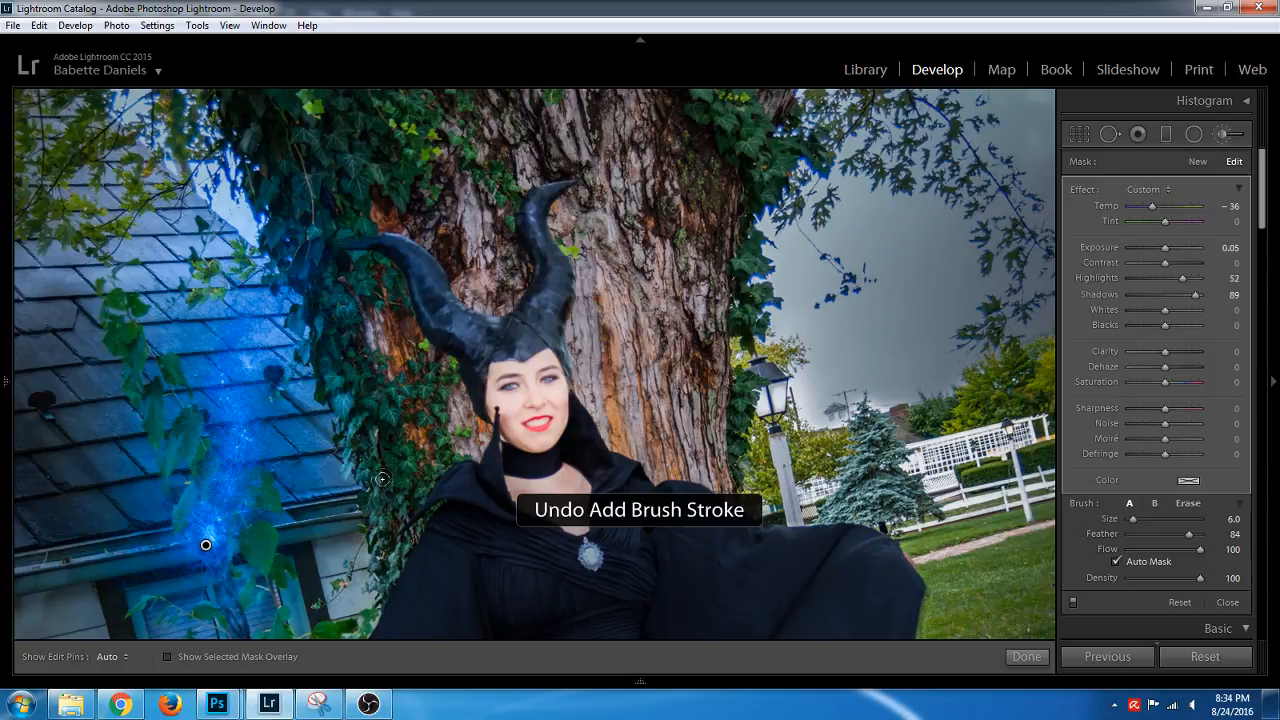
# Start a new Adjustment Brush mask with Temp -36 and brush along the cape's shoulder and the horn nearest the staff
pyautogui.click(1196, 163)
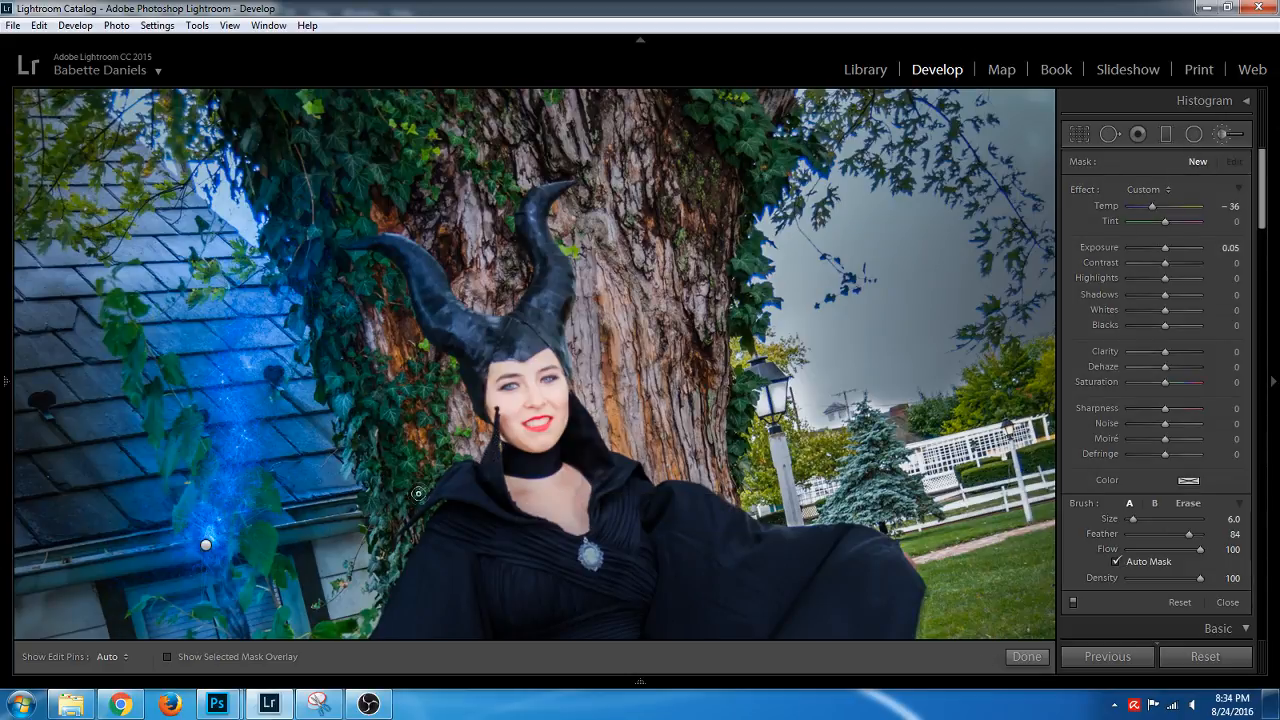
pyautogui.moveTo(410, 521); pyautogui.dragTo(428, 478)
pyautogui.moveTo(399, 262); pyautogui.dragTo(346, 226)
pyautogui.moveTo(610, 371); pyautogui.dragTo(777, 334)
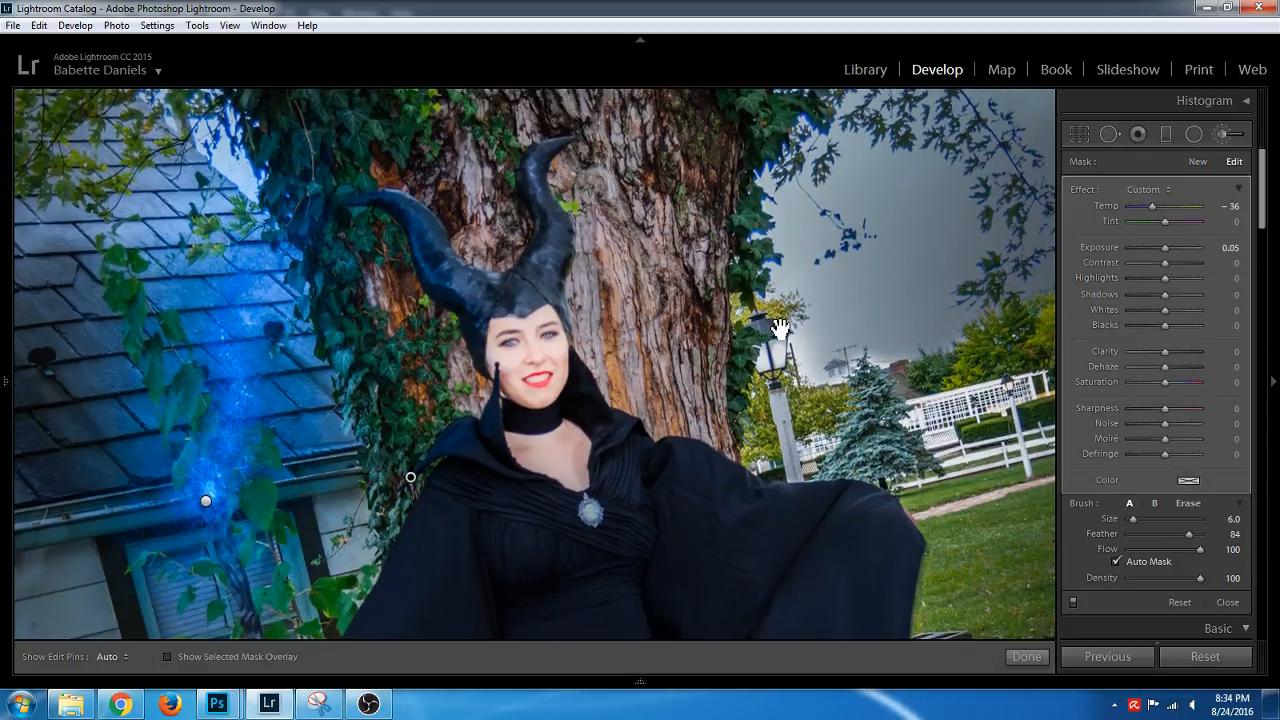
pyautogui.moveTo(540, 534); pyautogui.dragTo(617, 336)
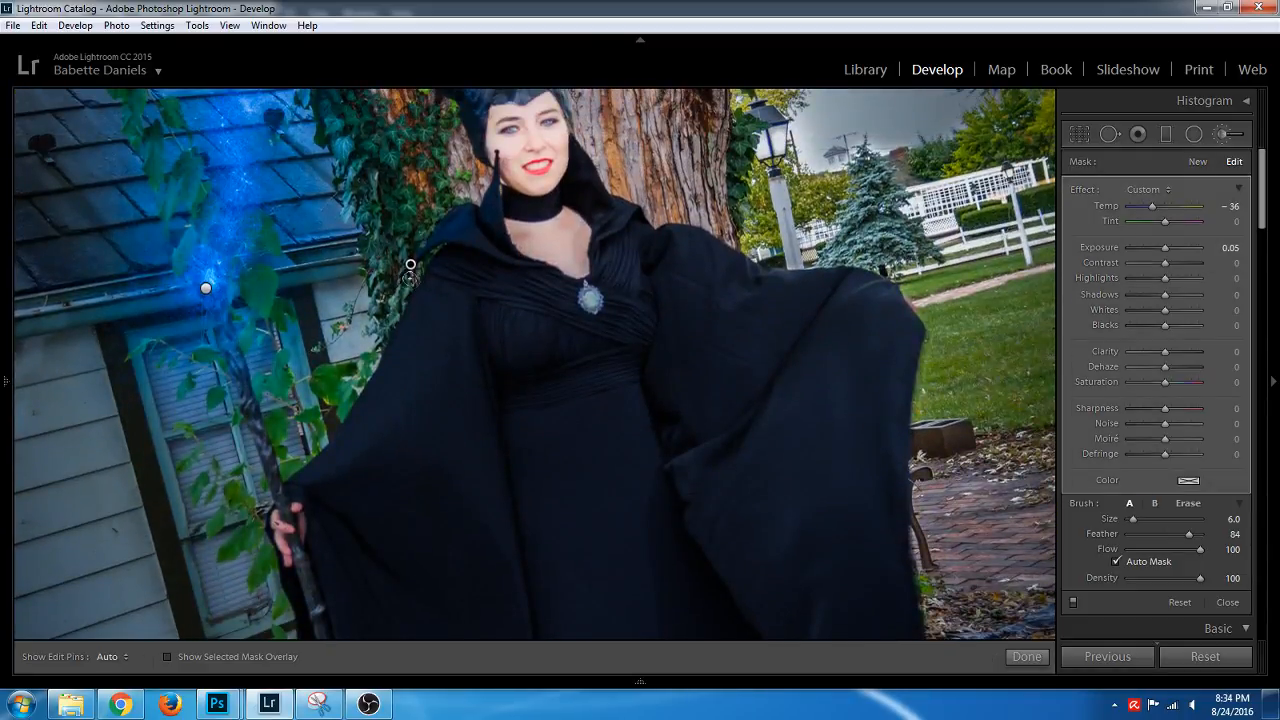
# Extend the cool mask down the cape sleeve beside the staff, enlarge the brush to size 14, and show the whole photo
pyautogui.press('h')
pyautogui.moveTo(404, 285)
pyautogui.mouseDown()
pyautogui.moveTo(353, 401)
pyautogui.moveTo(316, 438)
pyautogui.mouseUp()
pyautogui.press('h')
pyautogui.press('h')
pyautogui.press('h')
pyautogui.press(']')
pyautogui.press(']')
pyautogui.press(']')
pyautogui.press(']')
pyautogui.press(']')
pyautogui.press('h')
pyautogui.press('h')
pyautogui.press('z')
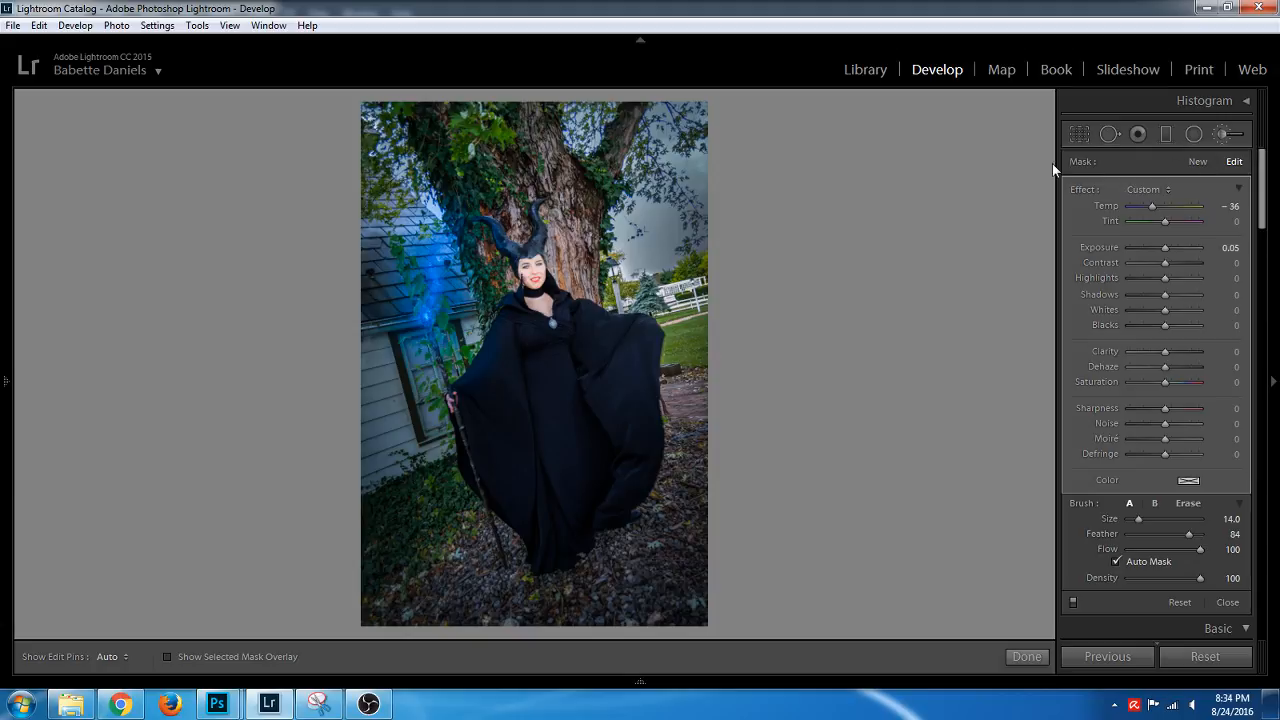
# Add a separate Adjustment Brush mask on the face with Temp -36 and size 11, and set the edit pins to Never
pyautogui.click(1198, 161)
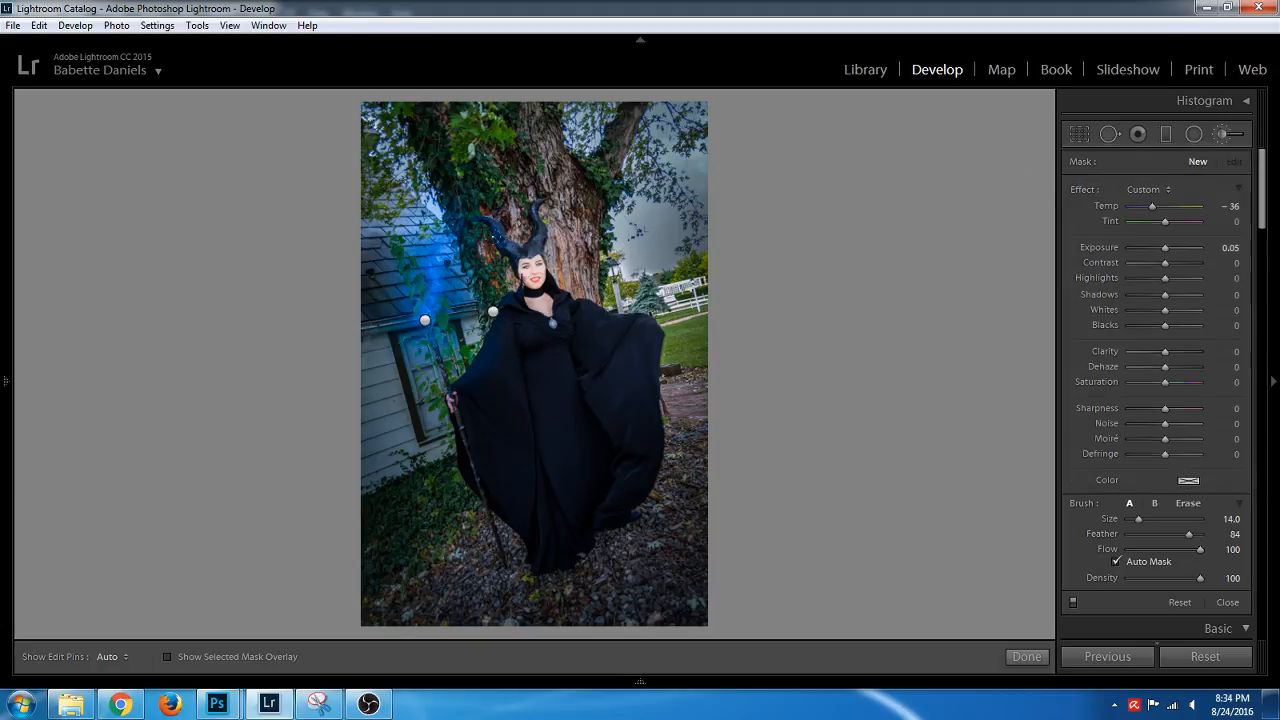
pyautogui.click(531, 273)
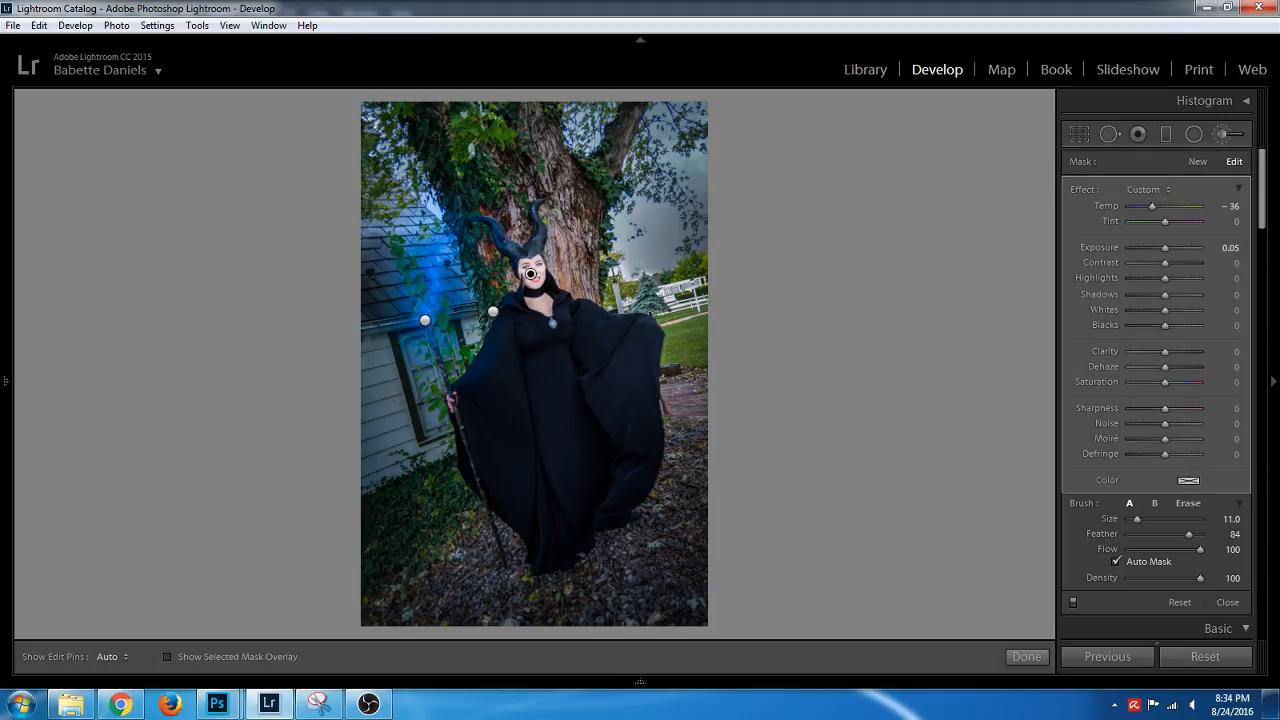
pyautogui.click(124, 652)
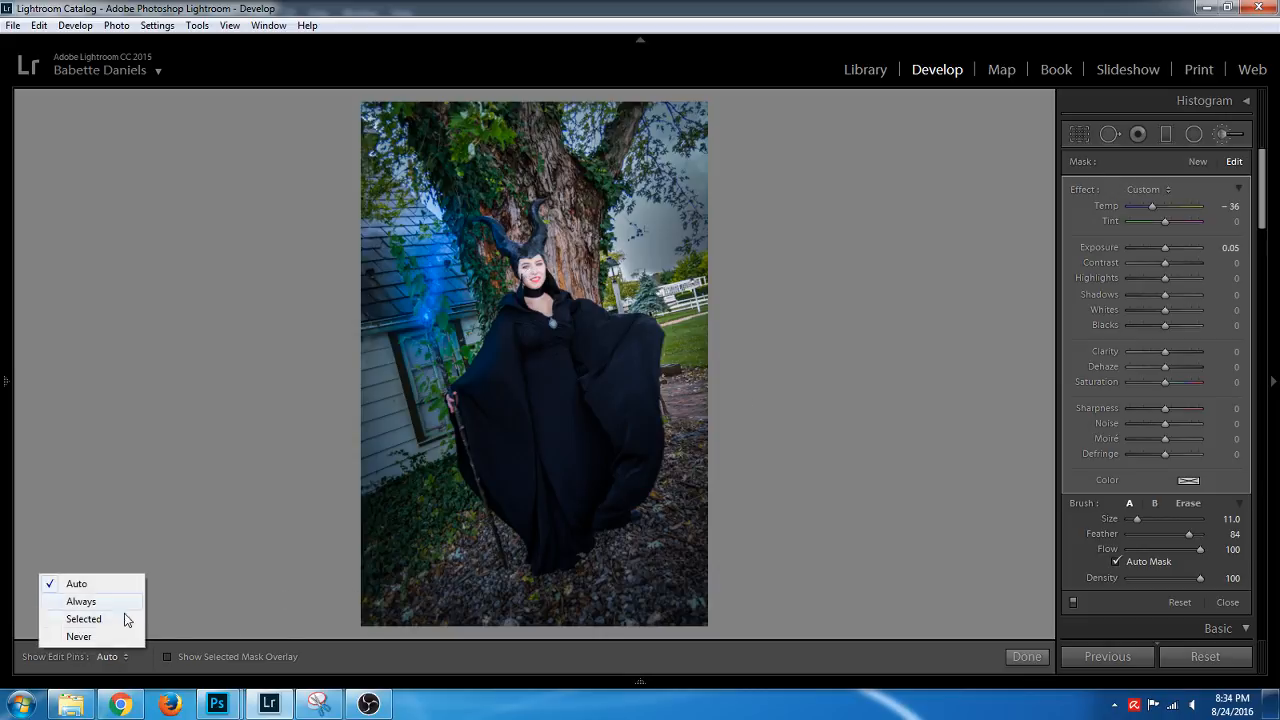
pyautogui.click(95, 637)
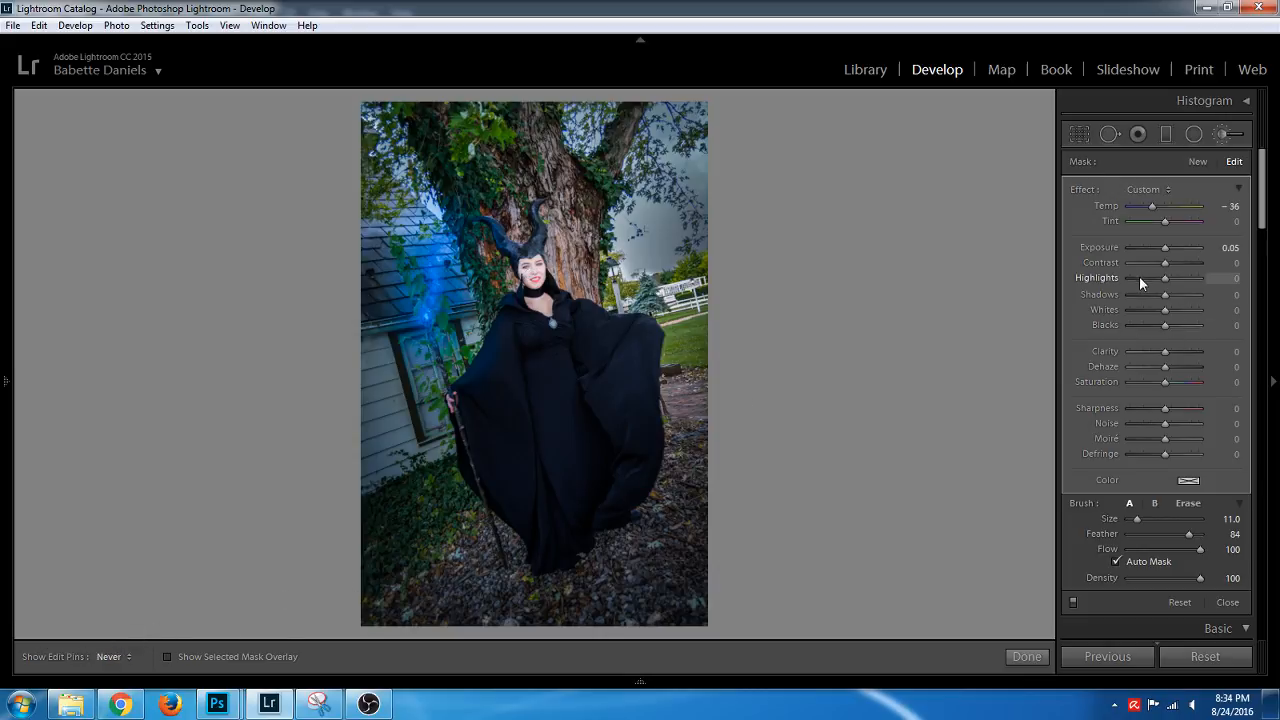
# Try Highlights at -93 on the face mask while zoomed in on the figure, and reset it to 0
pyautogui.moveTo(1136, 279); pyautogui.dragTo(1165, 275)
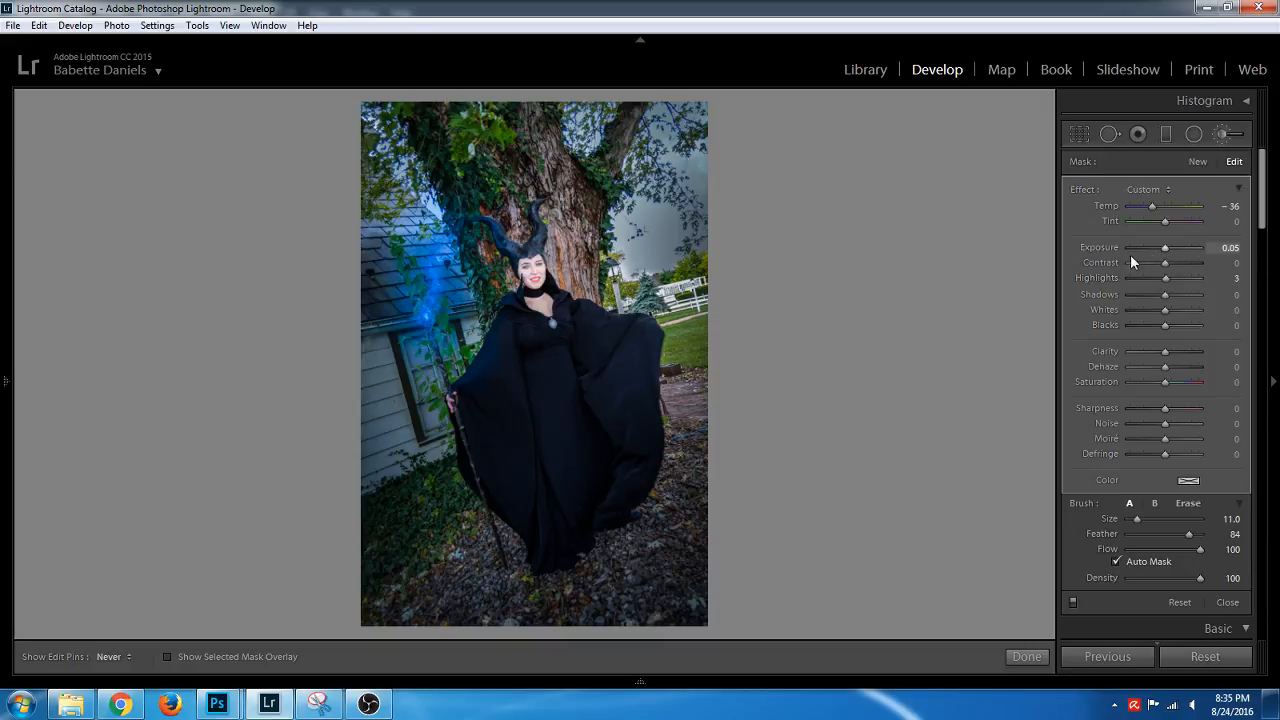
pyautogui.click(1132, 279)
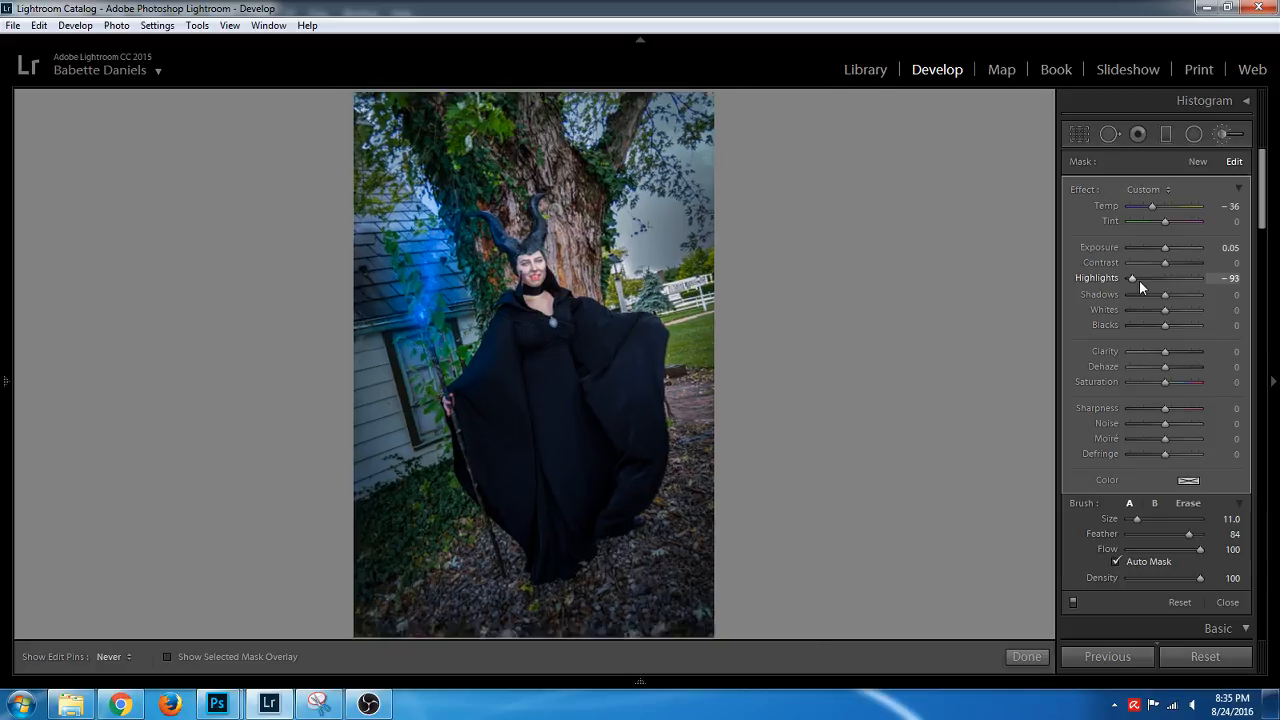
pyautogui.press('z')
pyautogui.moveTo(899, 240); pyautogui.dragTo(894, 388)
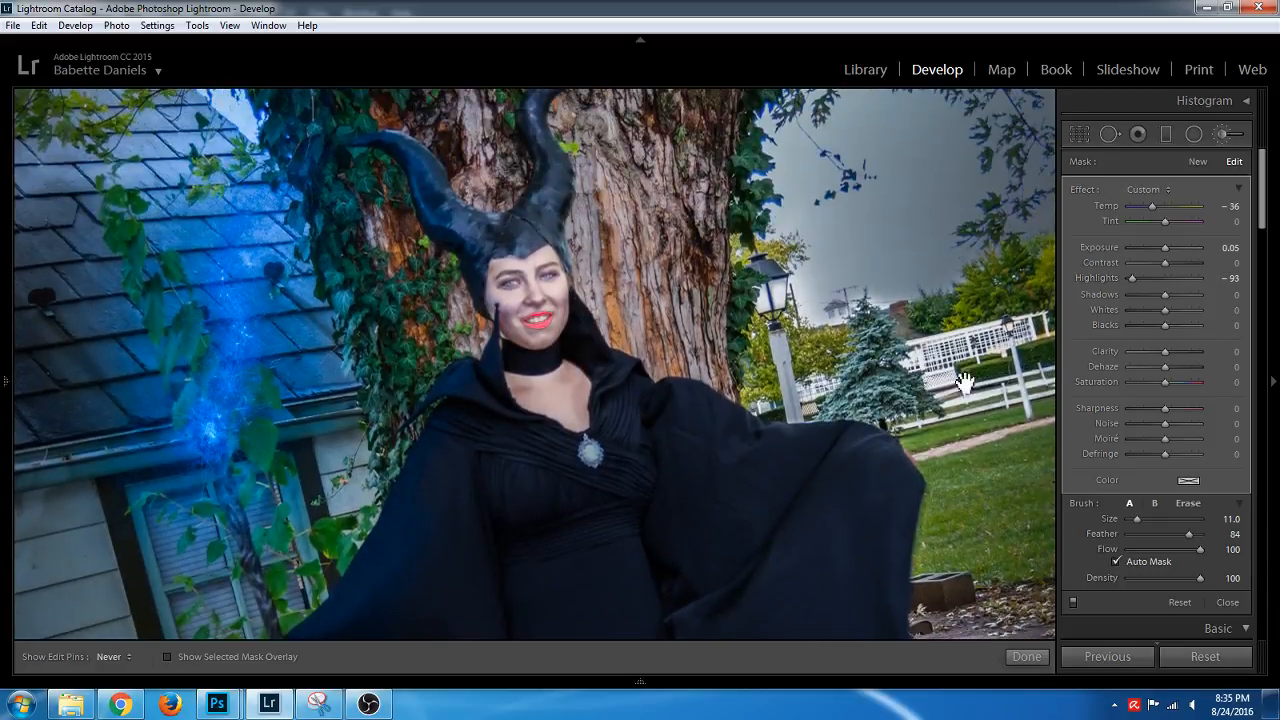
pyautogui.click(1162, 279)
pyautogui.moveTo(1162, 280); pyautogui.dragTo(1166, 279)
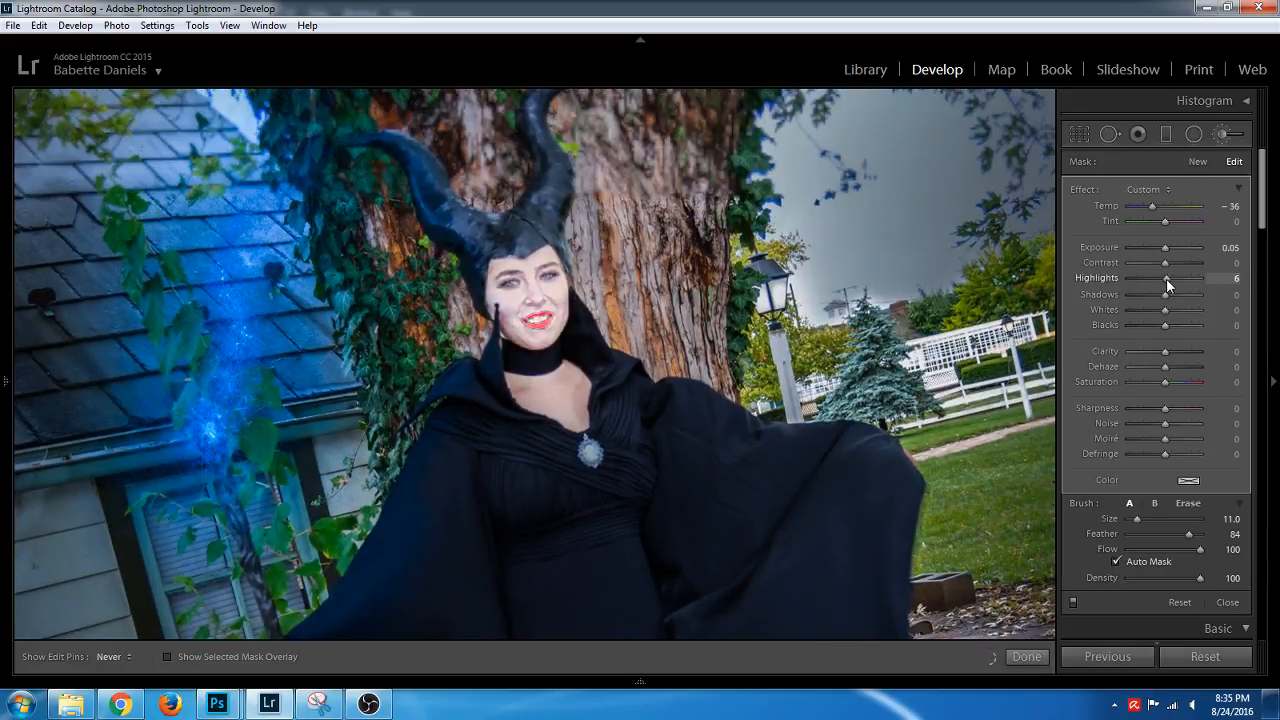
pyautogui.click(1230, 278)
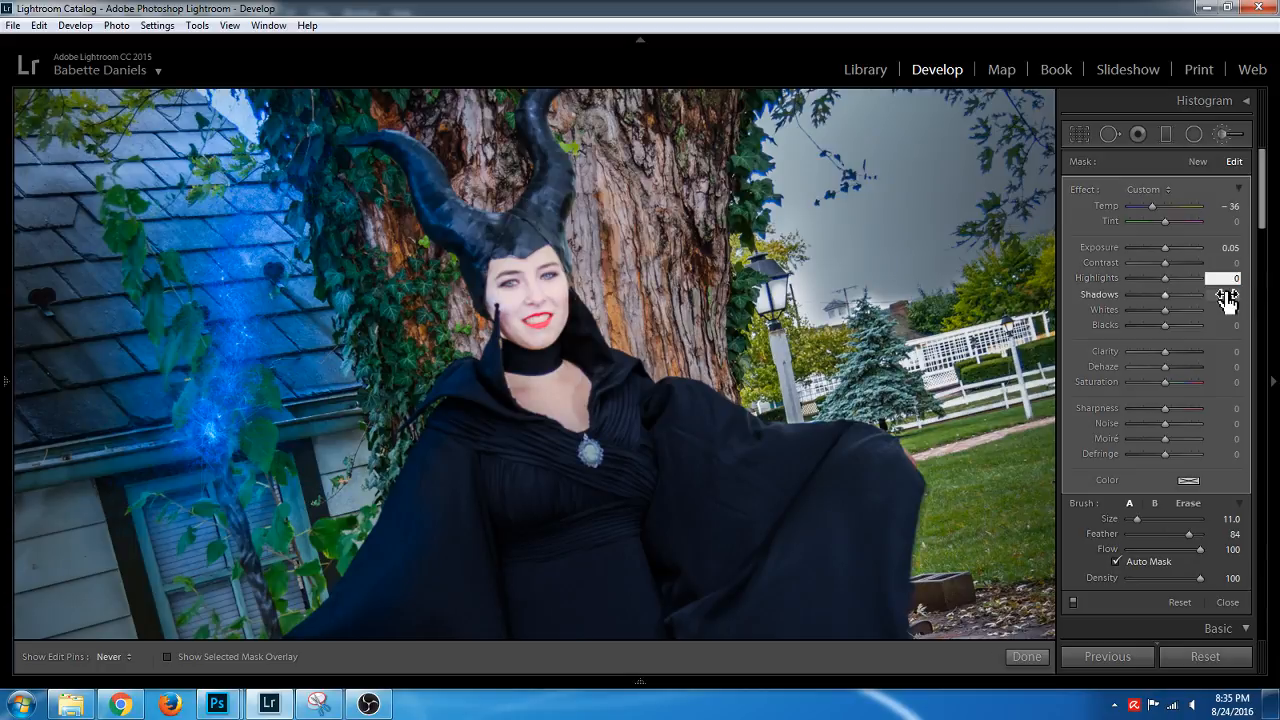
pyautogui.write('0')
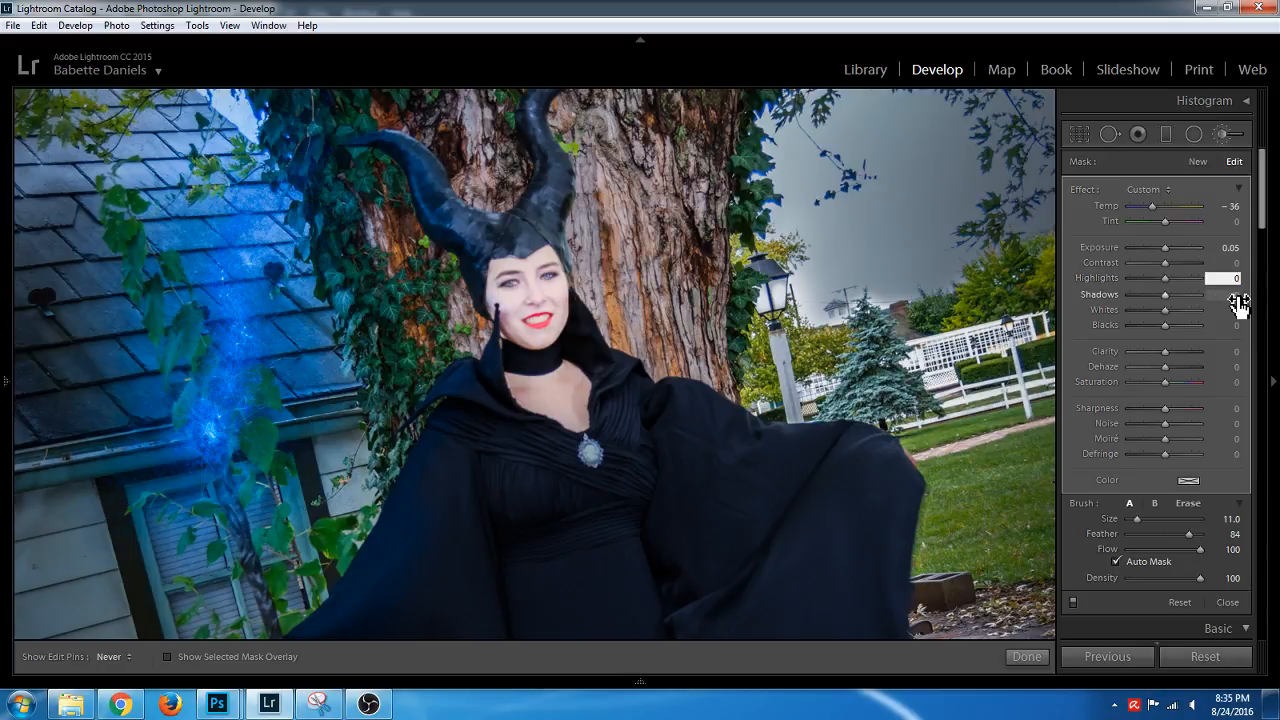
# Reopen the Adjustment Brush, set the edit pins back to Auto, and remove the face mask
pyautogui.click(1221, 133)
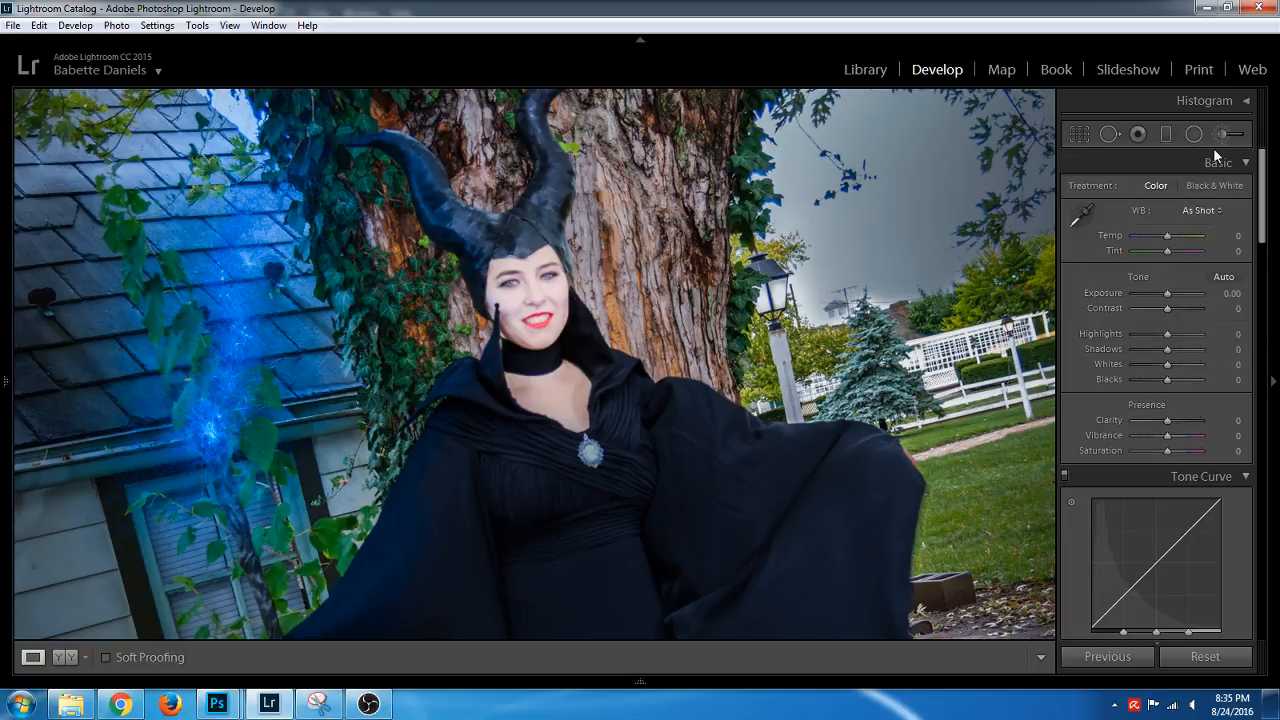
pyautogui.click(1221, 133)
pyautogui.click(121, 657)
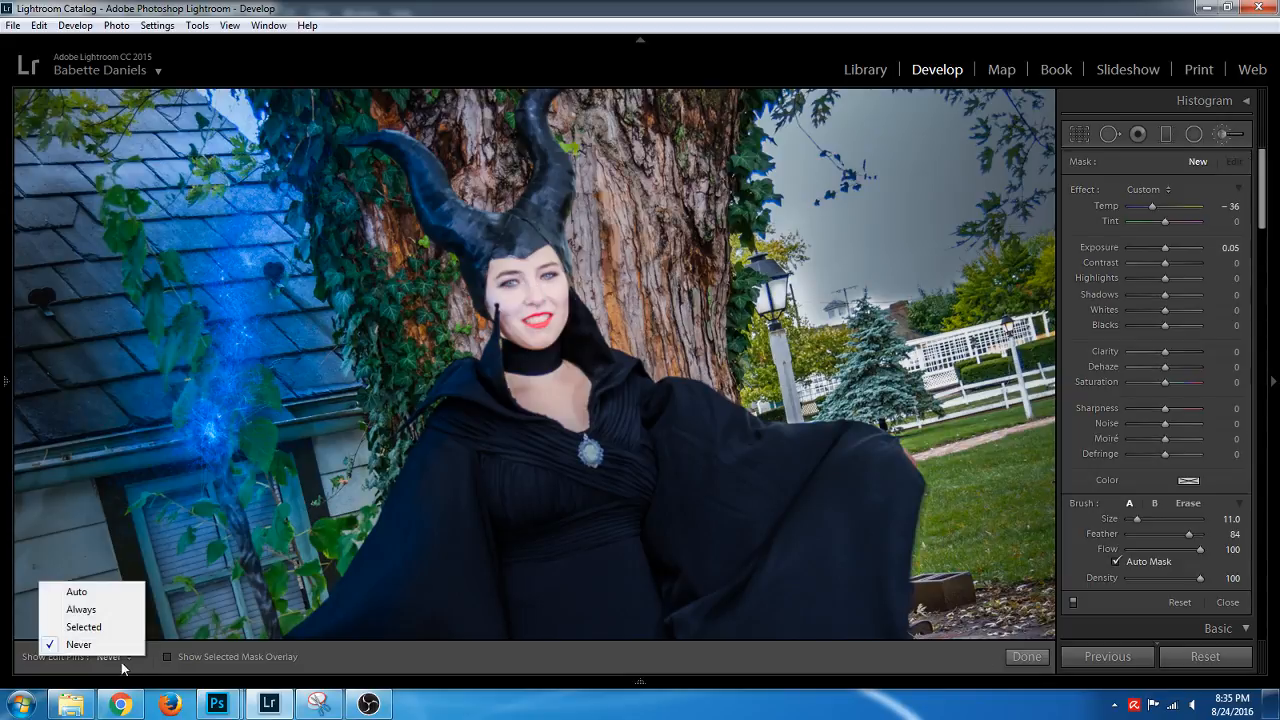
pyautogui.click(108, 591)
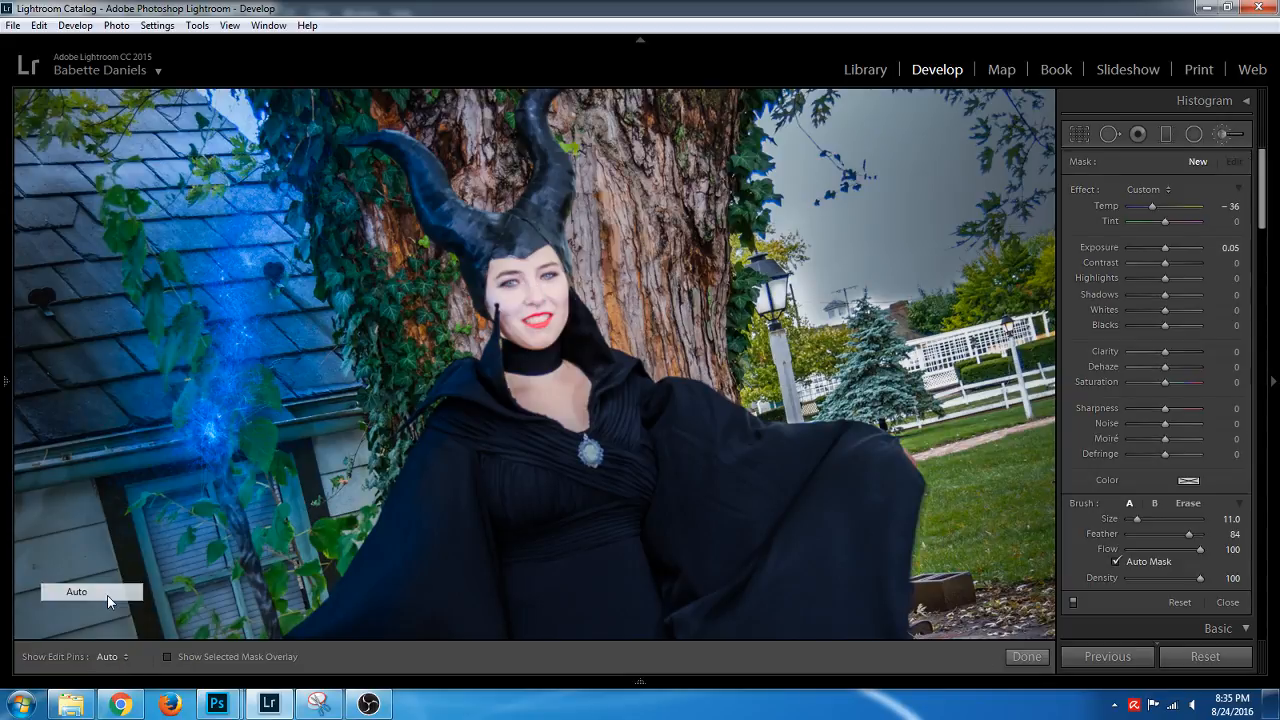
pyautogui.click(527, 305)
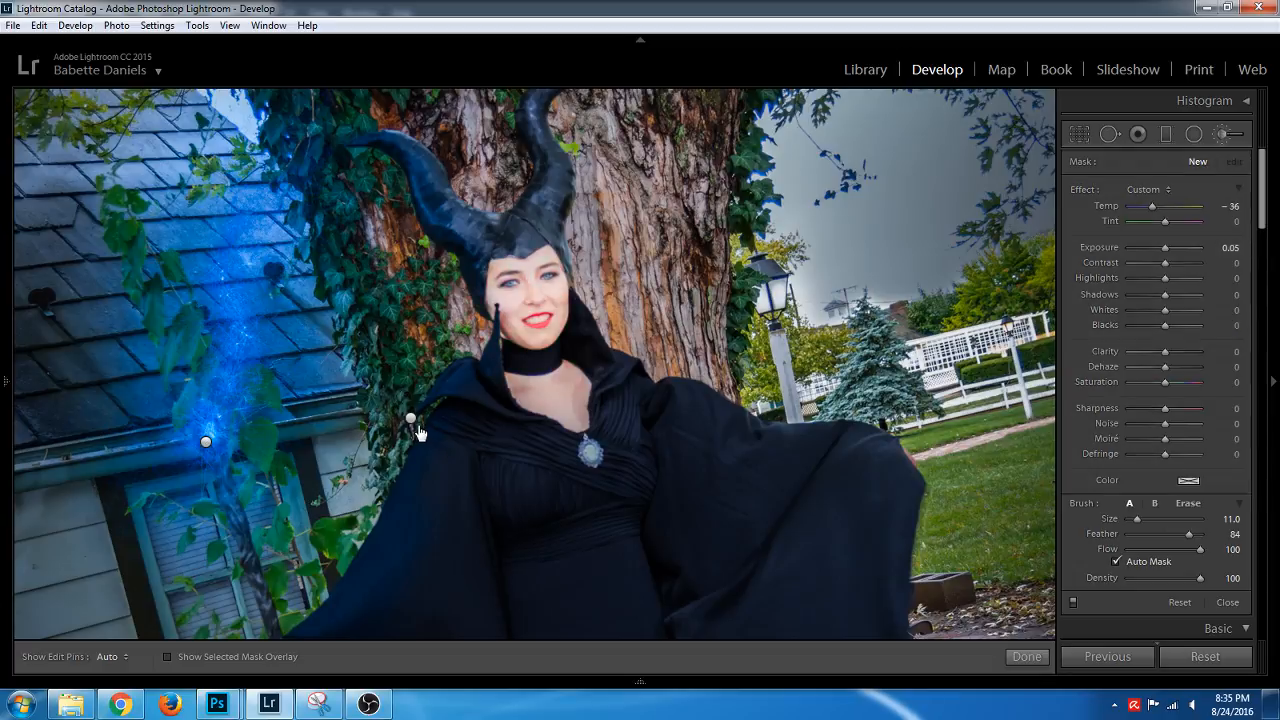
# Select the cape mask's pin, switch its brush to Erase with size 10, and show the whole photo
pyautogui.click(411, 419)
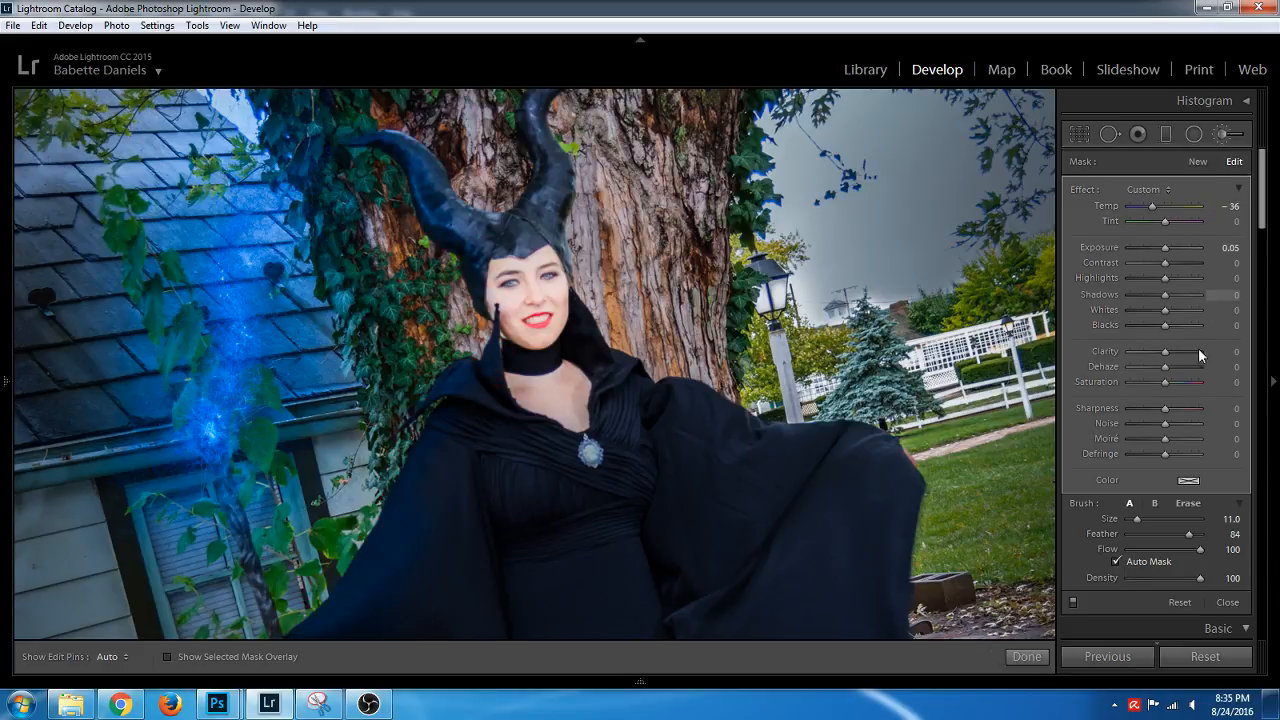
pyautogui.click(1188, 503)
pyautogui.press('h')
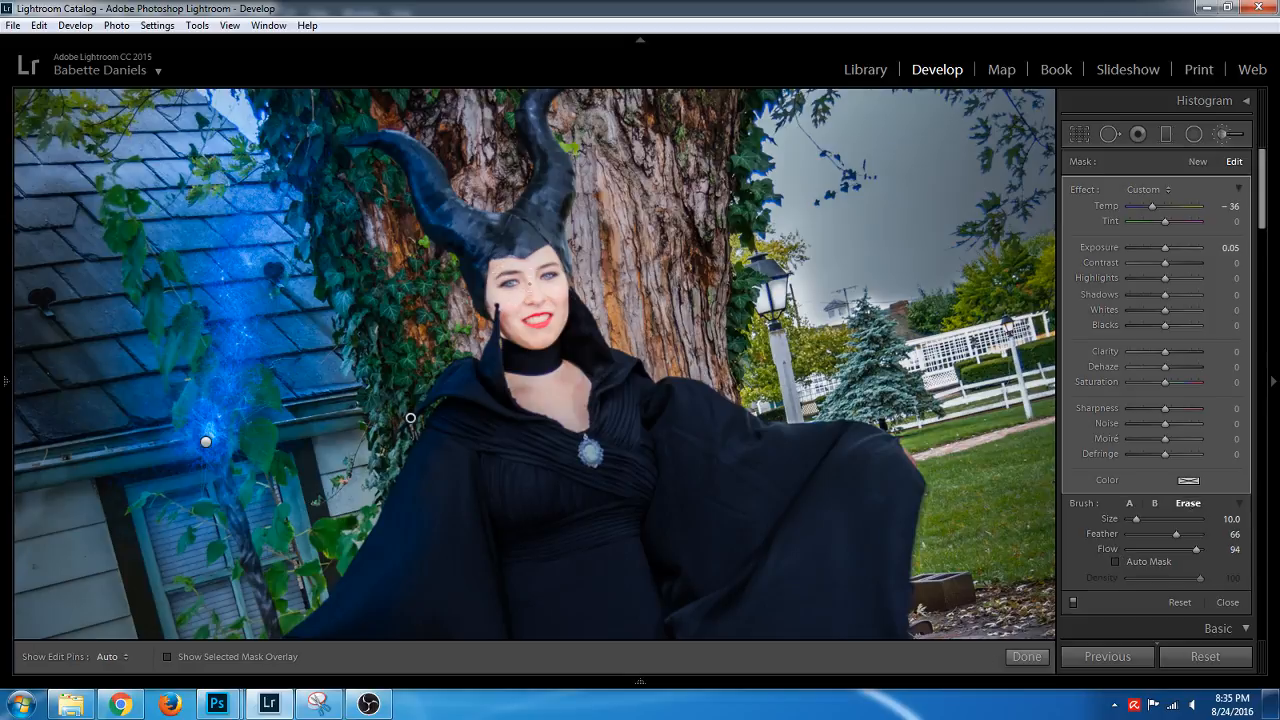
pyautogui.press('z')
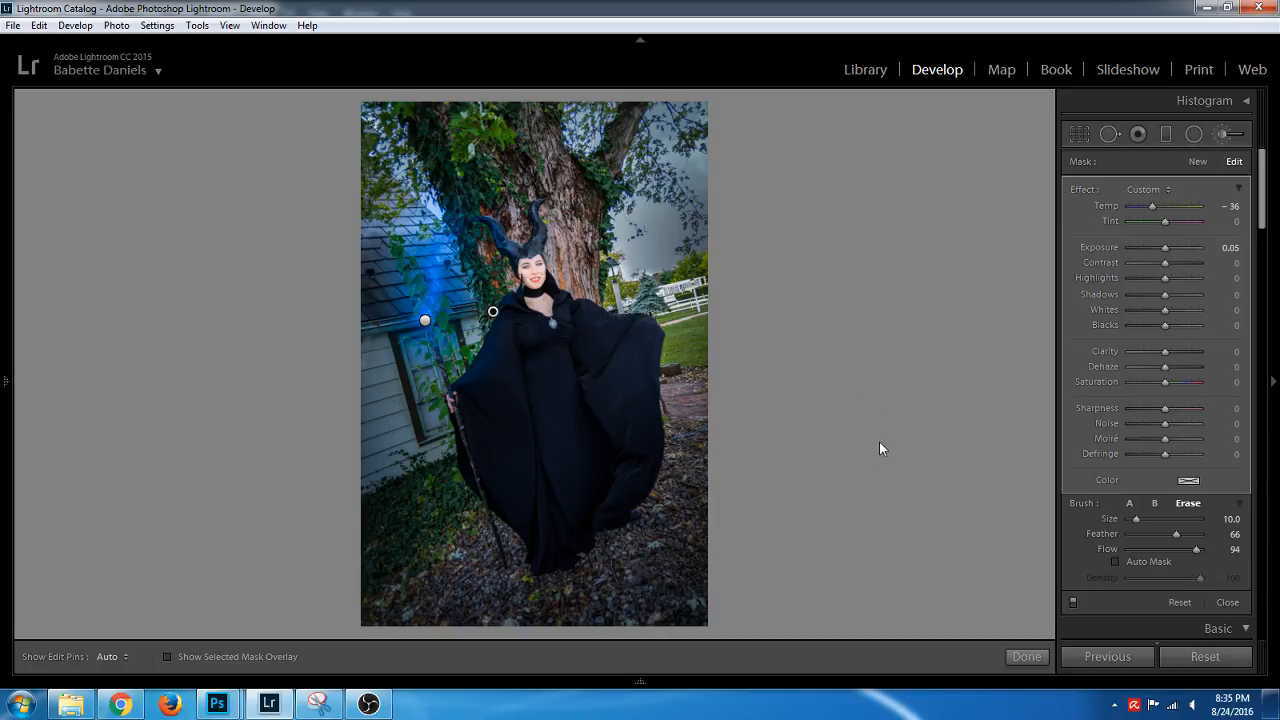
# Open the portrait with green magic around the hands from the end of the filmstrip, and zoom in on the face
pyautogui.click(941, 684)
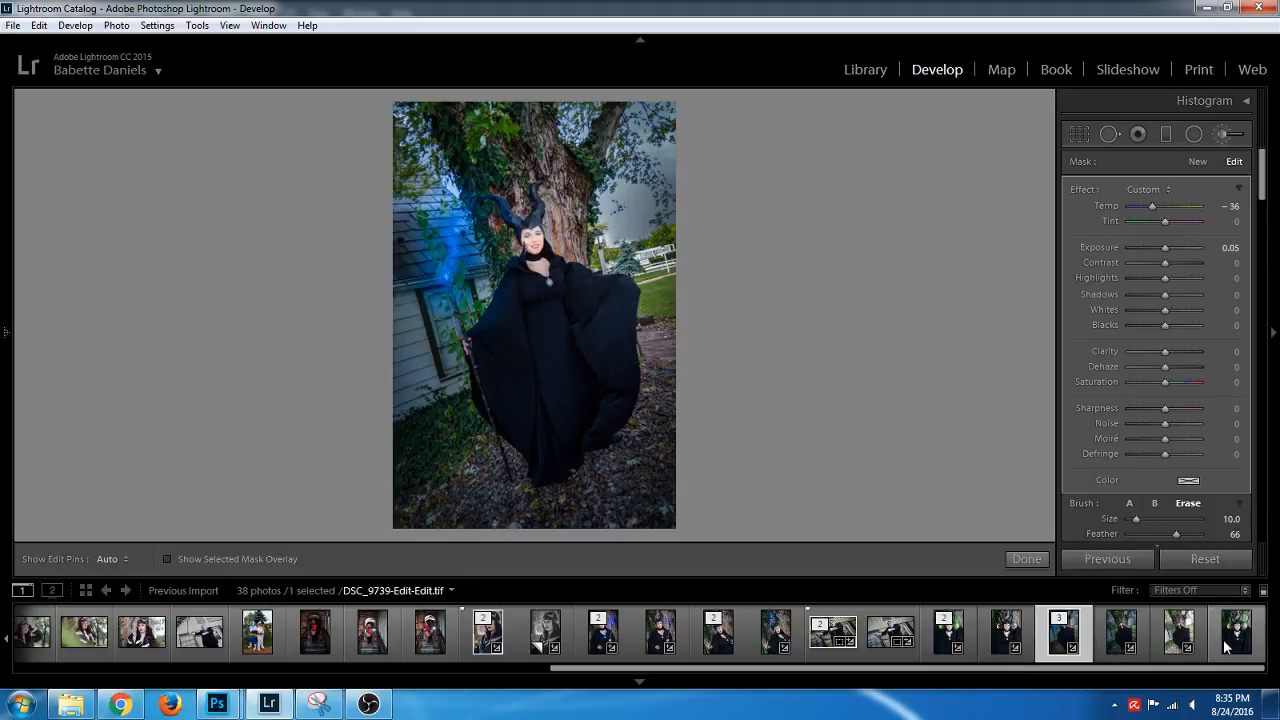
pyautogui.click(1224, 641)
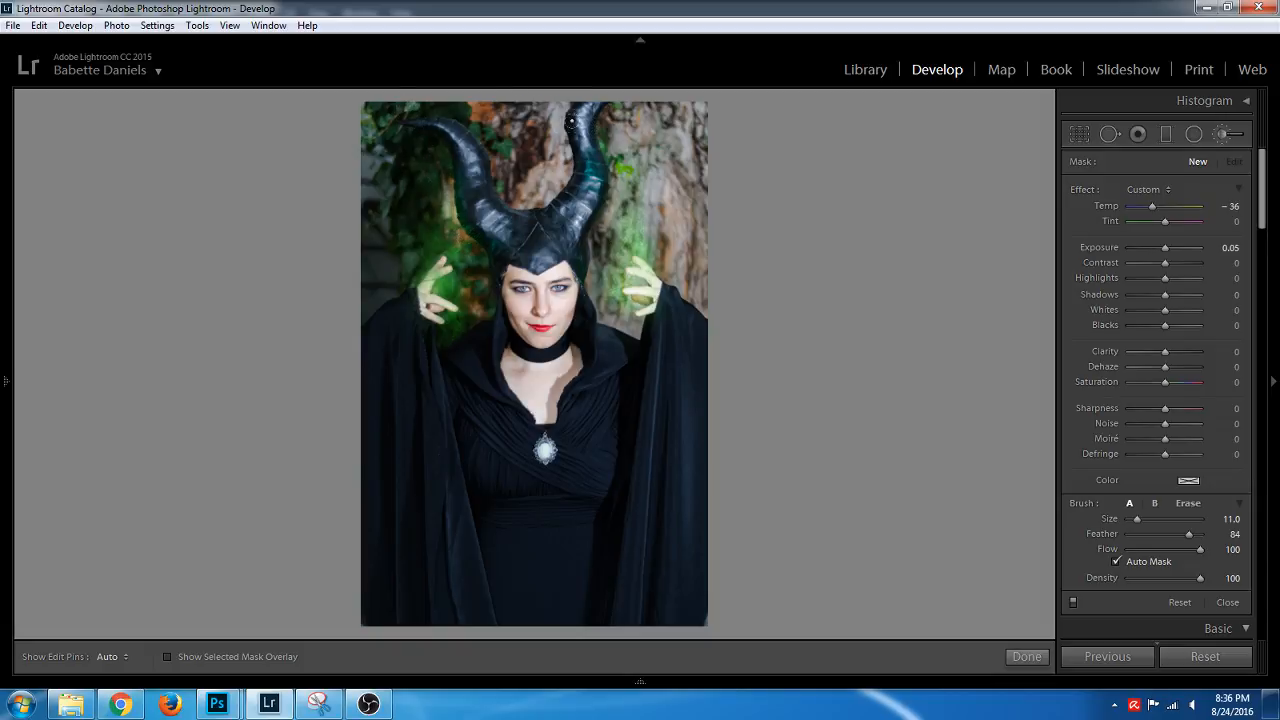
pyautogui.press('z')
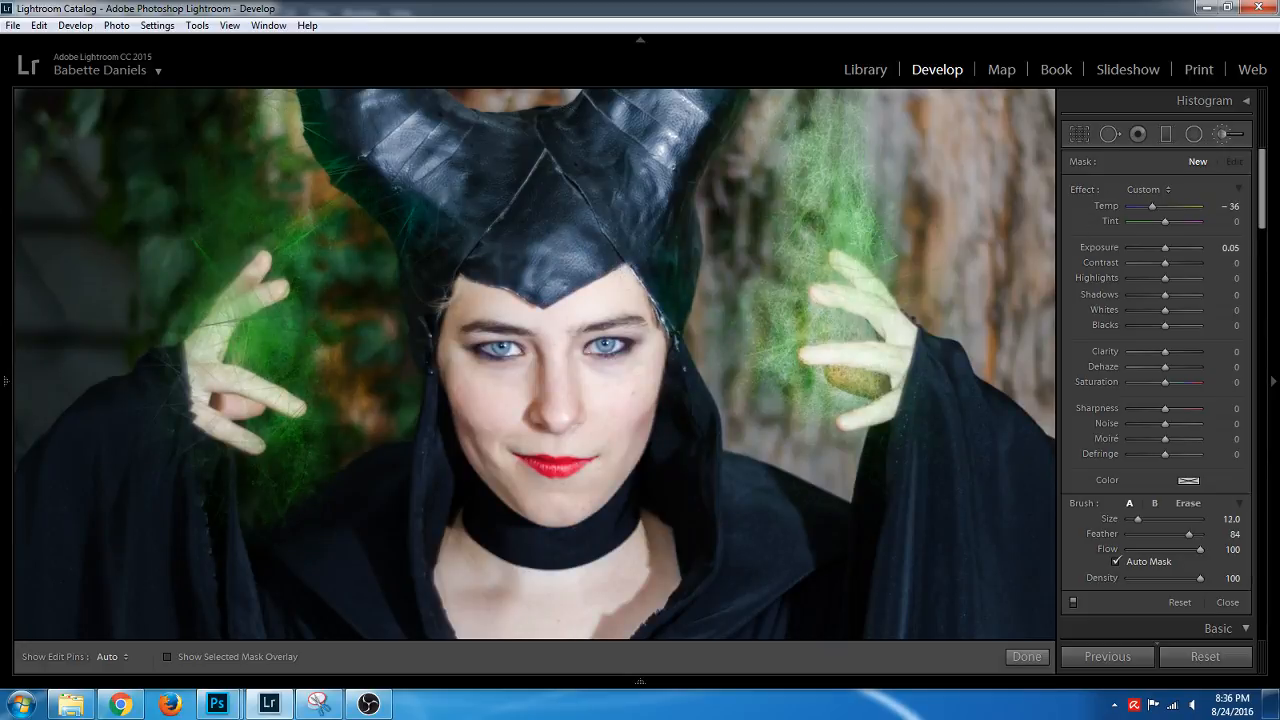
# Brush both sides of the face with a size 13 Adjustment Brush using Temp -36 and Auto Mask on
pyautogui.press('h')
pyautogui.press('h')
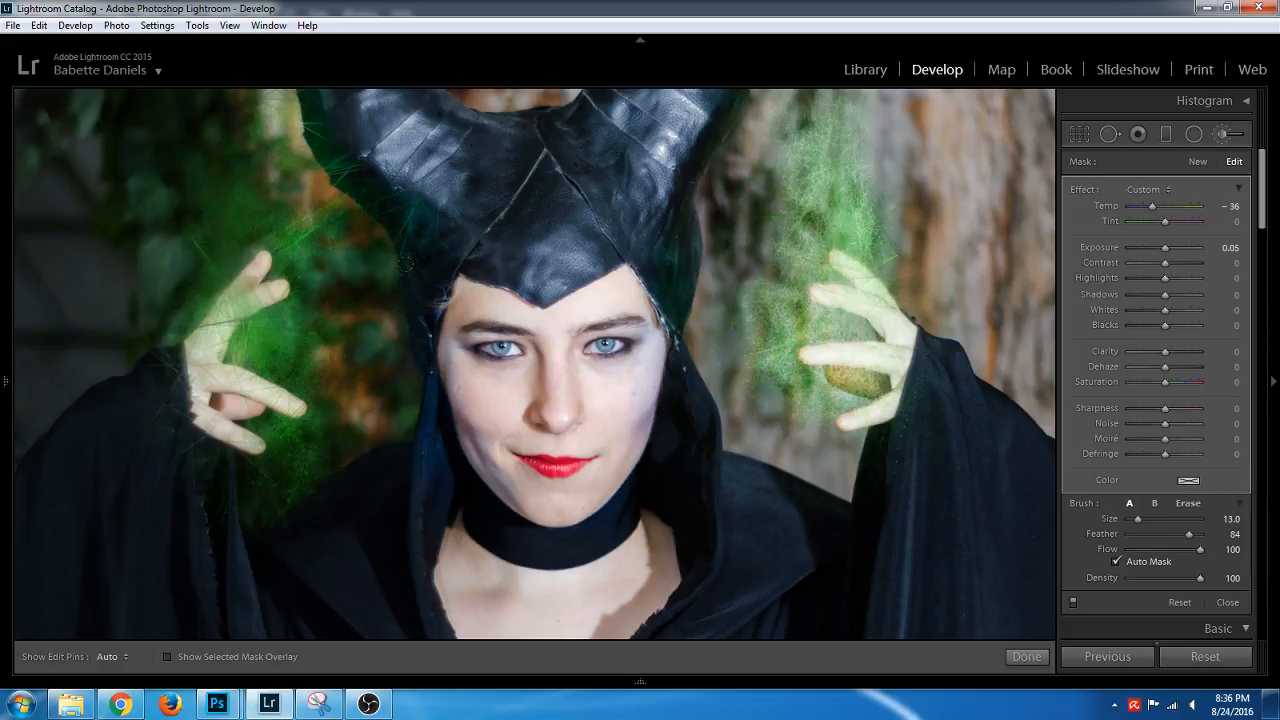
pyautogui.press('h')
pyautogui.press('h')
# Set the face mask's Tint to -100, Exposure to -0.69, Highlights to 54 and Shadows to 6 for a green cast
pyautogui.moveTo(1145, 223)
pyautogui.mouseDown()
pyautogui.moveTo(1113, 236)
pyautogui.moveTo(1158, 243)
pyautogui.mouseUp()
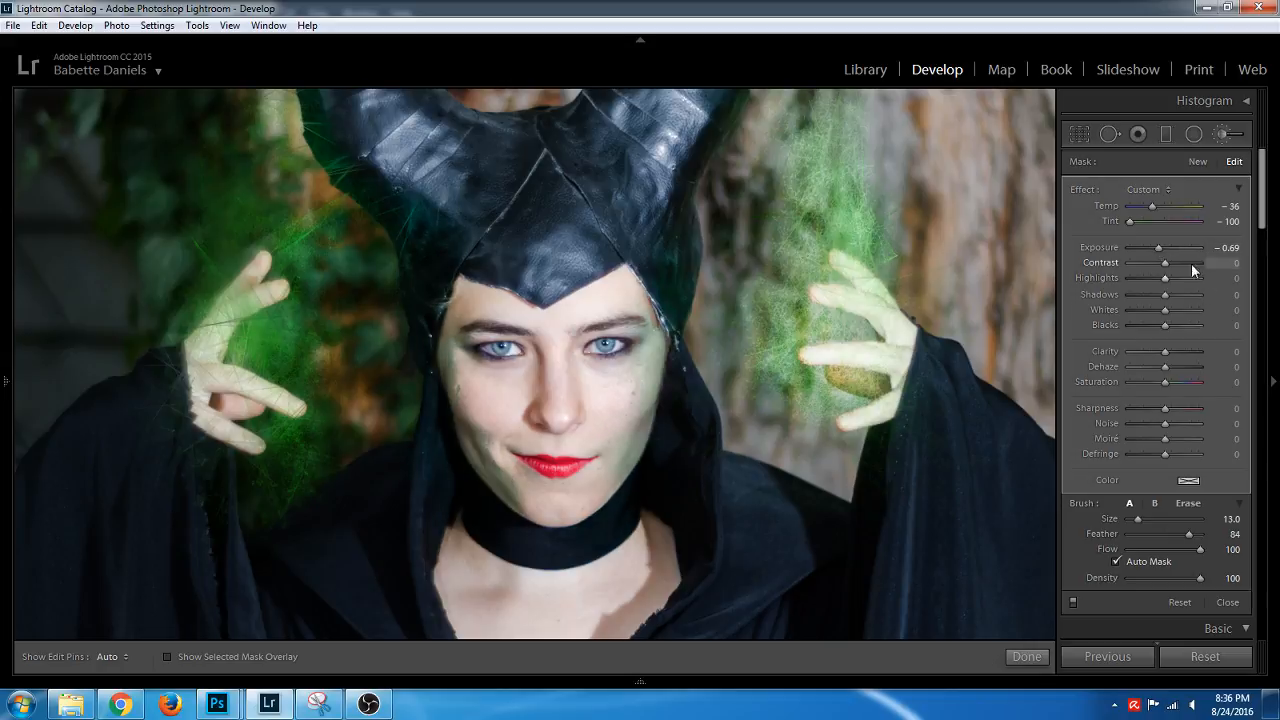
pyautogui.moveTo(1190, 278); pyautogui.dragTo(1183, 276)
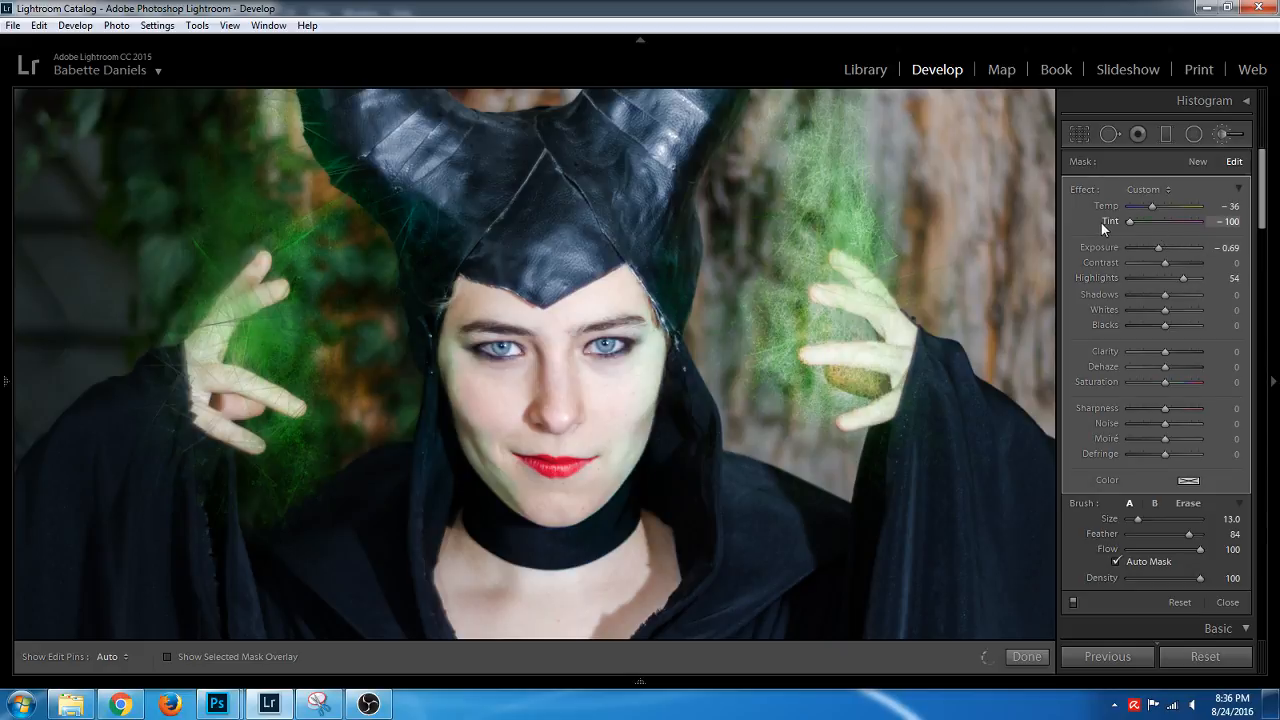
pyautogui.click(1185, 299)
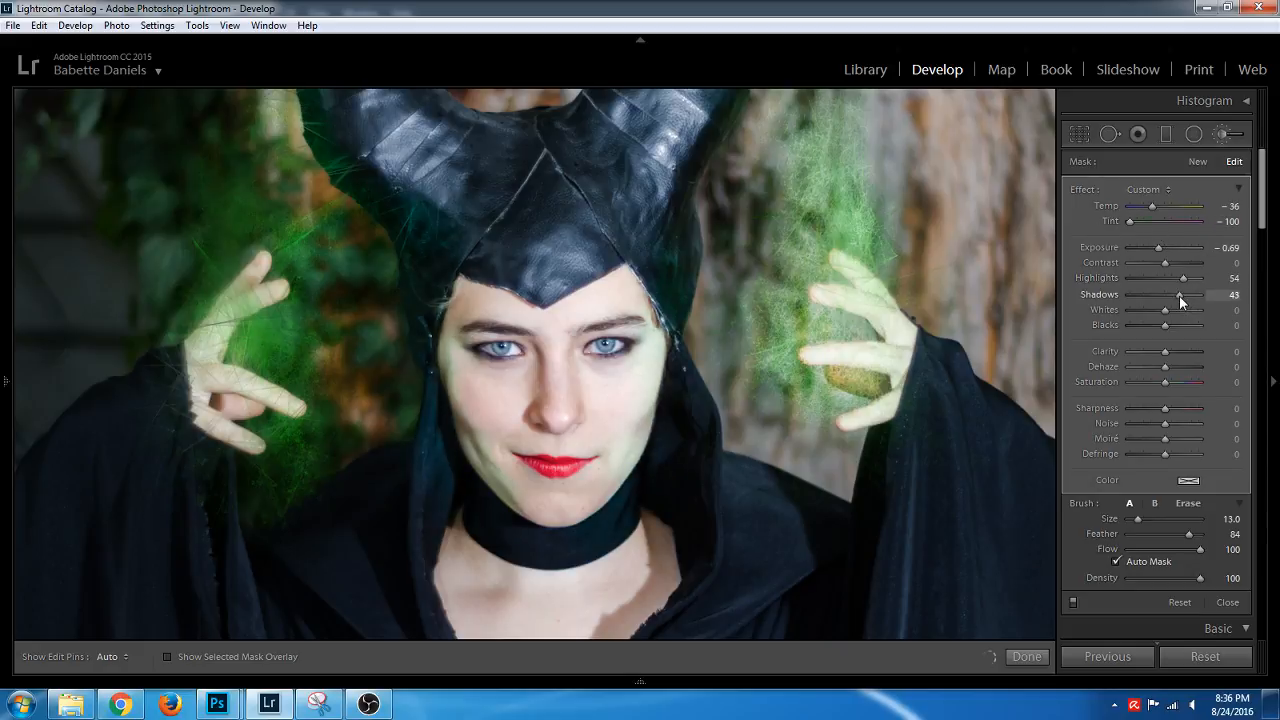
pyautogui.moveTo(1179, 295); pyautogui.dragTo(1163, 295)
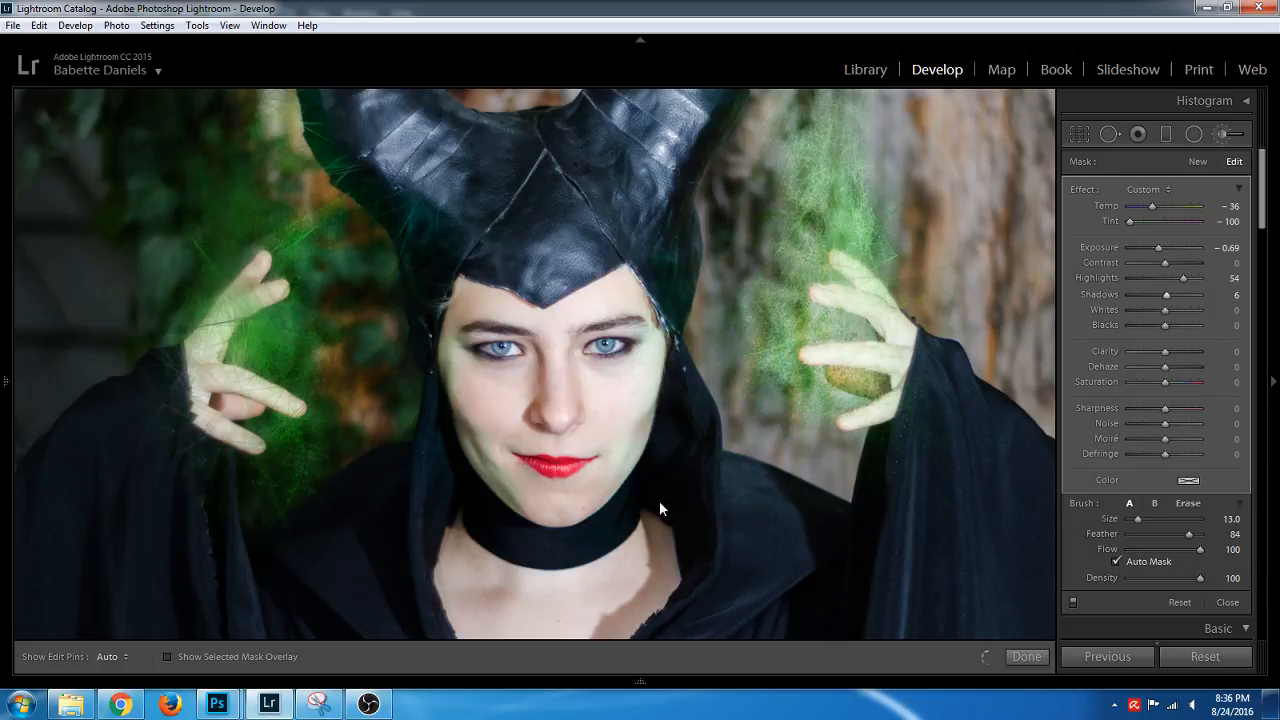
# Try a duplicate of the face mask with its Tint at -45 and Highlights at 33
pyautogui.press('h')
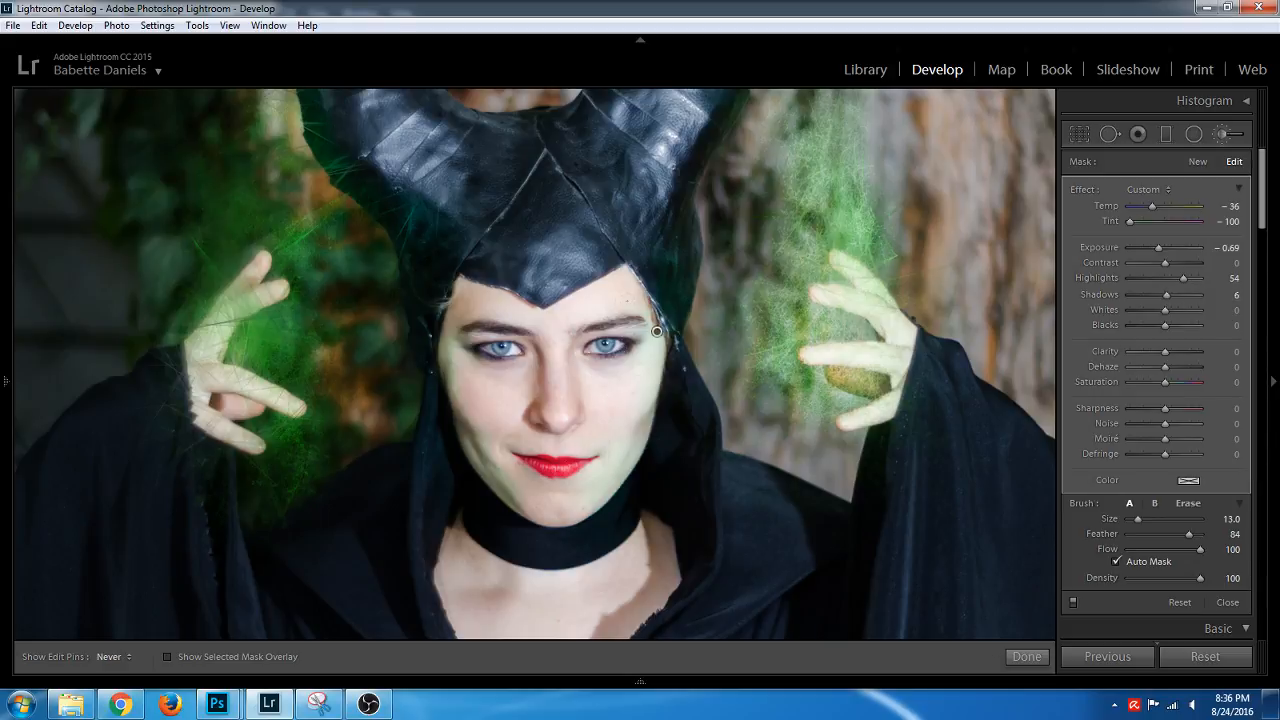
pyautogui.press('h')
pyautogui.rightClick(657, 332)
pyautogui.click(700, 346)
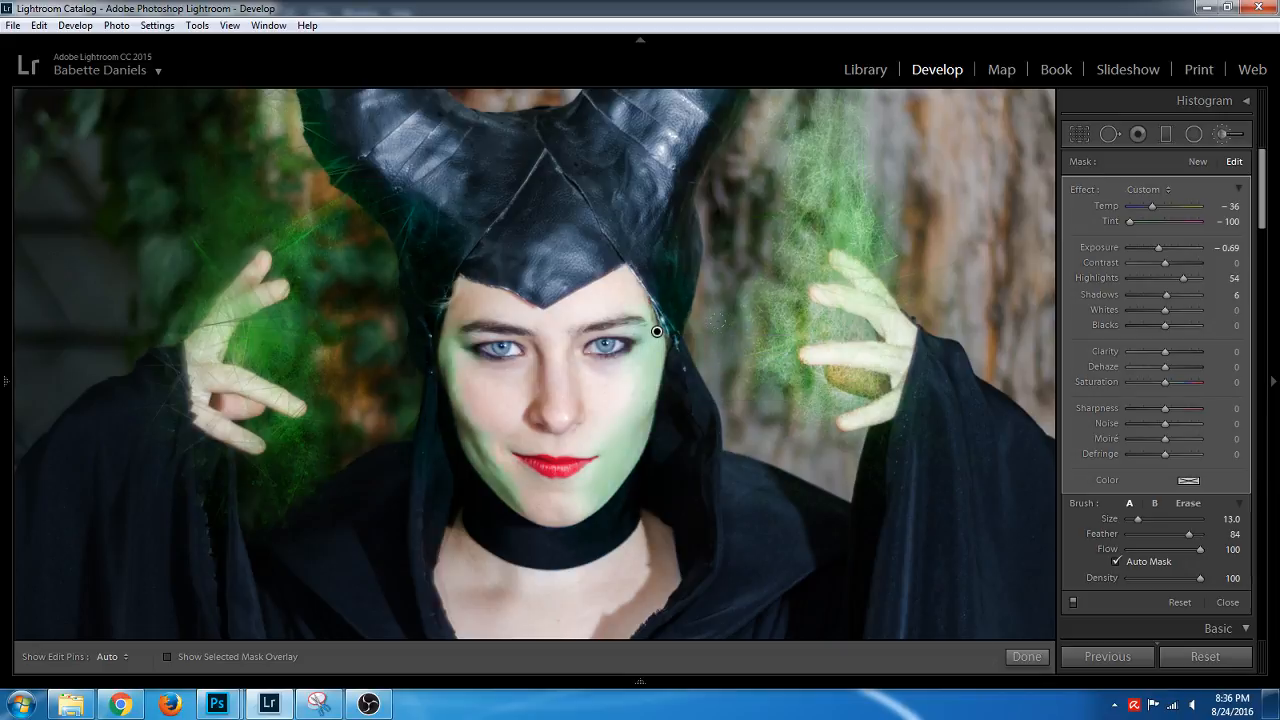
pyautogui.moveTo(1130, 221); pyautogui.dragTo(1149, 226)
pyautogui.click(1164, 279)
pyautogui.moveTo(1164, 280)
pyautogui.mouseDown()
pyautogui.moveTo(1198, 273)
pyautogui.moveTo(1173, 293)
pyautogui.mouseUp()
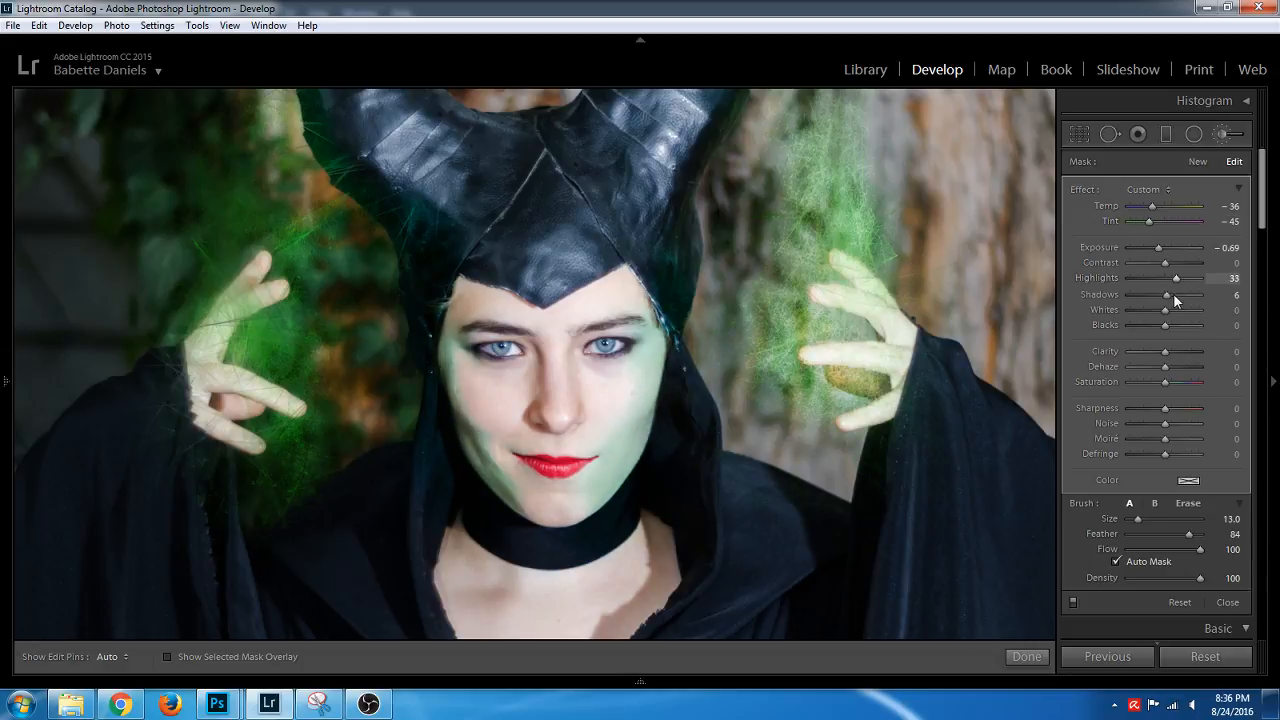
pyautogui.click(658, 334)
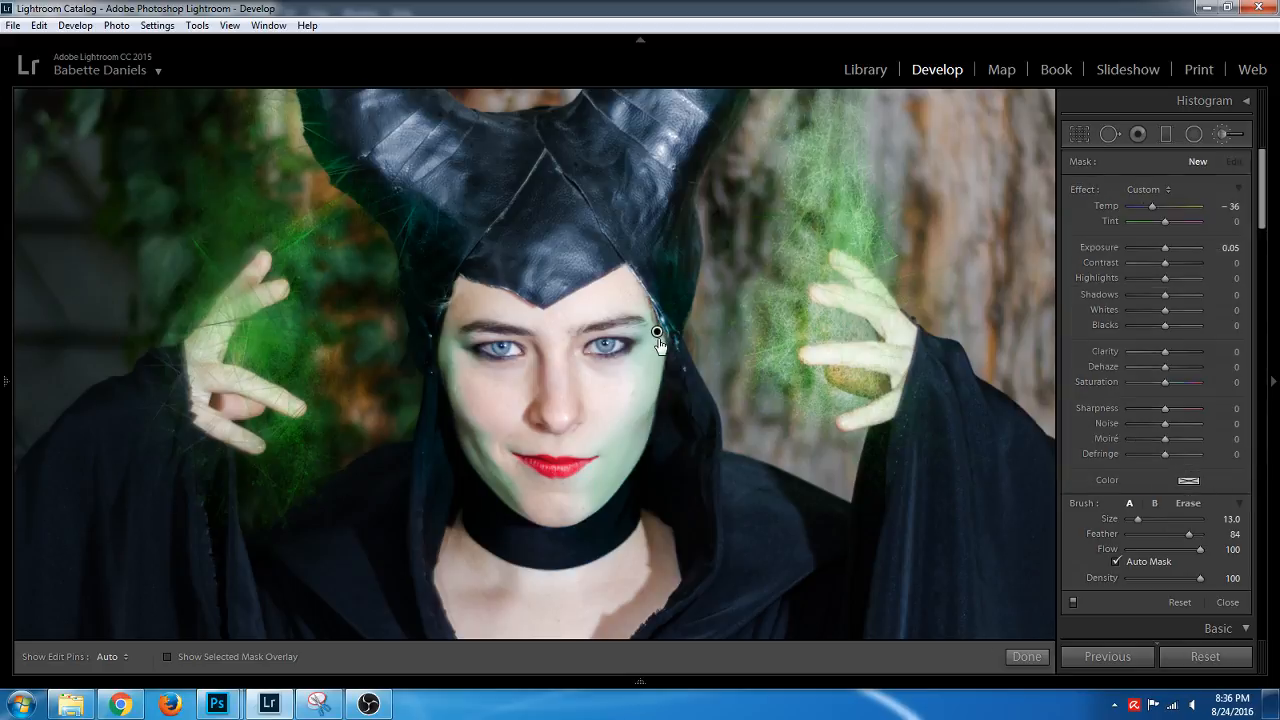
# Select the face mask, show its overlay, and erase the spill from the choker, collar and lower hood with a size 10 Erase brush
pyautogui.click(658, 334)
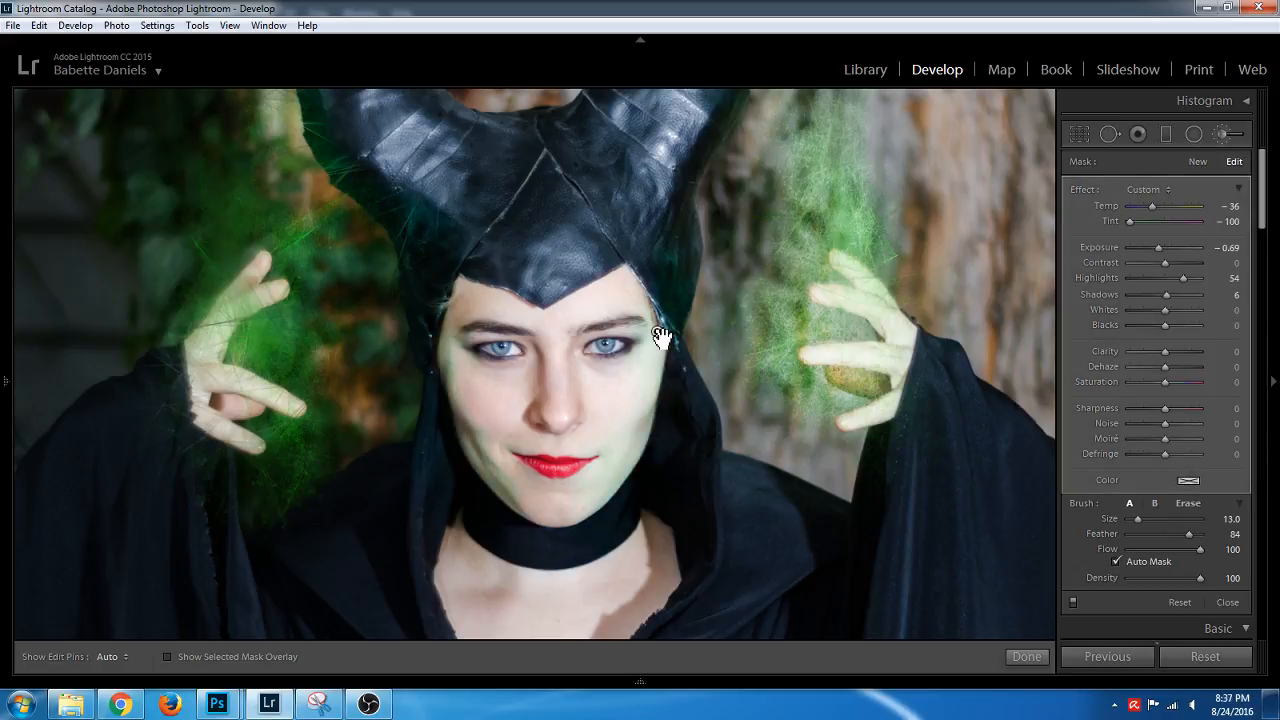
pyautogui.moveTo(661, 337)
pyautogui.click(1190, 503)
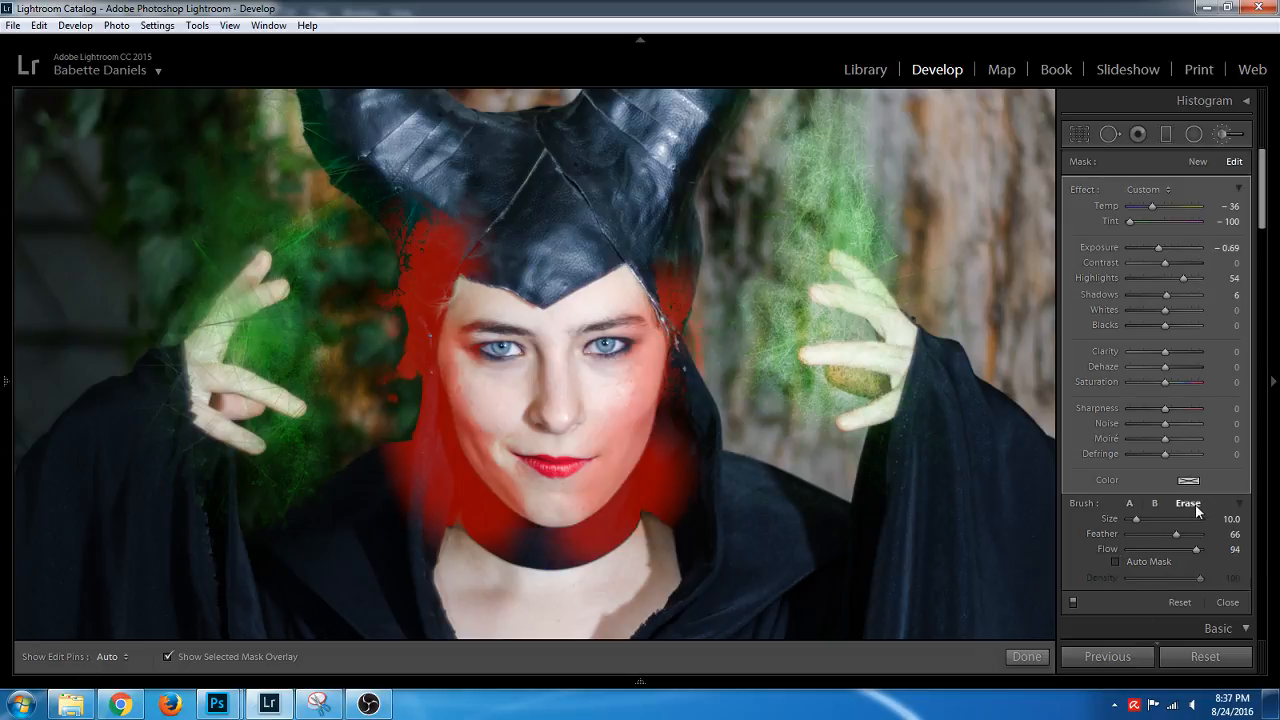
pyautogui.moveTo(664, 441)
pyautogui.mouseDown()
pyautogui.moveTo(668, 455)
pyautogui.moveTo(624, 502)
pyautogui.moveTo(651, 448)
pyautogui.mouseUp()
pyautogui.press('h')
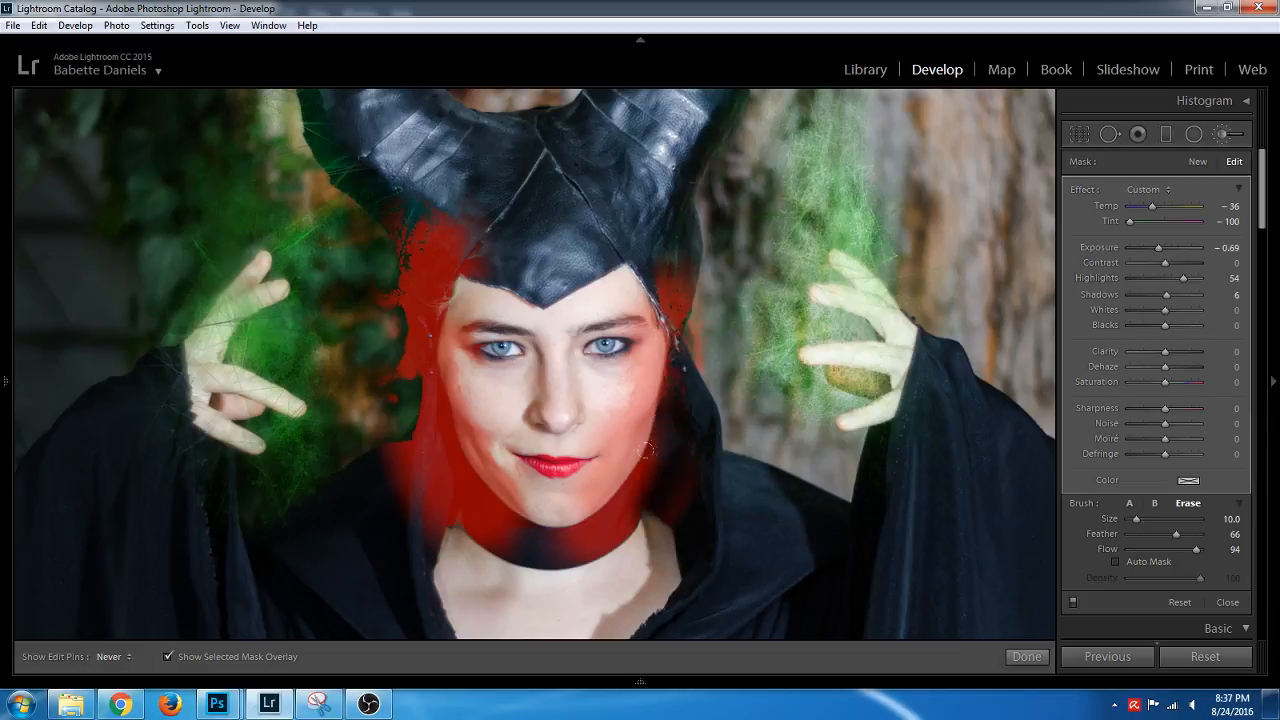
pyautogui.moveTo(567, 546); pyautogui.dragTo(669, 460)
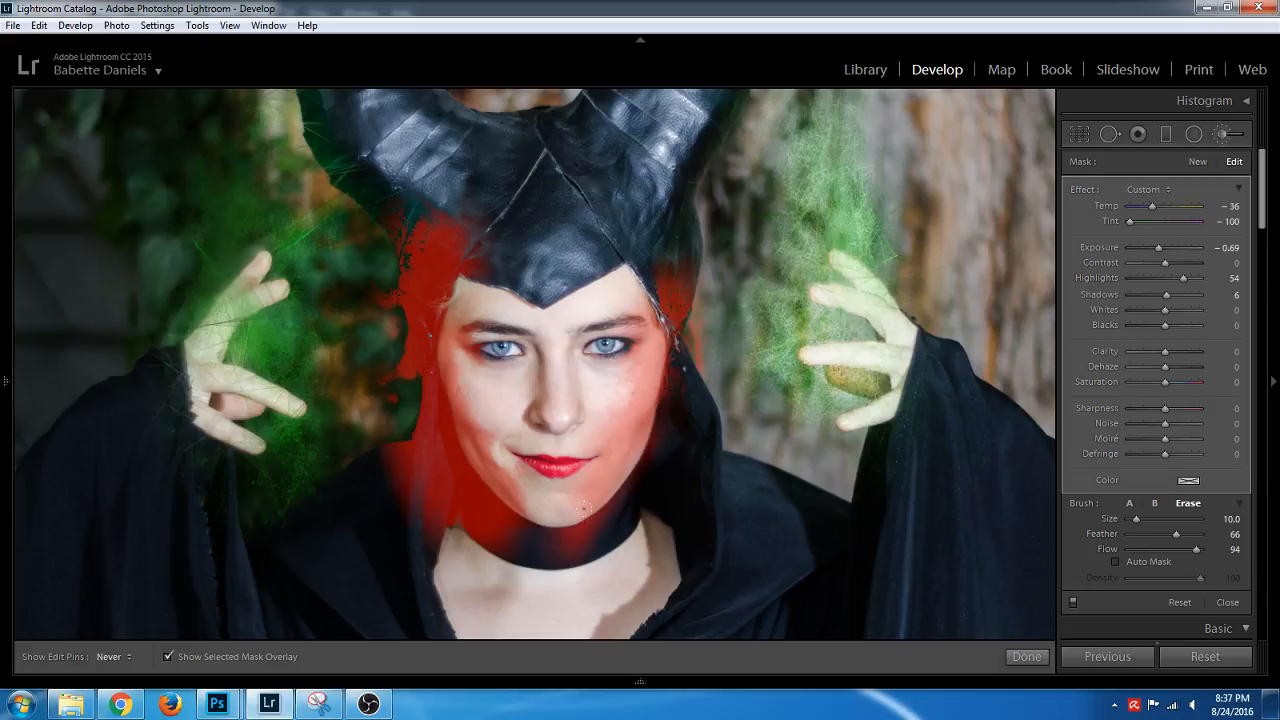
pyautogui.moveTo(507, 541); pyautogui.dragTo(498, 575)
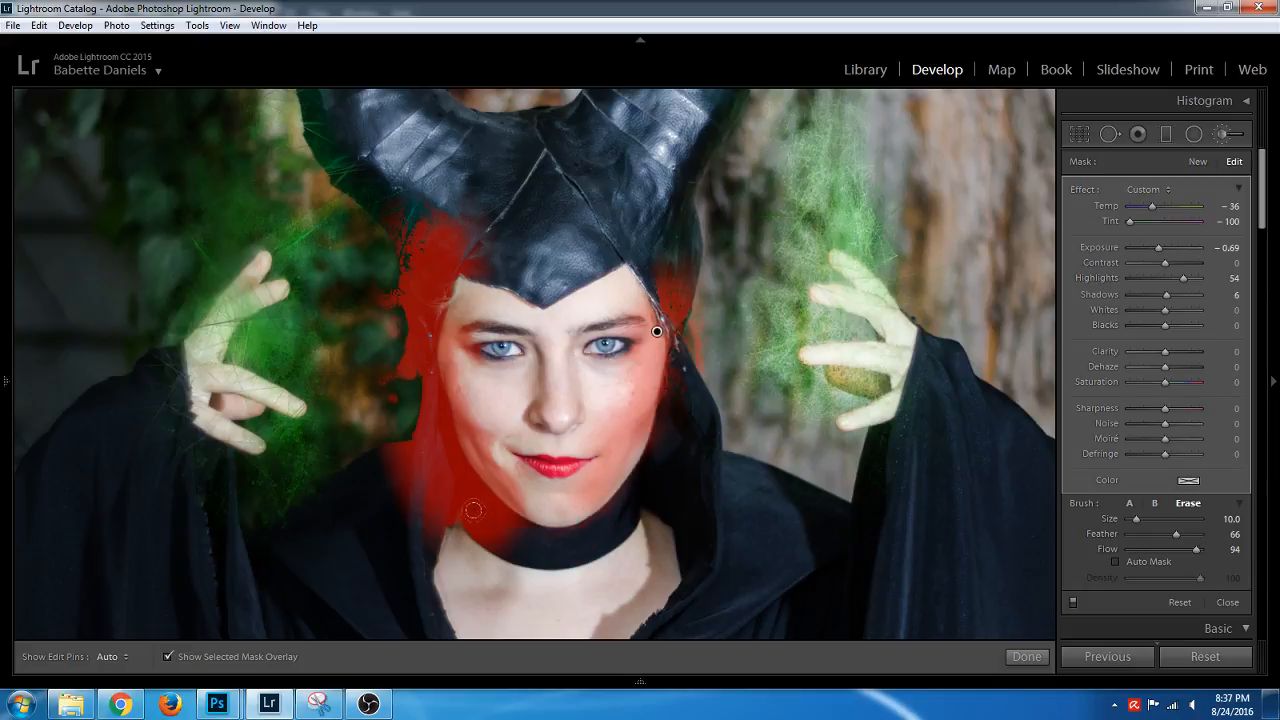
pyautogui.moveTo(419, 474); pyautogui.dragTo(396, 424)
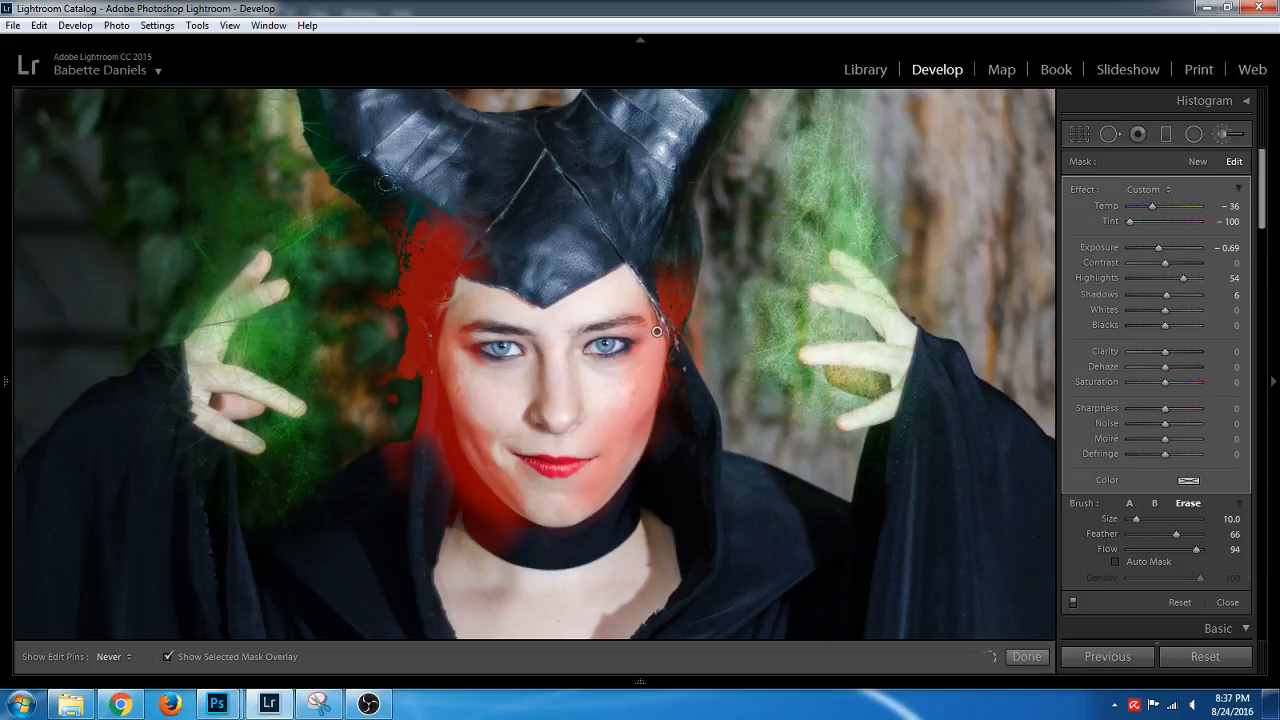
# Erase the mask from the headpiece and hood along the face's left edge, reducing the Erase brush to size 7
pyautogui.moveTo(393, 229)
pyautogui.mouseDown()
pyautogui.moveTo(421, 197)
pyautogui.moveTo(455, 231)
pyautogui.mouseUp()
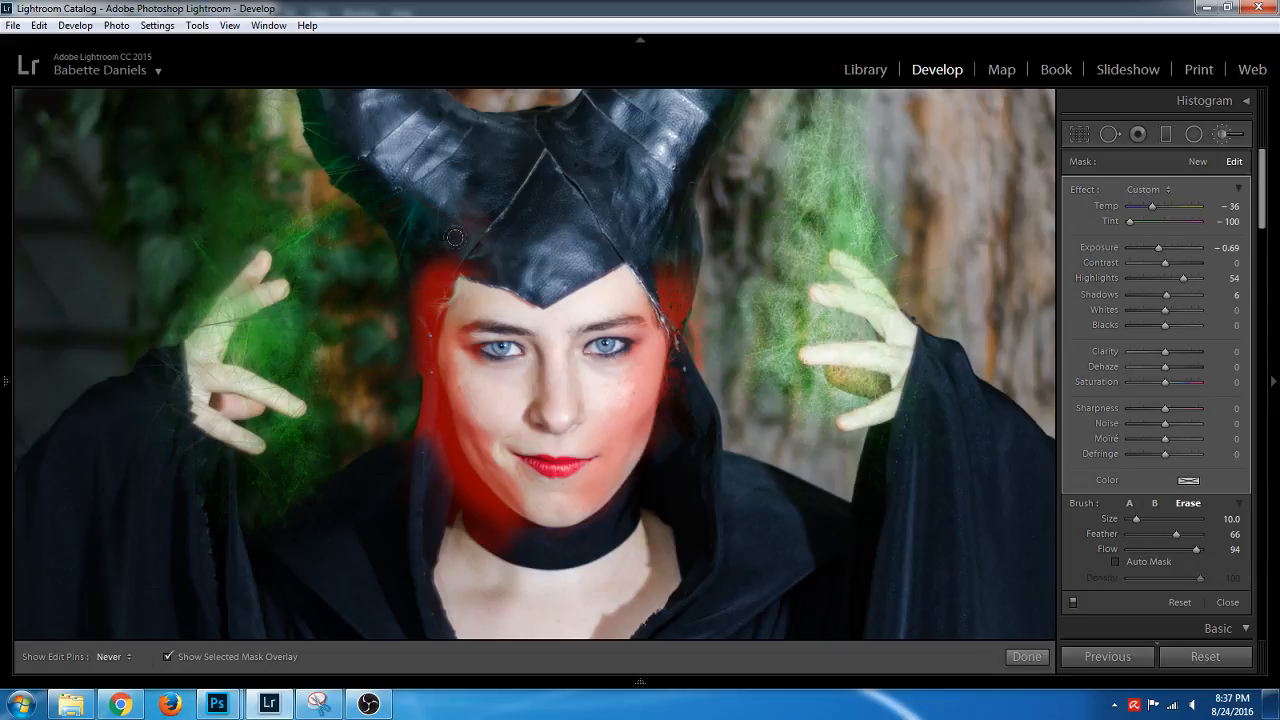
pyautogui.press('h')
pyautogui.scroll(-3, 400, 245)
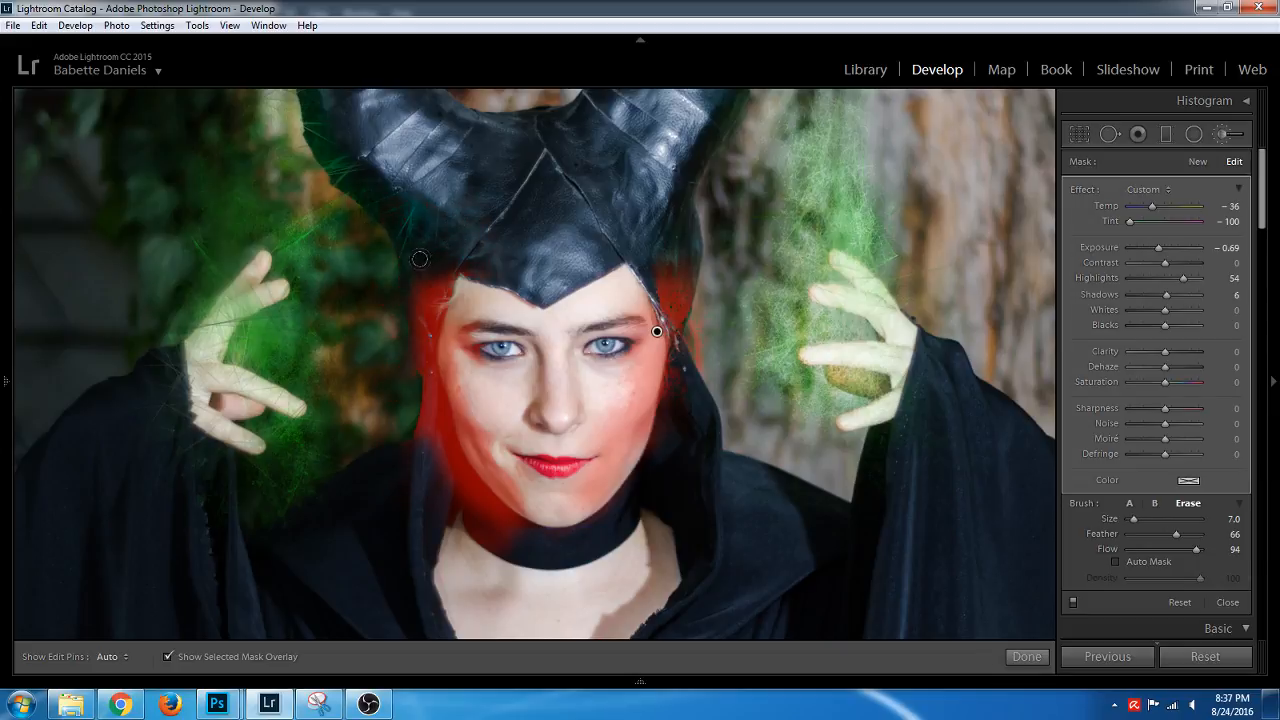
pyautogui.press('h')
pyautogui.moveTo(409, 290); pyautogui.dragTo(416, 260)
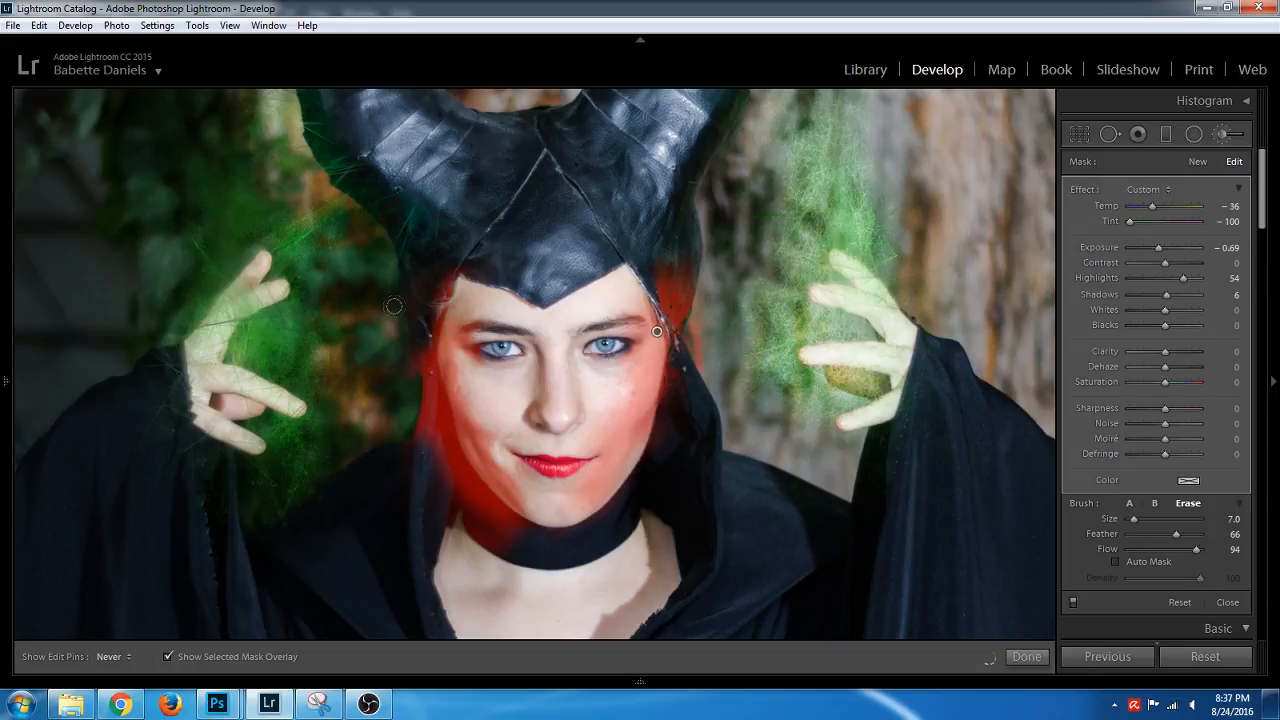
pyautogui.moveTo(402, 317)
pyautogui.mouseDown()
pyautogui.moveTo(401, 442)
pyautogui.moveTo(387, 347)
pyautogui.moveTo(392, 401)
pyautogui.moveTo(392, 335)
pyautogui.moveTo(397, 438)
pyautogui.moveTo(401, 354)
pyautogui.moveTo(421, 462)
pyautogui.moveTo(518, 550)
pyautogui.moveTo(434, 493)
pyautogui.moveTo(493, 543)
pyautogui.moveTo(528, 552)
pyautogui.moveTo(453, 497)
pyautogui.moveTo(438, 478)
pyautogui.moveTo(504, 538)
pyautogui.moveTo(458, 477)
pyautogui.moveTo(517, 531)
pyautogui.moveTo(446, 469)
pyautogui.mouseUp()
pyautogui.press('h')
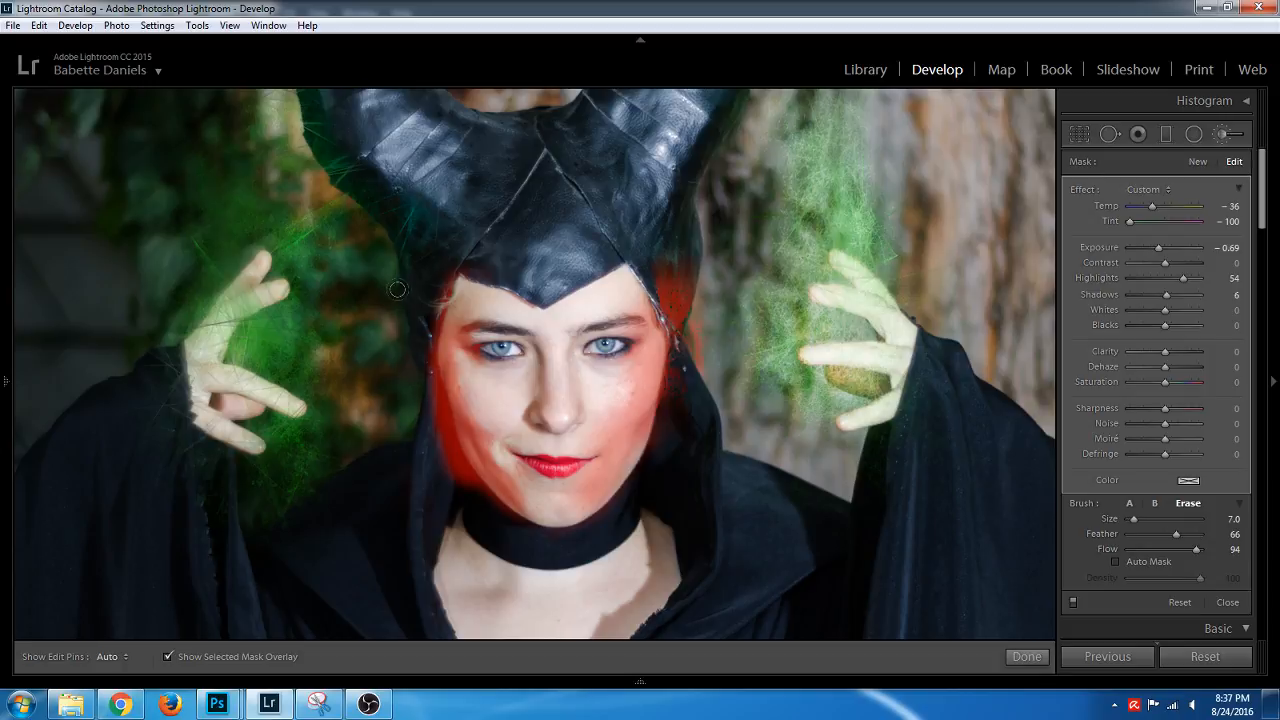
pyautogui.press('h')
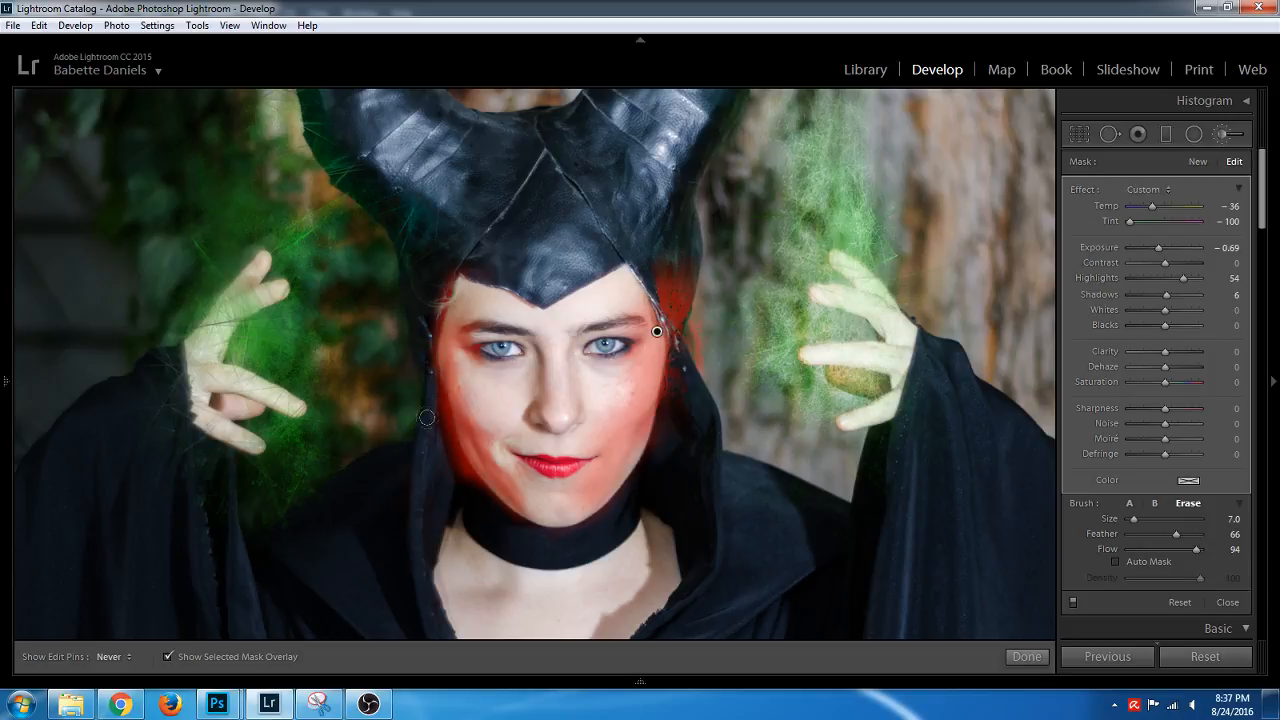
# Refine the mask's edge along the left cheek and jaw with a size 4 Erase brush
pyautogui.press('[')
pyautogui.press('[')
pyautogui.press('[')
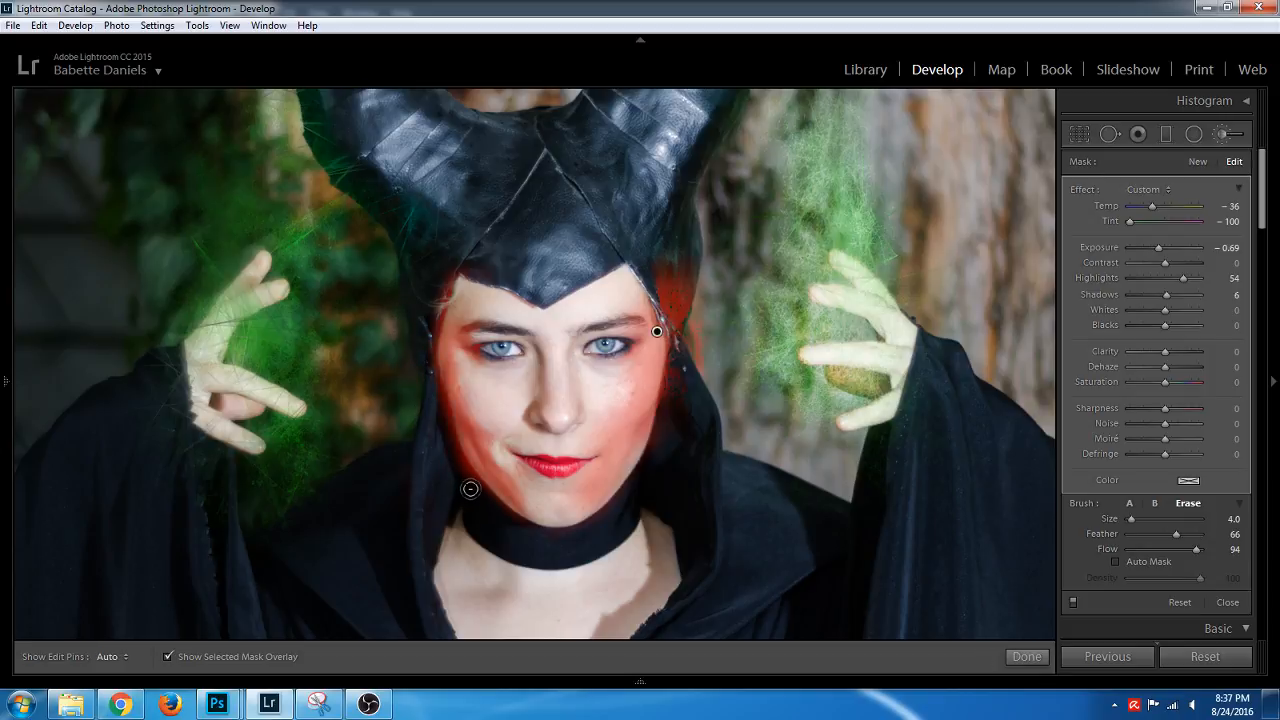
pyautogui.press('h')
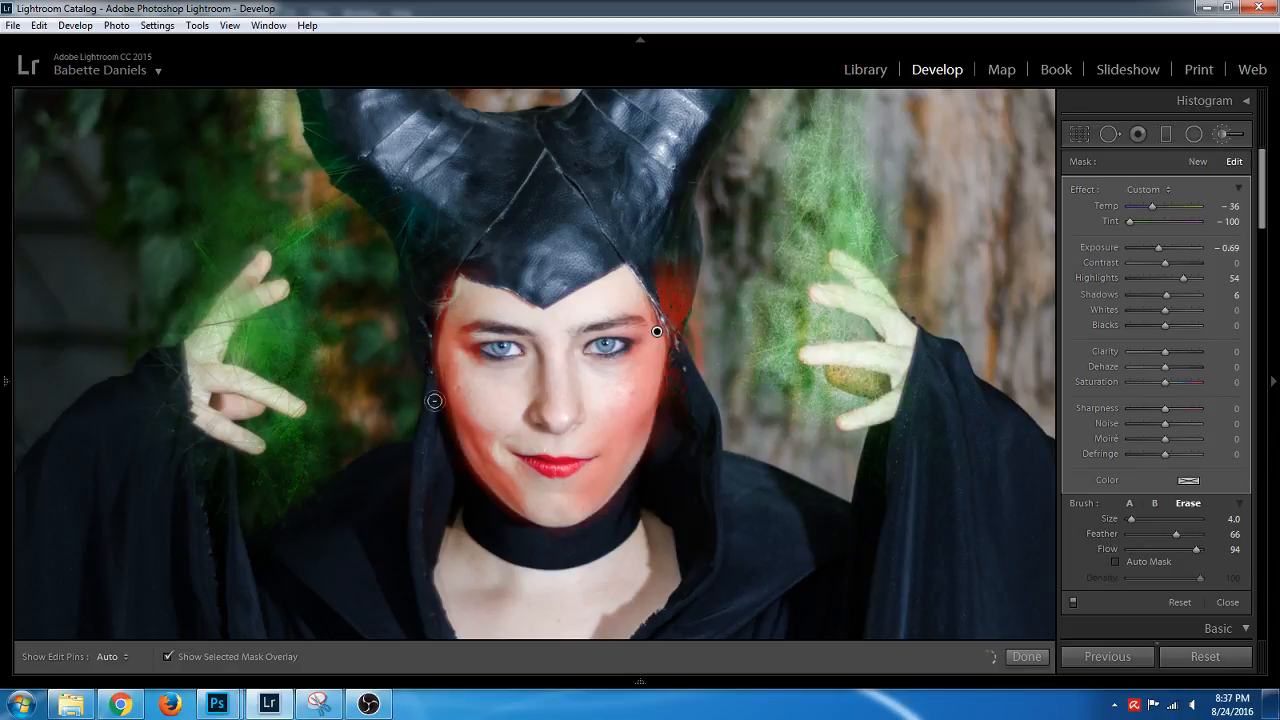
pyautogui.press('h')
pyautogui.press('h')
# Erase the mask spill from the headpiece beside the right temple, using Erase brush sizes 10 and 7
pyautogui.press(']')
pyautogui.press(']')
pyautogui.press('[')
pyautogui.press('[')
pyautogui.press('[')
pyautogui.press('h')
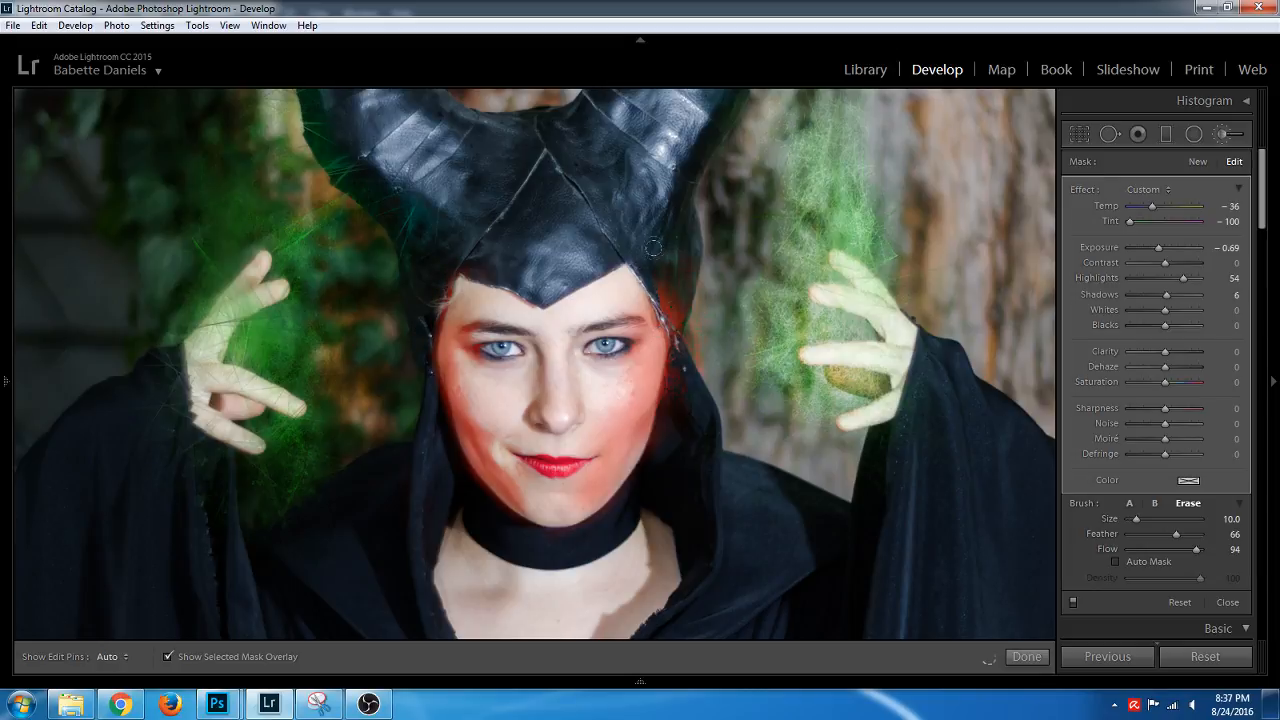
pyautogui.press('h')
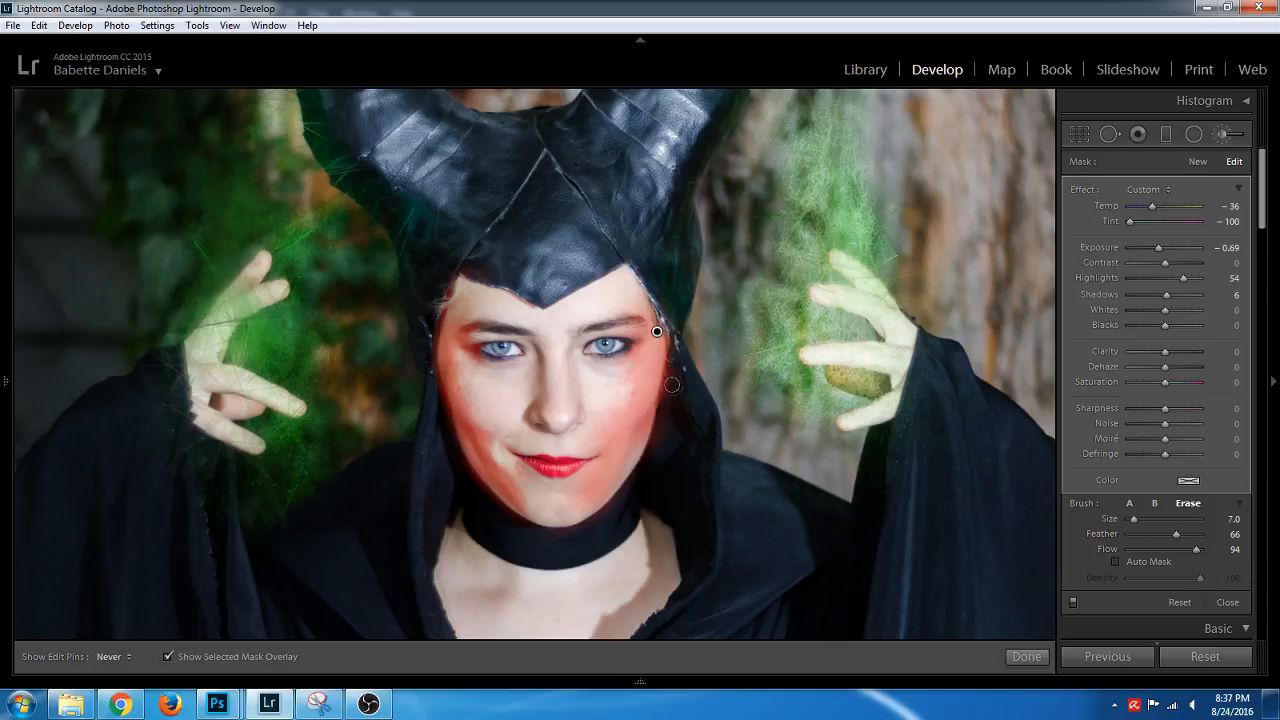
# Clean the remaining mask spill off the hood beside the right cheek with a size 3 Erase brush
pyautogui.press('[')
pyautogui.press('[')
pyautogui.press('[')
pyautogui.press('[')
pyautogui.press('h')
pyautogui.press('h')
pyautogui.press('h')
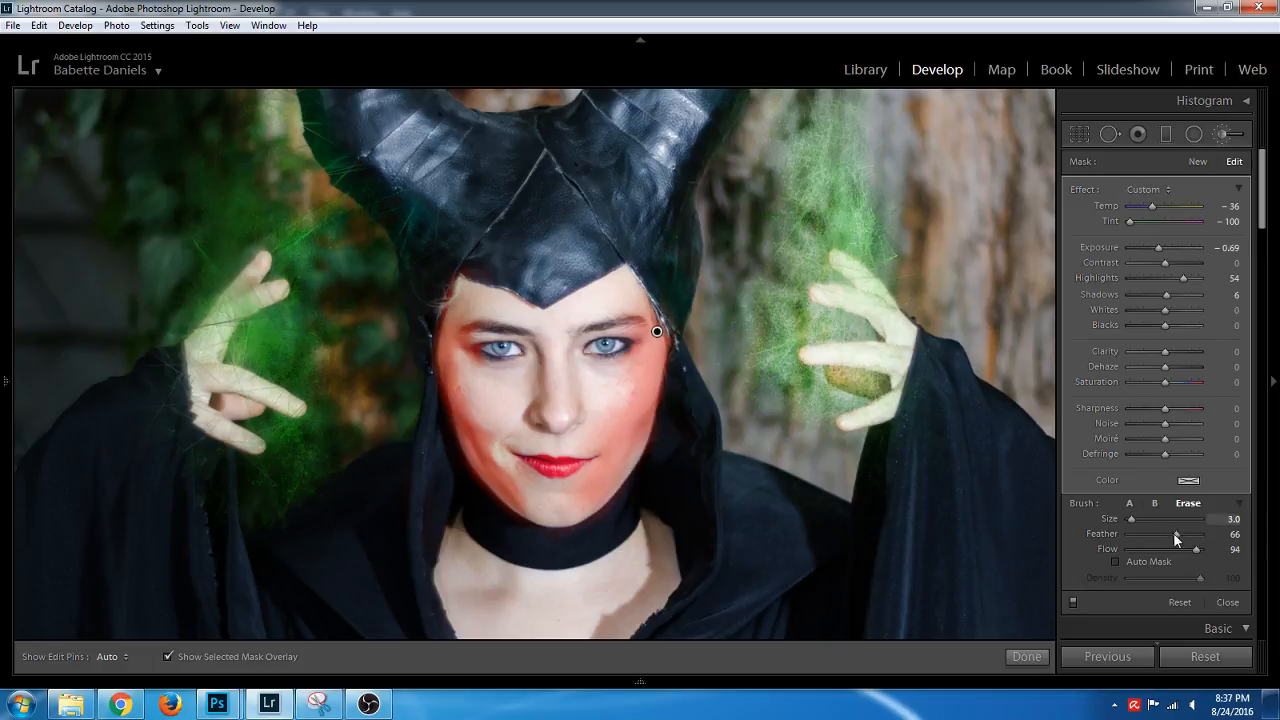
# Soften the face mask beside the mouth and chin with a size 19 Erase brush, and hide the mask overlay
pyautogui.click(1130, 503)
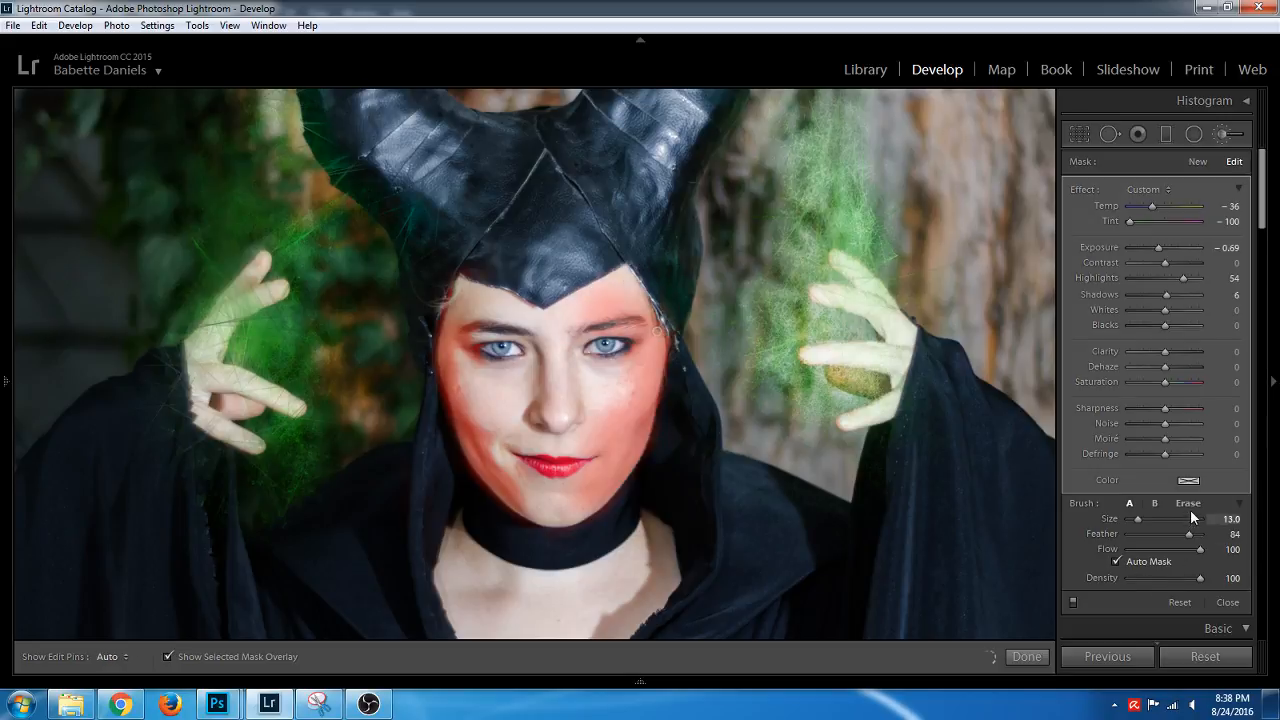
pyautogui.hotkey('ctrl', 'z')
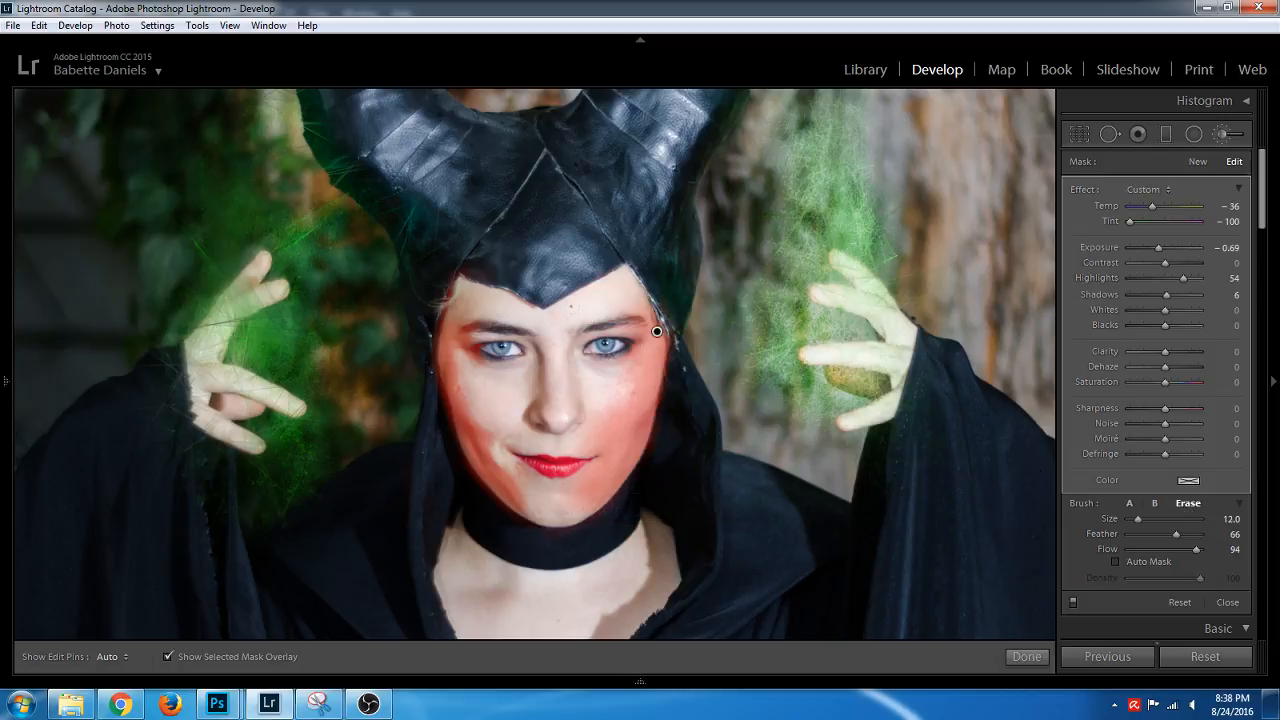
pyautogui.press('h')
pyautogui.moveTo(594, 455); pyautogui.dragTo(596, 485)
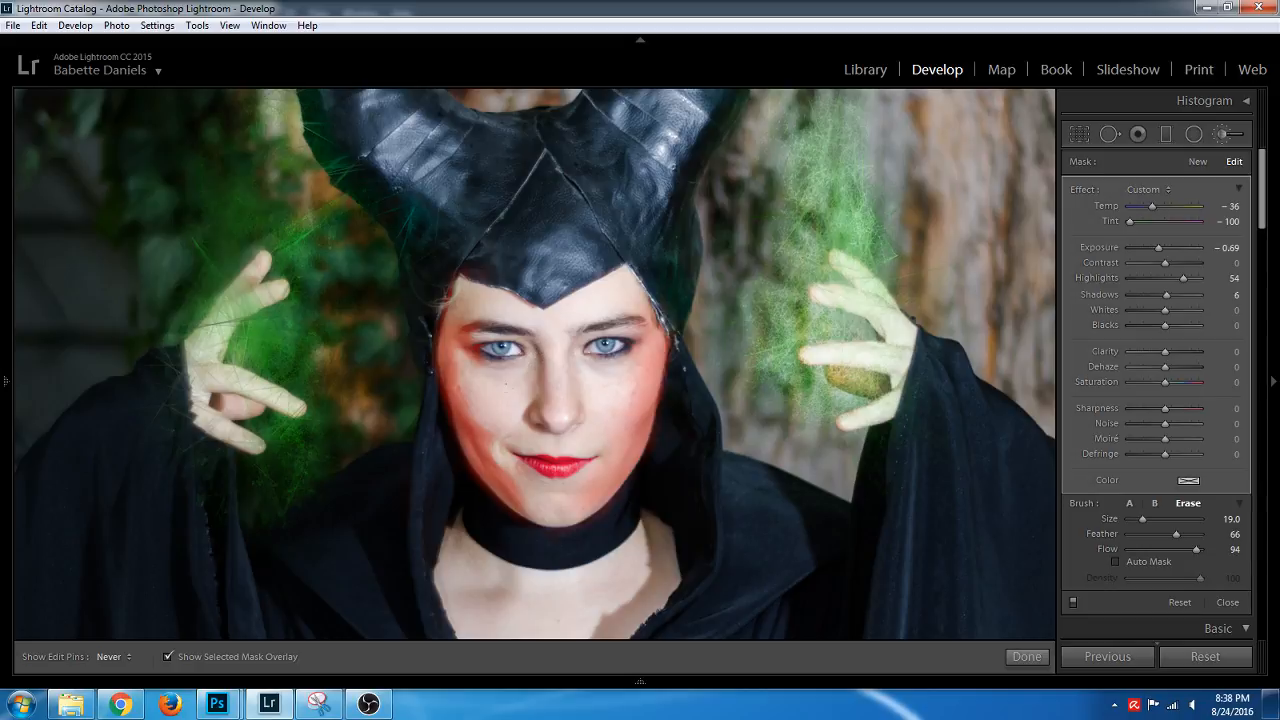
pyautogui.press('h')
pyautogui.click(166, 656)
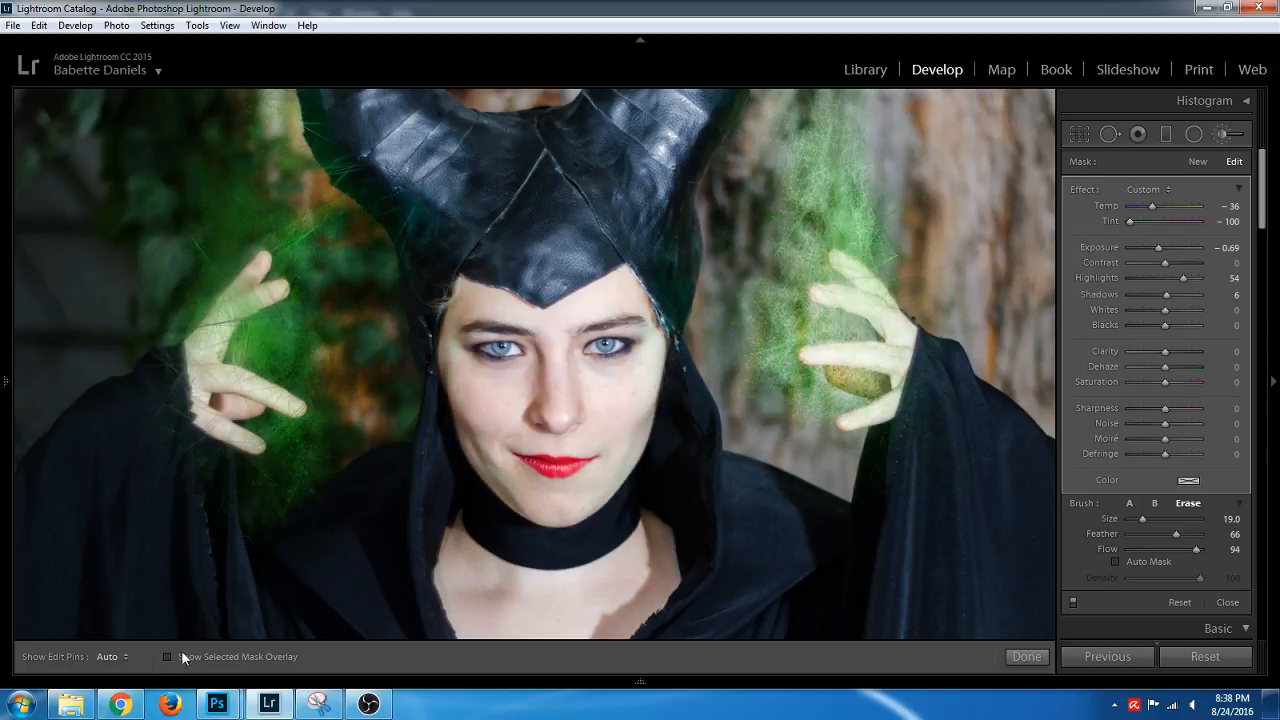
# Set the face mask's Temp to -26 and duplicate the mask to strengthen the green cast
pyautogui.moveTo(1152, 206)
pyautogui.mouseDown()
pyautogui.moveTo(1140, 206)
pyautogui.moveTo(1169, 215)
pyautogui.moveTo(1159, 219)
pyautogui.mouseUp()
pyautogui.rightClick(656, 332)
pyautogui.click(683, 343)
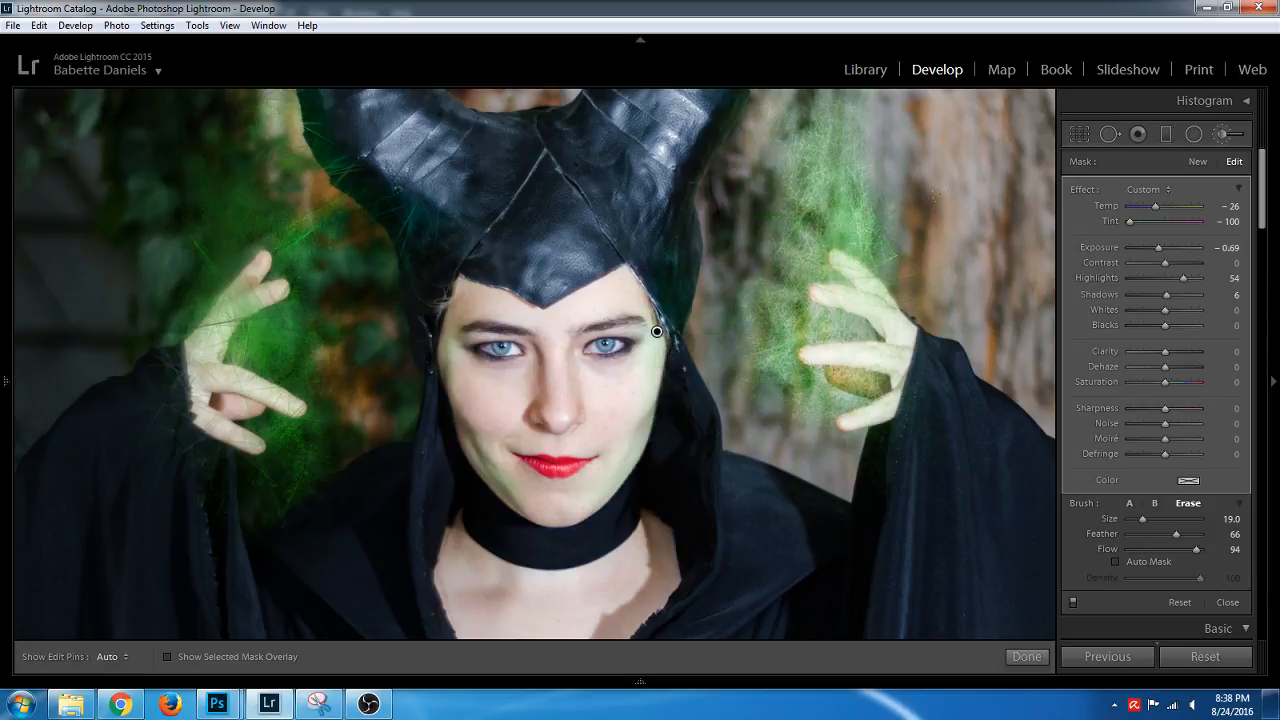
# Try brushing the green cast over the middle of the face with the size 13 A brush, and undo the stroke
pyautogui.click(1130, 503)
pyautogui.press('h')
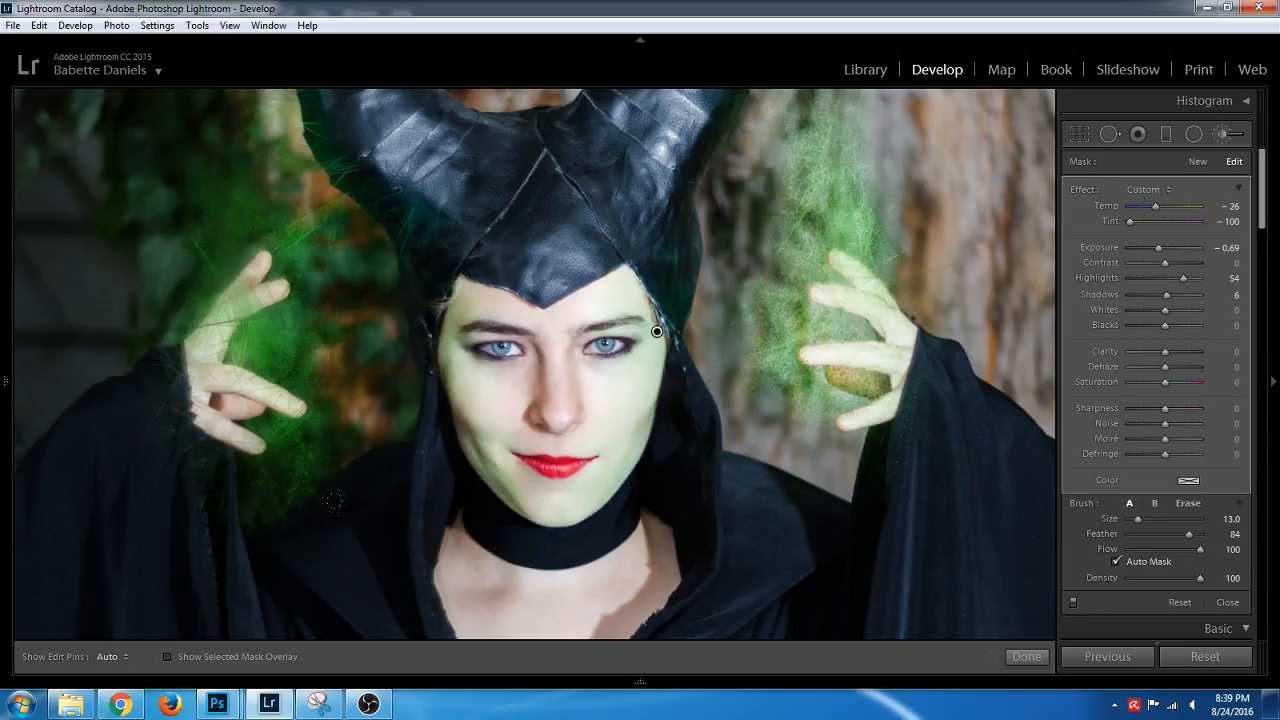
pyautogui.hotkey('ctrl', 'z')
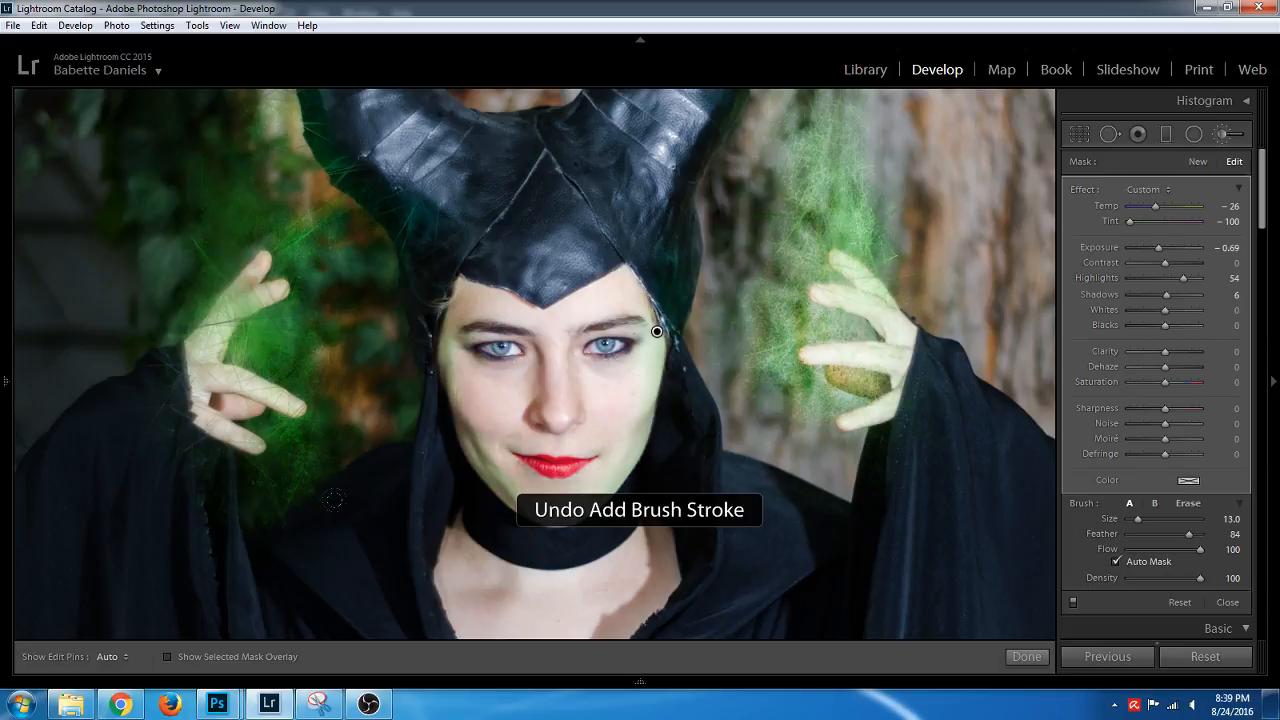
pyautogui.press('h')
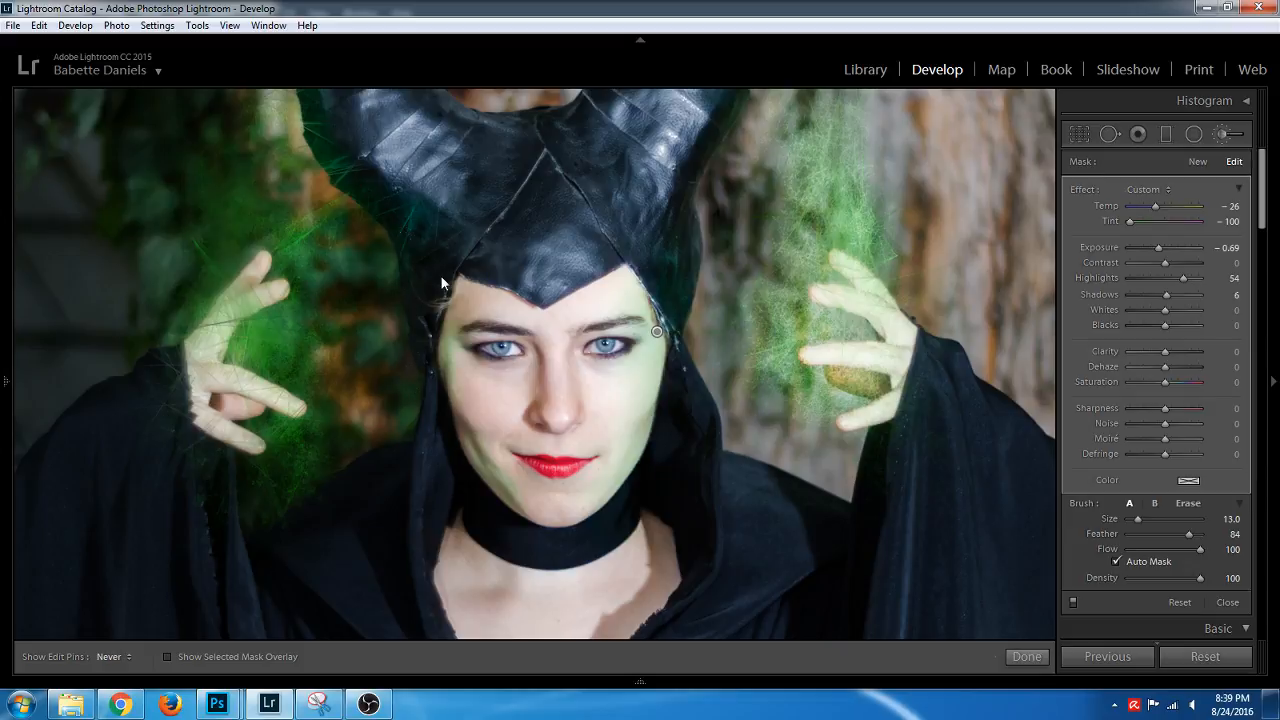
# Brush the green cast onto the lit skin of the neck and chest with the size 12 A brush, leaving out the shadow
pyautogui.press('h')
pyautogui.scroll(-1, 970, 539)
pyautogui.moveTo(970, 539); pyautogui.dragTo(977, 403)
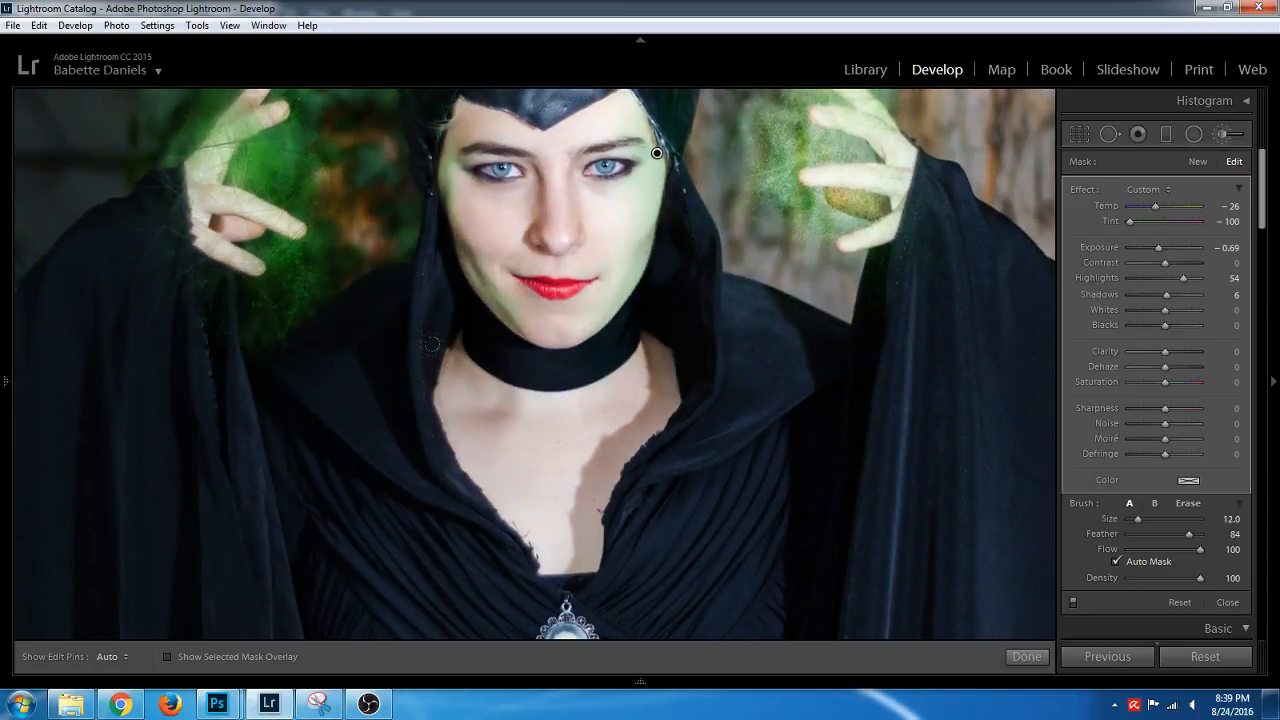
pyautogui.press('h')
pyautogui.moveTo(445, 372); pyautogui.dragTo(460, 420)
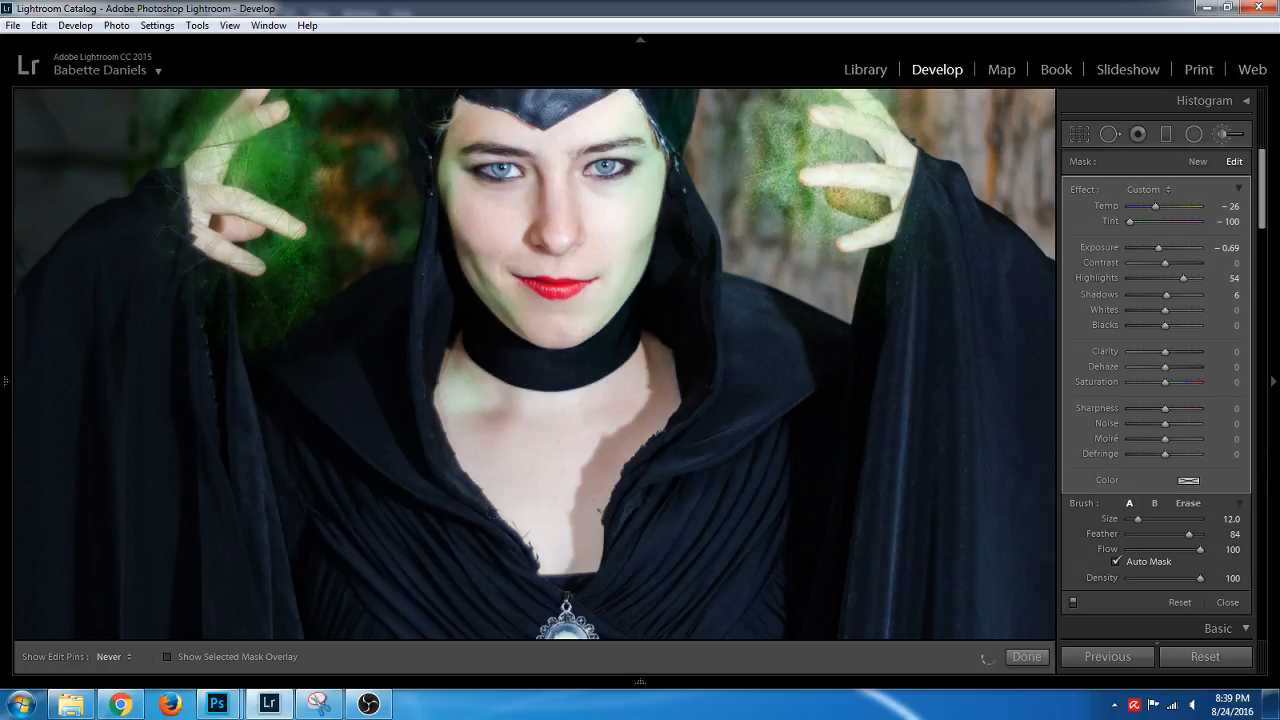
pyautogui.moveTo(560, 470)
pyautogui.mouseDown()
pyautogui.moveTo(568, 360)
pyautogui.moveTo(578, 351)
pyautogui.moveTo(610, 385)
pyautogui.moveTo(486, 366)
pyautogui.mouseUp()
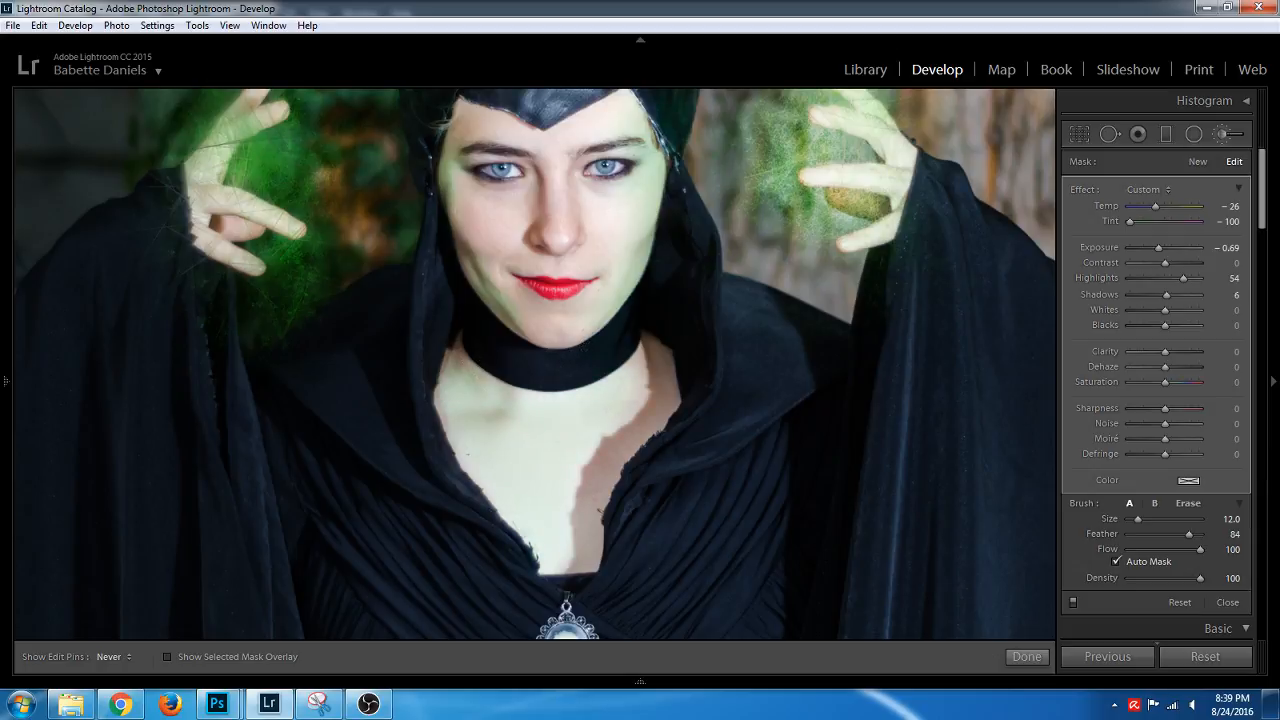
# Erase the green cast from the shadowed skin just below the choker's left side with a size 19 Erase brush
pyautogui.press('h')
pyautogui.click(1188, 503)
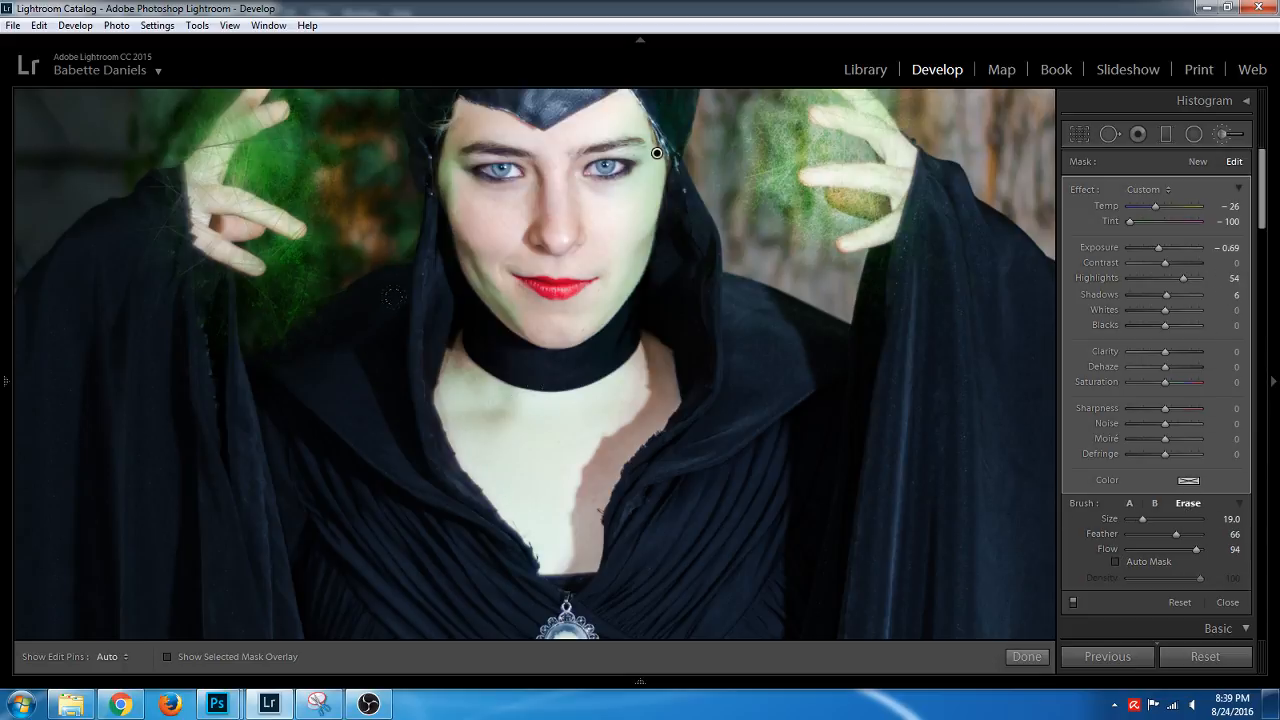
pyautogui.press('h')
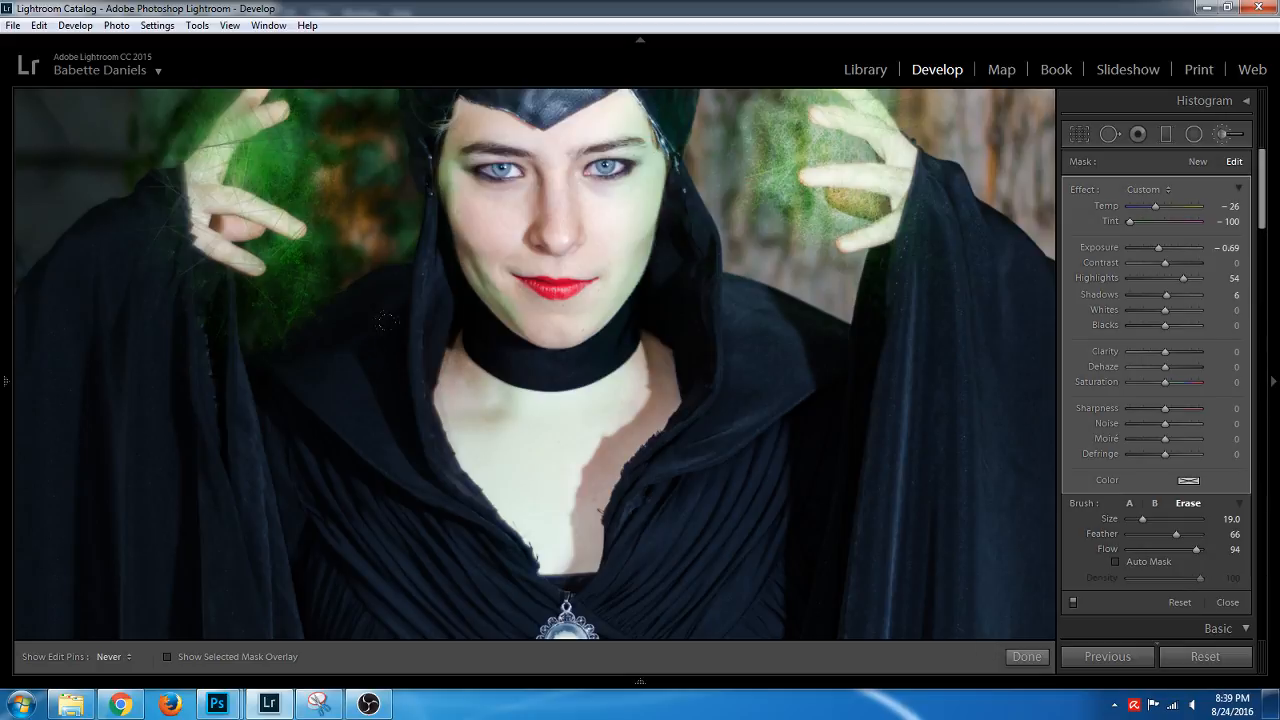
# Try a post-crop vignette amount of -50 on the whole photo, and reset the amount to 0
pyautogui.press('z')
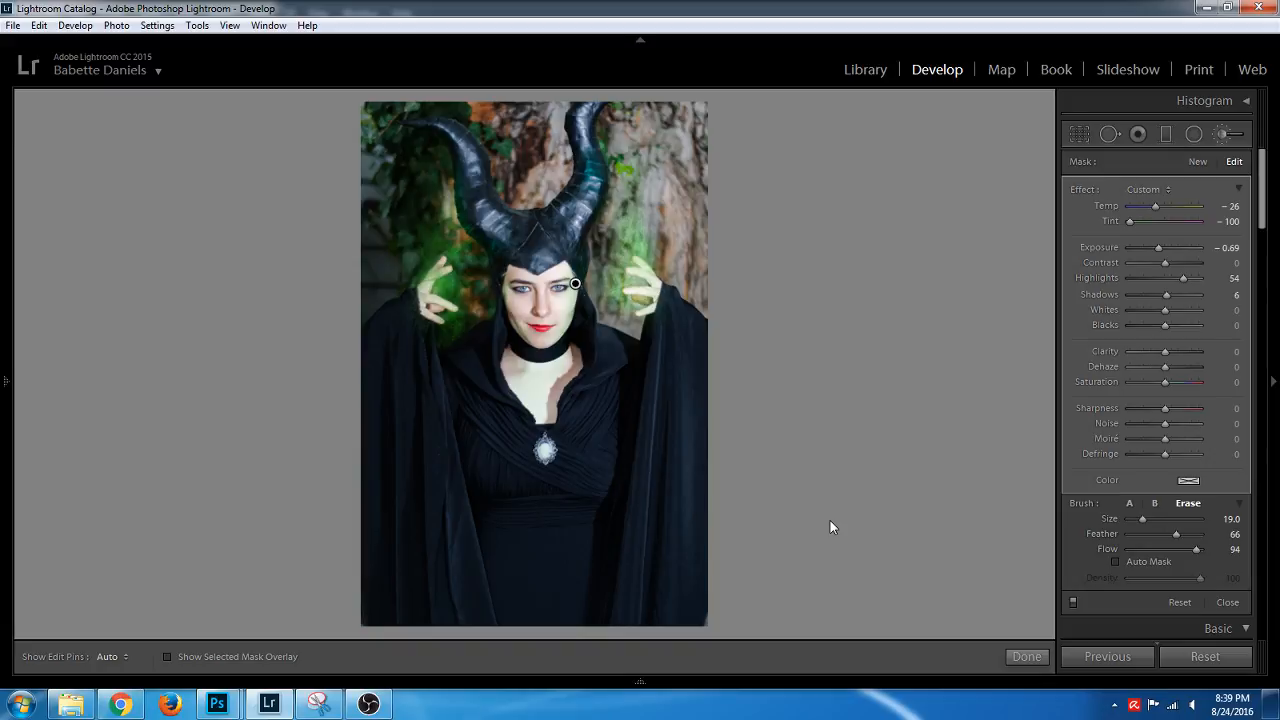
pyautogui.scroll(-20, 1249, 265)
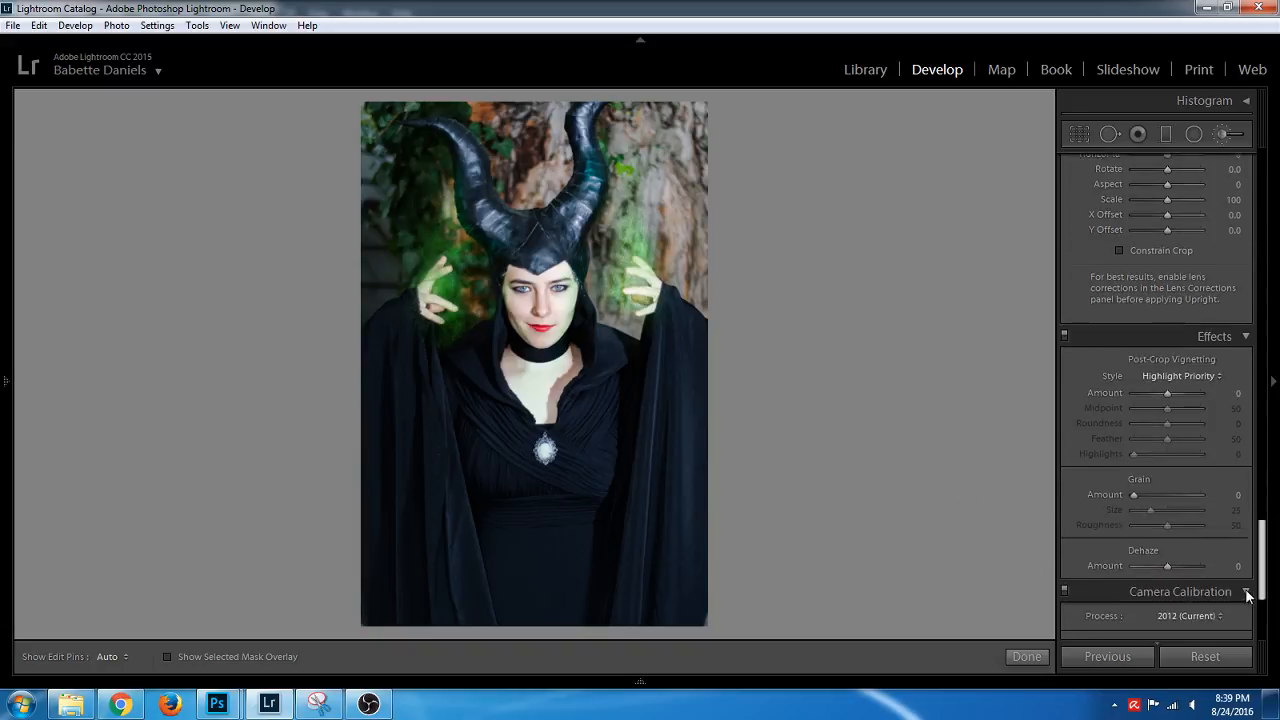
pyautogui.moveTo(1167, 349); pyautogui.dragTo(1150, 353)
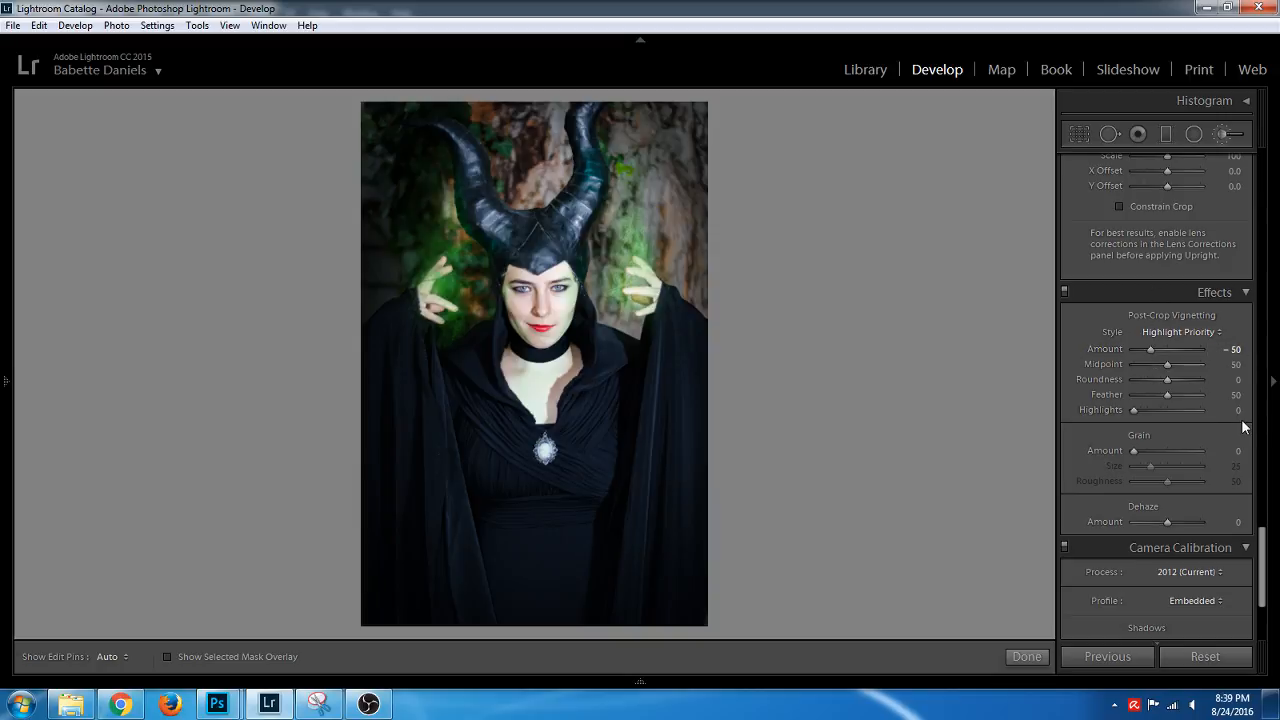
pyautogui.click(1232, 348)
pyautogui.write('0')
# Add a large circular radial filter centred on the figure's face, reaching past both raised hands
pyautogui.click(1194, 133)
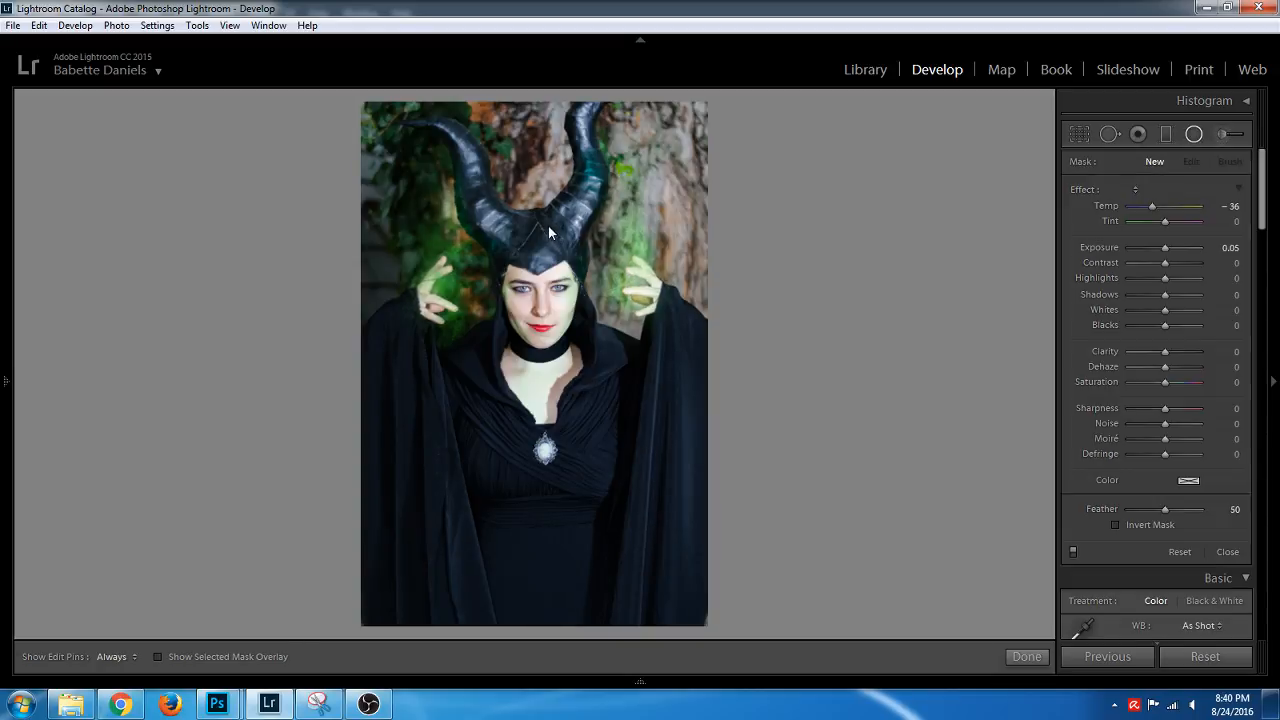
pyautogui.moveTo(540, 224); pyautogui.dragTo(750, 434)
pyautogui.moveTo(537, 223); pyautogui.dragTo(545, 288)
# Set the radial filter's Temp to 0, Exposure to -1.06 and Clarity to 100 to darken the surroundings
pyautogui.click(1230, 206)
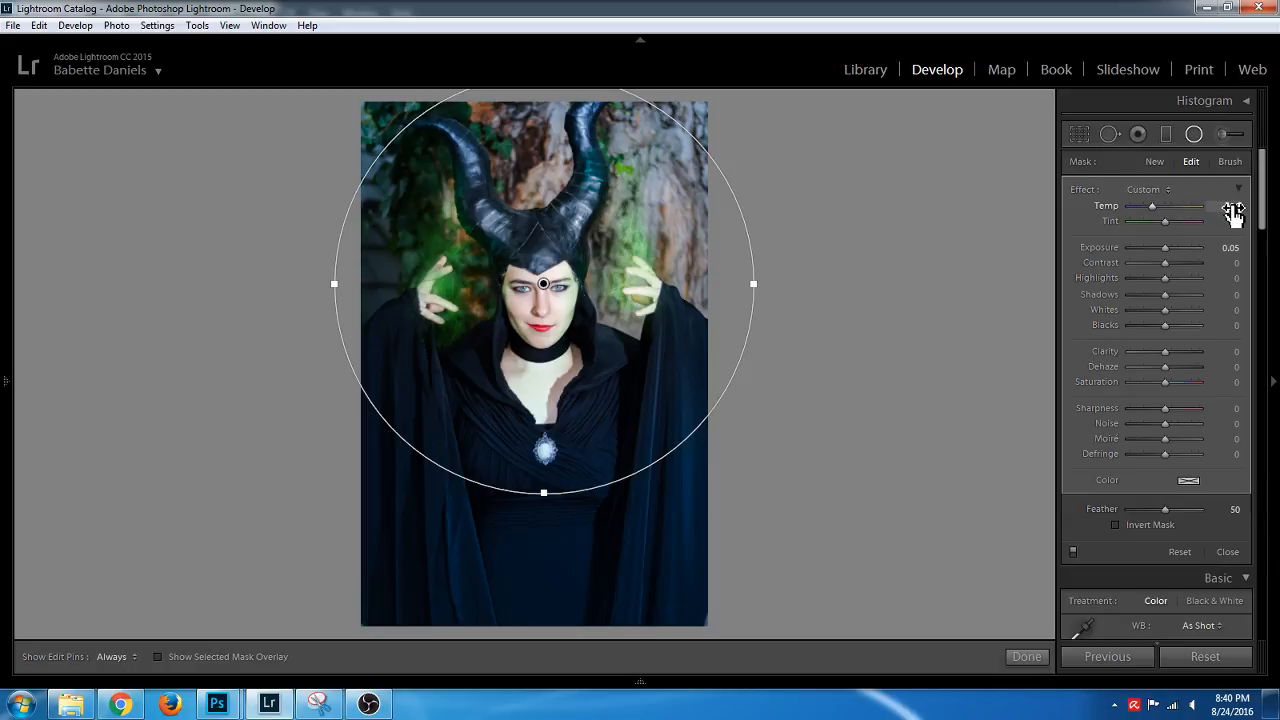
pyautogui.write('0')
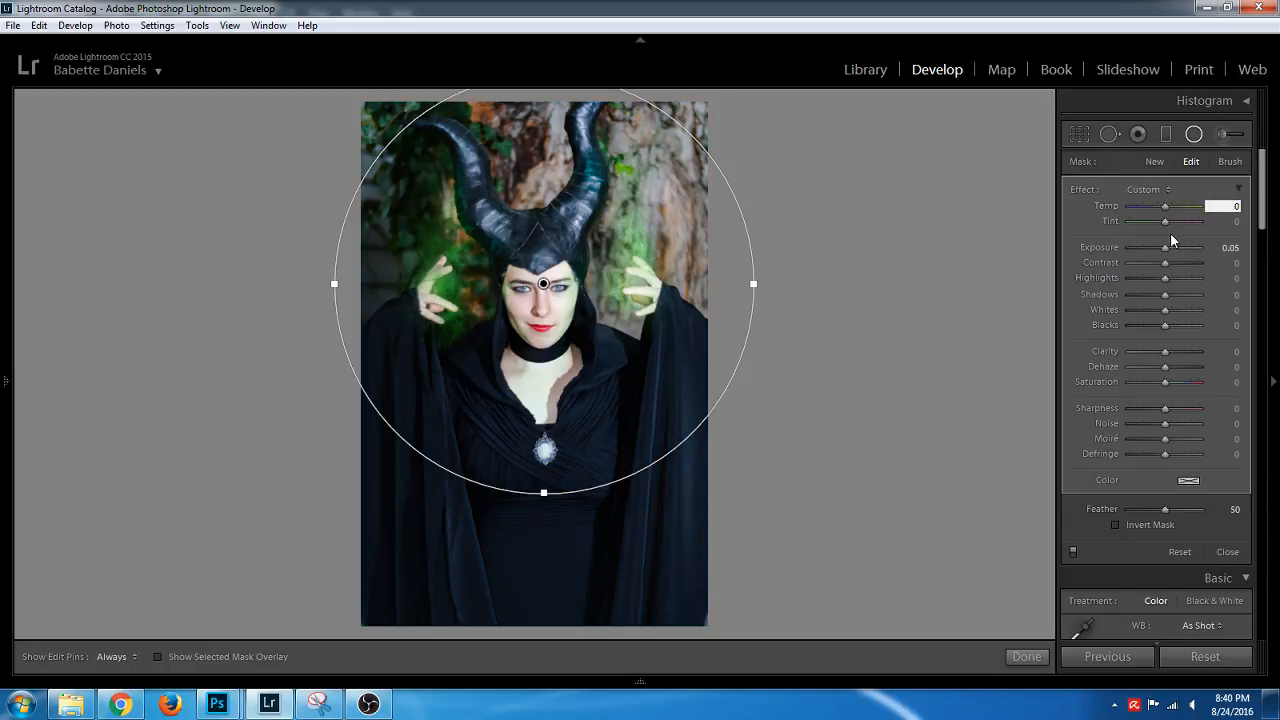
pyautogui.moveTo(1159, 252); pyautogui.dragTo(1152, 256)
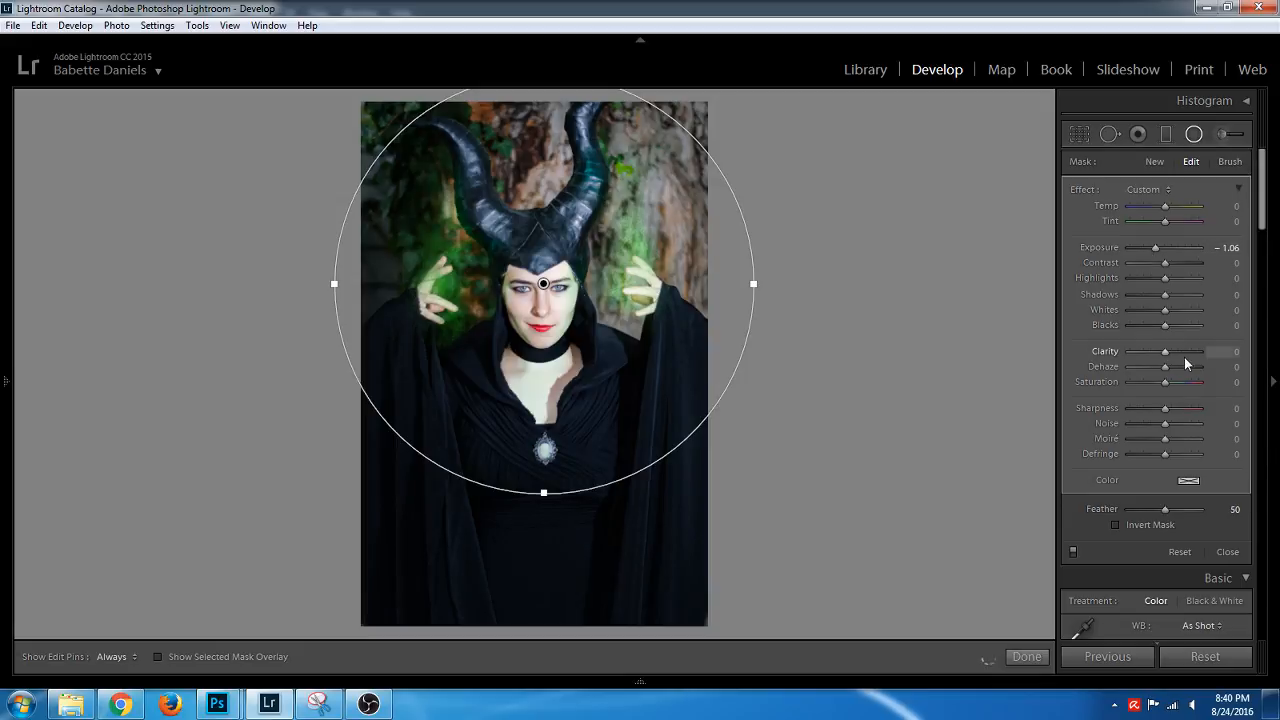
pyautogui.moveTo(1165, 353); pyautogui.dragTo(1192, 353)
pyautogui.moveTo(1192, 354); pyautogui.dragTo(1224, 351)
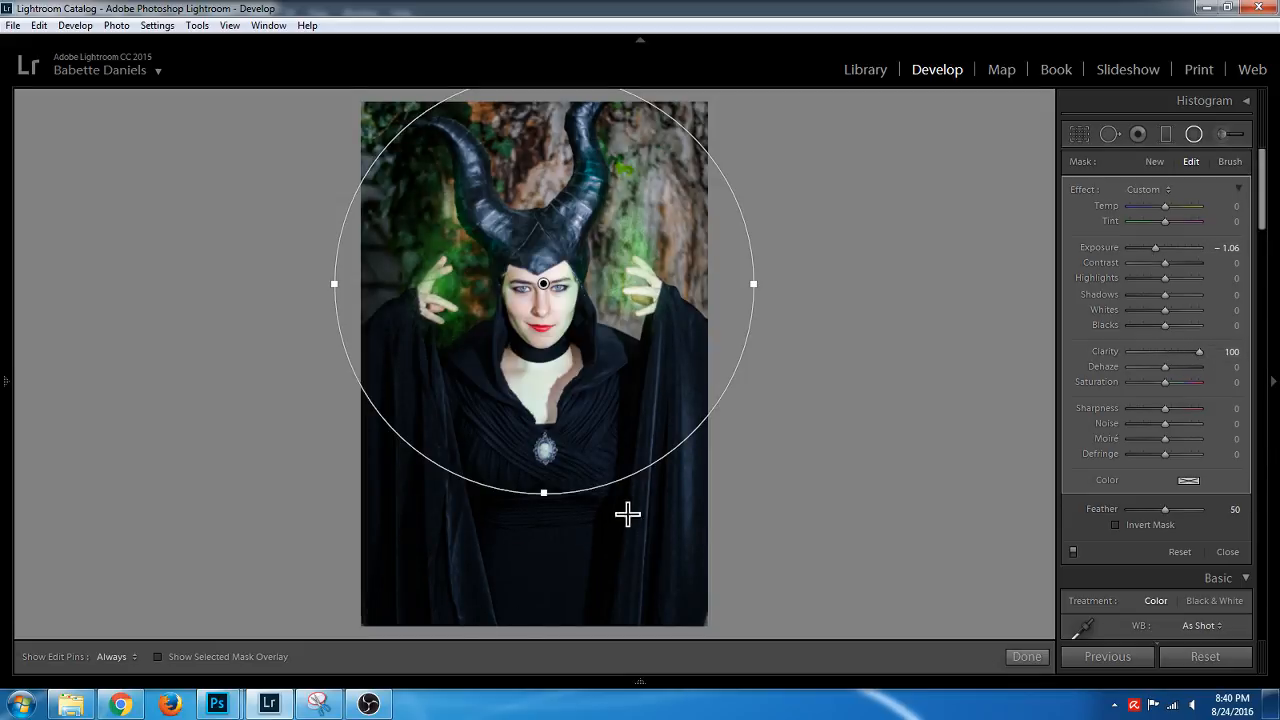
# Nudge the radial filter on the face, set Noise to 89, Moiré to 93 and Defringe to 79, and close the filter
pyautogui.moveTo(545, 290); pyautogui.dragTo(541, 289)
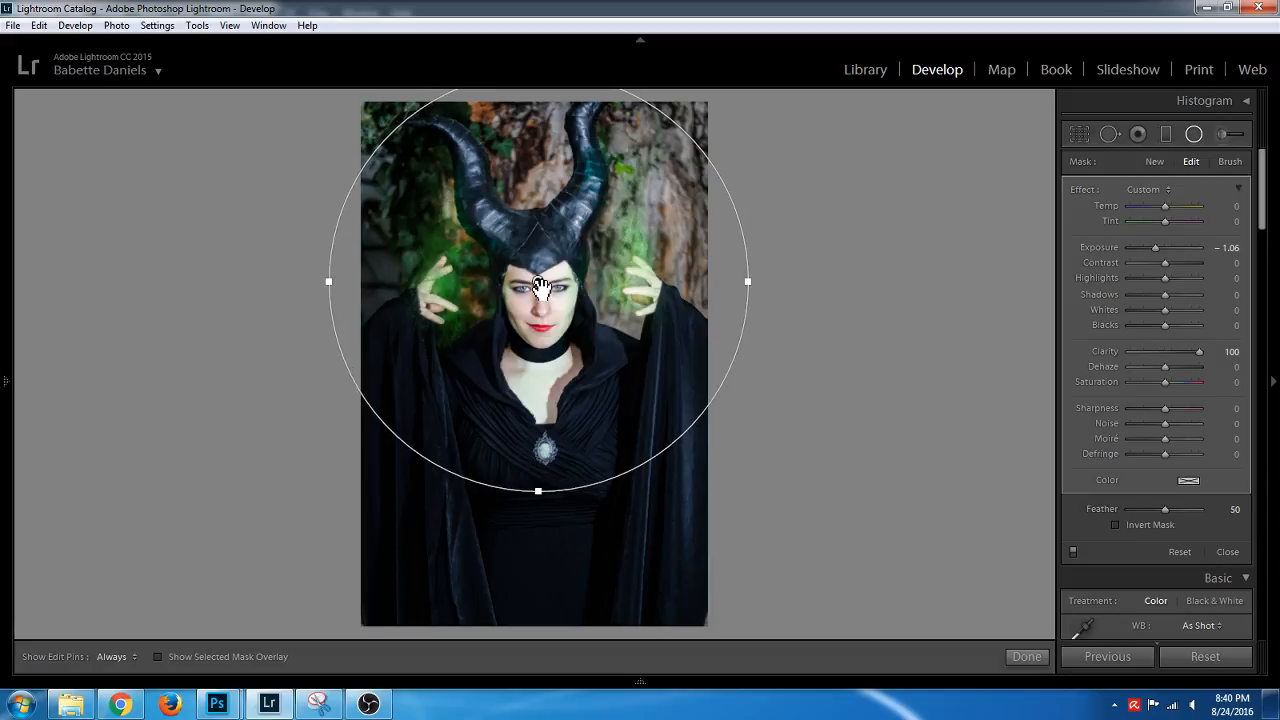
pyautogui.moveTo(541, 289)
pyautogui.click(1196, 424)
pyautogui.click(1197, 439)
pyautogui.click(1193, 455)
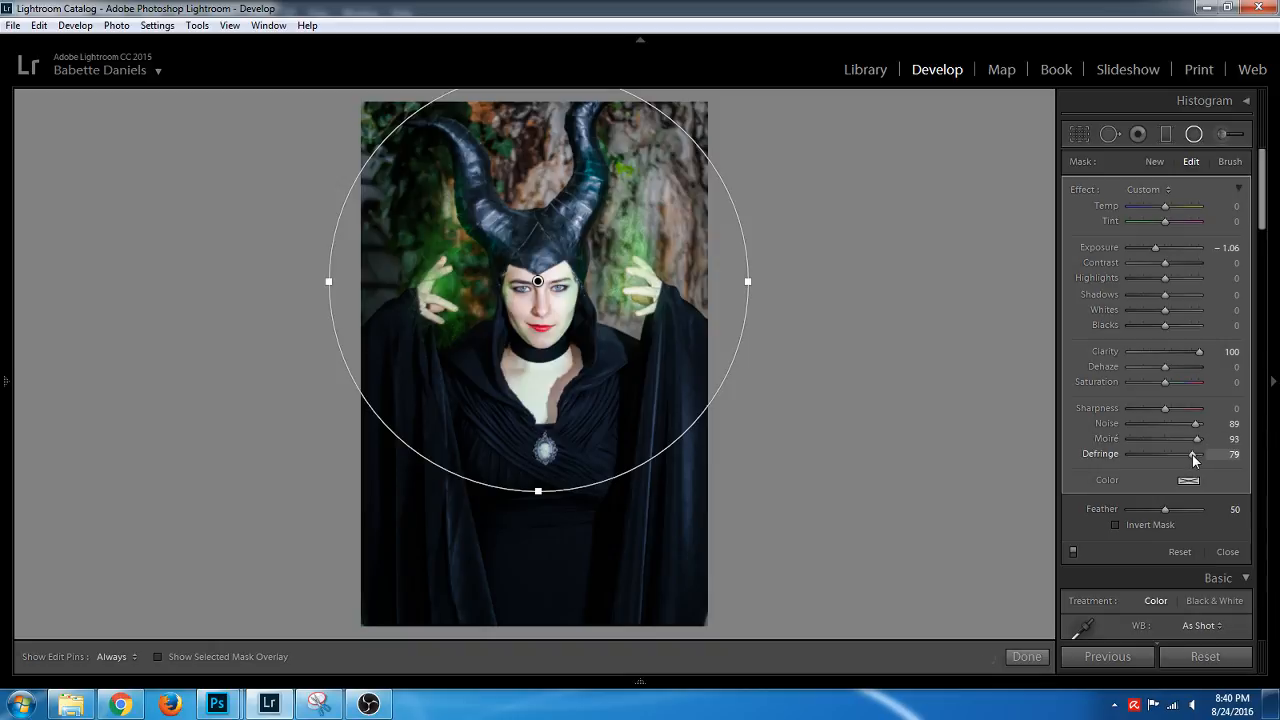
pyautogui.click(1193, 134)
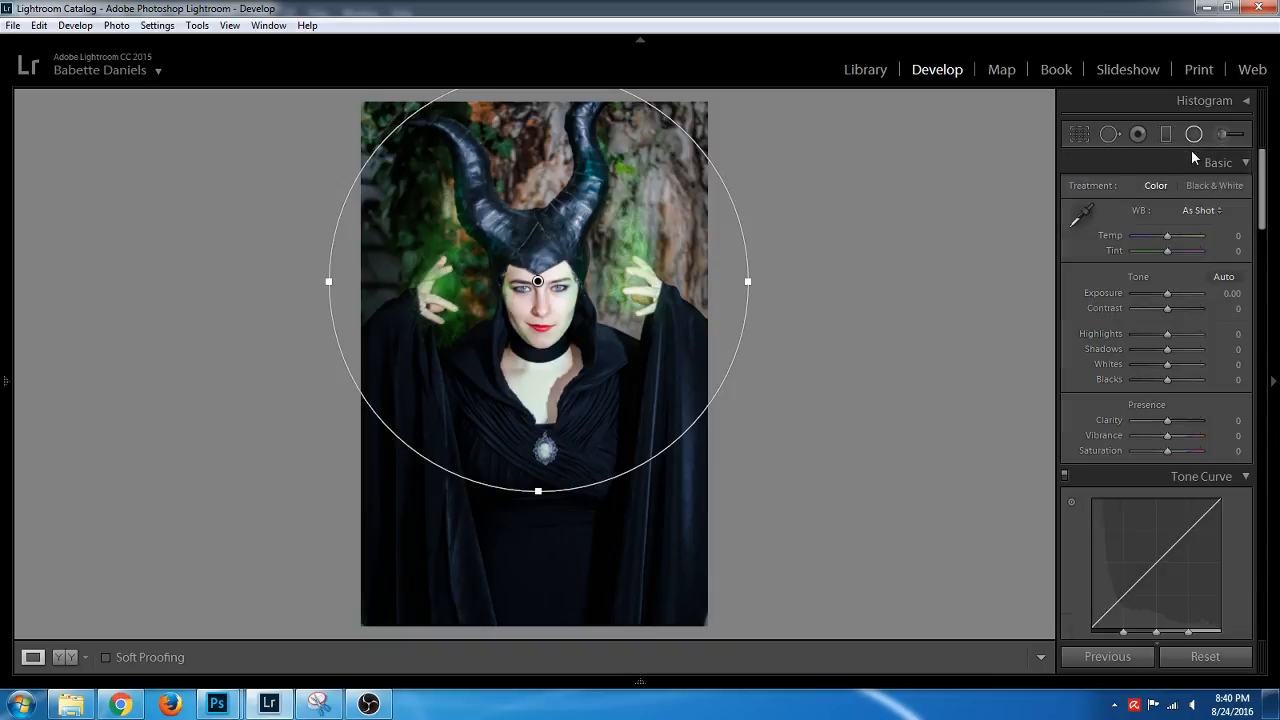
# Compare the before and after versions side by side and select the green cast mask beside the eye with the Adjustment Brush active
pyautogui.press('y')
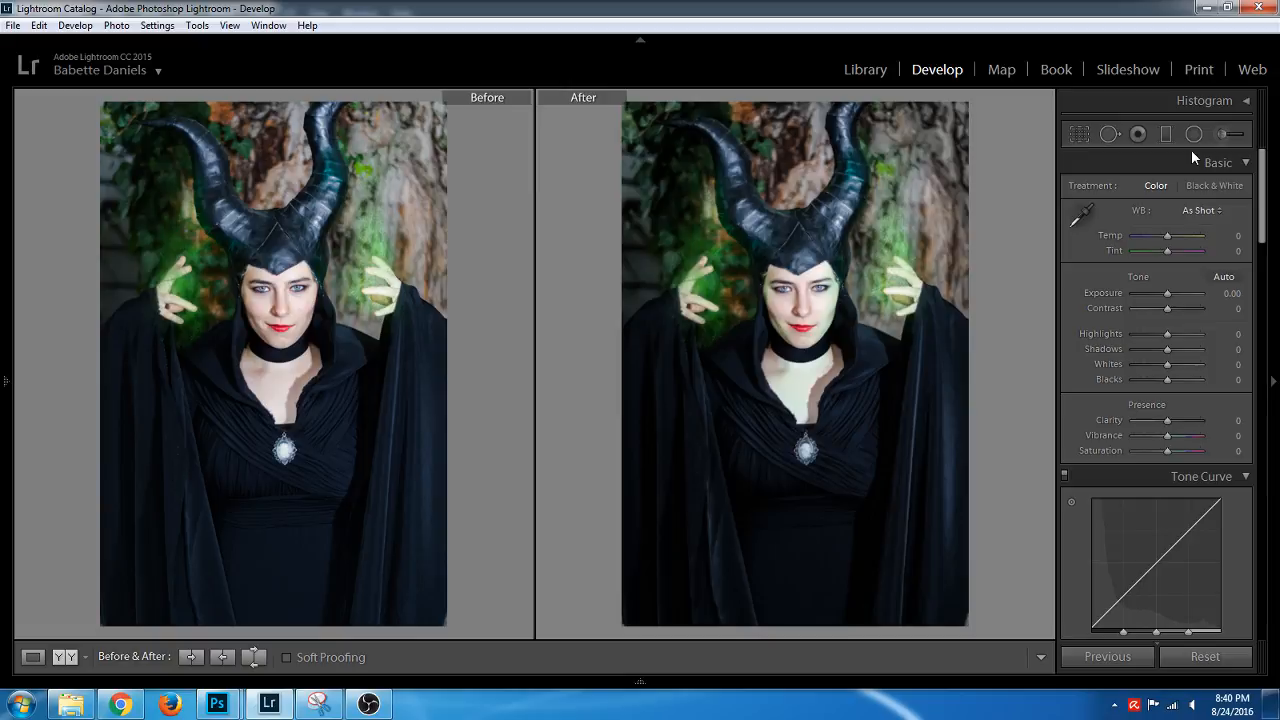
pyautogui.press('t')
pyautogui.click(1238, 145)
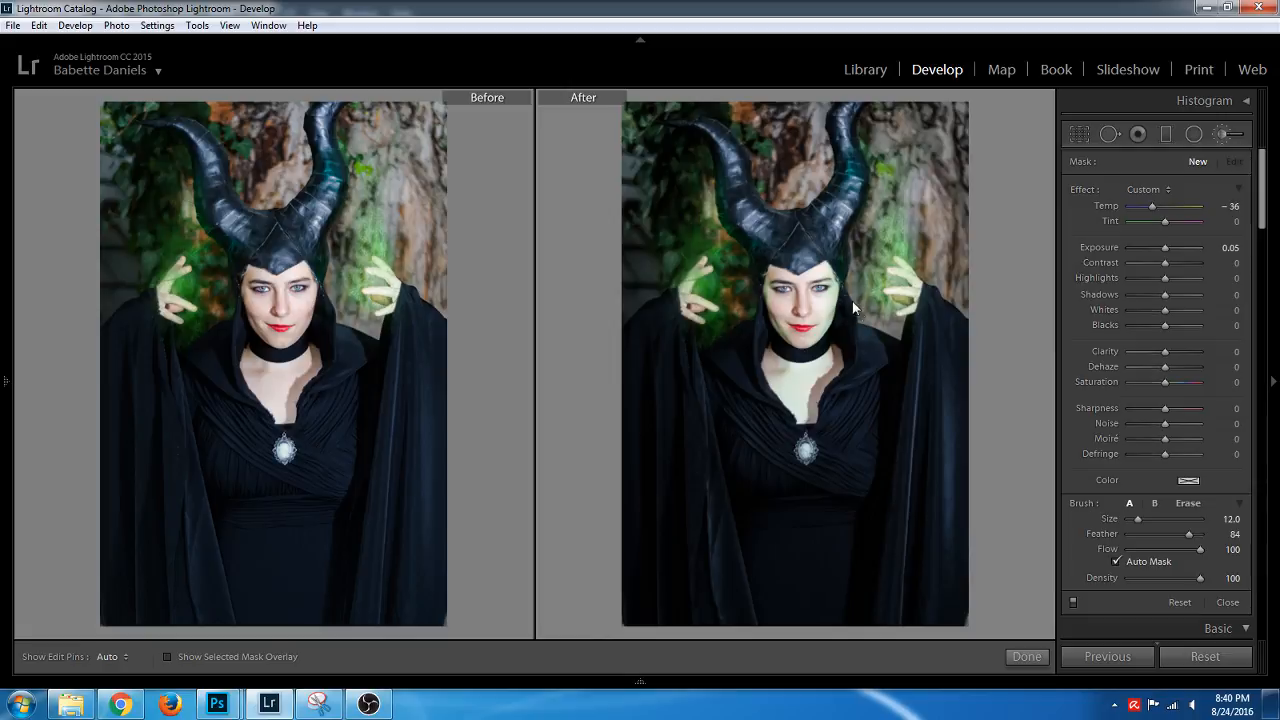
pyautogui.click(1218, 134)
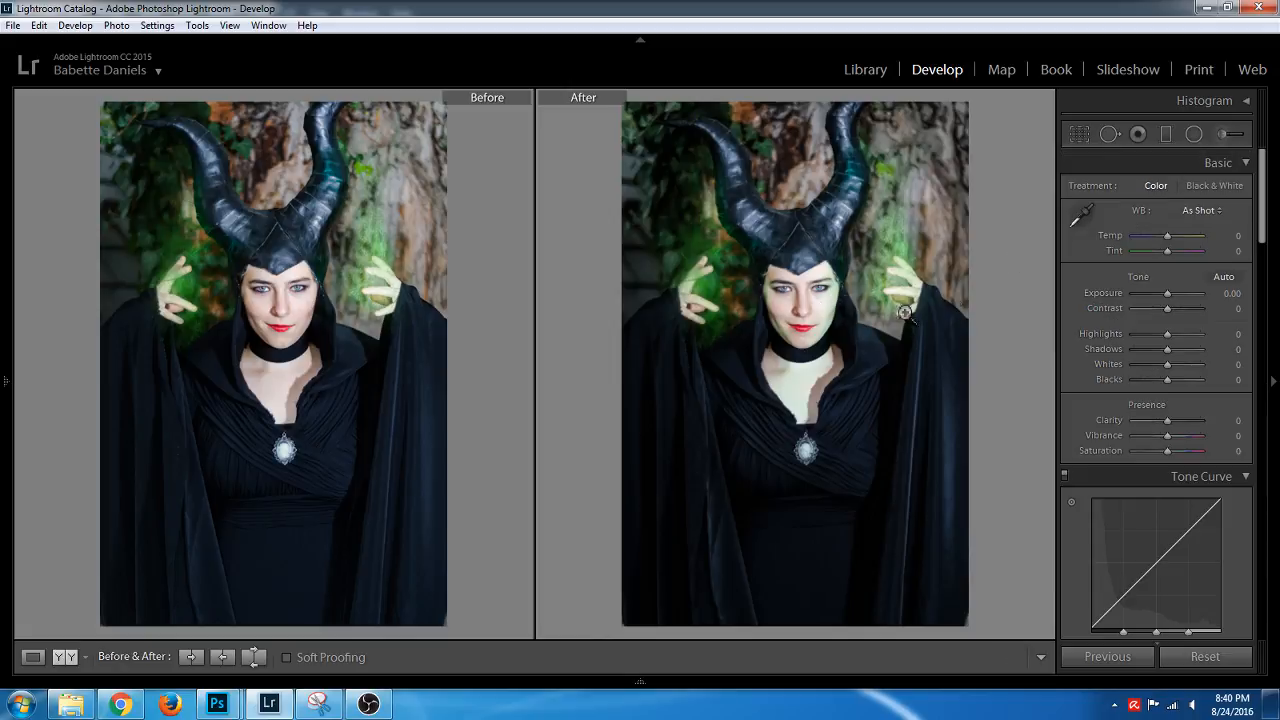
pyautogui.click(1215, 136)
pyautogui.click(837, 284)
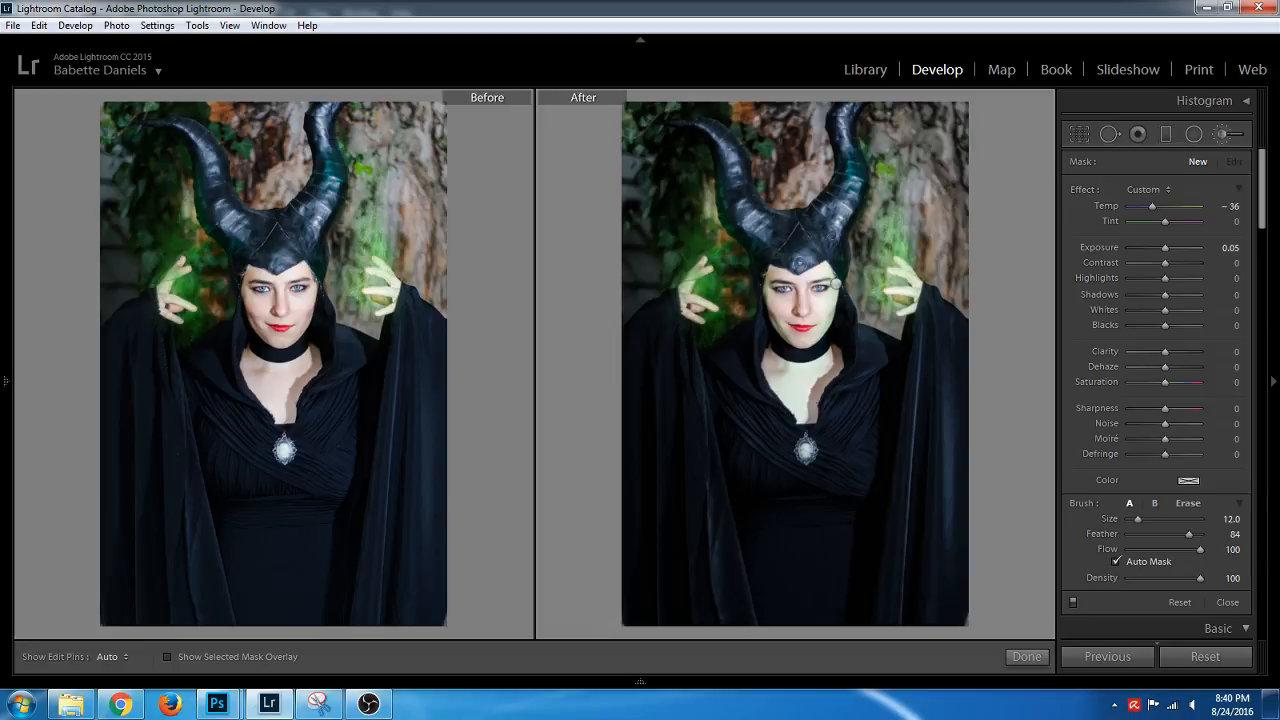
pyautogui.click(838, 287)
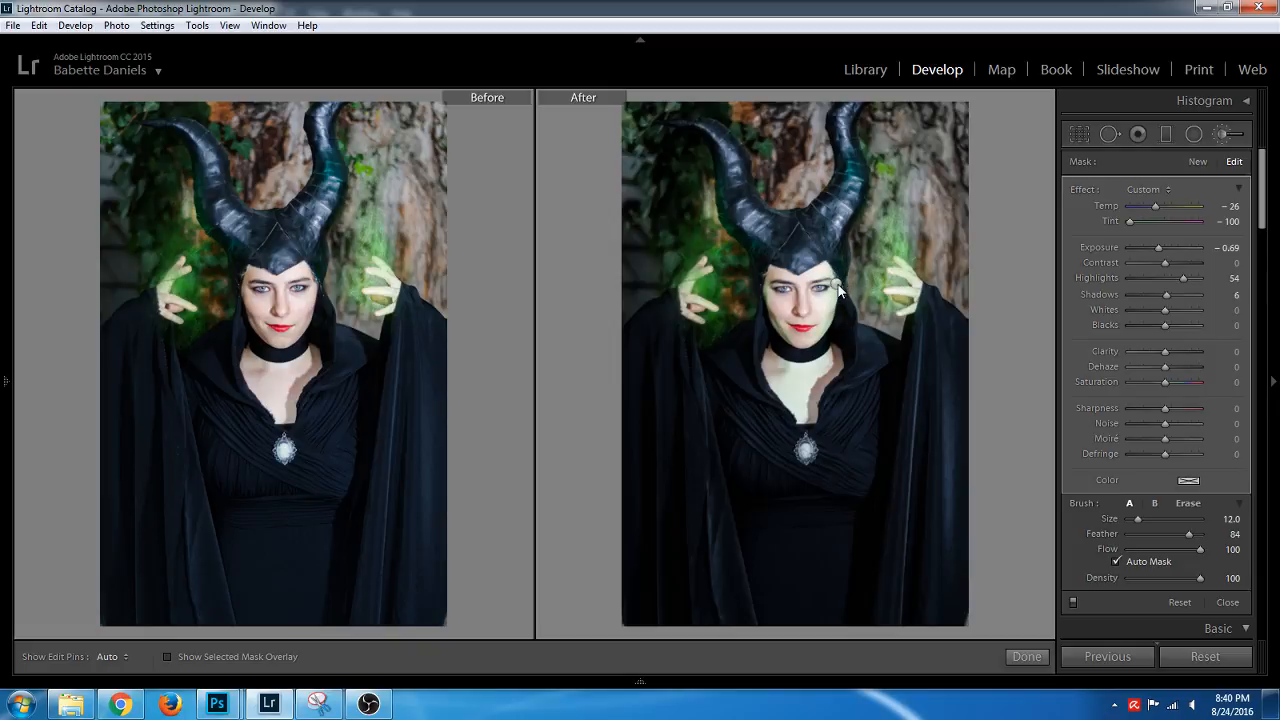
pyautogui.click(838, 290)
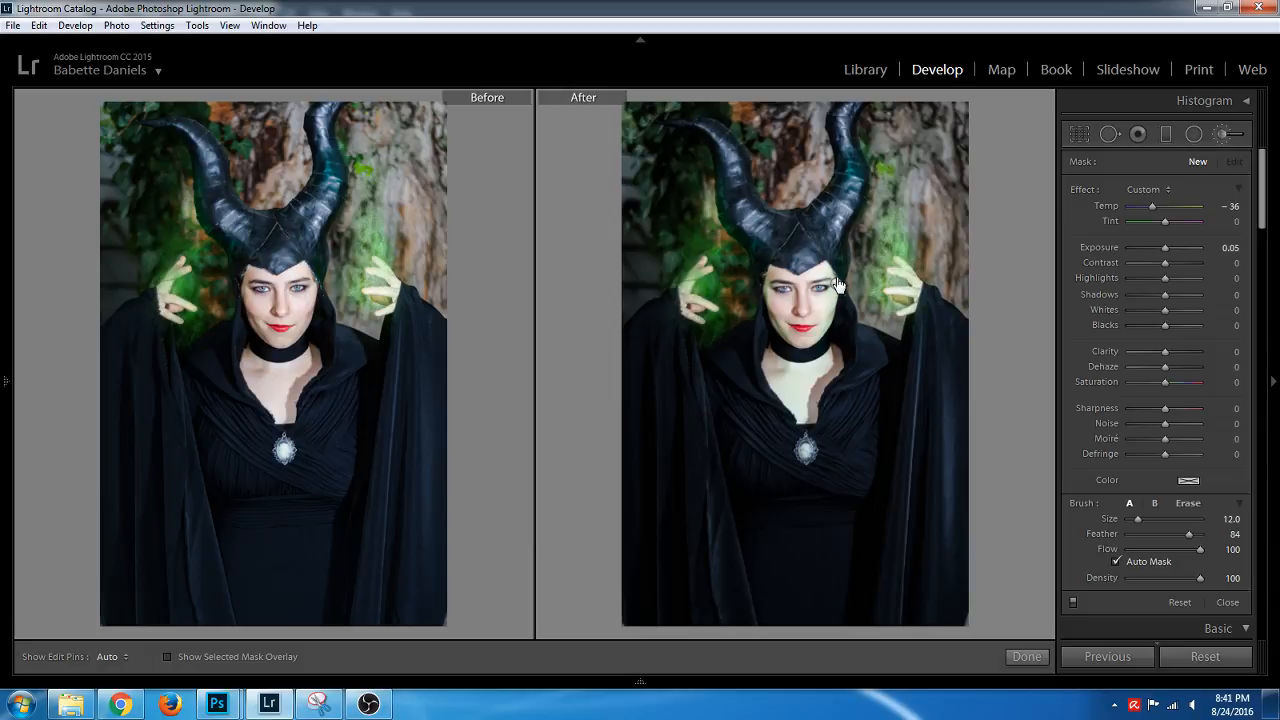
pyautogui.click(837, 286)
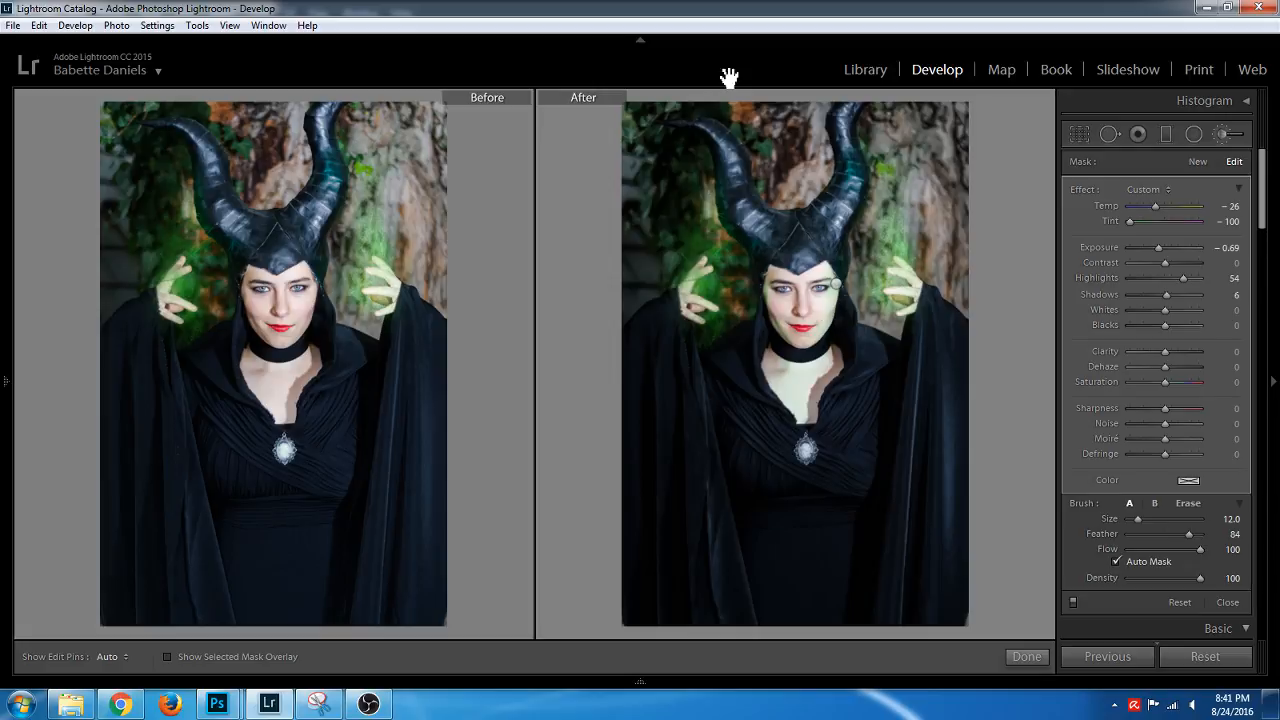
# Check the edited photo alone and beside its original, opening and closing the Radial Filter
pyautogui.press('y')
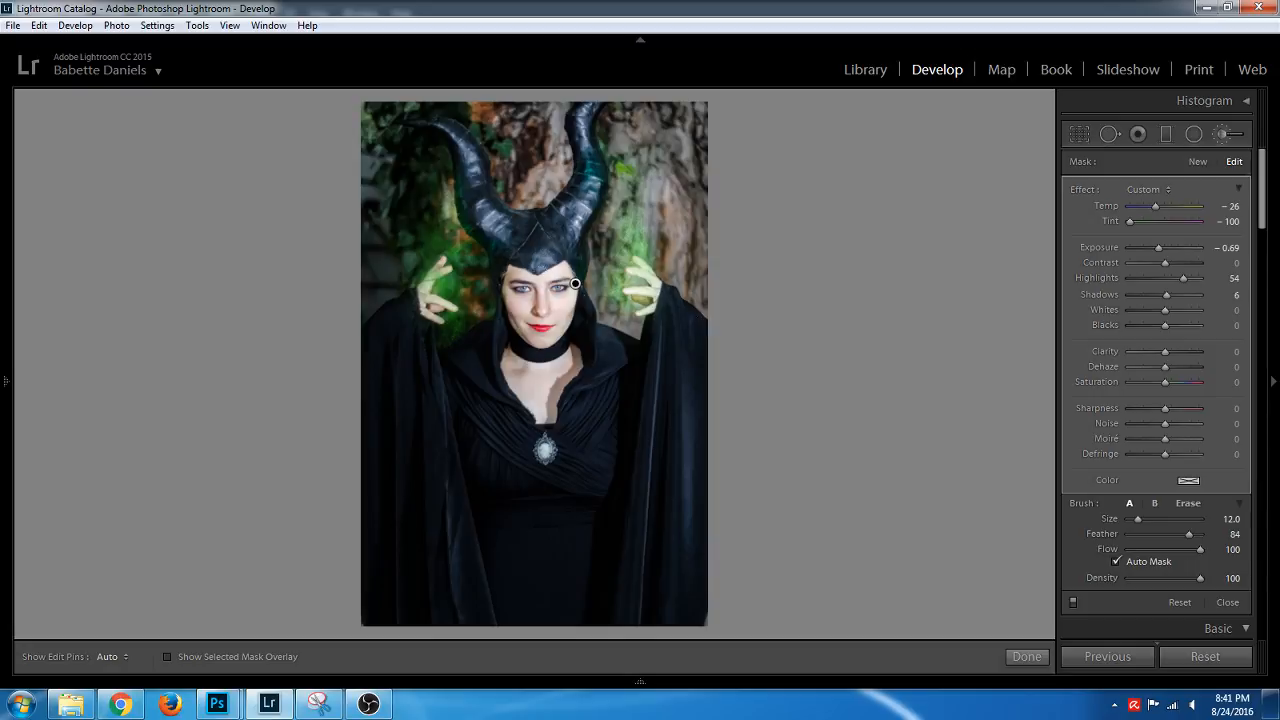
pyautogui.press('y')
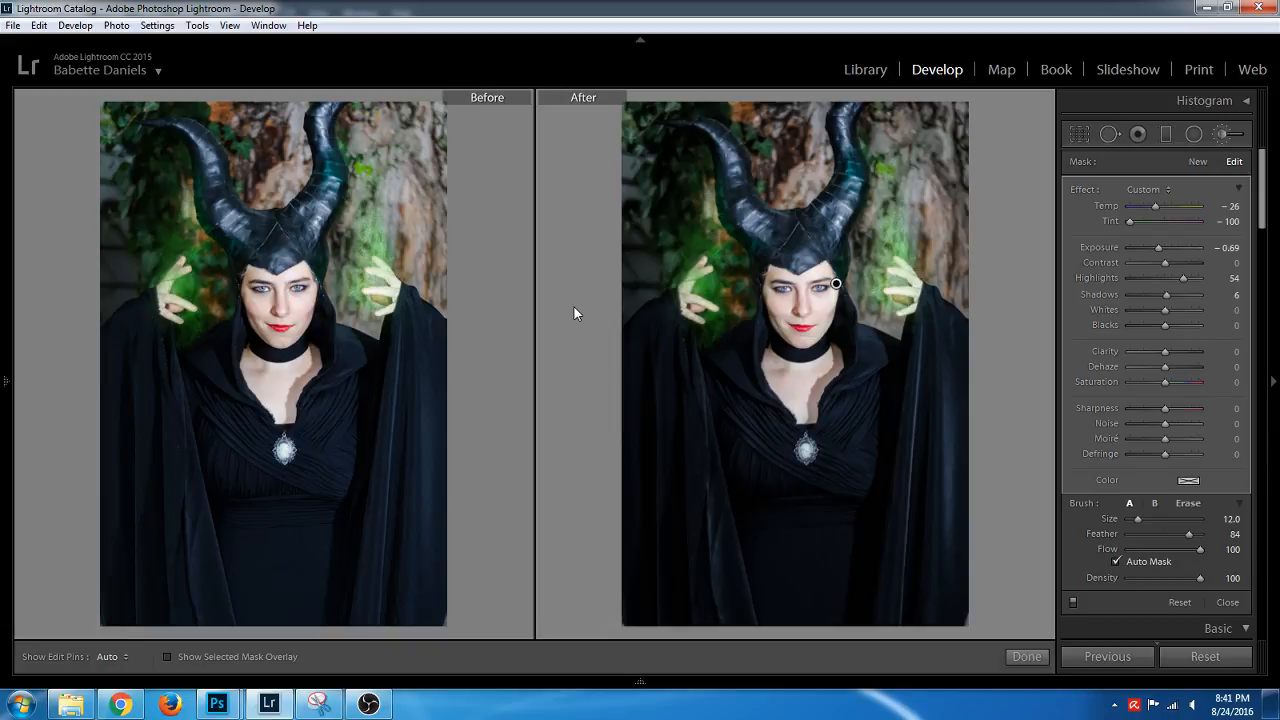
pyautogui.click(1195, 137)
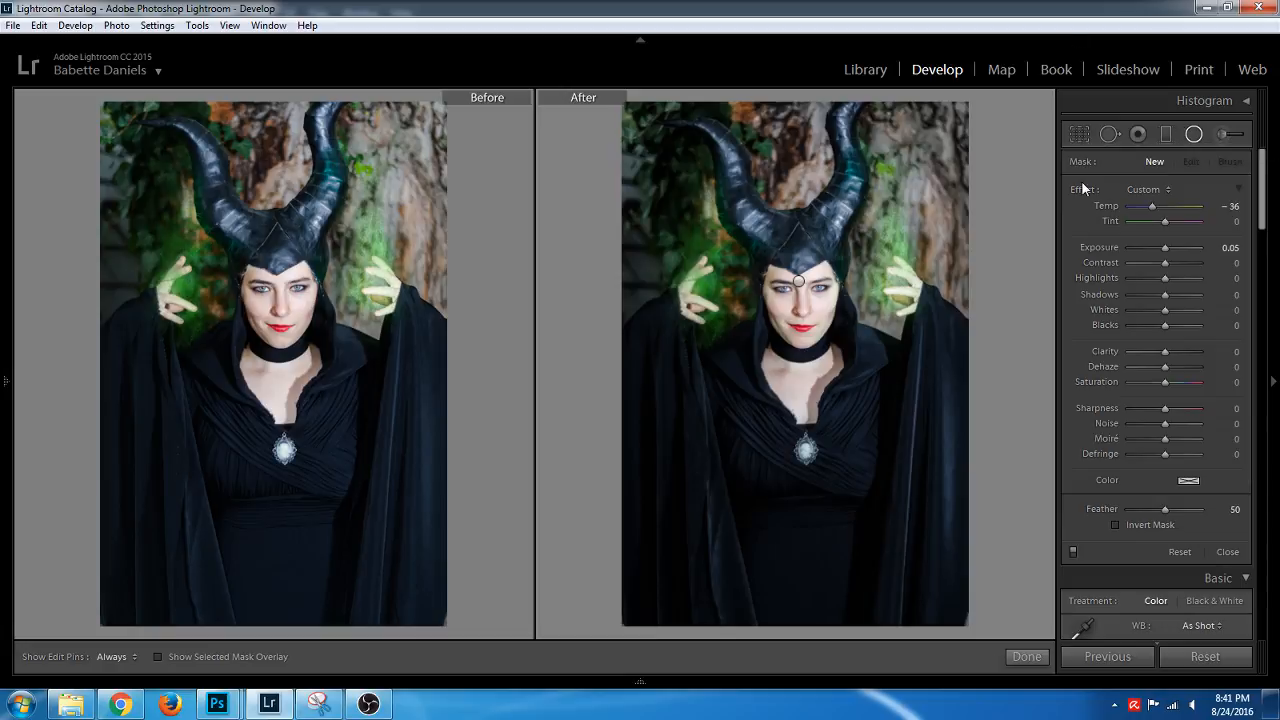
pyautogui.click(1194, 133)
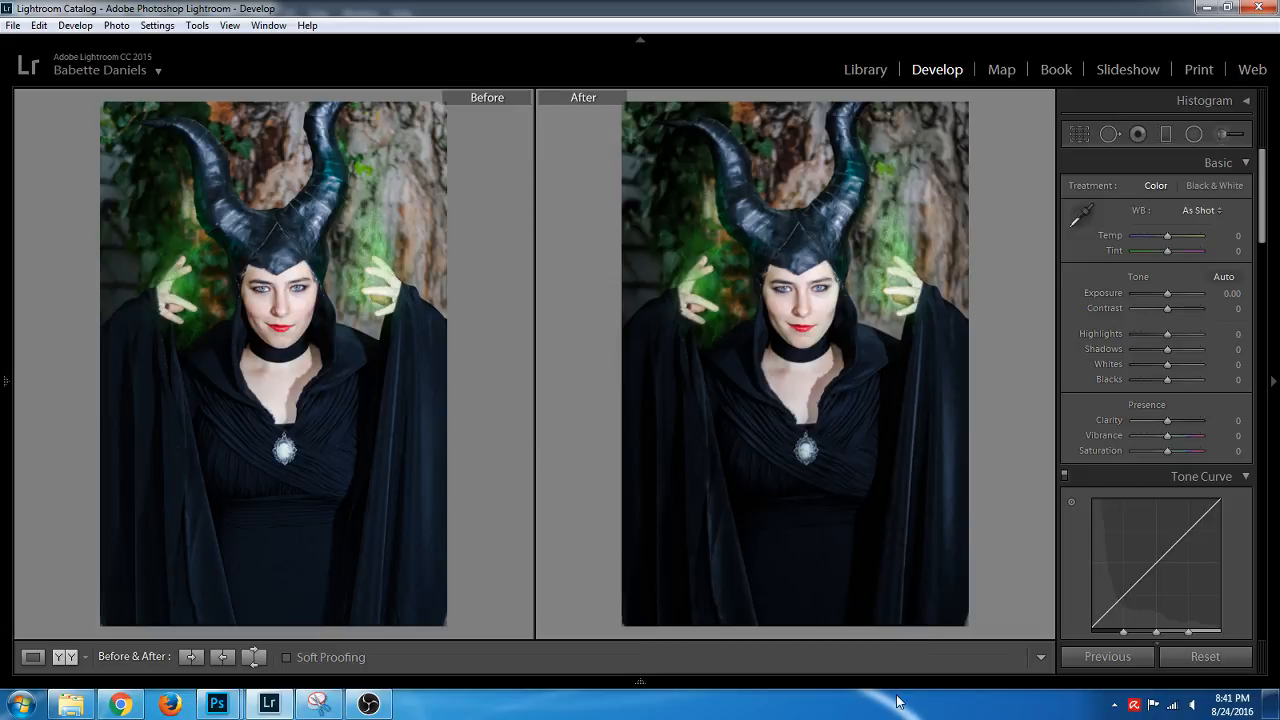
# Look through the filmstrip's chained-figure, aviator and staff costume photos in single-image view
pyautogui.moveTo(902, 686)
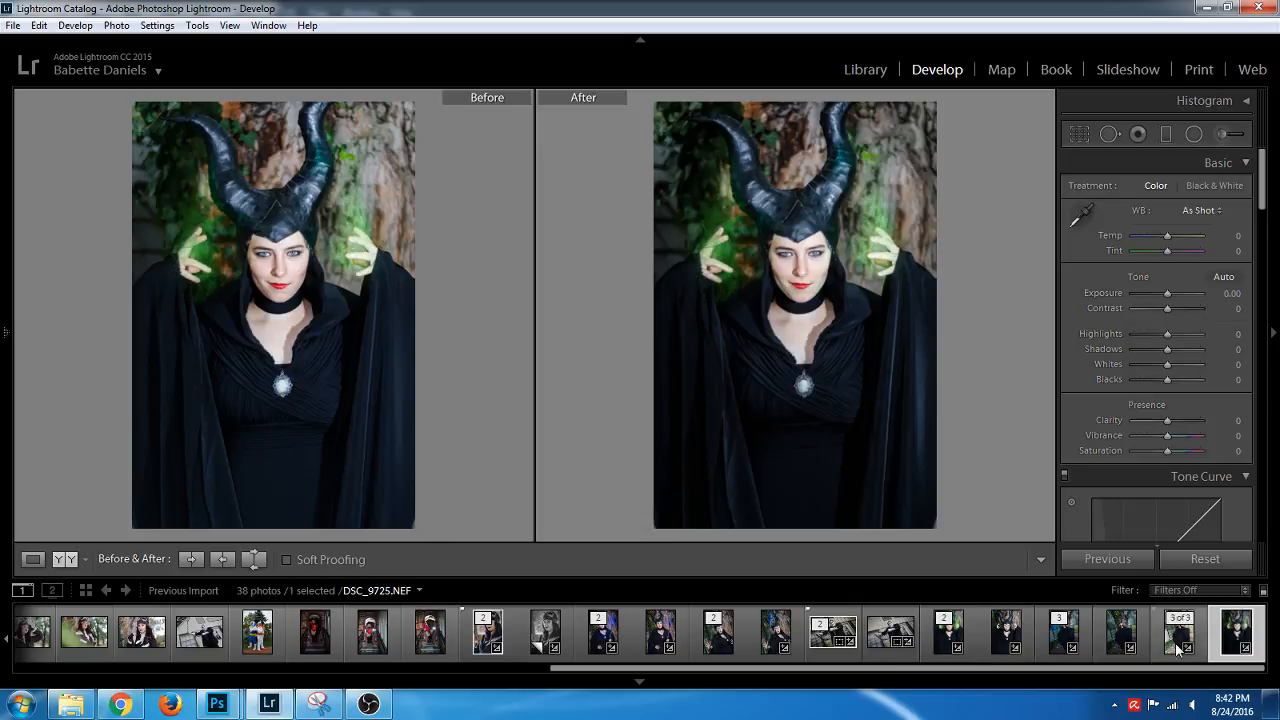
pyautogui.click(822, 650)
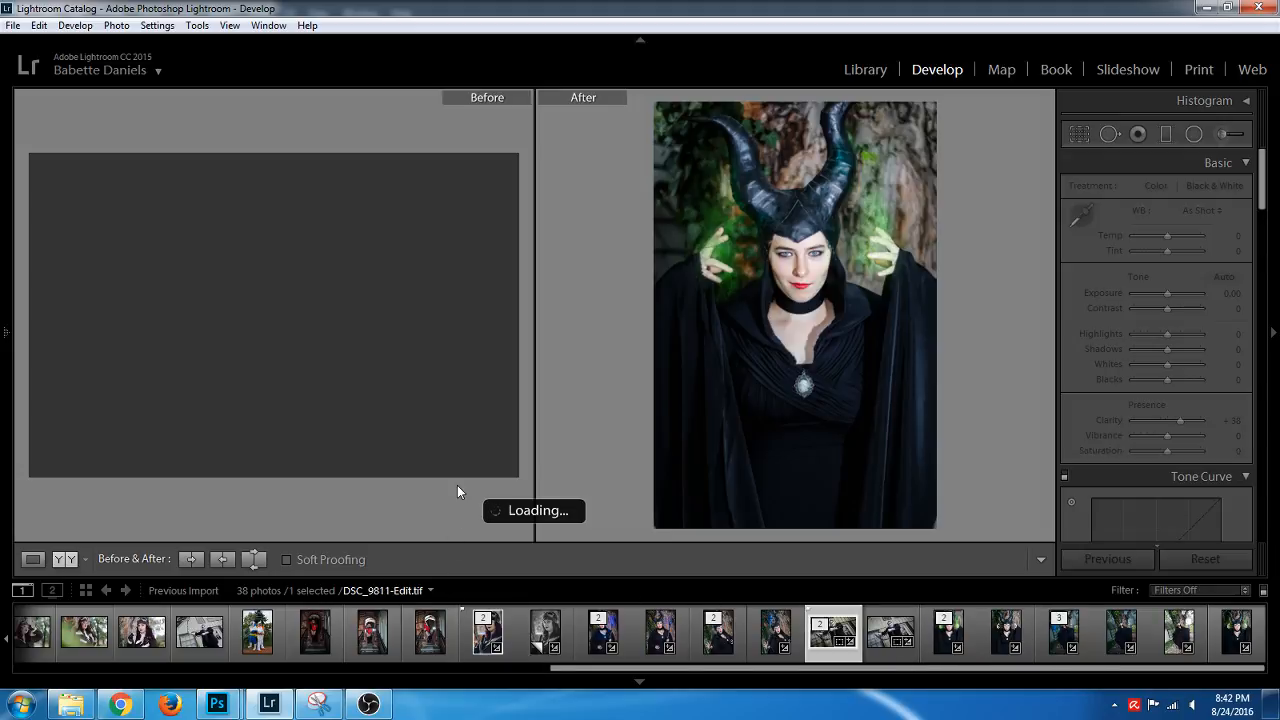
pyautogui.press('y')
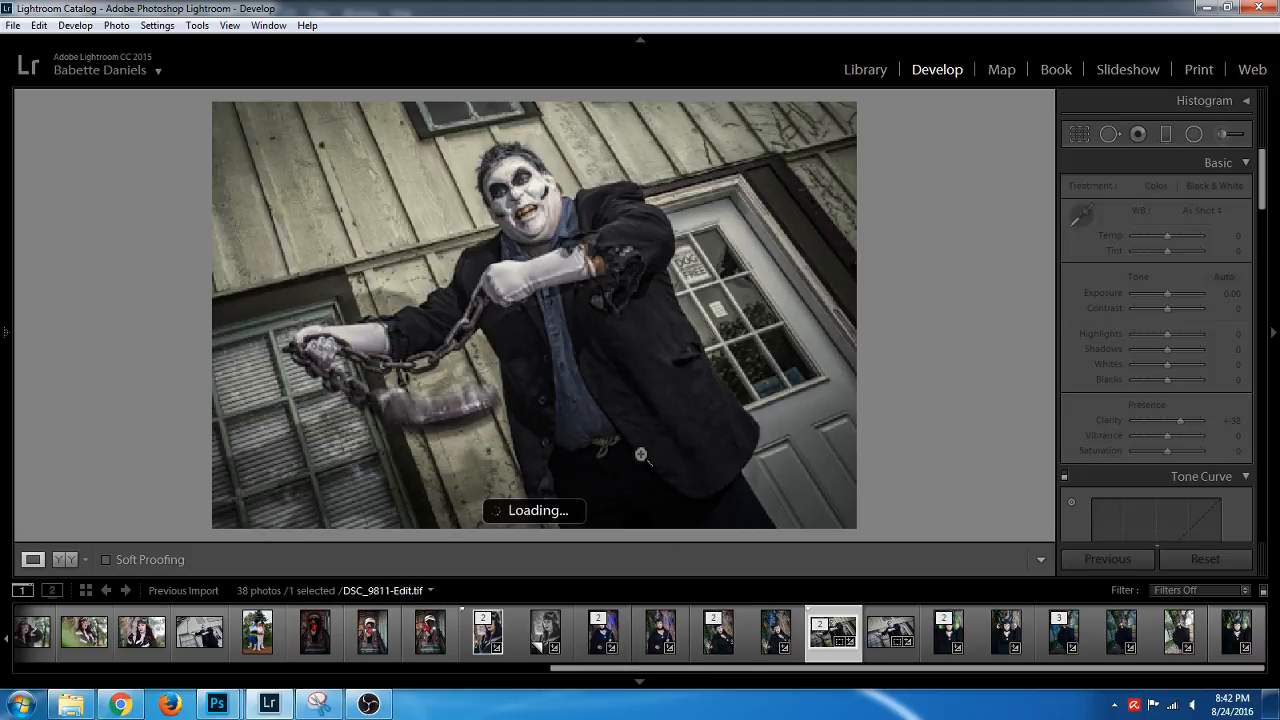
pyautogui.click(542, 645)
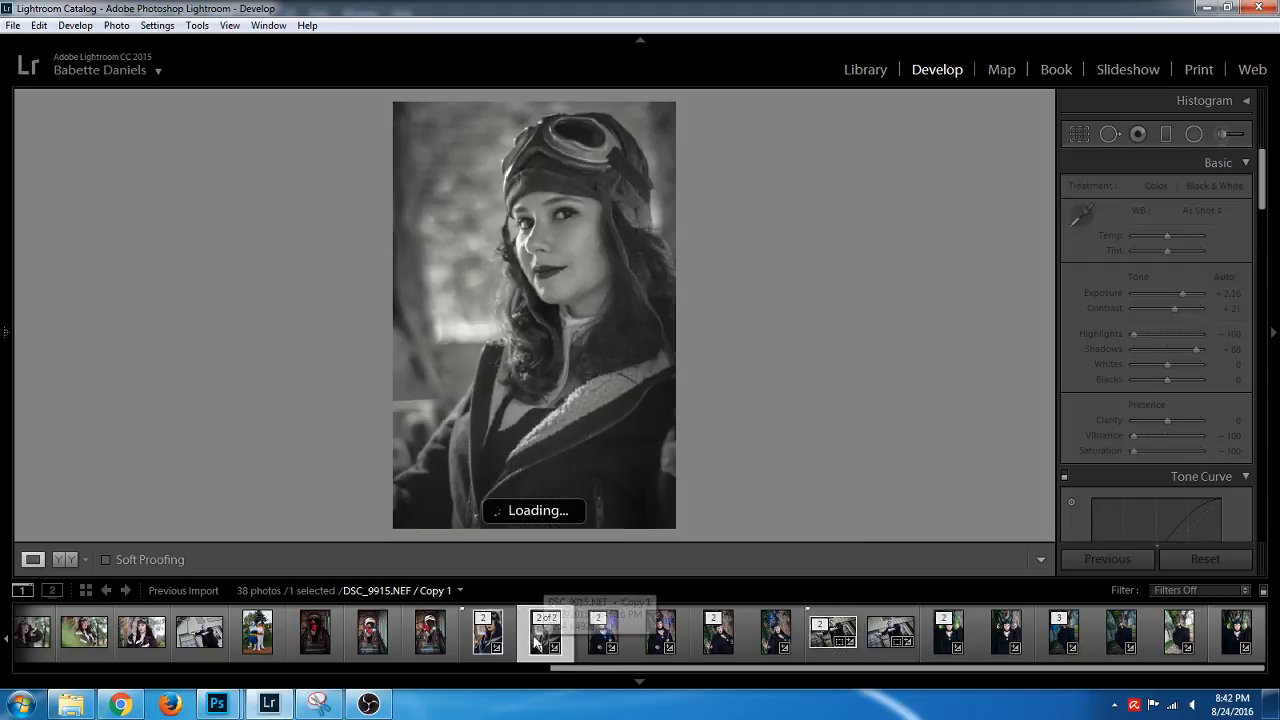
pyautogui.click(484, 643)
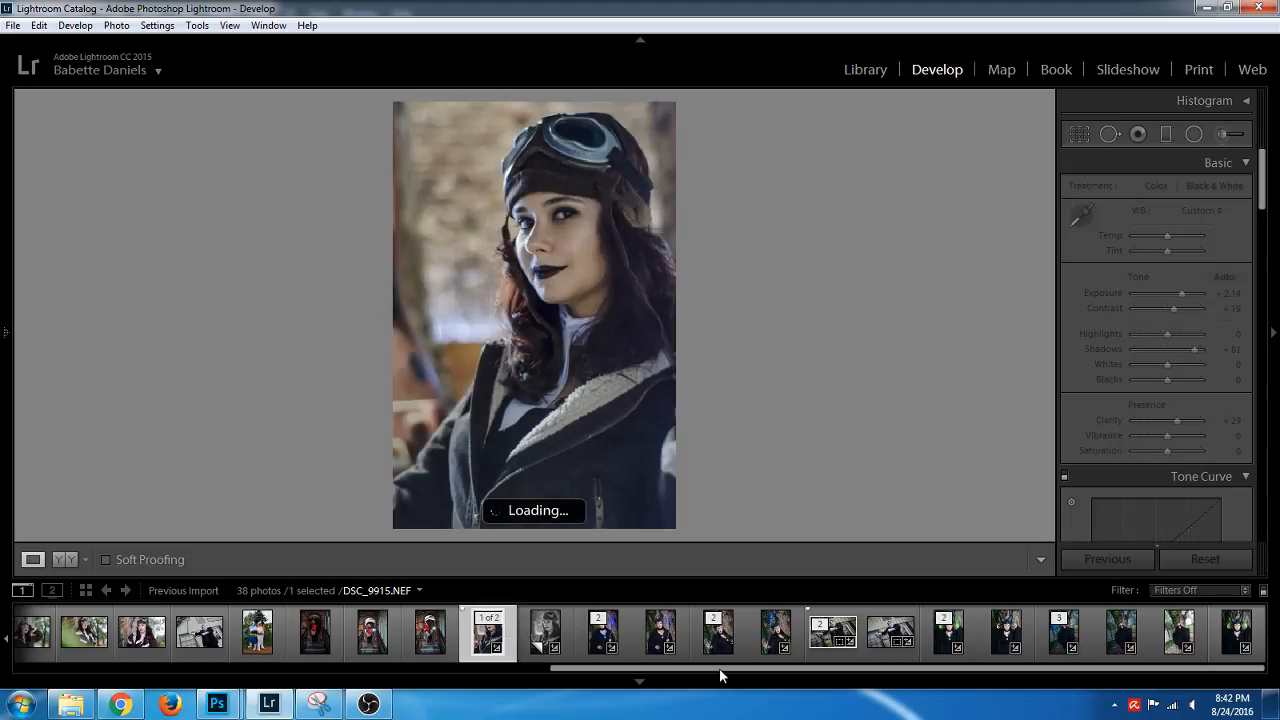
pyautogui.click(757, 637)
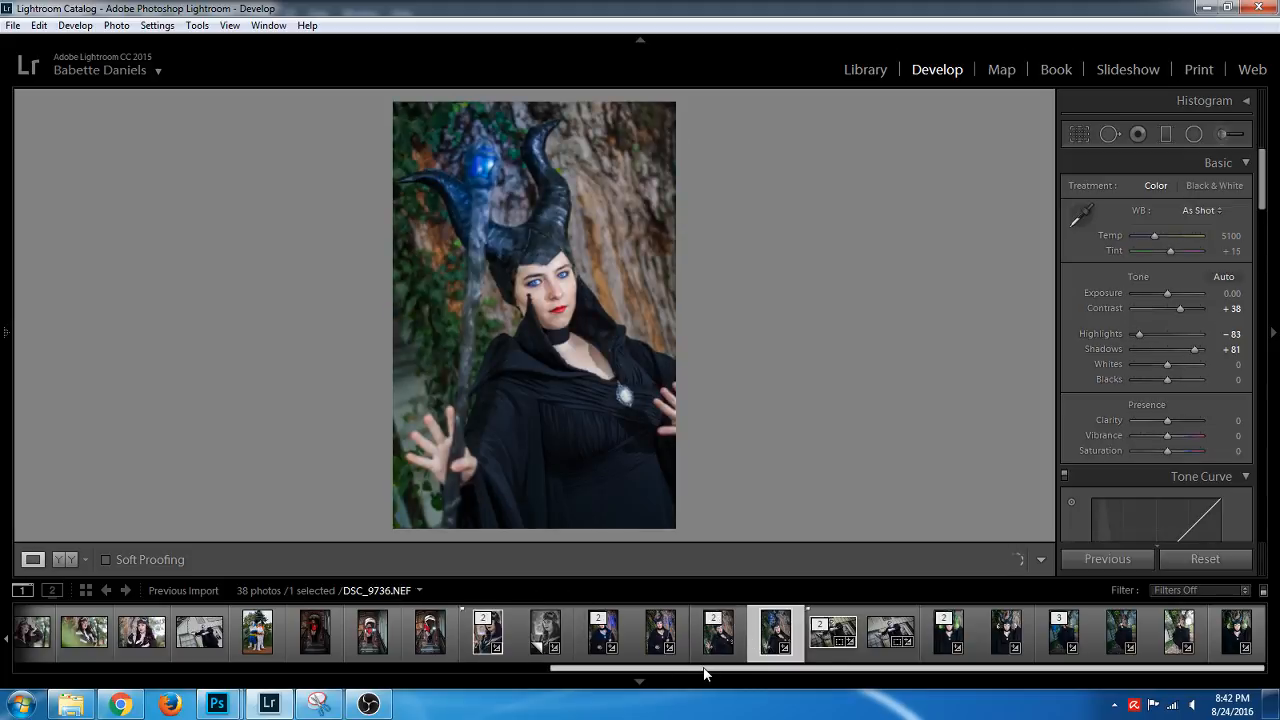
# Look through the earlier filmstrip photos, including the pinstripe suit, fire truck and comic shop portraits
pyautogui.moveTo(712, 668); pyautogui.dragTo(436, 674)
pyautogui.click(455, 626)
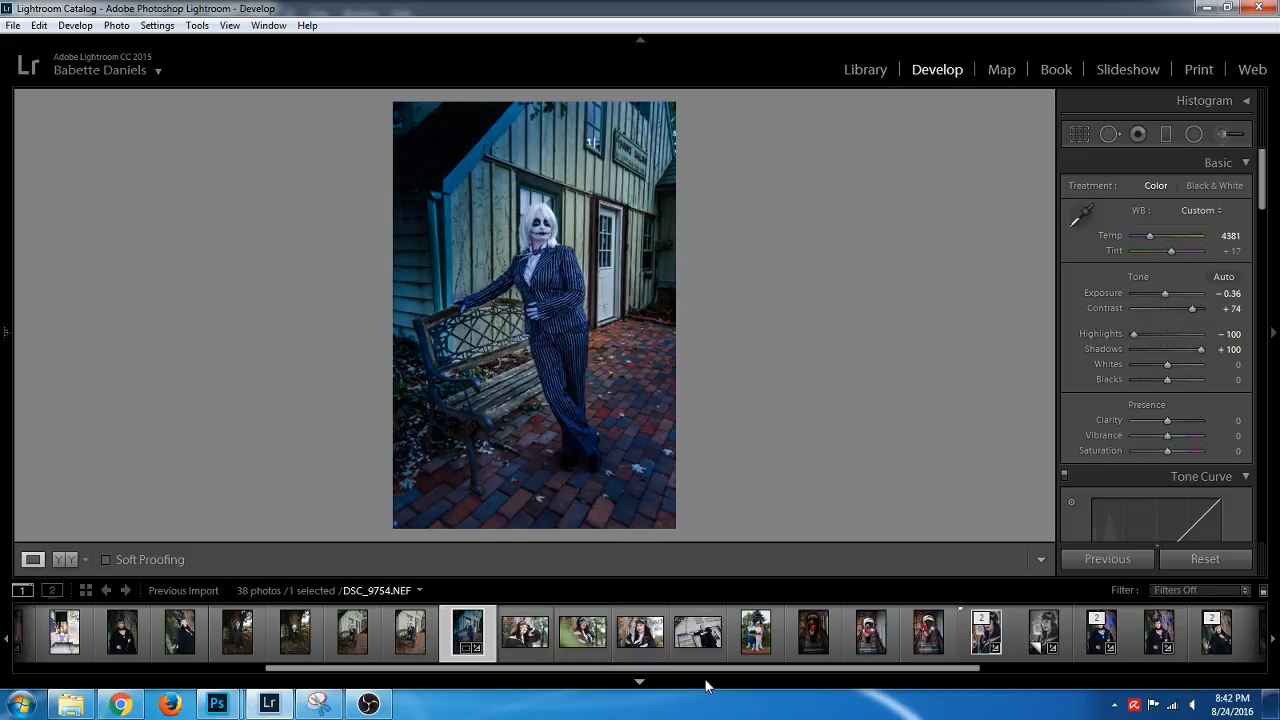
pyautogui.moveTo(709, 669); pyautogui.dragTo(451, 674)
pyautogui.click(446, 628)
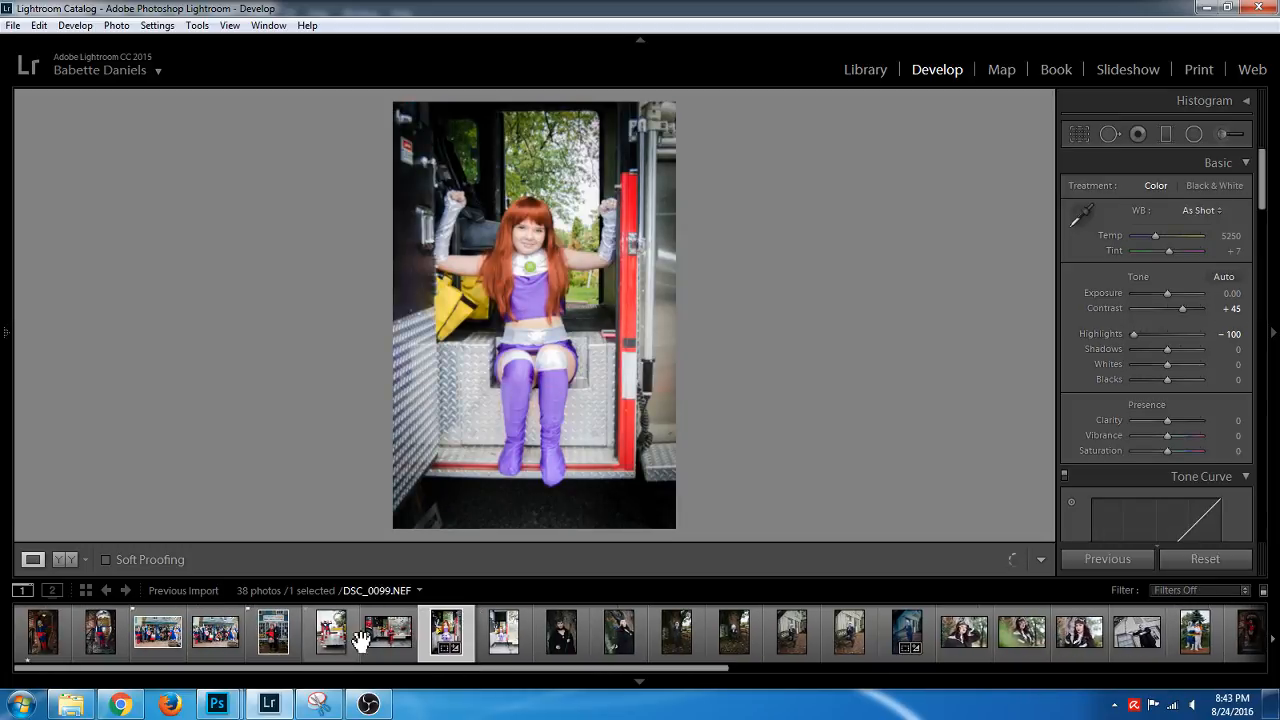
pyautogui.click(267, 648)
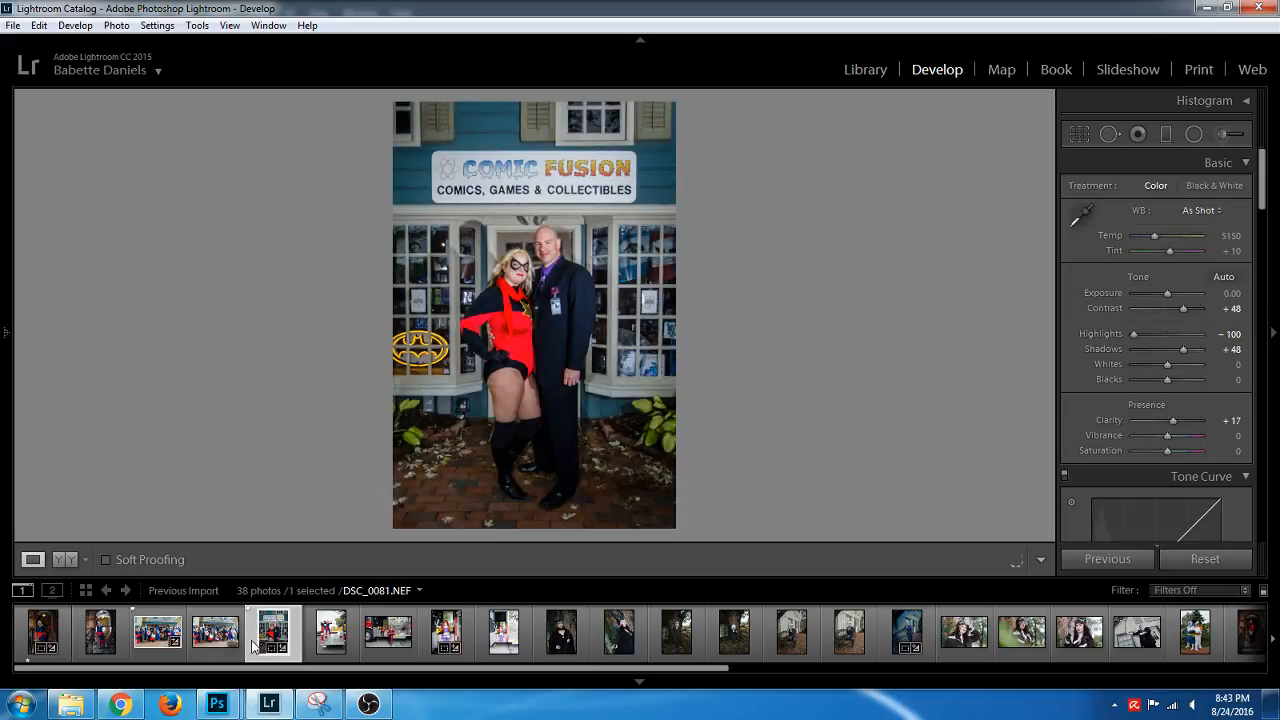
# Open the costumed group photo DSC_0068.NEF from Lightroom in Photoshop and duplicate its Background layer
pyautogui.click(157, 650)
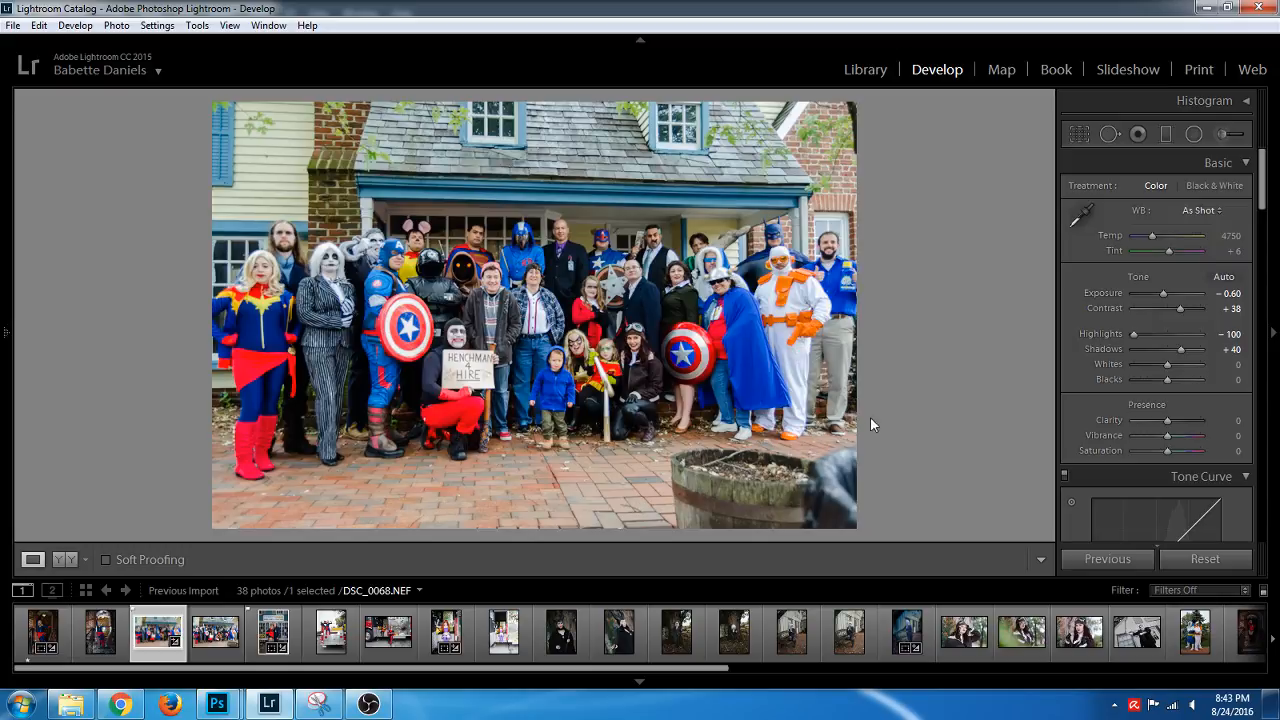
pyautogui.rightClick(158, 645)
pyautogui.moveTo(245, 272)
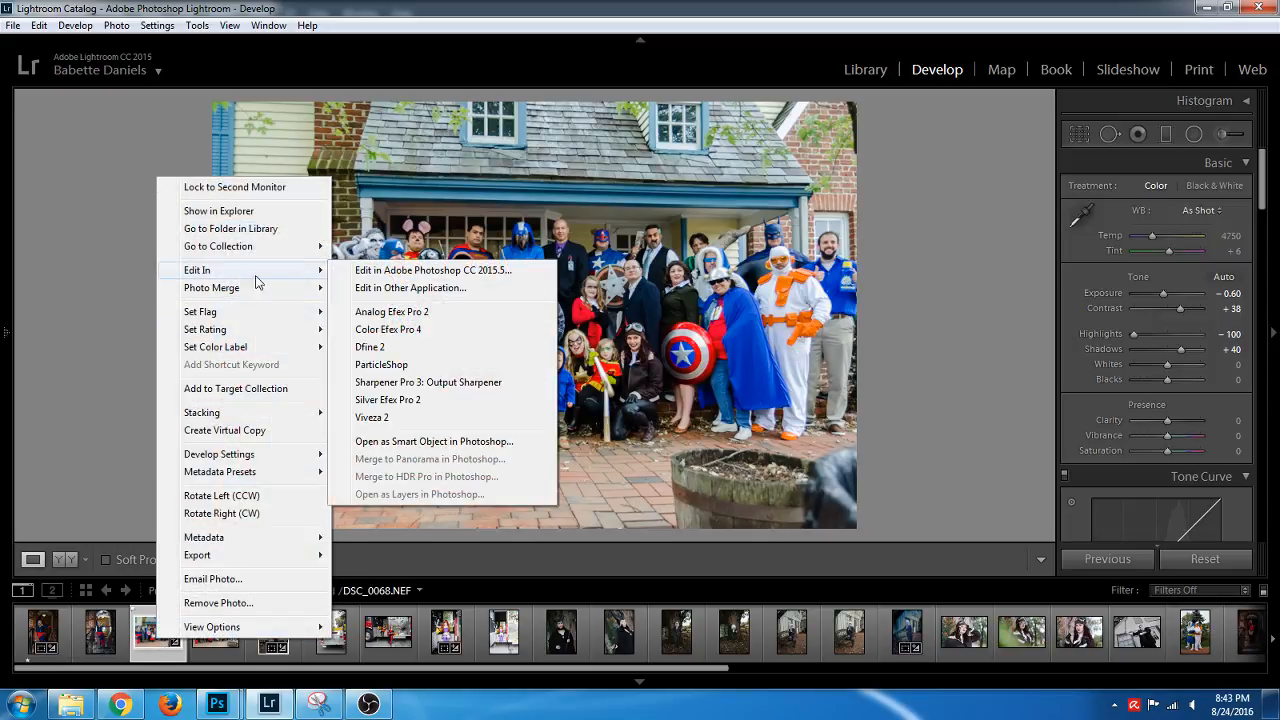
pyautogui.click(410, 287)
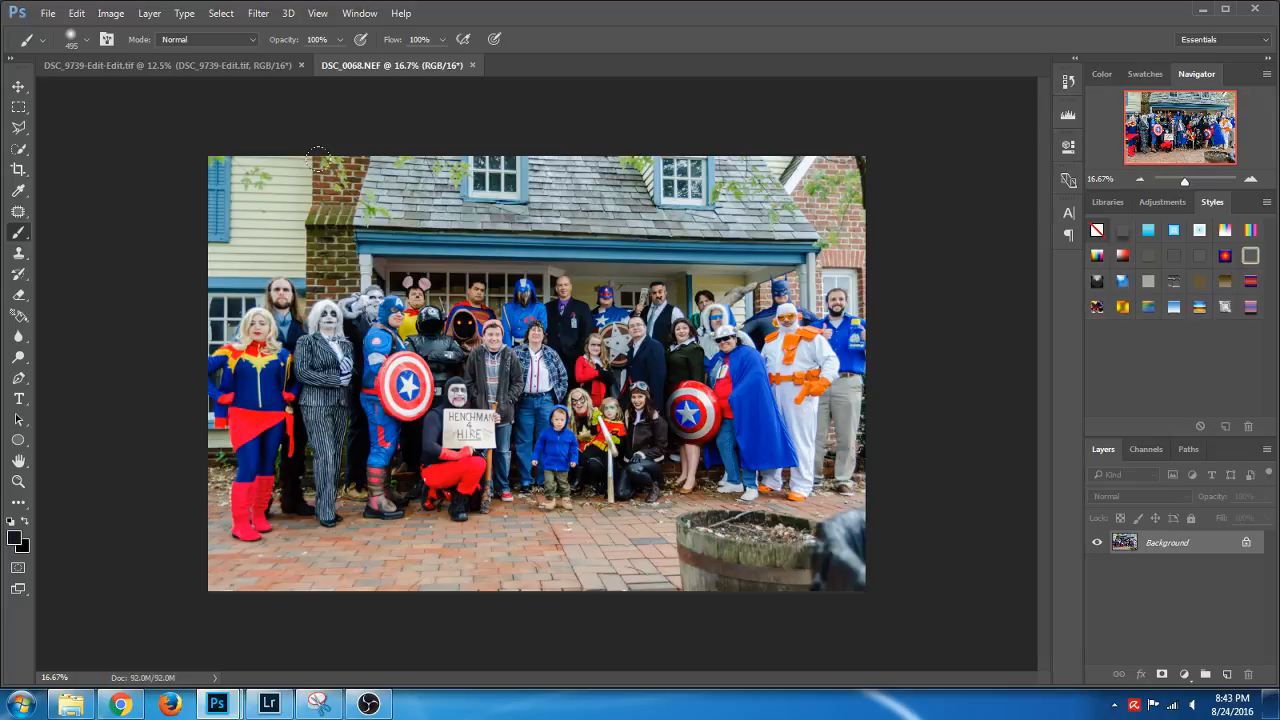
pyautogui.moveTo(1196, 560); pyautogui.dragTo(1226, 674)
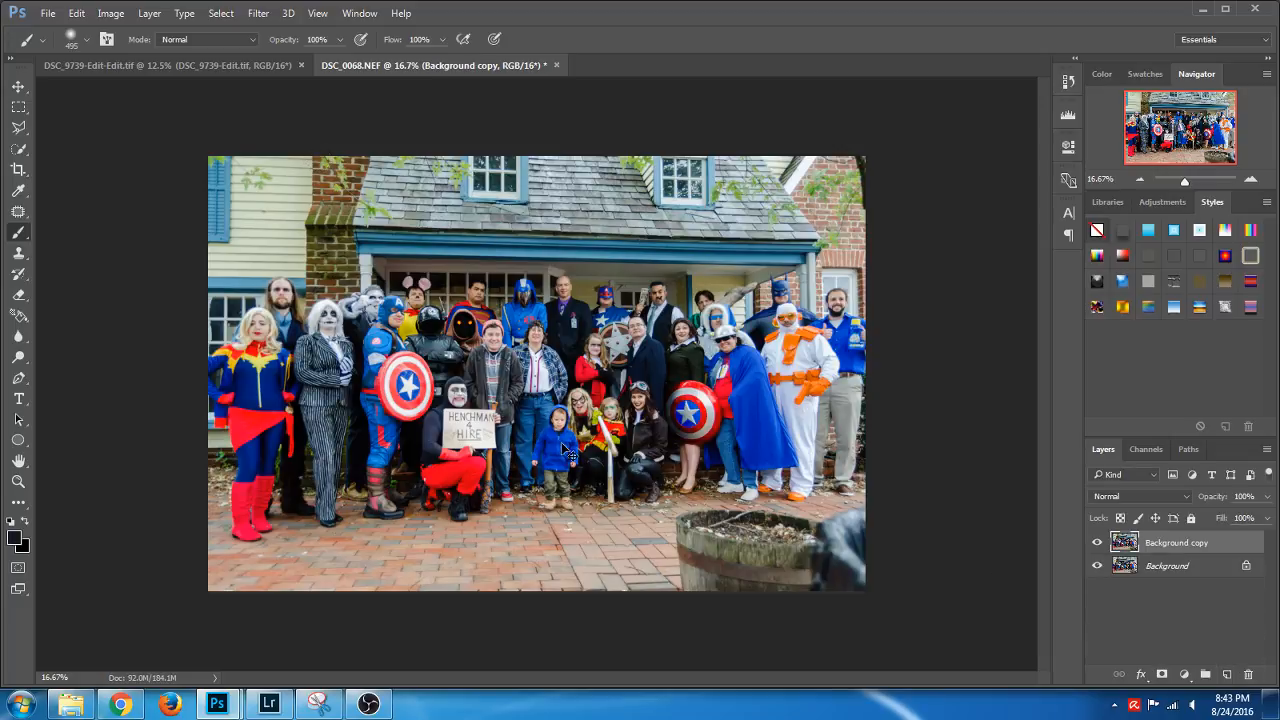
# Outline the blue shutter and nearby leaves at the photo's upper left with the Polygonal Lasso, and remove them with a content-aware fill
pyautogui.hotkey('ctrl', '+')
pyautogui.hotkey('ctrl', '+')
pyautogui.moveTo(924, 206); pyautogui.dragTo(408, 450)
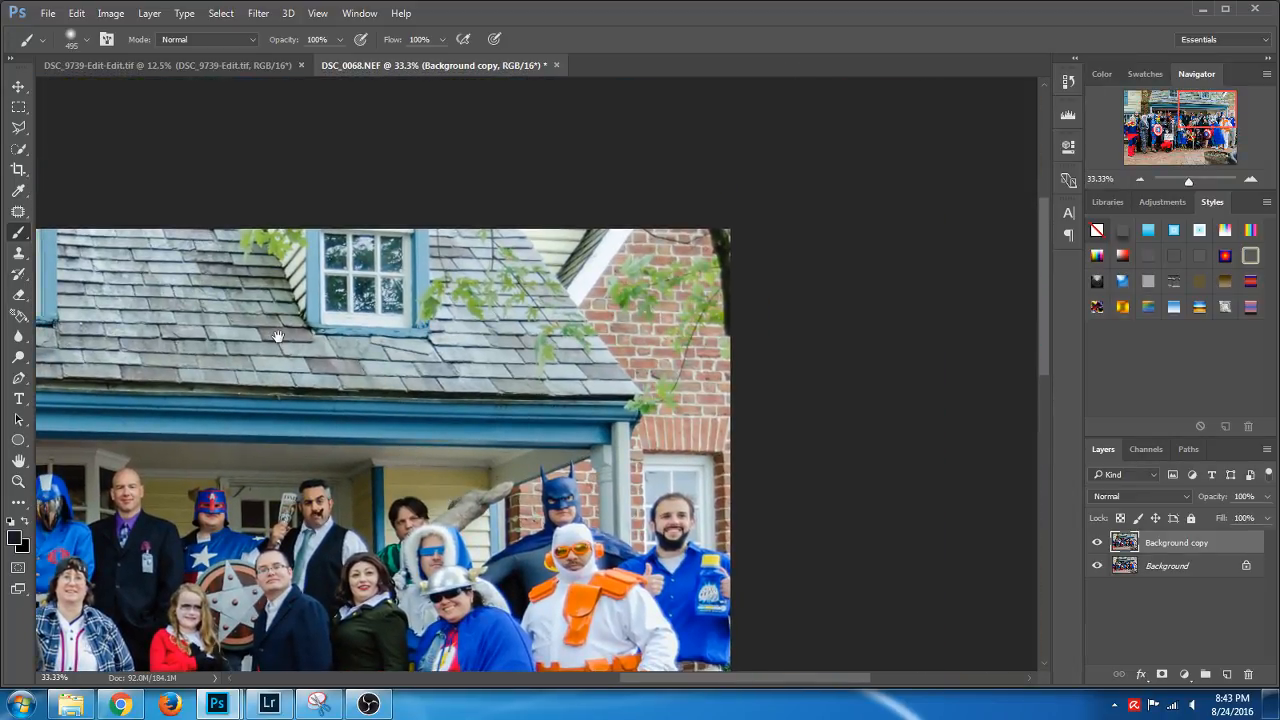
pyautogui.moveTo(278, 339); pyautogui.dragTo(574, 340)
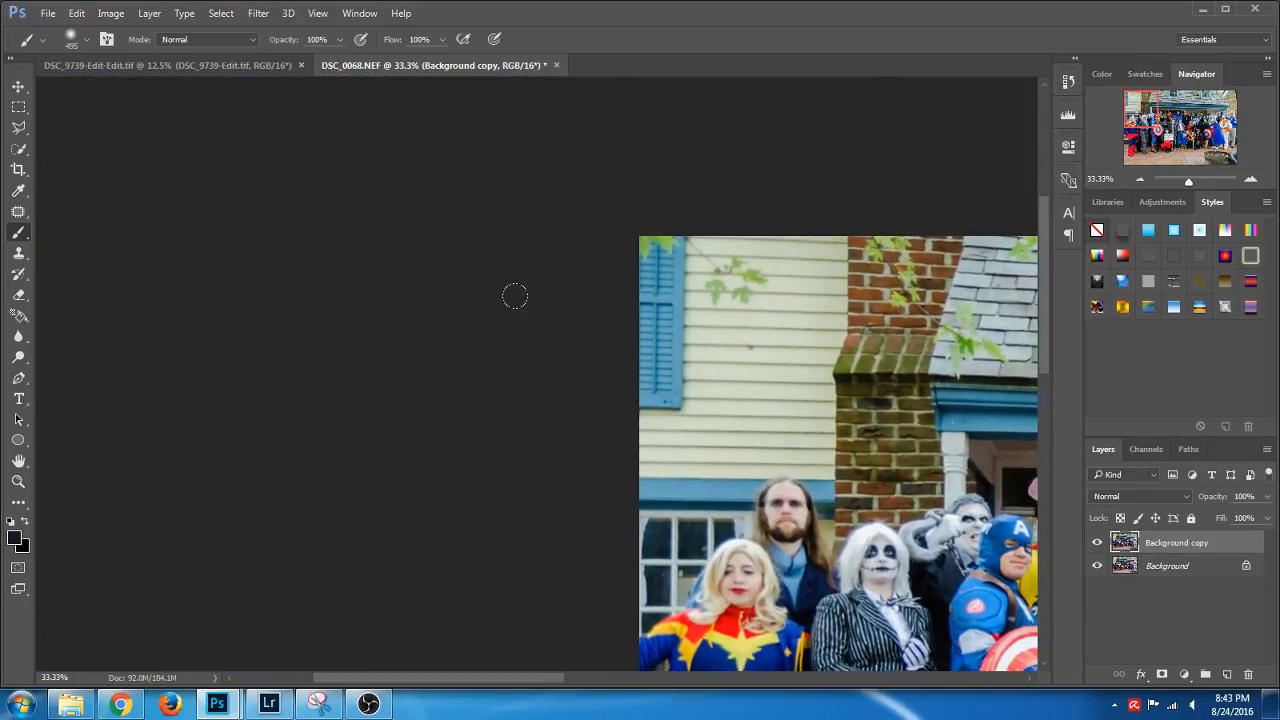
pyautogui.press('l')
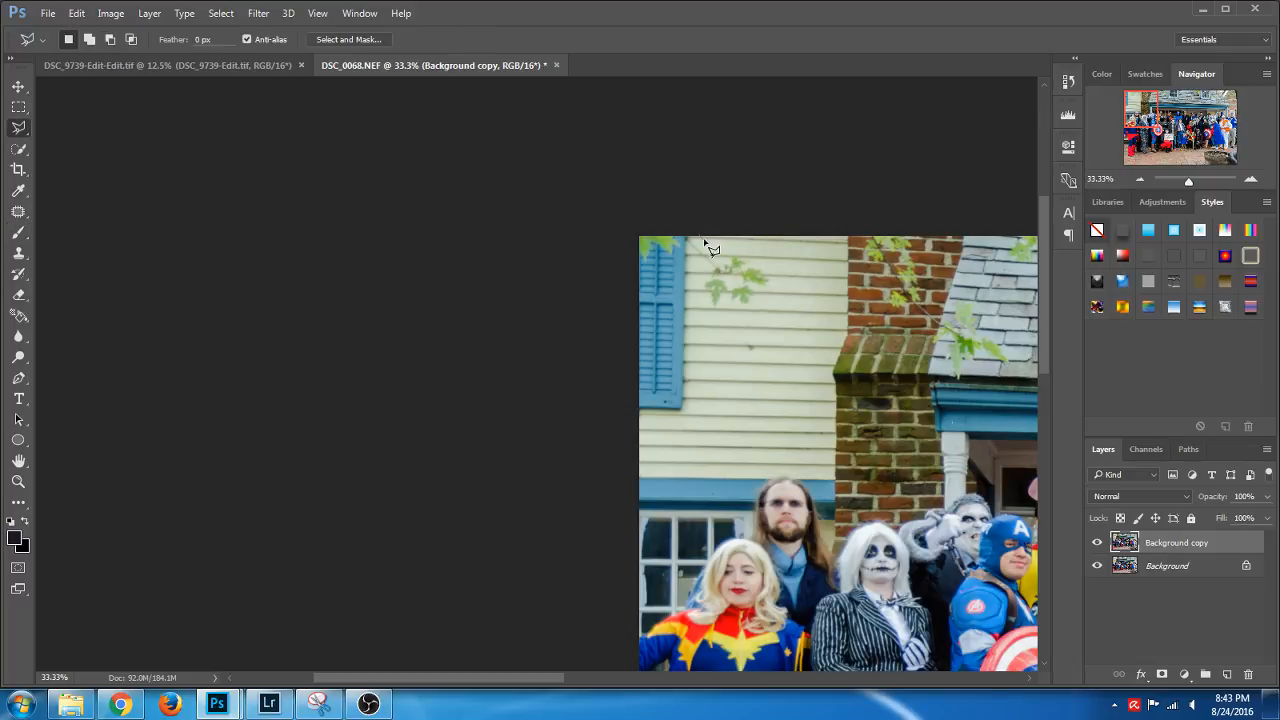
pyautogui.click(700, 236)
pyautogui.click(719, 258)
pyautogui.click(737, 249)
pyautogui.click(771, 272)
pyautogui.click(771, 294)
pyautogui.click(756, 307)
pyautogui.click(739, 307)
pyautogui.click(704, 308)
pyautogui.click(689, 255)
pyautogui.click(686, 414)
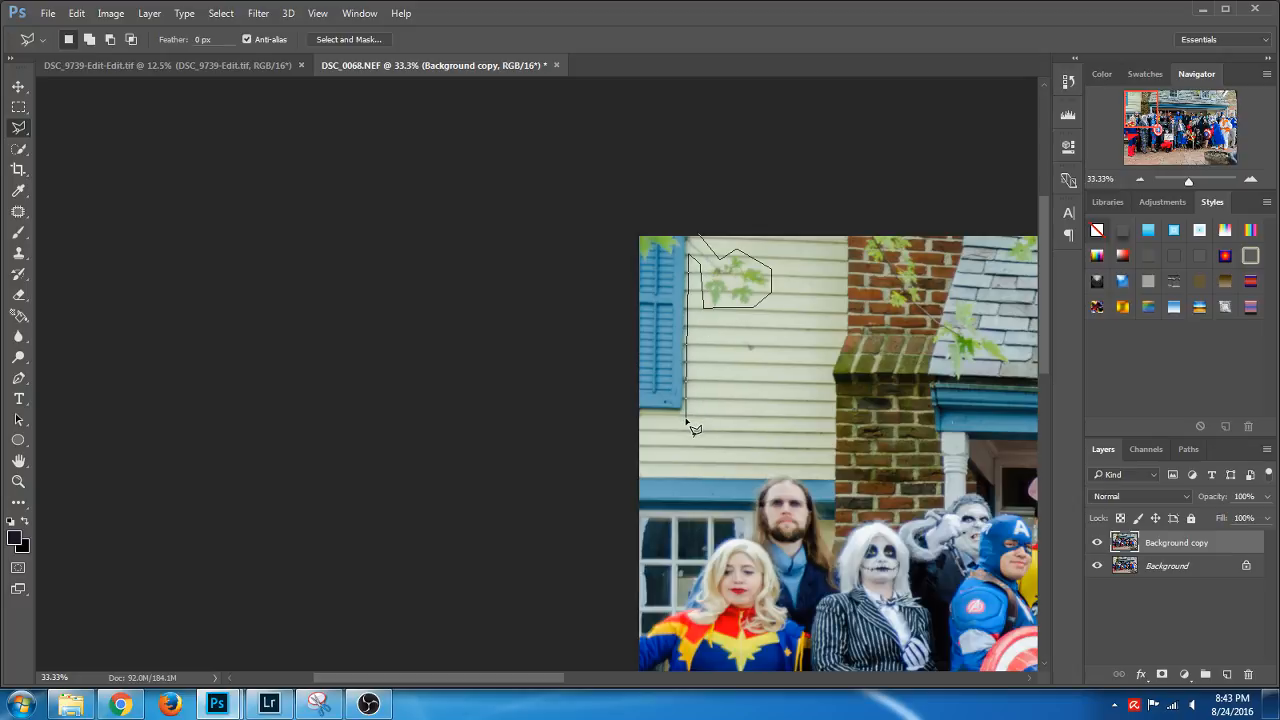
pyautogui.click(636, 421)
pyautogui.doubleClick(630, 235)
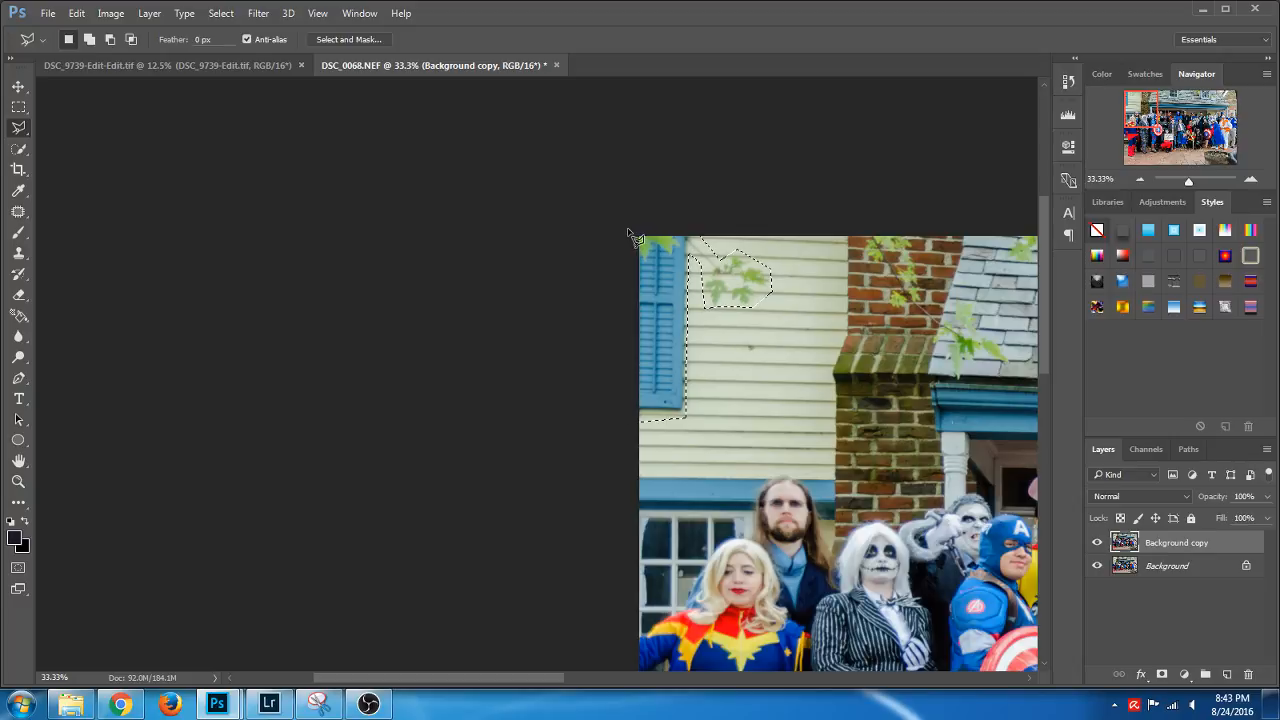
pyautogui.hotkey('shift', 'BackSpace')
pyautogui.press('Return')
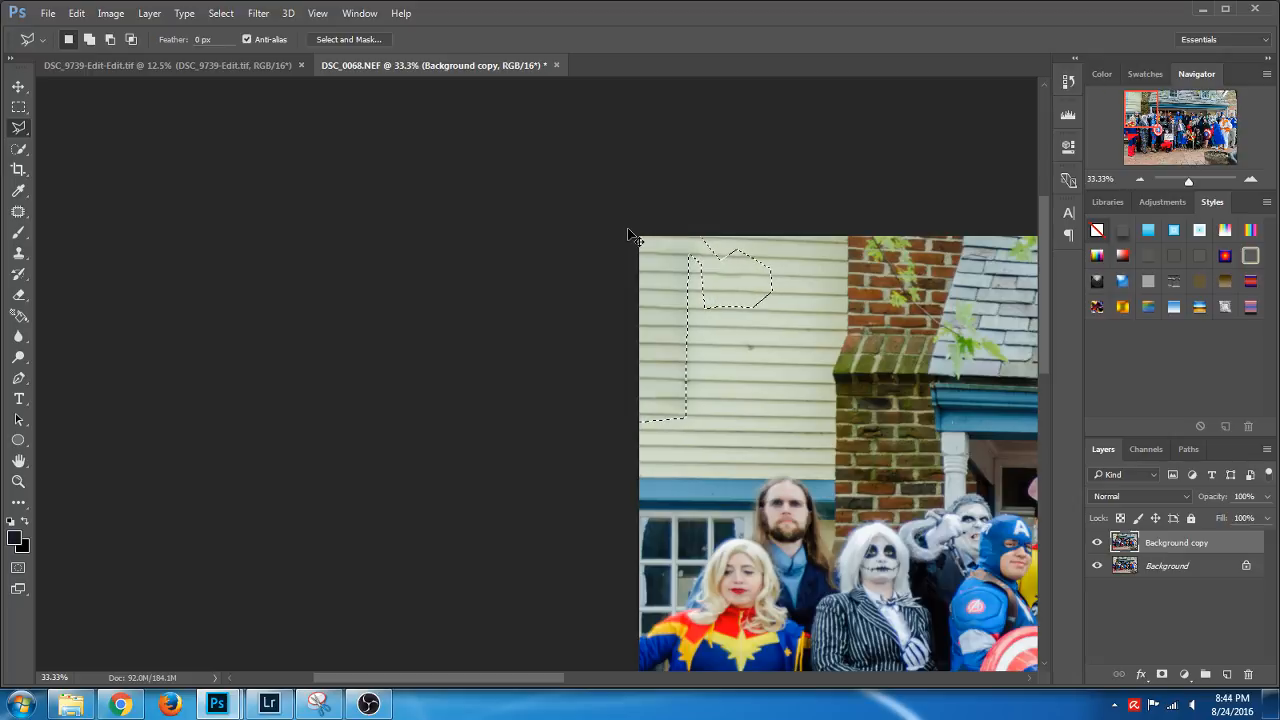
pyautogui.hotkey('ctrl', 'd')
# Select the leftover vertical shadow strip on the siding where the shutter was, fill it content-aware, and deselect
pyautogui.click(675, 238)
pyautogui.click(702, 241)
pyautogui.click(702, 425)
pyautogui.click(673, 425)
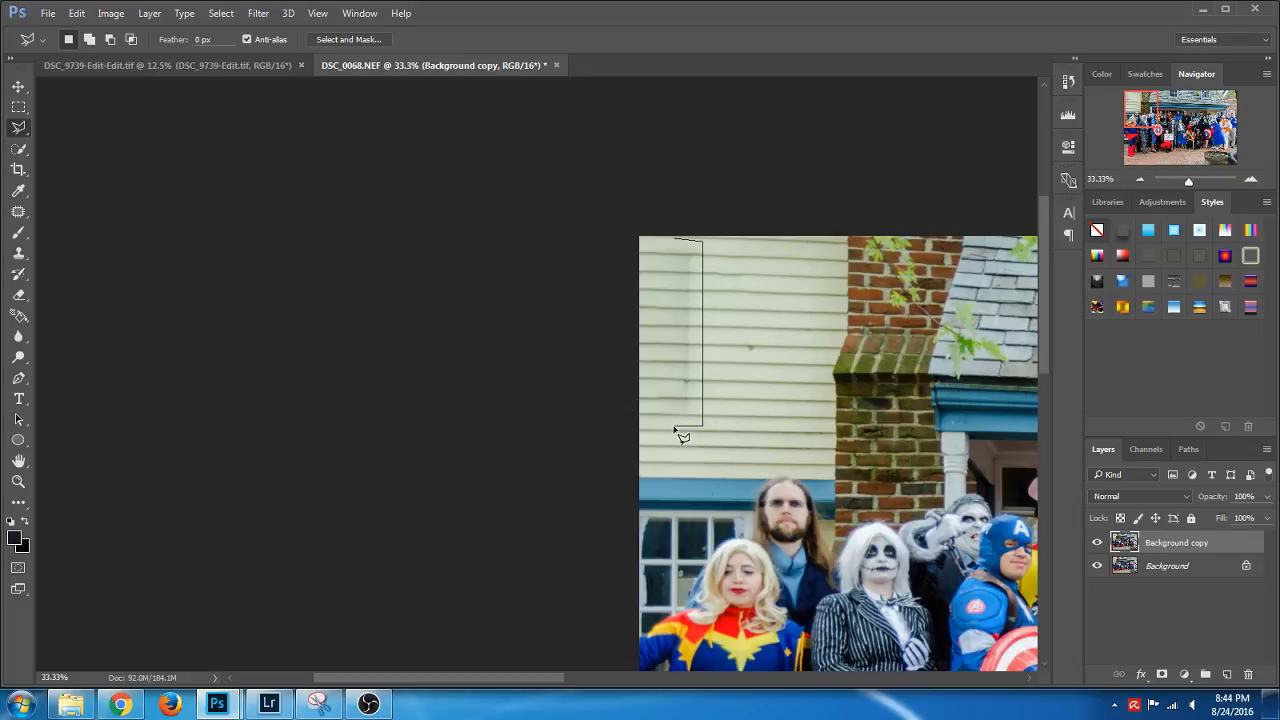
pyautogui.click(677, 240)
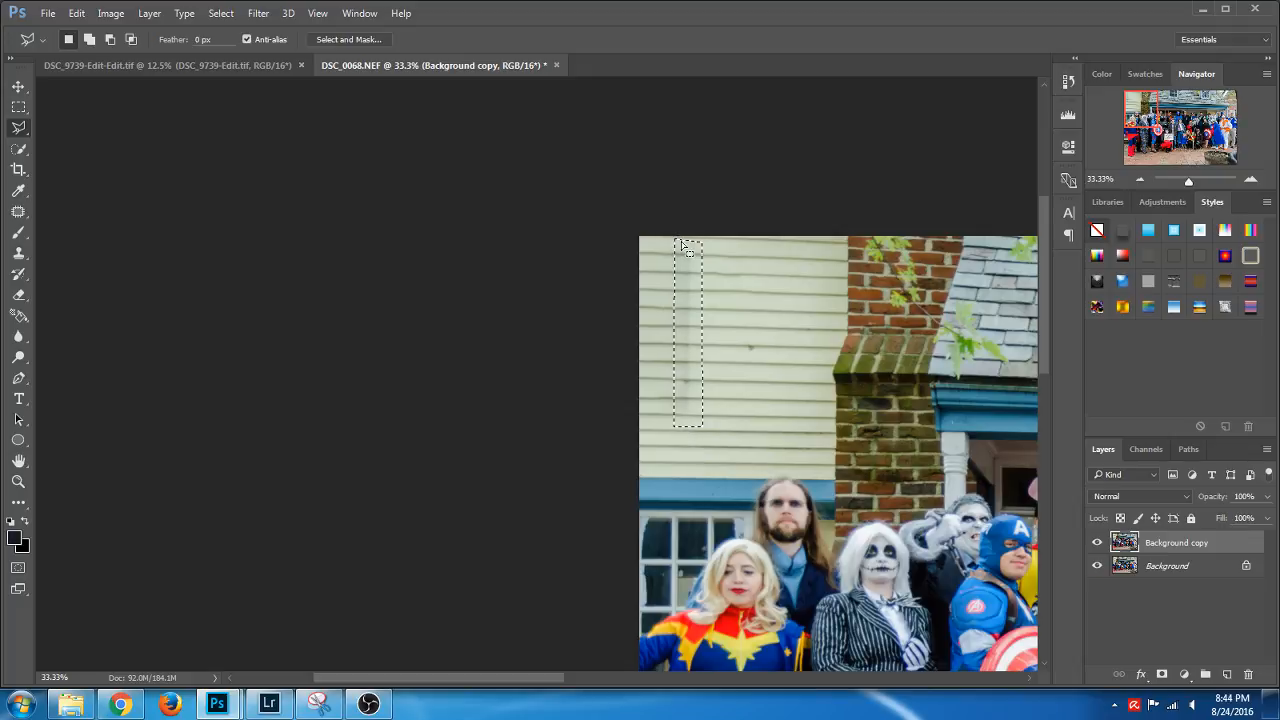
pyautogui.hotkey('shift', 'BackSpace')
pyautogui.press('Return')
pyautogui.hotkey('ctrl', 'd')
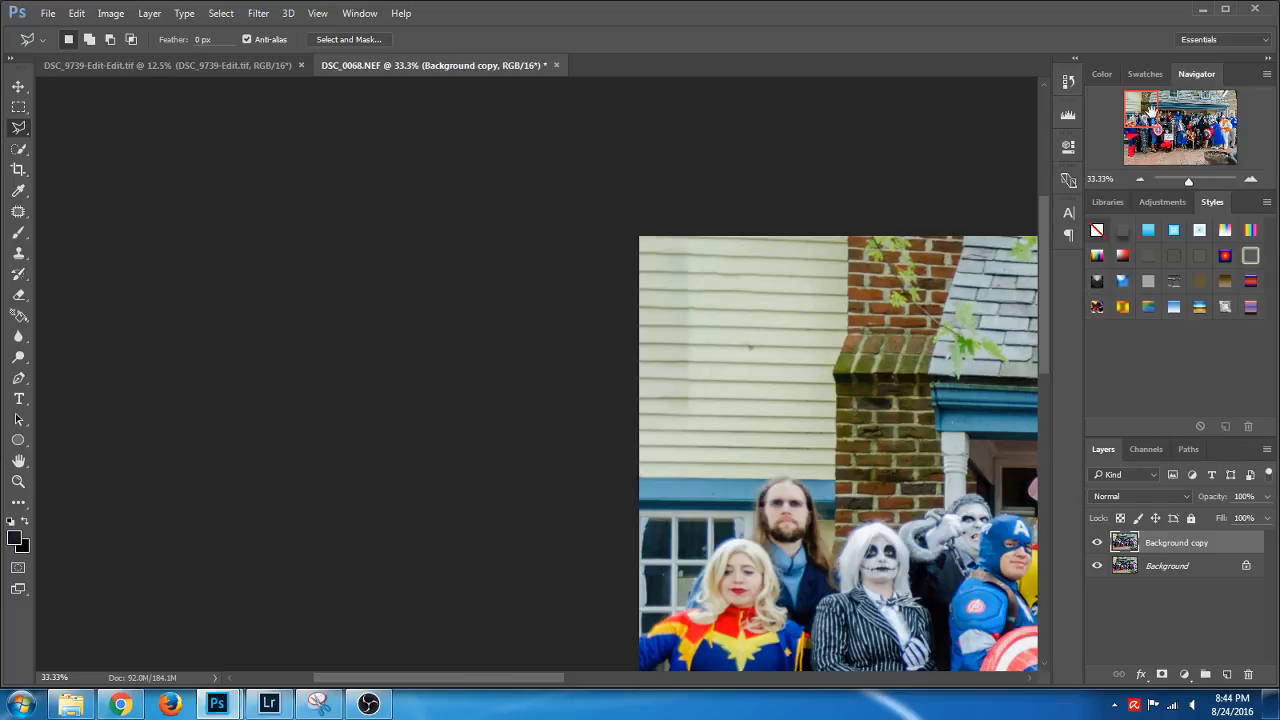
# Paint down the discolored vertical seam in the siding with the Spot Healing Brush at size 90, using Content-Aware
pyautogui.moveTo(1148, 112)
pyautogui.mouseDown()
pyautogui.moveTo(1150, 143)
pyautogui.moveTo(1138, 128)
pyautogui.mouseUp()
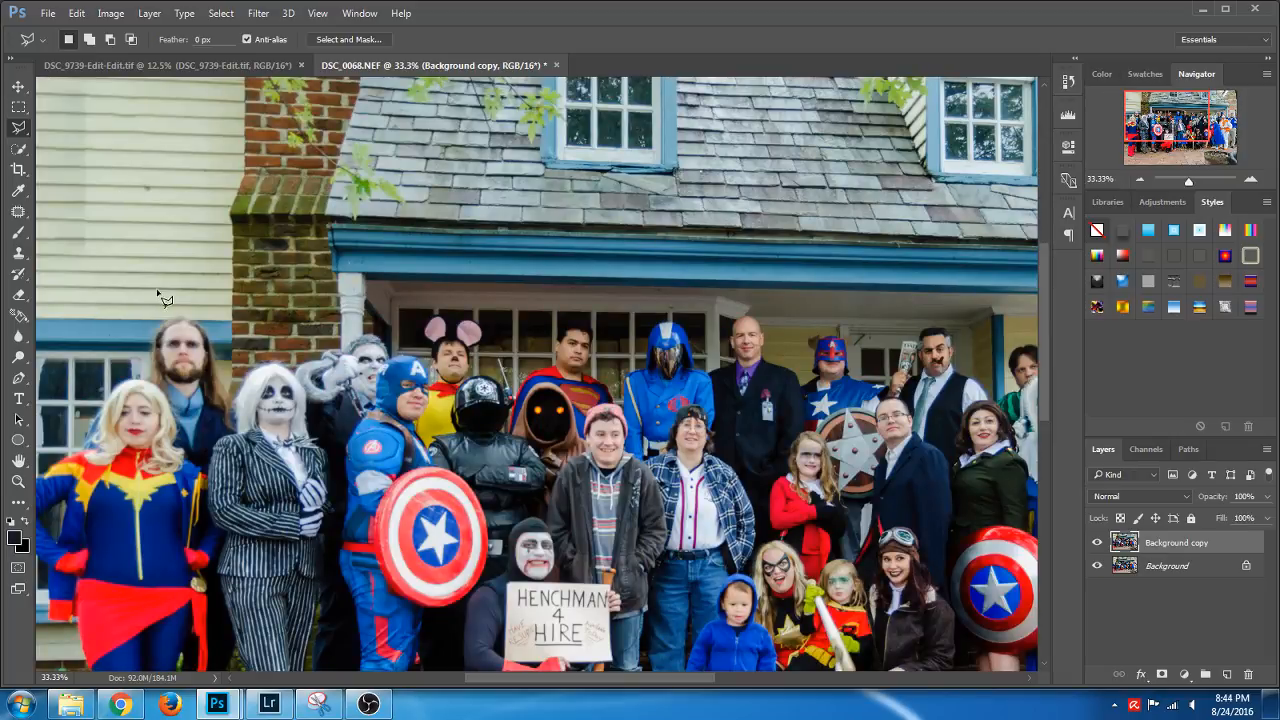
pyautogui.moveTo(160, 216); pyautogui.dragTo(368, 310)
pyautogui.click(19, 211)
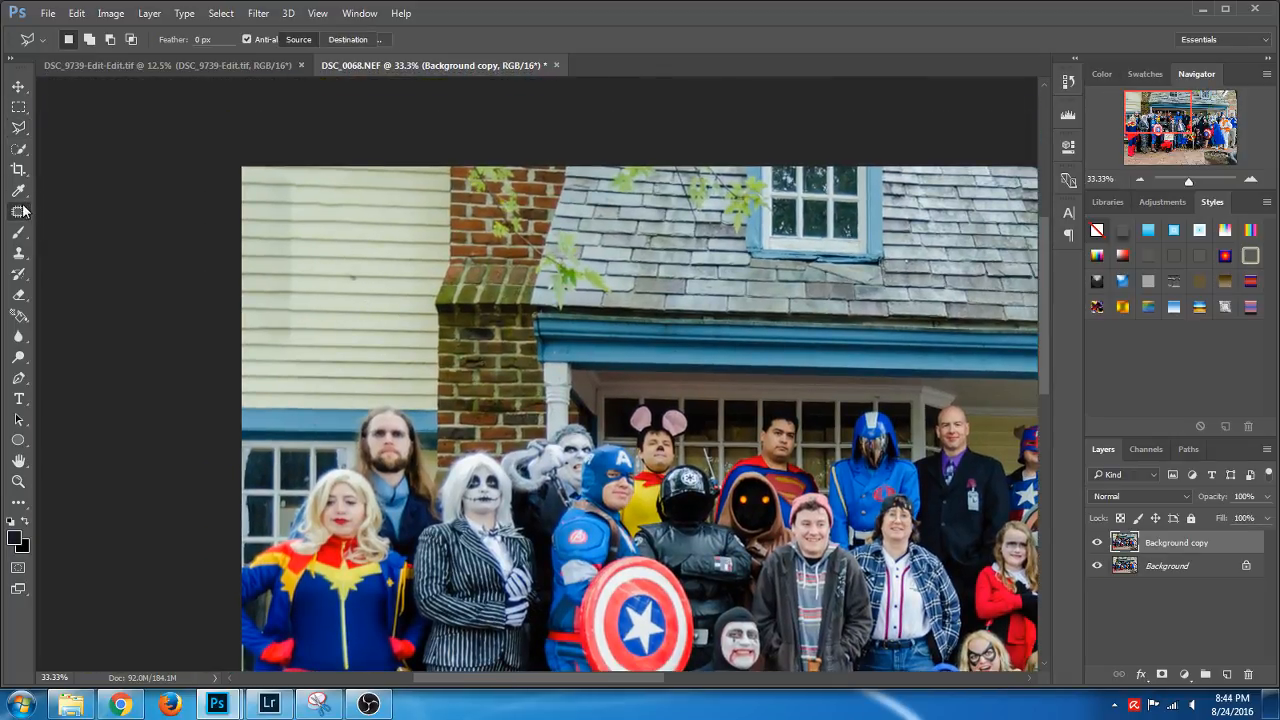
pyautogui.click(105, 211)
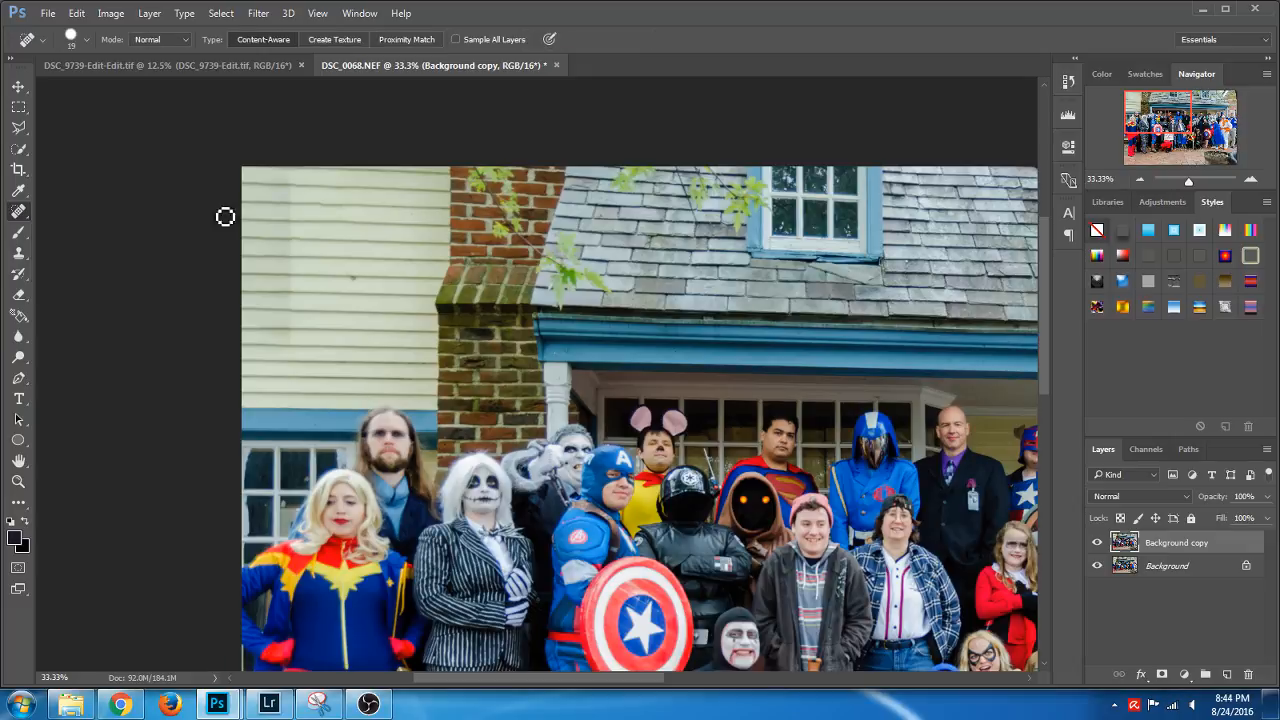
pyautogui.press(']')
pyautogui.press(']')
pyautogui.press(']')
pyautogui.press(']')
pyautogui.press(']')
pyautogui.press(']')
pyautogui.press(']')
pyautogui.press(']')
pyautogui.moveTo(292, 183); pyautogui.dragTo(287, 350)
# Outline the wooden barrel and dark blurred object at the photo's lower right with the Polygonal Lasso, fill them content-aware, and deselect
pyautogui.press('space')
pyautogui.moveTo(838, 533)
pyautogui.mouseDown()
pyautogui.moveTo(670, 503)
pyautogui.moveTo(692, 501)
pyautogui.mouseUp()
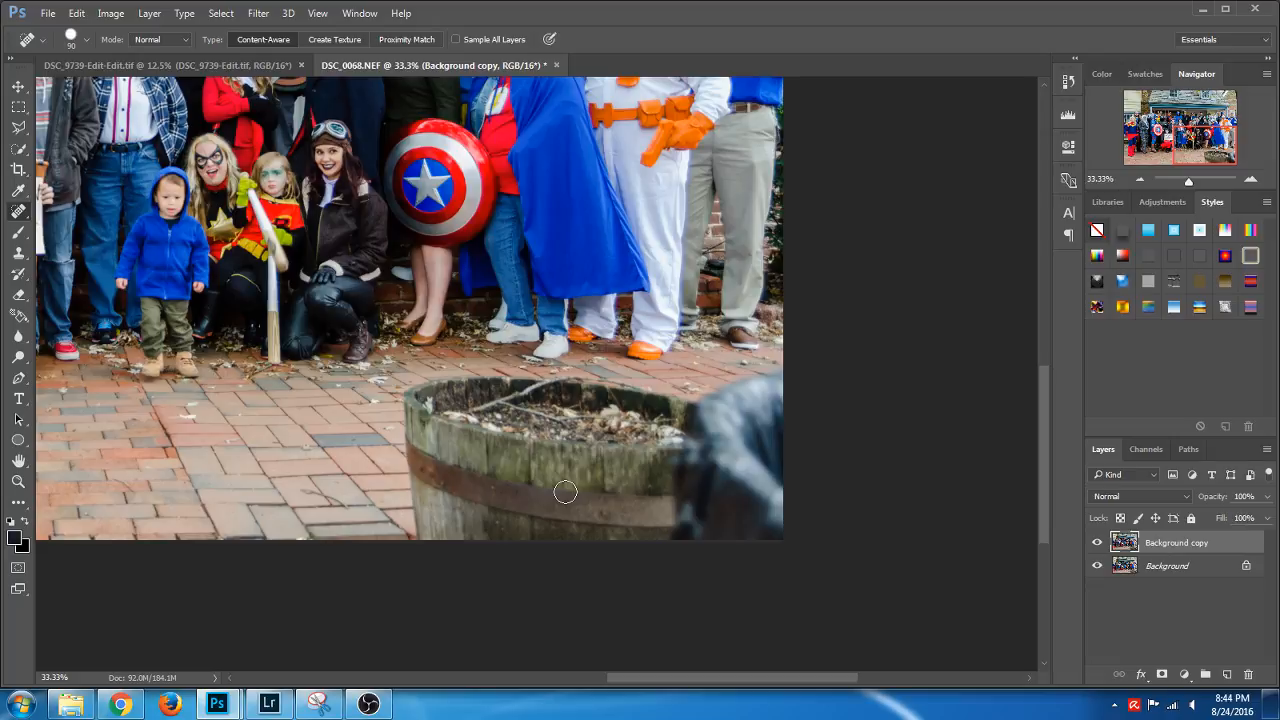
pyautogui.press('l')
pyautogui.click(769, 578)
pyautogui.click(815, 578)
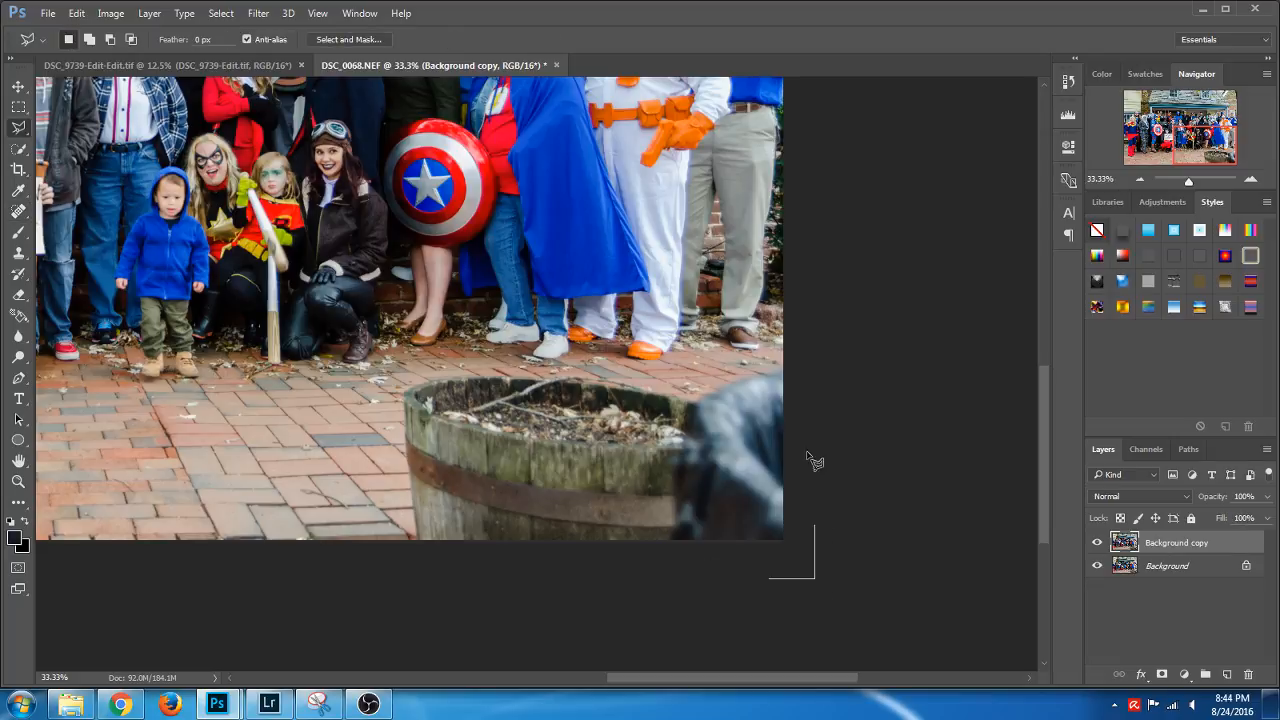
pyautogui.click(798, 362)
pyautogui.click(693, 392)
pyautogui.click(604, 377)
pyautogui.click(500, 369)
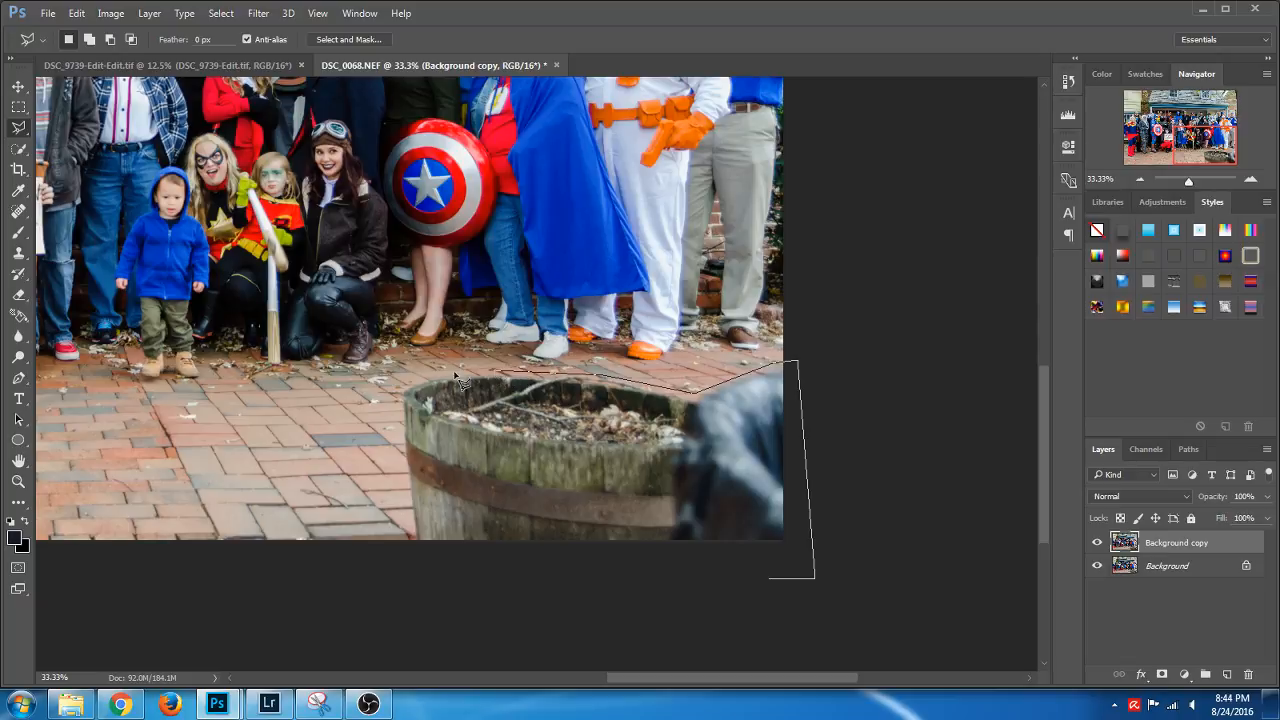
pyautogui.click(397, 393)
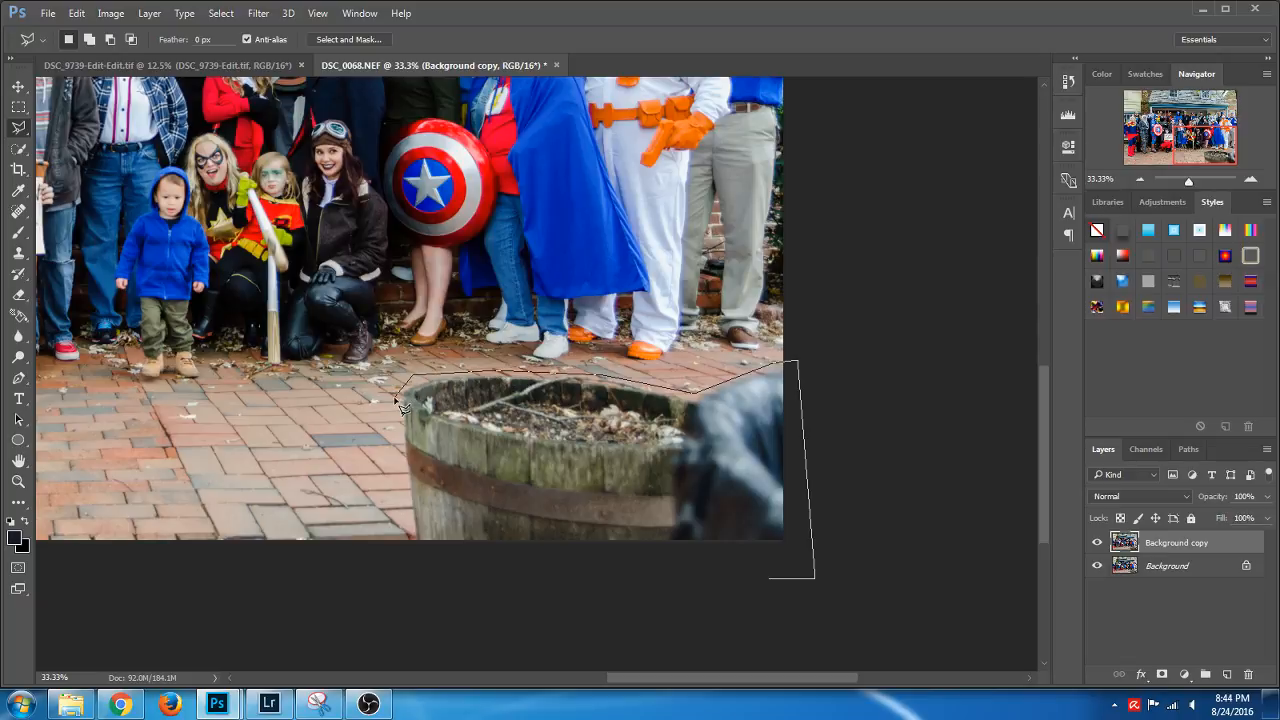
pyautogui.click(413, 565)
pyautogui.doubleClick(766, 582)
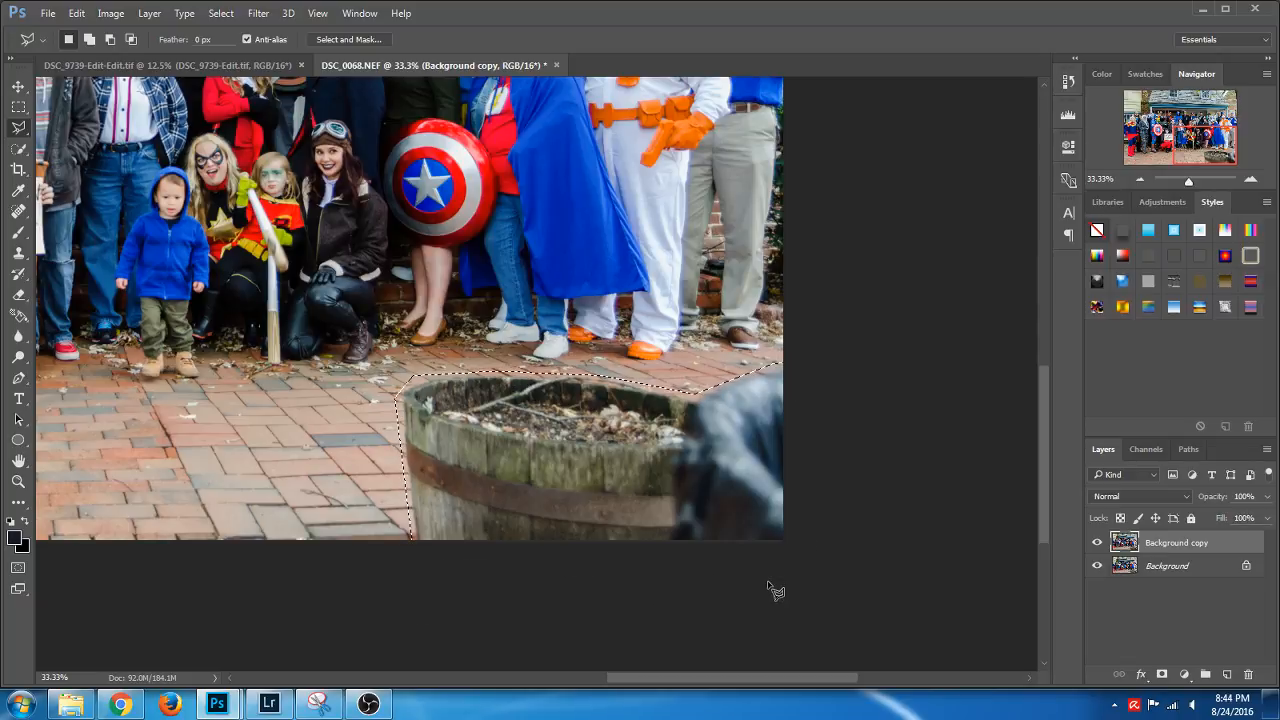
pyautogui.hotkey('shift', 'F5')
pyautogui.press('Return')
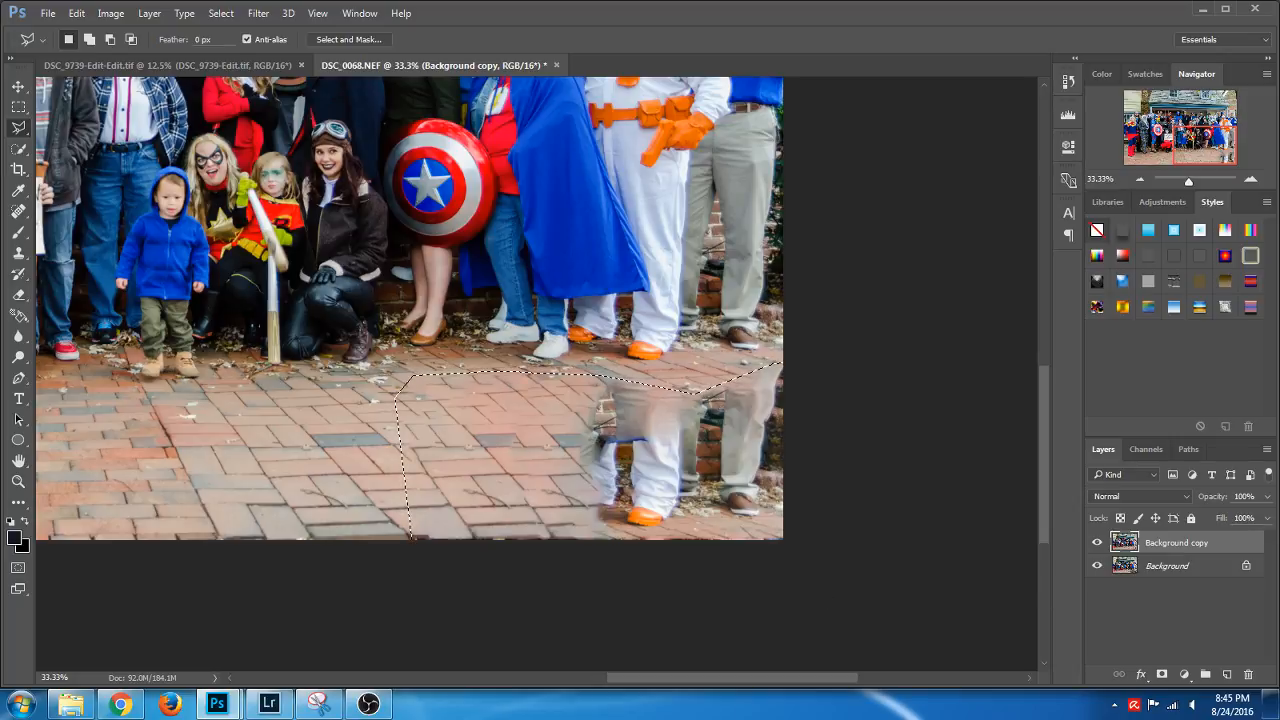
pyautogui.hotkey('ctrl', 'd')
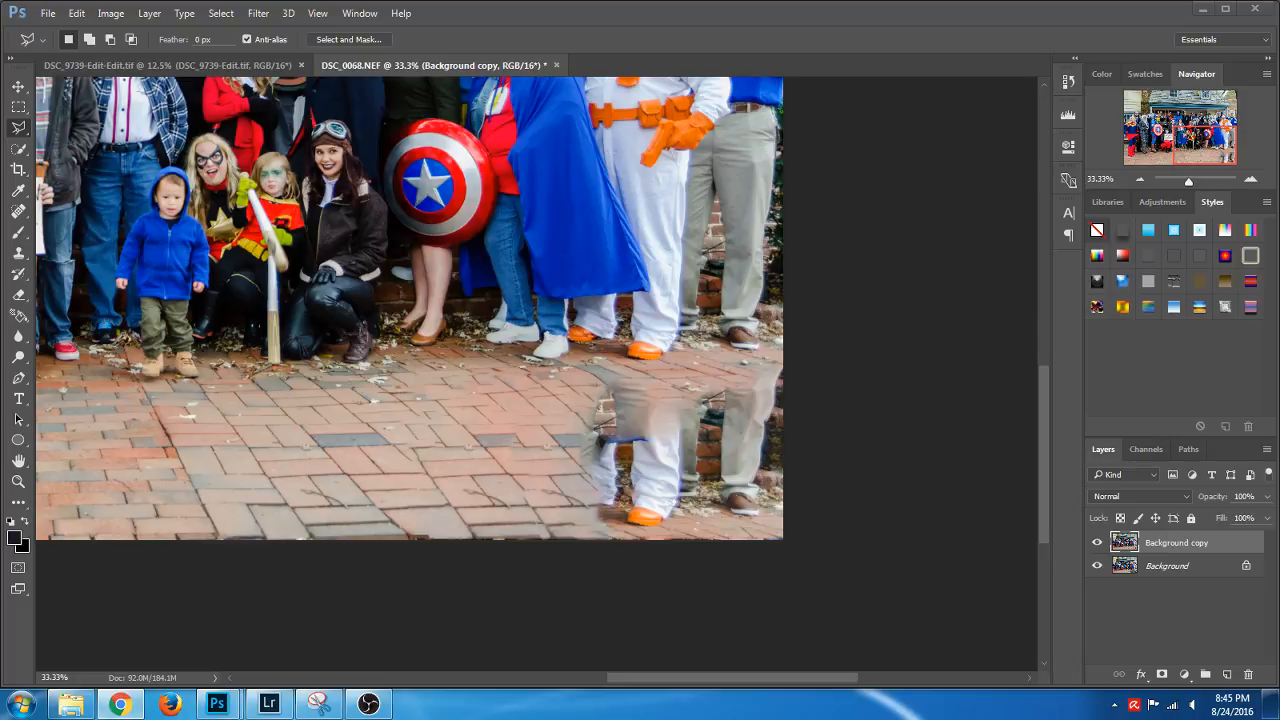
pyautogui.click(798, 678)
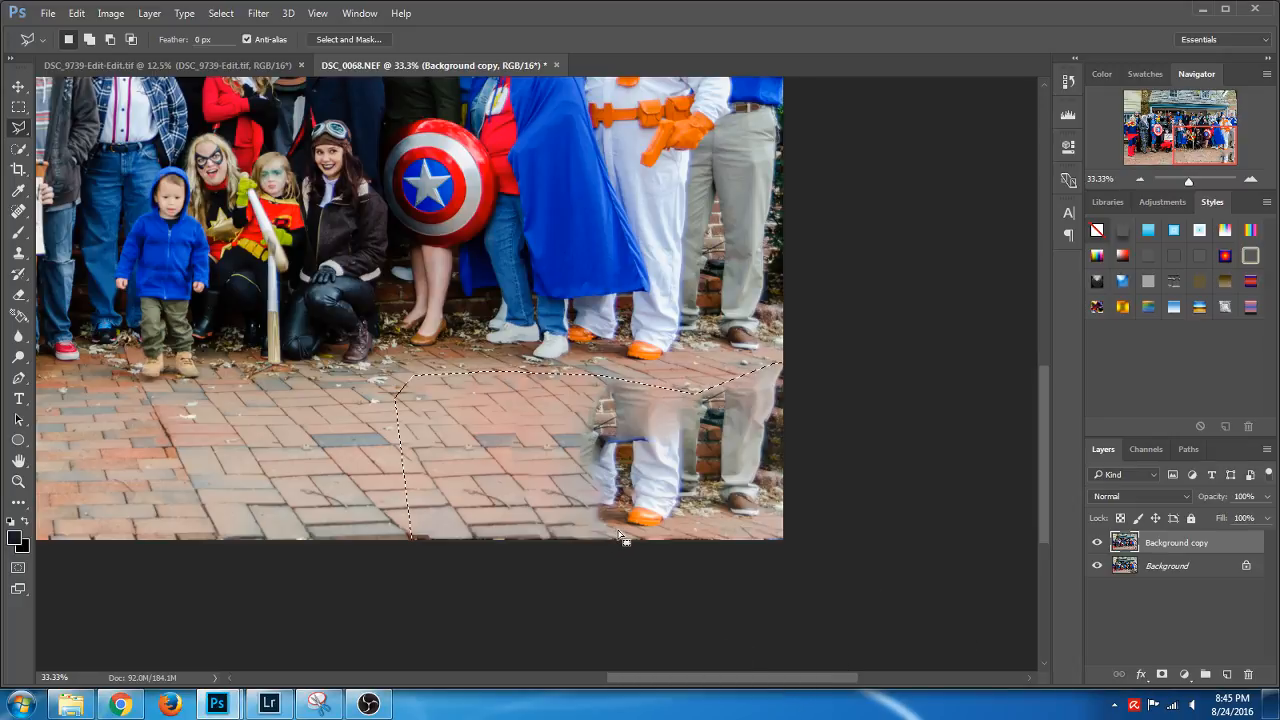
pyautogui.hotkey('ctrl', 'd')
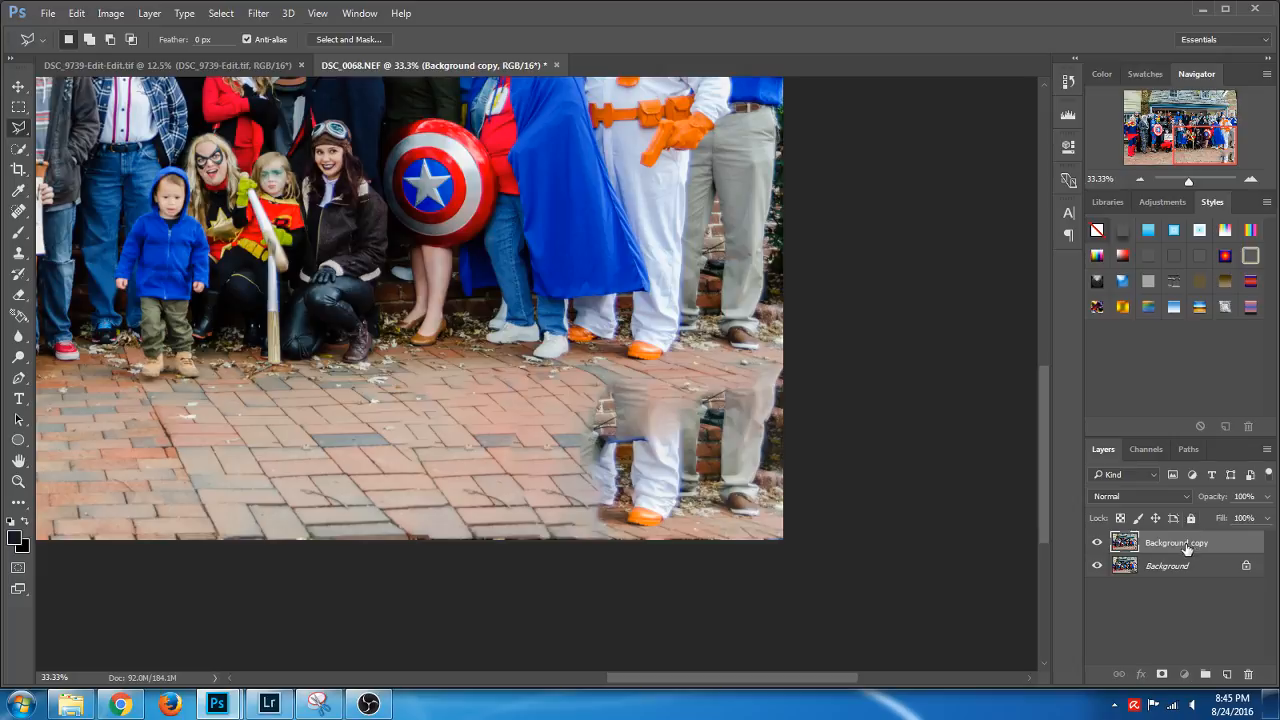
# Duplicate the Background copy layer, outline the duplicated legs on the brick paving, and replace them with a Content-Aware fill using Color Adaptation
pyautogui.hotkey('ctrl', 'j')
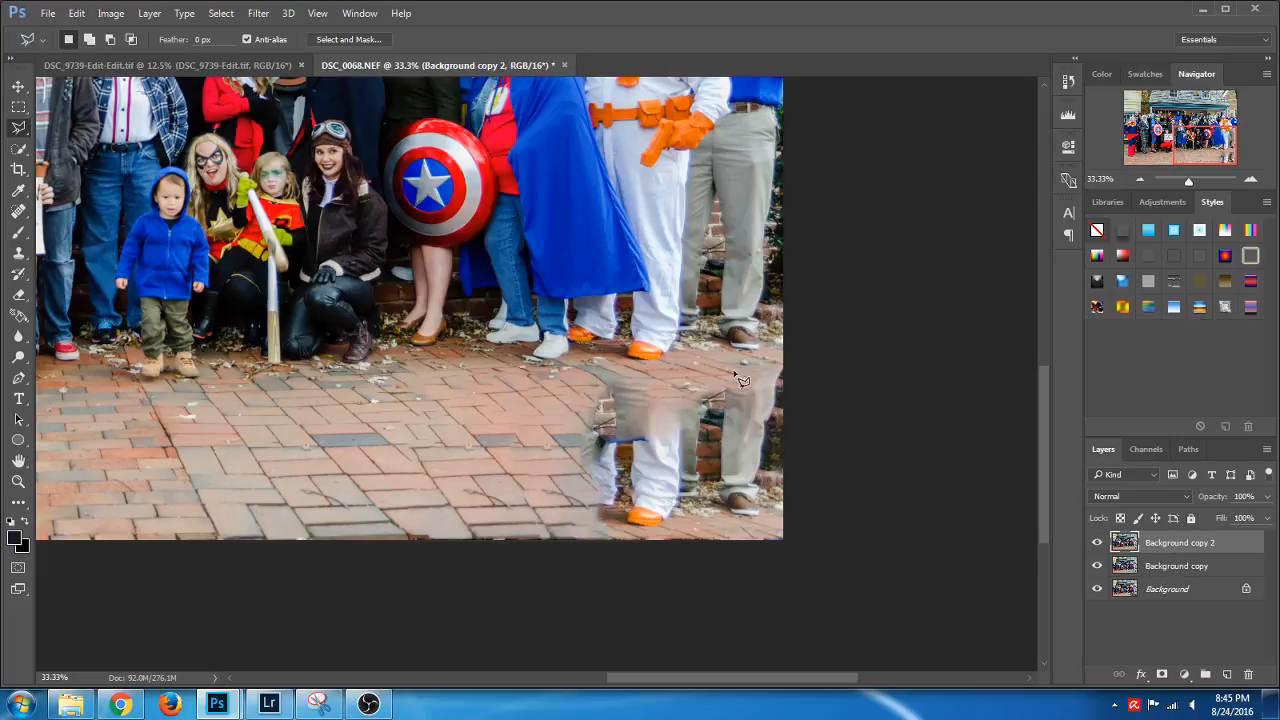
pyautogui.click(785, 356)
pyautogui.click(589, 371)
pyautogui.click(567, 442)
pyautogui.click(587, 544)
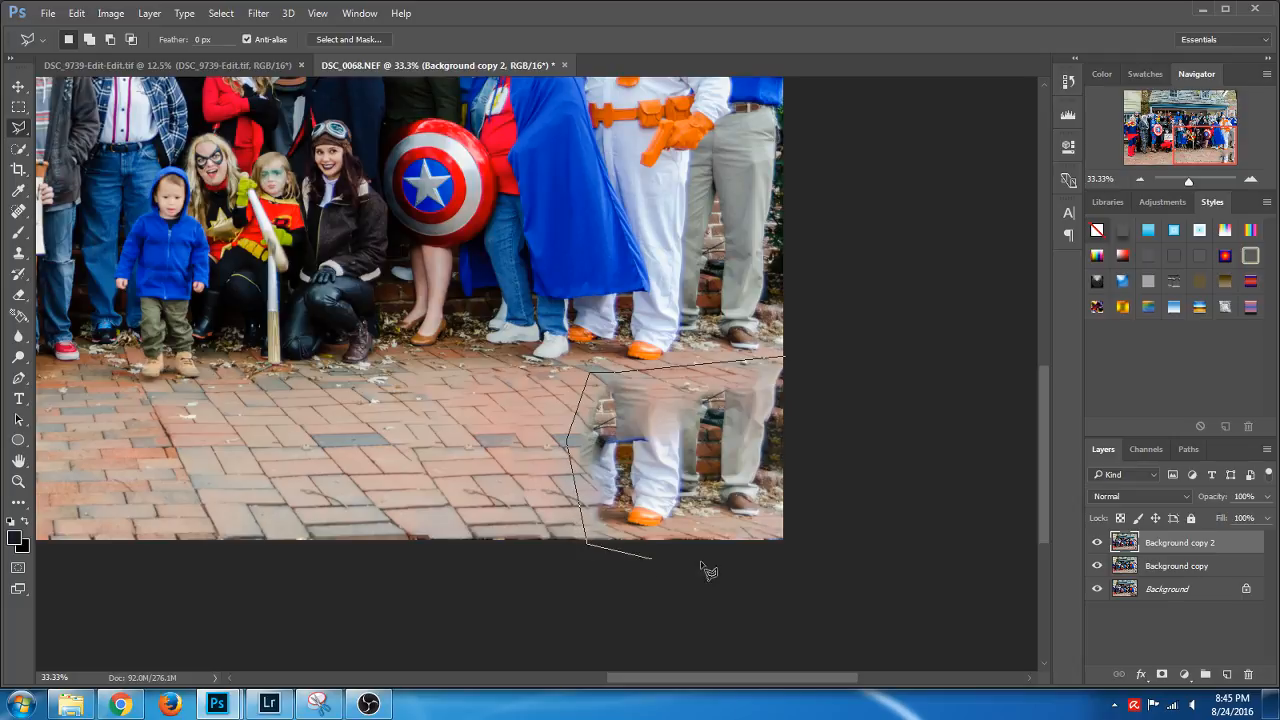
pyautogui.click(801, 549)
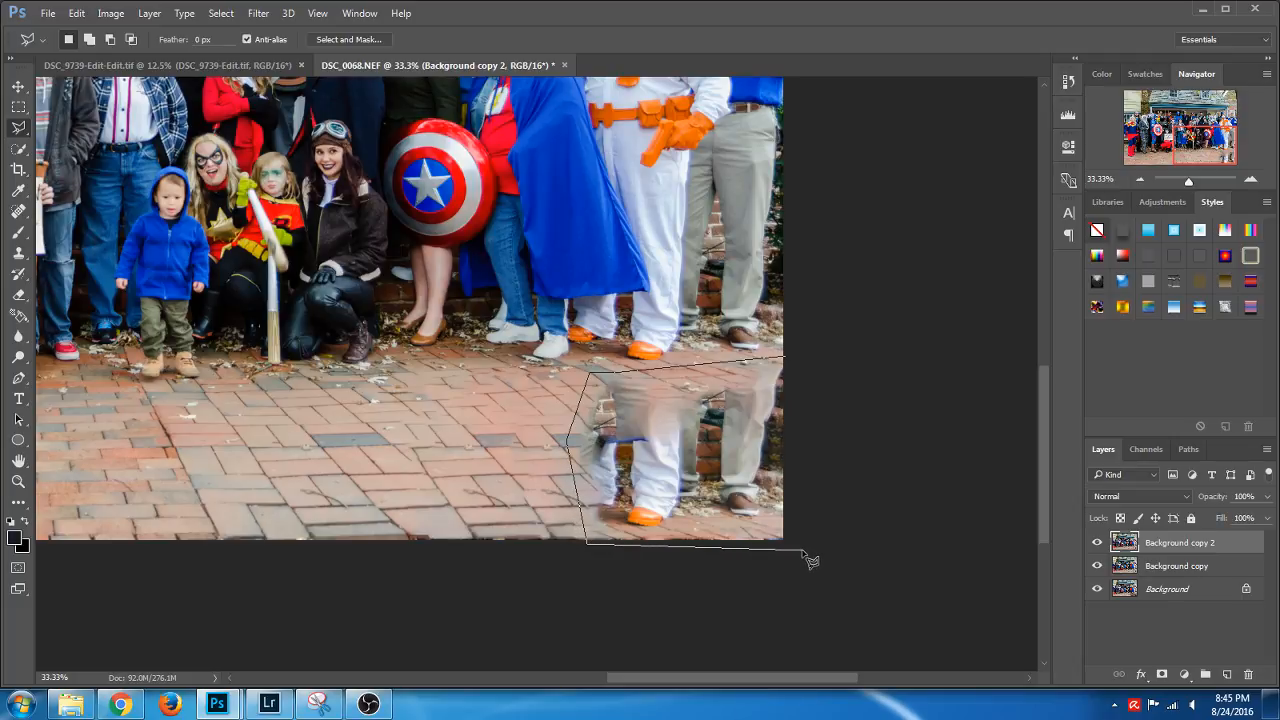
pyautogui.click(797, 370)
pyautogui.scroll(1, 800, 429)
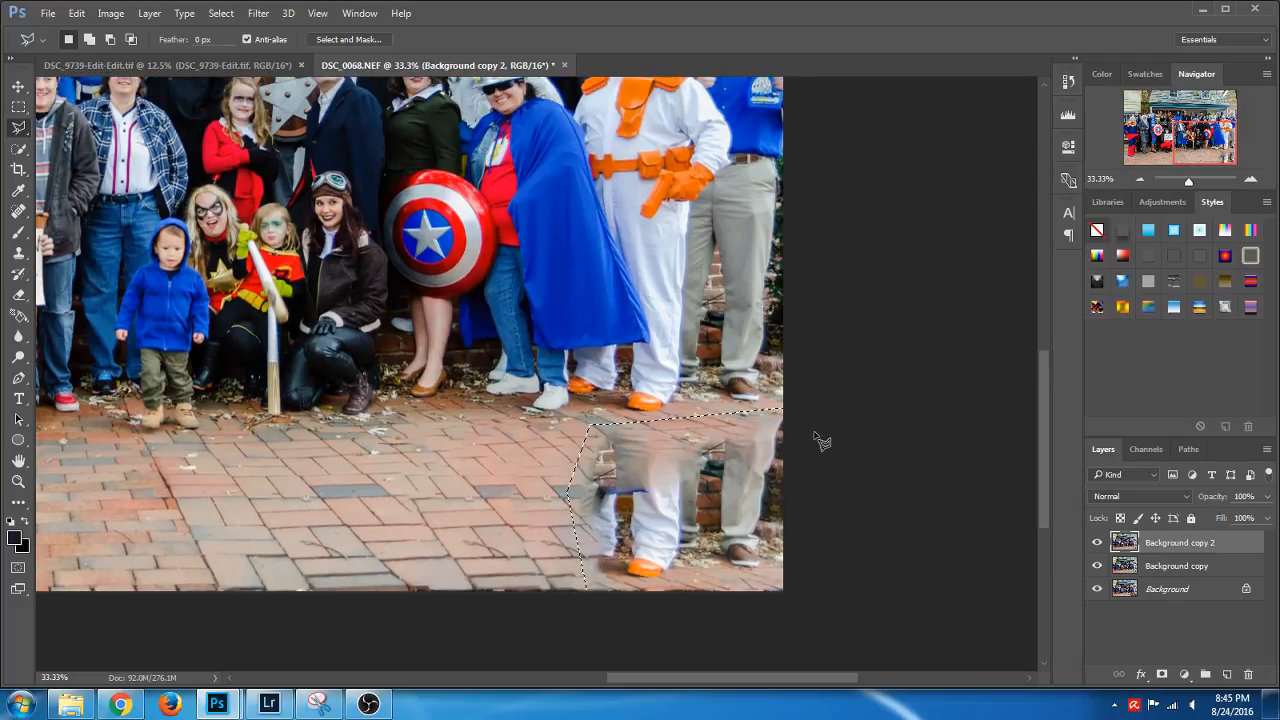
pyautogui.hotkey('shift', 'F6')
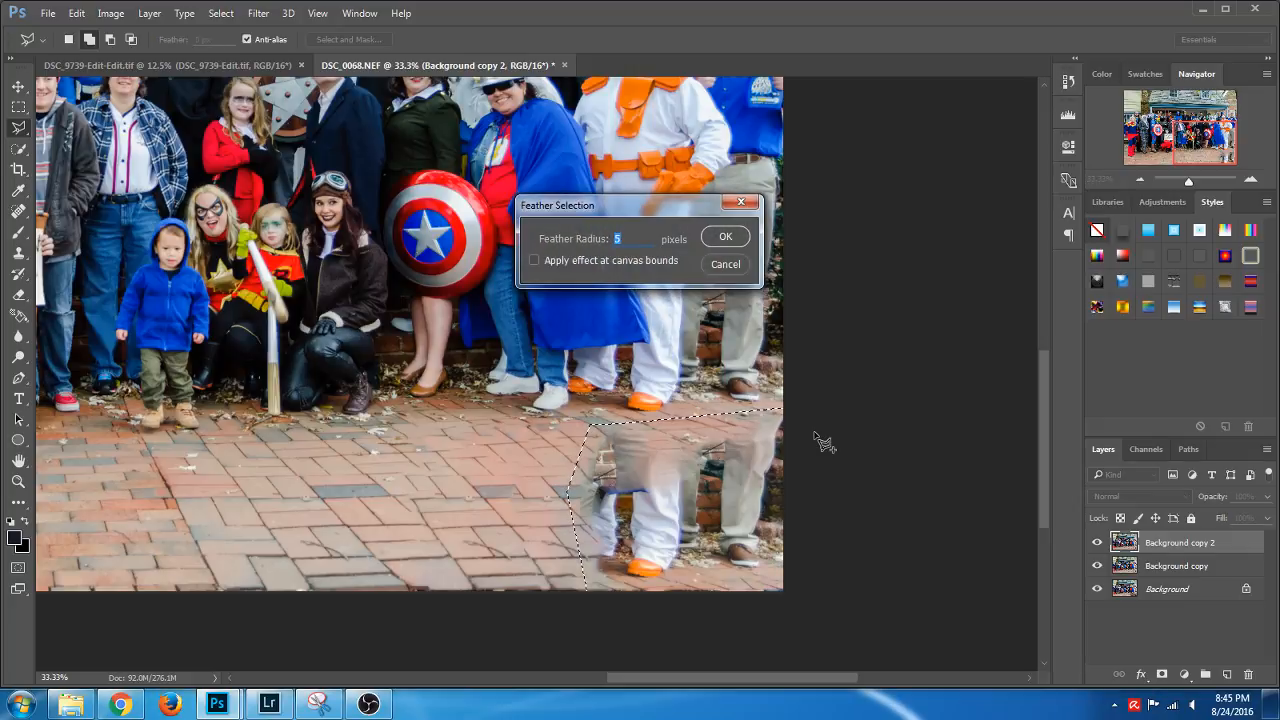
pyautogui.click(725, 263)
pyautogui.press('i')
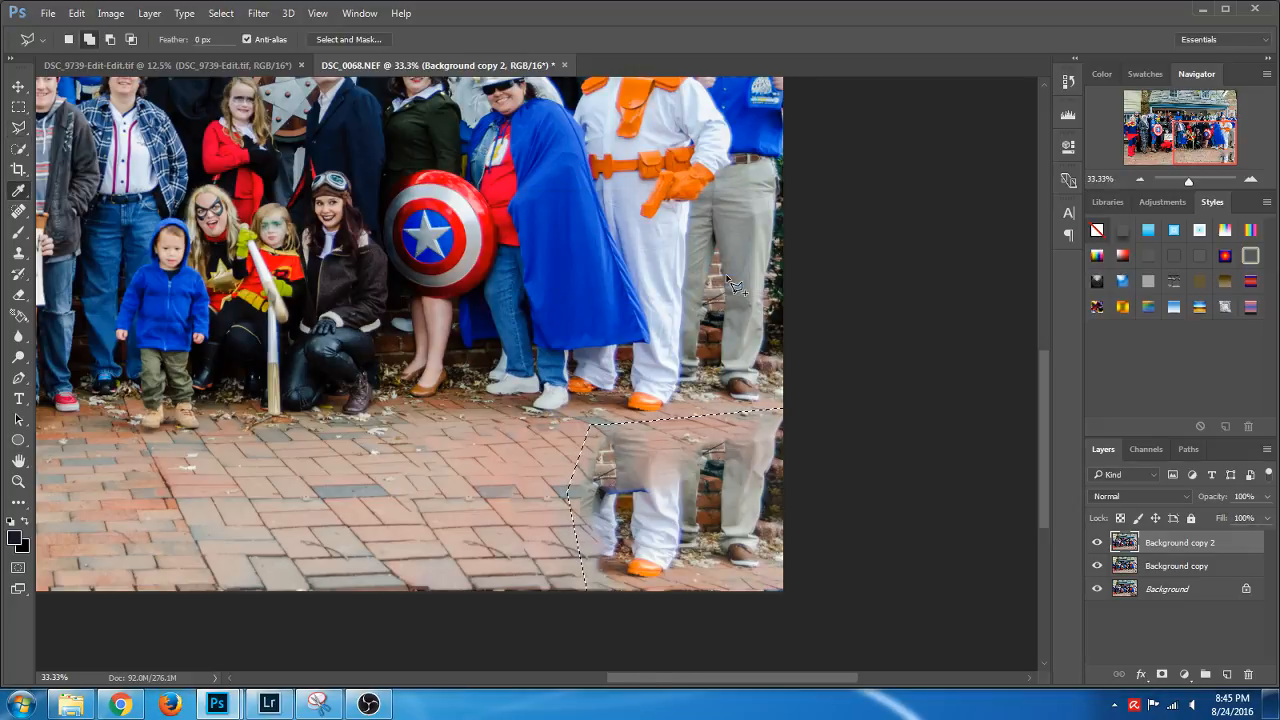
pyautogui.hotkey('shift', 'F5')
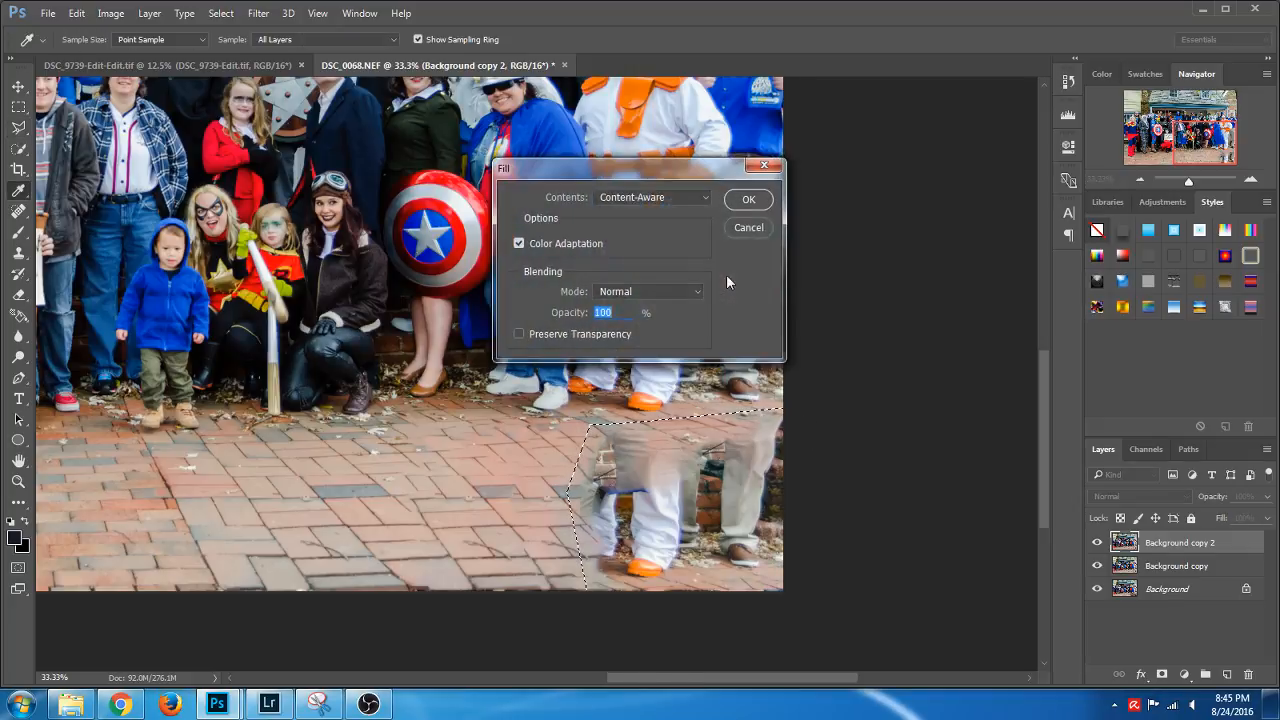
pyautogui.click(762, 199)
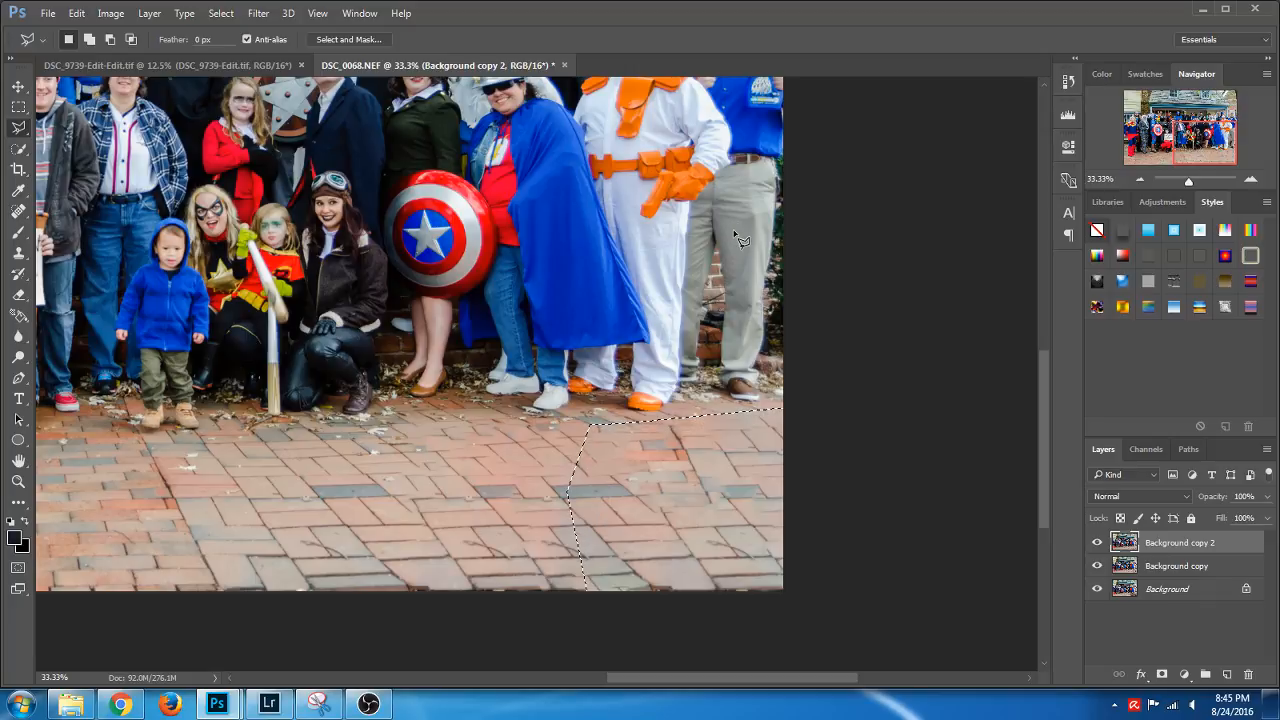
pyautogui.hotkey('ctrl', 'd')
# Clone clean siding over the gray vertical strip at the photo's upper left with the Clone Stamp at brush size 125
pyautogui.click(1139, 180)
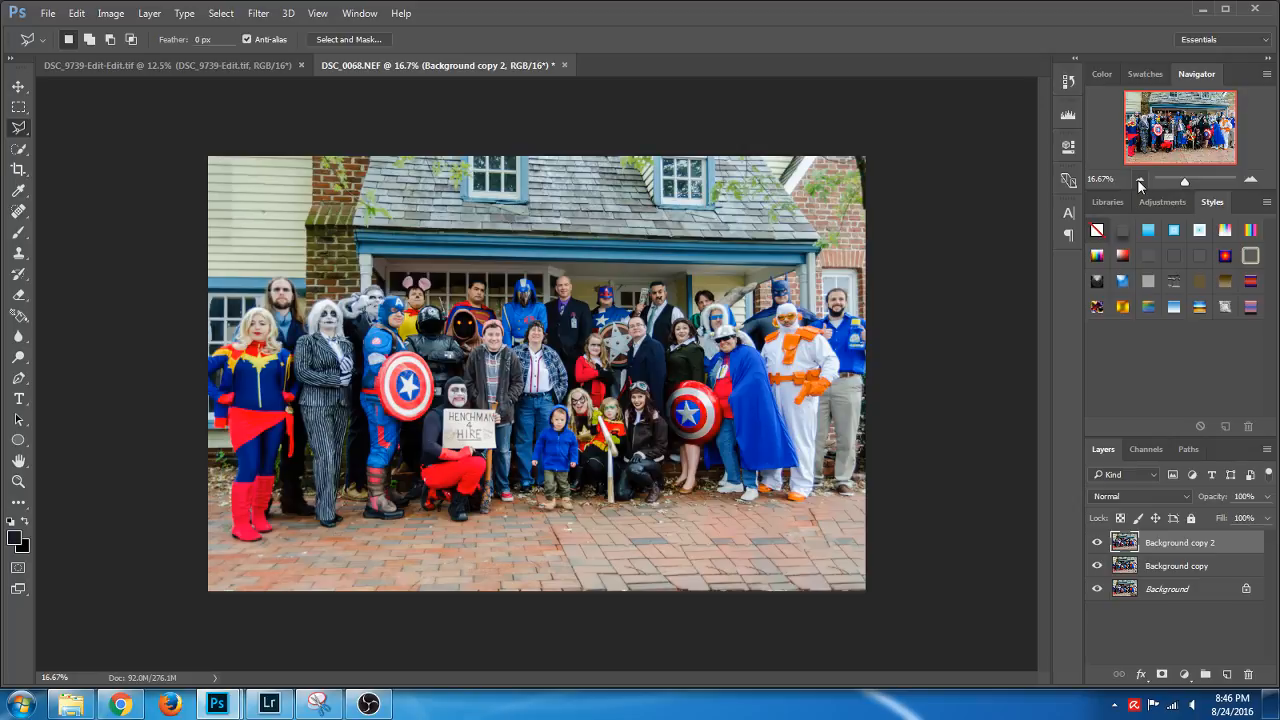
pyautogui.click(1250, 179)
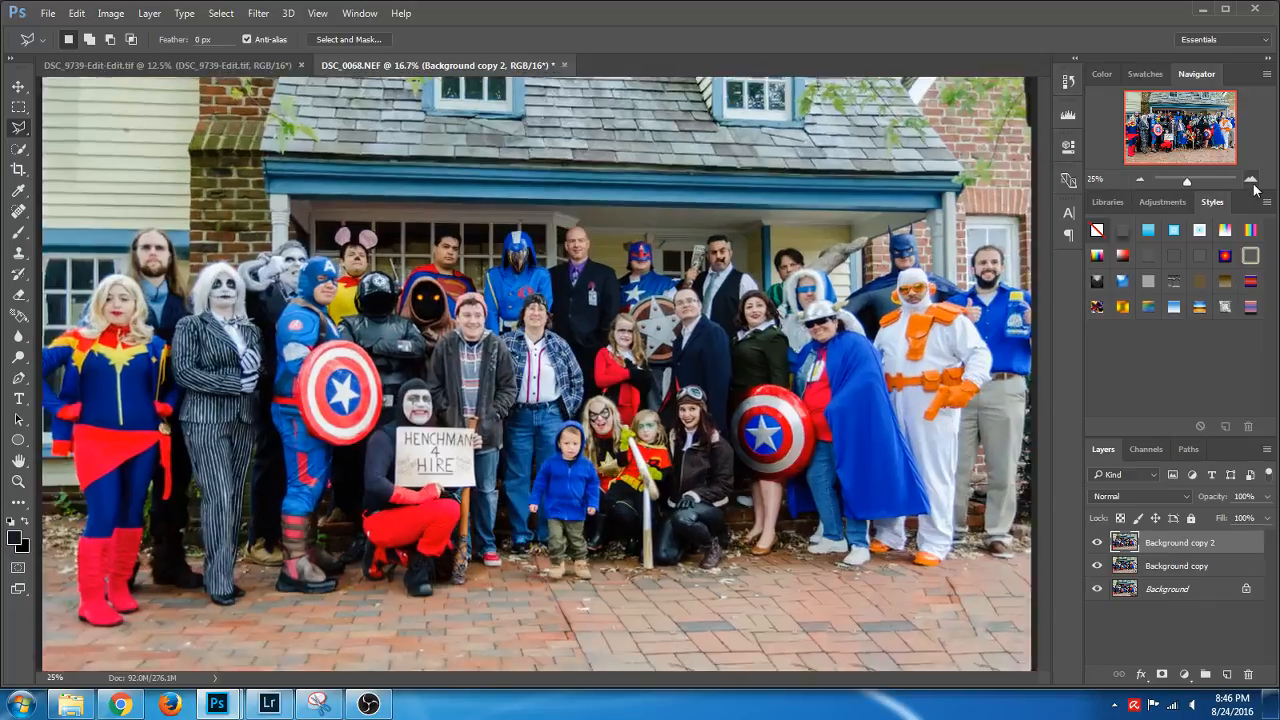
pyautogui.click(1250, 179)
pyautogui.moveTo(354, 183)
pyautogui.mouseDown()
pyautogui.moveTo(631, 391)
pyautogui.moveTo(657, 346)
pyautogui.mouseUp()
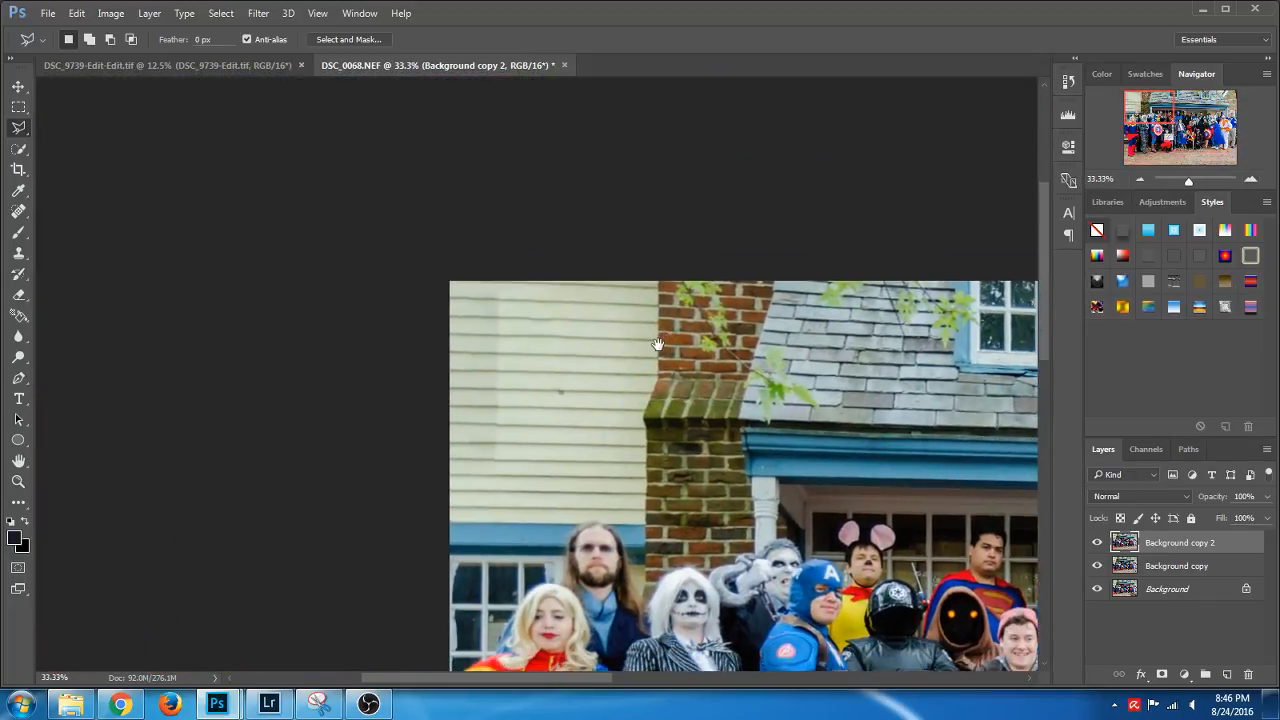
pyautogui.click(19, 211)
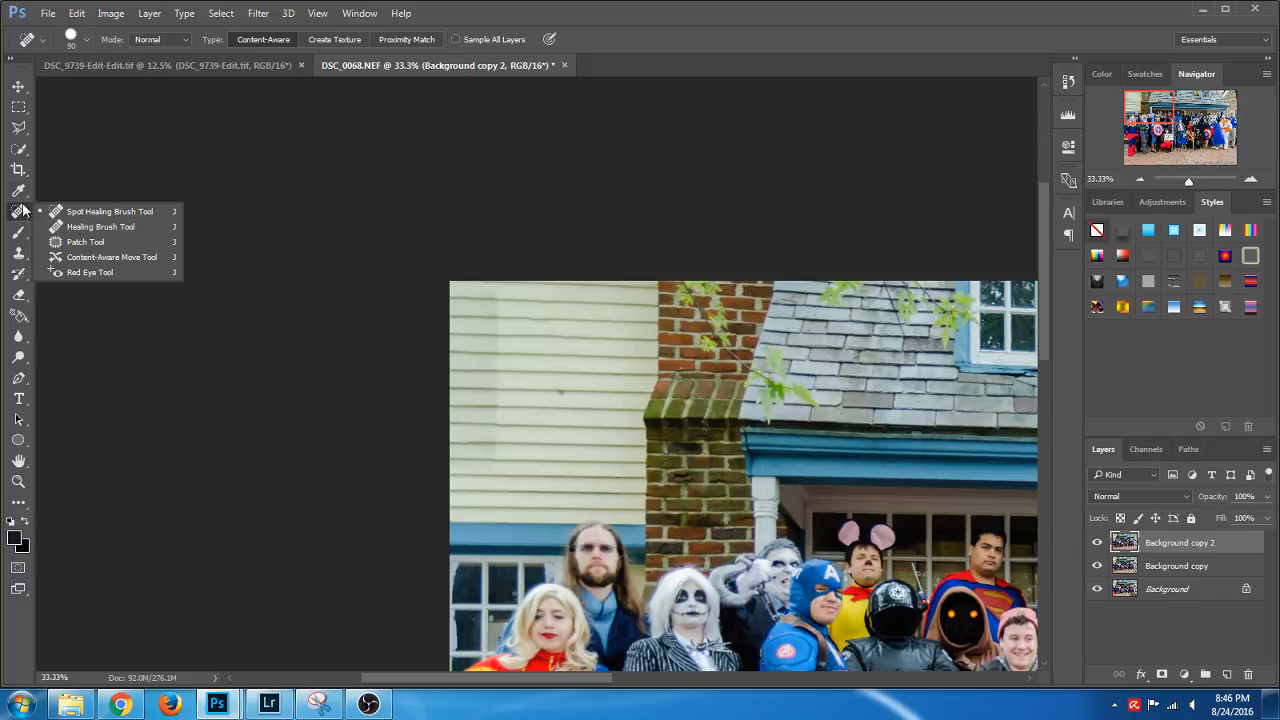
pyautogui.click(100, 226)
pyautogui.click(19, 253)
pyautogui.click(71, 256)
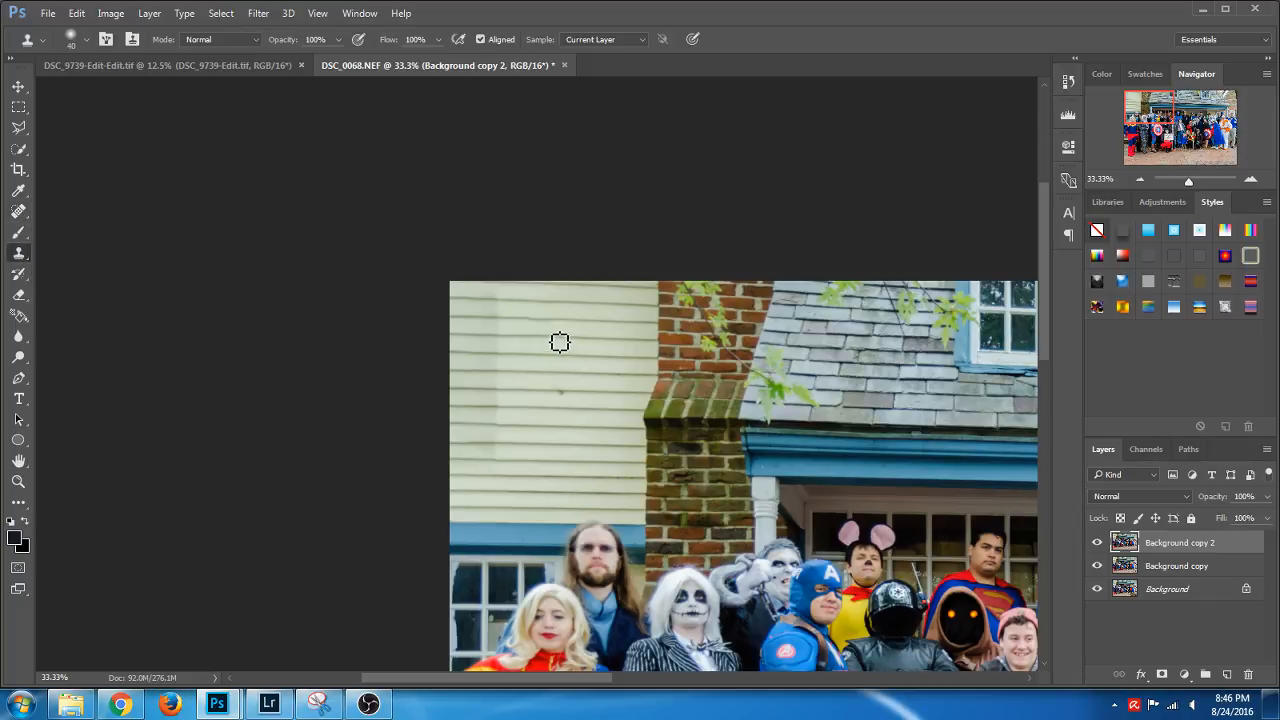
pyautogui.scroll(2, 559, 342)
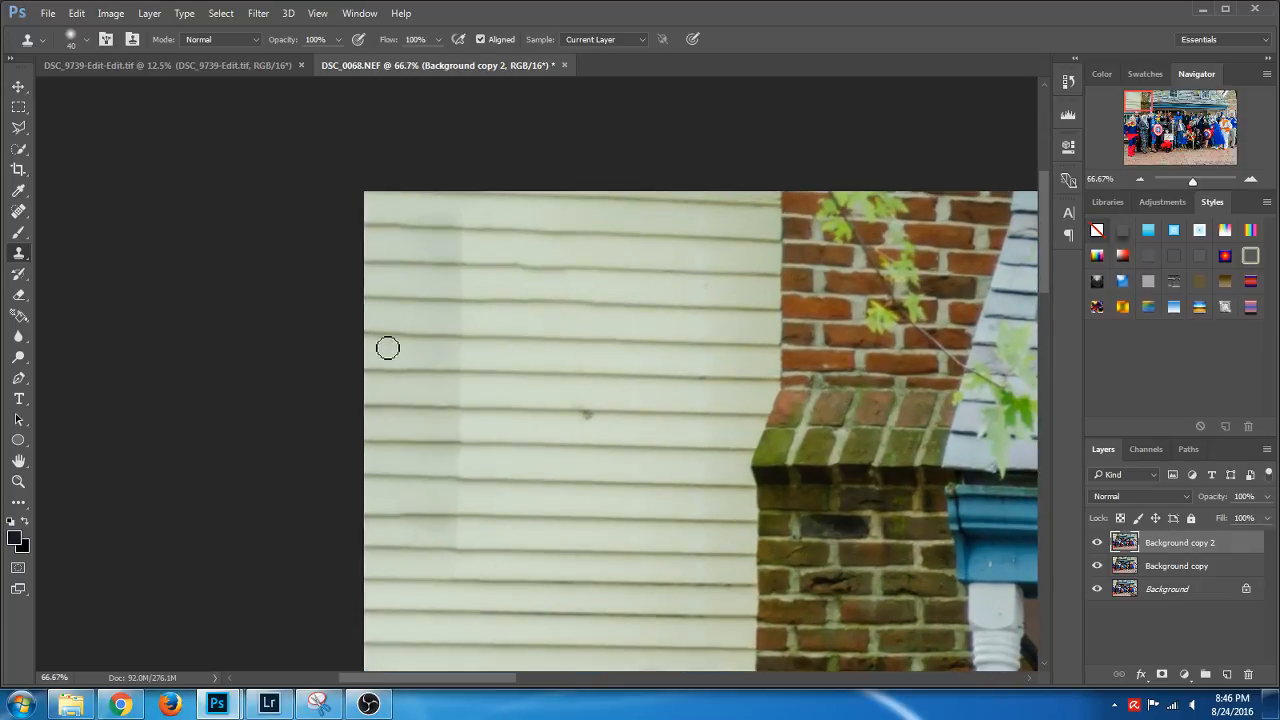
pyautogui.press(']')
pyautogui.press(']')
pyautogui.press(']')
pyautogui.press(']')
pyautogui.press(']')
pyautogui.press(']')
pyautogui.moveTo(443, 212)
pyautogui.mouseDown()
pyautogui.moveTo(437, 269)
pyautogui.moveTo(414, 214)
pyautogui.moveTo(440, 330)
pyautogui.moveTo(389, 257)
pyautogui.moveTo(431, 371)
pyautogui.moveTo(379, 359)
pyautogui.moveTo(420, 374)
pyautogui.moveTo(417, 403)
pyautogui.moveTo(371, 417)
pyautogui.moveTo(430, 458)
pyautogui.moveTo(386, 491)
pyautogui.moveTo(409, 523)
pyautogui.moveTo(375, 540)
pyautogui.moveTo(378, 567)
pyautogui.mouseUp()
pyautogui.keyDown('alt'); pyautogui.click(578, 553); pyautogui.keyUp('alt')
pyautogui.moveTo(472, 532); pyautogui.dragTo(389, 536)
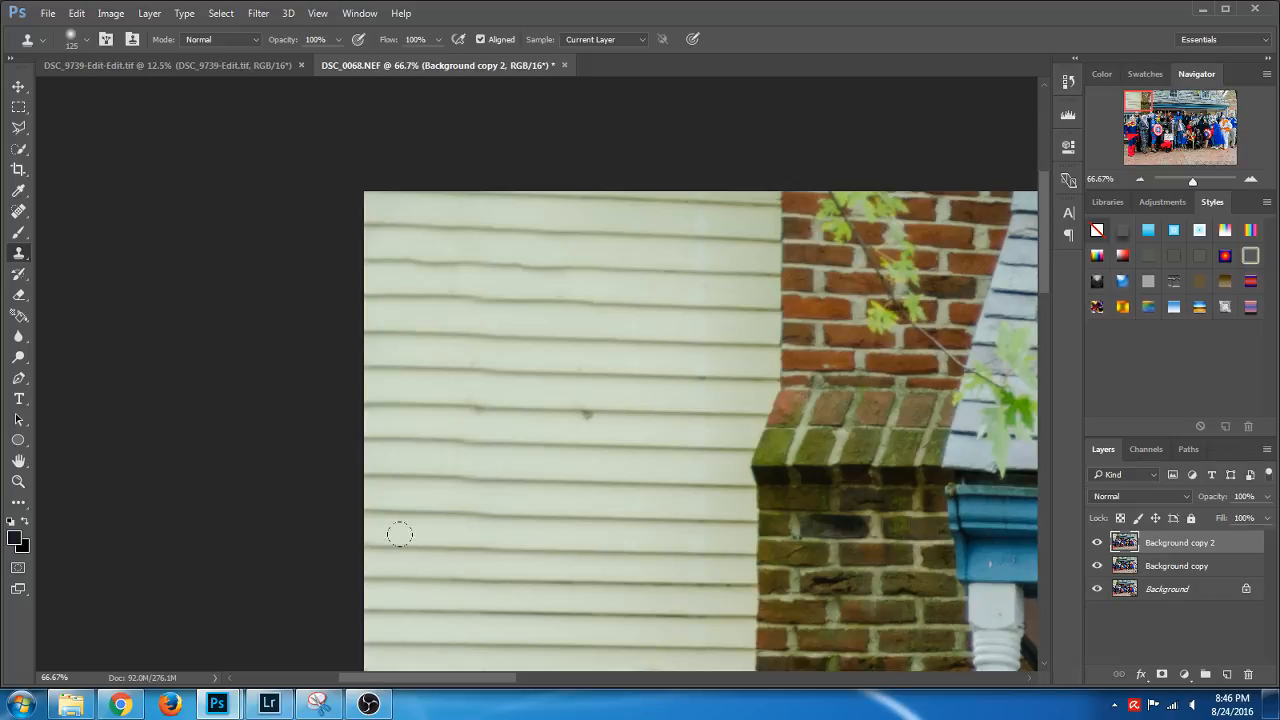
# Clone away the dark spots and uneven board edges on the yellow siding using nearby clean boards as the source
pyautogui.keyDown('alt'); pyautogui.click(574, 518); pyautogui.keyUp('alt')
pyautogui.moveTo(480, 503); pyautogui.dragTo(342, 495)
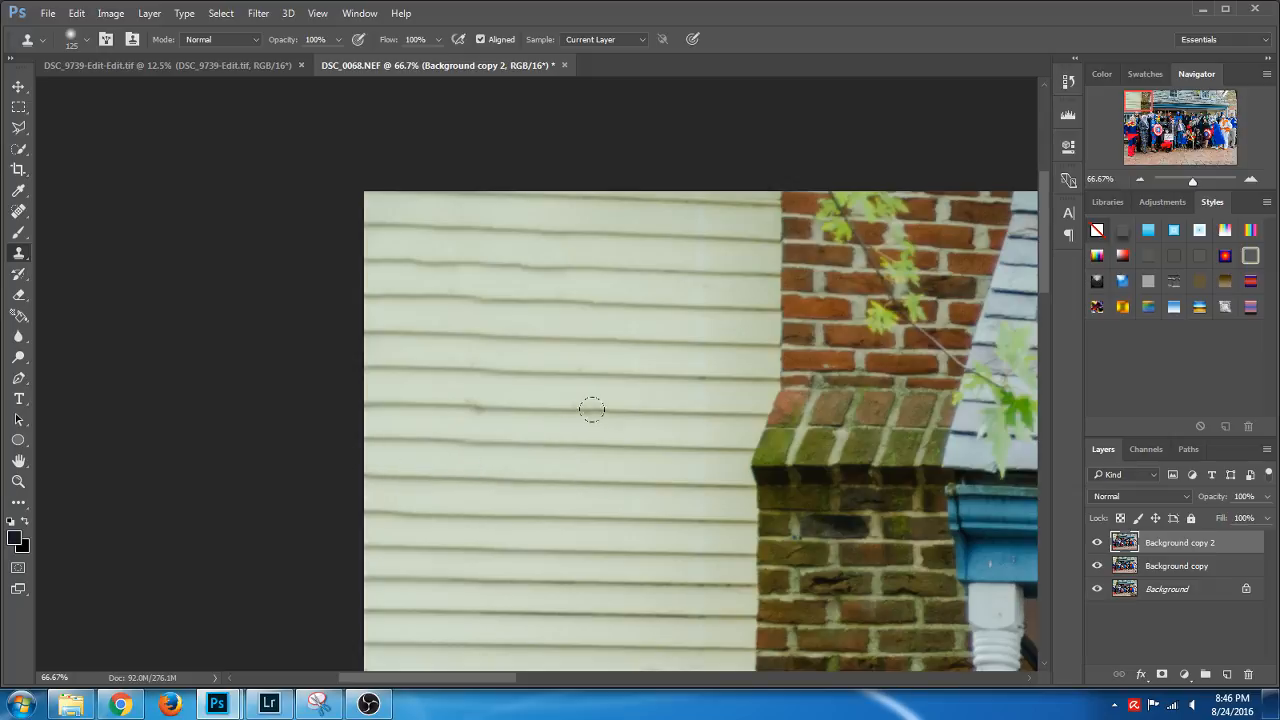
pyautogui.keyDown('alt'); pyautogui.click(652, 413); pyautogui.keyUp('alt')
pyautogui.click(585, 411)
pyautogui.moveTo(468, 398); pyautogui.dragTo(382, 392)
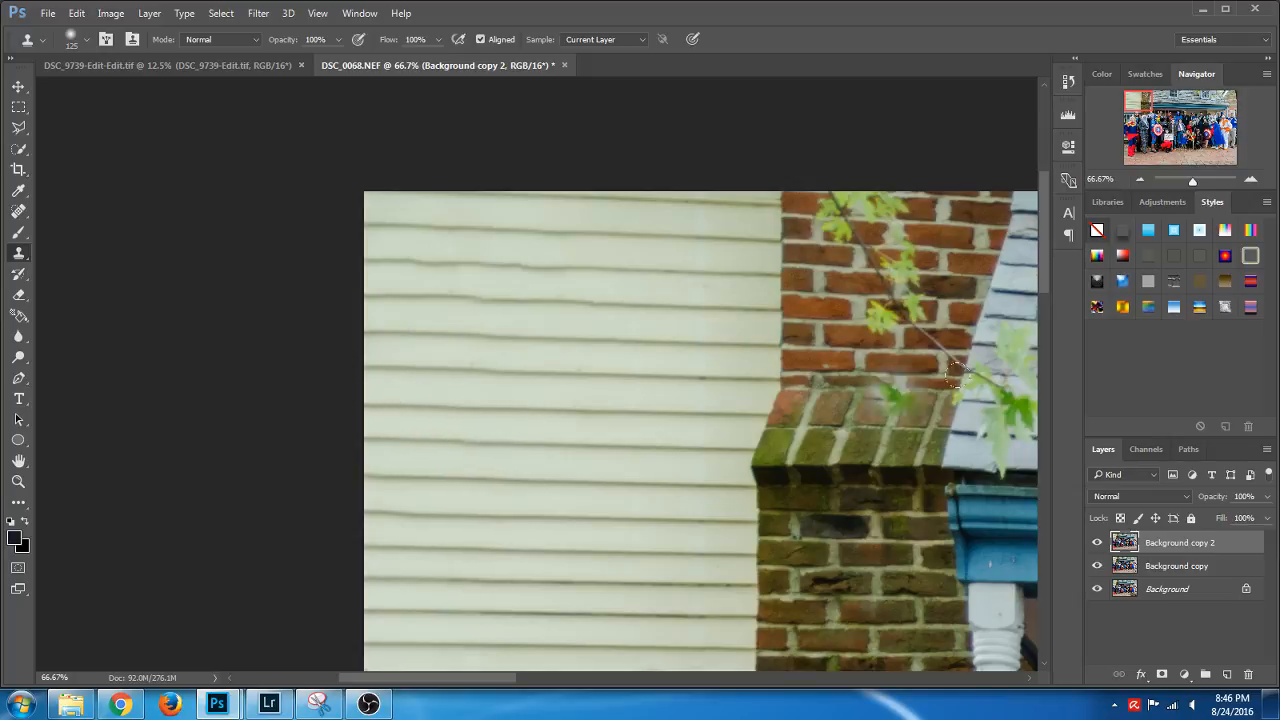
# Examine the whole group photo and the filled brick paving in front of the people for remaining flaws
pyautogui.hotkey('ctrl', '-')
pyautogui.hotkey('ctrl', '-')
pyautogui.hotkey('ctrl', '-')
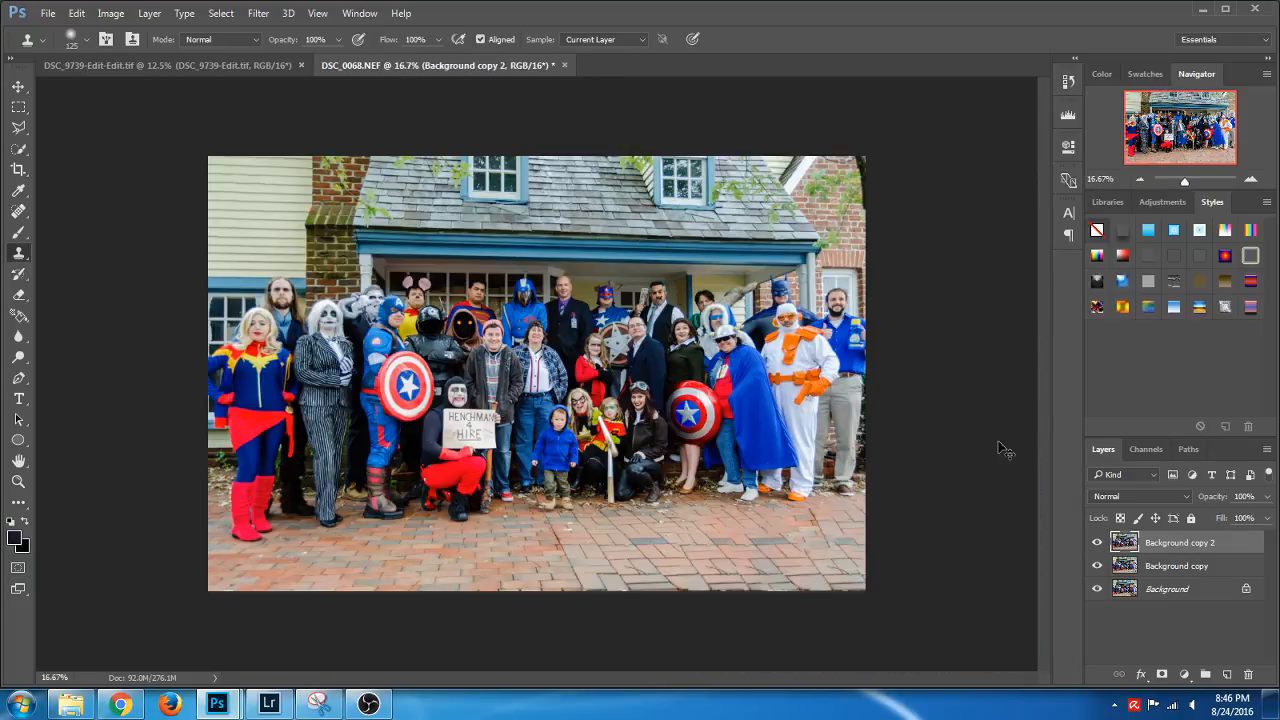
pyautogui.hotkey('ctrl', '+')
pyautogui.hotkey('ctrl', '+')
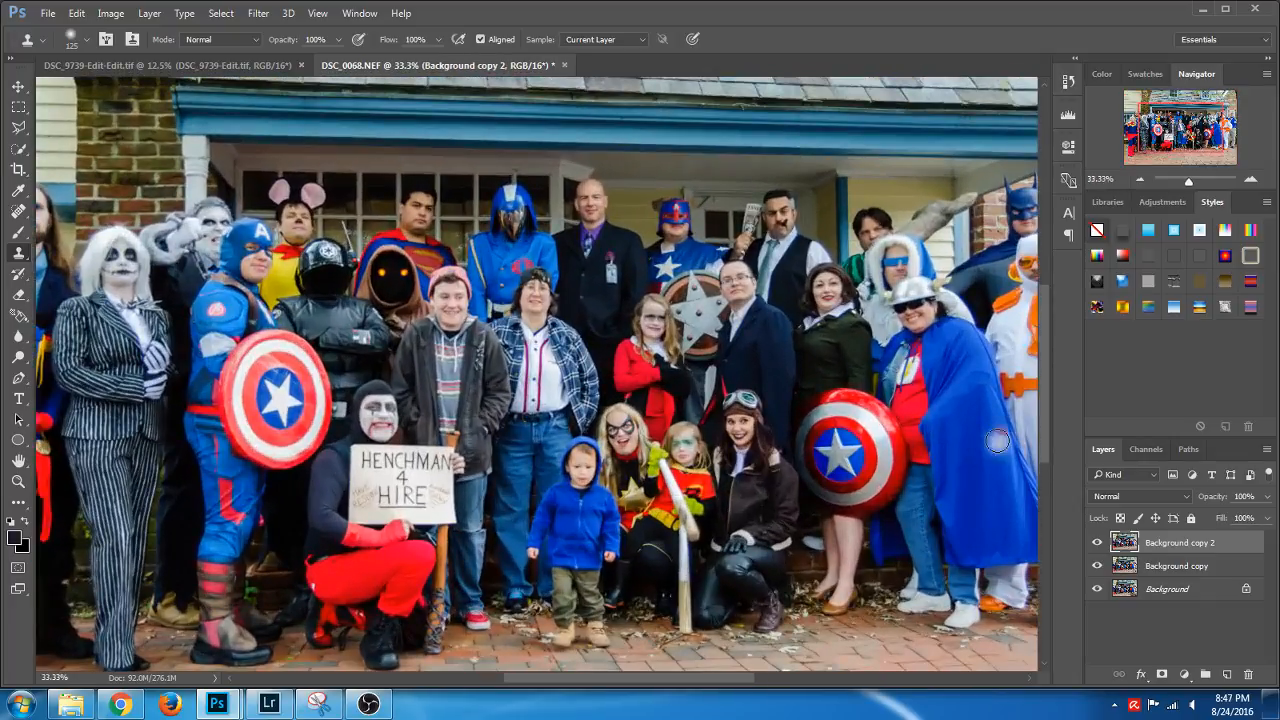
pyautogui.moveTo(895, 555)
pyautogui.mouseDown()
pyautogui.moveTo(463, 243)
pyautogui.moveTo(794, 583)
pyautogui.moveTo(897, 594)
pyautogui.mouseUp()
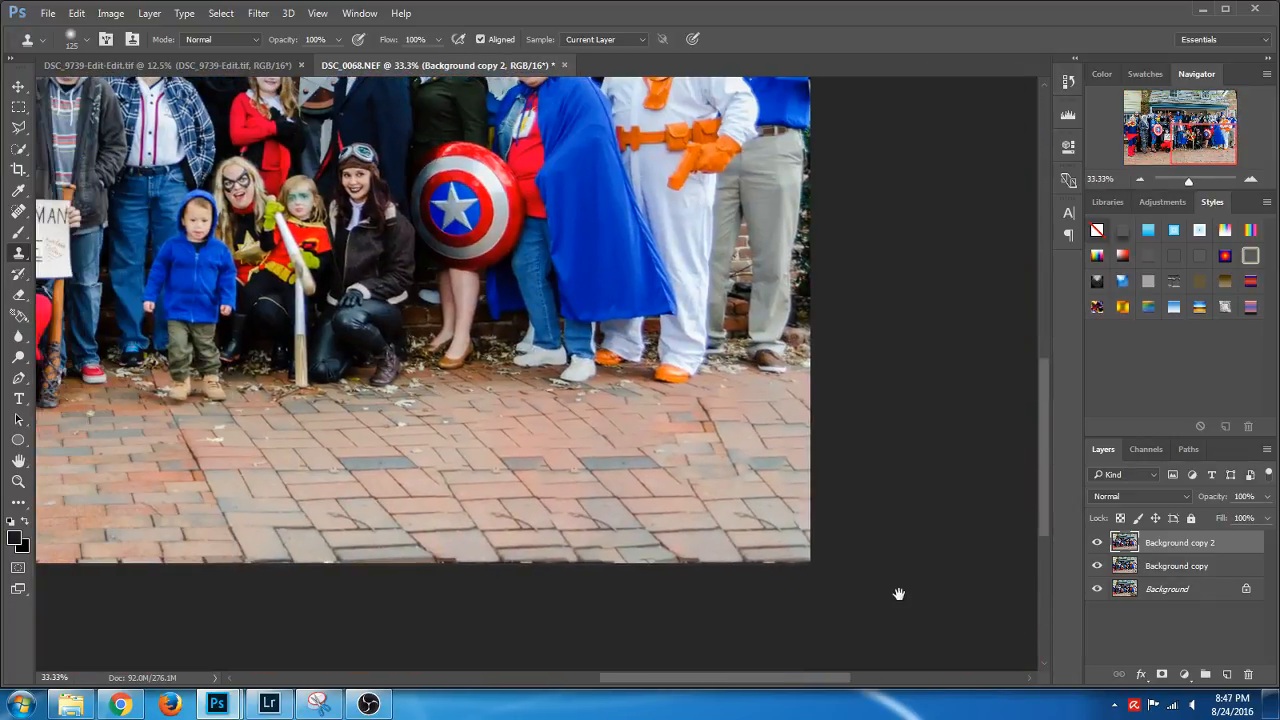
pyautogui.press('l')
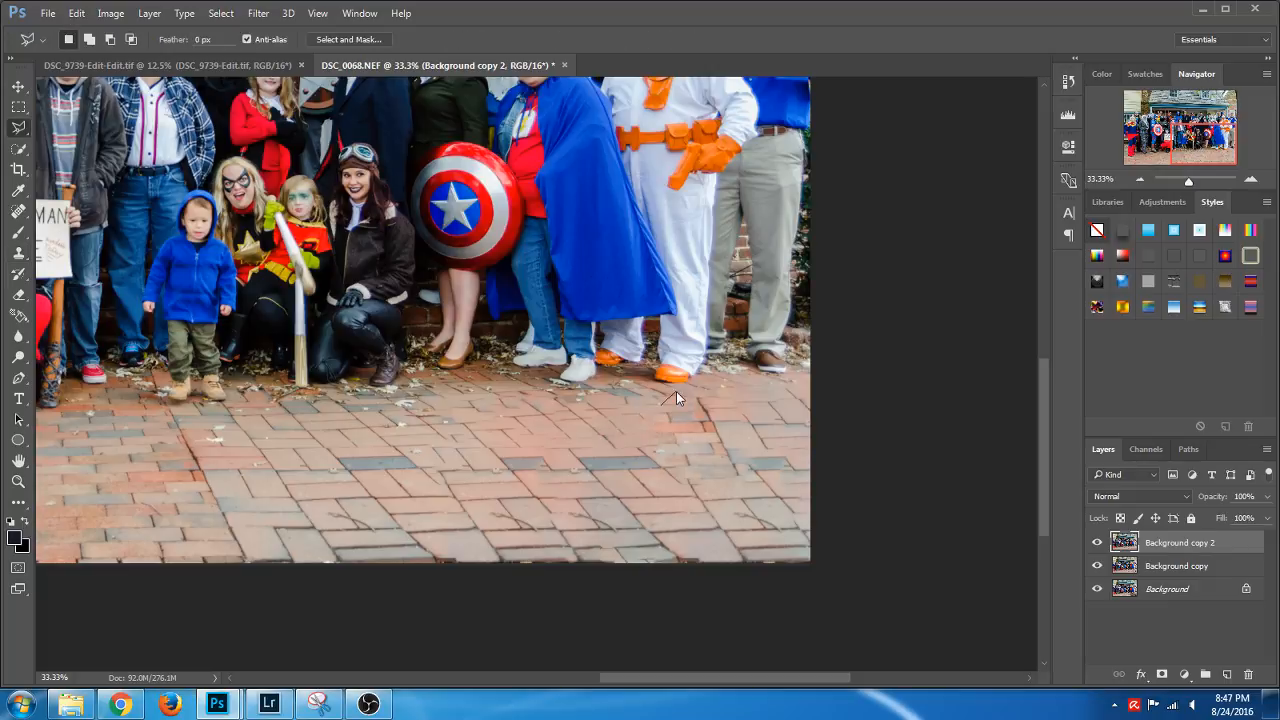
pyautogui.hotkey('ctrl', 'j')
pyautogui.click(616, 263)
pyautogui.click(1140, 179)
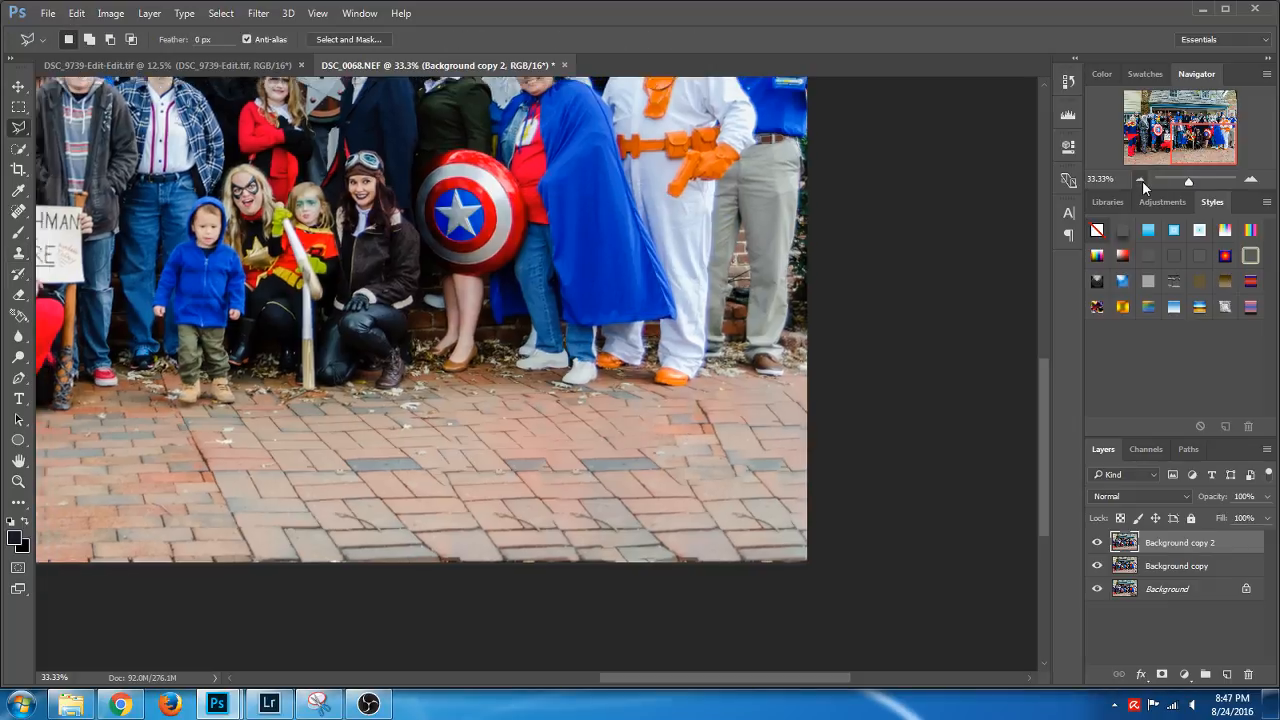
pyautogui.click(1140, 179)
pyautogui.click(1140, 179)
pyautogui.click(1251, 180)
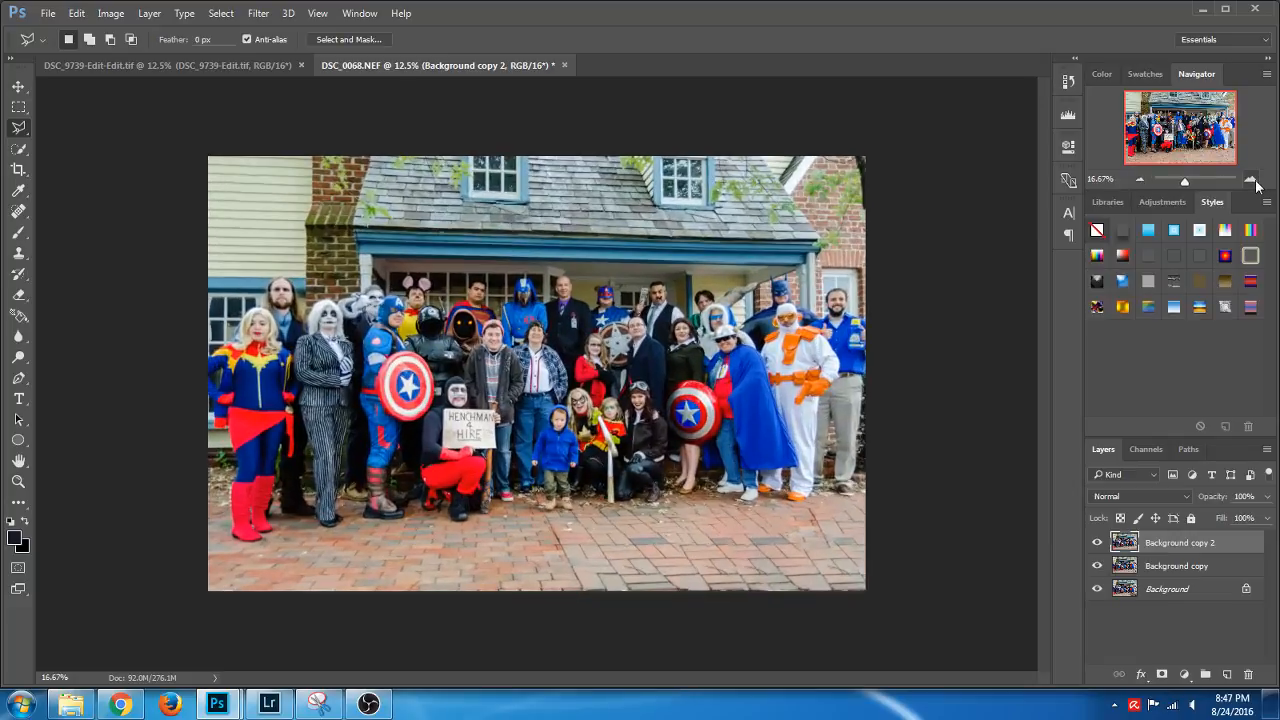
# Flatten the retouched group photo into a single Background layer and save it
pyautogui.hotkey('ctrl', 'alt', 'z')
pyautogui.hotkey('ctrl', 'alt', 'z')
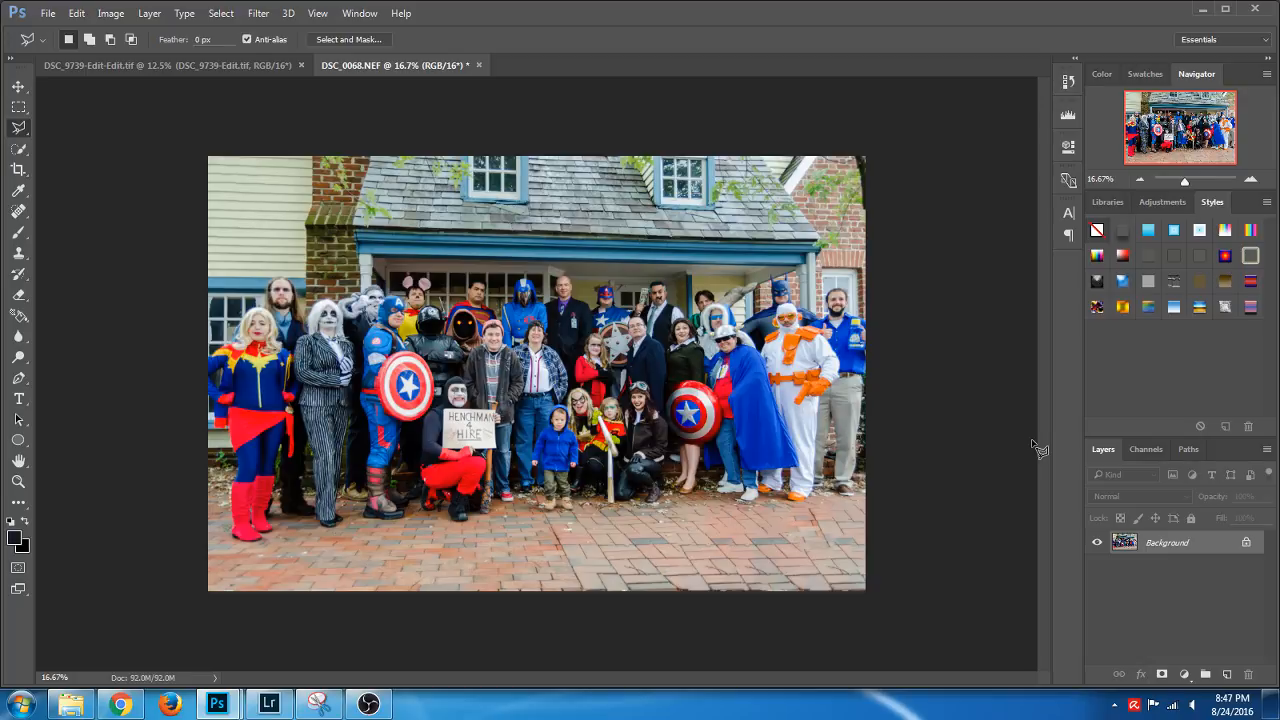
pyautogui.hotkey('ctrl', 's')
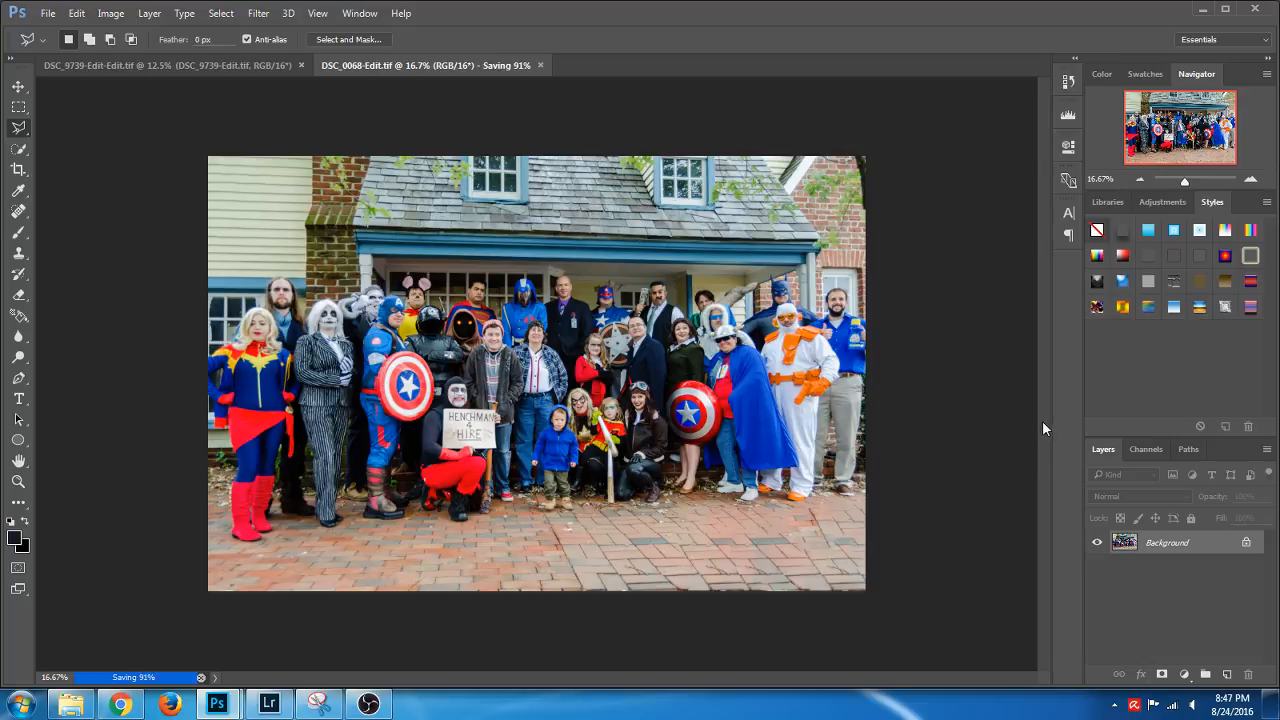
# Switch to Lightroom and select DSC_0099.NEF, the photo of the costumed woman standing on the fire truck
pyautogui.click(270, 704)
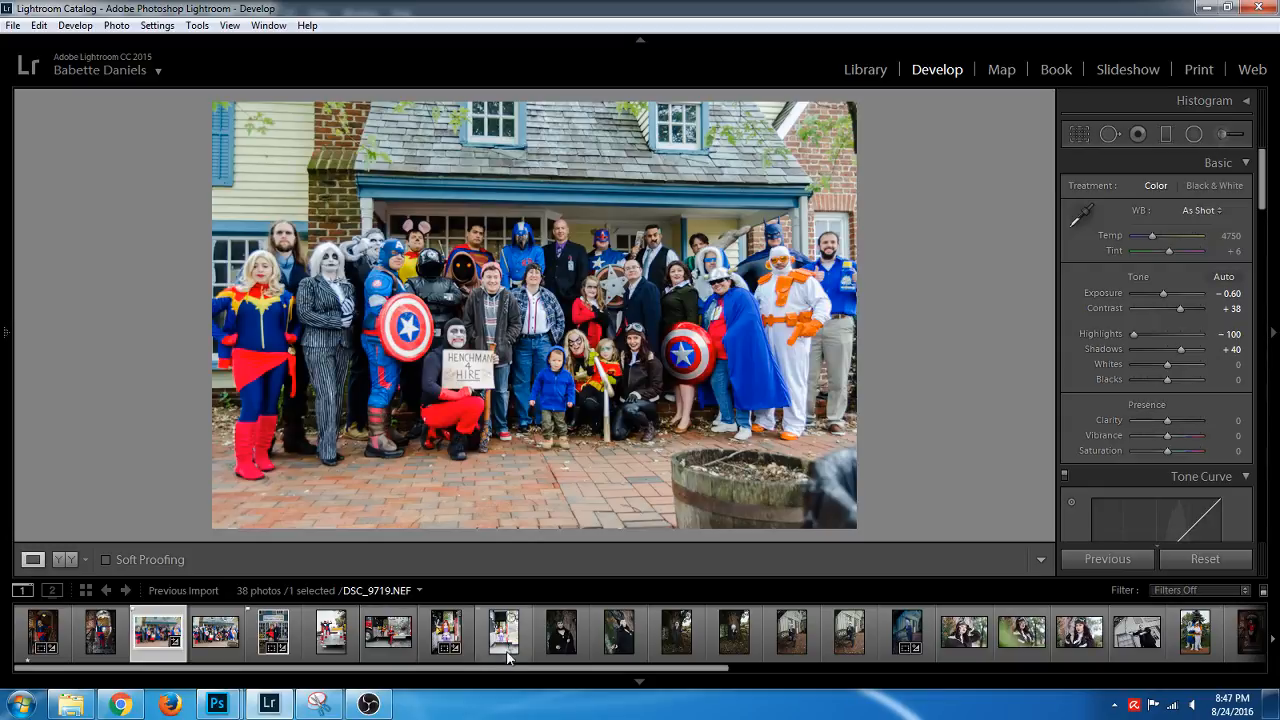
pyautogui.click(395, 650)
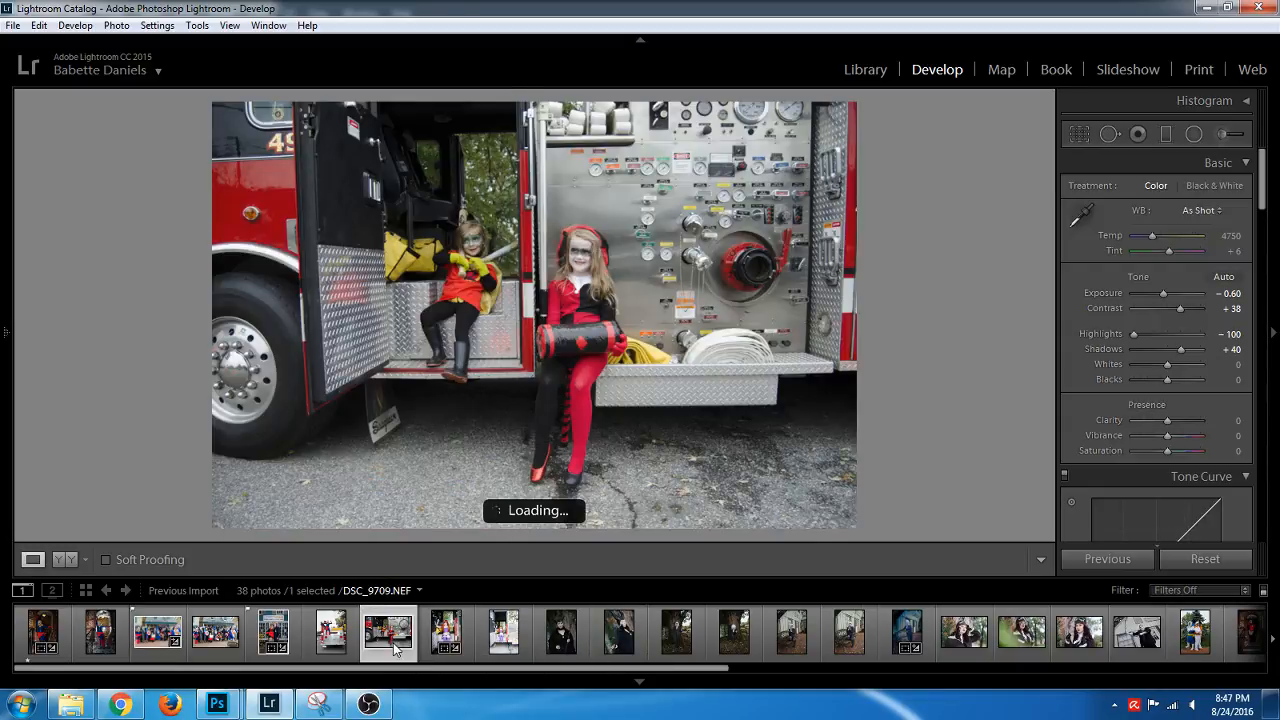
pyautogui.click(343, 651)
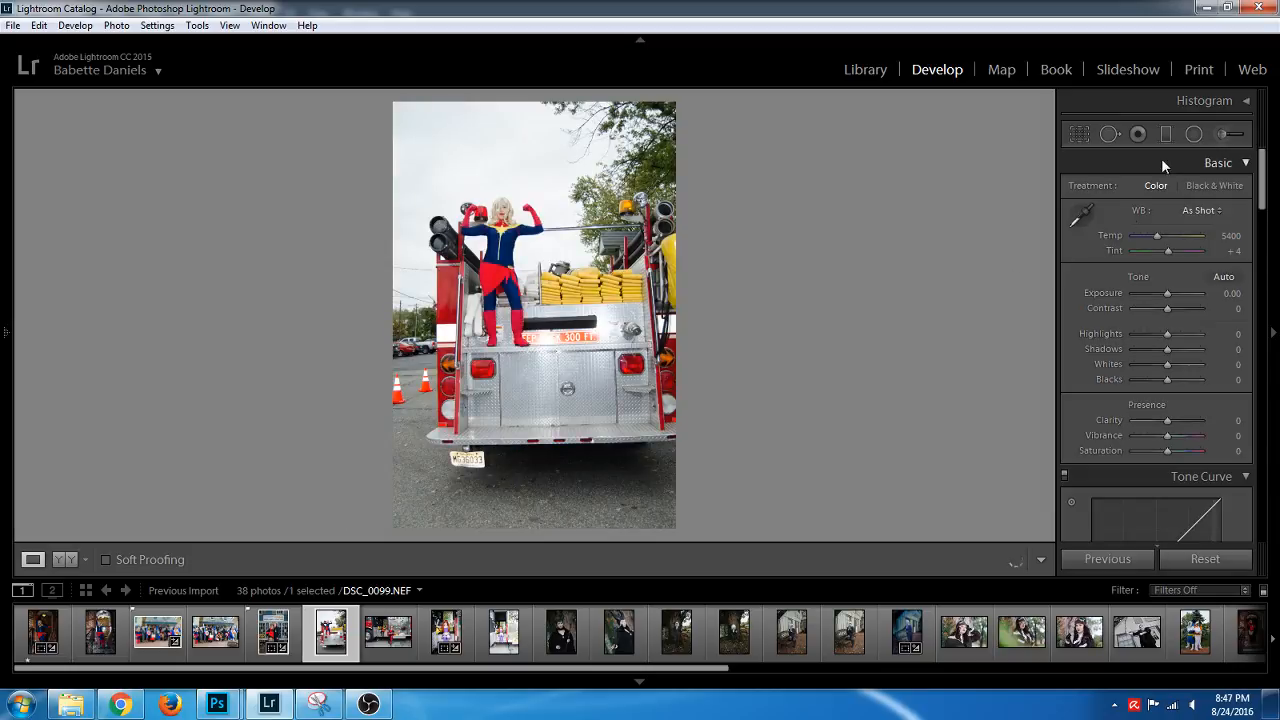
# Straighten the fire truck photo to an angle of 1.63, crop it closer around the truck, and apply the crop
pyautogui.click(1080, 136)
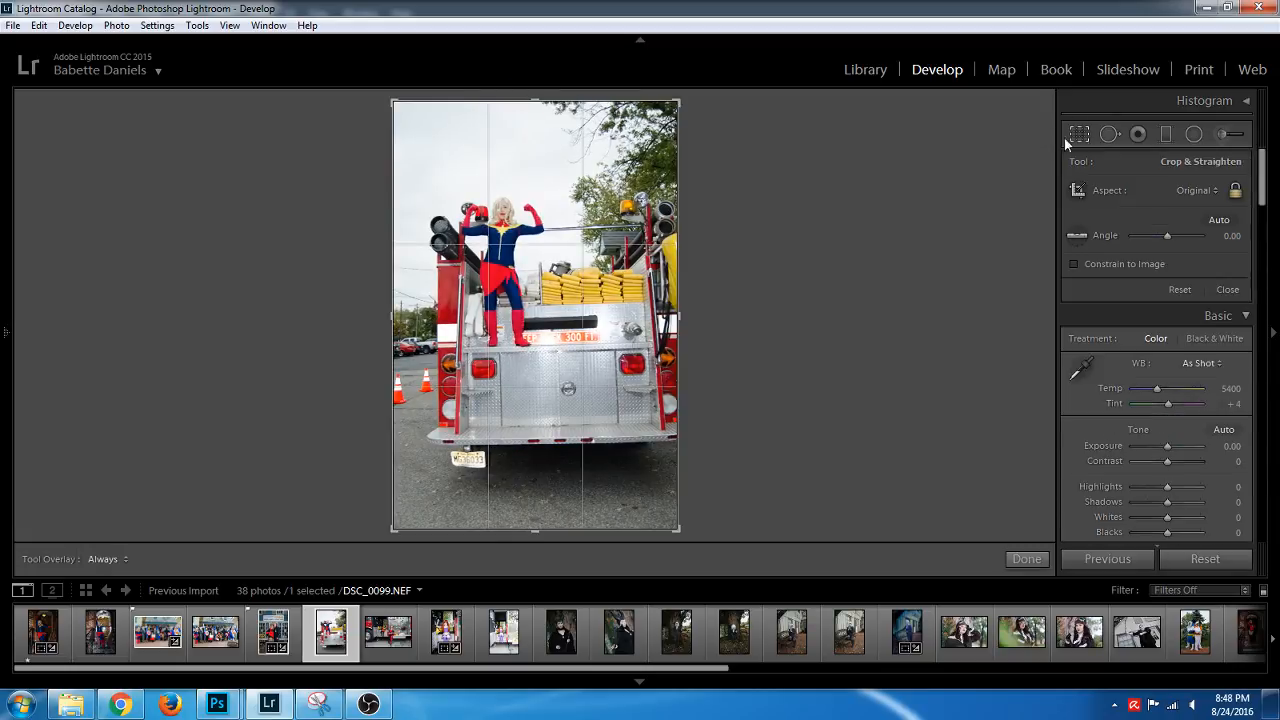
pyautogui.moveTo(707, 113); pyautogui.dragTo(724, 130)
pyautogui.moveTo(412, 128); pyautogui.dragTo(423, 123)
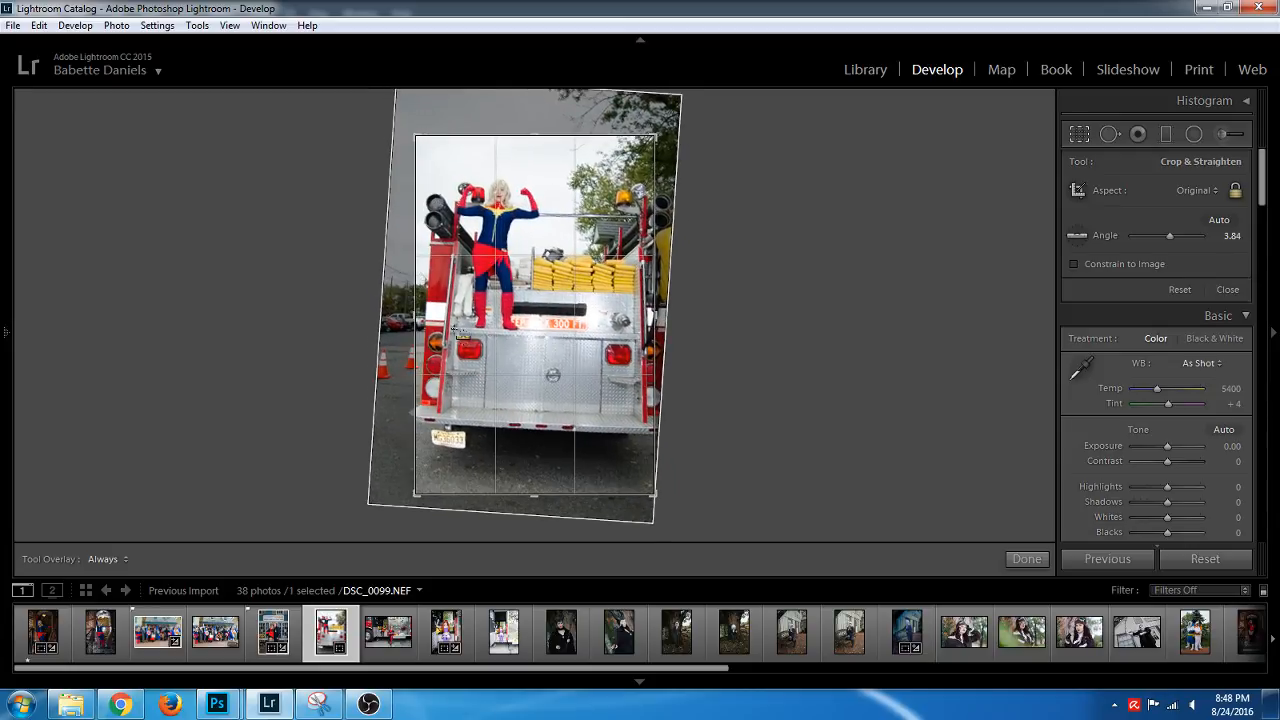
pyautogui.moveTo(458, 326); pyautogui.dragTo(666, 337)
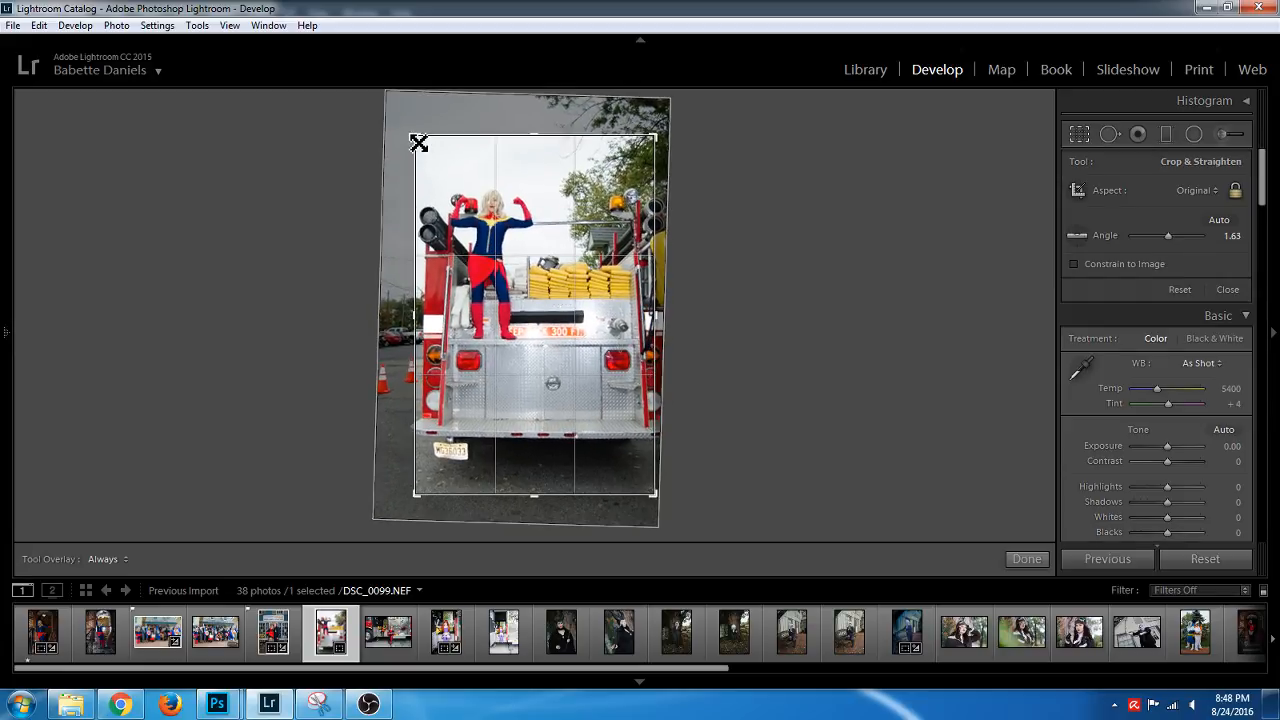
pyautogui.moveTo(416, 139); pyautogui.dragTo(409, 131)
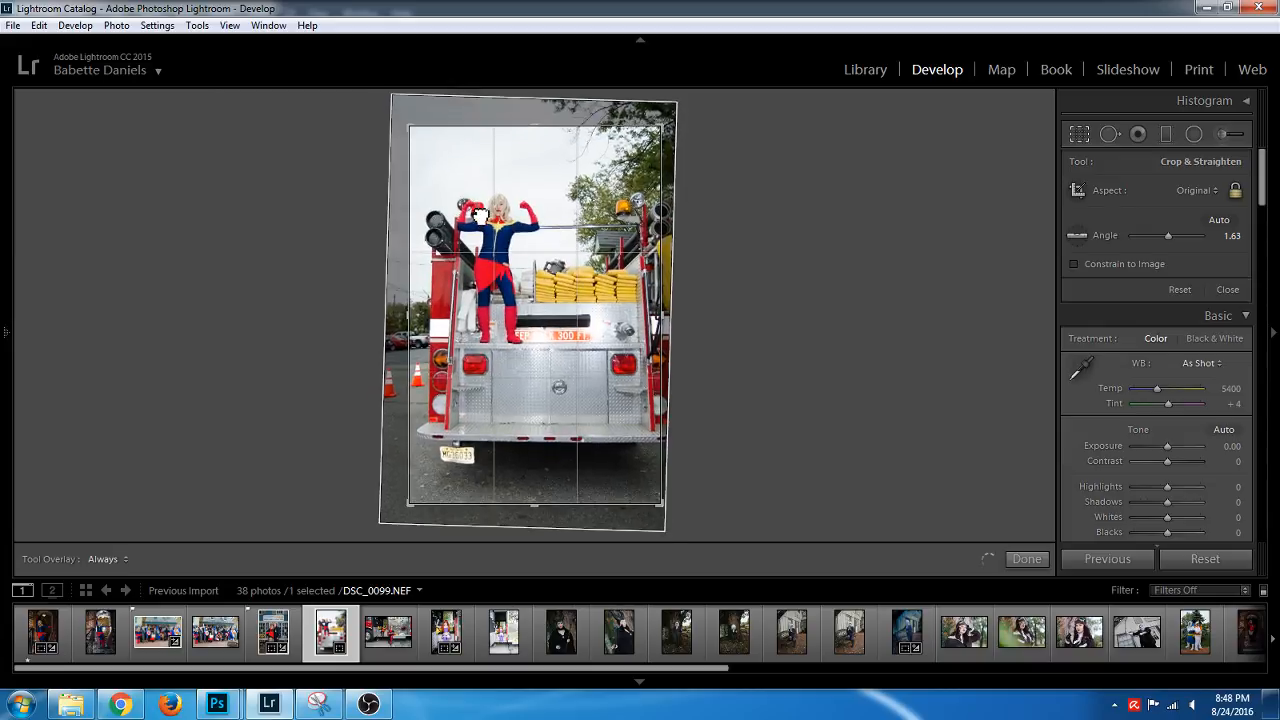
pyautogui.doubleClick(478, 210)
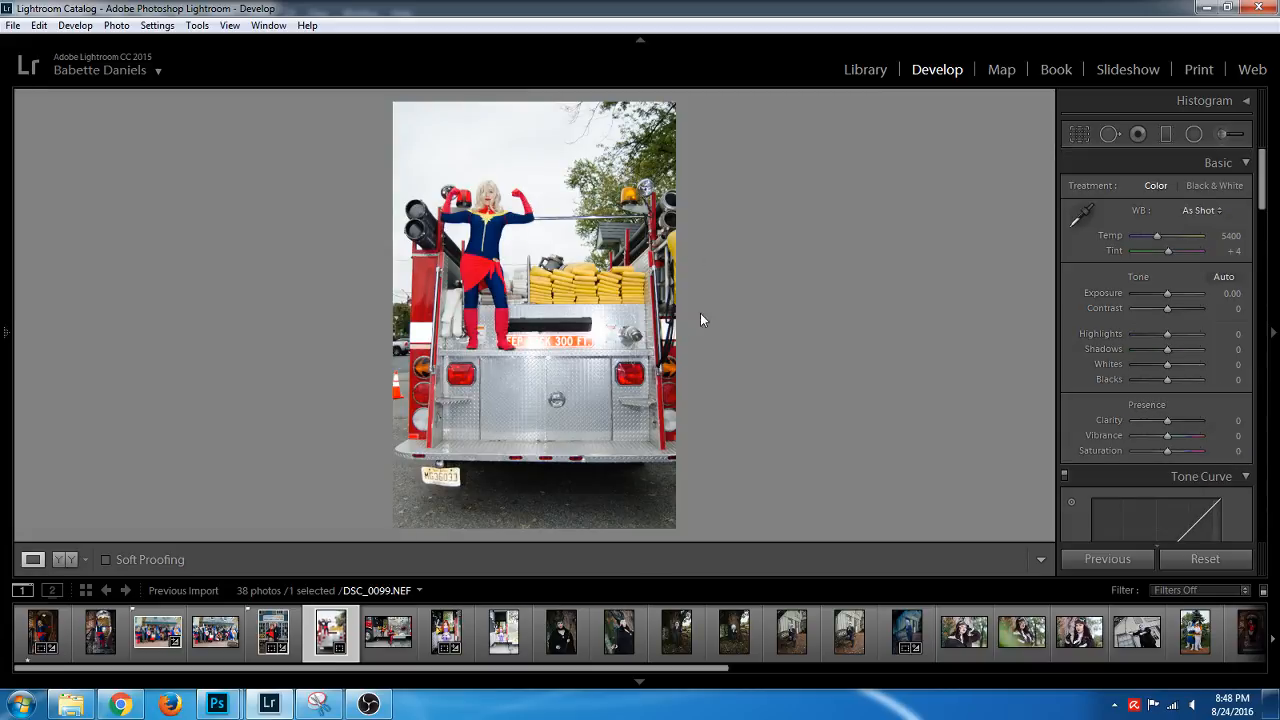
# Hide the filmstrip and set Highlights to -100, Shadows to +29 and the red saturation to -31
pyautogui.click(640, 681)
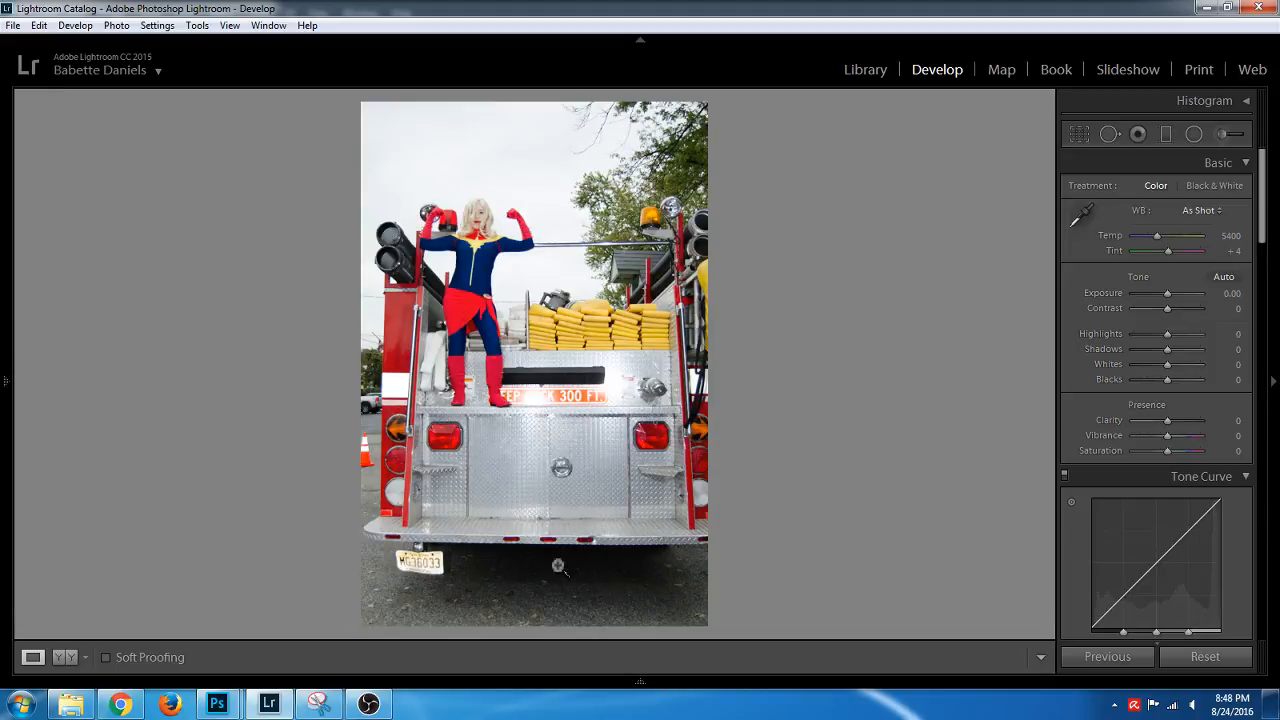
pyautogui.moveTo(1138, 334); pyautogui.dragTo(1179, 308)
pyautogui.scroll(-10, 1260, 277)
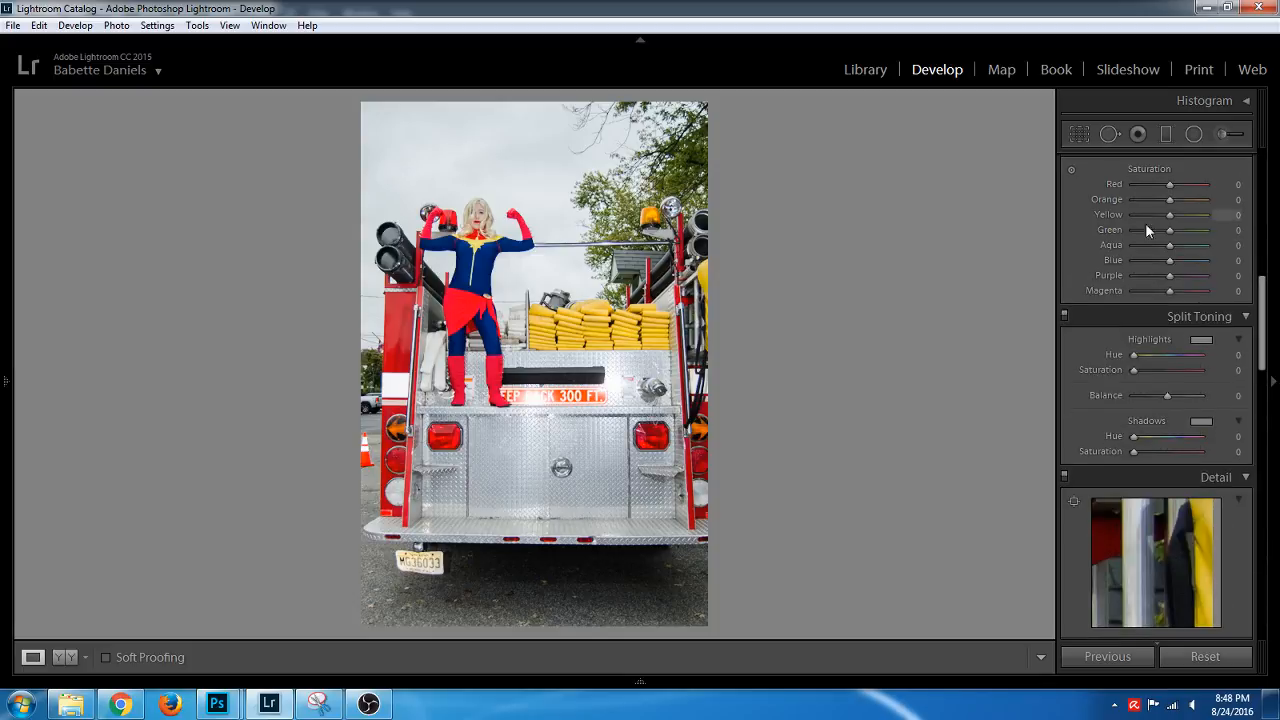
pyautogui.click(1157, 184)
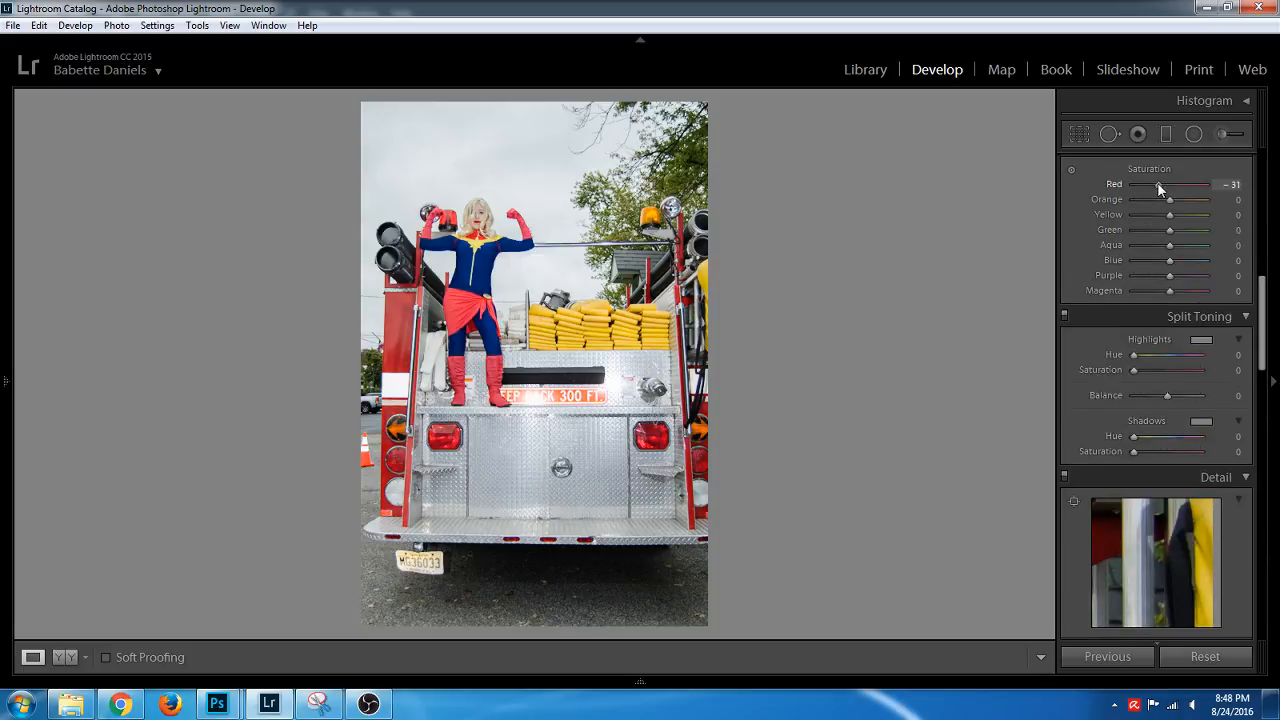
# Set the fire truck photo's Contrast to +76
pyautogui.moveTo(1261, 304); pyautogui.dragTo(1263, 256)
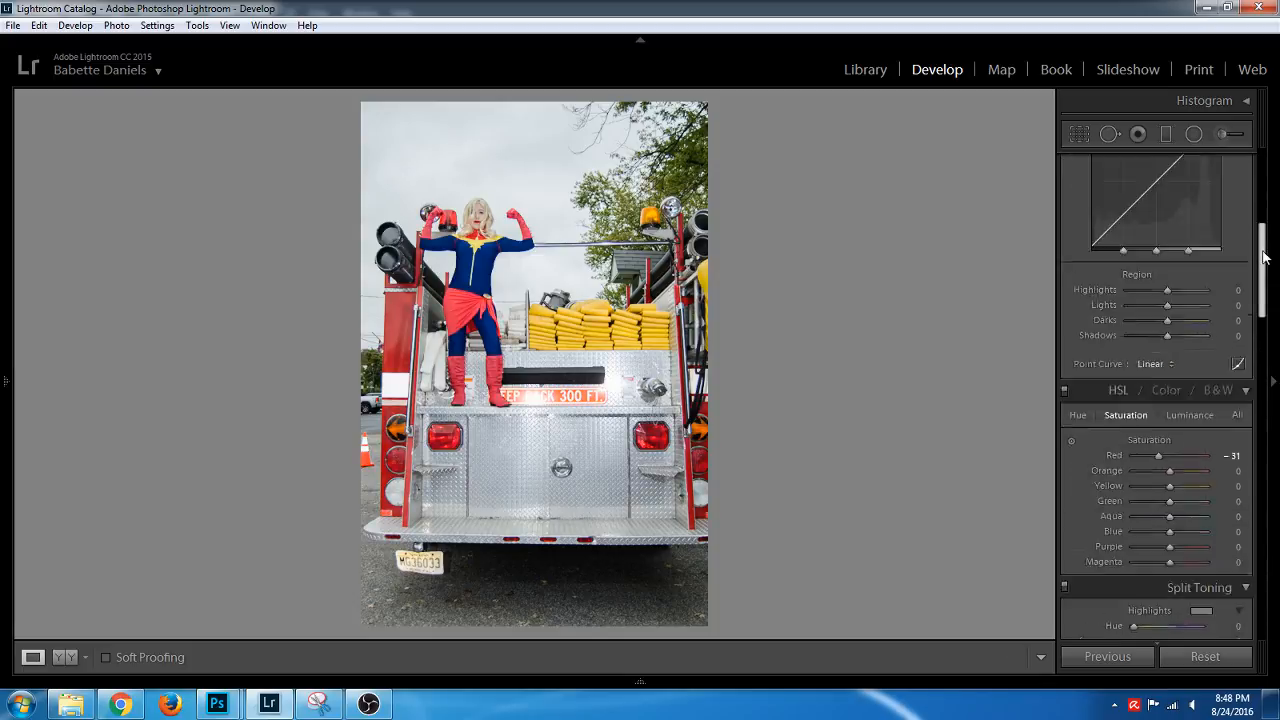
pyautogui.scroll(10, 1234, 245)
pyautogui.moveTo(1200, 208); pyautogui.dragTo(1193, 207)
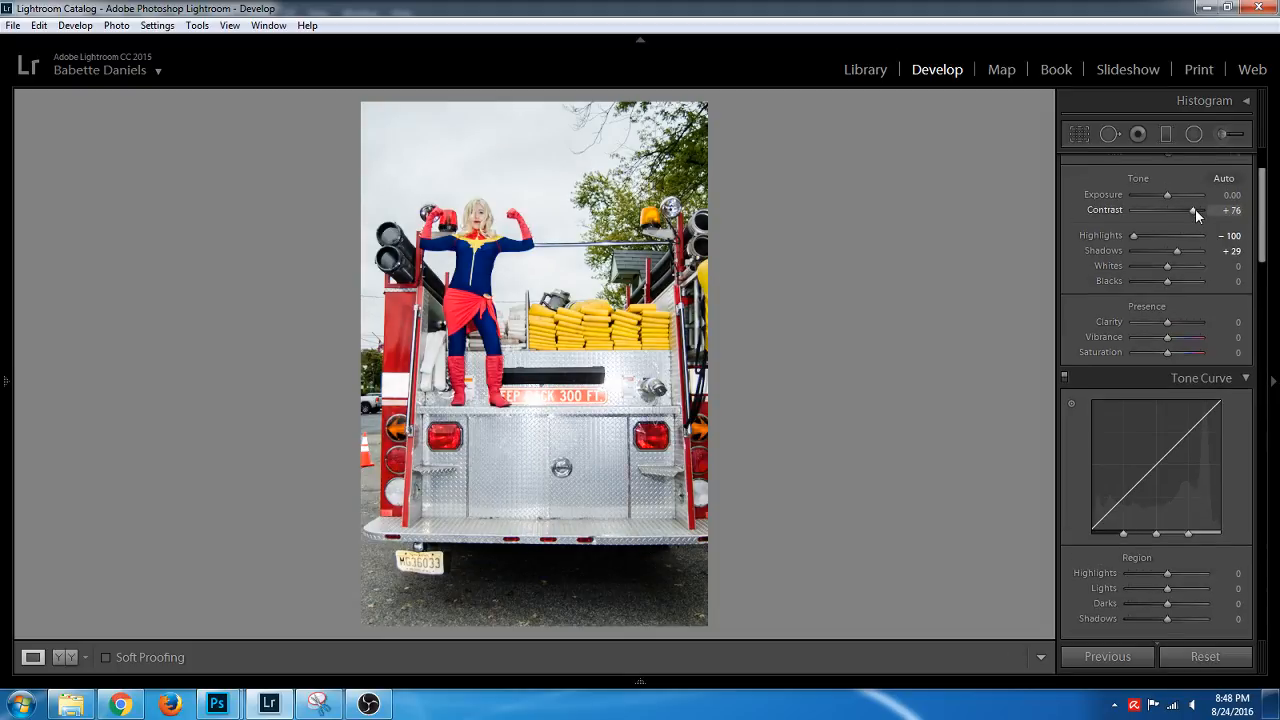
pyautogui.click(1221, 135)
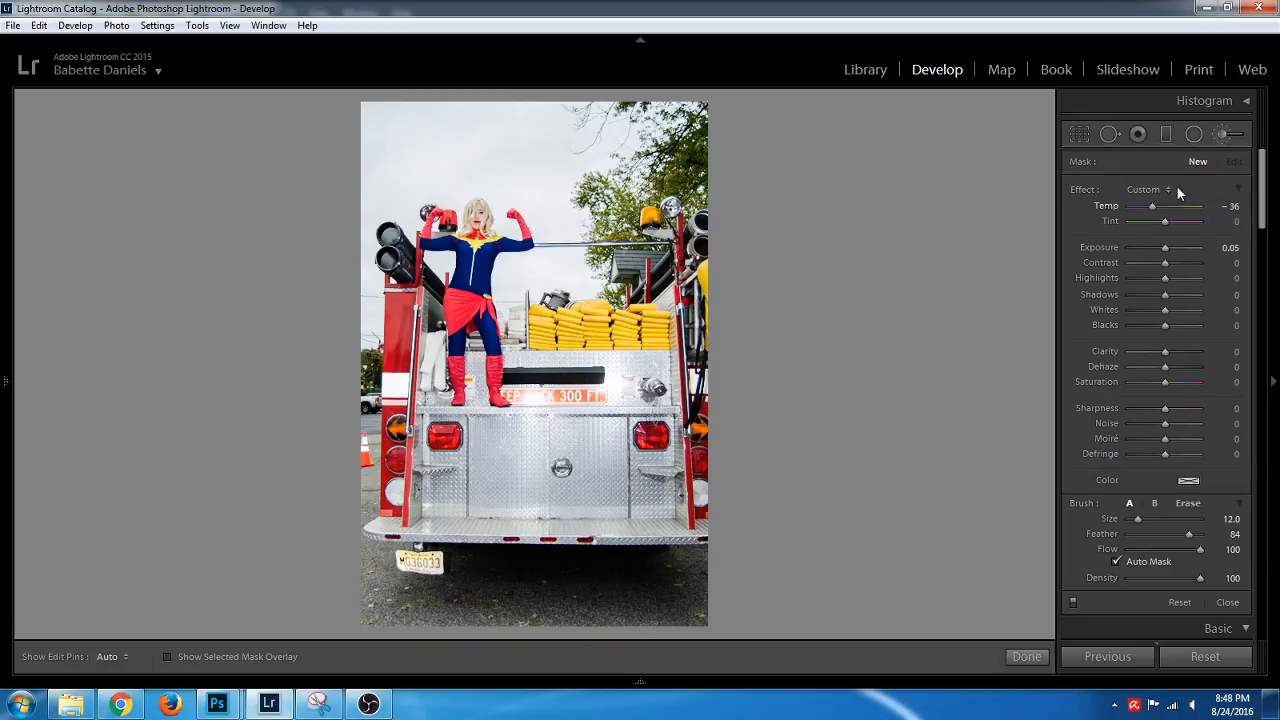
pyautogui.click(1221, 135)
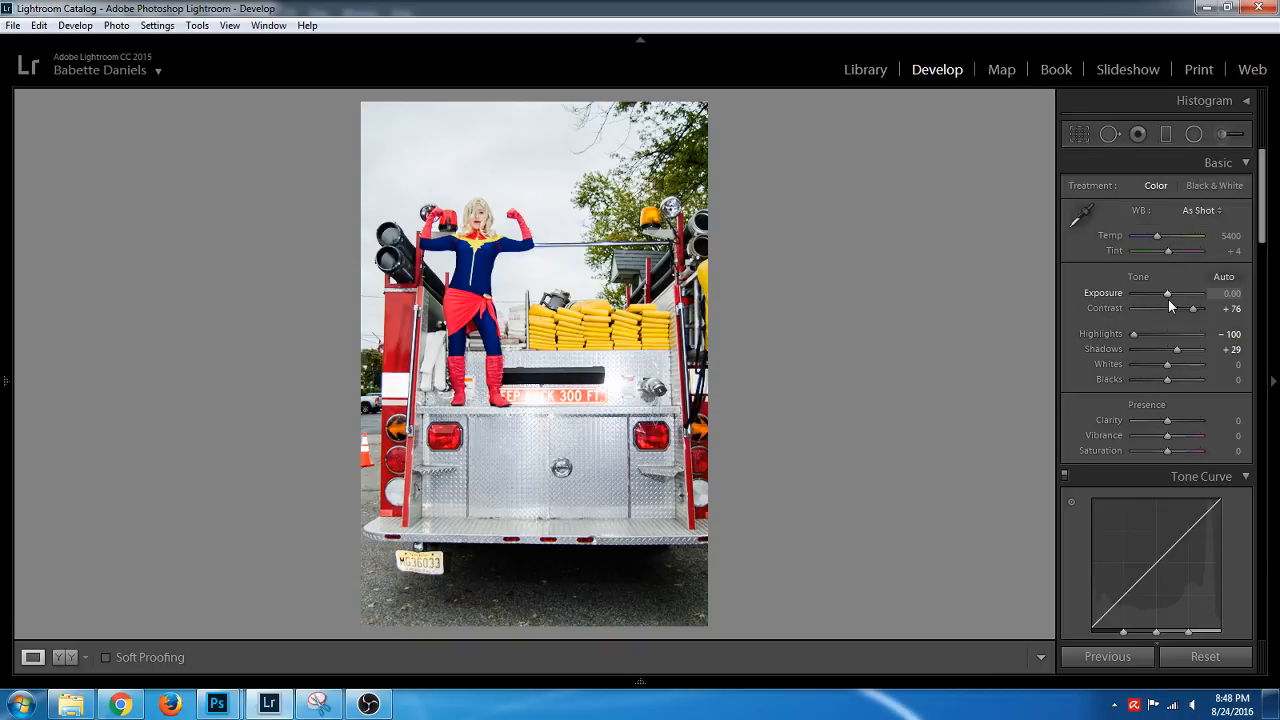
# Set Exposure to -0.24, Whites to -100 and Clarity to +17 on the fire truck photo
pyautogui.moveTo(1168, 299); pyautogui.dragTo(1166, 298)
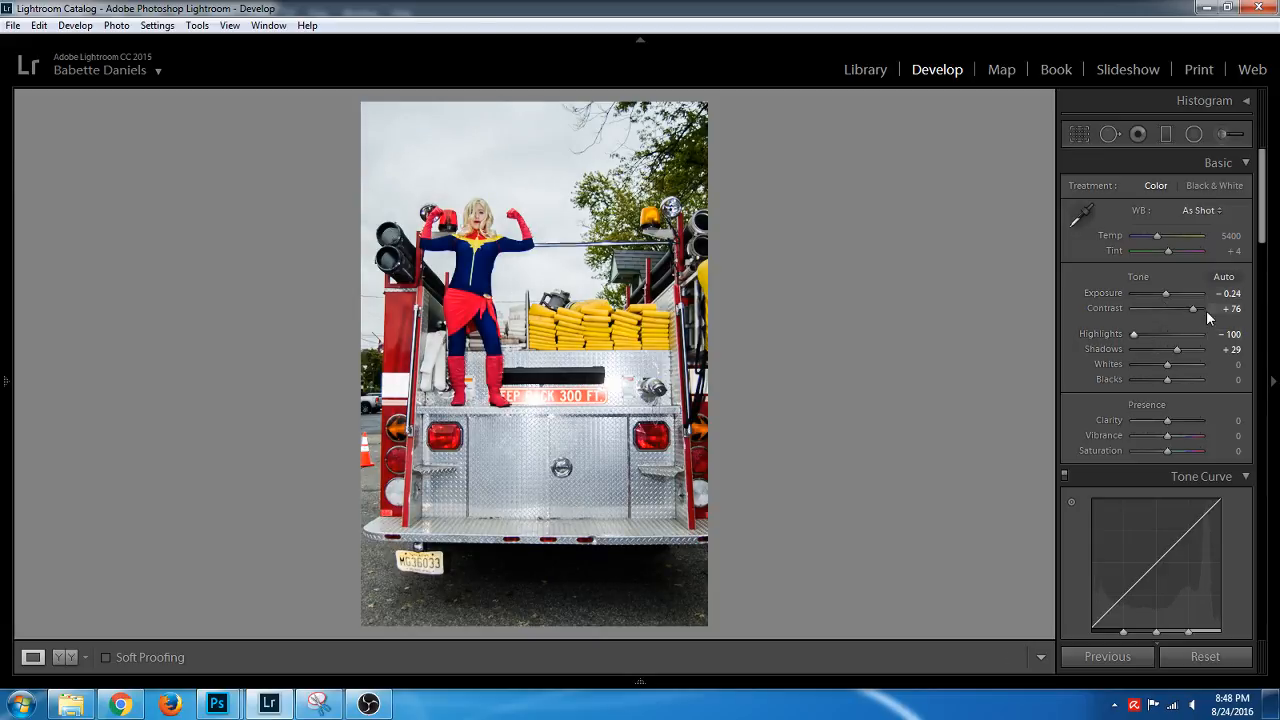
pyautogui.moveTo(1168, 368); pyautogui.dragTo(1114, 370)
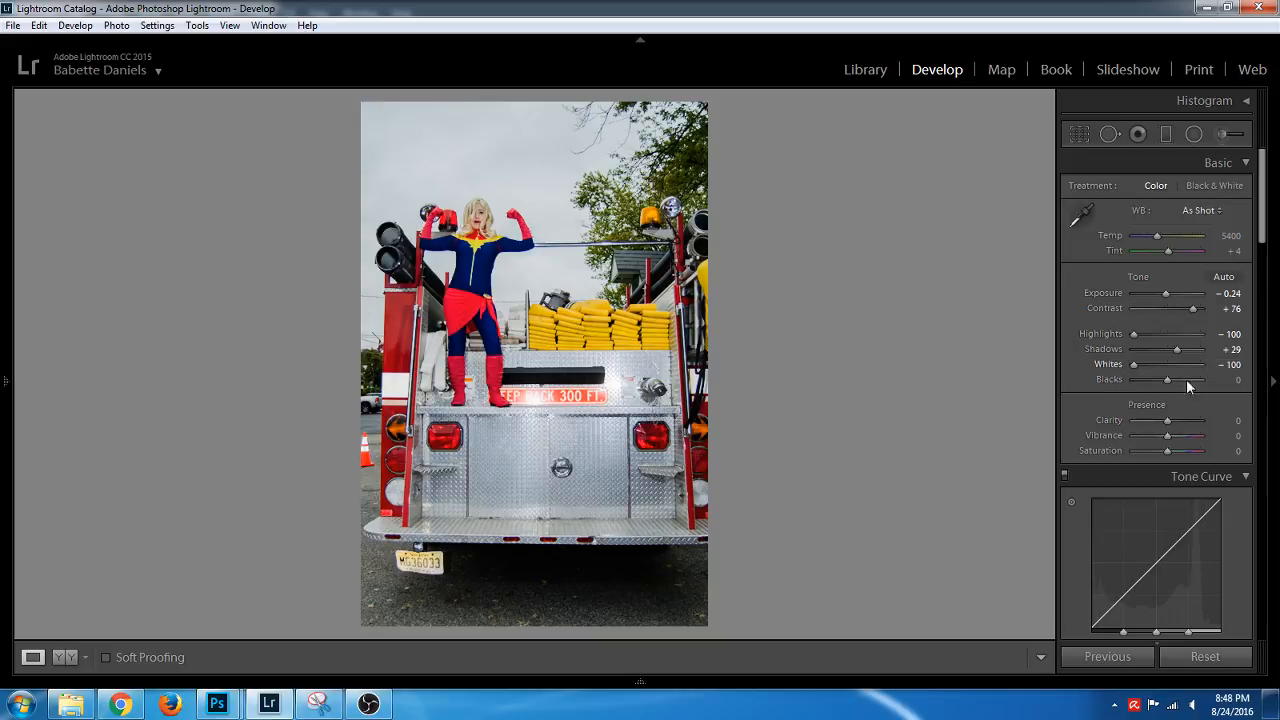
pyautogui.moveTo(1168, 421); pyautogui.dragTo(1173, 419)
pyautogui.moveTo(1262, 230); pyautogui.dragTo(1262, 278)
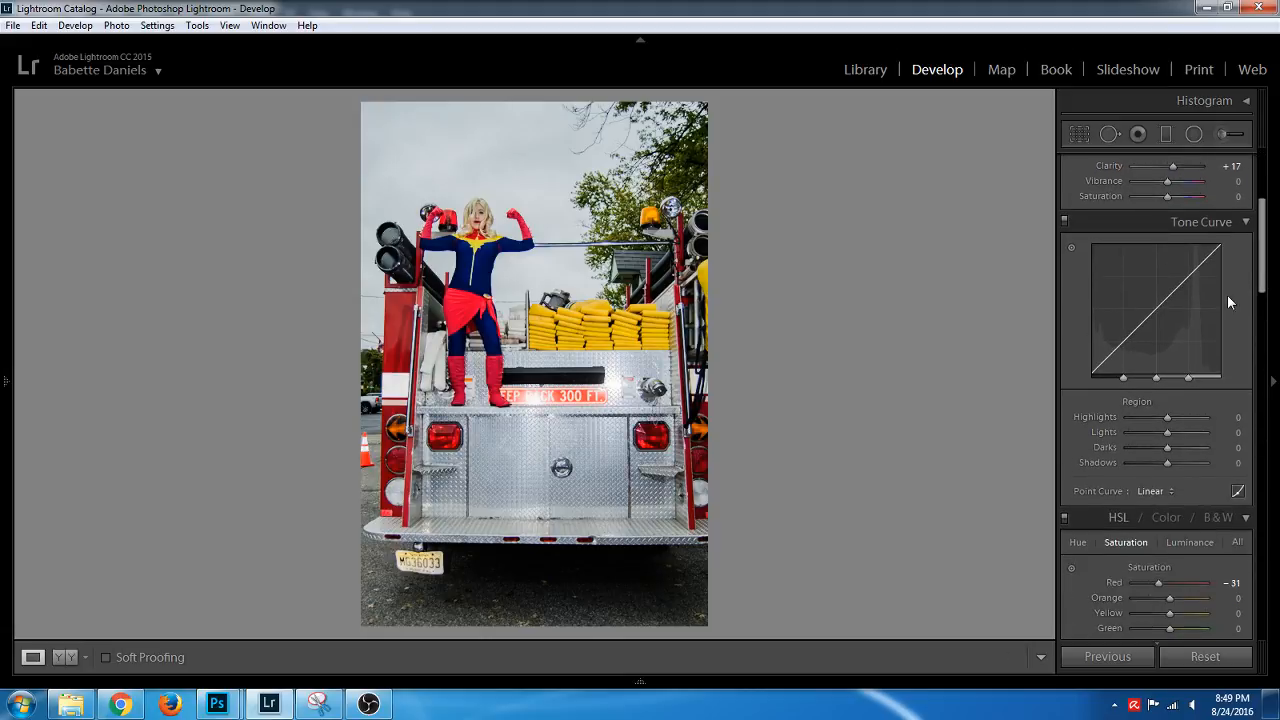
pyautogui.moveTo(1141, 415); pyautogui.dragTo(1162, 415)
pyautogui.click(1230, 417)
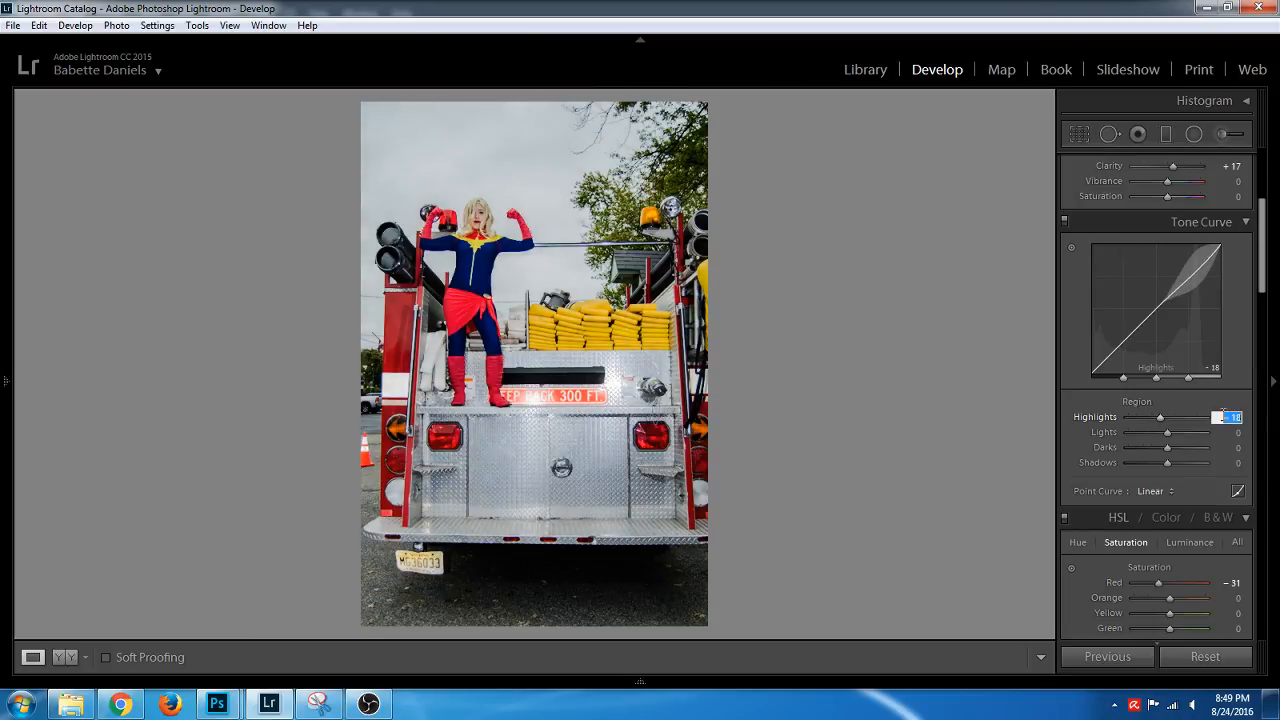
pyautogui.write('0')
pyautogui.press('Return')
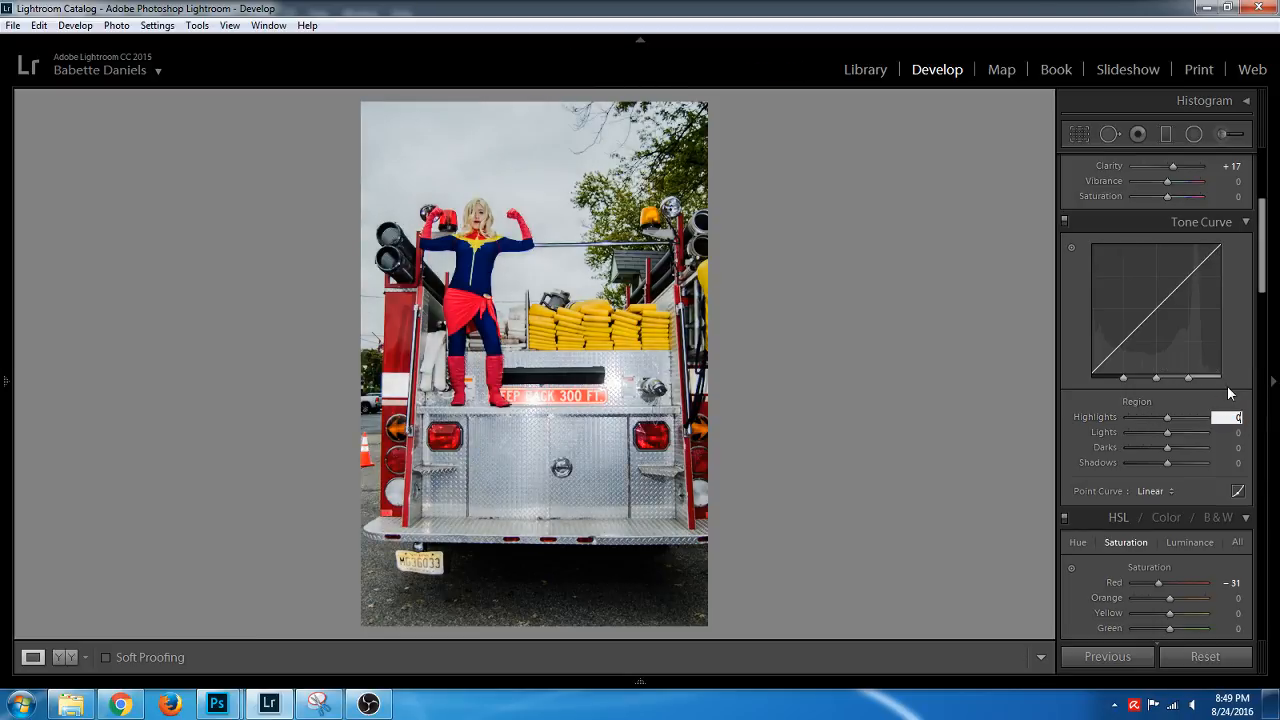
# Set noise reduction Luminance to 10, and turn on Remove Chromatic Aberration and Enable Profile Corrections
pyautogui.moveTo(1267, 284); pyautogui.dragTo(1238, 410)
pyautogui.click(1140, 525)
pyautogui.scroll(4, 1206, 477)
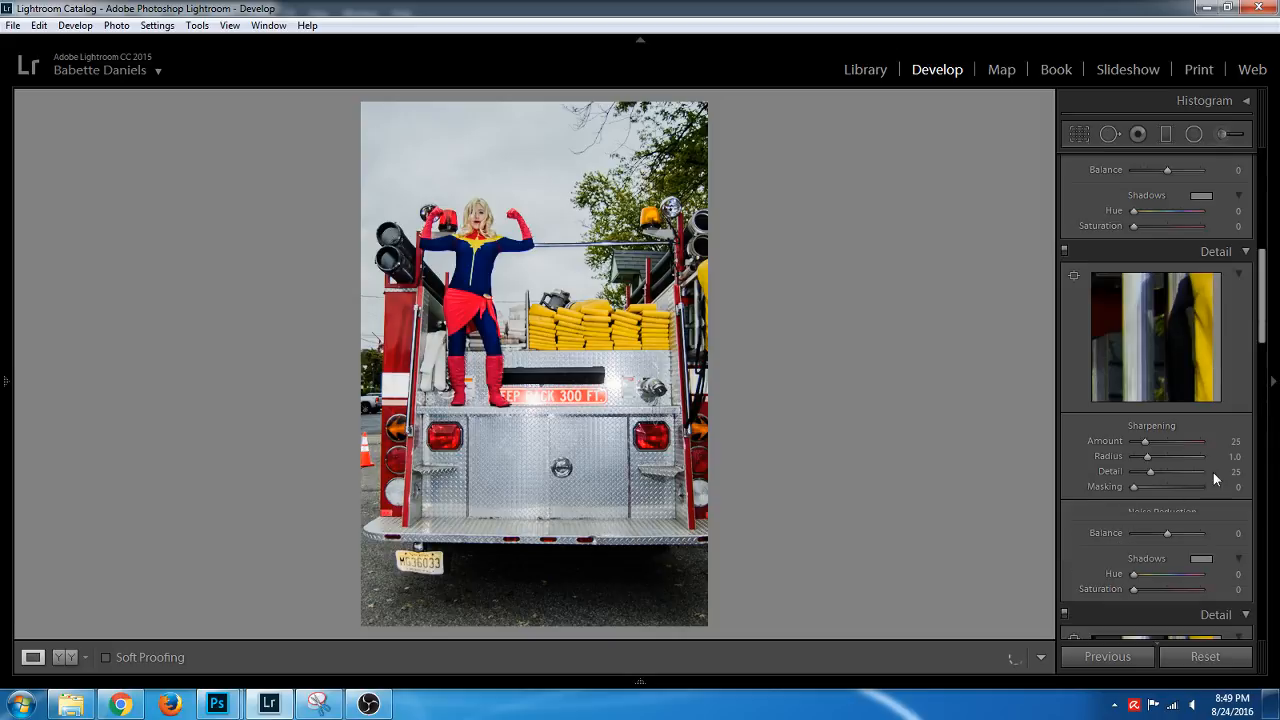
pyautogui.moveTo(1264, 336); pyautogui.dragTo(1264, 468)
pyautogui.click(1105, 367)
pyautogui.click(1104, 380)
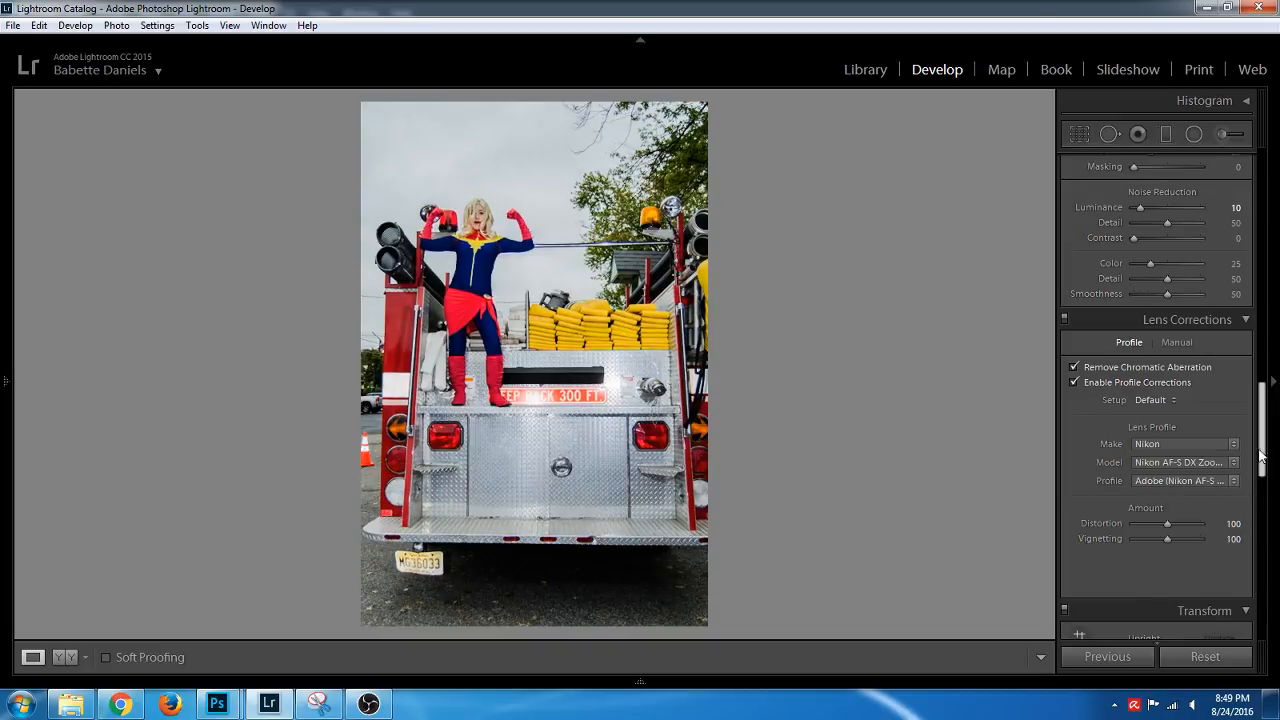
# Set the post-crop vignetting Amount to -17 on the fire truck photo
pyautogui.scroll(-6, 1160, 585)
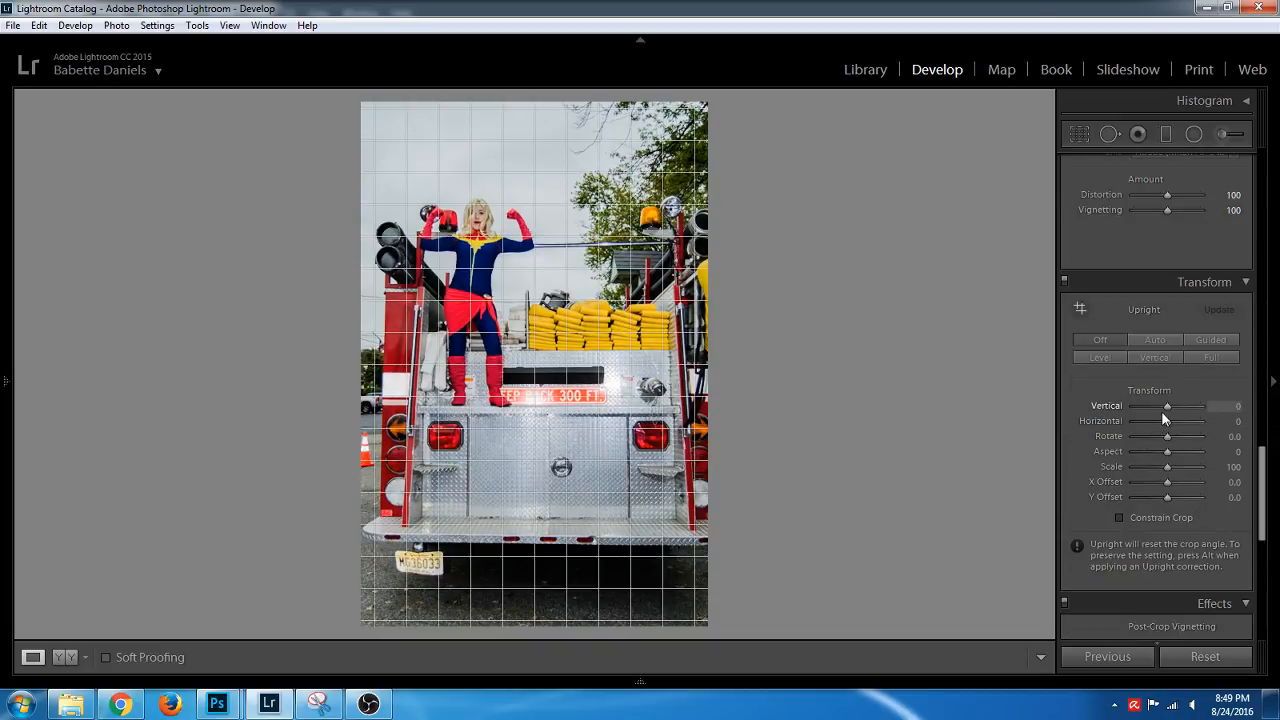
pyautogui.scroll(-4, 1165, 418)
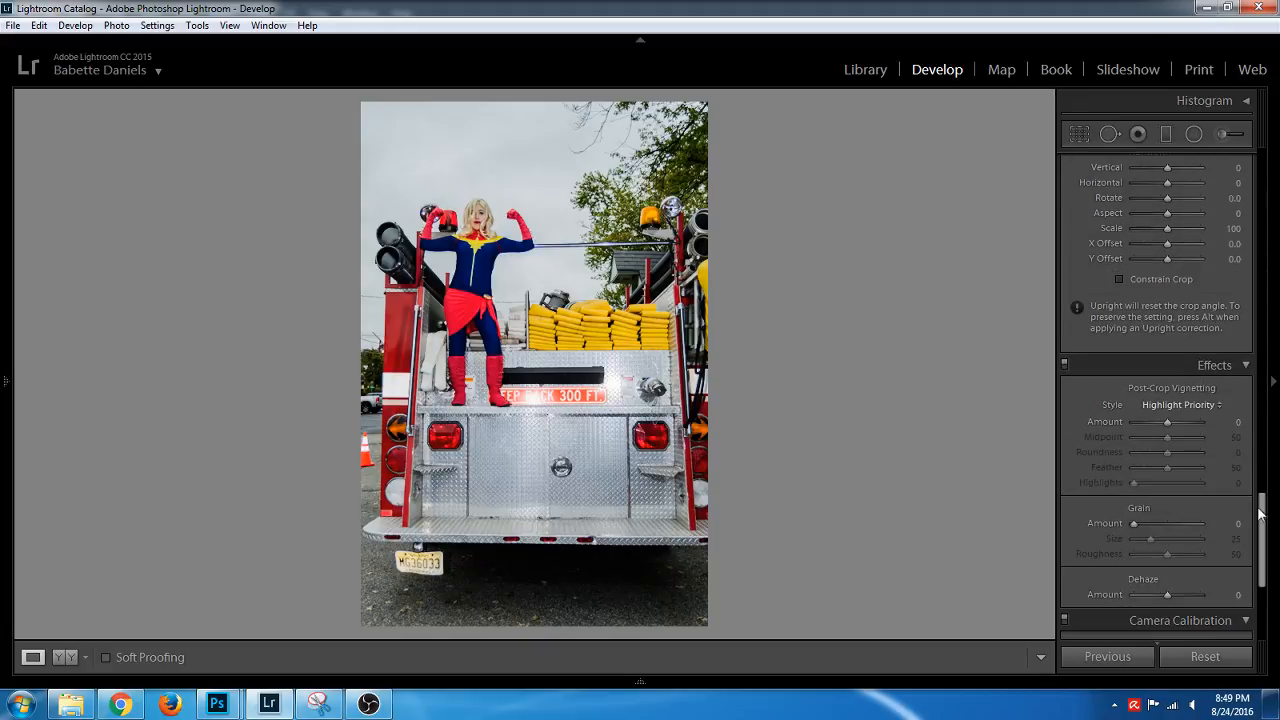
pyautogui.click(1161, 425)
pyautogui.moveTo(1160, 425); pyautogui.dragTo(1162, 425)
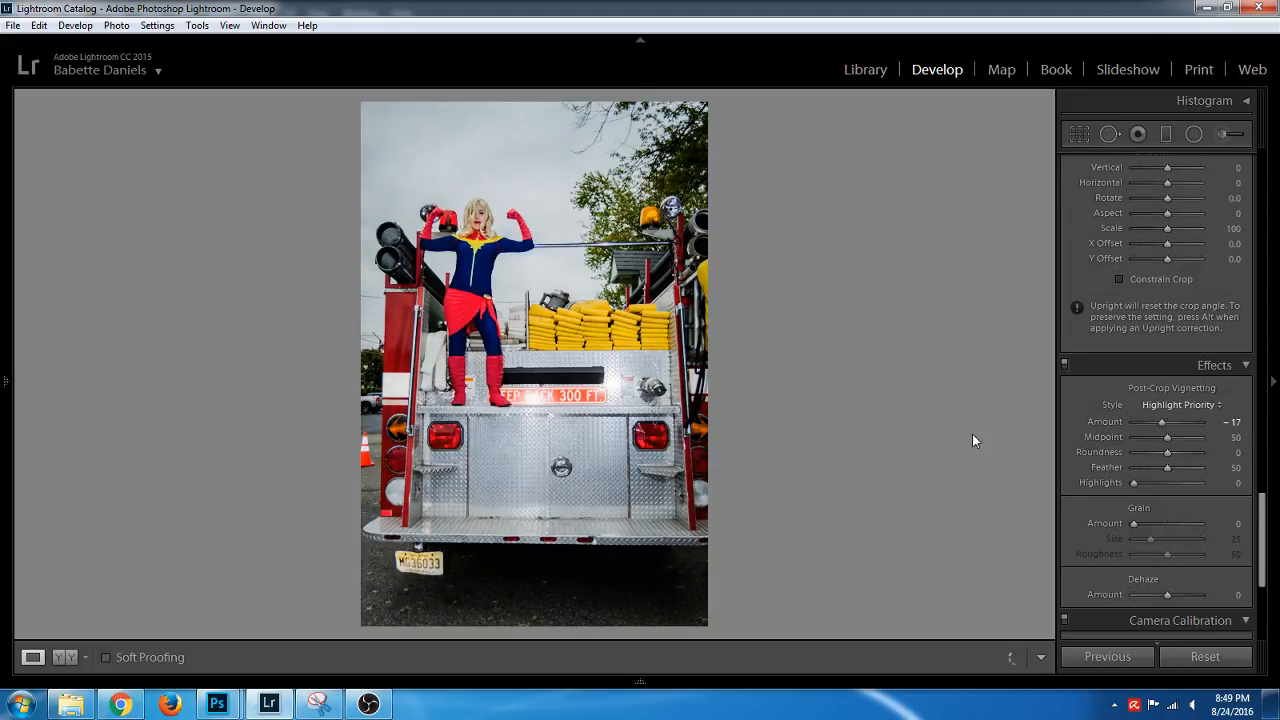
# Open DSC_9709.NEF, the photo of two costumed girls on the fire truck, and straighten it along the truck's metal ledge
pyautogui.click(752, 684)
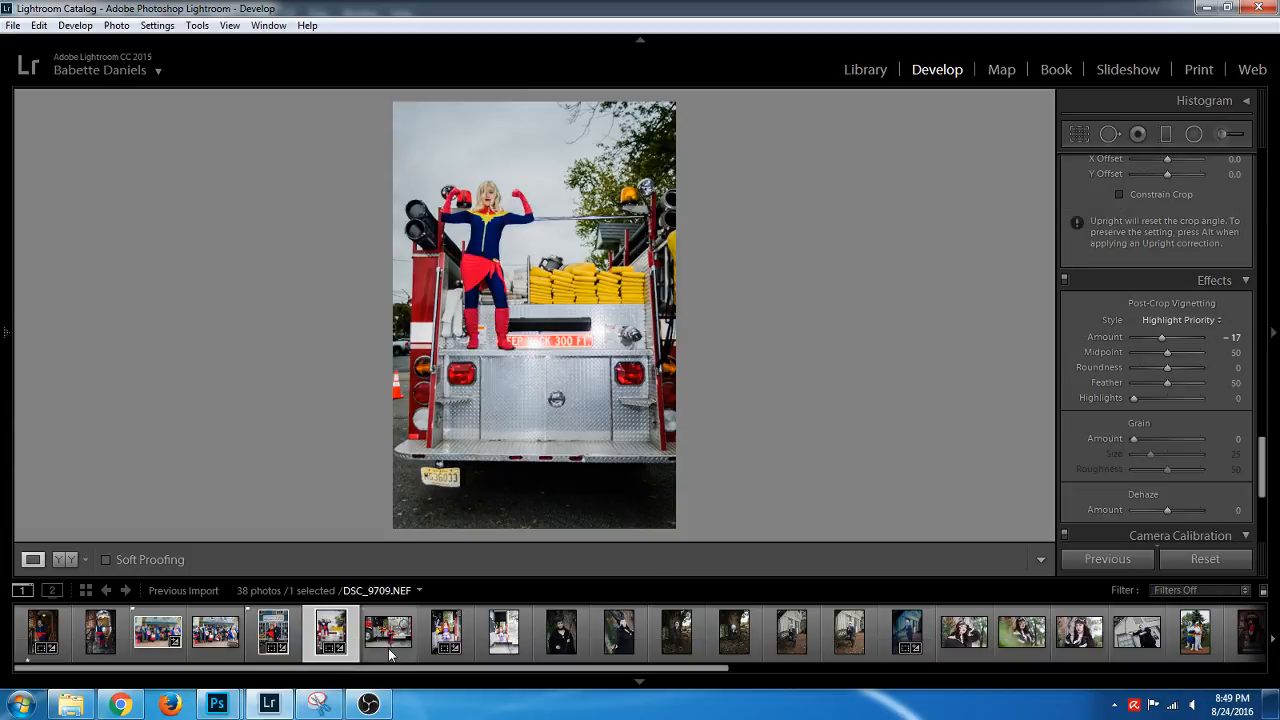
pyautogui.click(397, 652)
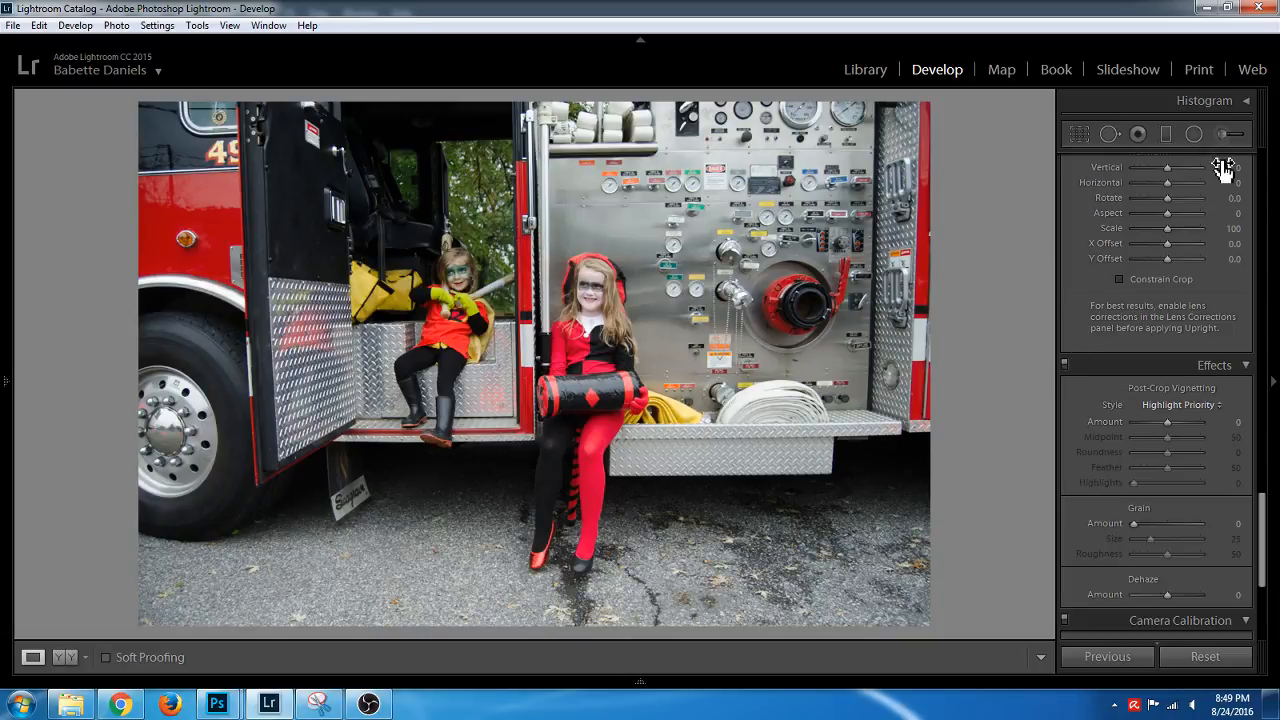
pyautogui.click(1081, 133)
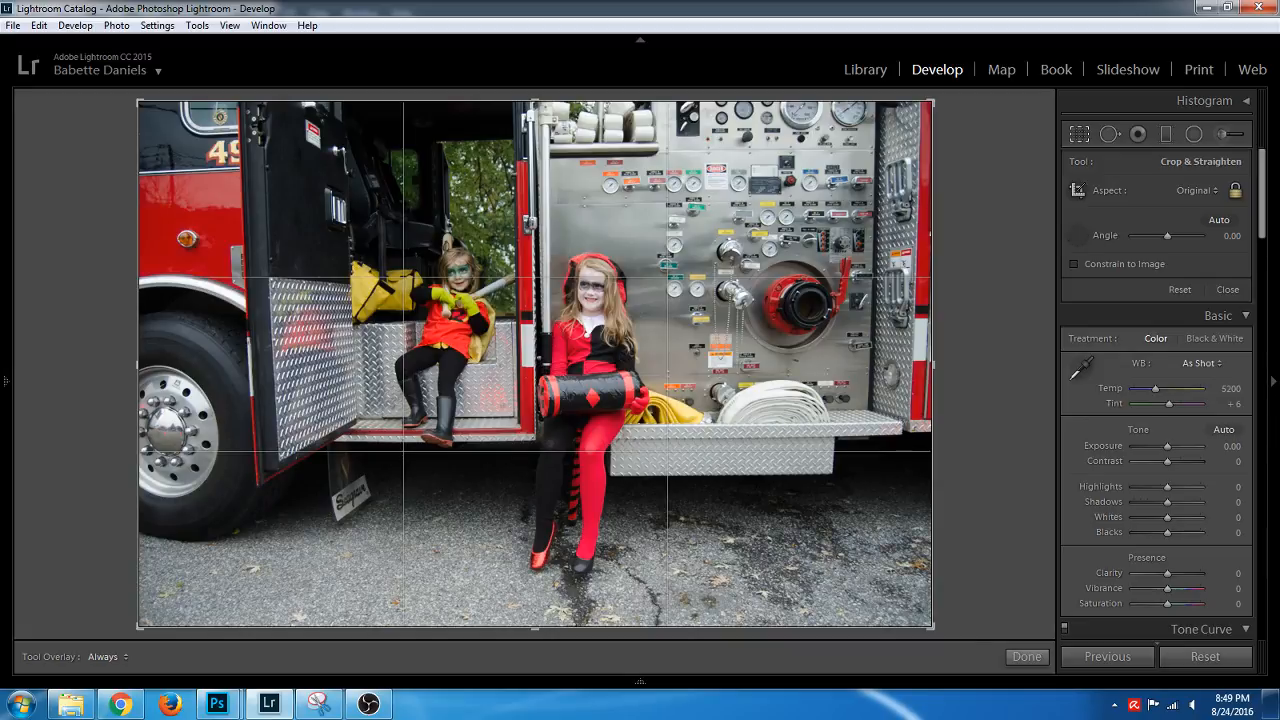
pyautogui.moveTo(902, 422); pyautogui.dragTo(626, 426)
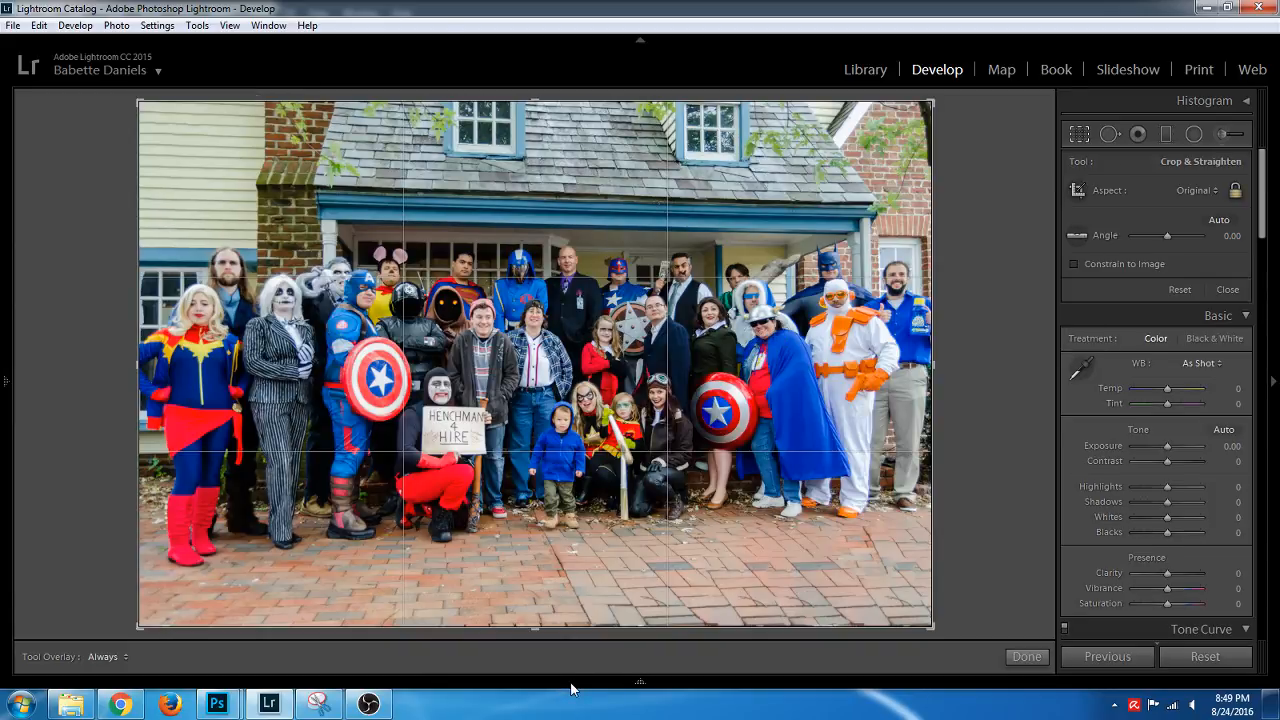
# Return to DSC_9709.NEF from the group photo, apply the straightening, and hide the filmstrip
pyautogui.moveTo(571, 684)
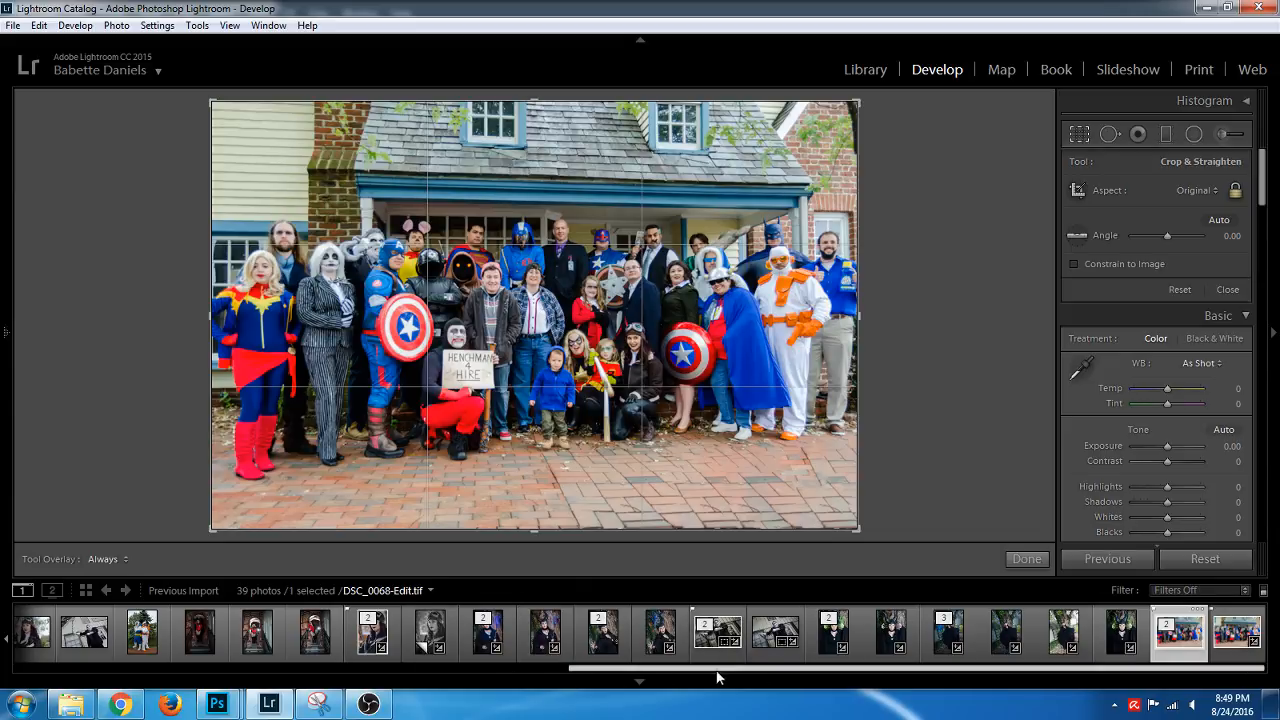
pyautogui.moveTo(718, 676); pyautogui.dragTo(180, 677)
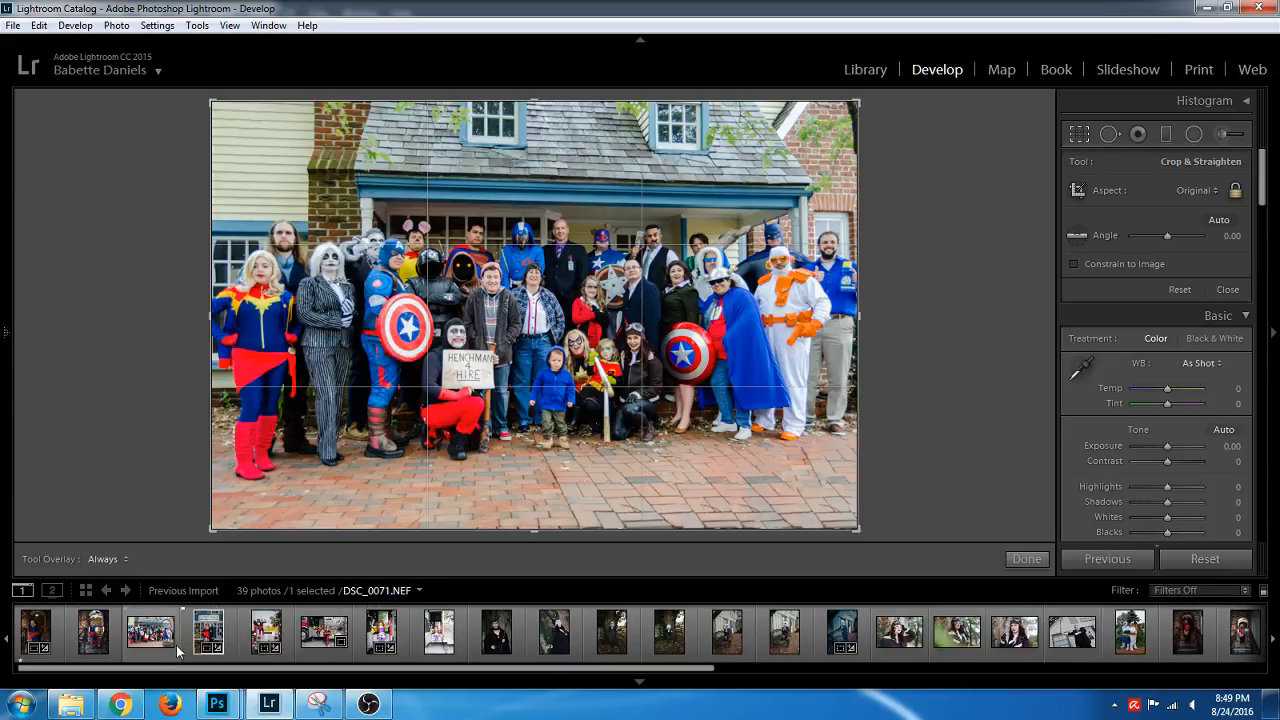
pyautogui.click(312, 640)
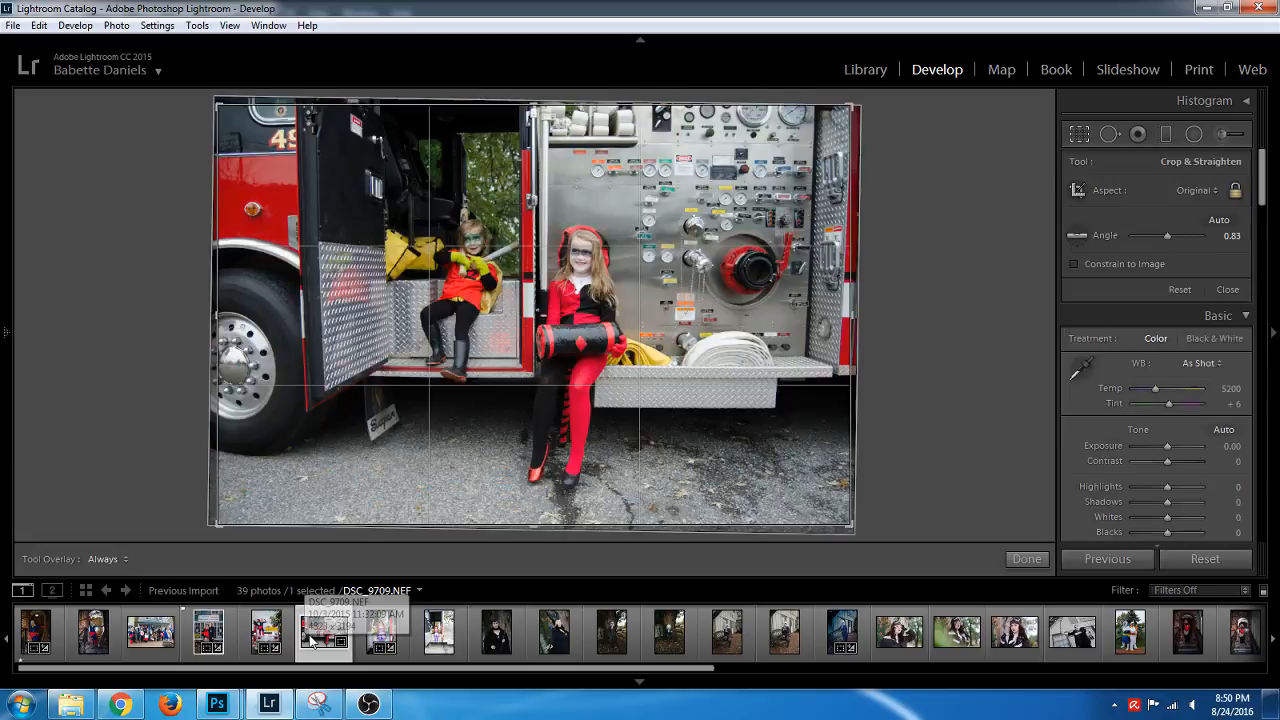
pyautogui.press('y')
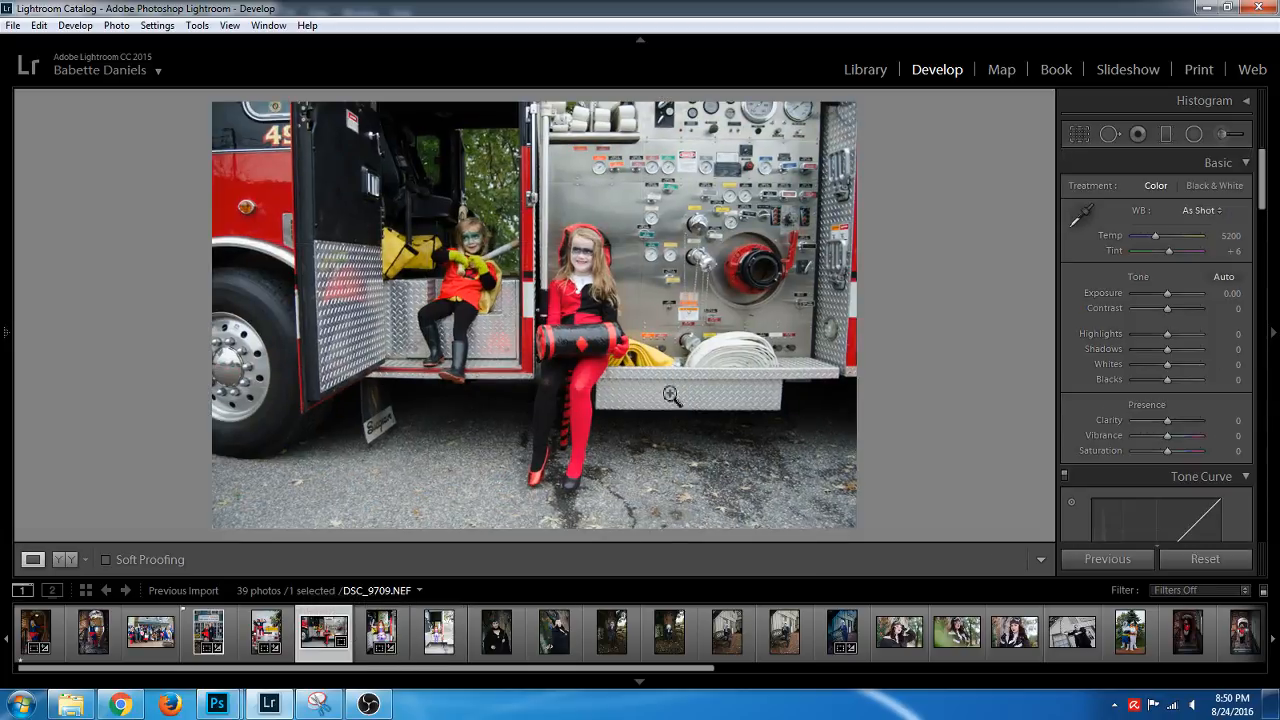
pyautogui.click(598, 681)
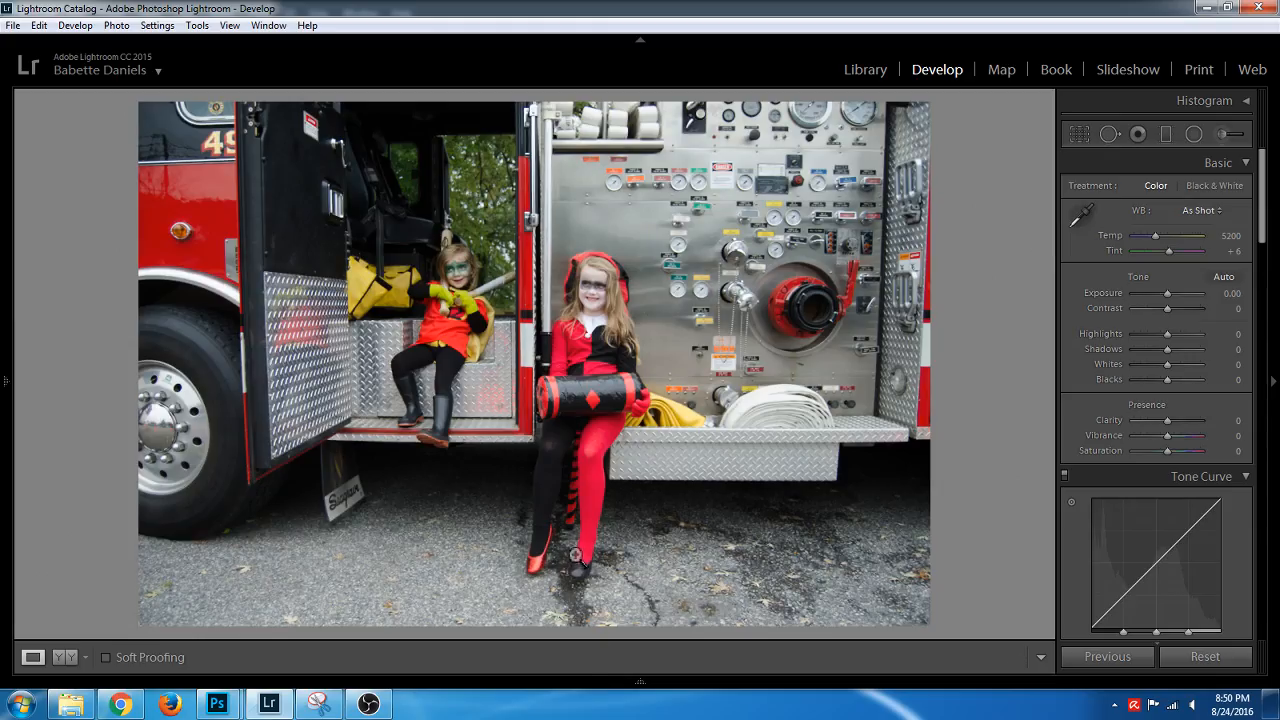
# Set Highlights to -100, Shadows to +60, Contrast to +43 and Clarity to +33 on the photo of the two girls
pyautogui.moveTo(1135, 333); pyautogui.dragTo(1187, 349)
pyautogui.moveTo(1174, 306); pyautogui.dragTo(1181, 309)
pyautogui.moveTo(1167, 420); pyautogui.dragTo(1180, 421)
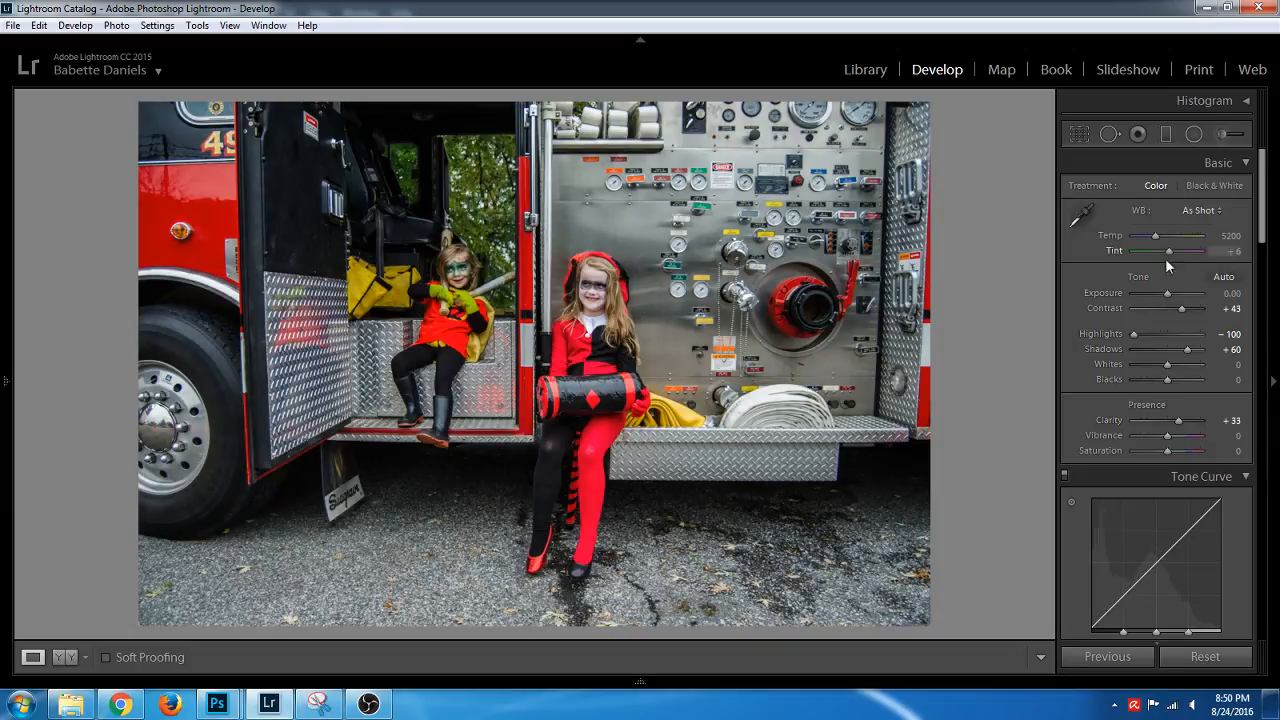
# Add a large radial filter around both girls with Temp 0 and Exposure -0.60, and set the whole photo's Clarity to -12
pyautogui.click(1193, 133)
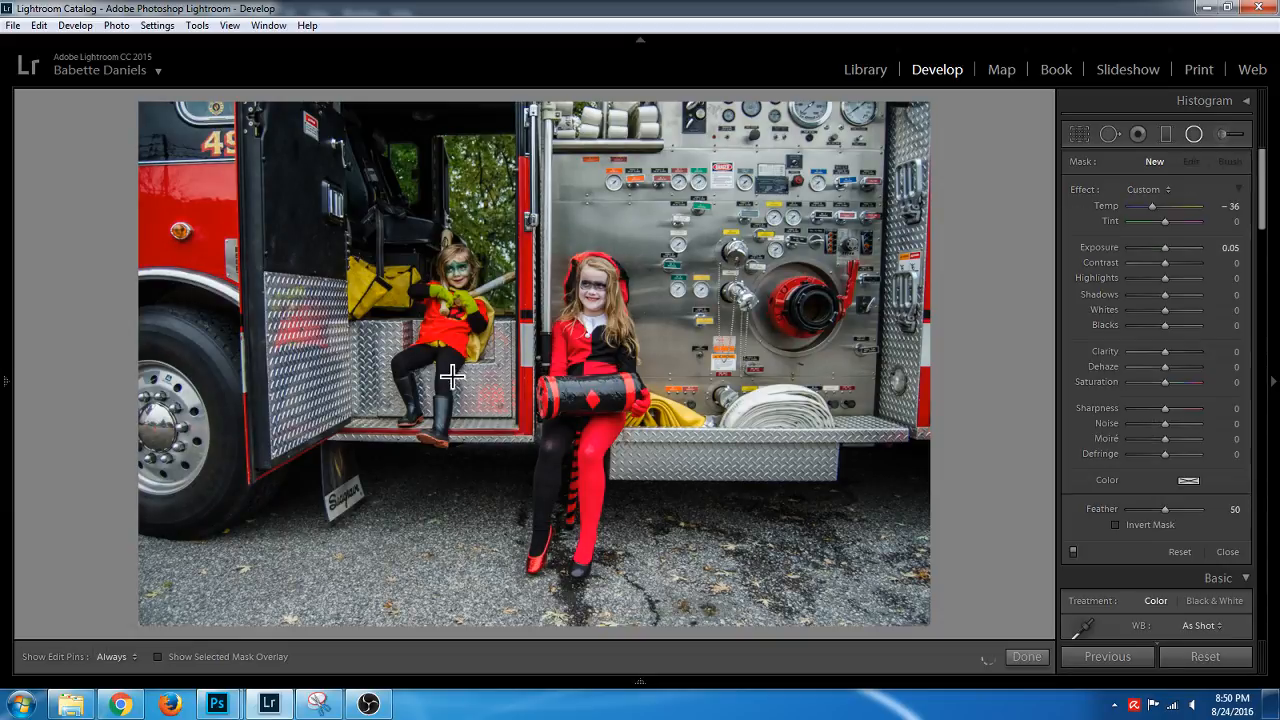
pyautogui.moveTo(490, 326); pyautogui.dragTo(804, 553)
pyautogui.moveTo(838, 616); pyautogui.dragTo(848, 628)
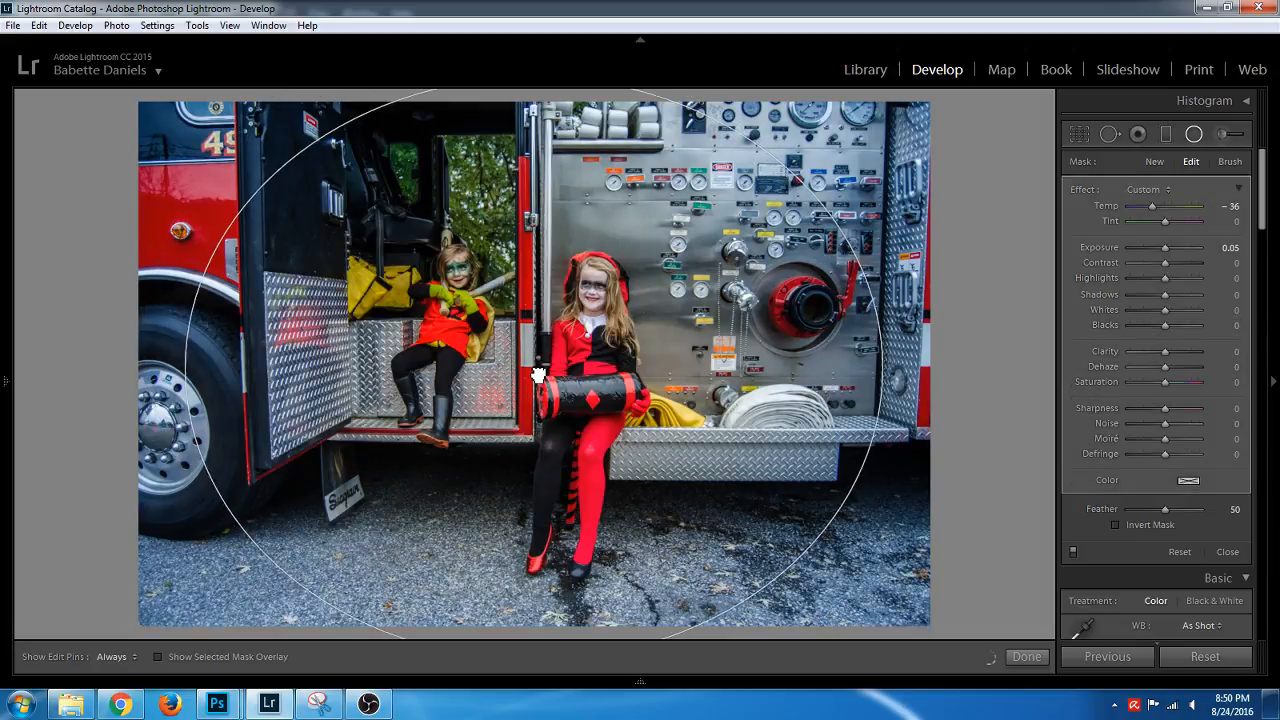
pyautogui.click(1233, 208)
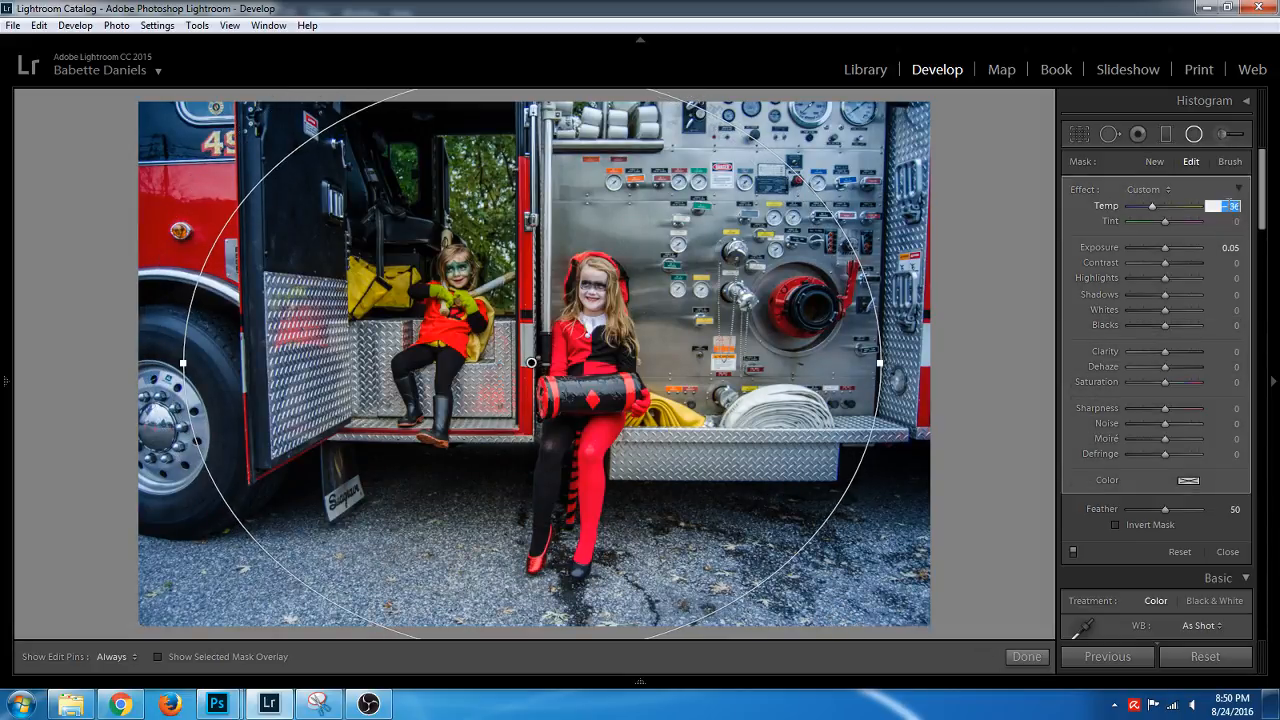
pyautogui.write('0')
pyautogui.moveTo(1161, 249); pyautogui.dragTo(1158, 249)
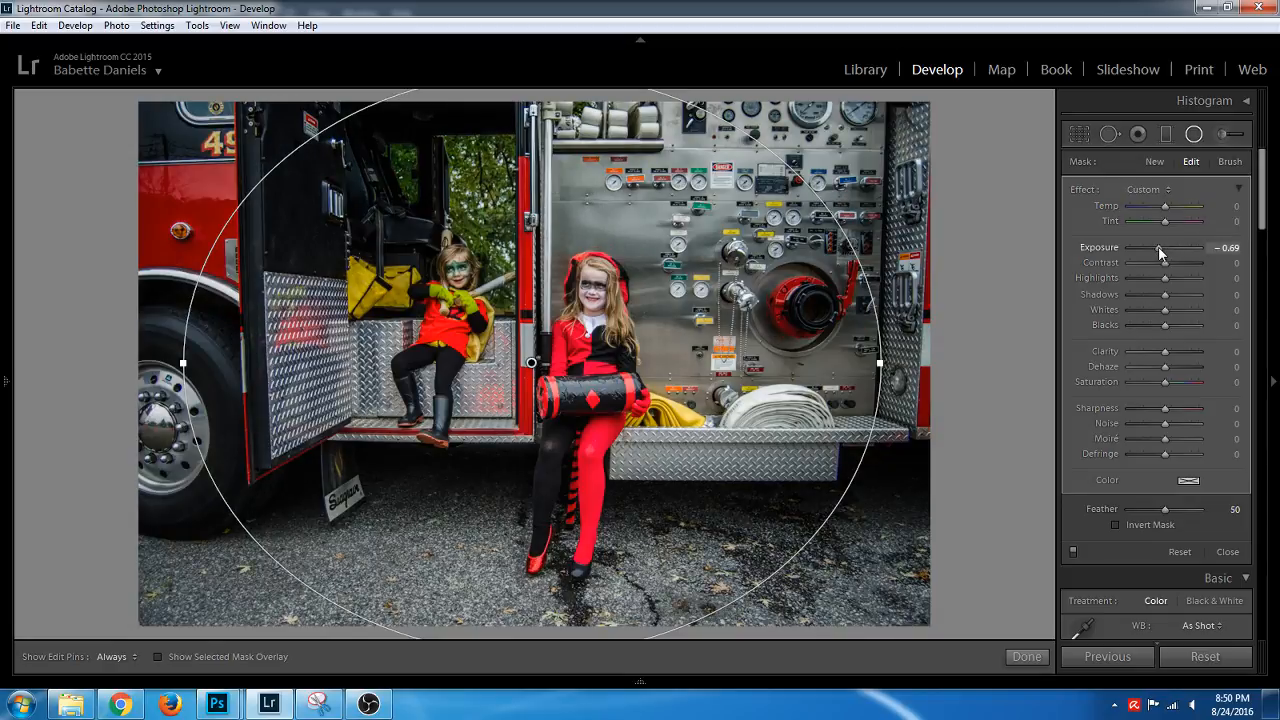
pyautogui.click(1192, 141)
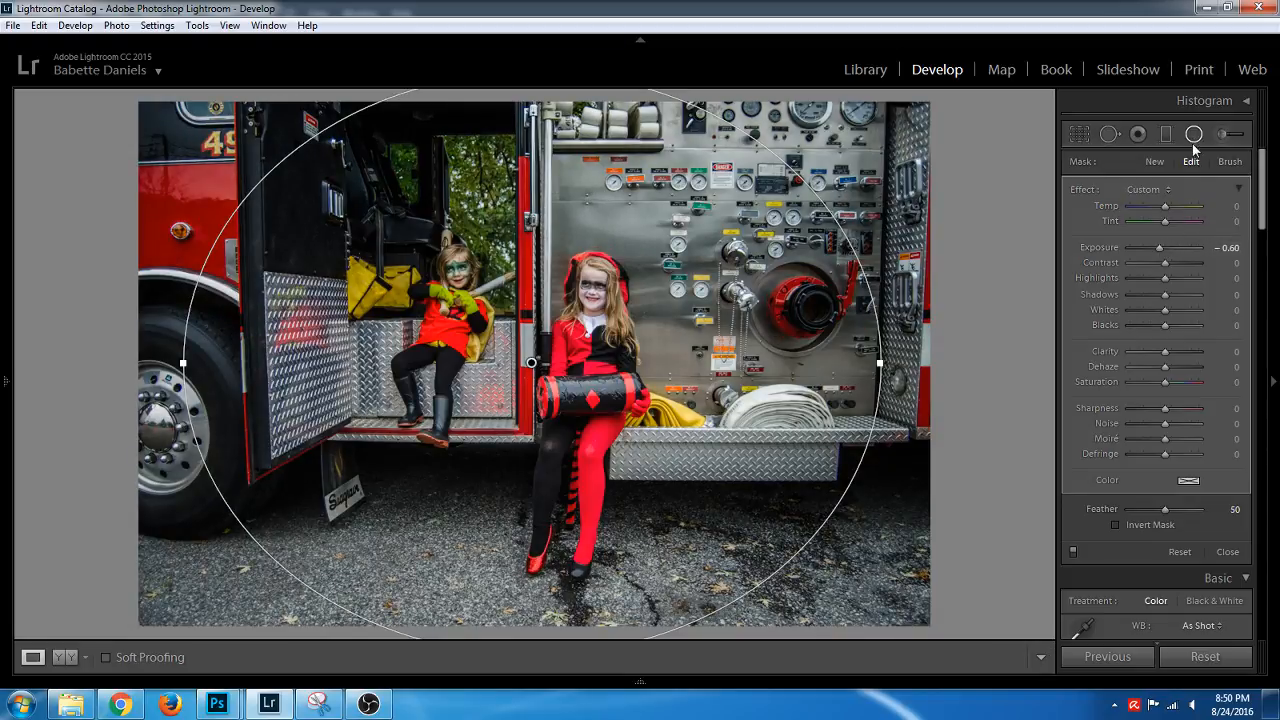
pyautogui.moveTo(1179, 421); pyautogui.dragTo(1163, 421)
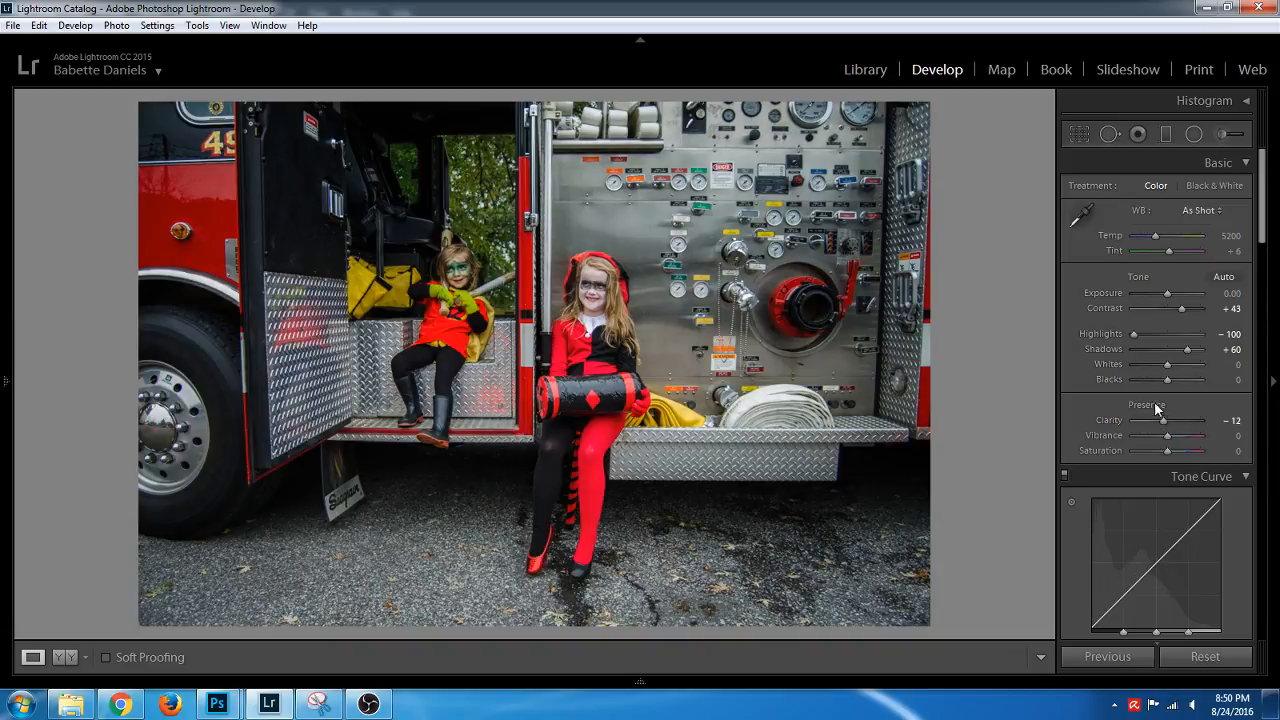
# Reselect the radial filter and set Feather, Noise and Moiré to 100, Defringe to -100 and Exposure to -0.78
pyautogui.hotkey('shift', 'm')
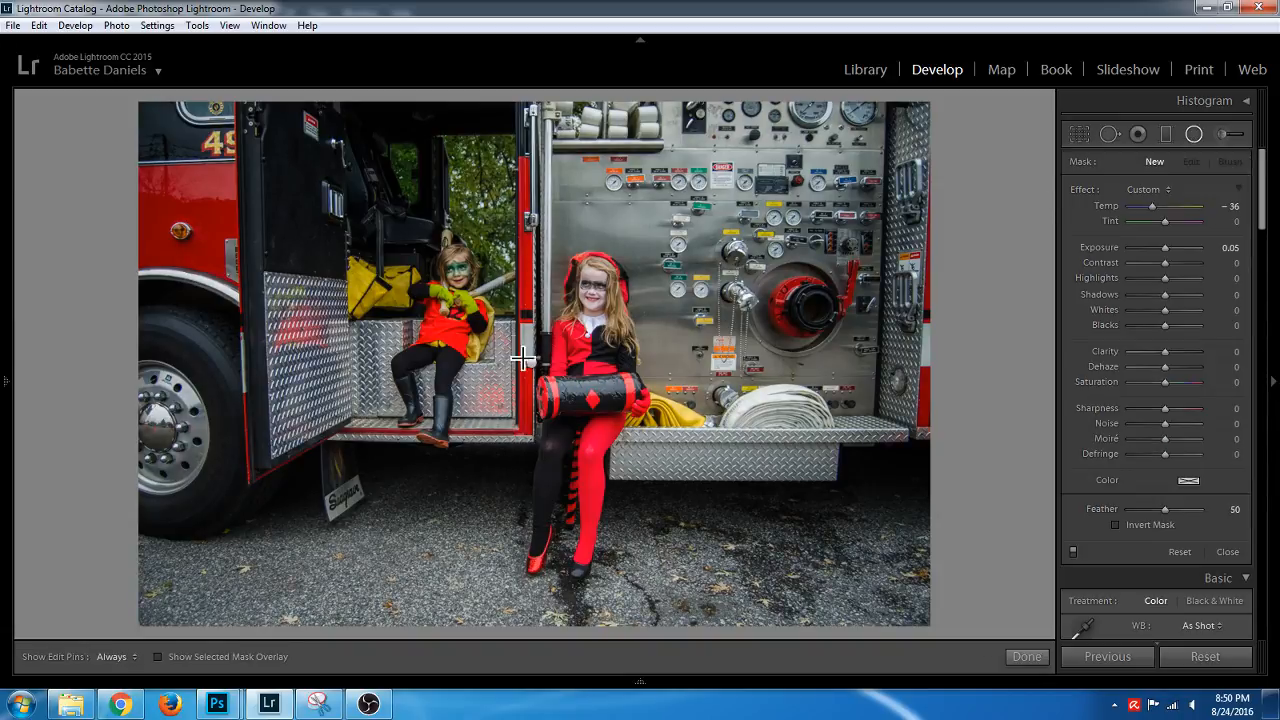
pyautogui.click(531, 362)
pyautogui.moveTo(1156, 510); pyautogui.dragTo(1266, 514)
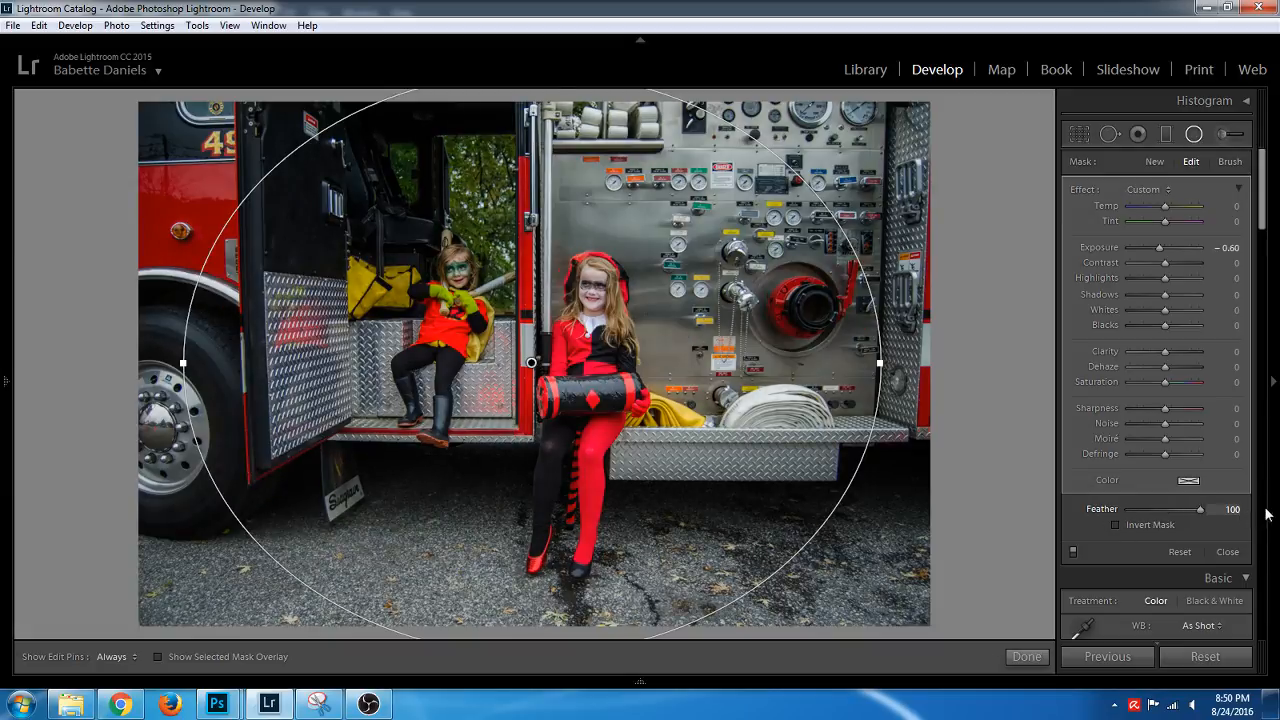
pyautogui.click(1190, 423)
pyautogui.moveTo(1191, 423); pyautogui.dragTo(1122, 455)
pyautogui.moveTo(1159, 248); pyautogui.dragTo(1154, 249)
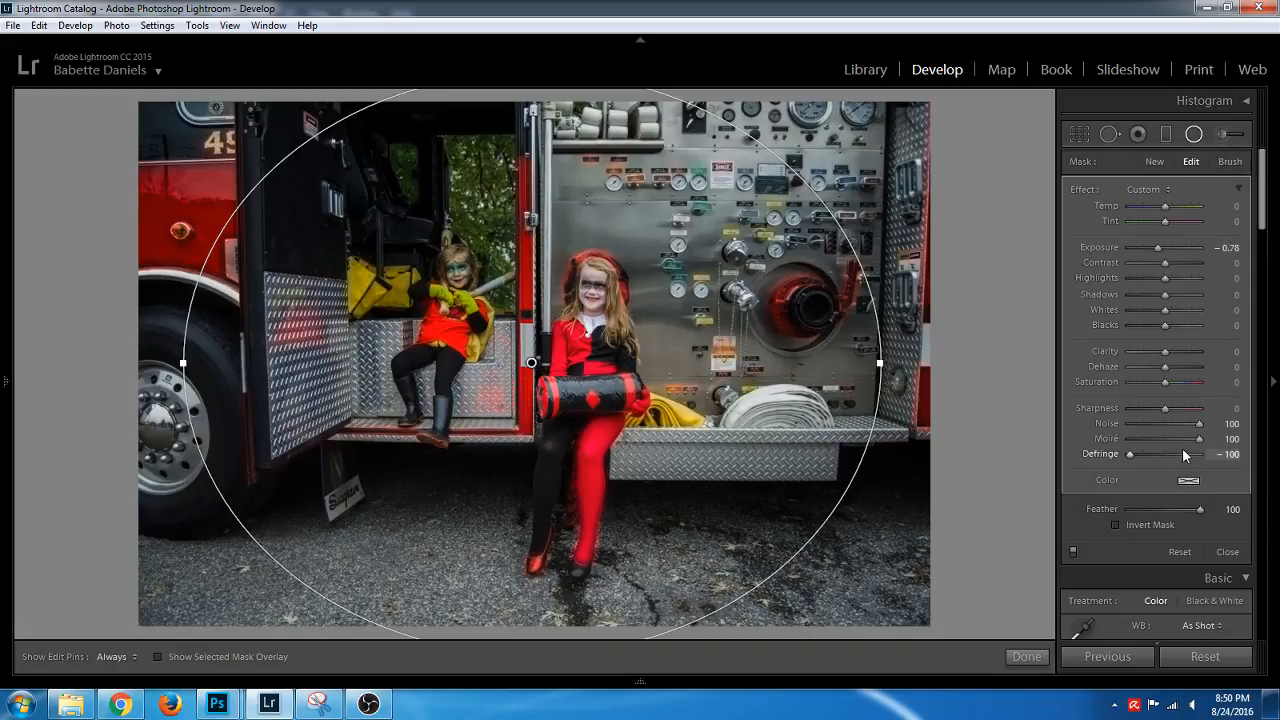
# Reset the radial filter's Moiré and Defringe to 0 and close the filter
pyautogui.click(1232, 439)
pyautogui.write('0')
pyautogui.click(1232, 454)
pyautogui.write('0')
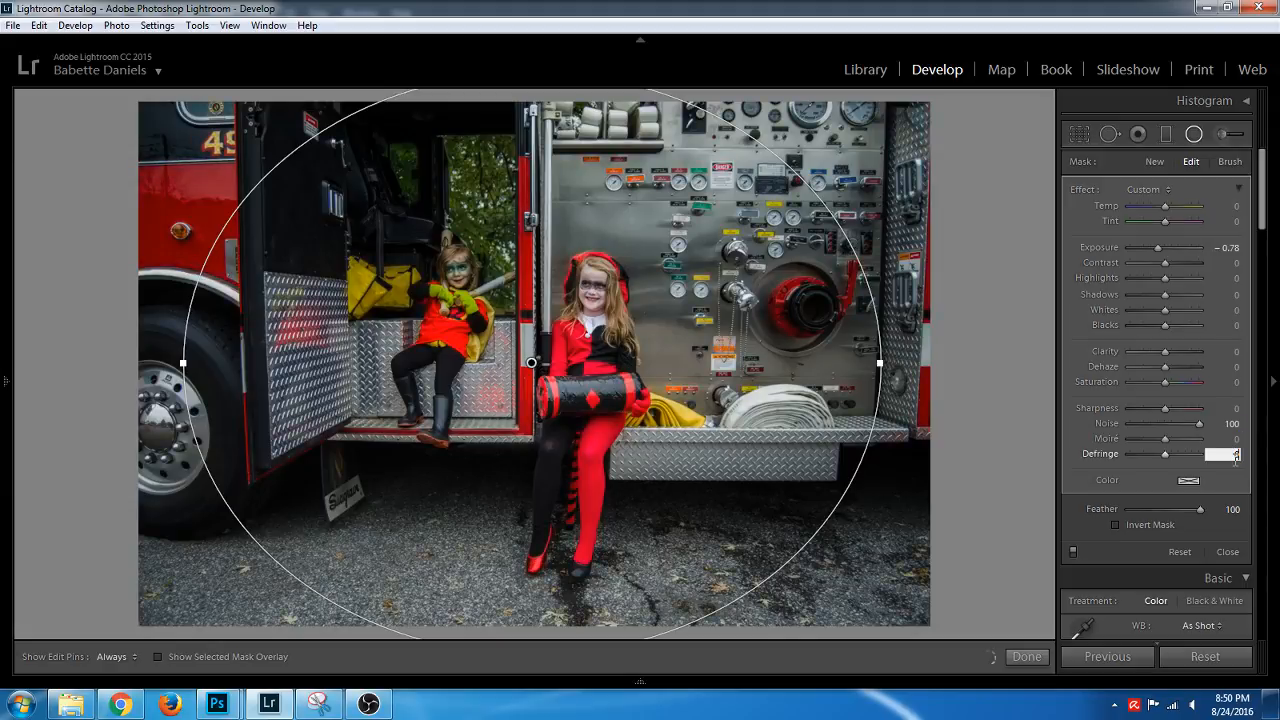
pyautogui.click(1198, 136)
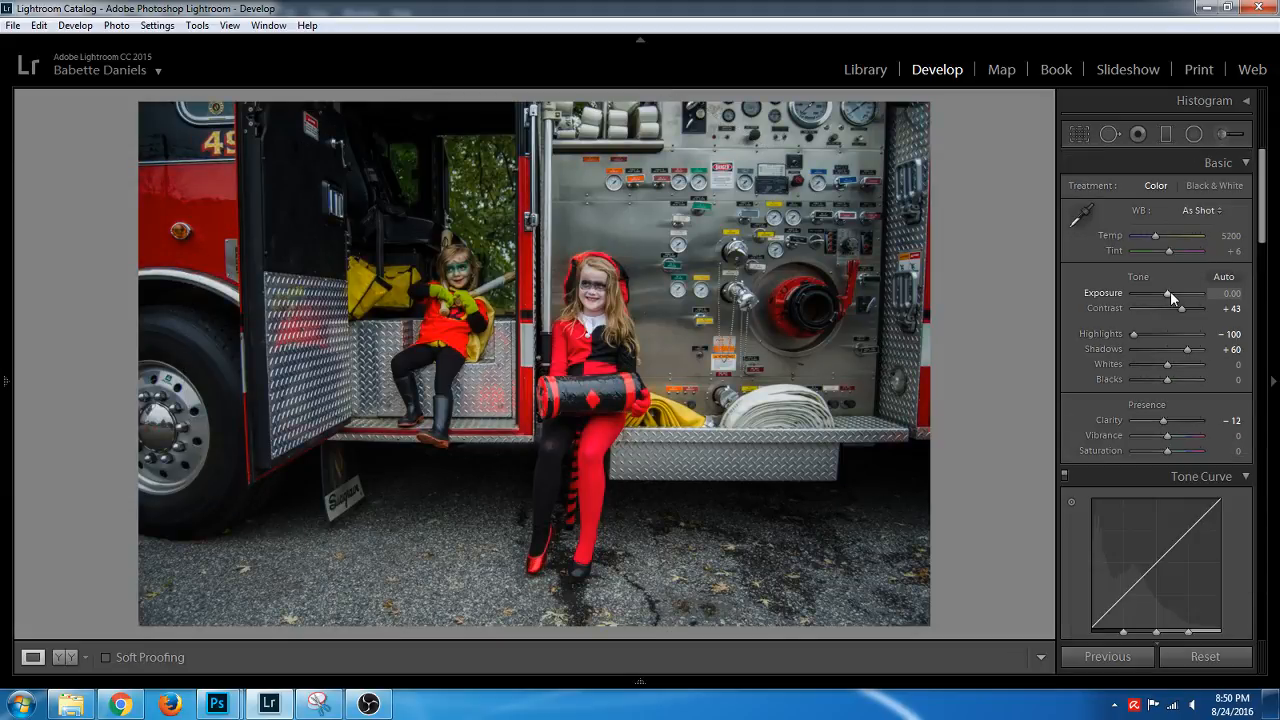
# Set the whole photo's Exposure to +0.48
pyautogui.moveTo(1164, 292); pyautogui.dragTo(1168, 294)
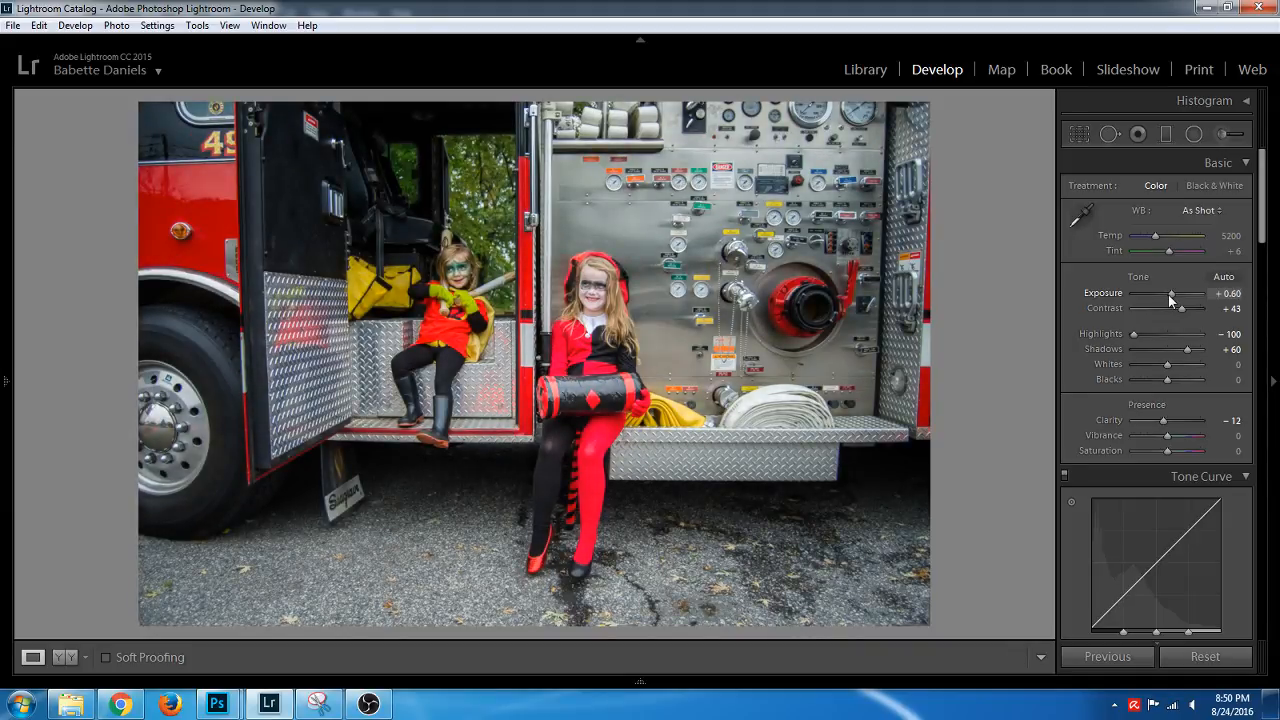
pyautogui.moveTo(1167, 294); pyautogui.dragTo(1165, 294)
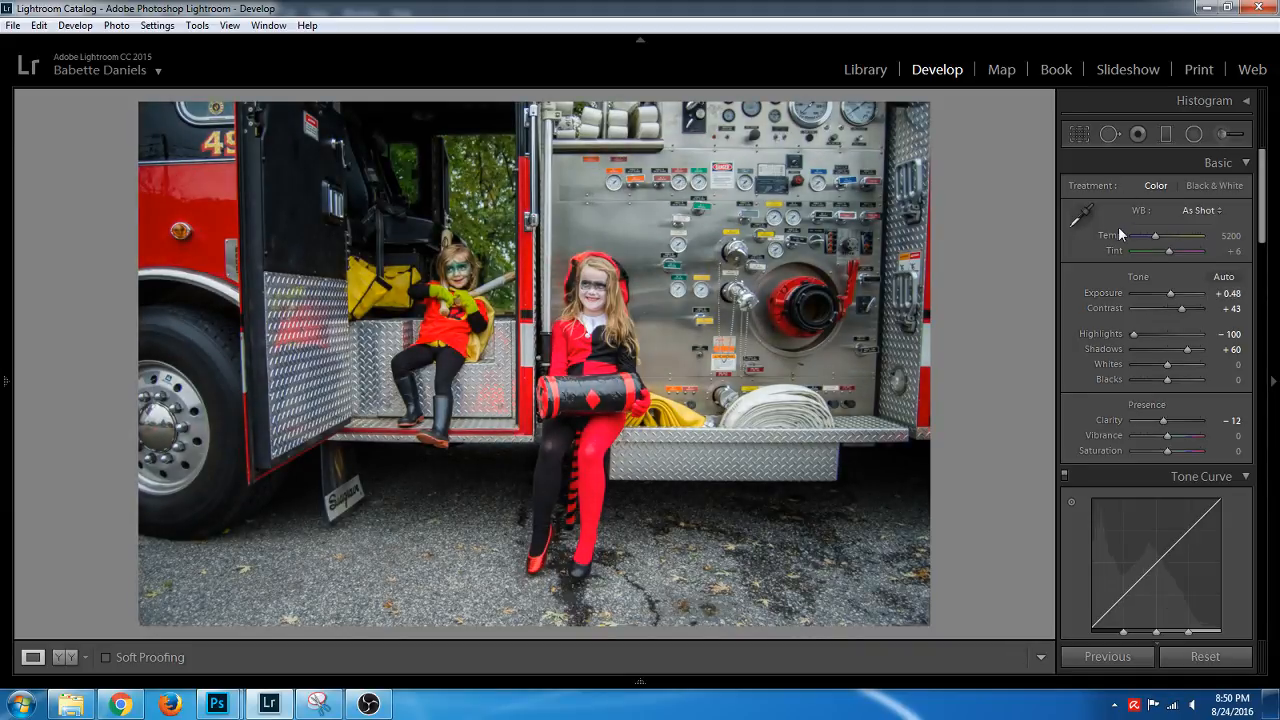
# Crop the photo of the two girls slightly tighter, reposition it within the frame, and apply the crop
pyautogui.click(1082, 134)
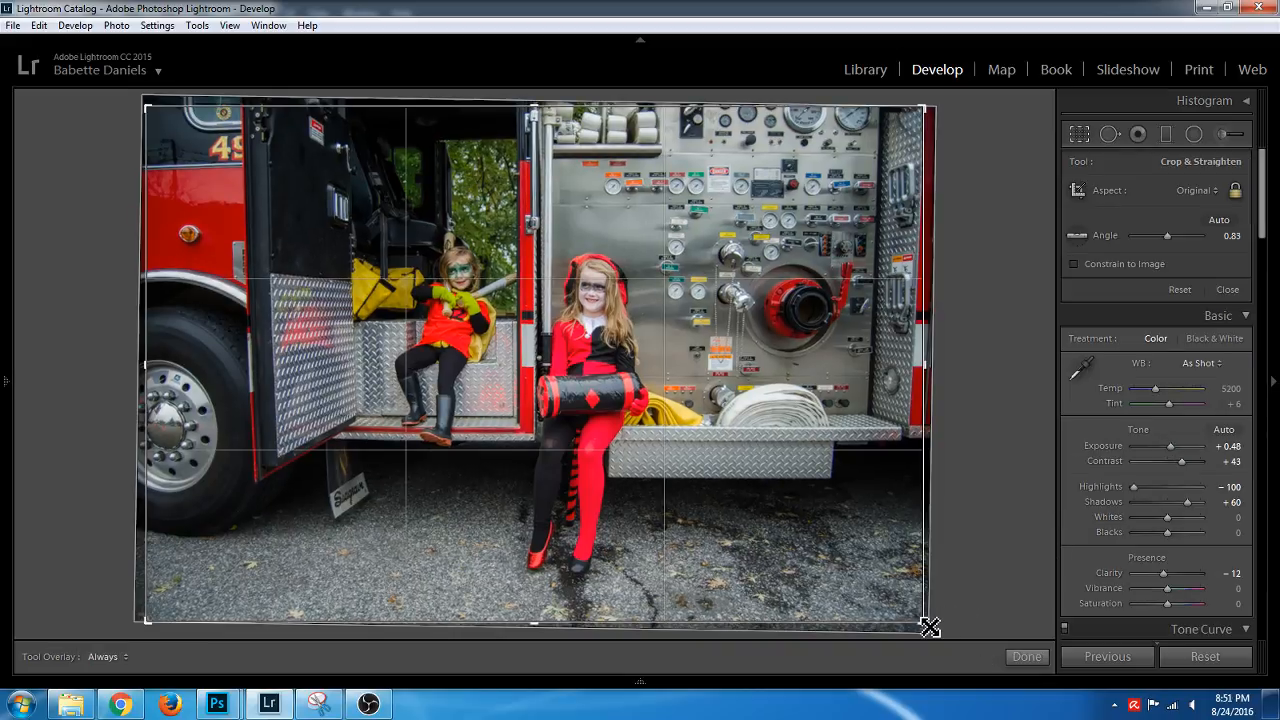
pyautogui.moveTo(929, 623); pyautogui.dragTo(921, 623)
pyautogui.moveTo(723, 426); pyautogui.dragTo(722, 417)
pyautogui.press('Return')
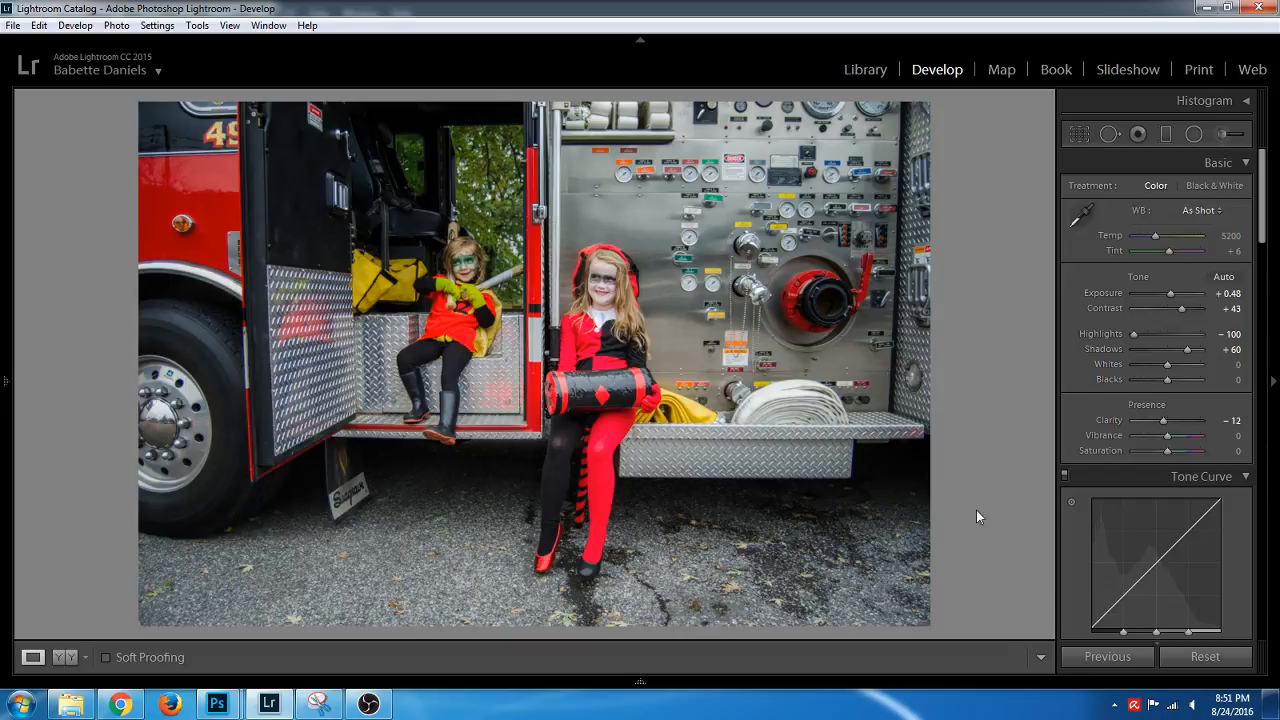
# Show the filmstrip and open DSC_9746.NEF for editing
pyautogui.moveTo(978, 686)
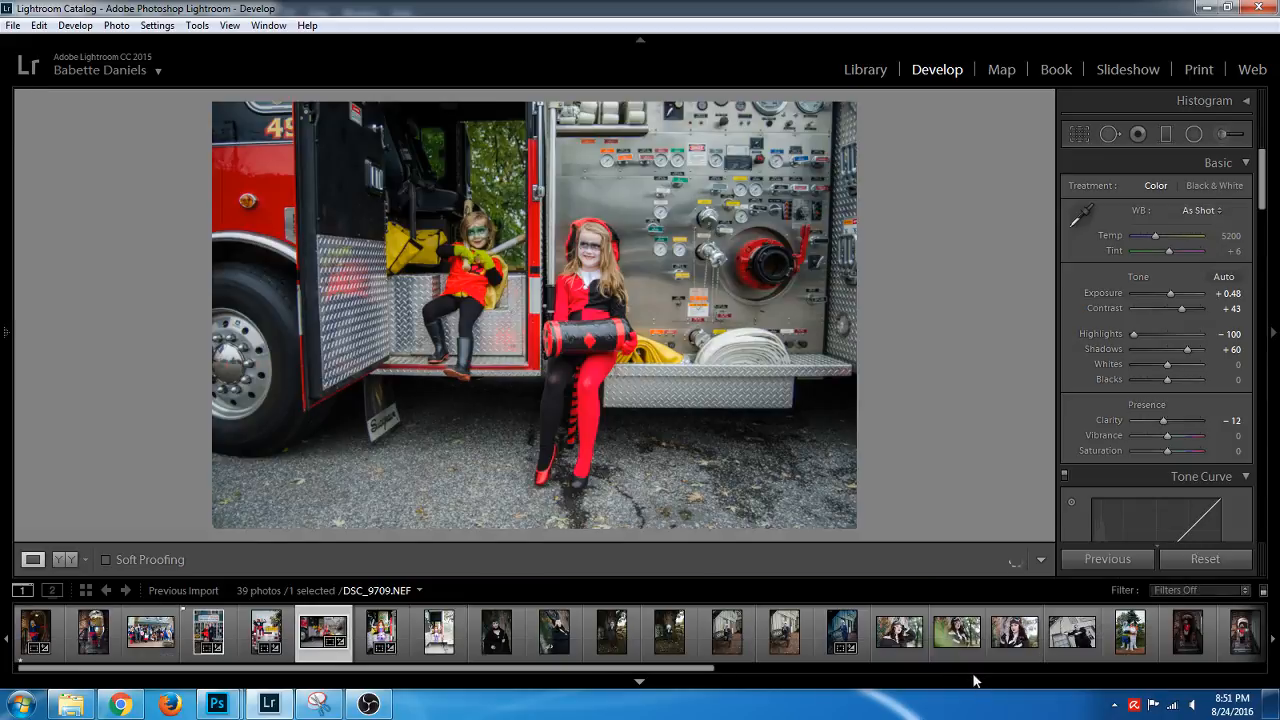
pyautogui.click(673, 652)
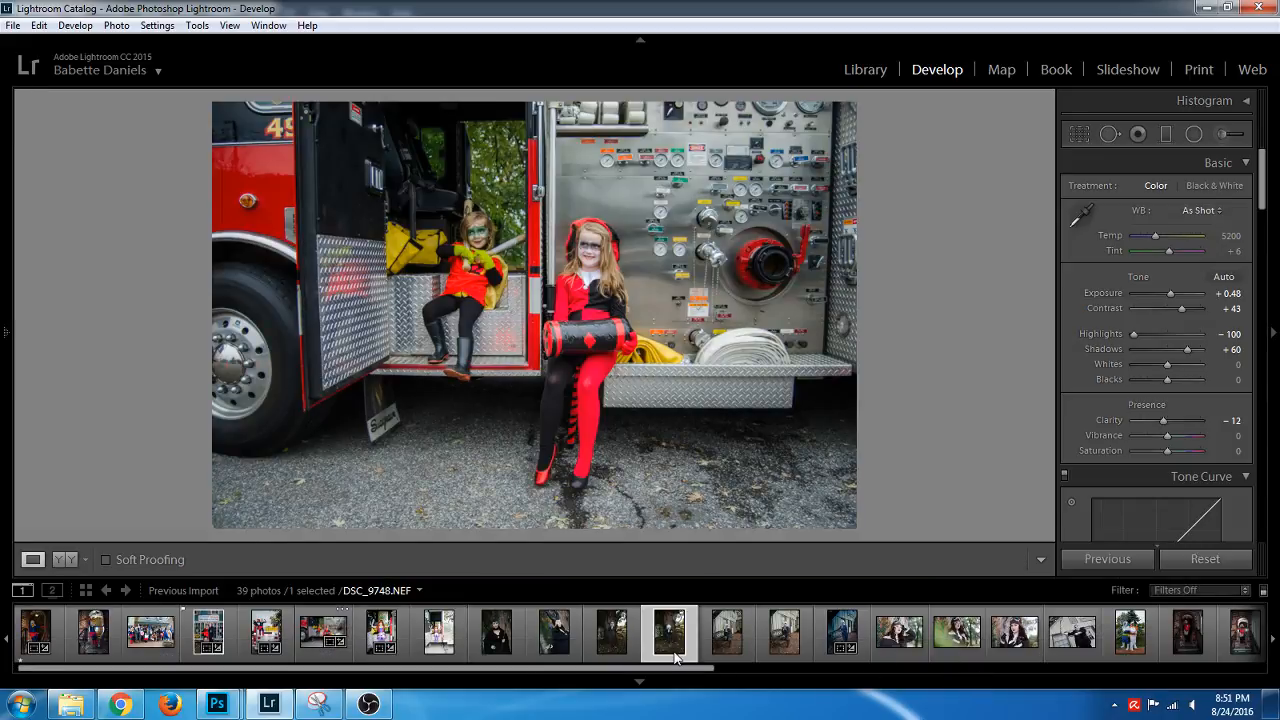
pyautogui.click(612, 645)
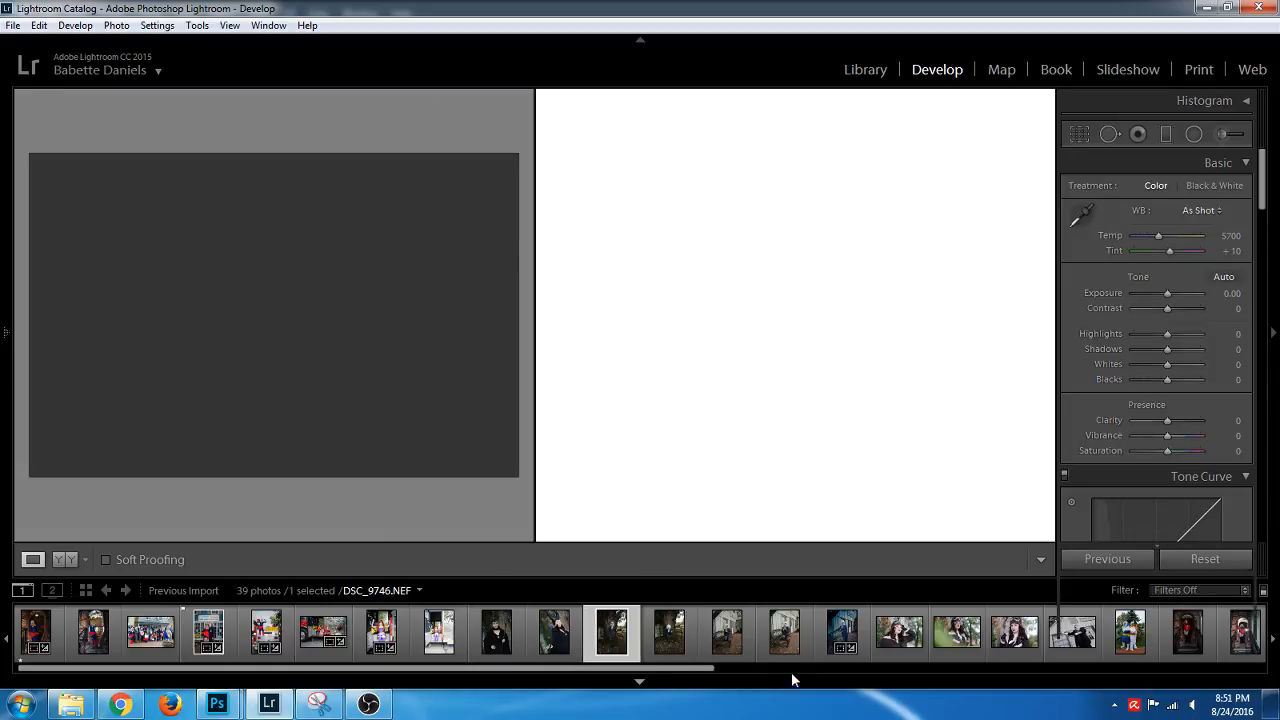
# Set Highlights to −100 and Shadows to +100, and paint an Adjustment Brush mask over the house, tree and leafy ground
pyautogui.moveTo(1141, 335); pyautogui.dragTo(1206, 349)
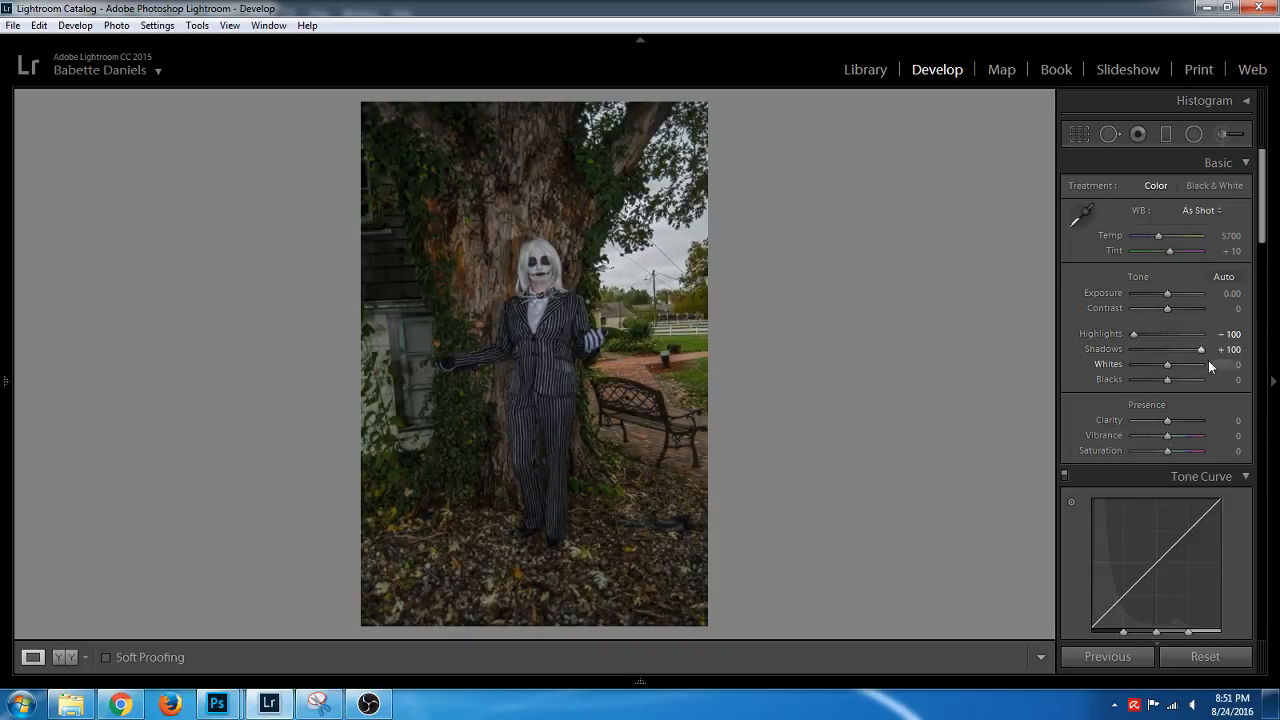
pyautogui.click(1222, 133)
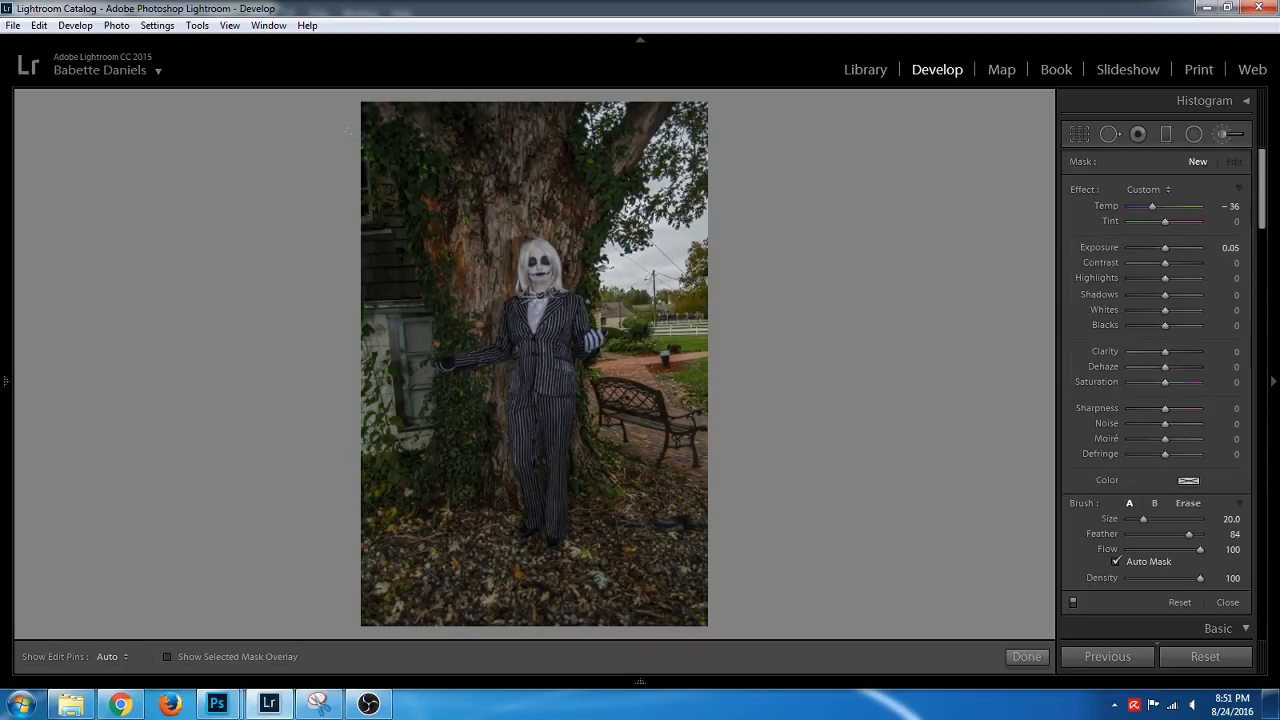
pyautogui.press('h')
pyautogui.moveTo(316, 355); pyautogui.dragTo(289, 126)
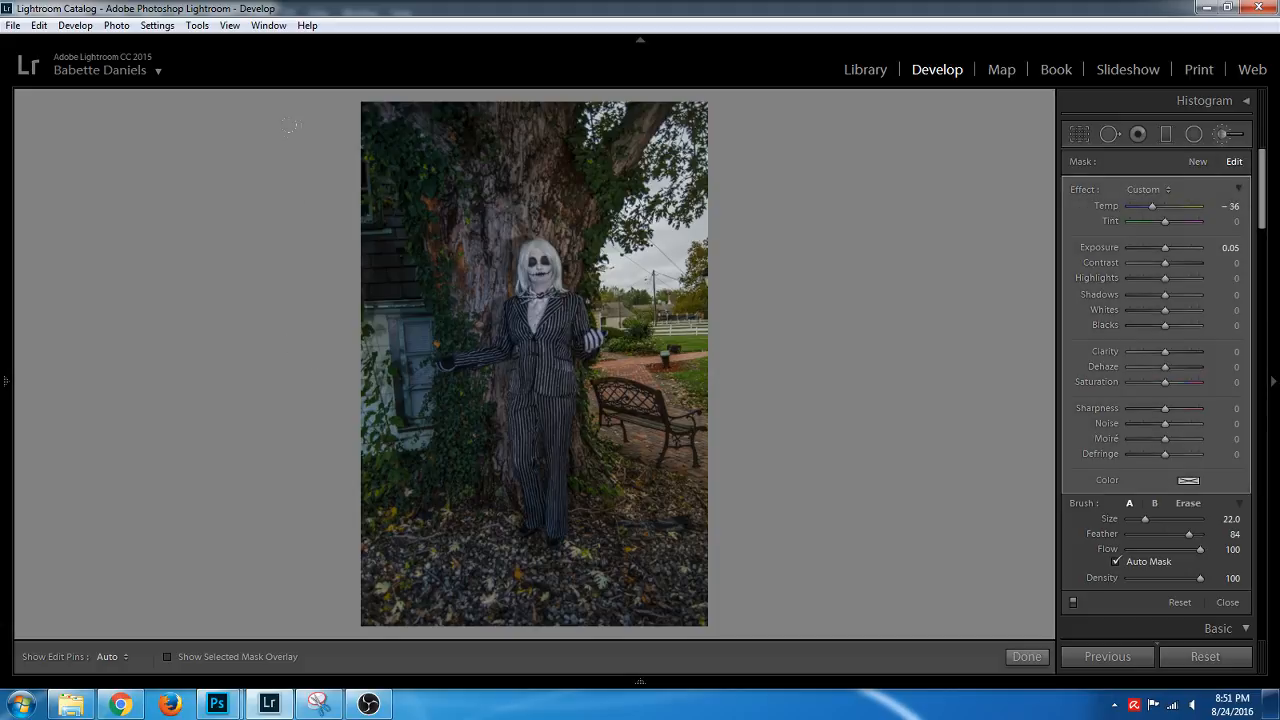
pyautogui.press('h')
pyautogui.press('[')
pyautogui.press('h')
pyautogui.press('h')
pyautogui.press('[')
pyautogui.press('h')
# Set the brushed area's Temp to 0, Exposure to 0.51 and Contrast to 45, and close the Adjustment Brush
pyautogui.click(1232, 208)
pyautogui.write('0')
pyautogui.press('Return')
pyautogui.click(1172, 250)
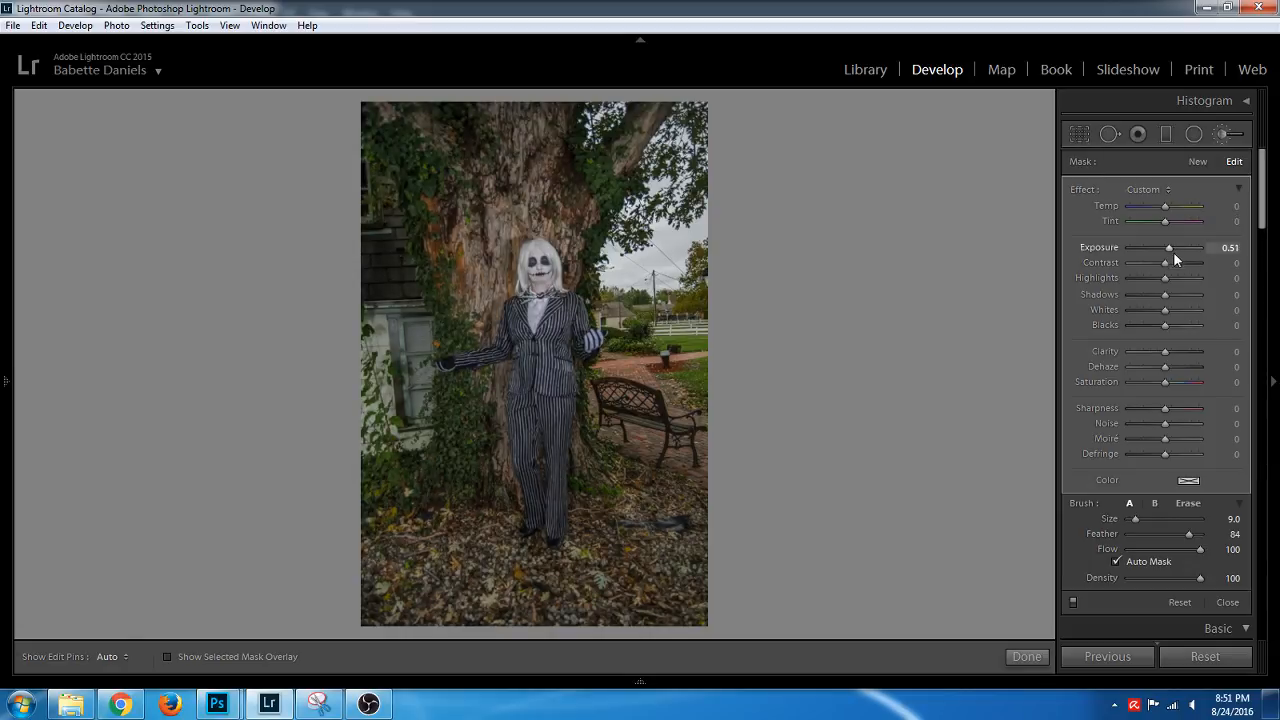
pyautogui.click(1180, 264)
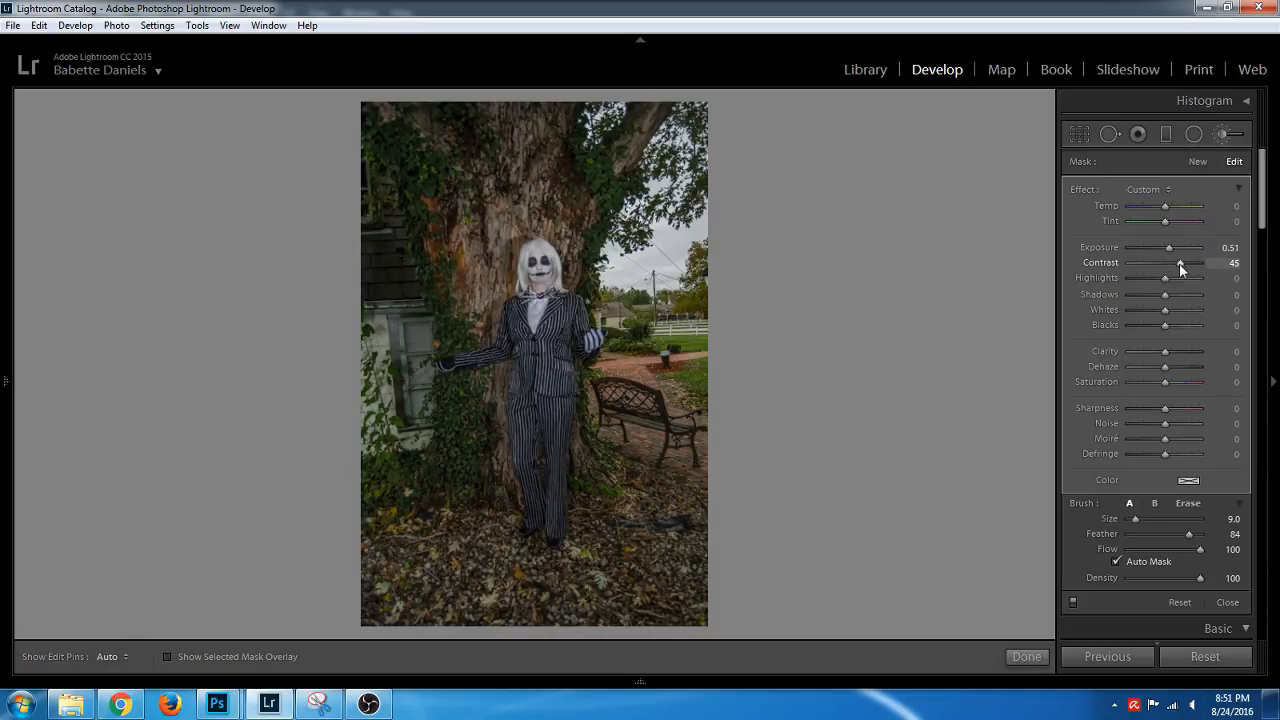
pyautogui.click(1216, 134)
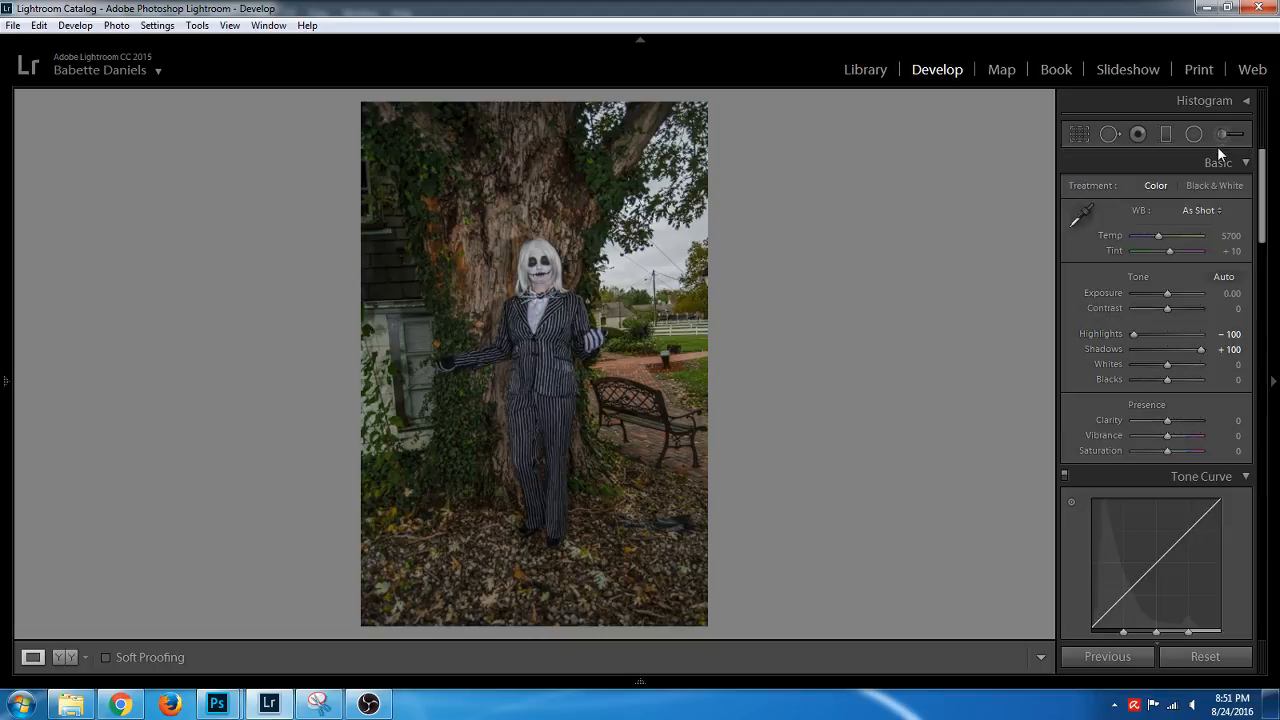
# Show the before and after versions side by side and set the post-crop vignetting Amount to −5
pyautogui.press('y')
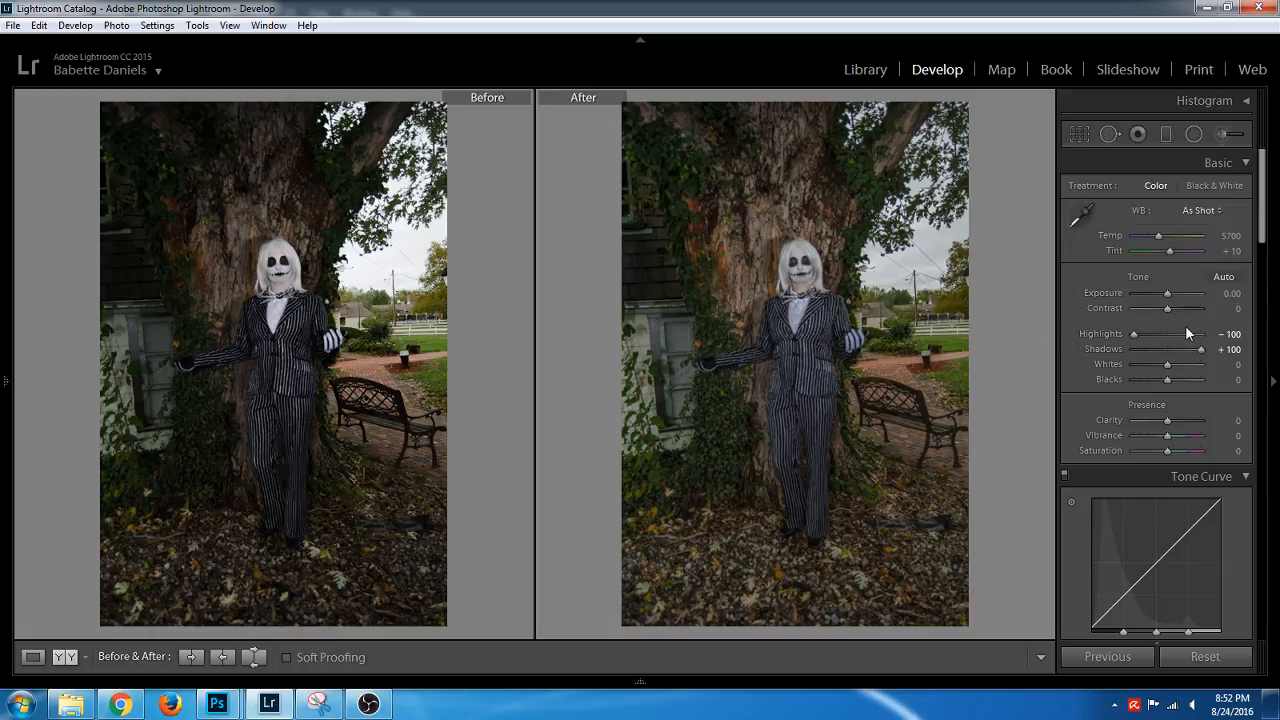
pyautogui.scroll(-15, 1081, 487)
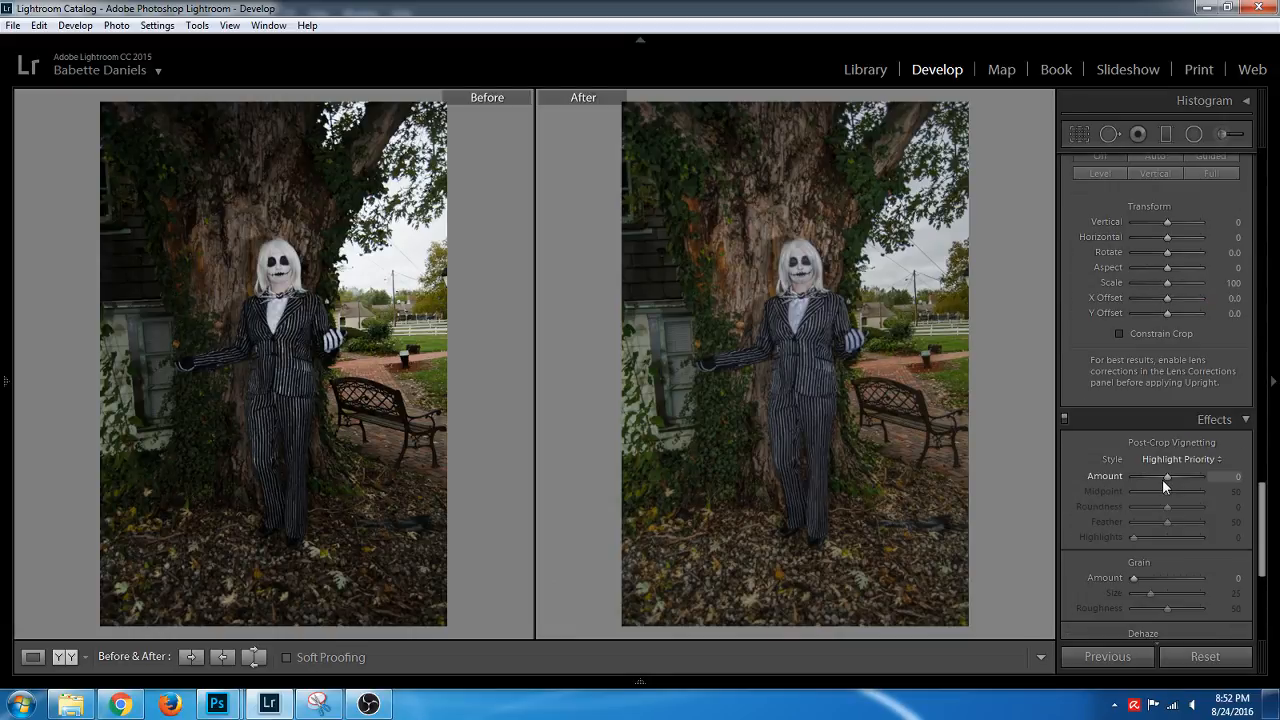
pyautogui.click(1162, 479)
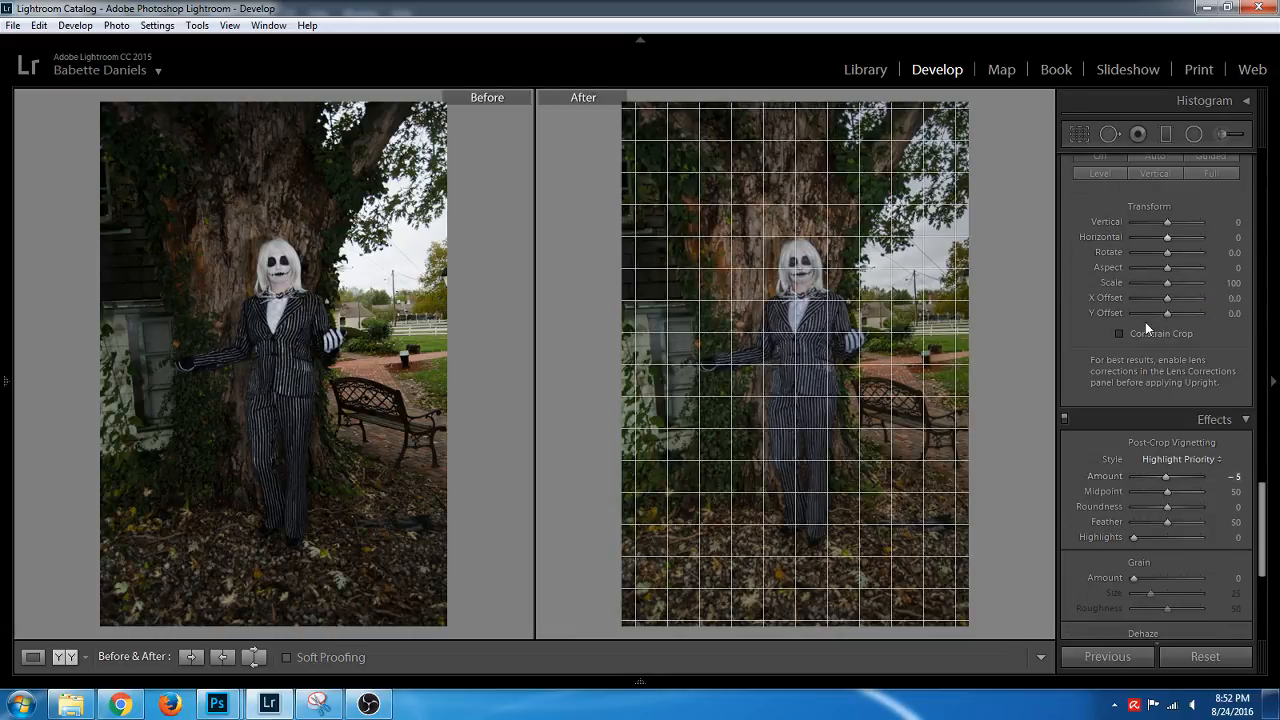
# Enable chromatic aberration removal and lens profile corrections, and set the post-crop vignetting Amount to −10
pyautogui.scroll(5, 1108, 481)
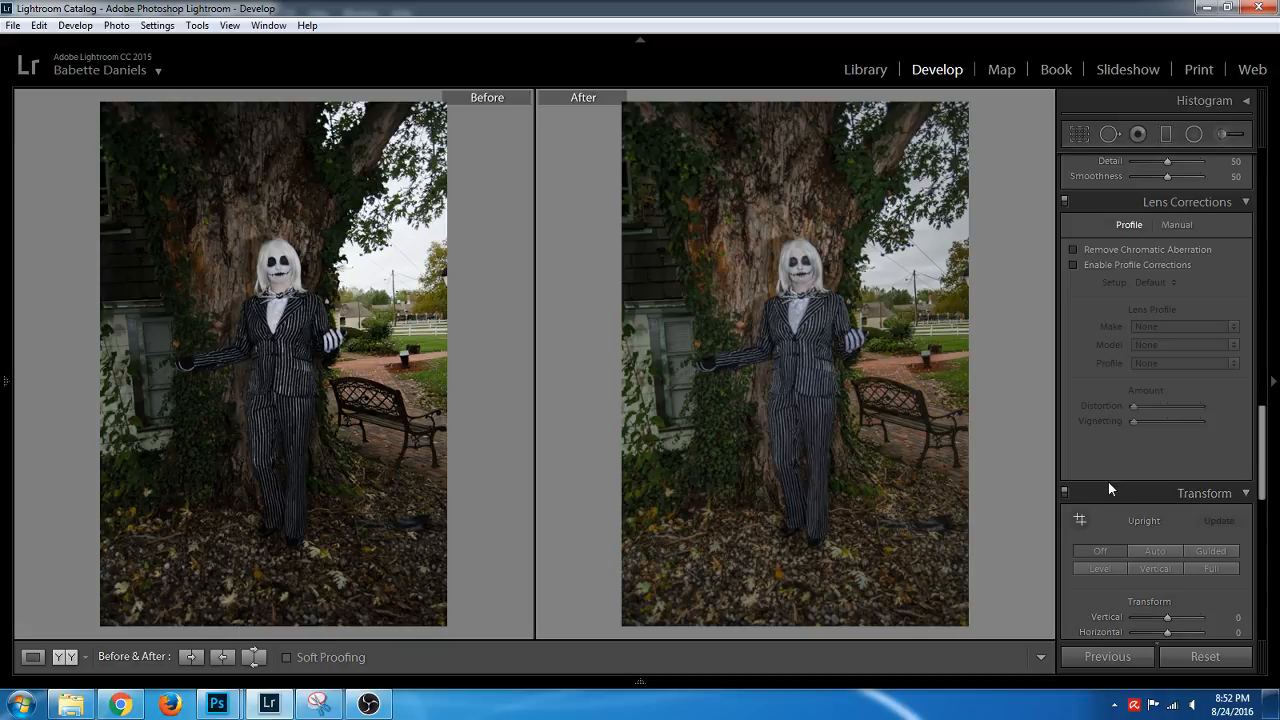
pyautogui.click(1075, 265)
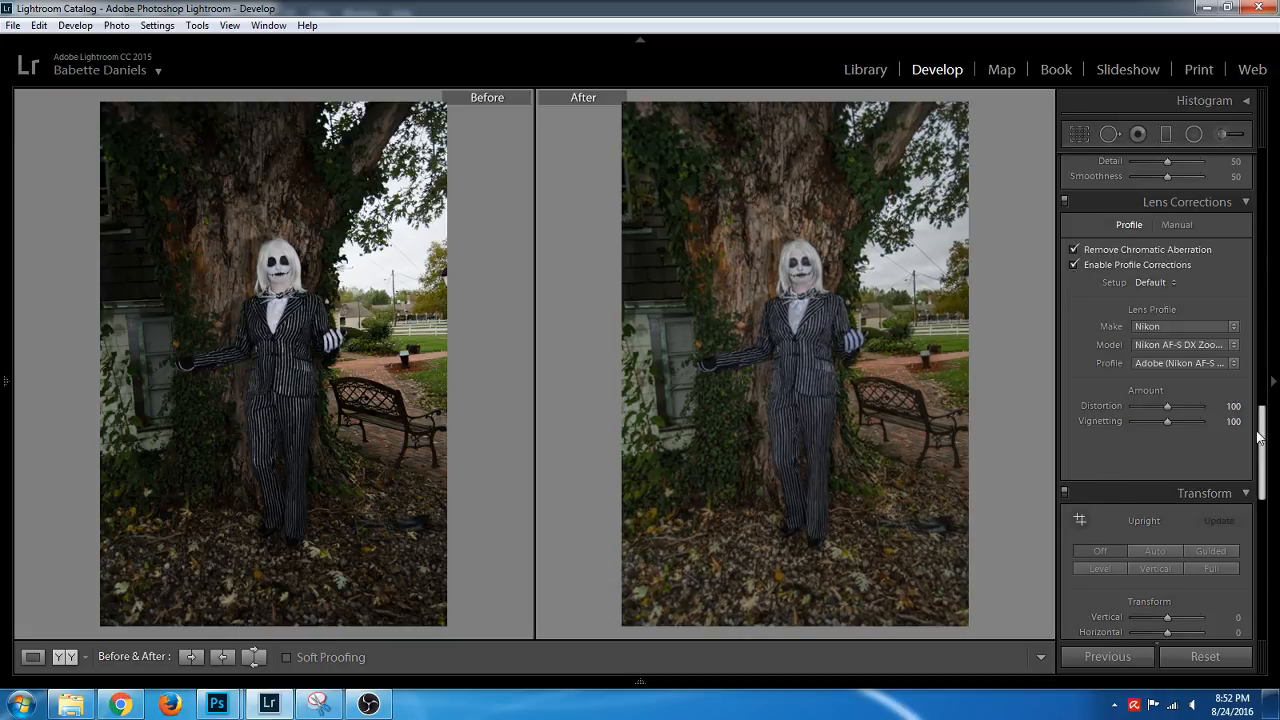
pyautogui.scroll(-5, 1205, 470)
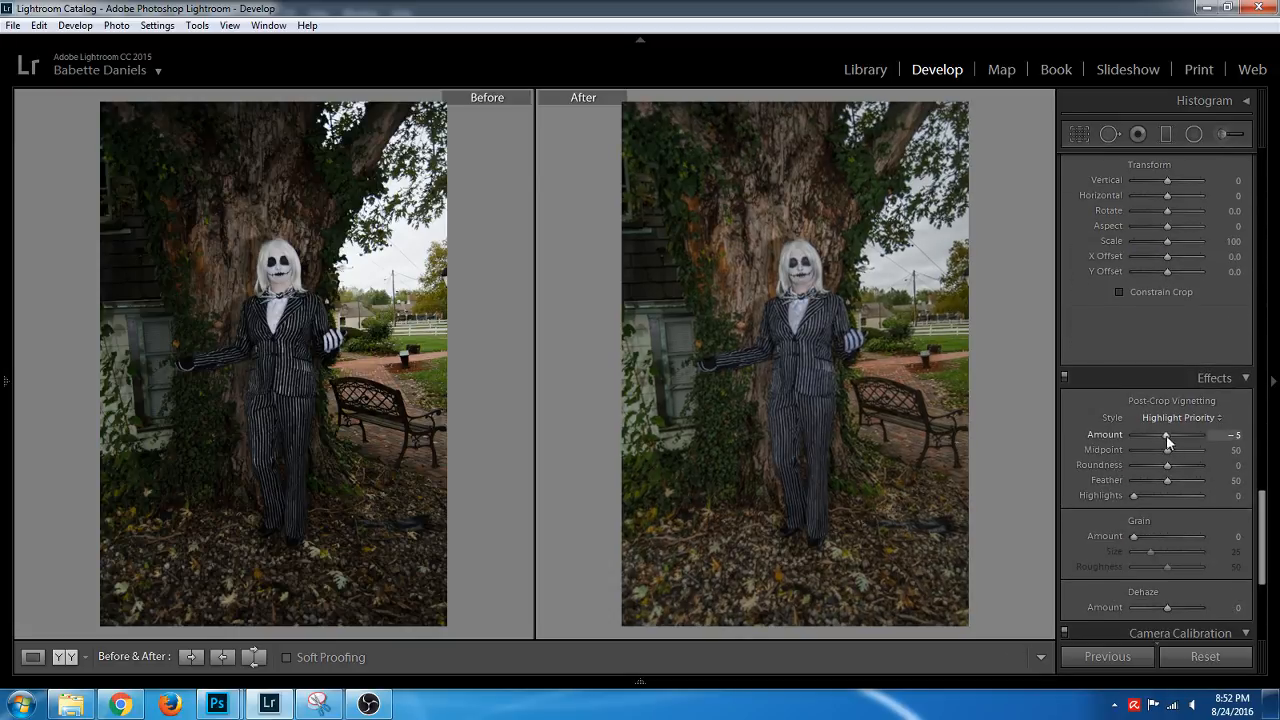
pyautogui.scroll(-1, 1162, 431)
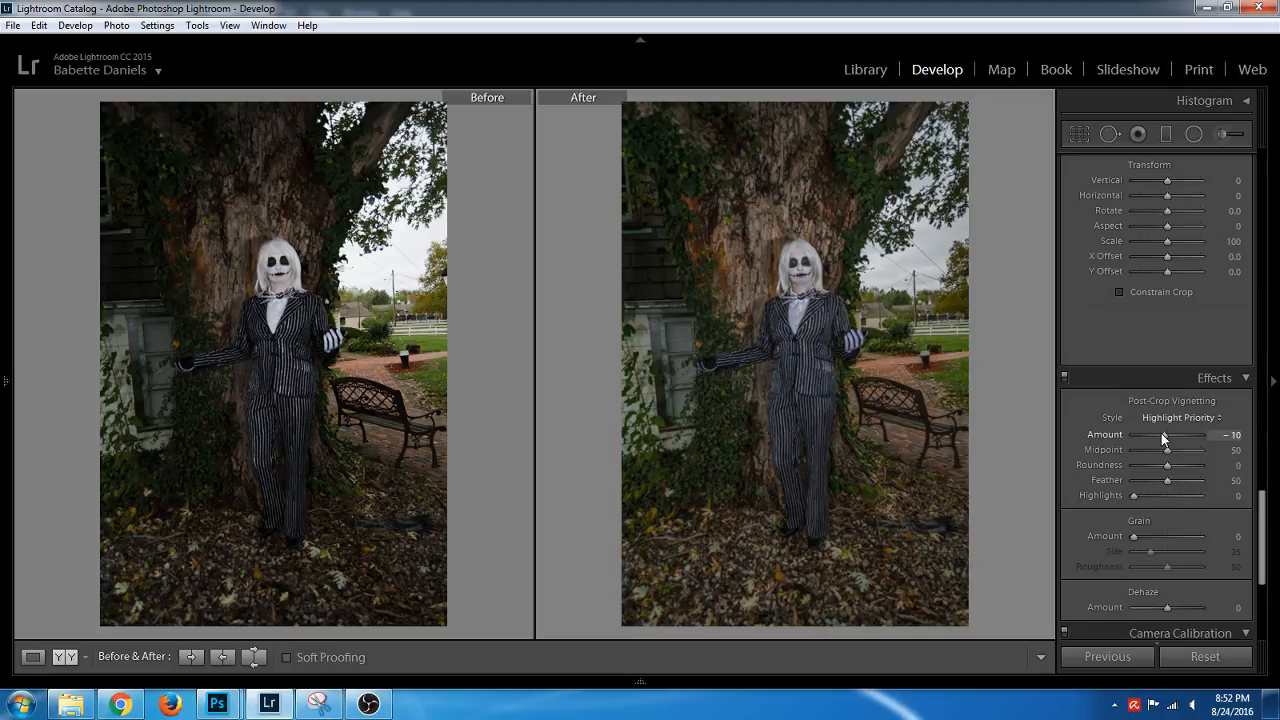
# Cool the photo's white balance slightly to a Temp of 5452
pyautogui.moveTo(1262, 535); pyautogui.dragTo(1262, 195)
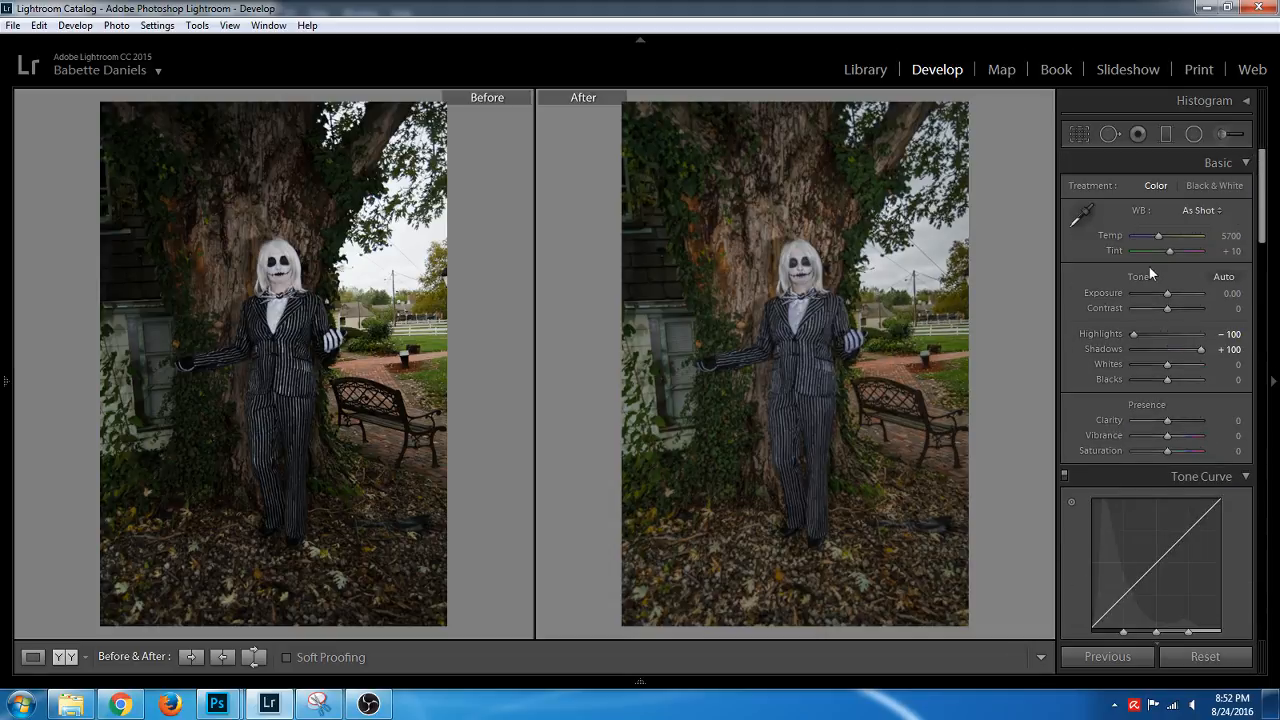
pyautogui.moveTo(1157, 237); pyautogui.dragTo(1154, 240)
# Split-tone the highlights with Hue 47 and Saturation 15, the shadows with Hue 223 and Saturation 100, with Balance at +100
pyautogui.moveTo(1262, 233); pyautogui.dragTo(1270, 372)
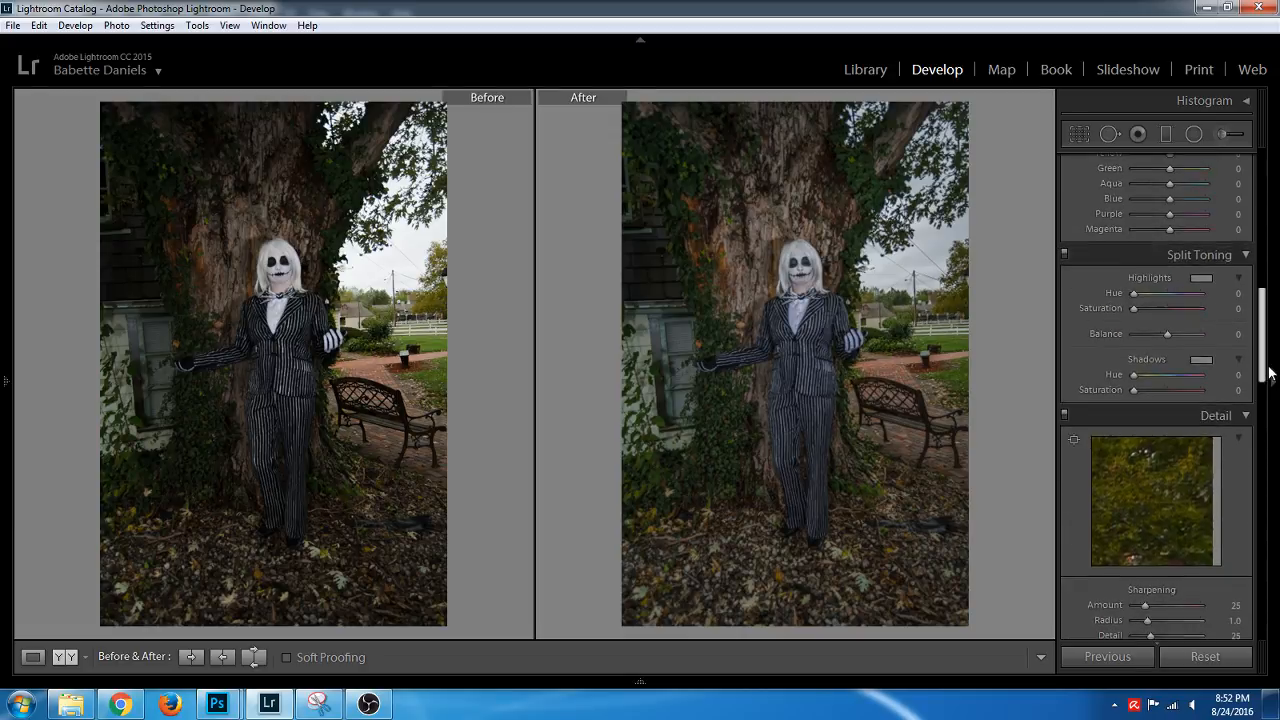
pyautogui.click(1142, 298)
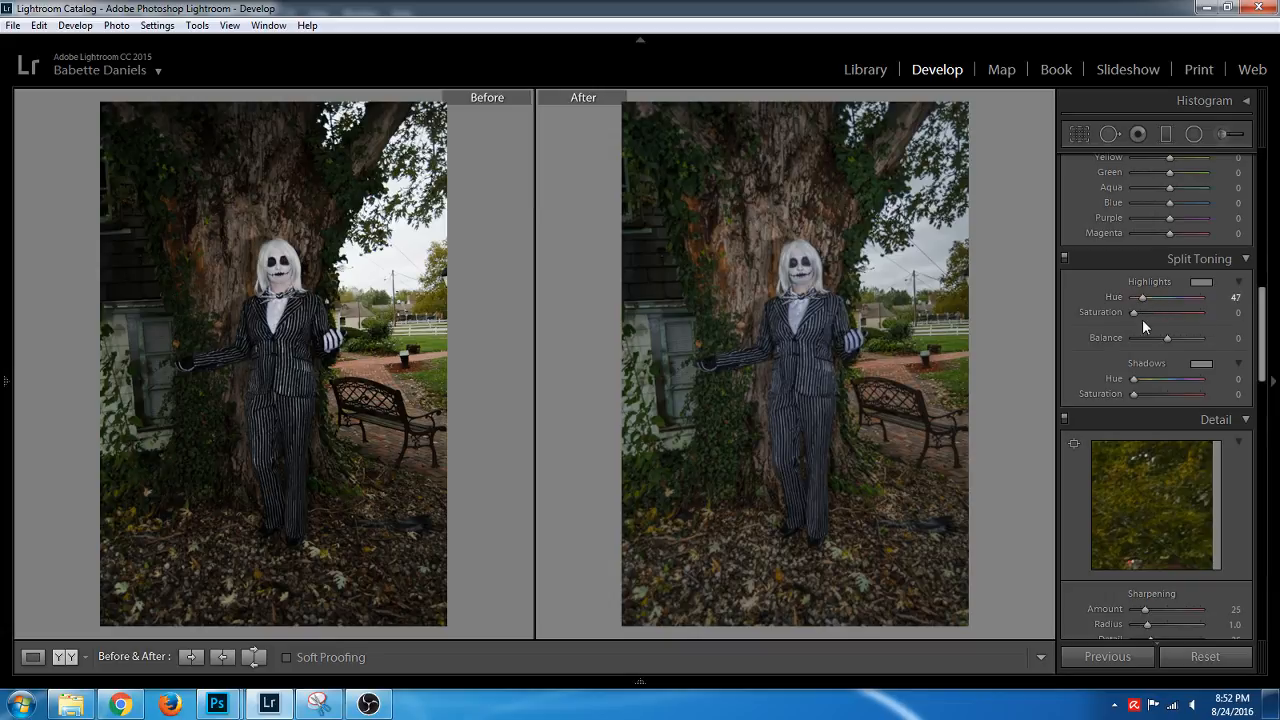
pyautogui.click(1144, 313)
pyautogui.click(1175, 379)
pyautogui.moveTo(1176, 394); pyautogui.dragTo(1205, 394)
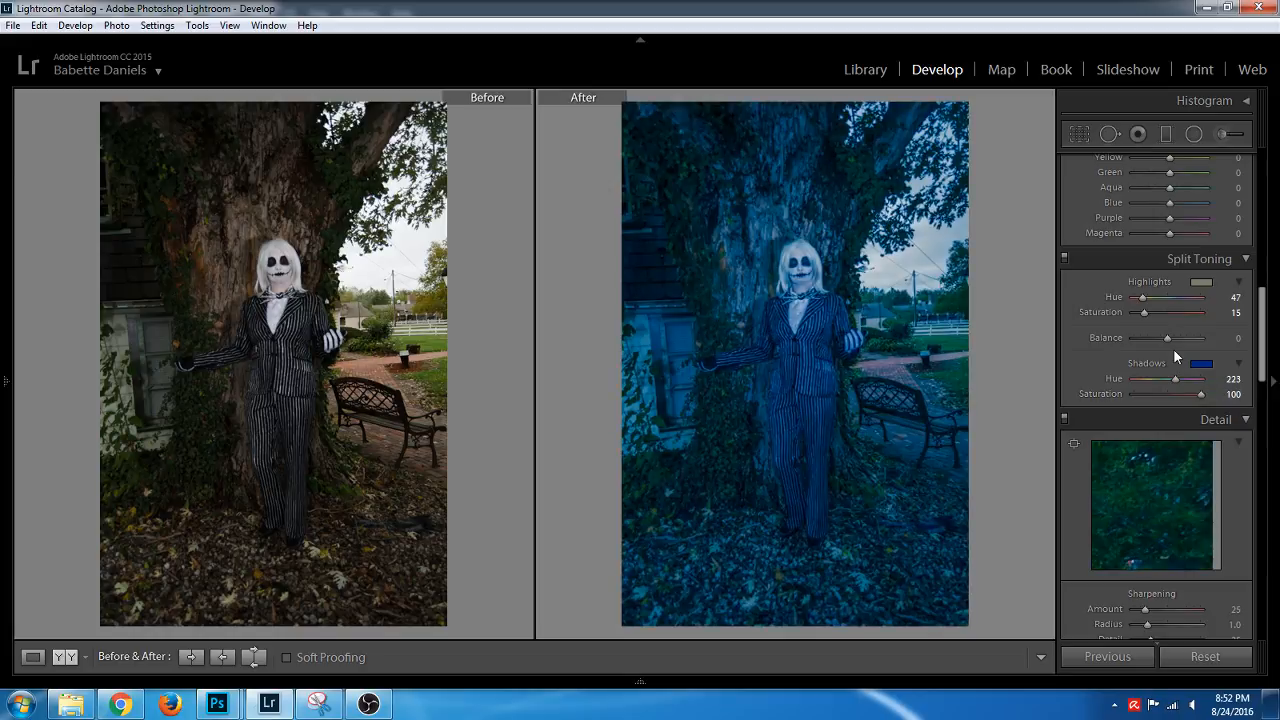
pyautogui.moveTo(1168, 338); pyautogui.dragTo(1210, 338)
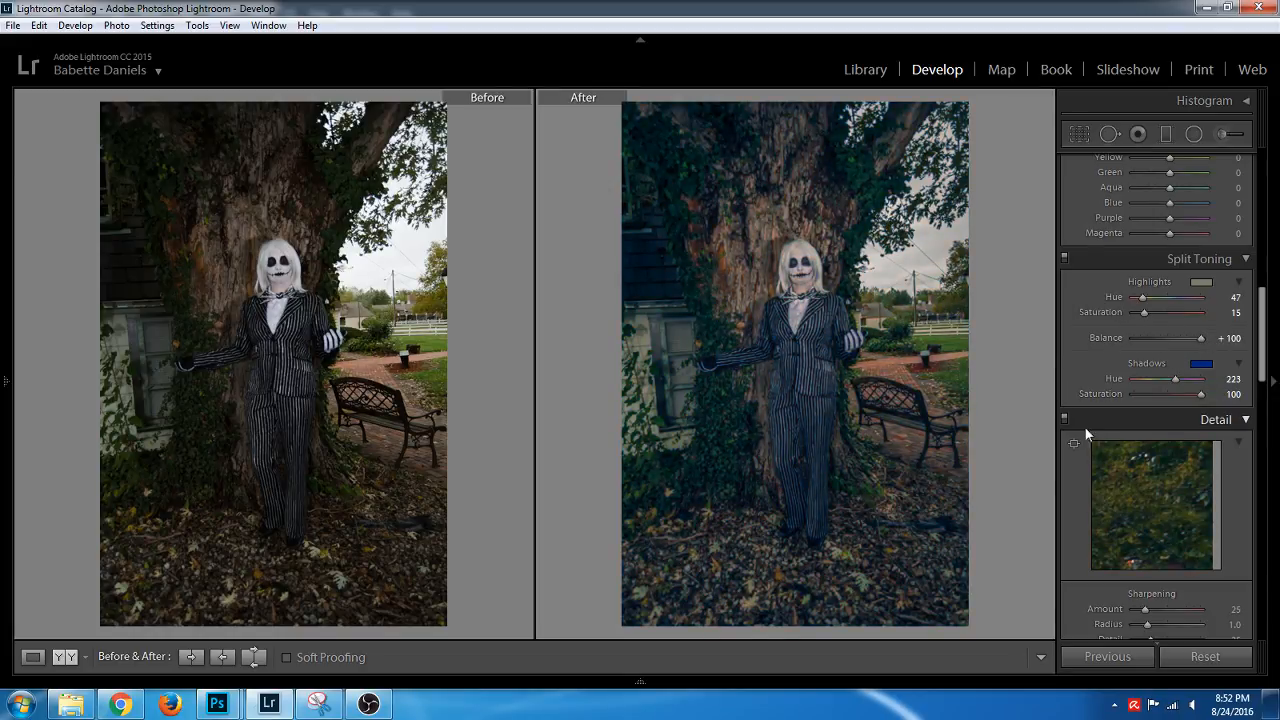
# Set the tone curve's Highlights to +32, Lights to +20, Darks to 0 and Shadows to +13, and the photo's Contrast to −7
pyautogui.scroll(10, 1140, 480)
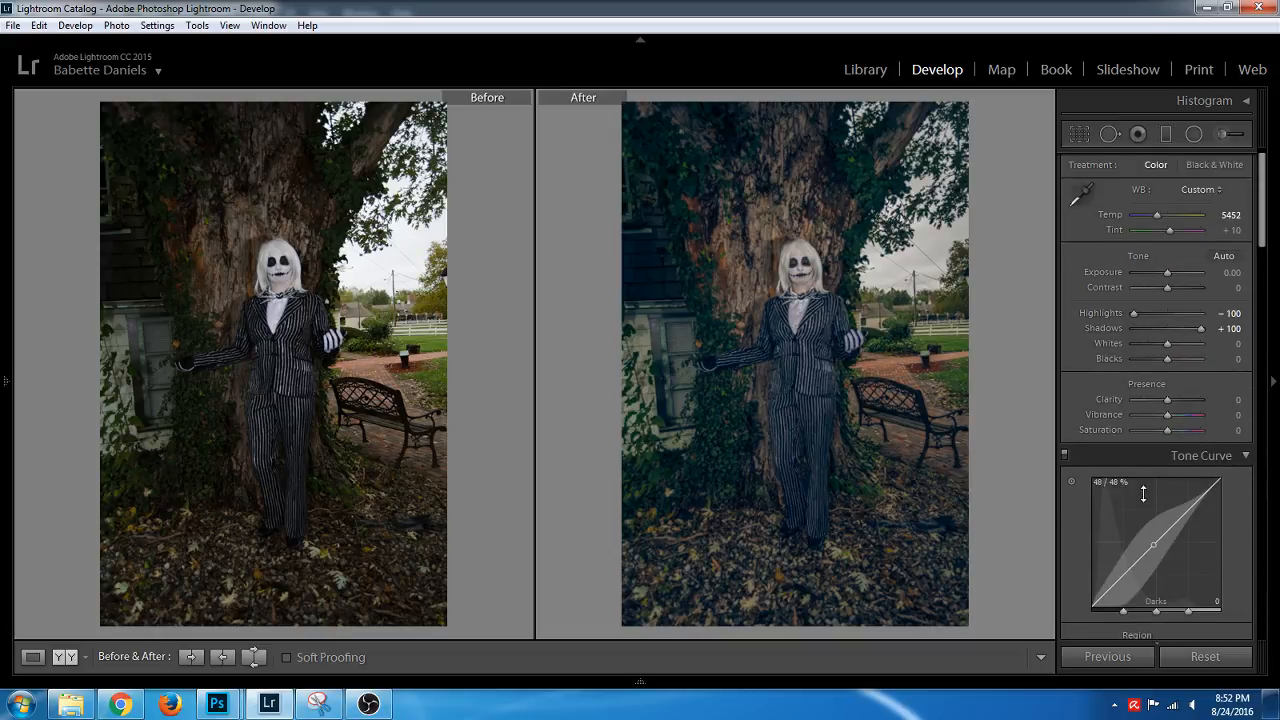
pyautogui.scroll(-5, 1143, 493)
pyautogui.moveTo(1167, 387)
pyautogui.mouseDown()
pyautogui.moveTo(1184, 395)
pyautogui.moveTo(1180, 408)
pyautogui.moveTo(1153, 420)
pyautogui.mouseUp()
pyautogui.click(1233, 418)
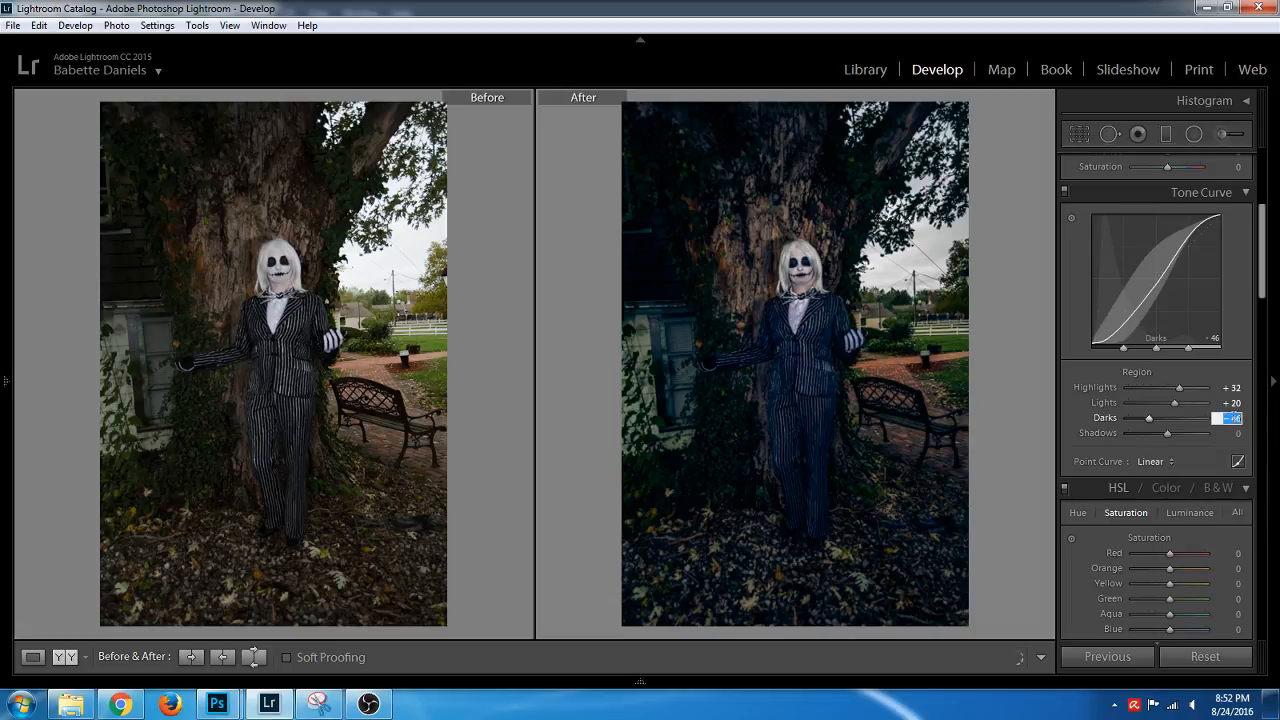
pyautogui.write('0')
pyautogui.click(1194, 434)
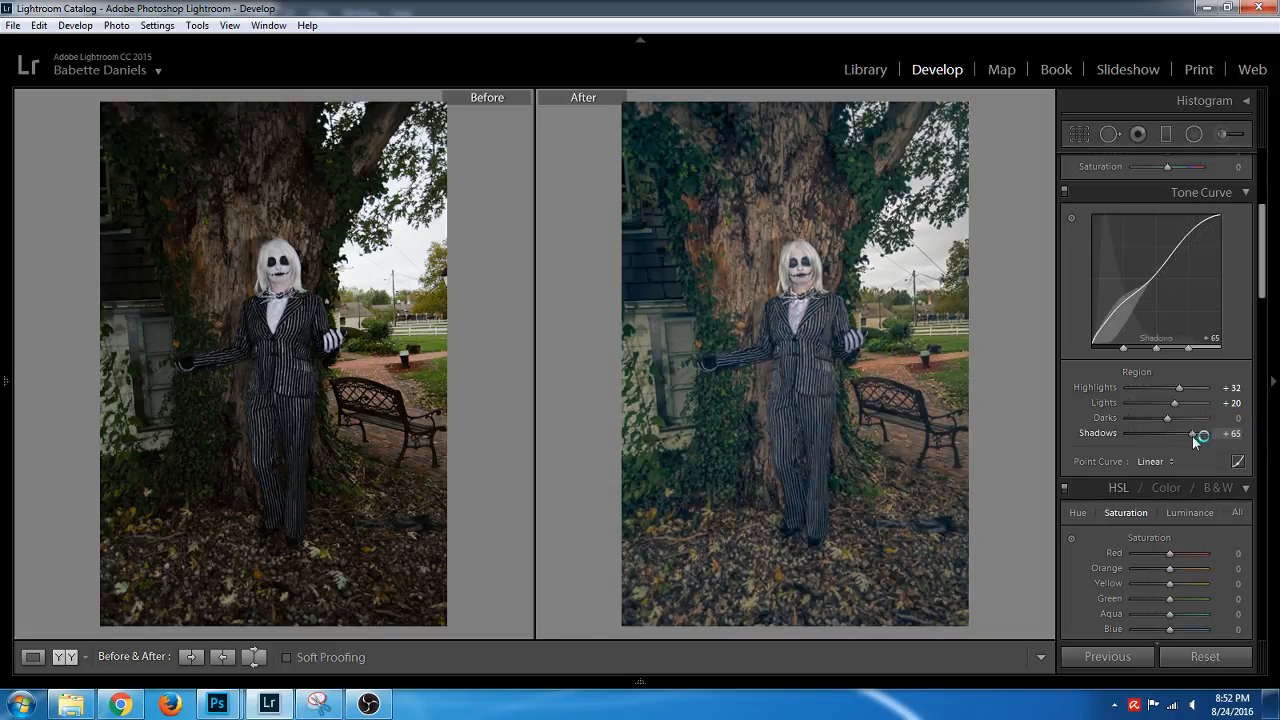
pyautogui.moveTo(1186, 441); pyautogui.dragTo(1176, 444)
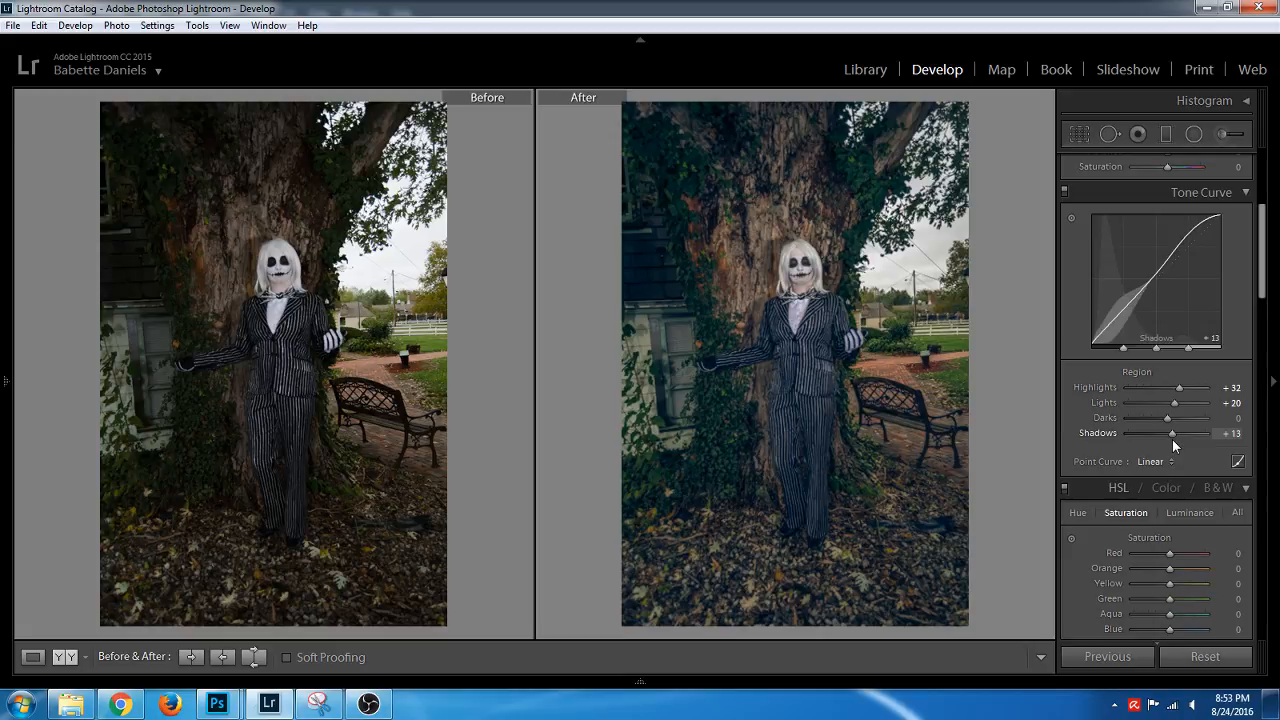
pyautogui.moveTo(1263, 288); pyautogui.dragTo(1263, 233)
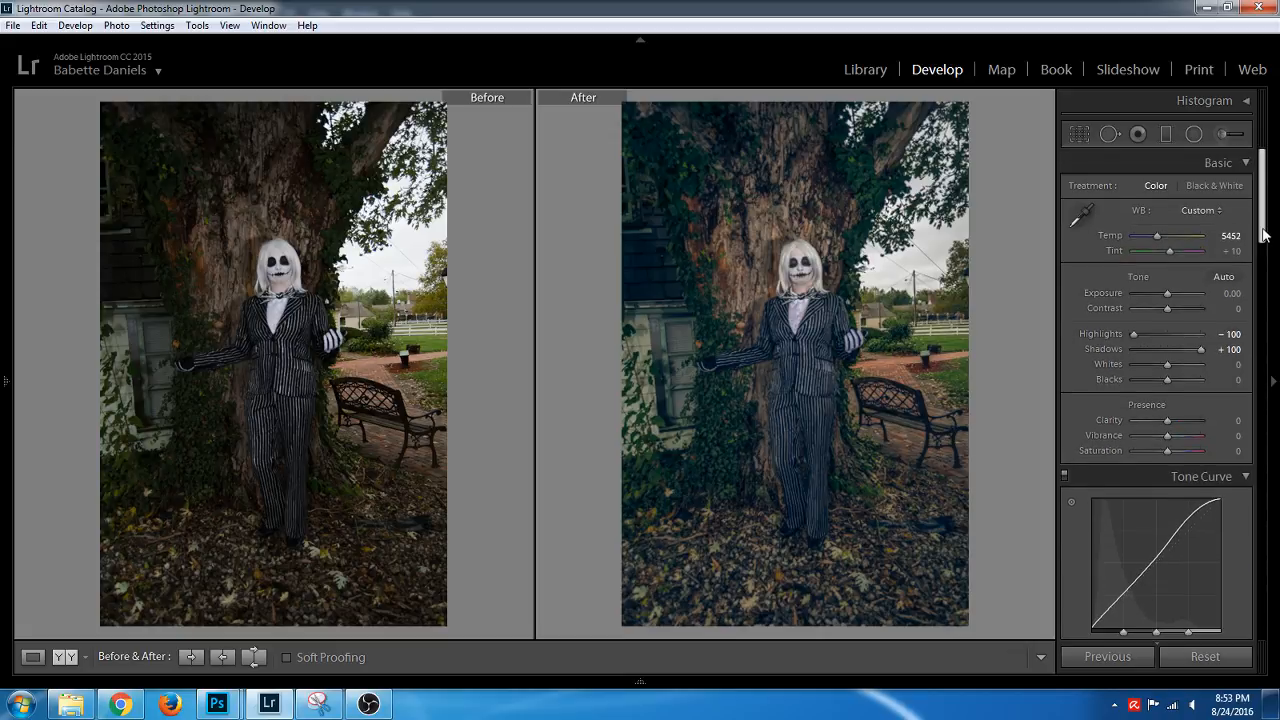
pyautogui.moveTo(1168, 308)
pyautogui.mouseDown()
pyautogui.moveTo(1154, 311)
pyautogui.moveTo(1165, 311)
pyautogui.mouseUp()
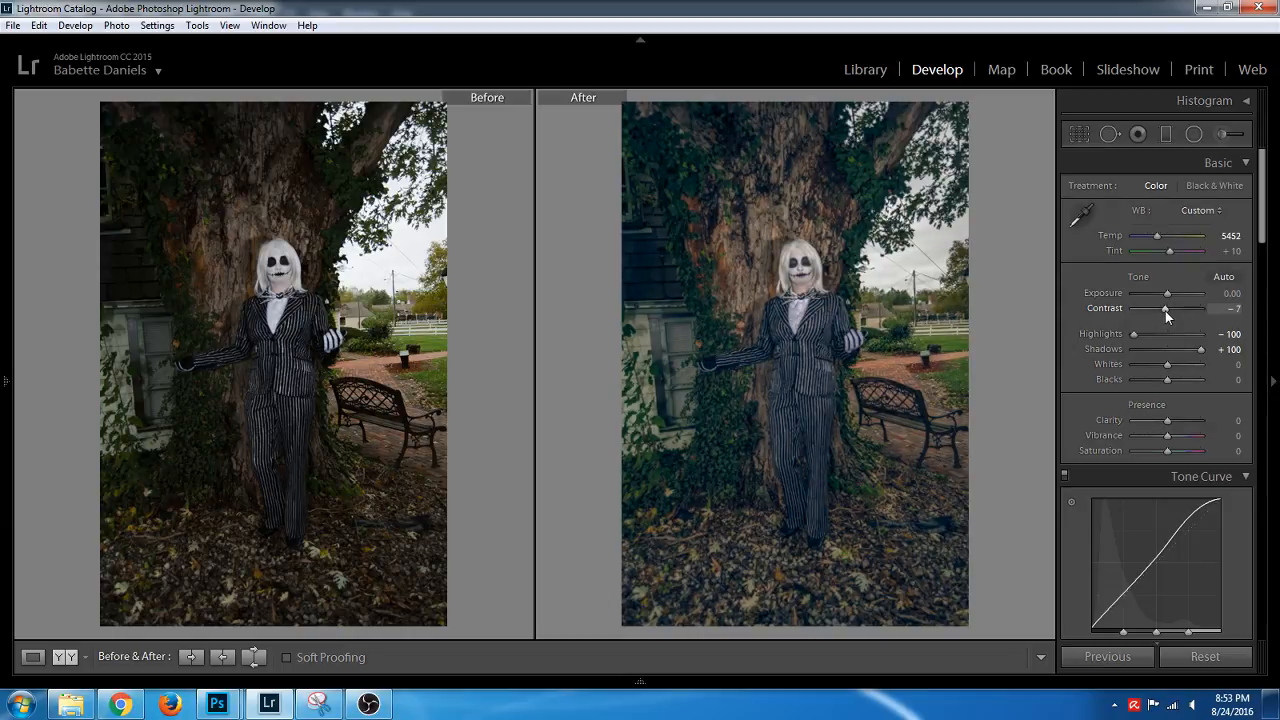
# Draw a tall radial filter ellipse around the costumed figure and center it on the suit
pyautogui.click(1194, 134)
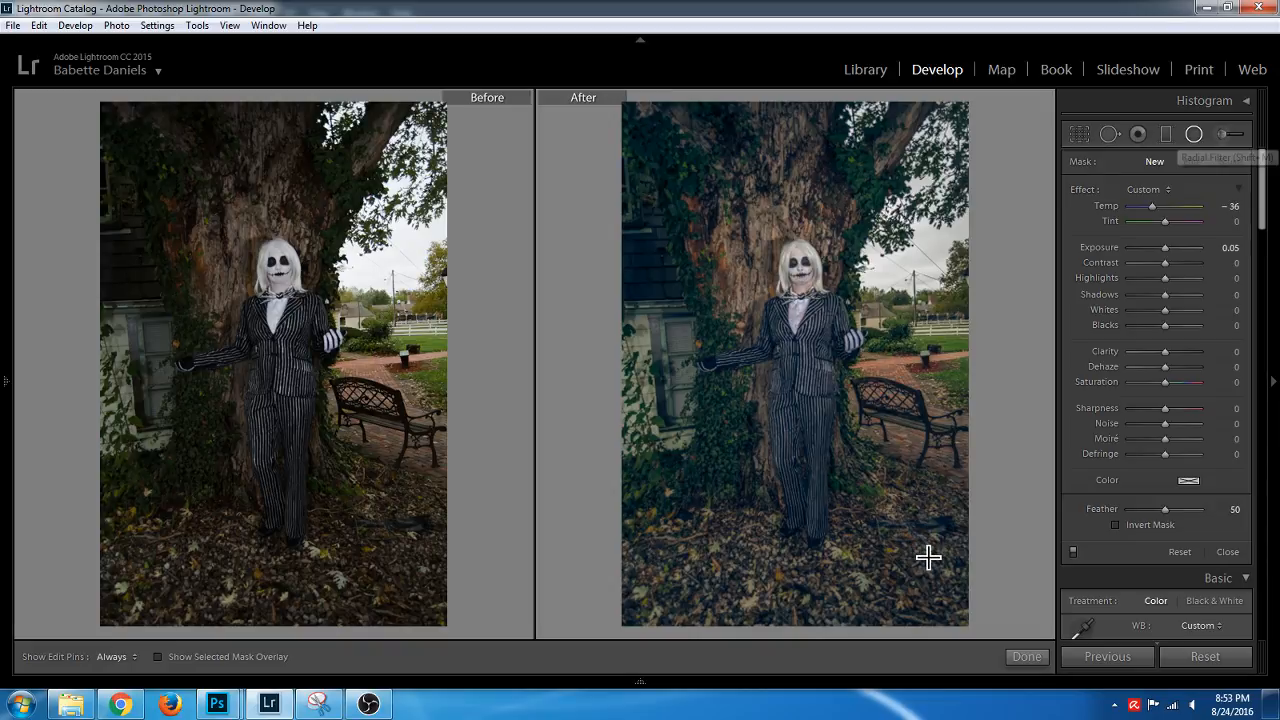
pyautogui.moveTo(928, 557); pyautogui.dragTo(954, 594)
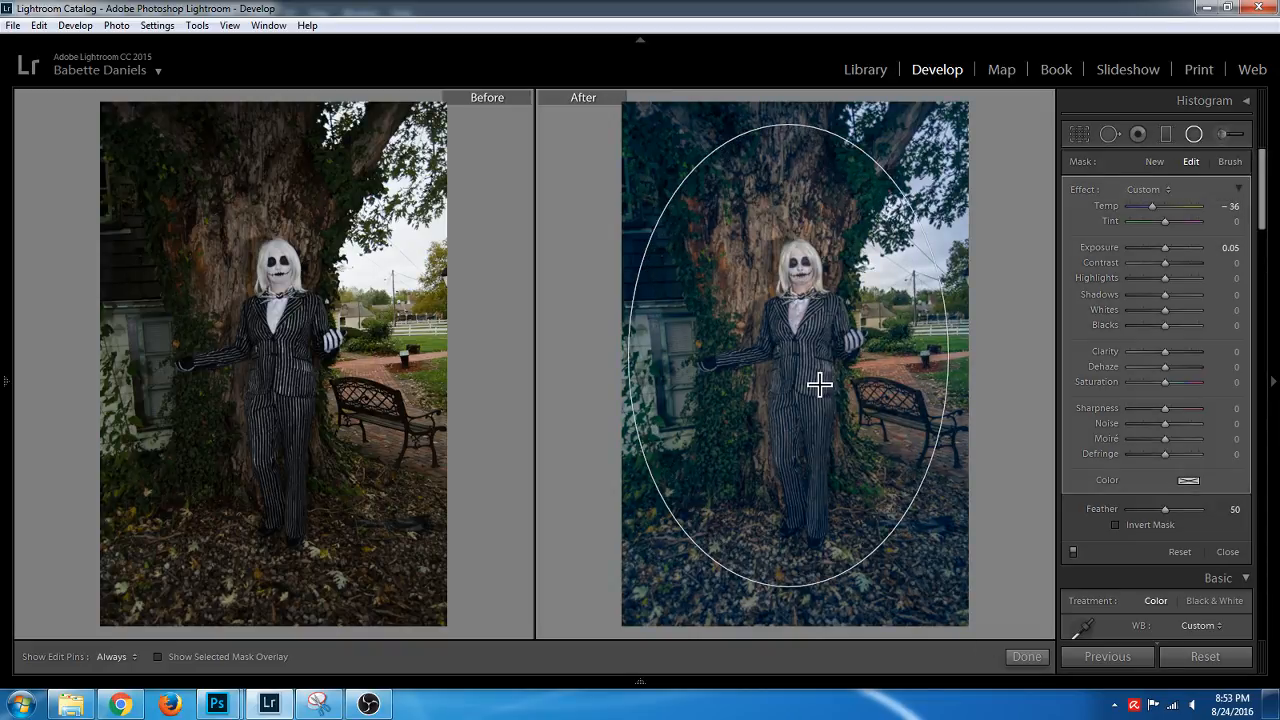
pyautogui.moveTo(790, 360); pyautogui.dragTo(803, 363)
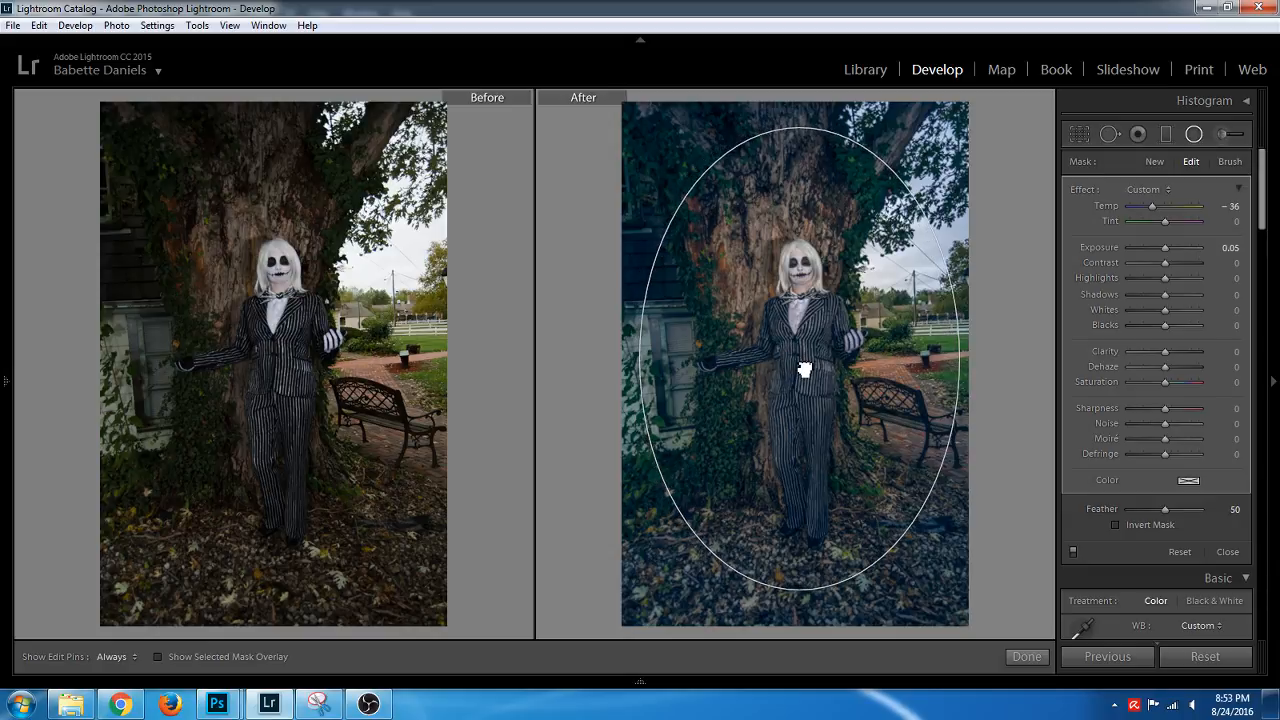
# Set the radial filter's Exposure to −0.78 and Temp to 0, and close the filter
pyautogui.moveTo(1167, 247); pyautogui.dragTo(1158, 250)
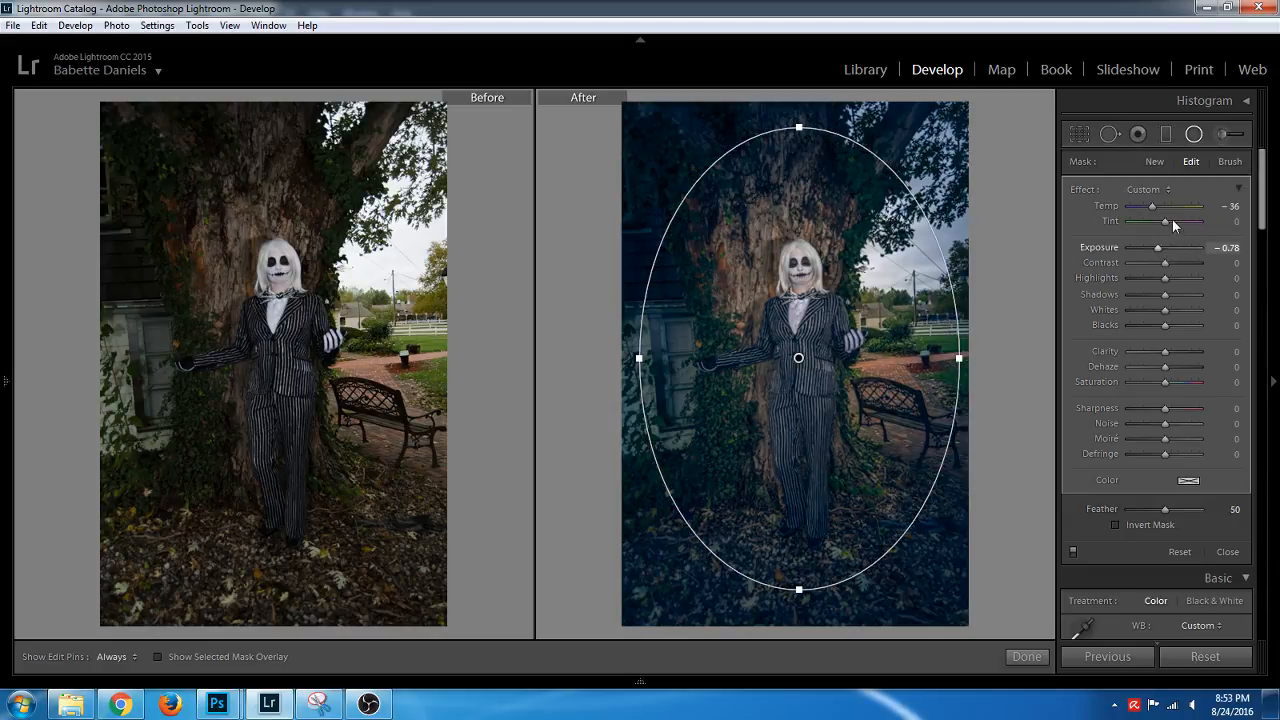
pyautogui.click(1232, 206)
pyautogui.write('0')
pyautogui.press('Return')
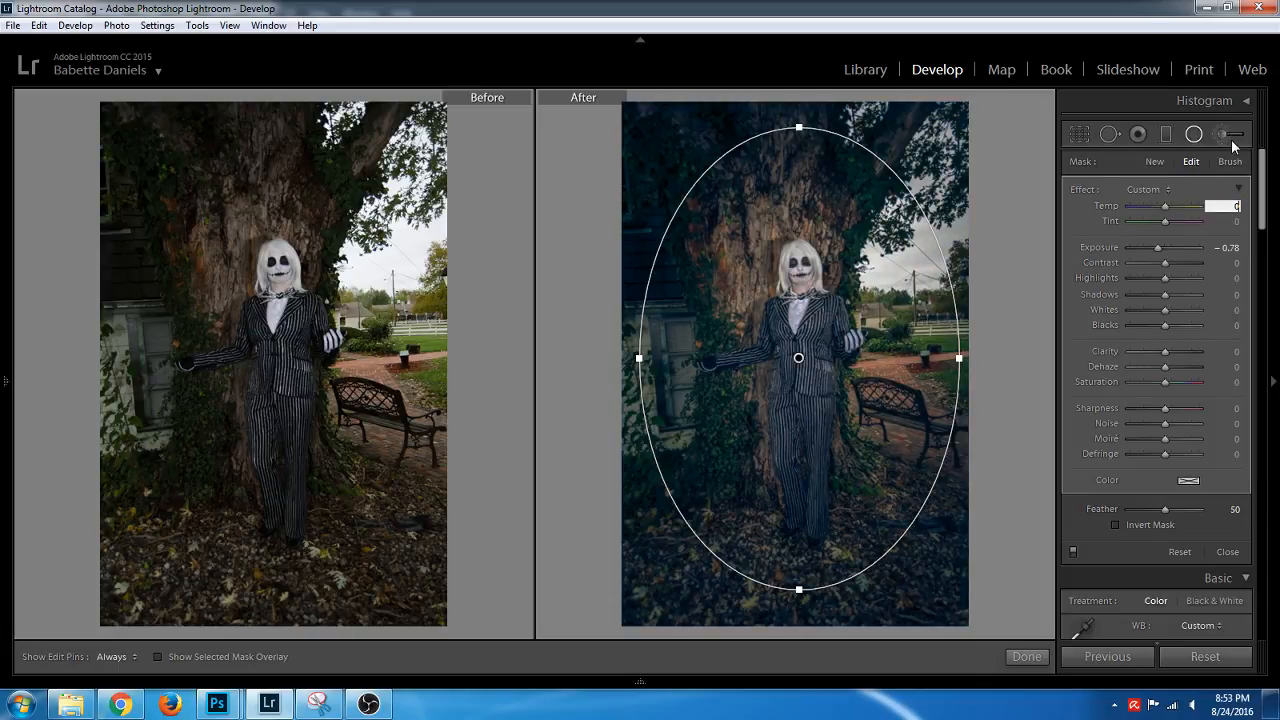
pyautogui.click(1196, 135)
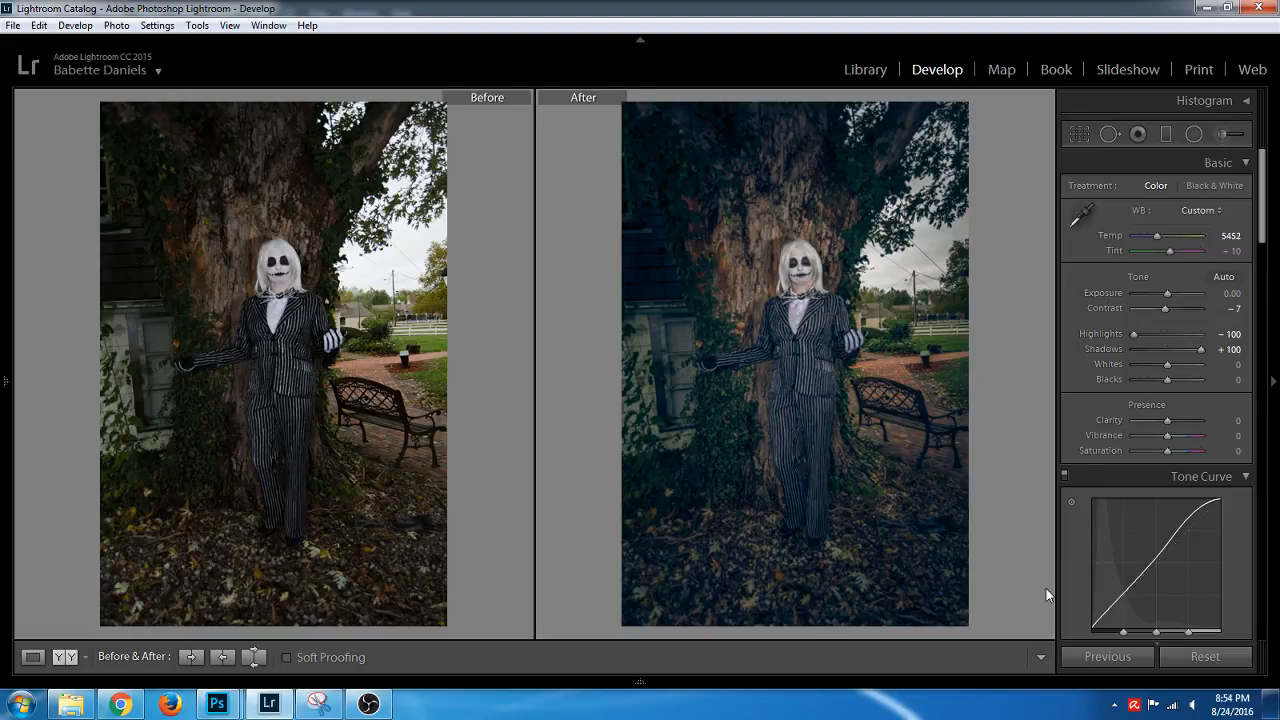
pyautogui.click(369, 704)
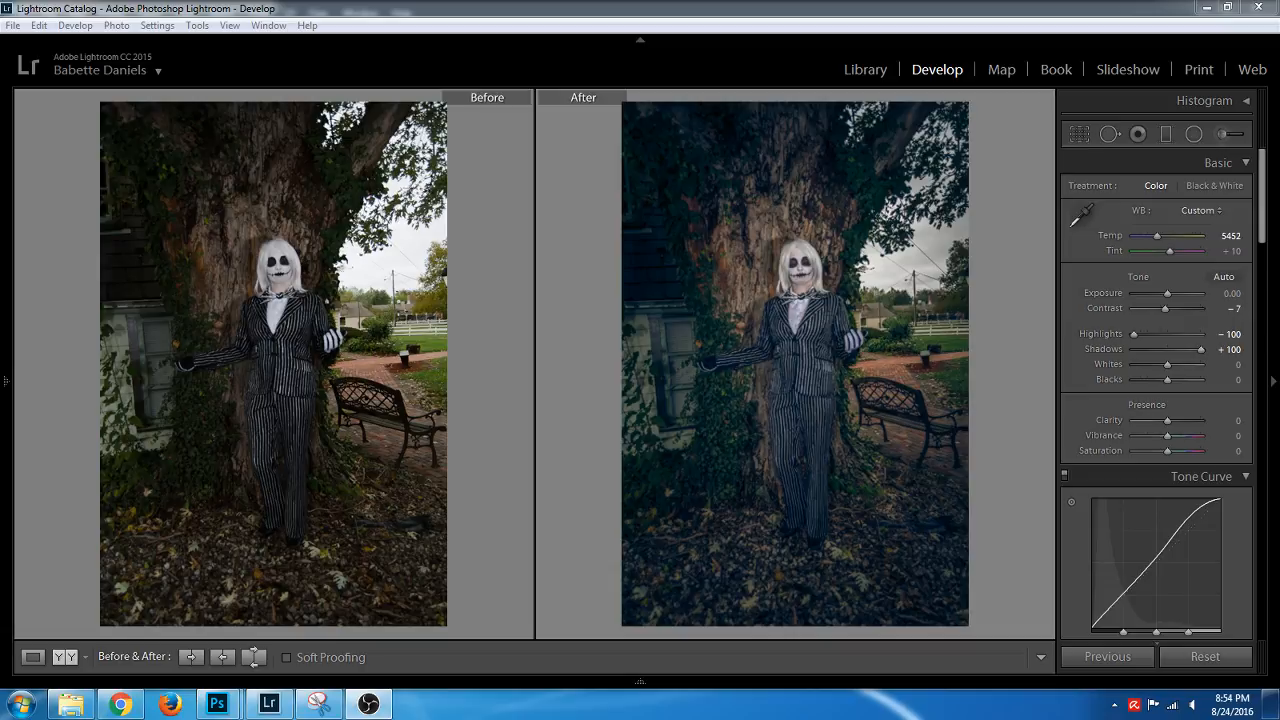